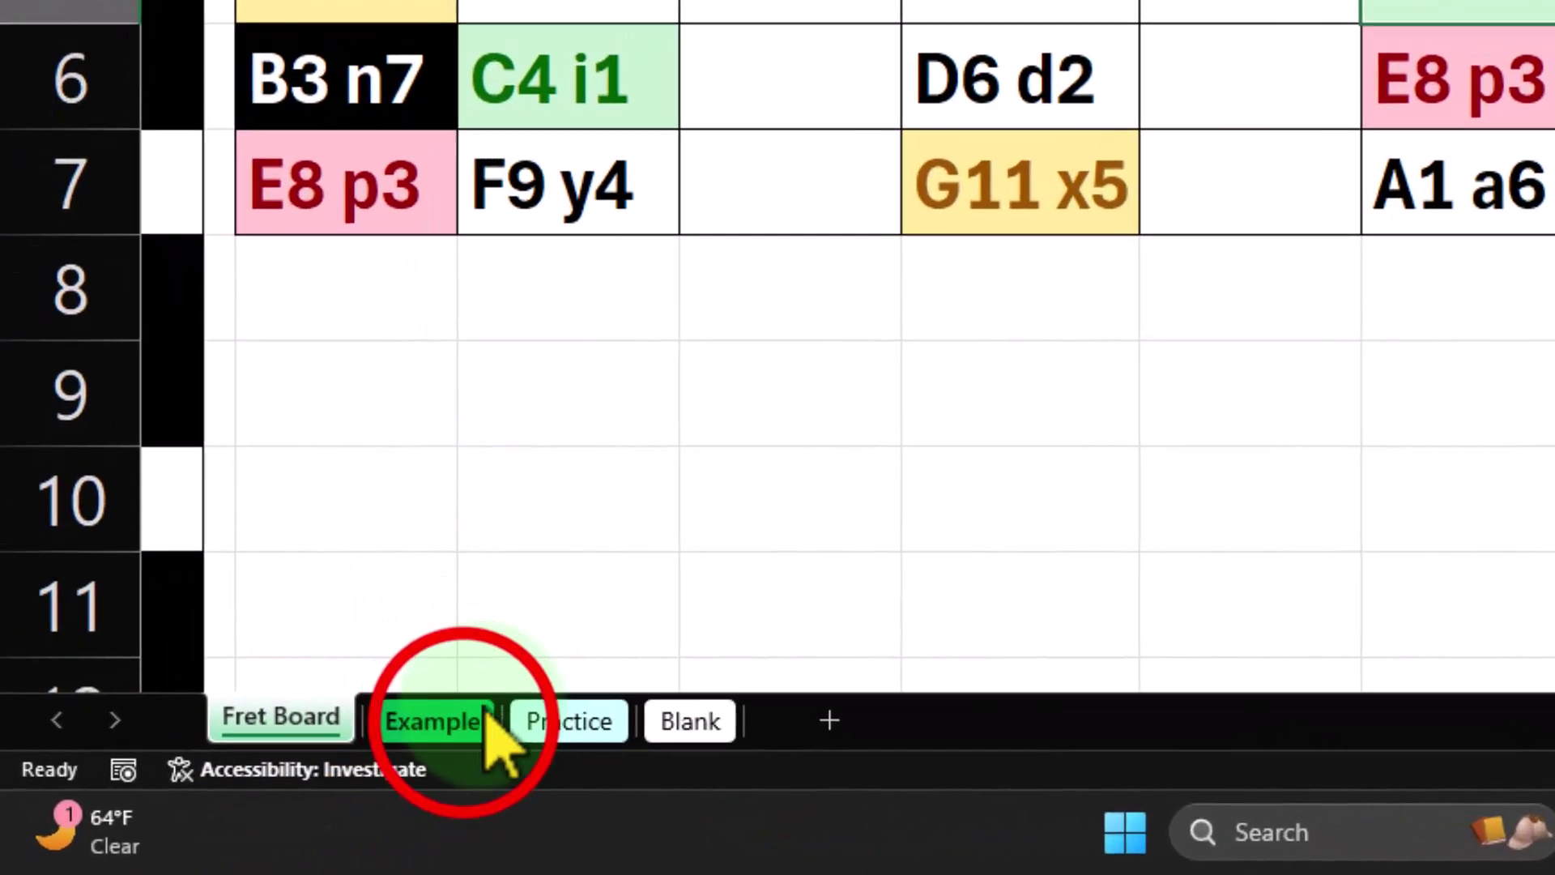
- Look through the Example, Practice and Blank worksheets, and return to the Fret Board sheet to view its note layout
click(194, 805)
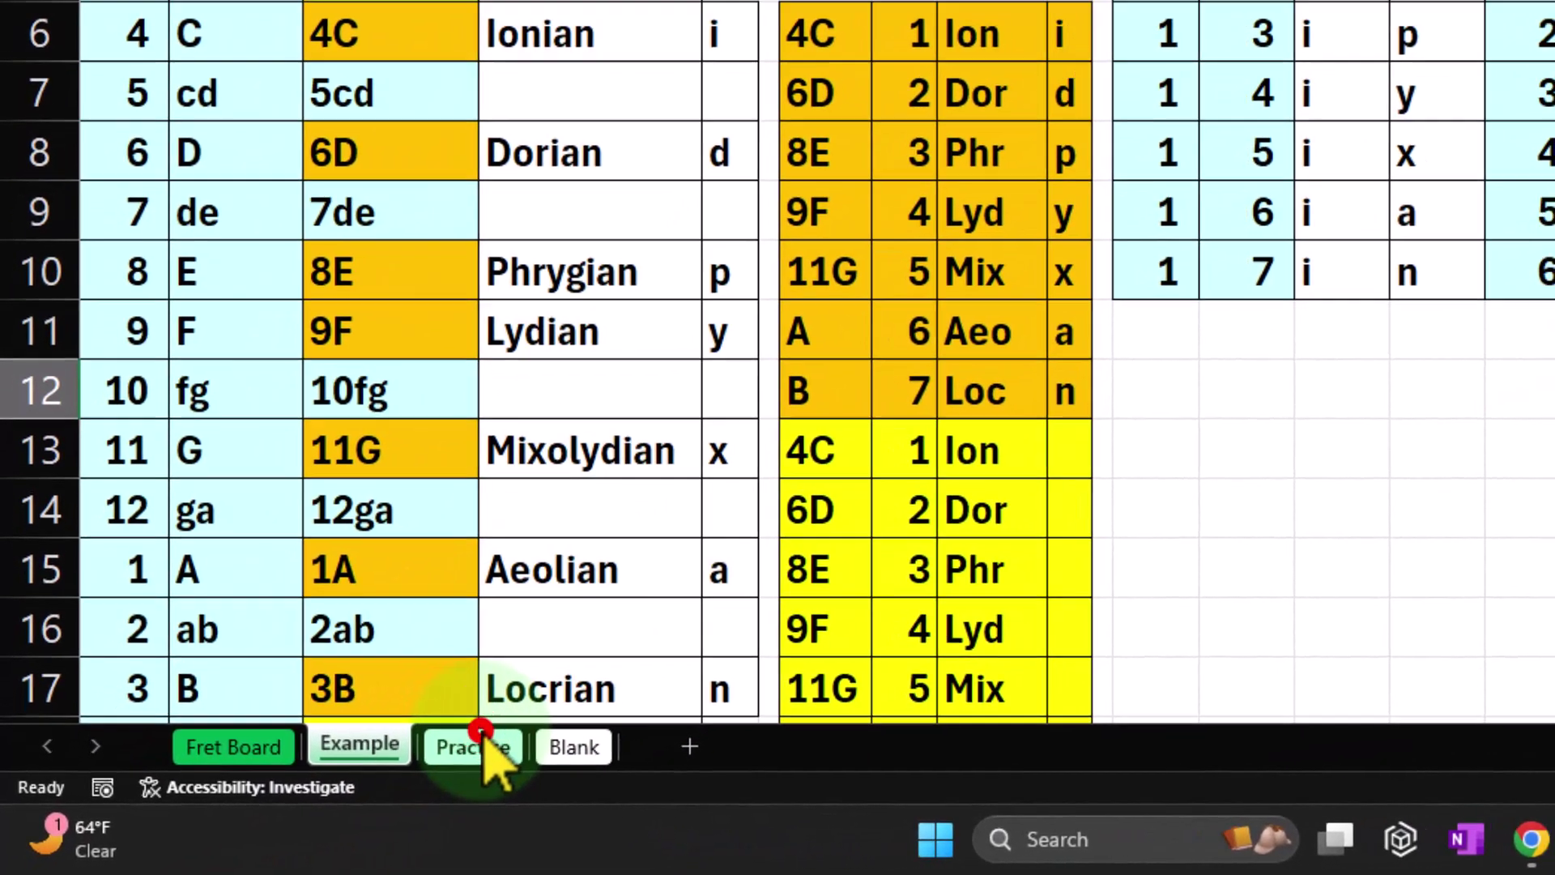
click(482, 731)
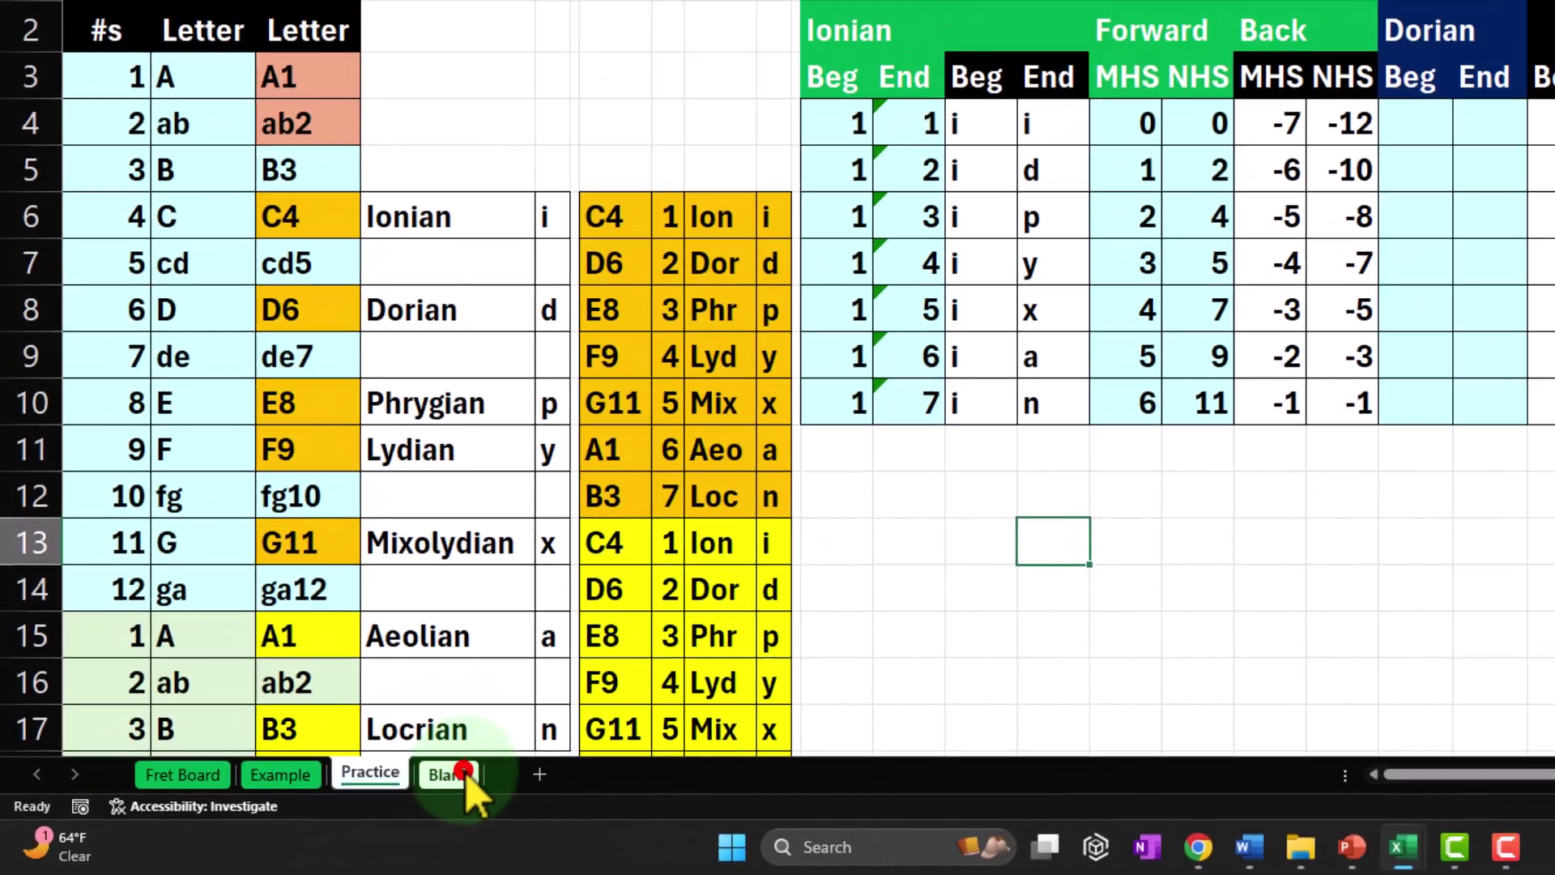
click(464, 771)
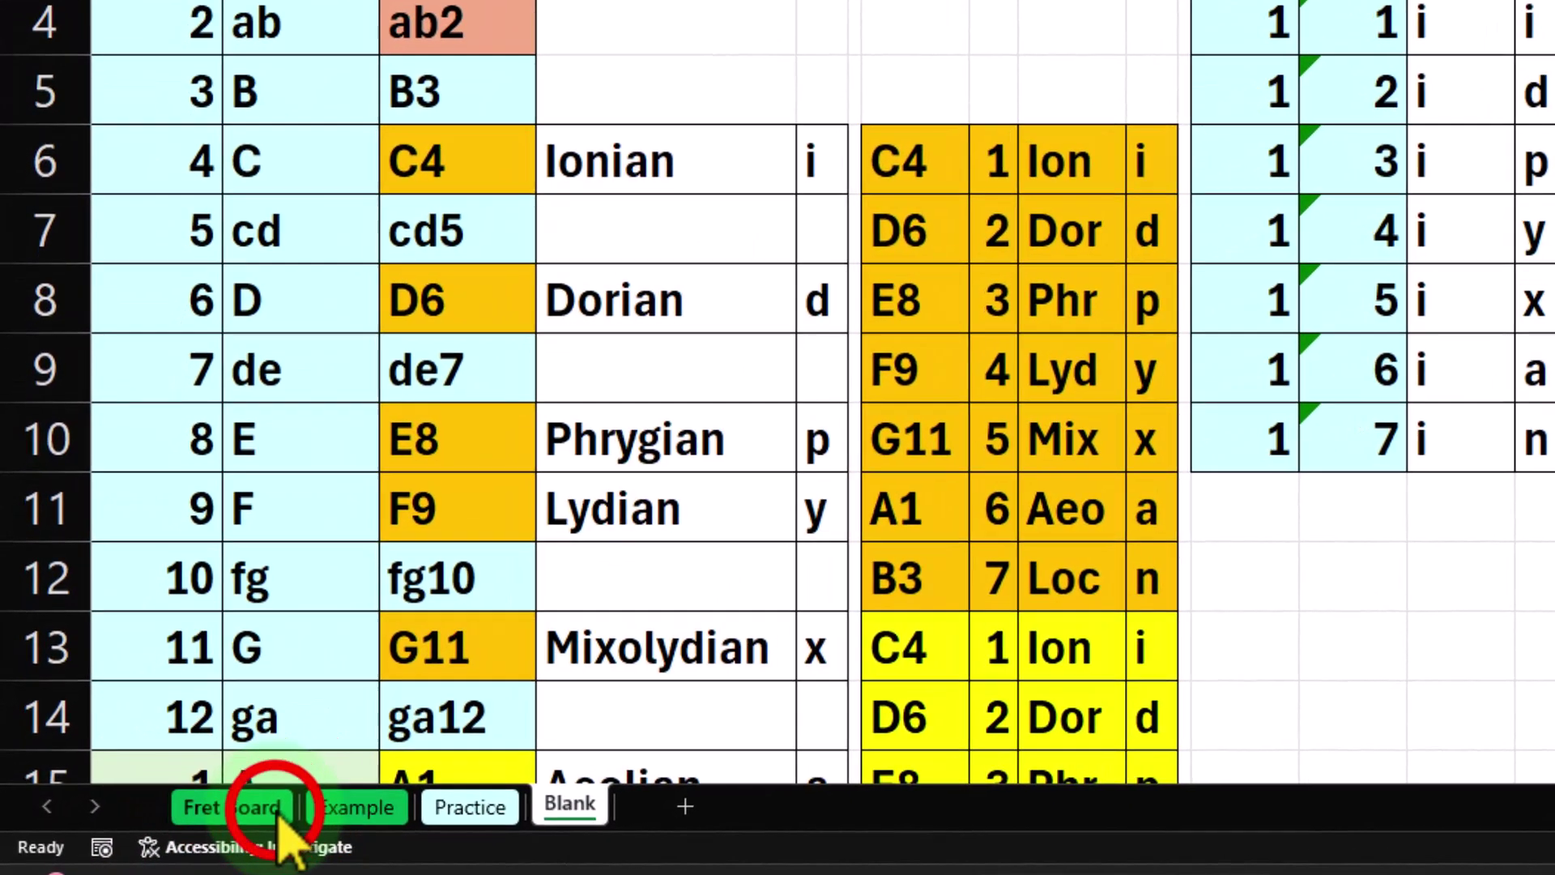
click(278, 809)
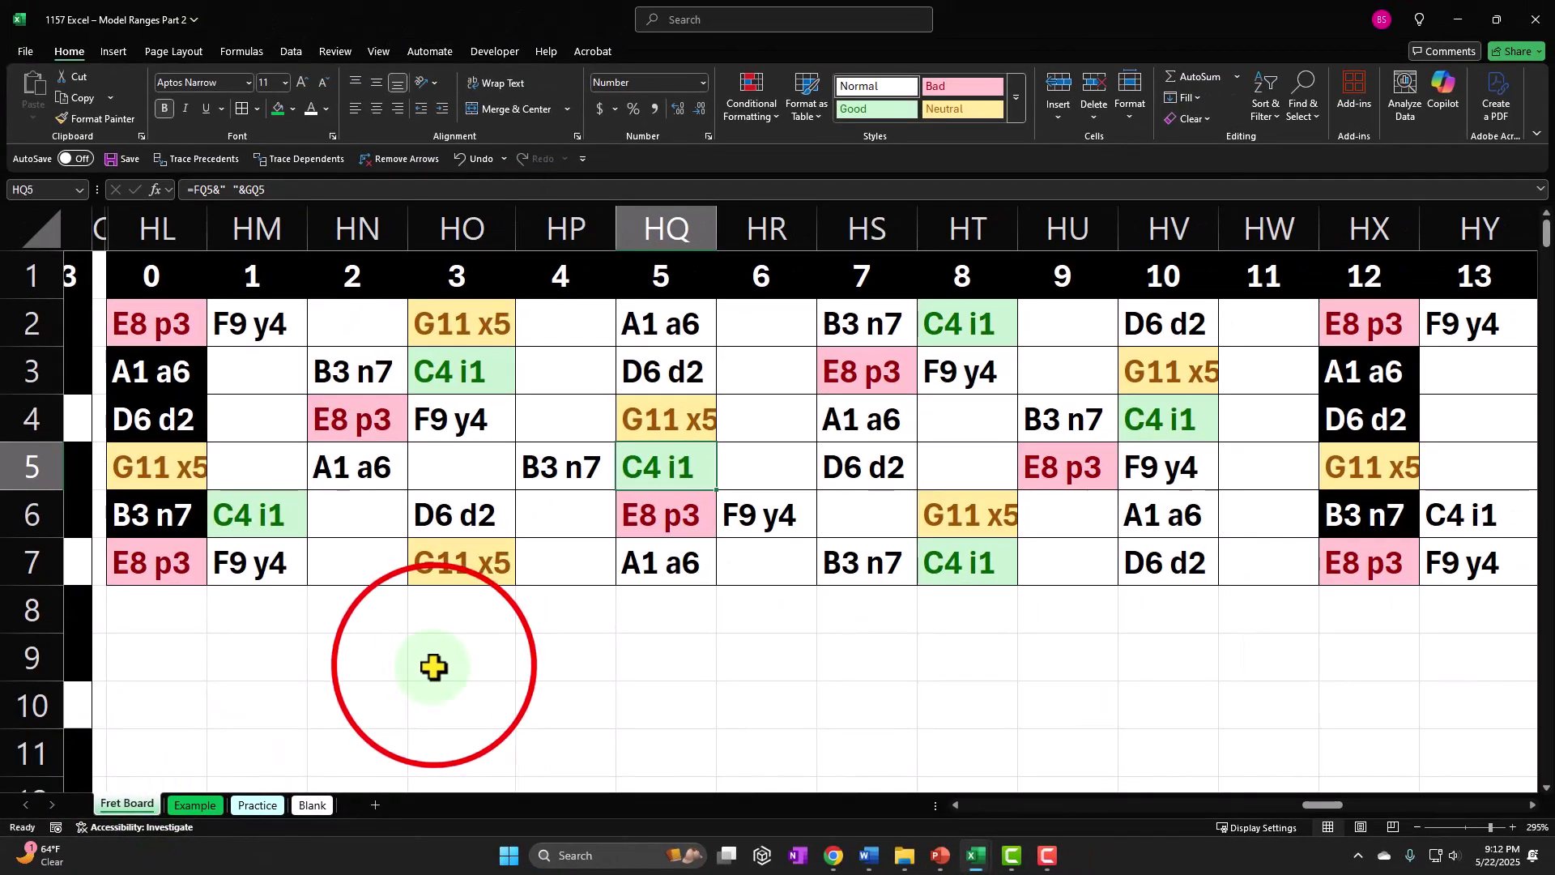
click(434, 664)
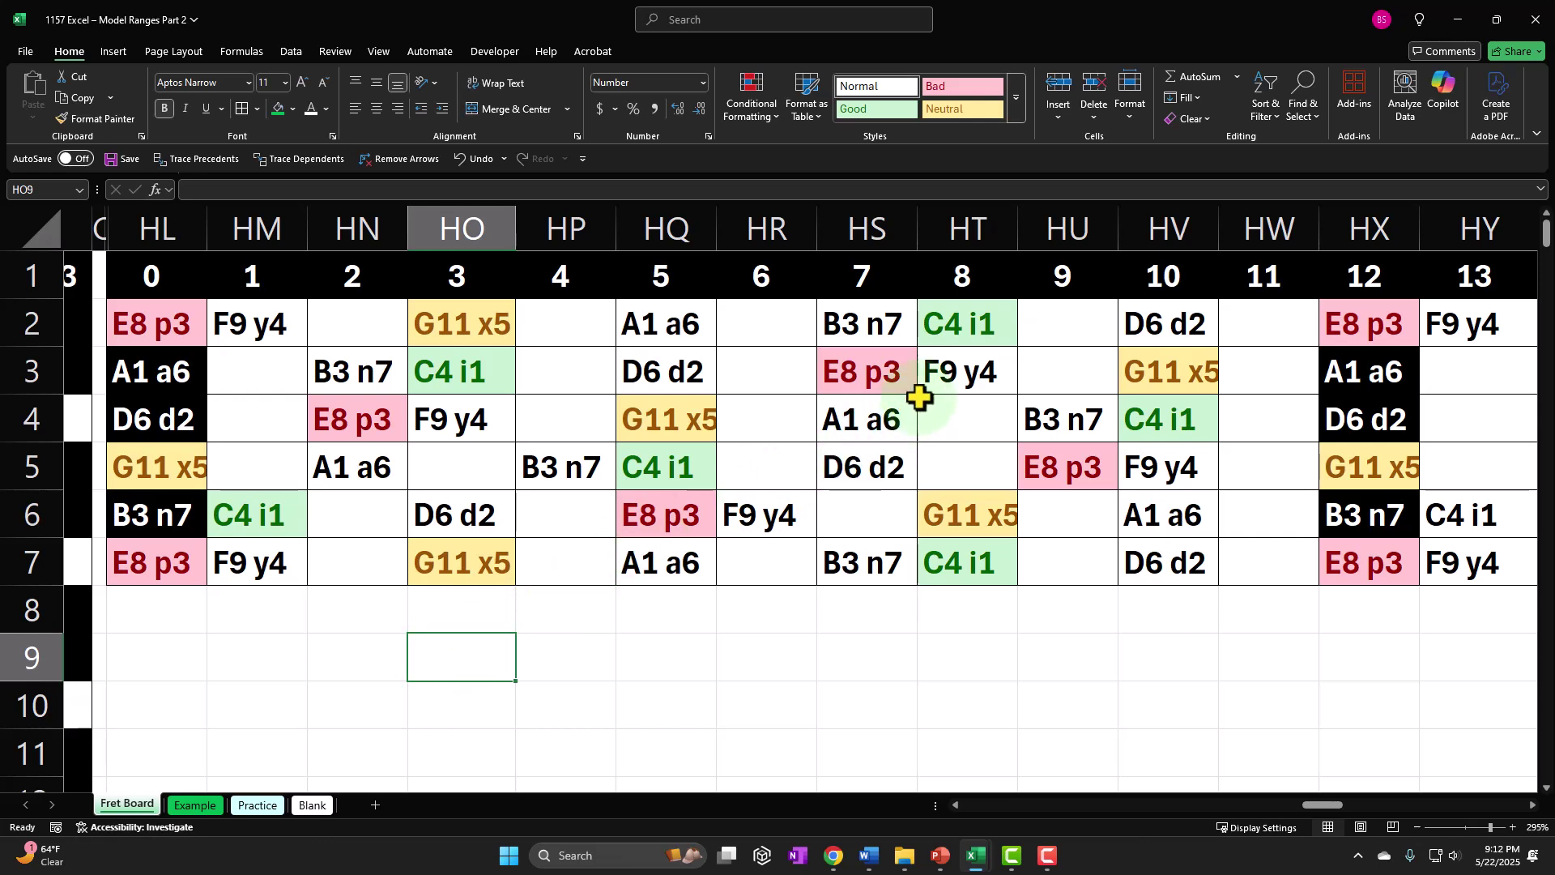
click(981, 332)
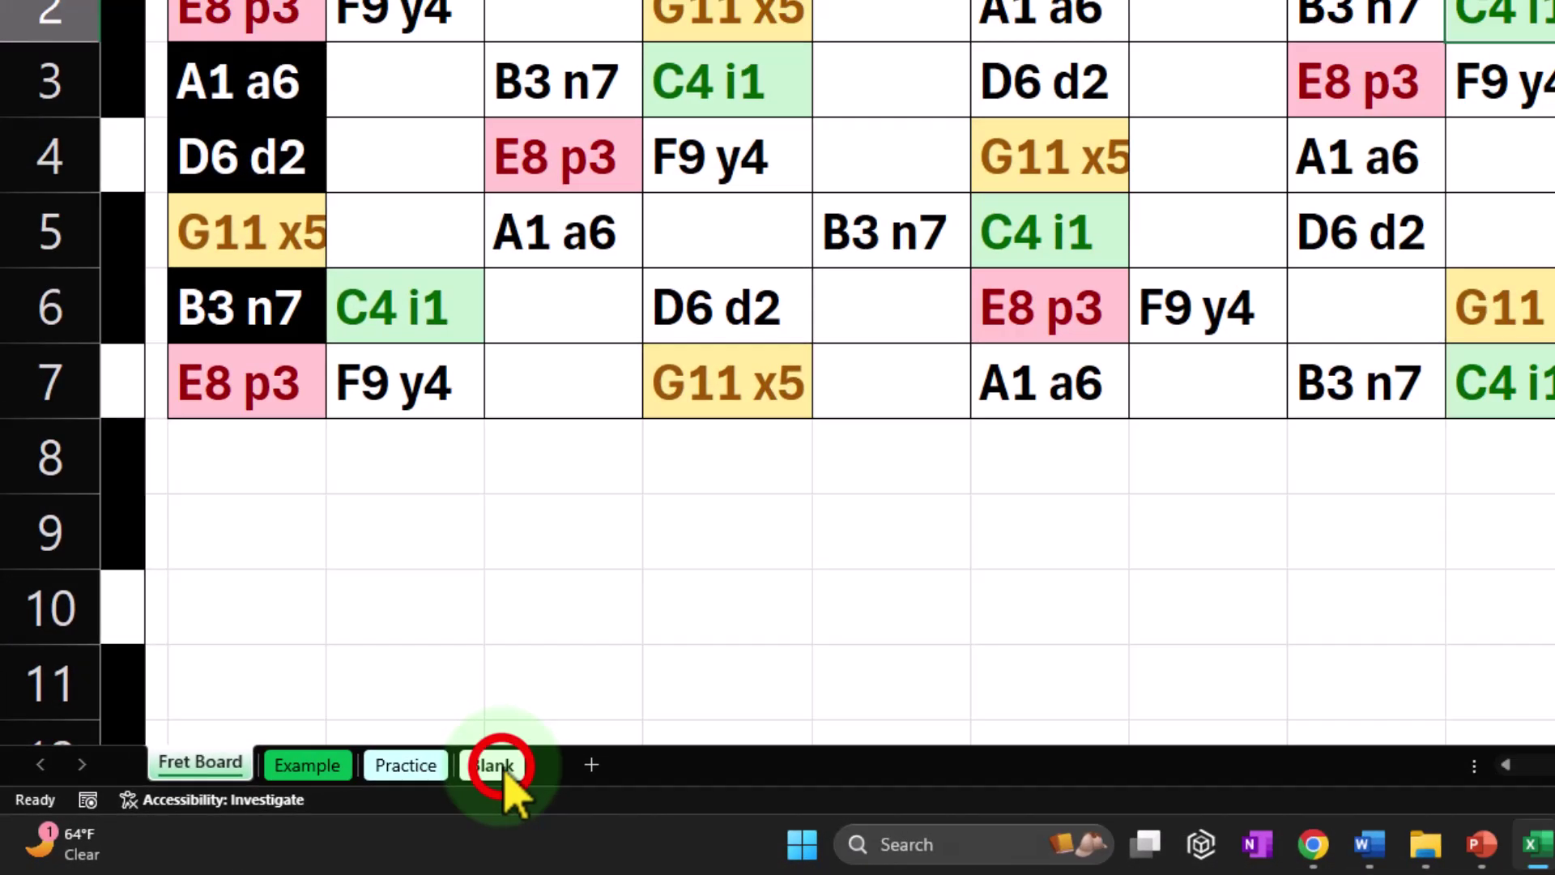
- Open the Blank worksheet and examine the note numbers, letters and combined labels in A3:A14, B3:B14 and C3:C14
click(453, 775)
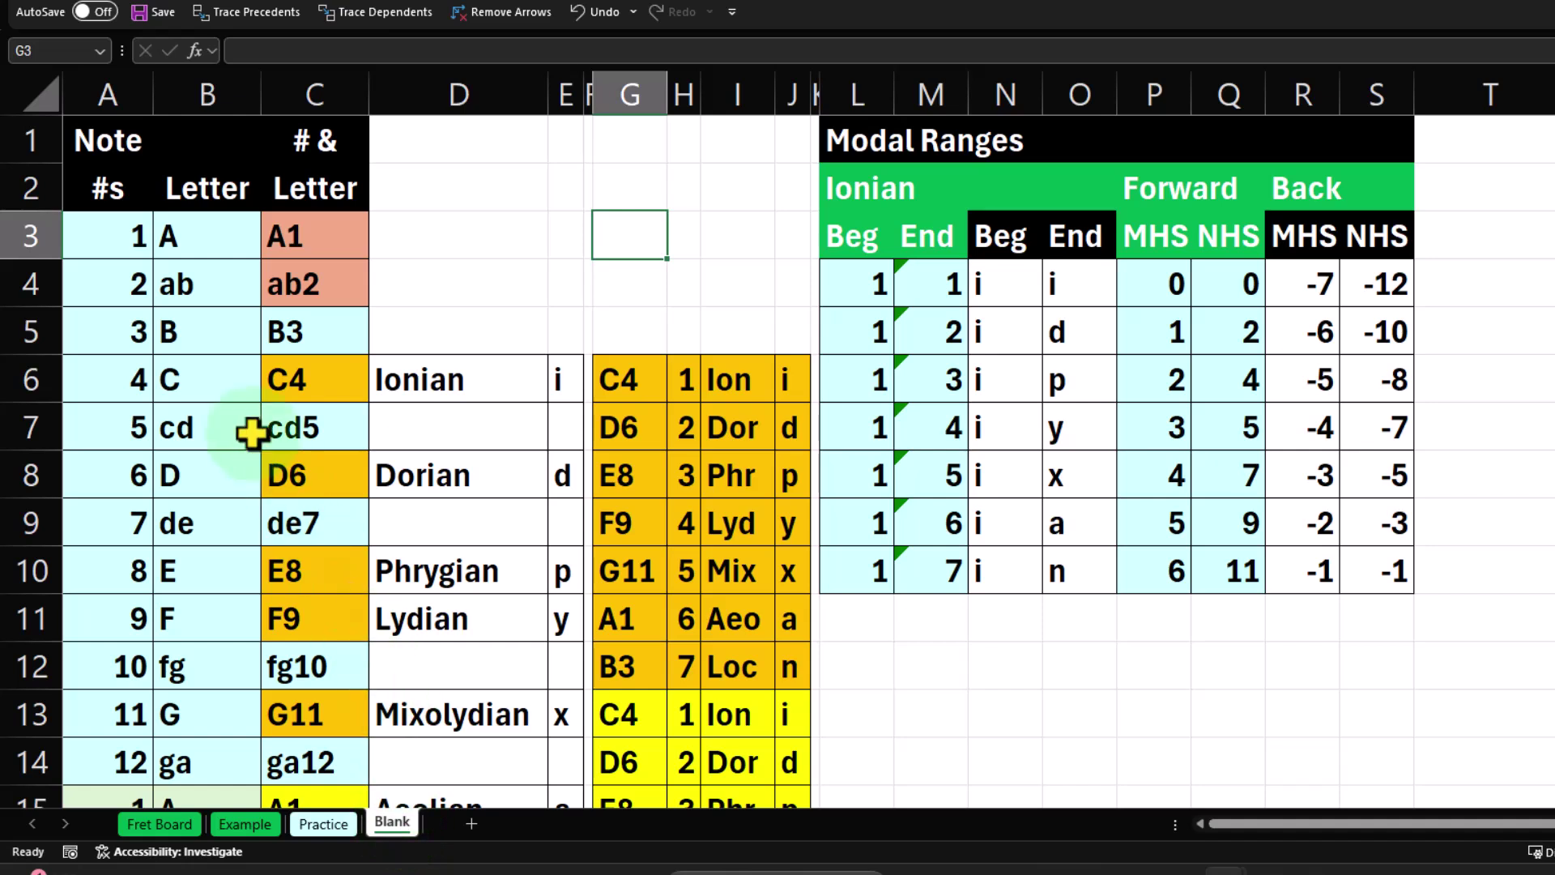
mouse_move(118, 256)
mouse_down()
mouse_move(122, 239)
mouse_move(130, 739)
mouse_up()
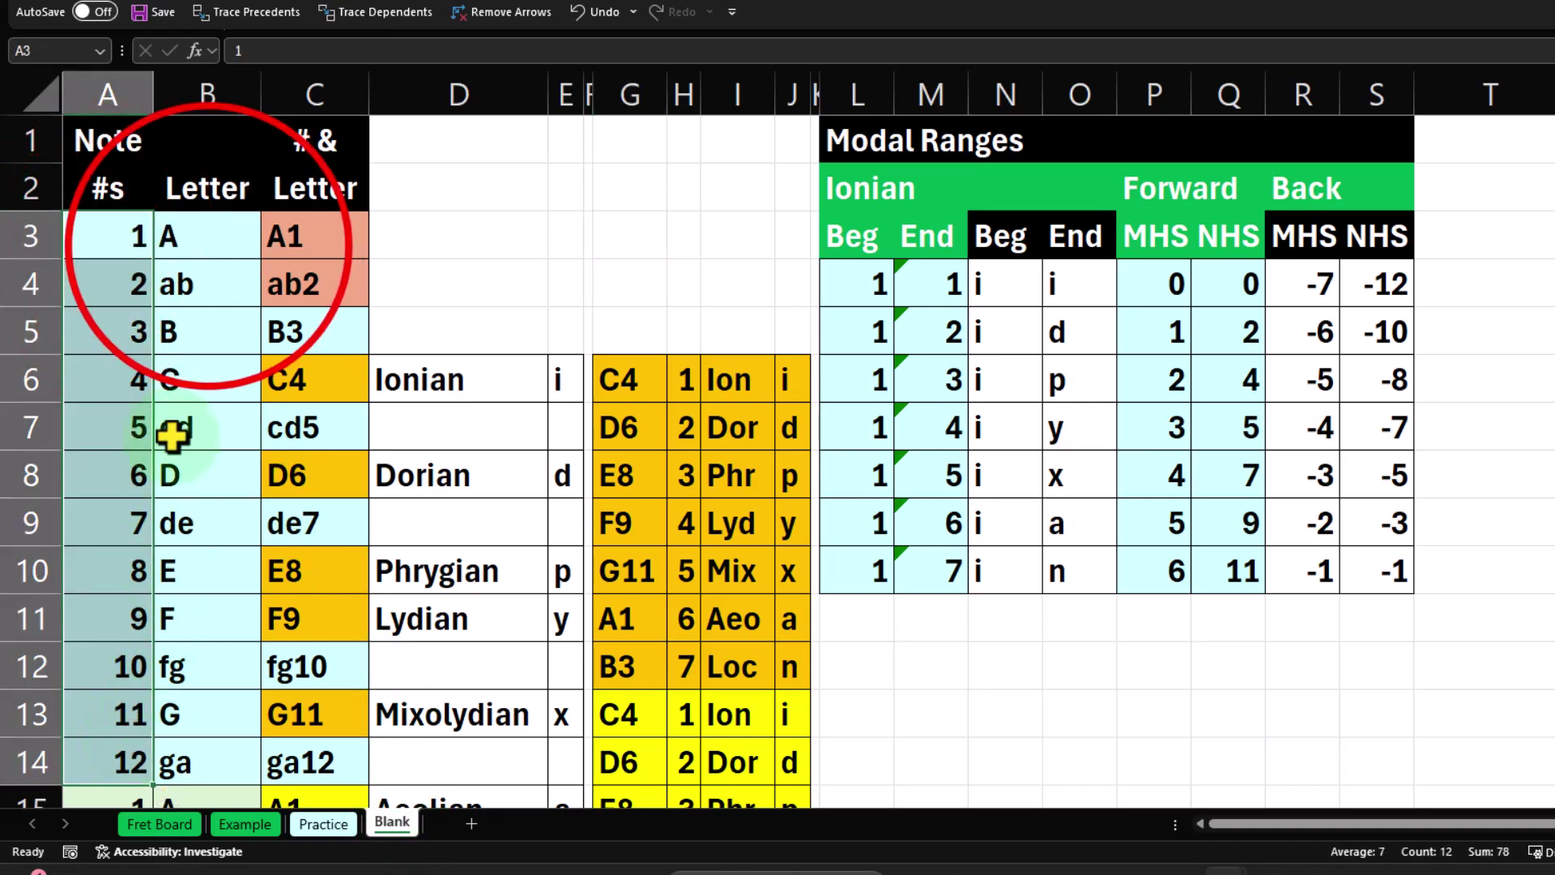
drag(205, 239, 192, 757)
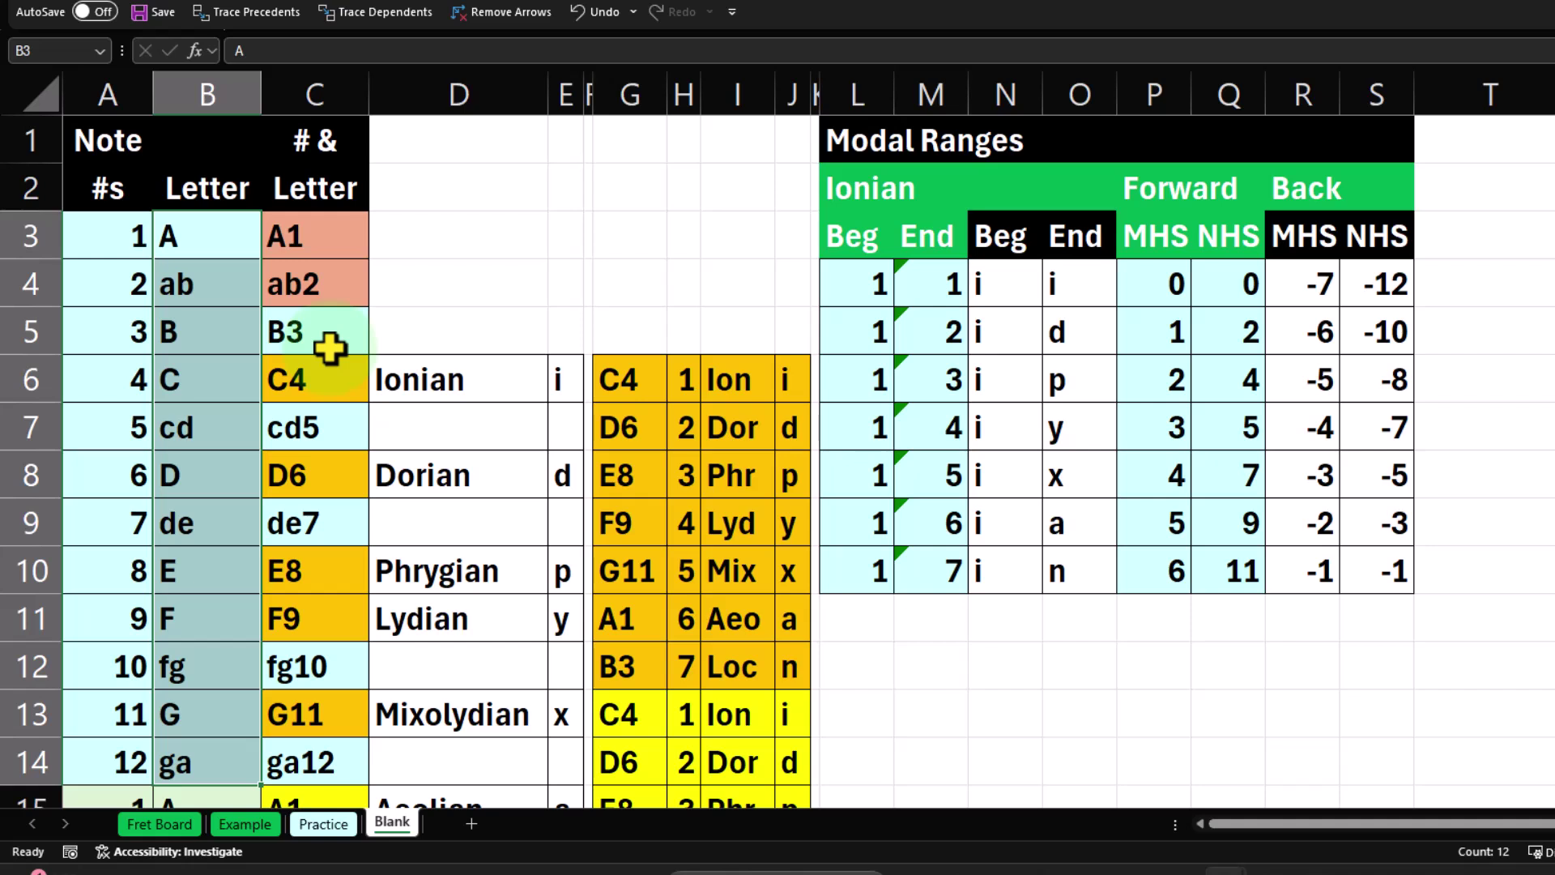
drag(314, 257, 305, 770)
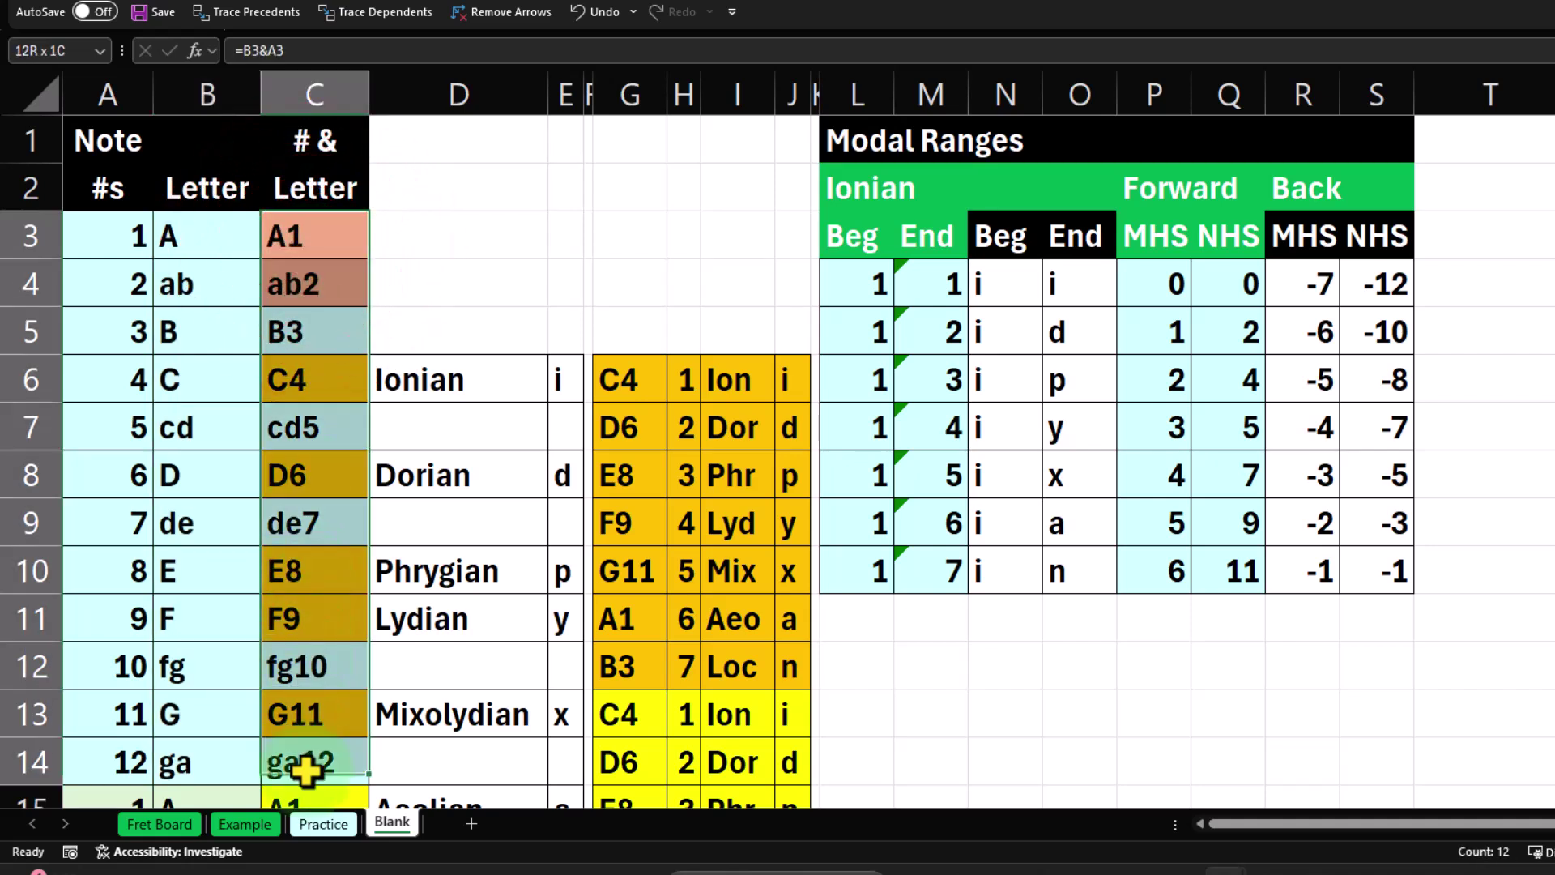
- Examine the seven highlighted scale notes in column C one by one, from C4 in row 6 to B3 in row 17
click(309, 385)
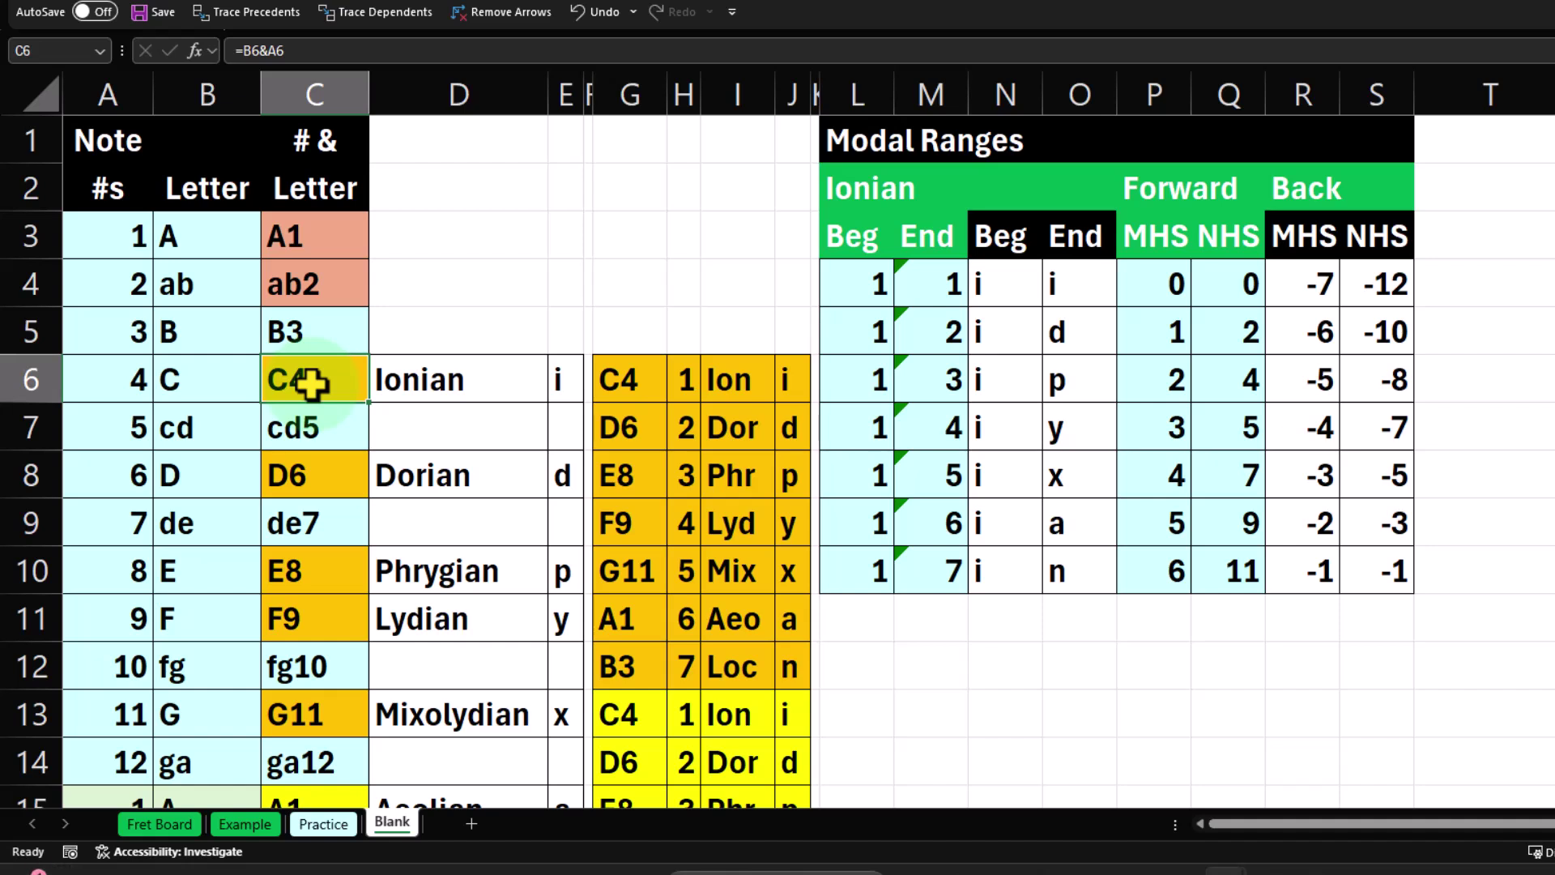
scroll(310, 384, down, 1)
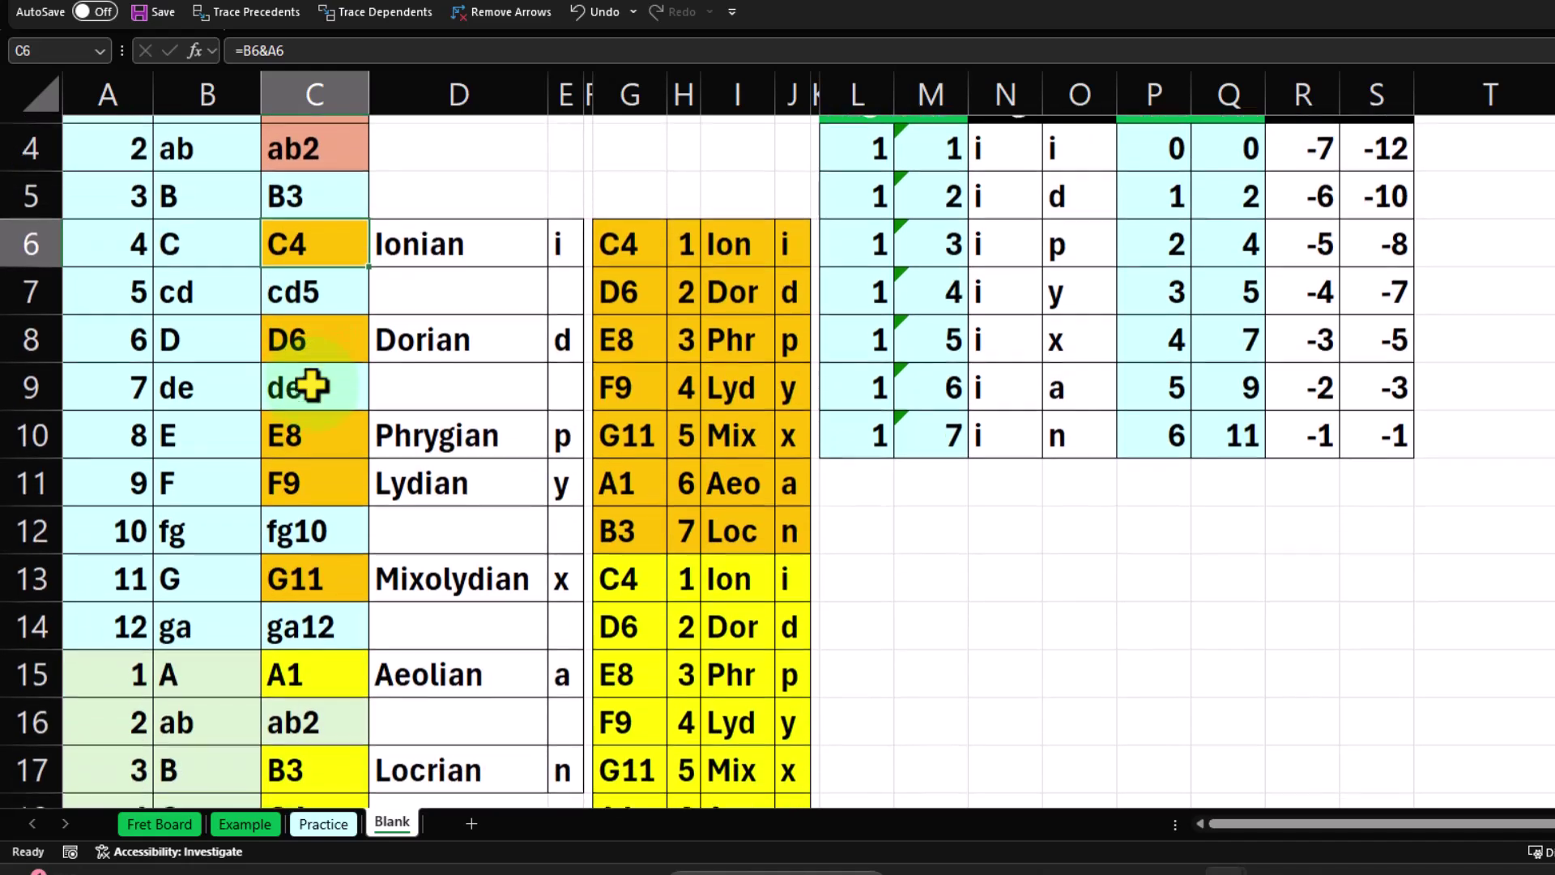
click(341, 328)
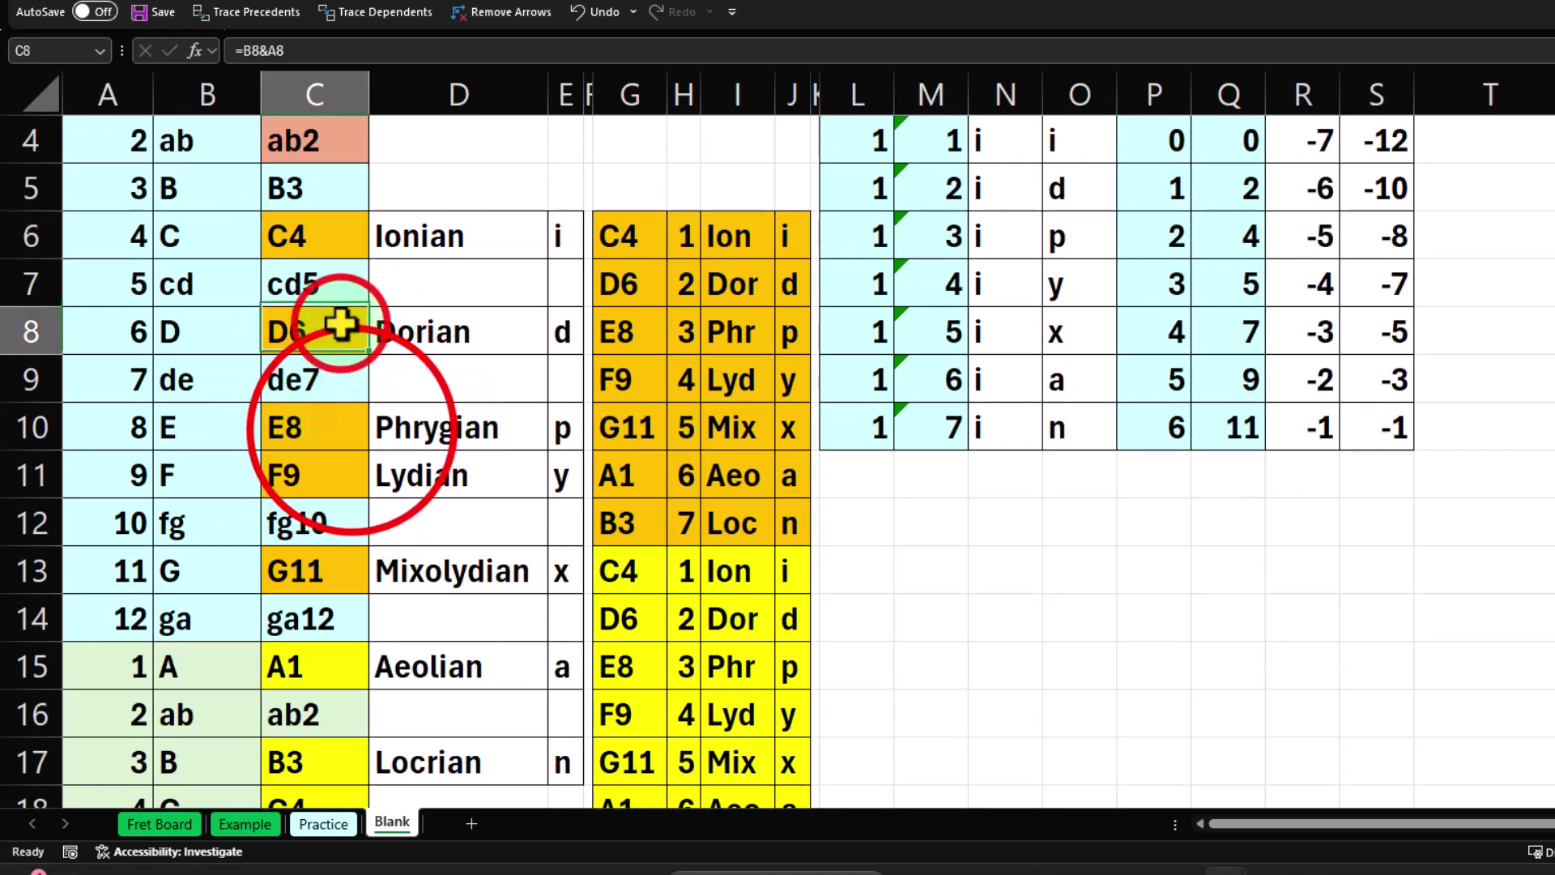
click(346, 423)
click(350, 467)
click(327, 563)
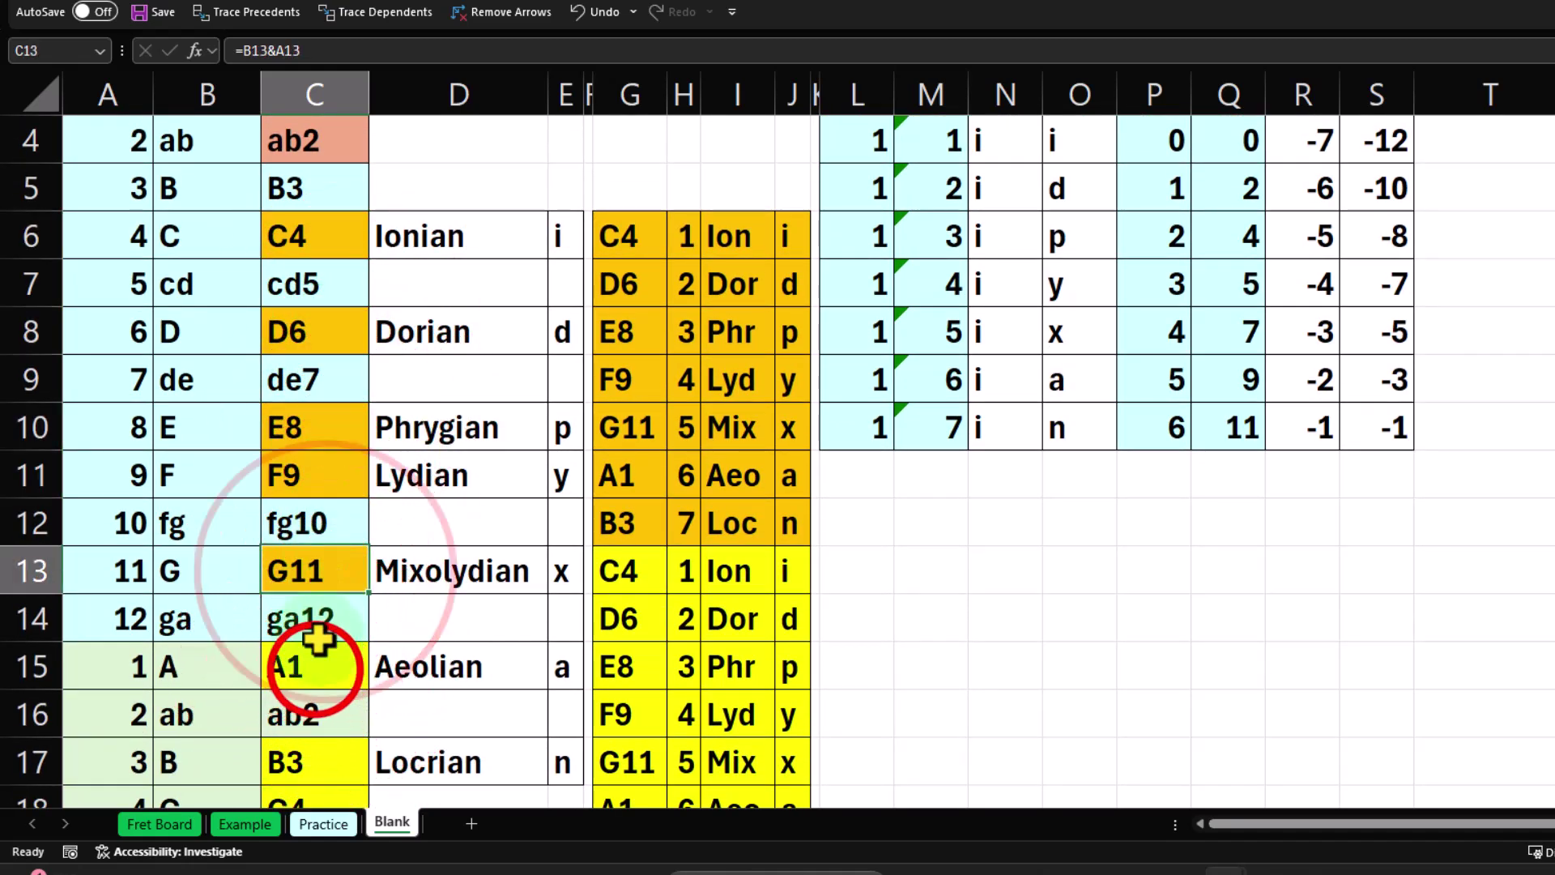
click(318, 660)
click(321, 759)
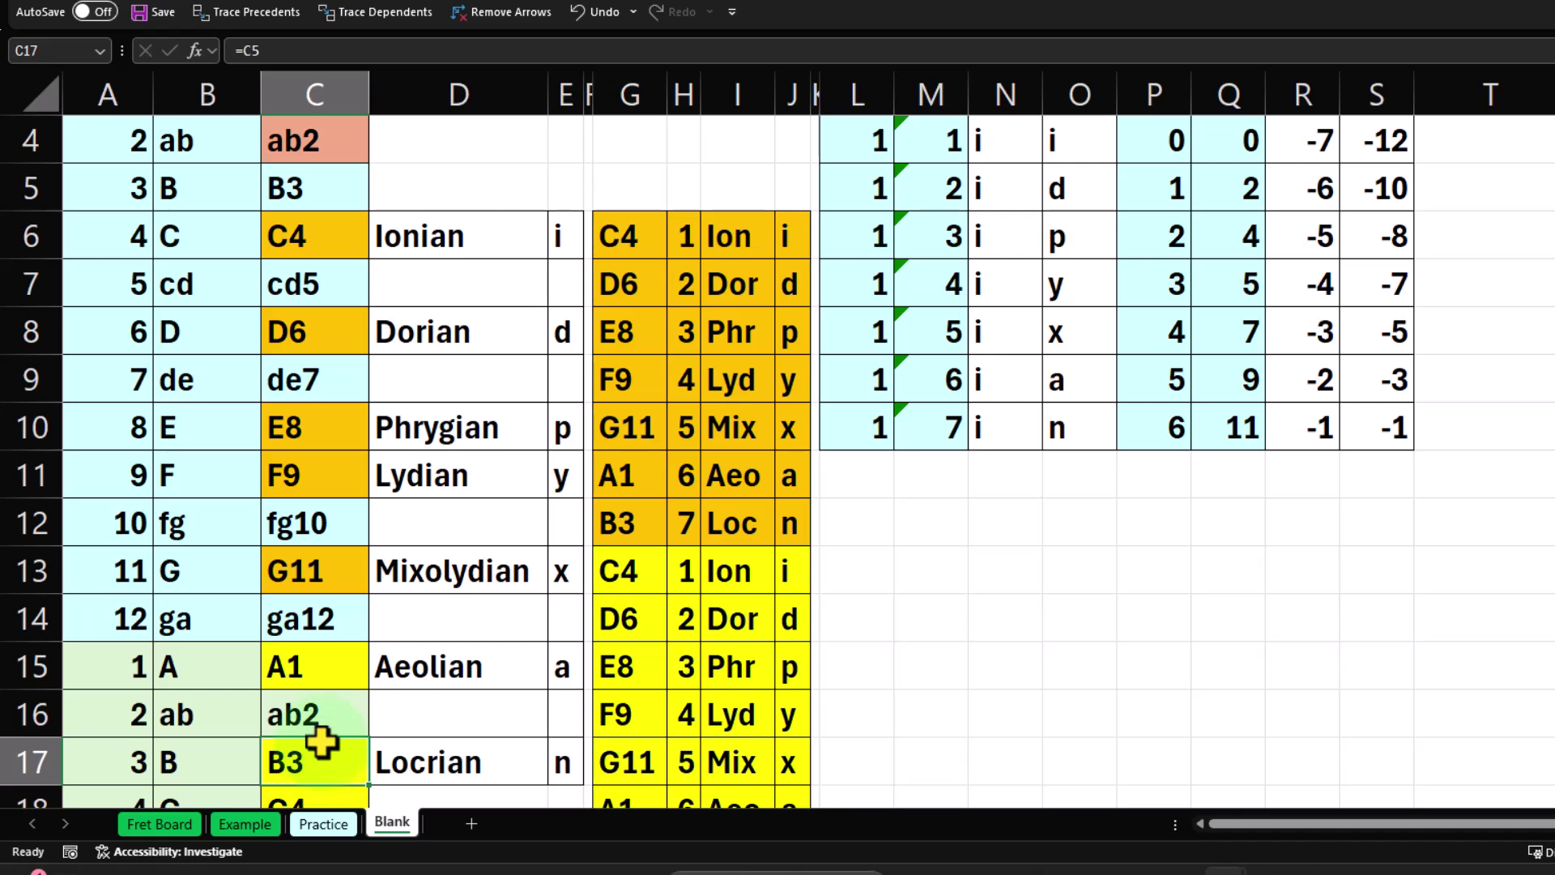
scroll(321, 742, up, 1)
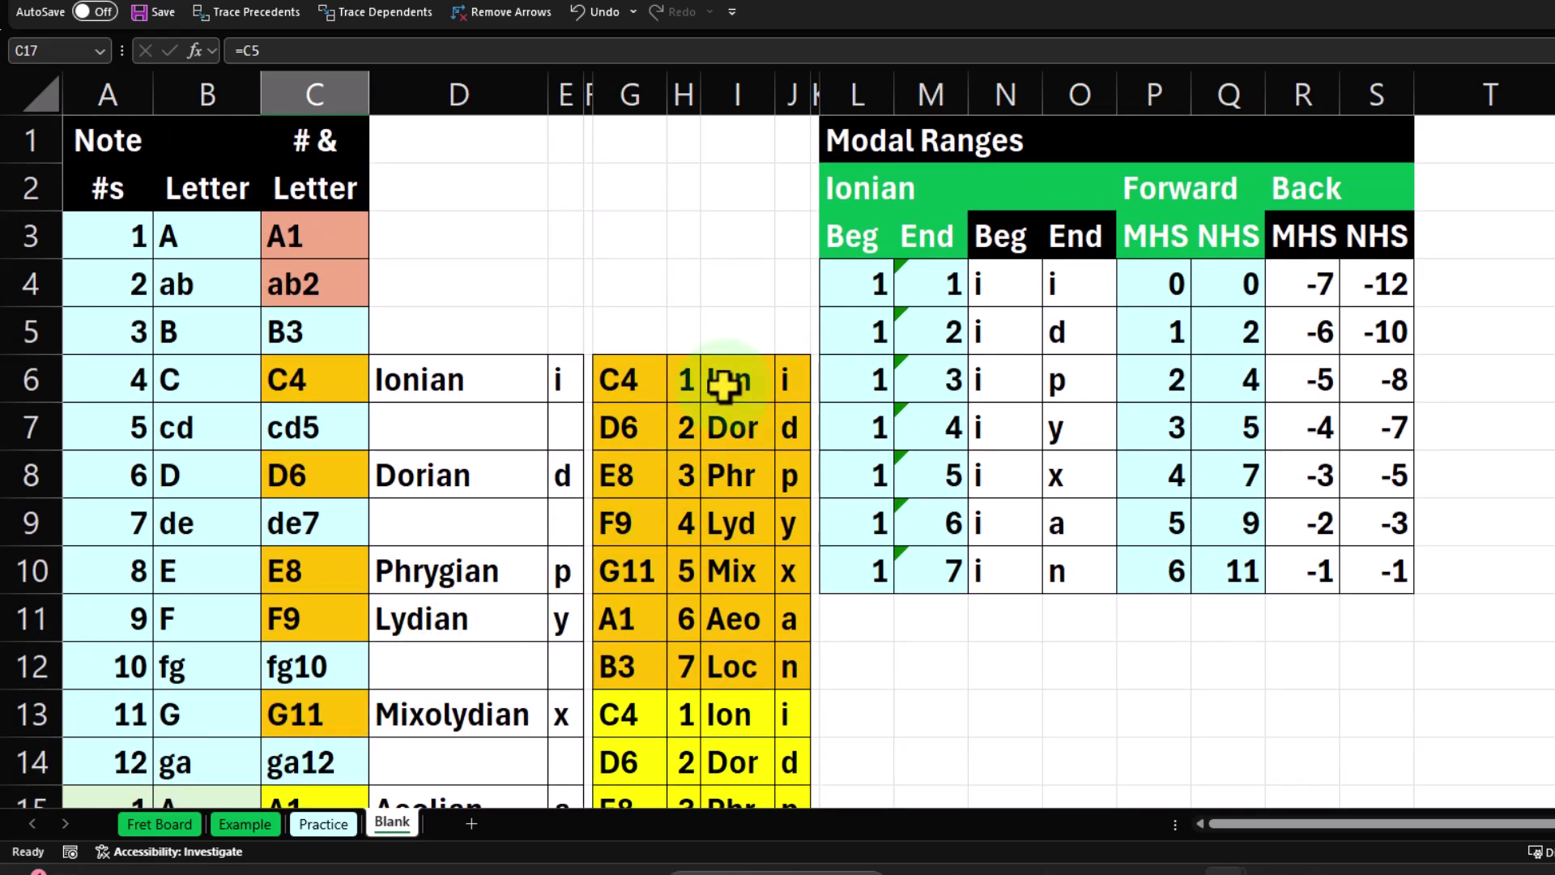
- Examine the scale notes in G6:G12 and their mode numbers in H6:H12
click(631, 383)
drag(631, 382, 606, 645)
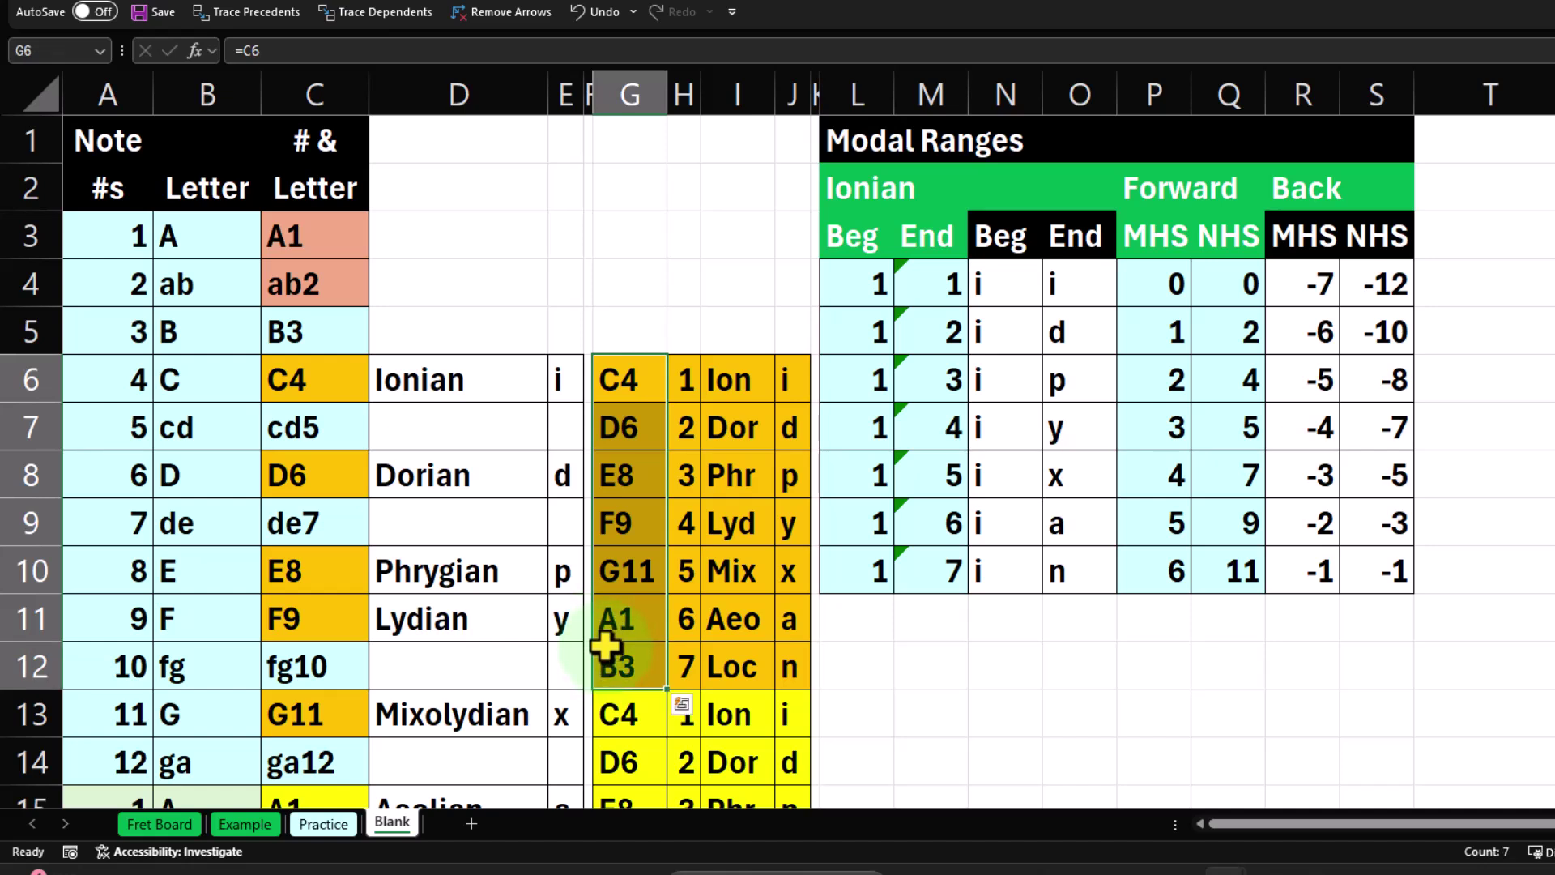
drag(691, 372, 687, 656)
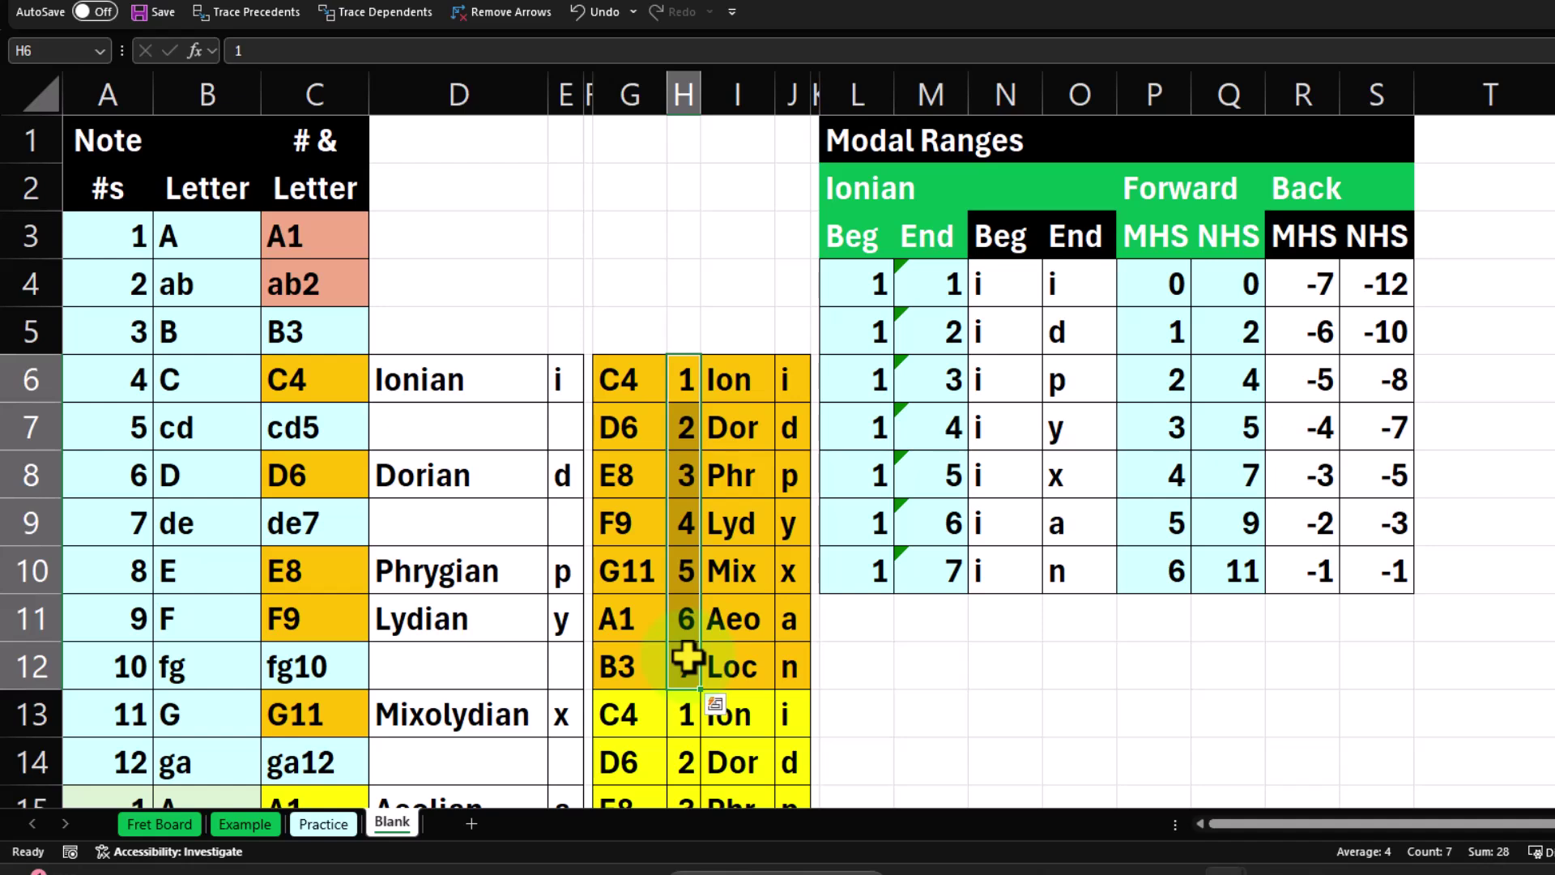
- Go through the mode name abbreviations in I6:I12 cell by cell, from Ion to Loc
click(717, 371)
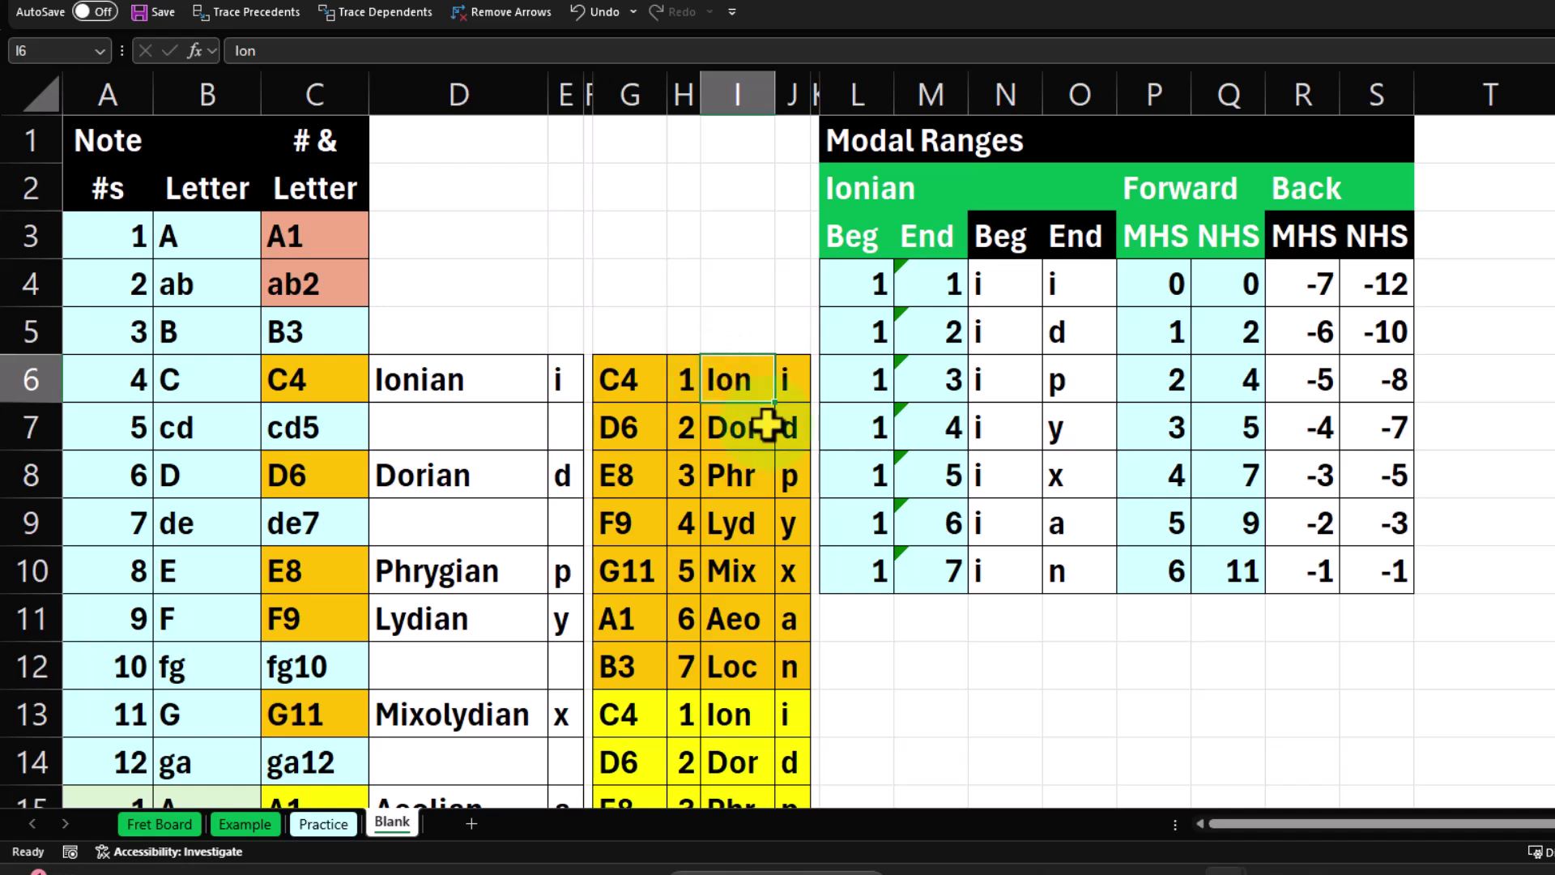
click(738, 376)
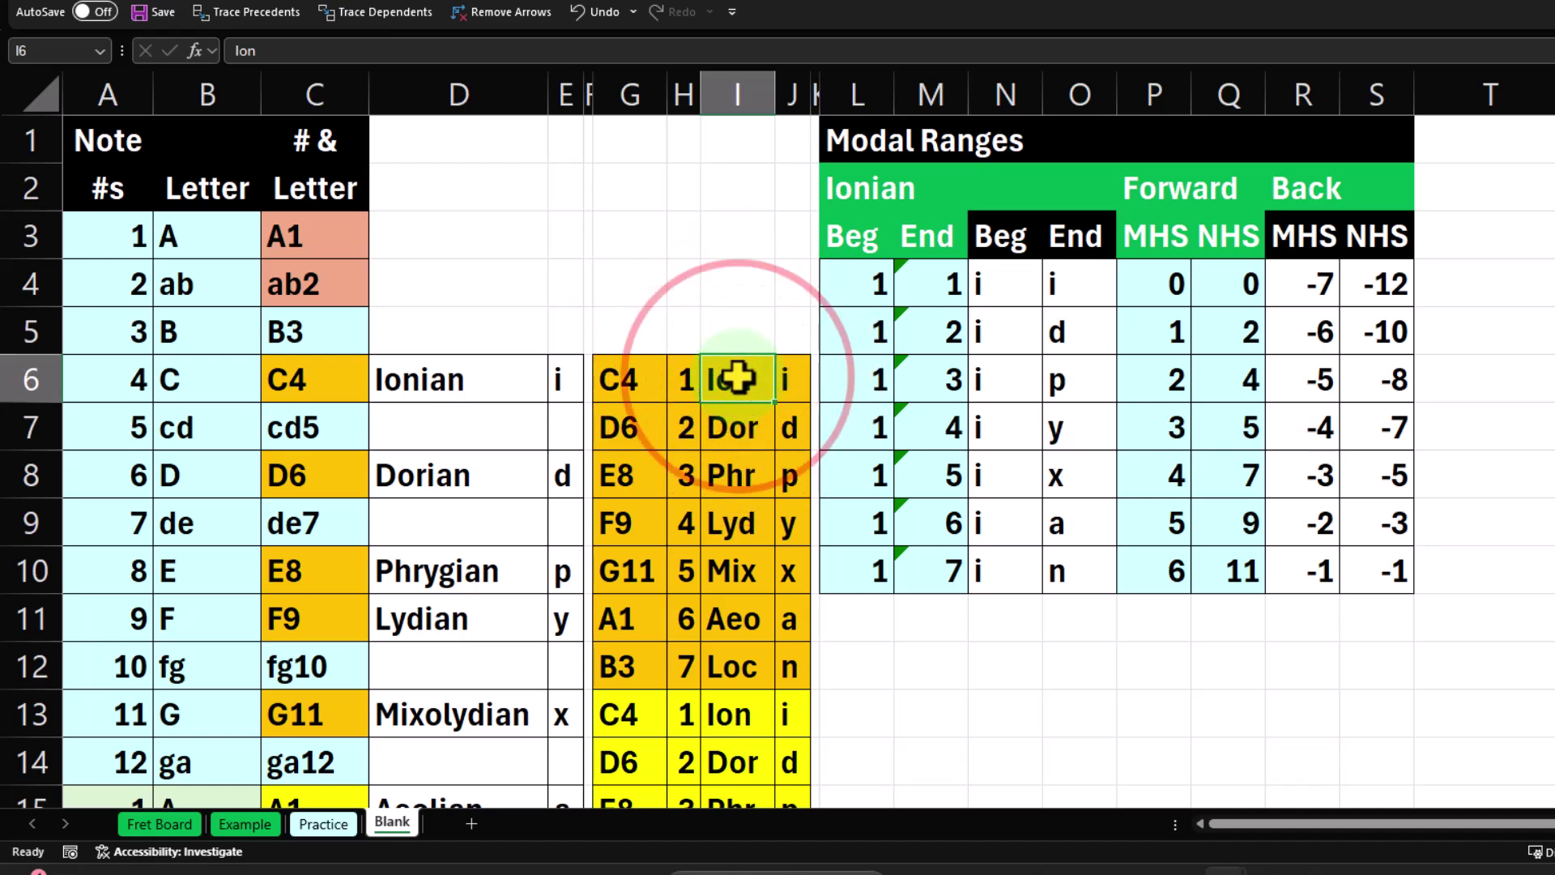
key(Down)
key(Down)
key(Down)
key(Down)
key(Down)
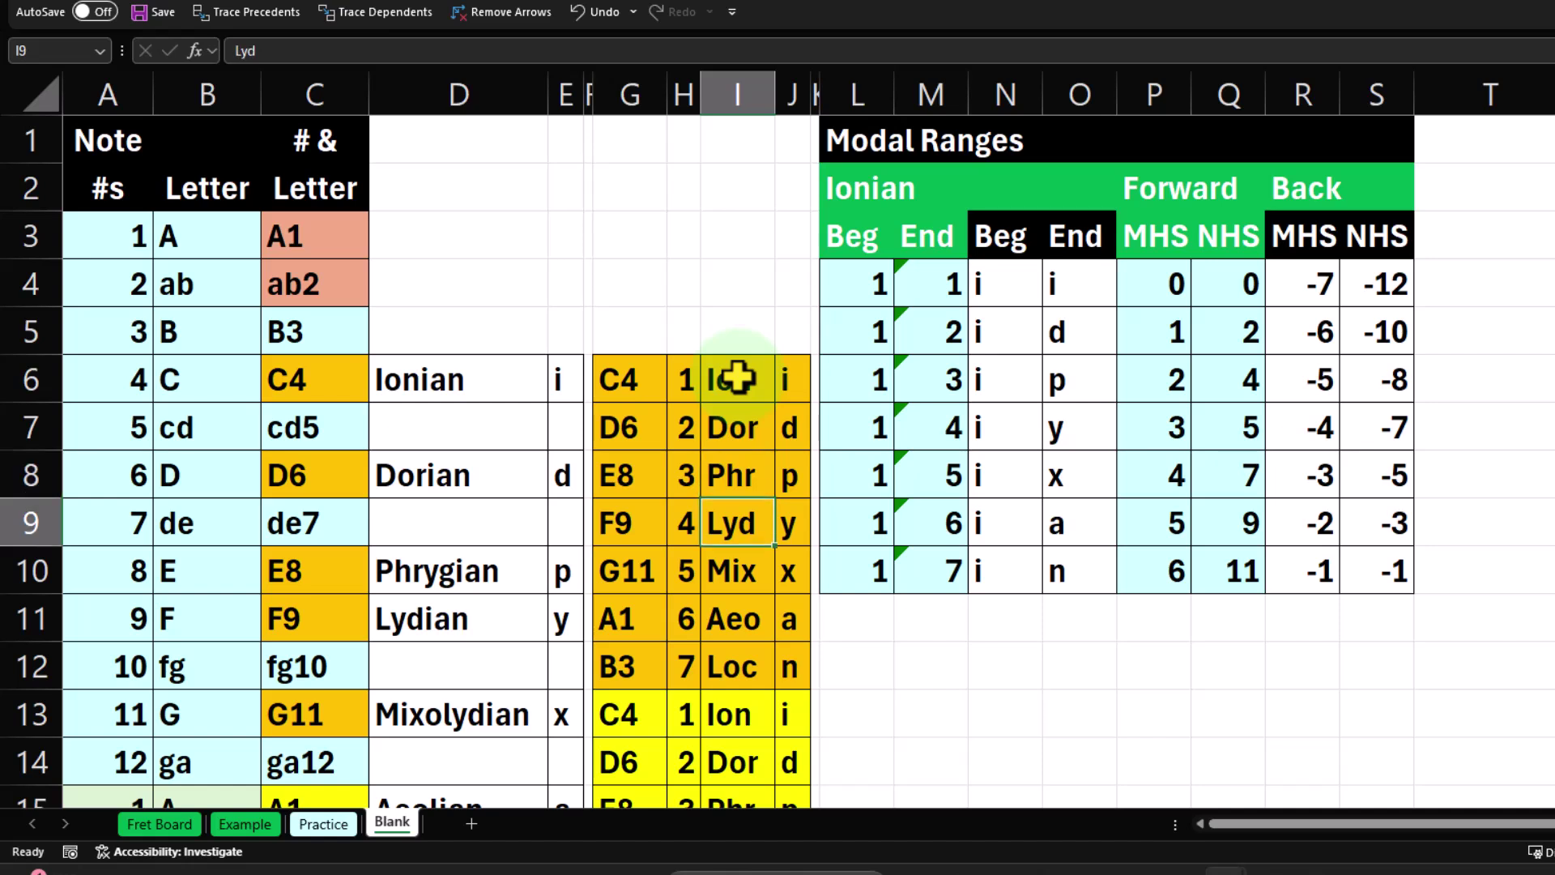
key(Down)
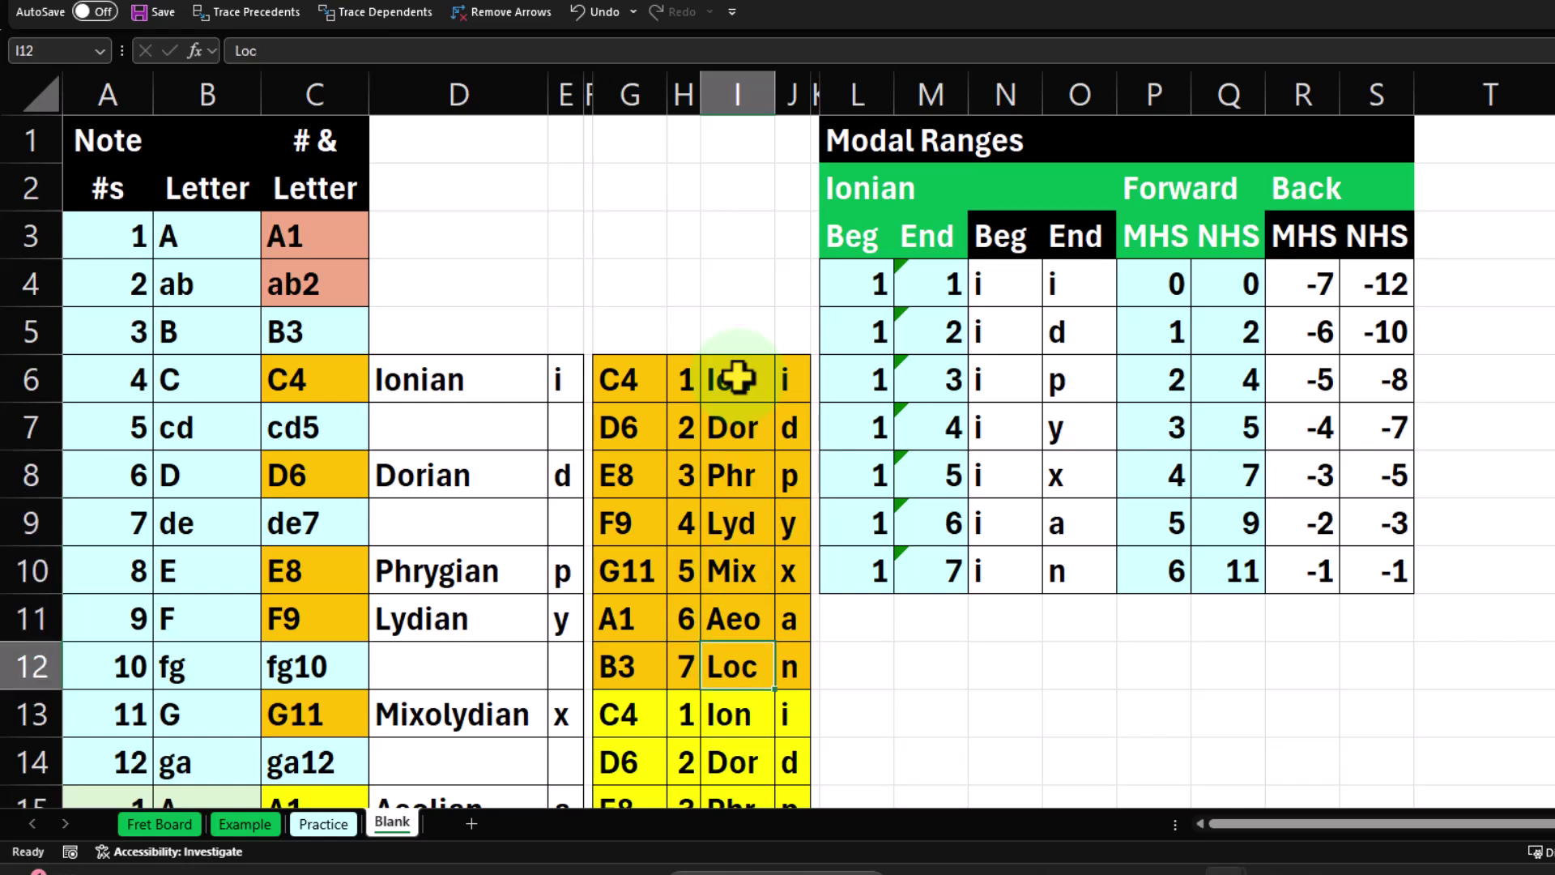
- Go through the single-letter mode codes in J6:J12 cell by cell, from i to n
click(794, 374)
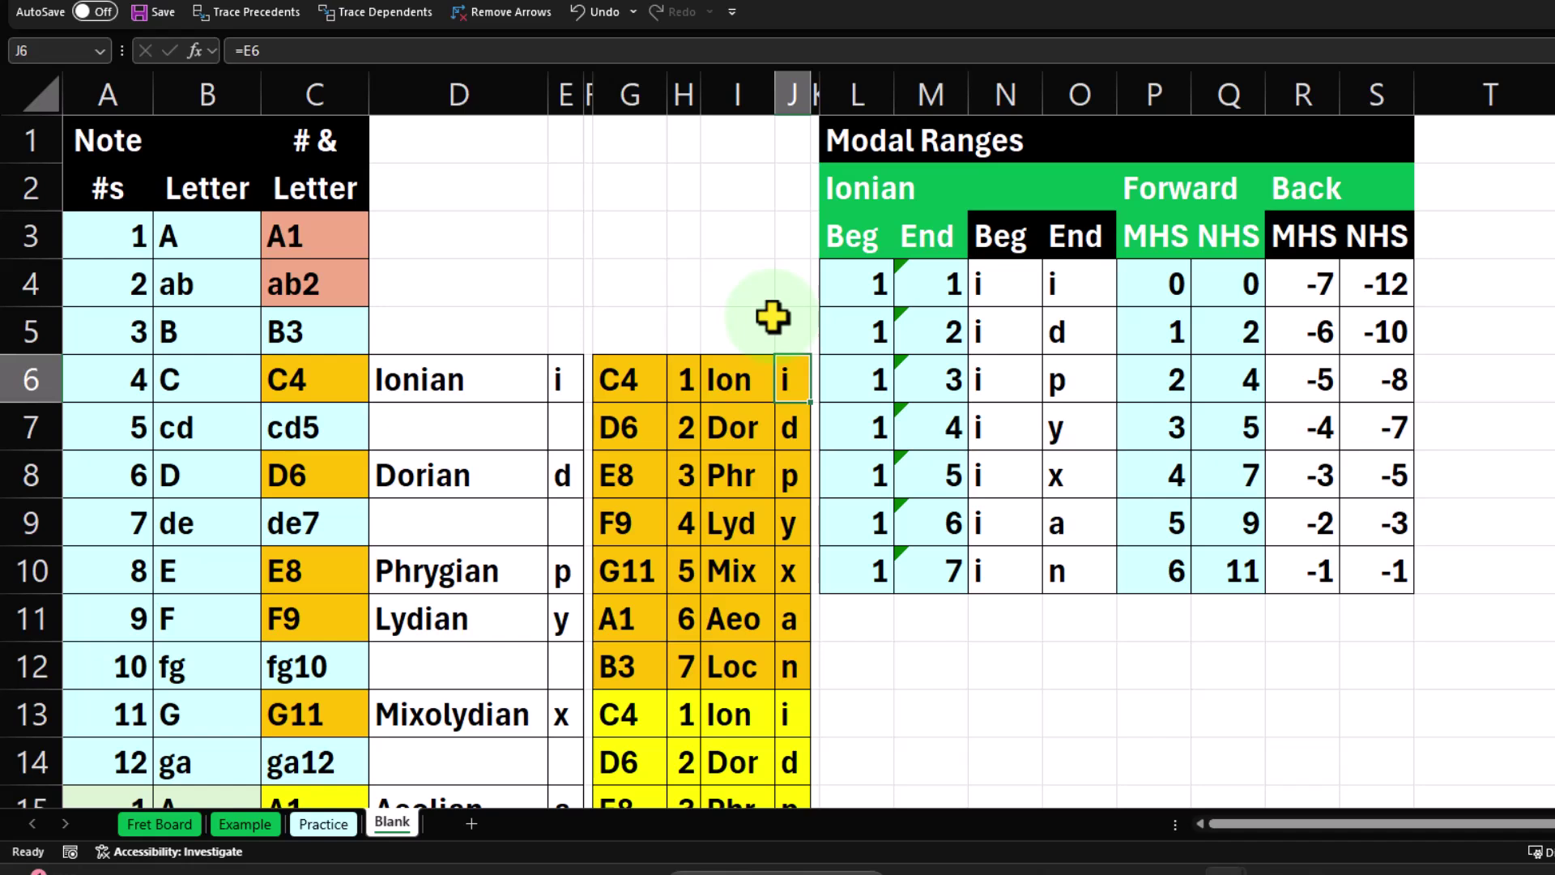
key(Down)
key(Down)
key(Down)
key(Down)
key(Down)
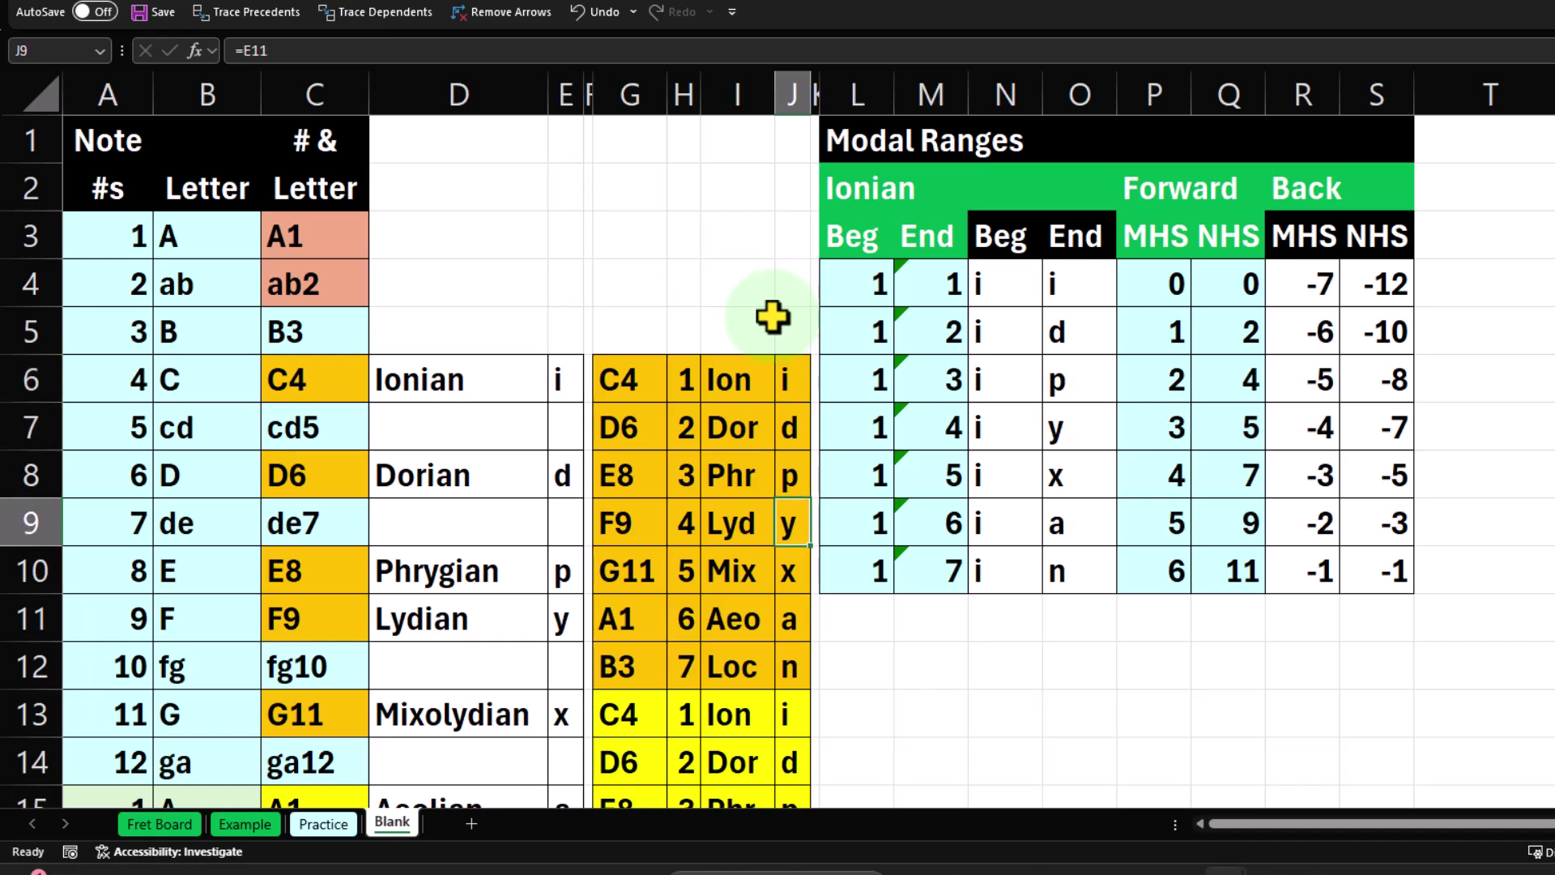
key(Down)
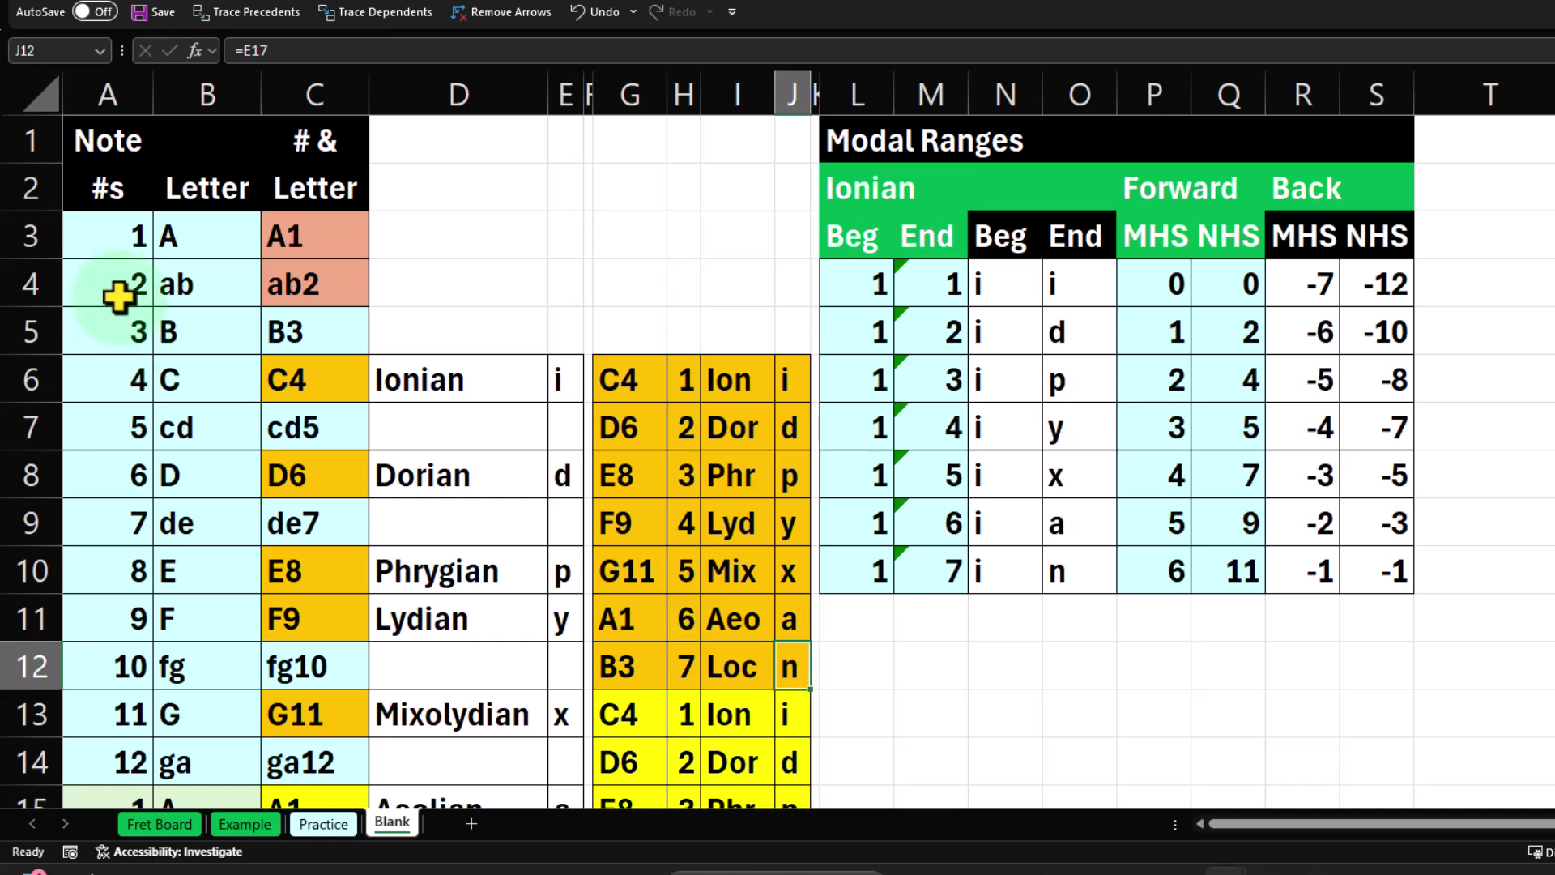
- Compare the mode numbers in H6:H12 with the letter code in J6, checking the numbers from H6 down to H9 and back
drag(684, 372, 677, 676)
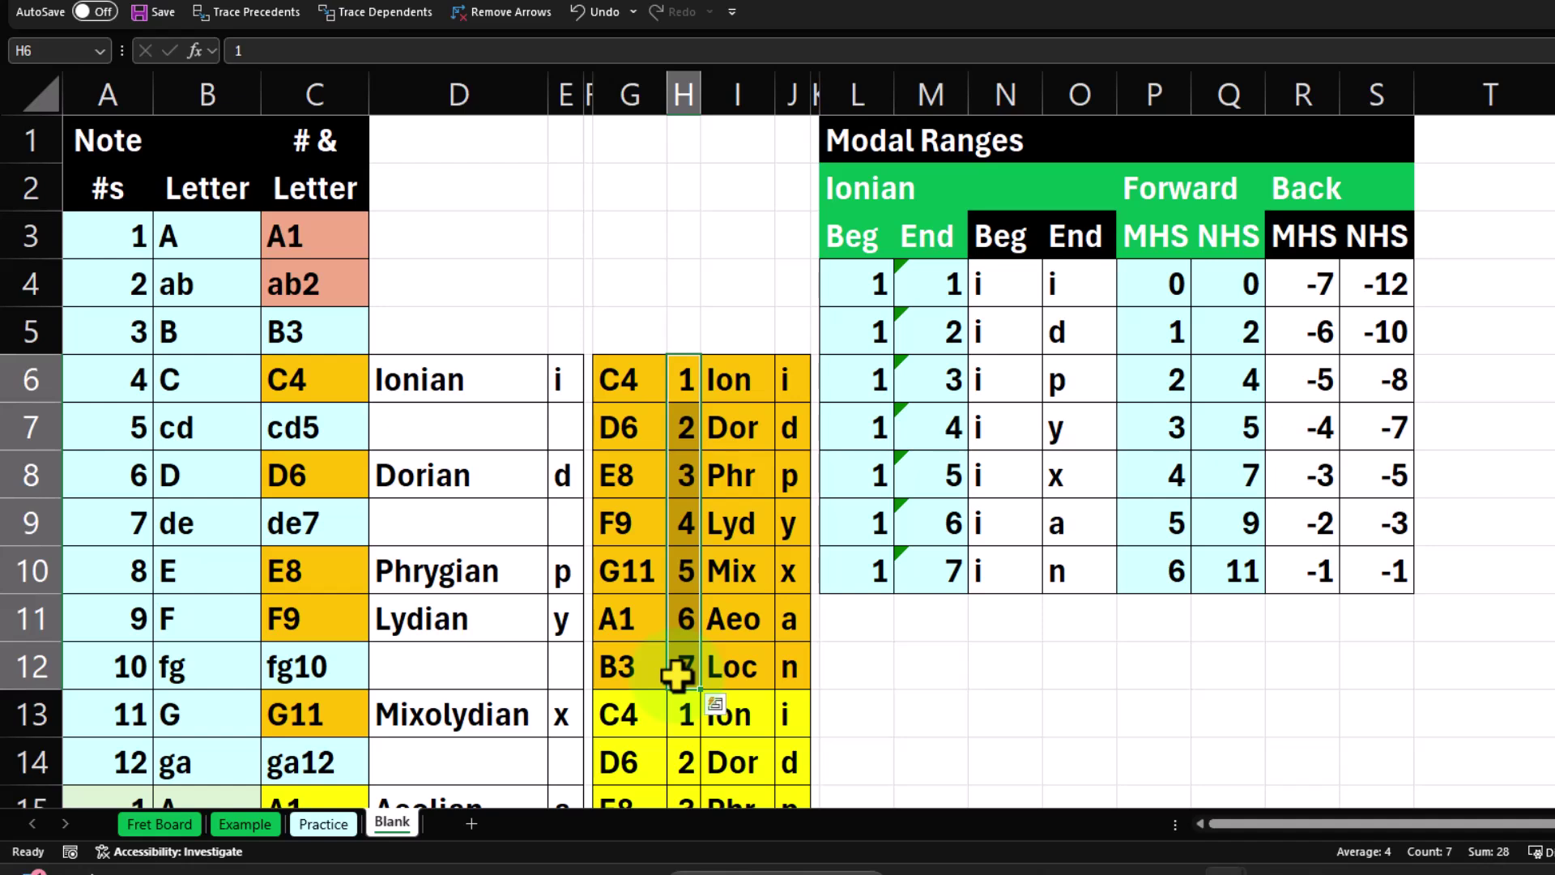
click(789, 427)
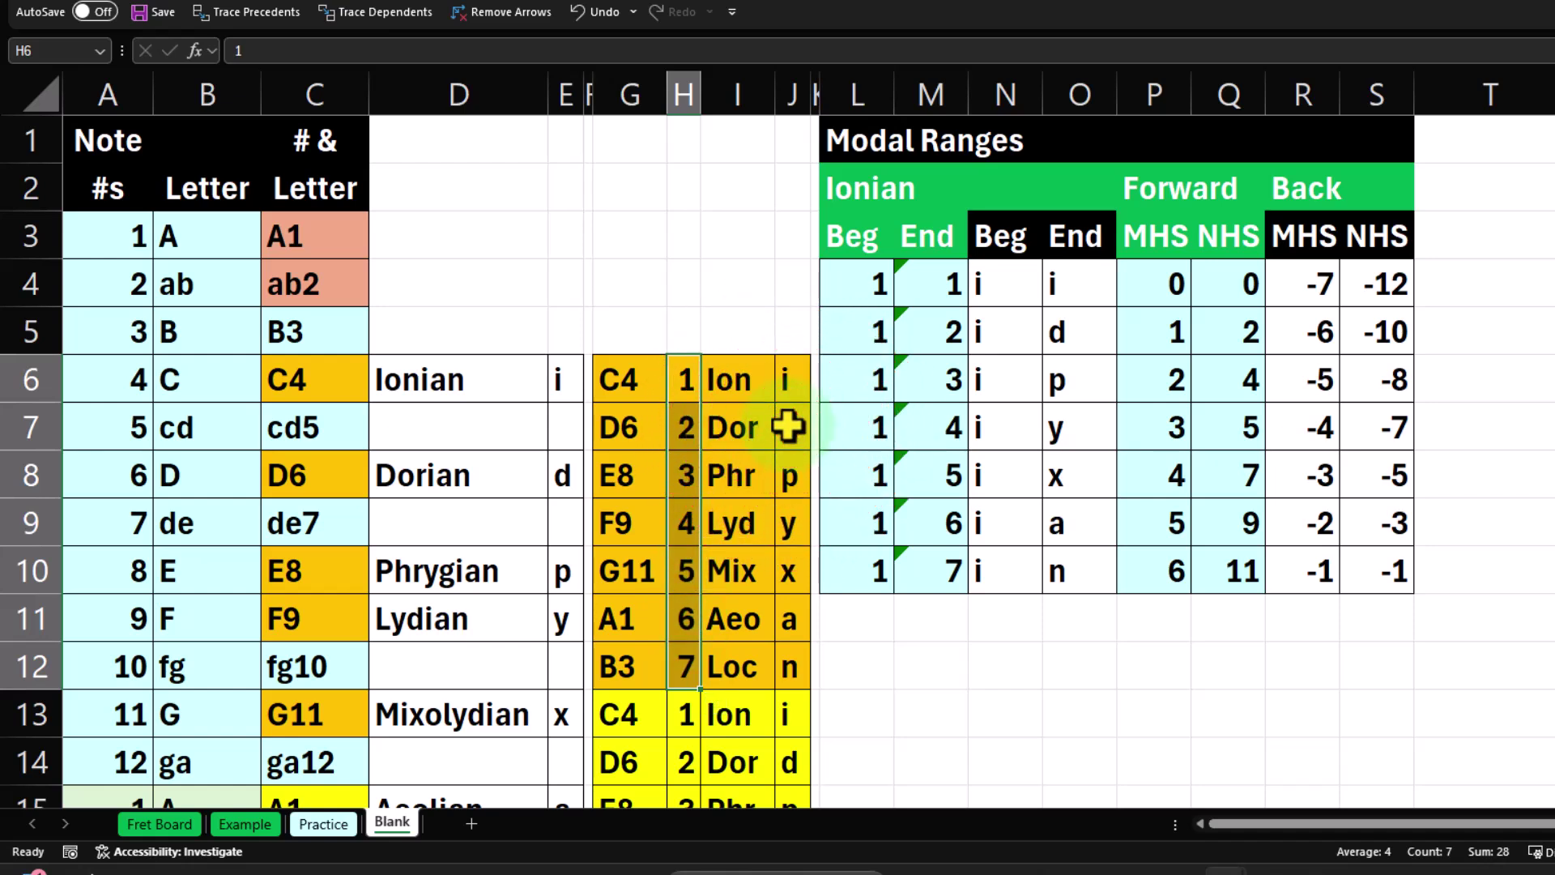
click(790, 417)
click(790, 393)
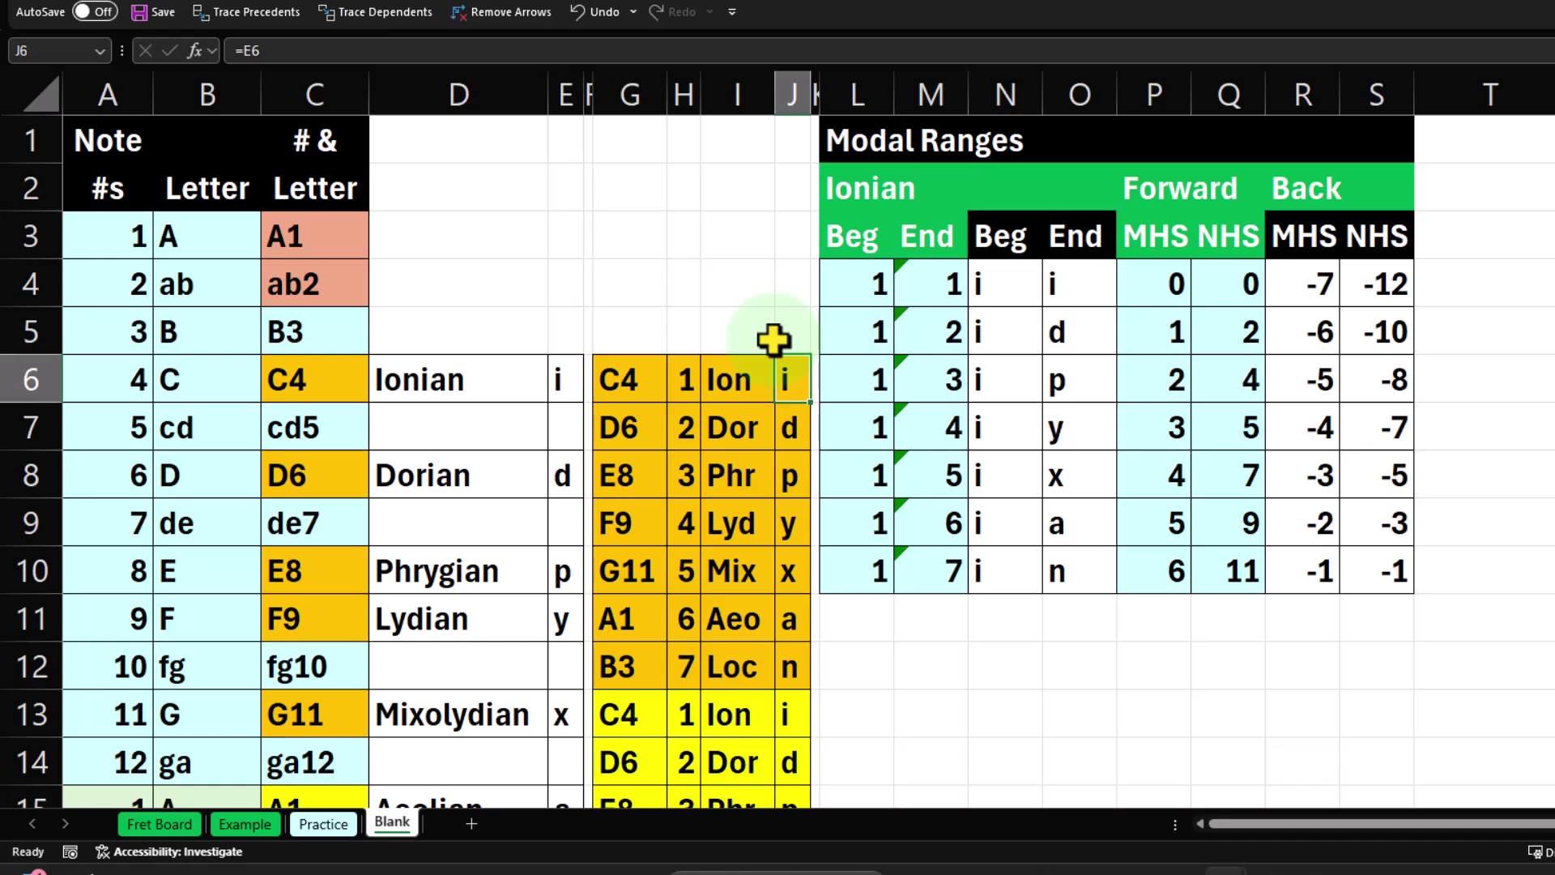
key(Left)
key(Left)
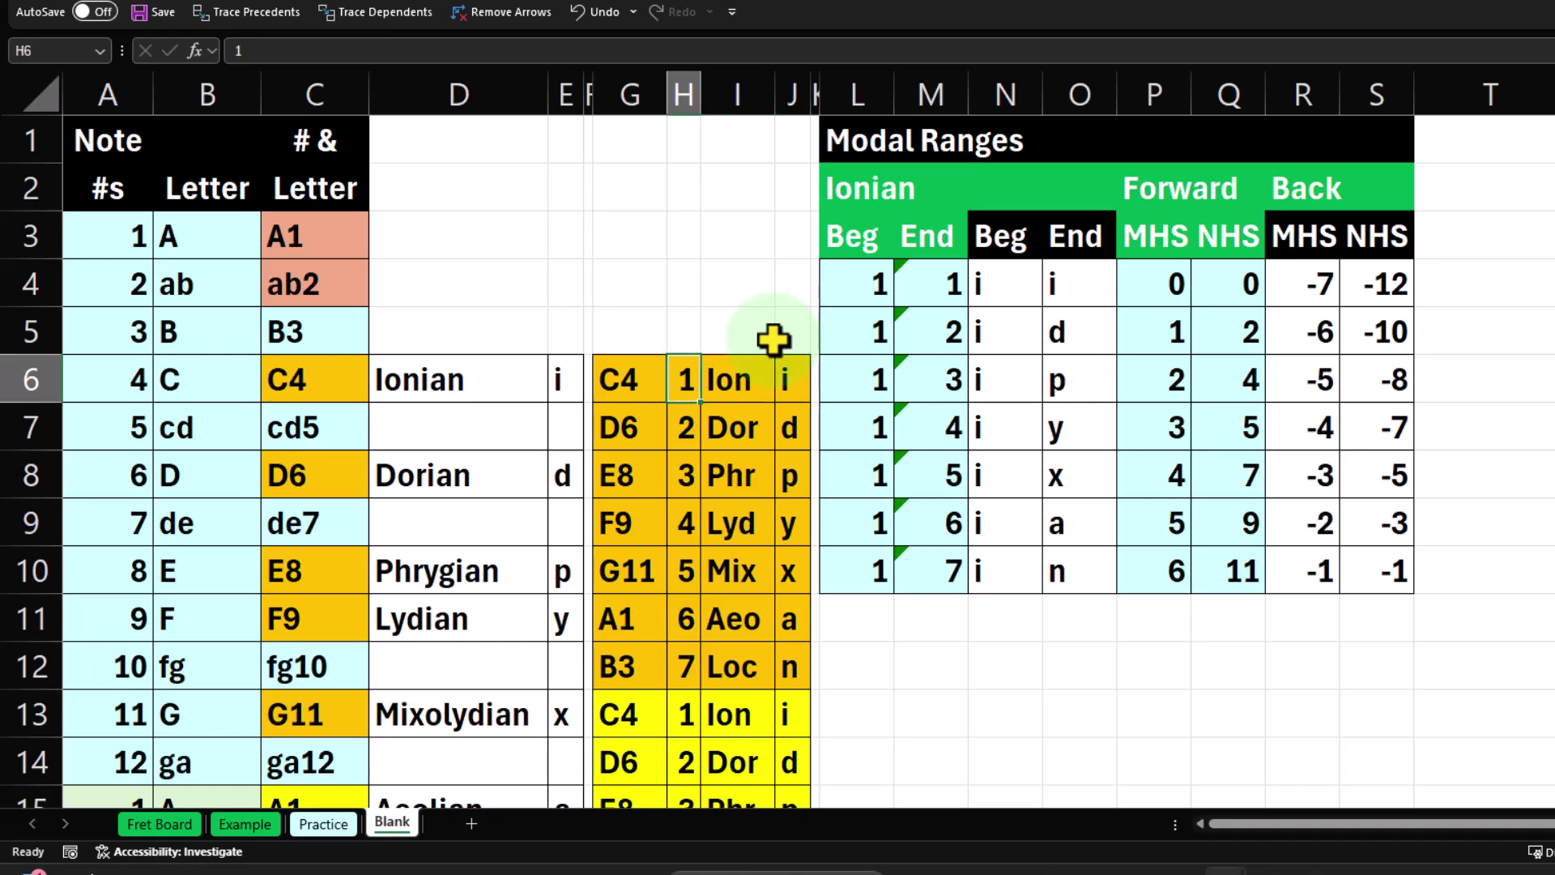
key(Down)
key(Down)
key(Down)
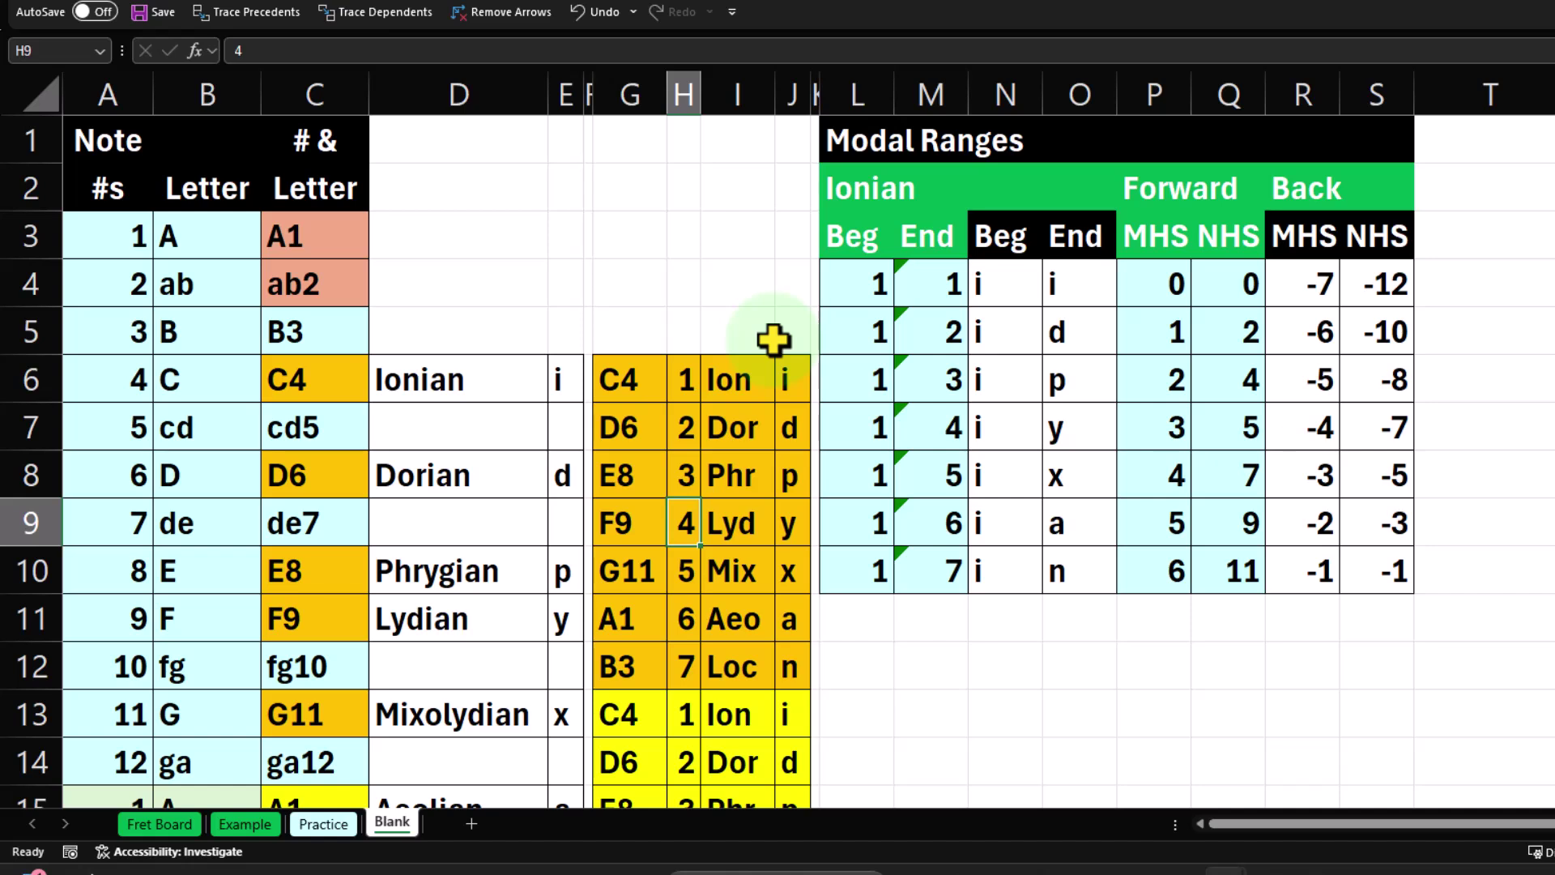
key(Up)
key(Up)
key(Up)
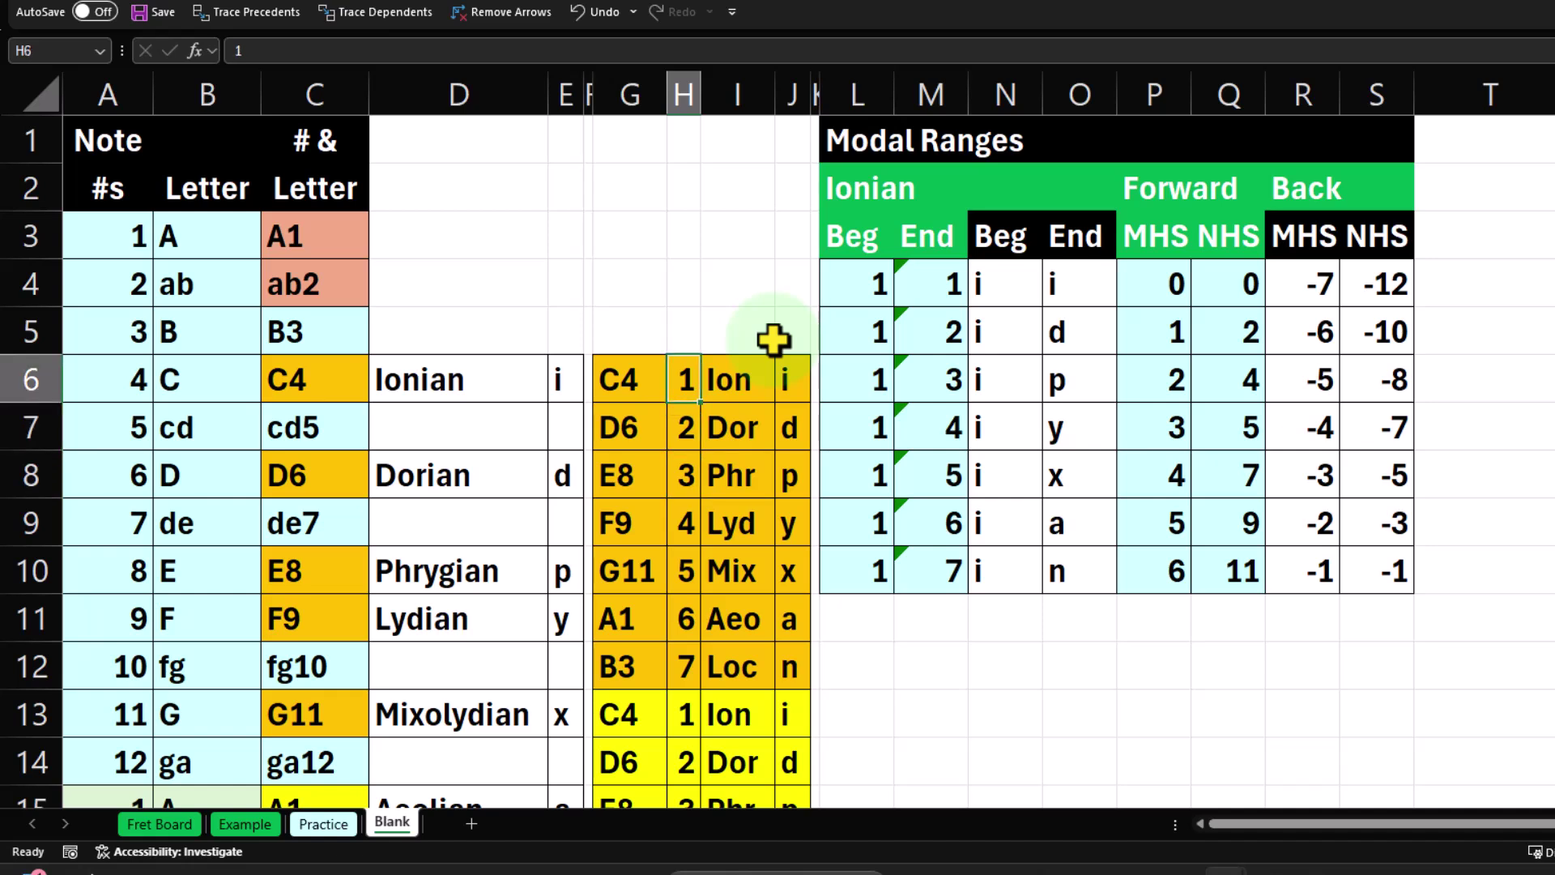
- Check the Dorian abbreviation in I7 and the note number of C in cell A6
key(Down)
key(Right)
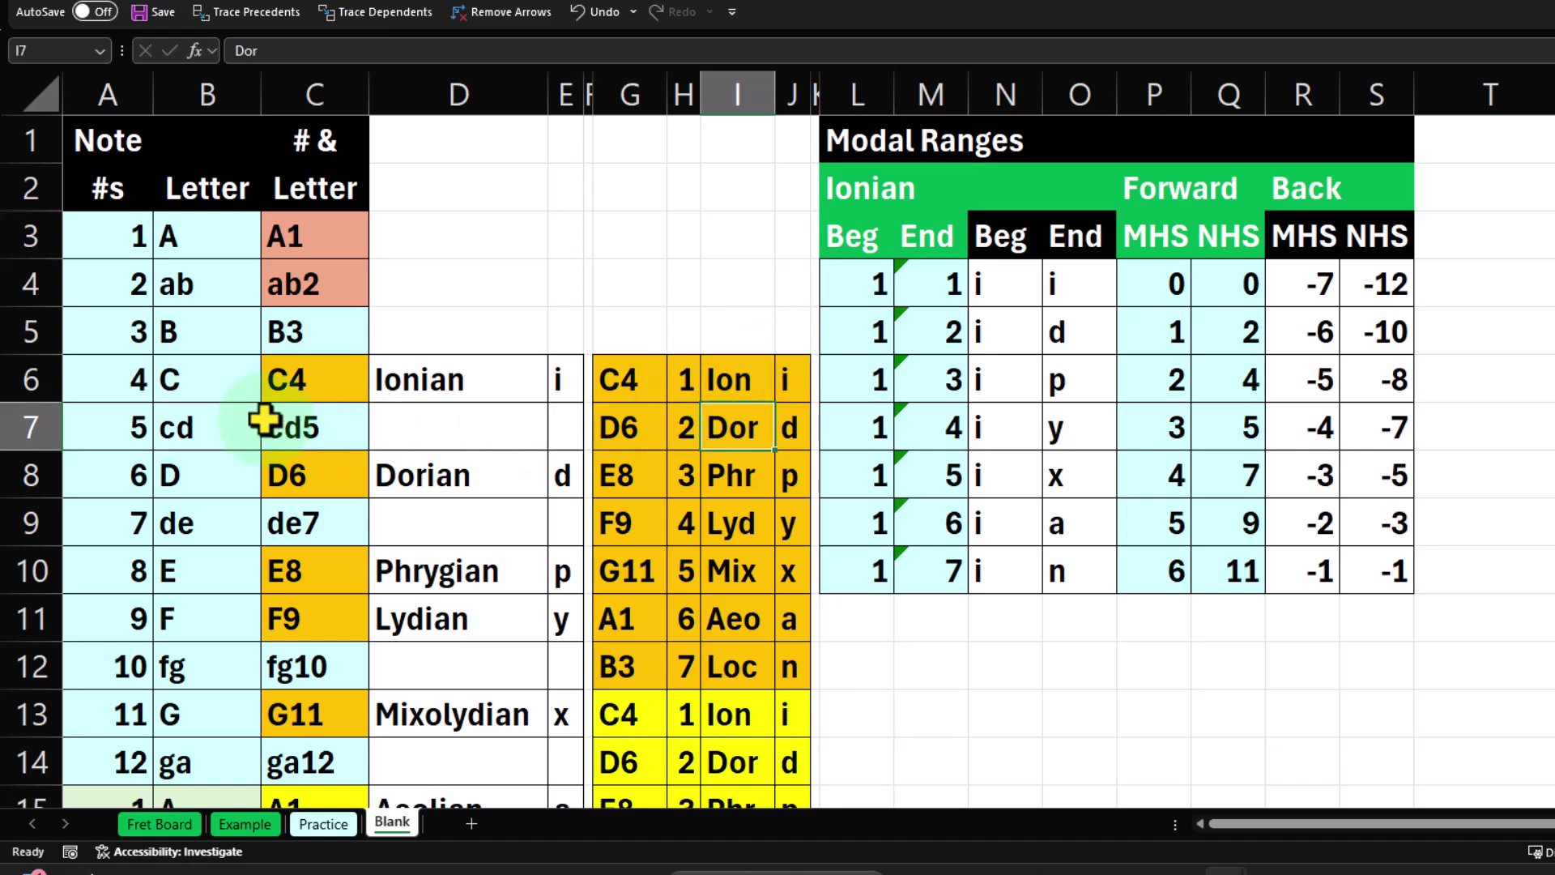
click(134, 392)
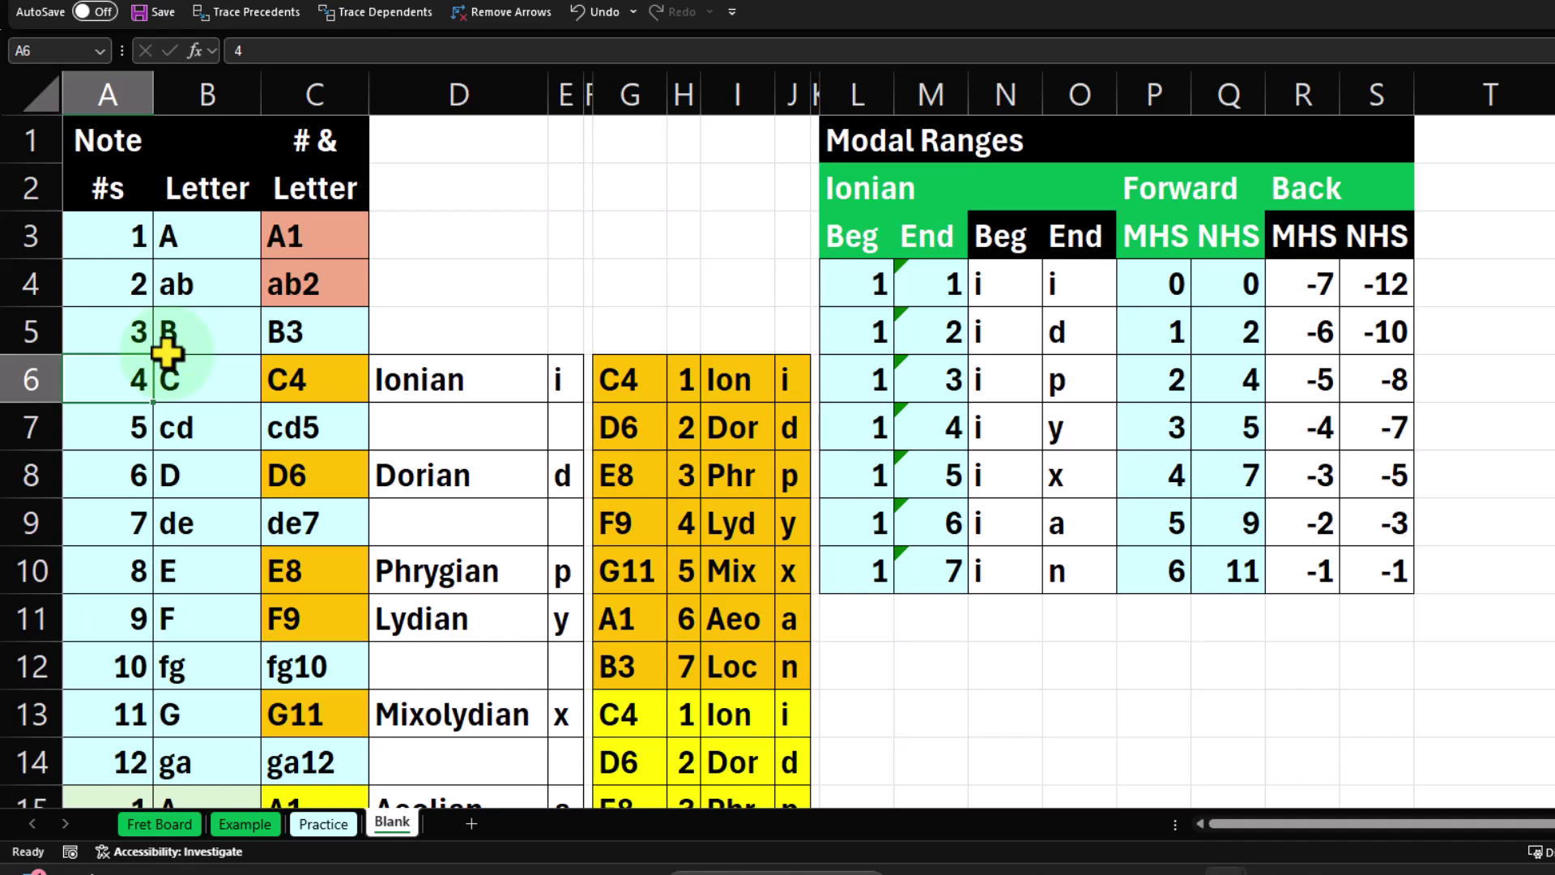
- Go through the first Ionian range in row 4 from L4 to O4 and back, checking its beginning and ending letters
click(847, 284)
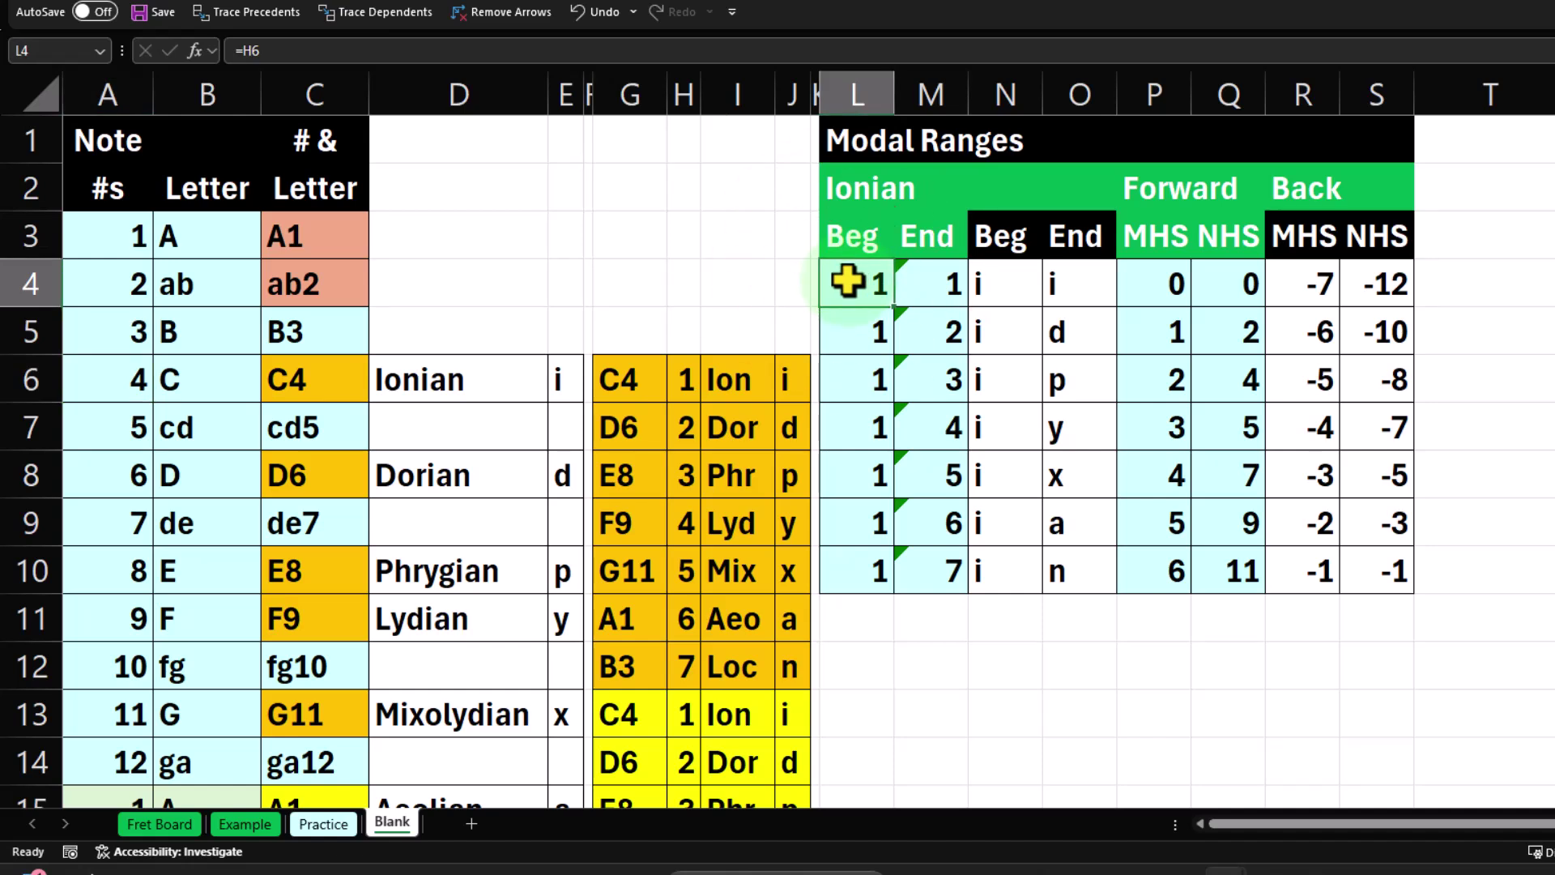
key(Right)
key(Right)
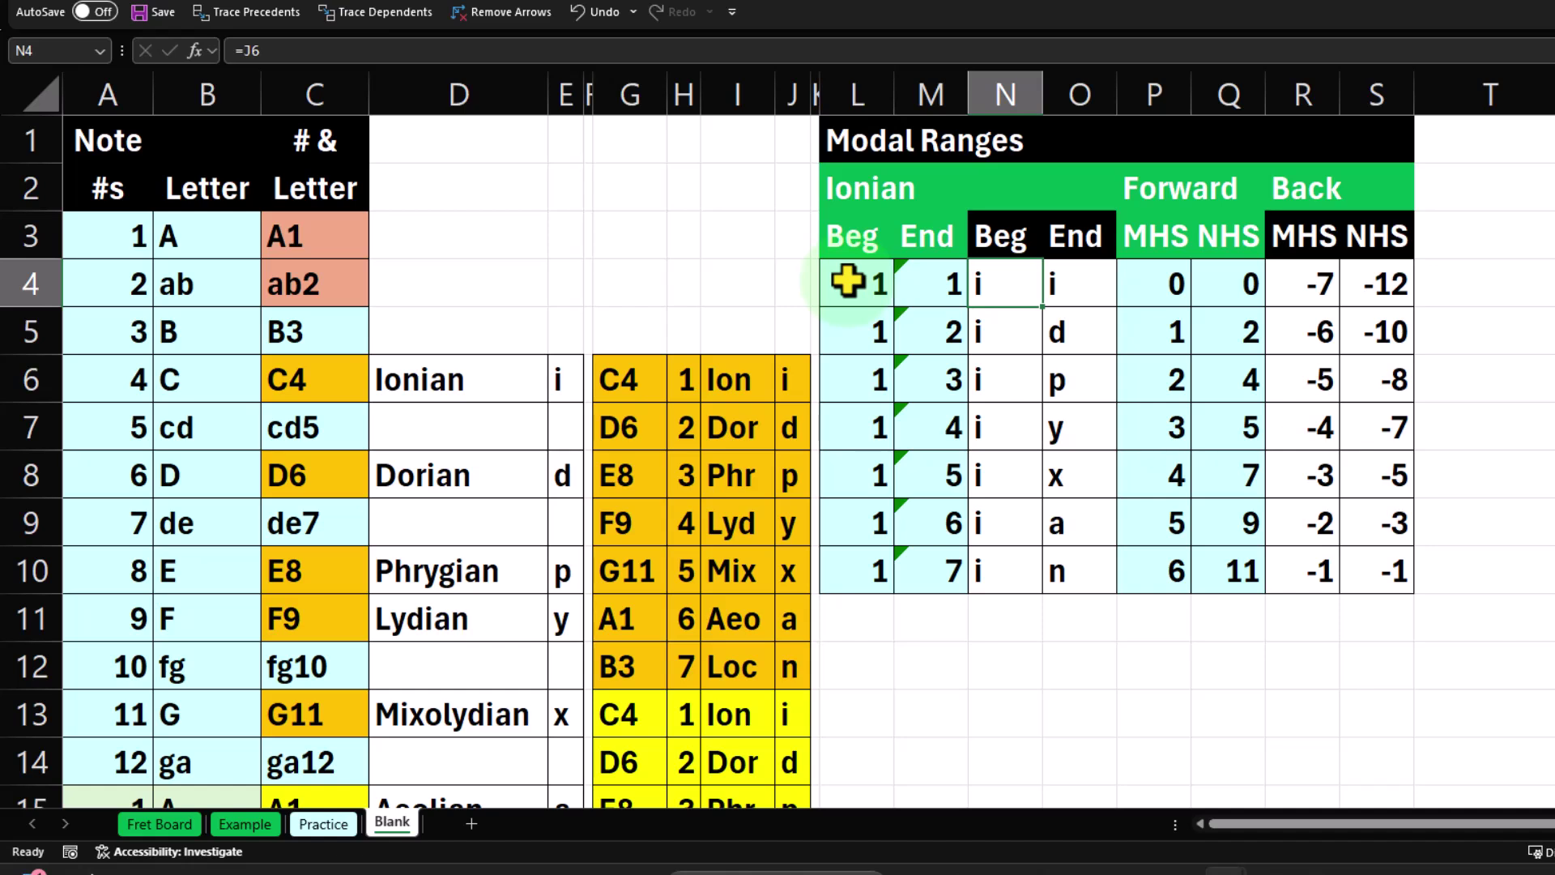
key(Right)
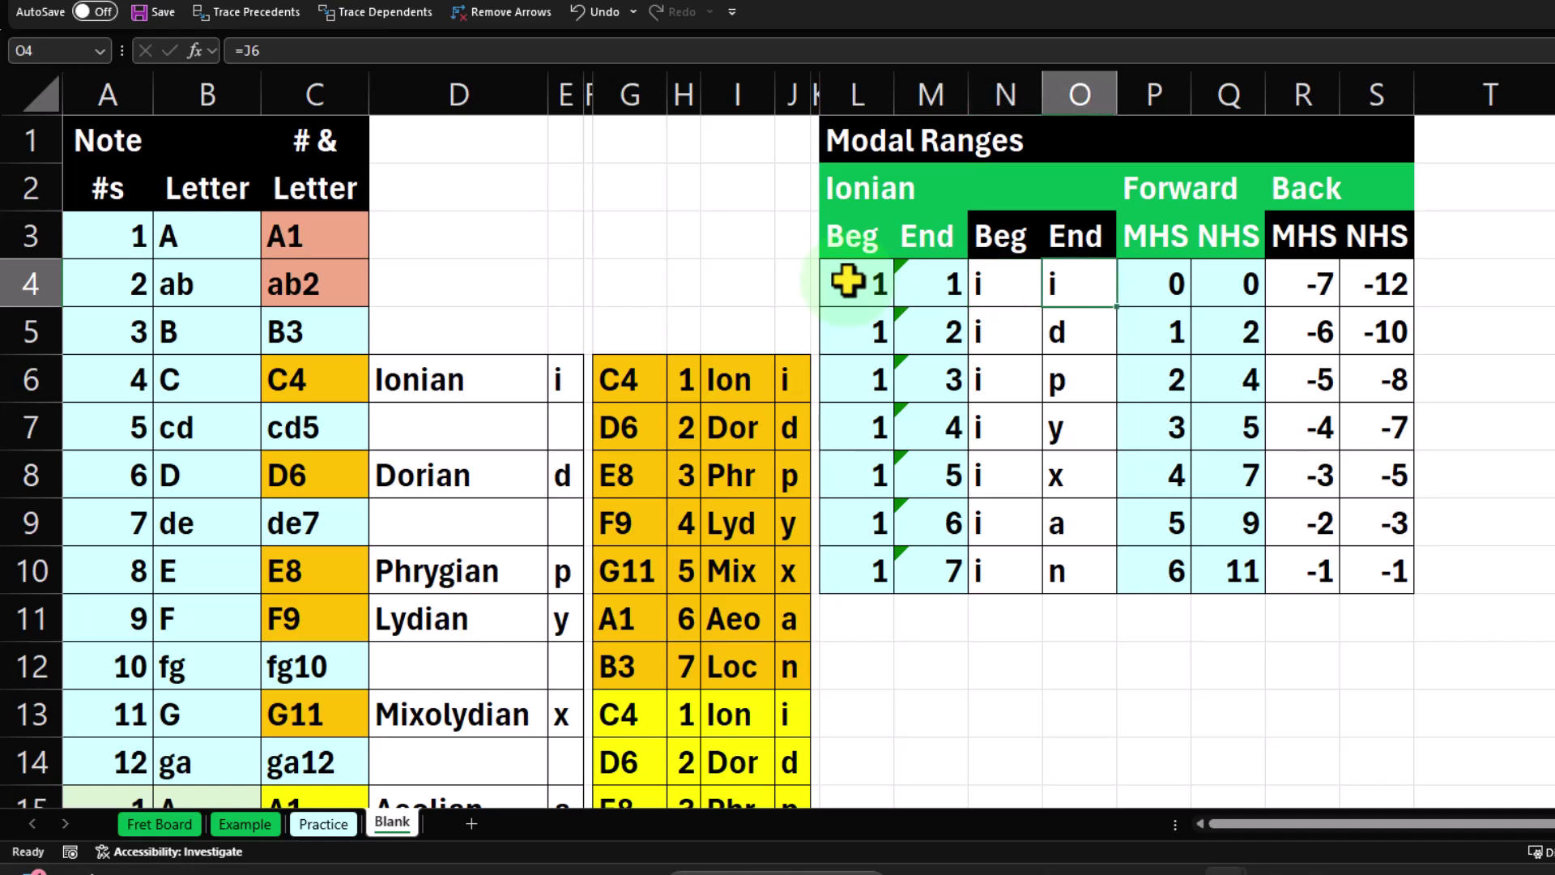
key(Left)
key(Left)
key(Left)
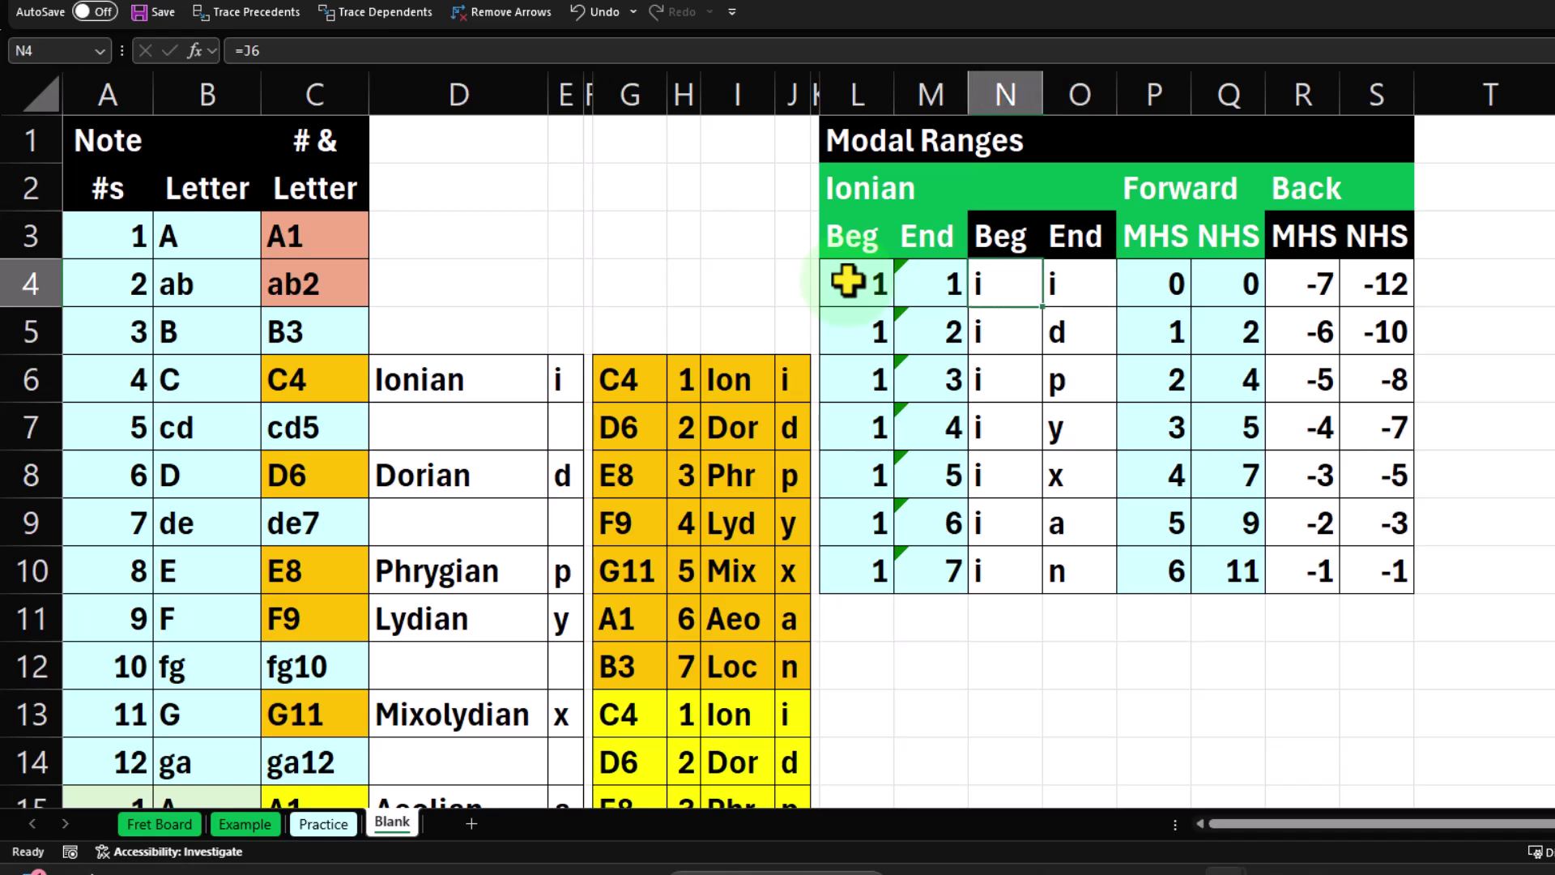
- Go through the Ionian ranges in rows 5 and 6, comparing the beginning and ending values in columns L to O
key(Down)
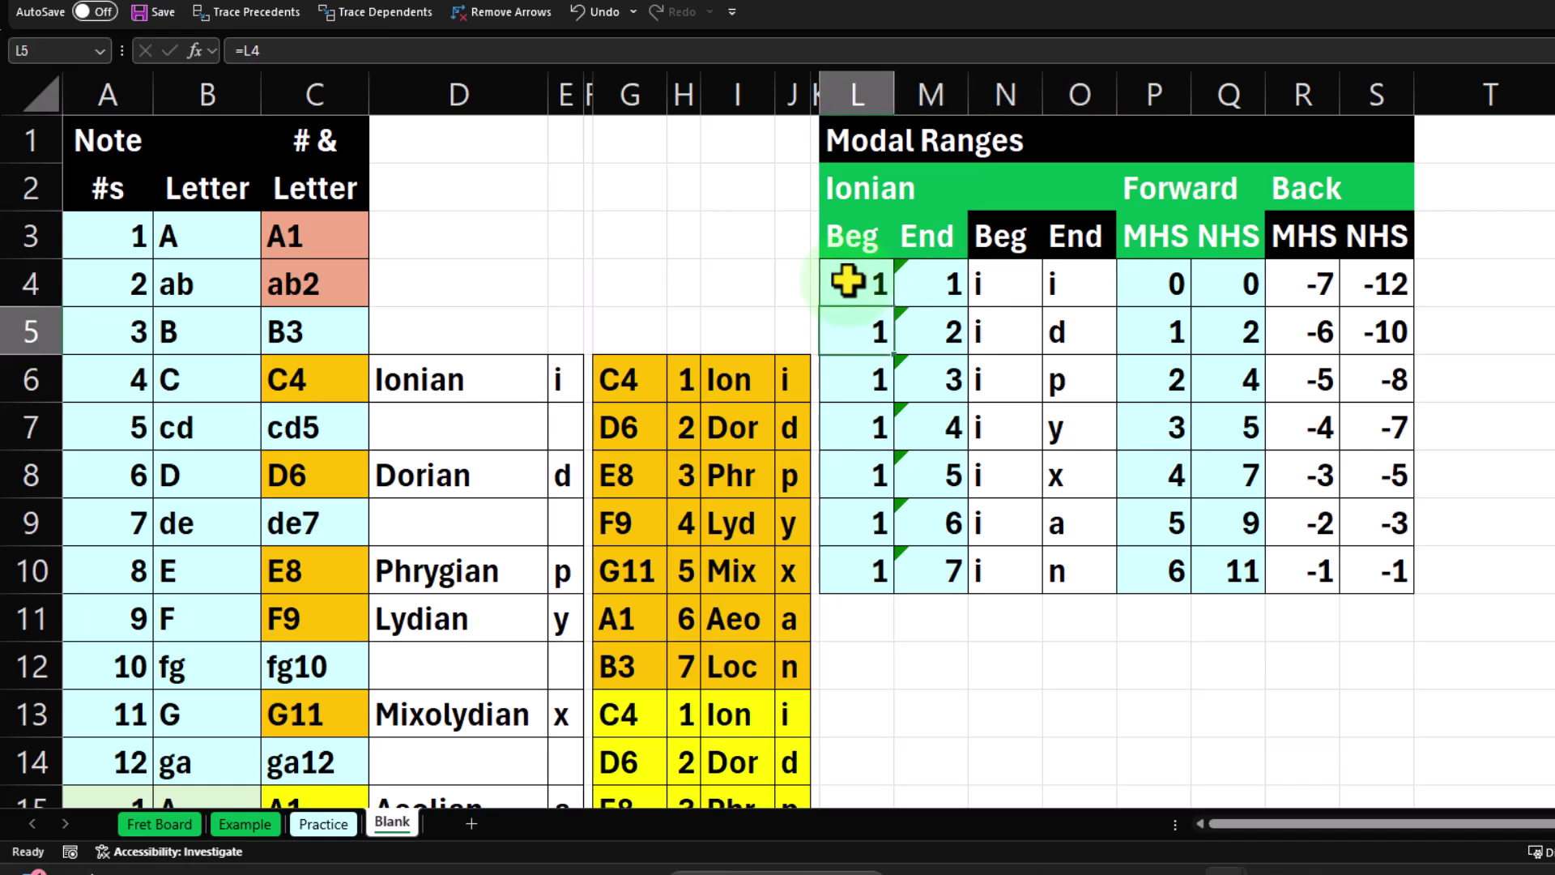
key(Right)
key(Right)
key(Right)
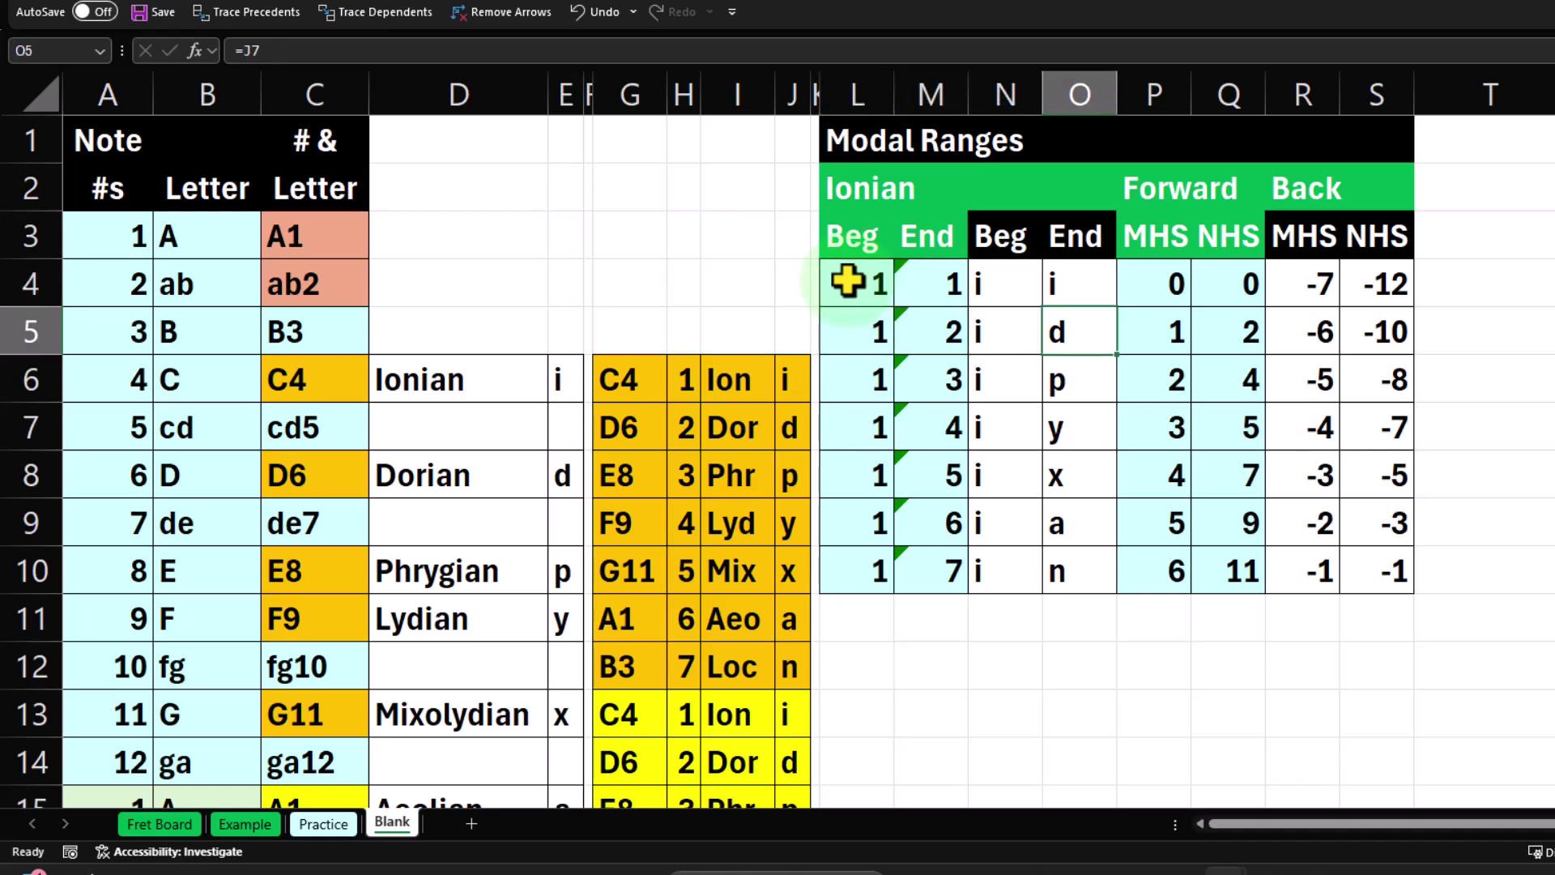
key(Down)
key(Left)
key(Left)
key(Left)
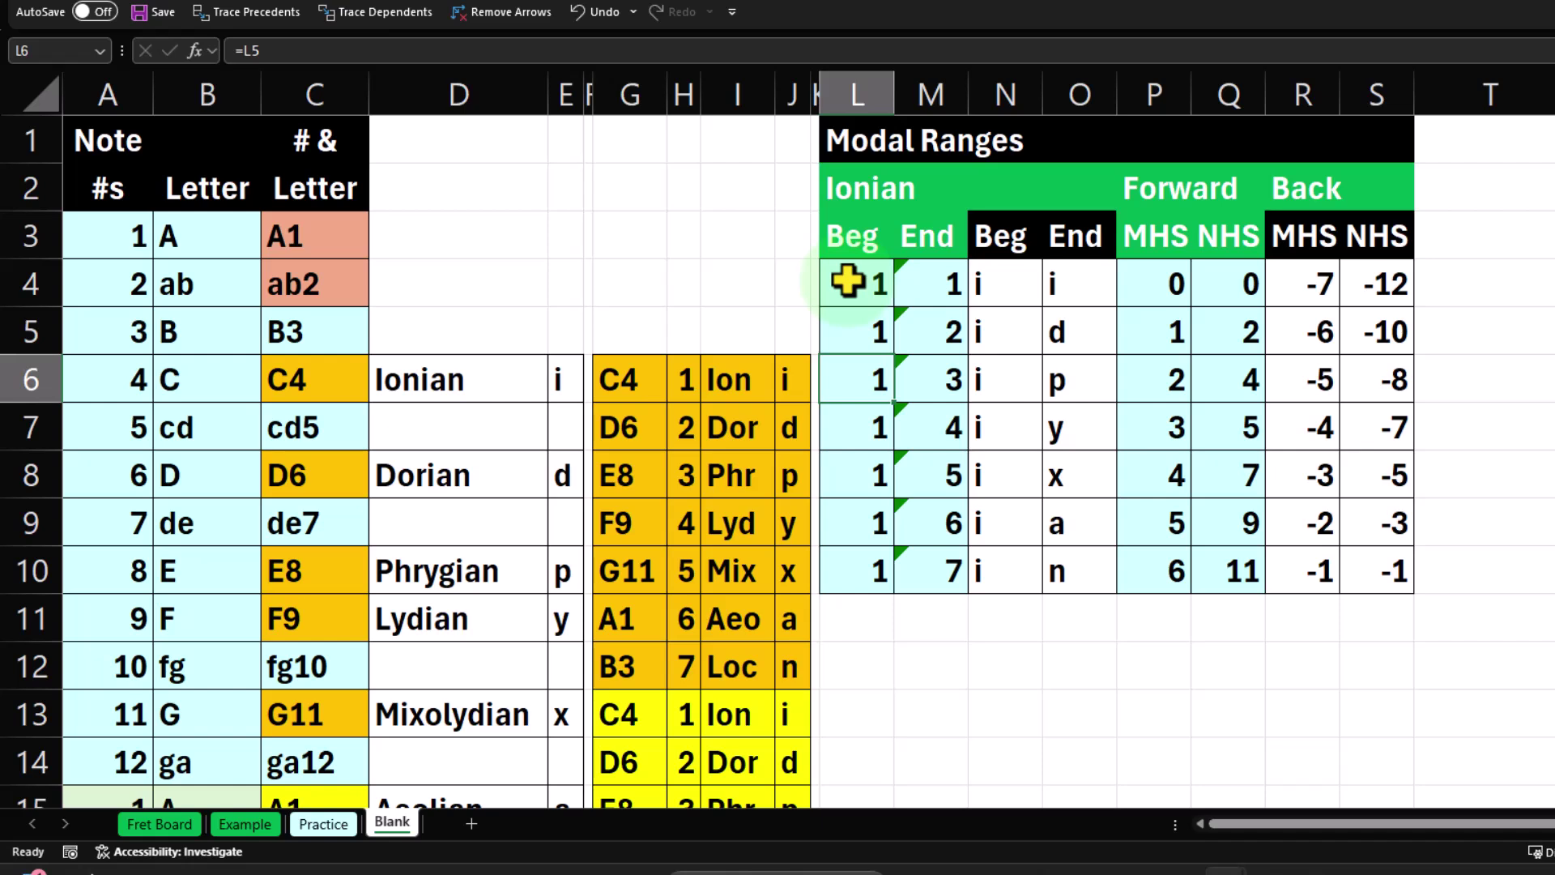
key(Right)
key(Right)
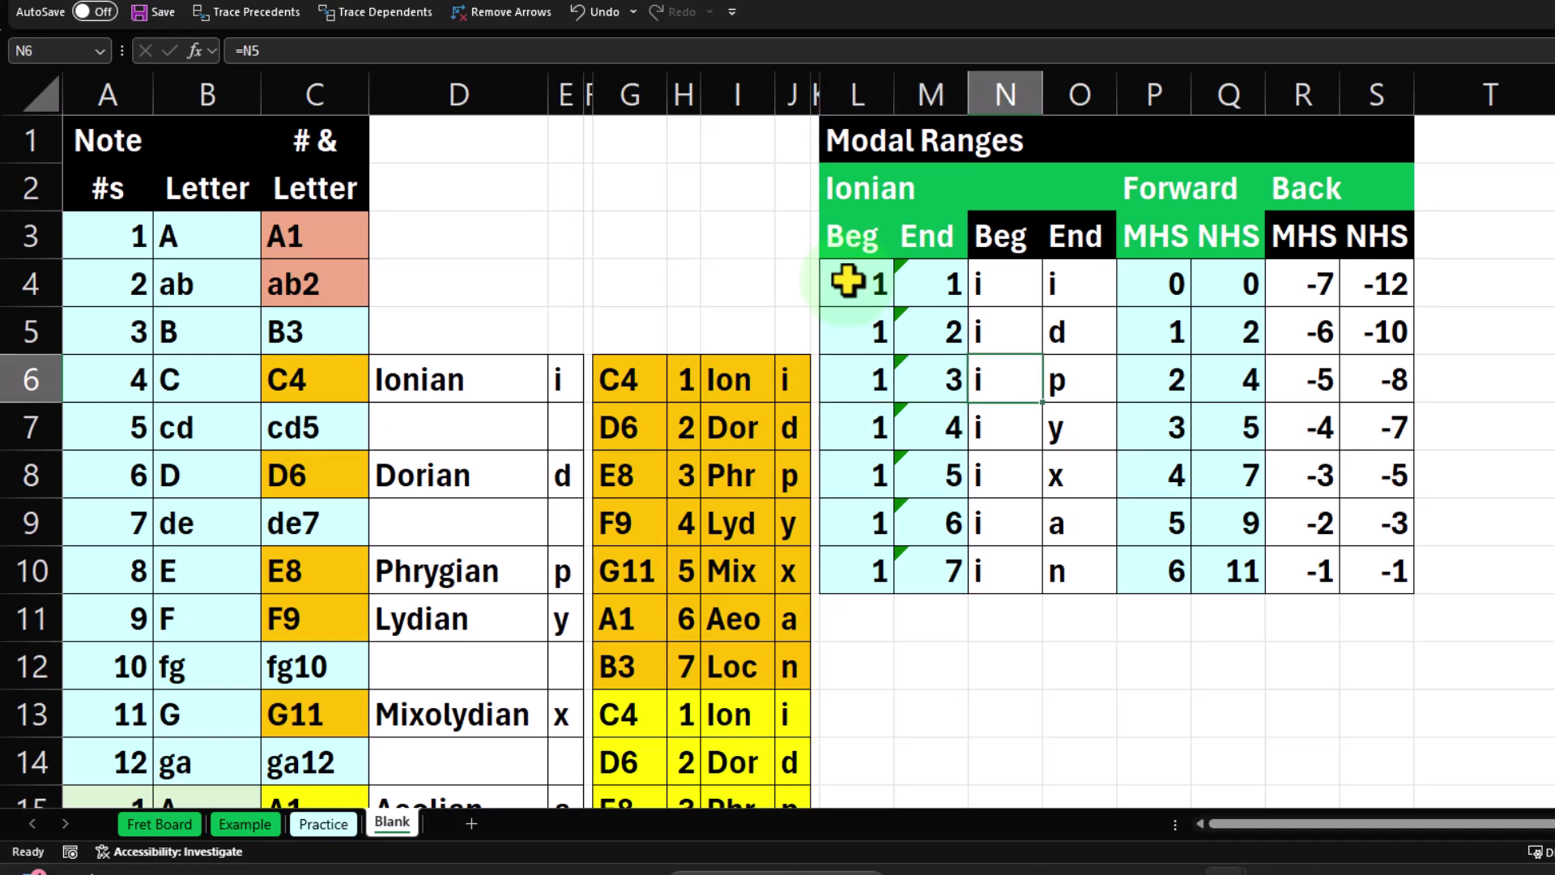
key(Right)
- Examine the Ionian-to-Lydian range in row 7 from L7 across to the forward MHS and NHS formulas in P7 and Q7
key(Down)
key(Left)
key(Left)
key(Left)
key(Right)
key(Right)
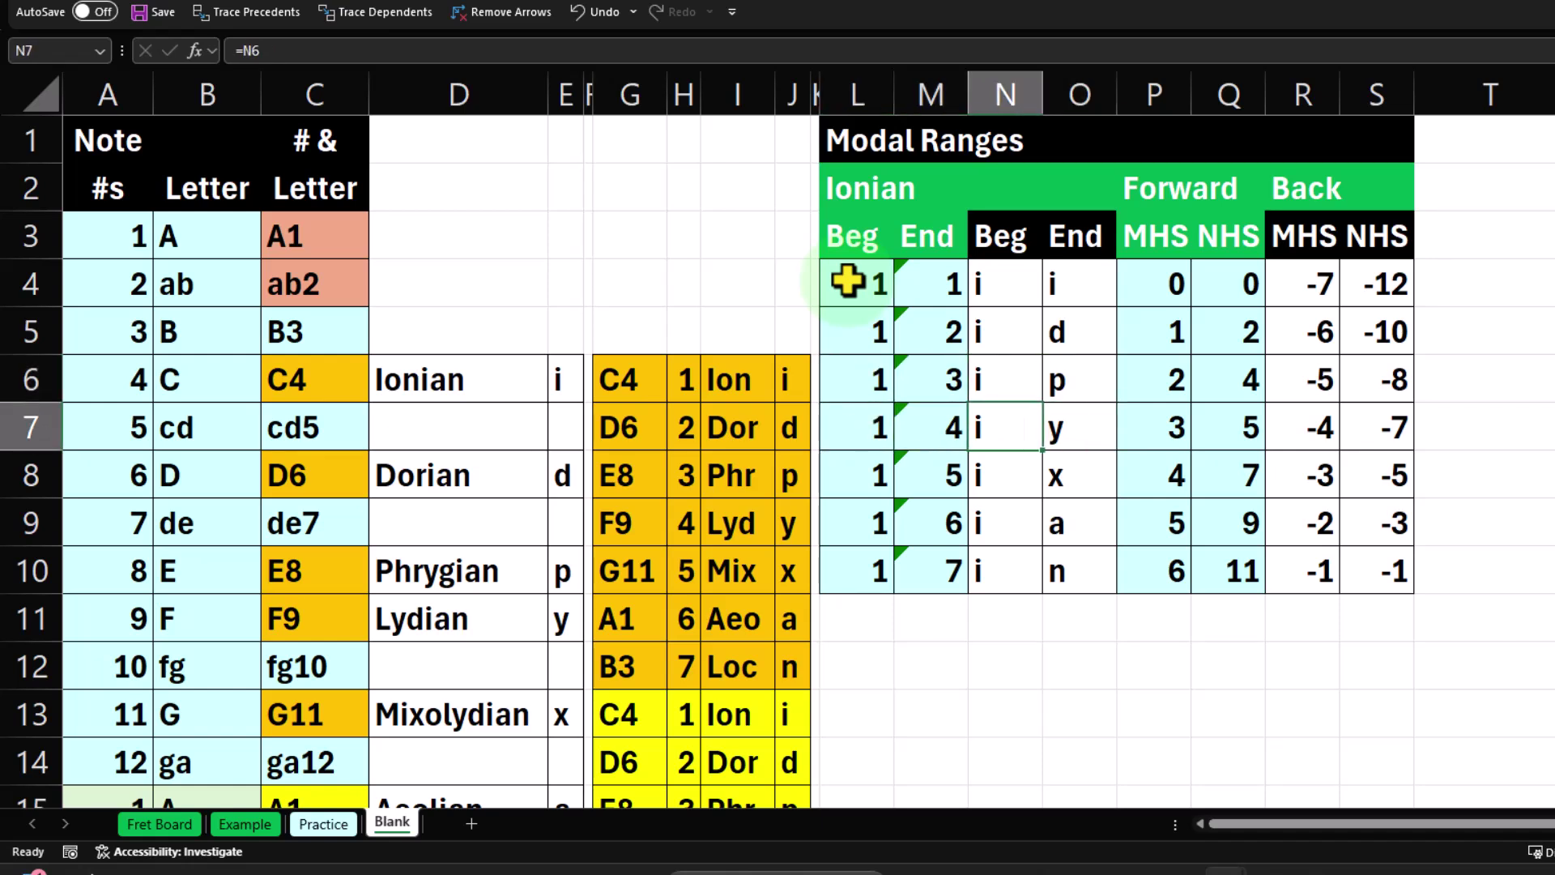
key(Right)
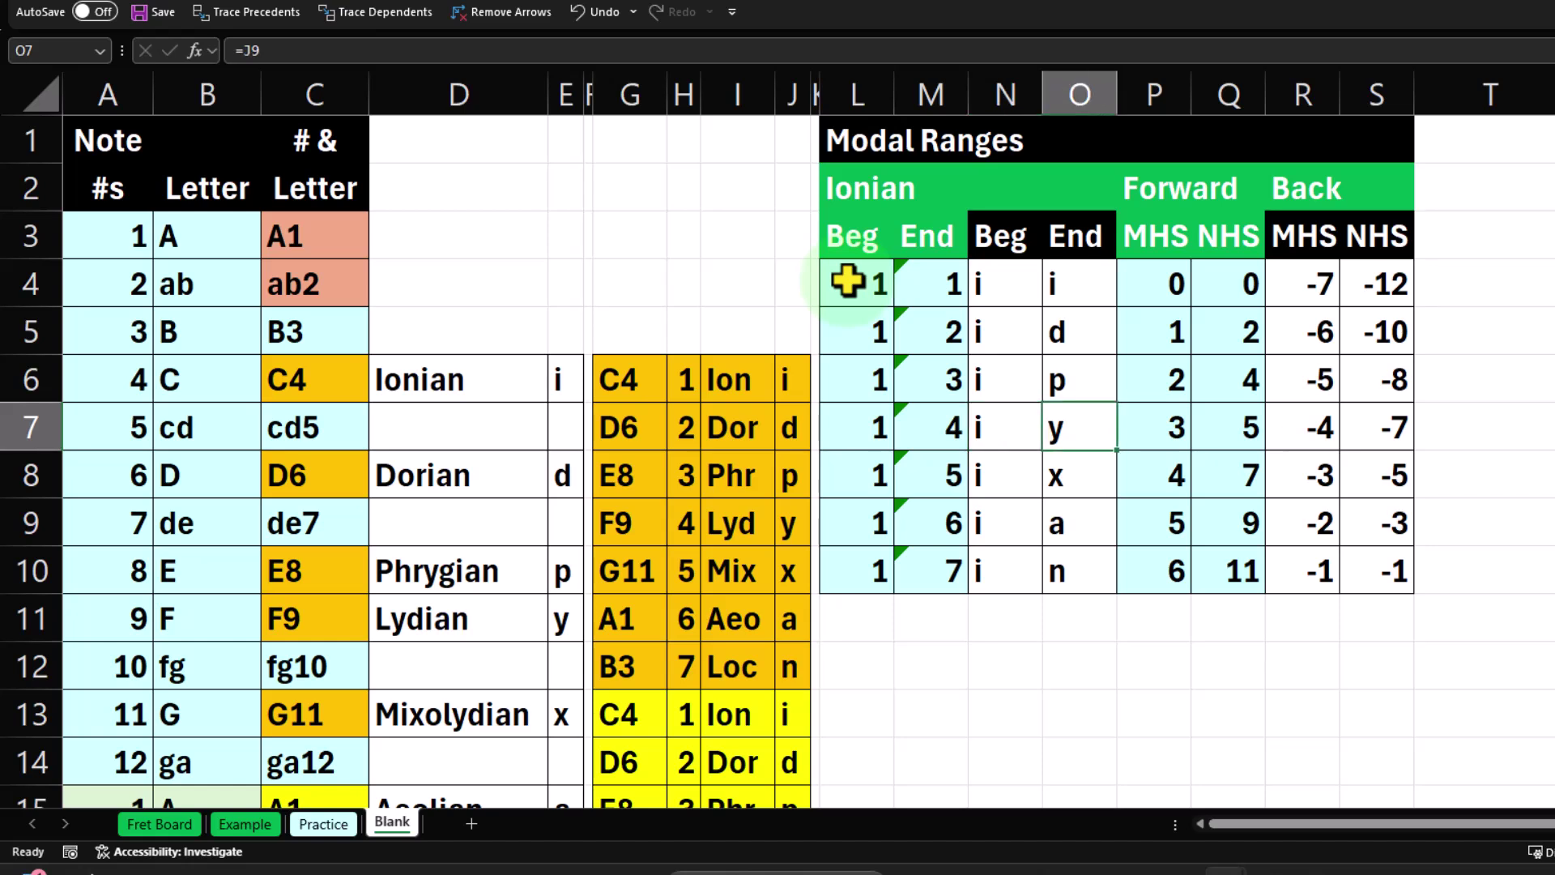
key(Right)
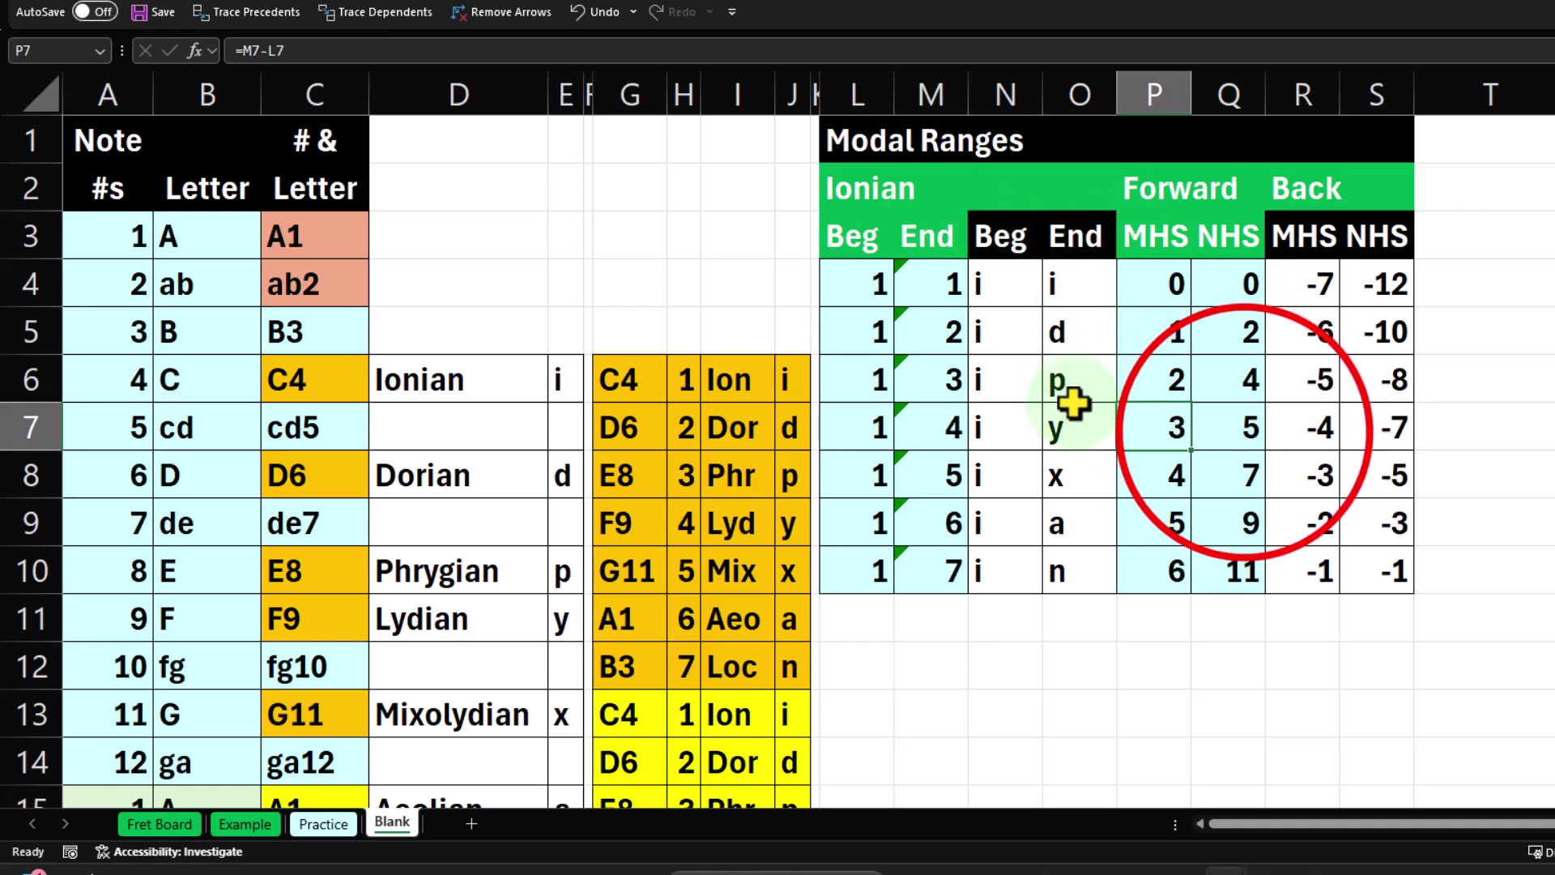
click(1219, 437)
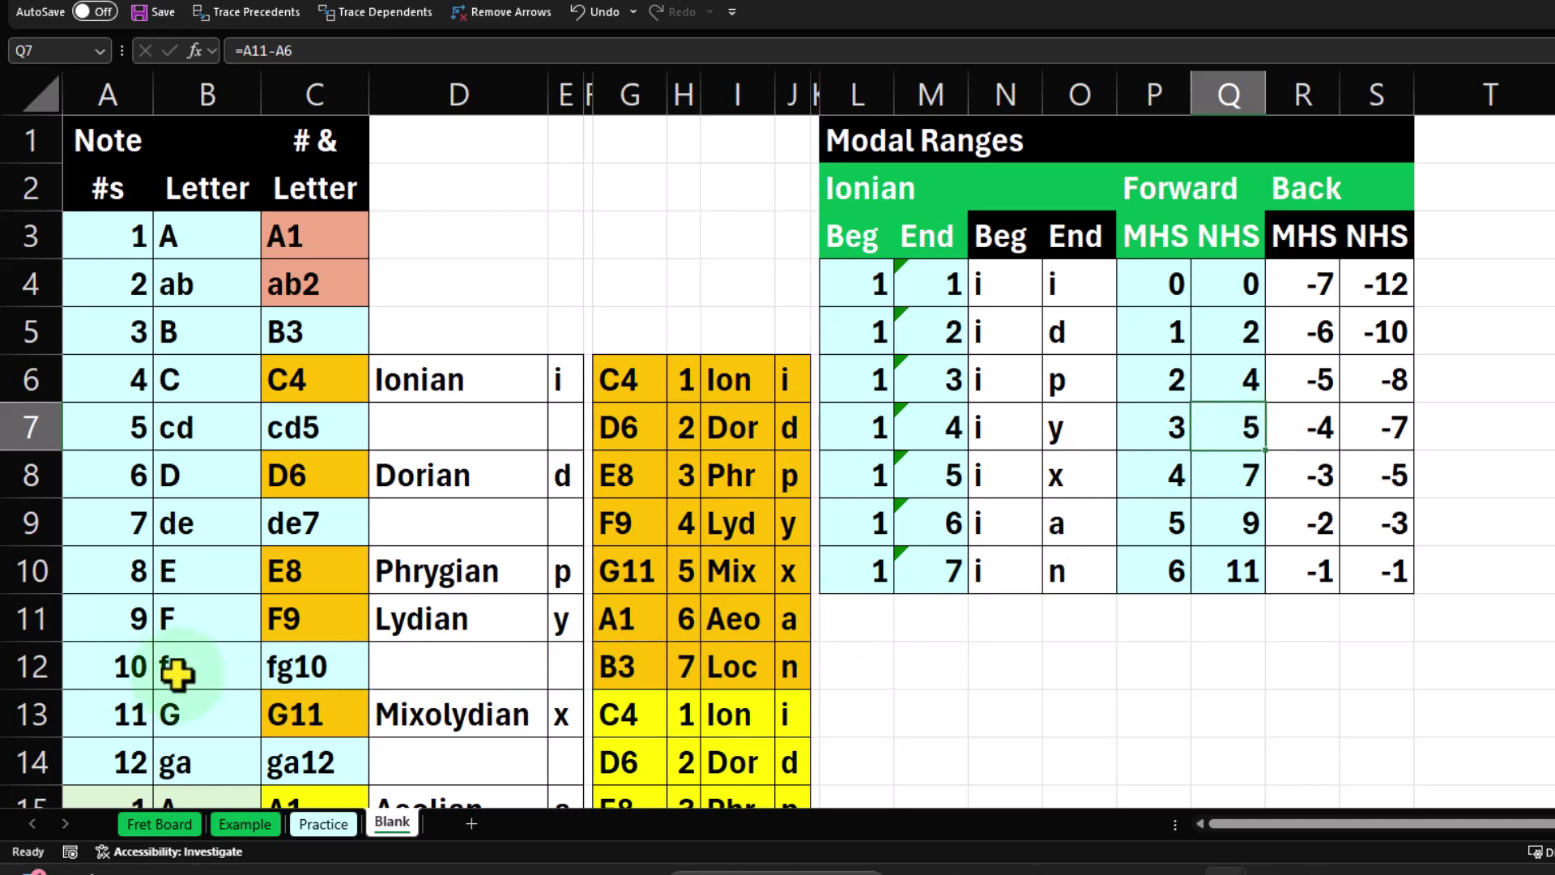
- Follow the mode names in column D up to Ionian, and trace the notes in column C from C4 down to F9
click(432, 572)
key(Up)
key(Up)
key(Up)
key(Up)
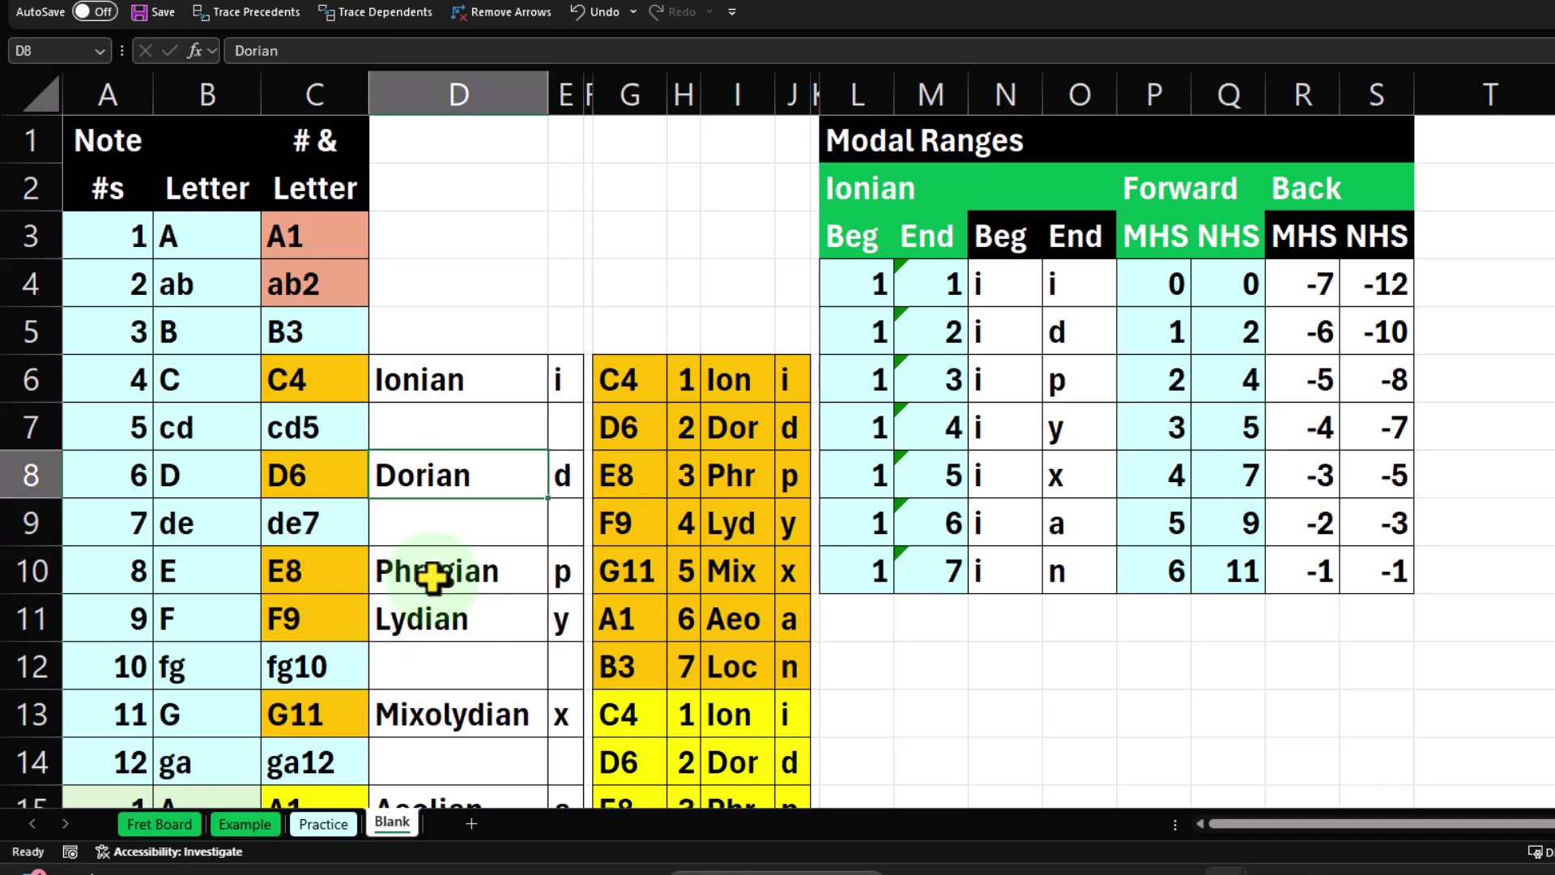
key(Left)
key(Down)
key(Down)
key(Down)
key(Down)
key(Down)
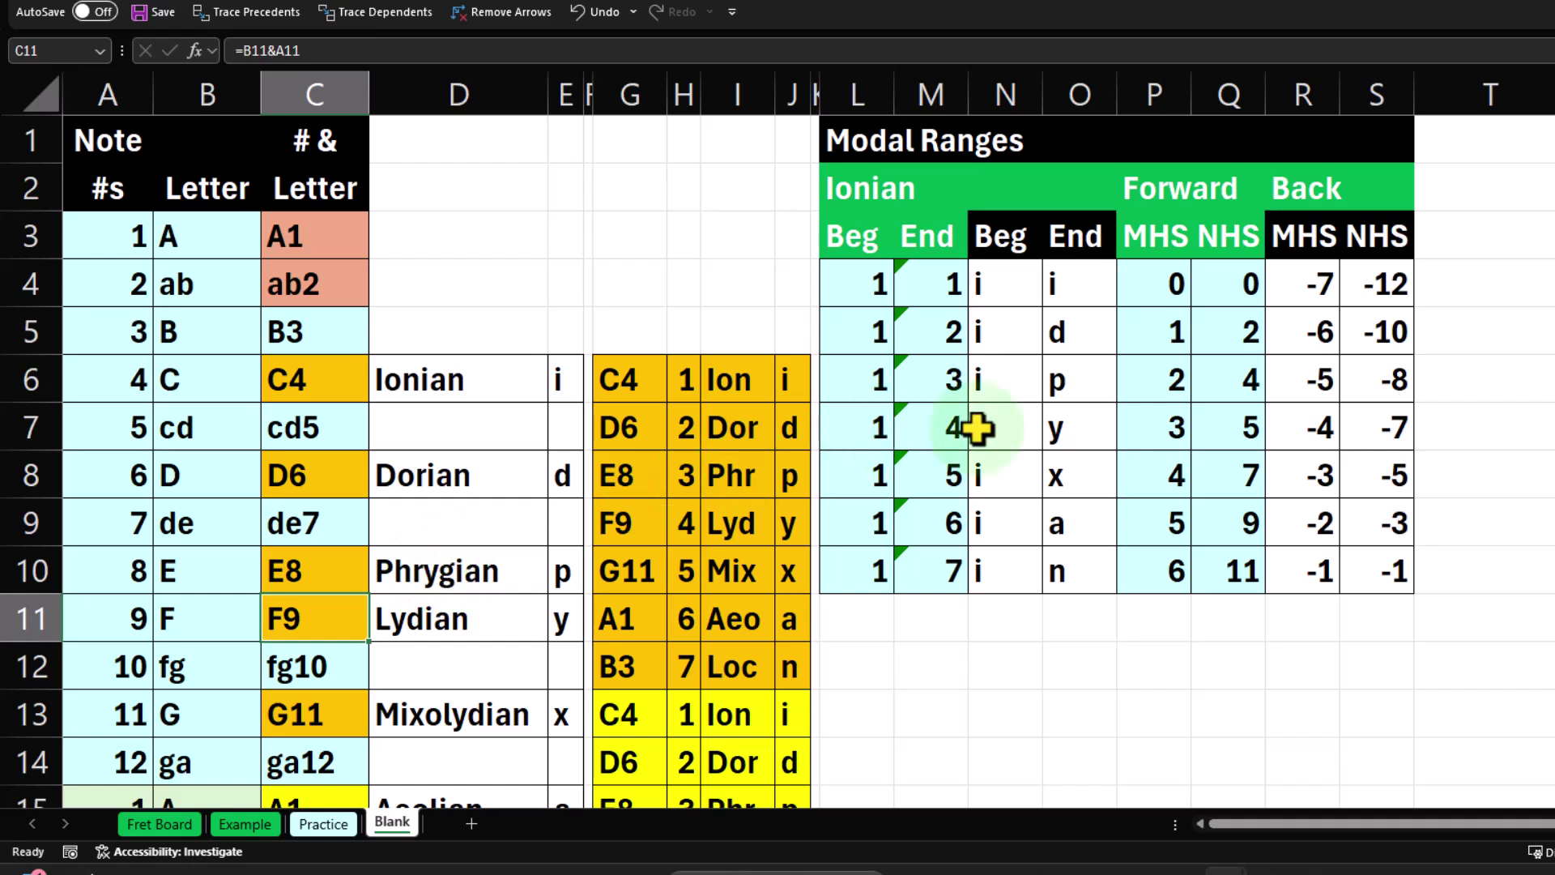
- Check the row 7 step formulas from the forward NHS in Q7 to the backward MHS and NHS in R7 and S7
click(1232, 427)
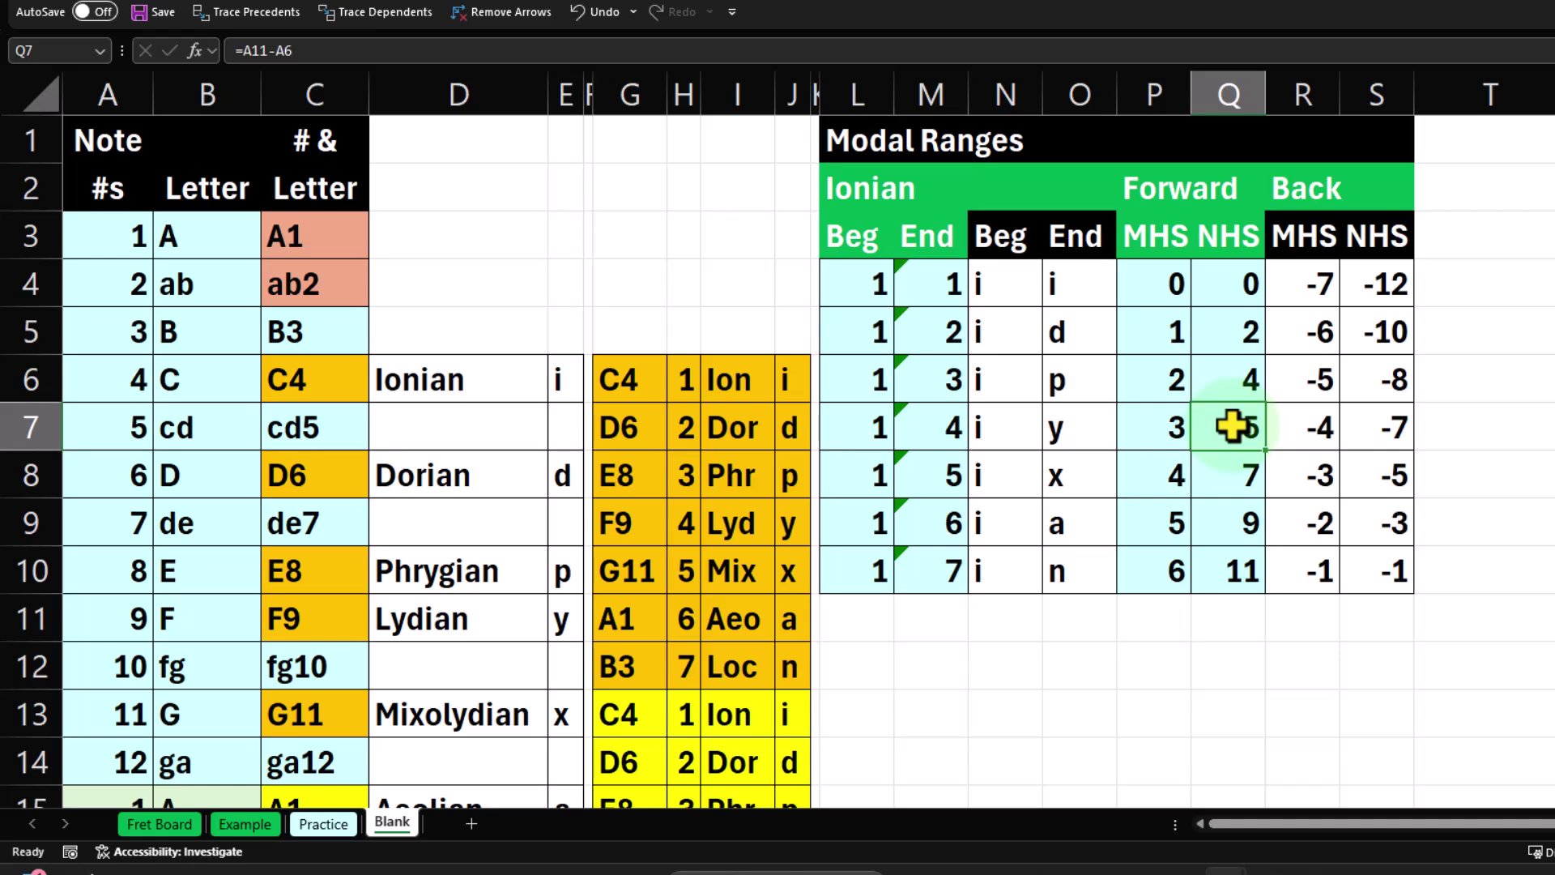
key(Right)
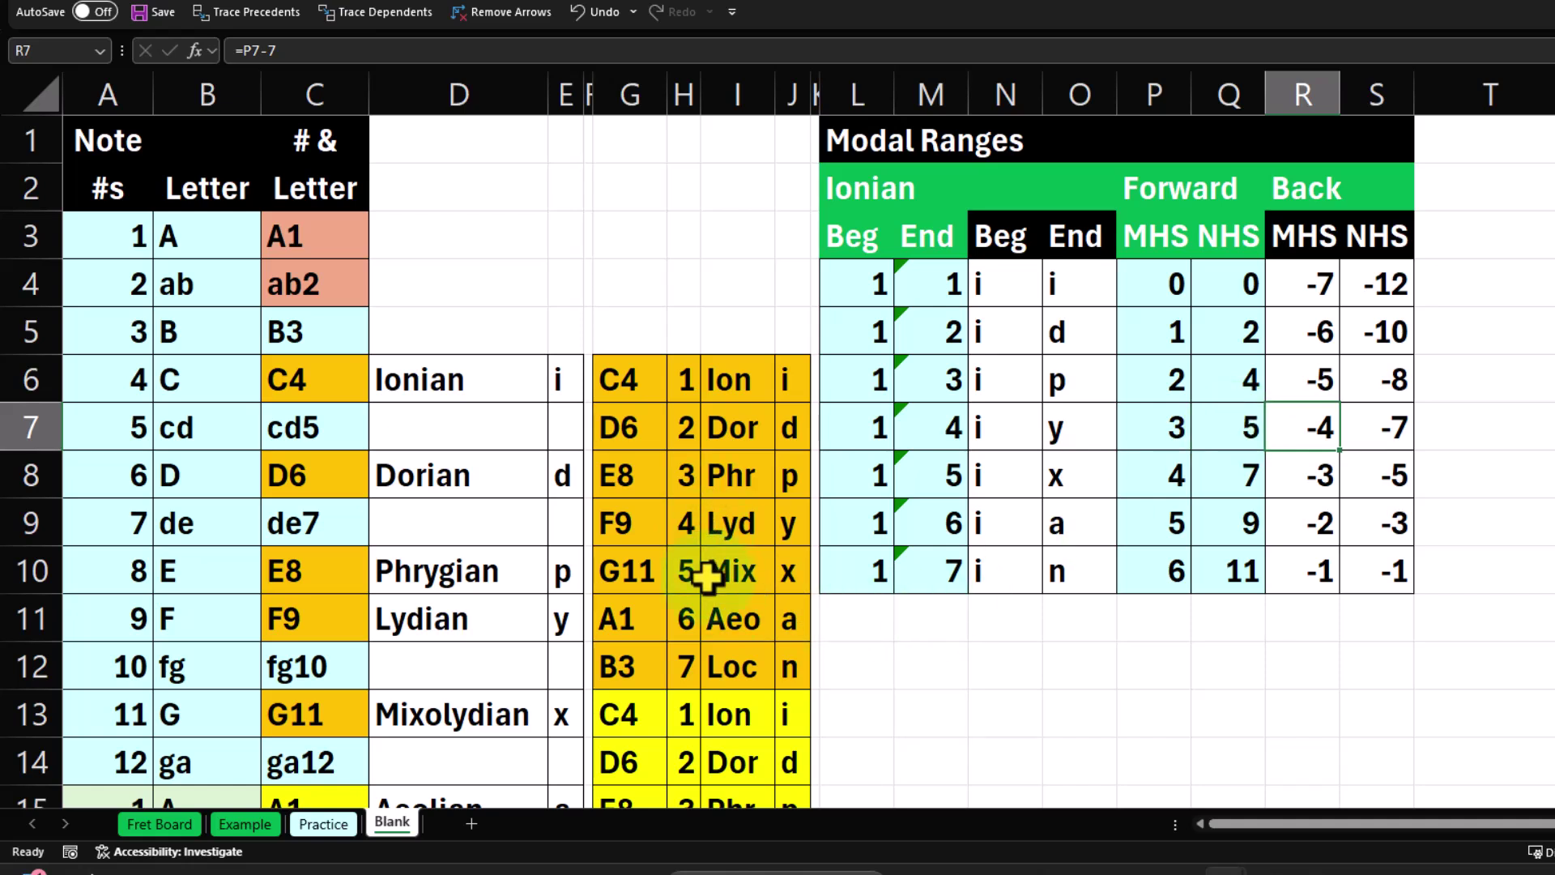
key(Right)
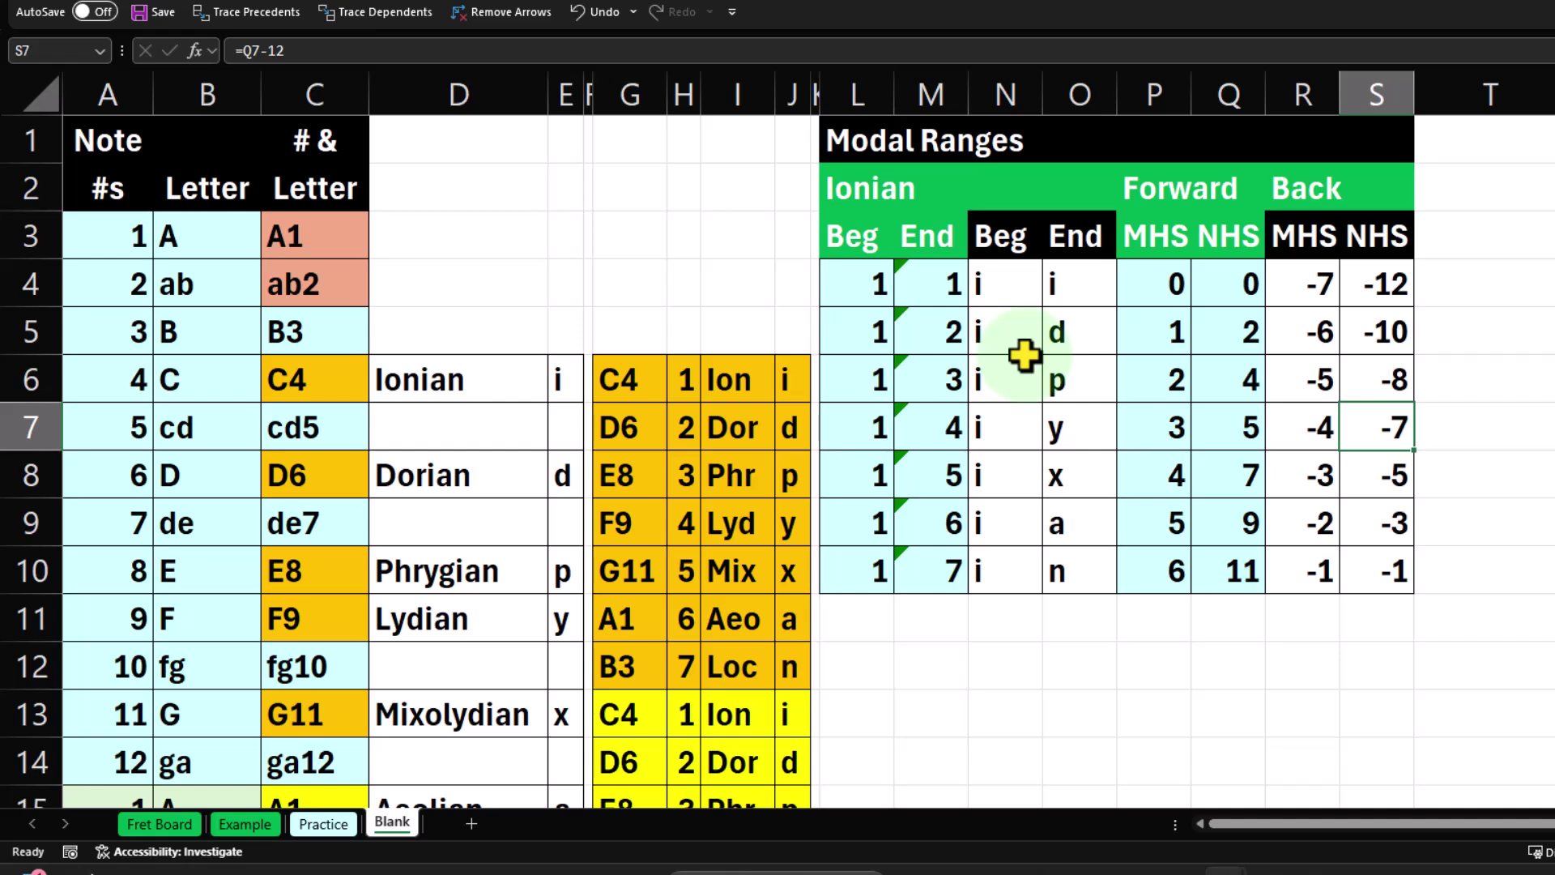
- Compare the beginning letters in N4:N10 with the mode numbers in H7, H8 and H9
drag(999, 290, 990, 564)
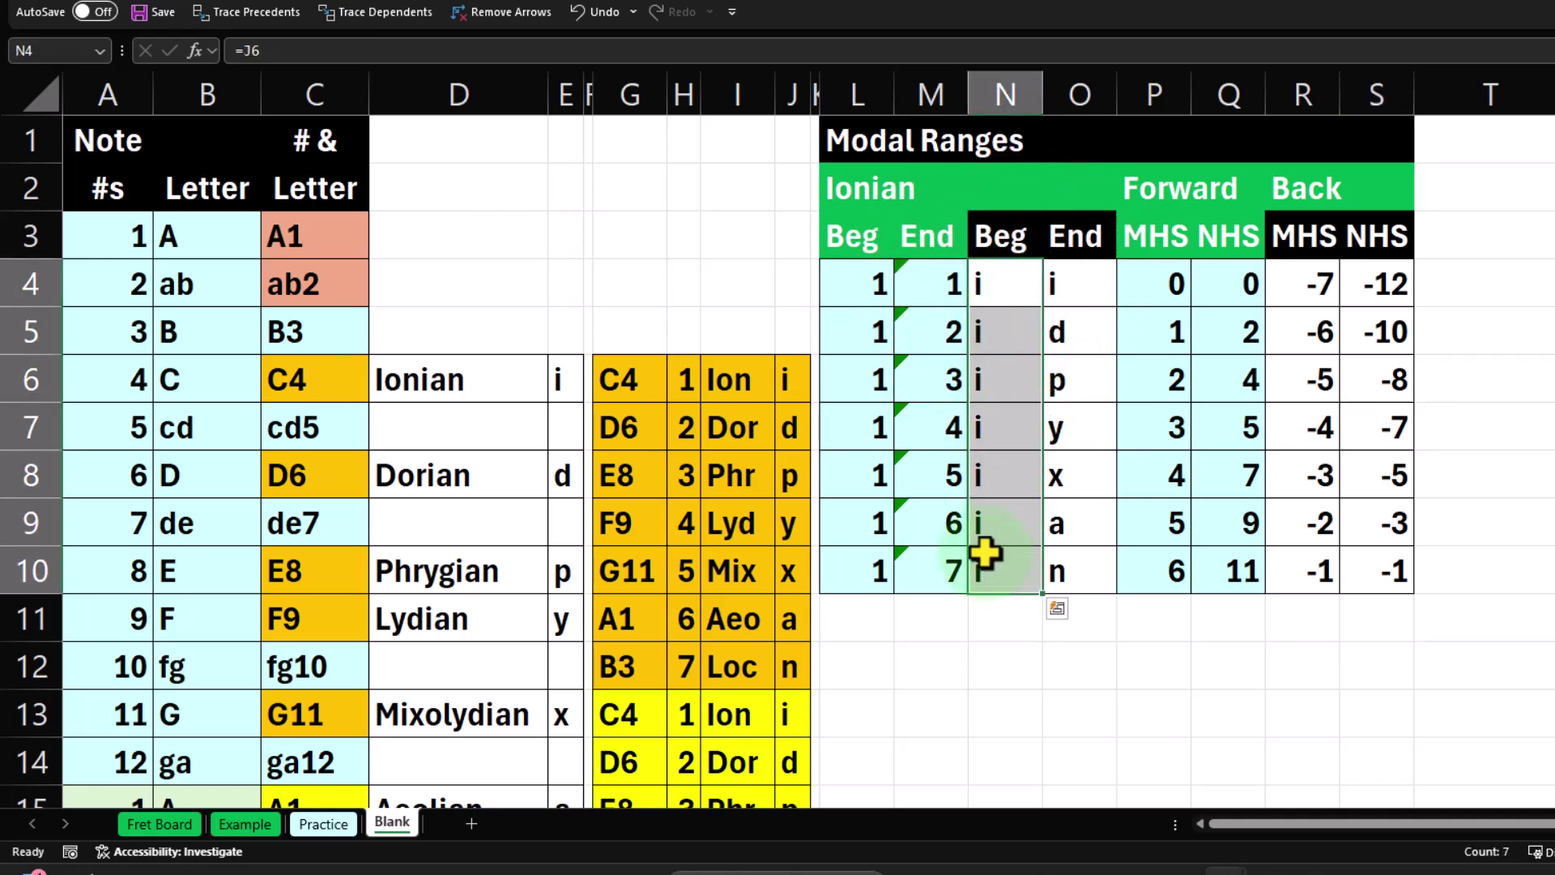
click(693, 428)
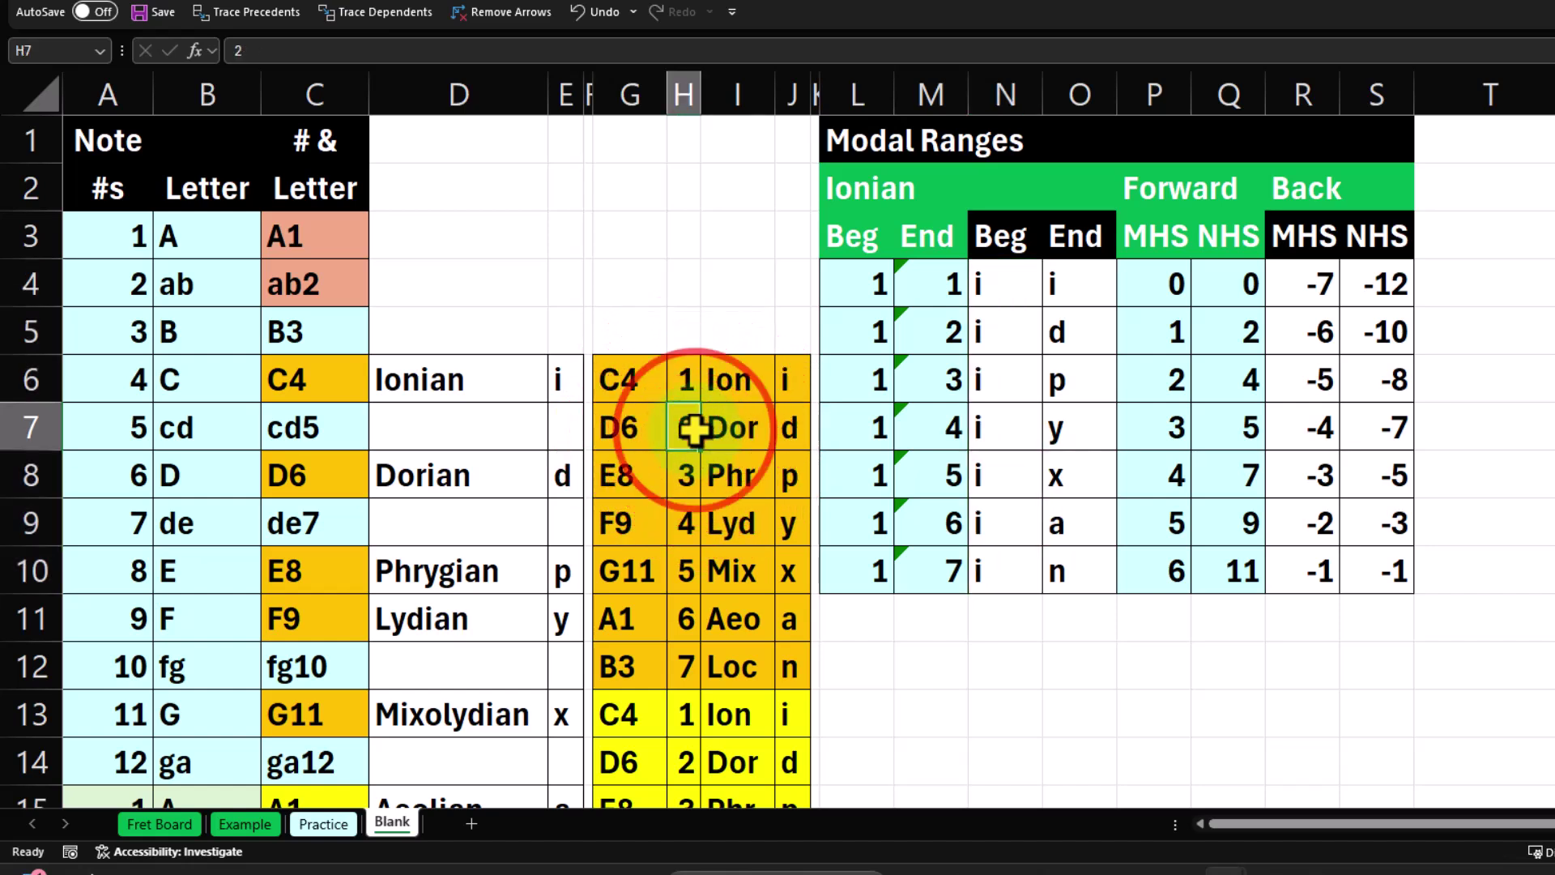
click(686, 476)
click(685, 510)
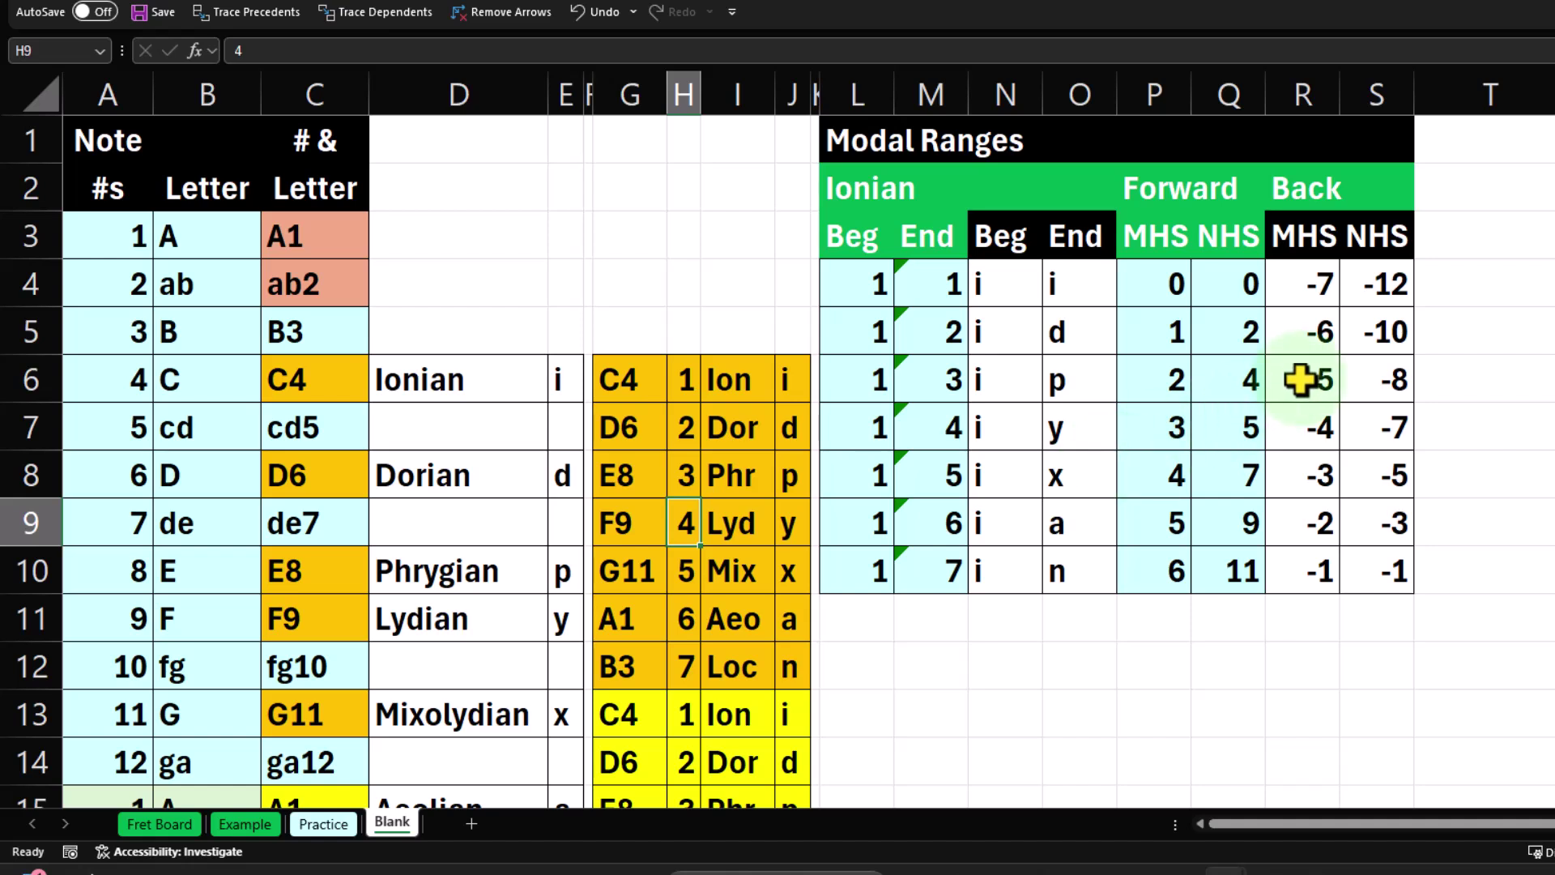
- Check the beginning letter formulas in N5 and N4, and re-enter =J6 in N4
click(1007, 333)
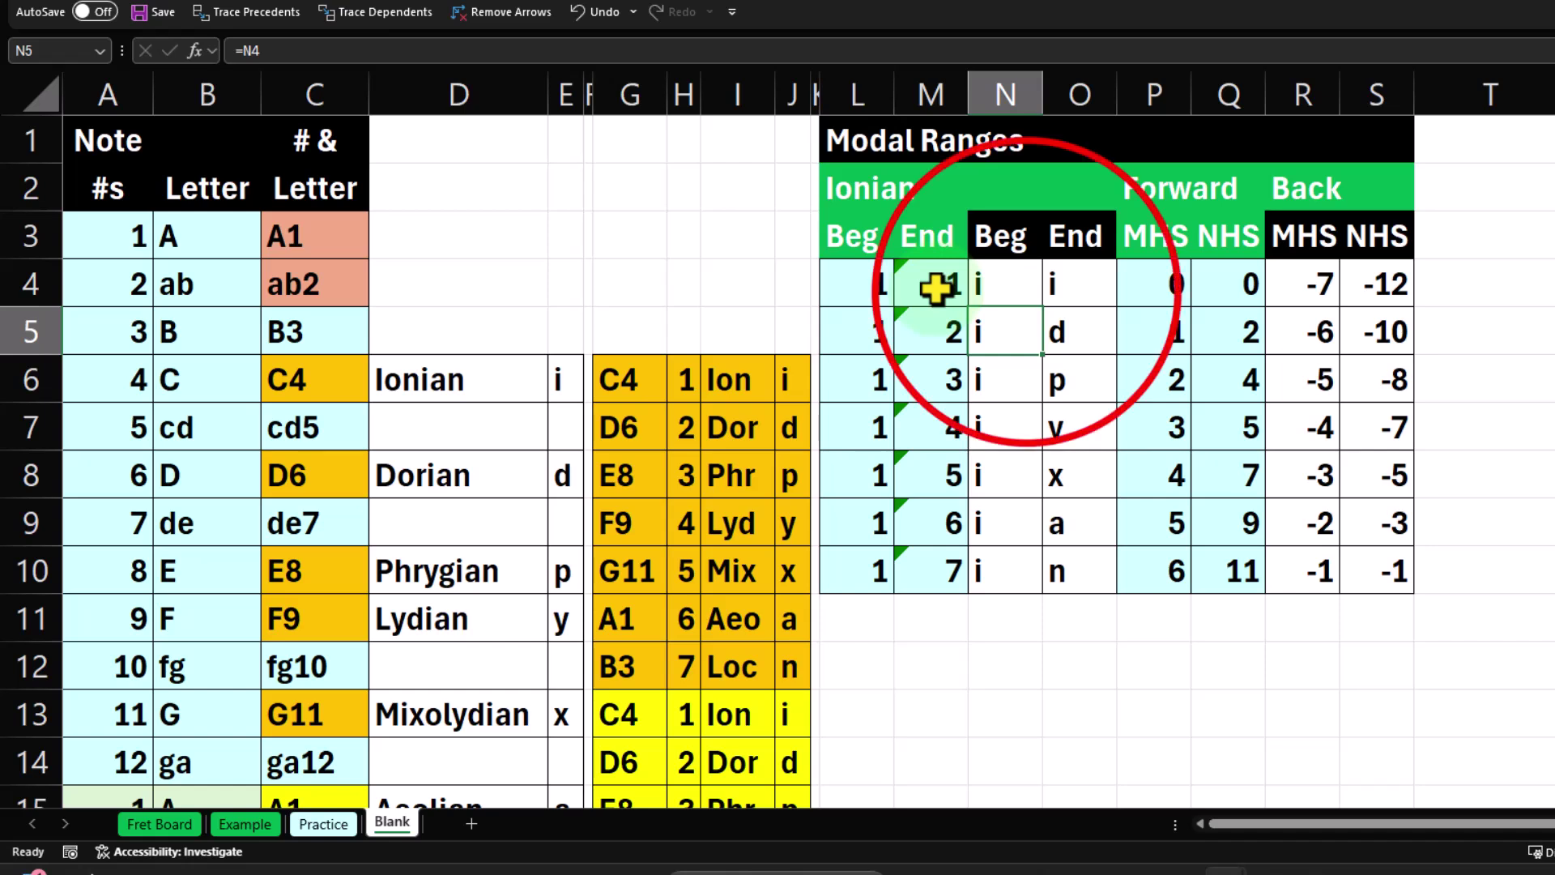
click(1026, 296)
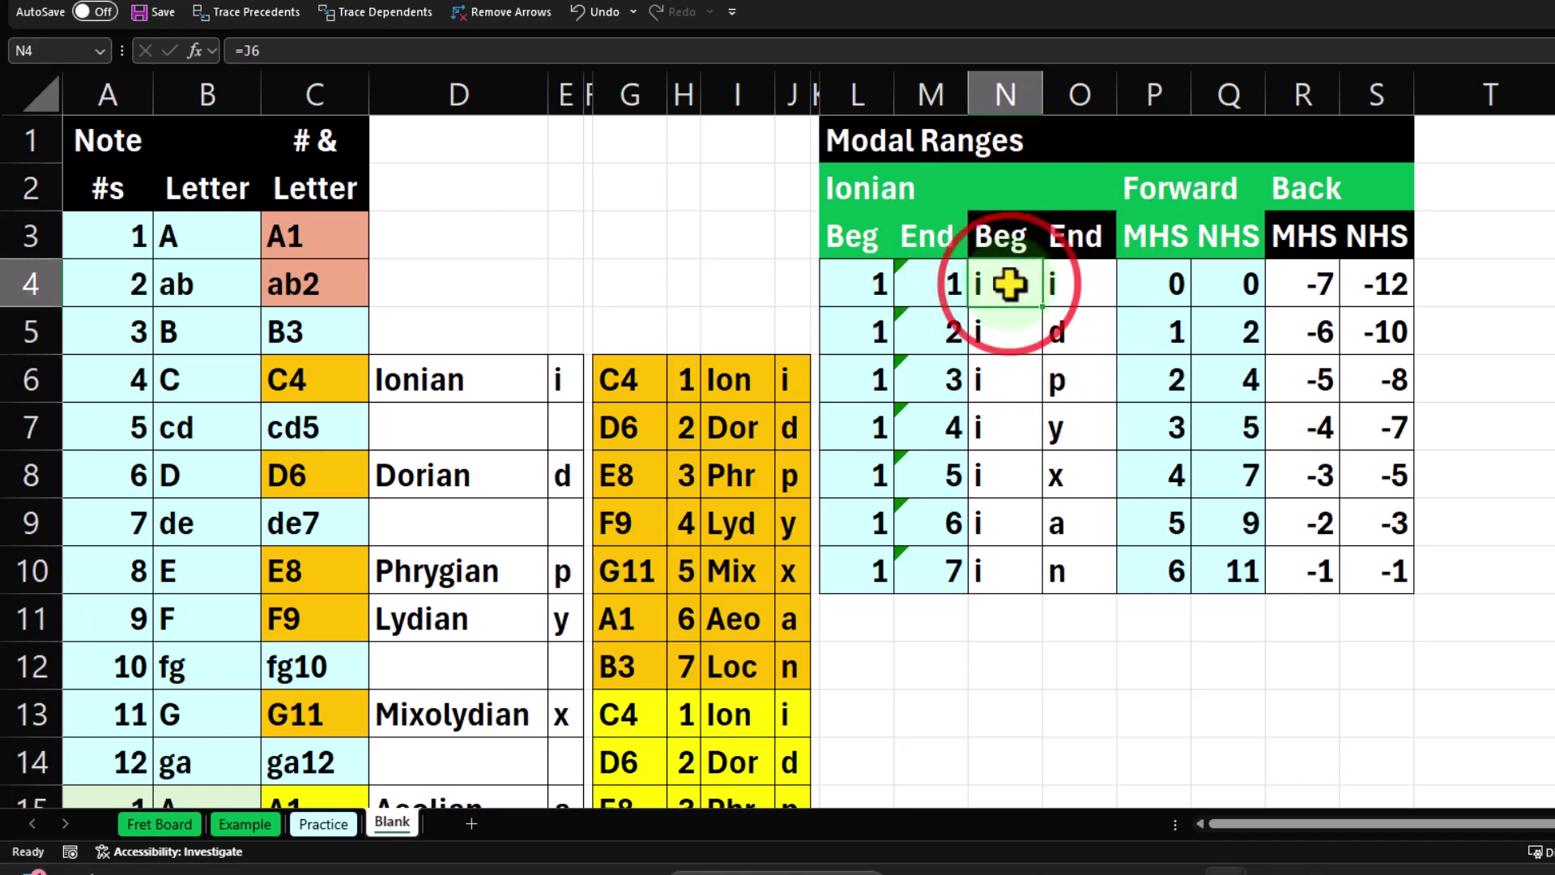
text(=J6)
key(ctrl+Return)
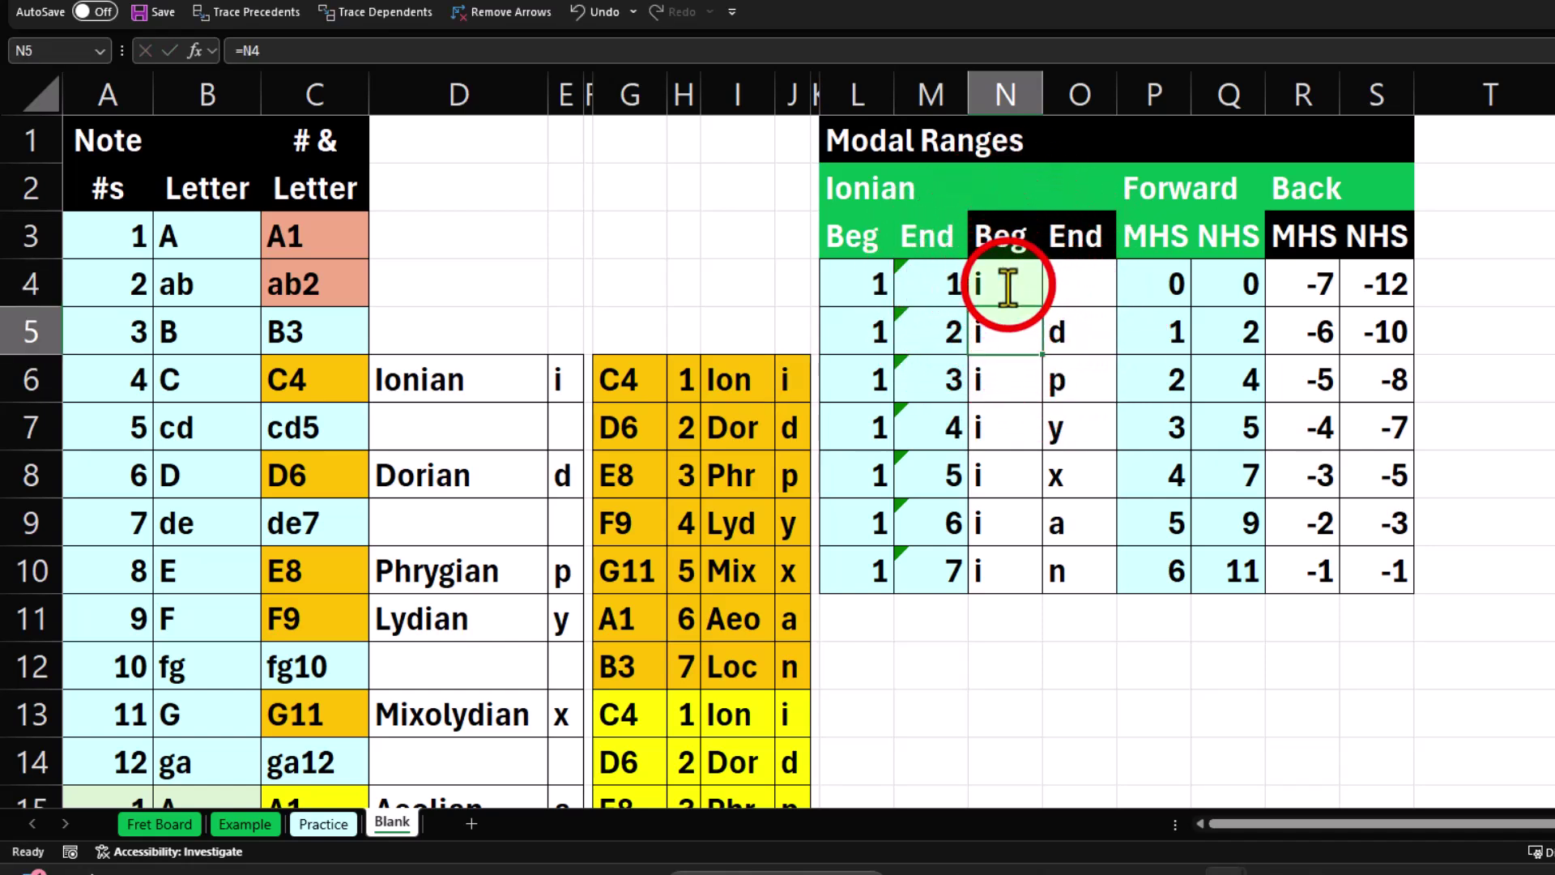
- Examine the beginning numbers in L4:L10 against the mode numbers in H6:H12 and the letter codes in J6:J12
mouse_move(873, 284)
mouse_down()
mouse_move(851, 479)
mouse_move(861, 580)
mouse_up()
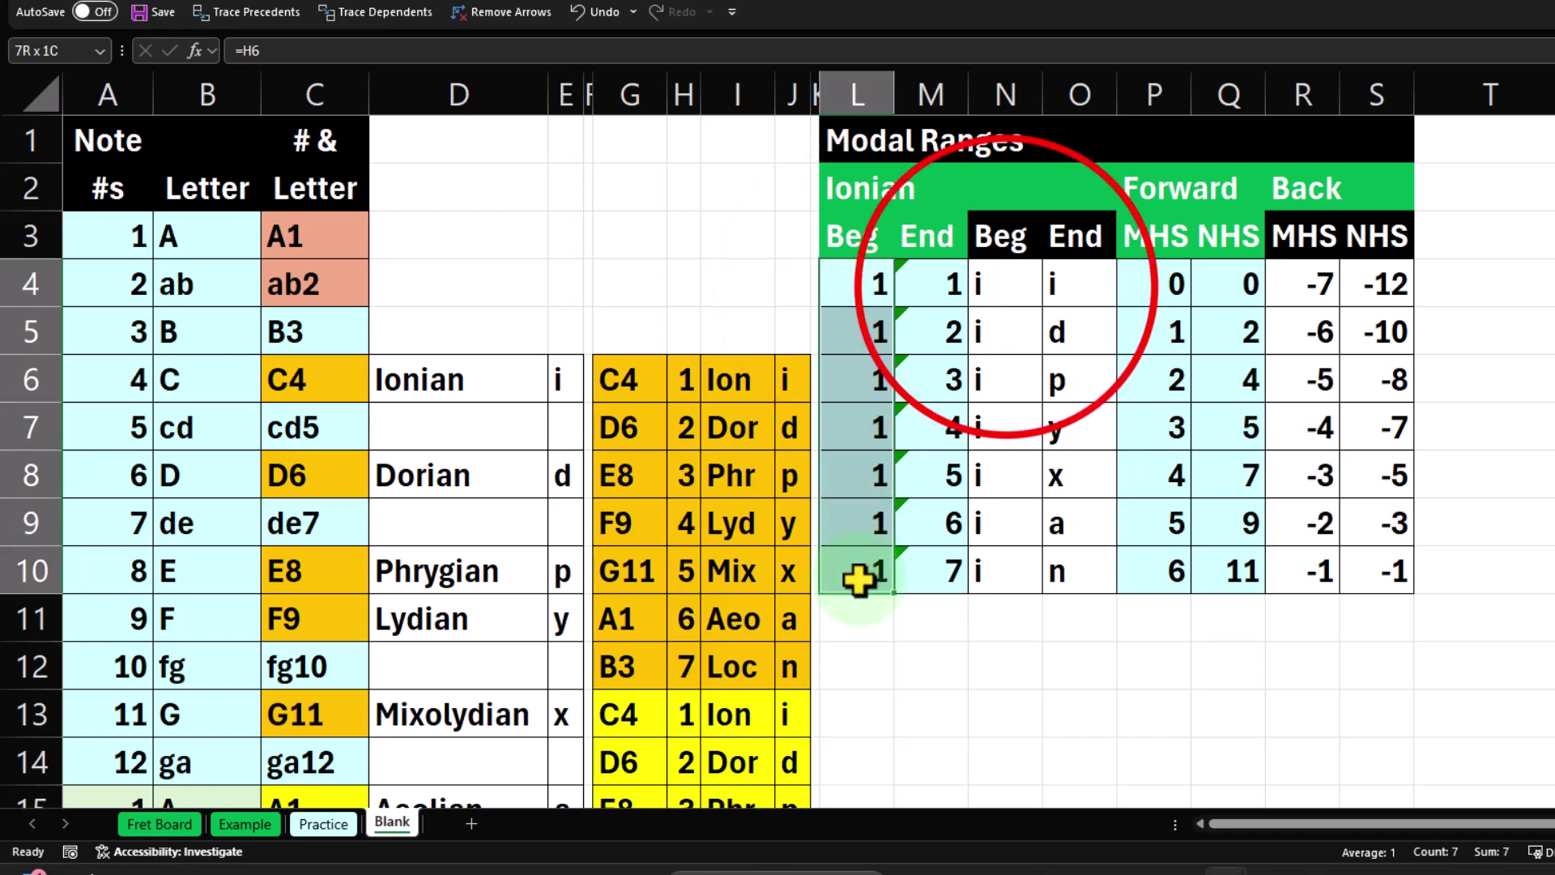
click(1006, 285)
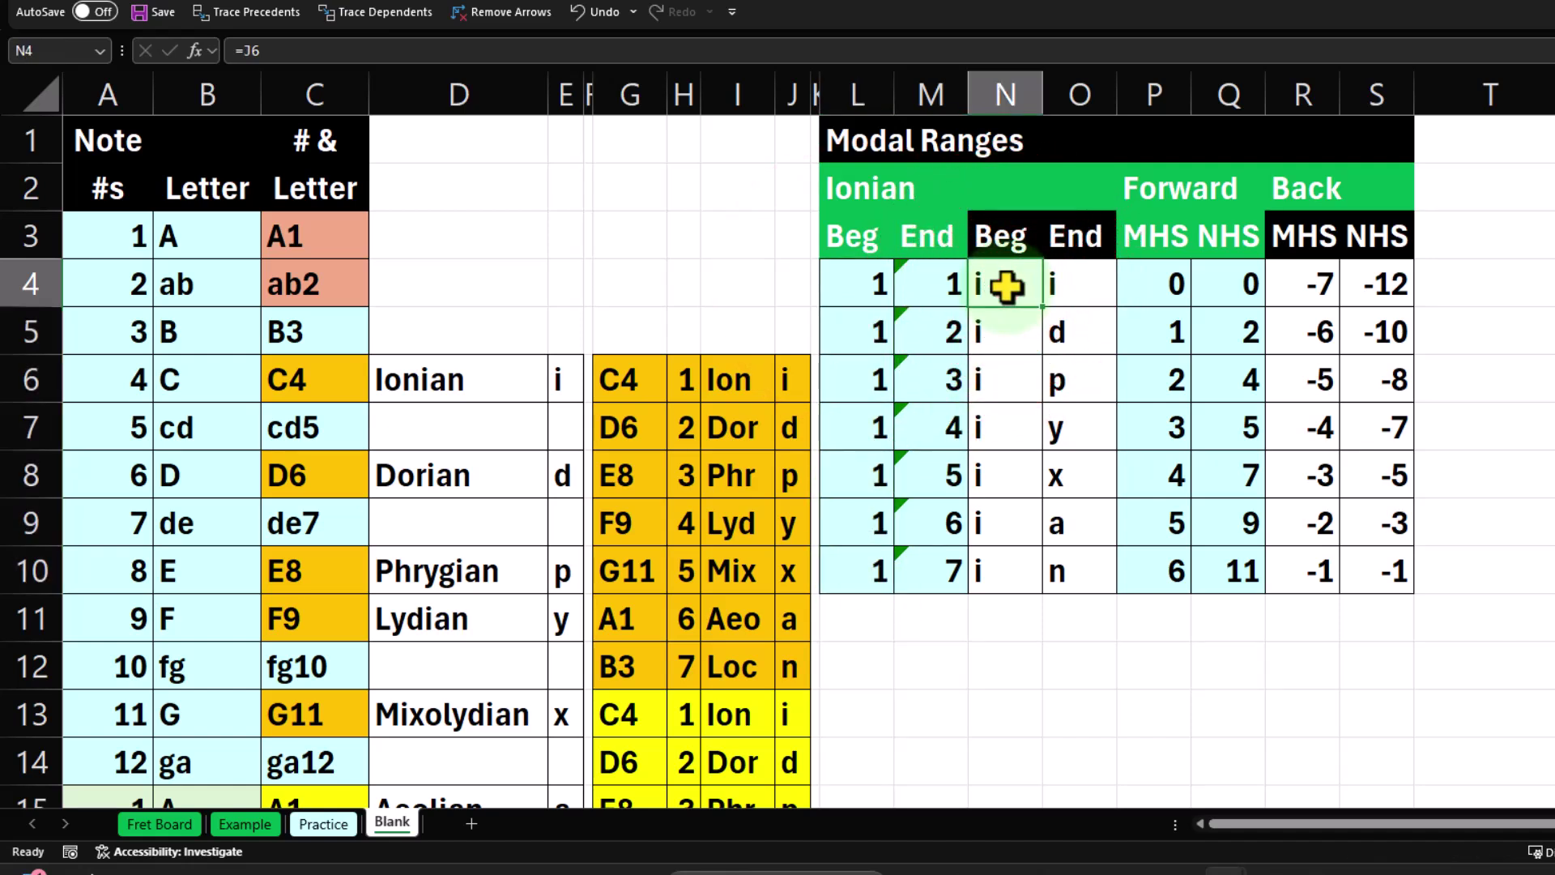
drag(680, 375, 684, 652)
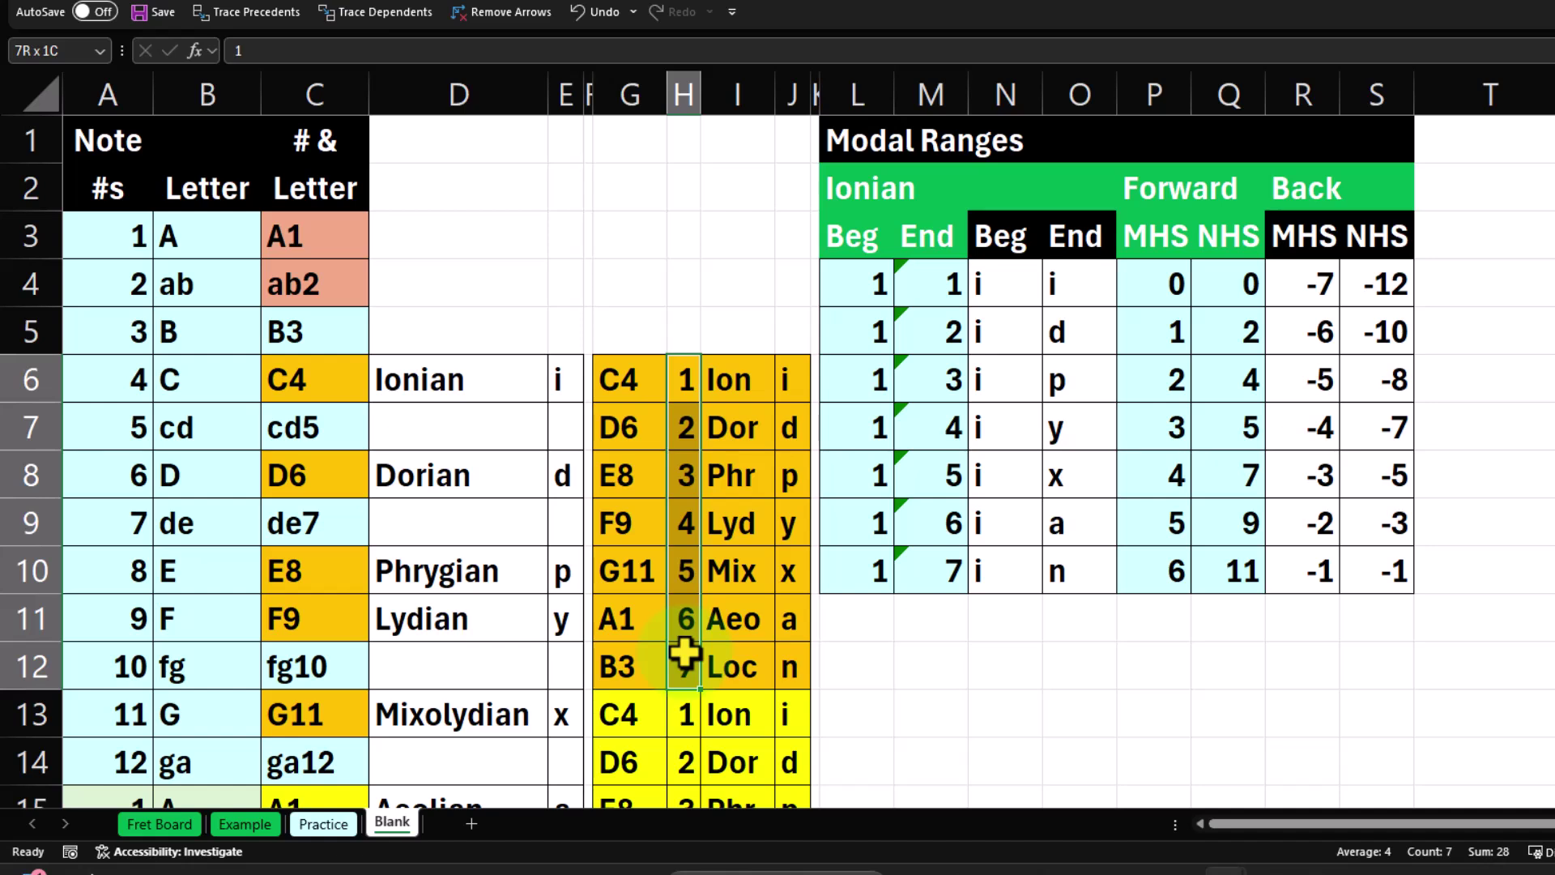
drag(793, 381, 776, 648)
- Replace the formula in N4 with an XLOOKUP of L4 in H6:H12 that returns the letter code from J6:J12
click(988, 292)
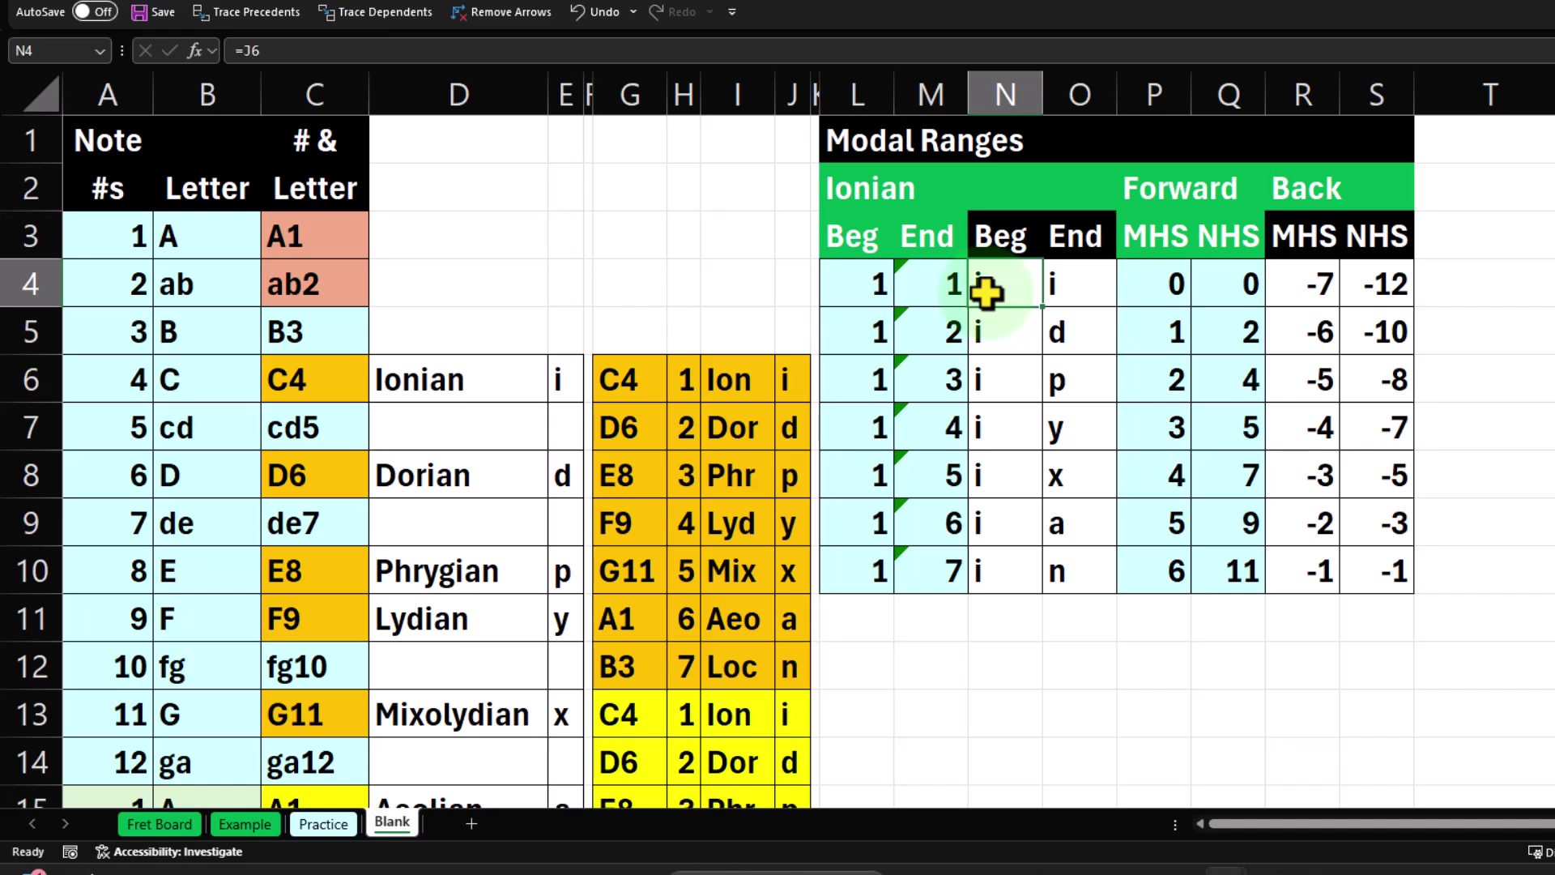
text(=)
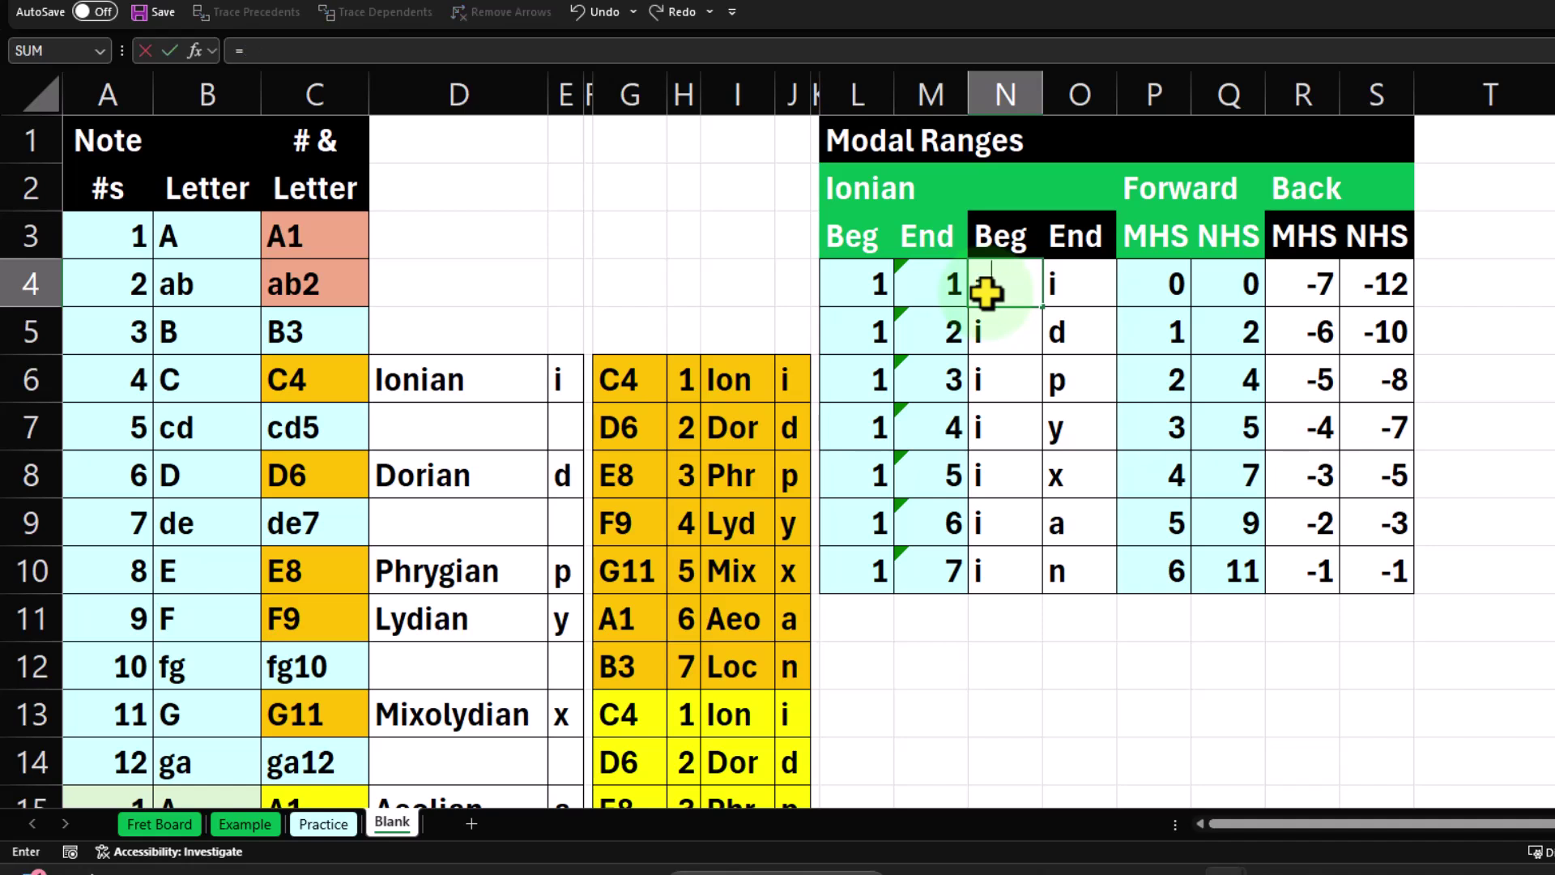
text(xl)
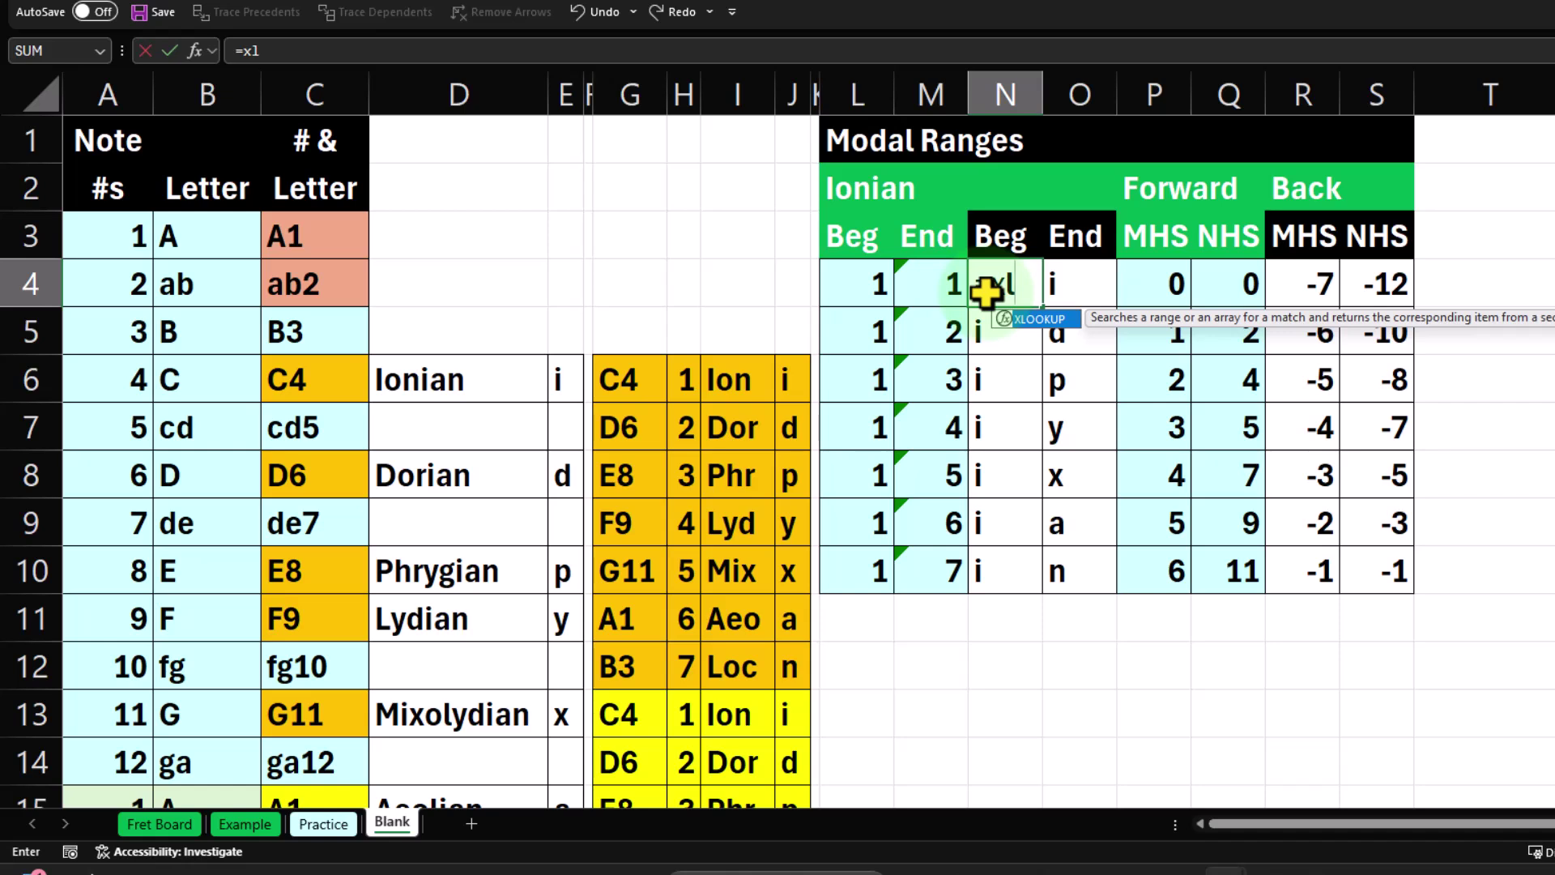
key(Tab)
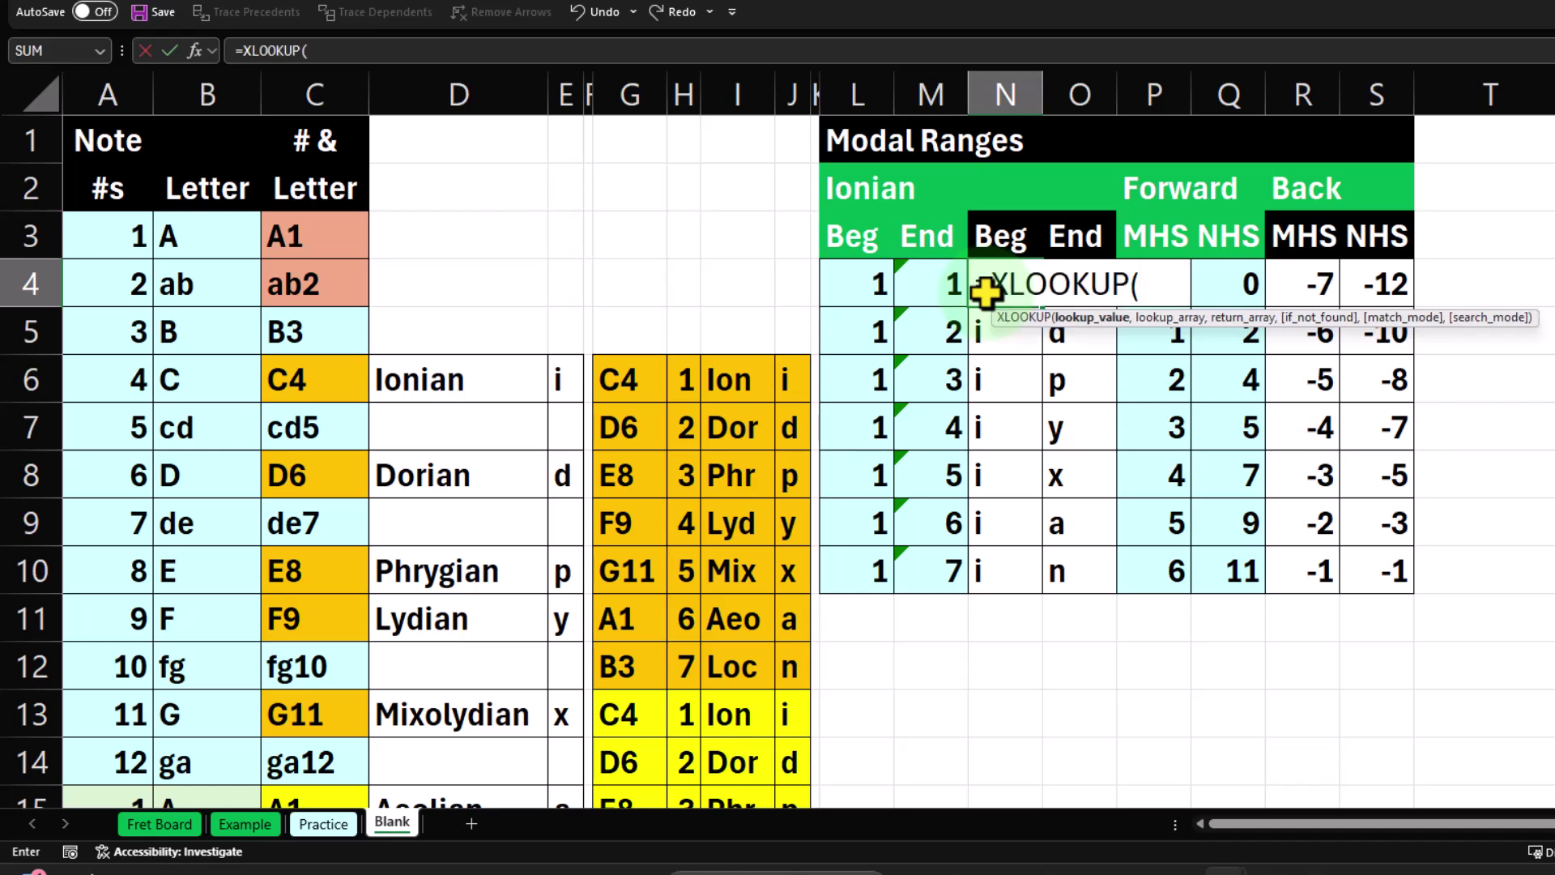
click(858, 285)
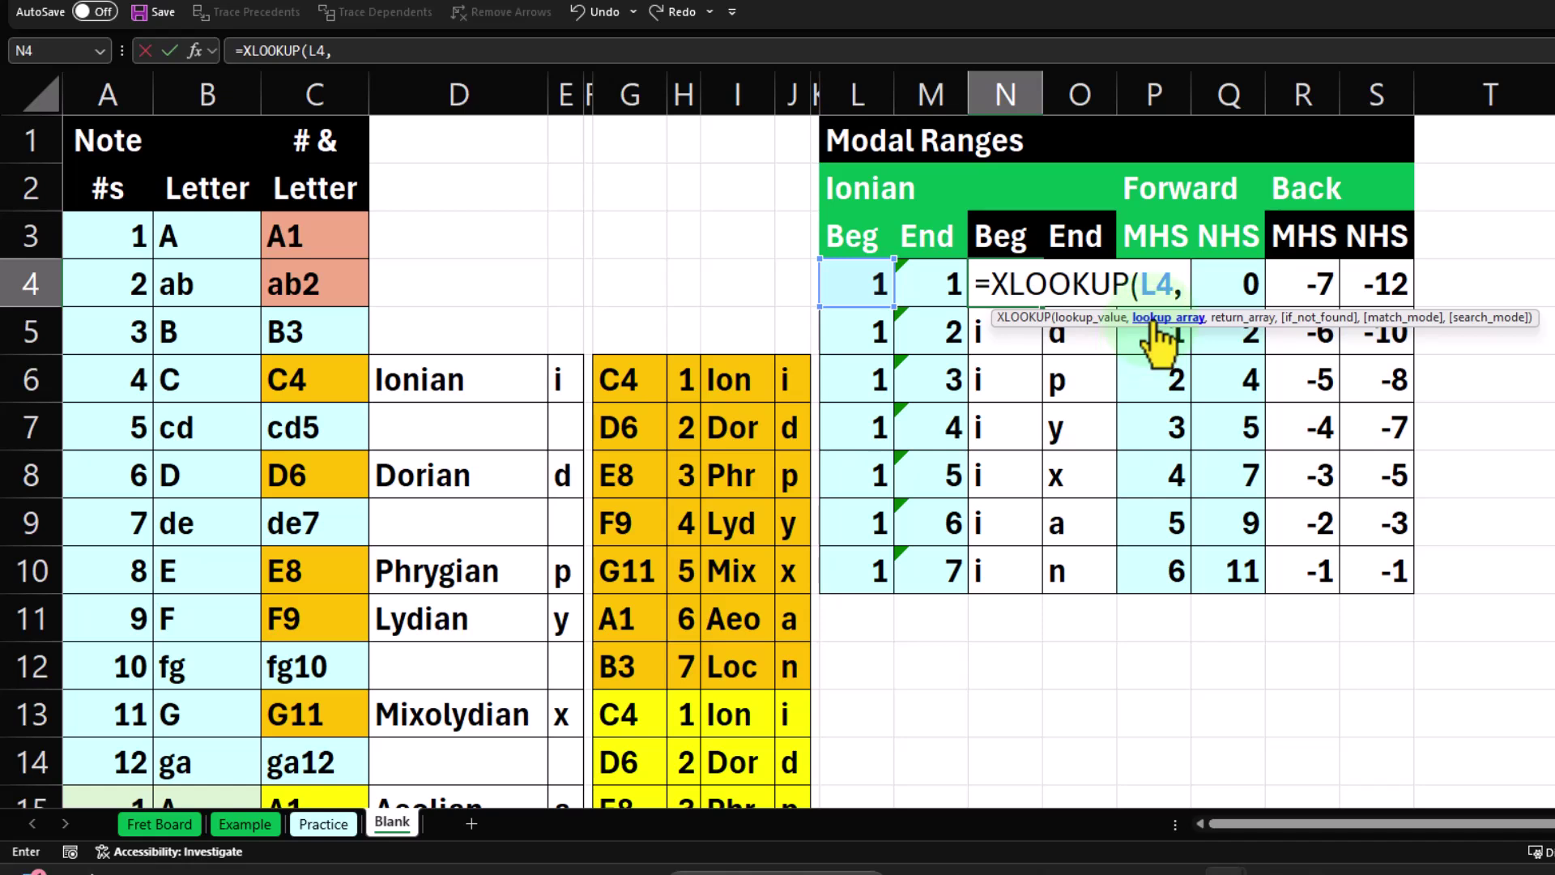
drag(686, 380, 685, 641)
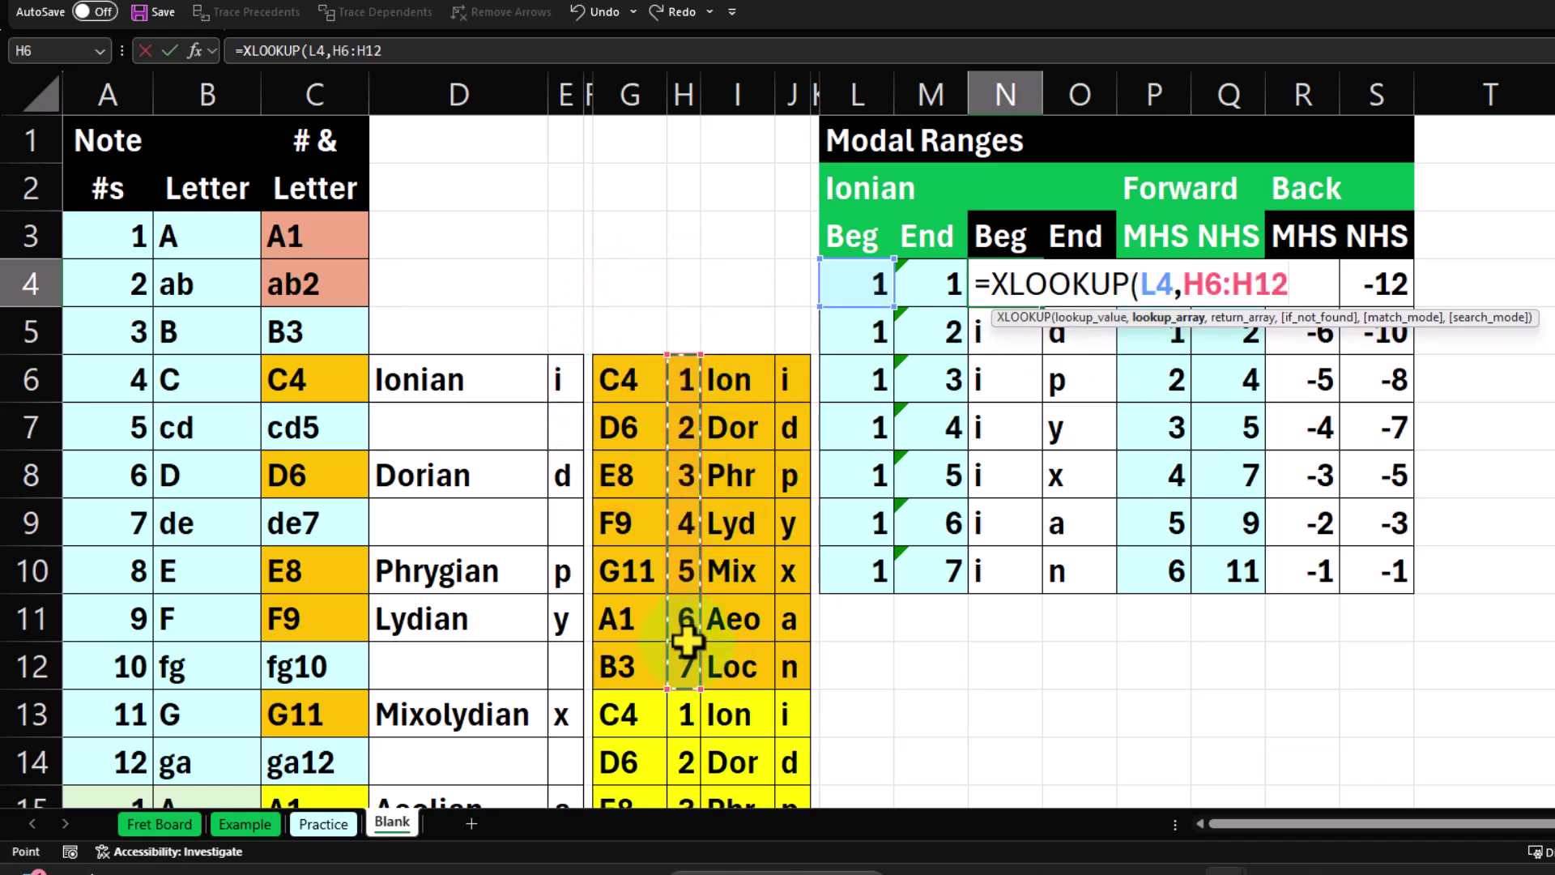
text(,)
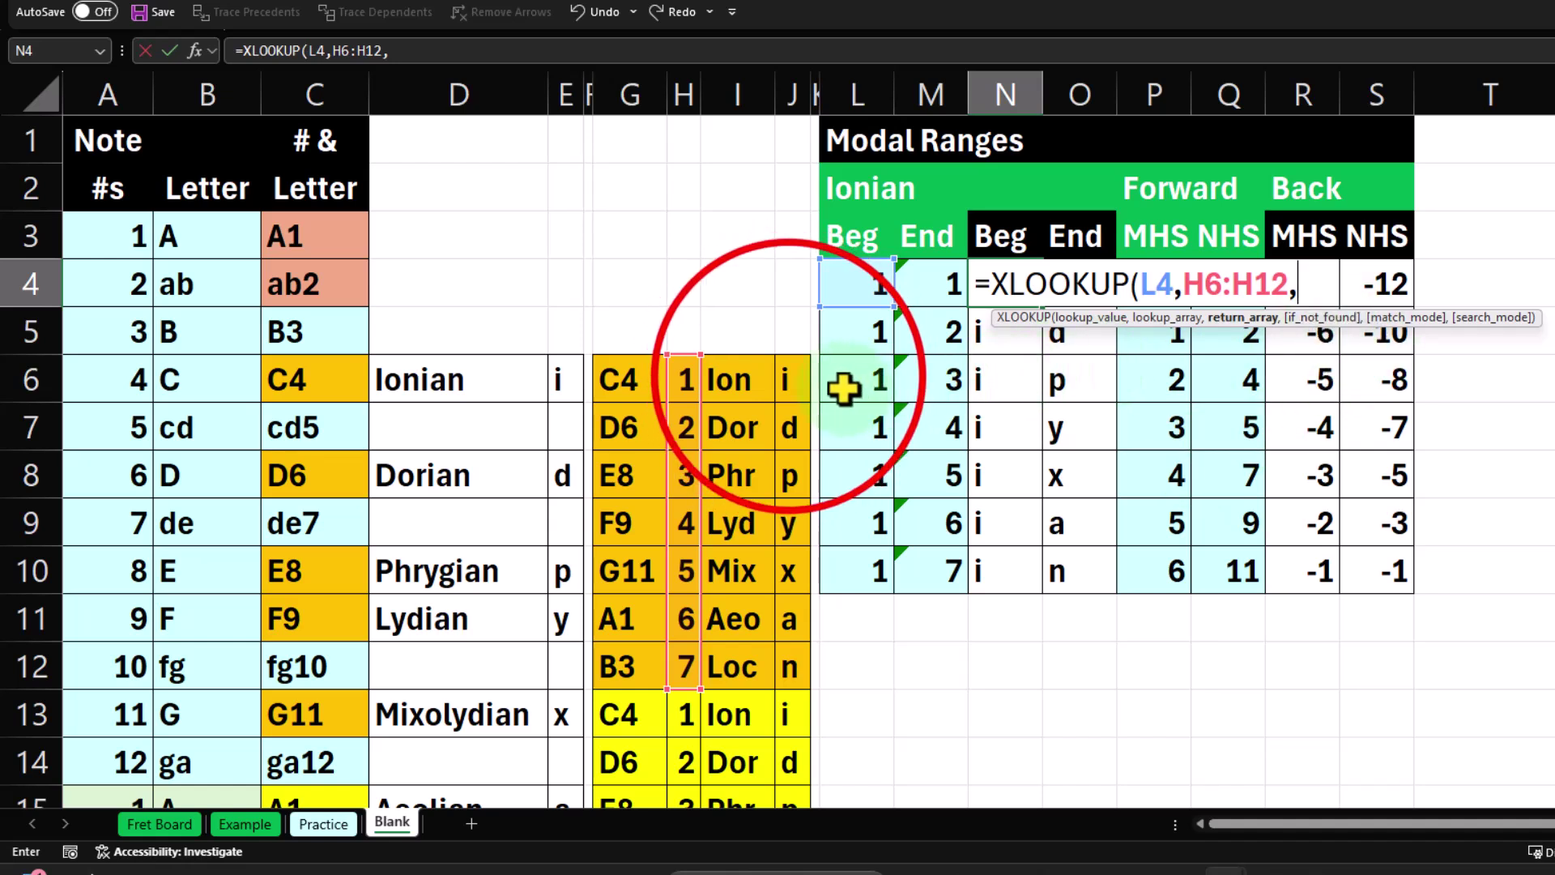
drag(791, 375, 785, 679)
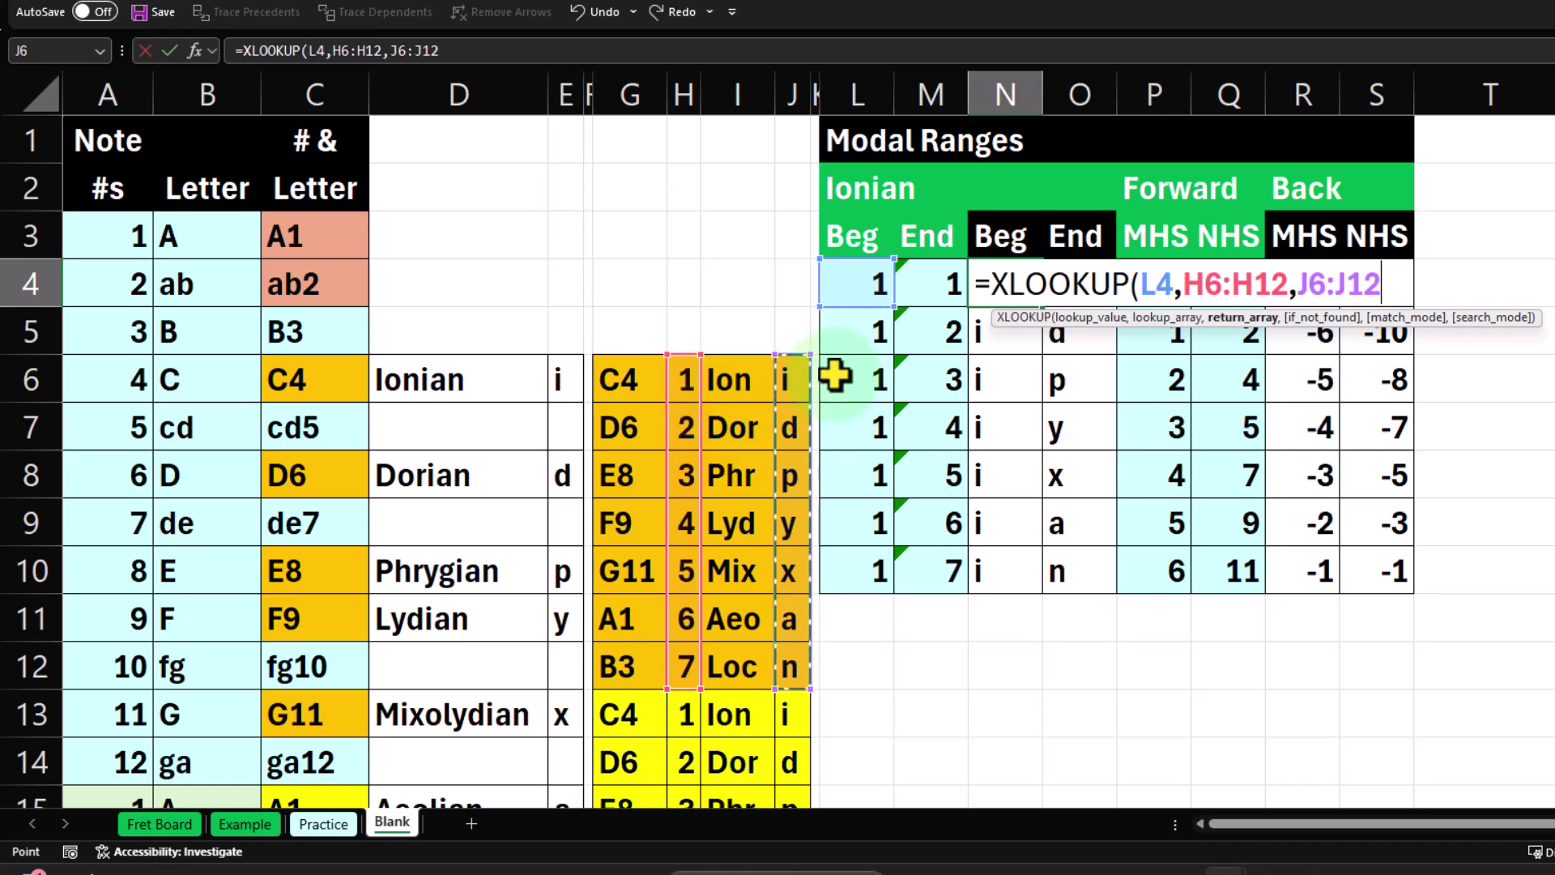
key(Return)
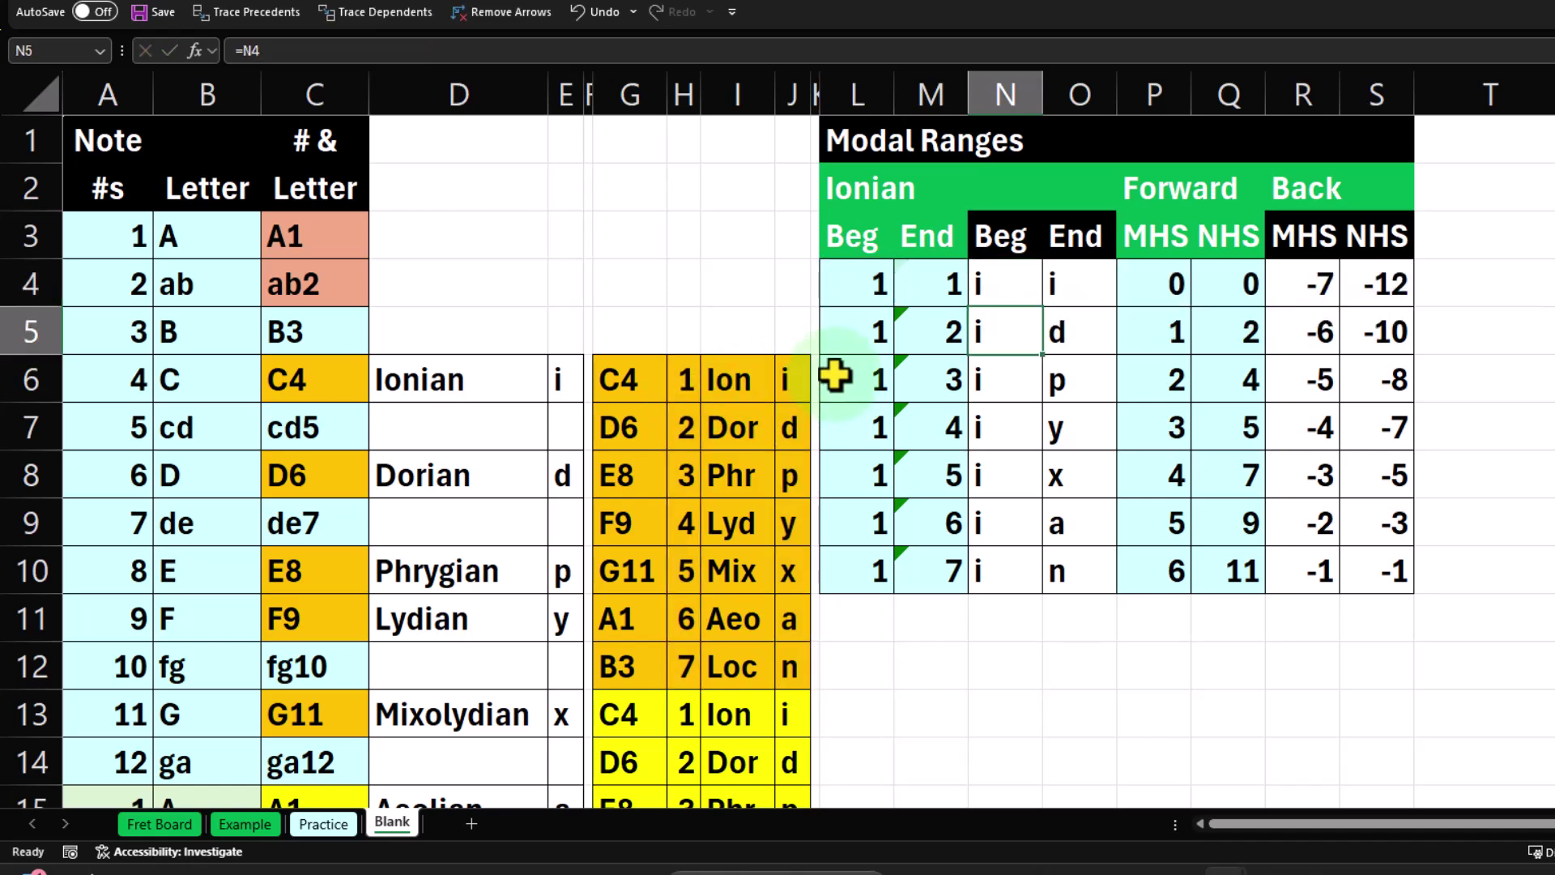
- Make the lookup range H6:H12 and return range J6:J12 absolute in N4's XLOOKUP, leaving L4 relative
double_click(989, 287)
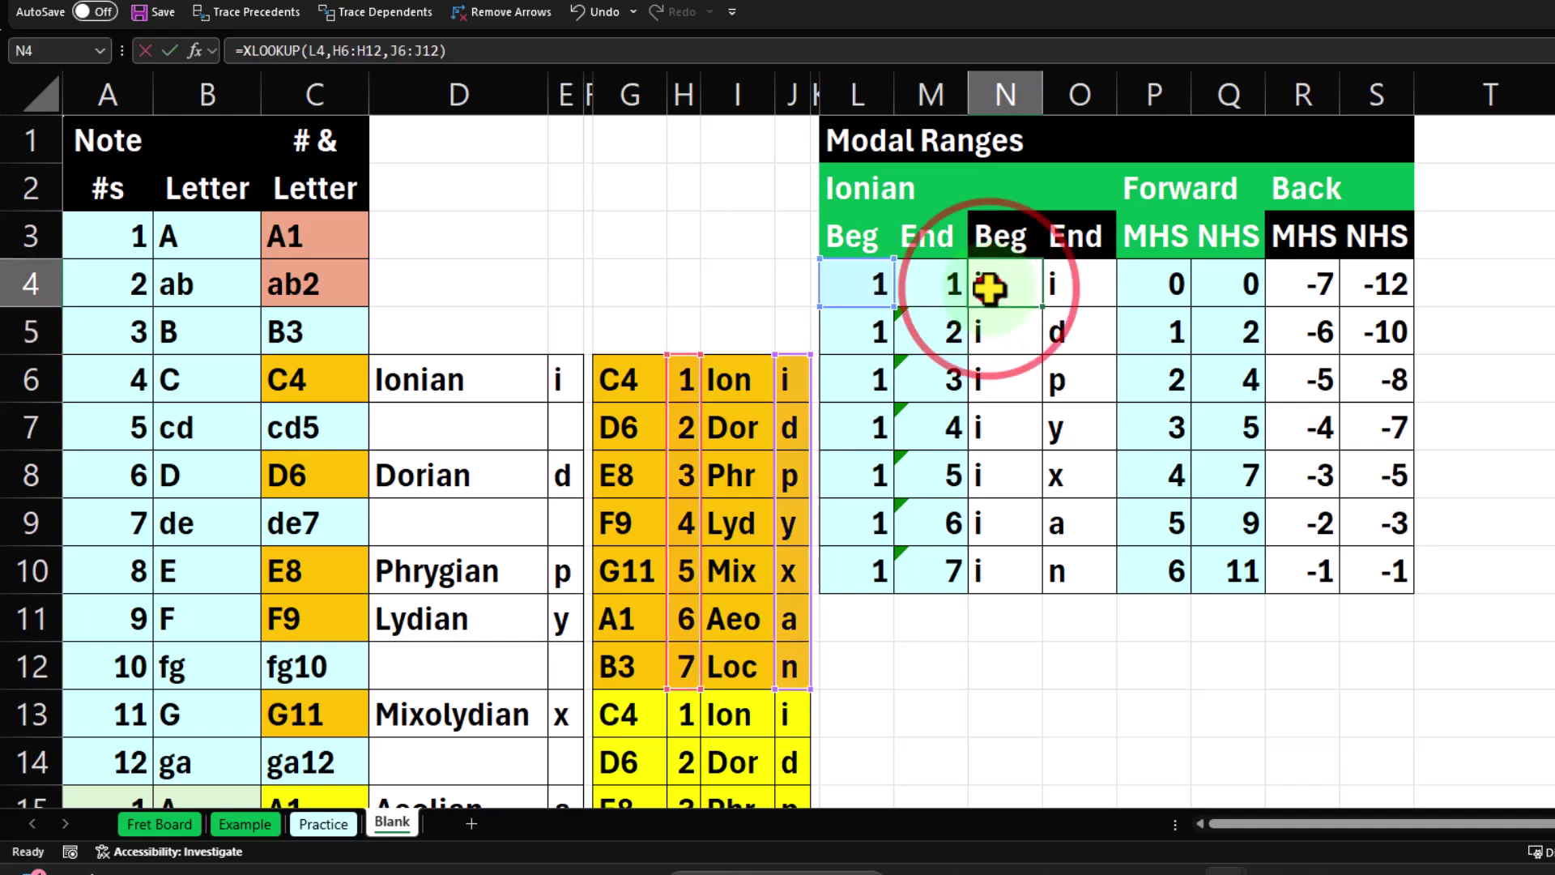
click(1207, 284)
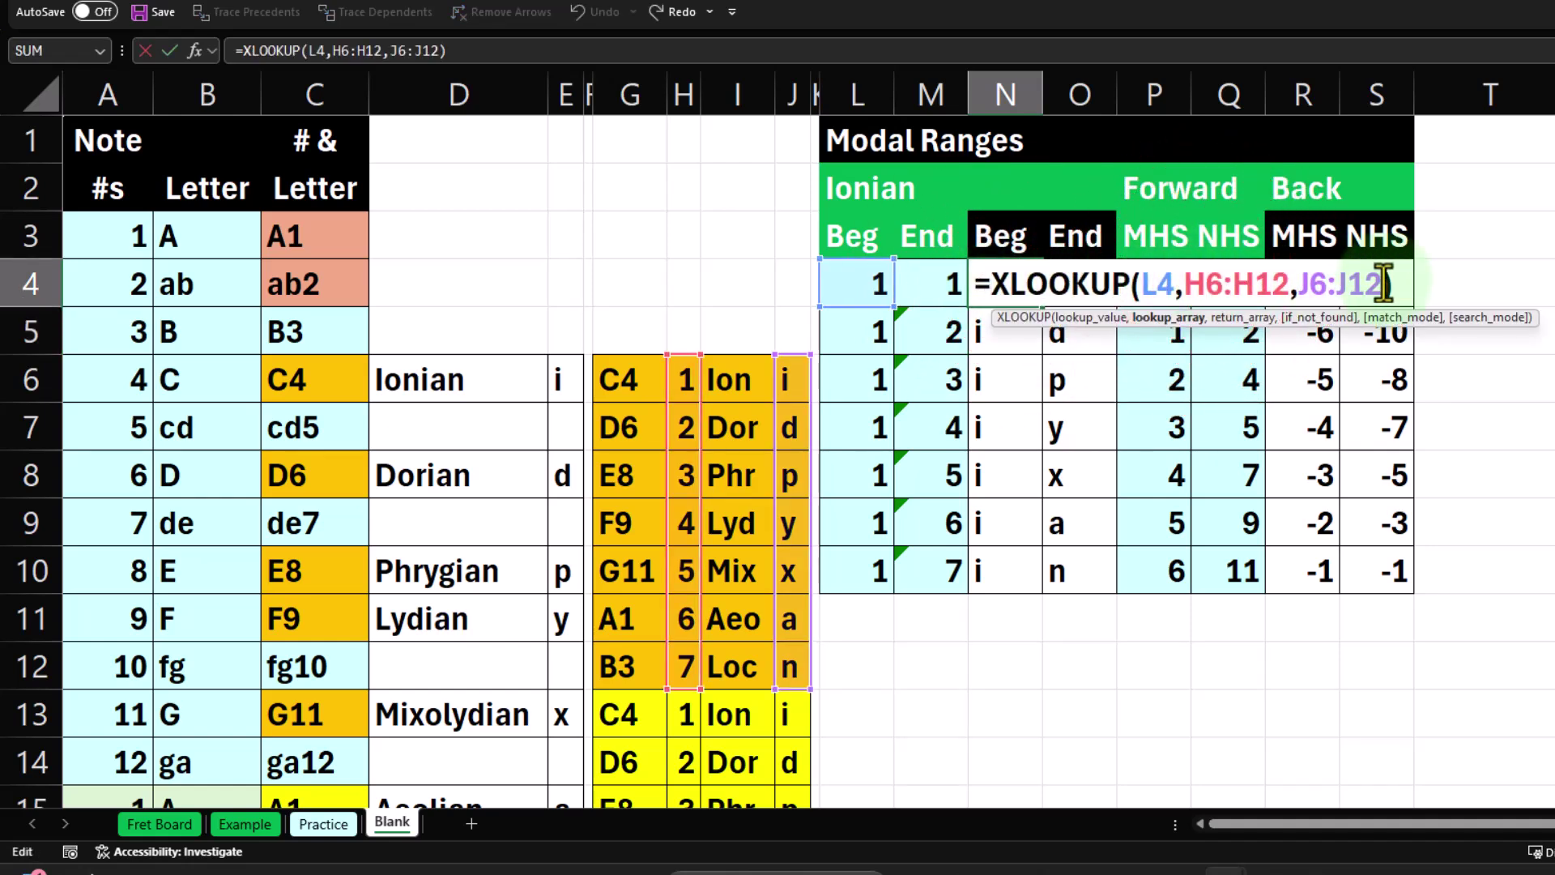
key(F4)
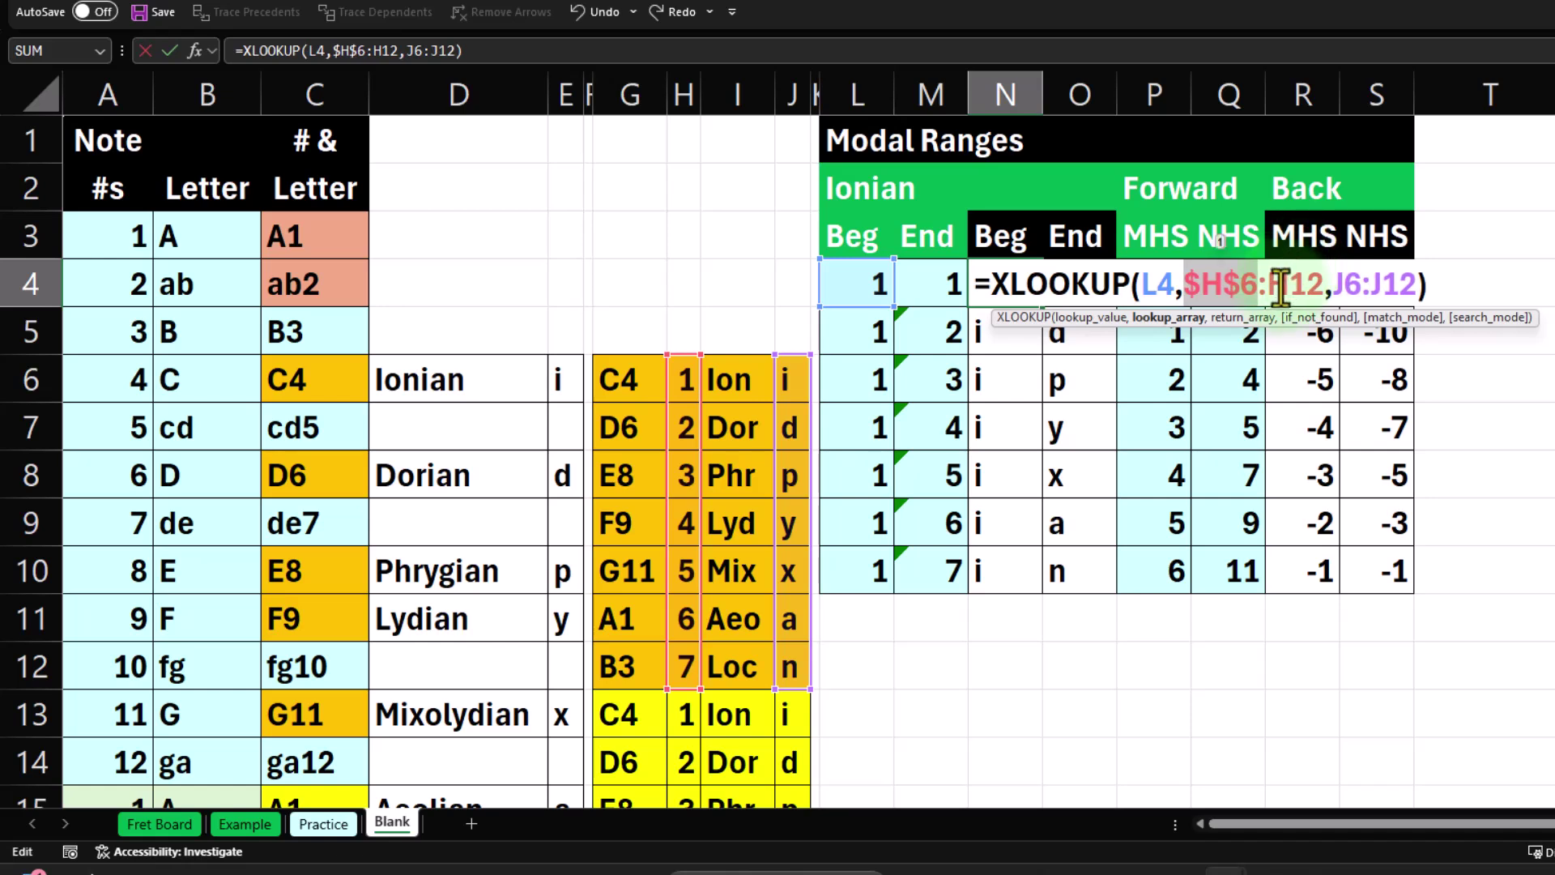
click(1281, 285)
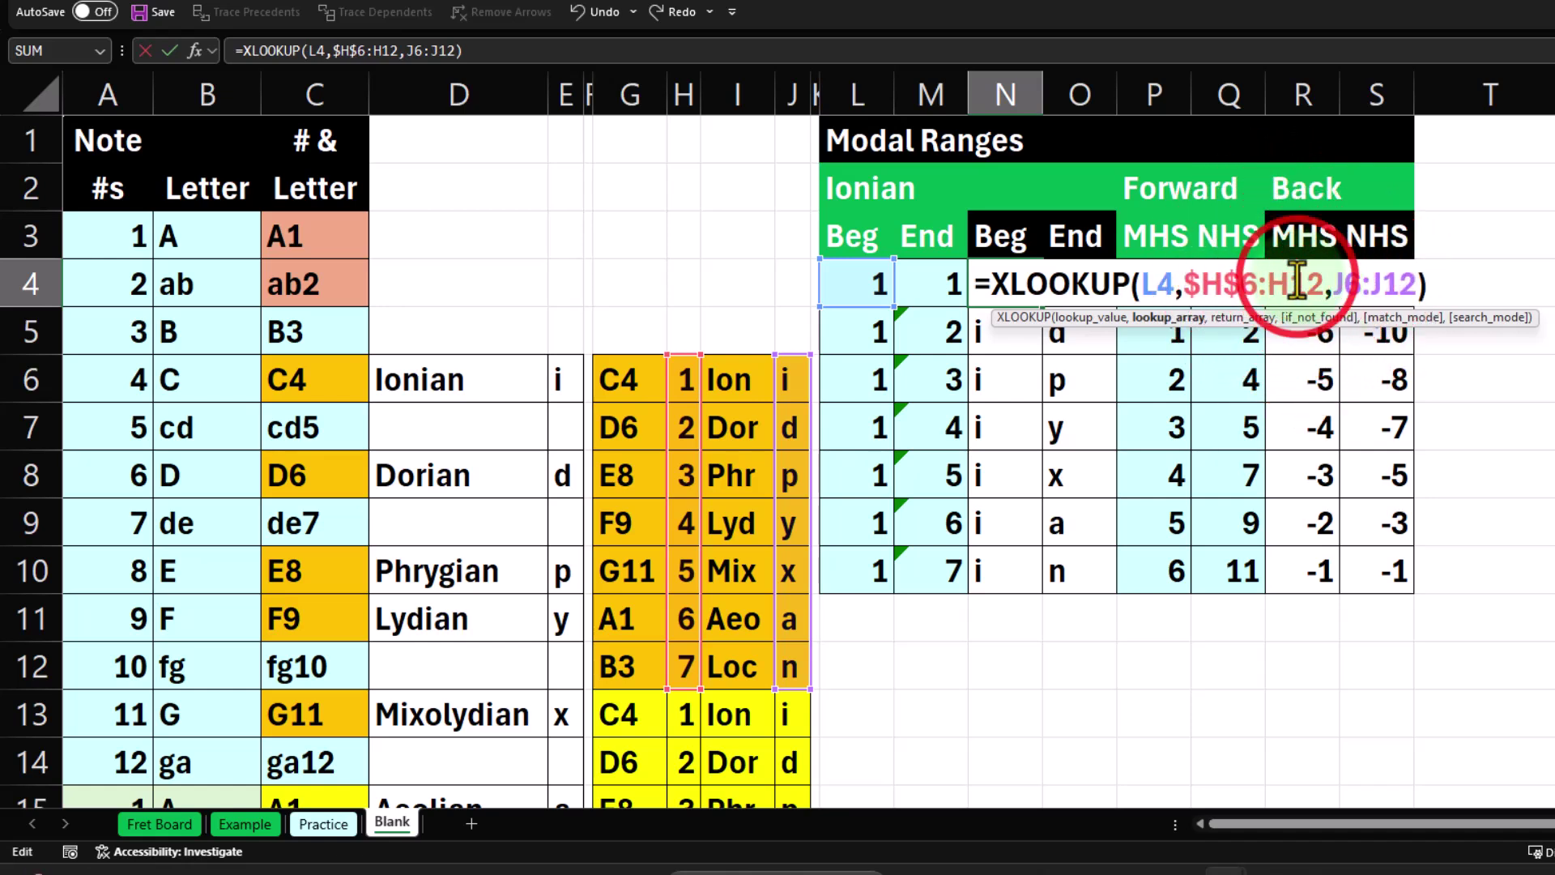
key(F4)
click(1377, 284)
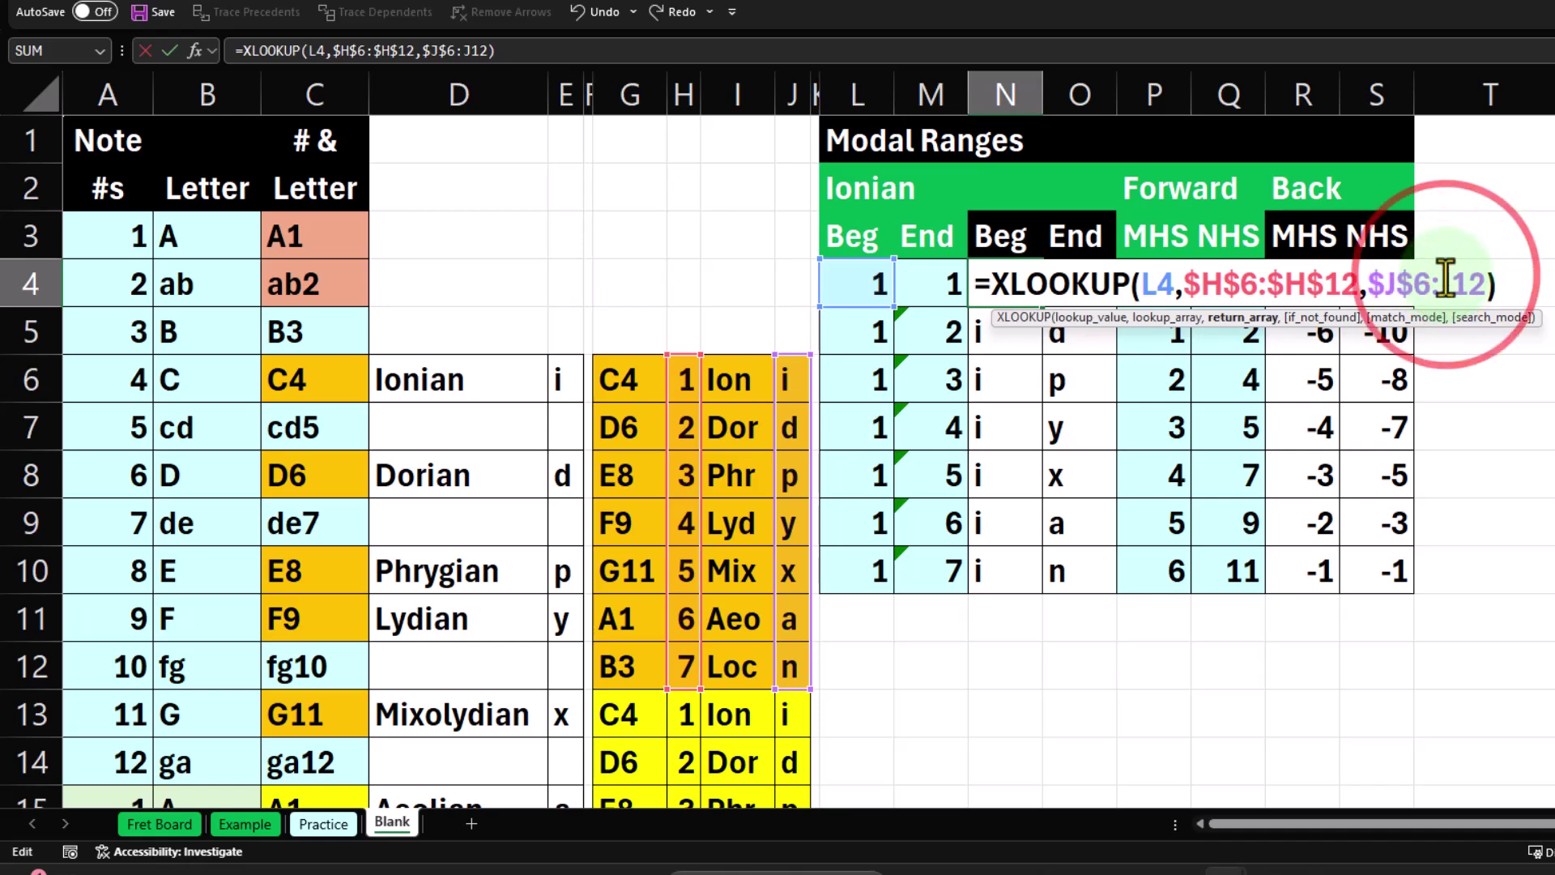
key(F4)
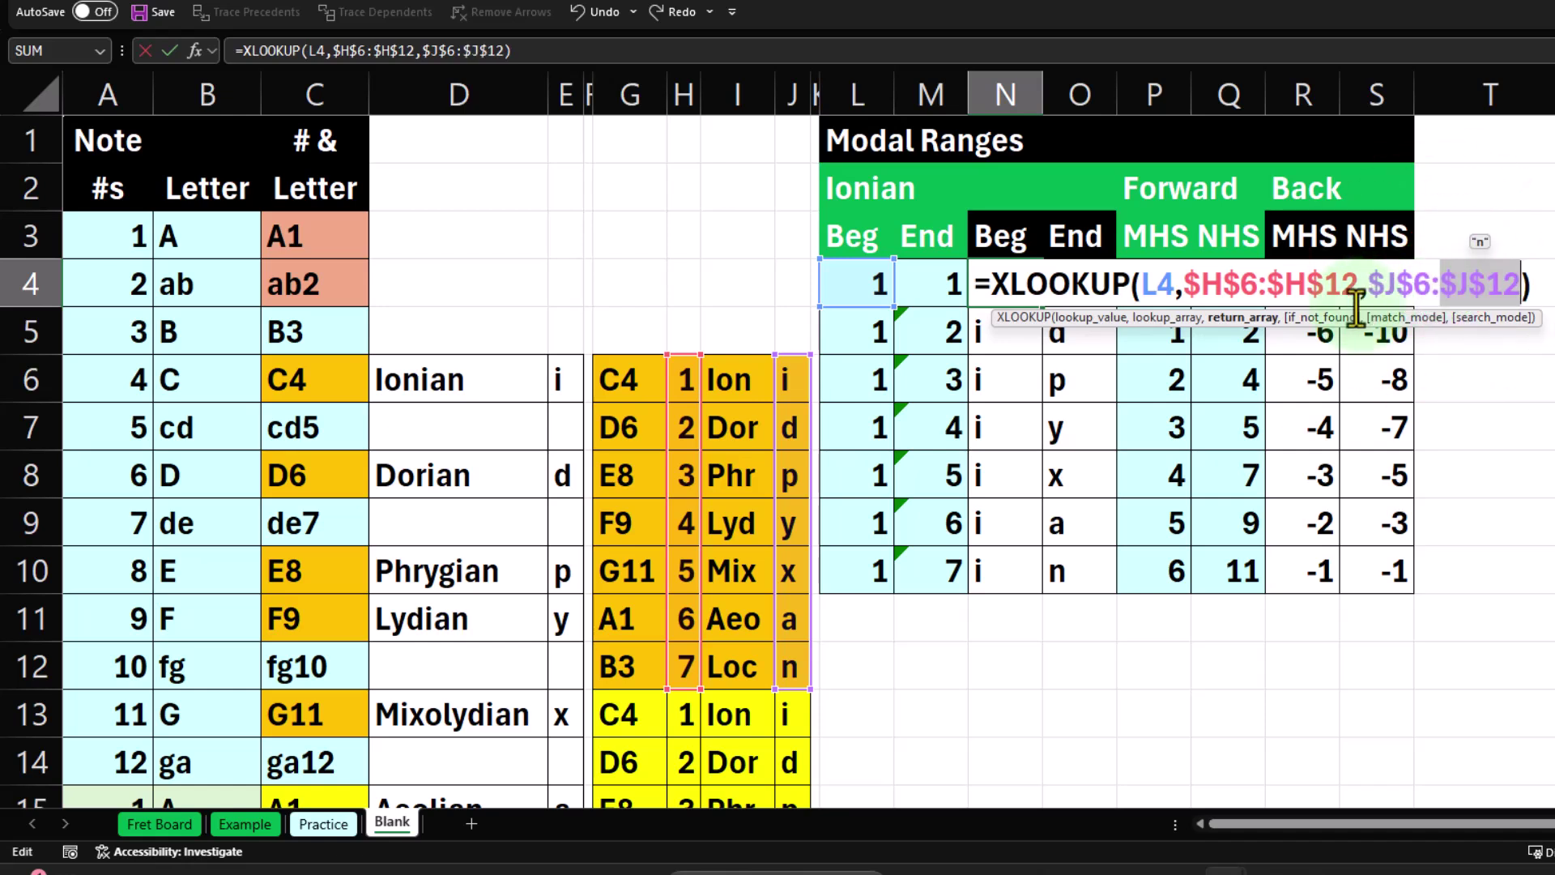
click(1160, 285)
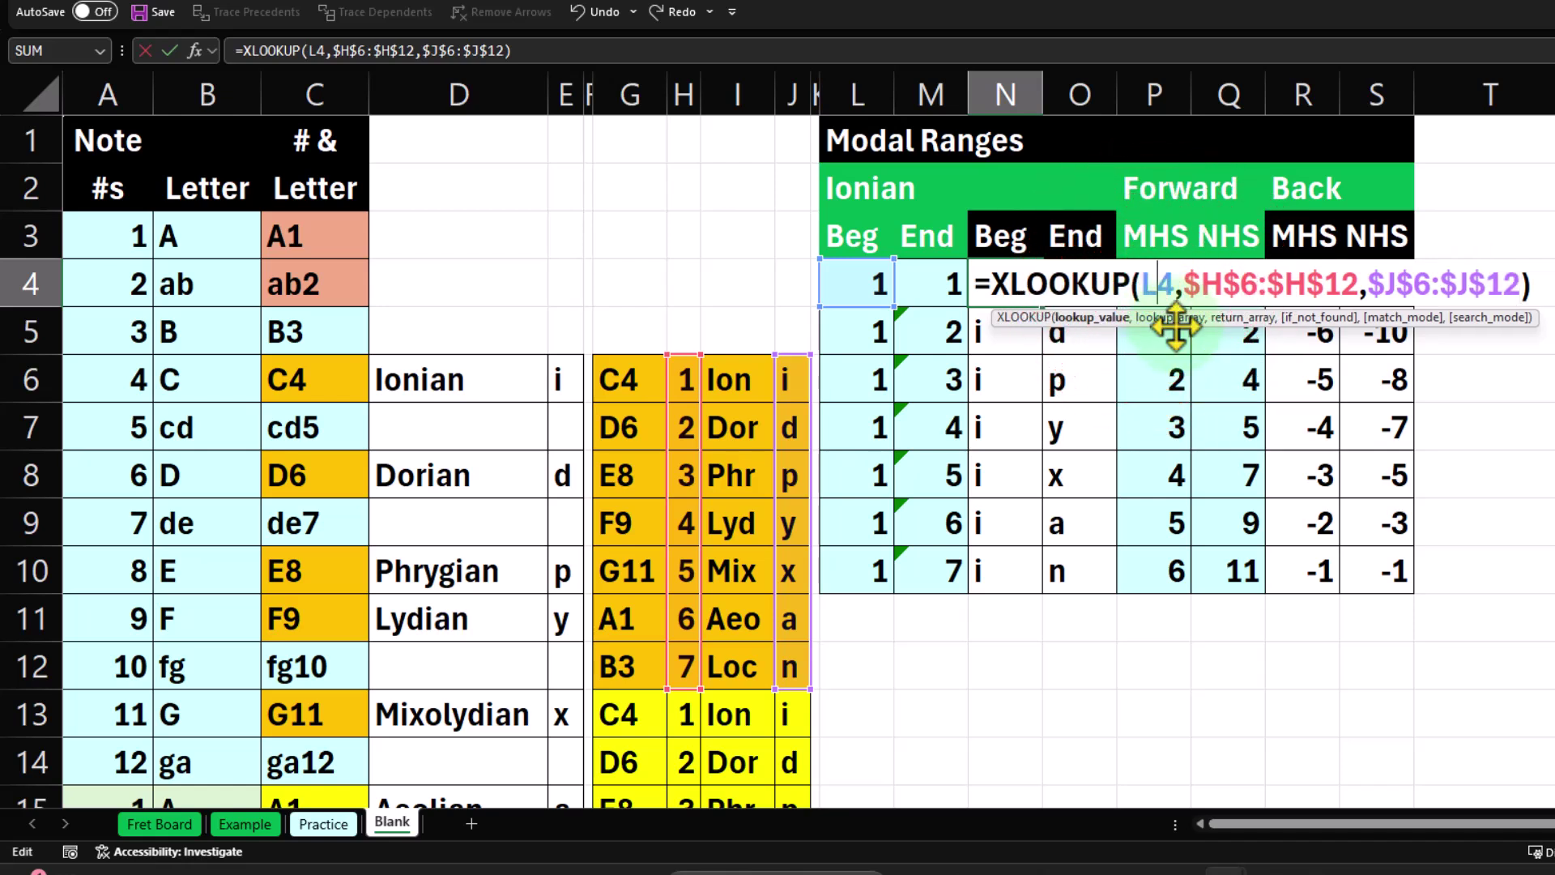
key(Return)
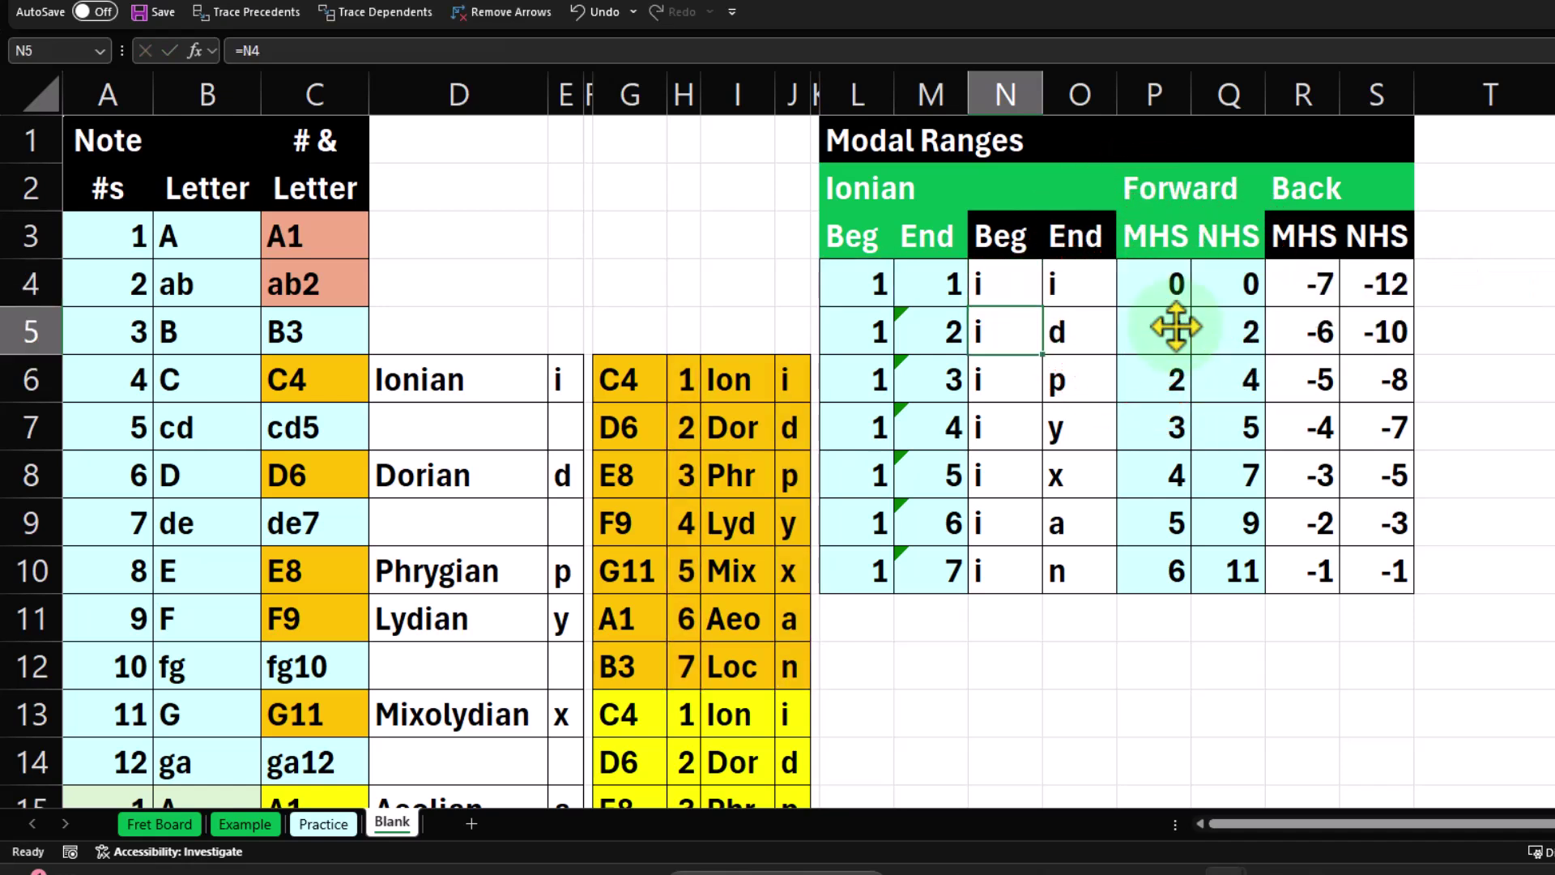
- Fill the N4 XLOOKUP formula down through N10 and check the copied formula in N7
click(1012, 283)
drag(1045, 305, 1038, 581)
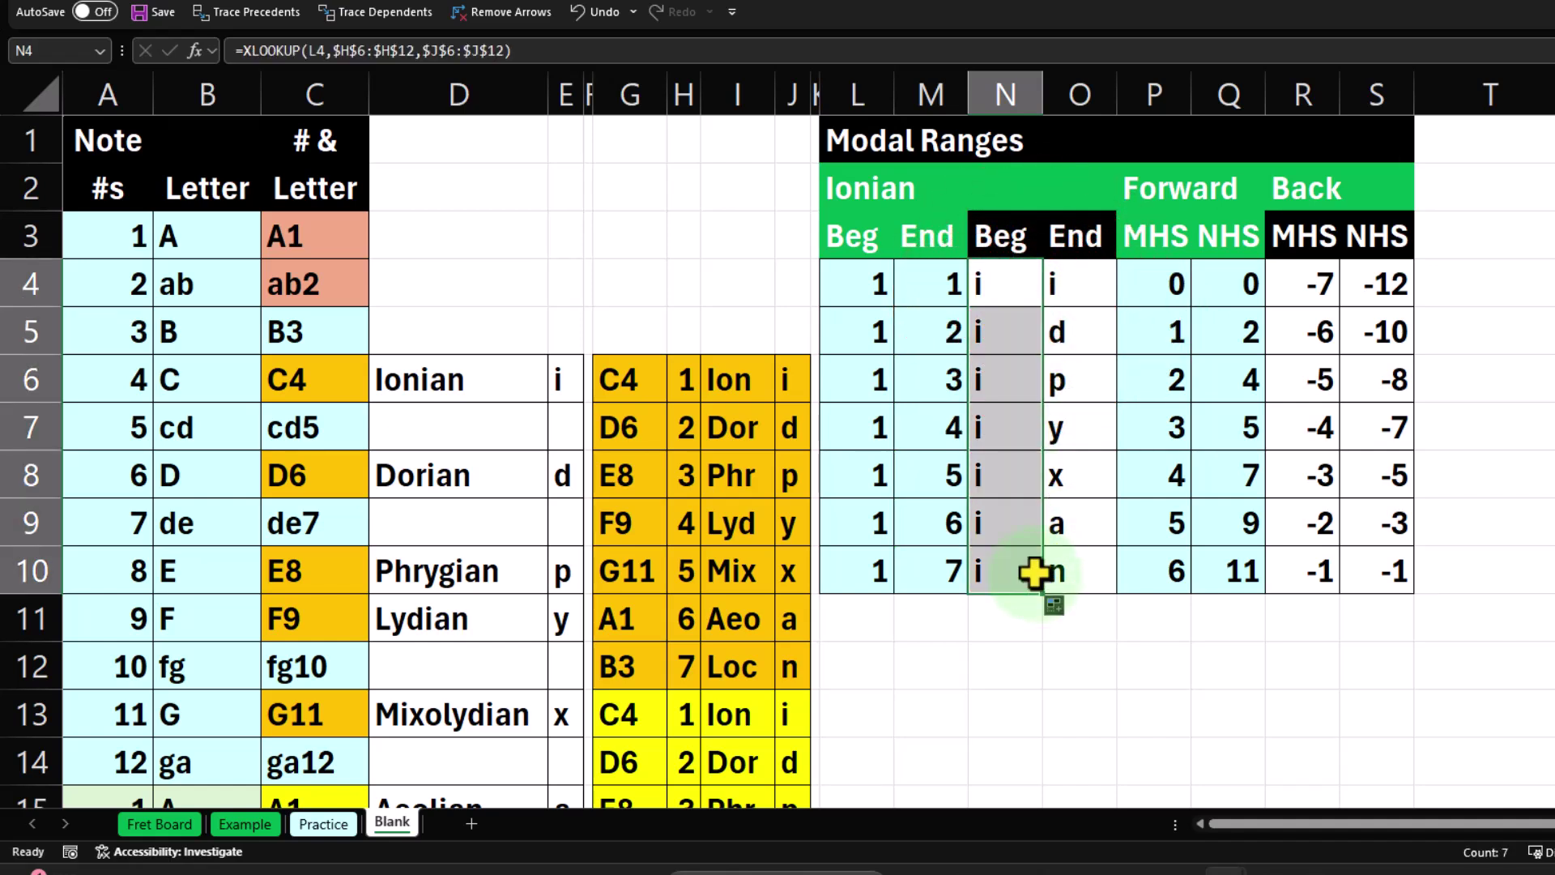
double_click(1002, 430)
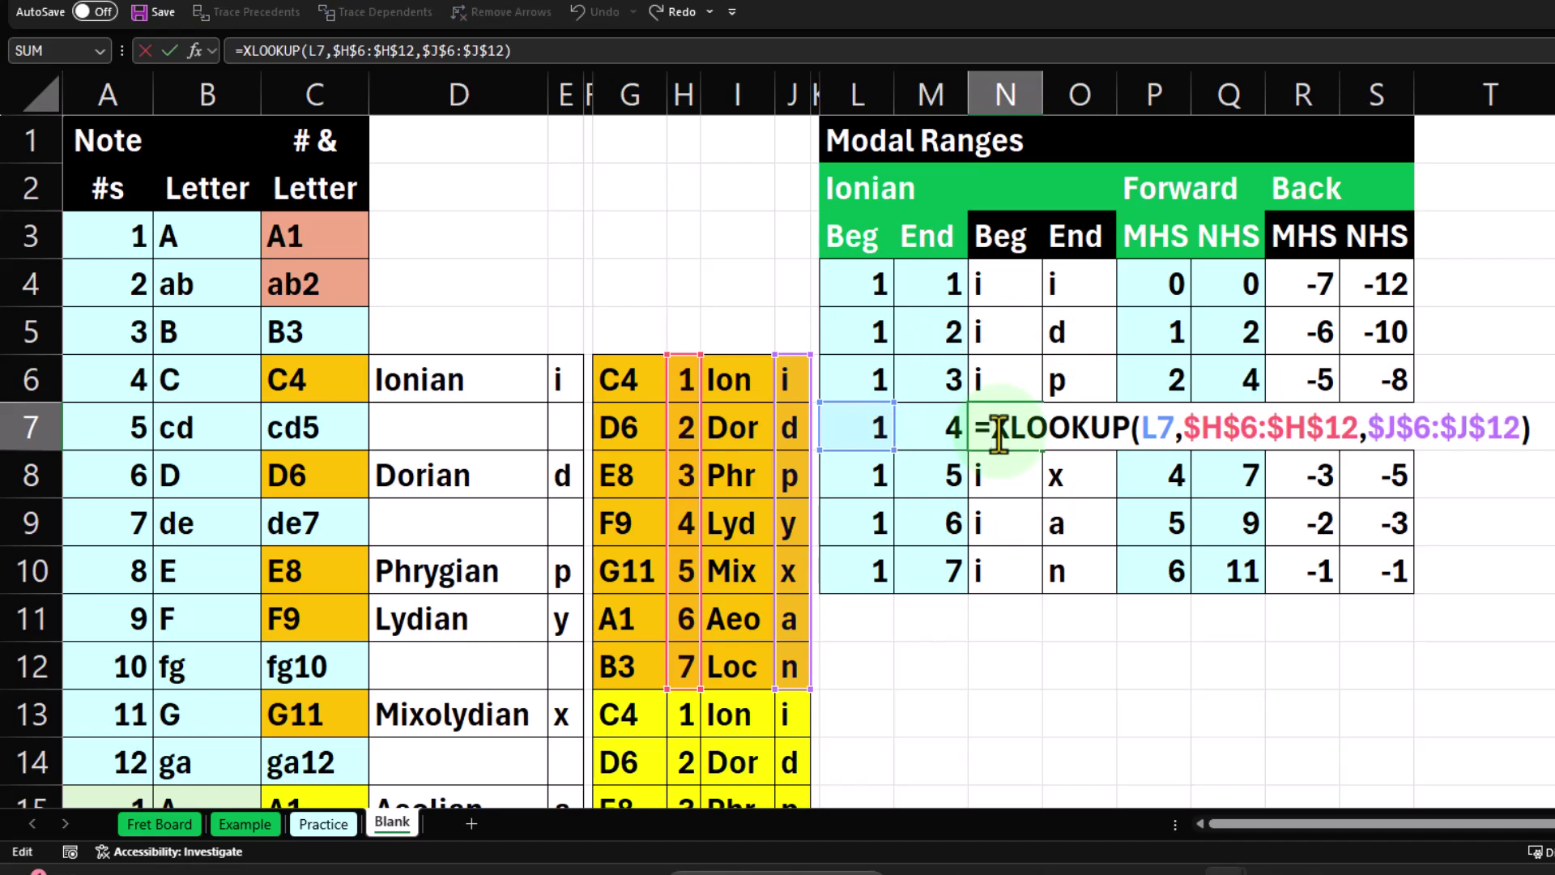
key(Return)
- Check the ending letter formula in O4 against the mode numbers in H6:H12 and letter codes in J6:J12
click(1059, 281)
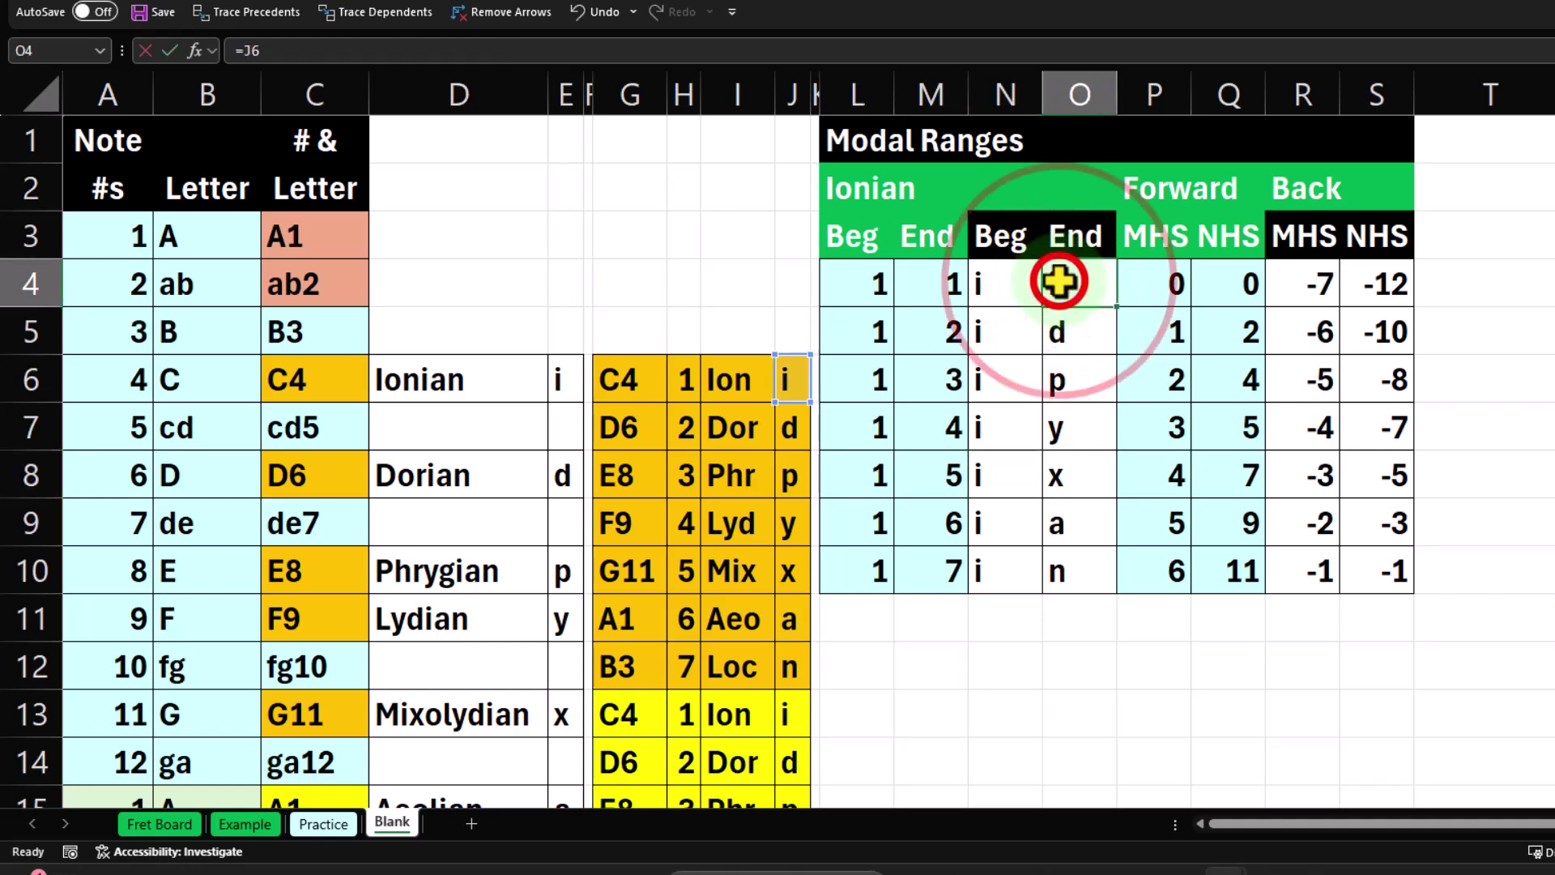
double_click(1059, 281)
key(Return)
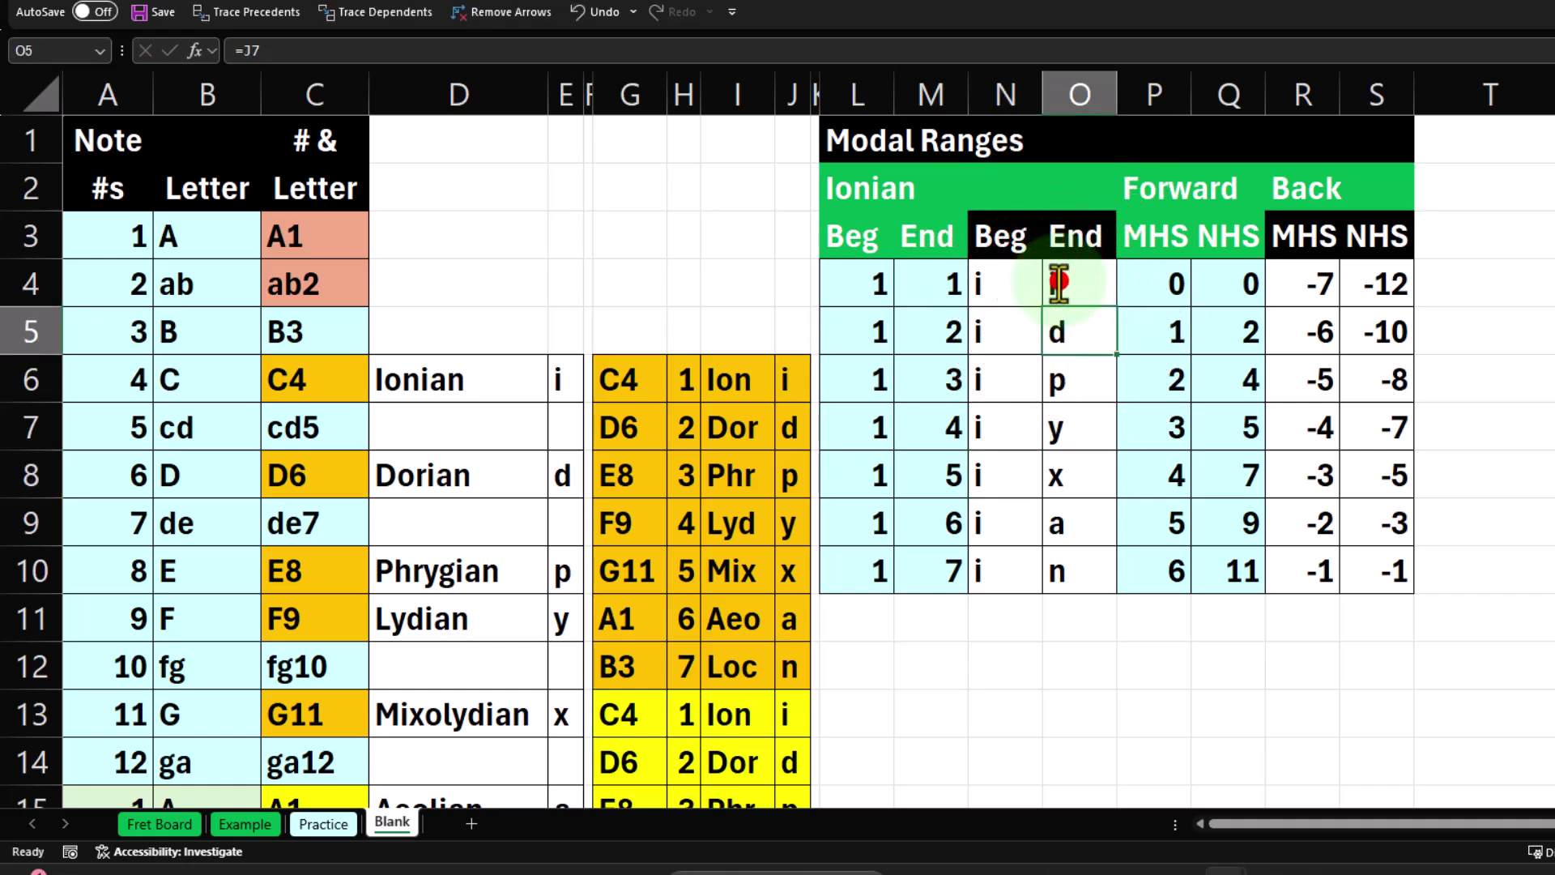
click(1058, 281)
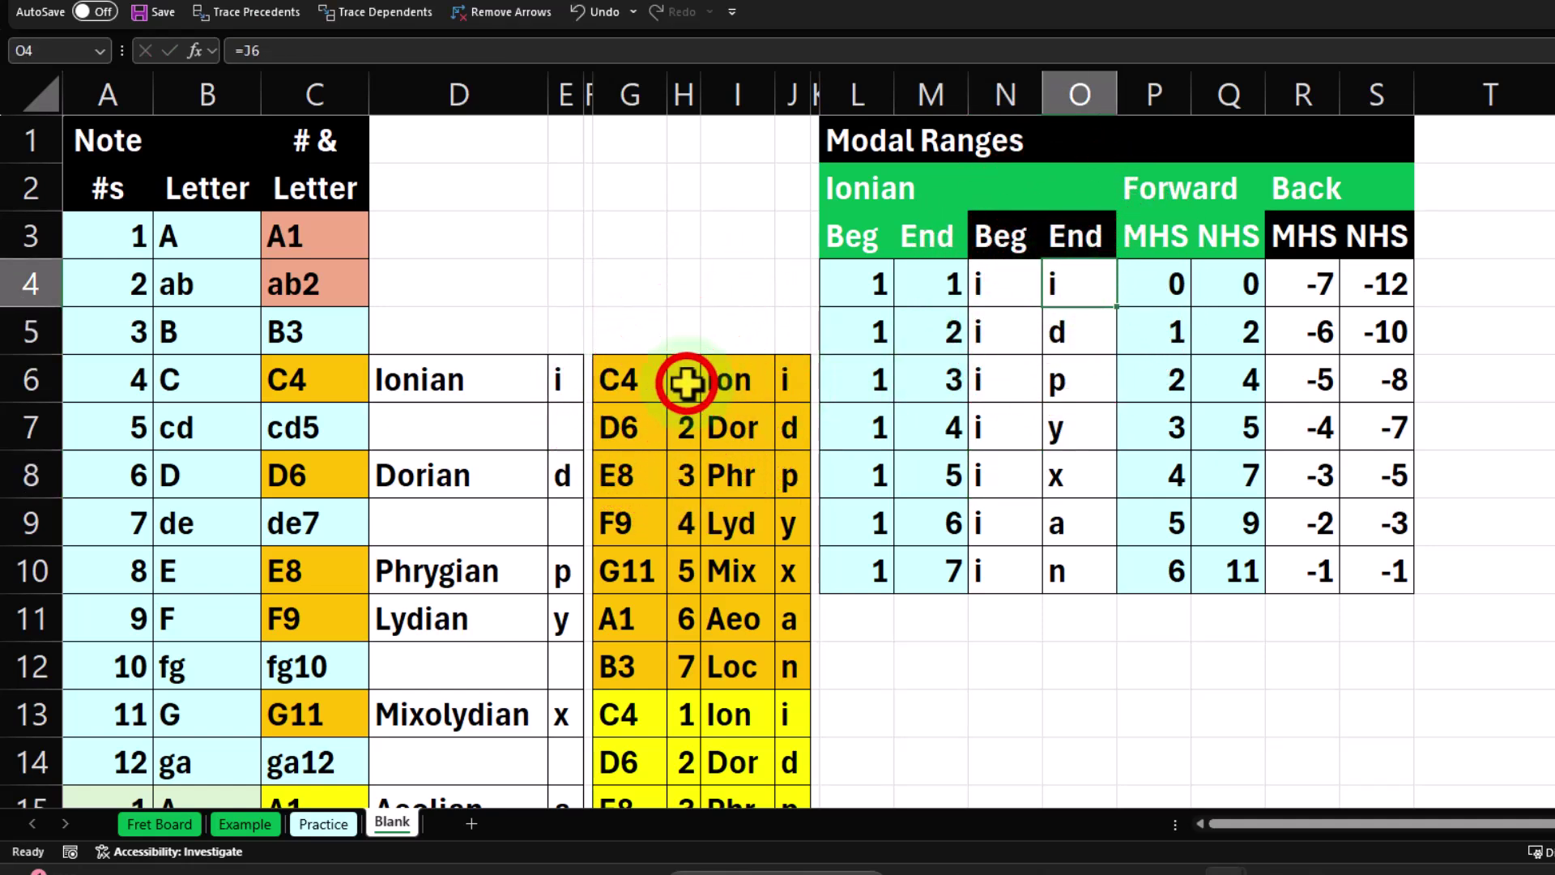
drag(686, 381, 686, 683)
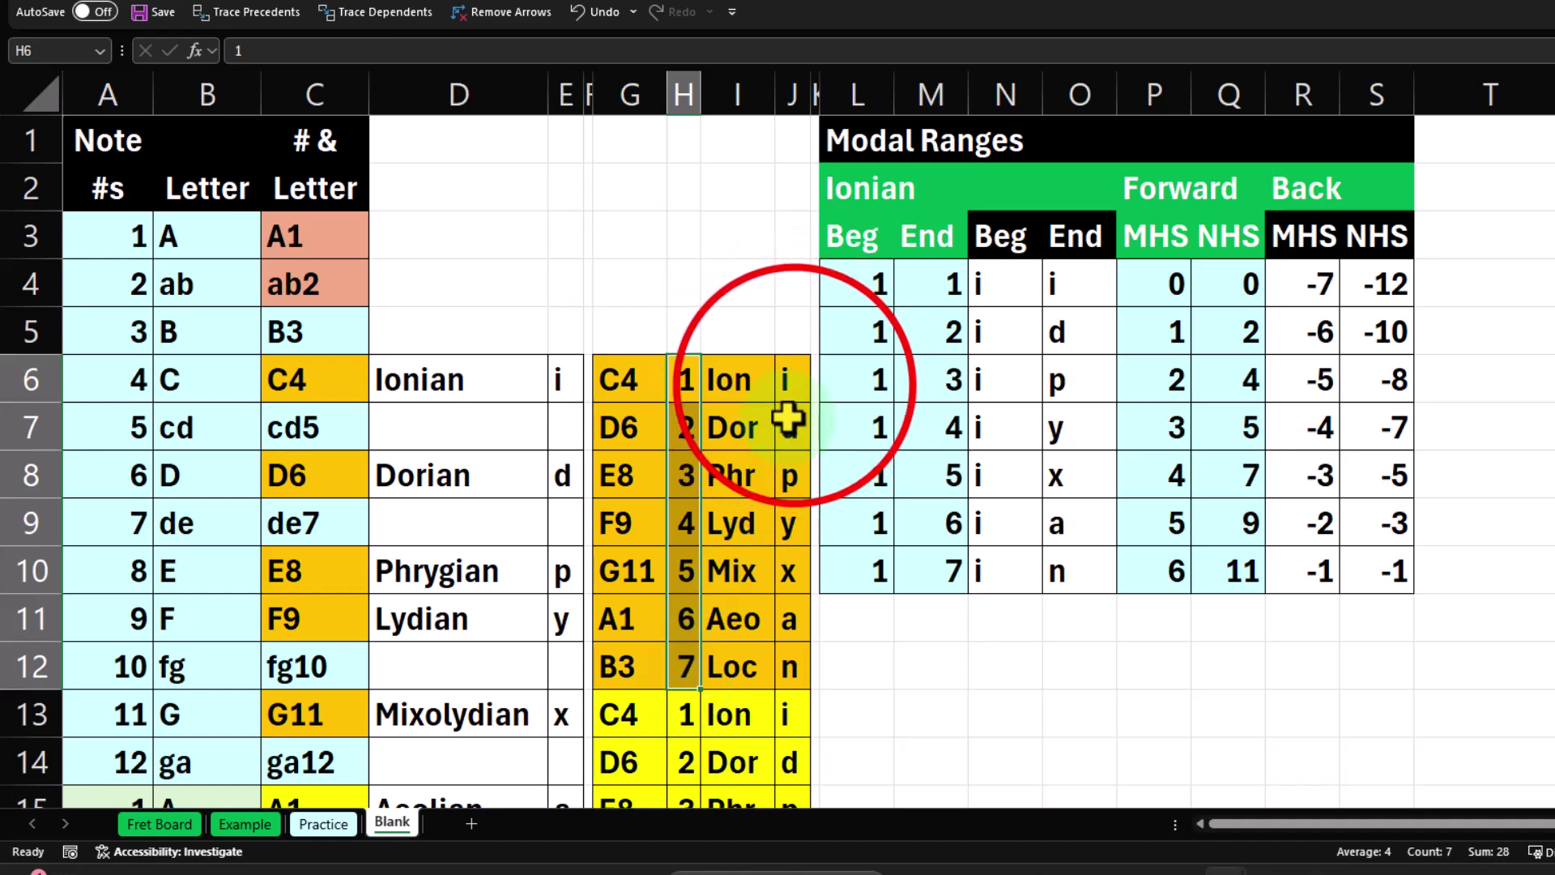
drag(793, 378, 786, 651)
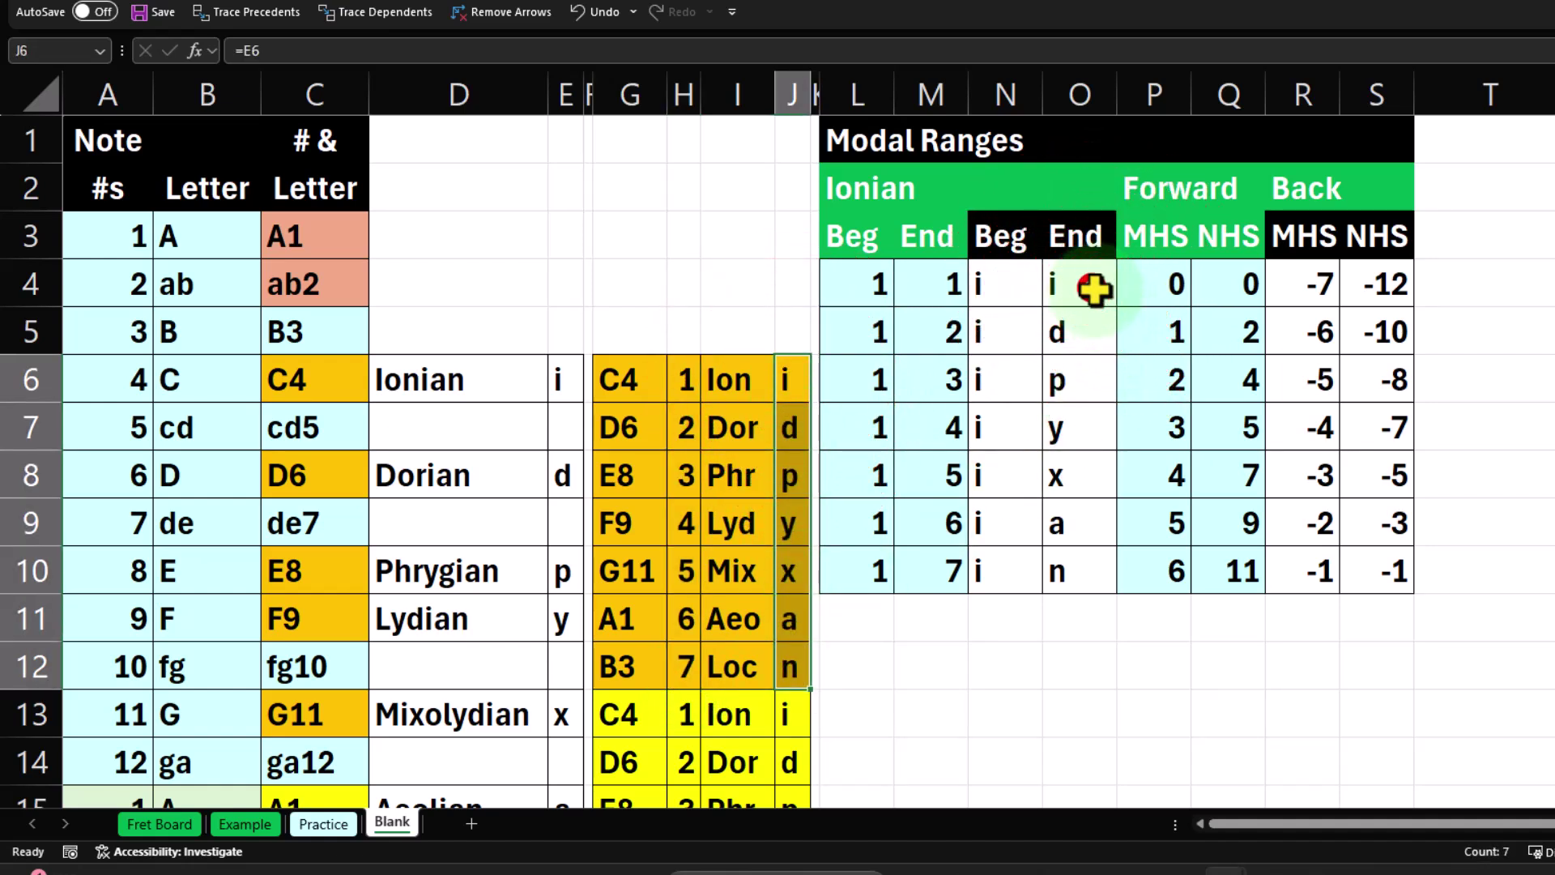
- Replace the formula in O4 with an XLOOKUP of M4 in H6:H12 that returns the letter code from J6:J12
click(1094, 290)
text(=)
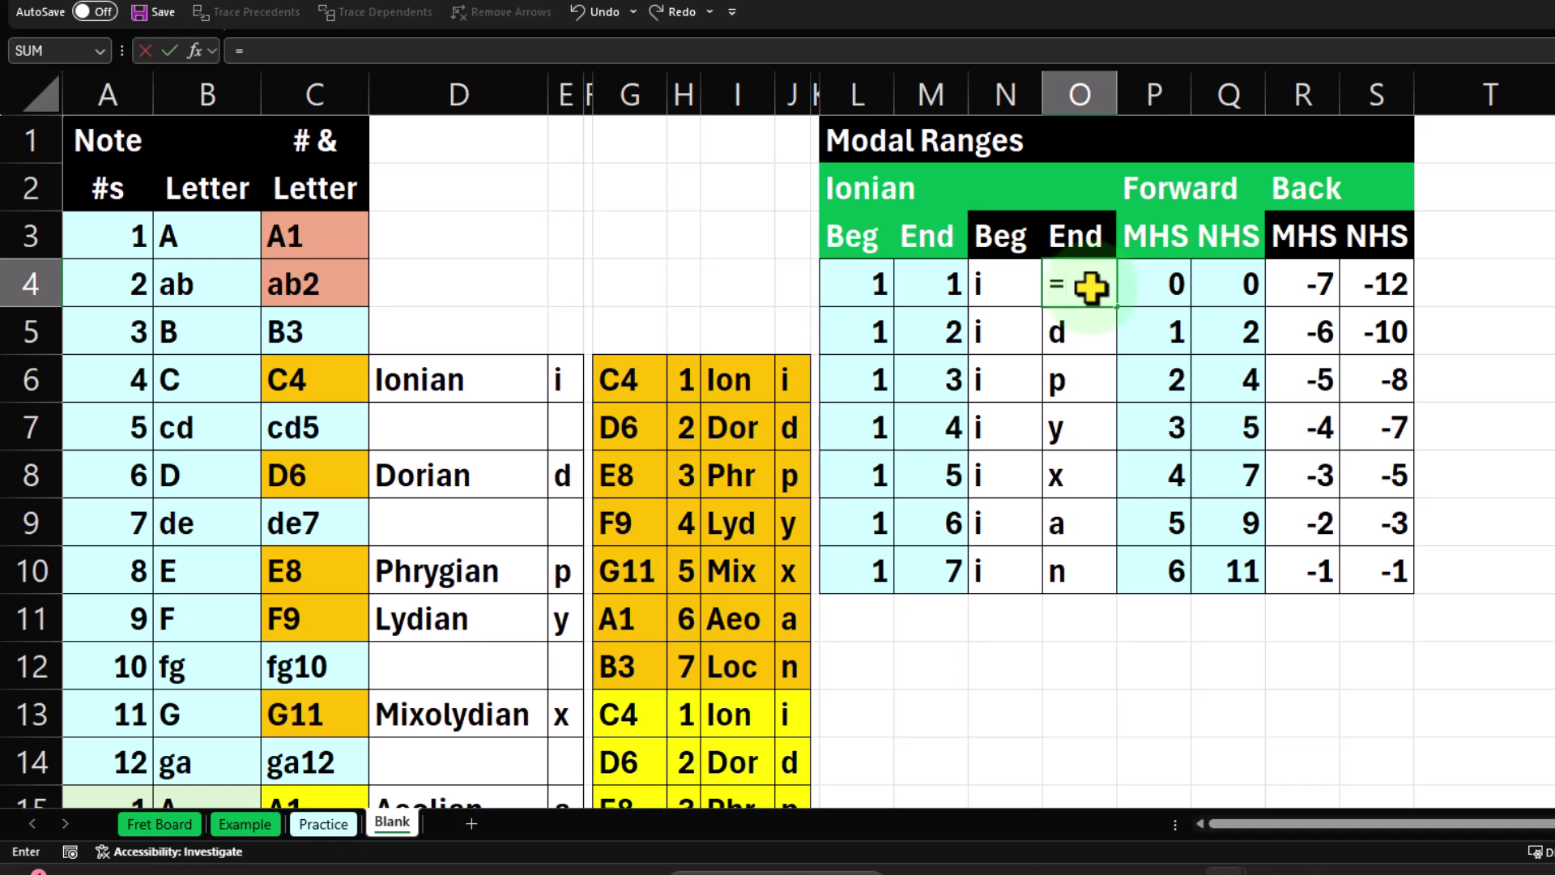
text(xl)
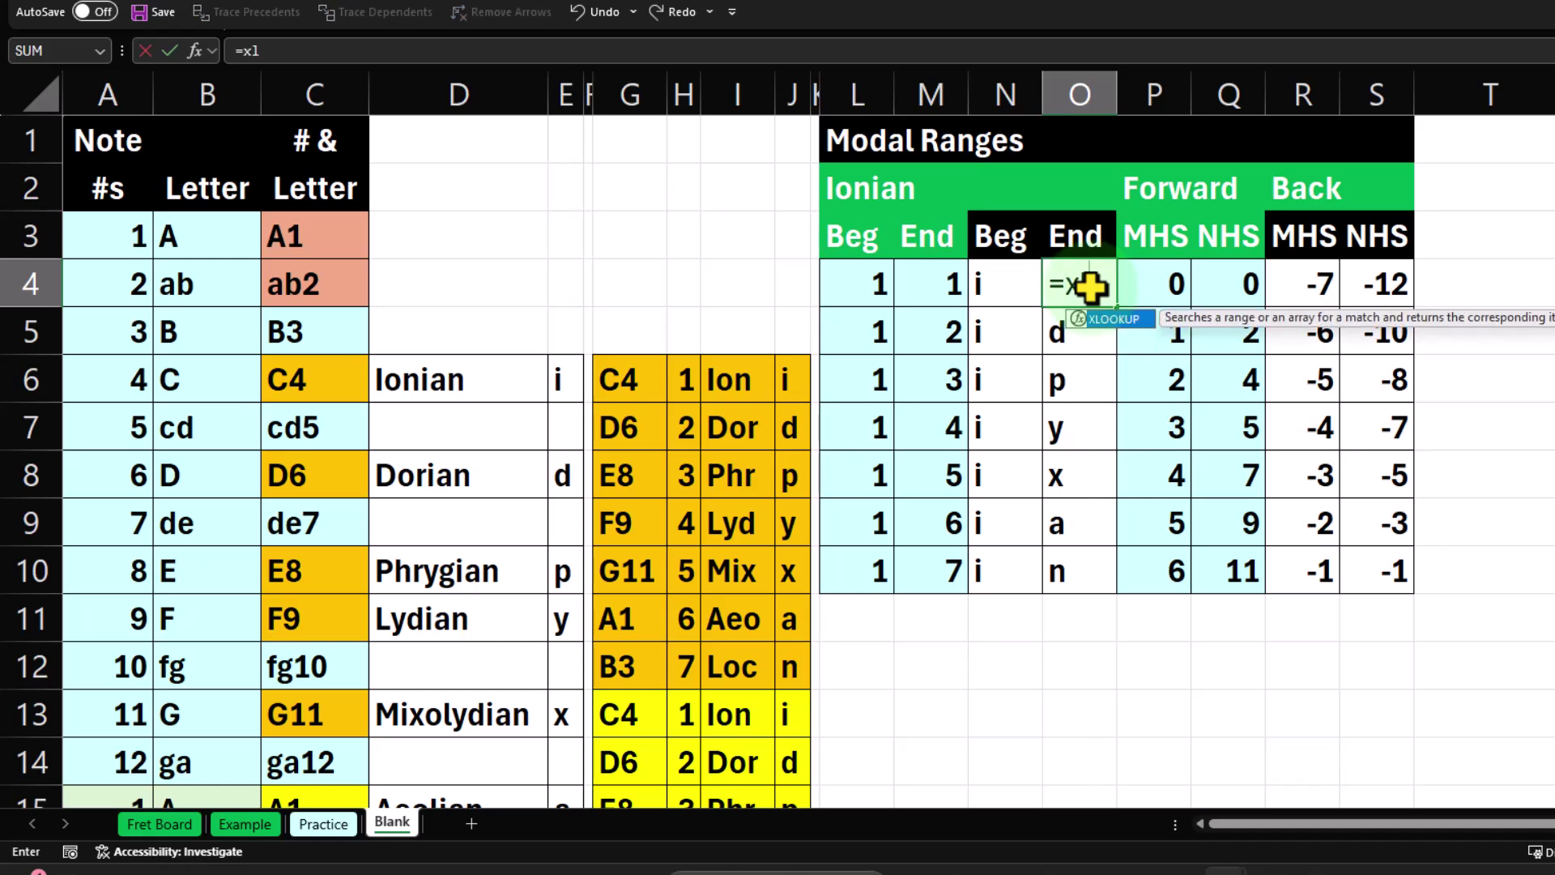
key(Tab)
key(Left)
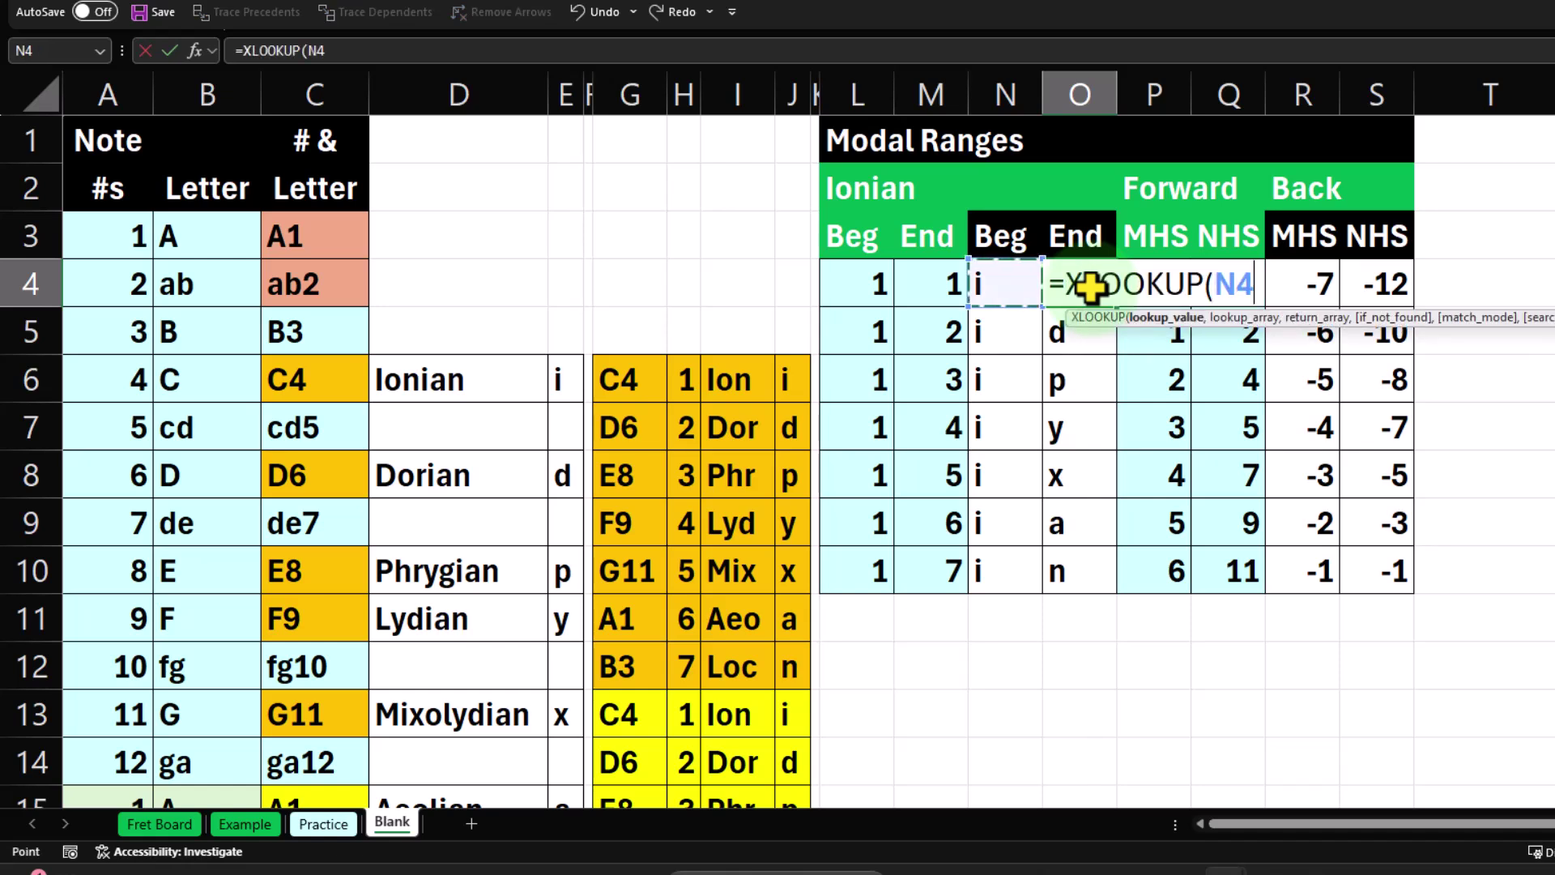
key(Left)
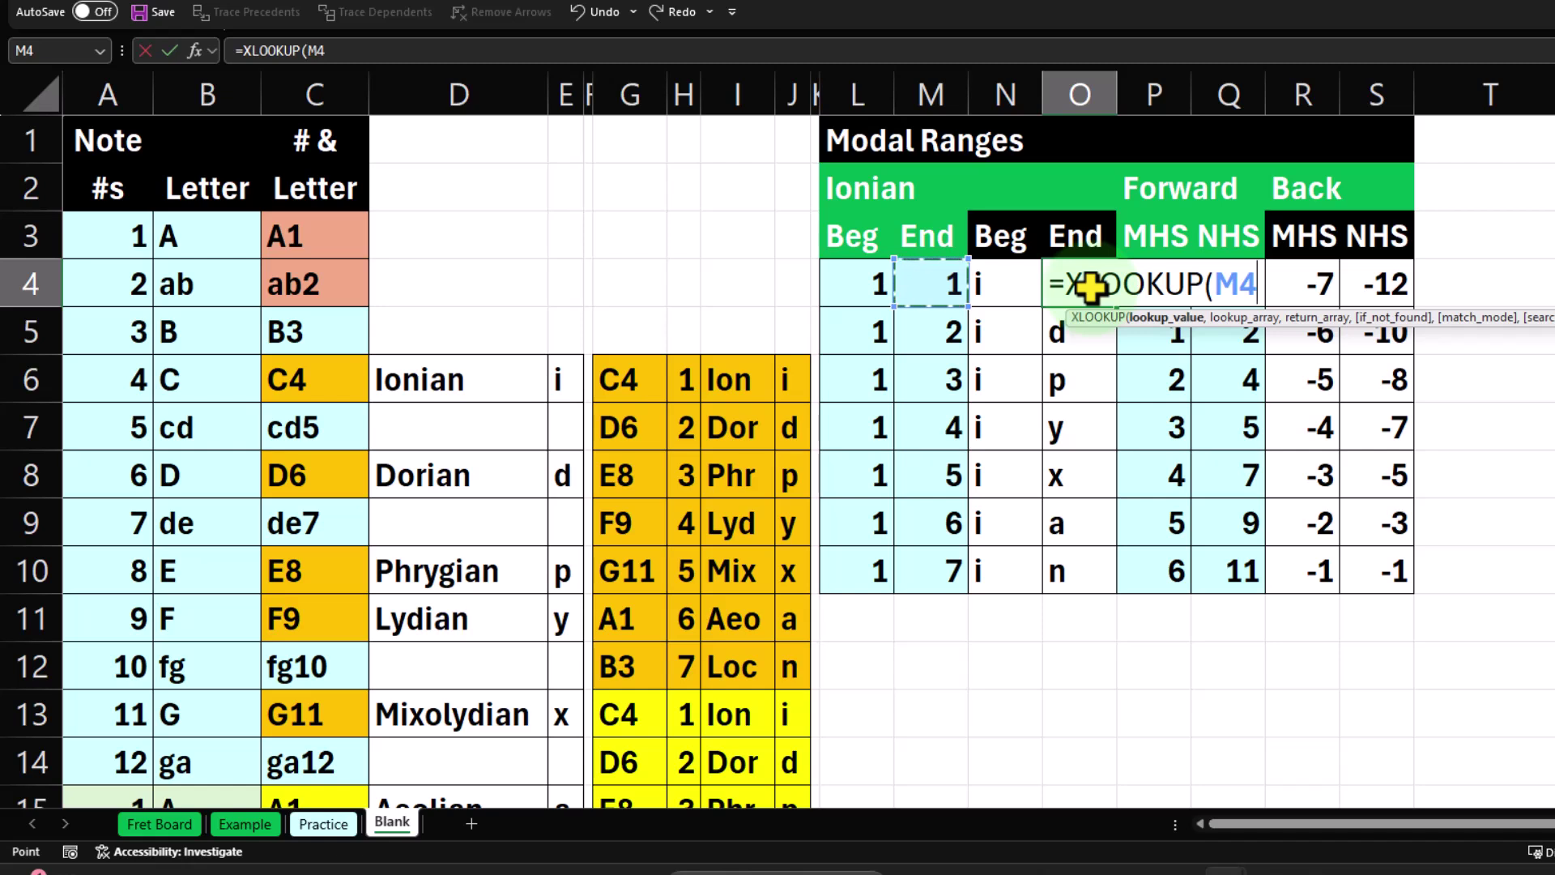
drag(683, 378, 695, 678)
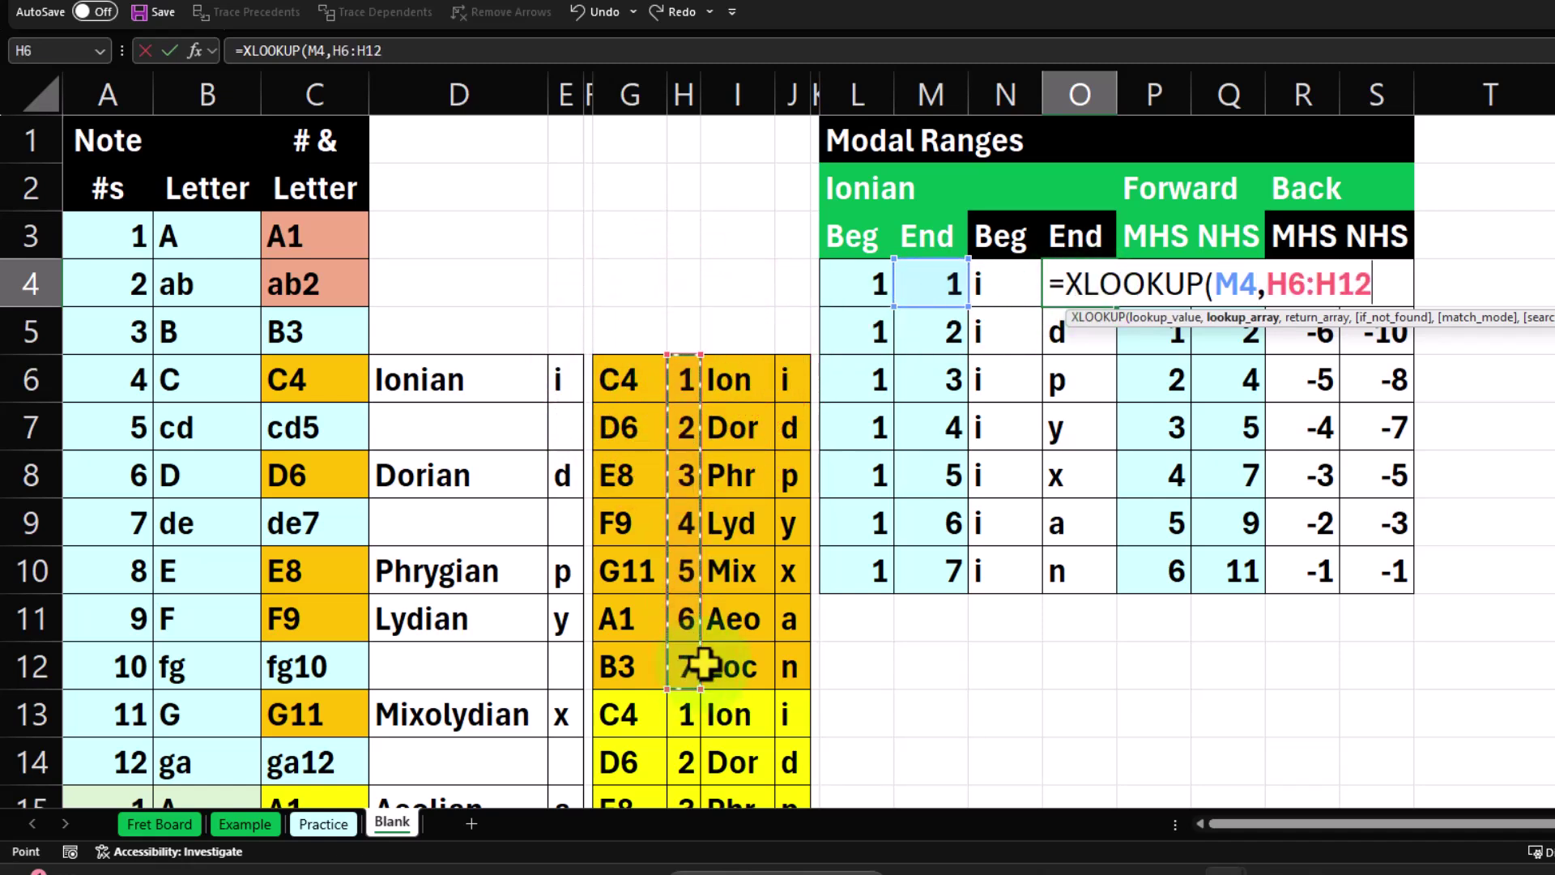
text(,)
drag(795, 381, 792, 642)
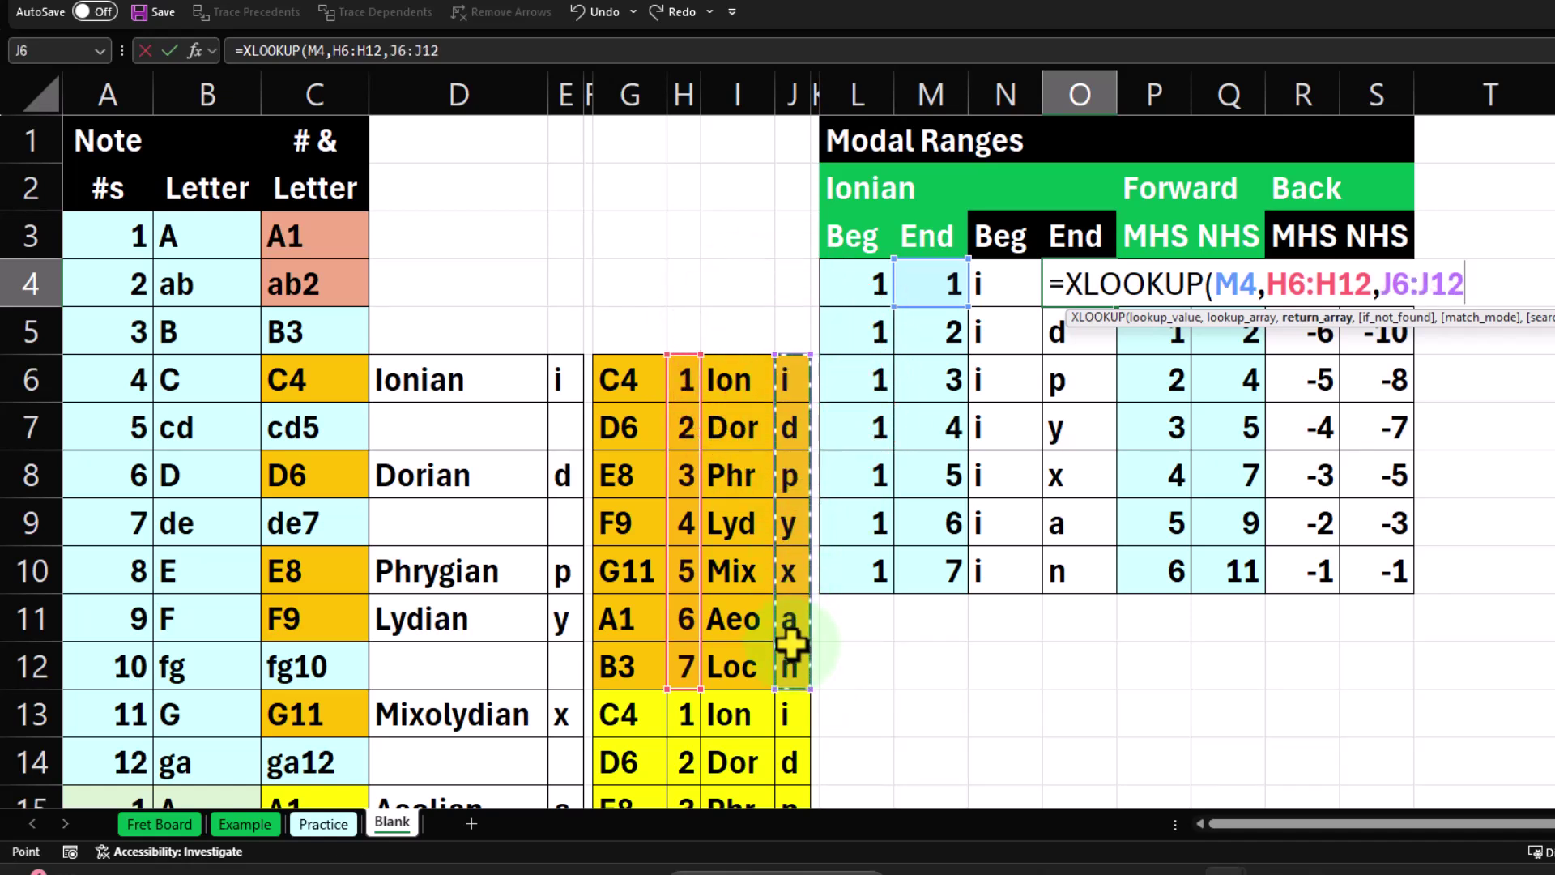
key(Return)
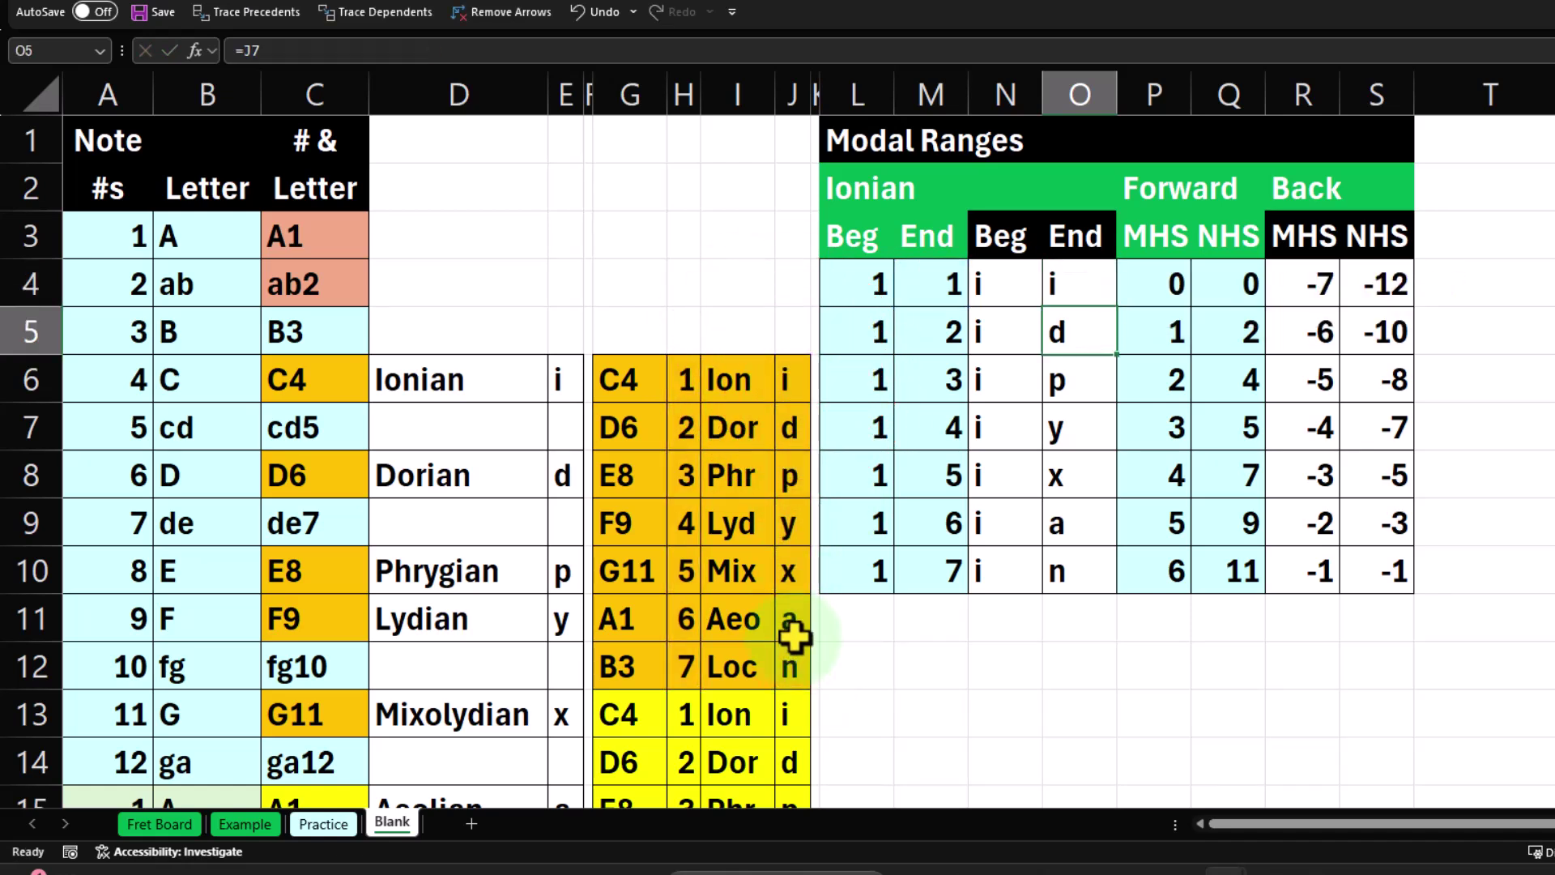
- Make the ranges H6:H12 and J6:J12 absolute in O4's XLOOKUP, leaving M4 relative
double_click(1077, 276)
click(1295, 284)
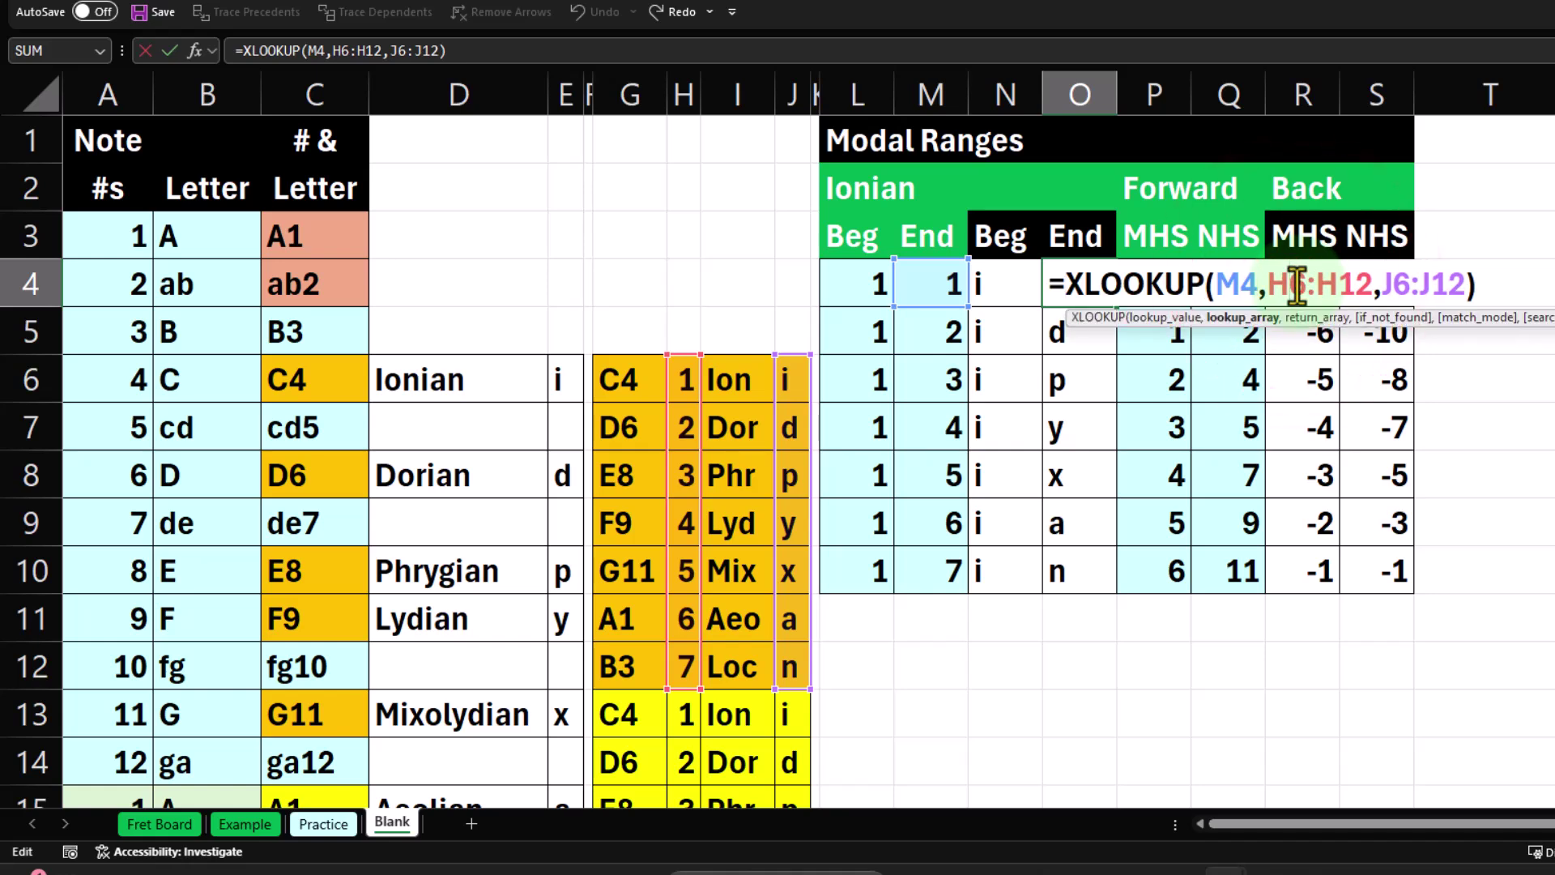
key(F4)
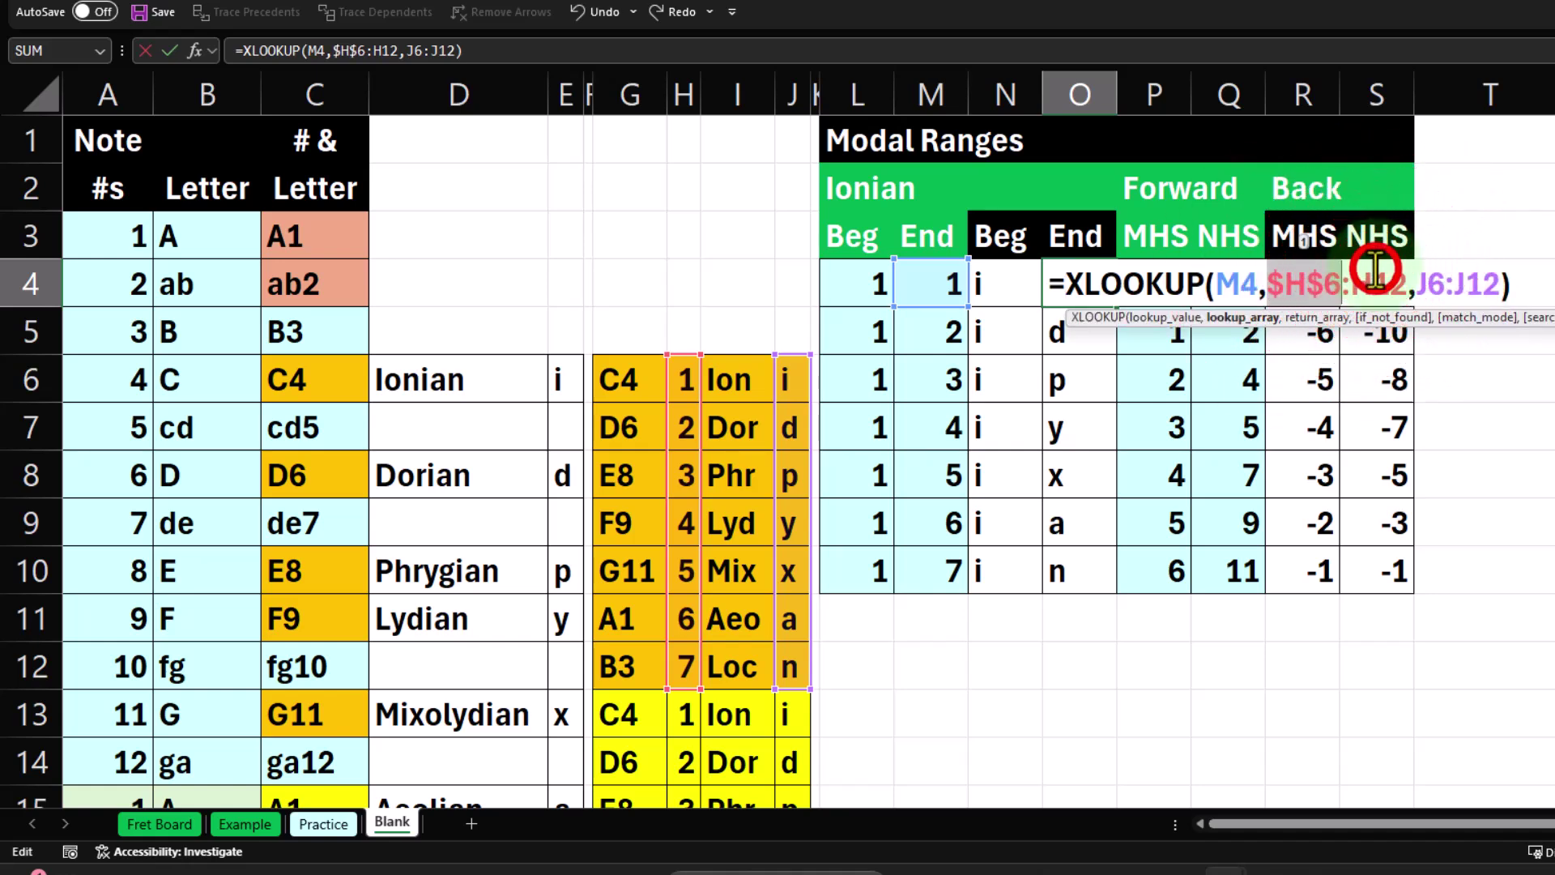
click(1472, 282)
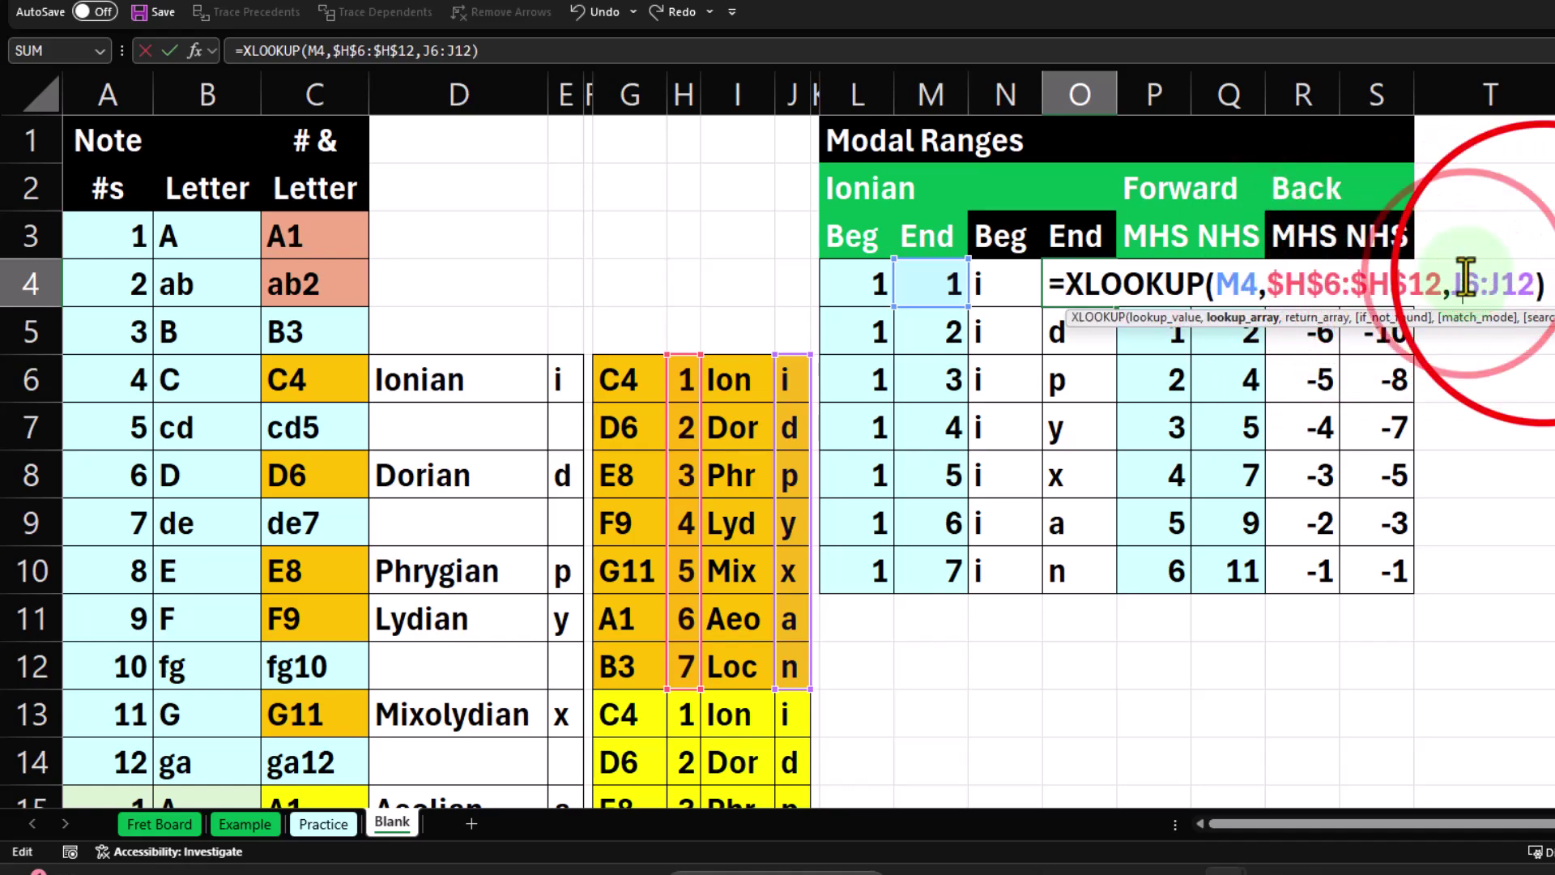
key(F4)
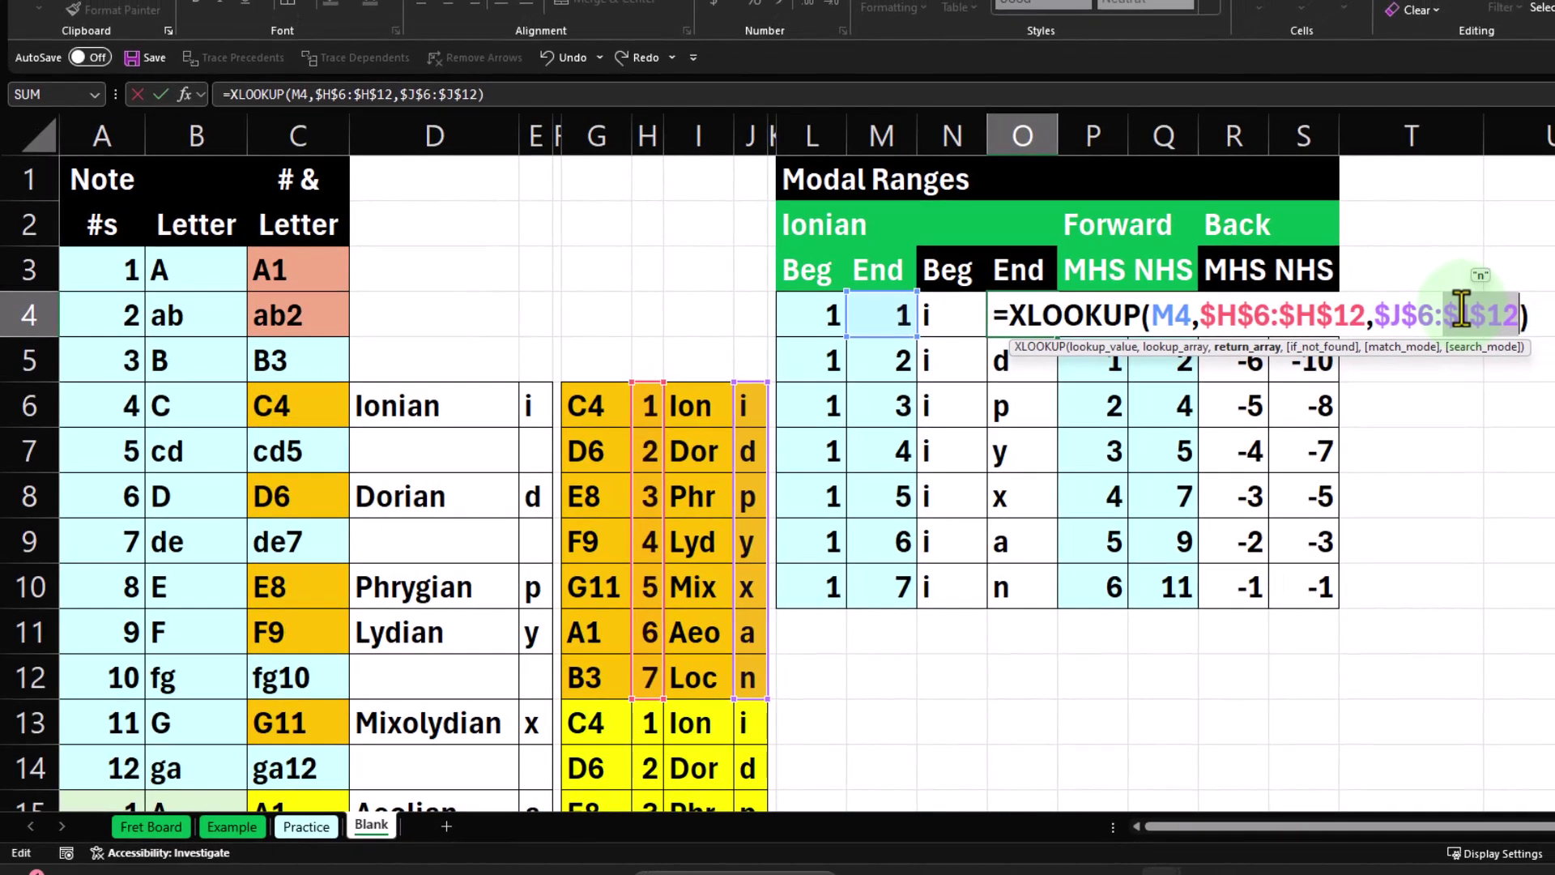
key(Return)
- Fill the O4 XLOOKUP formula down through O10 and check the copied formula in O5
click(1041, 312)
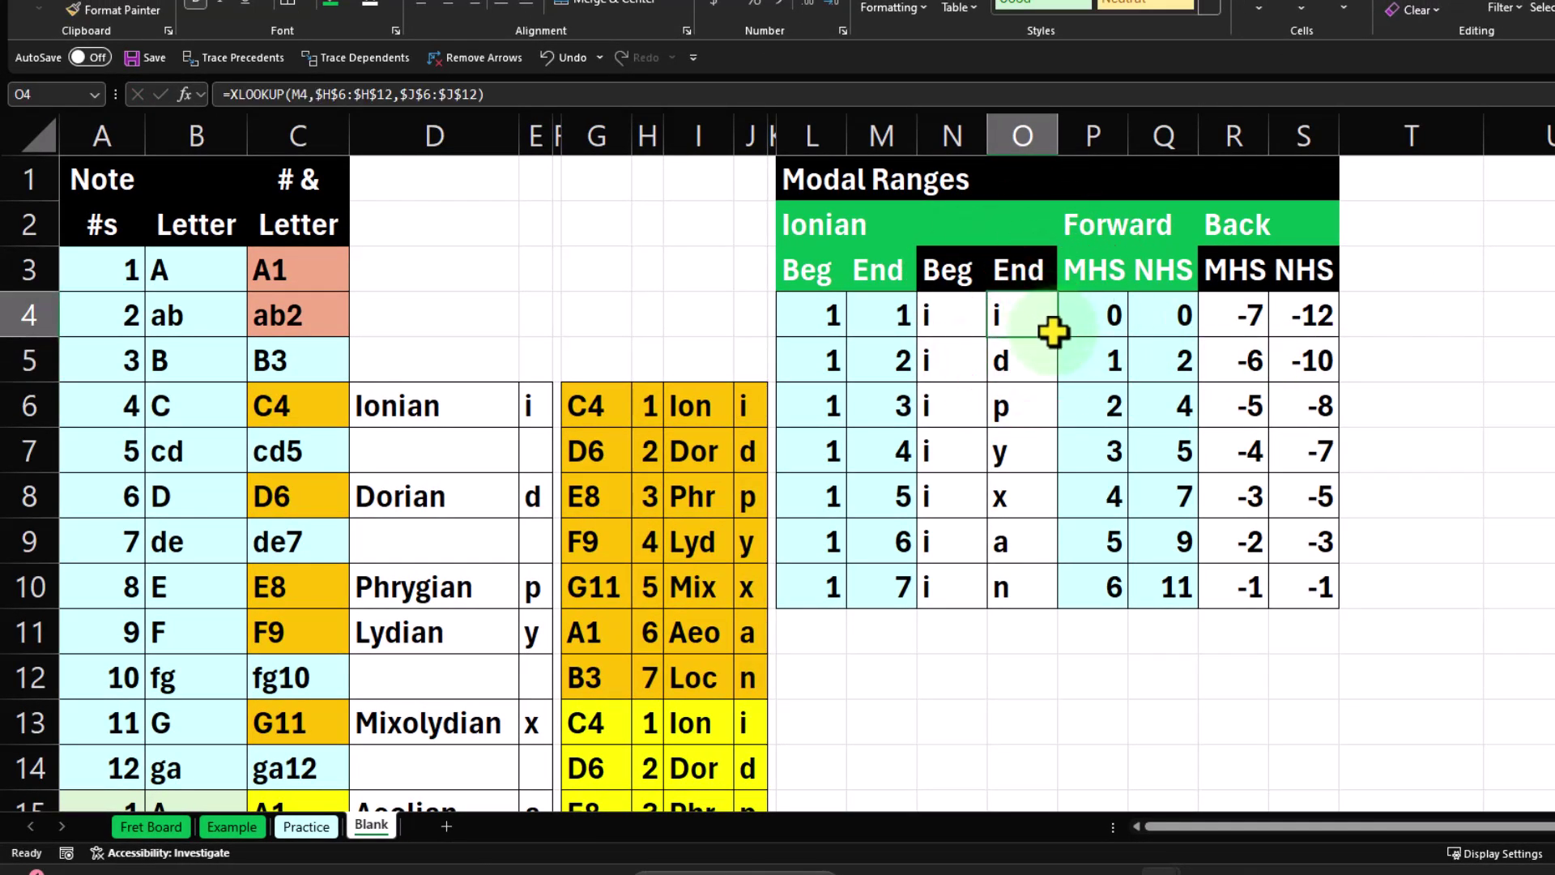
drag(1061, 340, 1049, 589)
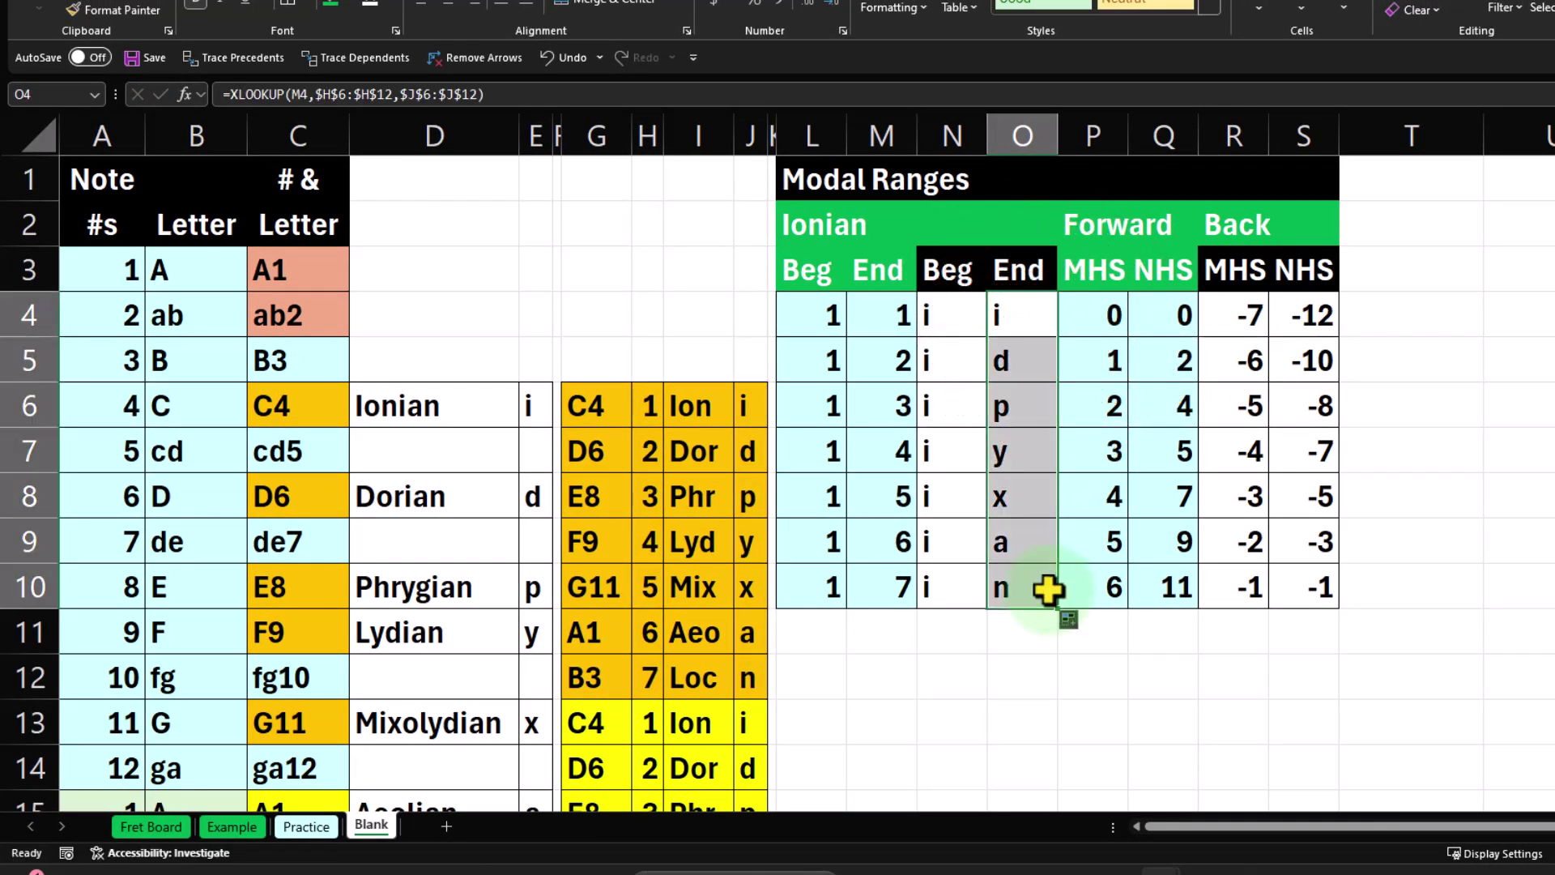
click(1011, 322)
double_click(1013, 360)
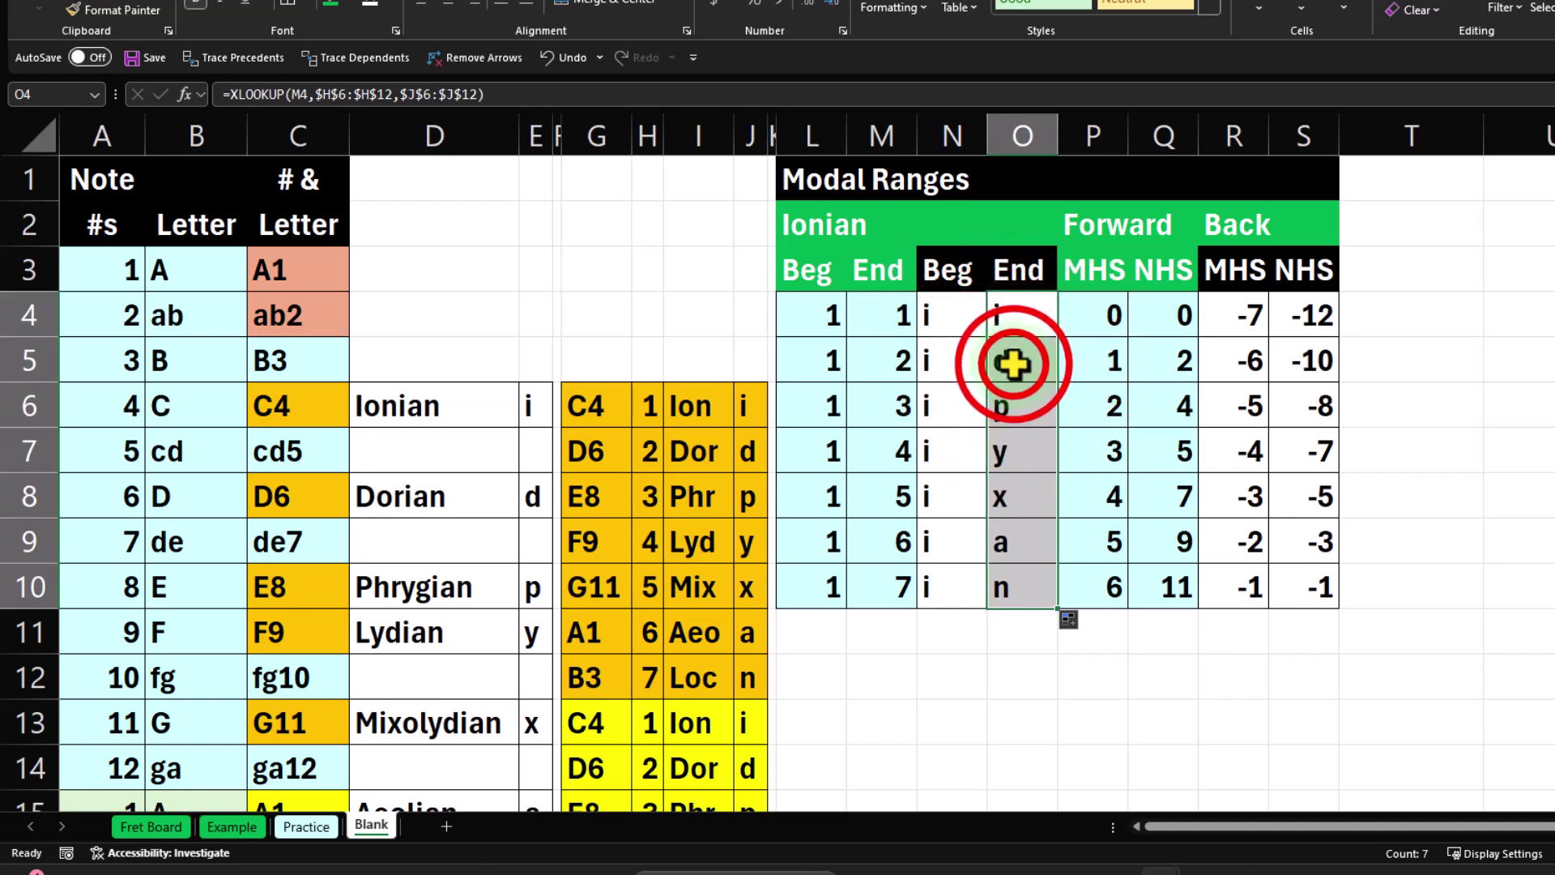
key(Return)
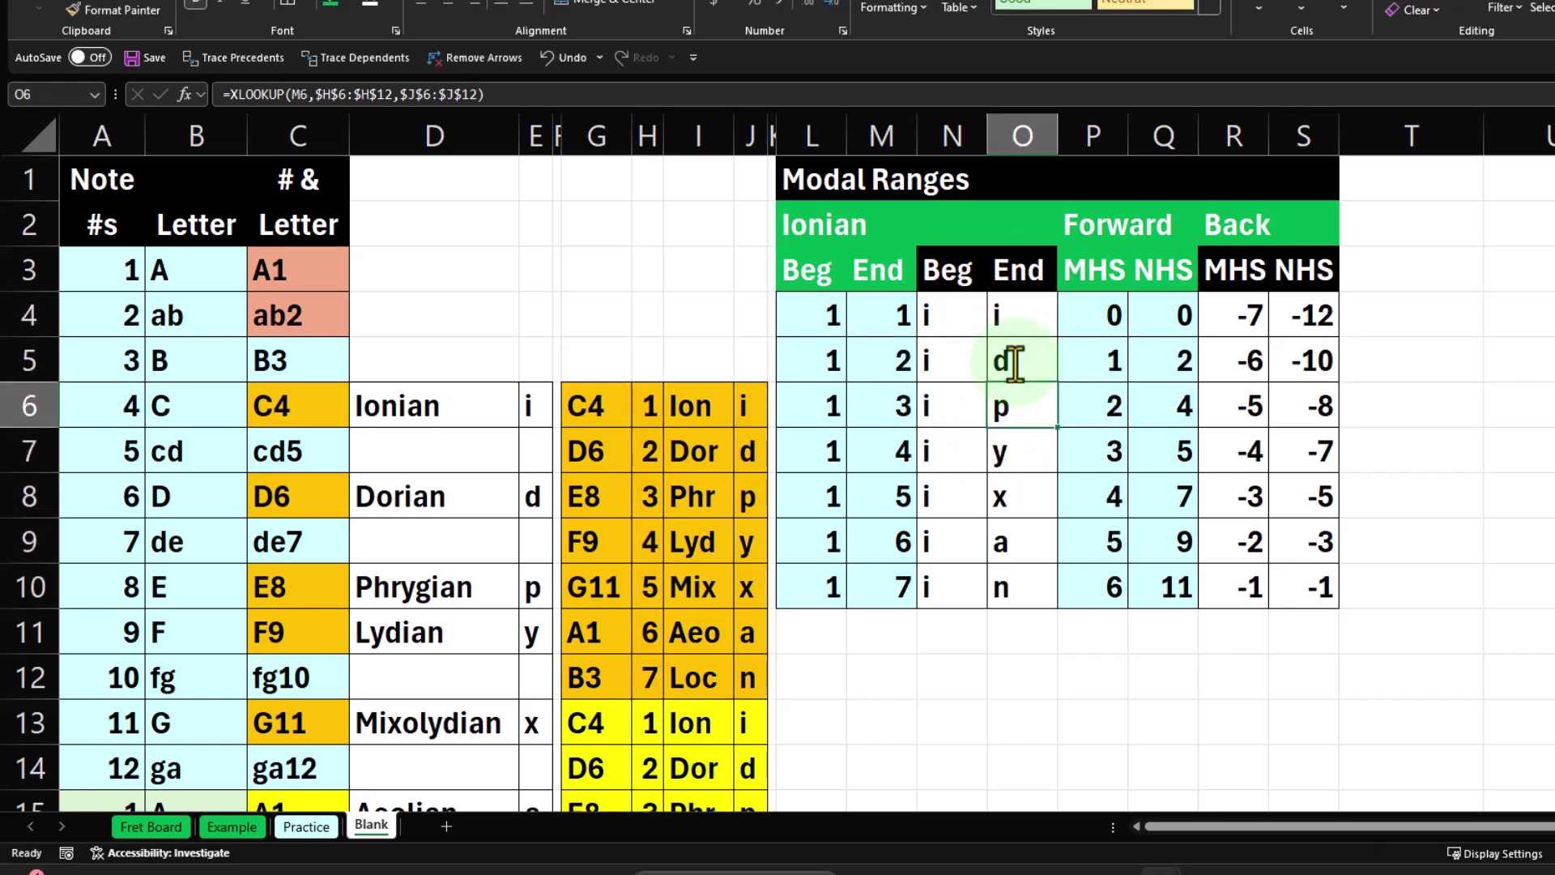
- Fill the first Forward MHS cell, P4, with yellow and open its formula for review
key(Up)
key(Up)
key(Right)
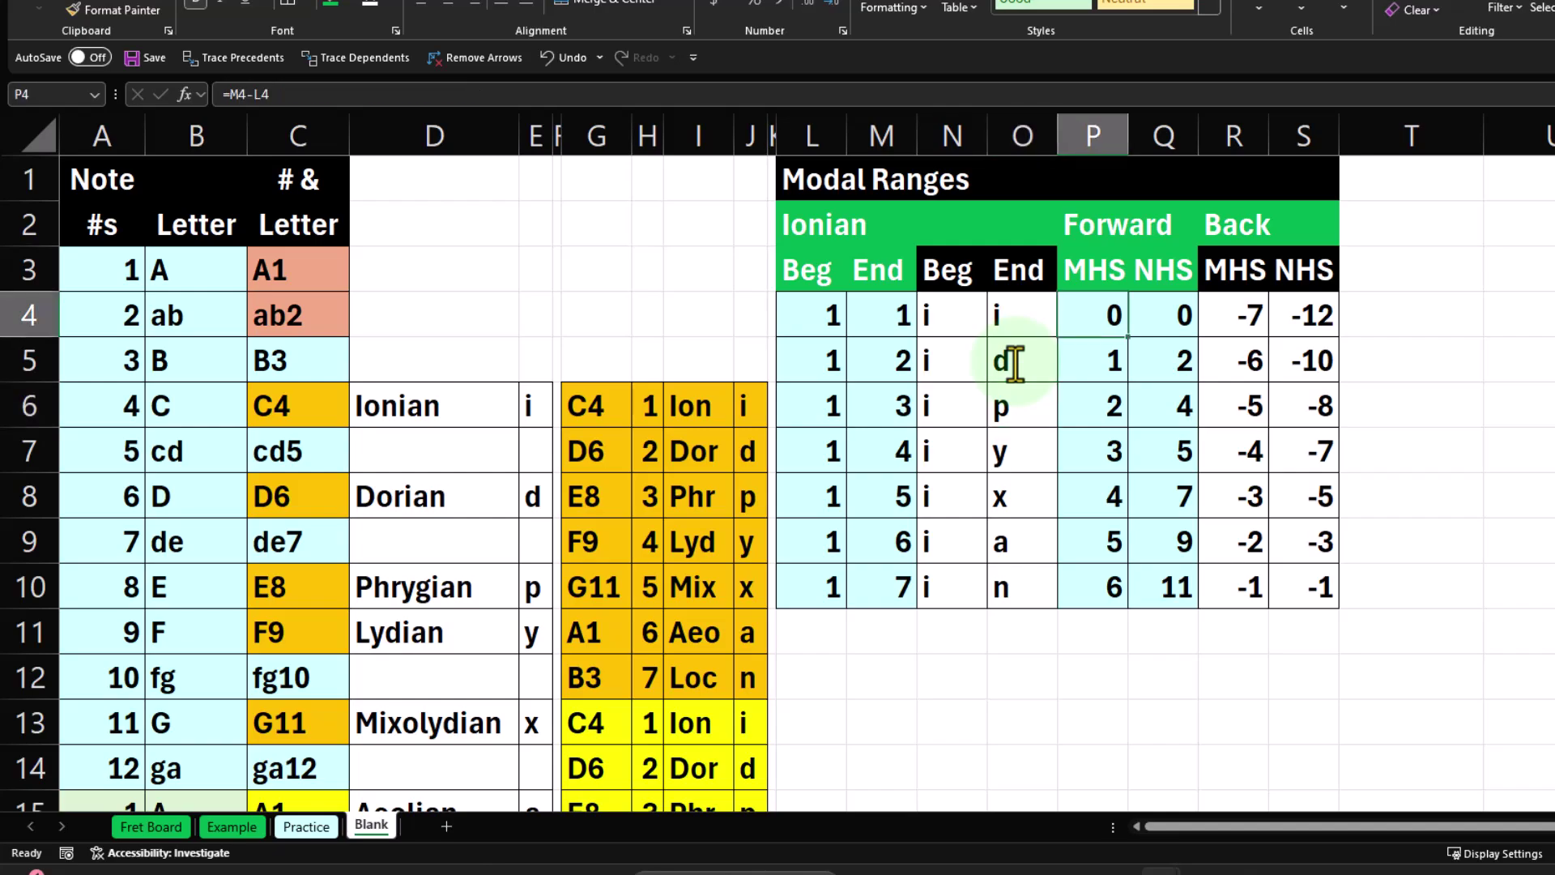
click(1112, 319)
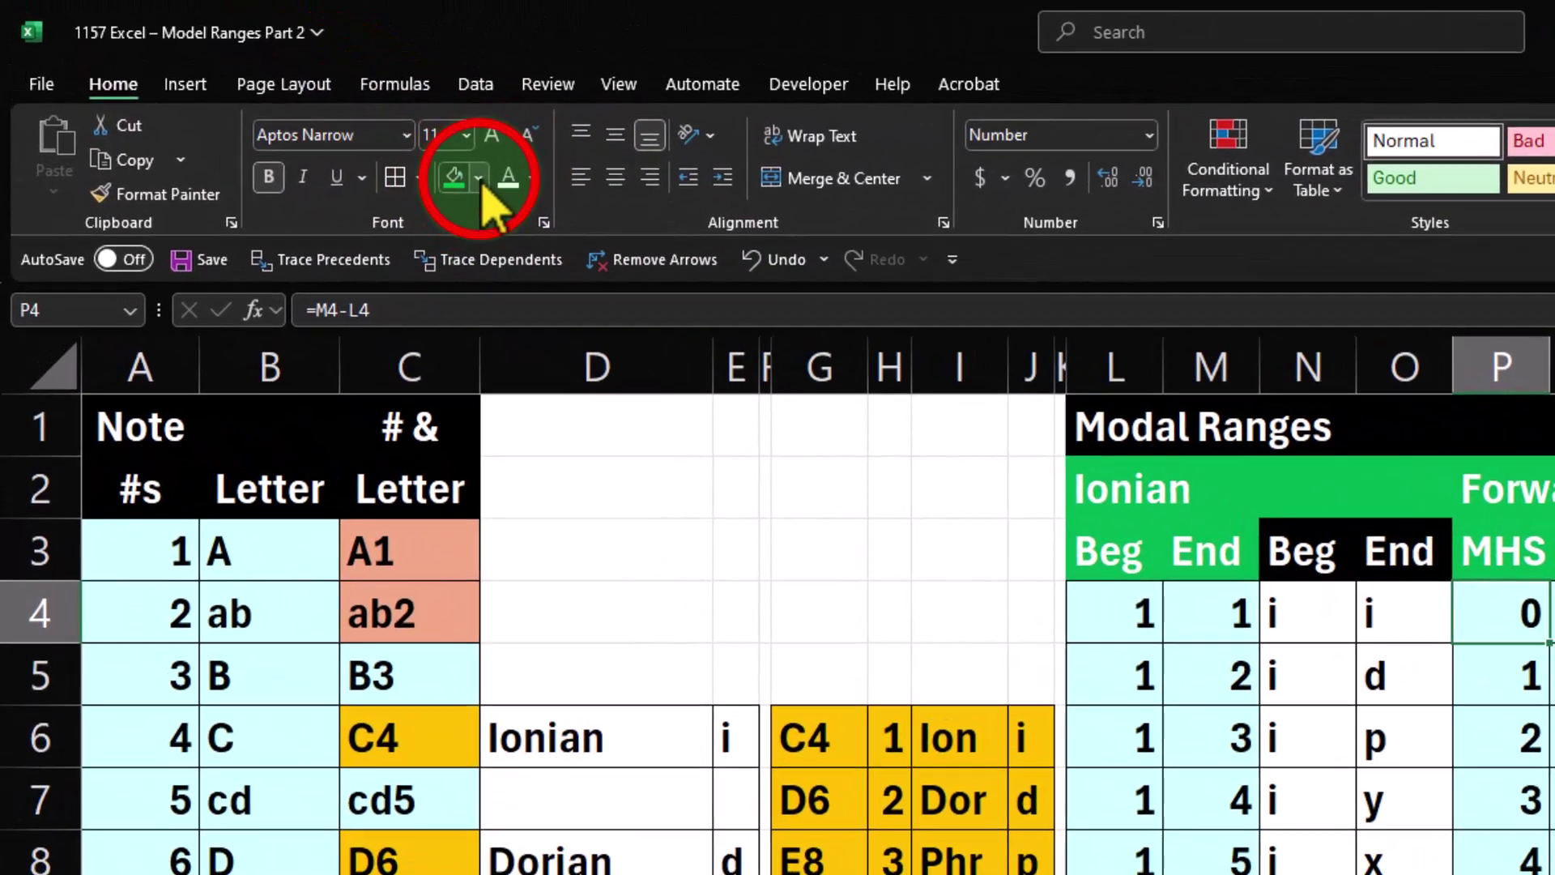
click(343, 8)
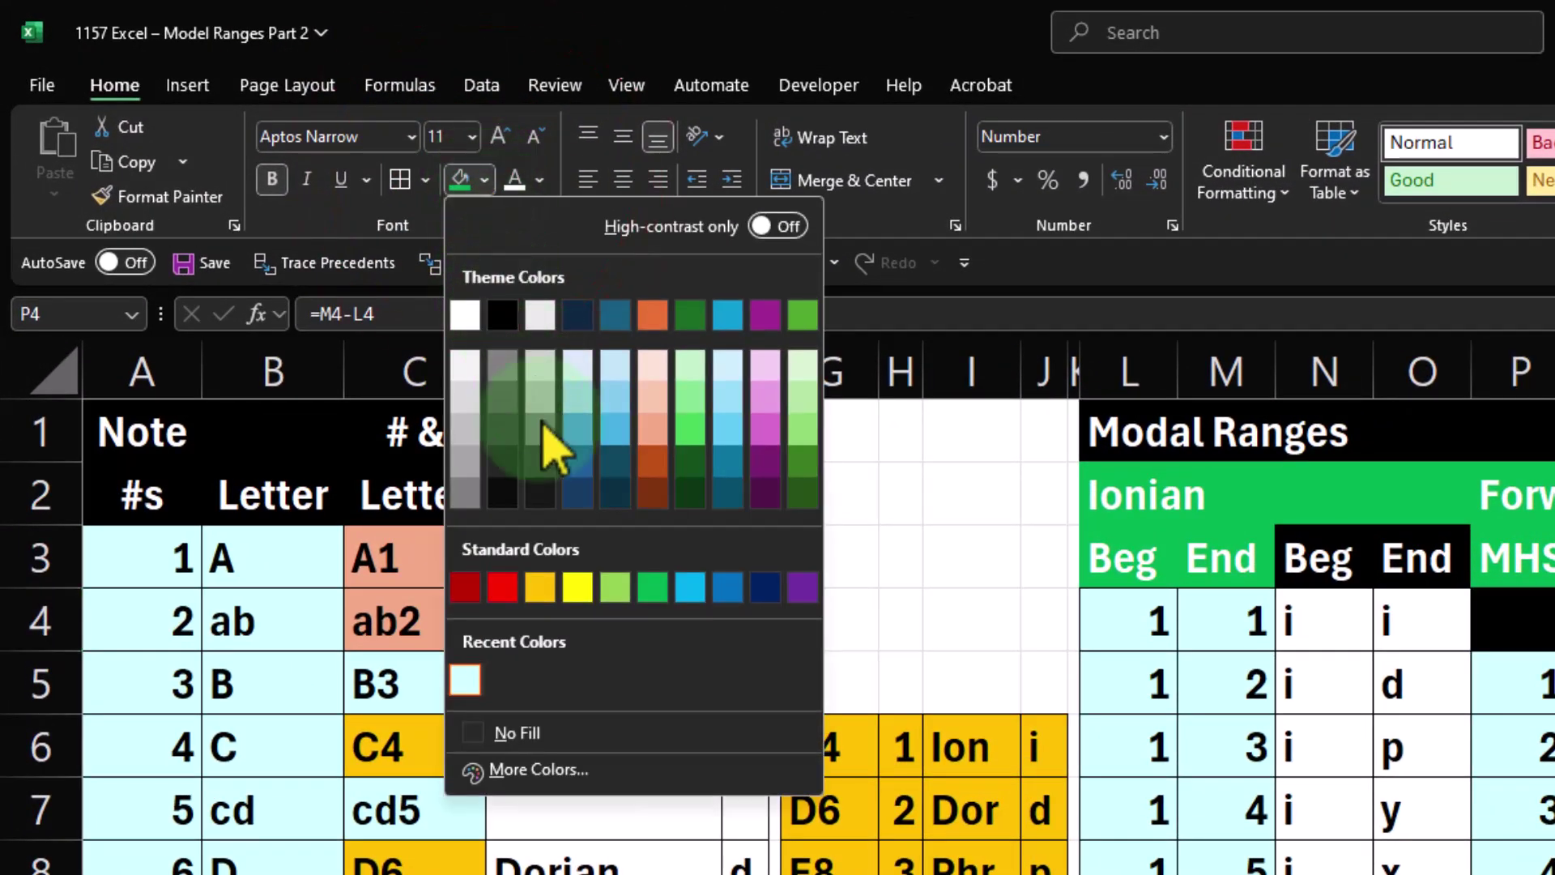
click(578, 584)
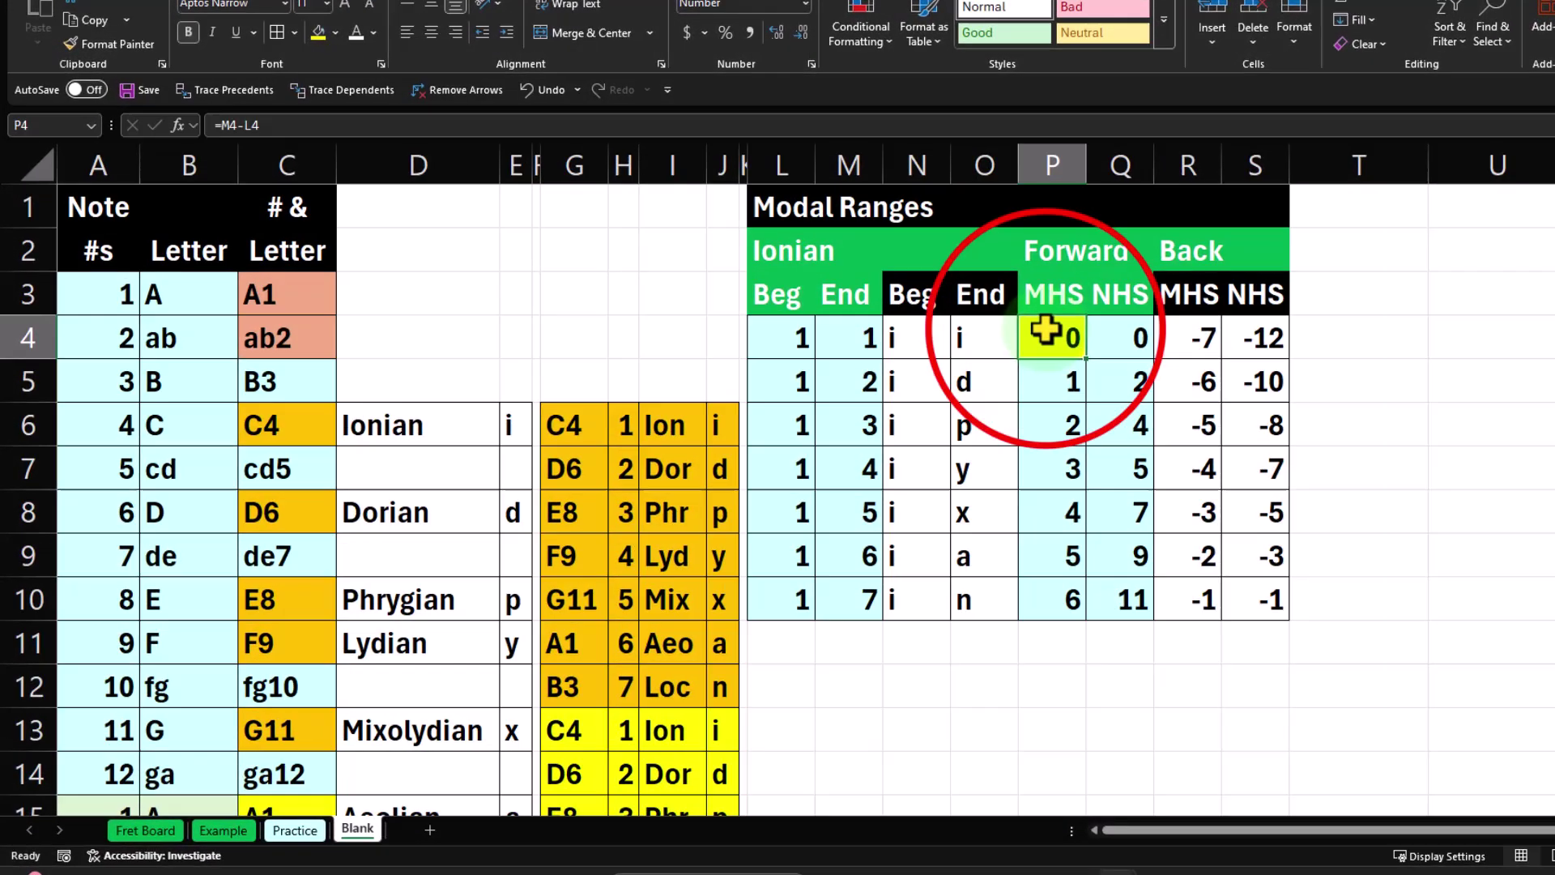
double_click(1044, 331)
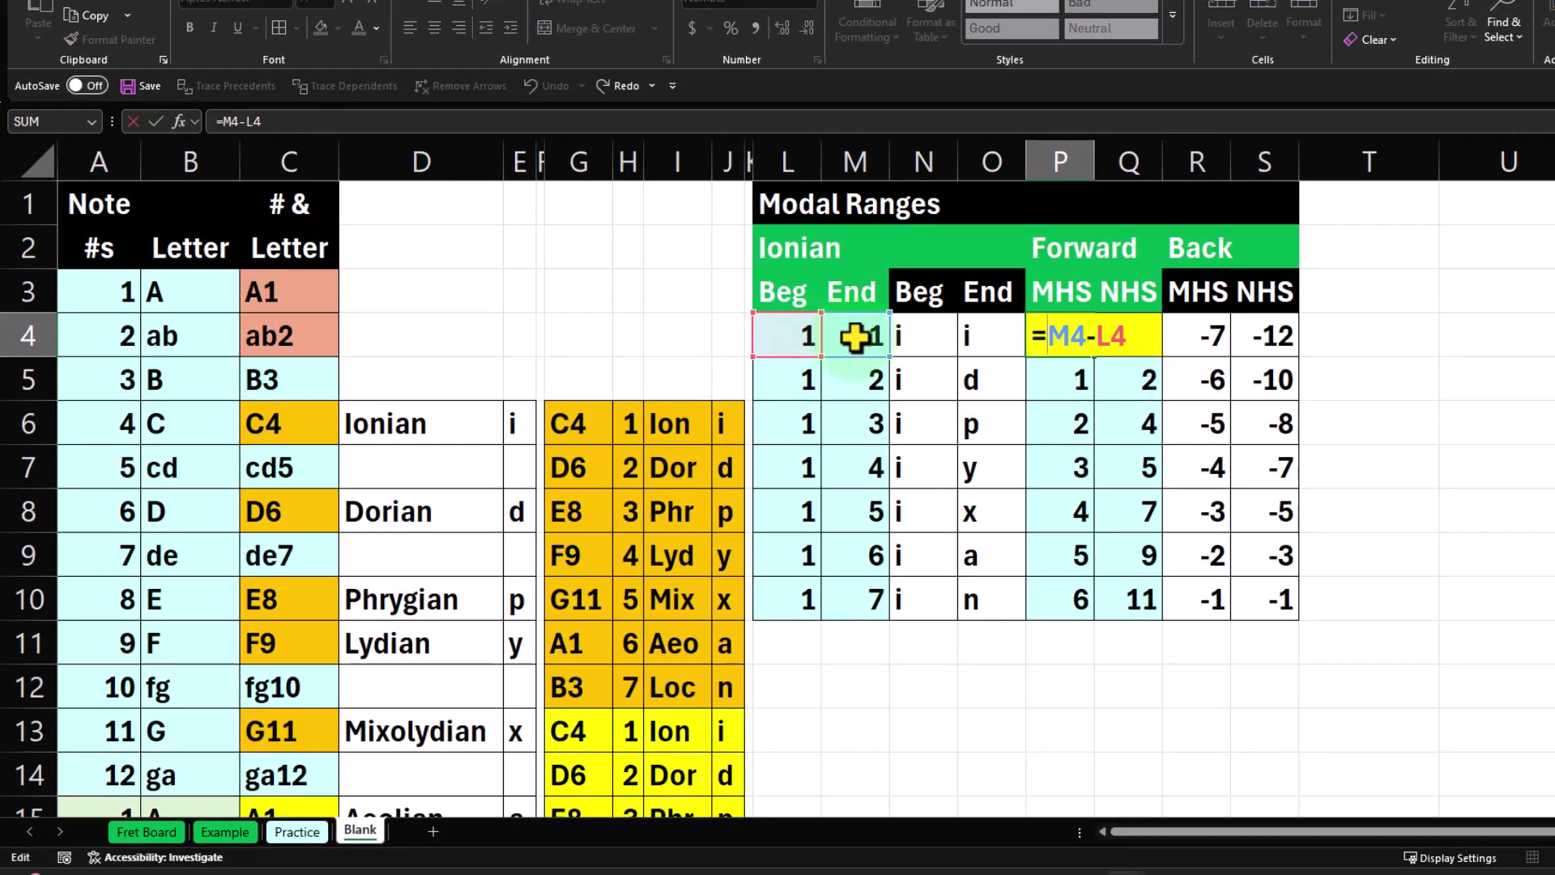
- Examine the Forward MHS formulas in P4 and P5 and the beginning mode number in L4 without changing them
key(Return)
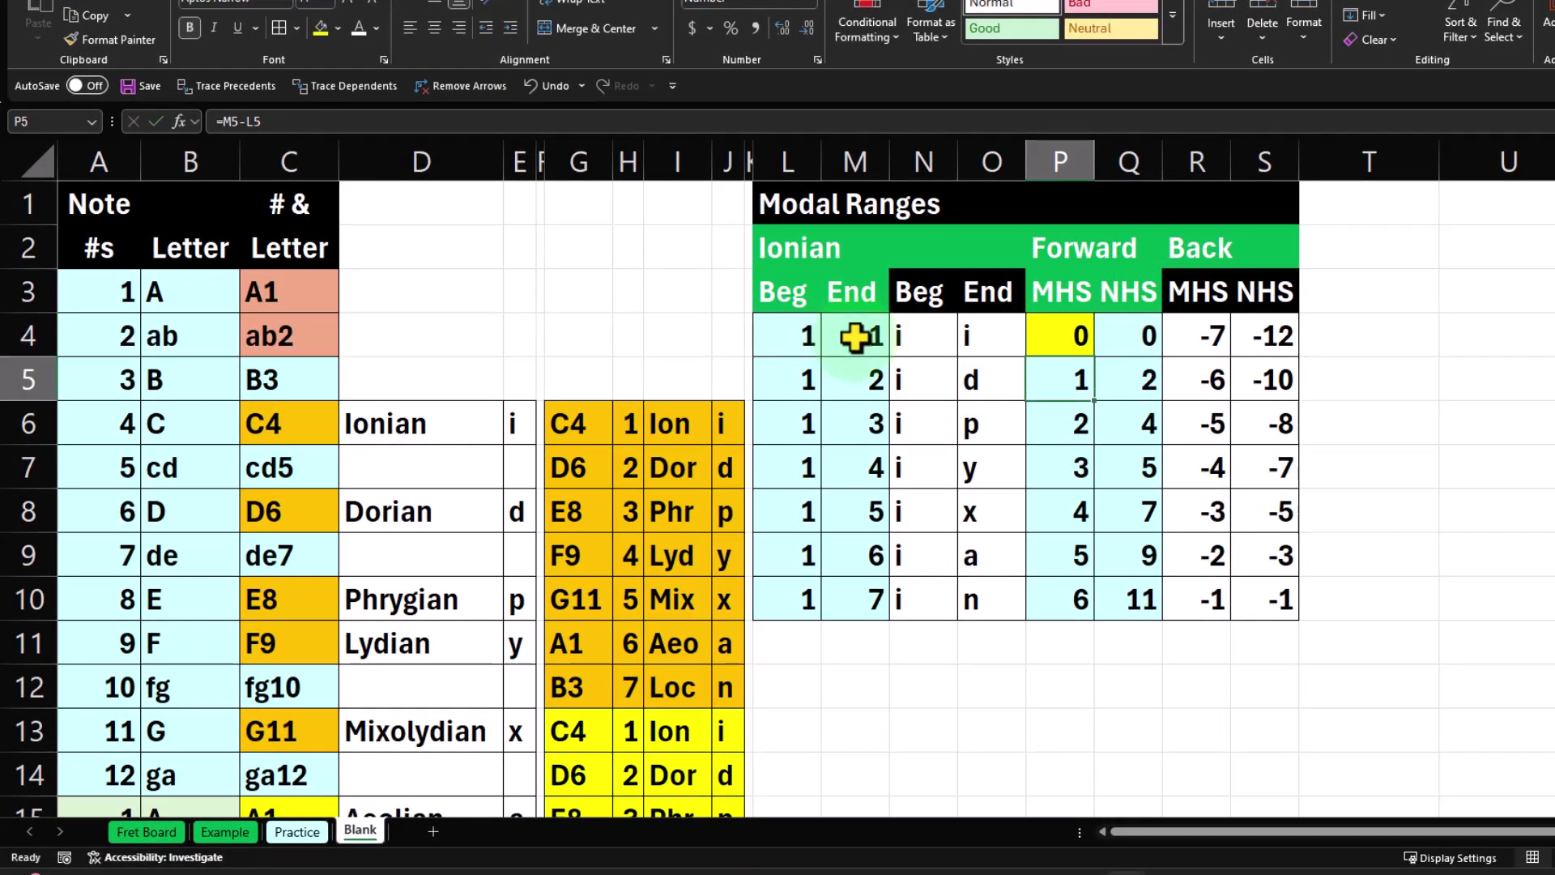
double_click(1051, 384)
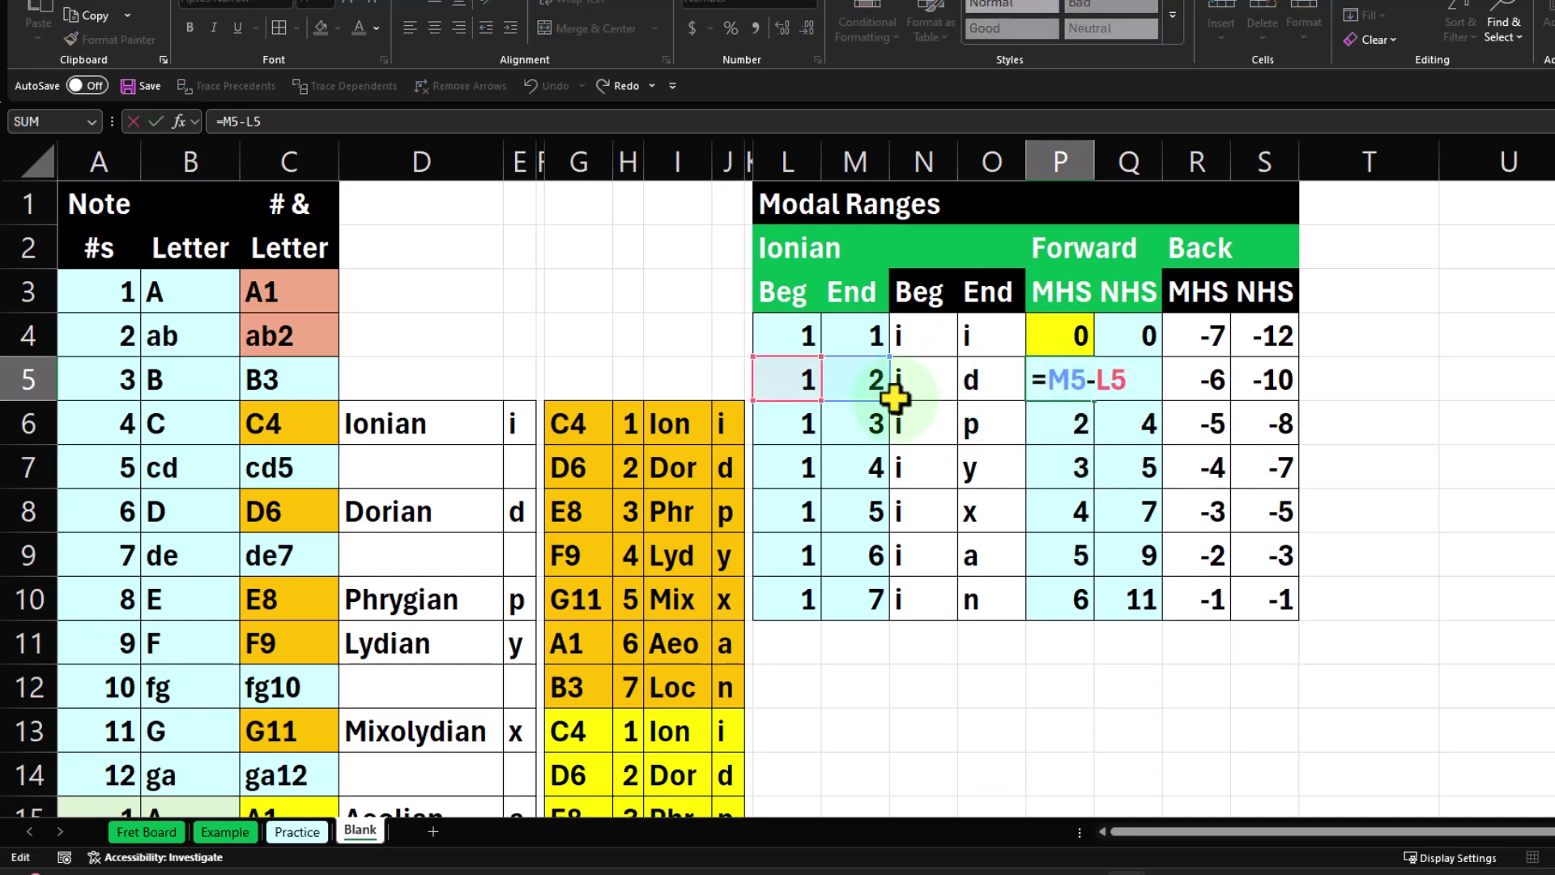
key(Return)
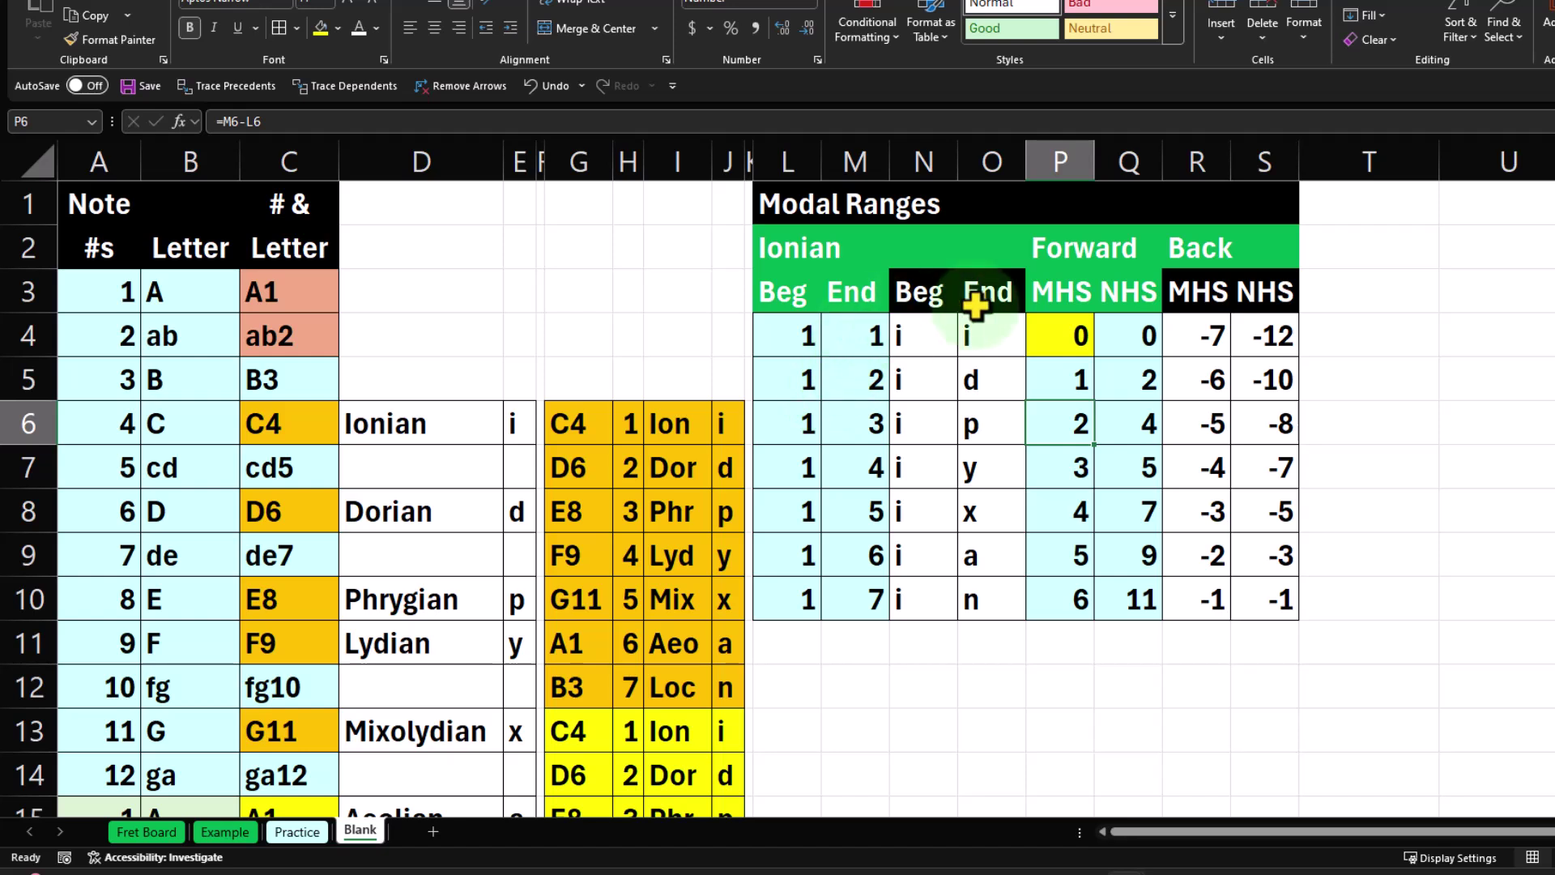
click(790, 340)
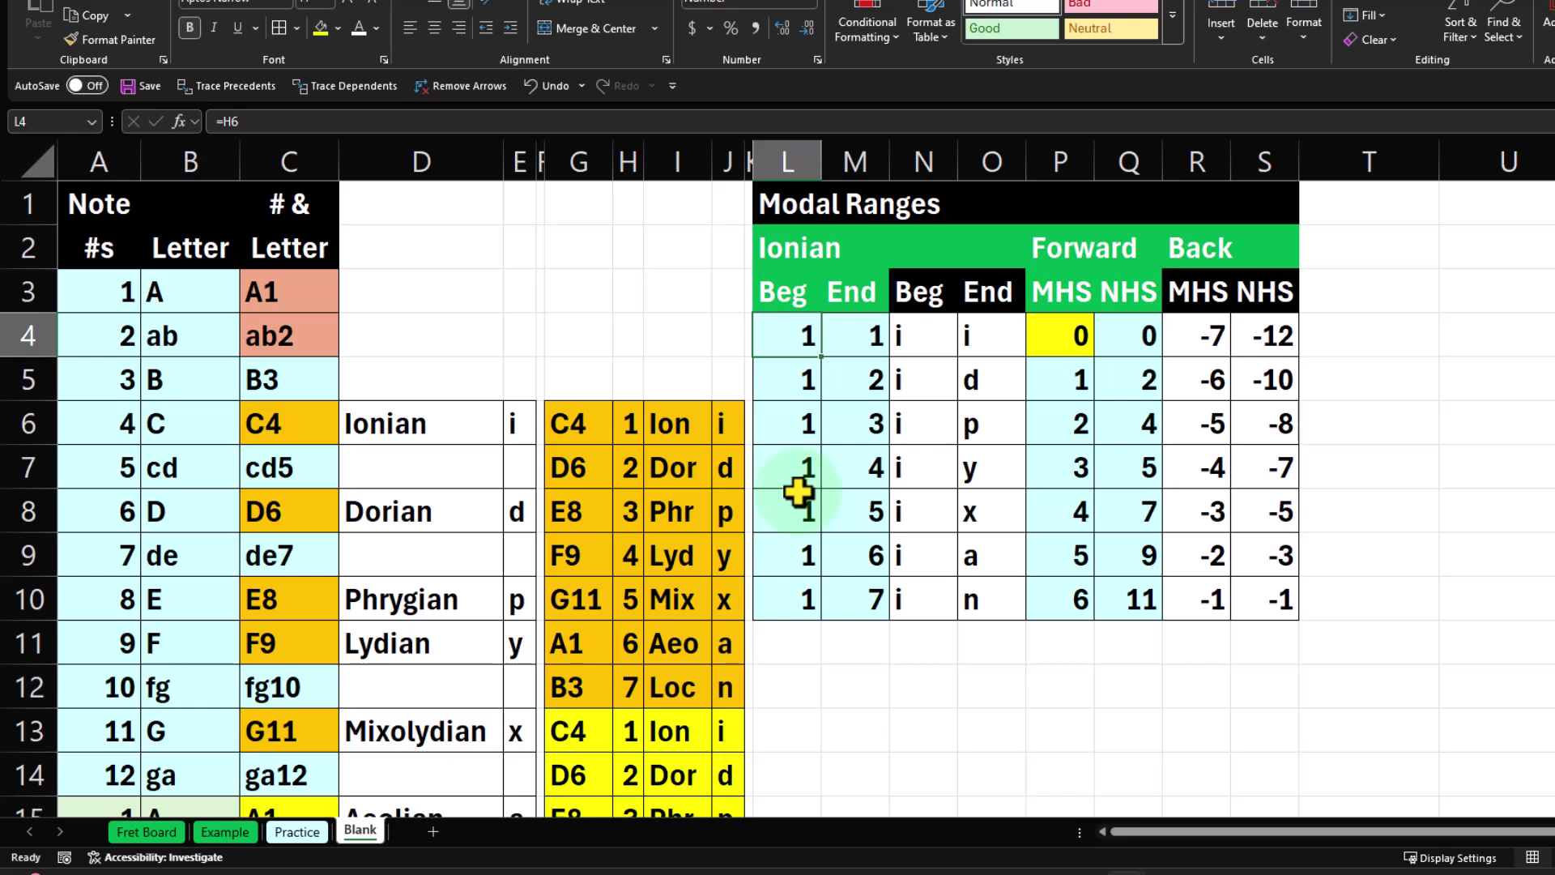
click(1064, 325)
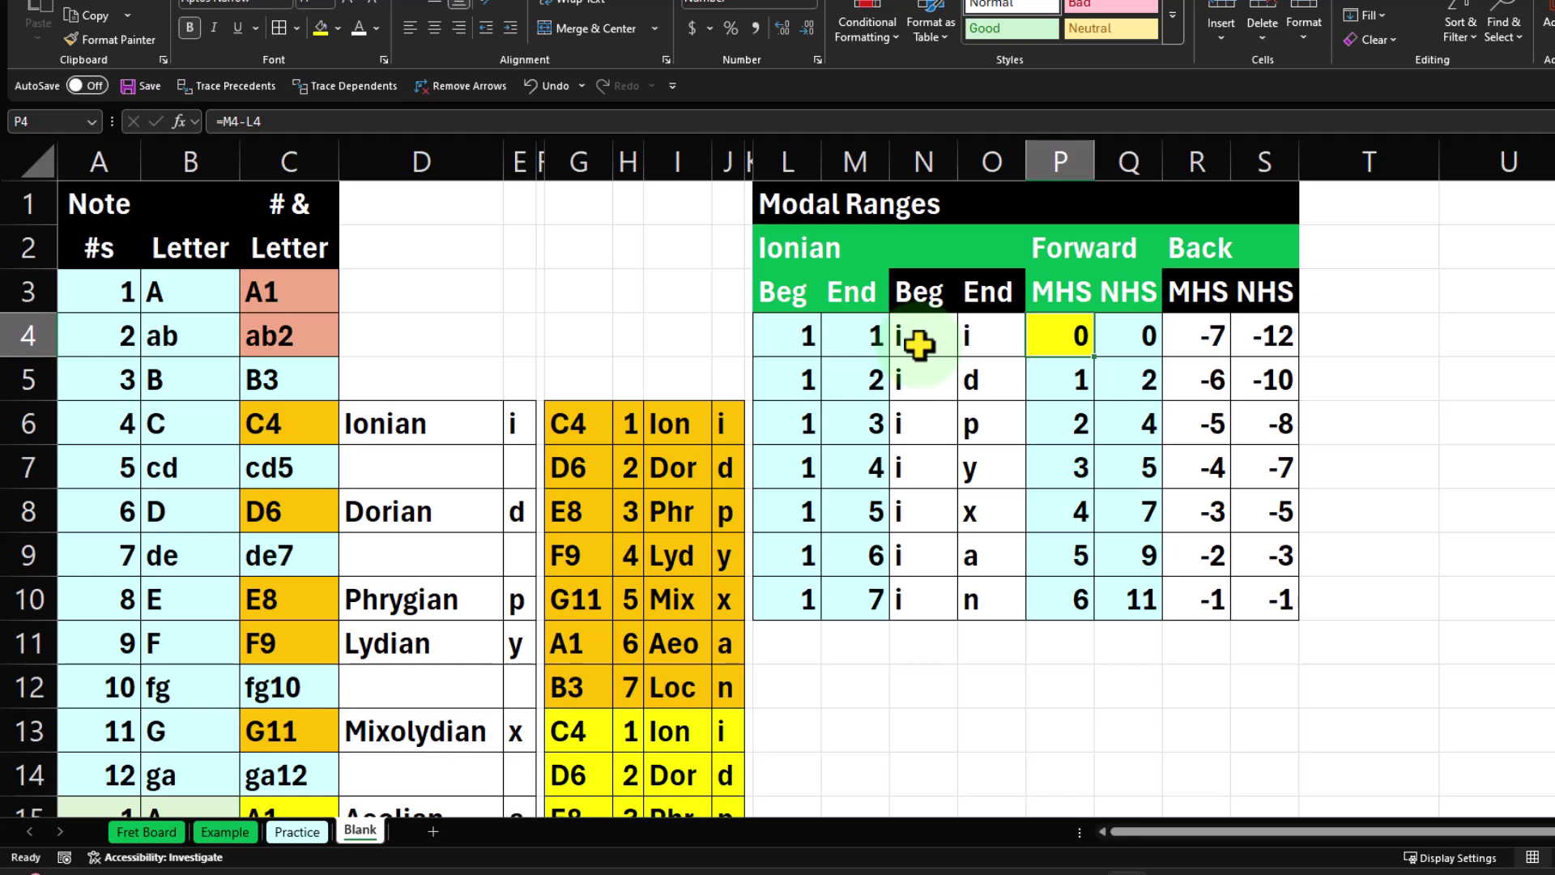
double_click(1050, 337)
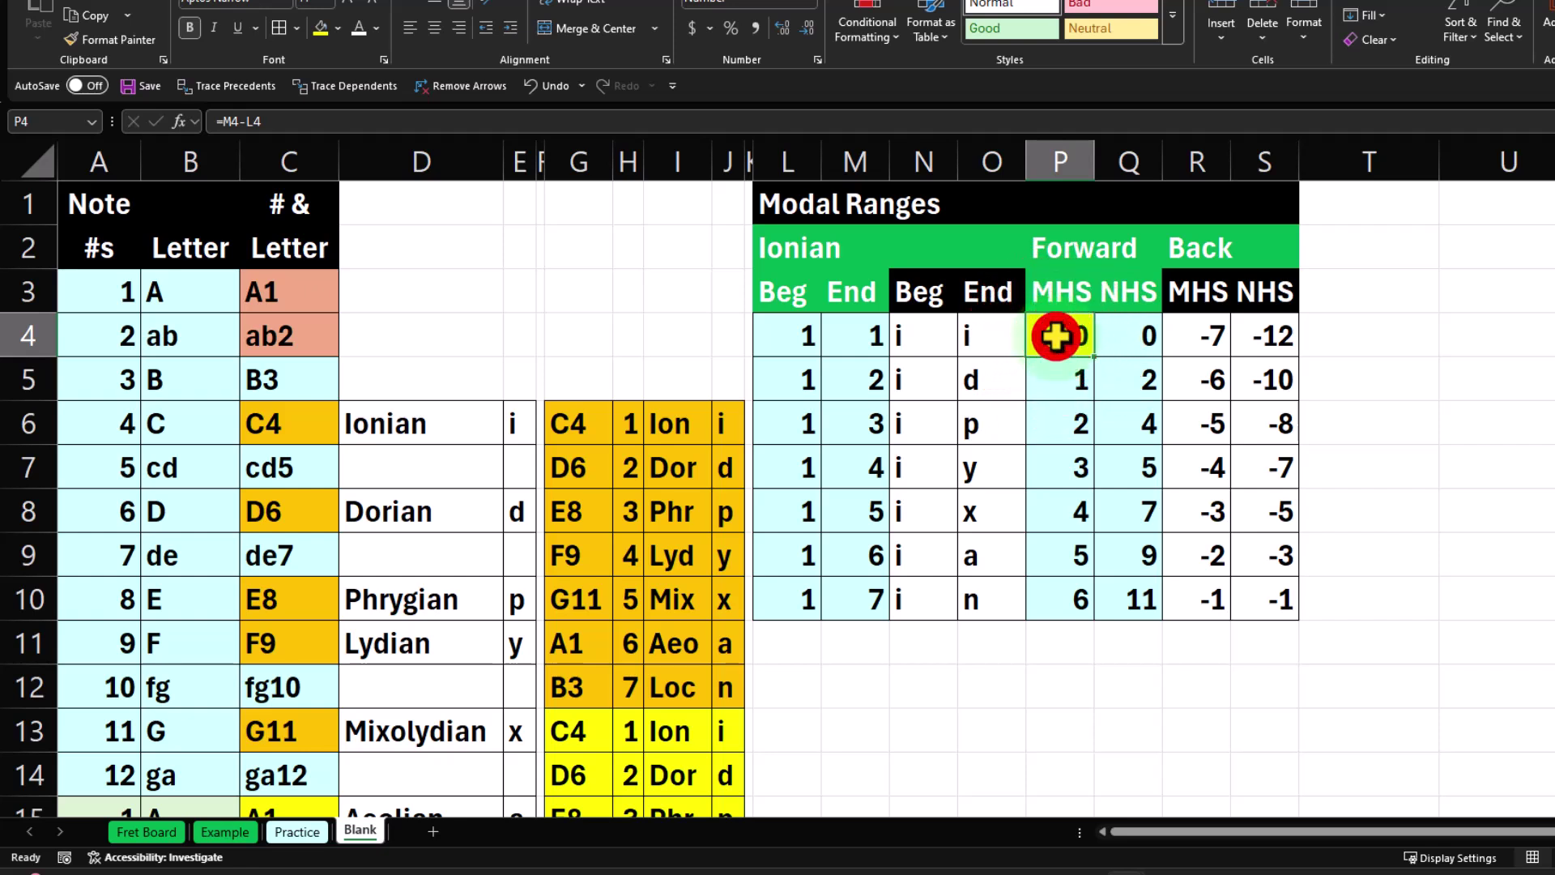
key(Return)
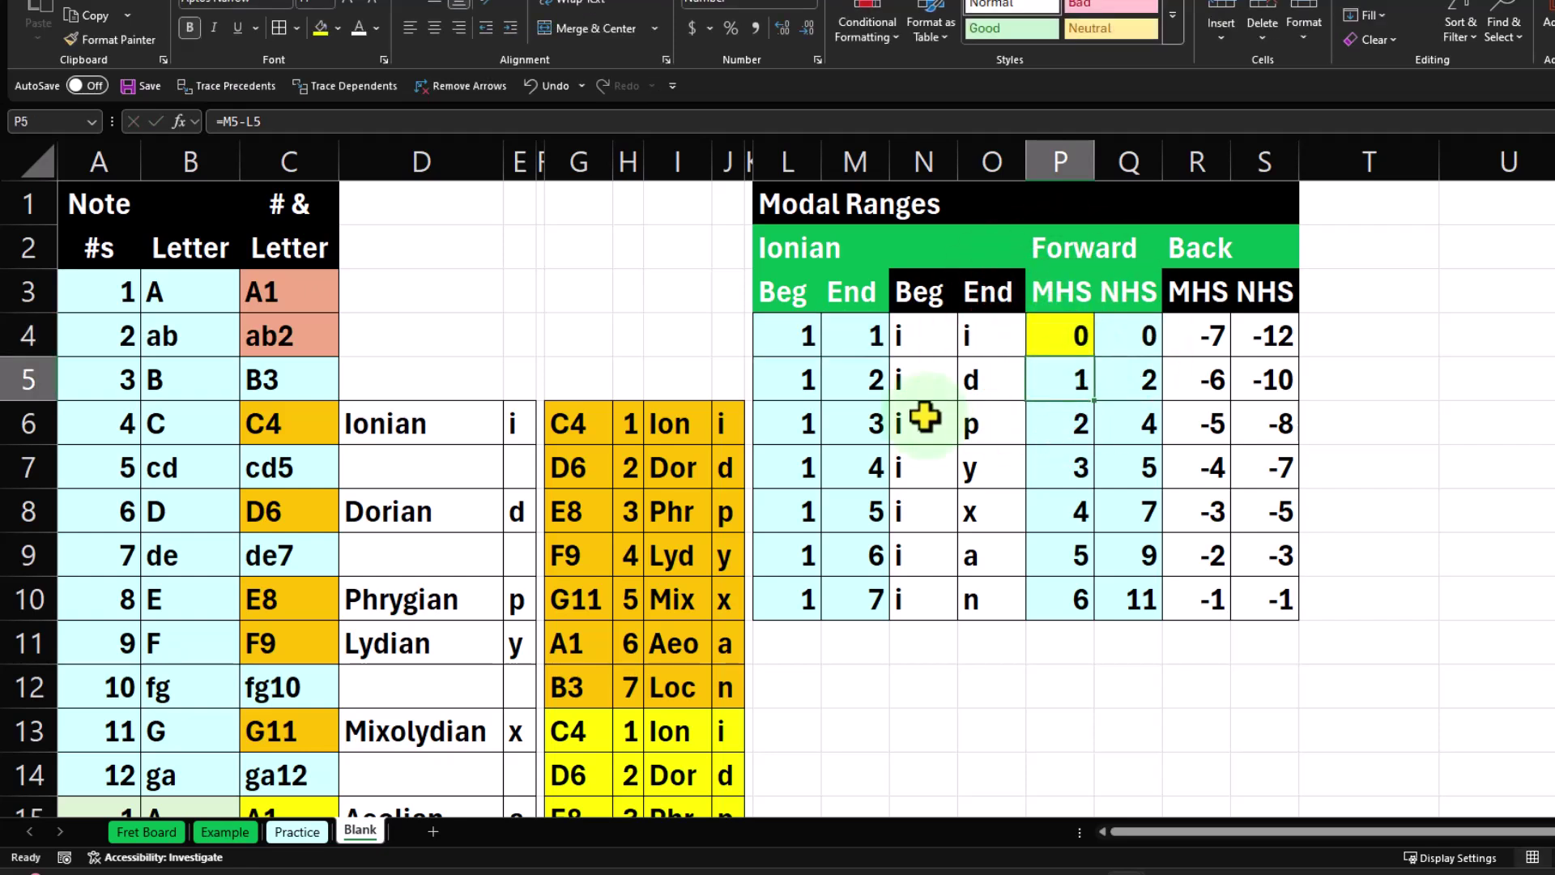
- Test the P4 subtraction with a later beginning mode by entering 2 in L4 and 1 in M4
click(796, 337)
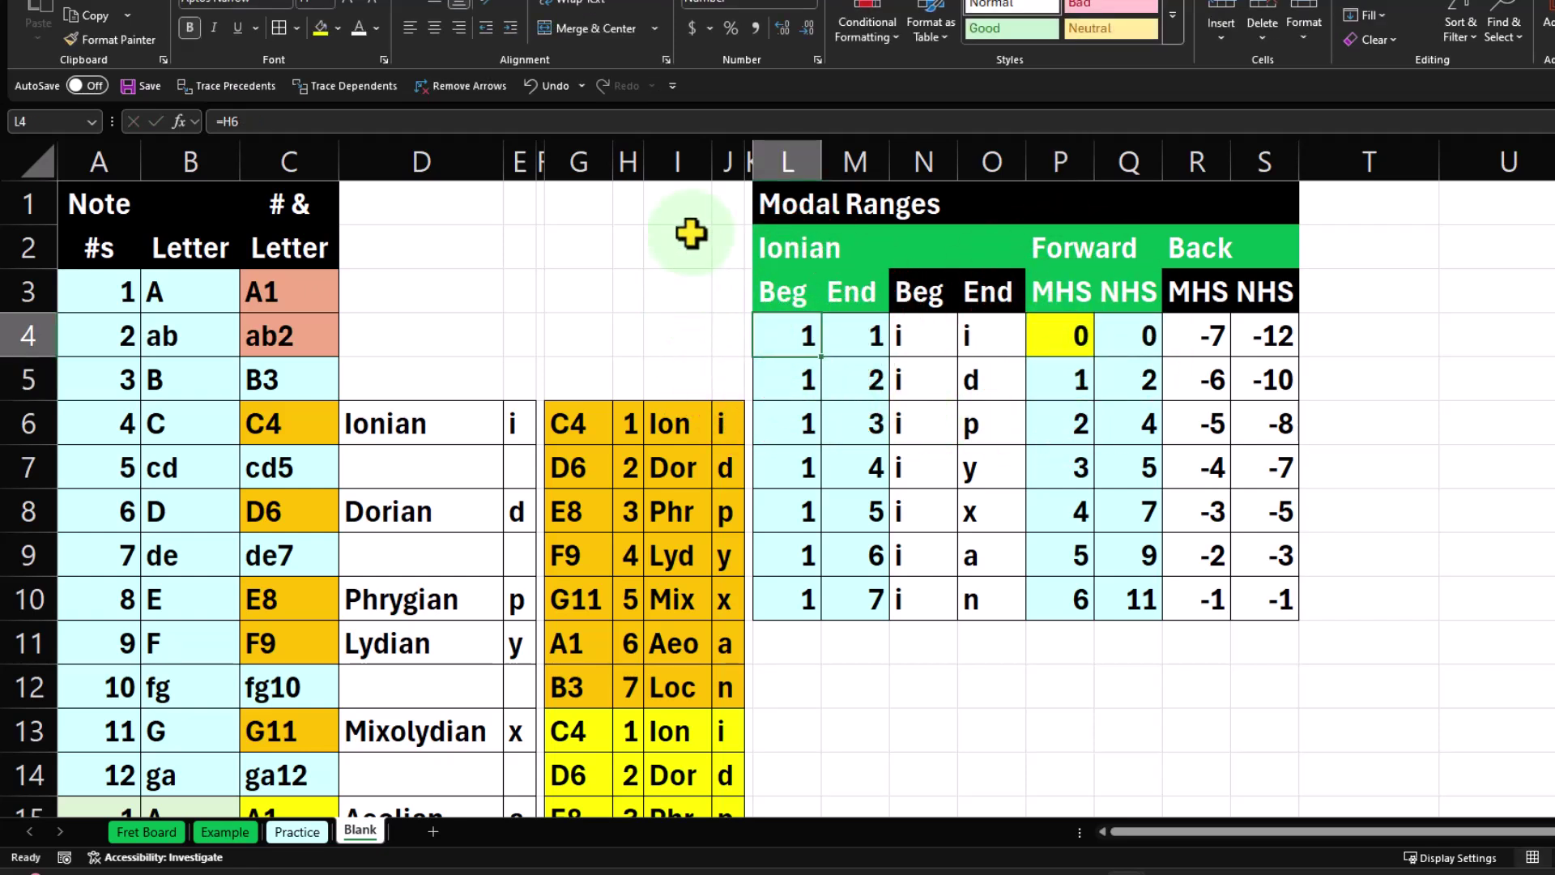
text(2)
key(Return)
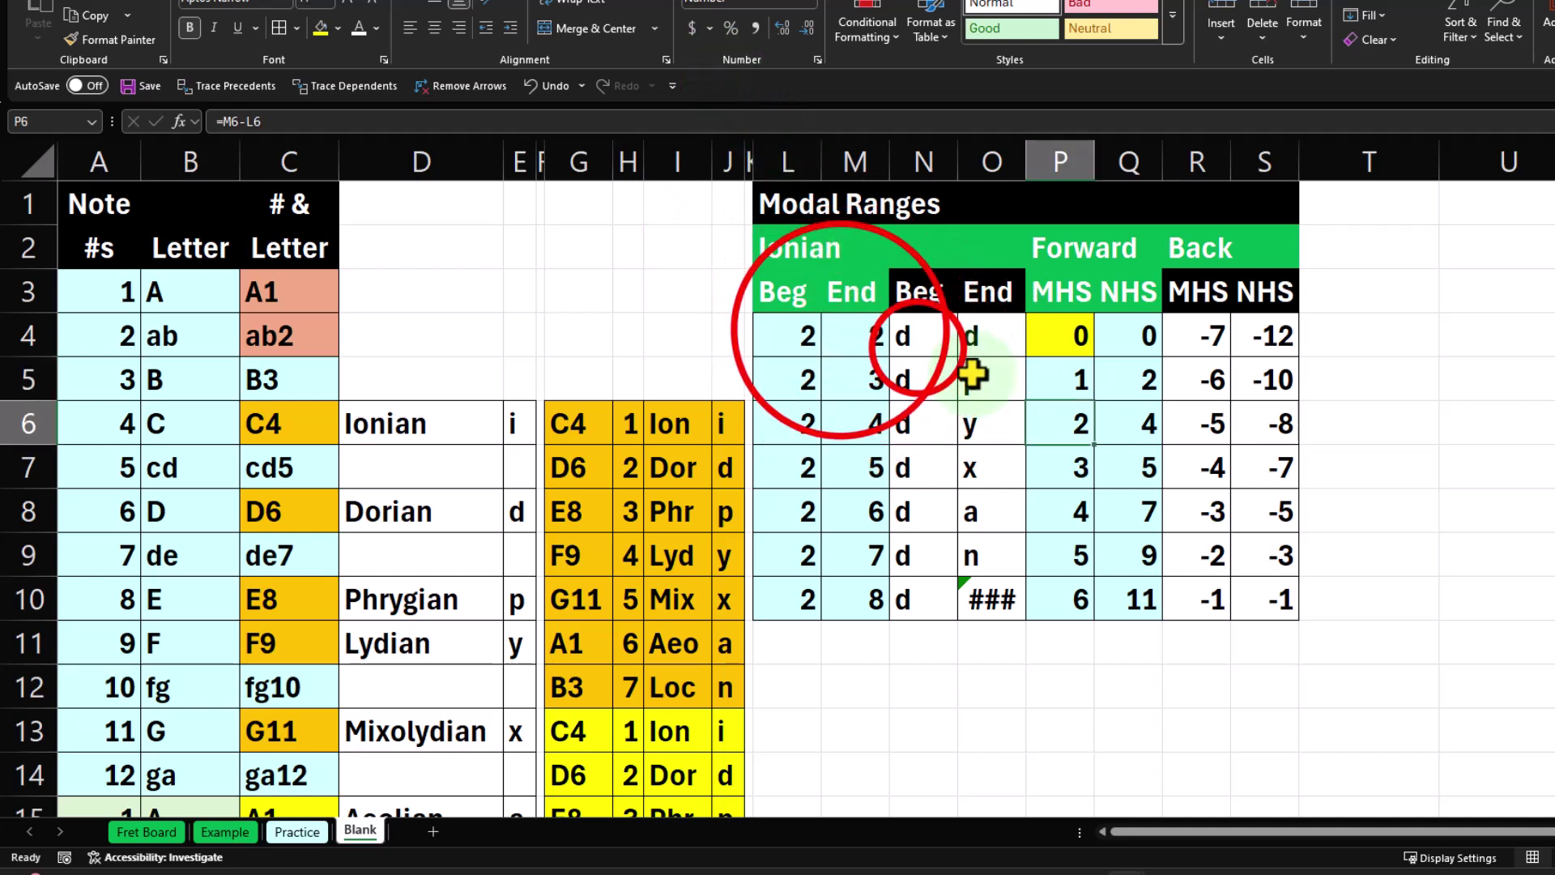
click(923, 340)
click(842, 329)
text(1)
key(Return)
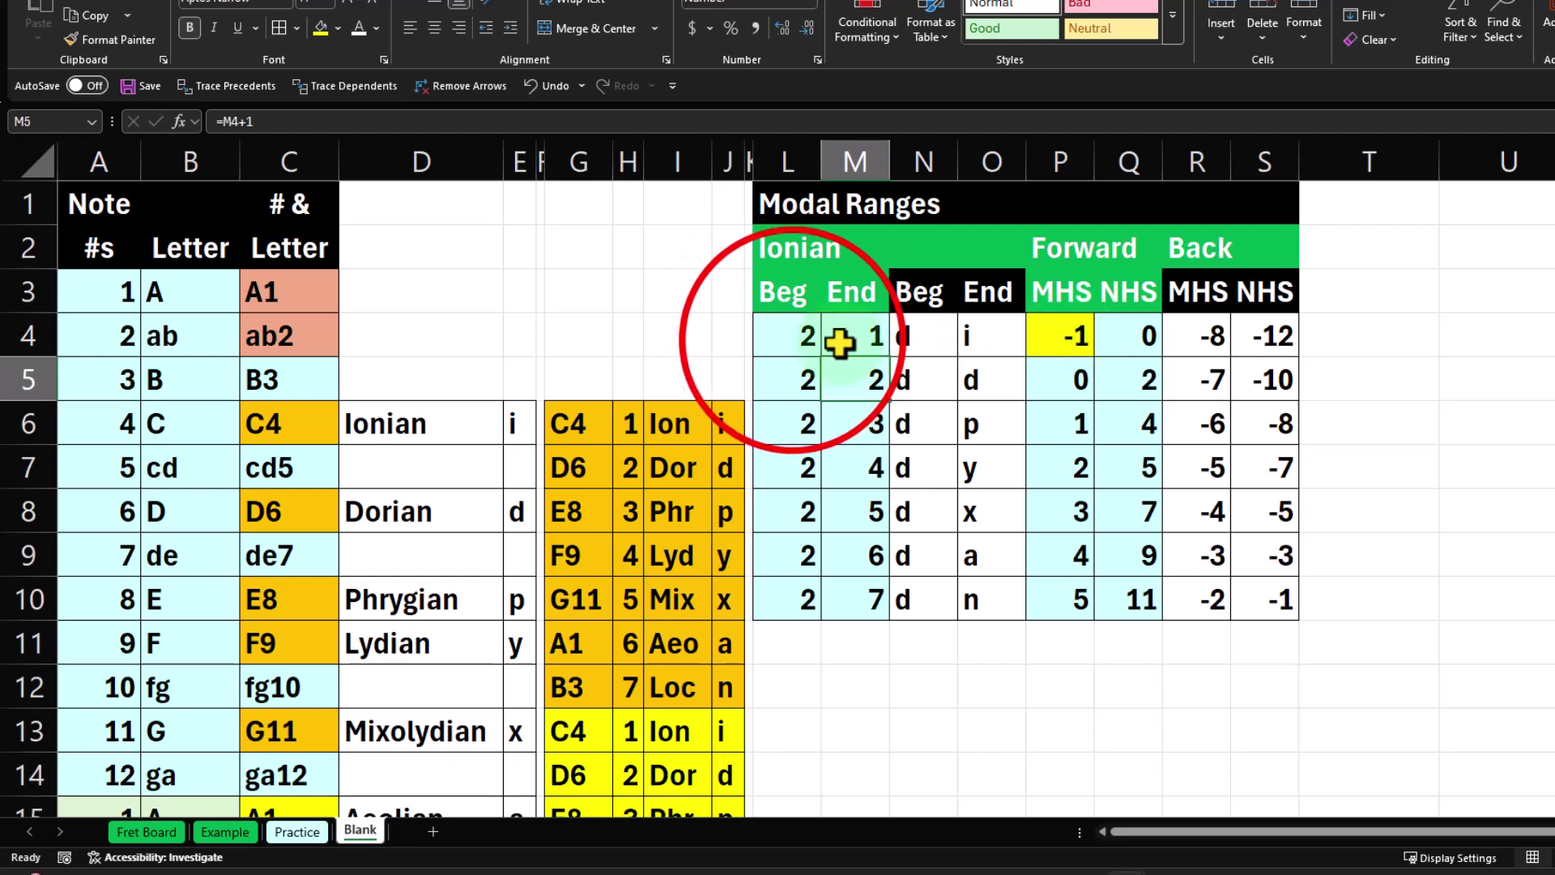
click(795, 338)
click(847, 337)
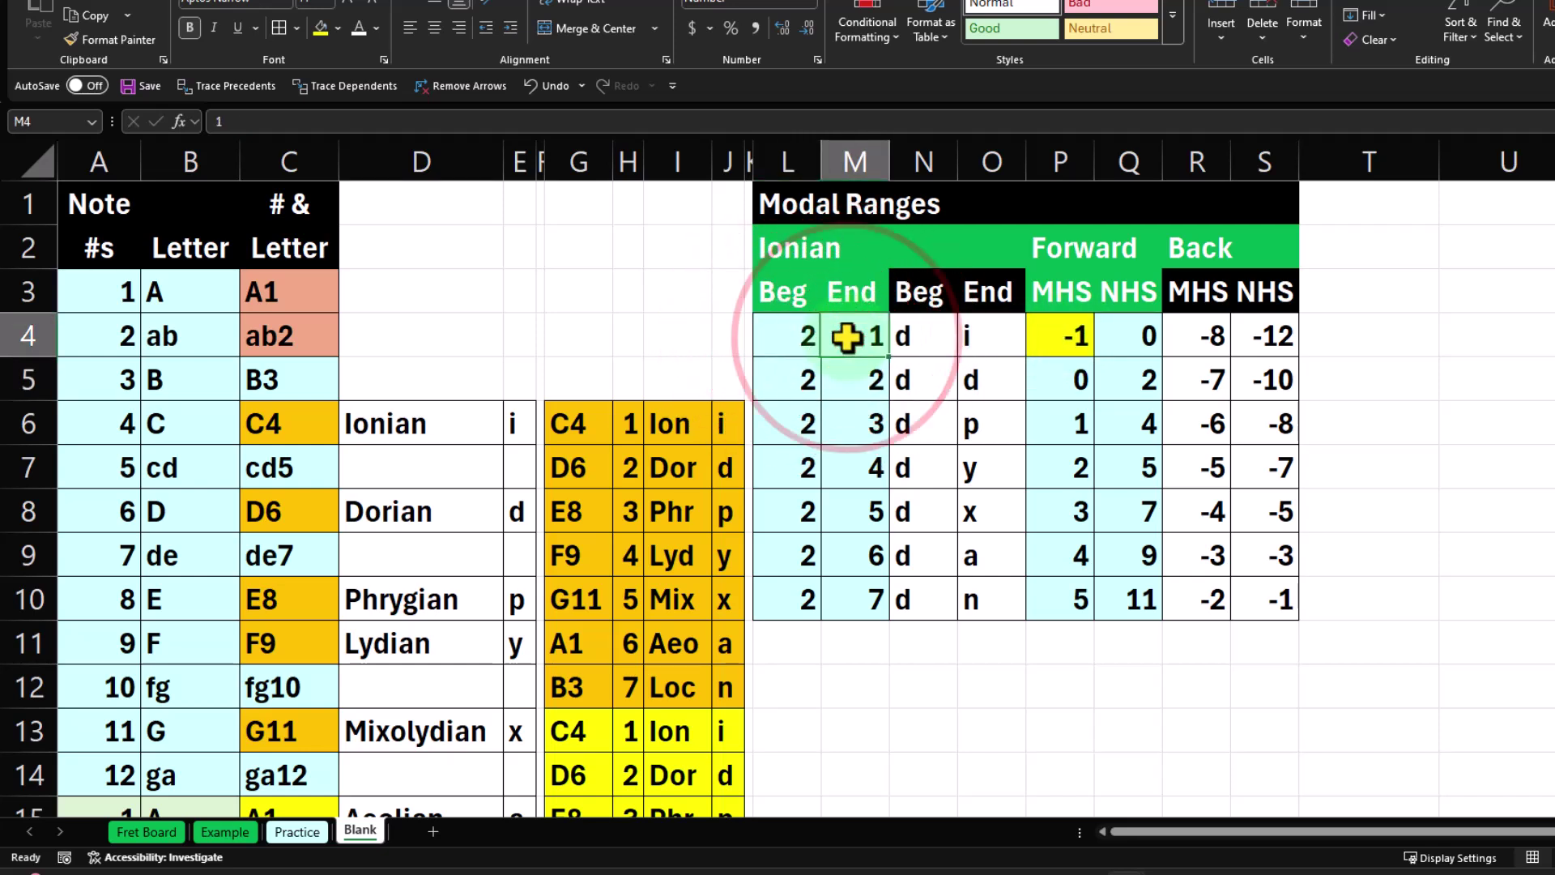
- Undo the two test entries and check the original formulas in L4 and M4
click(537, 88)
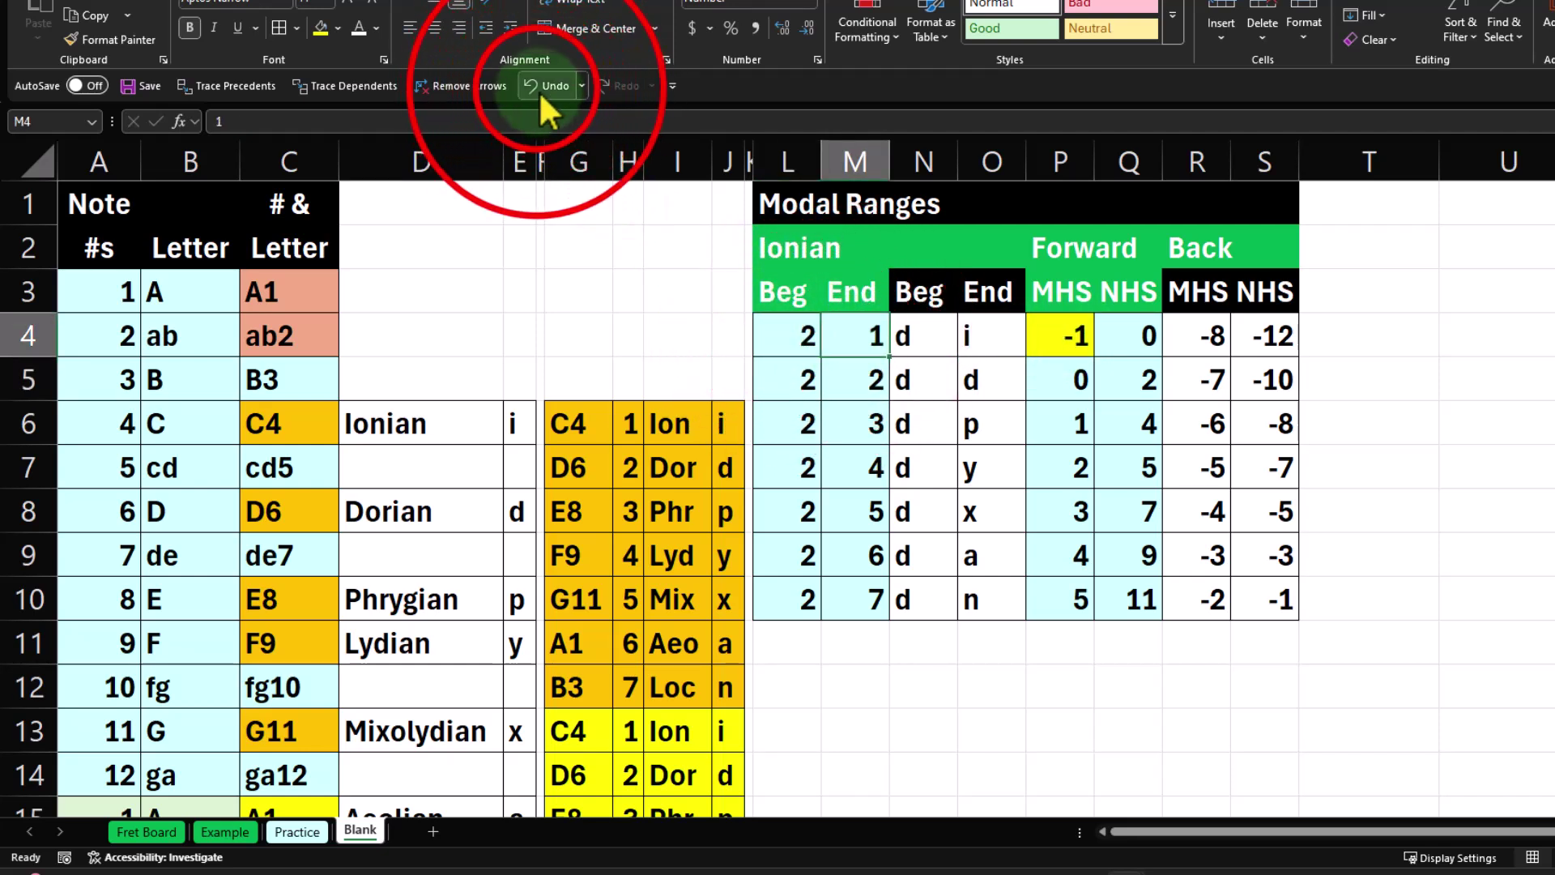
click(537, 87)
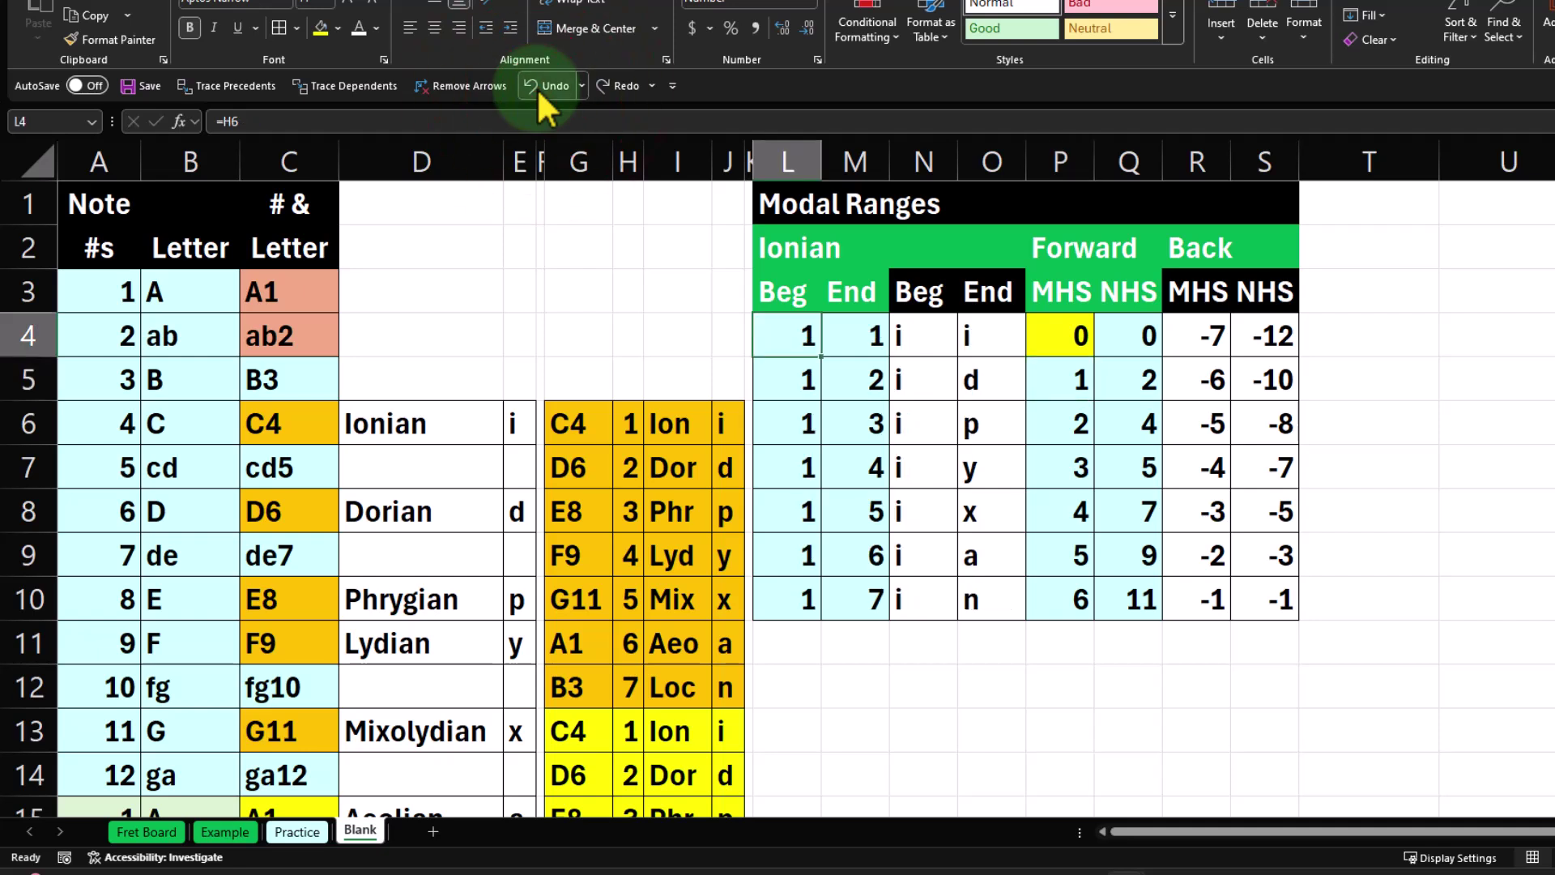
double_click(793, 336)
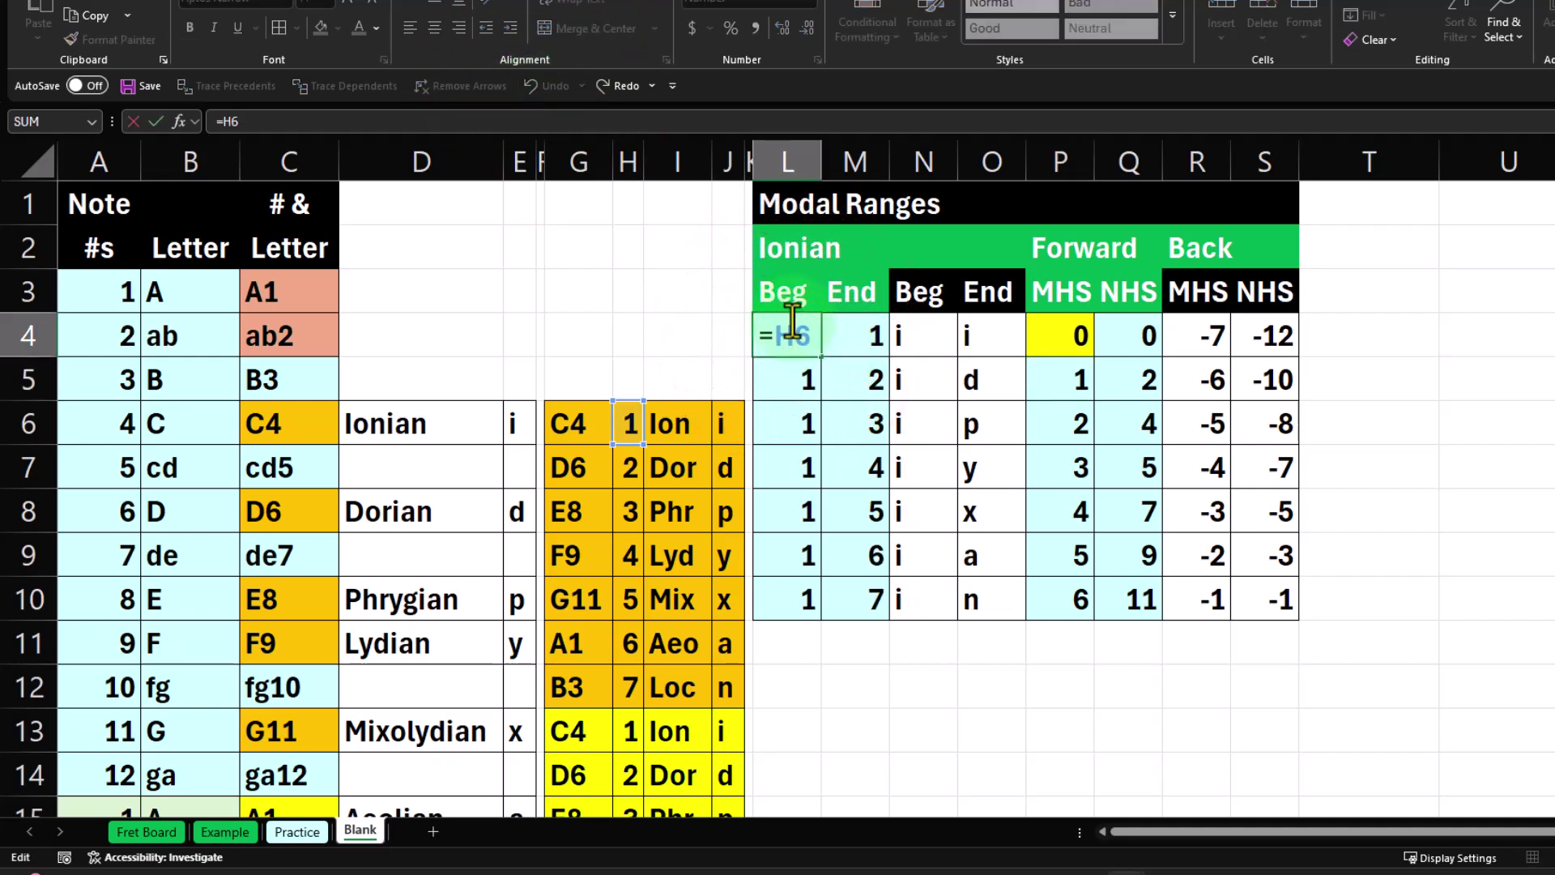
key(Return)
double_click(838, 324)
key(Return)
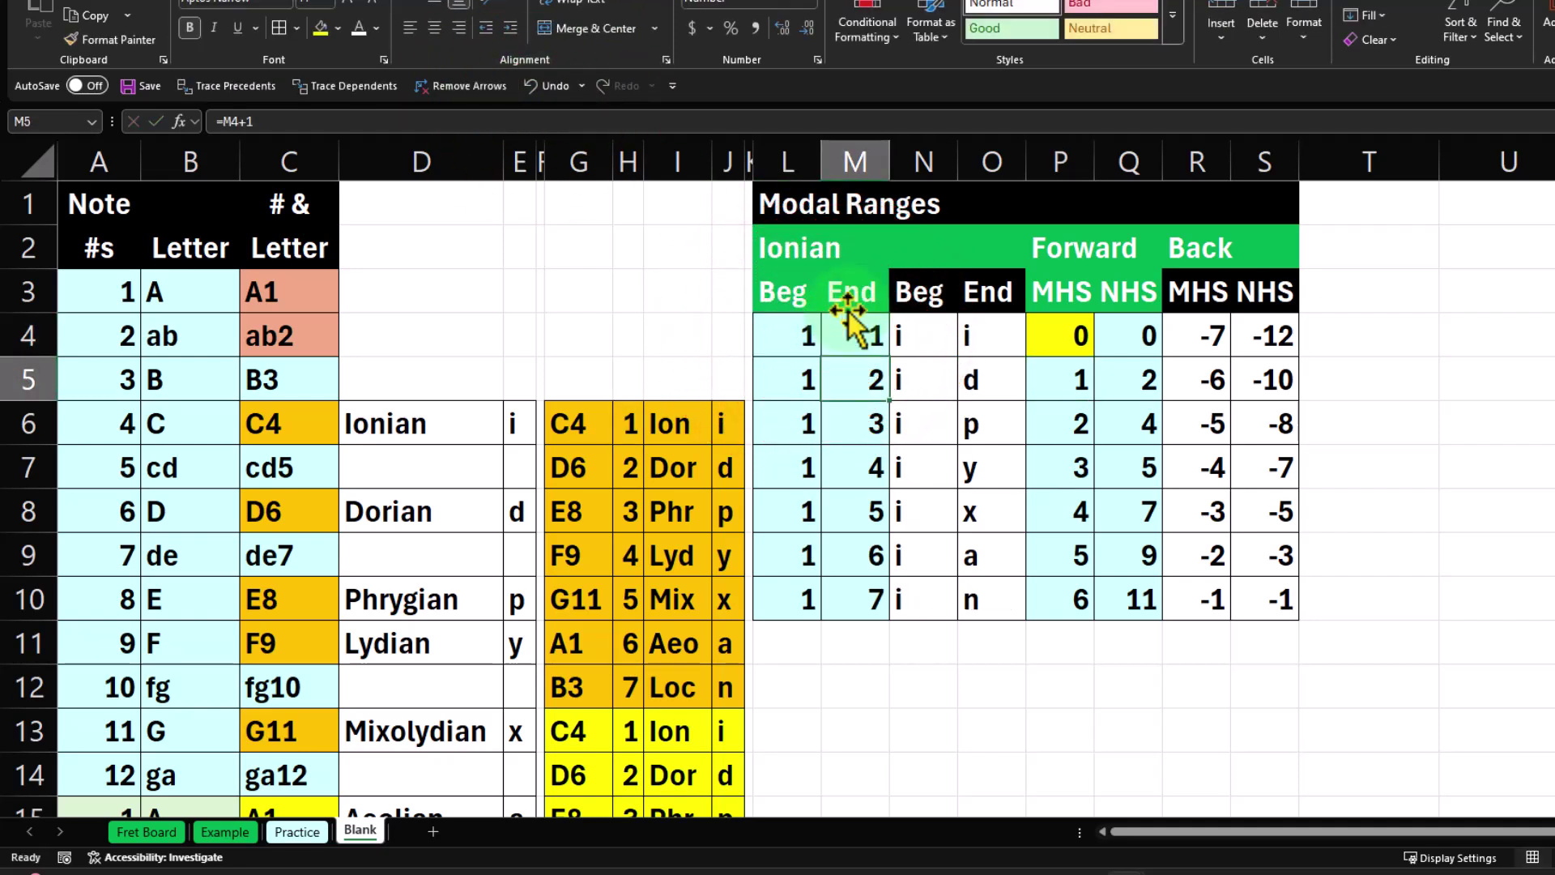
- Start an IF formula in P4 that tests whether M4-L4 is greater than -1
click(1072, 335)
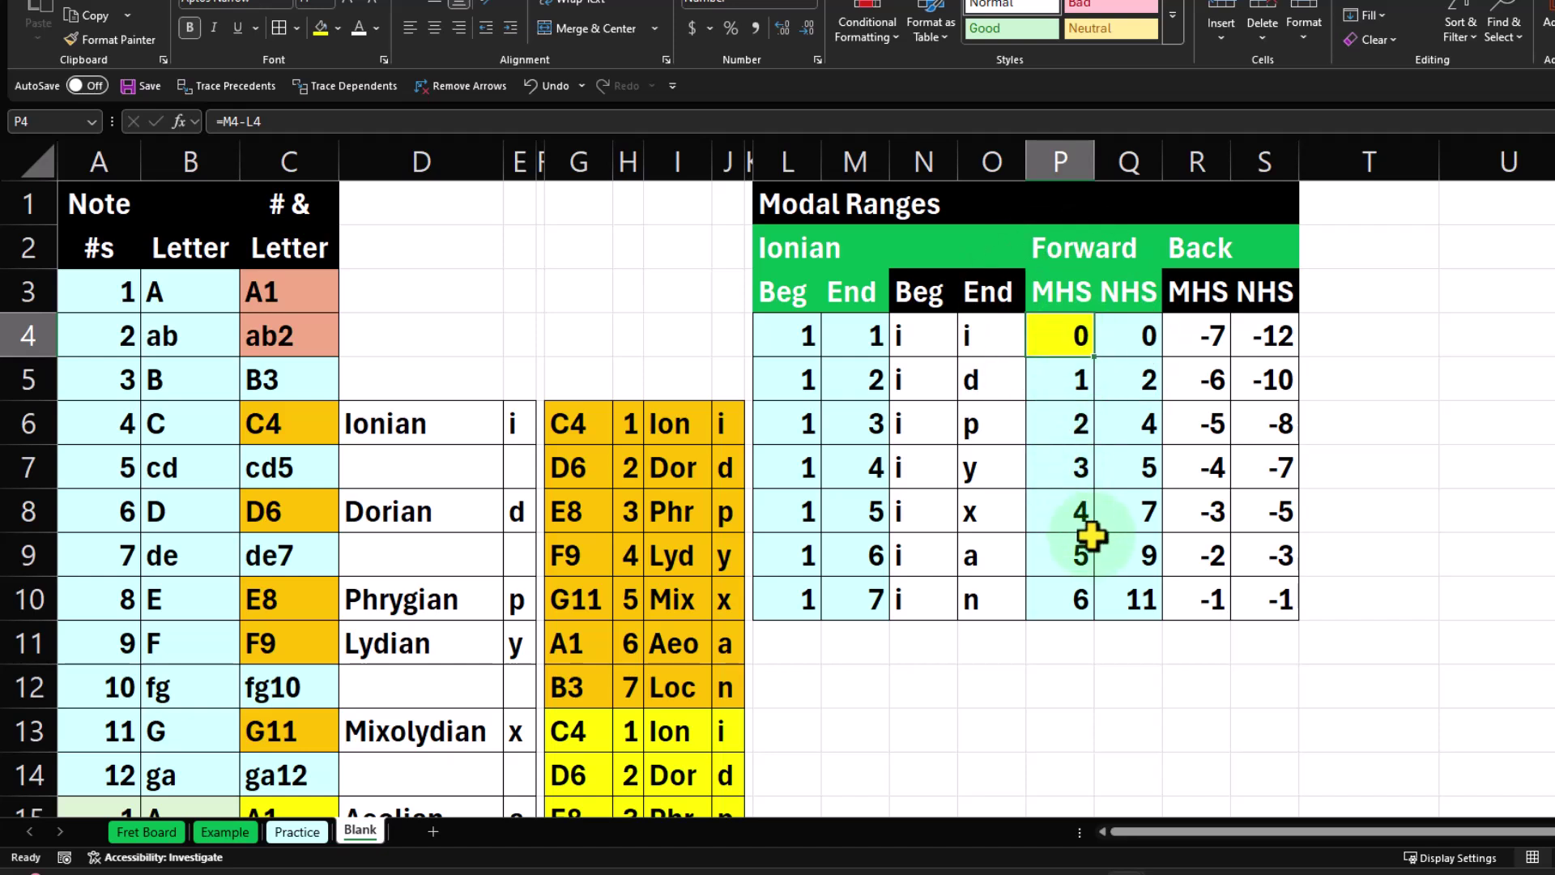
text(=if)
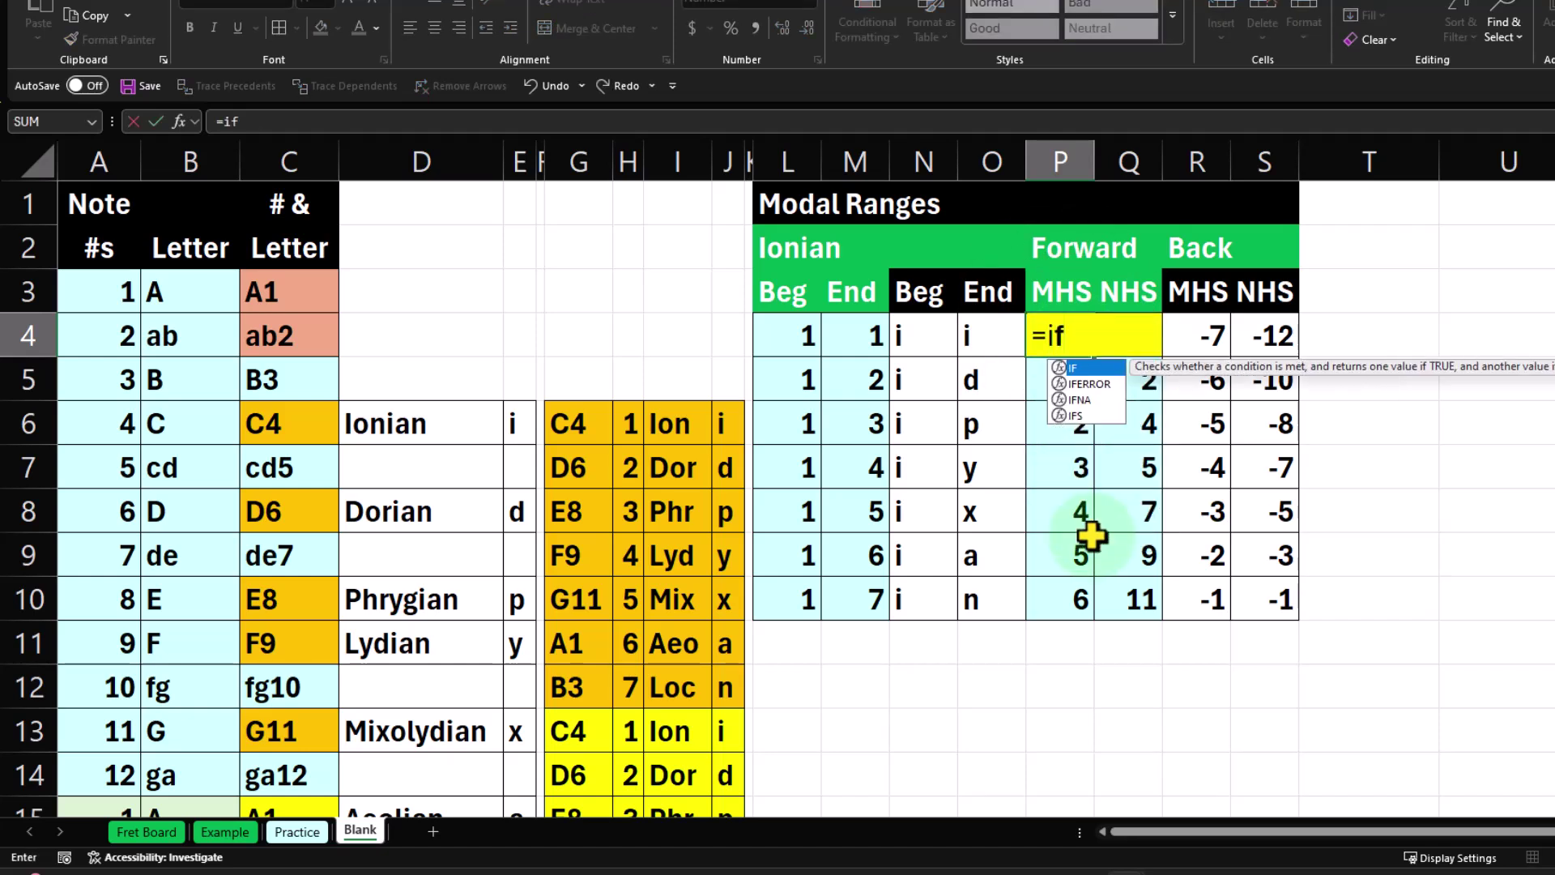
key(Tab)
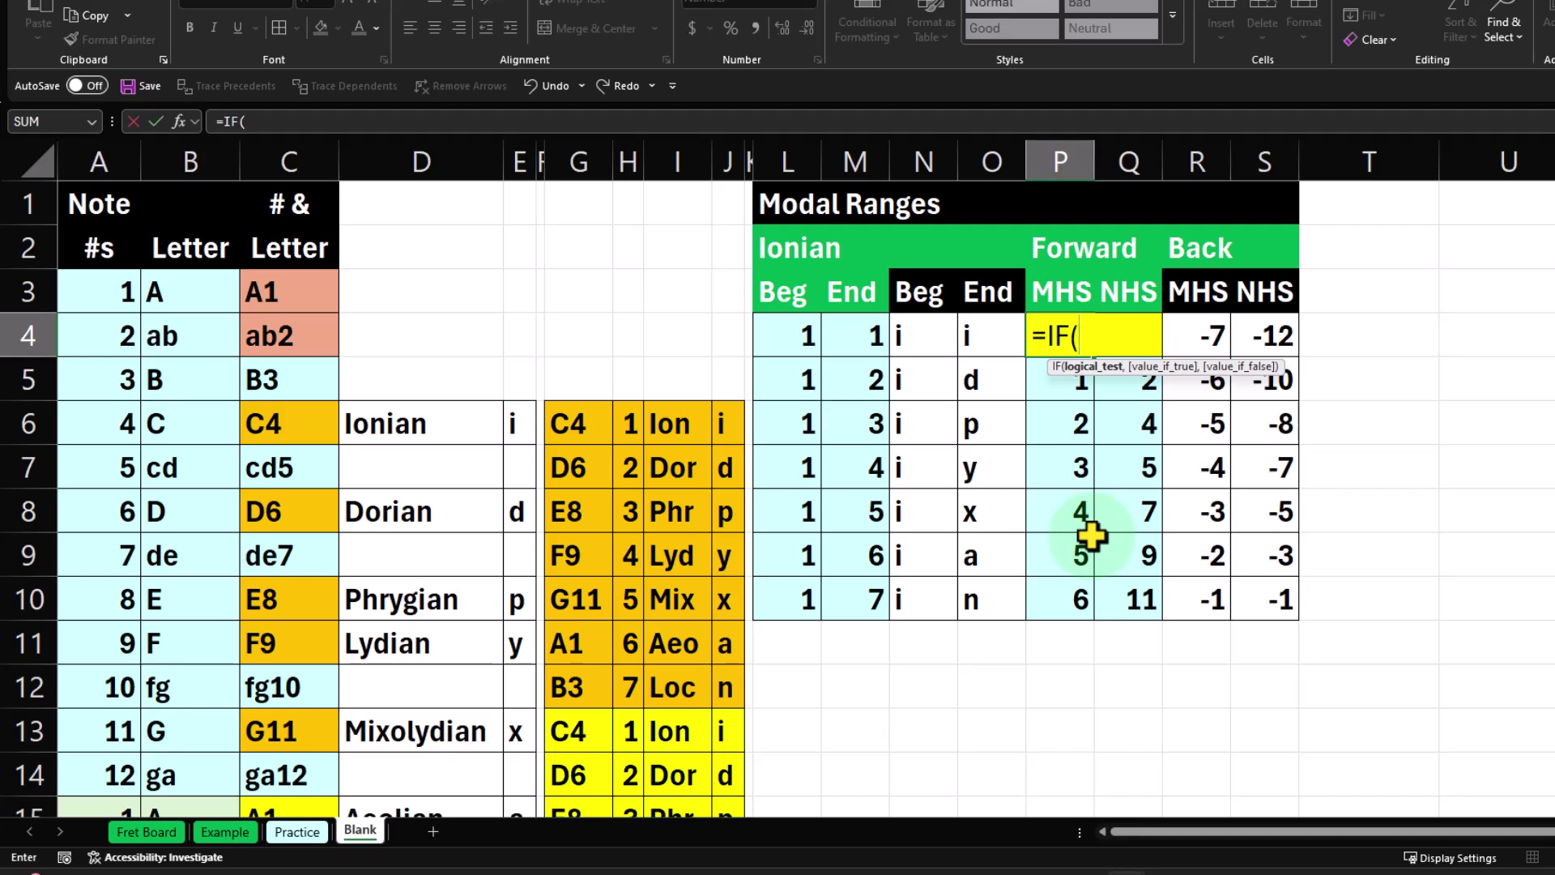
click(858, 337)
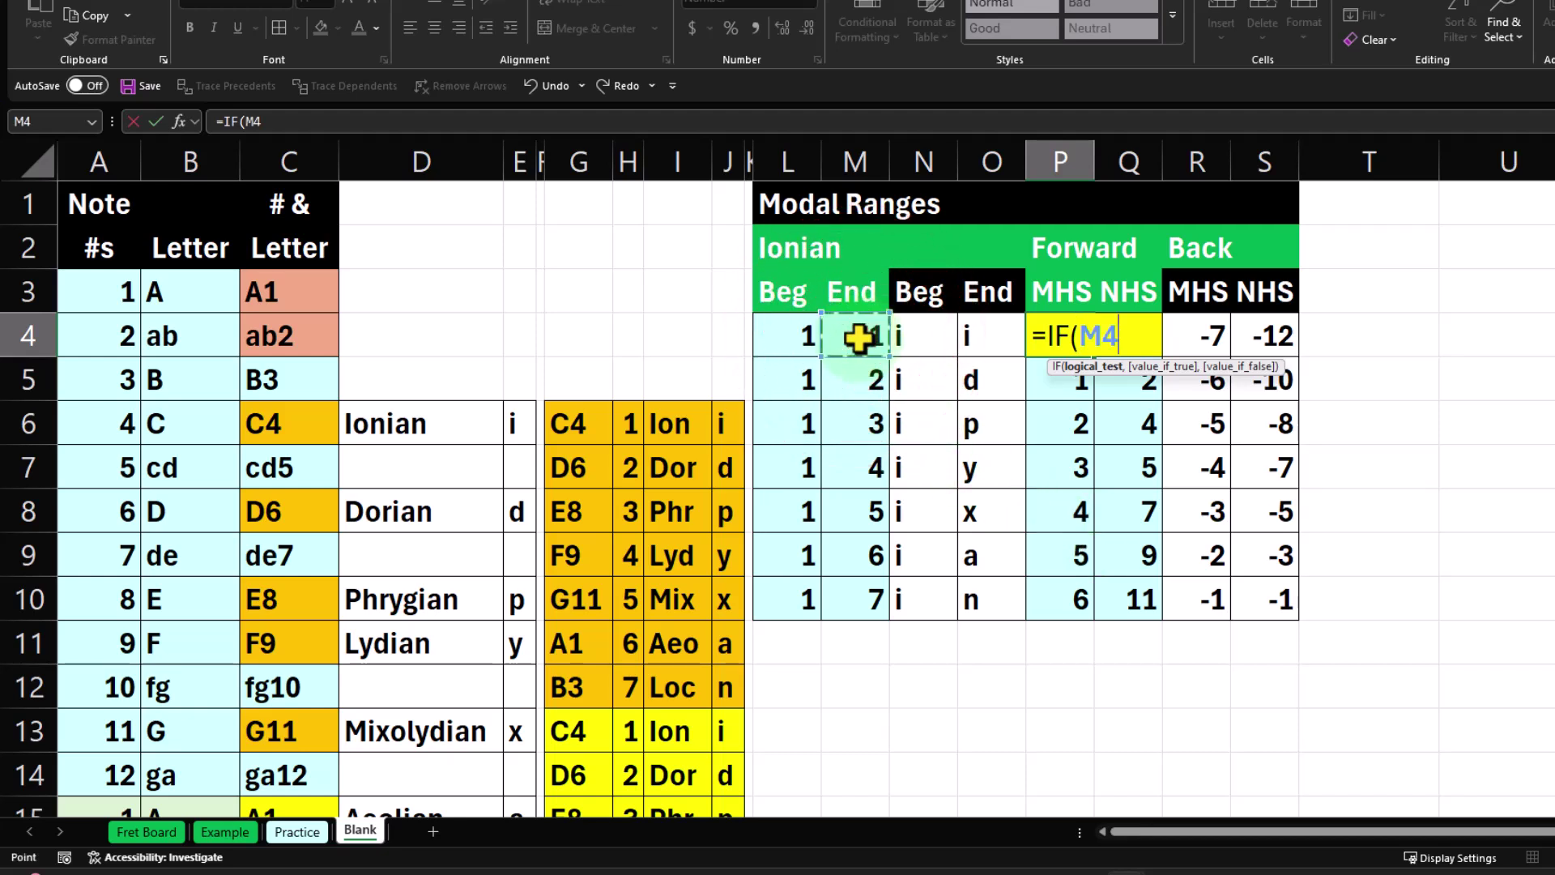
text(-)
click(796, 329)
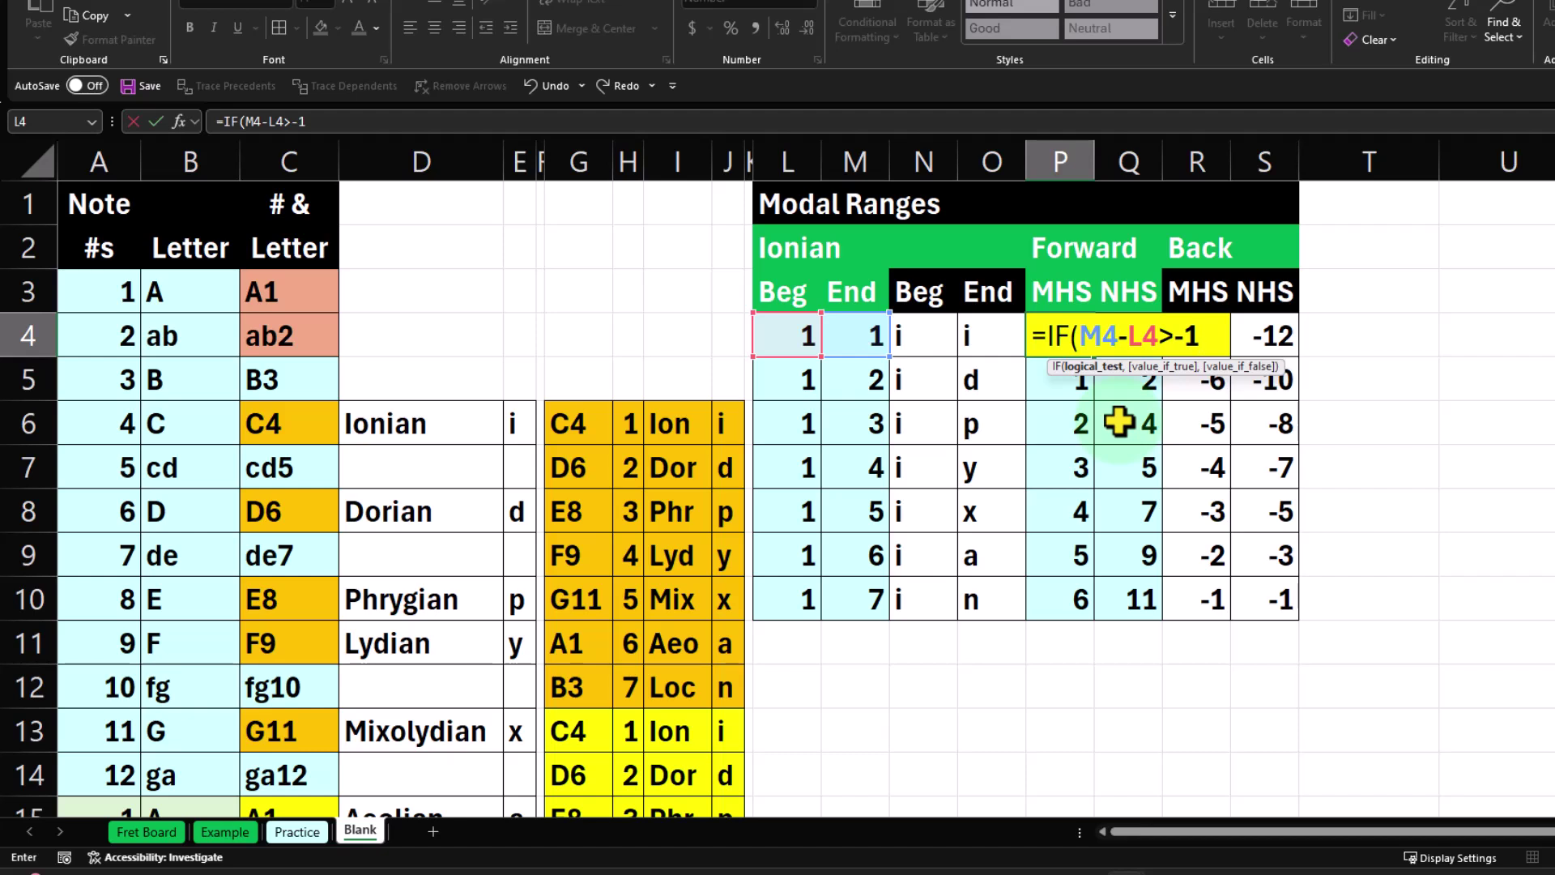
text(,)
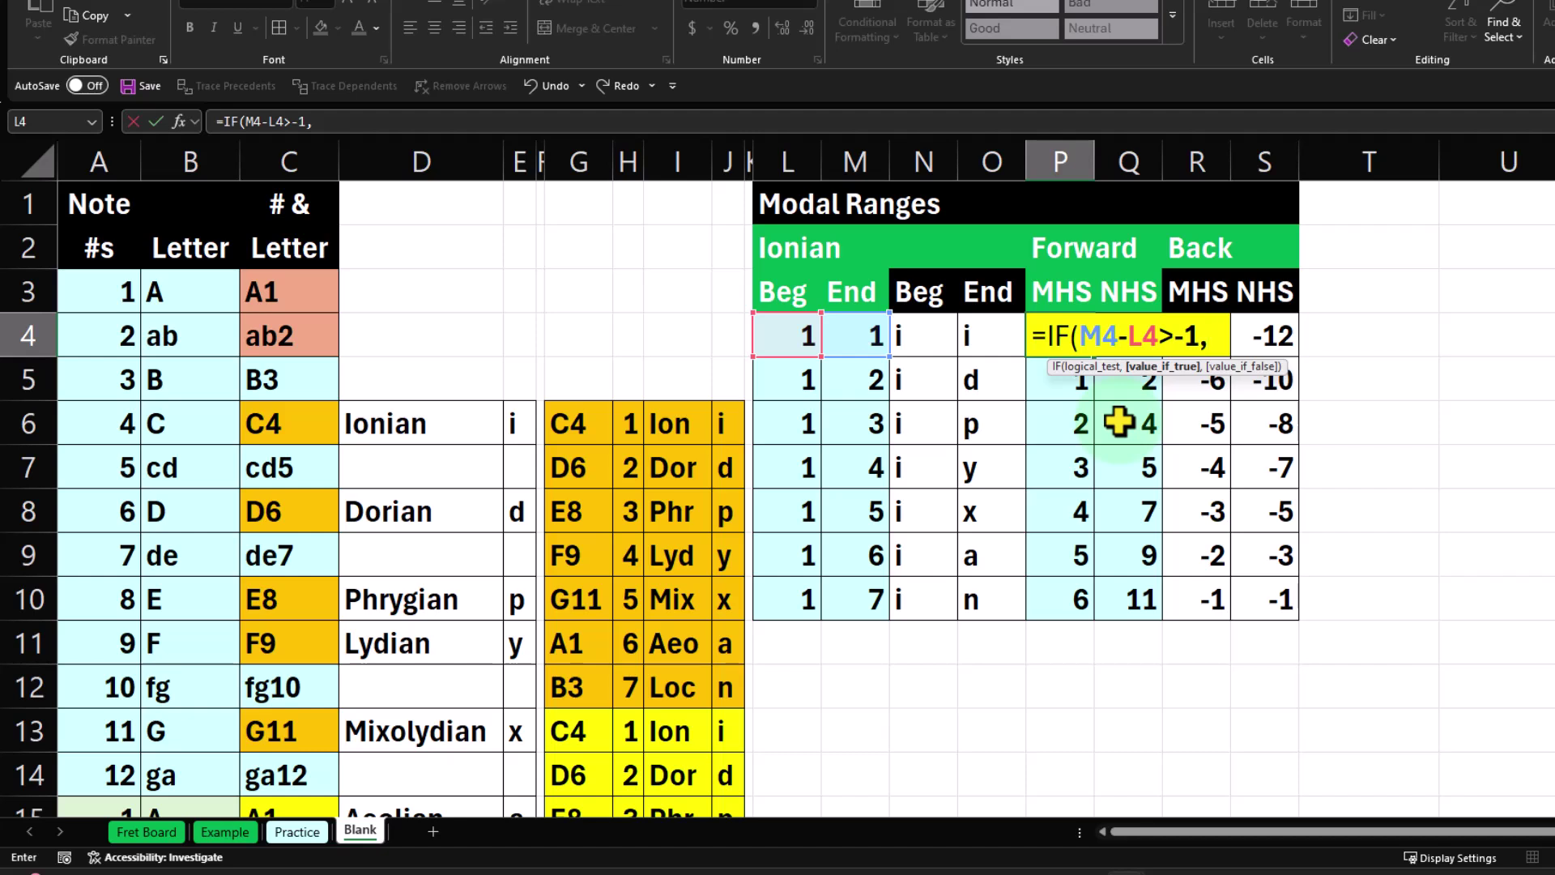
- Complete P4's IF formula to return M4-L4 when true and M4-L4+7 when false
drag(1082, 336, 1145, 339)
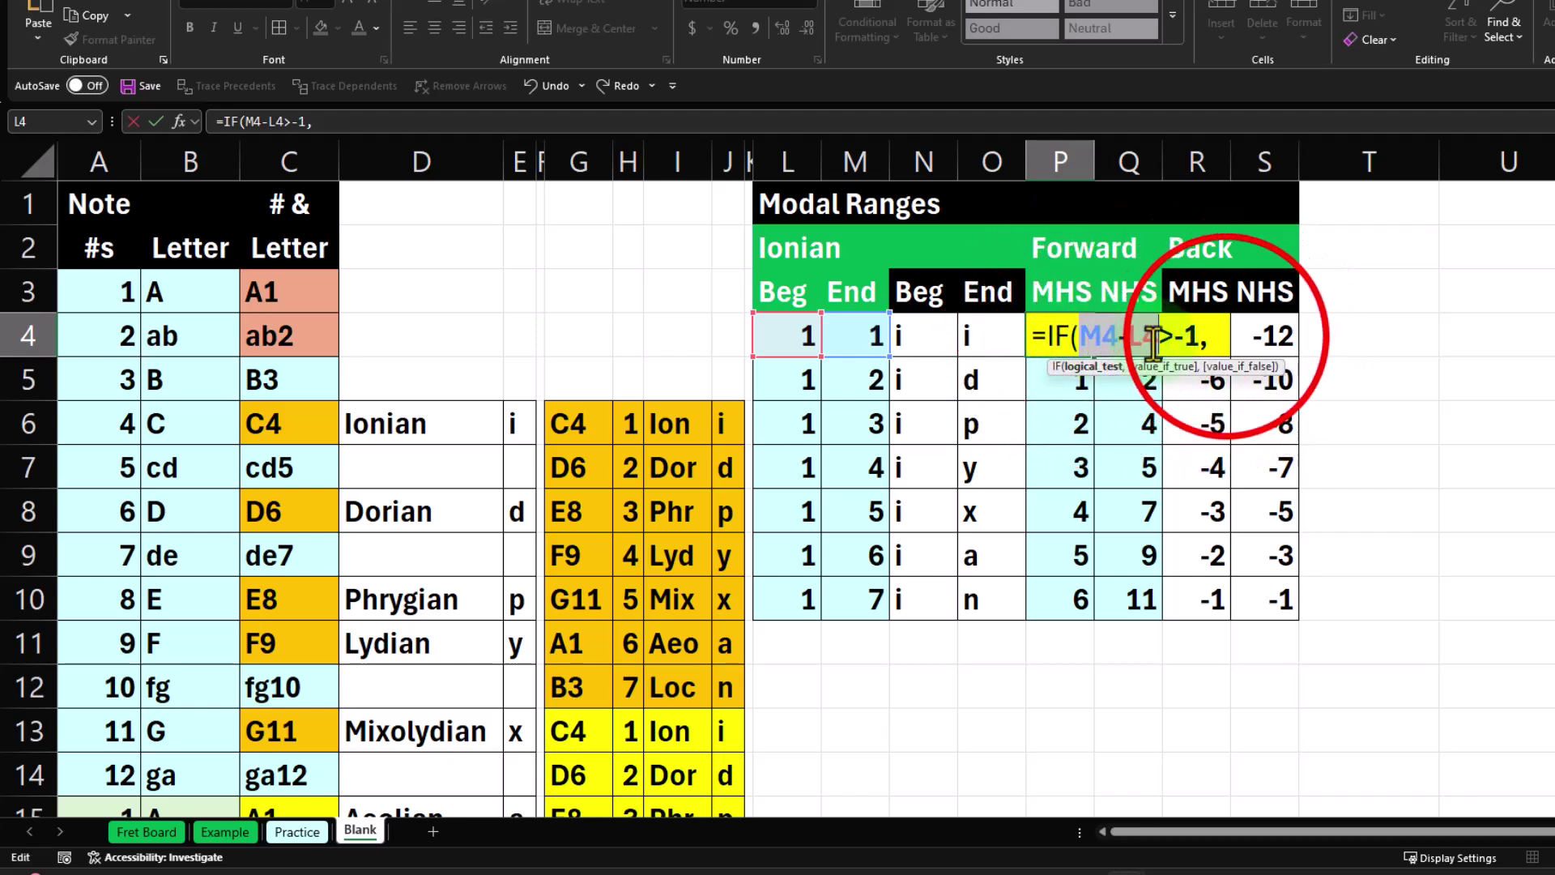
click(1226, 336)
text(M4-L4)
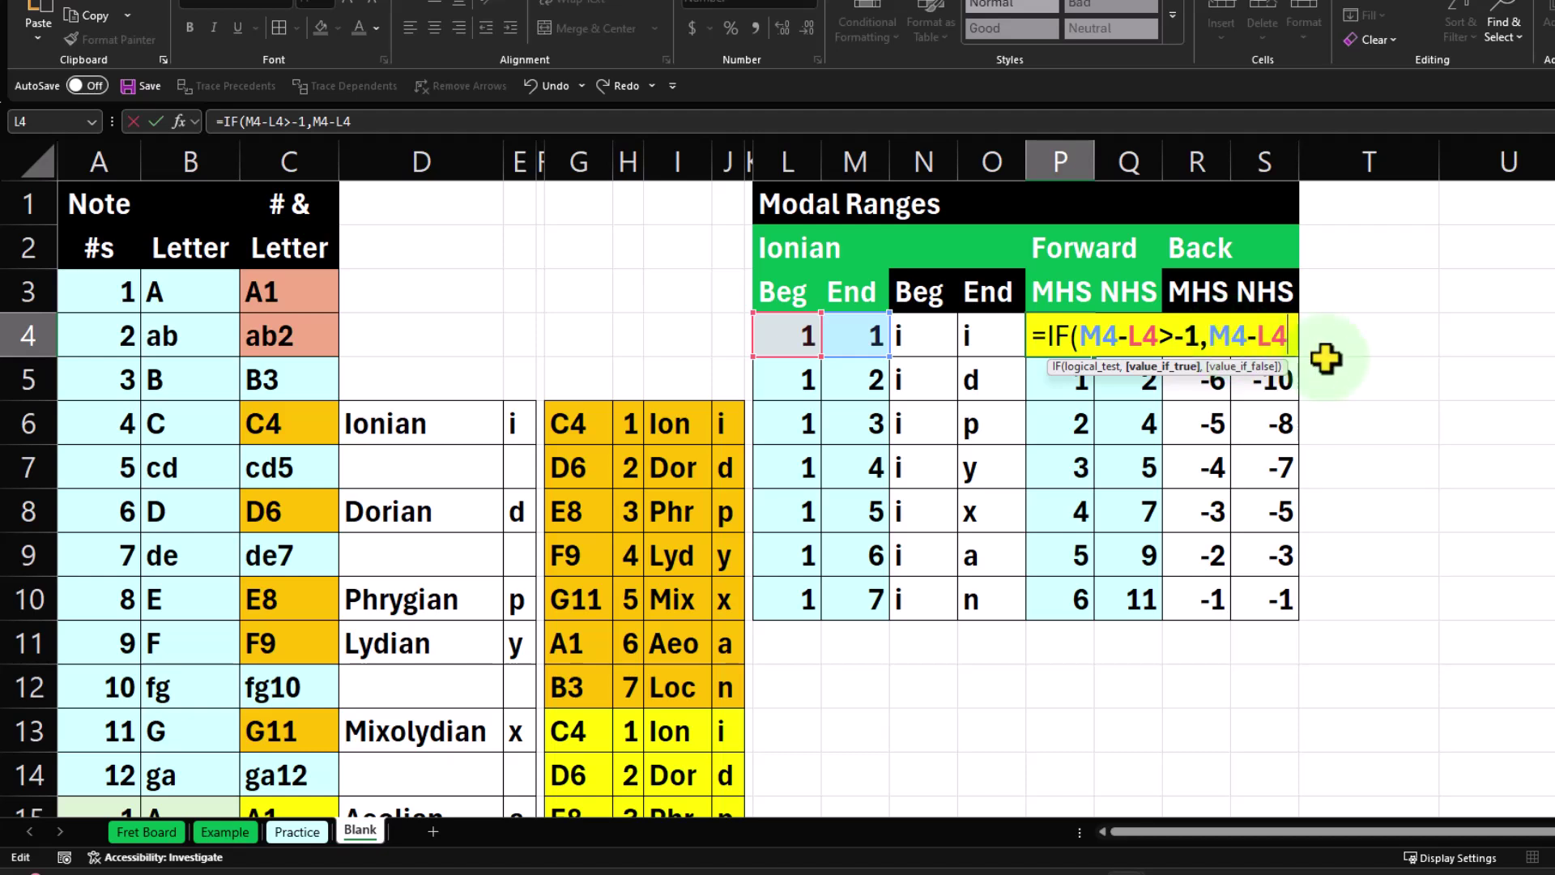
text(,)
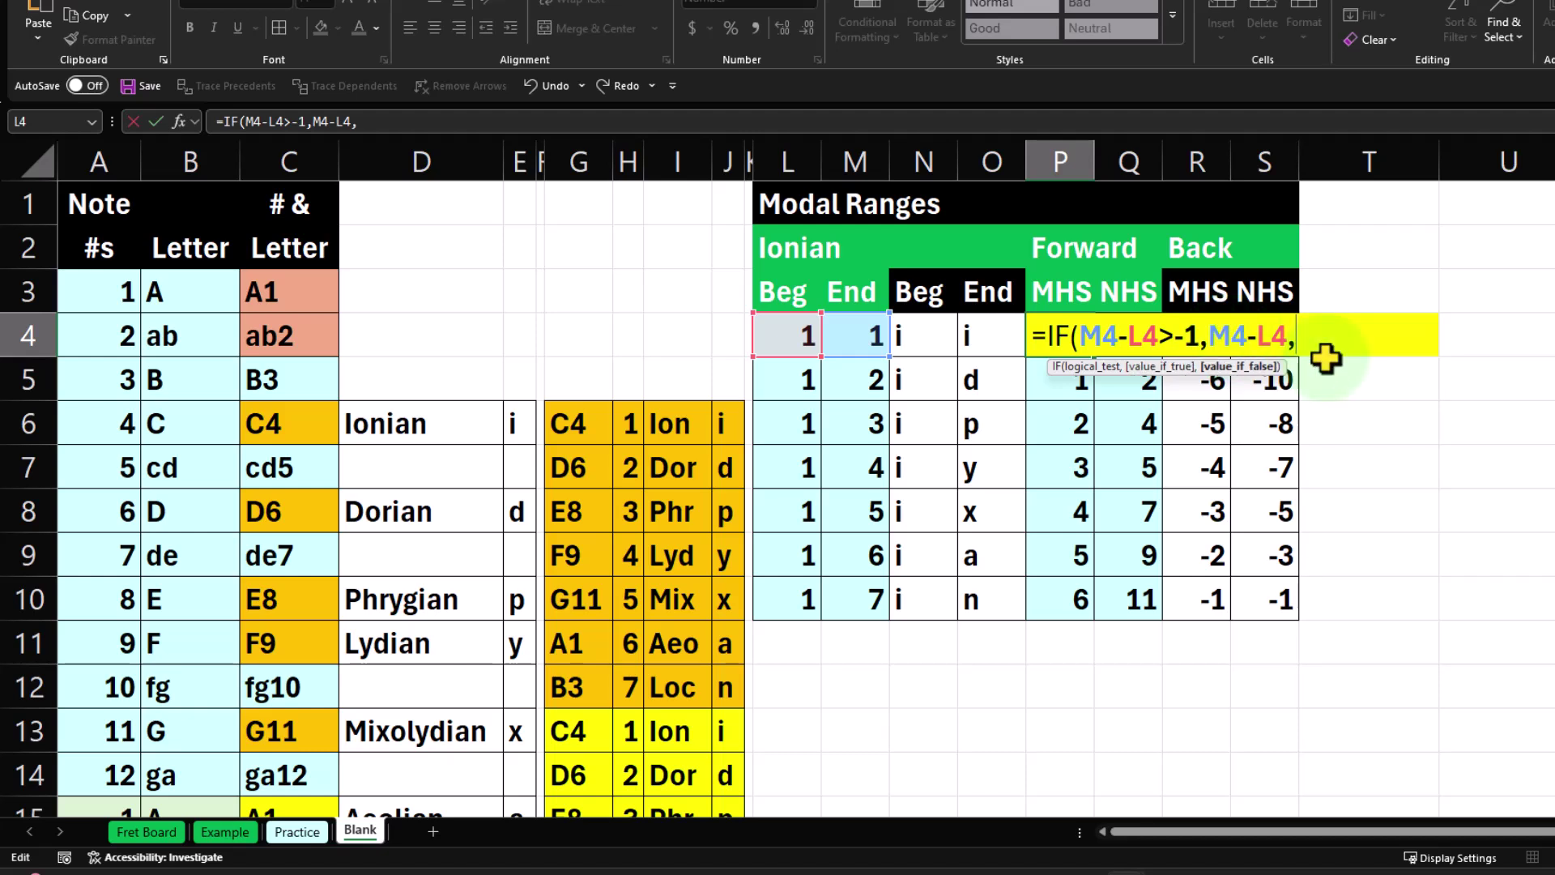
text(M4-L4)
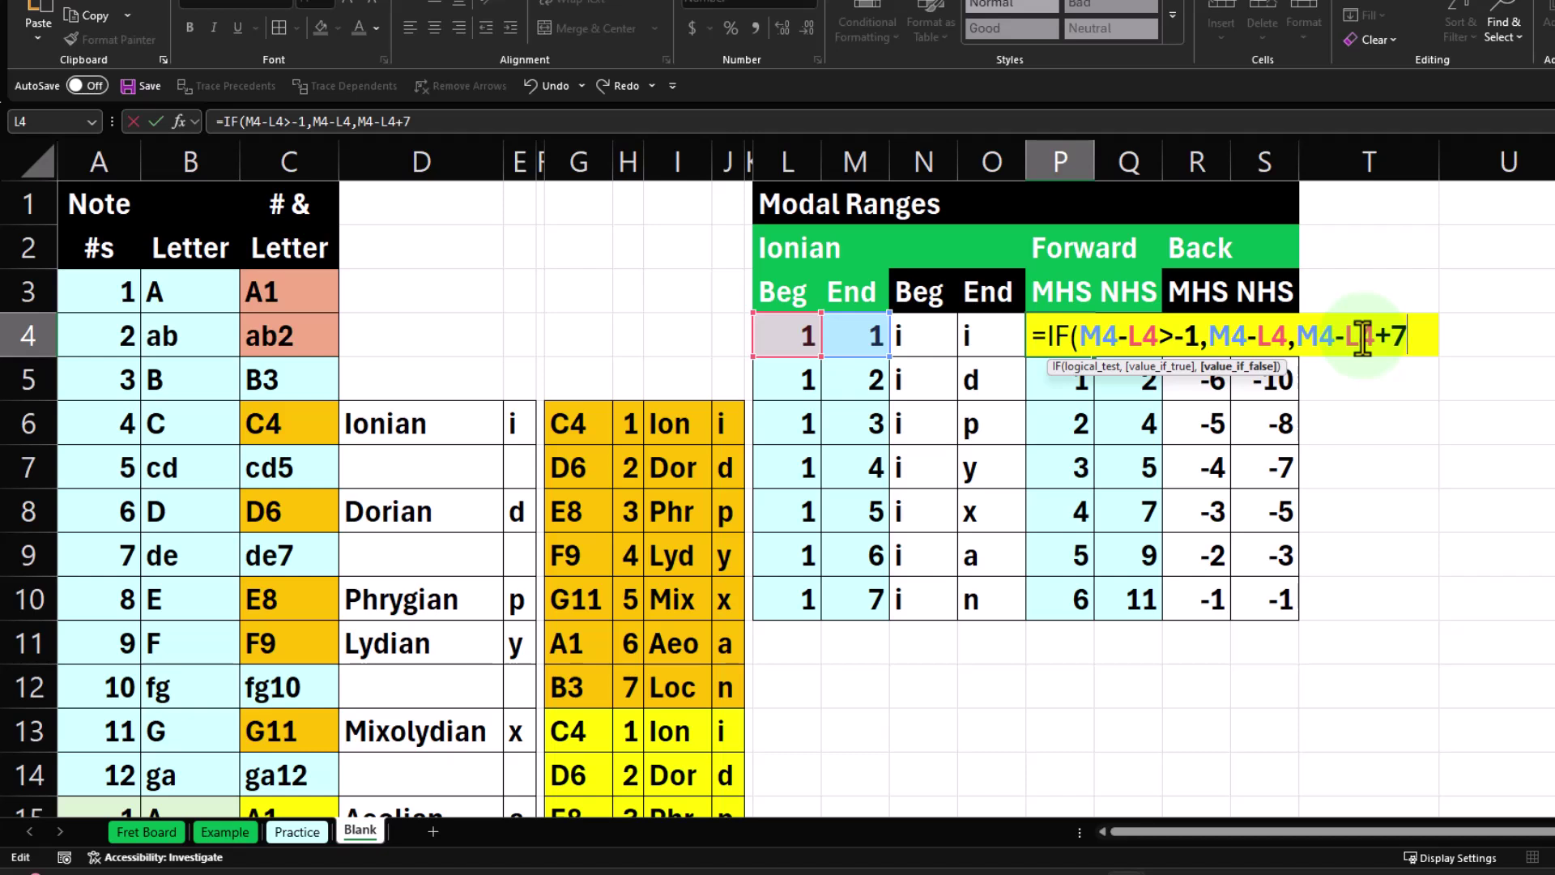
key(Return)
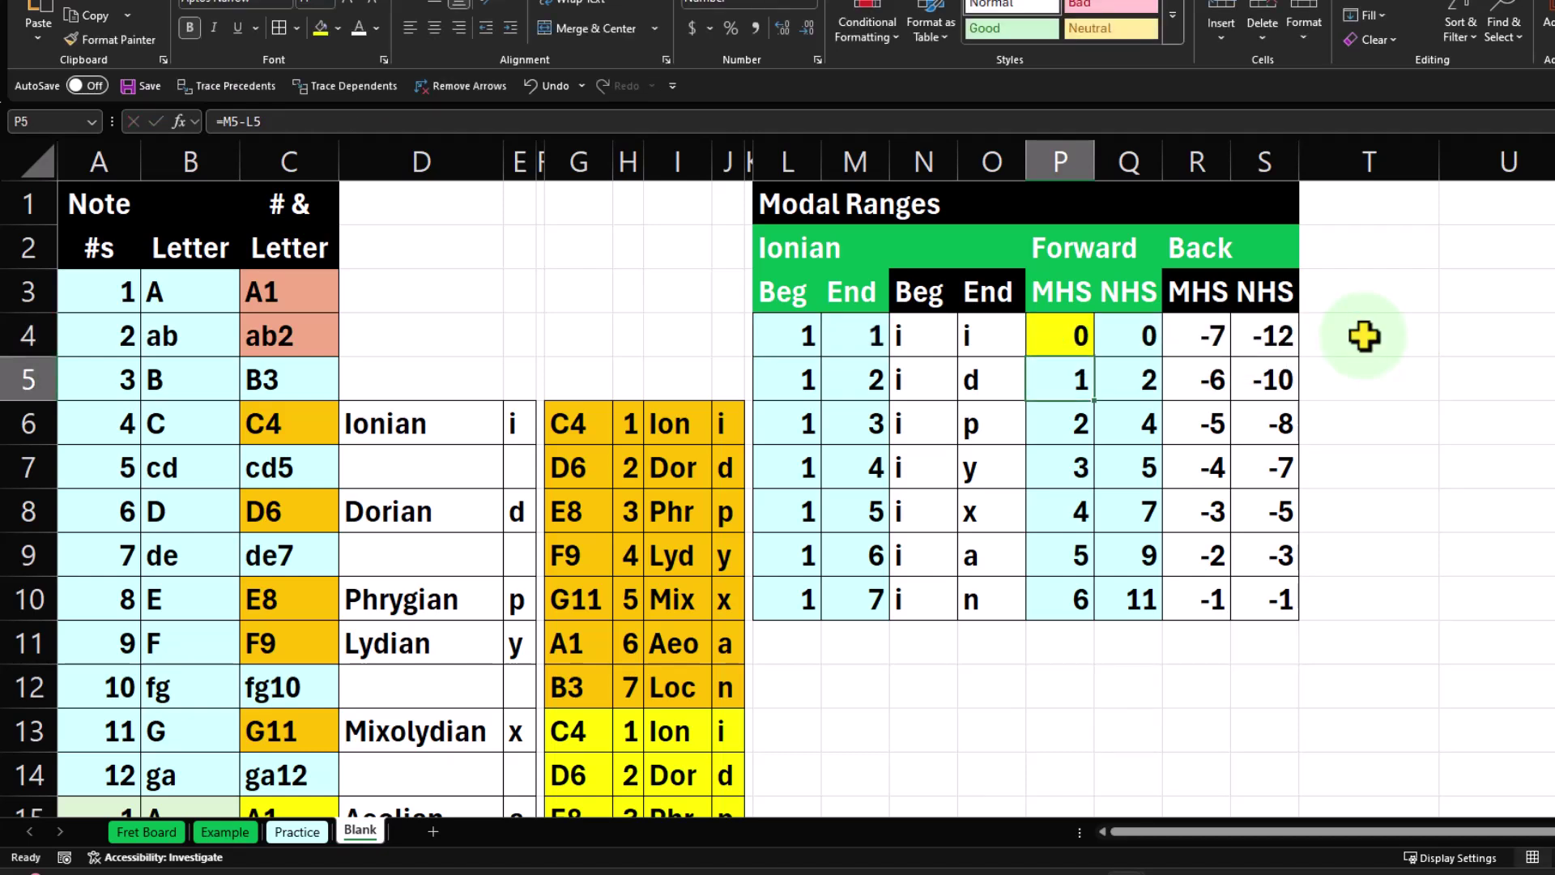
- Copy the P4 IF formula down through P10 and restore the range's light blue fill
click(1081, 334)
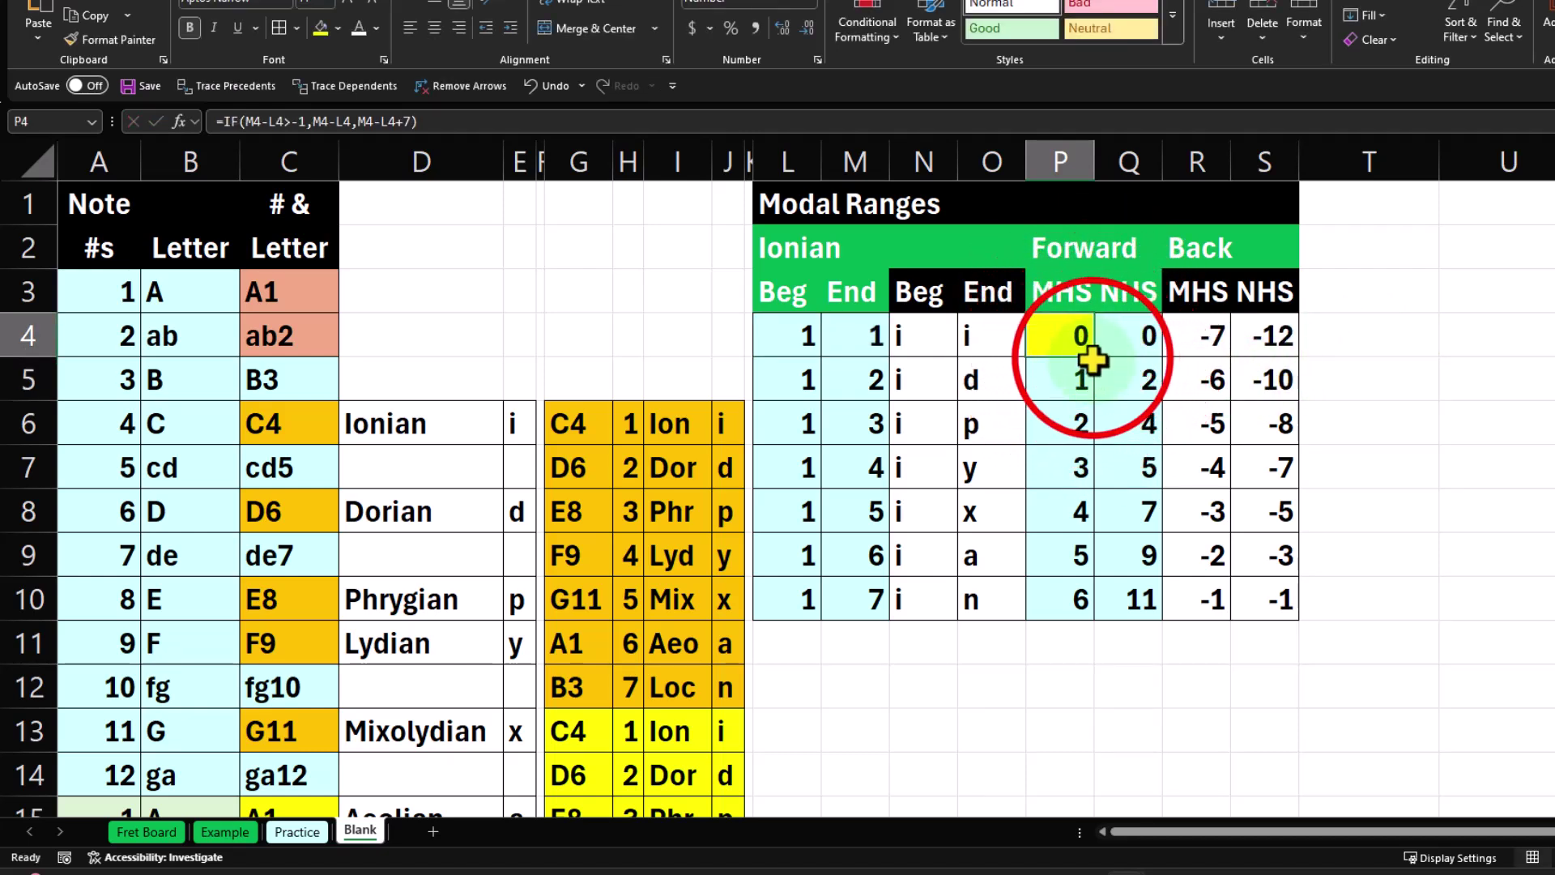
drag(1092, 359, 1081, 634)
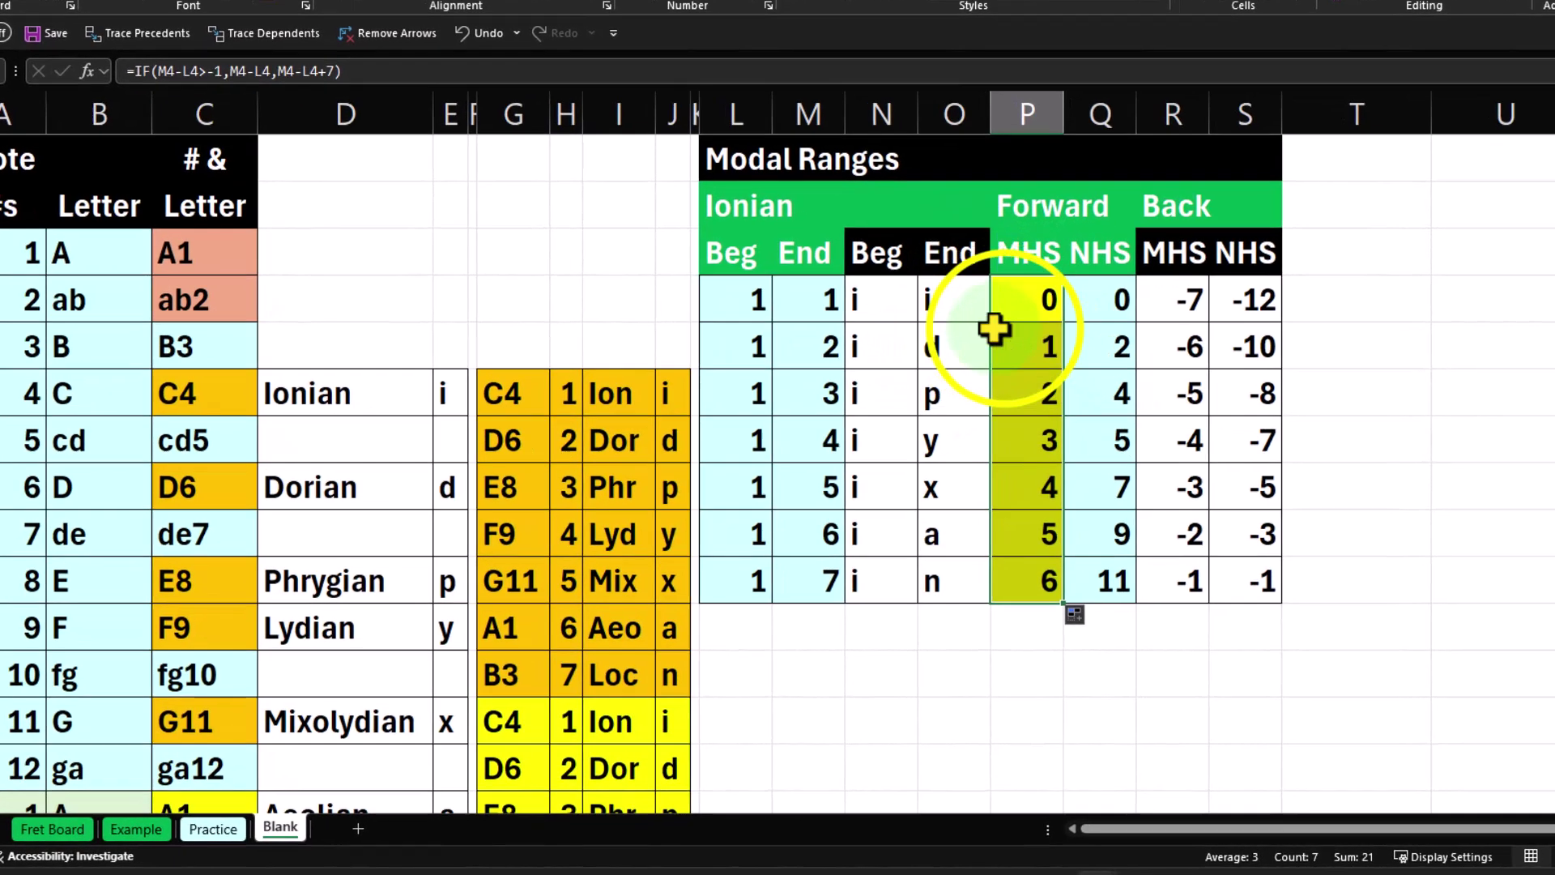
right_click(995, 331)
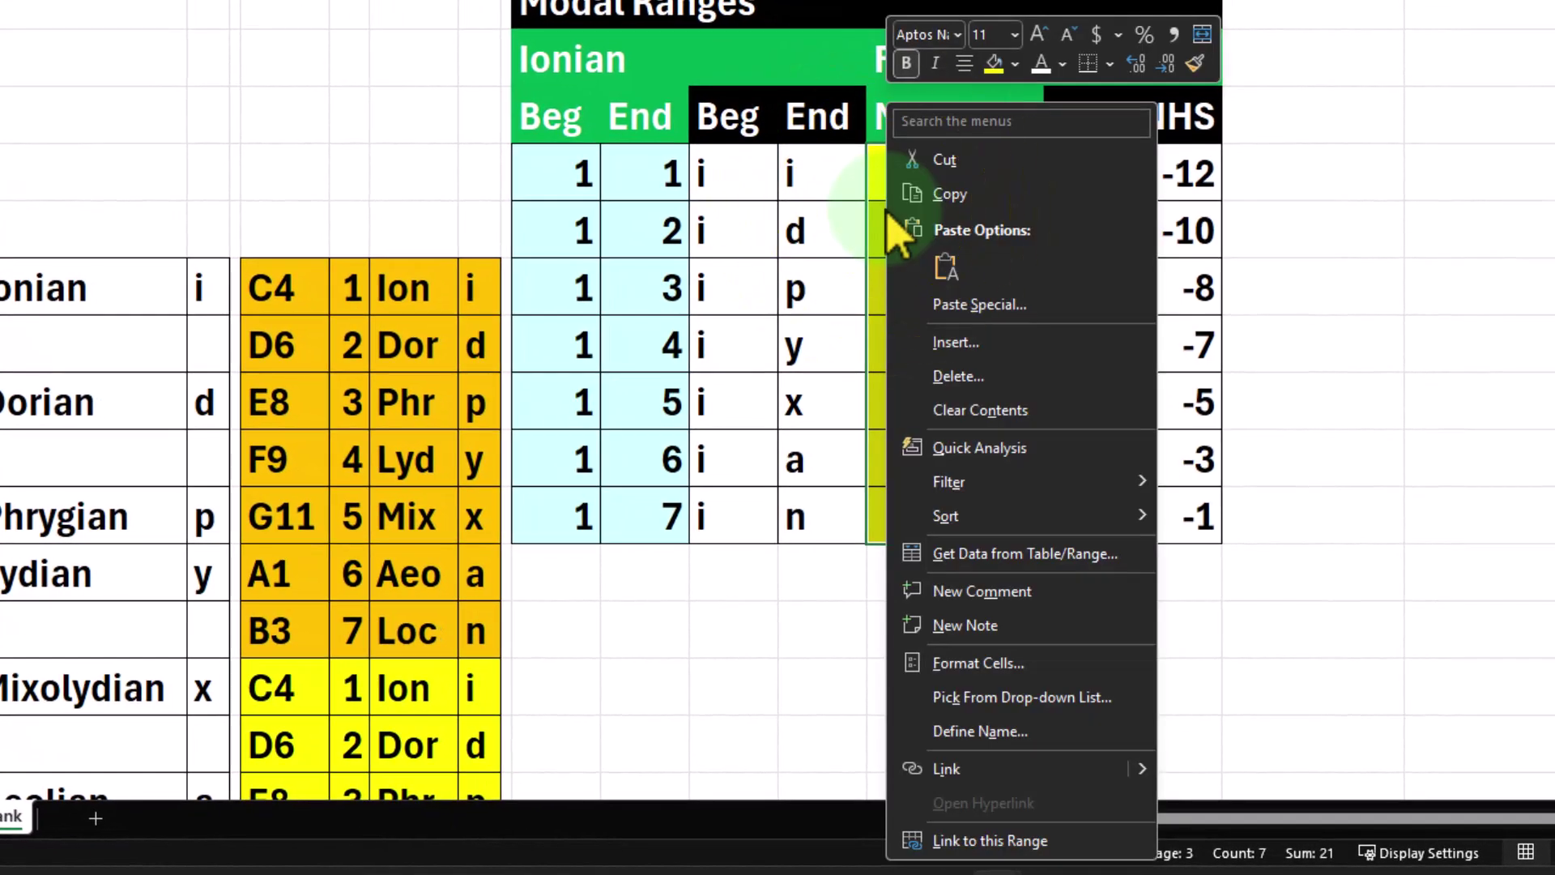
click(1014, 64)
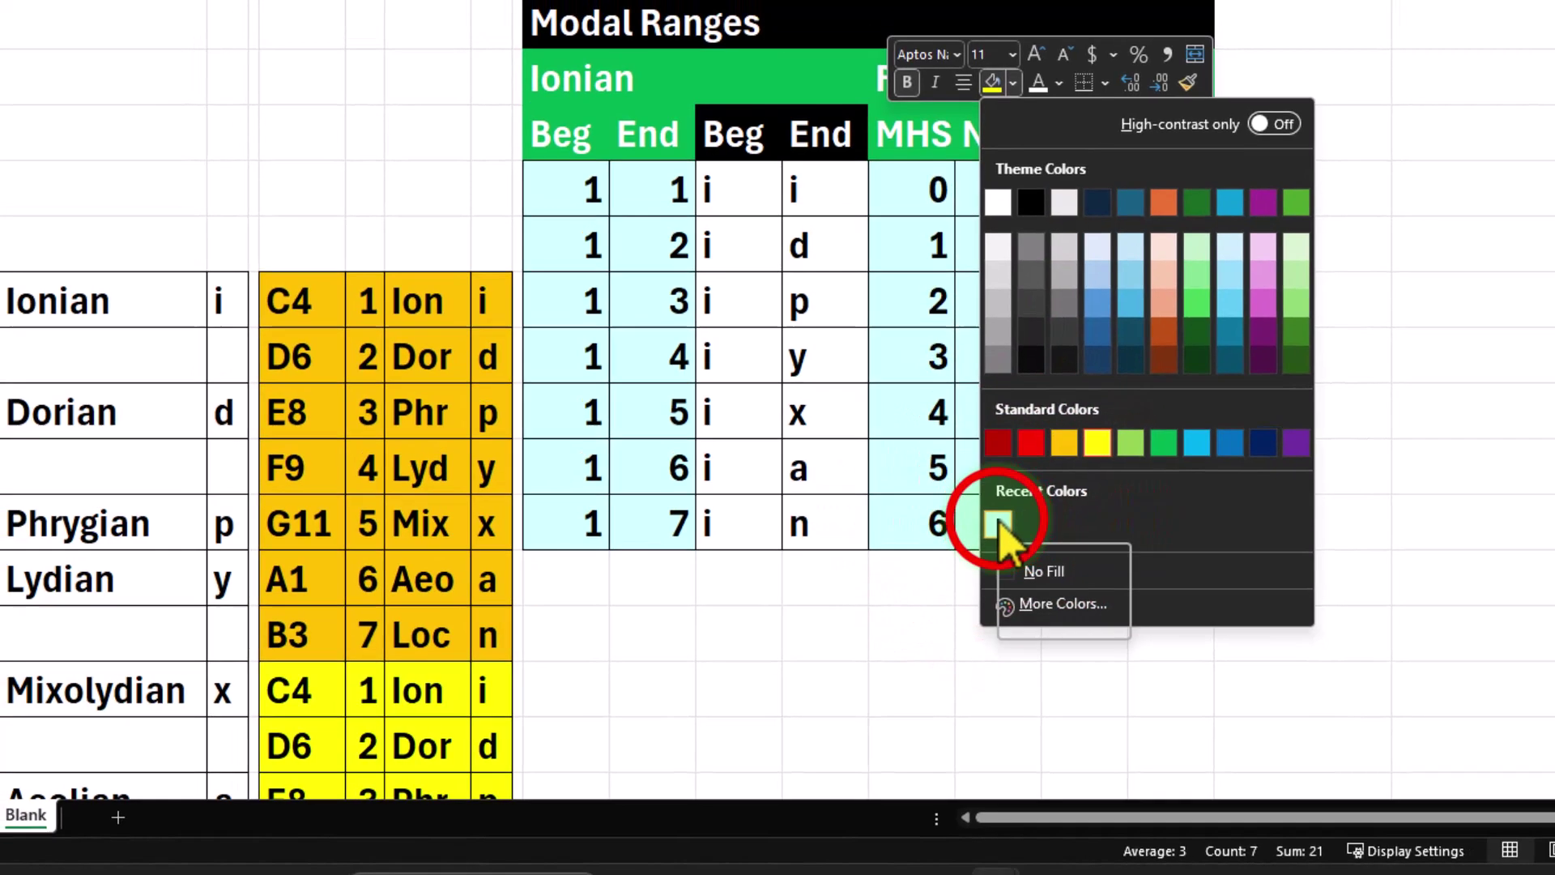
click(1005, 517)
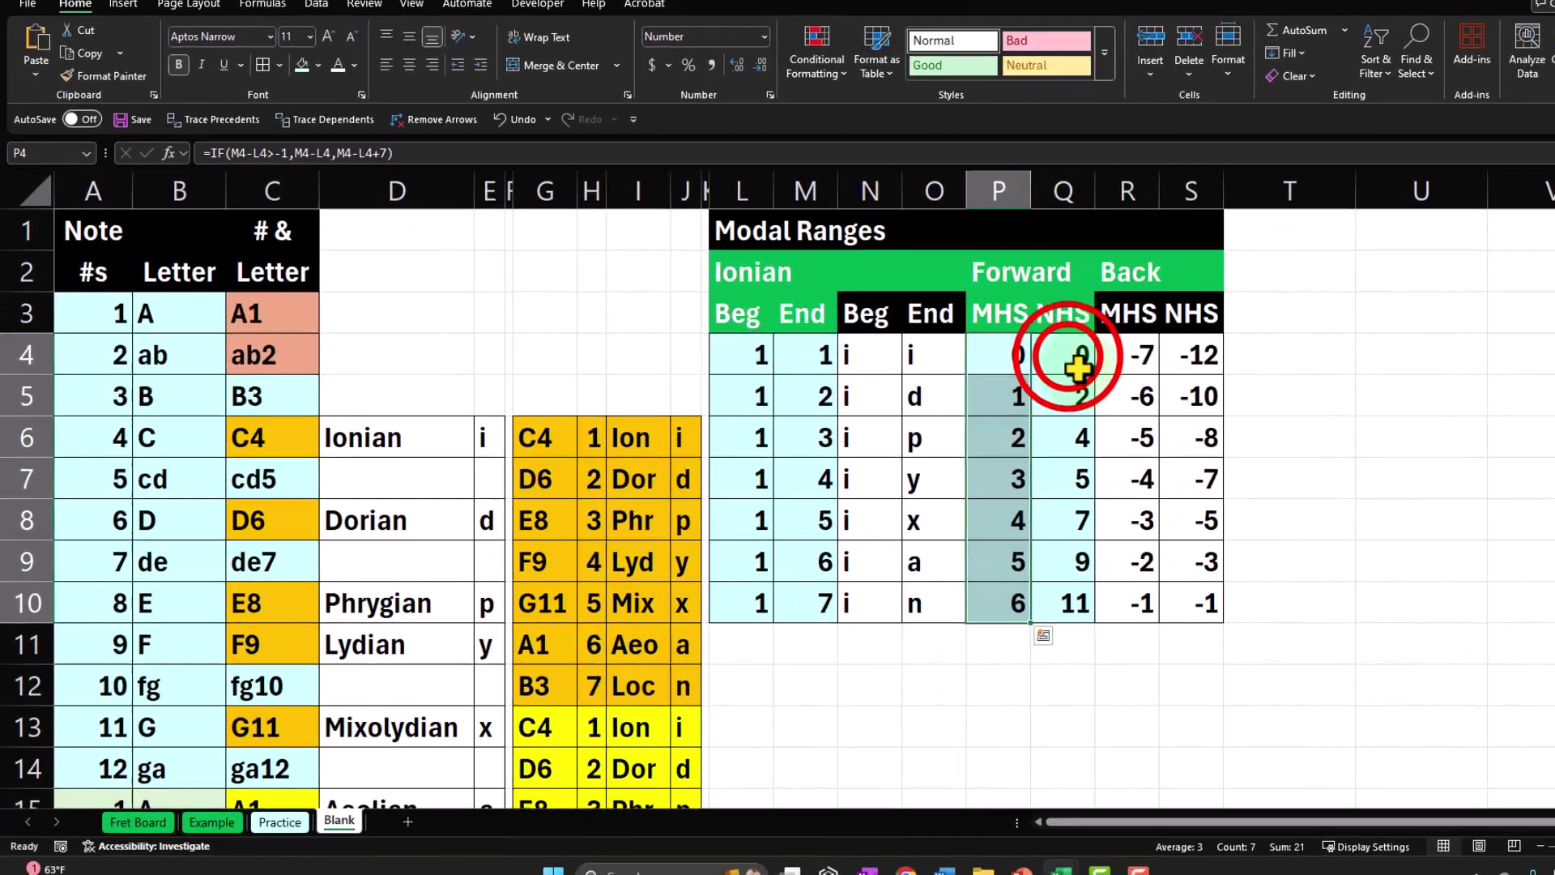
- Examine the Forward NHS formulas in Q4 and Q5 and the note numbers they reference in column A
double_click(982, 378)
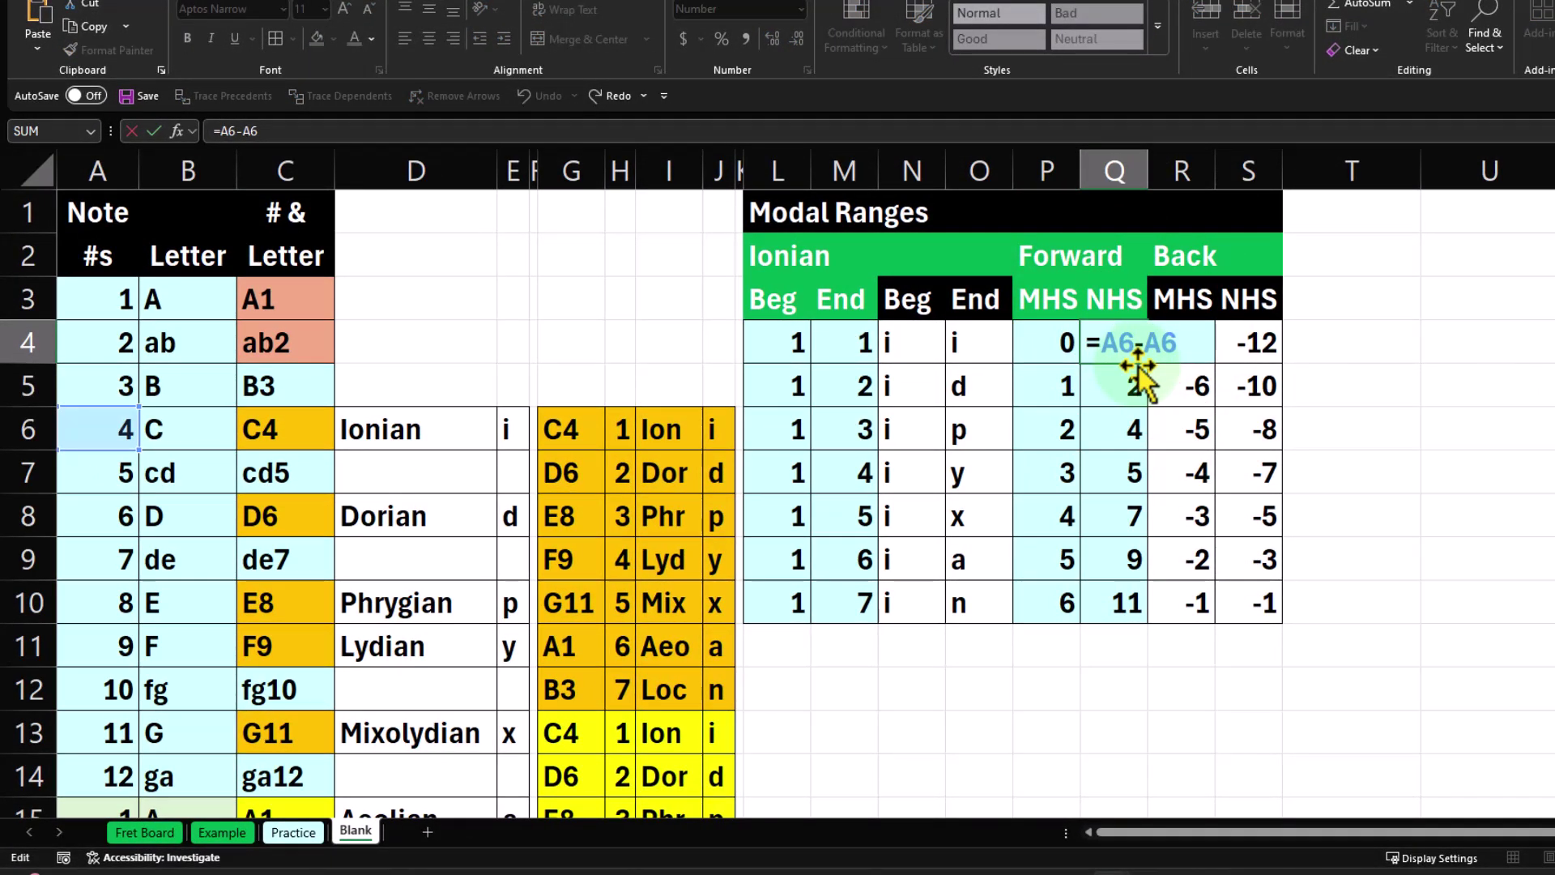
scroll(625, 608, down, 1)
scroll(567, 609, up, 1)
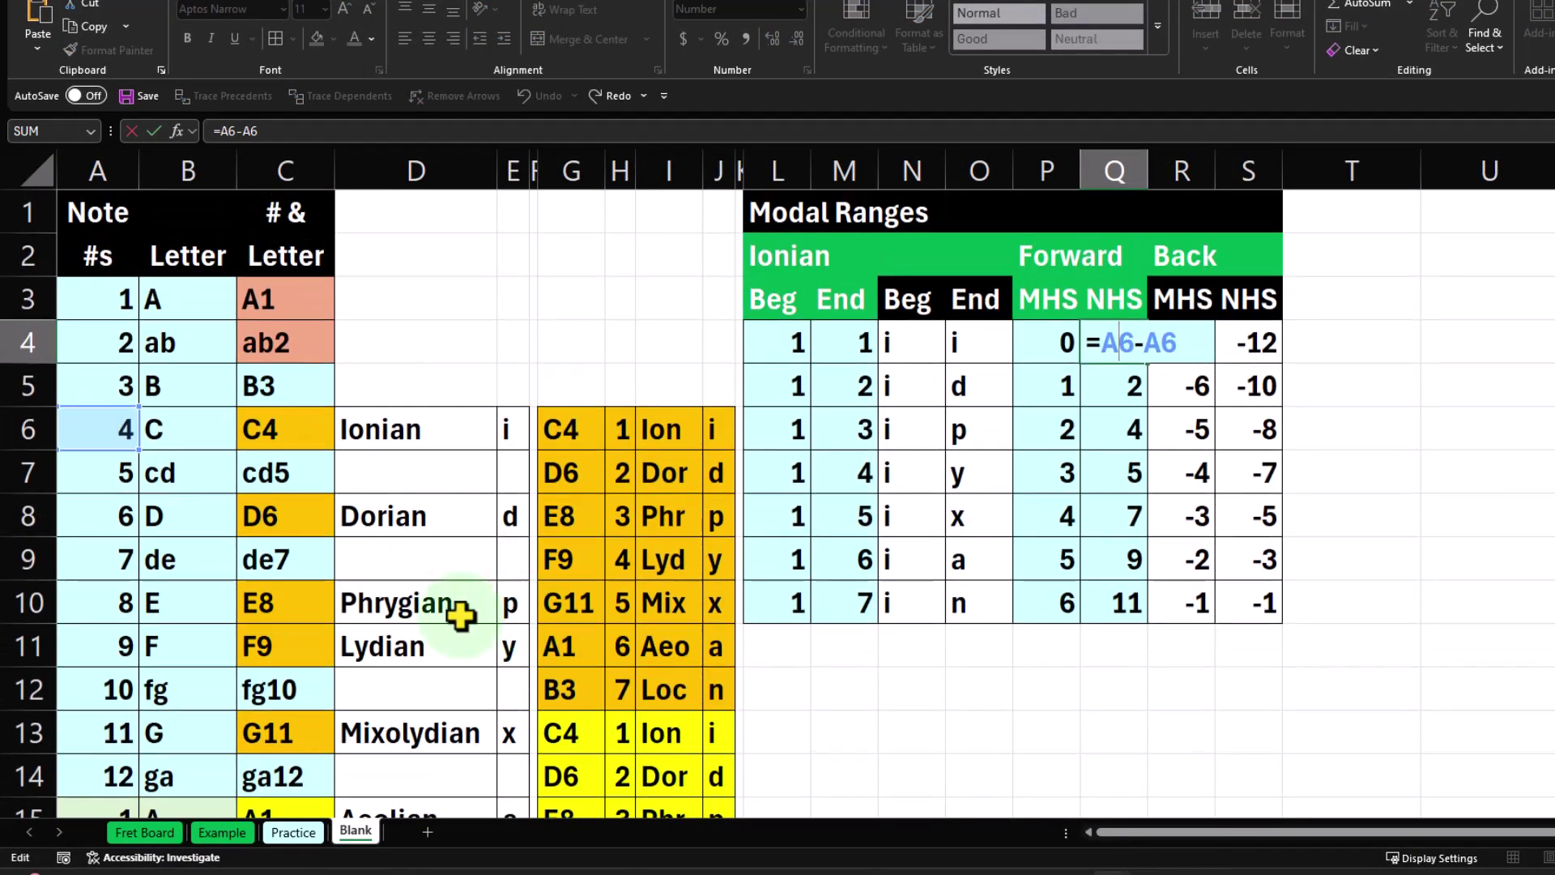
scroll(204, 494, down, 2)
scroll(187, 486, up, 2)
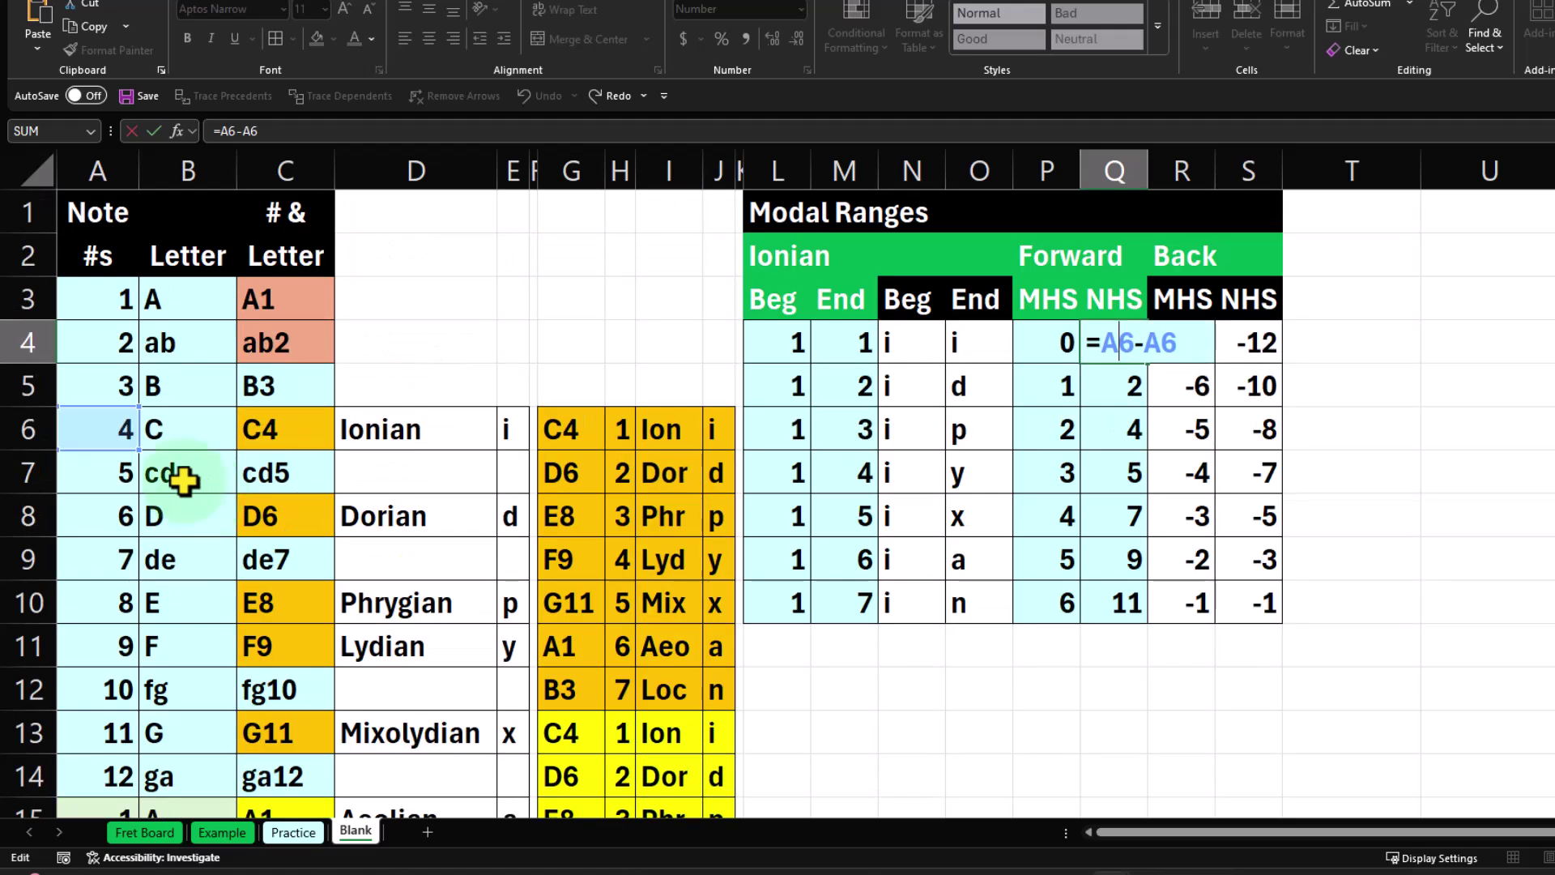
key(Return)
double_click(1119, 387)
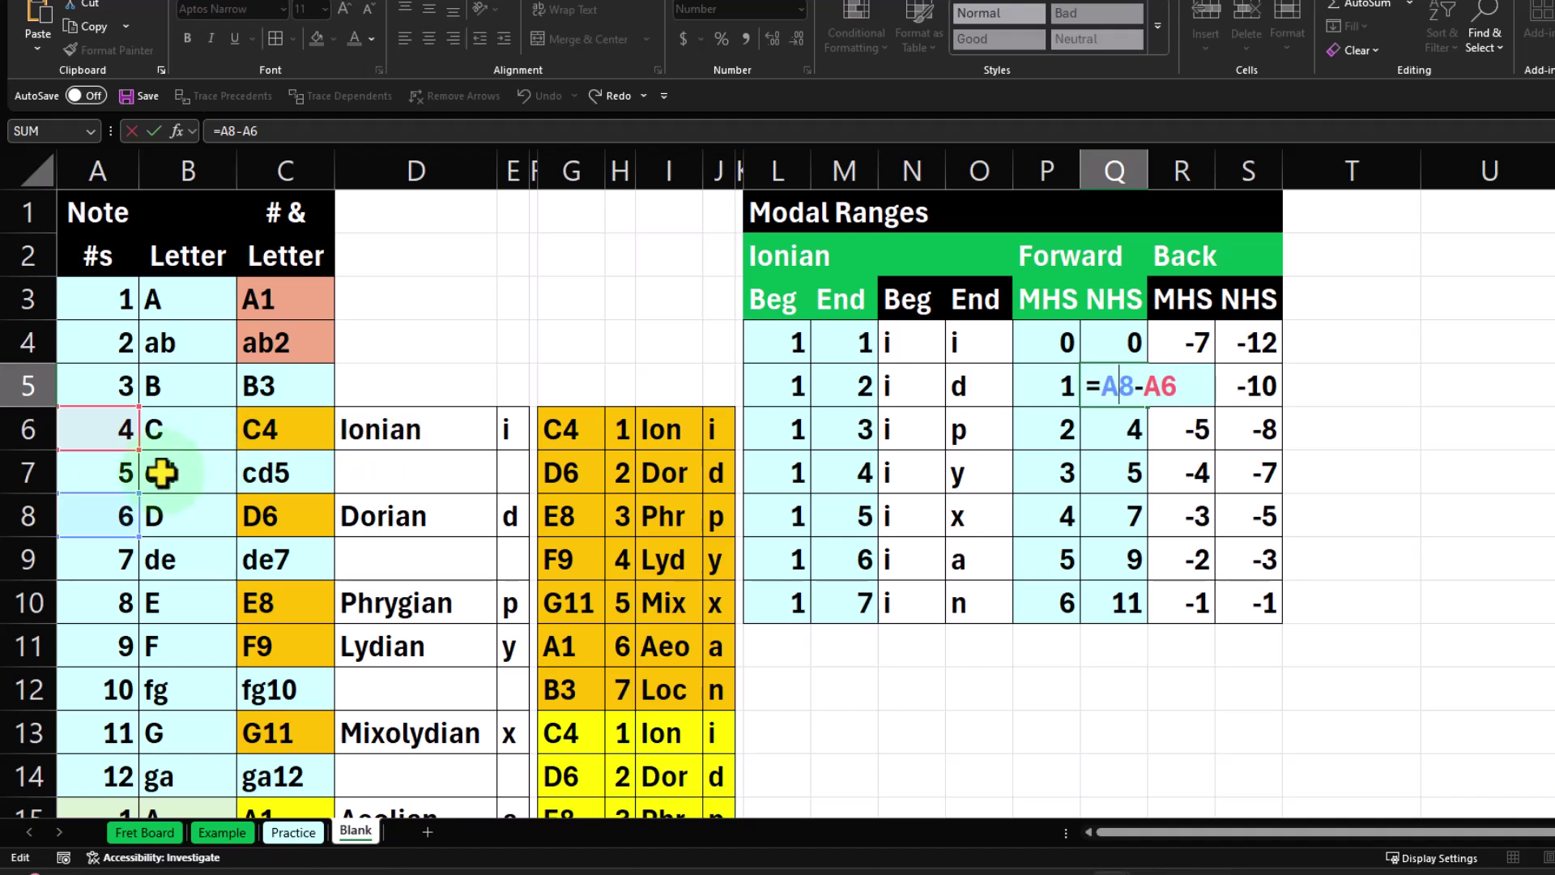
key(Return)
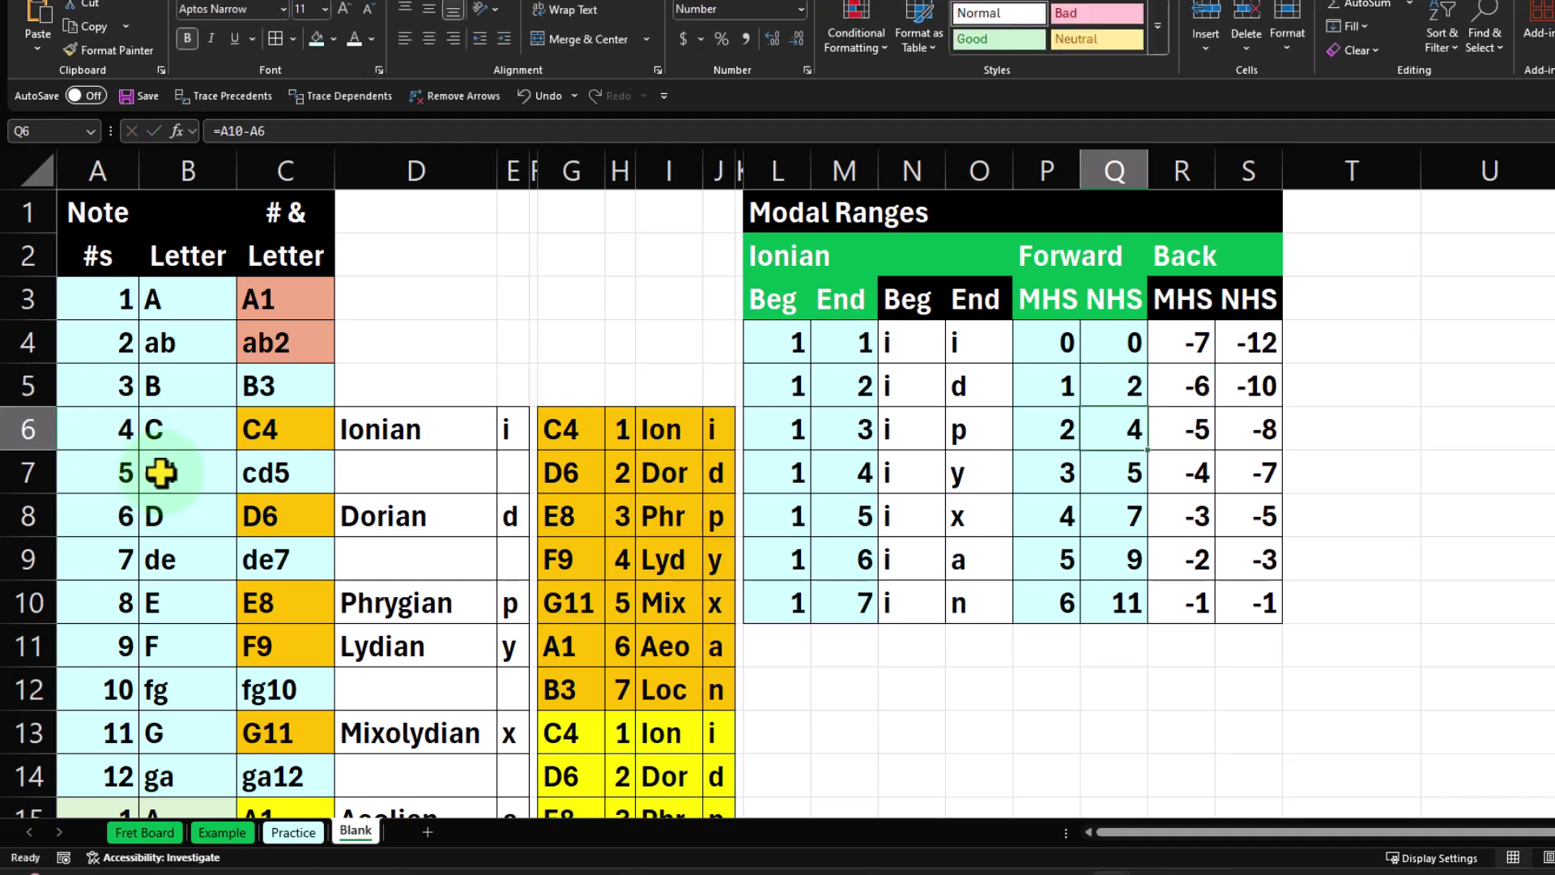
click(1137, 372)
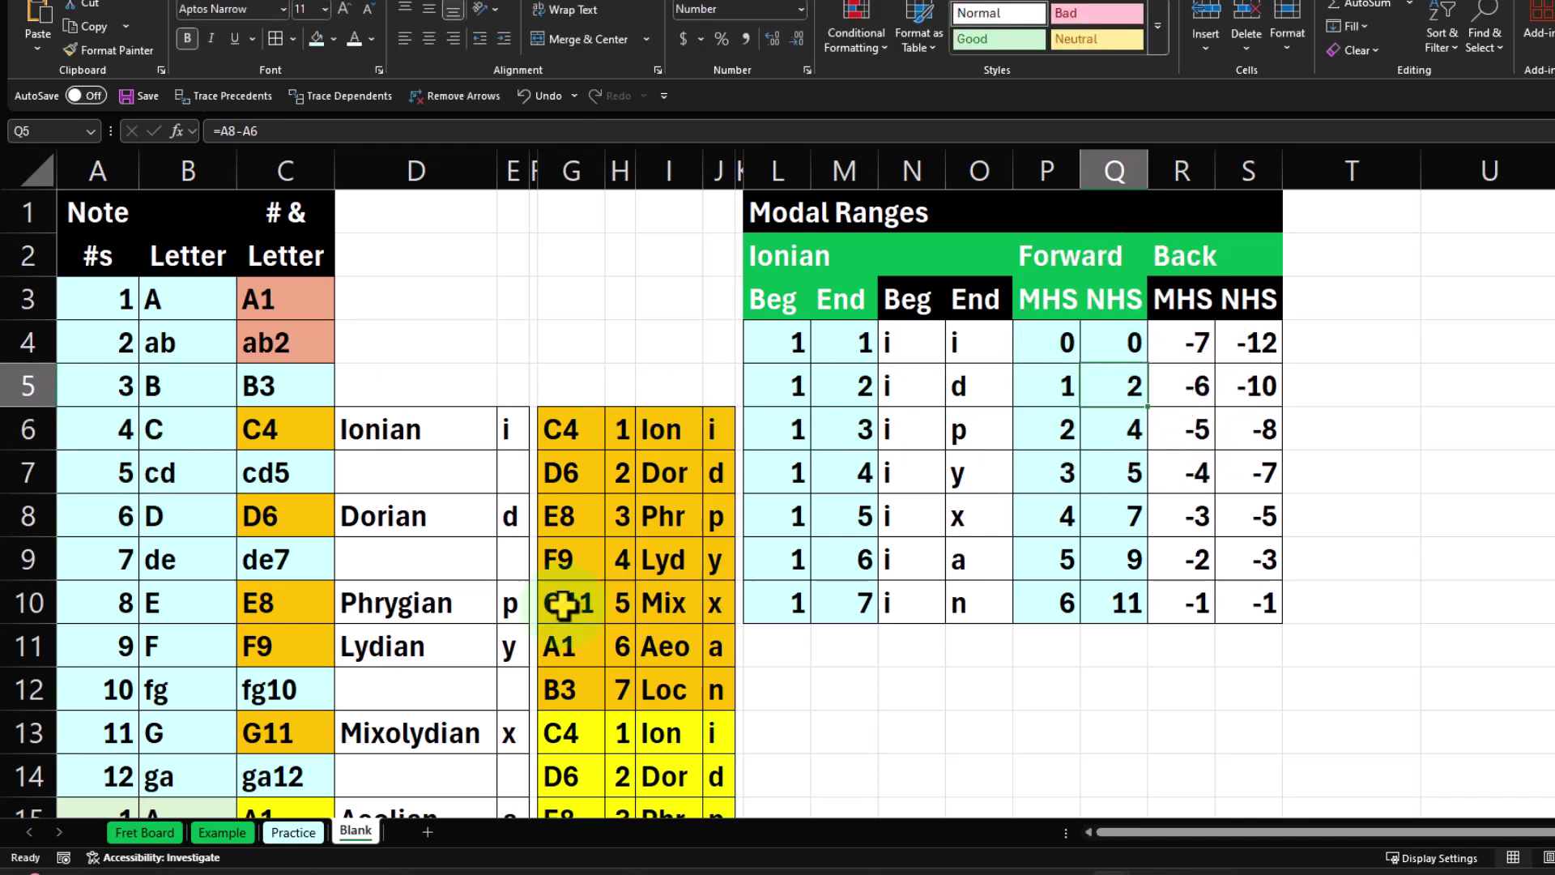
scroll(486, 628, down, 1)
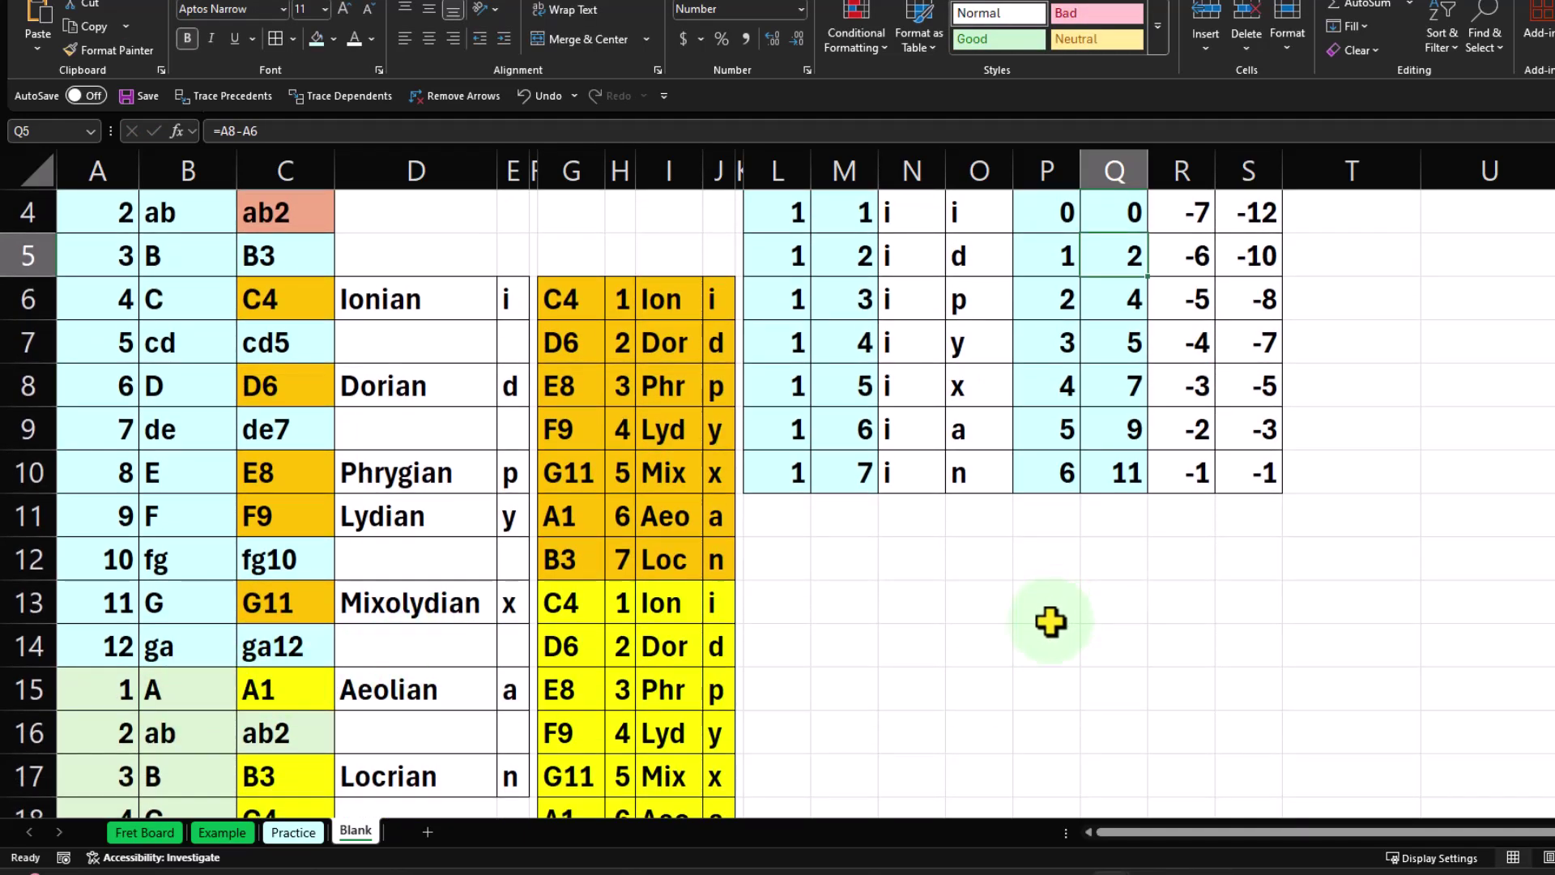
scroll(1049, 621, up, 1)
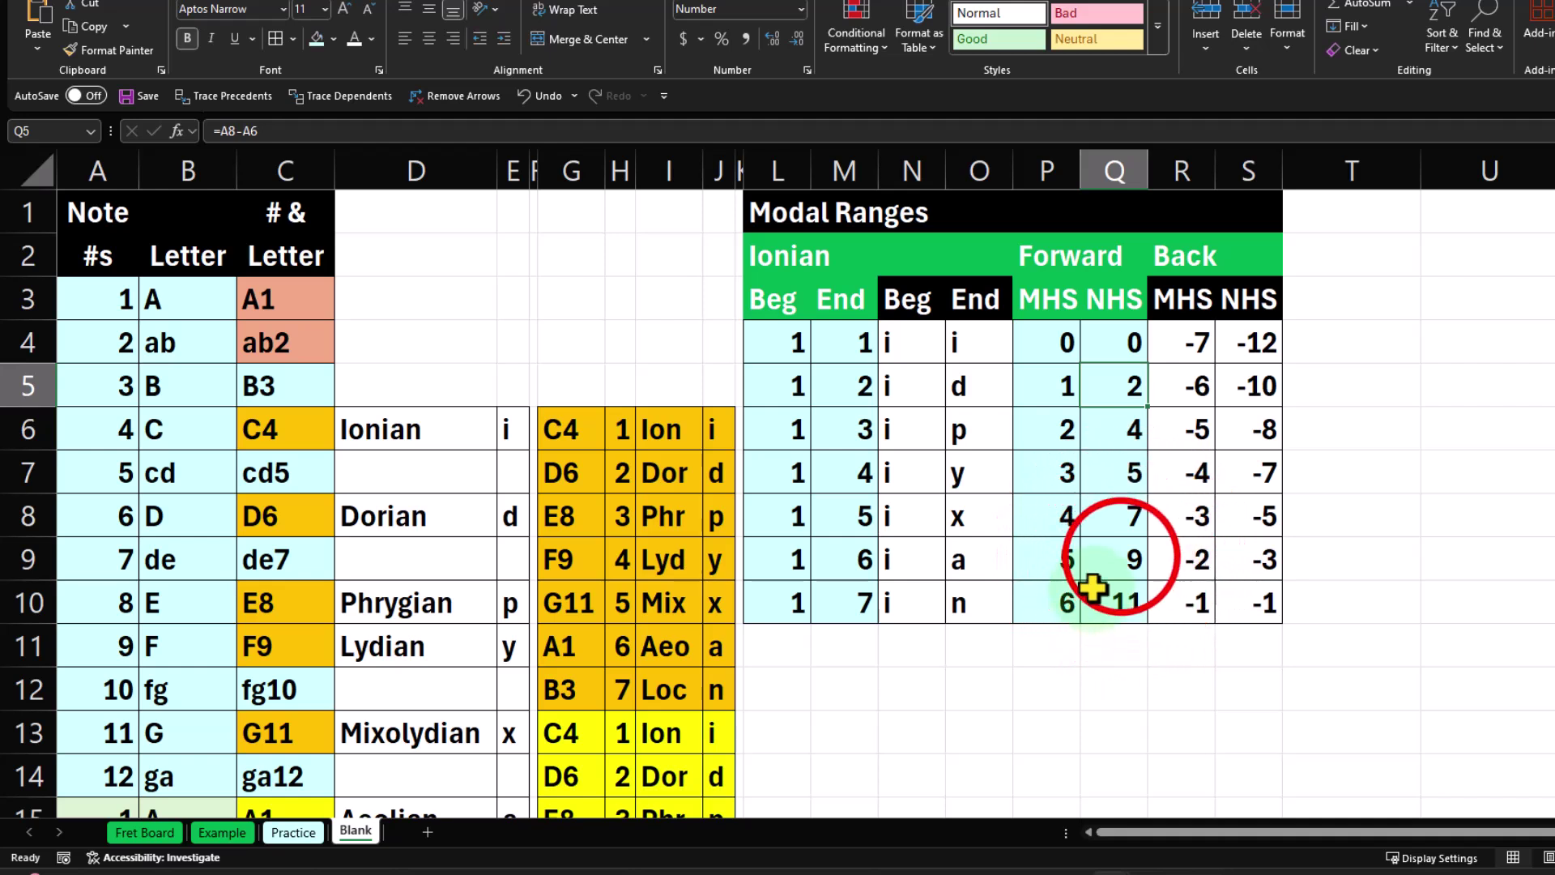
- Try Q9's Forward NHS formula without the octave adjustment, as =A15-A6
click(1119, 559)
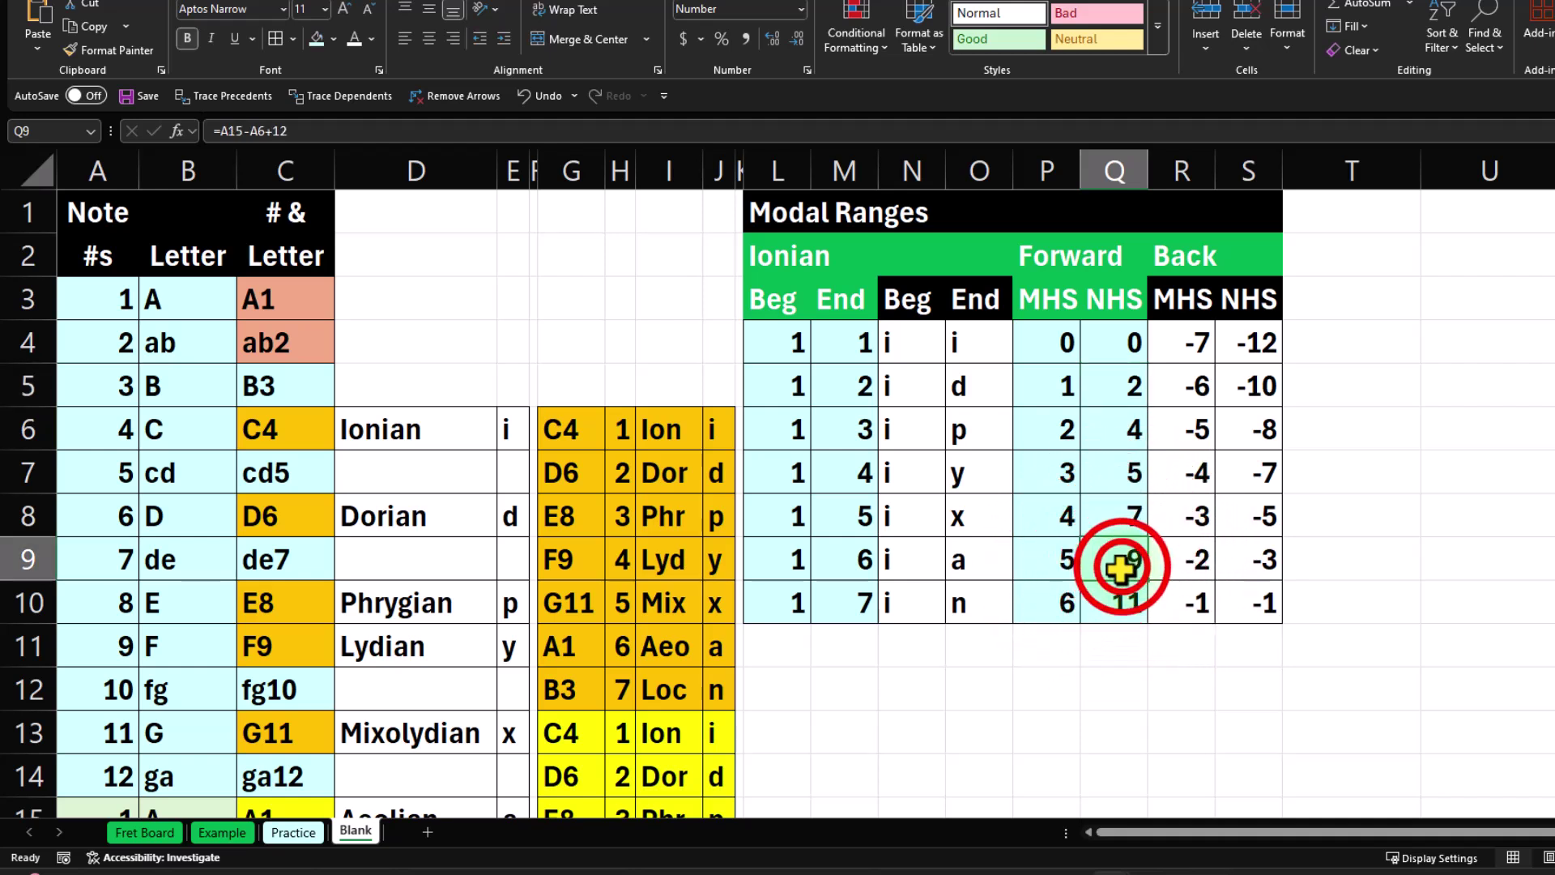
double_click(1116, 567)
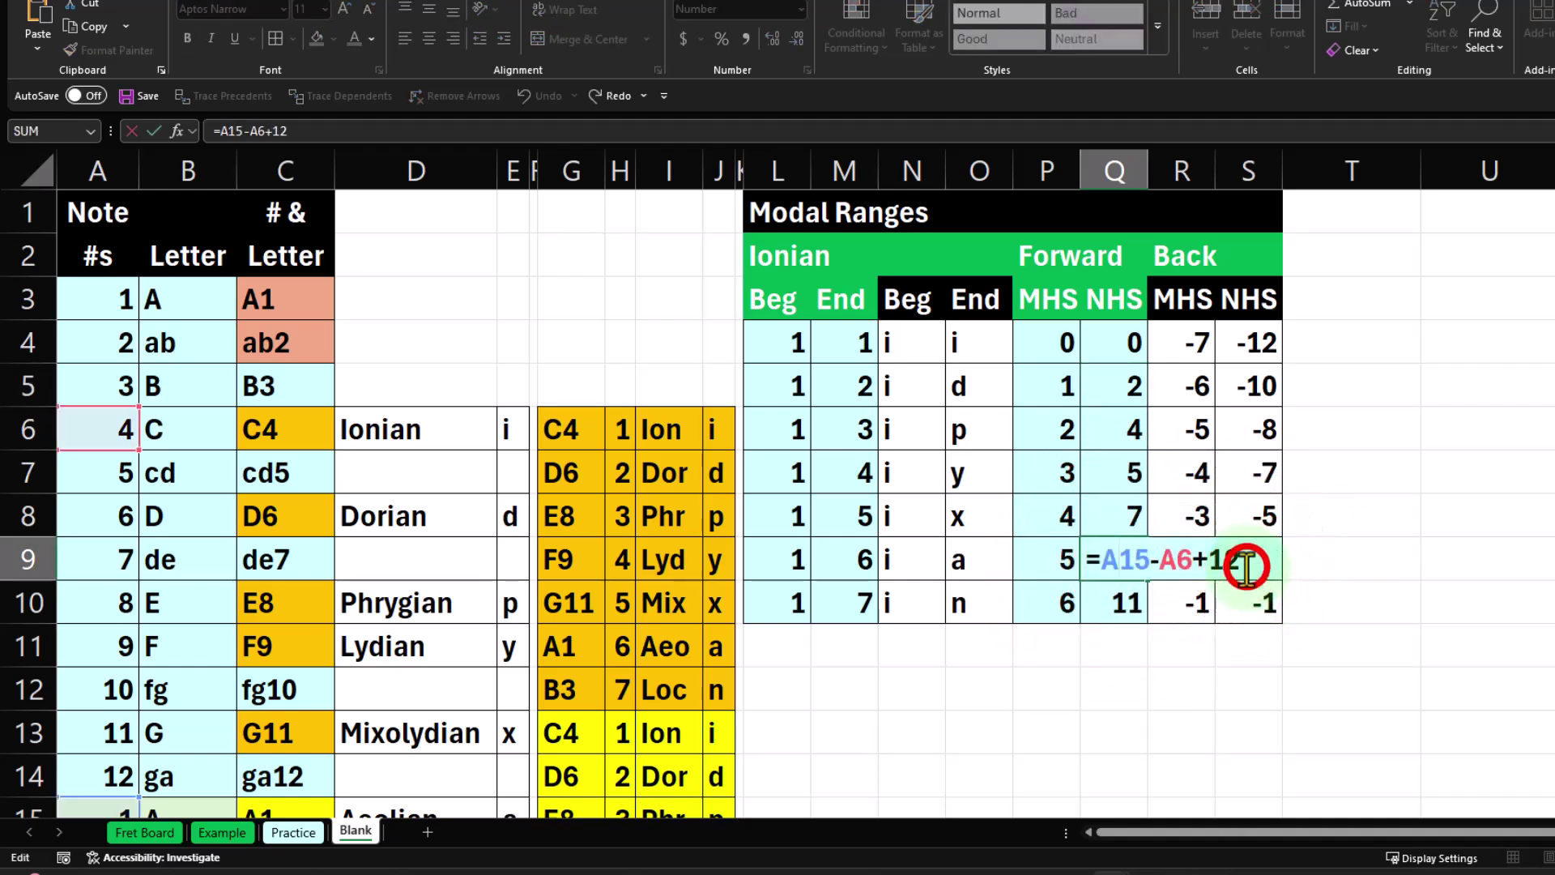
key(BackSpace)
key(BackSpace)
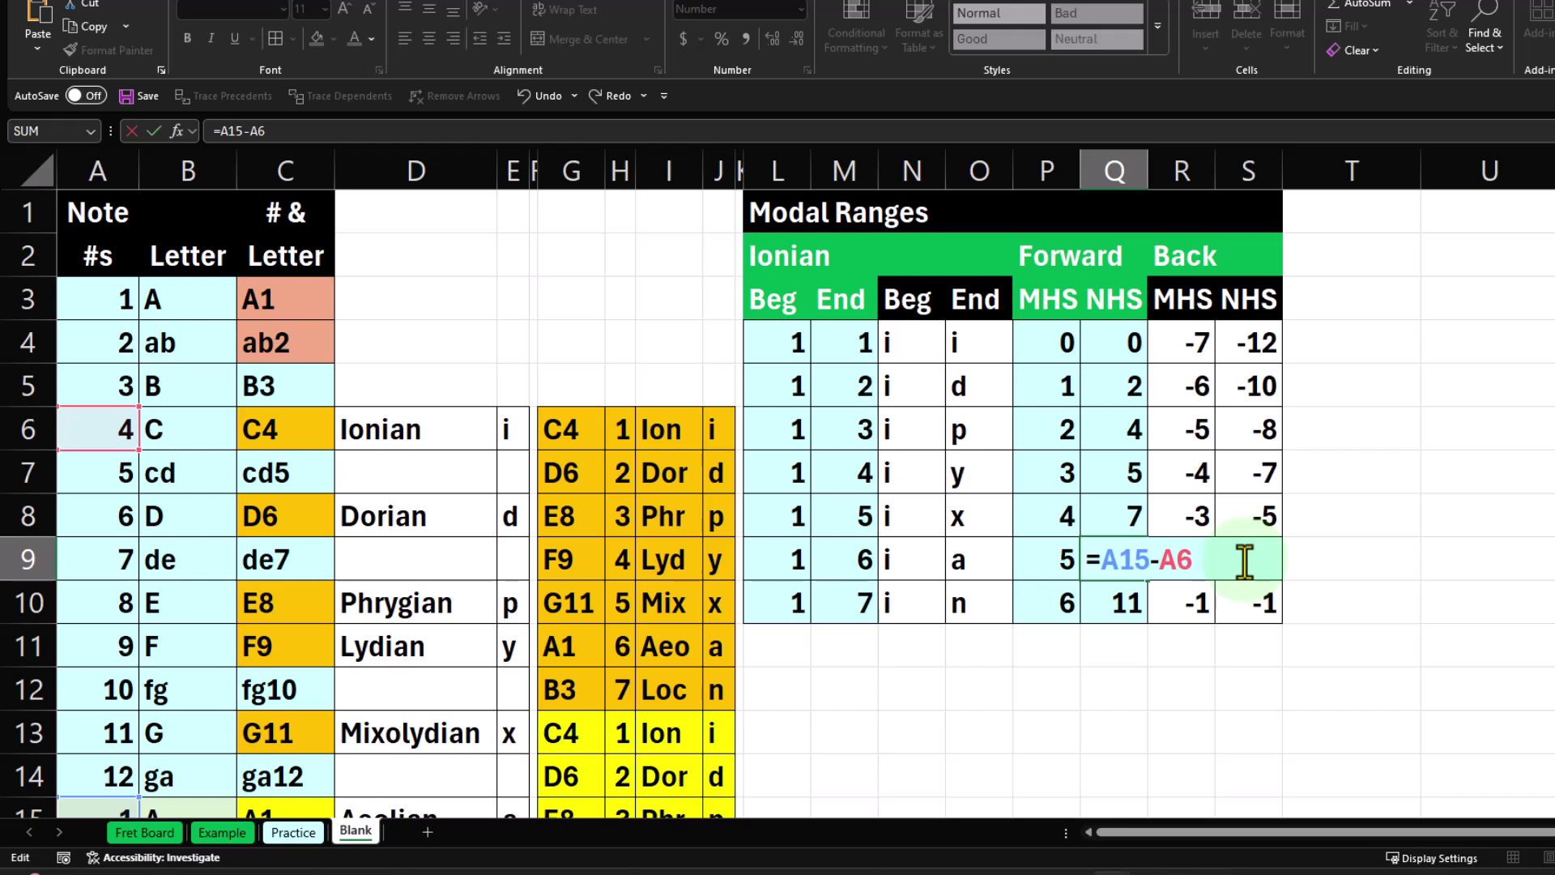
key(Return)
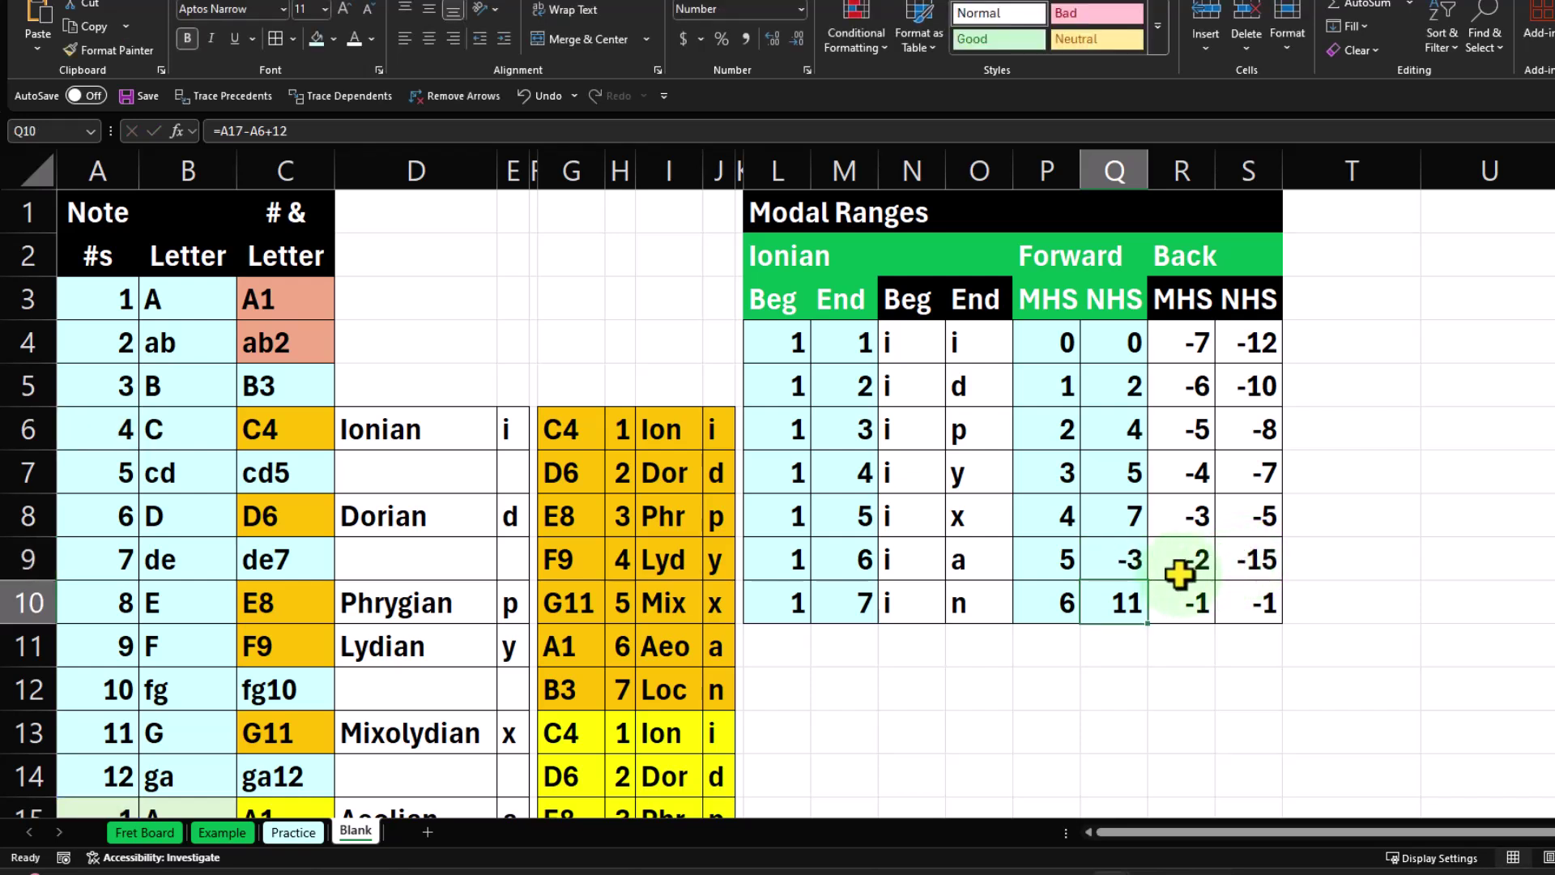
- Restore the +12 adjustment in Q9 so its formula is =A15-A6+12
double_click(1131, 559)
click(1189, 559)
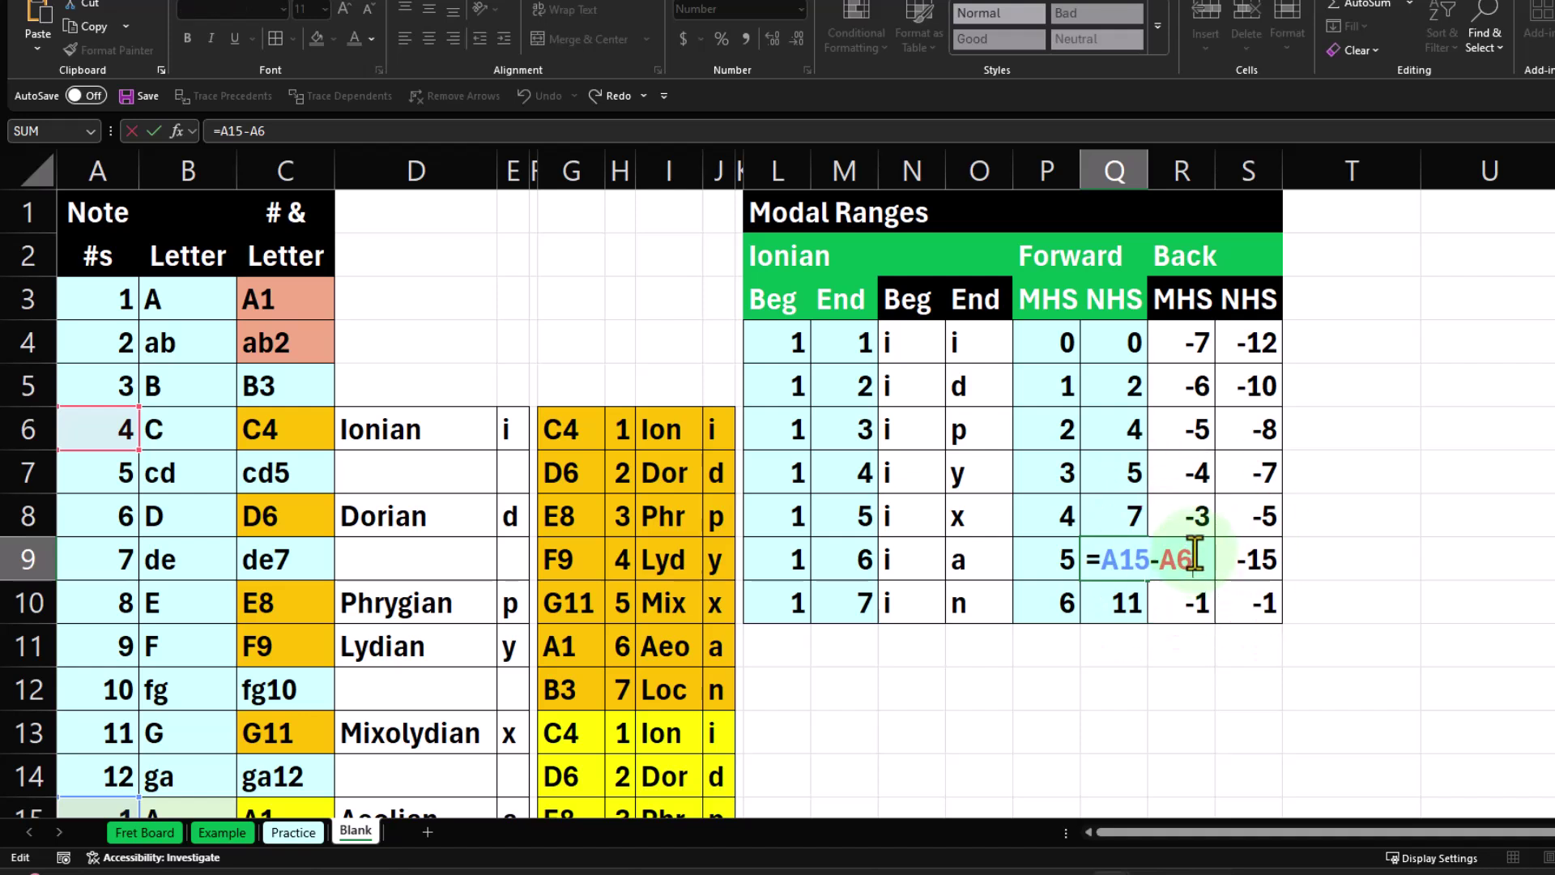
text(+12)
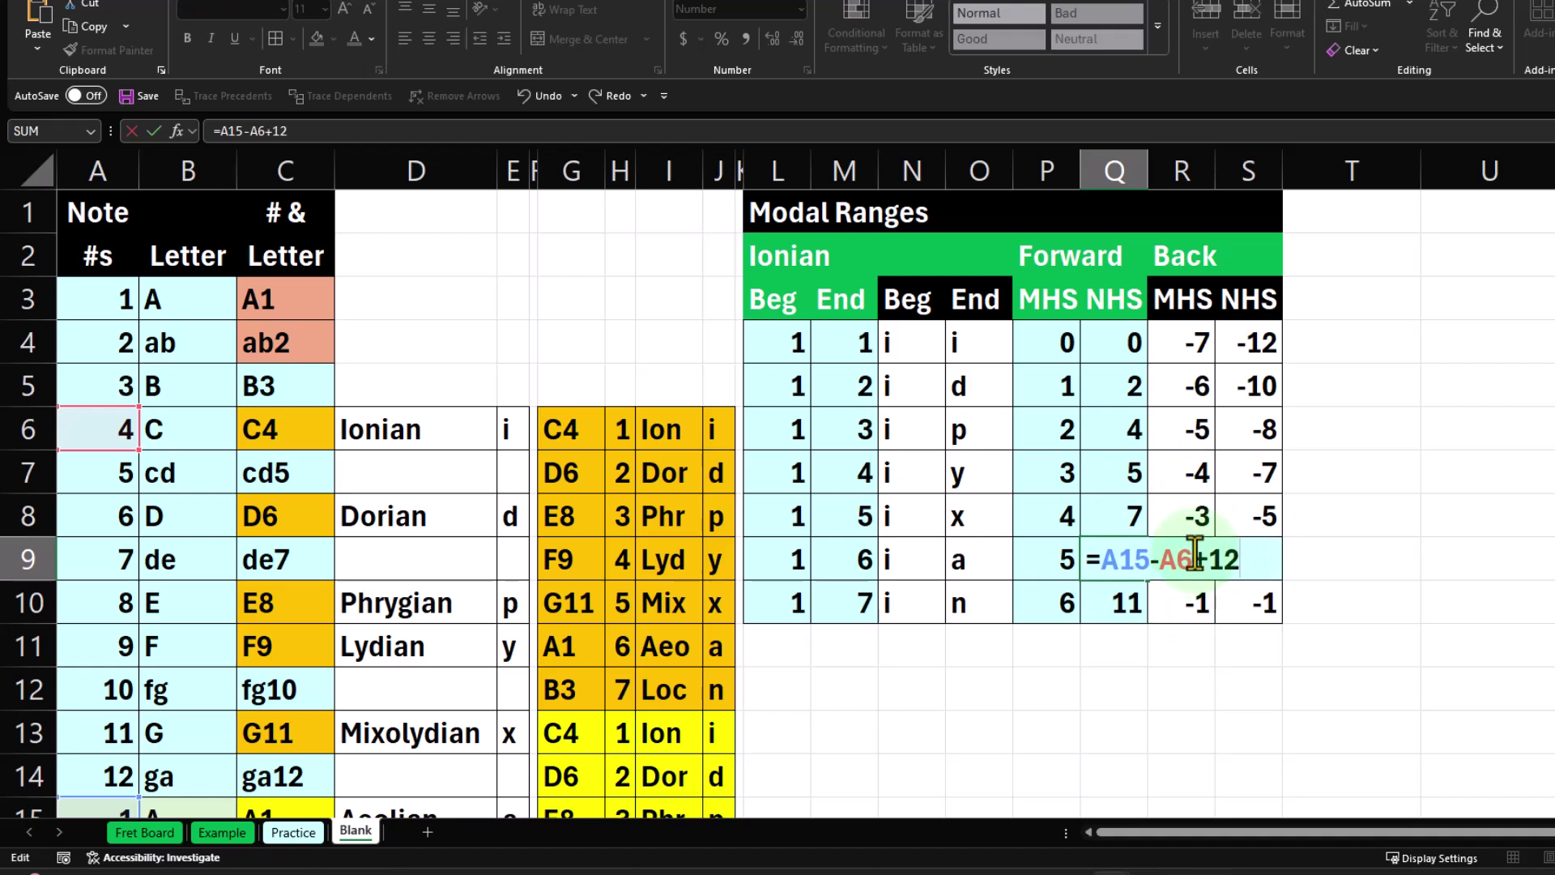
key(Return)
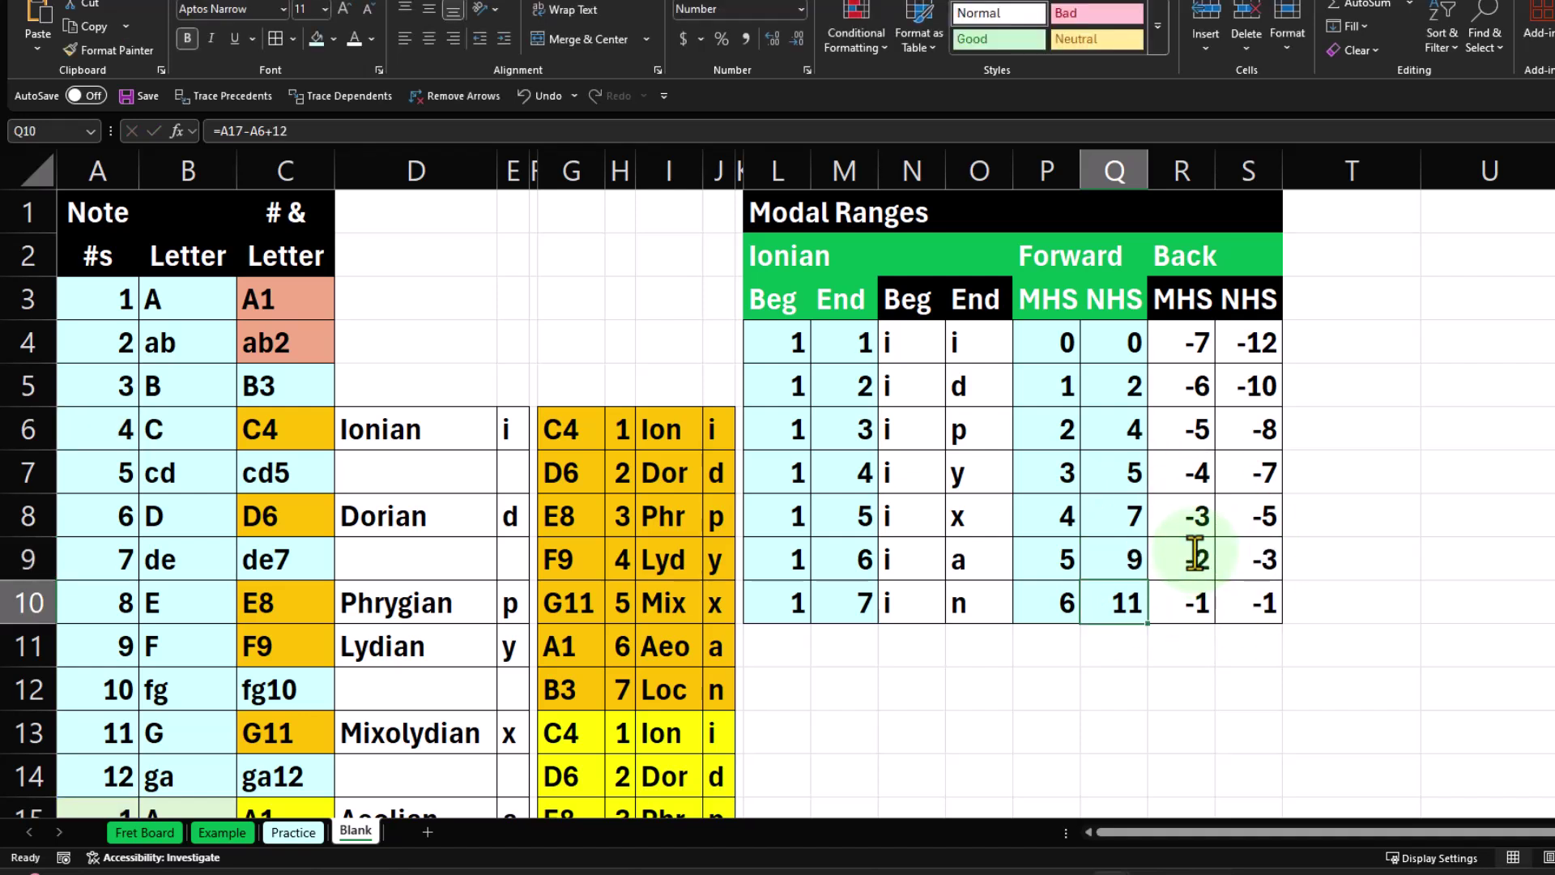
- Fill Q5 in the Forward NHS column with yellow and clear its existing formula
click(1130, 387)
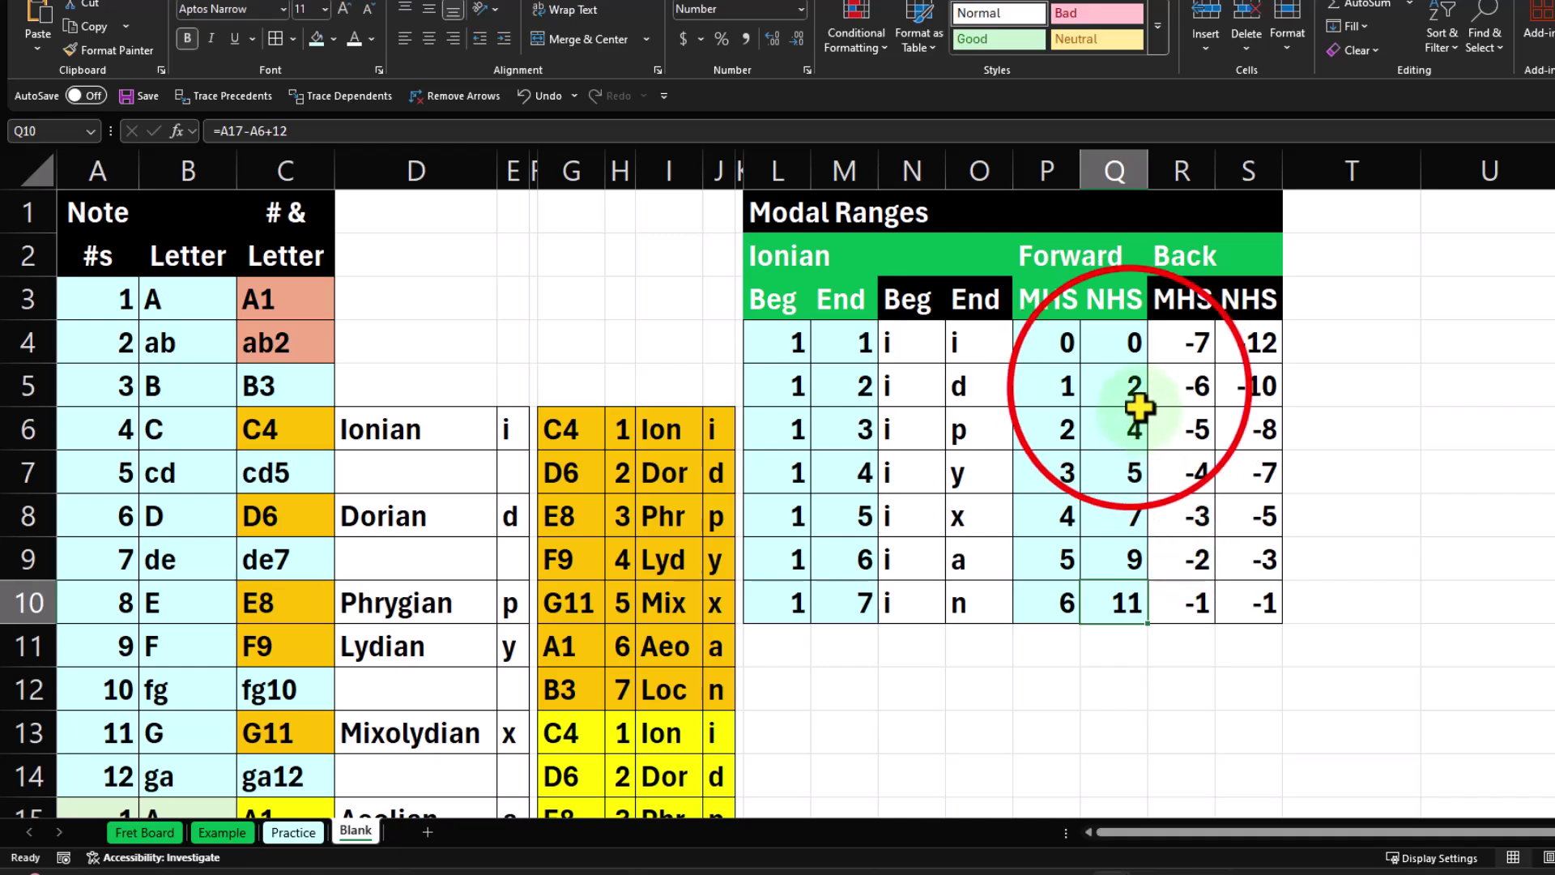
double_click(1130, 387)
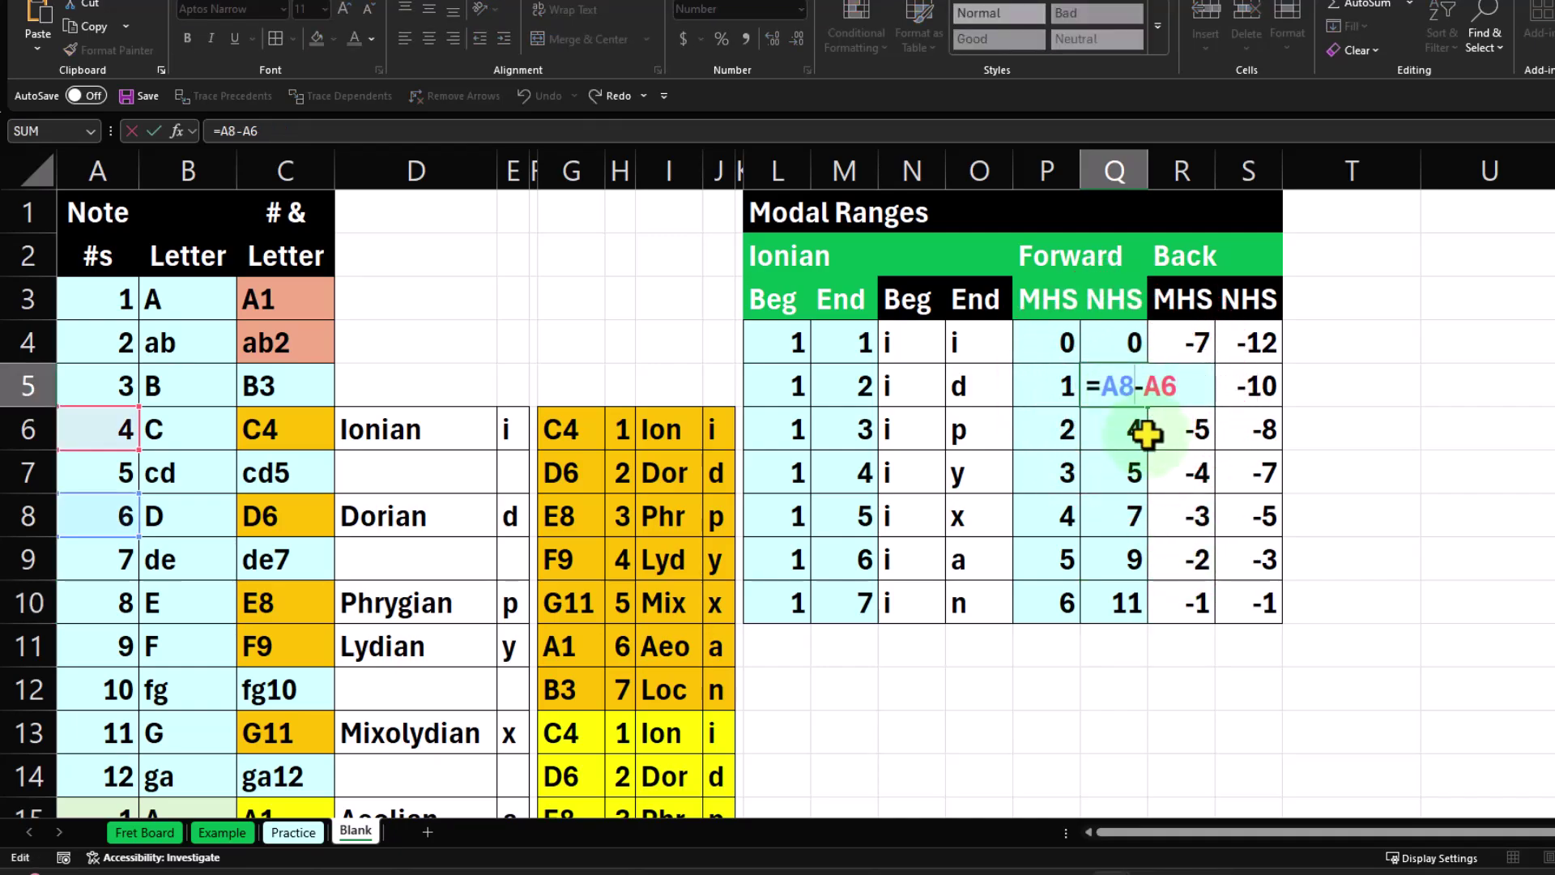
key(Escape)
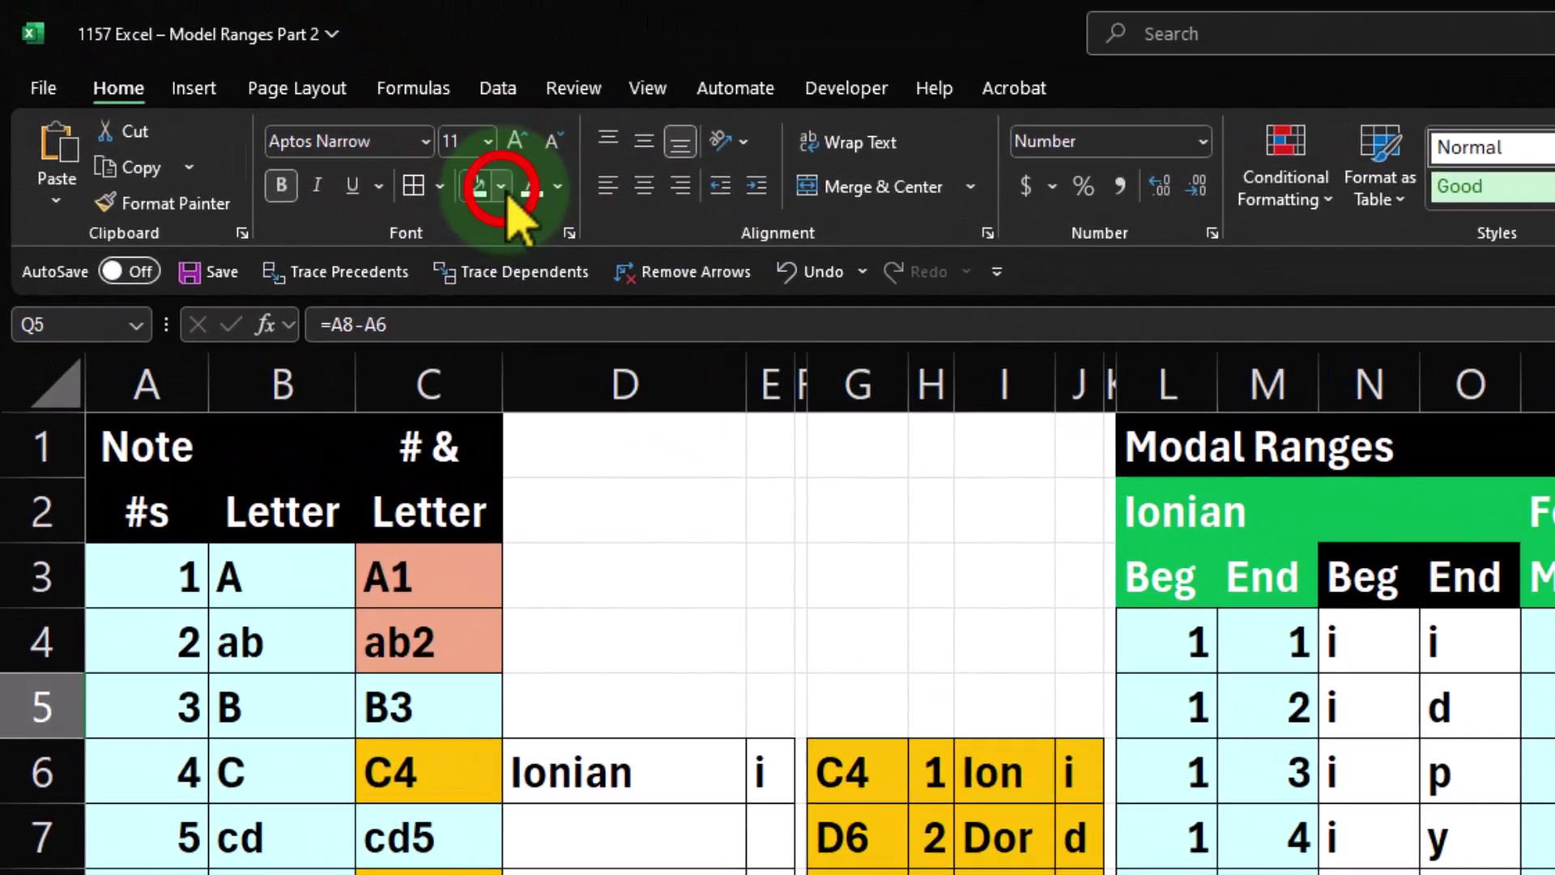
click(501, 186)
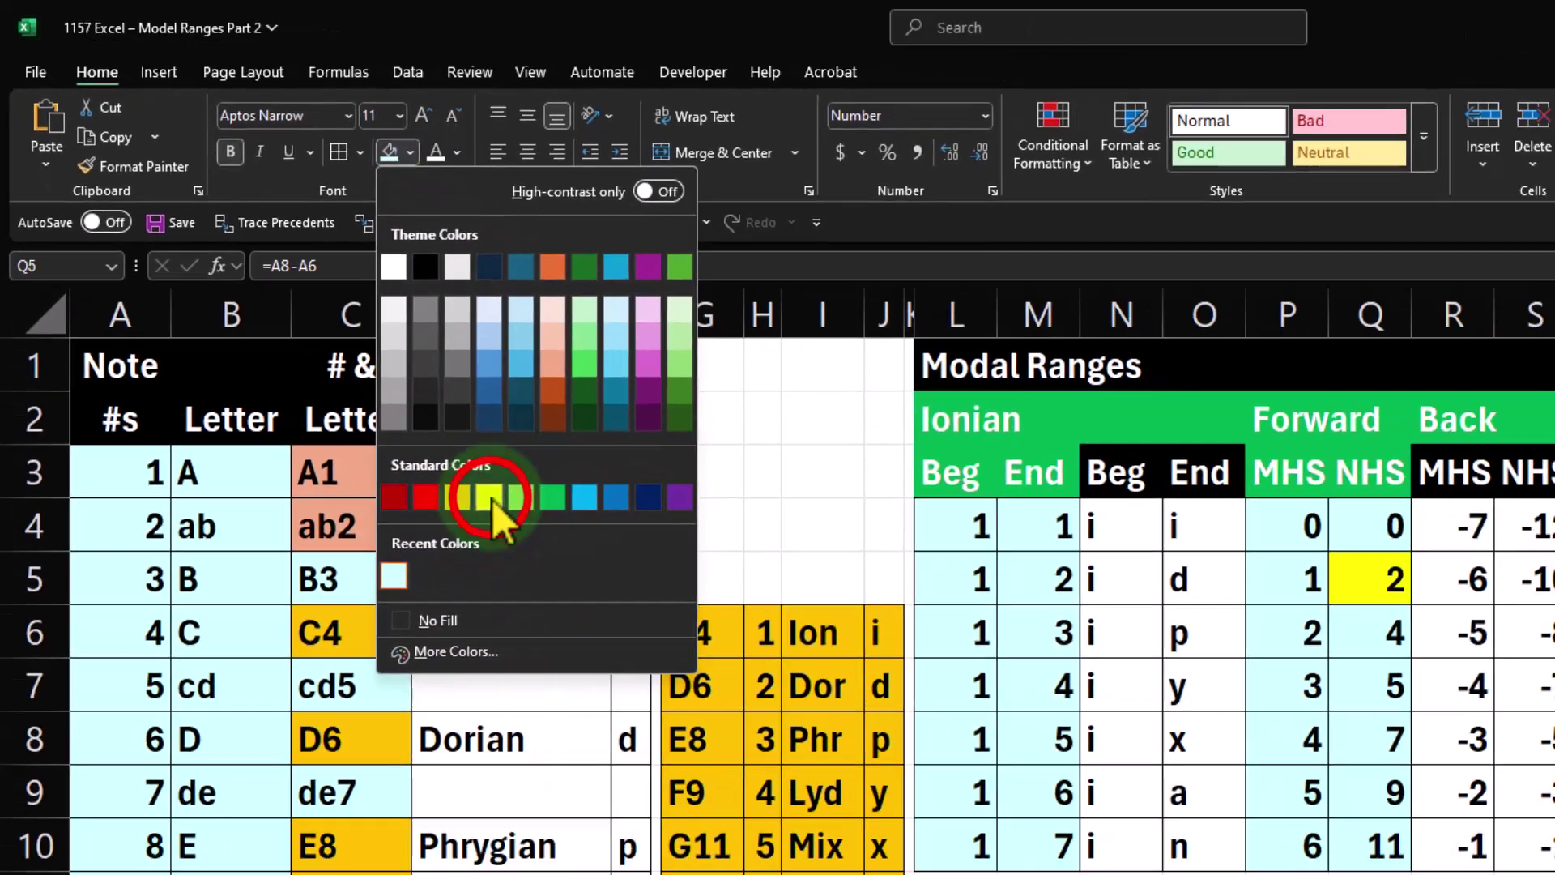
click(615, 603)
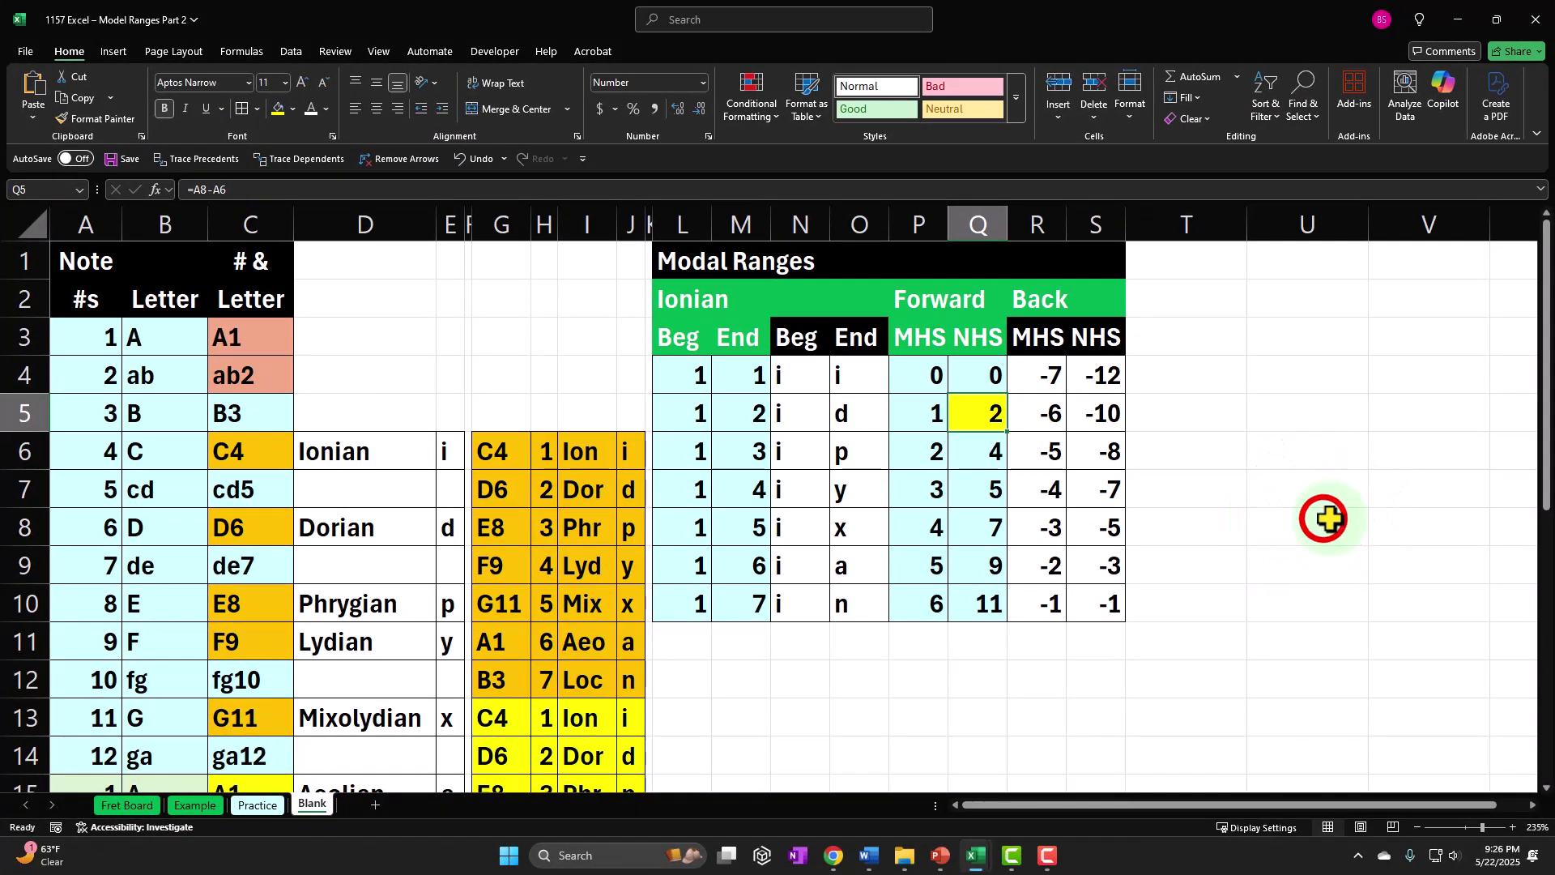
click(985, 414)
key(Delete)
- Trace how the Ionian and Dorian letter codes in column E match the note numbers in column A
click(878, 412)
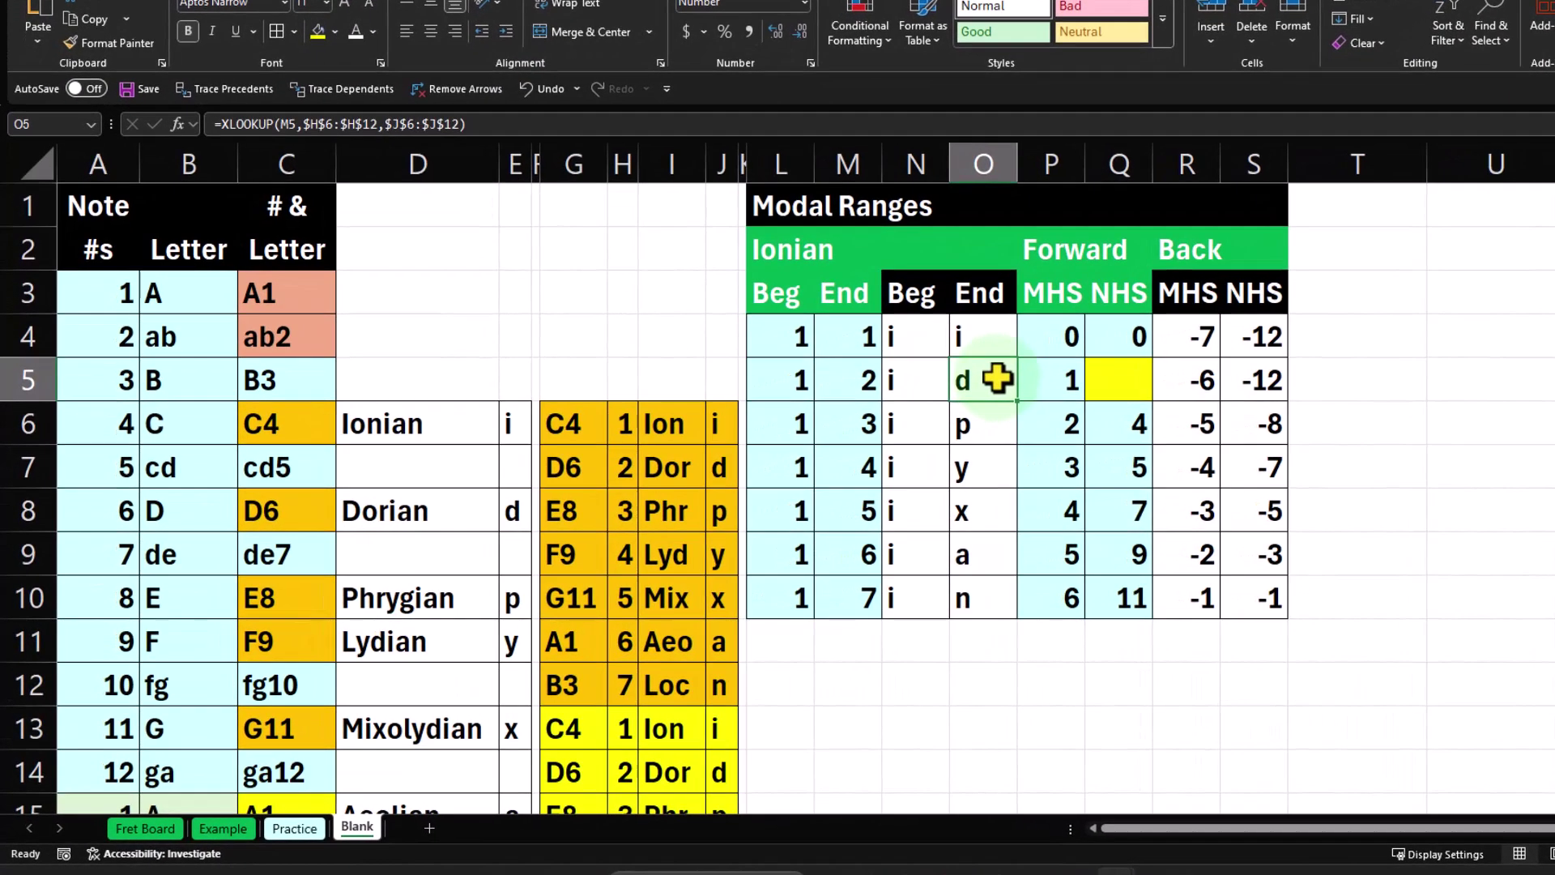
click(927, 380)
drag(516, 422, 506, 771)
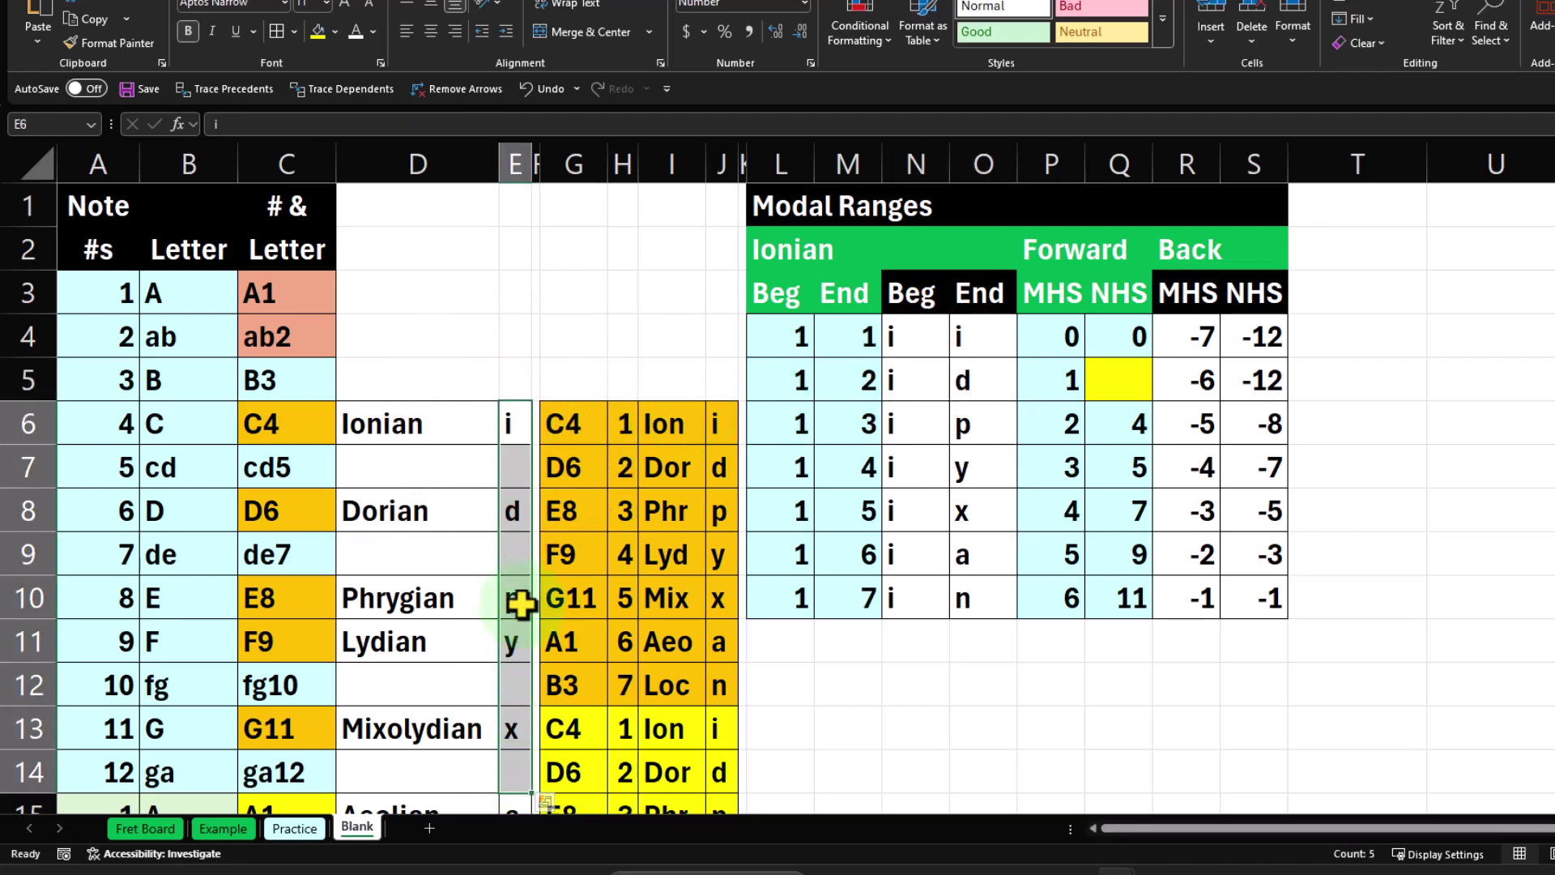
click(515, 514)
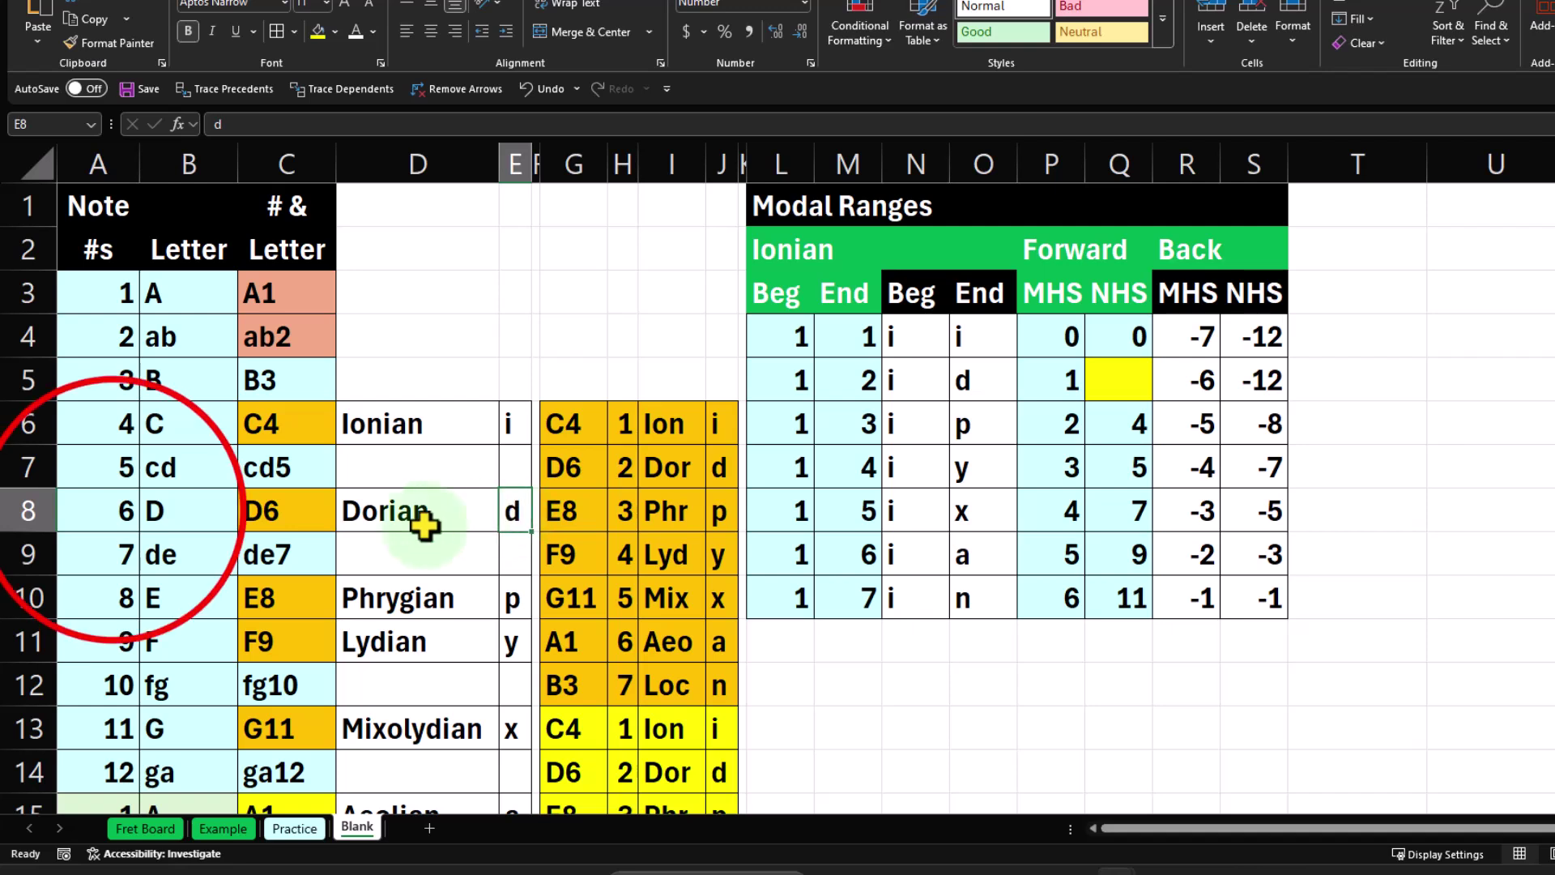
click(113, 510)
click(515, 421)
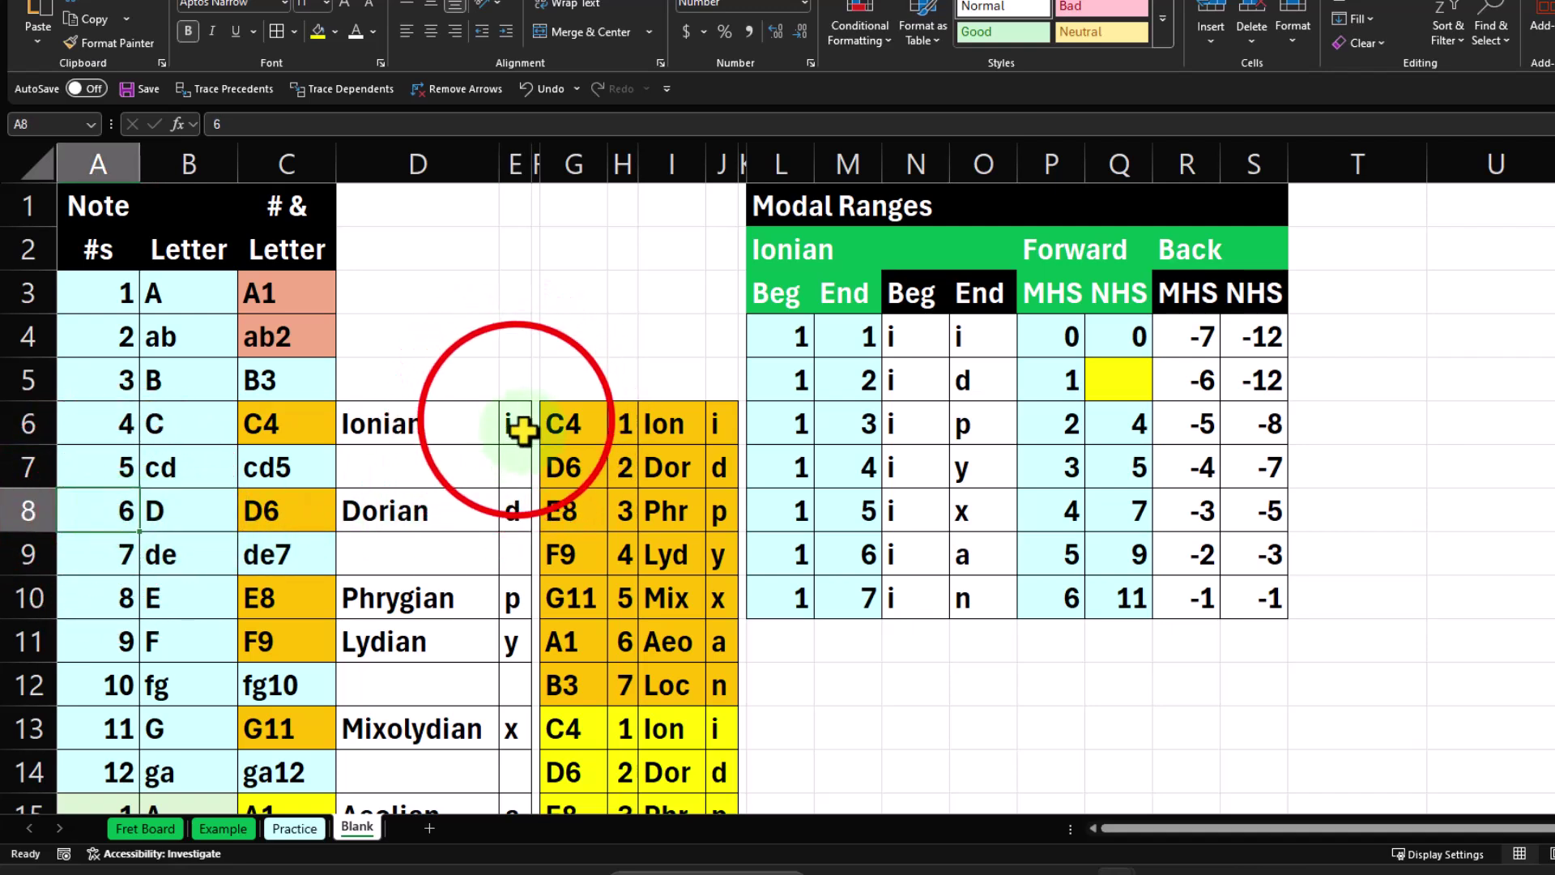
click(97, 436)
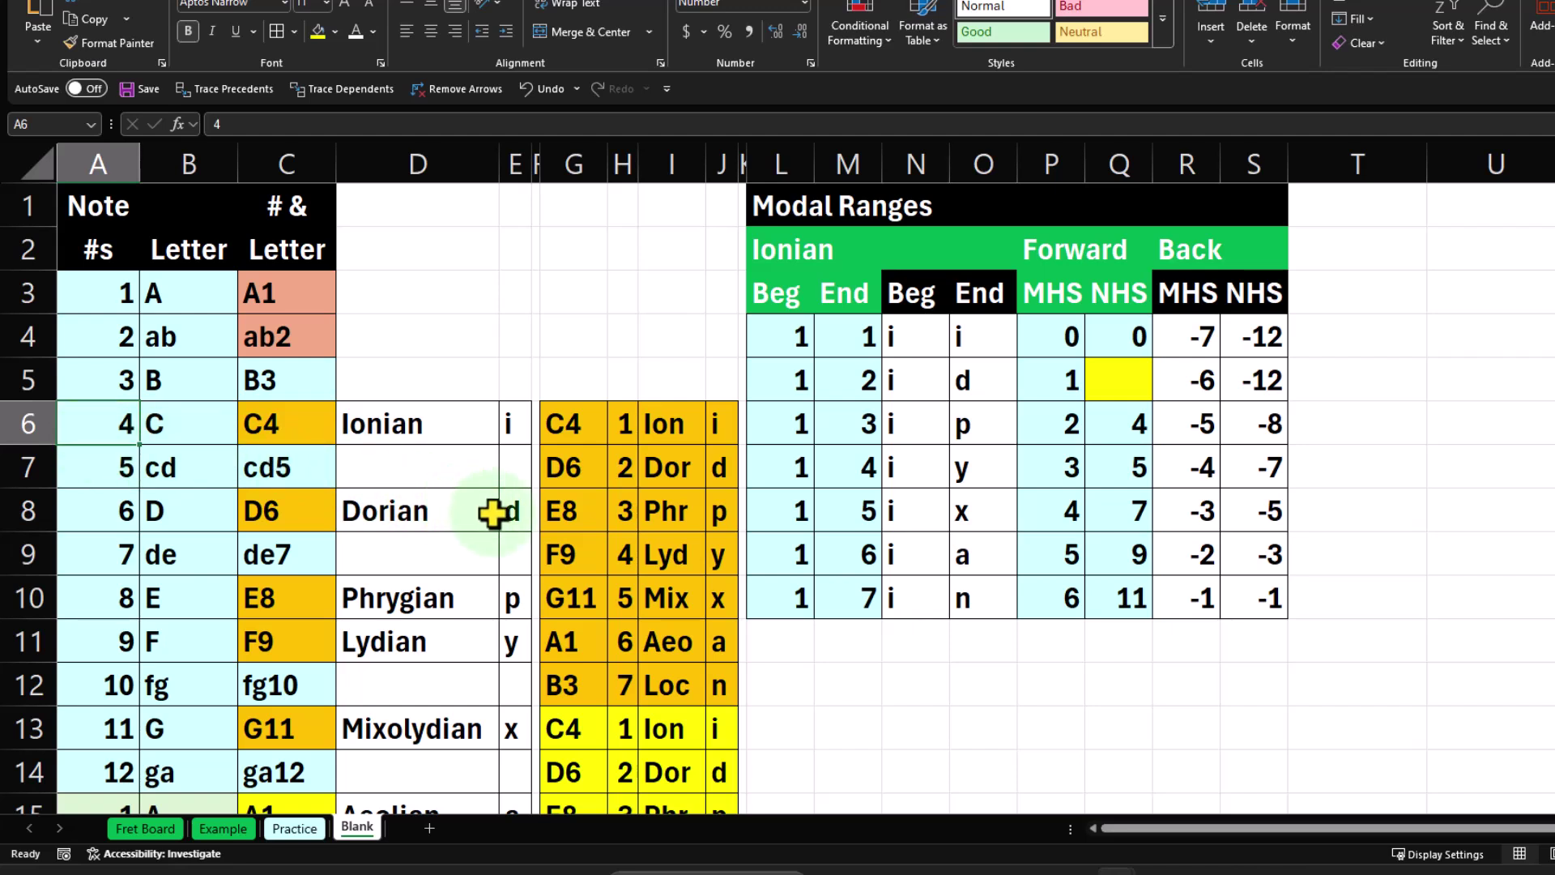
- Enter an XLOOKUP in Q5 that finds O5 in E6:E17 and returns the matching note number from A6:A17
click(1132, 382)
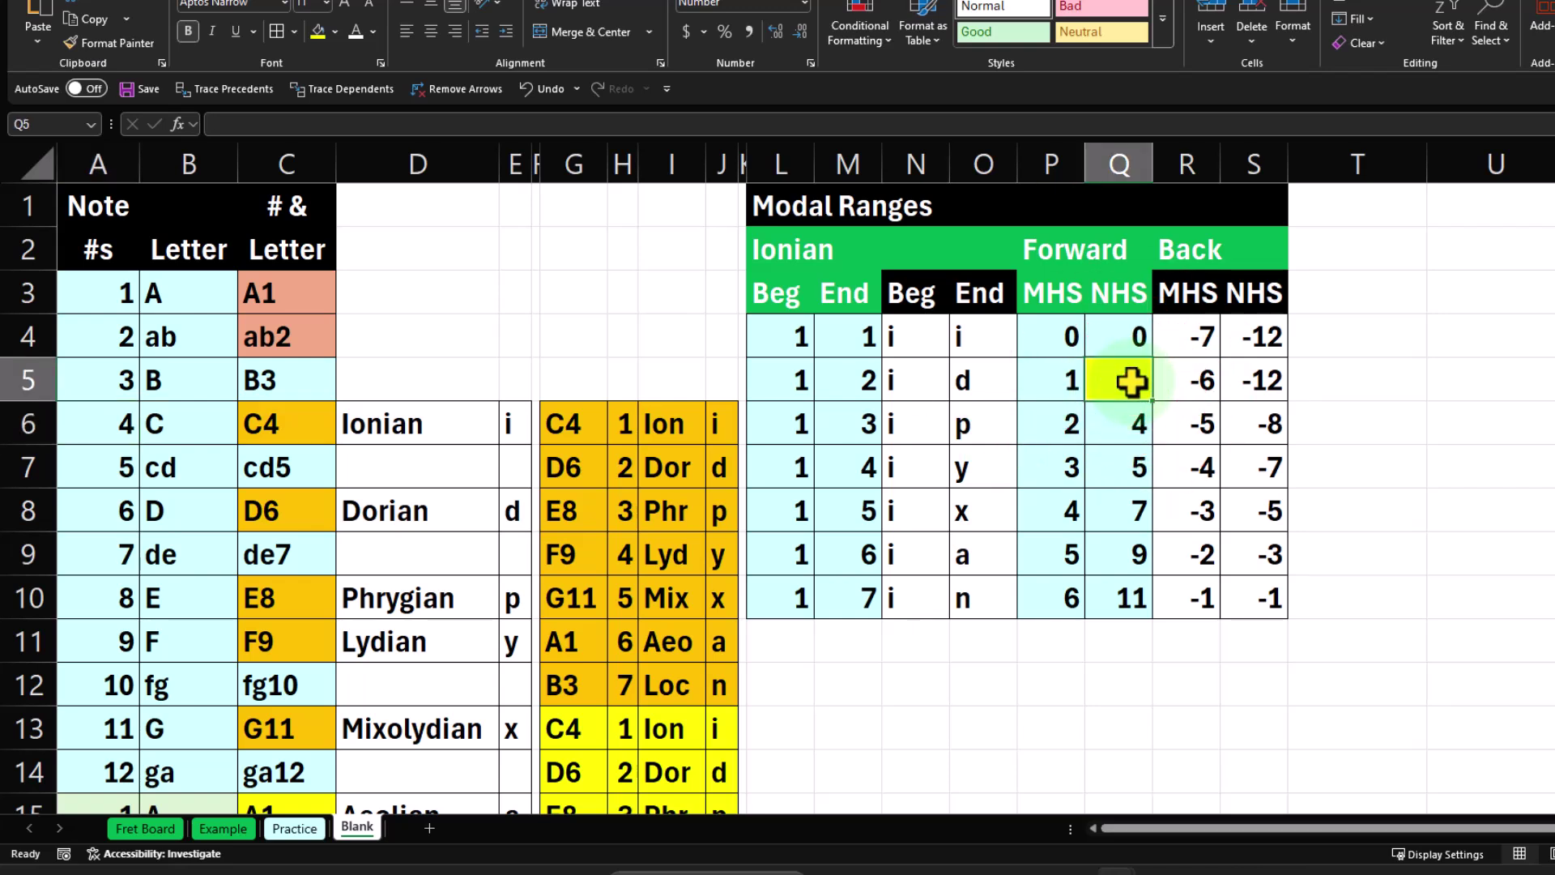
text(=)
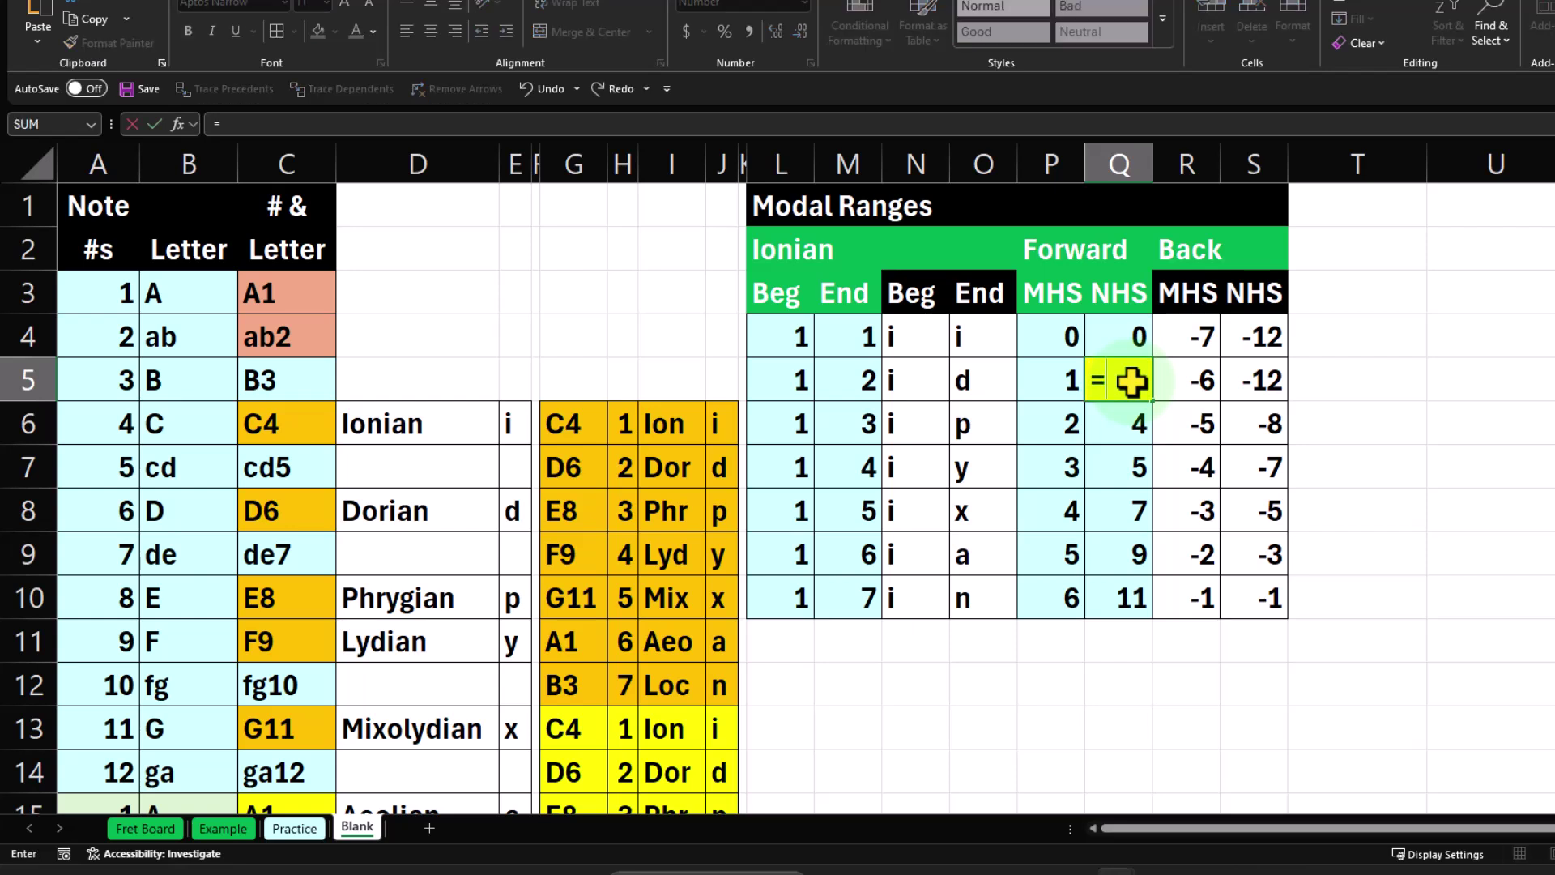
text(x)
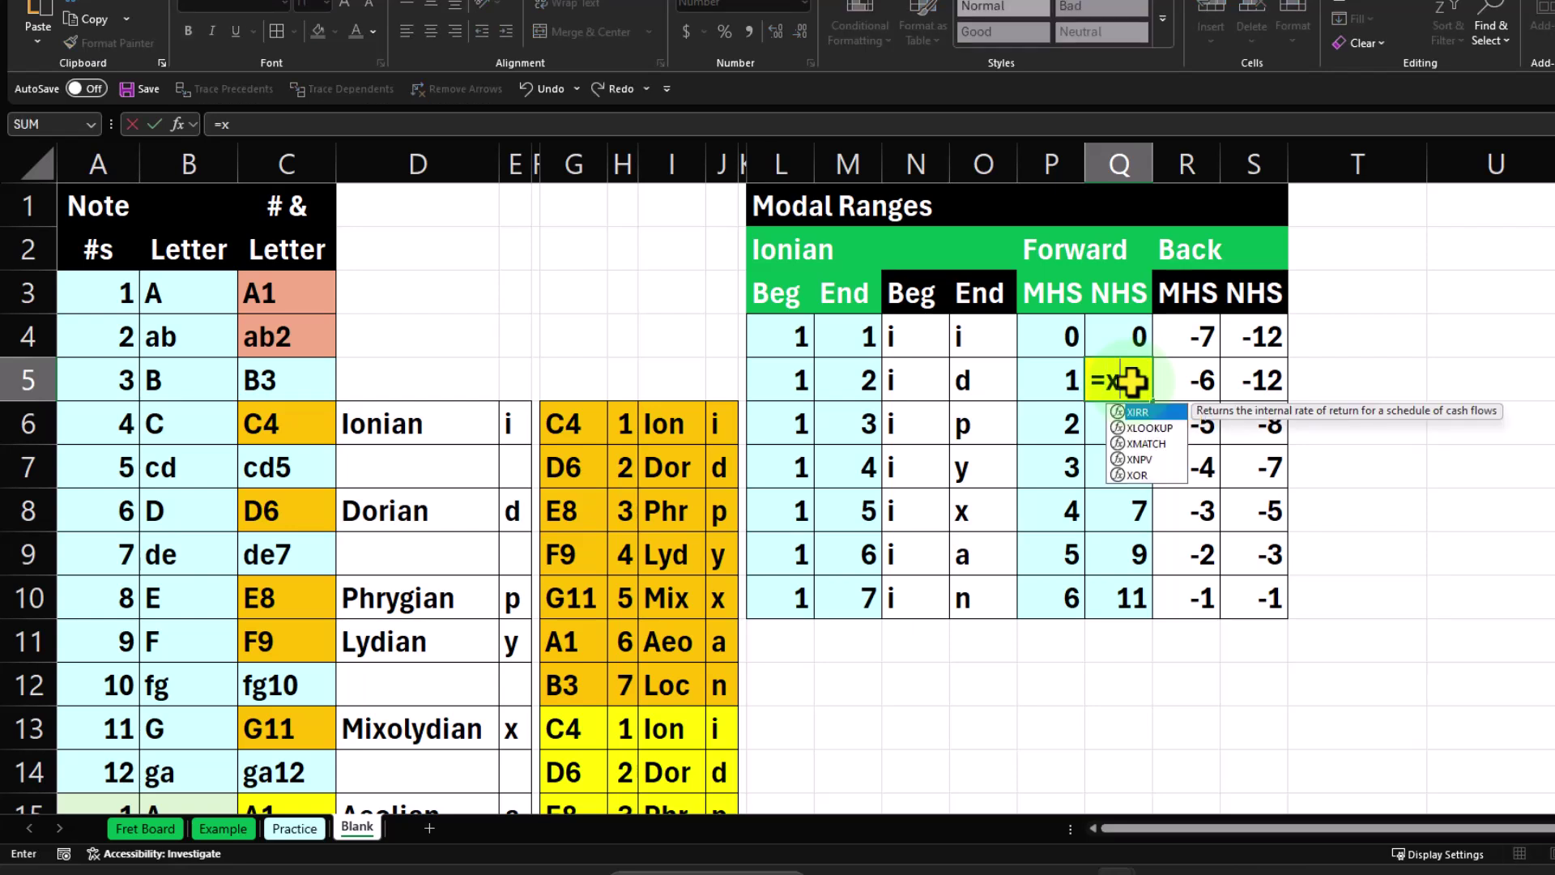
text(1)
key(Tab)
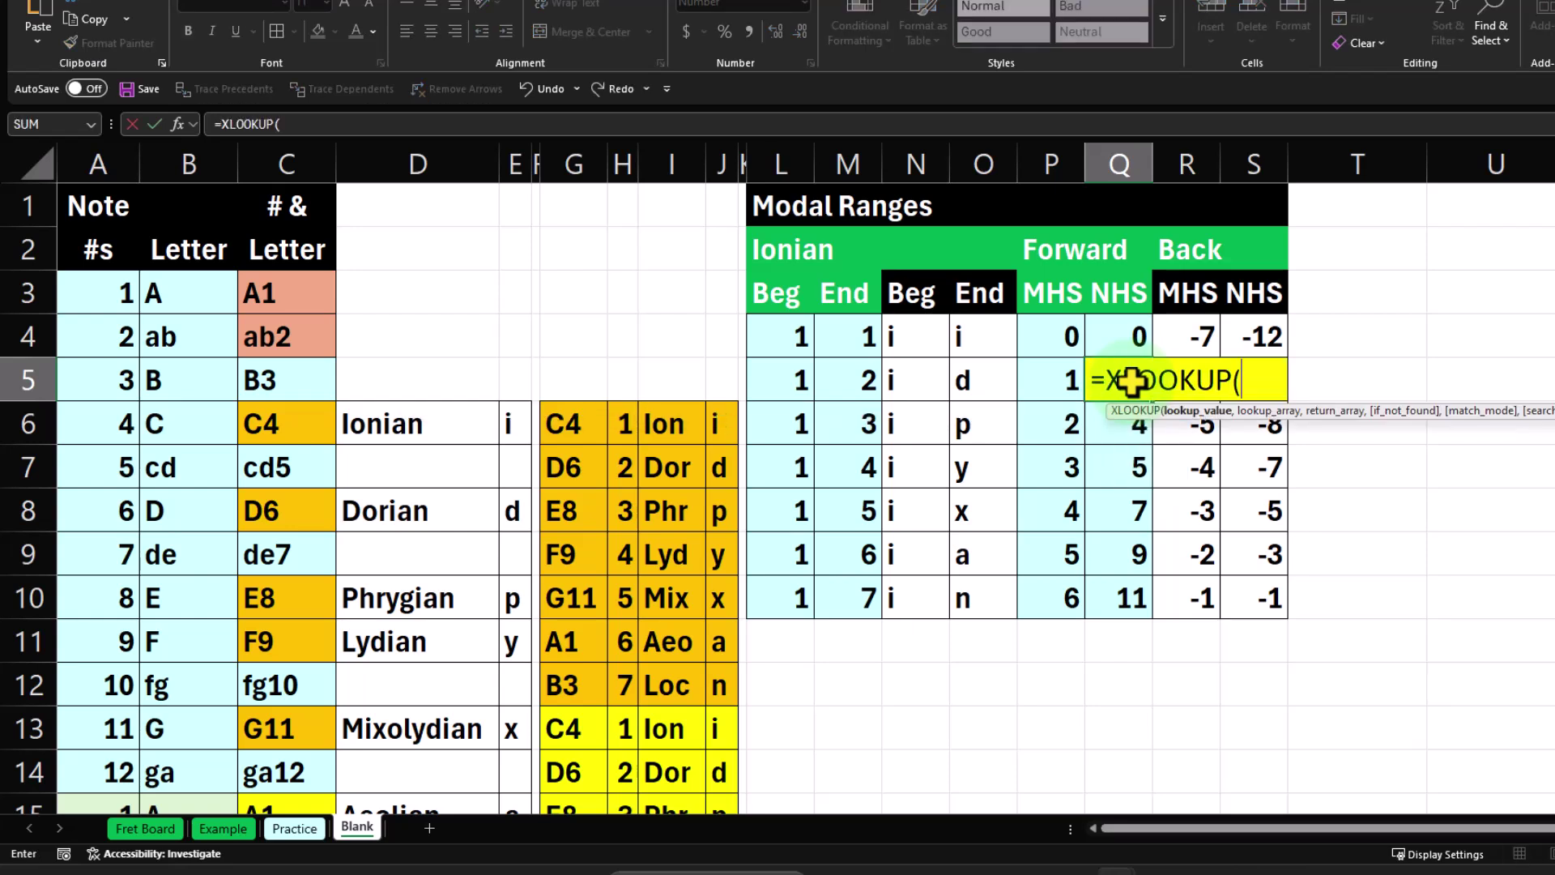
click(977, 380)
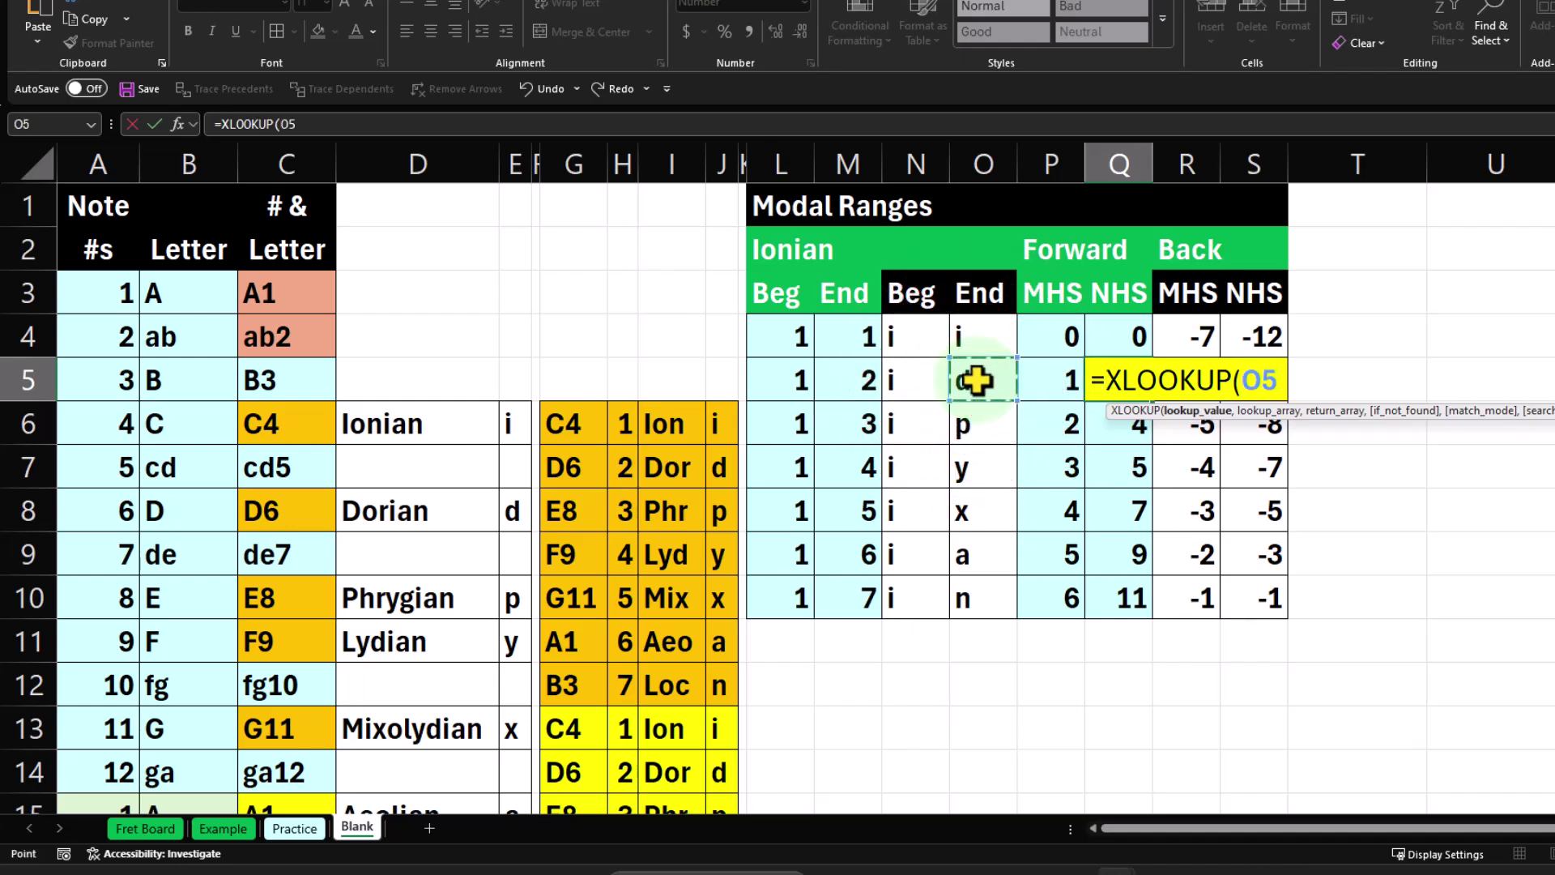
text(,)
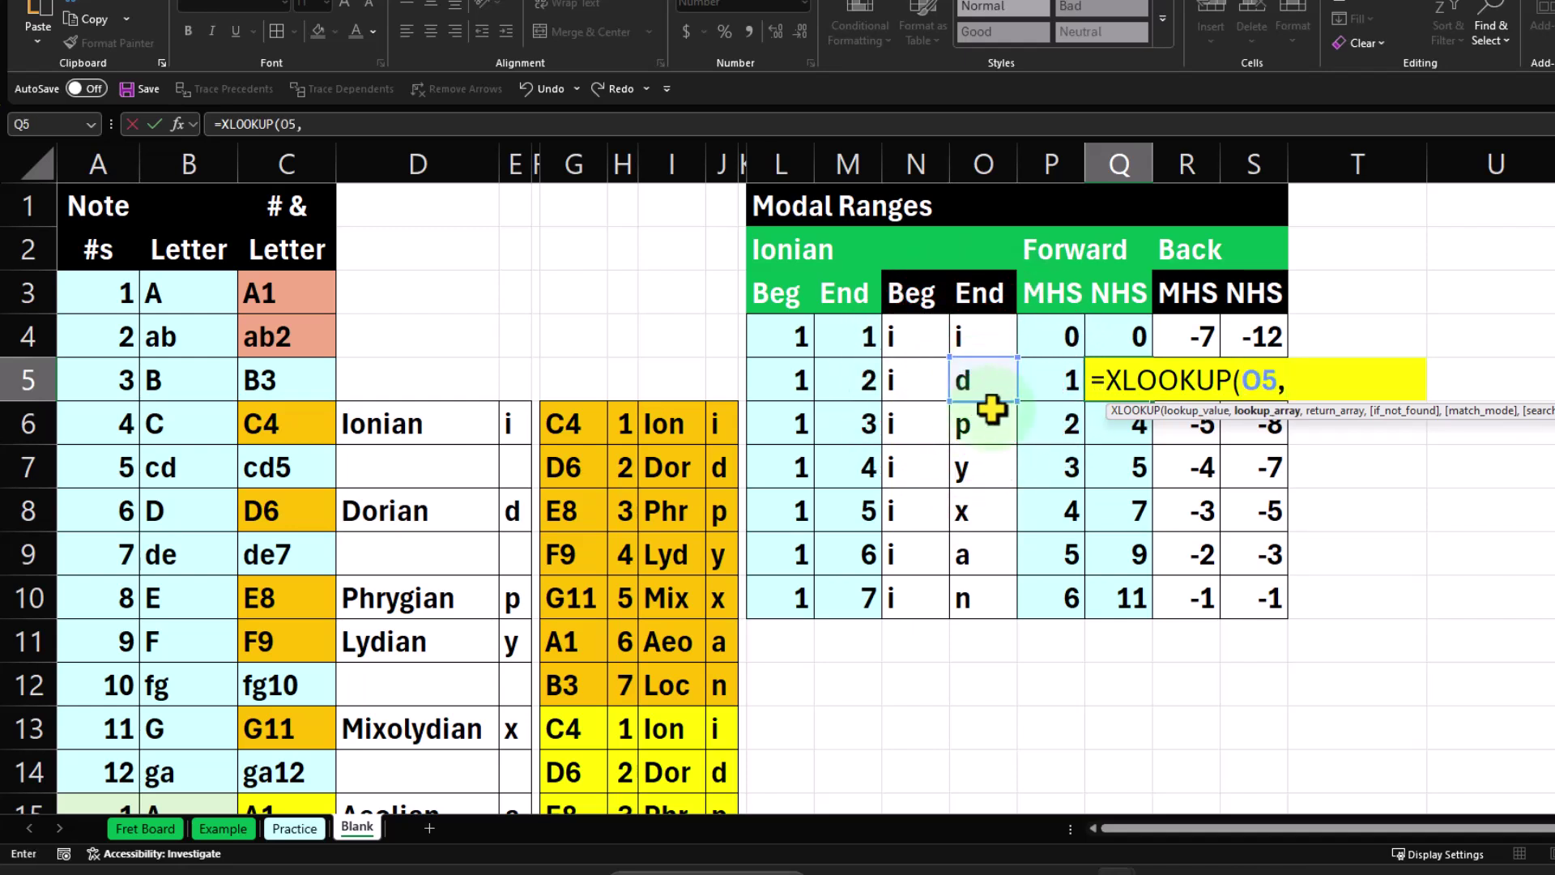
drag(510, 409, 519, 784)
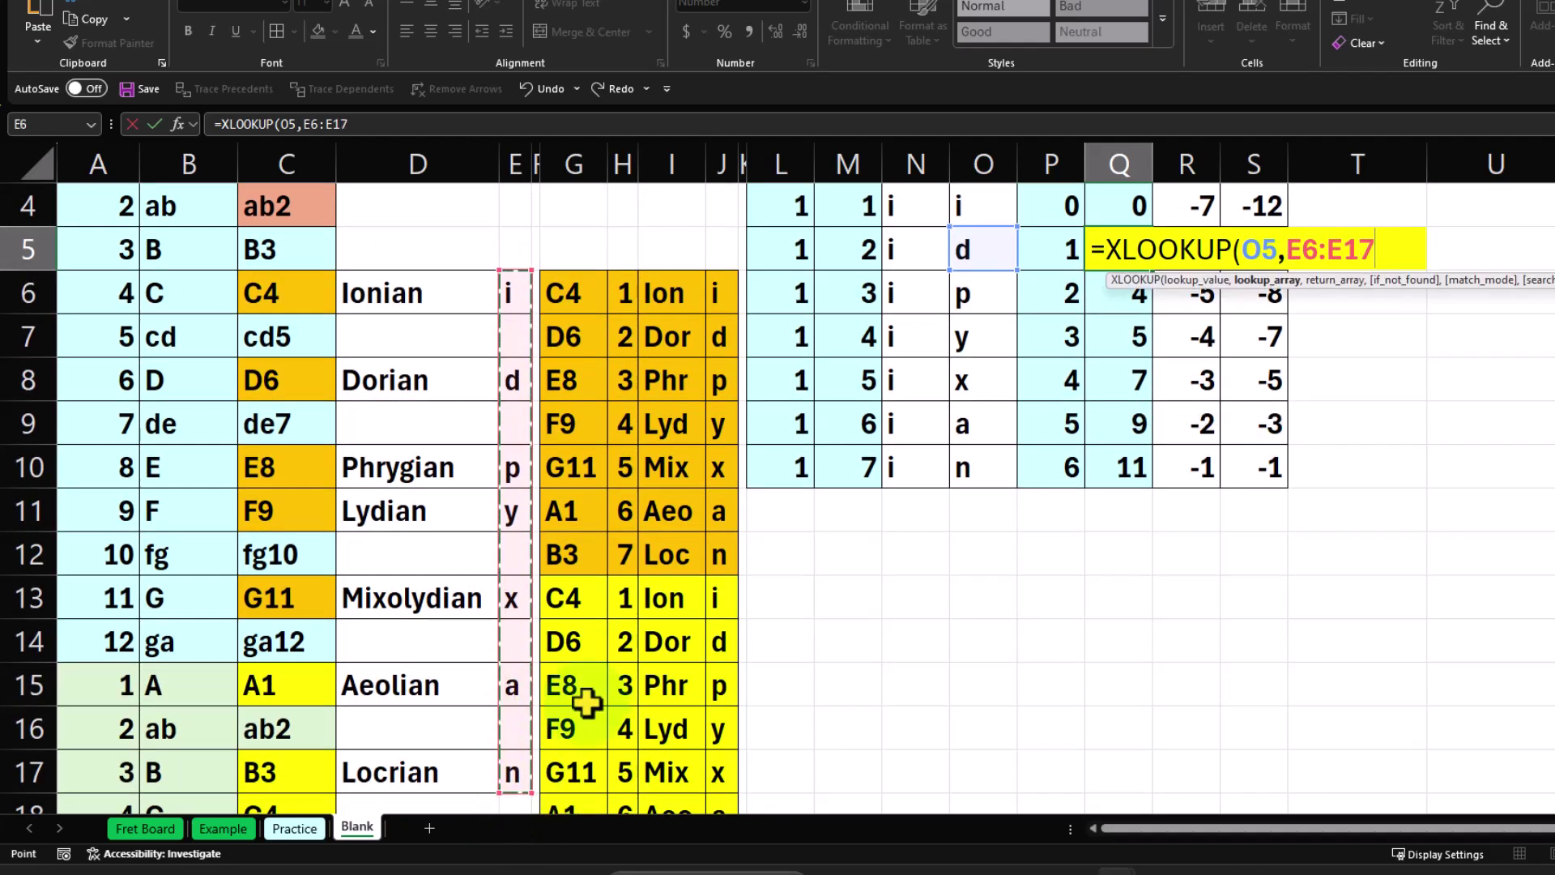
text(,)
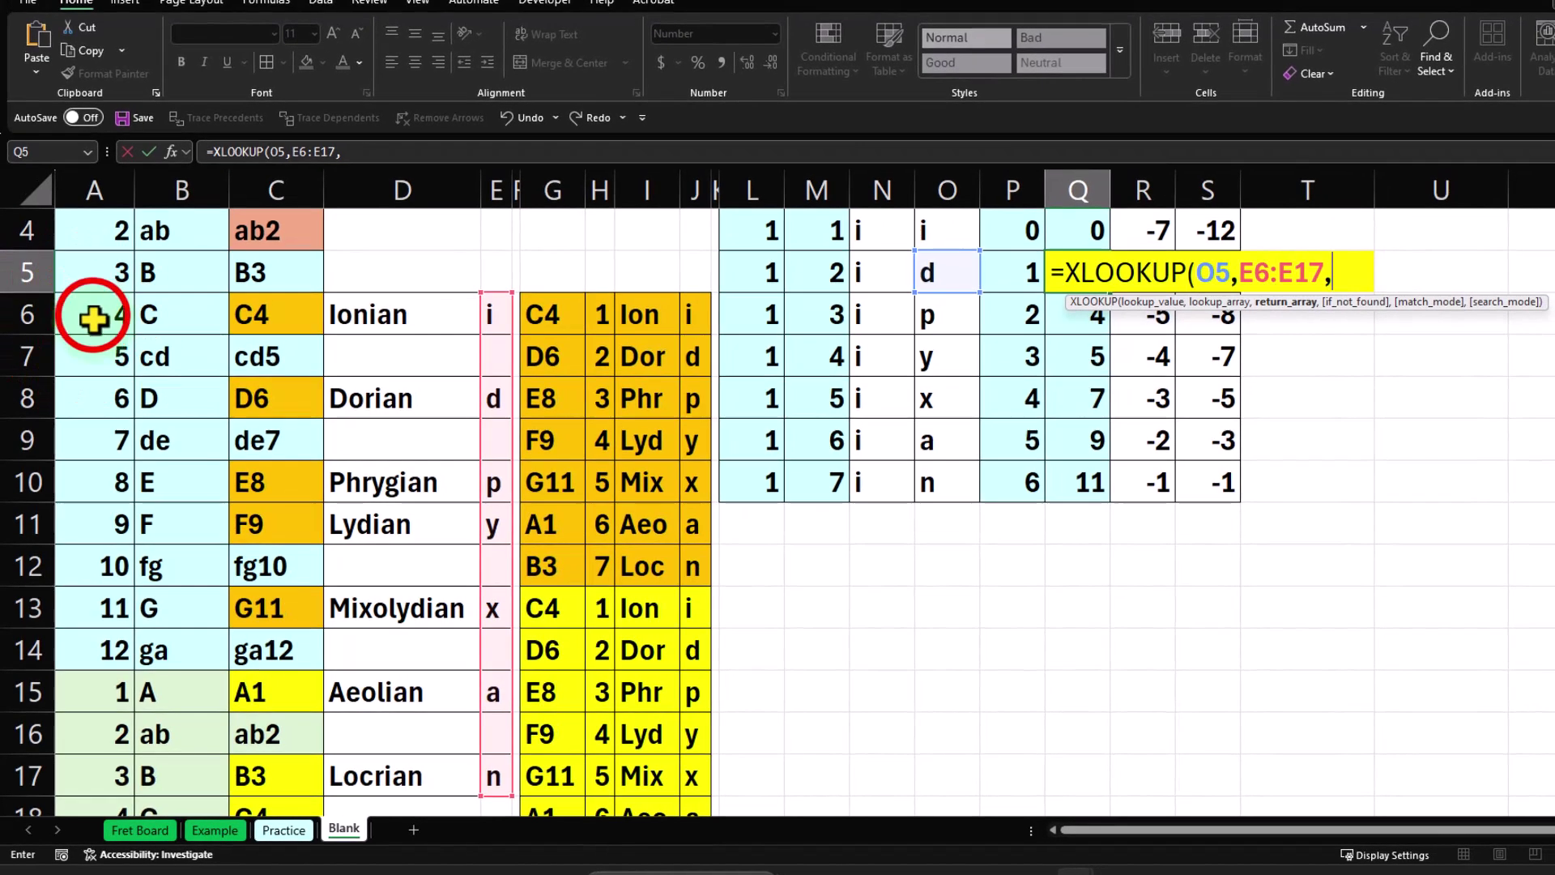
drag(93, 319, 117, 777)
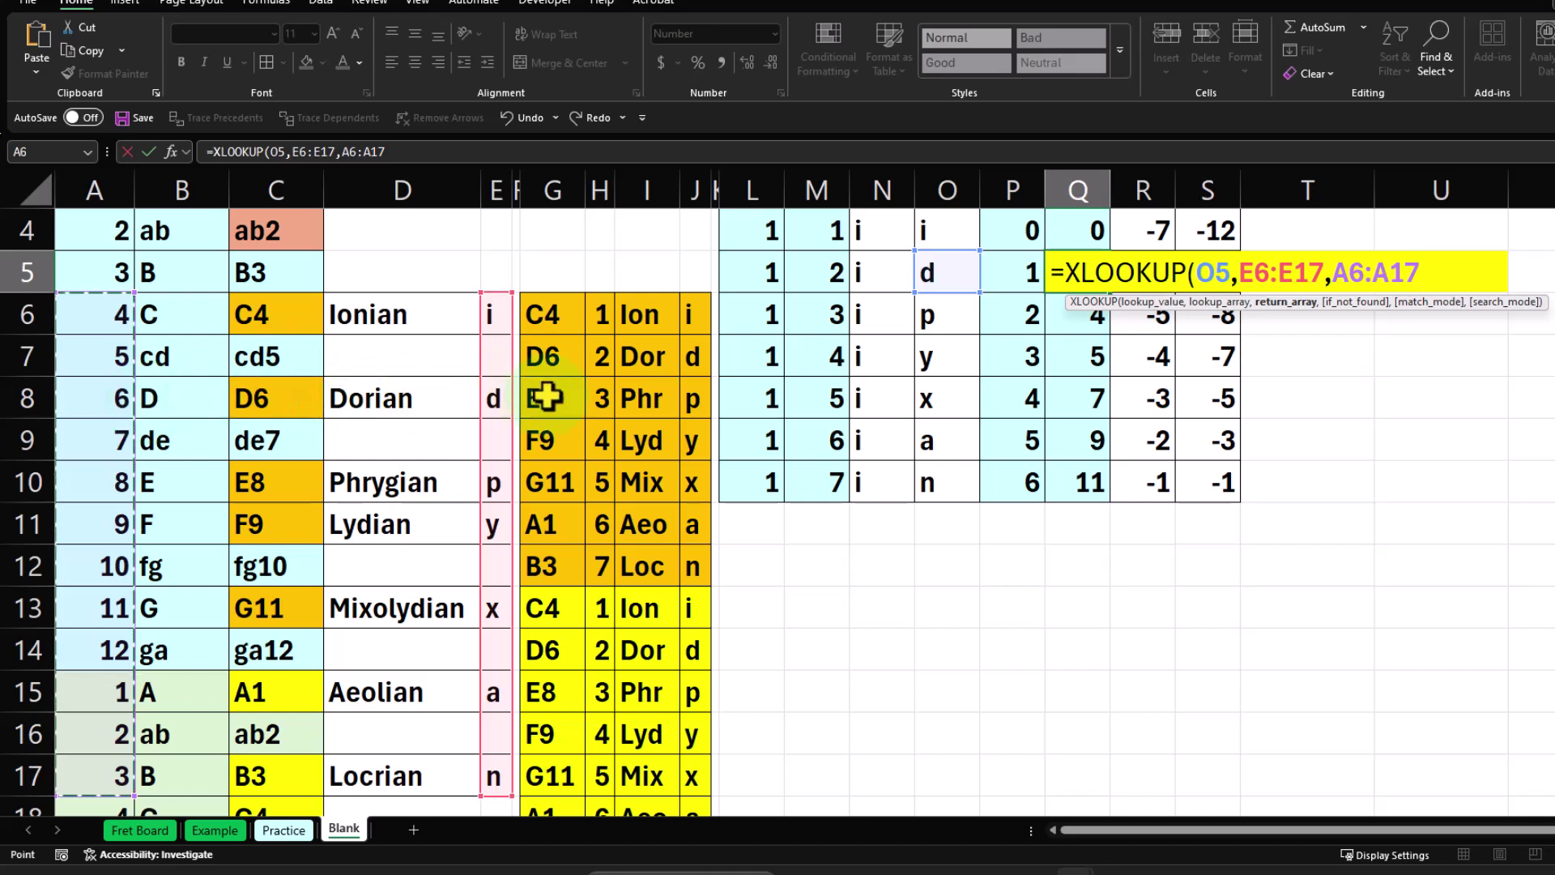
key(Return)
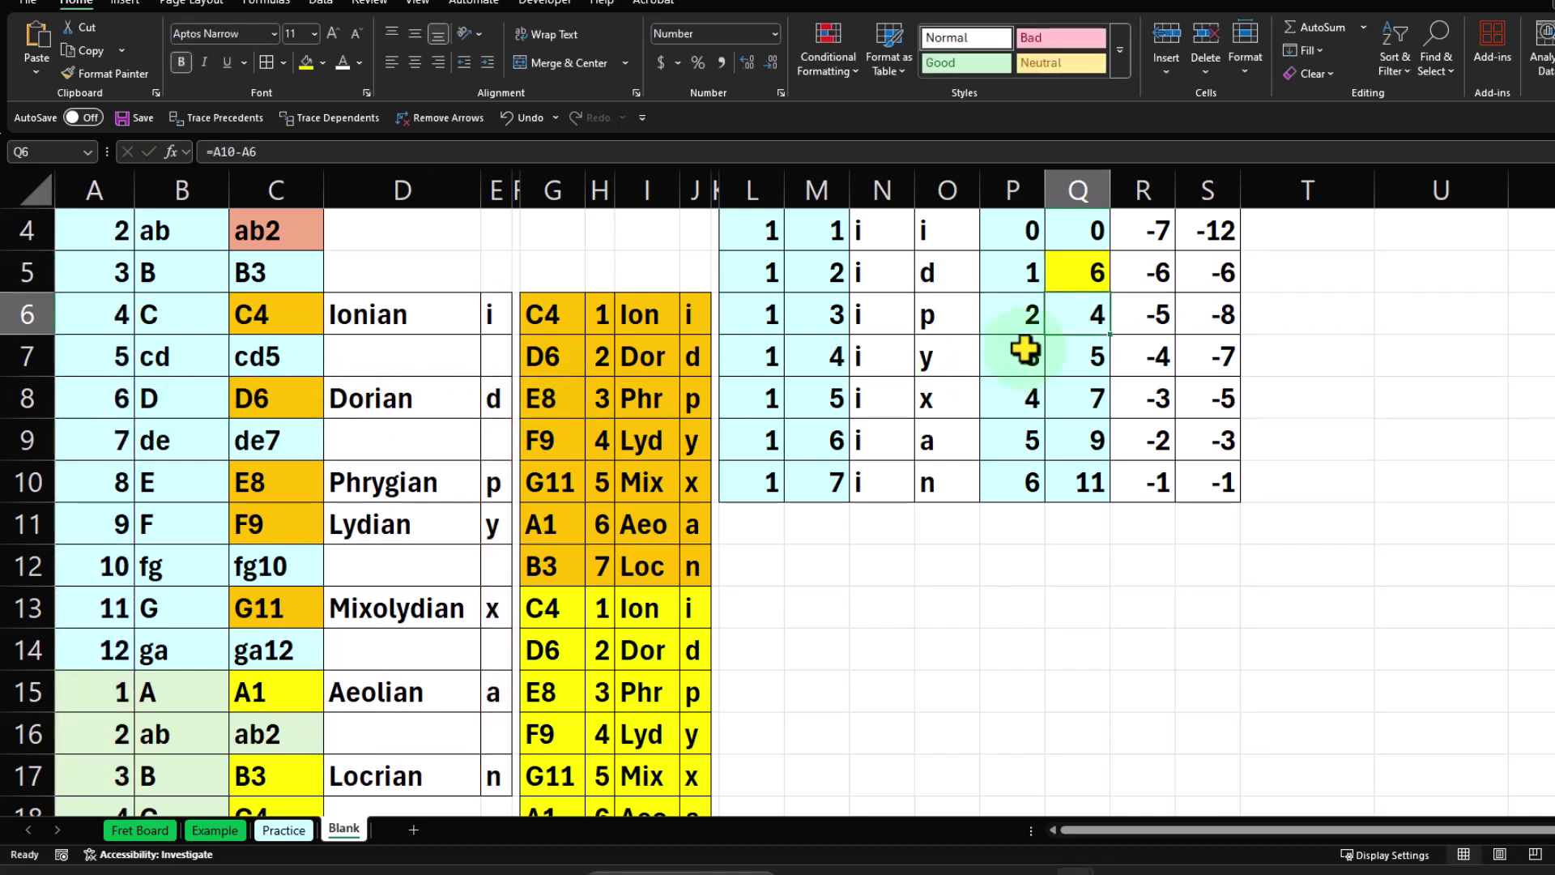
- Extend the Q5 formula by subtracting a second XLOOKUP that finds N5 in E6:E17 and returns the match from A6:A17
double_click(1068, 272)
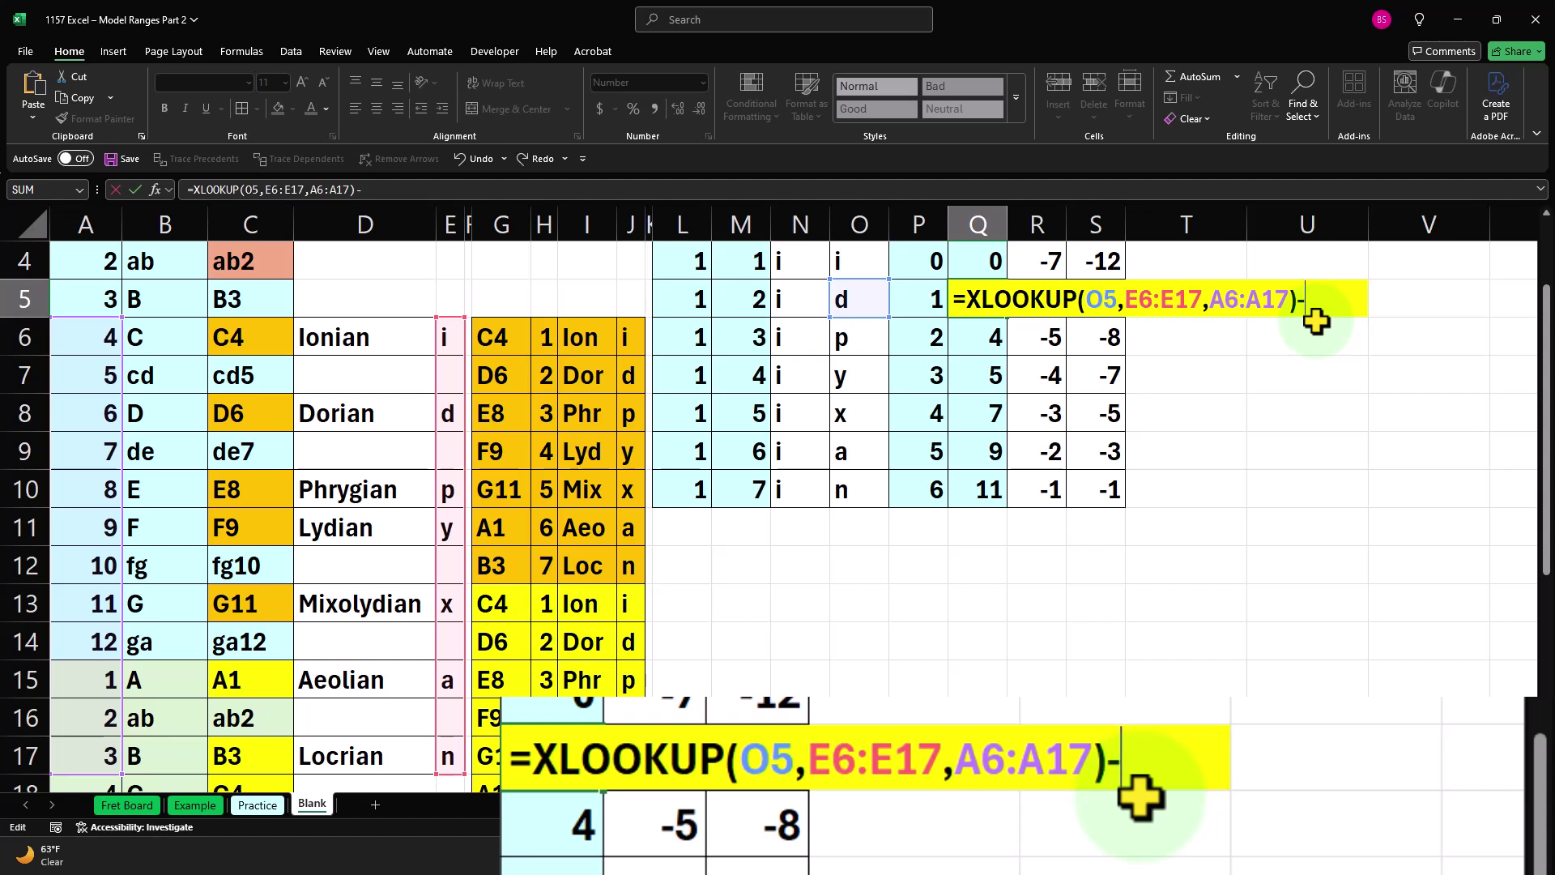
text(xl)
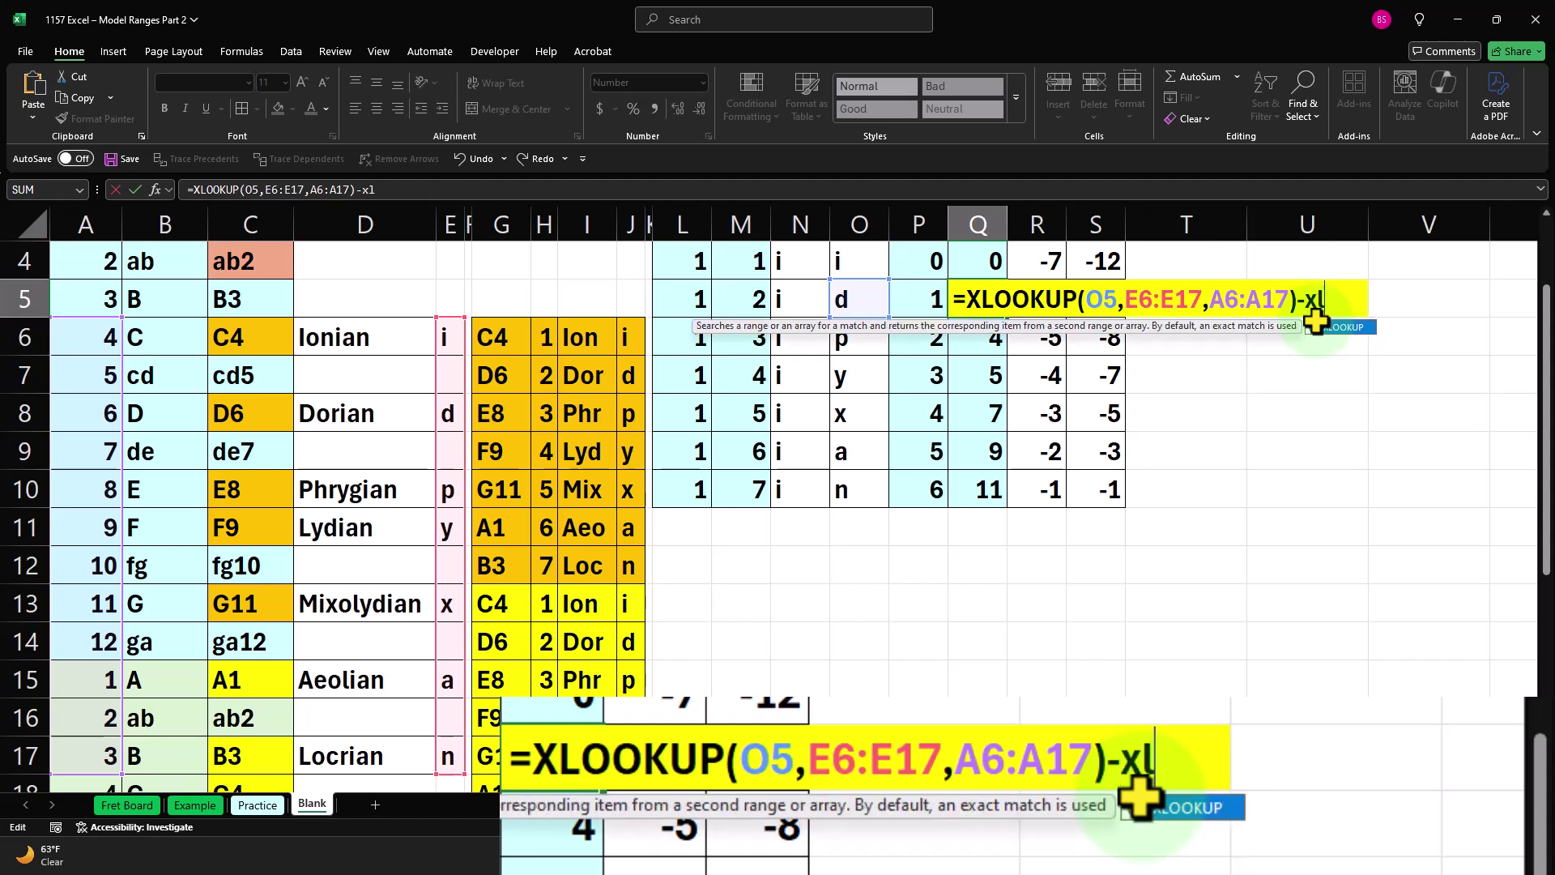
text(o)
key(Tab)
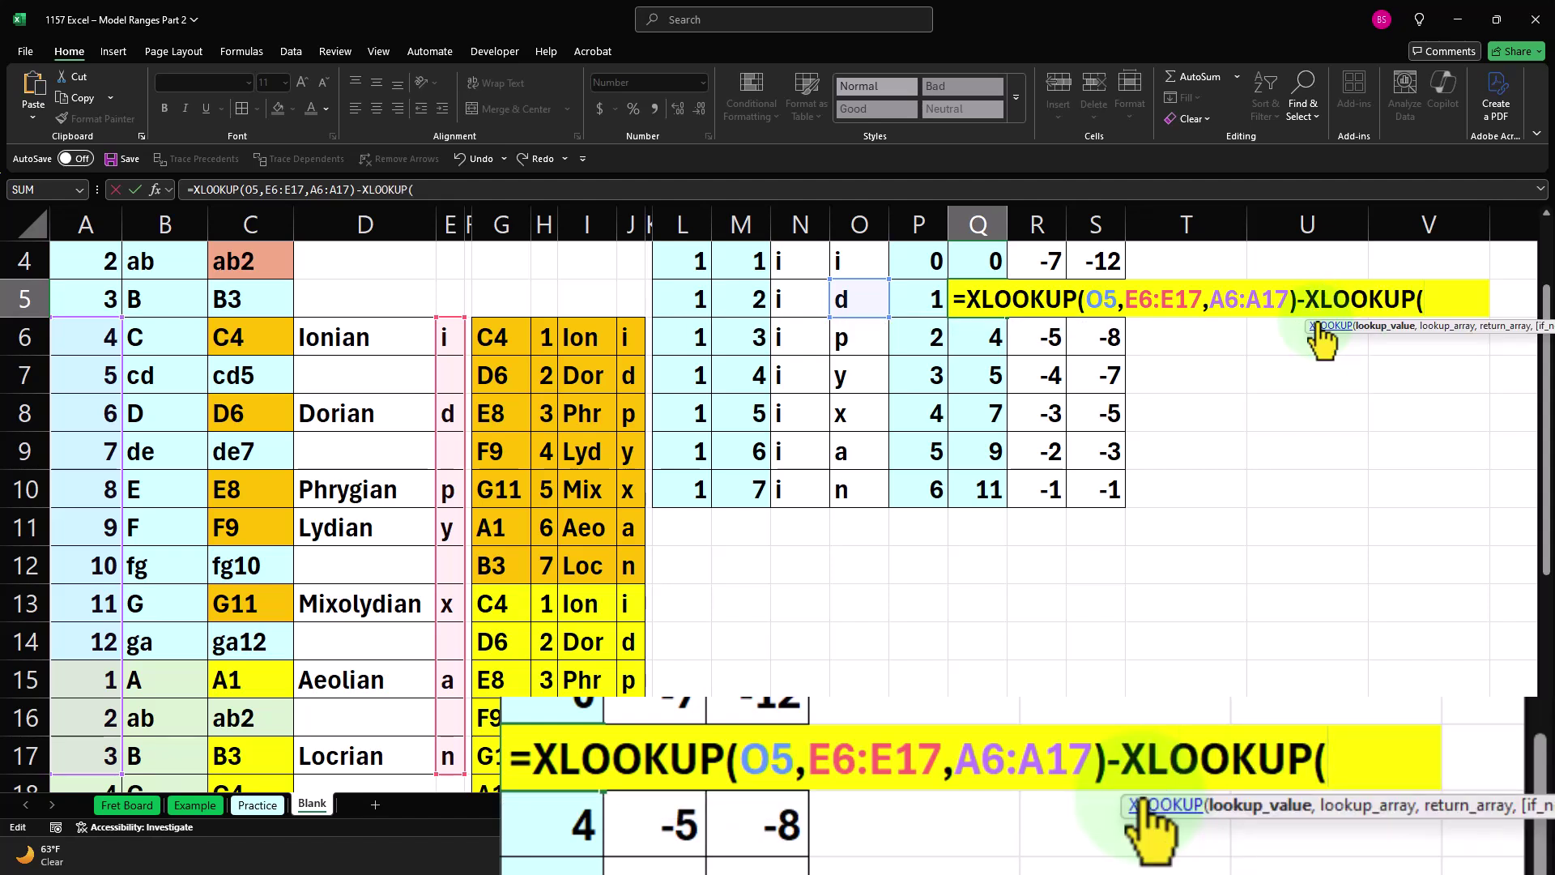
click(798, 301)
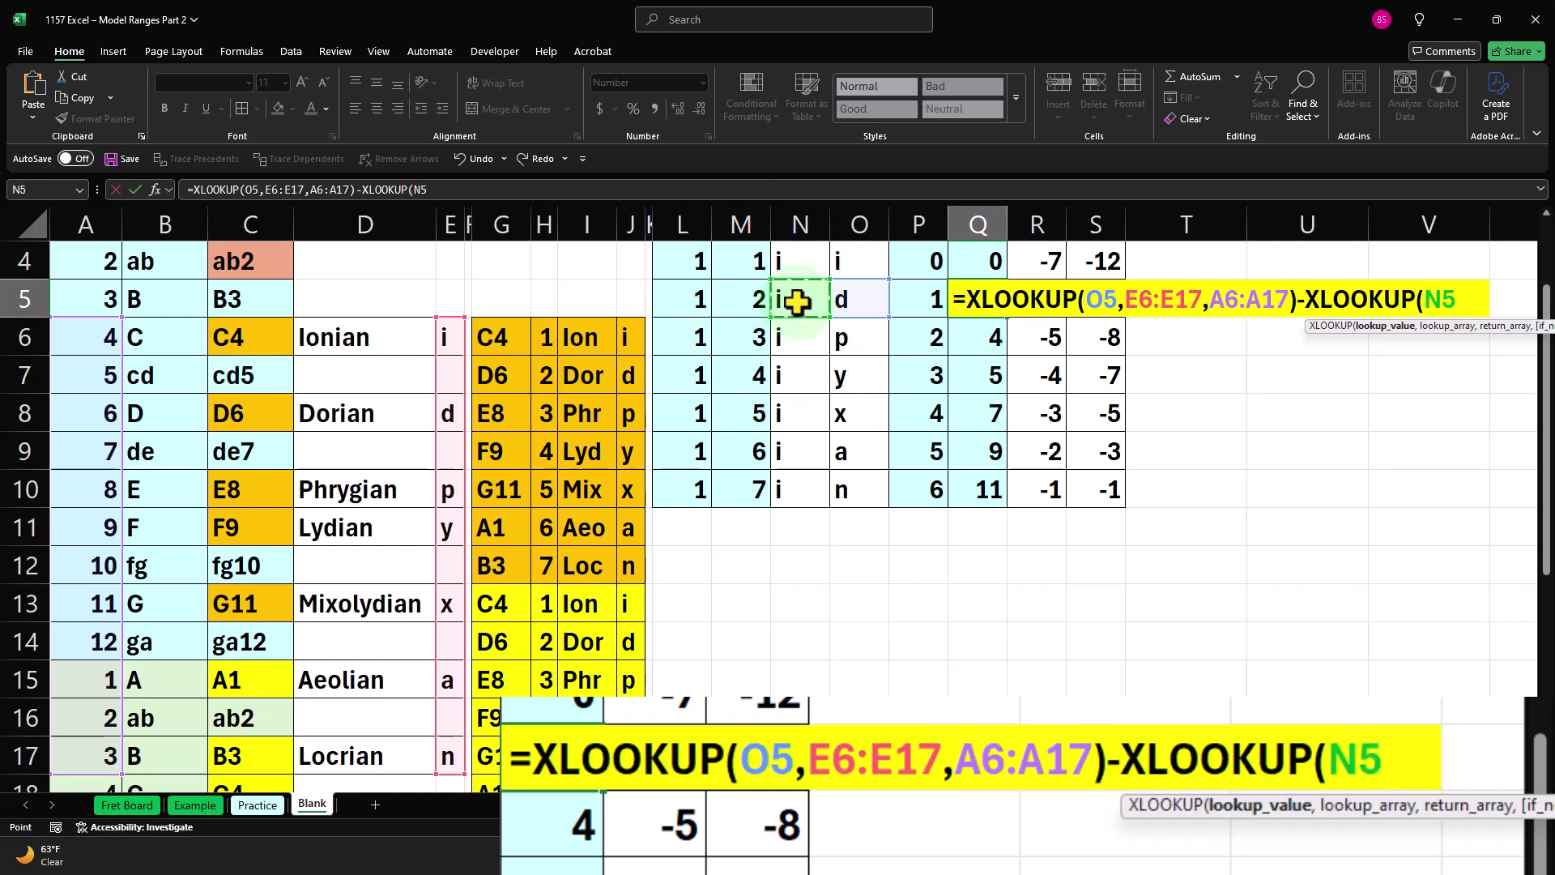
text(,)
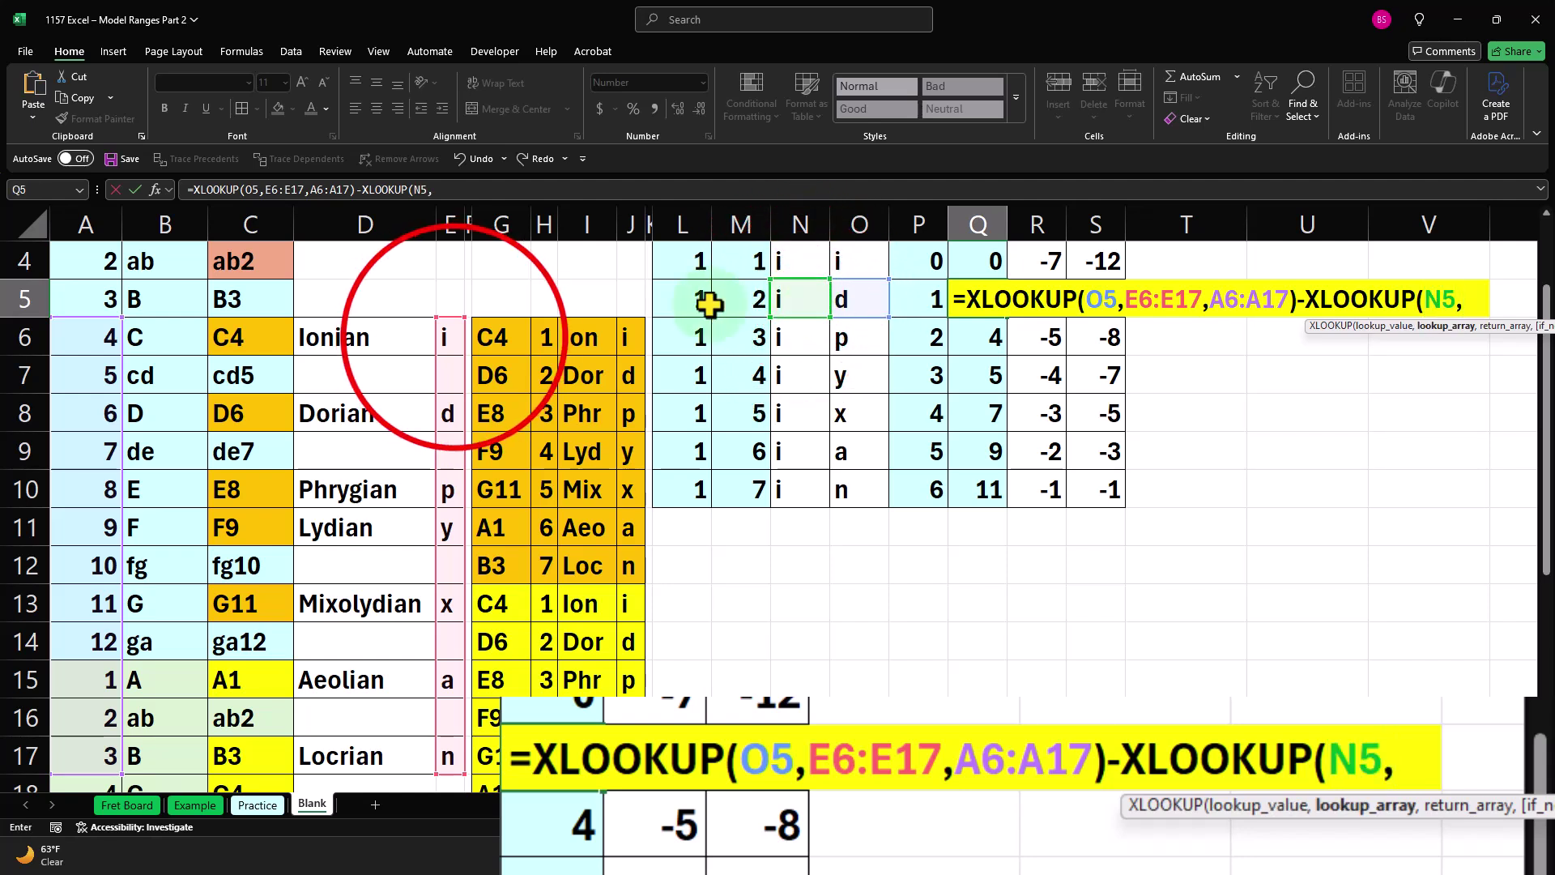
drag(451, 335, 442, 747)
text(,)
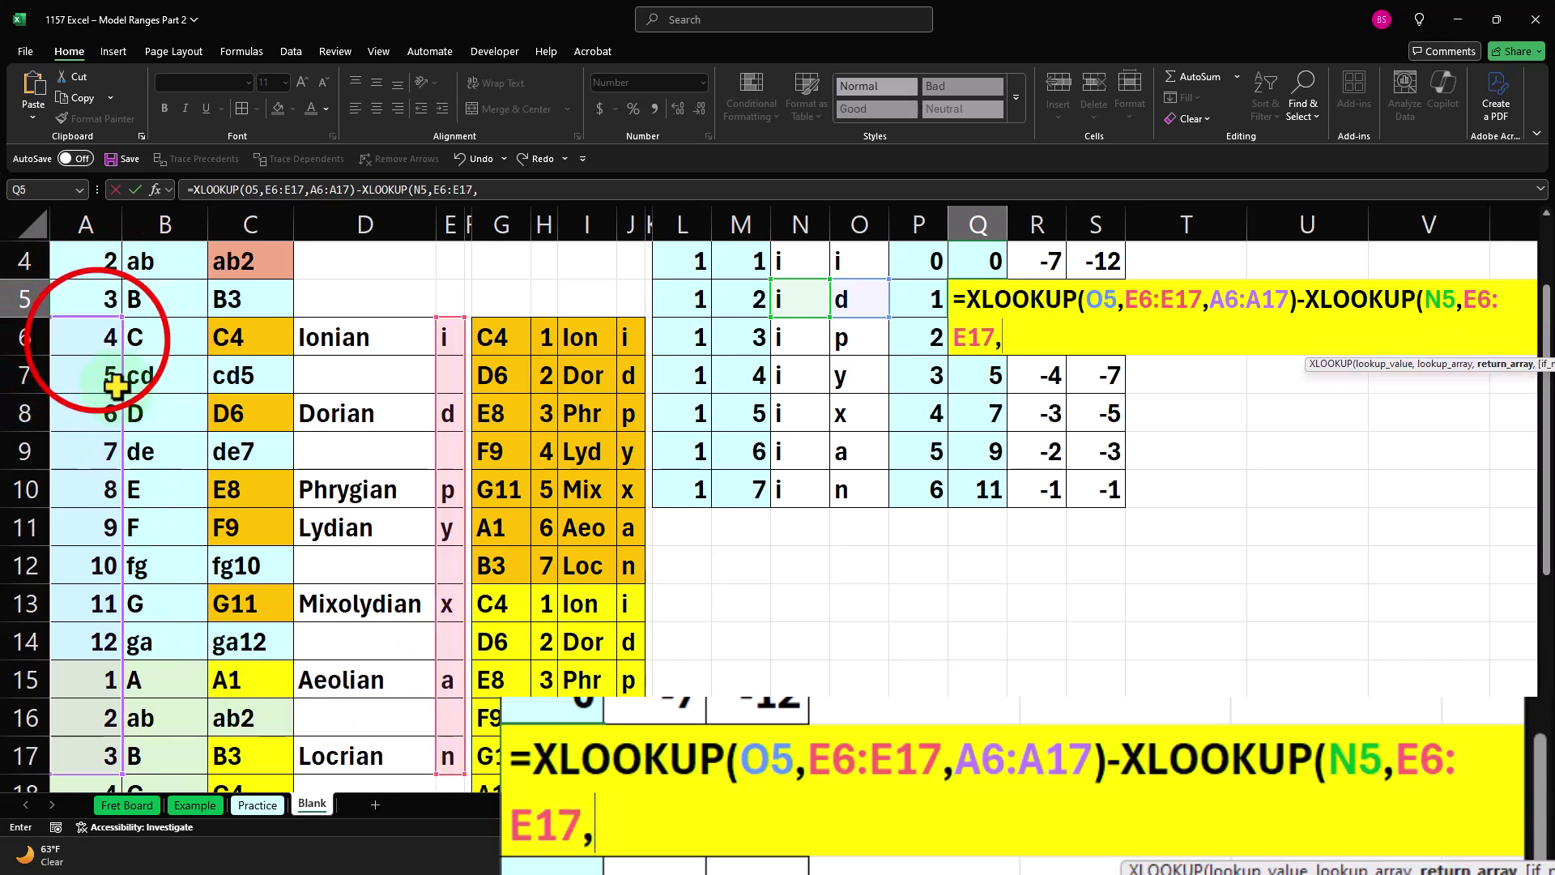
drag(97, 339, 89, 740)
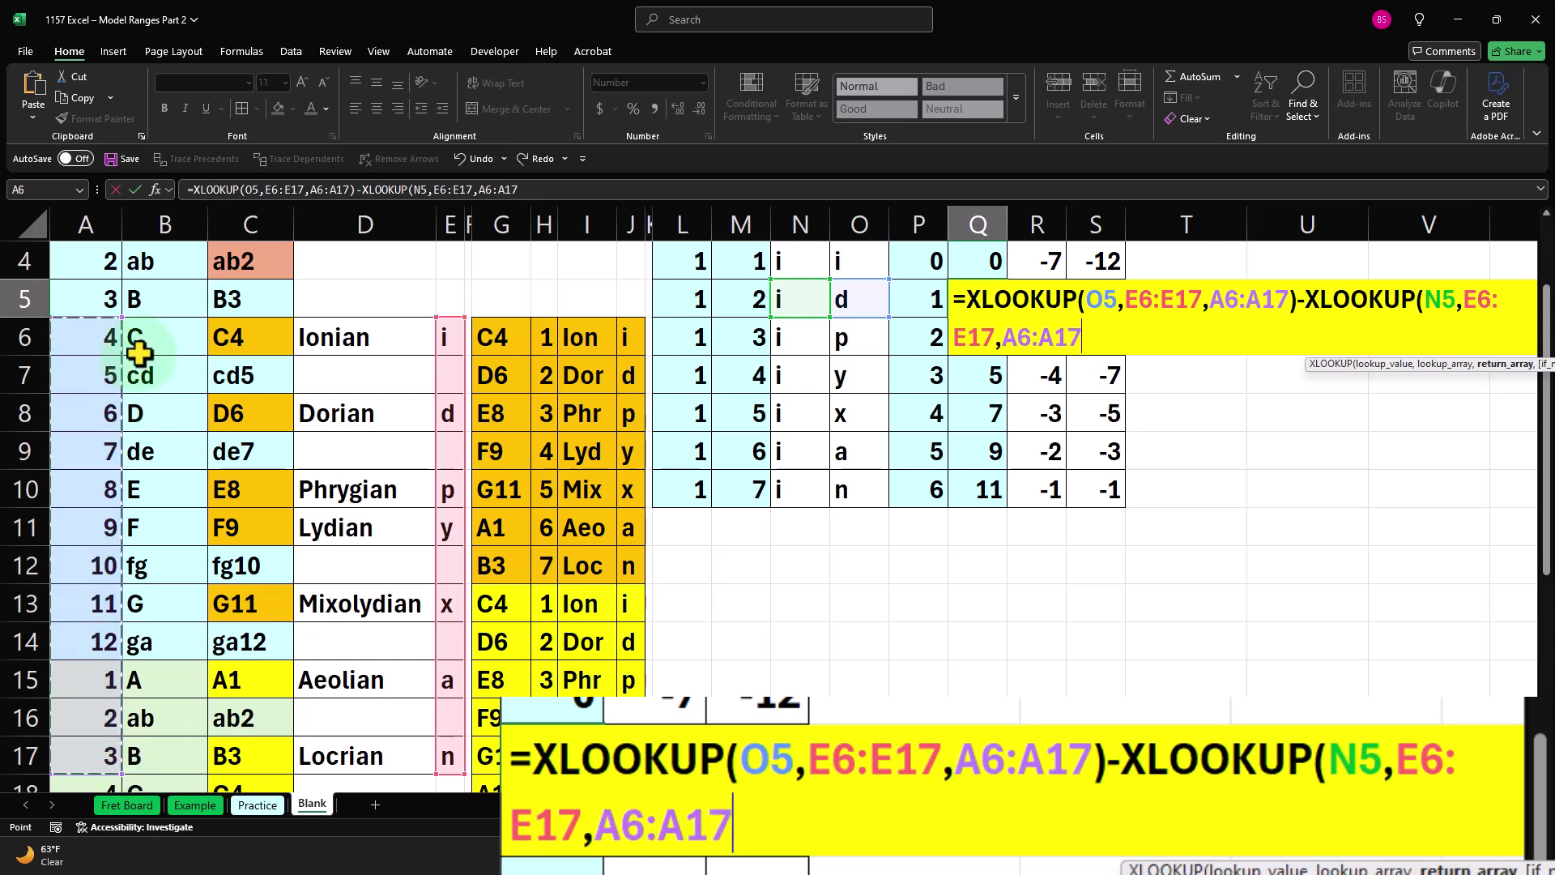
key(Return)
key(Return)
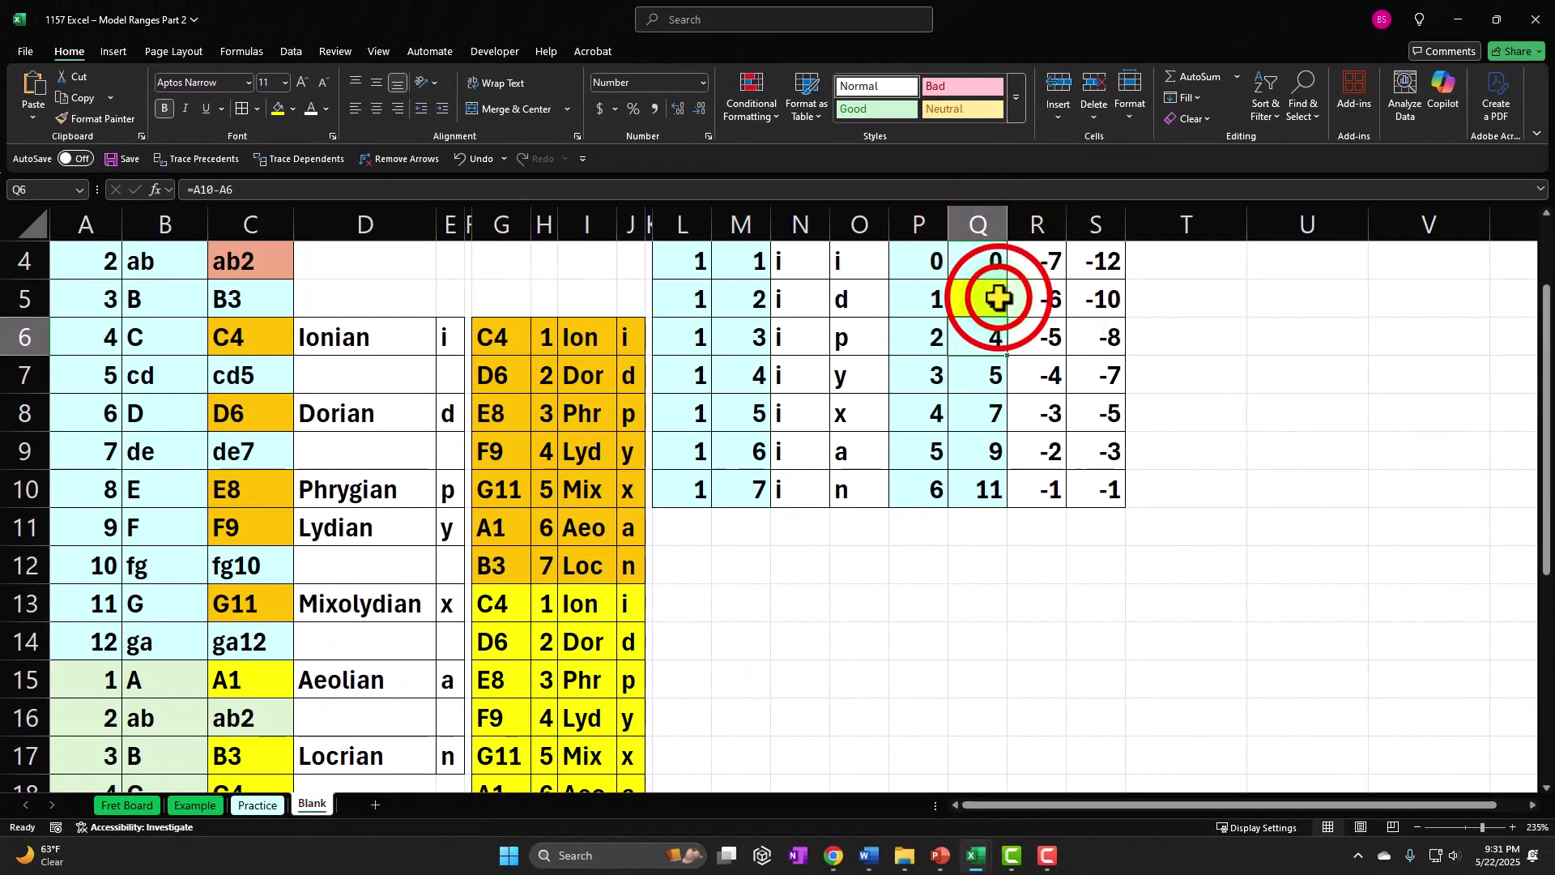
- Wrap the XLOOKUP difference in Q5 in an IF function whose logical test checks whether it is >-1
double_click(999, 299)
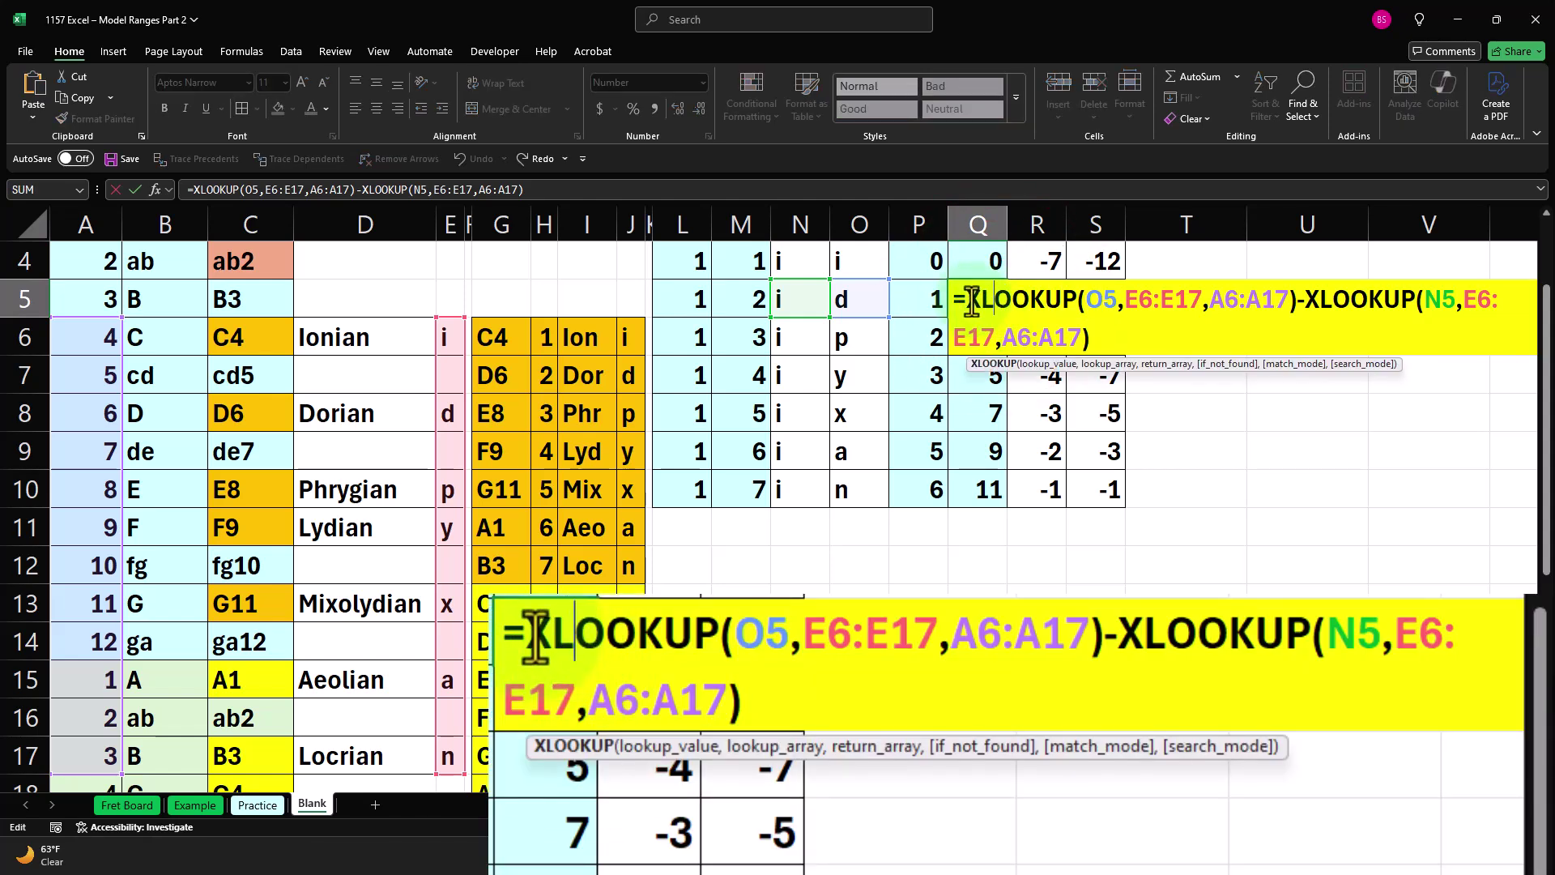
click(970, 300)
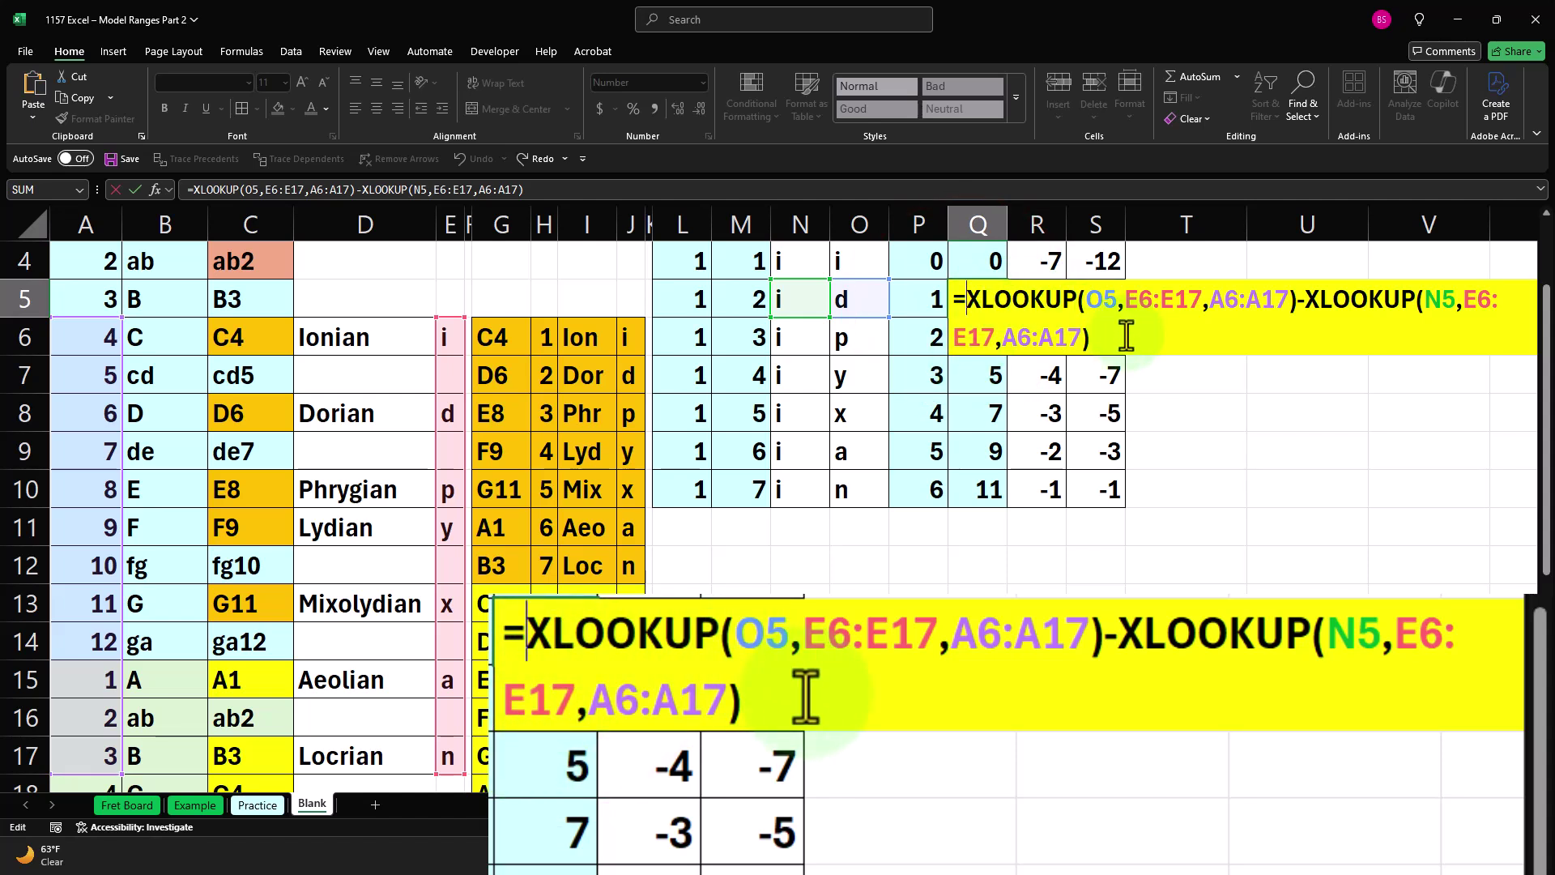
text(if)
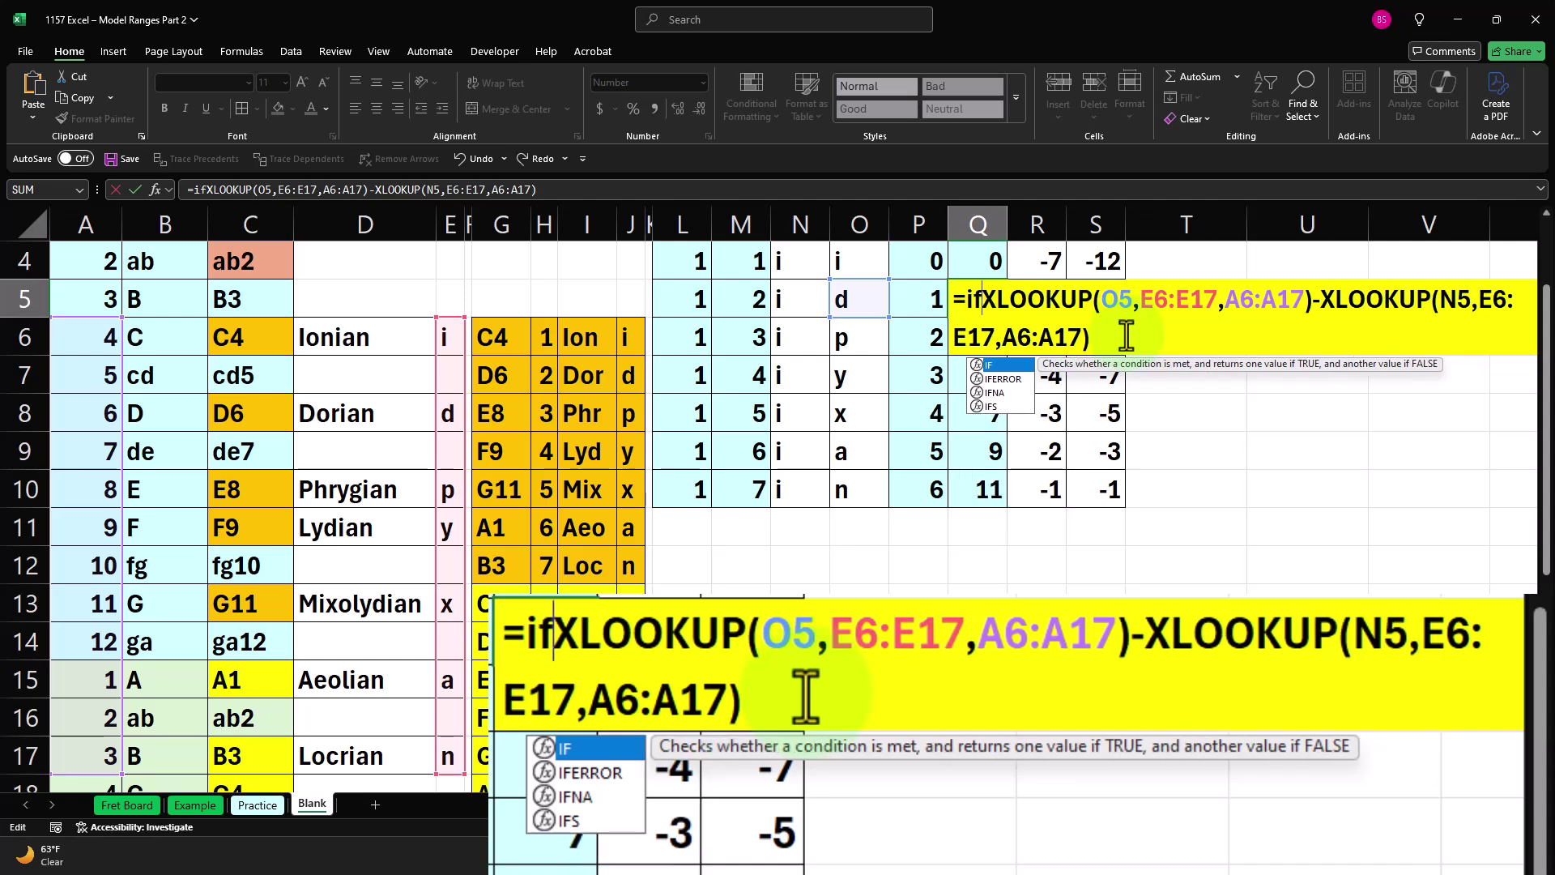
key(Tab)
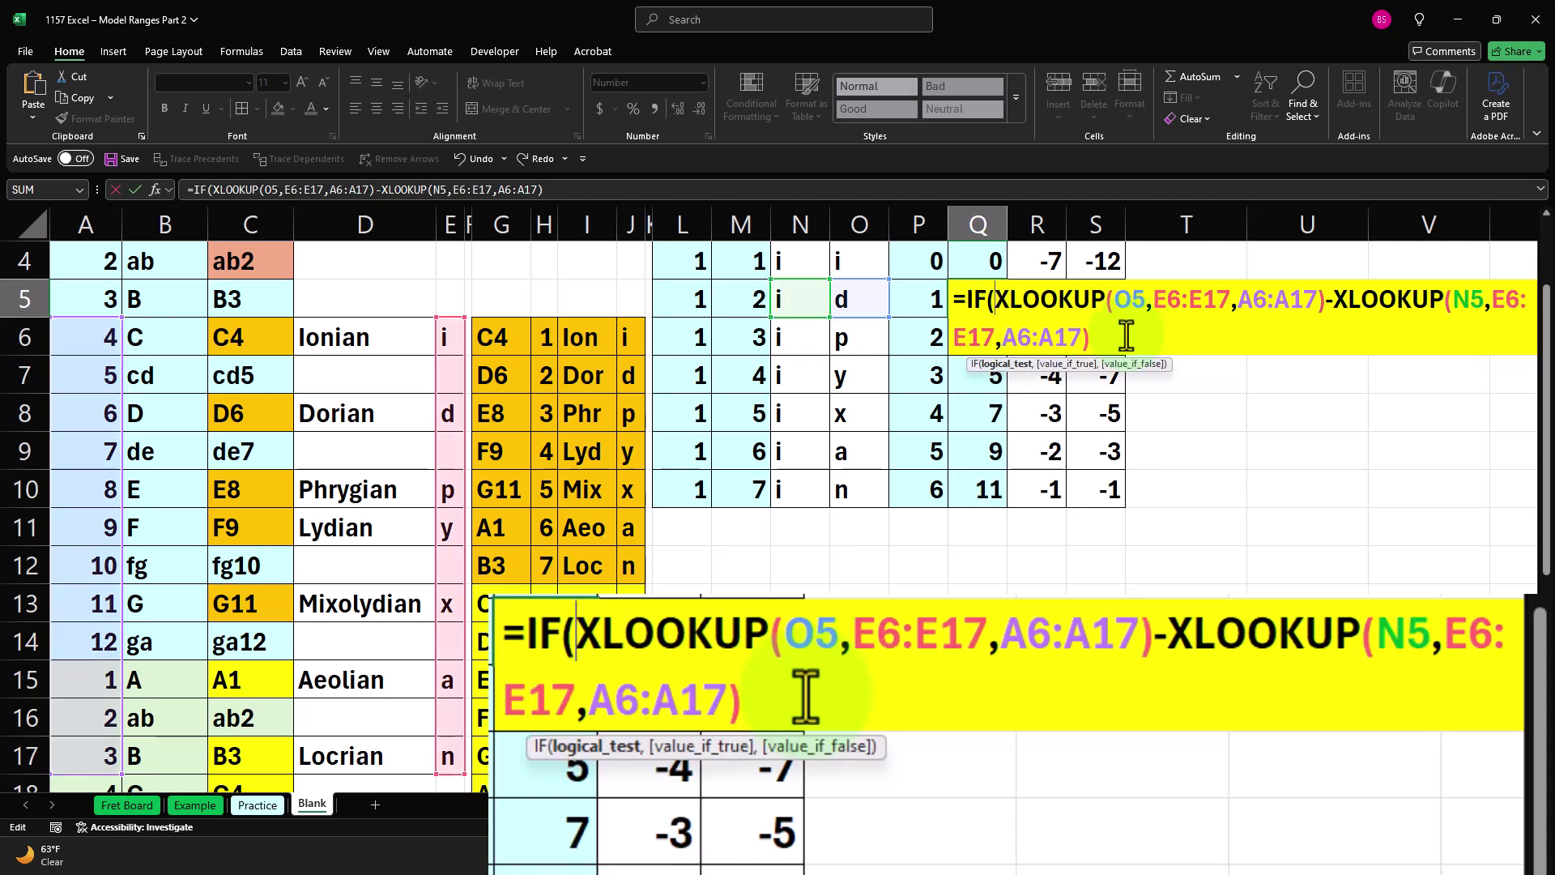
click(1112, 339)
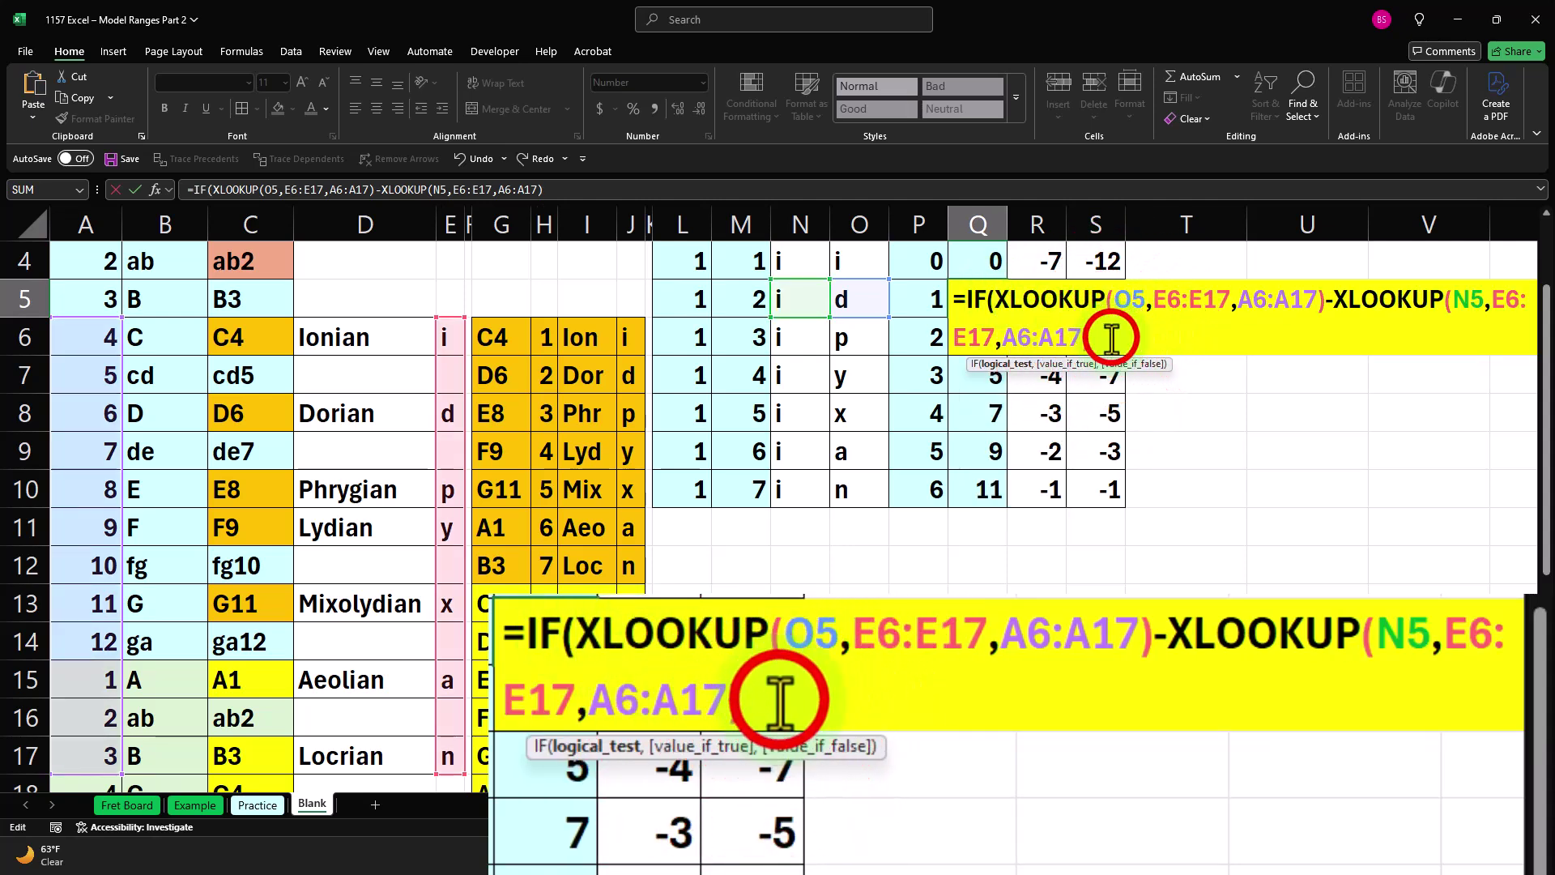
text())
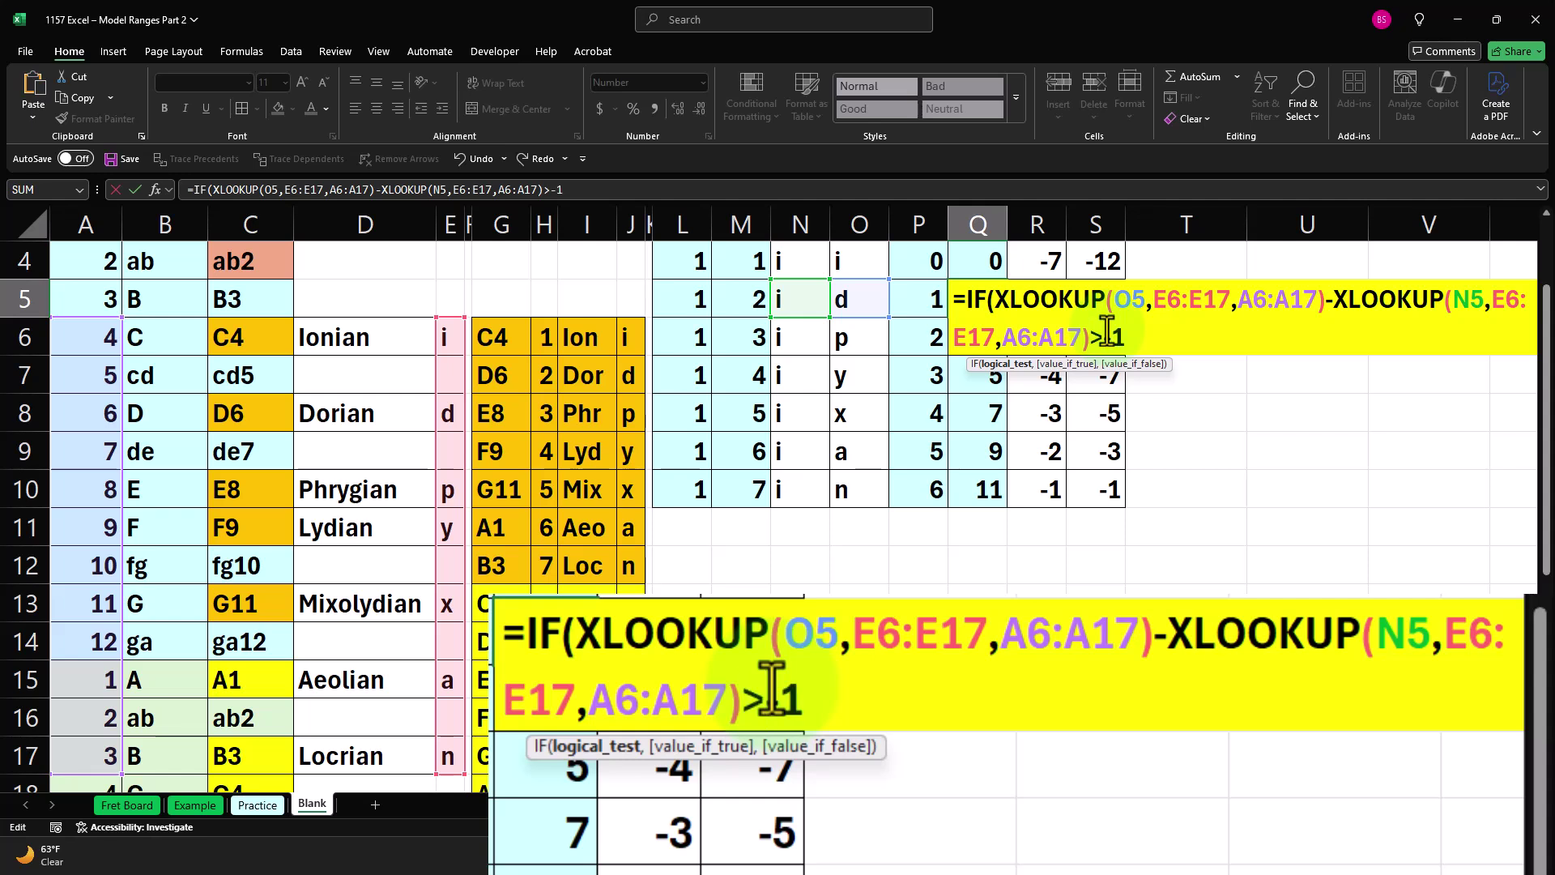
text(>-1,)
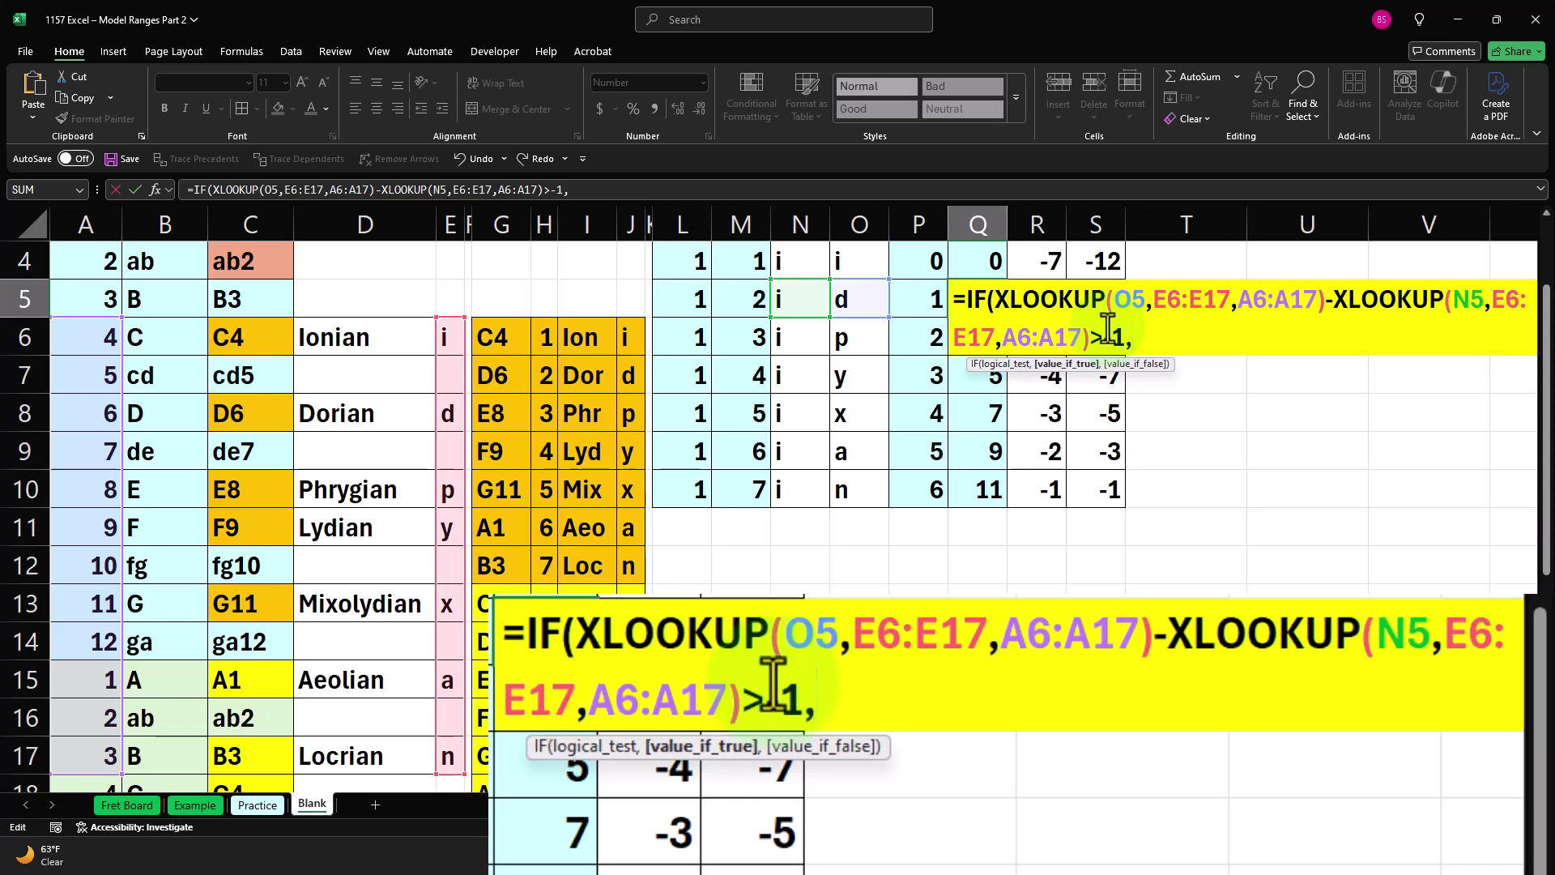
- Complete the IF in Q5 with the copied XLOOKUP difference as the true value and the same difference +12 as the false value
drag(995, 299, 1091, 339)
key(ctrl+c)
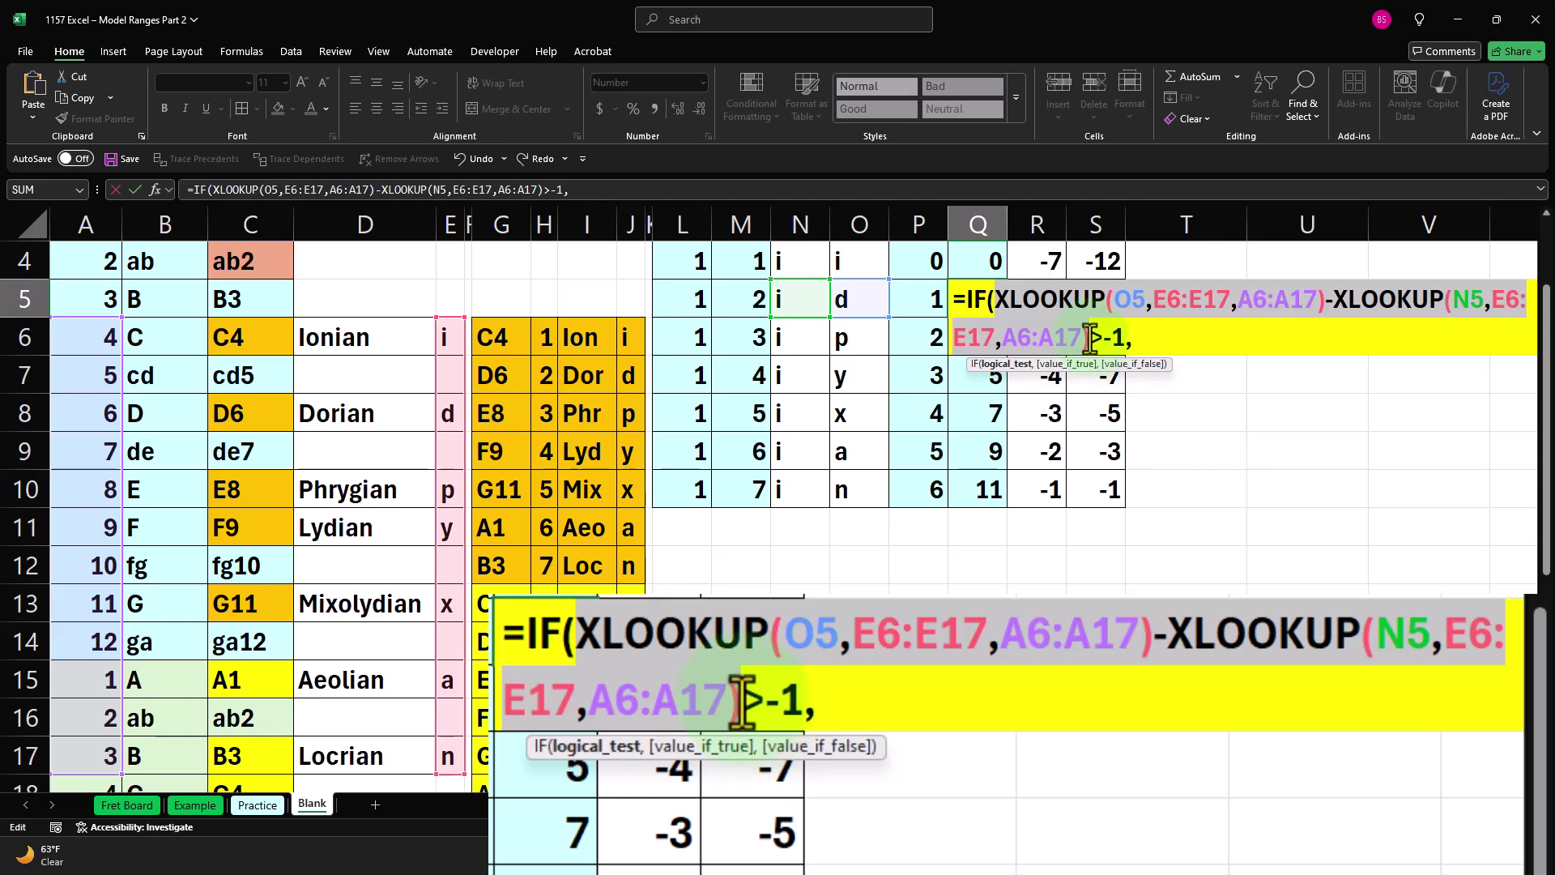
click(1170, 338)
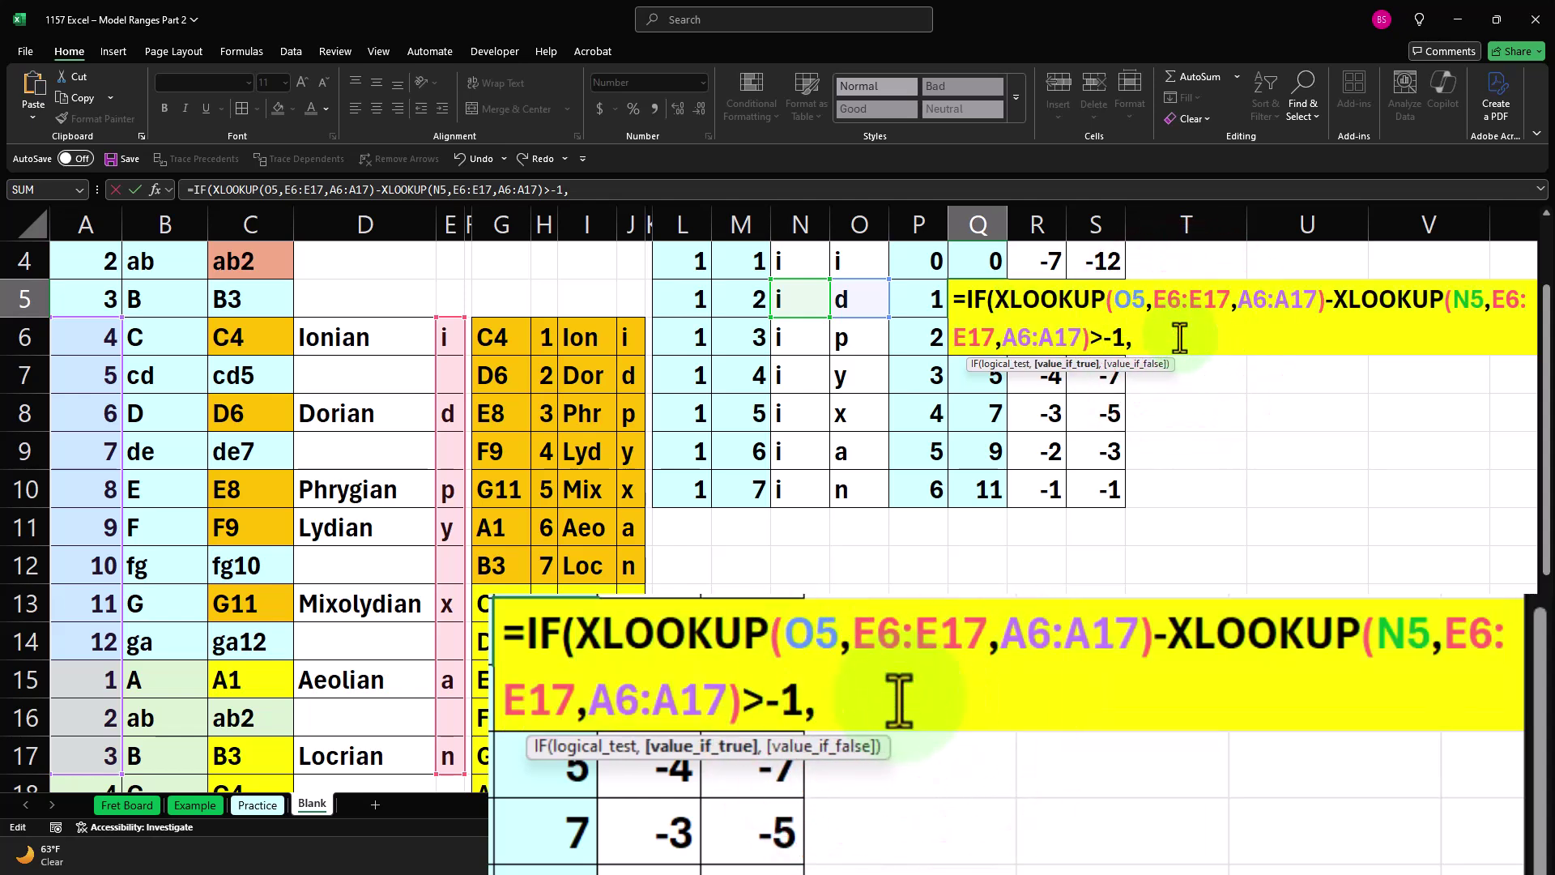
key(ctrl+v)
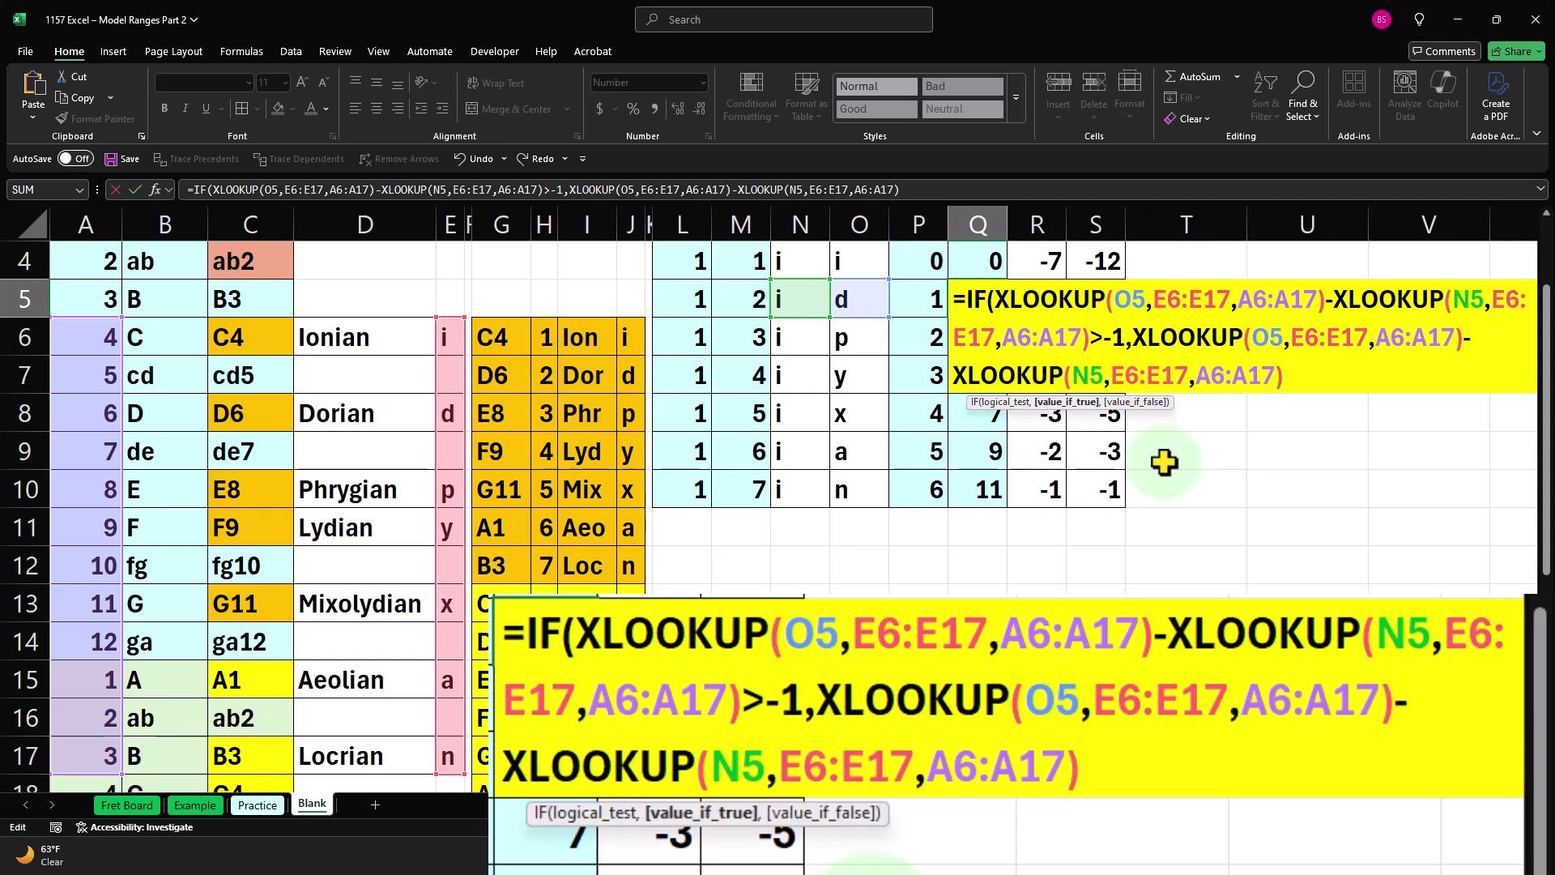
text(,)
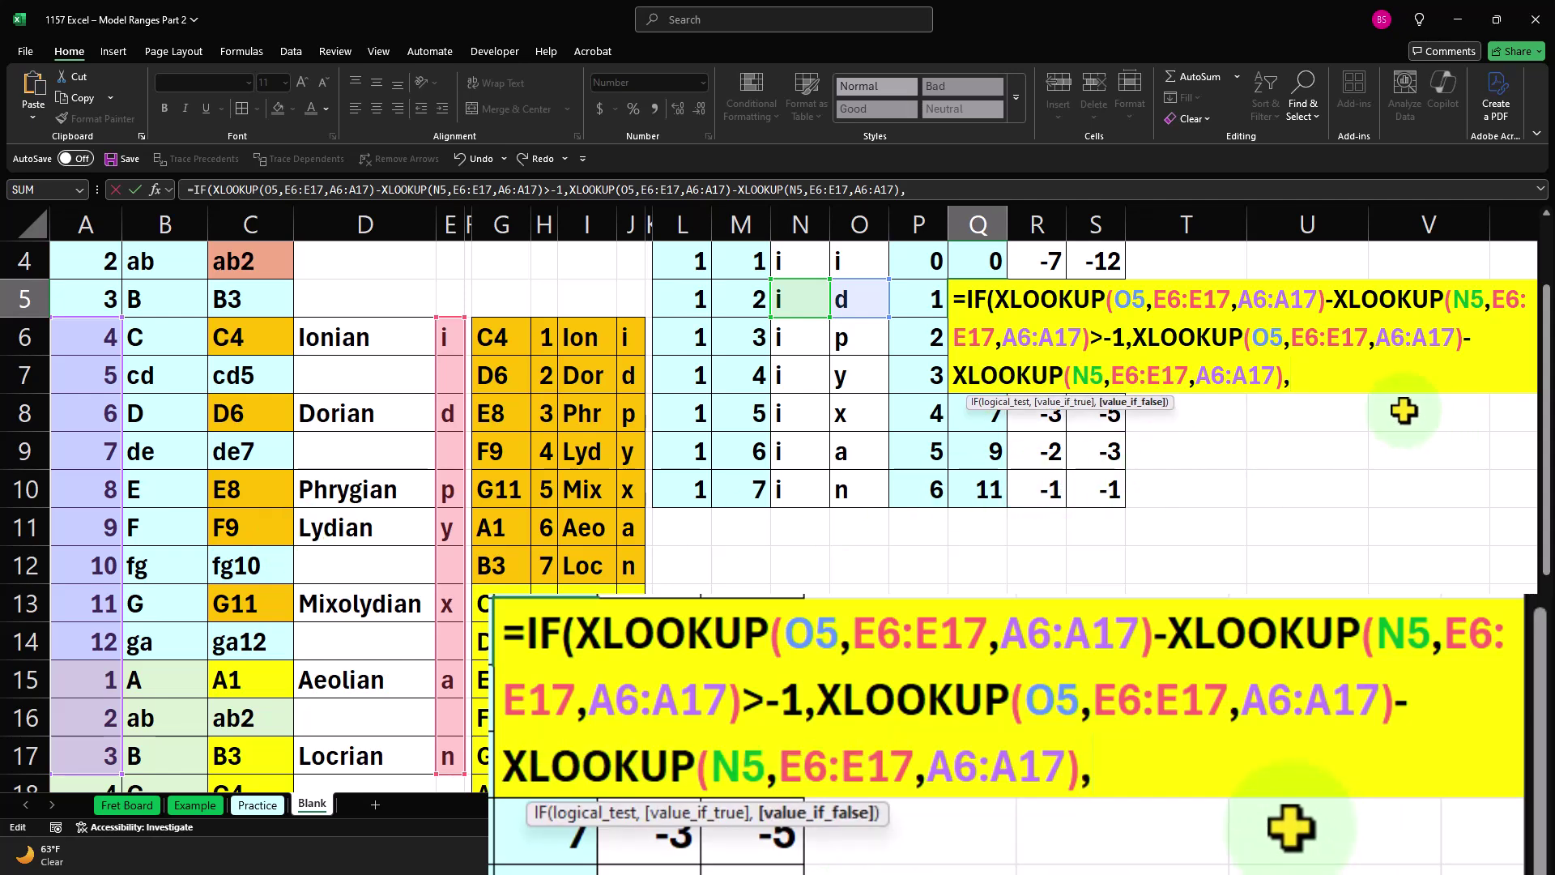
key(ctrl+v)
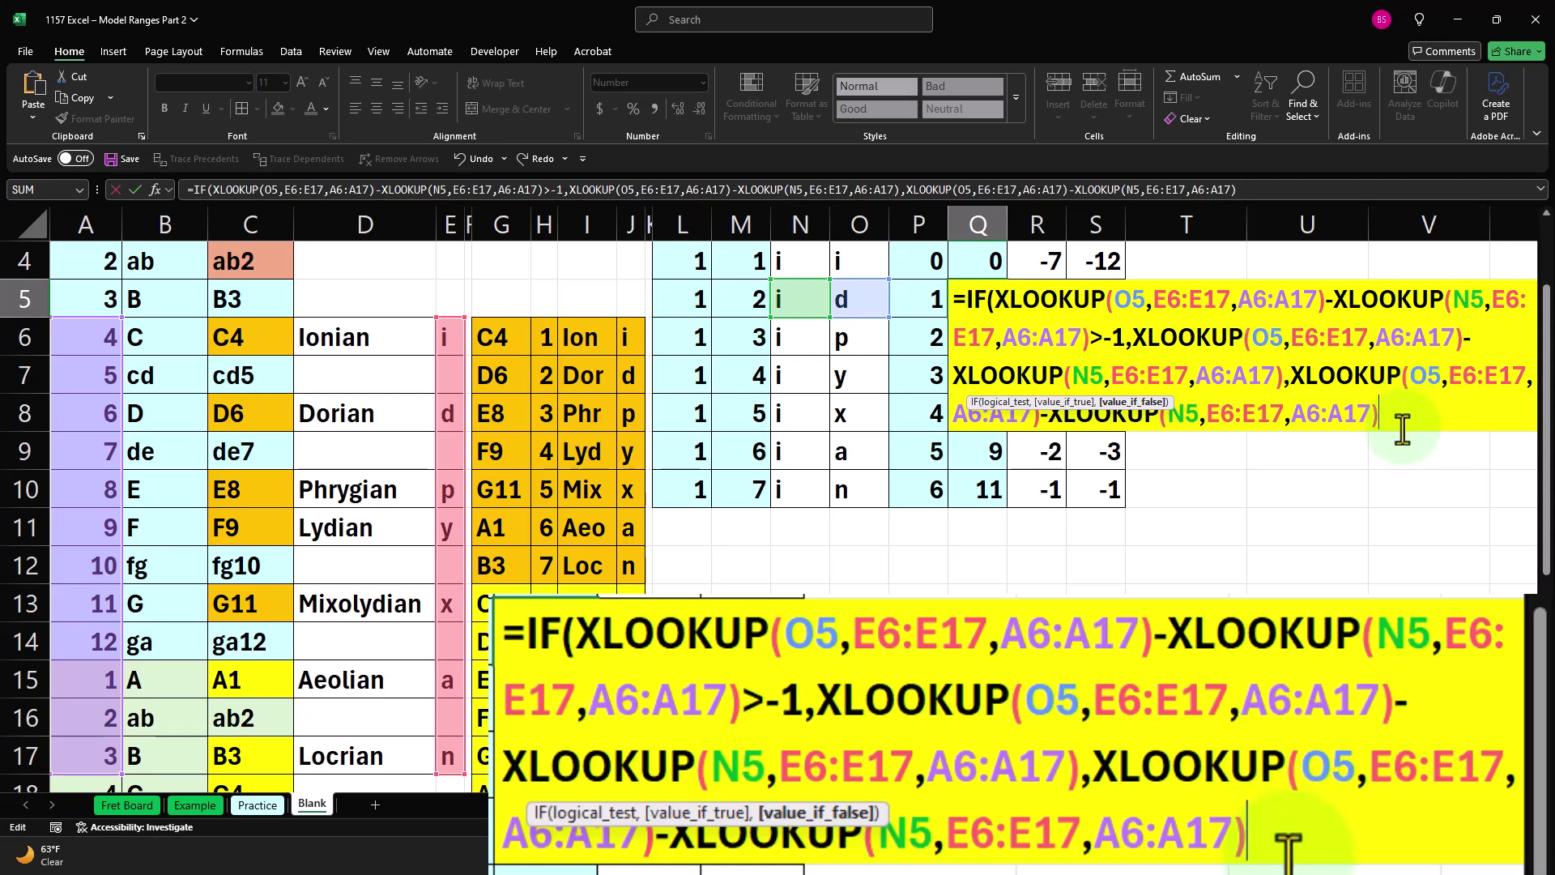
text(+12)
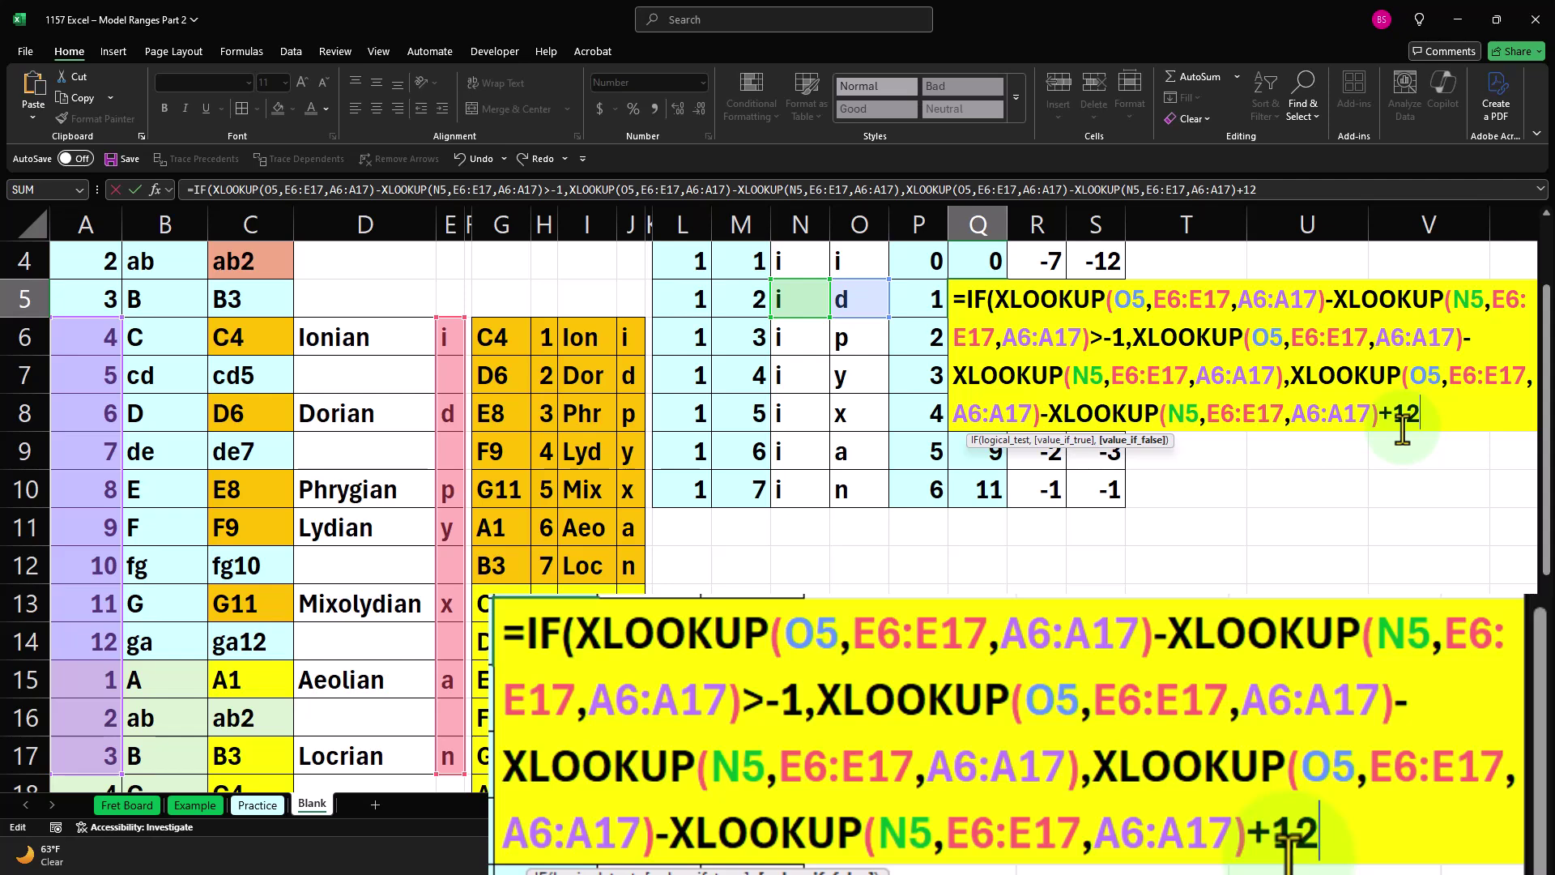
key(Return)
key(Return)
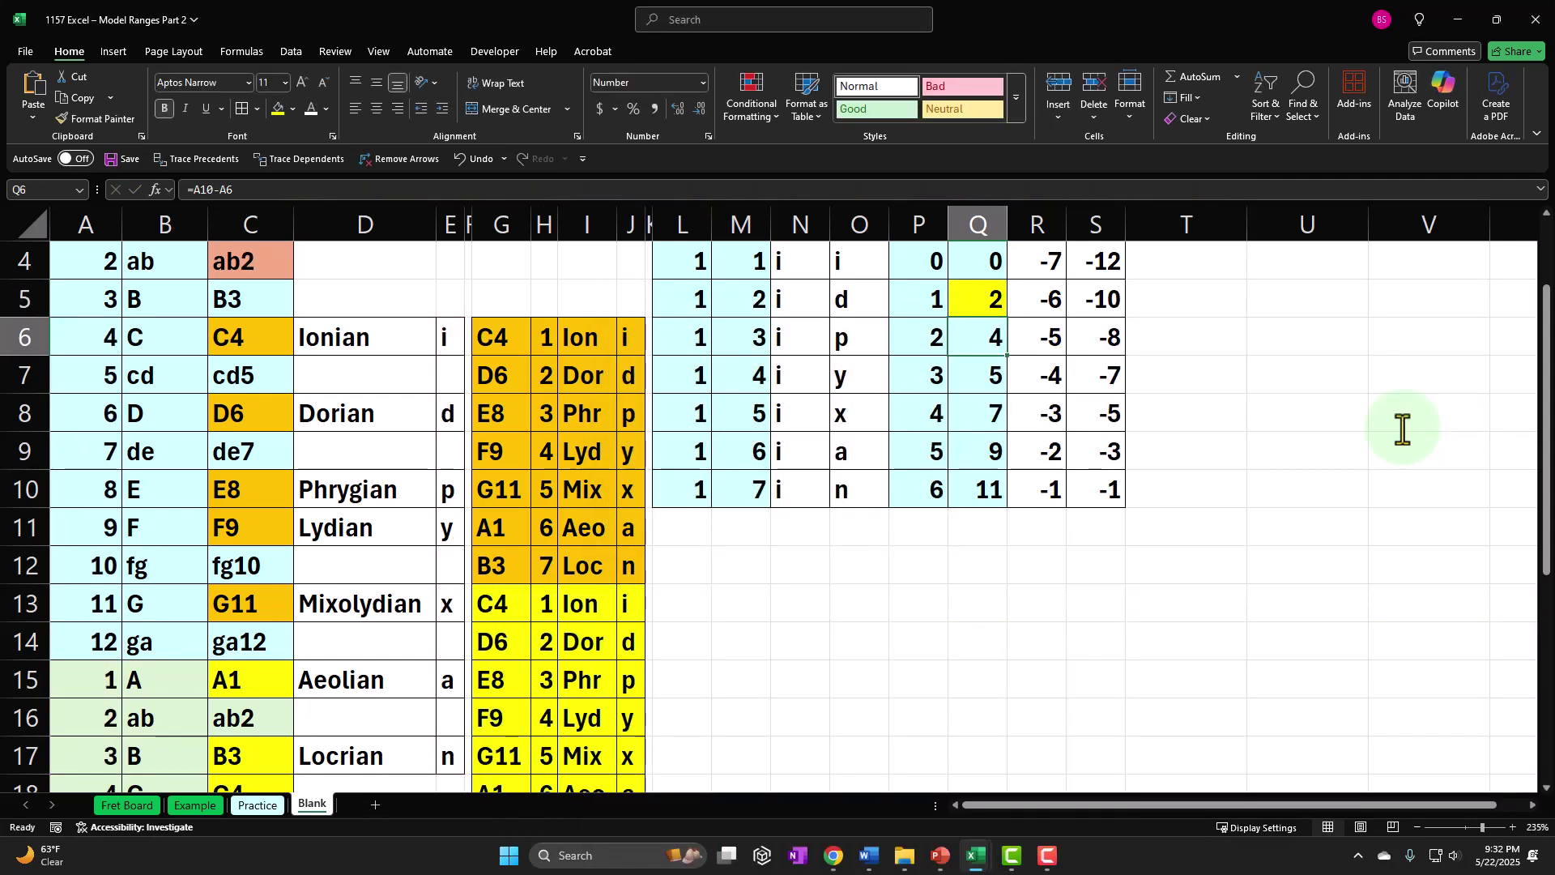
- Anchor the first XLOOKUP's ranges in the Q5 logical test as $E$6:$E$17 and A6:$A$17
click(993, 303)
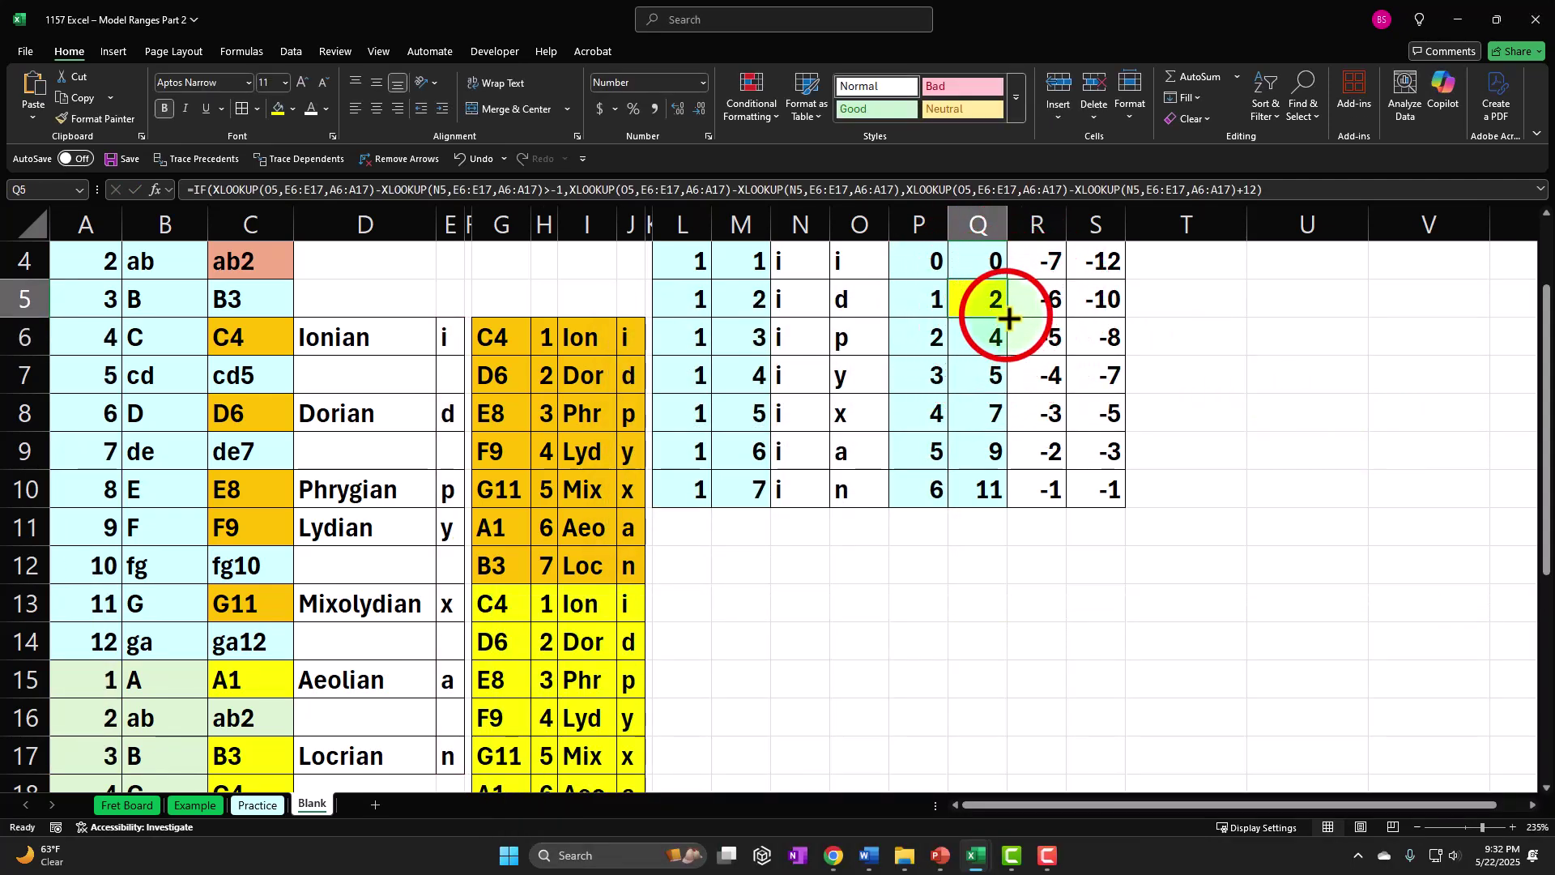
drag(1008, 319, 1003, 499)
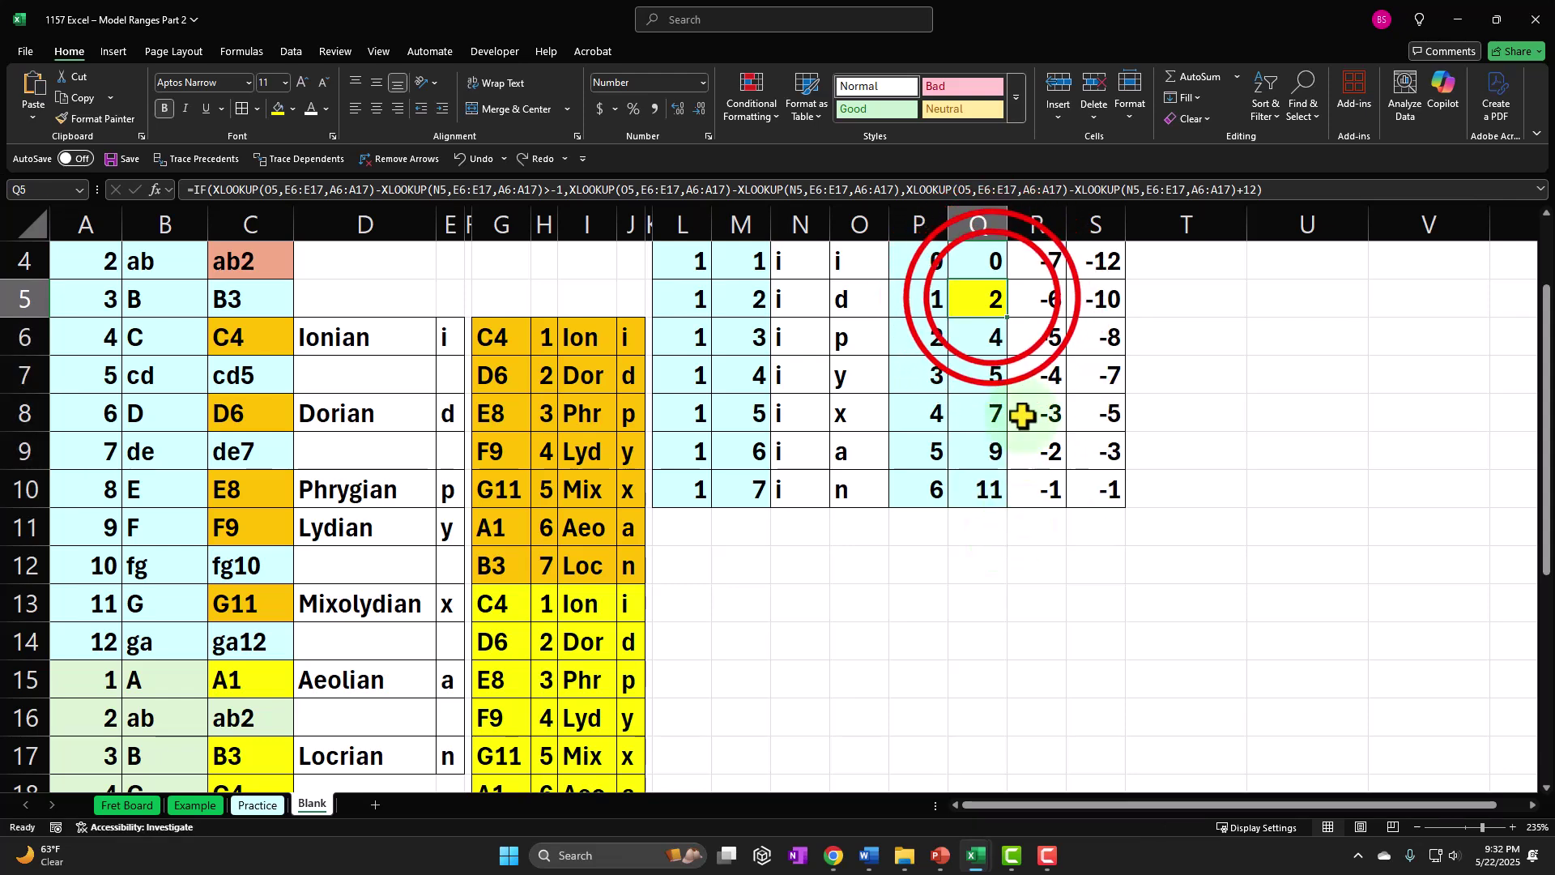
double_click(998, 300)
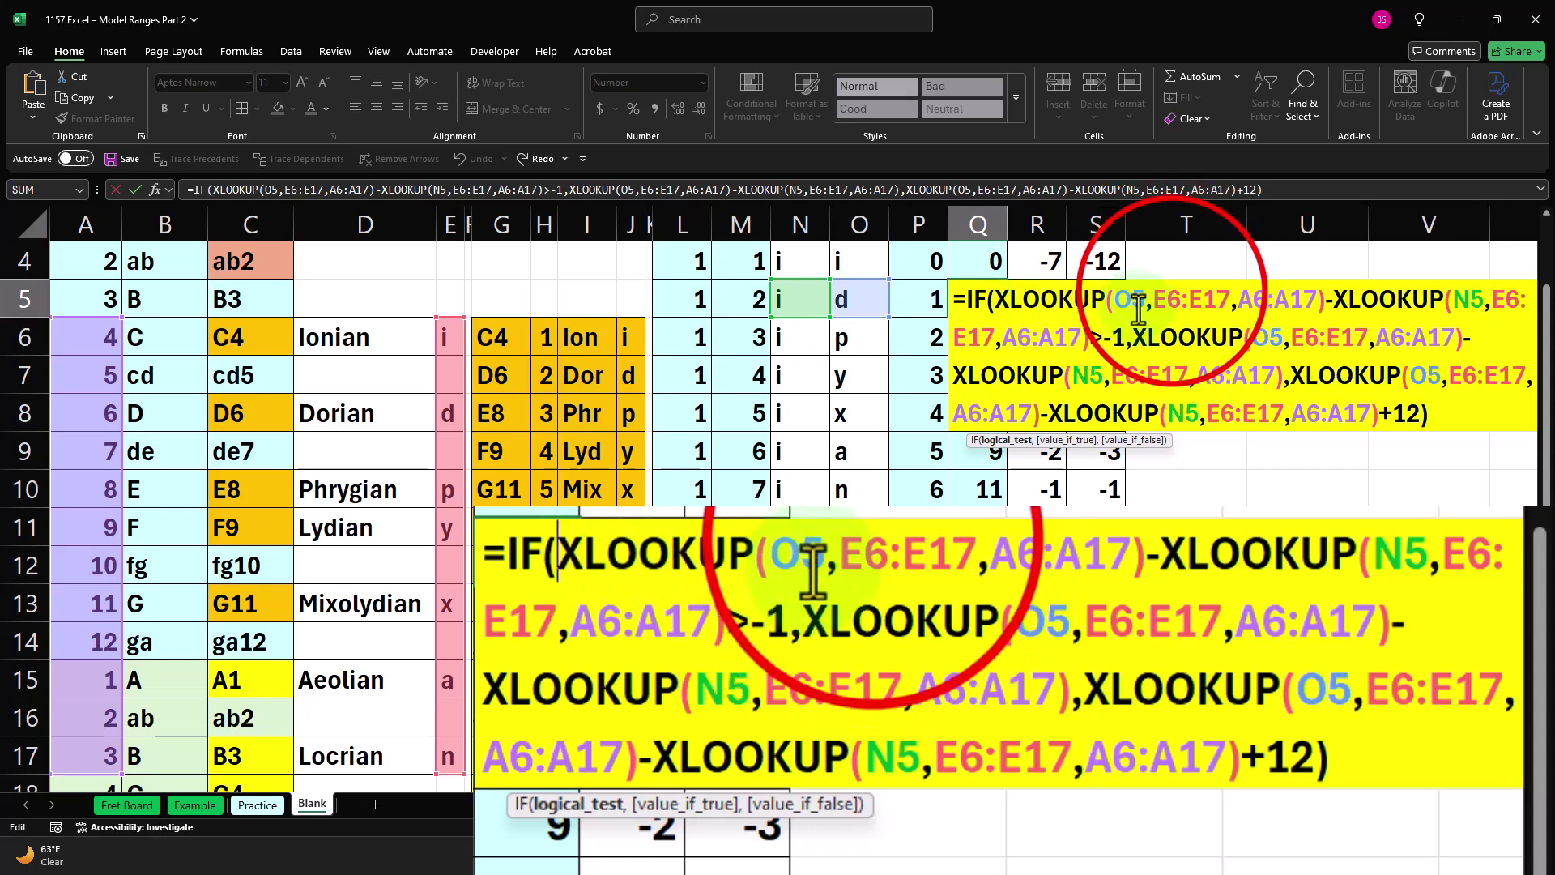
click(1167, 301)
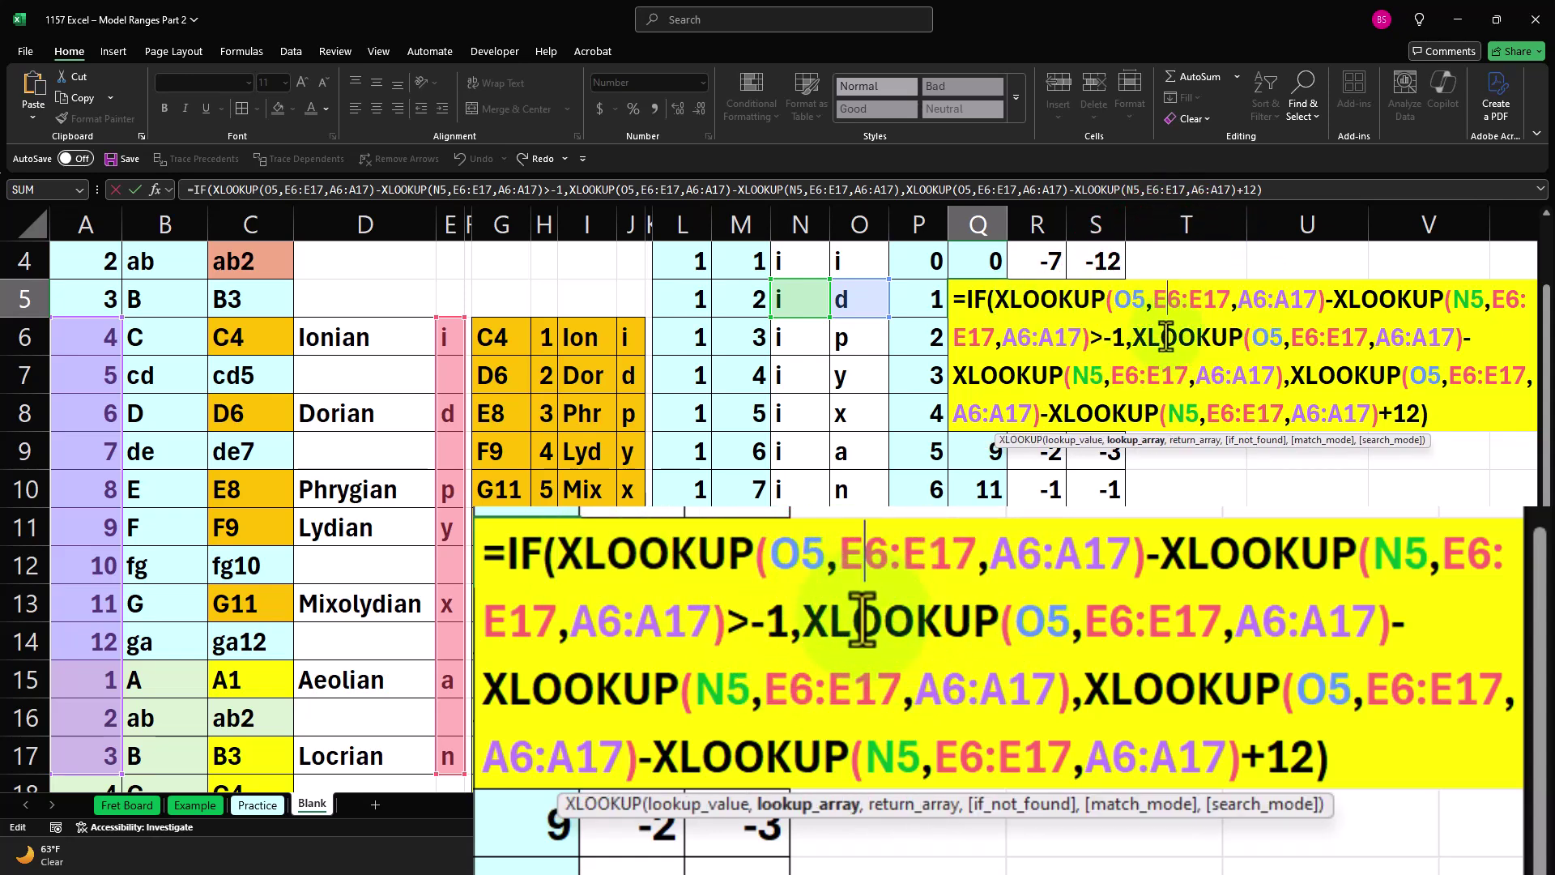
key(F4)
click(1239, 304)
key(F4)
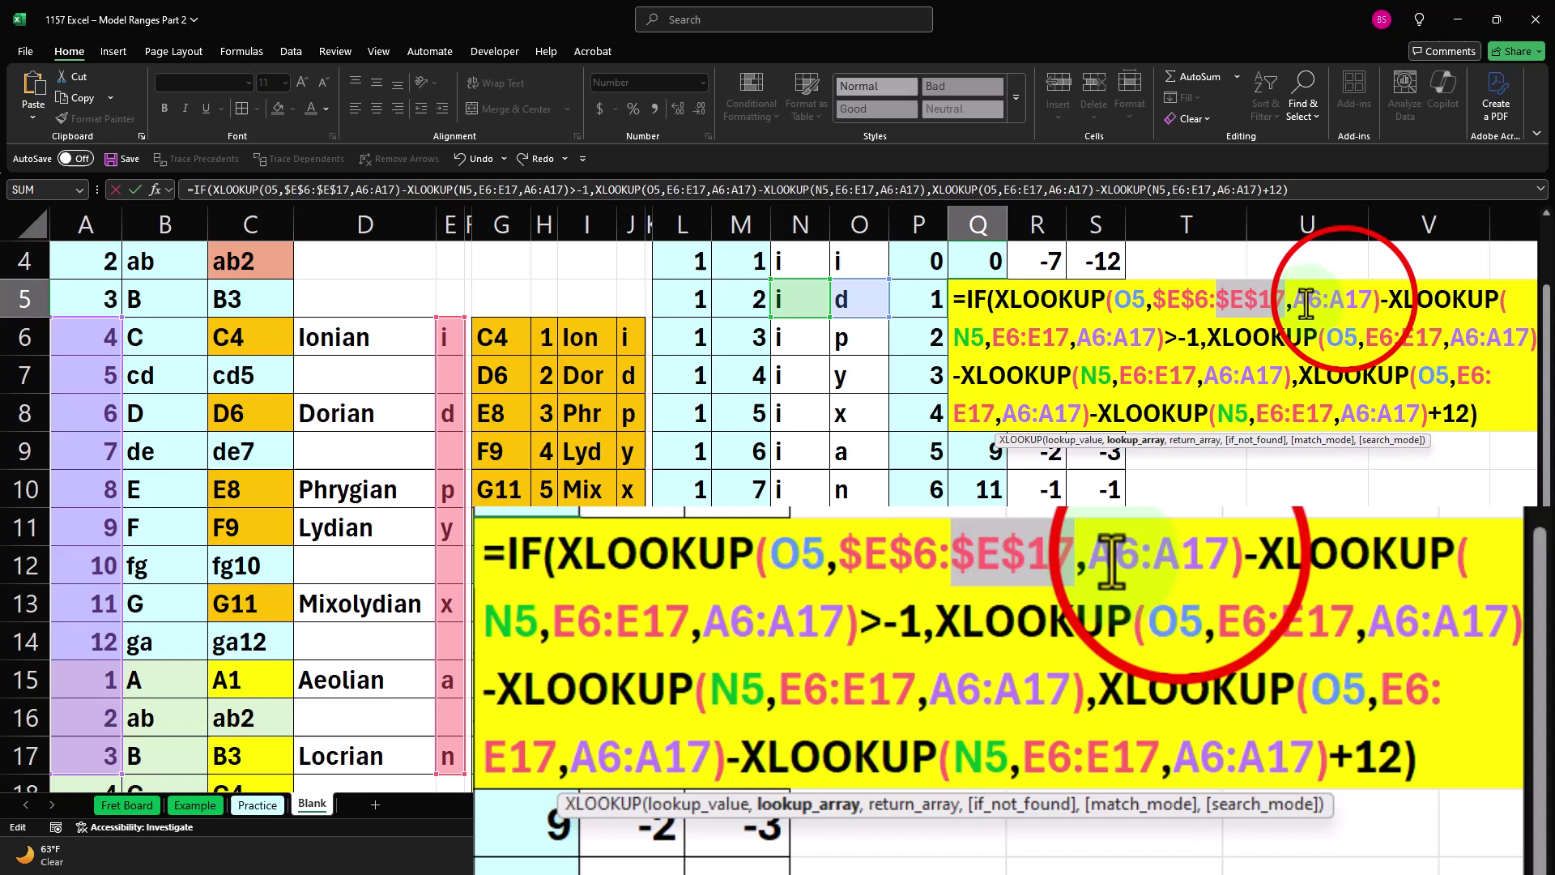
click(1344, 302)
key(F4)
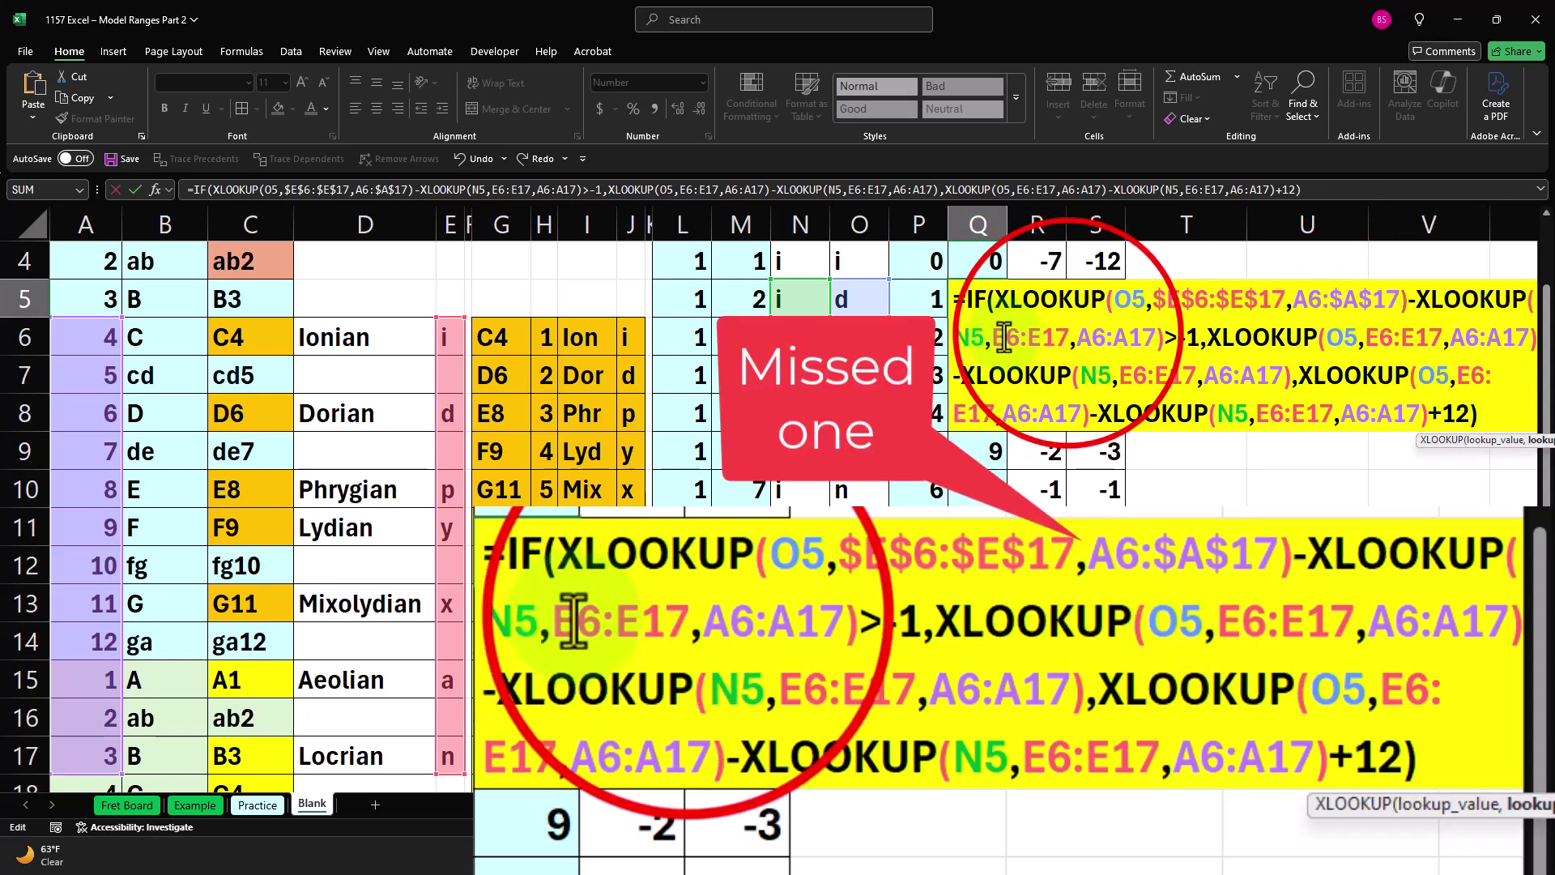
- Make the ranges of the N5 XLOOKUP in the Q5 logical test absolute as $E$6:$E$17 and $A$6:$A$17
click(1005, 337)
key(F4)
click(1093, 338)
key(F4)
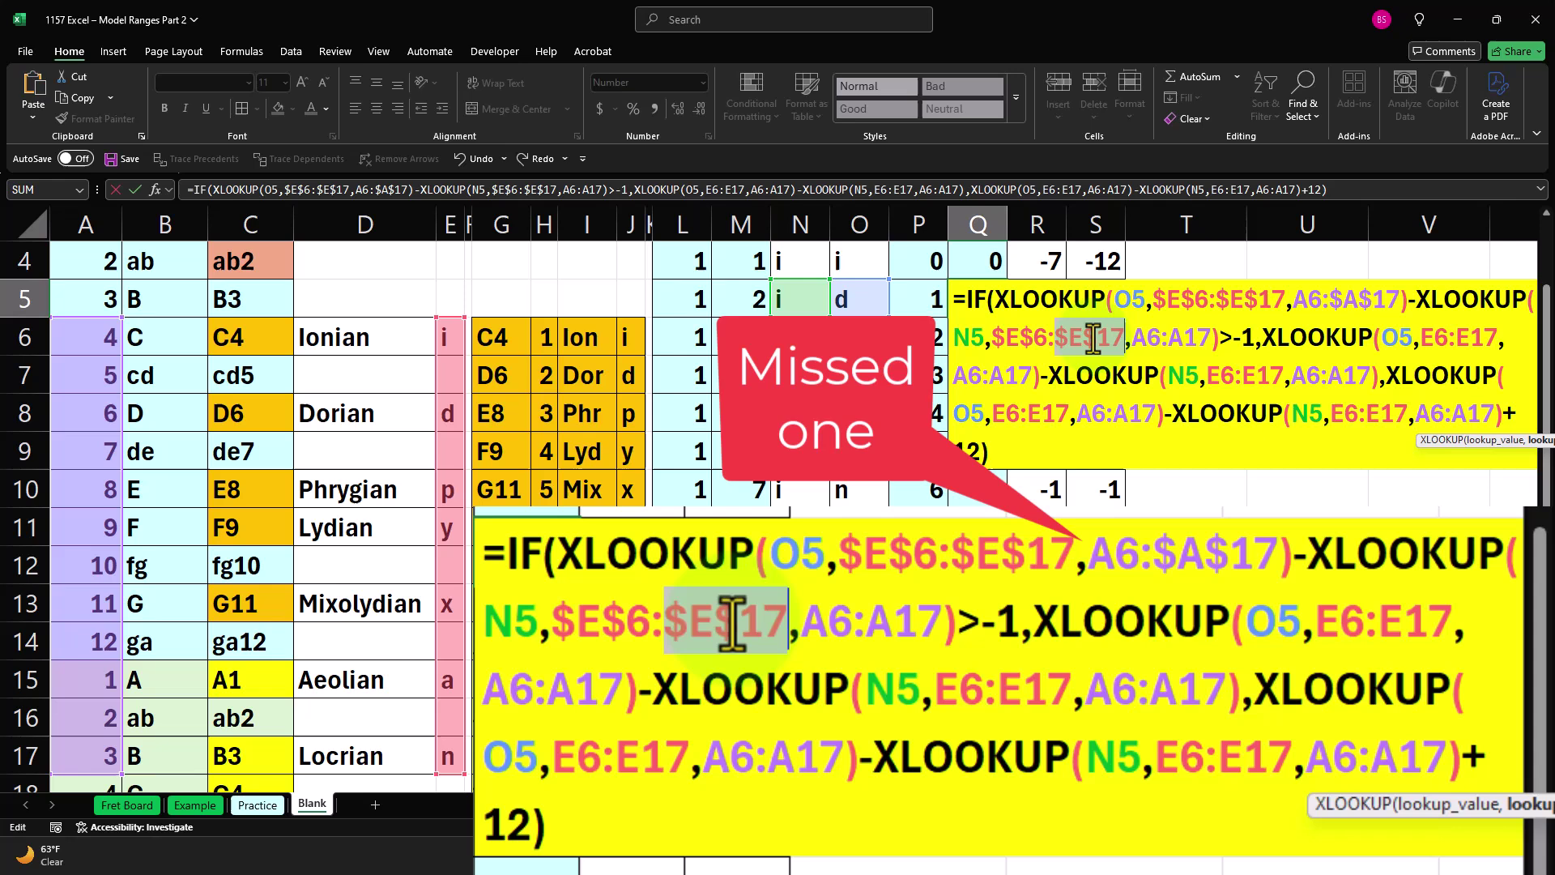
click(1150, 339)
key(F4)
click(1216, 337)
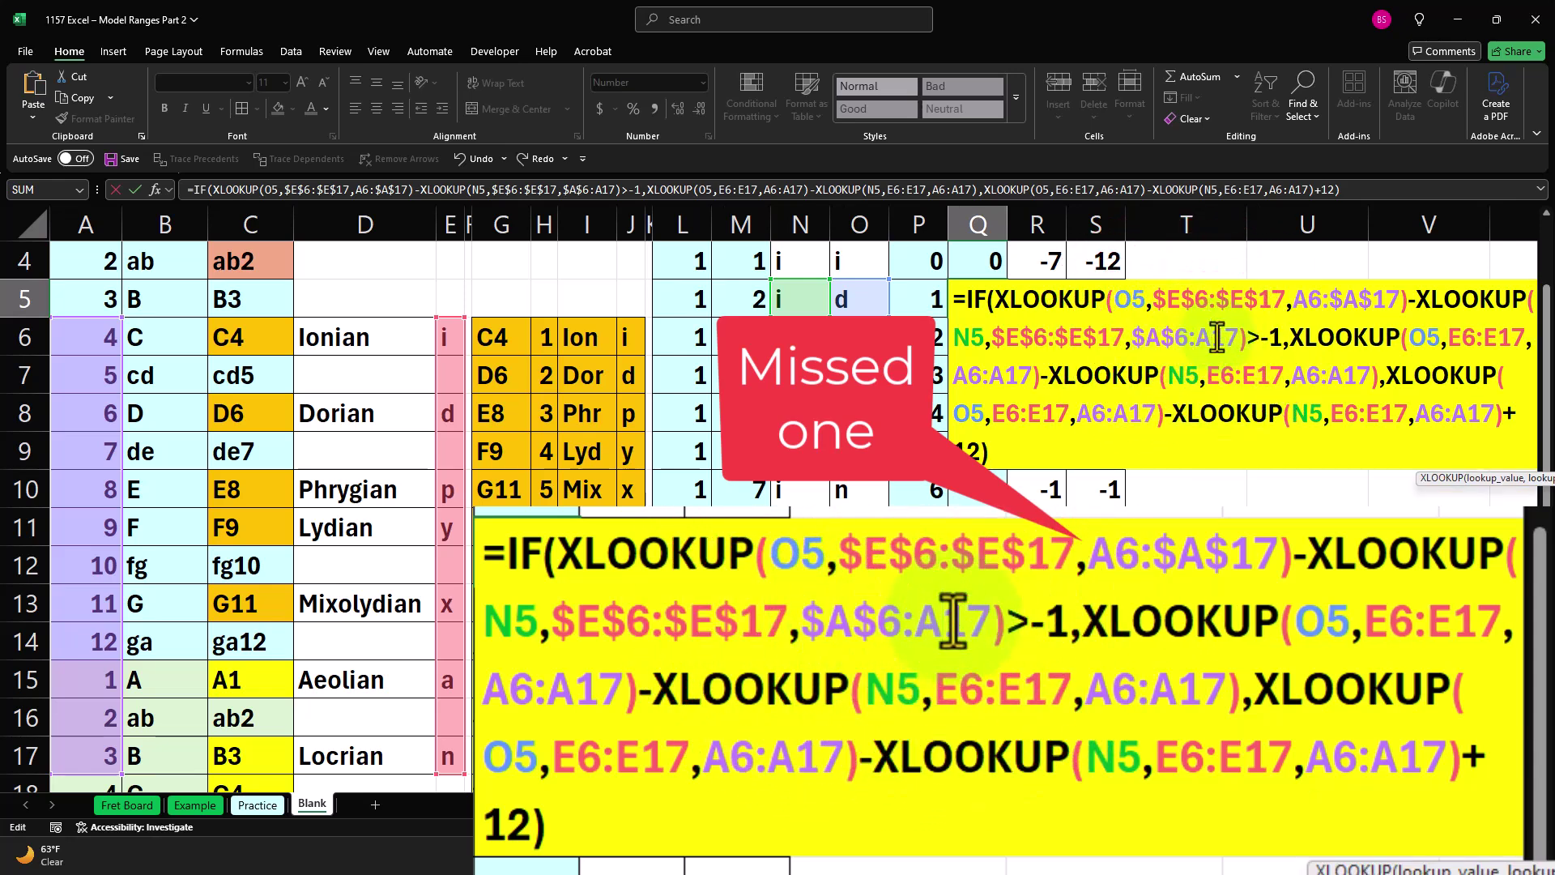
key(F4)
- Make the ranges of the O5 XLOOKUP in the IF's true value absolute as $E$6:$E$17 and $A$6:$A$17
click(1487, 337)
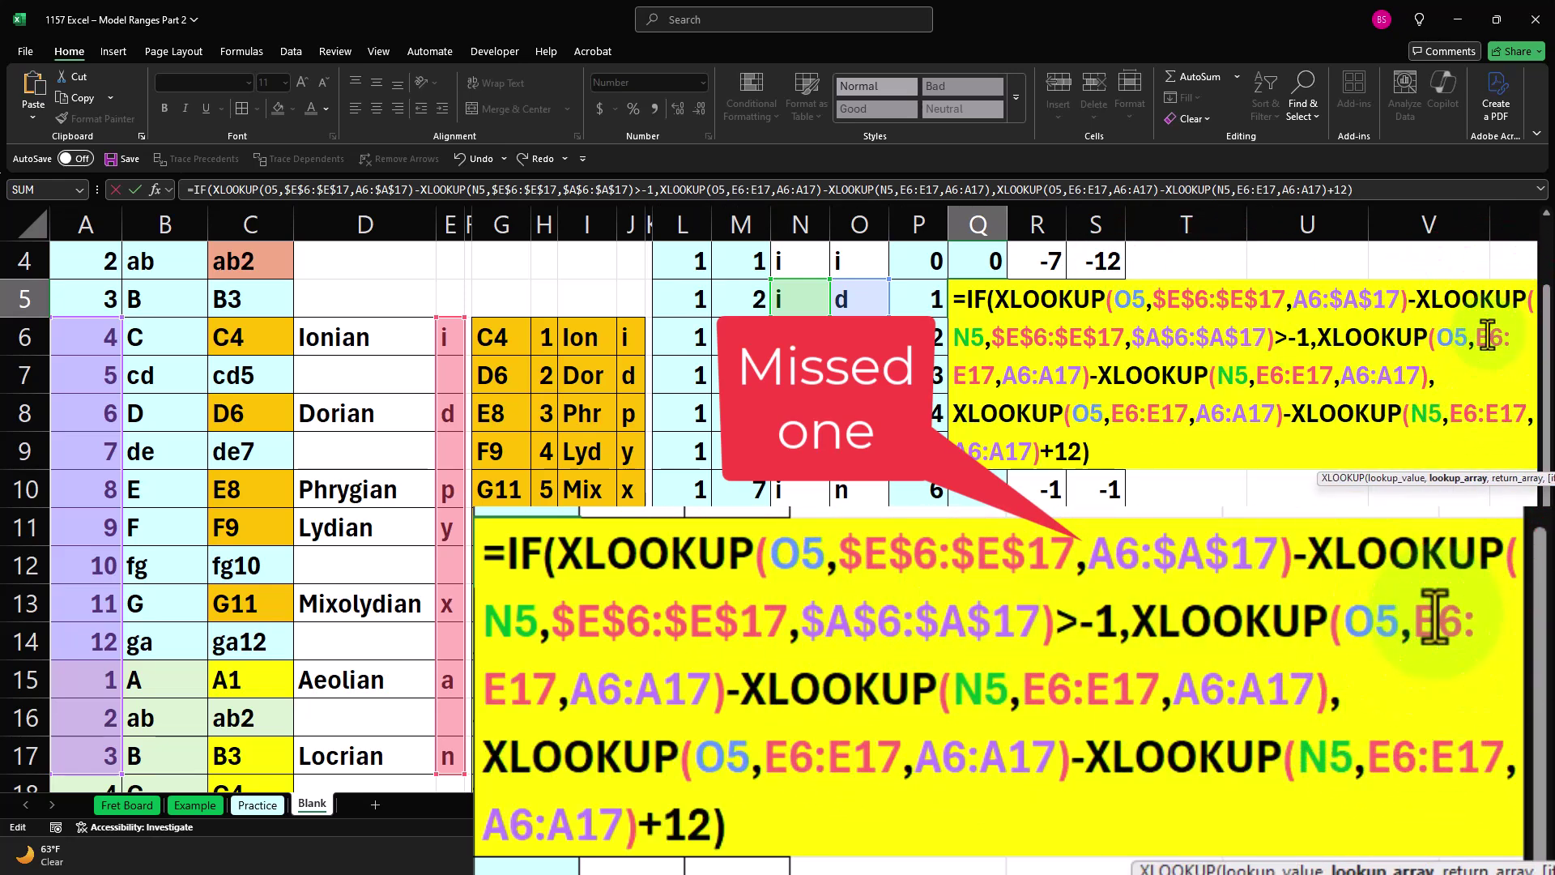
key(F4)
click(1033, 375)
key(F4)
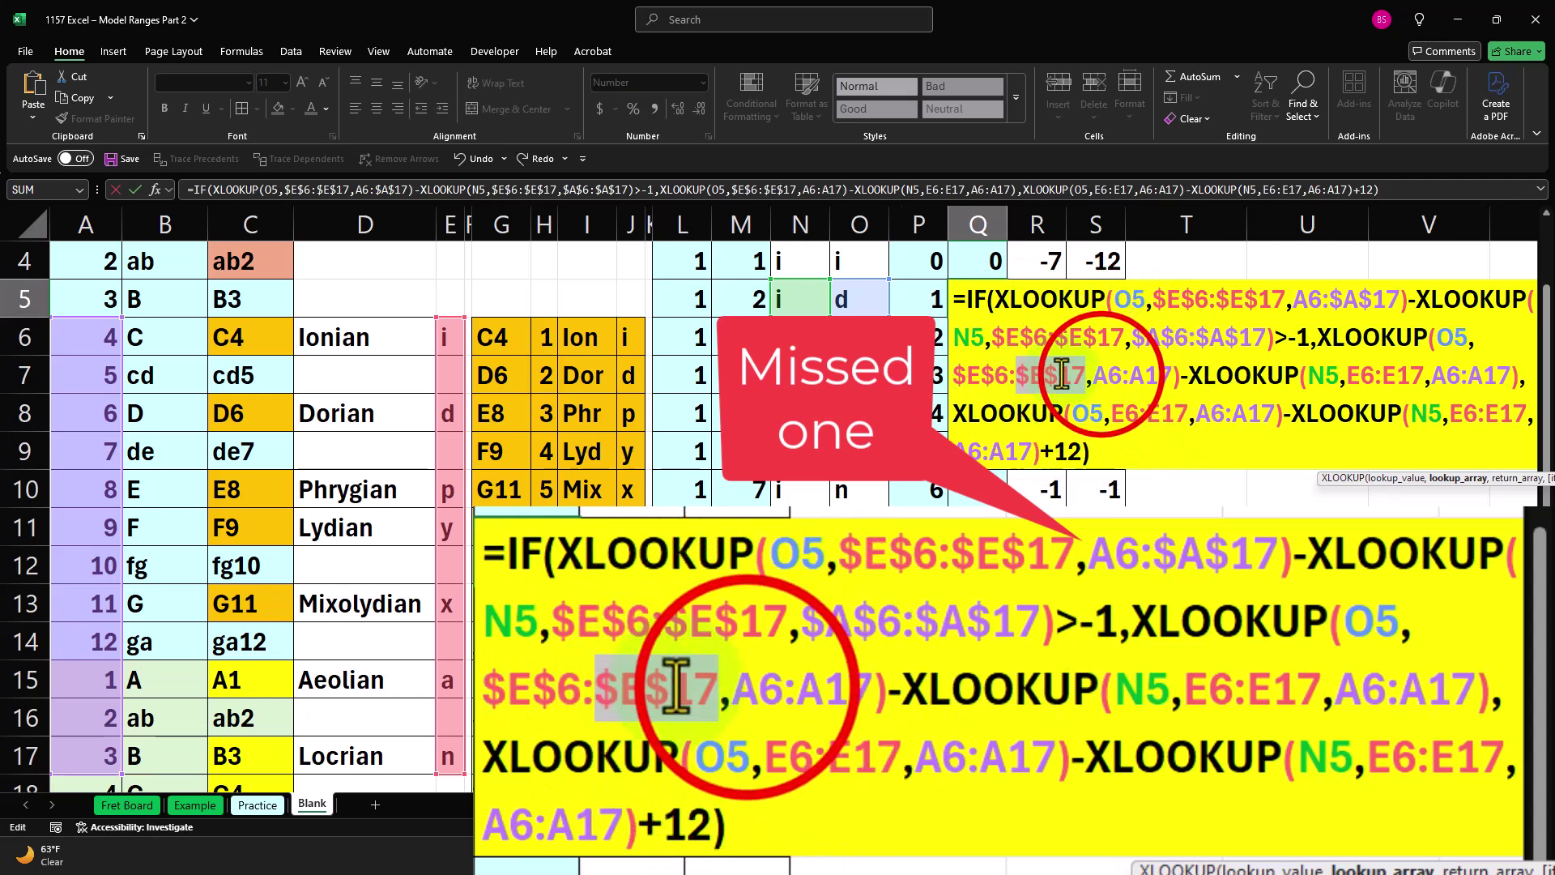
click(1104, 374)
key(F4)
click(1184, 375)
key(F4)
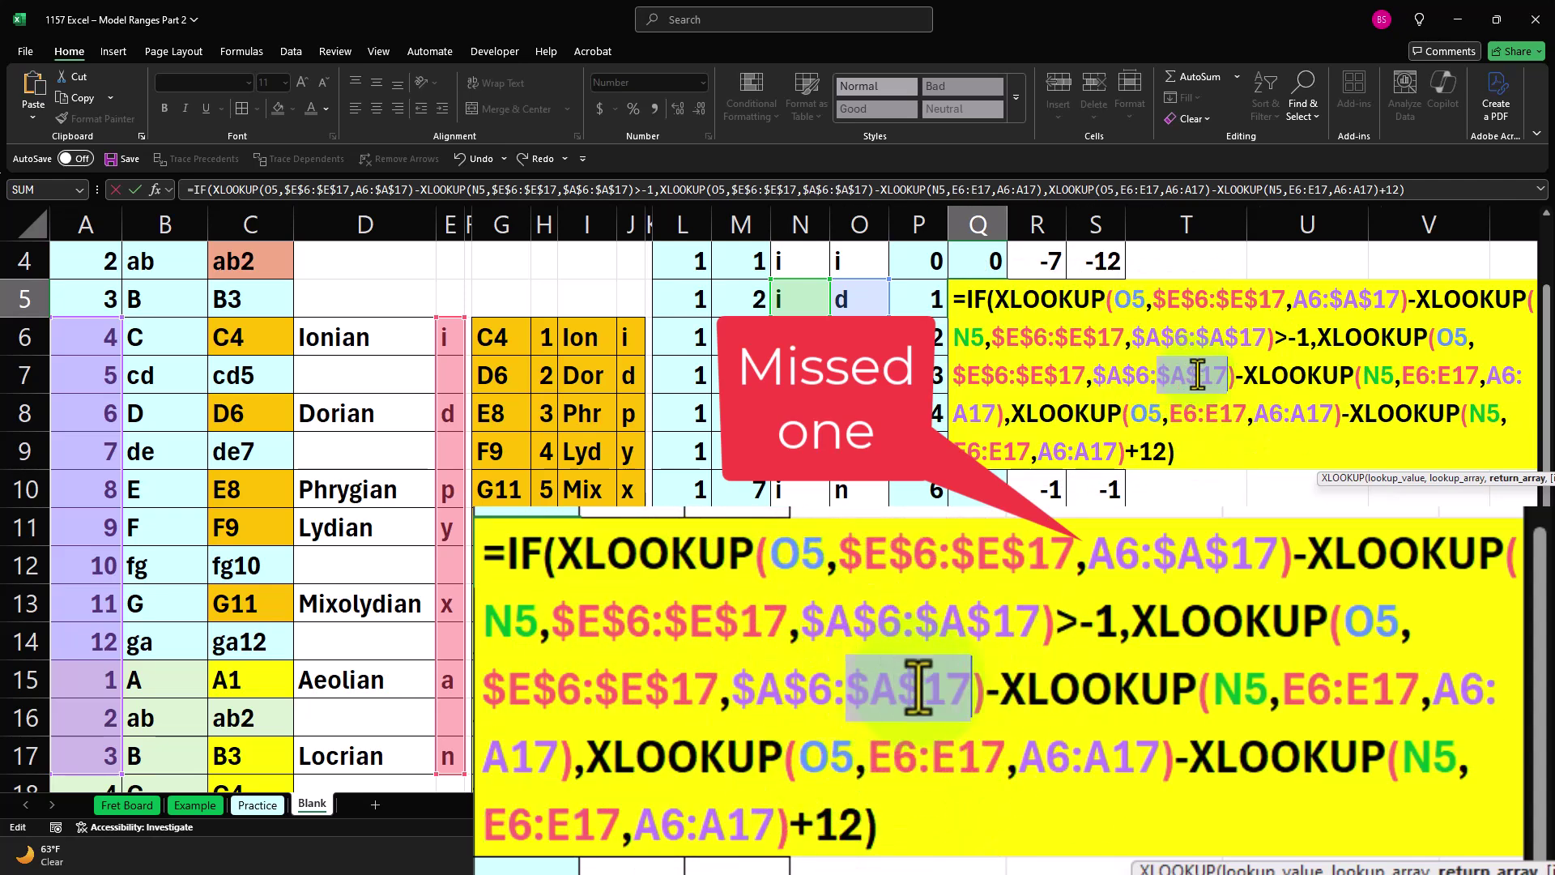
- Make the ranges of the N5 XLOOKUP in the IF's true value absolute as $E$6:$E$17 and $A$6:$A$17
click(1412, 375)
key(F4)
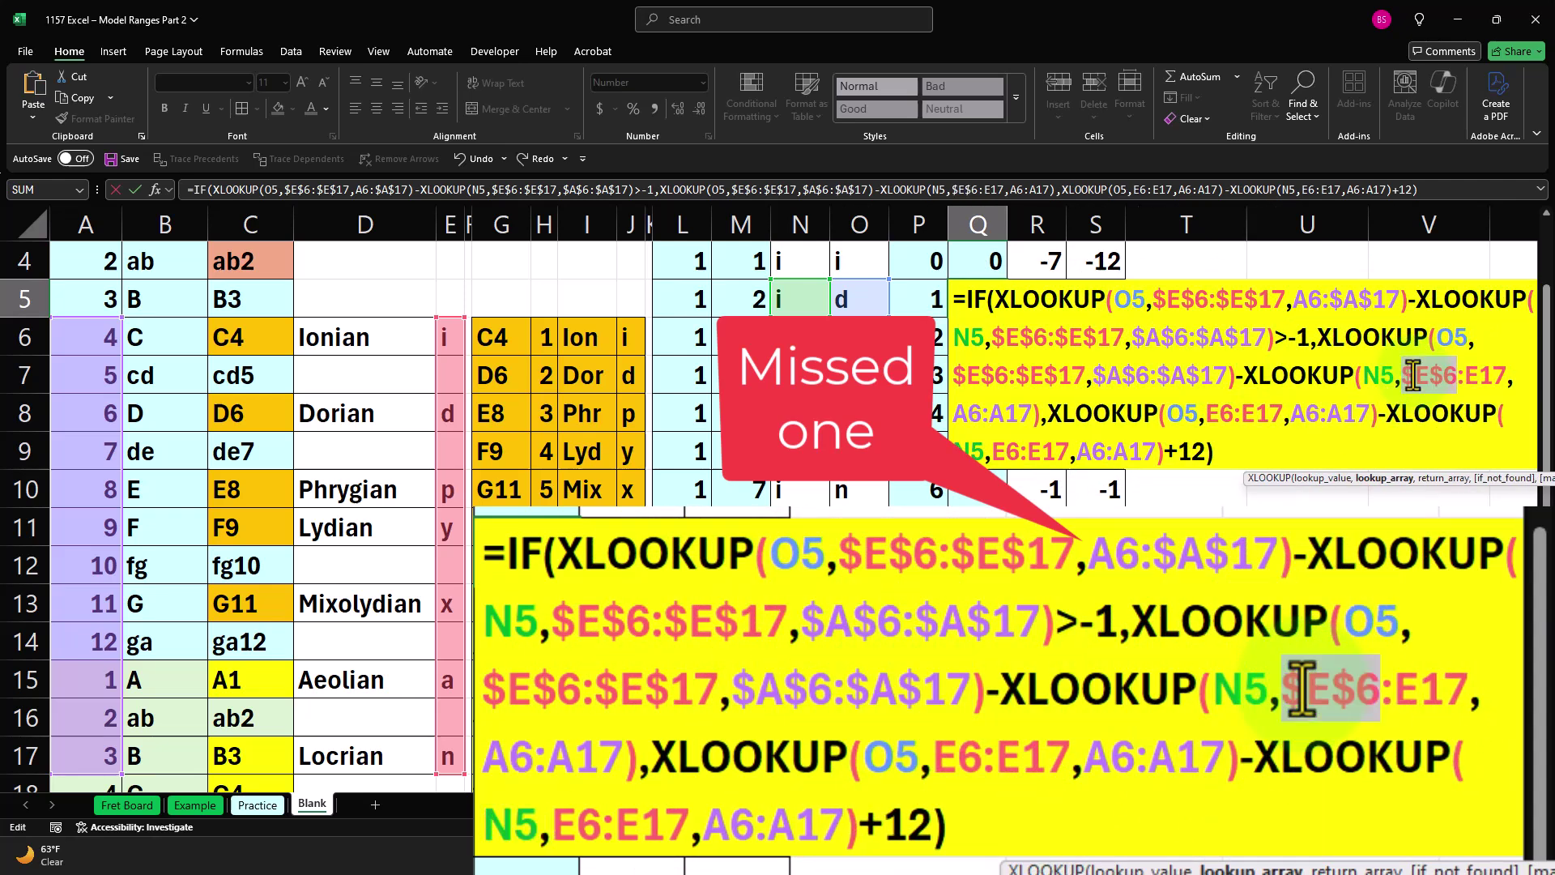
click(1482, 375)
key(F4)
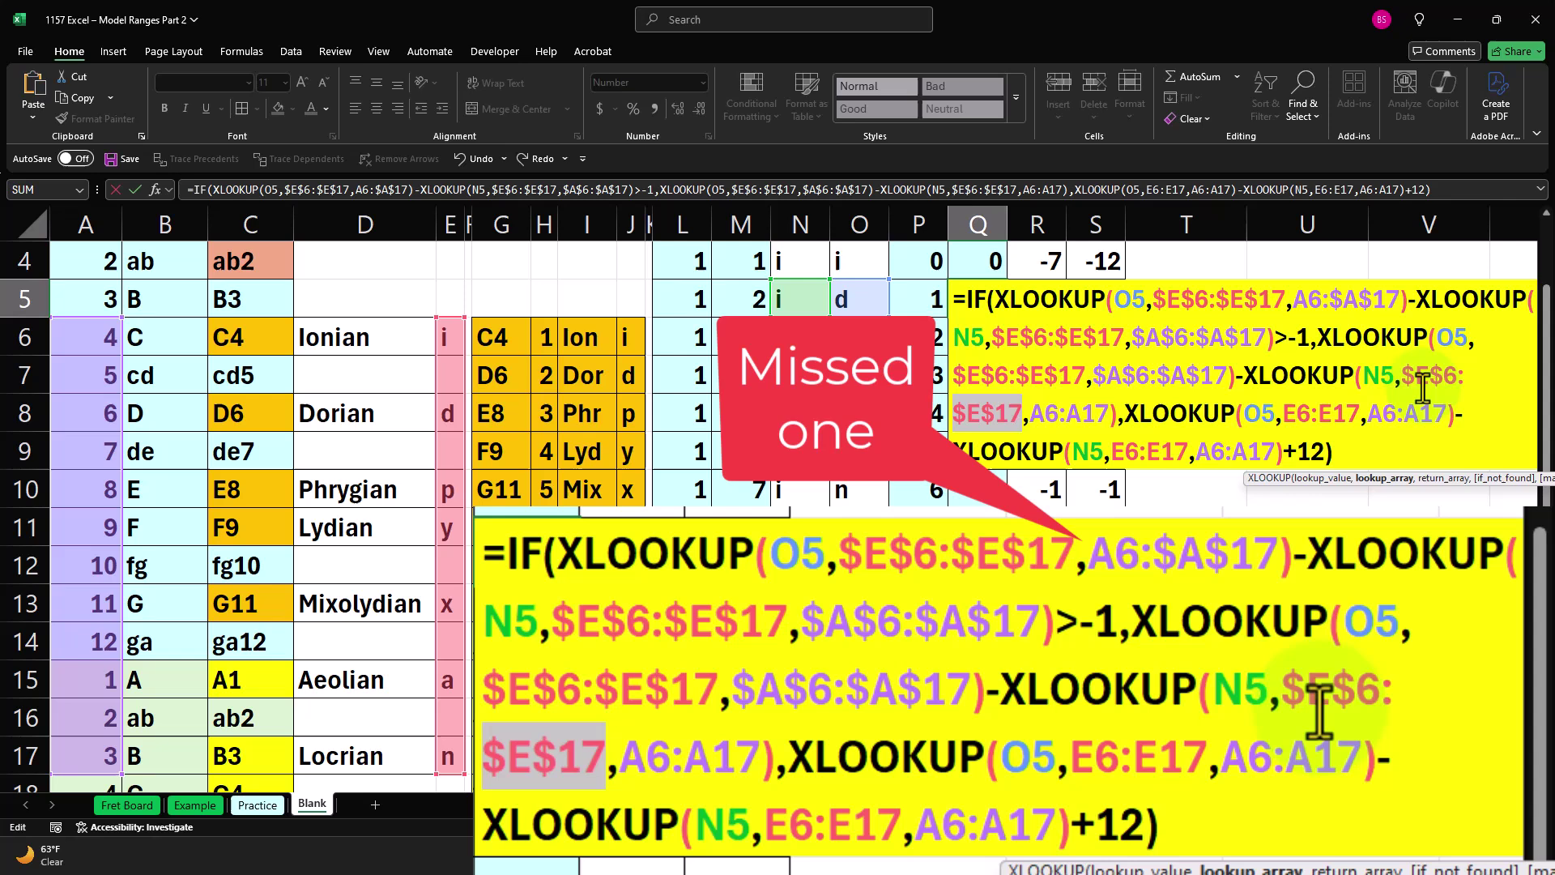
click(1045, 414)
key(F4)
click(1108, 414)
key(F4)
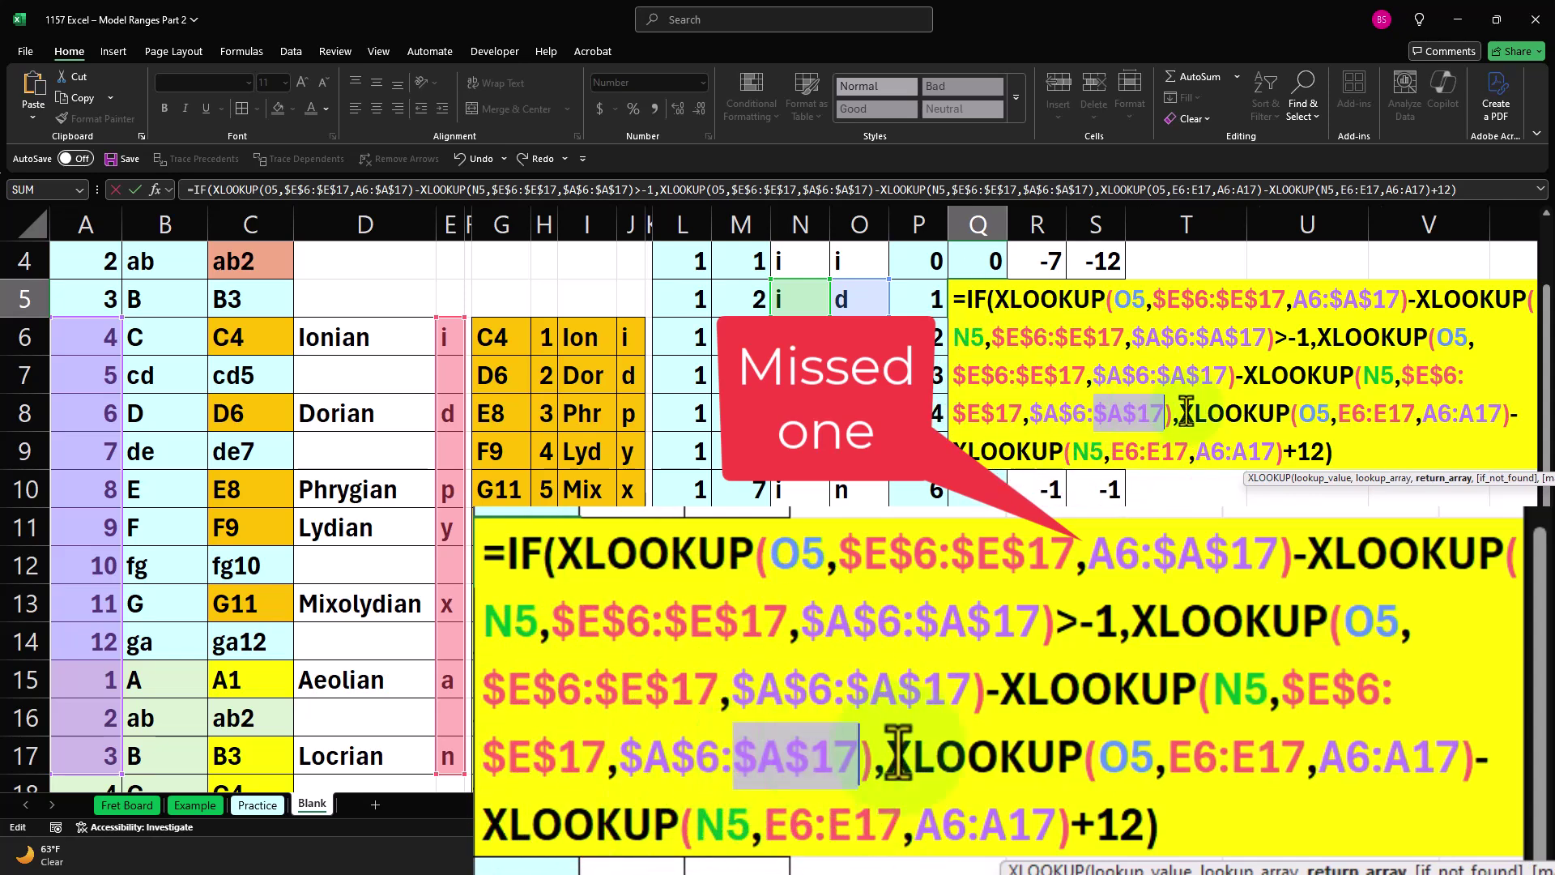
- Make the ranges of the O5 XLOOKUP in the IF's false value absolute as $E$6:$E$17 and $A$6:$A$17
click(1351, 414)
key(F4)
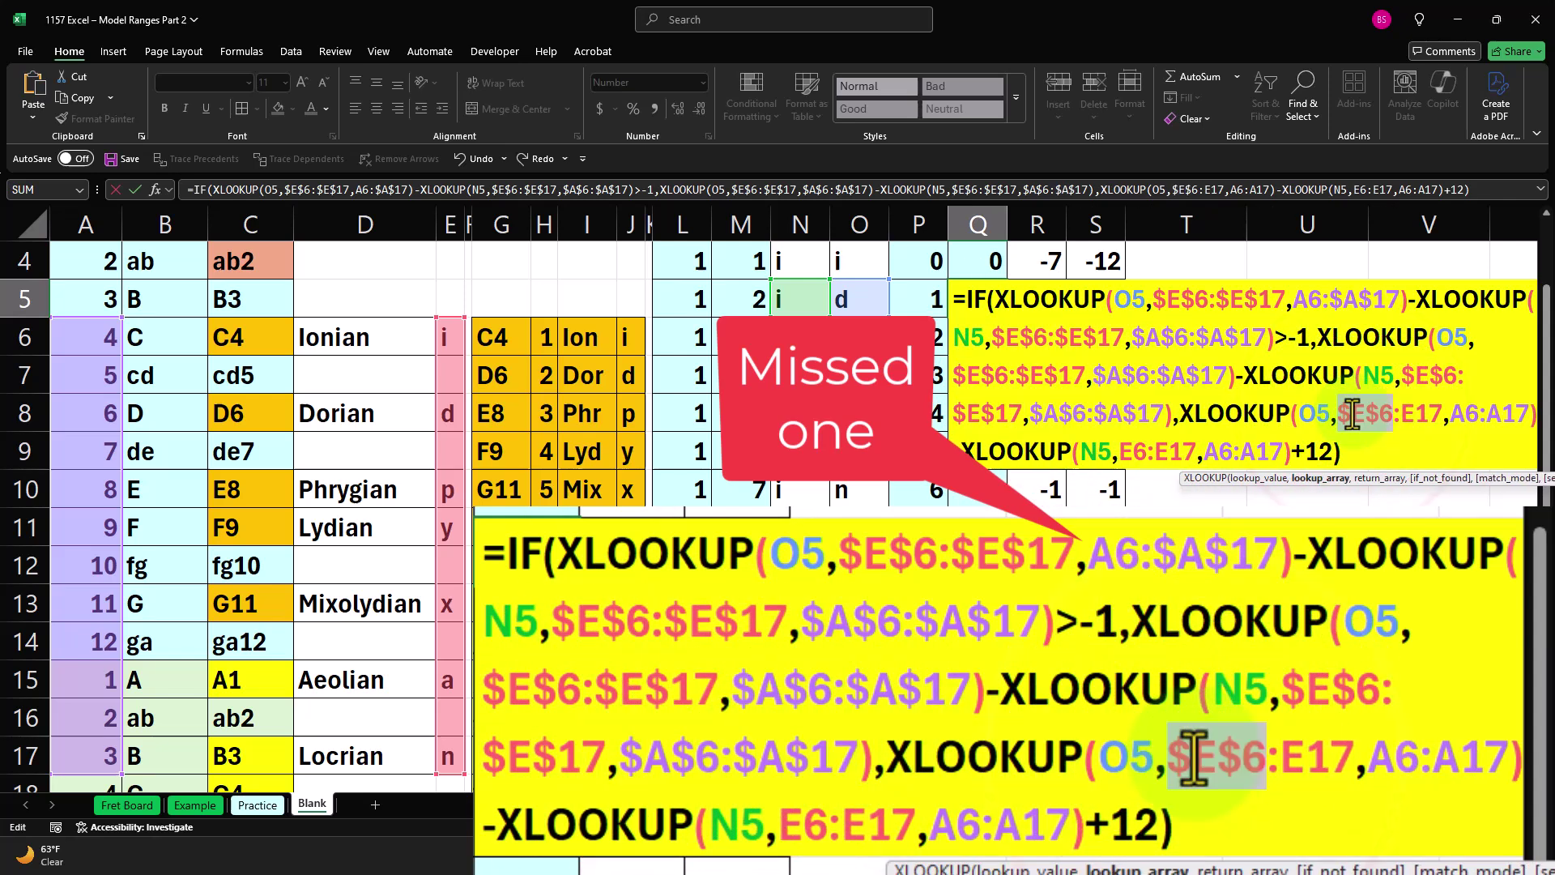
click(1413, 414)
key(F4)
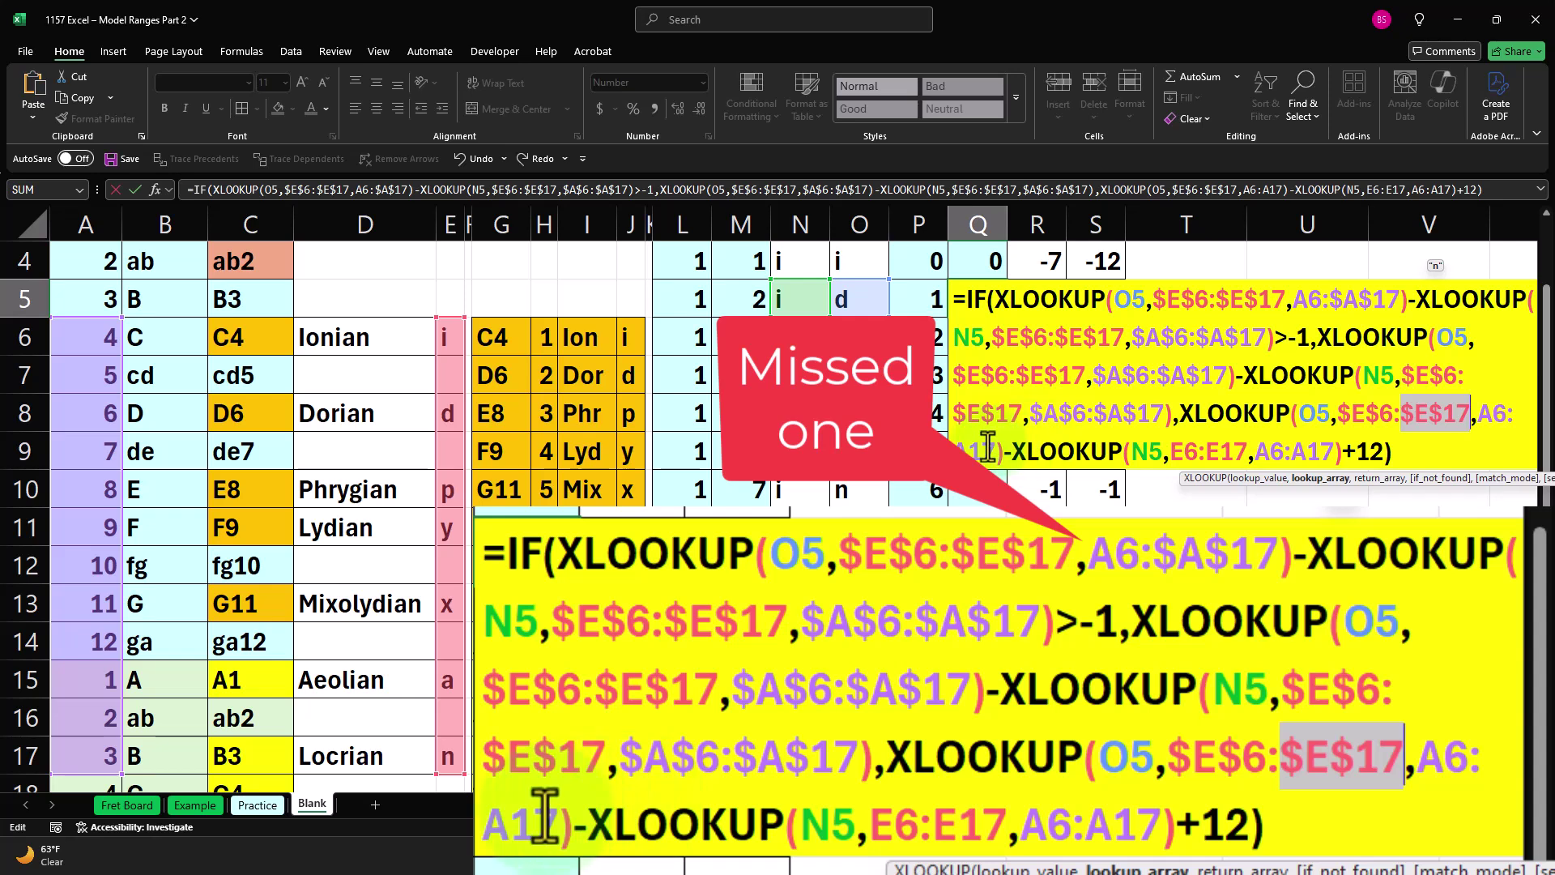
click(1484, 414)
key(F4)
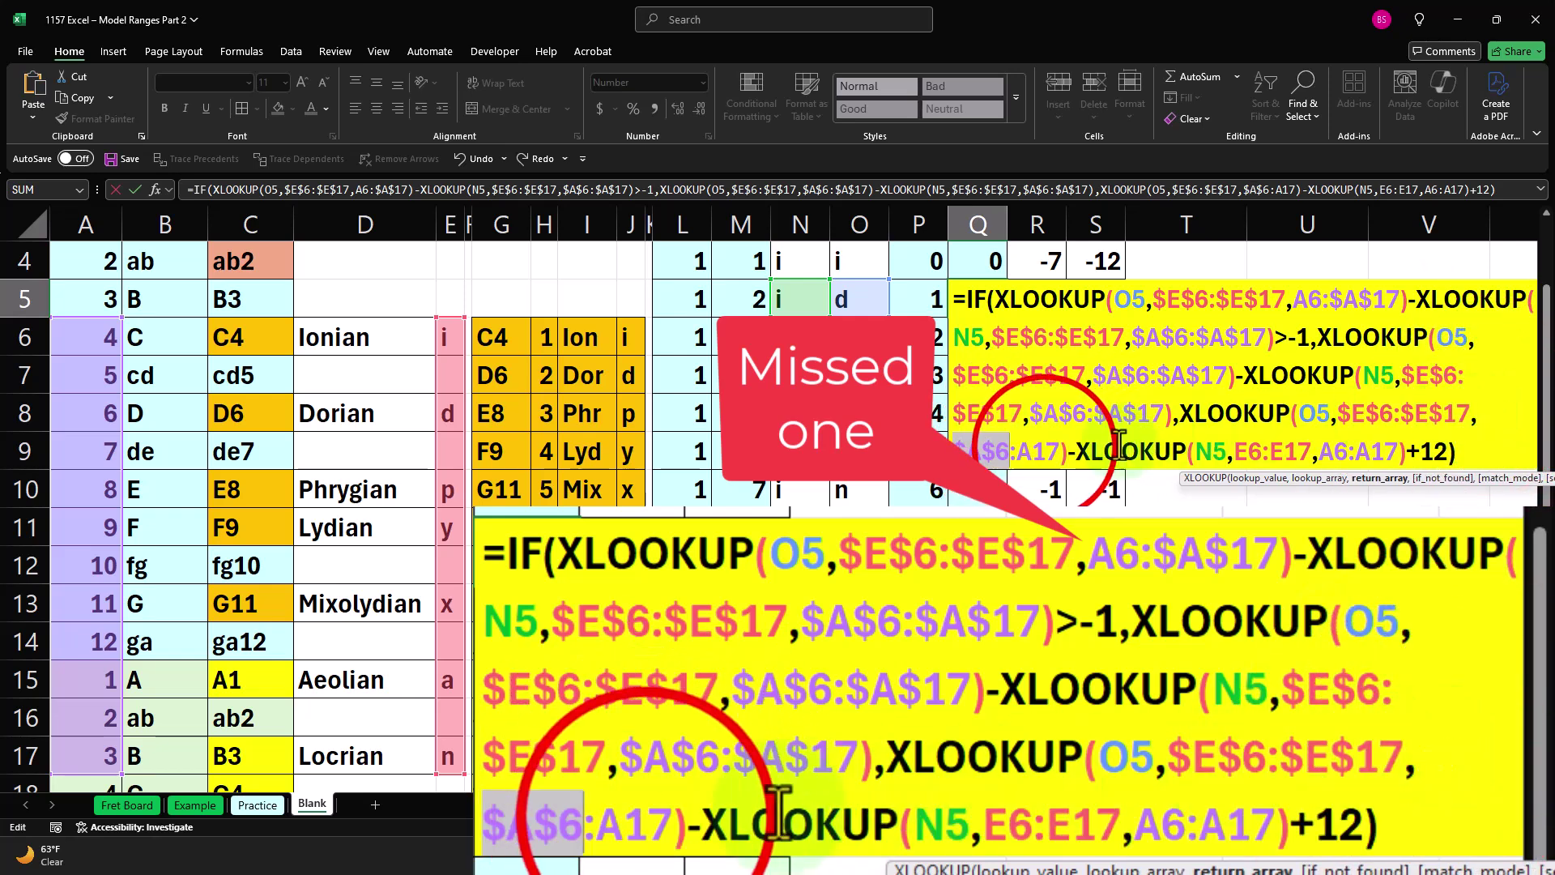
click(1049, 450)
key(F4)
- Make the ranges of the N5 XLOOKUP in the IF's false value absolute as $E$6:$E$17 and $A$6:$A$17, and commit the formula
click(1276, 451)
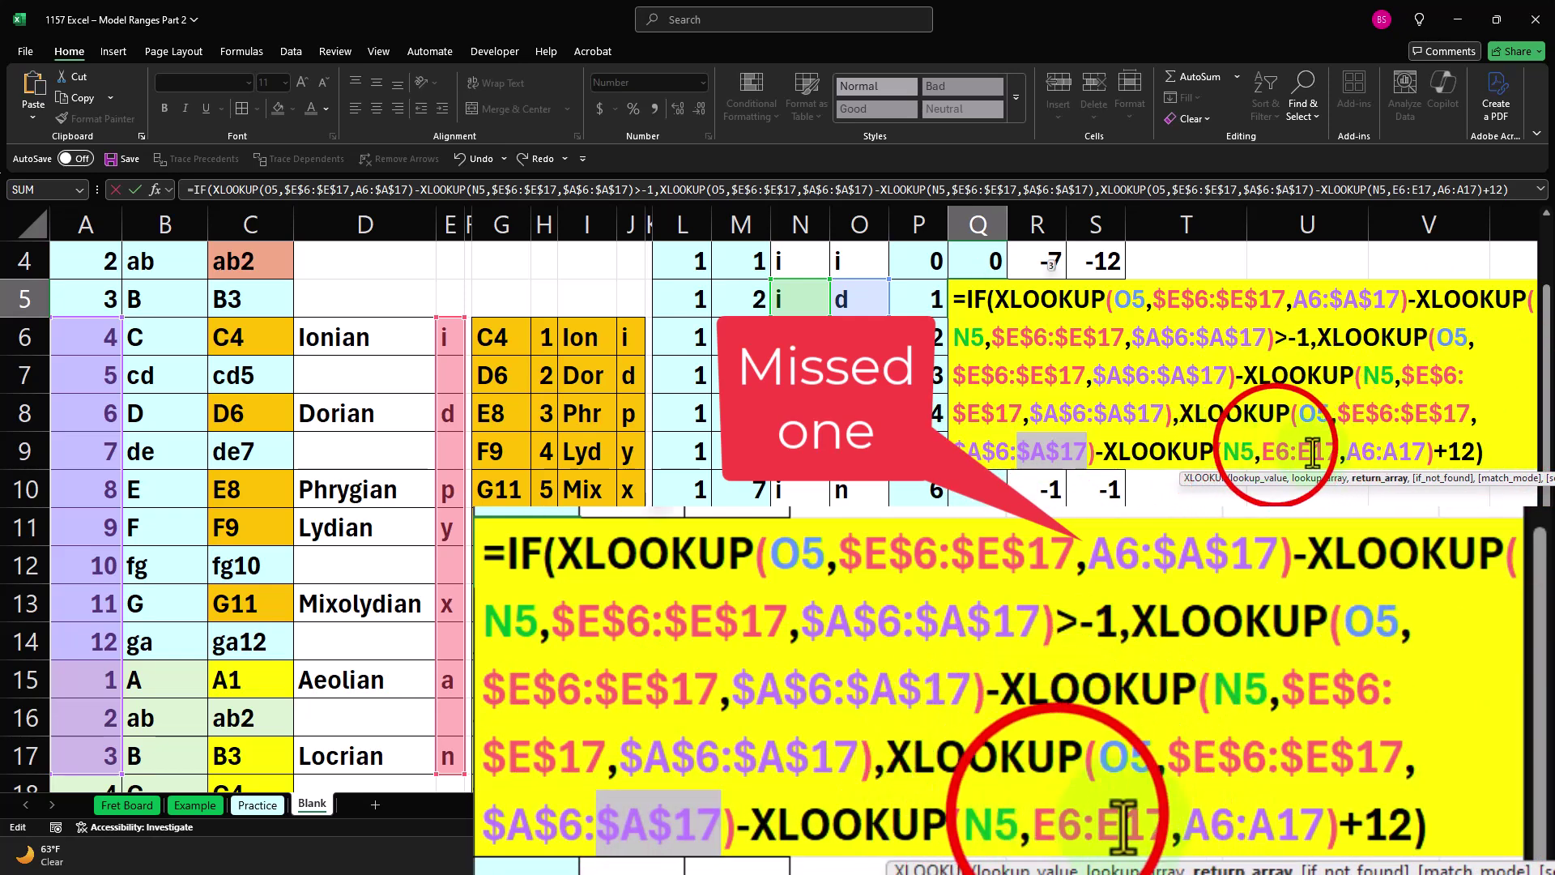
key(F4)
click(1339, 450)
key(F4)
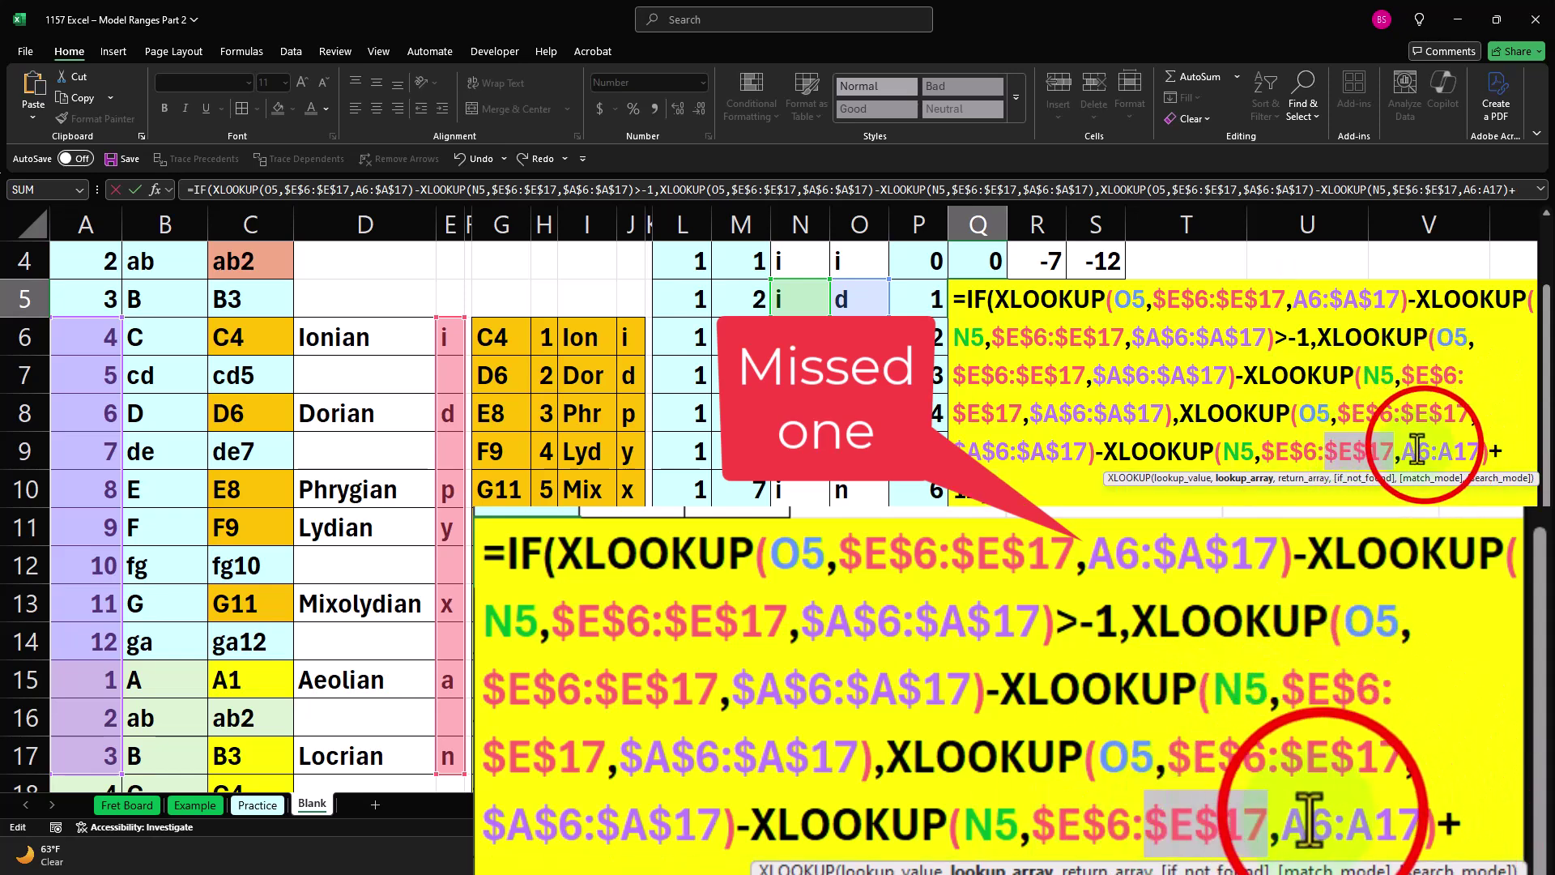
click(1432, 448)
key(F4)
click(1425, 751)
key(F4)
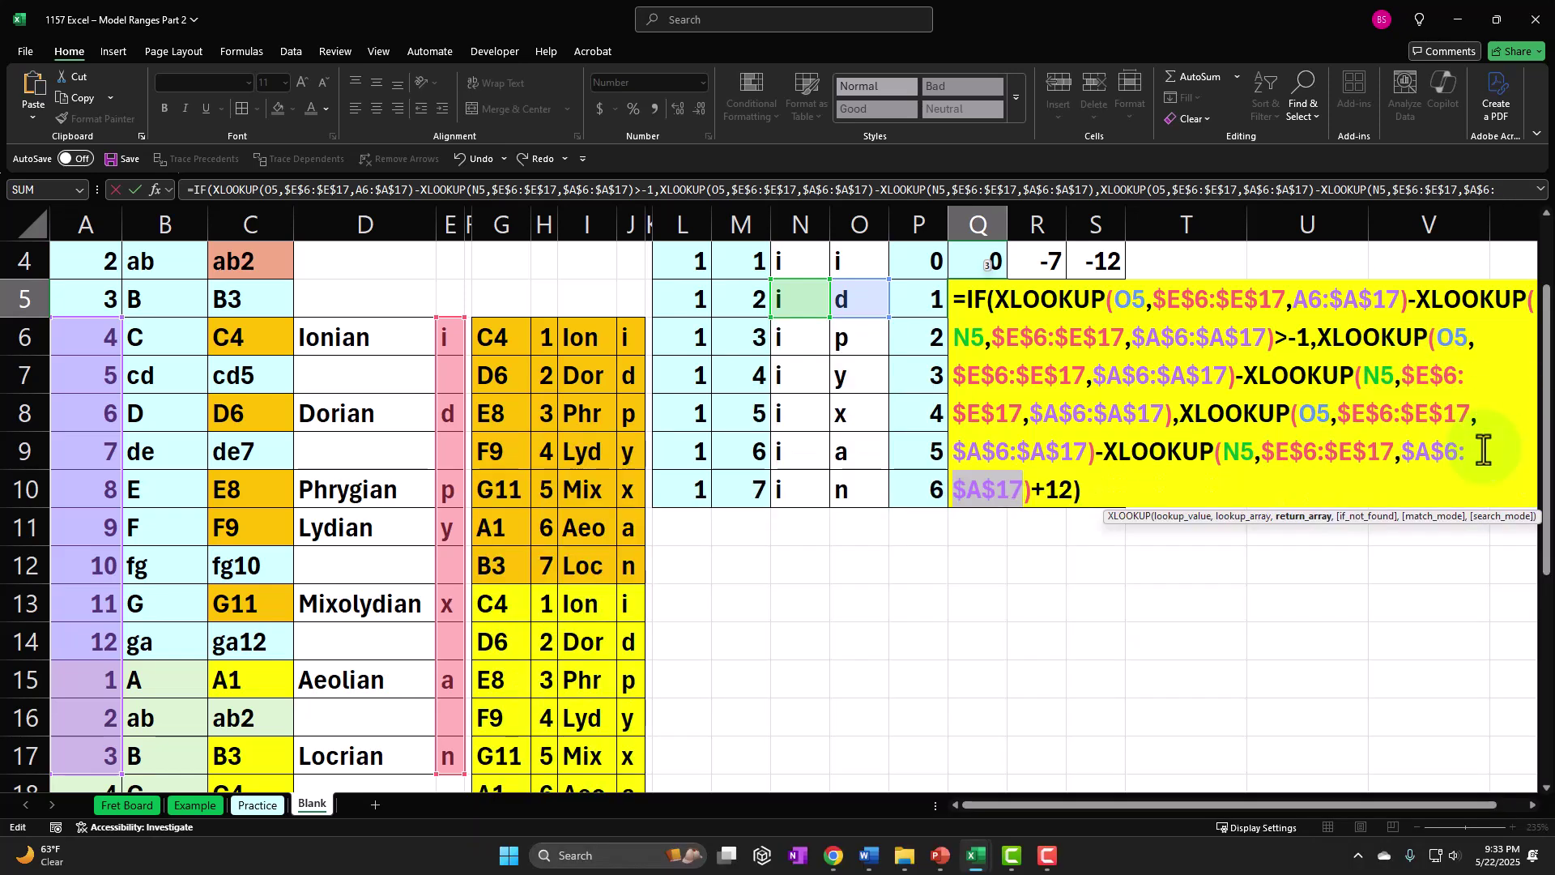
key(Return)
- Try filling the Q5 formula down through Q10 and check the copied formulas
click(985, 299)
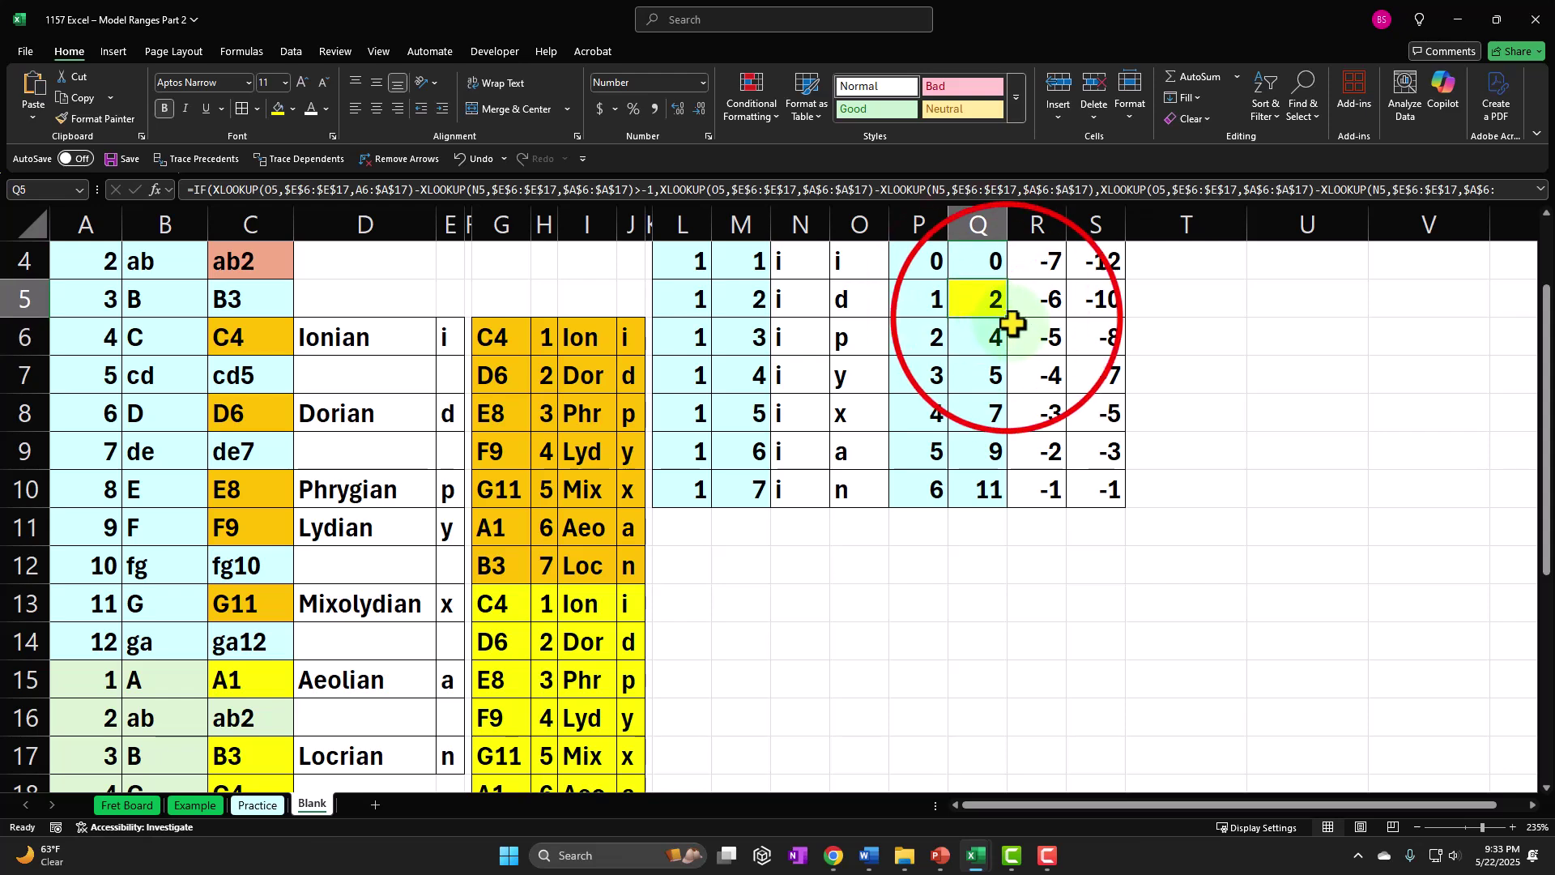
drag(1007, 318, 1017, 494)
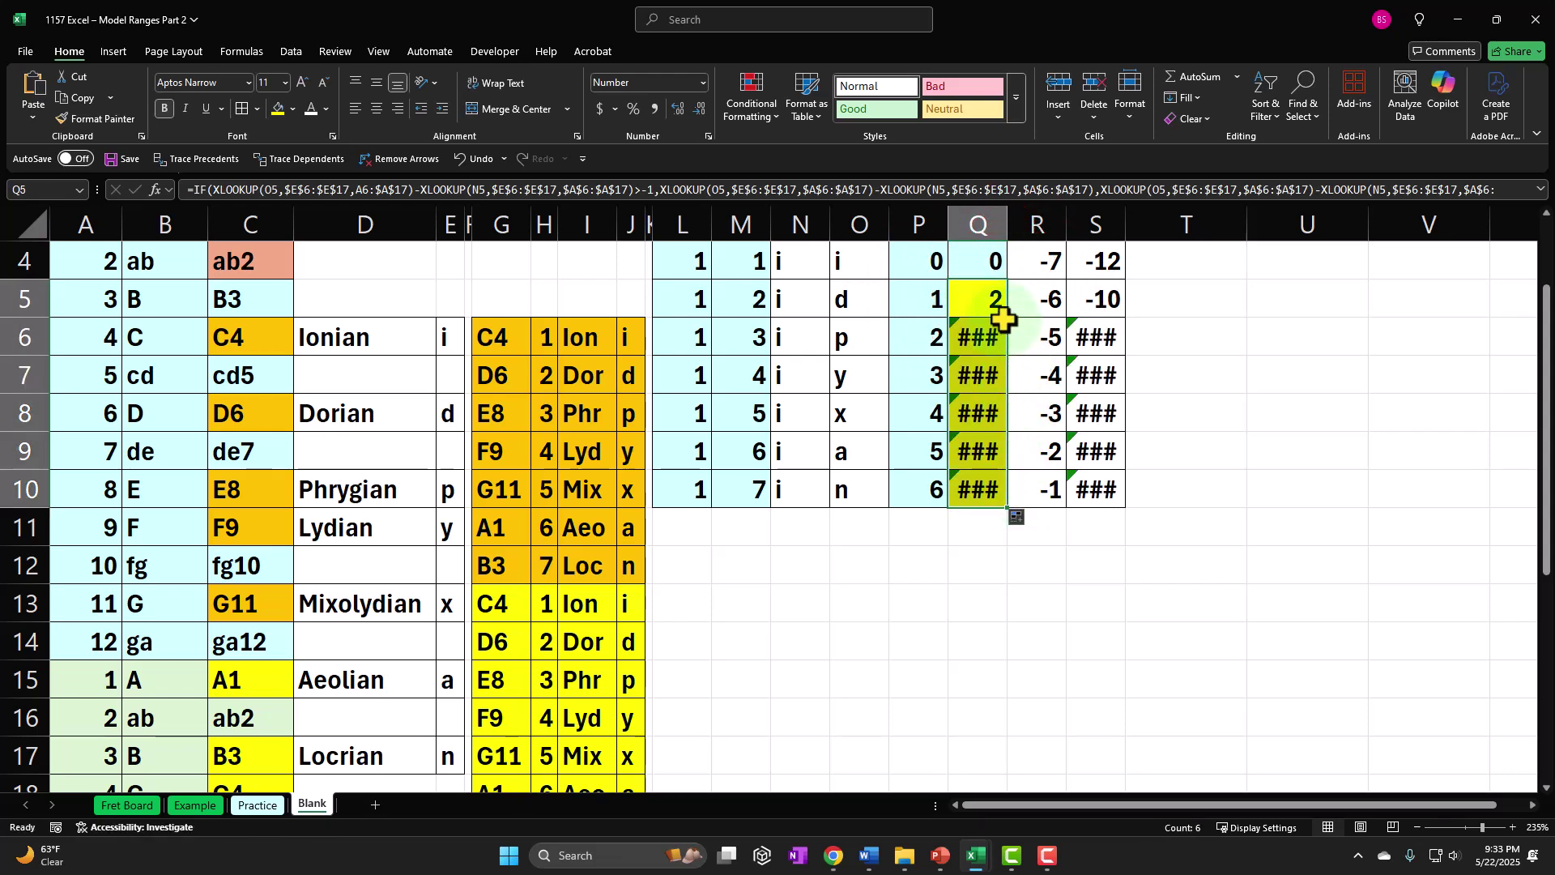
double_click(985, 301)
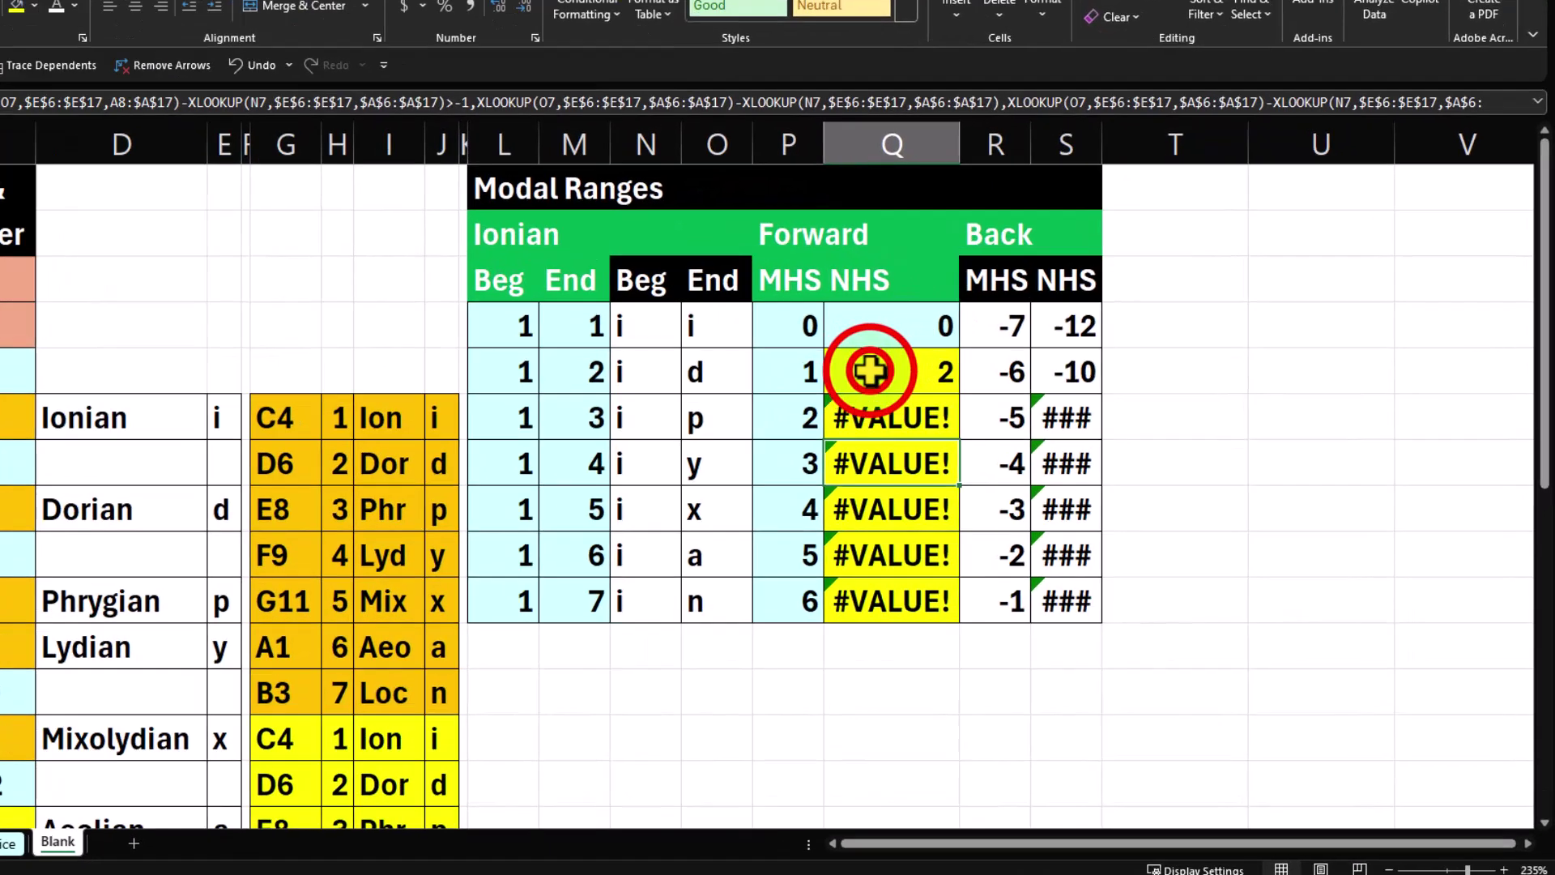
- Anchor the start of the first XLOOKUP's return array in Q5 as $A$6 and fill the formula down to Q10
double_click(986, 413)
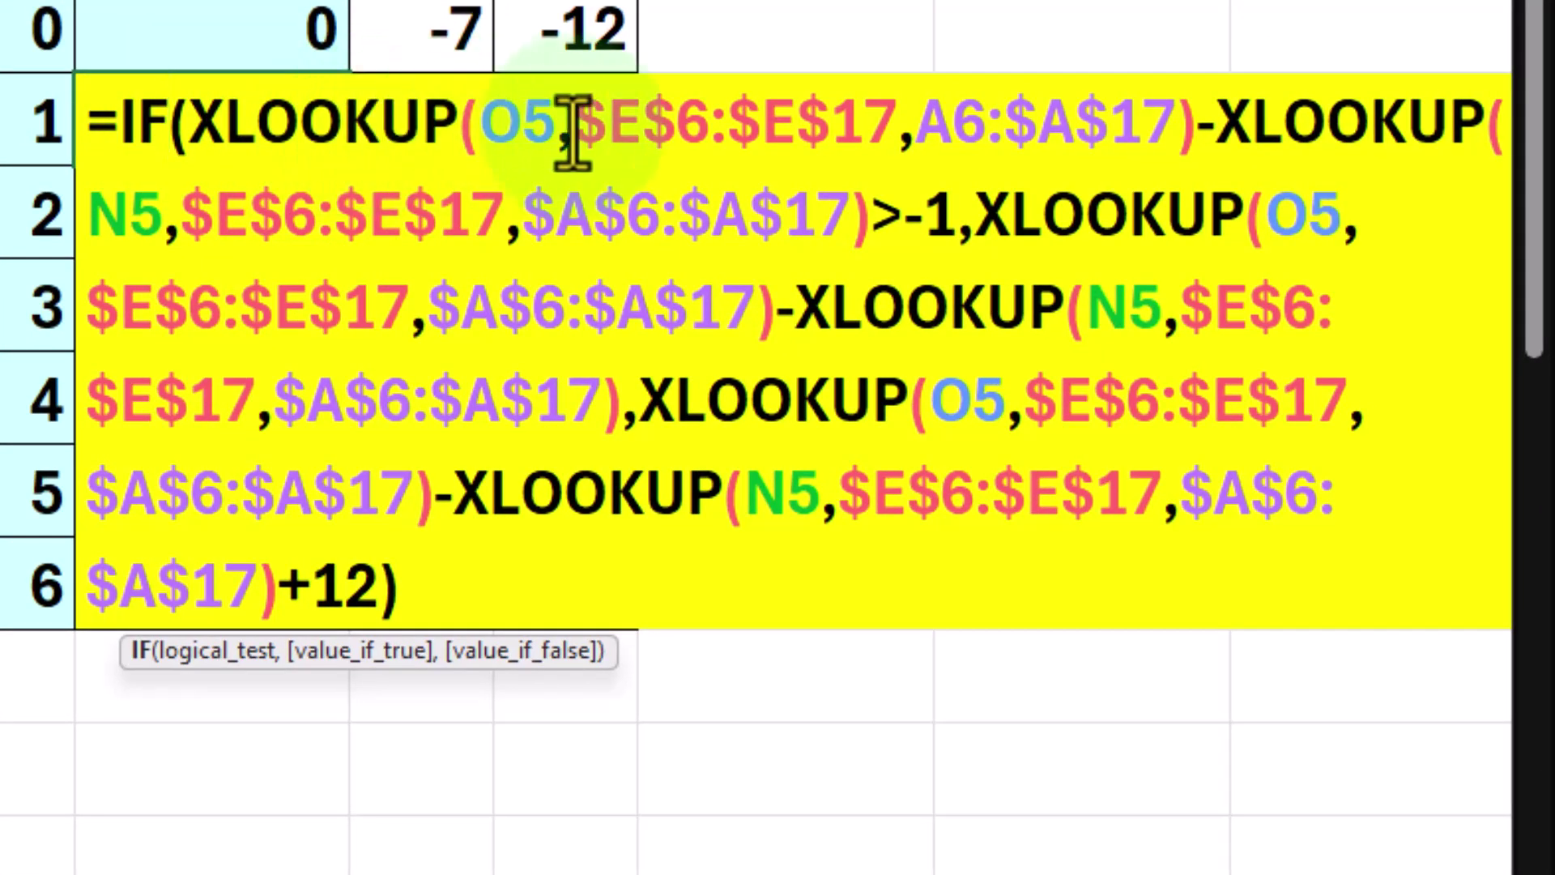
click(952, 126)
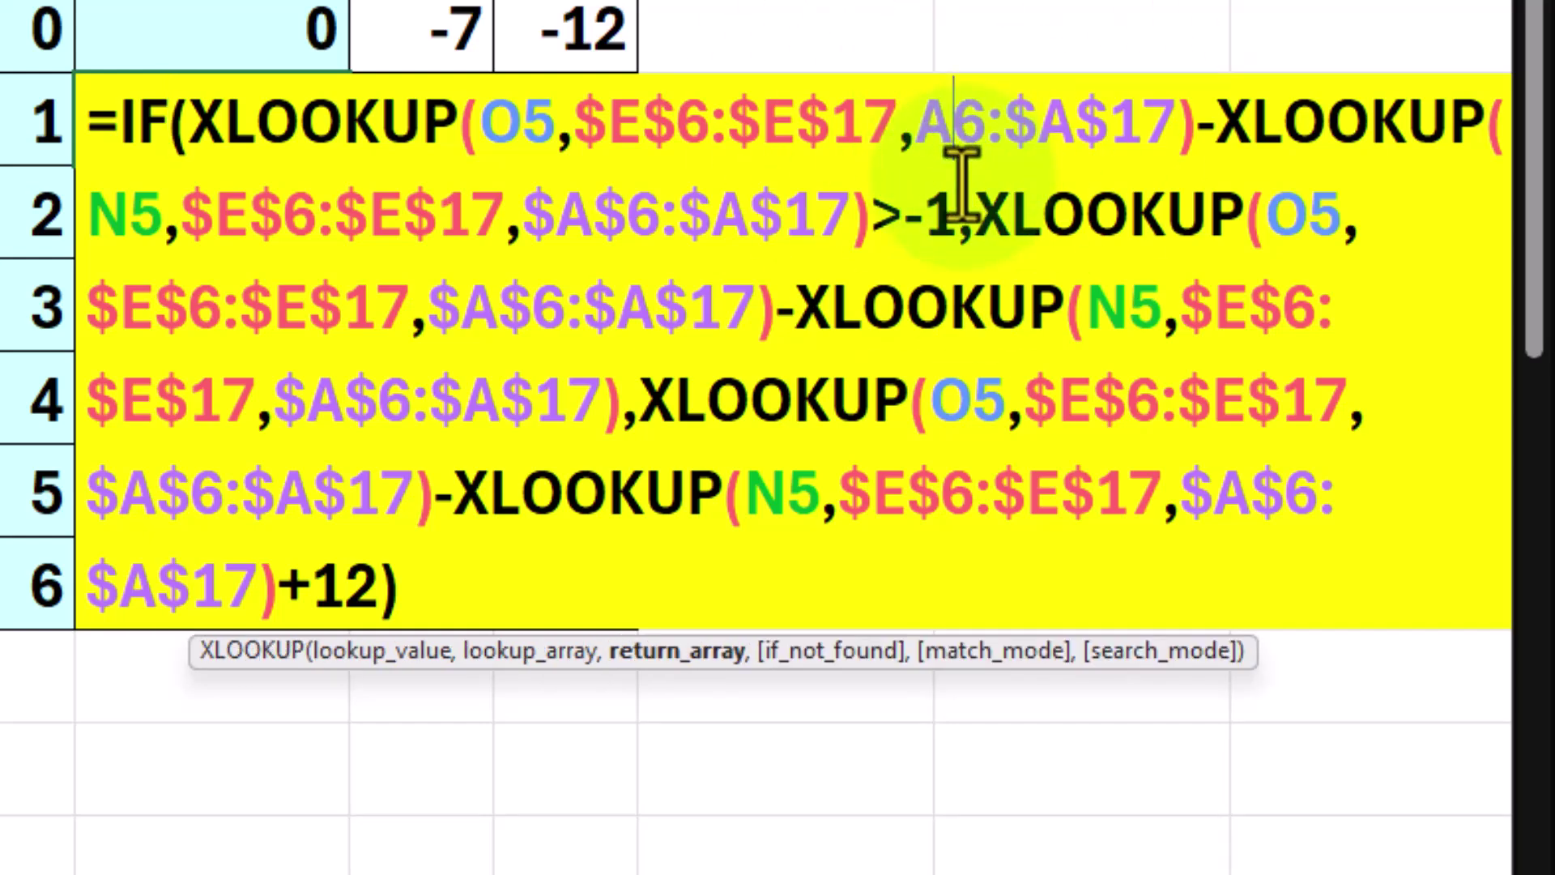
key(F4)
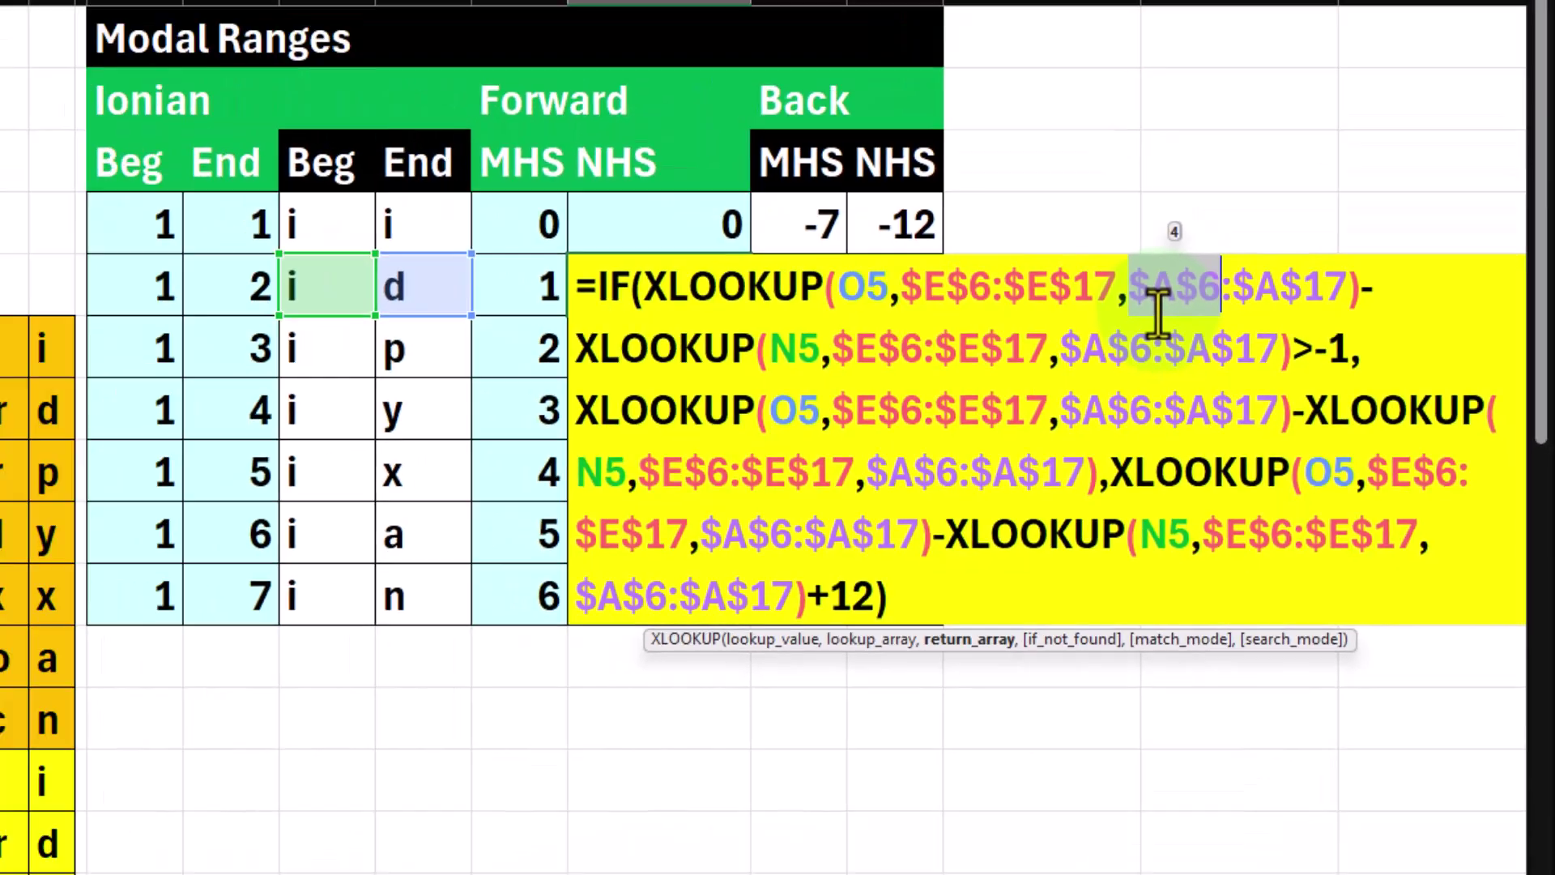
key(Return)
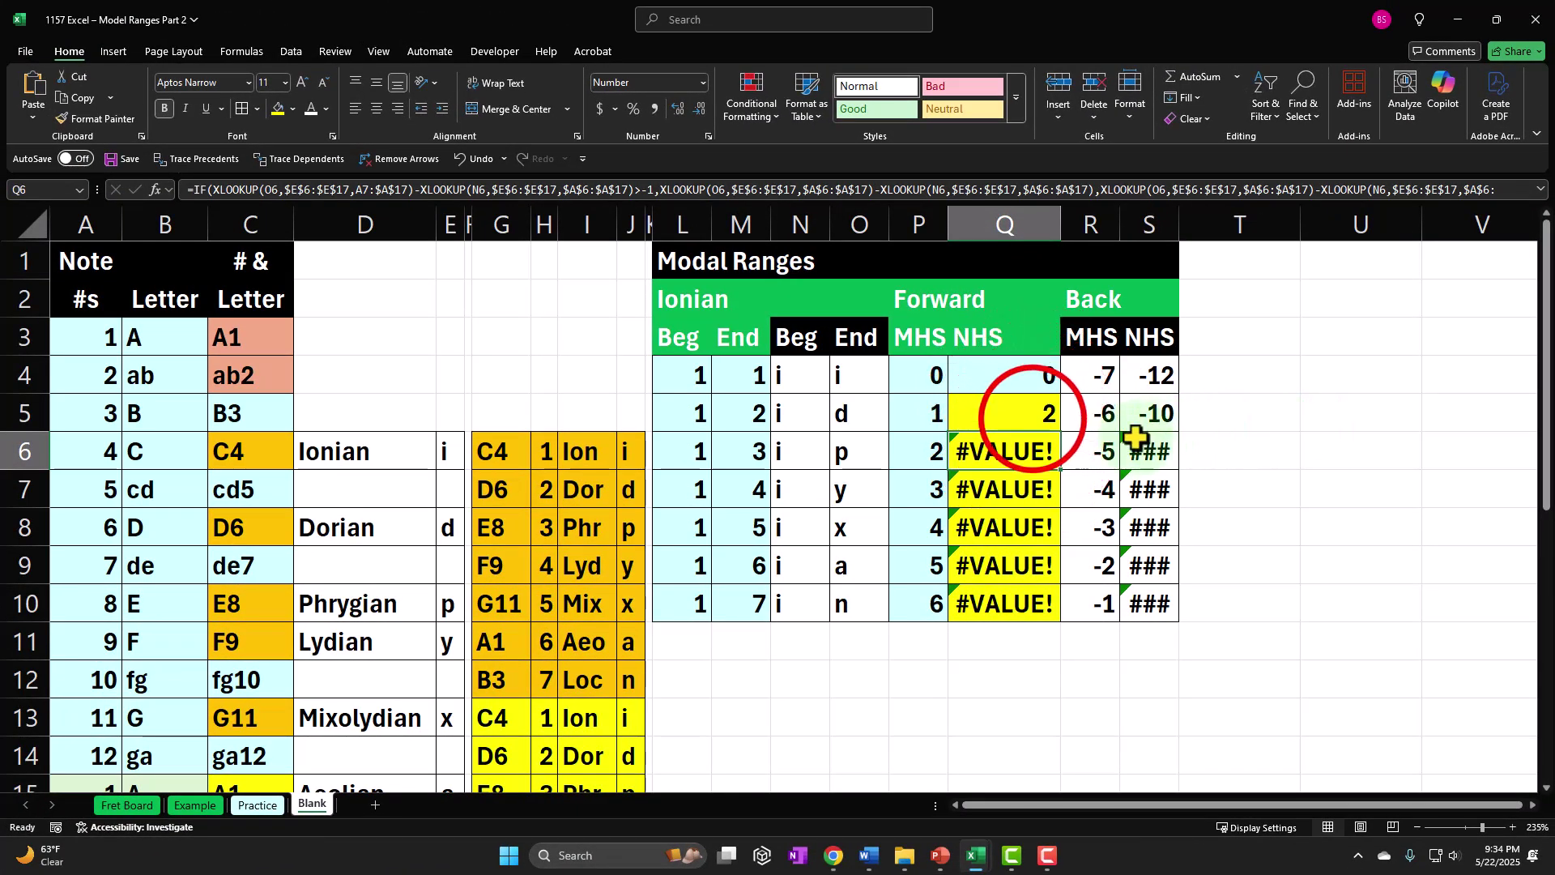
click(1042, 410)
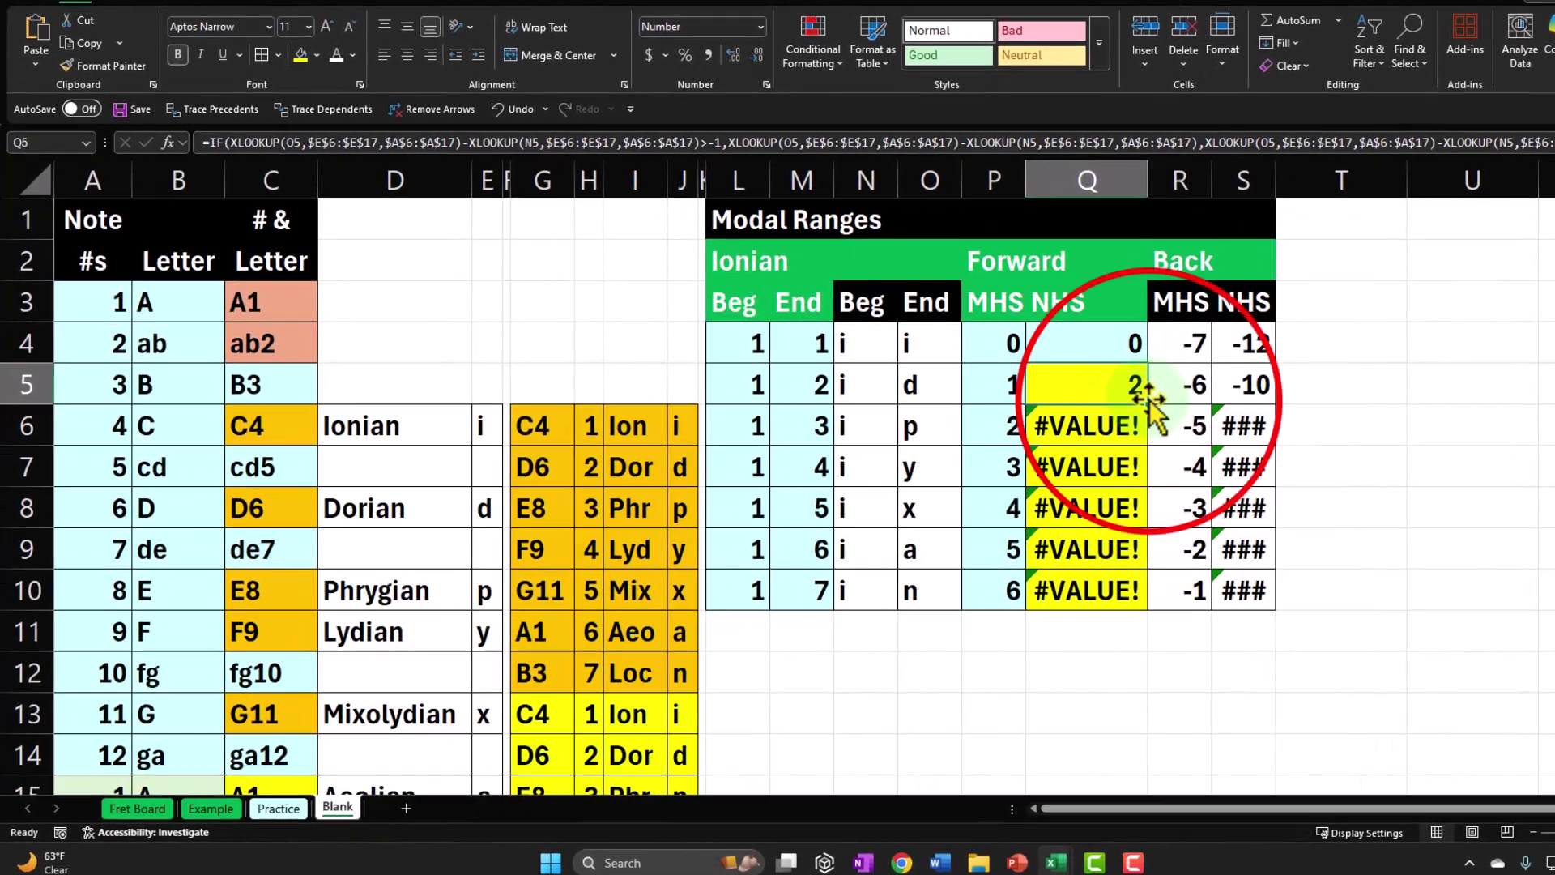
drag(1149, 397, 1151, 592)
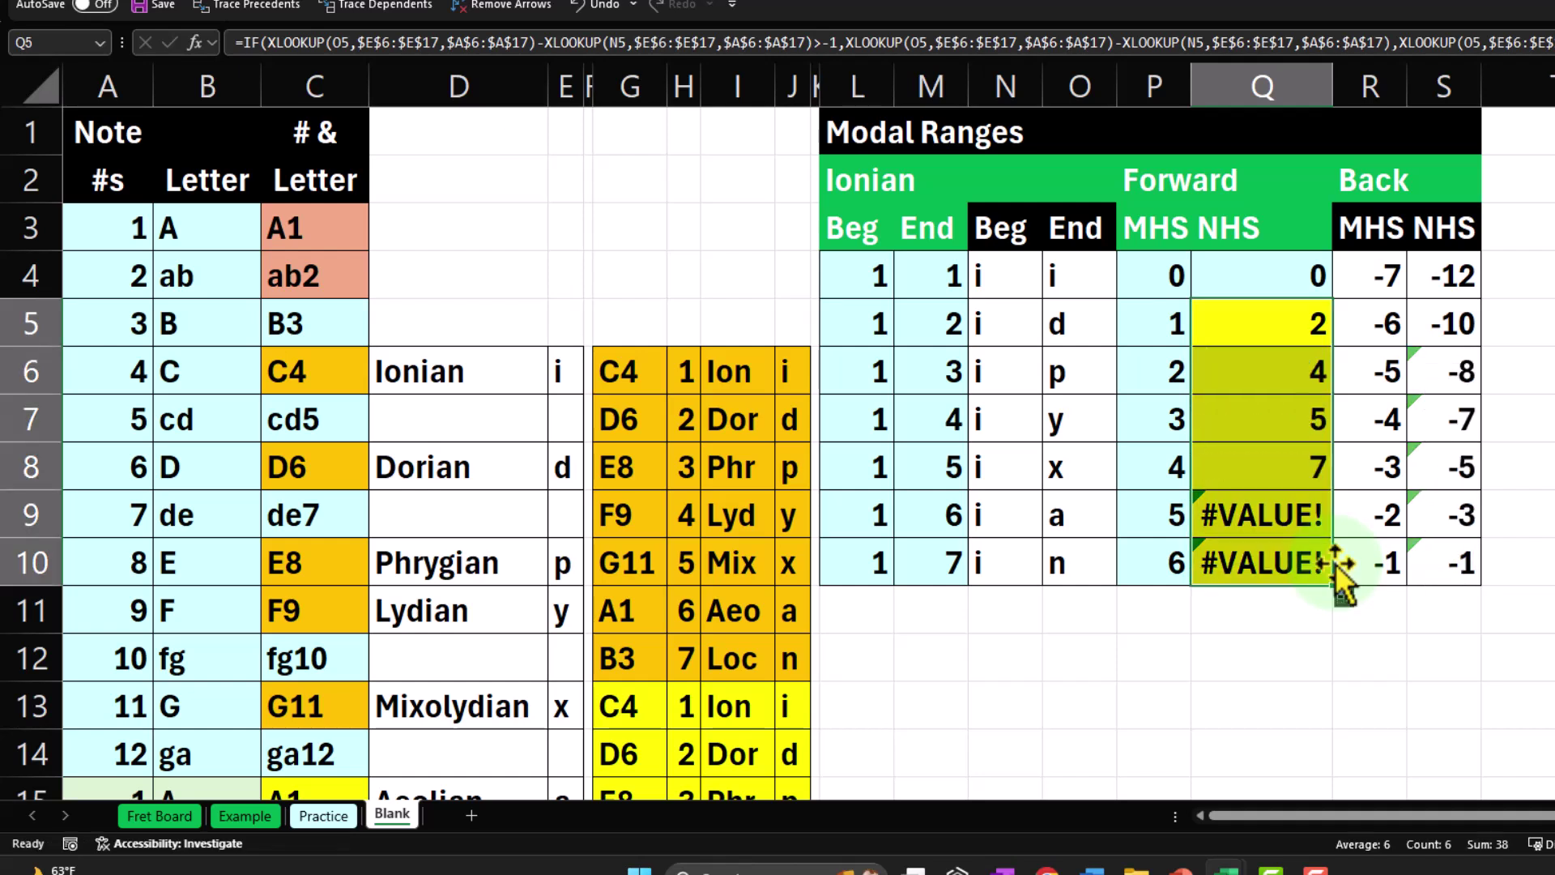
- Review the filled Forward NHS formulas cell by cell from Q5 to Q10
click(1274, 319)
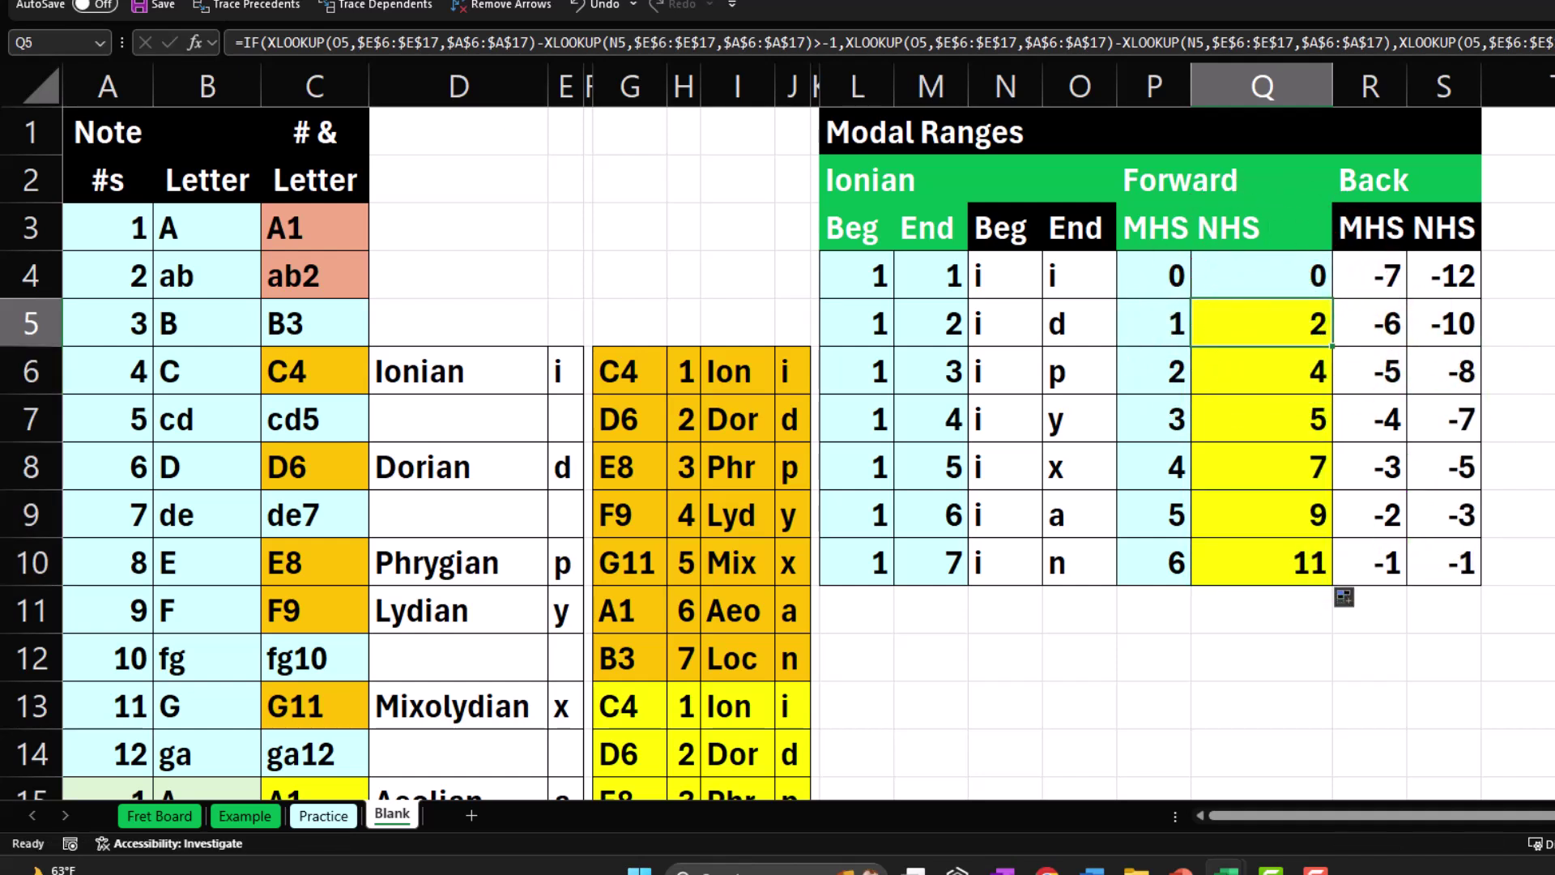
key(Down)
key(Down)
key(Down)
key(Down)
key(Down)
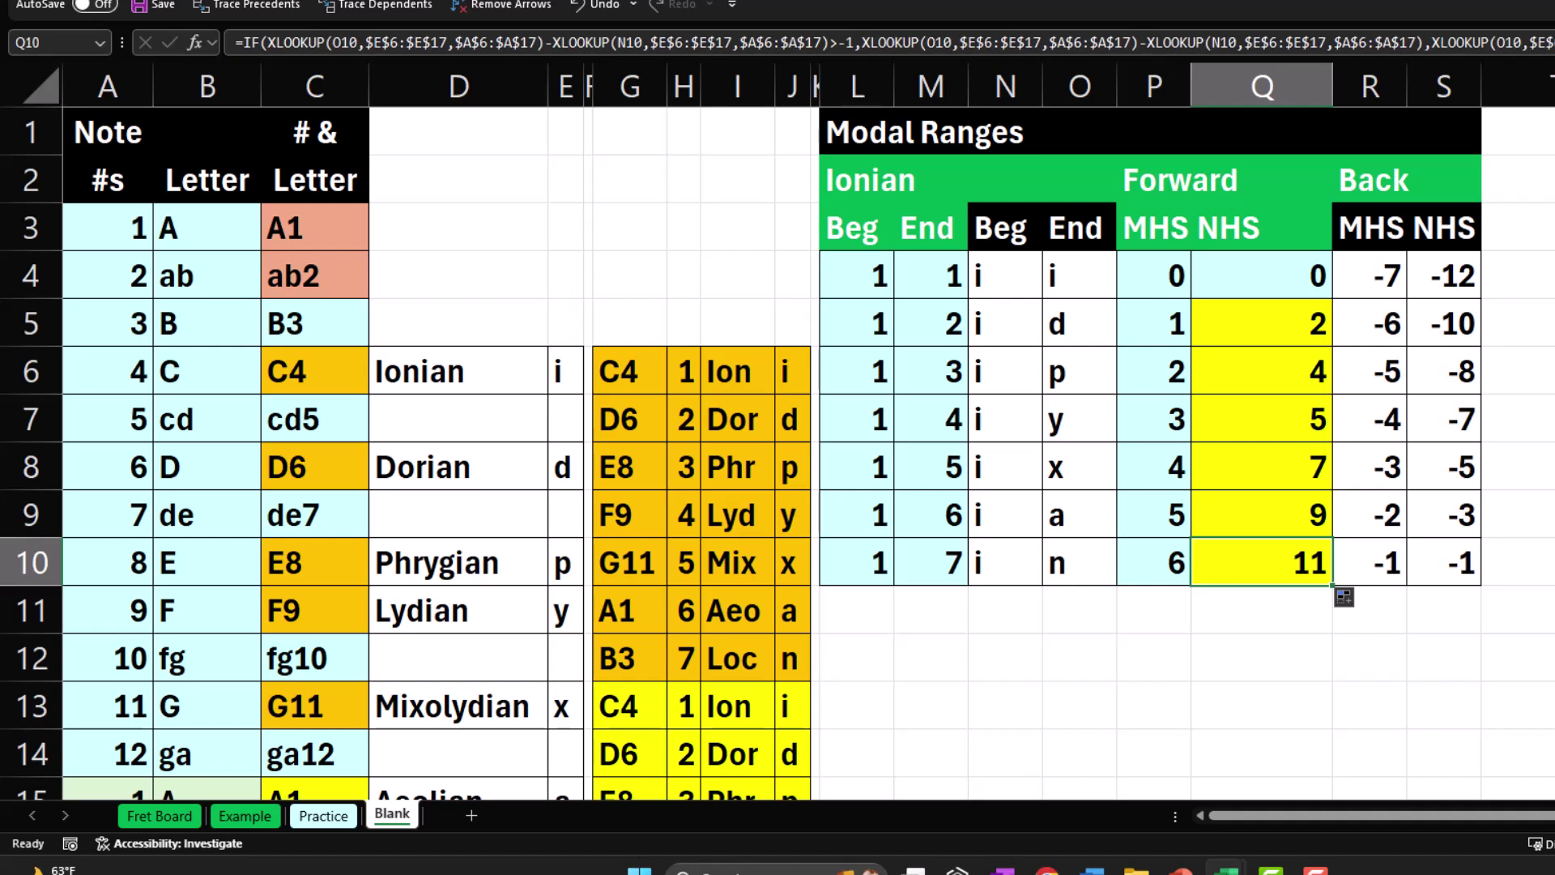
key(Up)
key(Up)
key(Up)
key(Up)
key(Up)
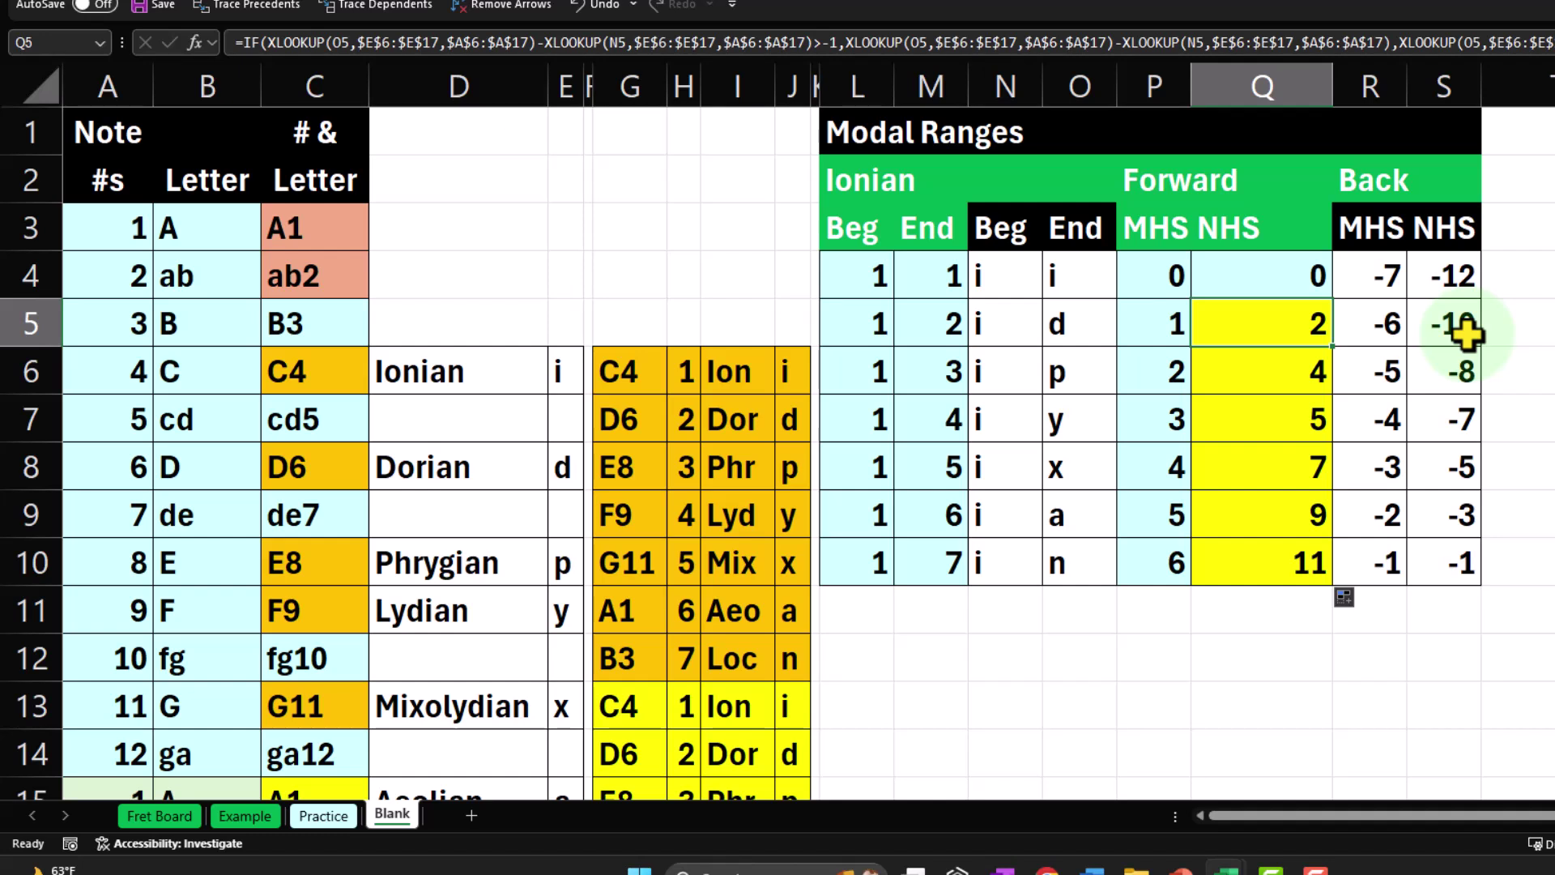
key(Down)
key(Up)
key(Down)
key(Down)
key(Down)
key(Down)
key(Down)
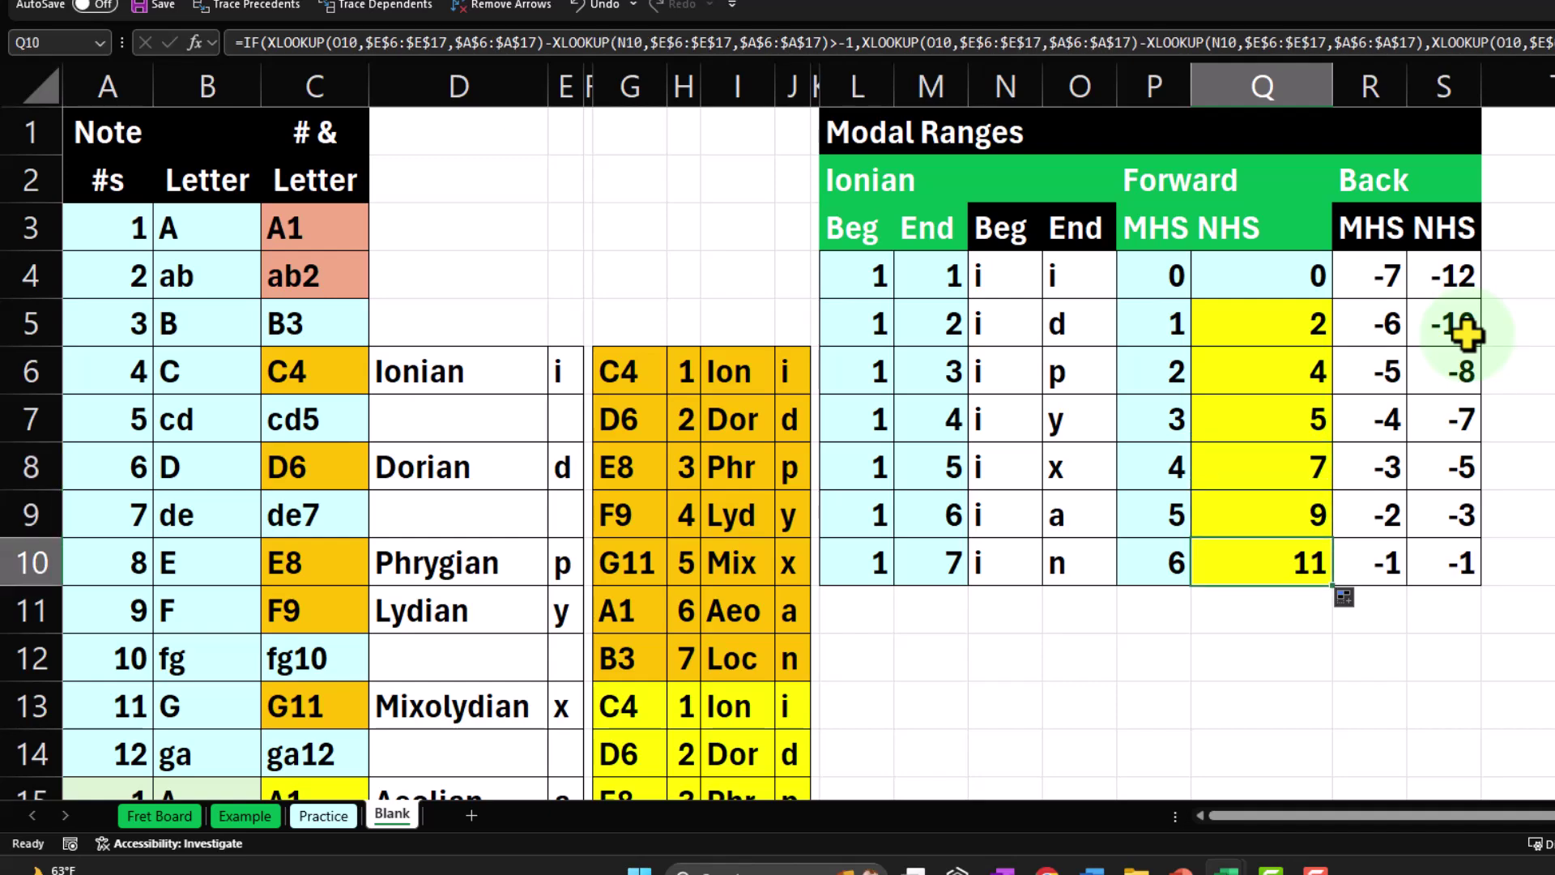
- Change the fill color of Q5:Q10 to the recently used light blue
drag(1316, 320, 1256, 555)
right_click(1240, 591)
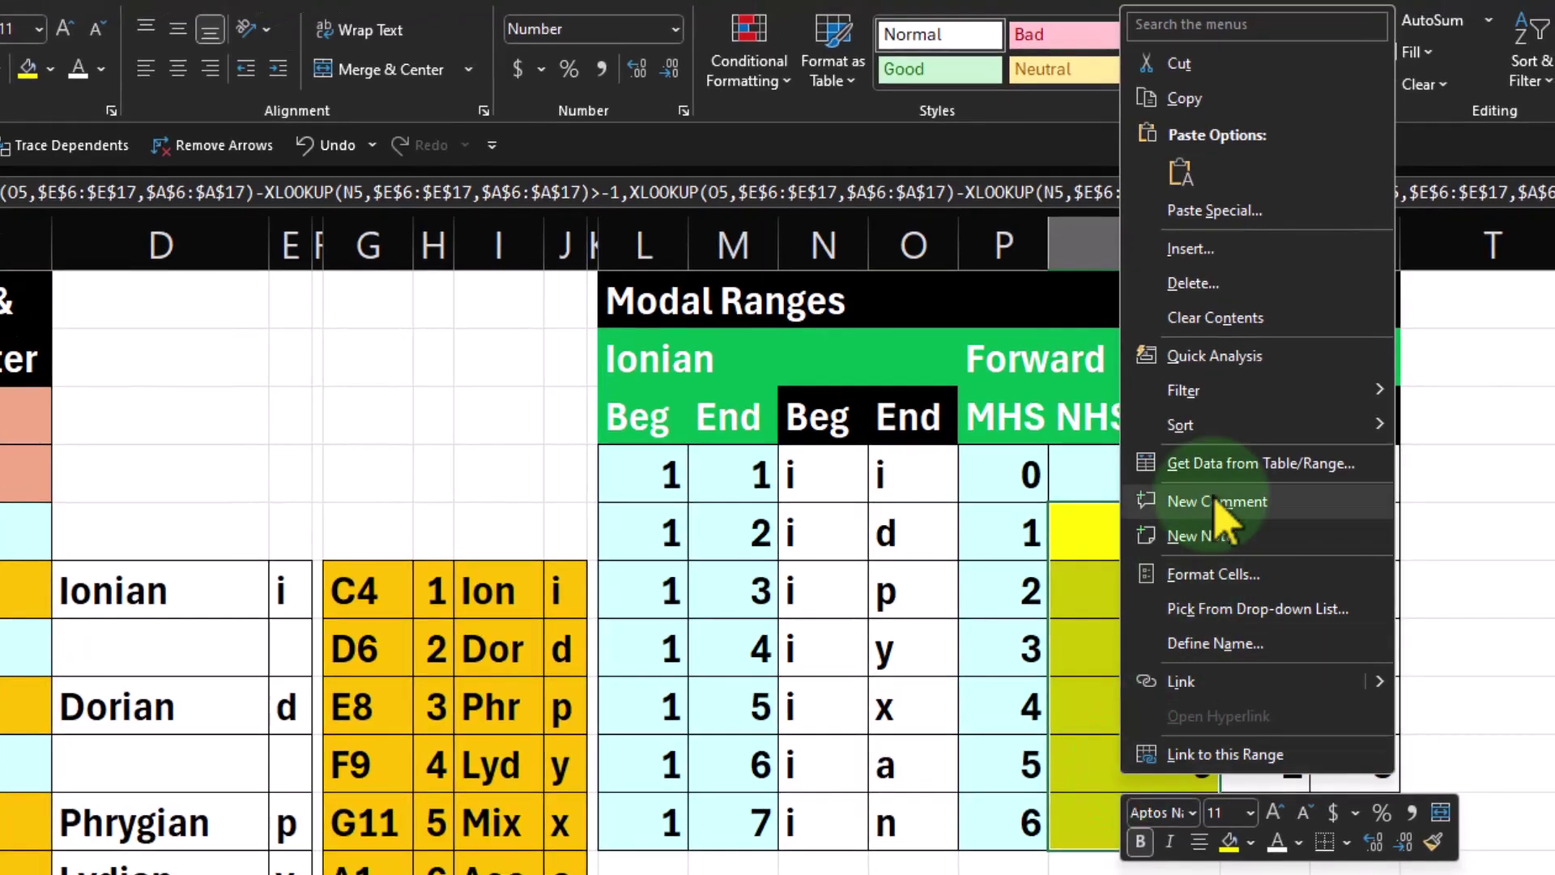
click(1251, 843)
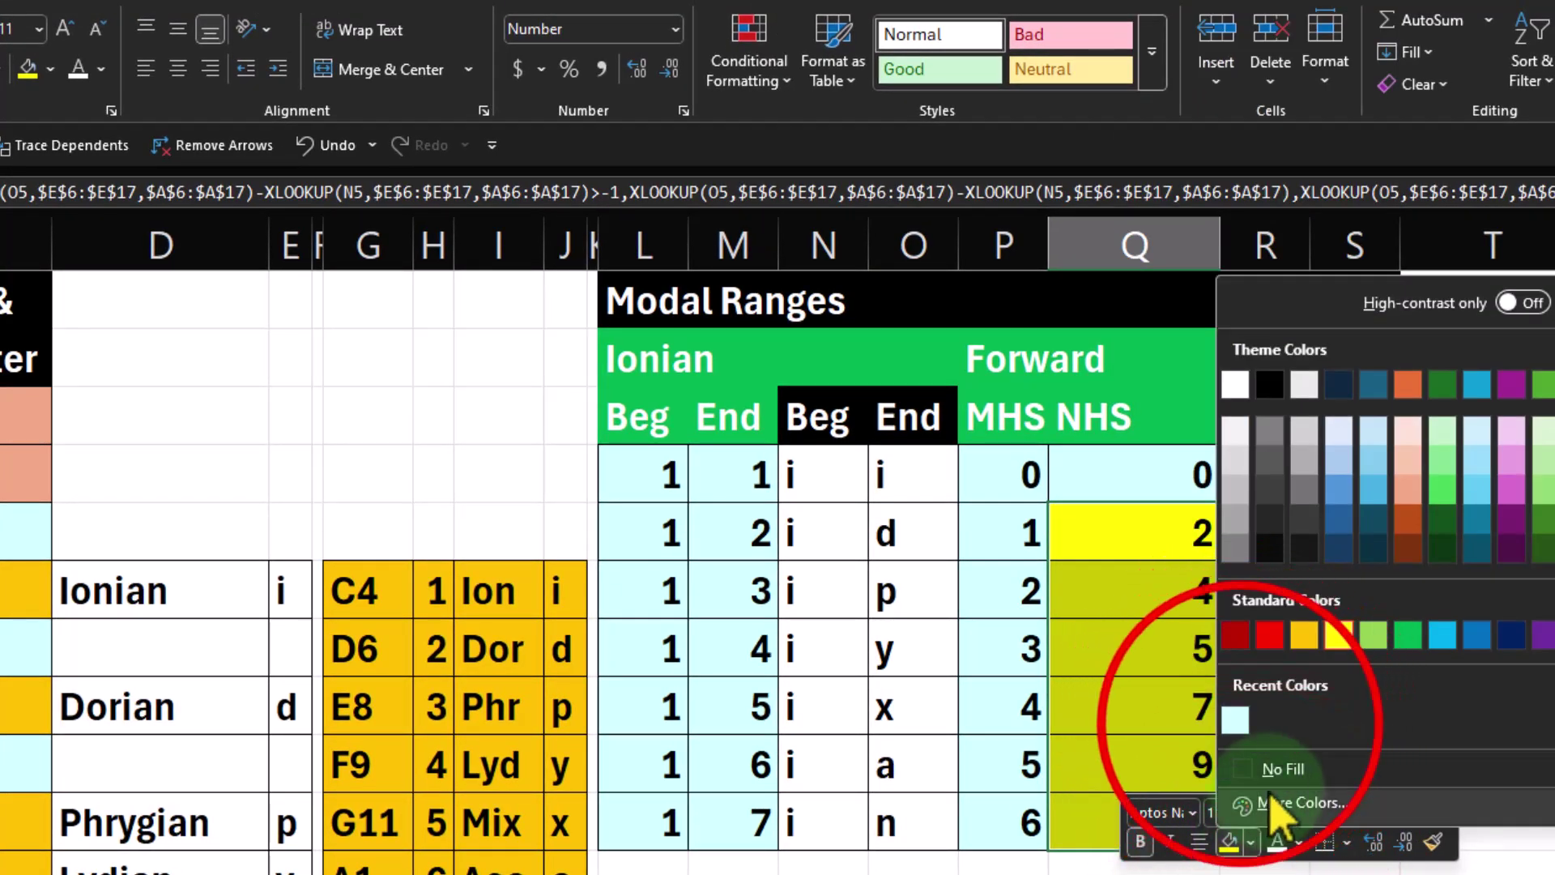
click(1237, 709)
- Examine the Forward NHS formulas down to Q10 and the Back MHS and NHS formulas in R4 and S4
click(1020, 413)
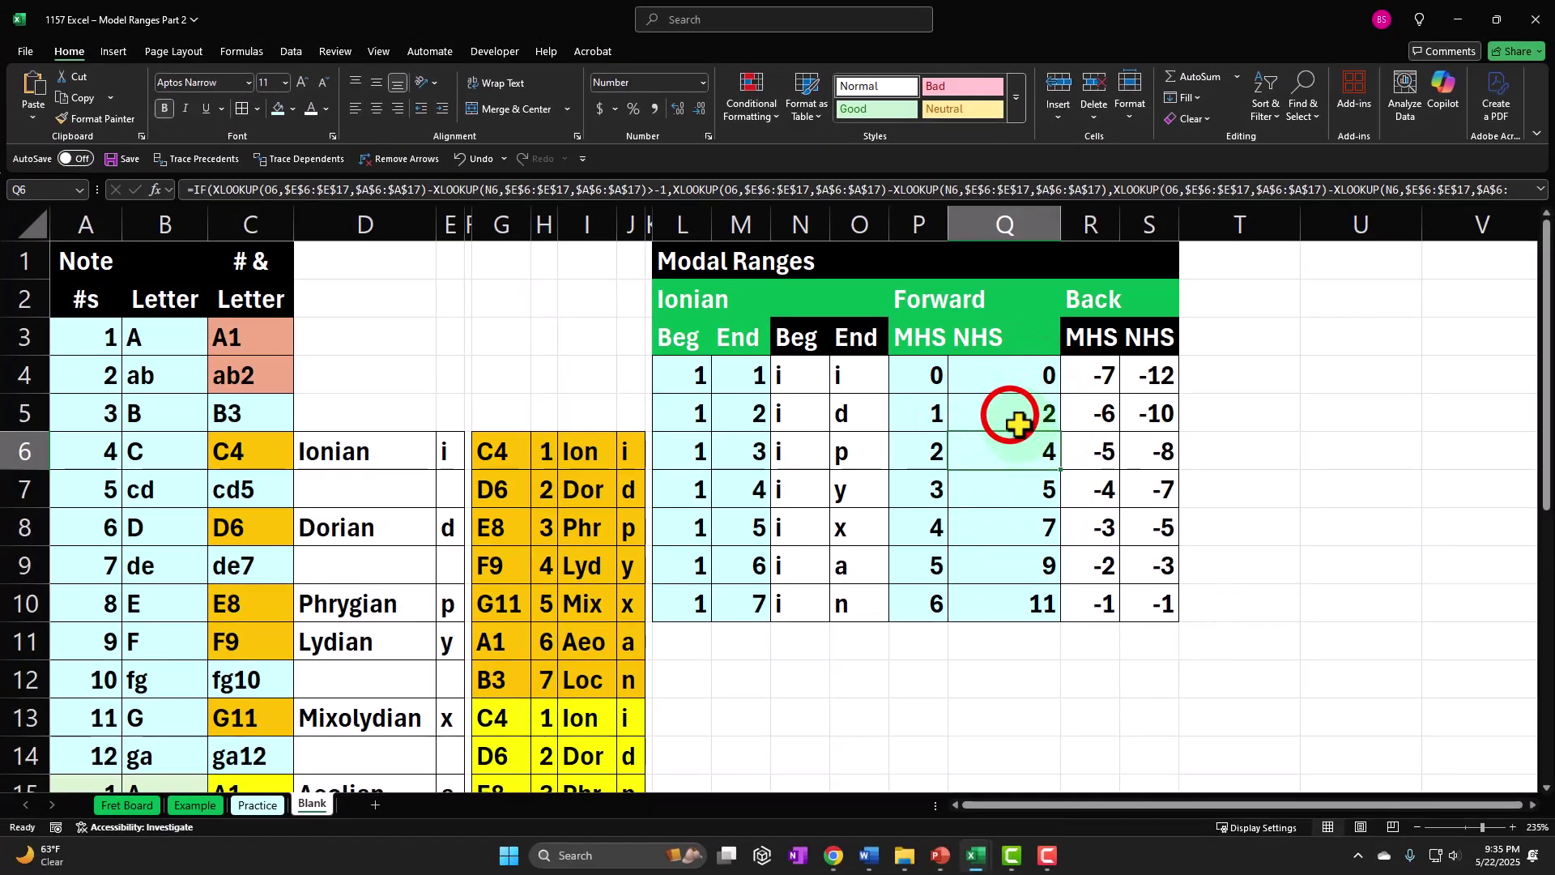
key(Down)
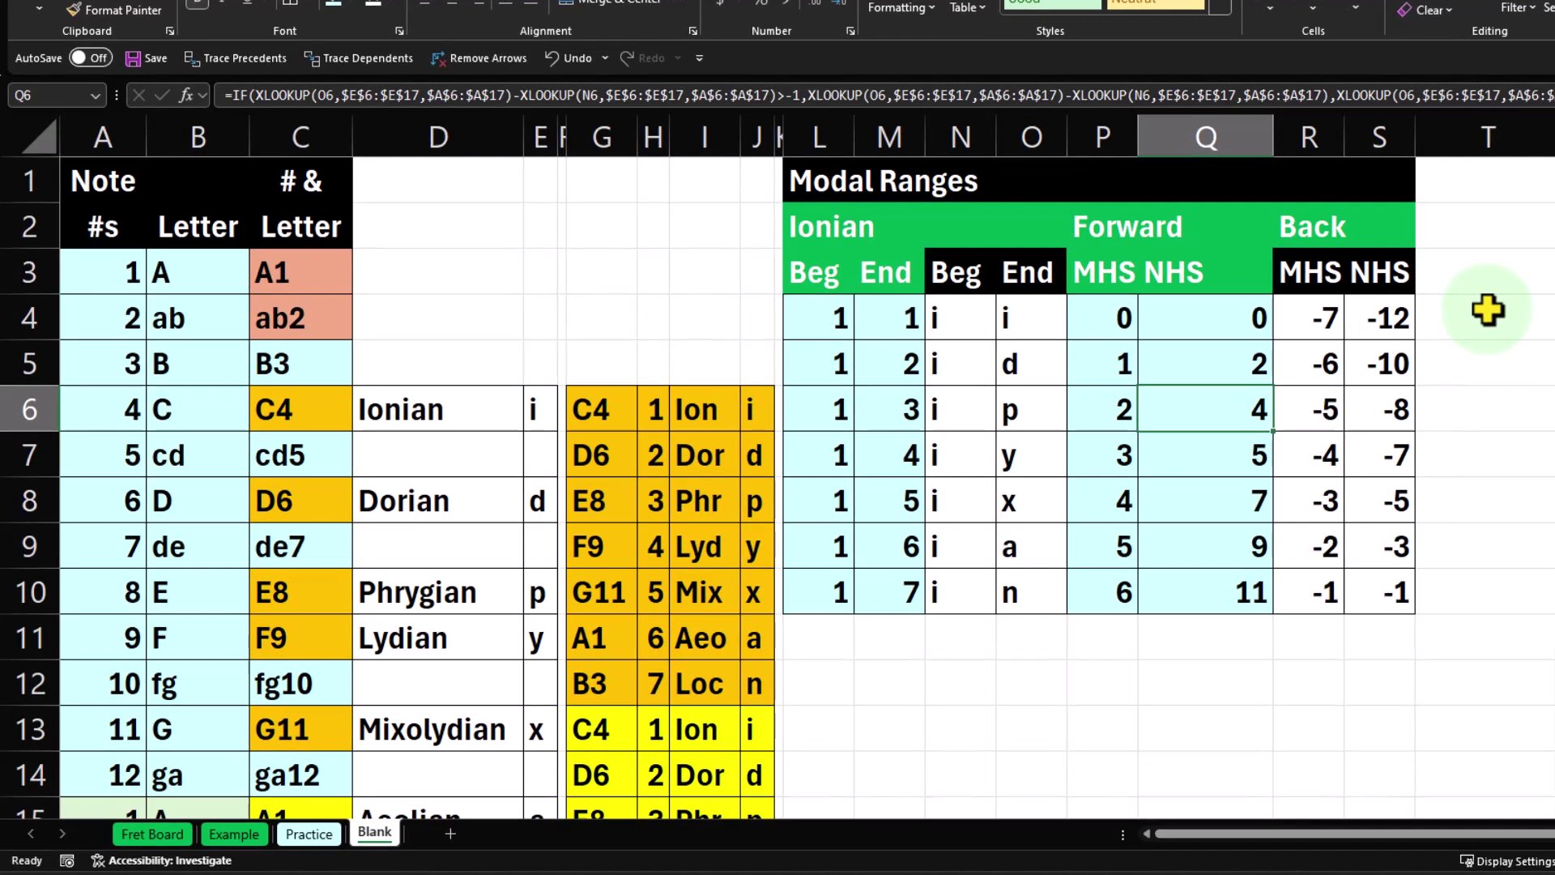
key(Down)
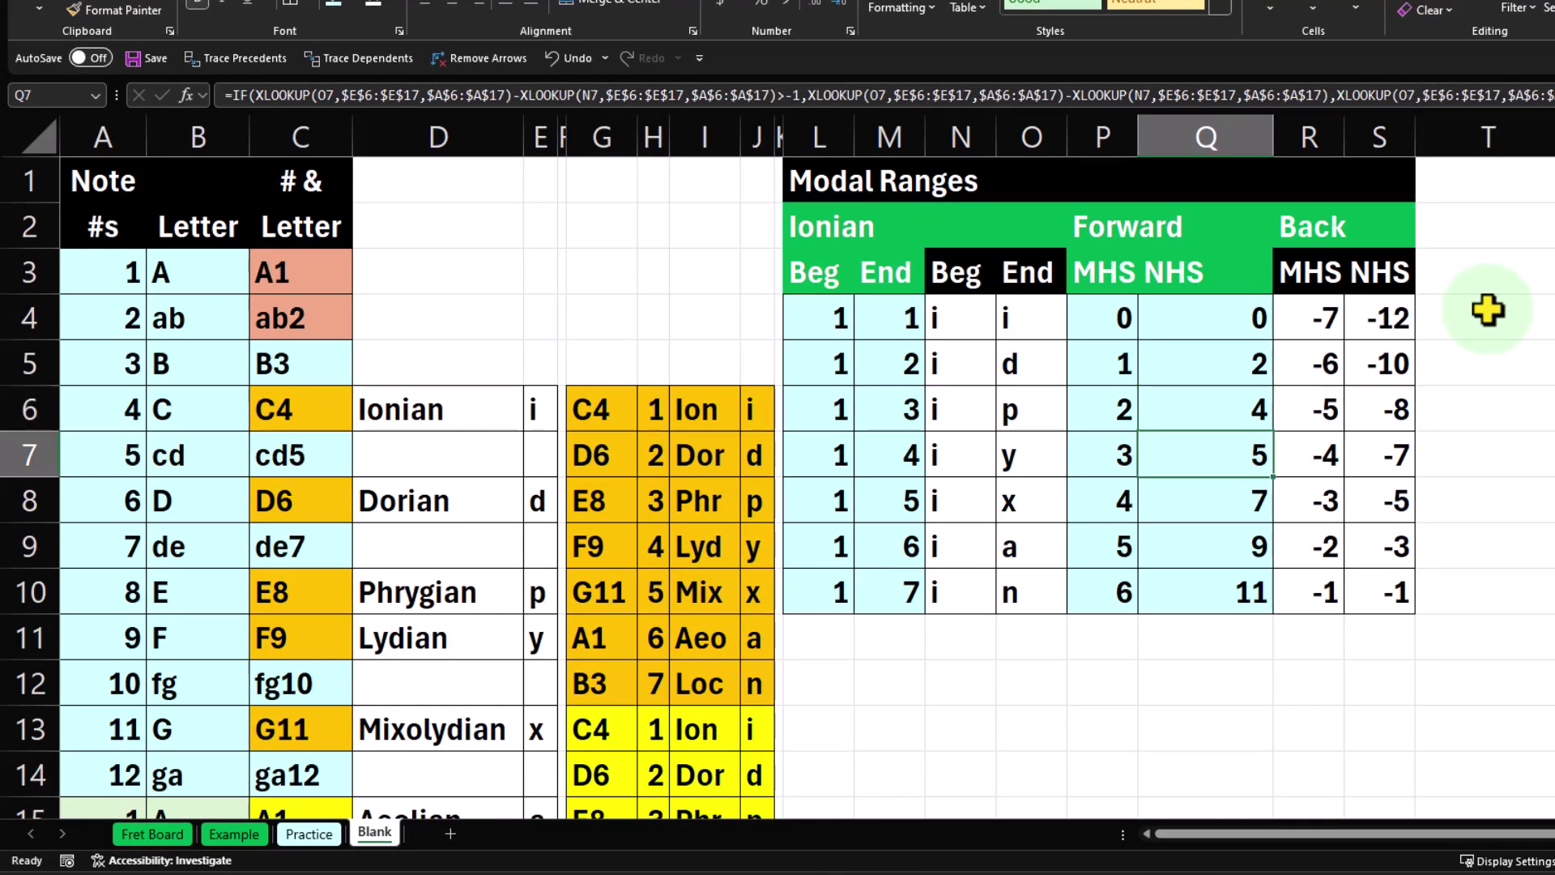
key(Down)
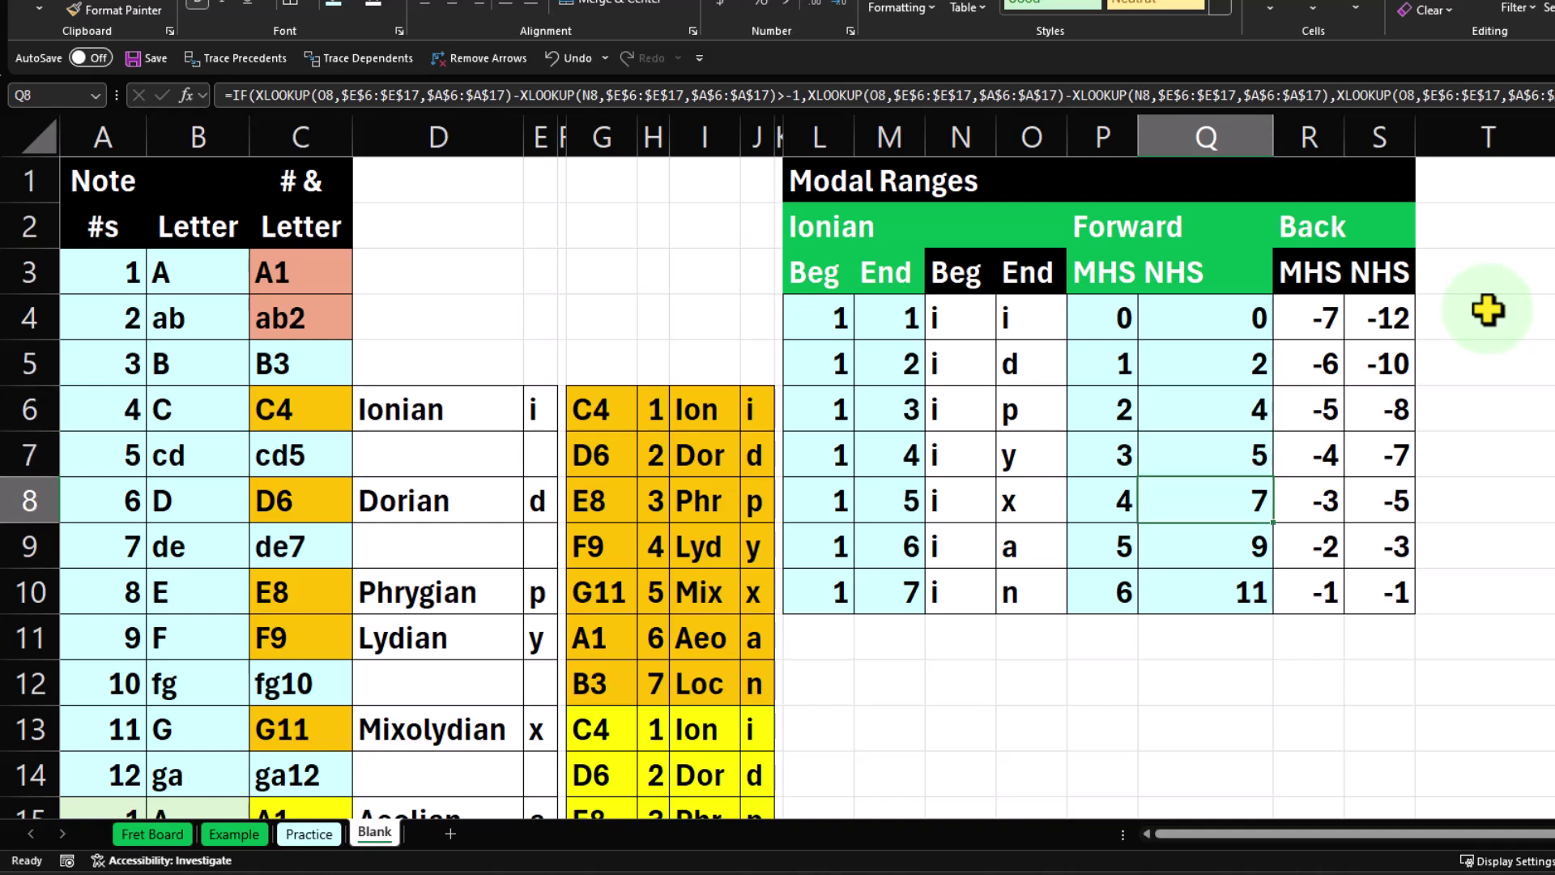
key(Down)
key(Down)
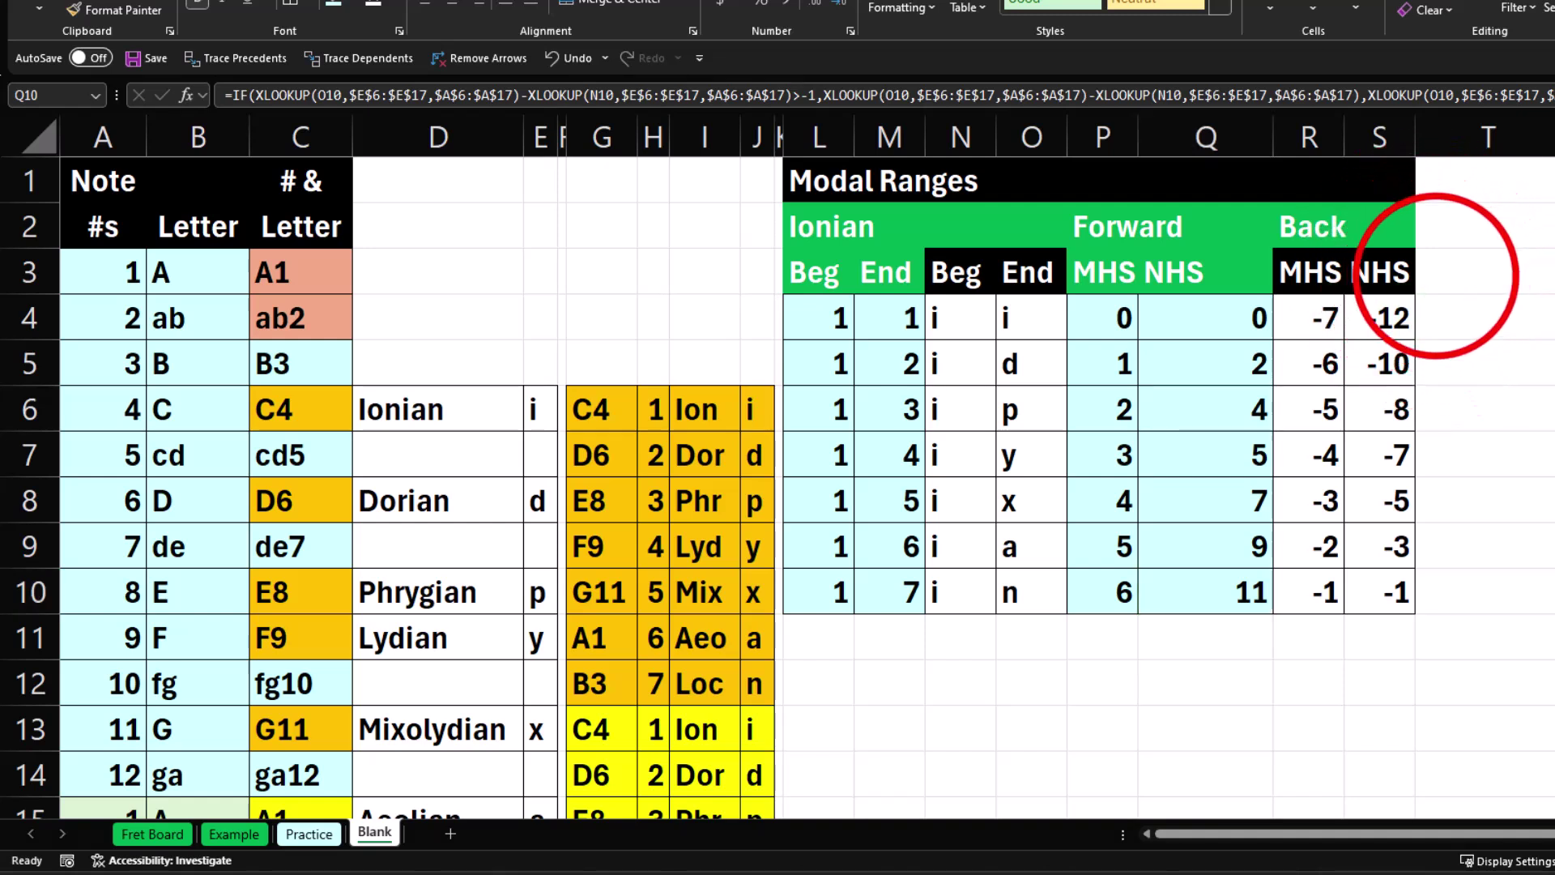
click(1297, 319)
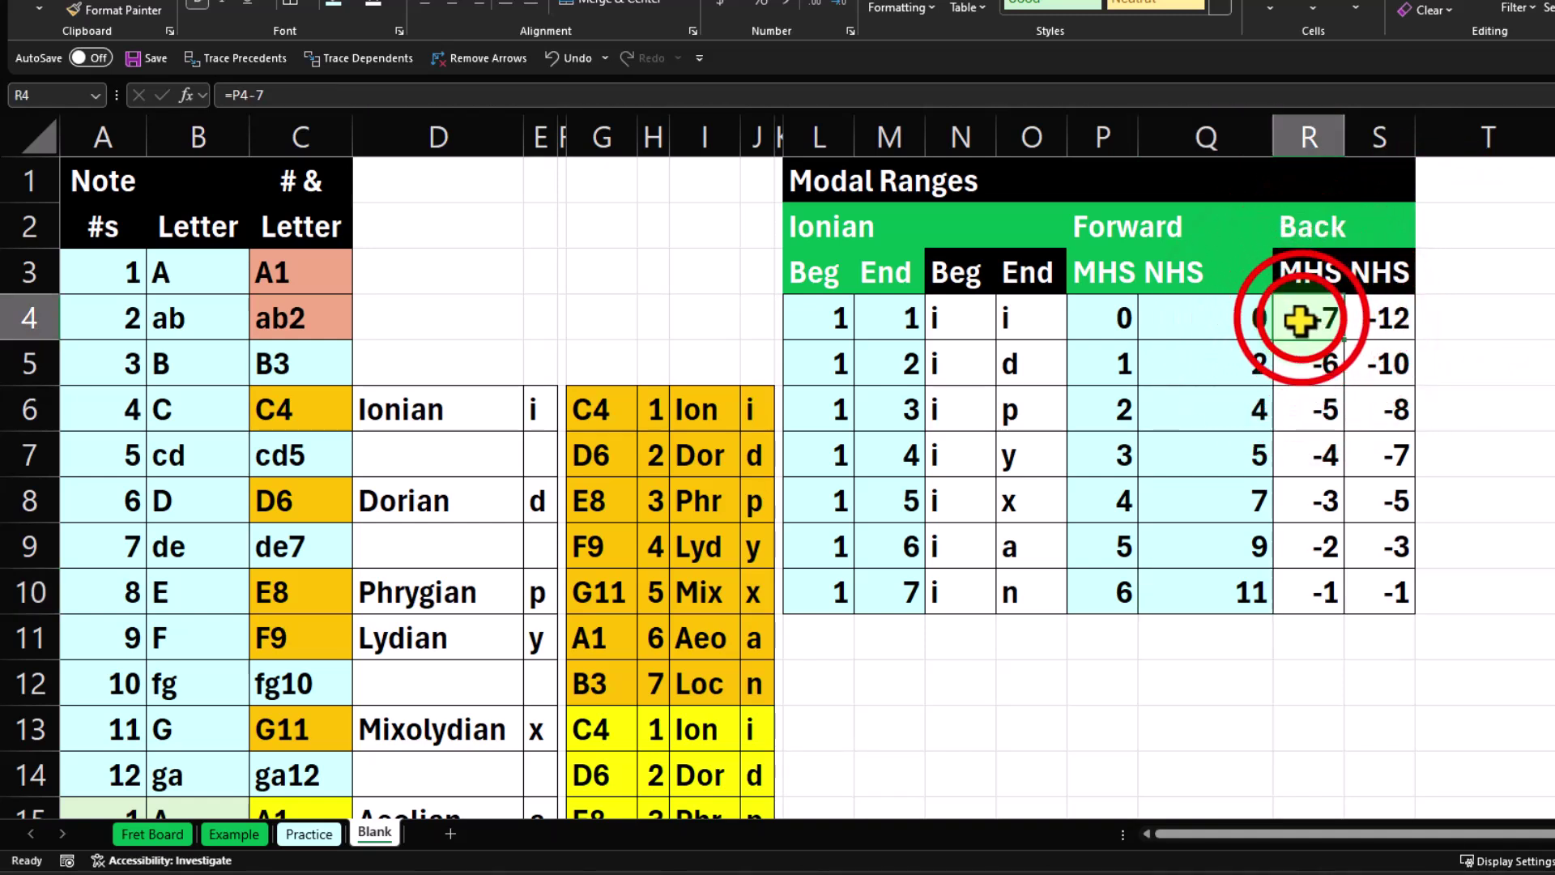
double_click(1298, 318)
key(Return)
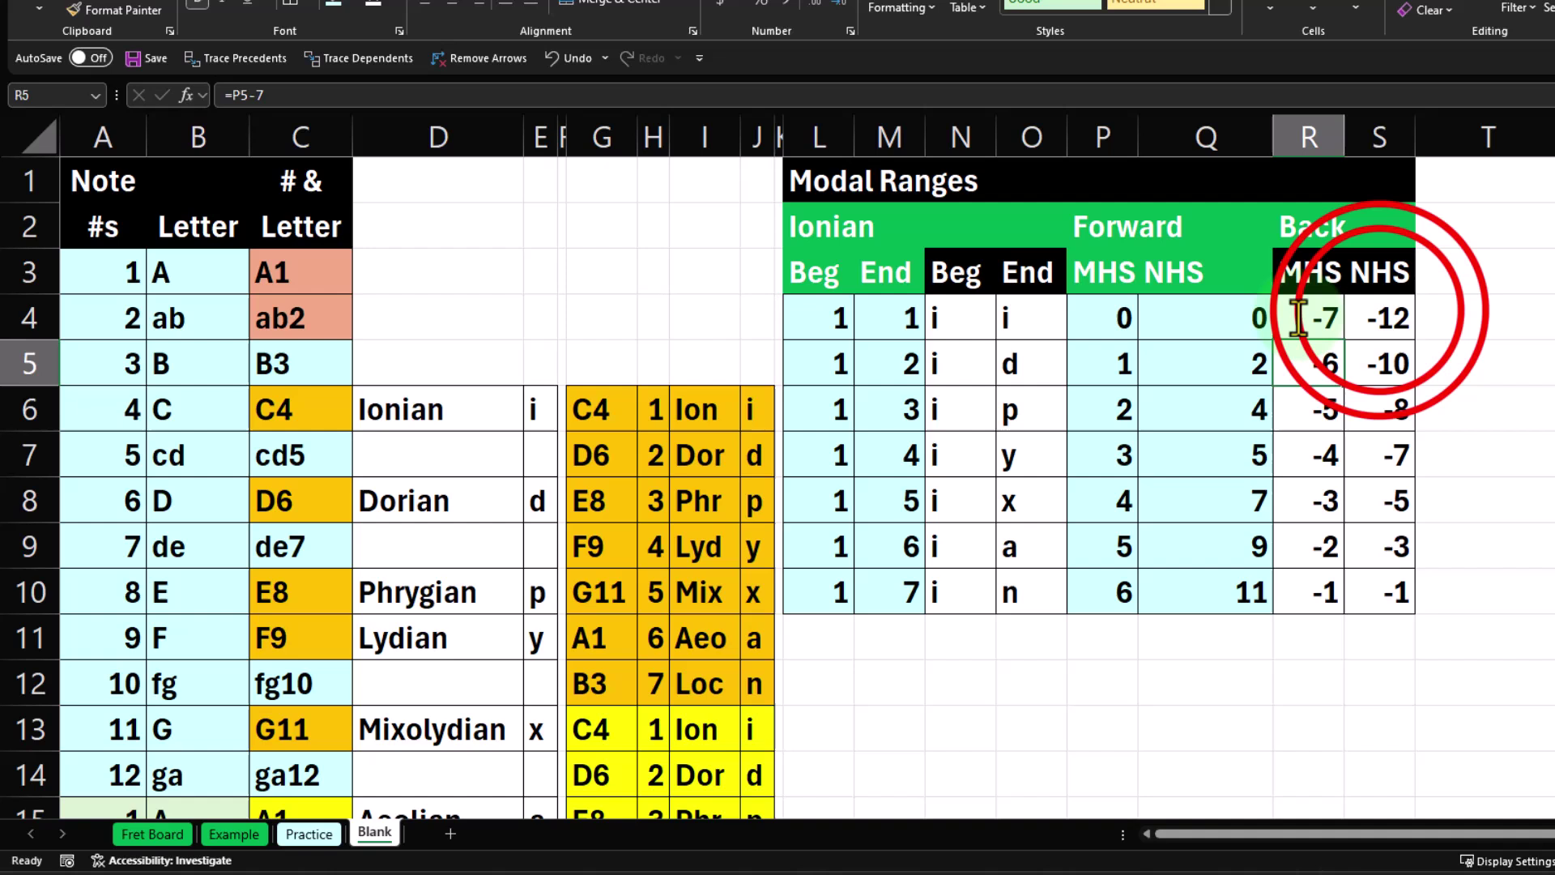
double_click(1382, 316)
key(Return)
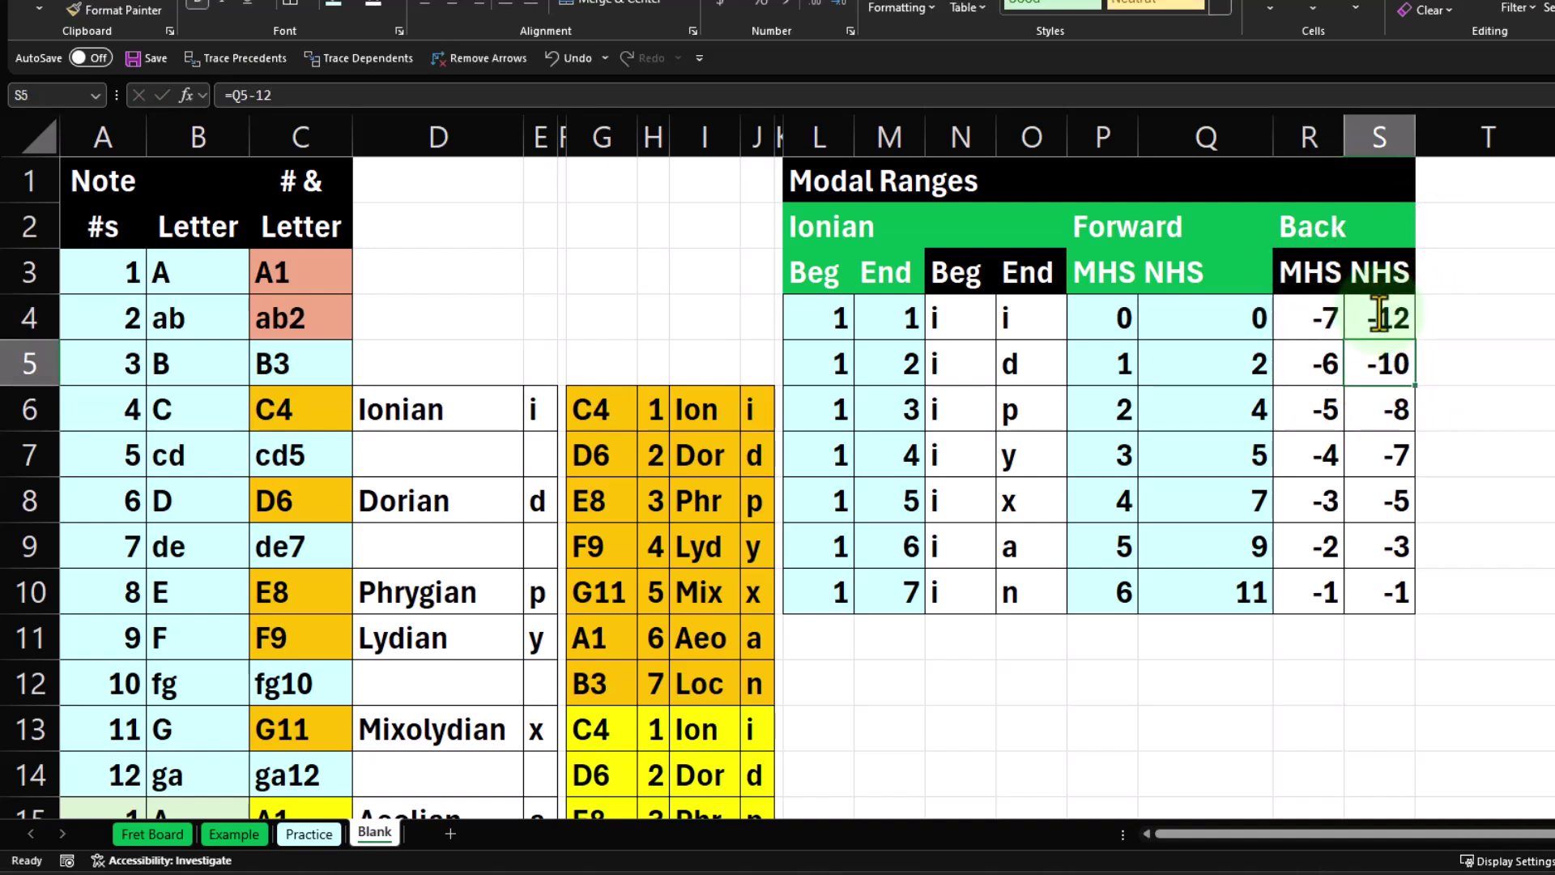
- Copy the whole Ionian Modal Ranges block L1:S10 and paste it at T1
click(822, 182)
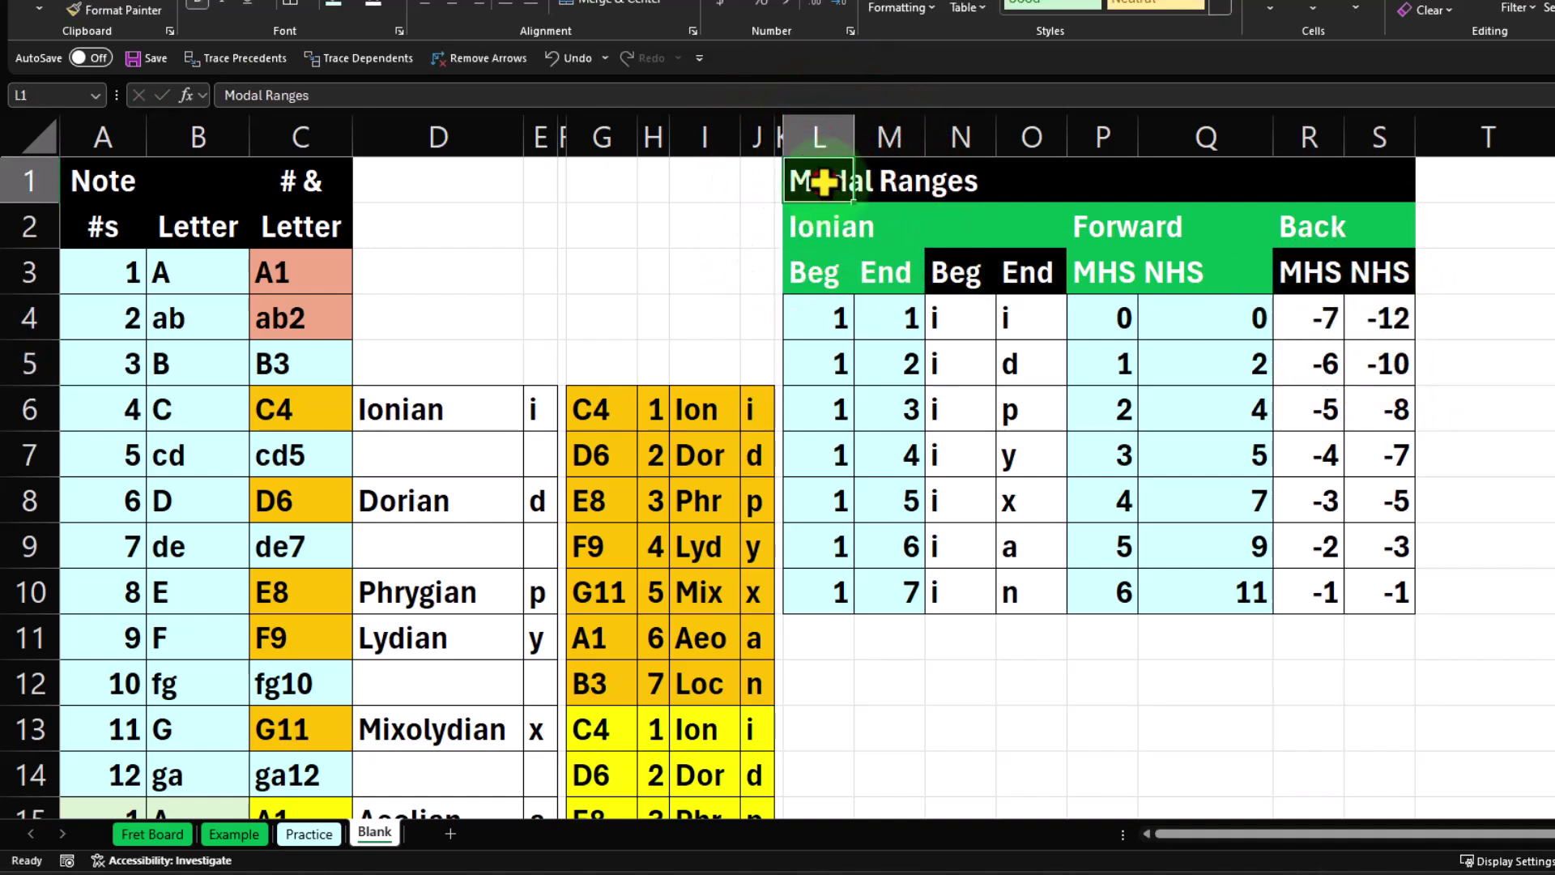
drag(822, 181, 1372, 591)
key(ctrl+c)
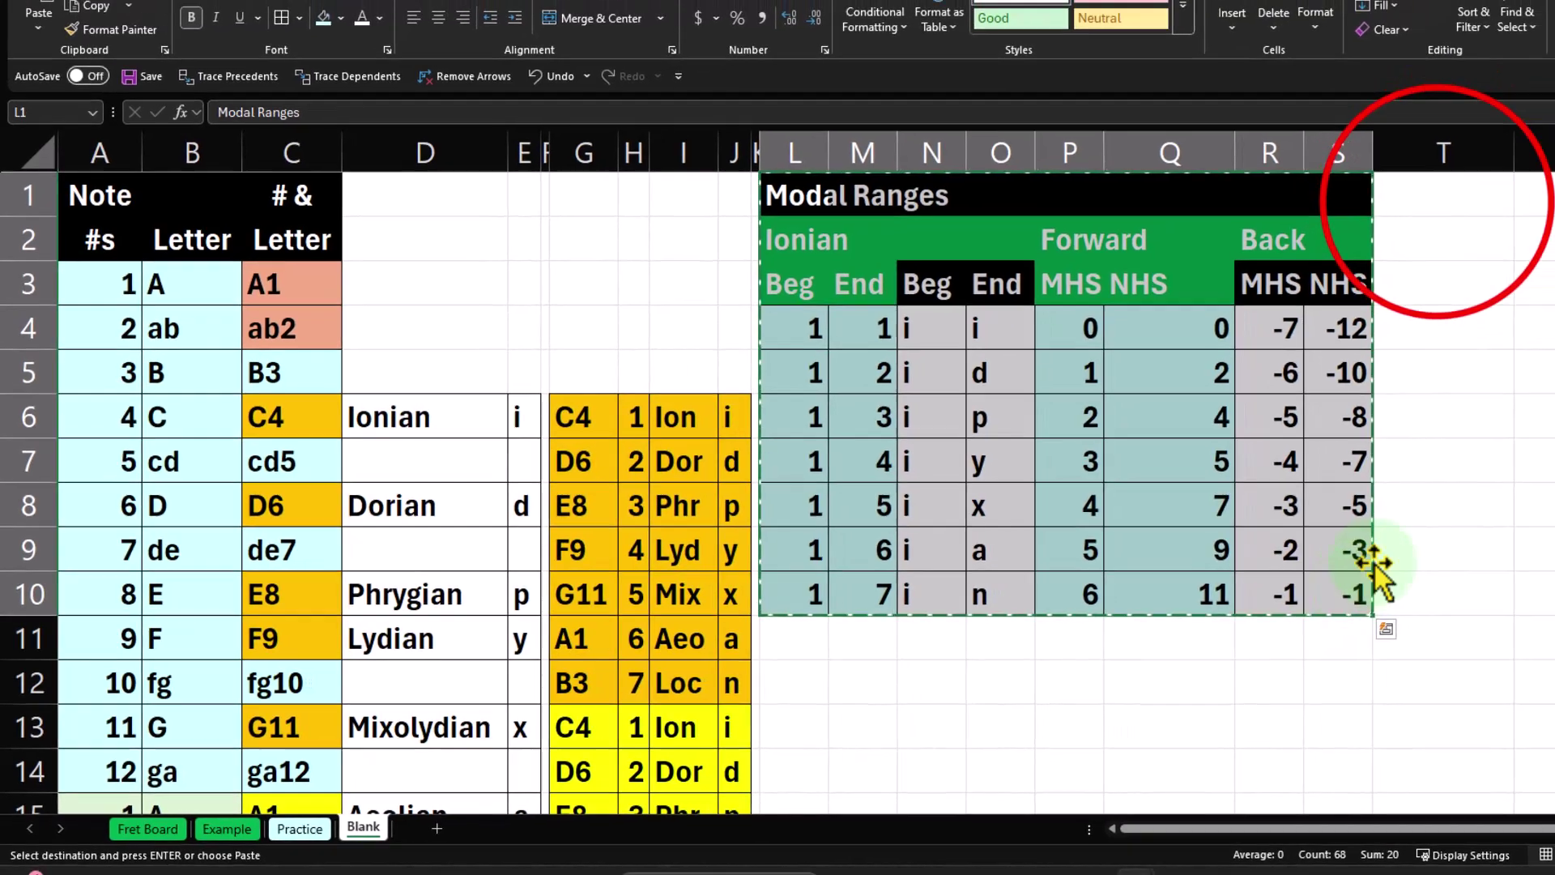
click(1434, 195)
key(ctrl+v)
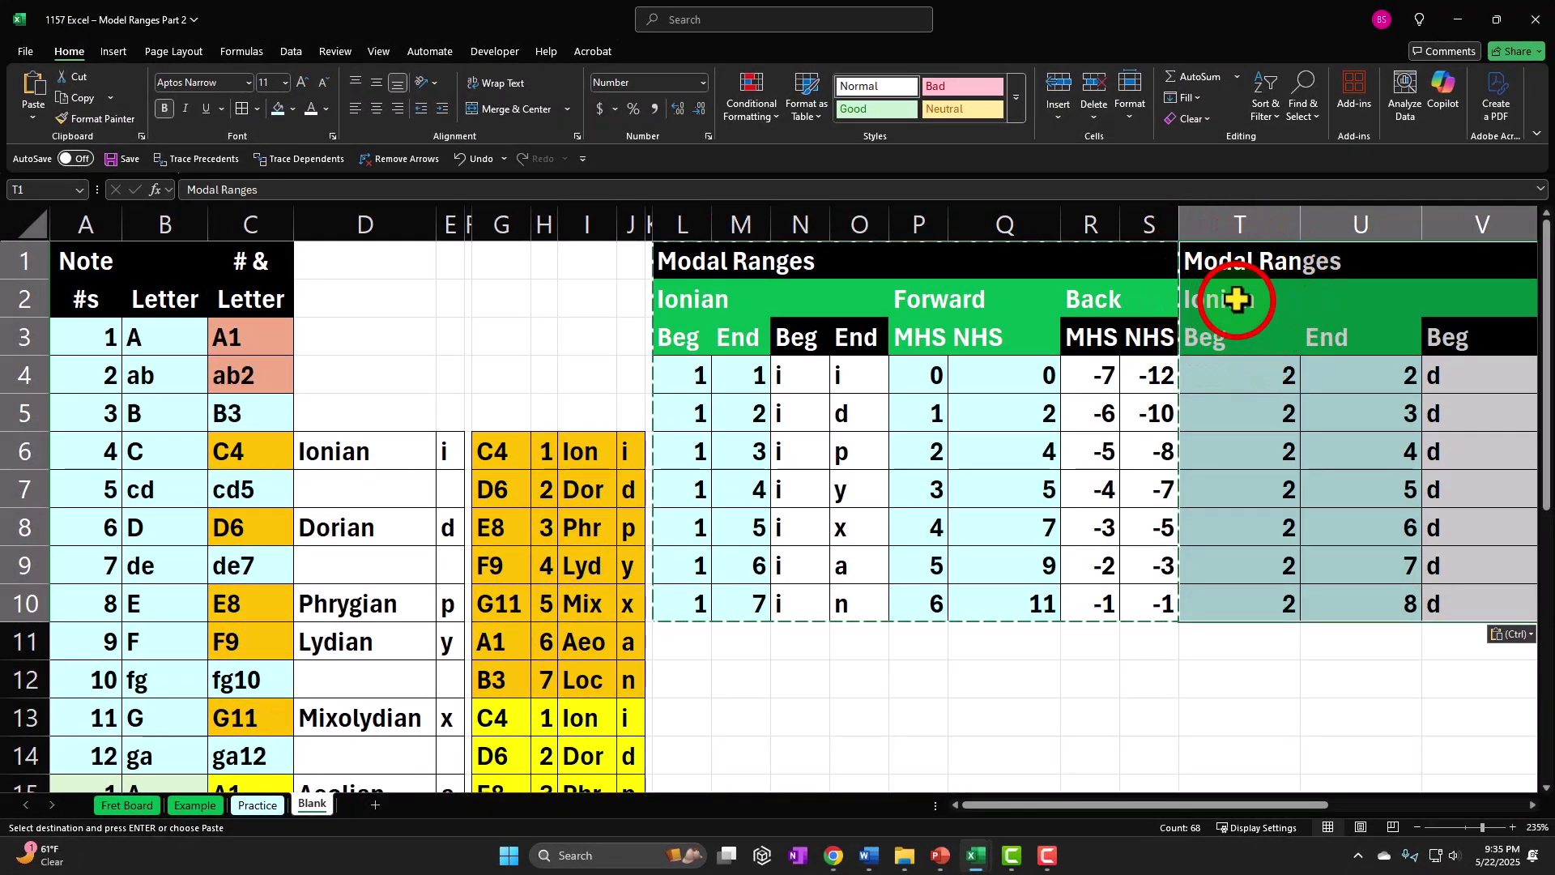
- Link the copied block's title in T2 to the Dorian name with the formula =D8
click(1237, 299)
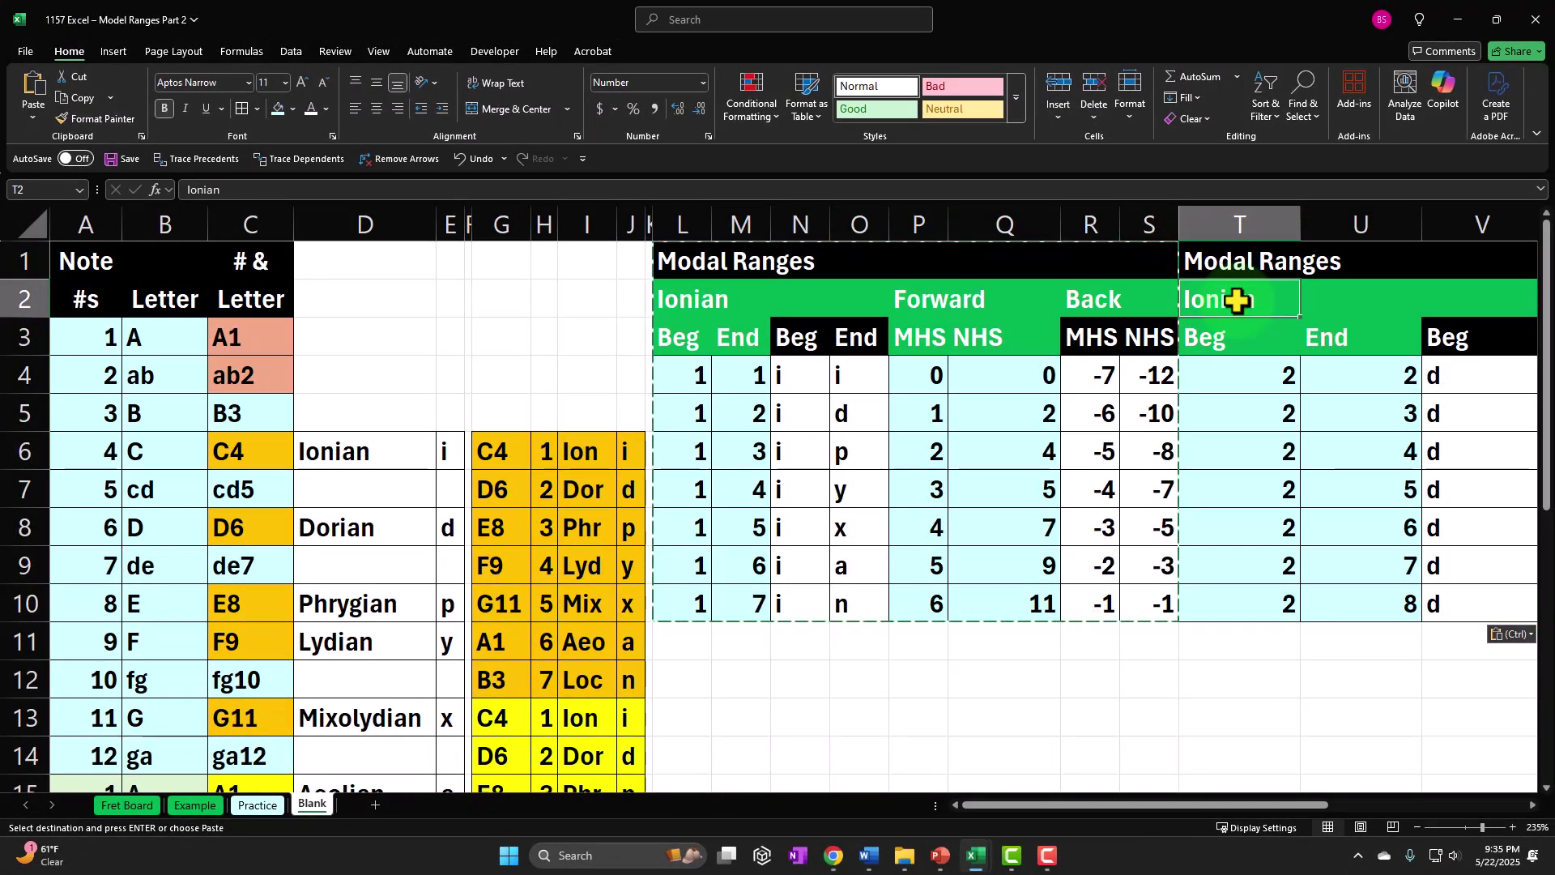
text(=)
key(Left)
key(Left)
key(Left)
key(Left)
key(Left)
key(Left)
key(Left)
key(Left)
key(Left)
key(Left)
key(Left)
key(Down)
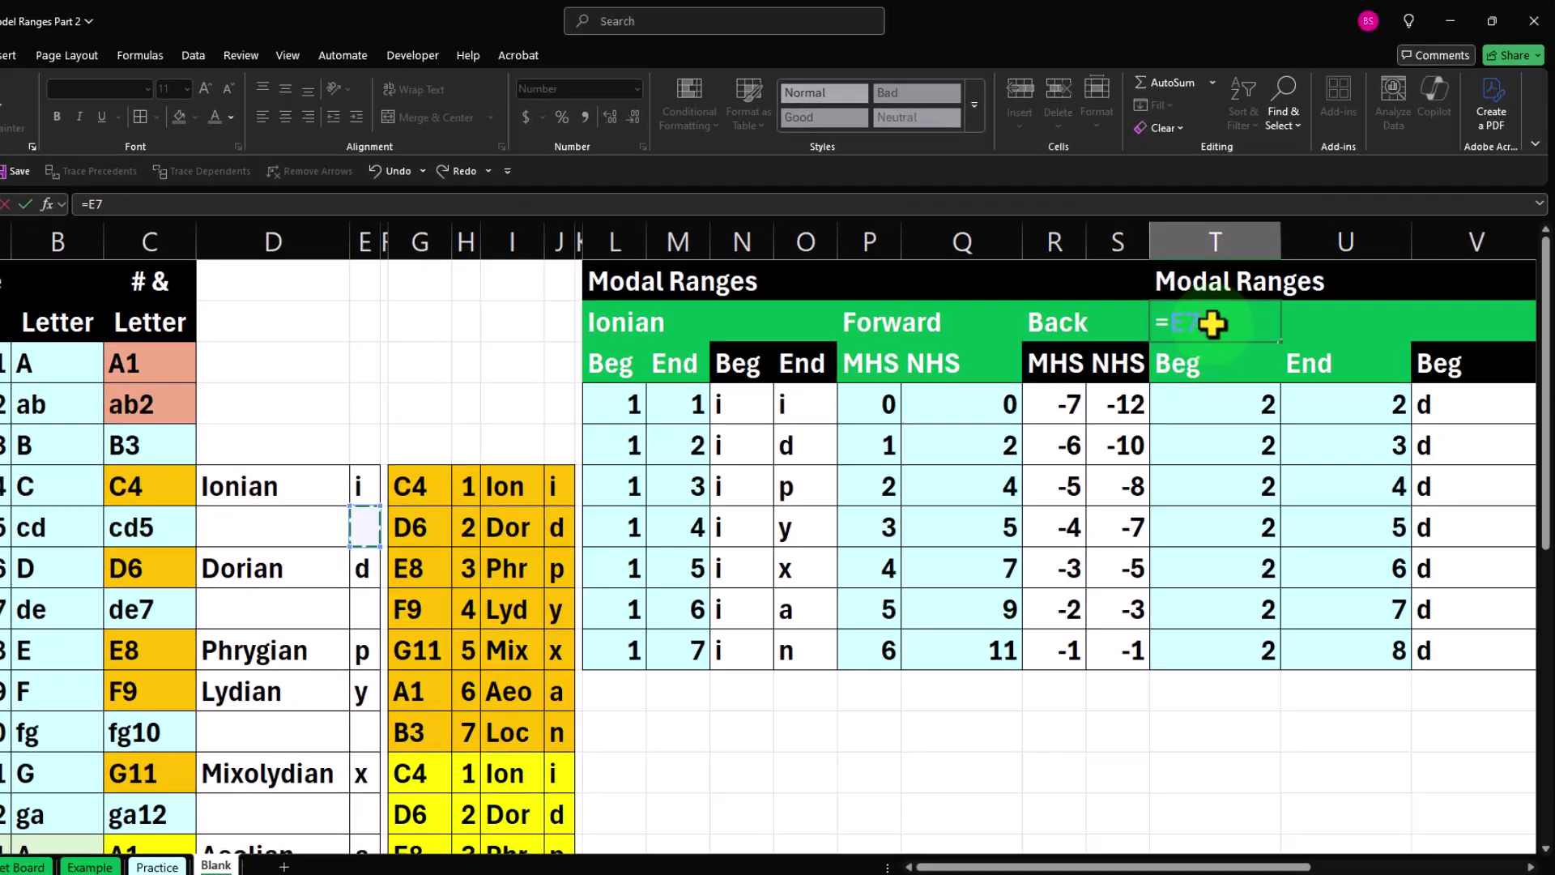
key(Left)
key(Left)
key(Down)
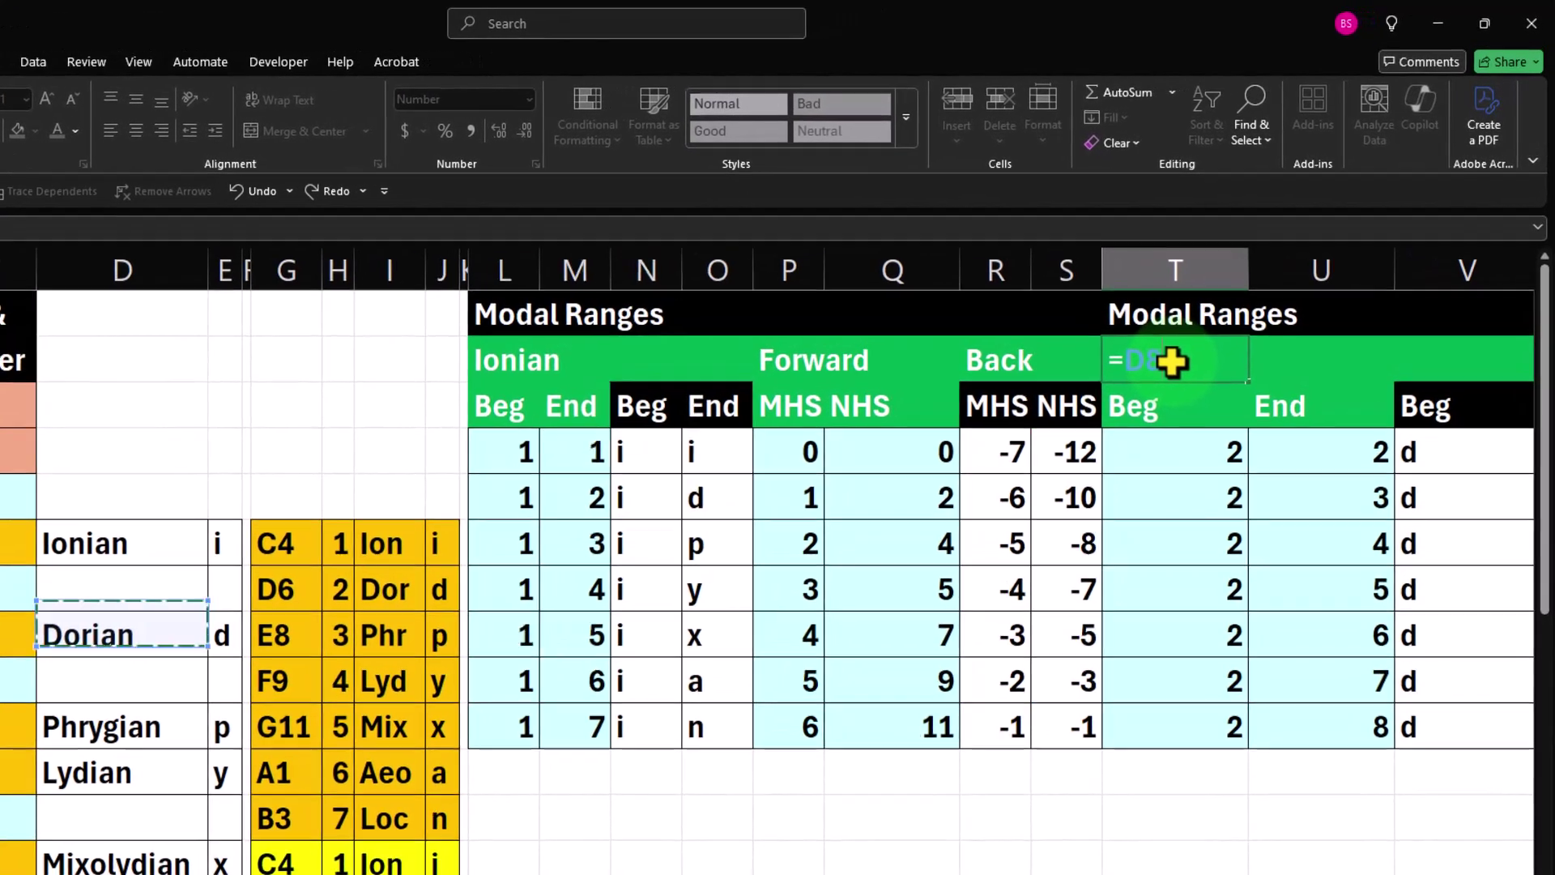
key(Return)
- Check the first Dorian Beg formula in T4 and replace it with =H7, the Dorian mode number
key(Down)
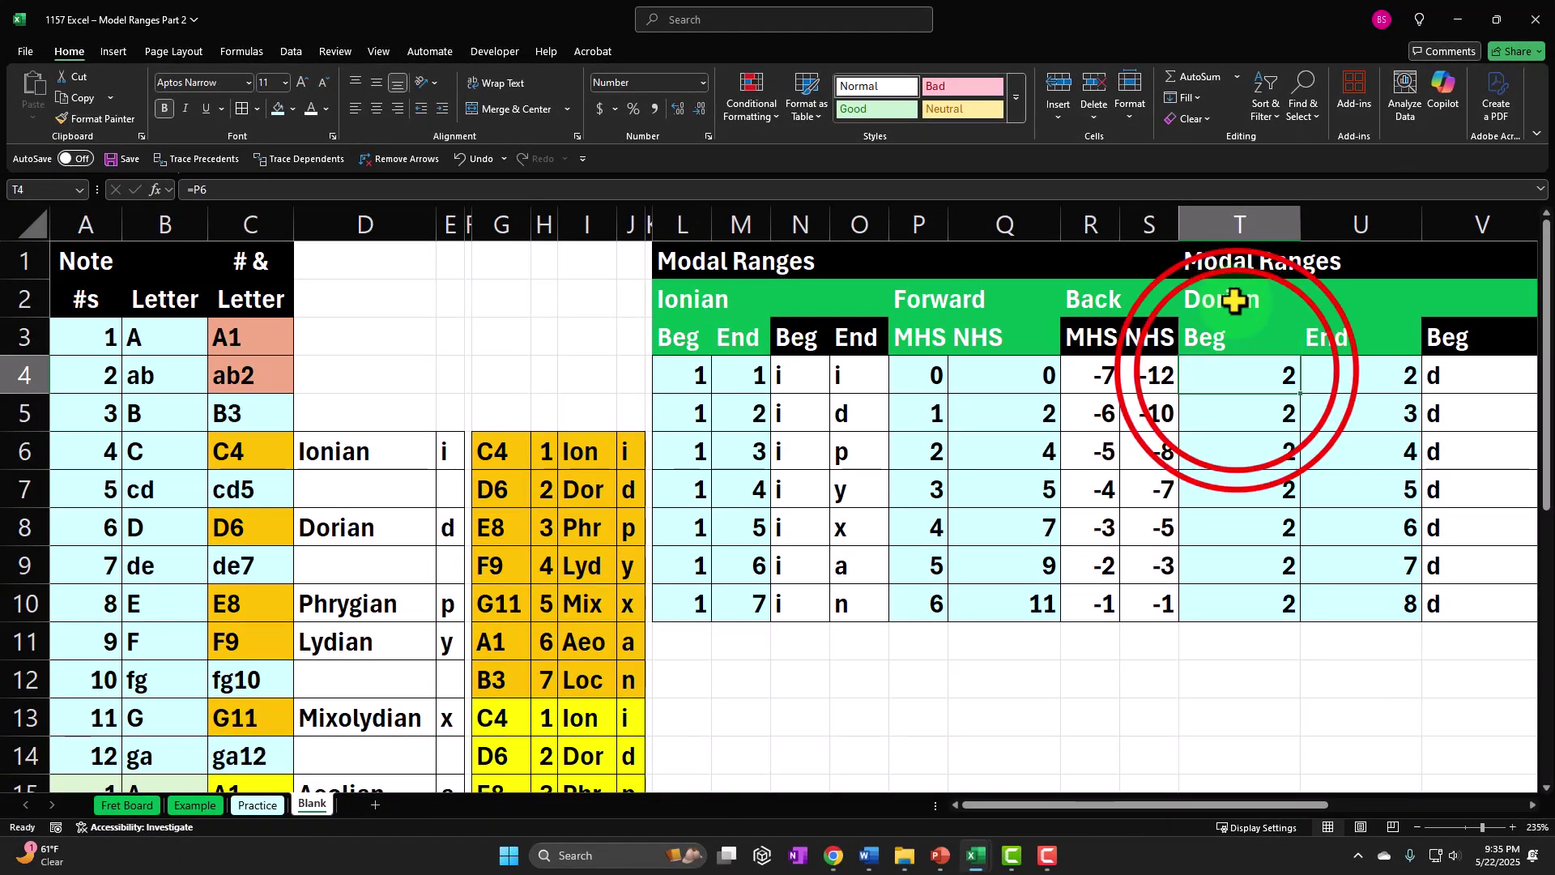
double_click(1237, 371)
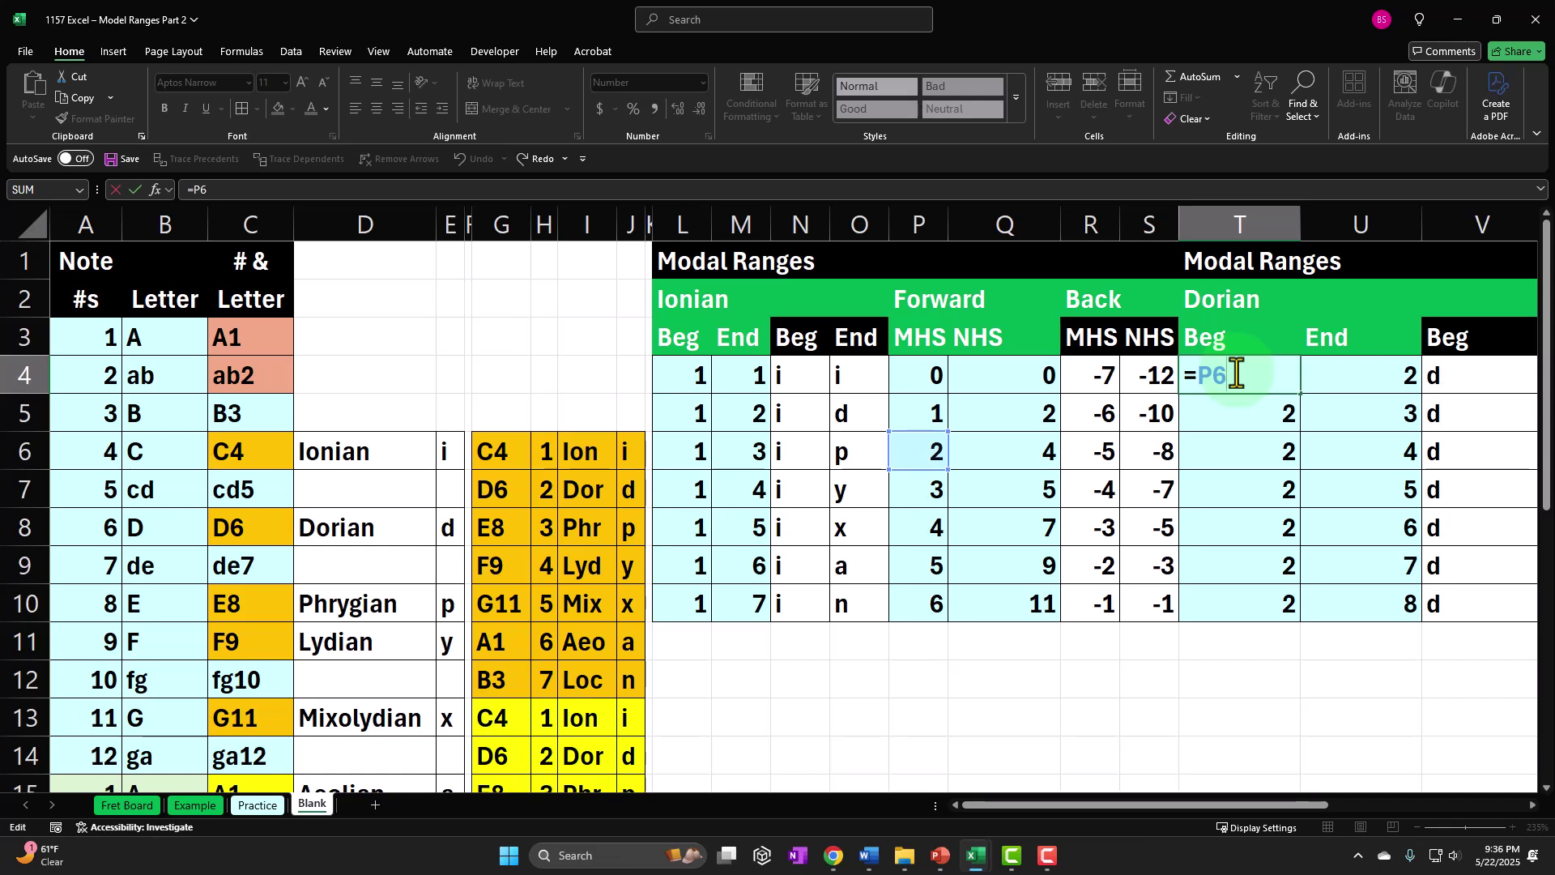
key(Return)
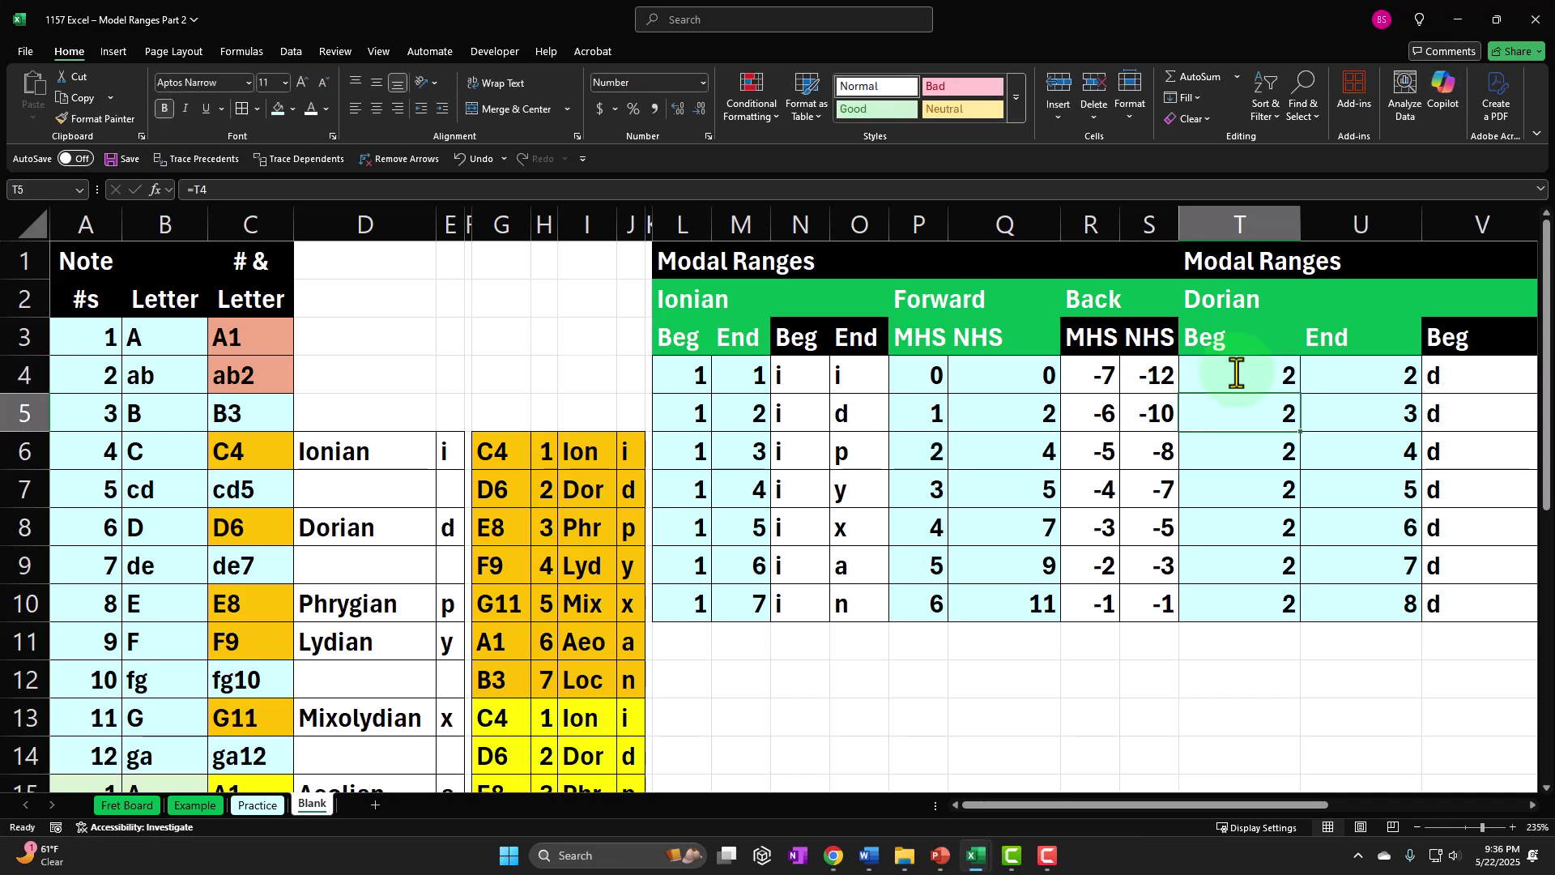
click(1237, 373)
text(=)
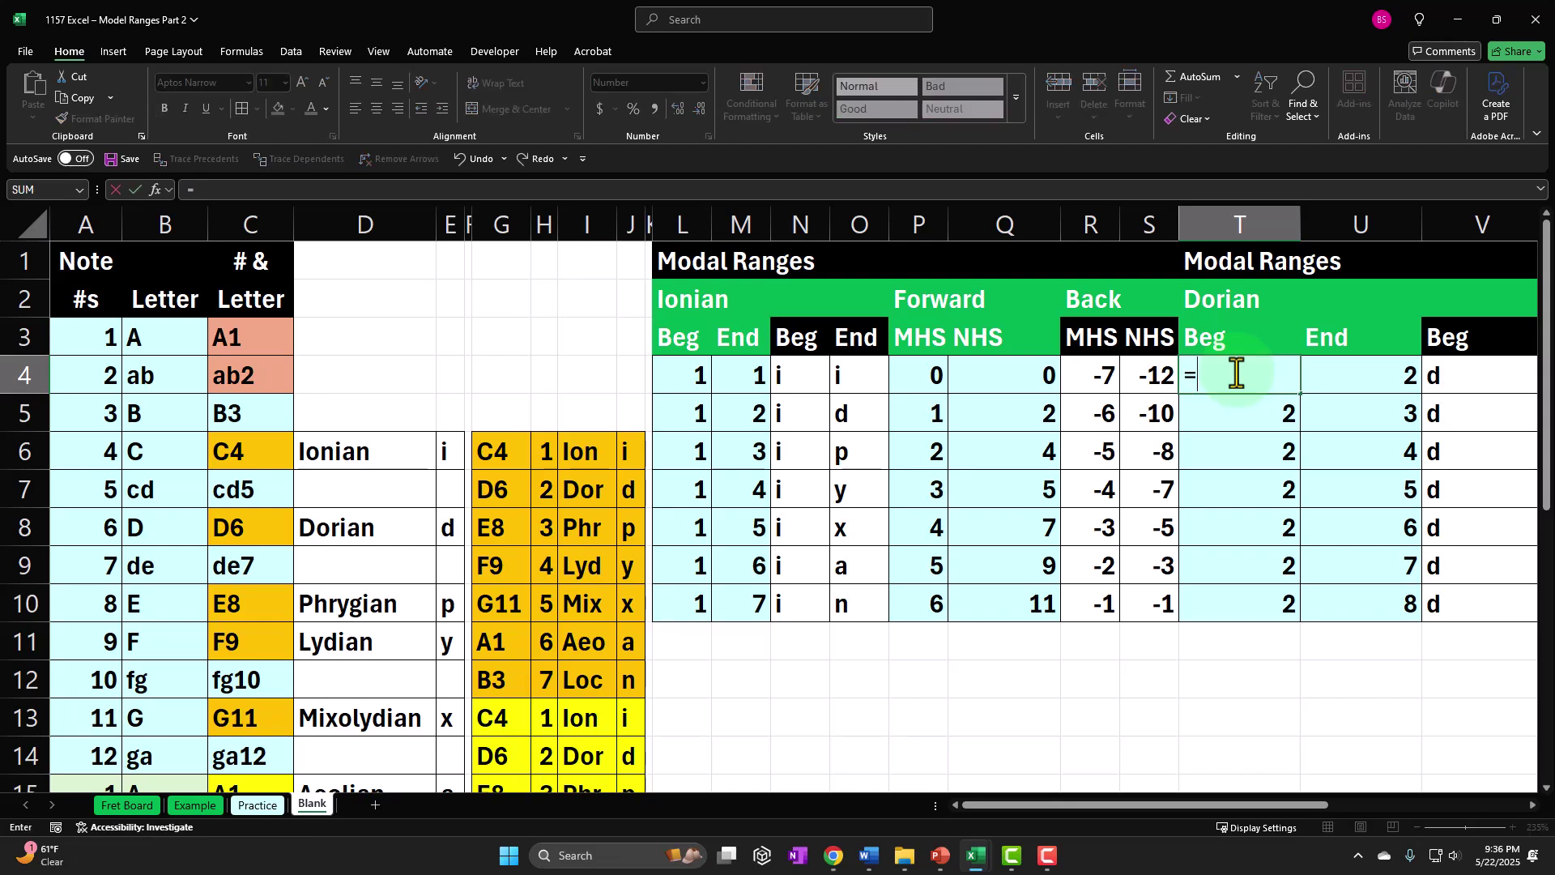
key(Left)
key(Left)
key(Left)
key(Left)
key(Left)
key(Left)
key(Left)
key(Left)
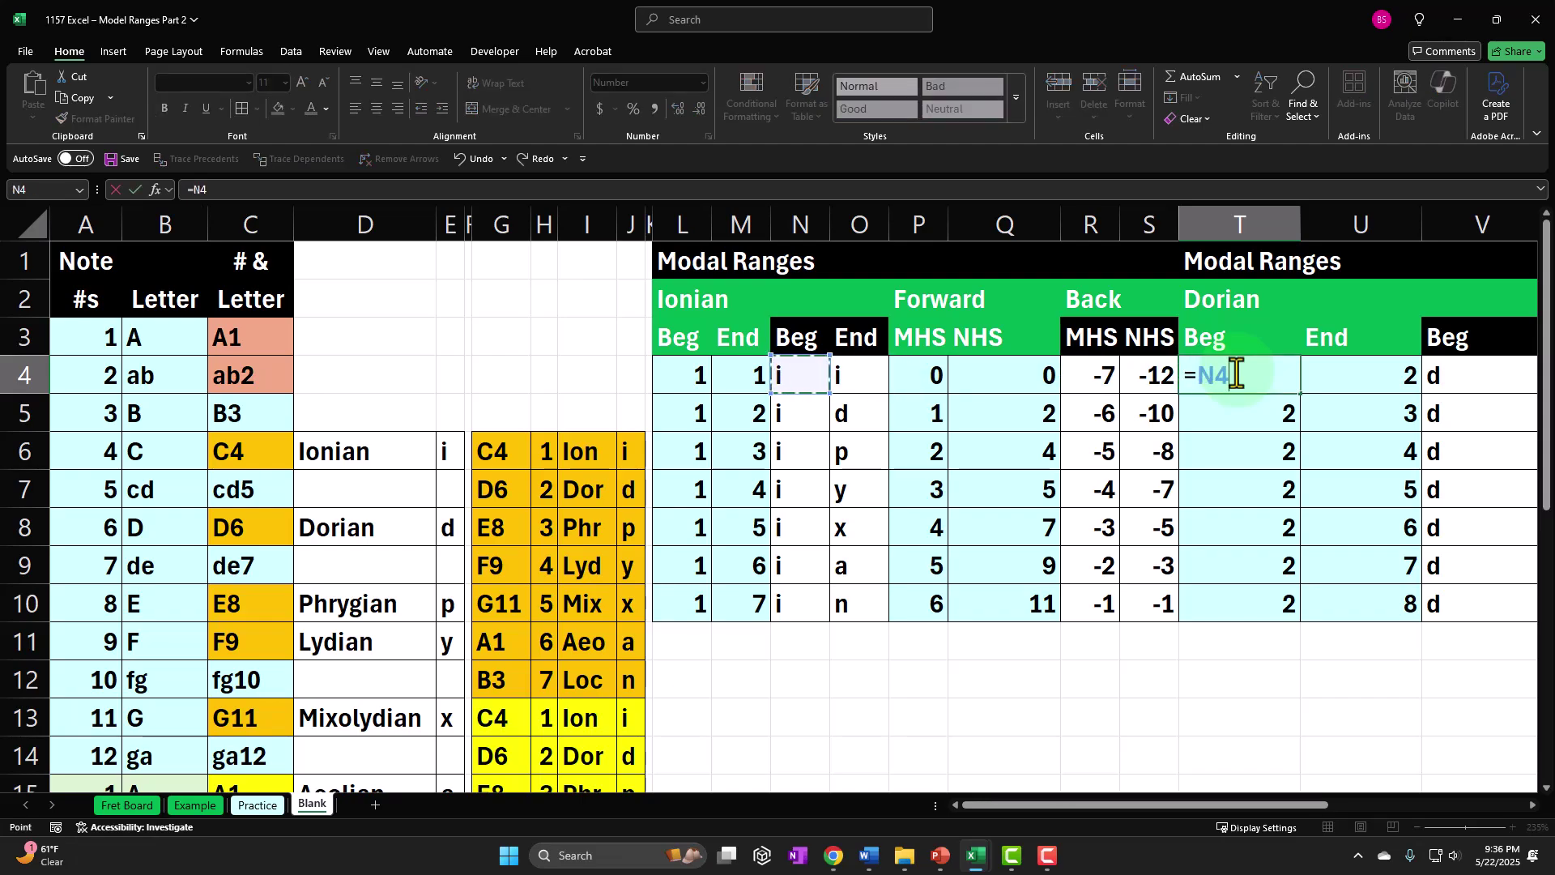
key(Down)
key(Down)
key(Down)
key(Left)
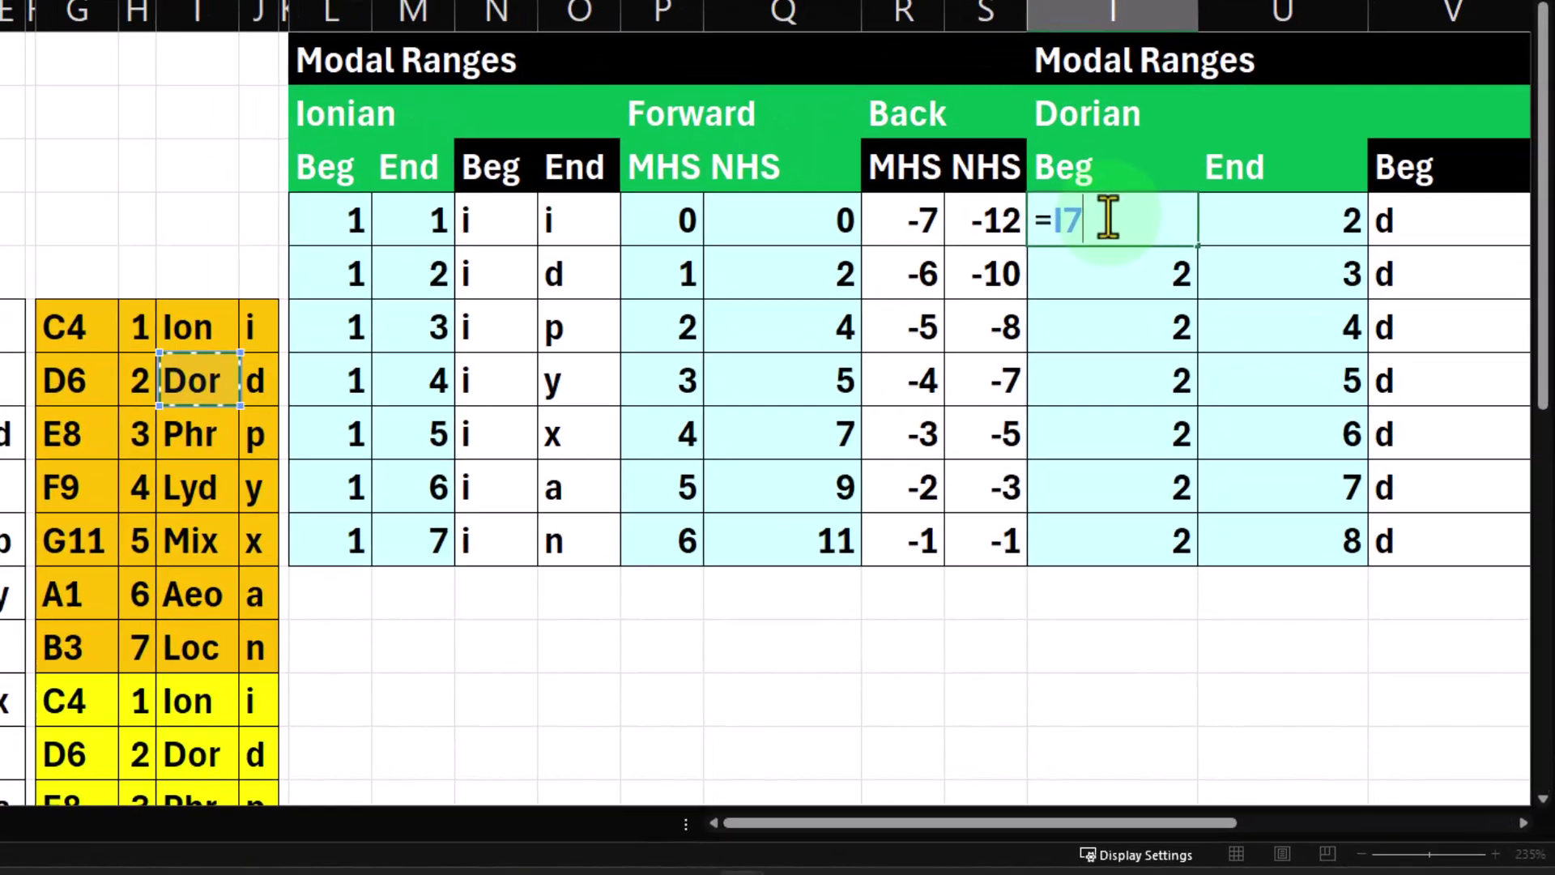
key(Left)
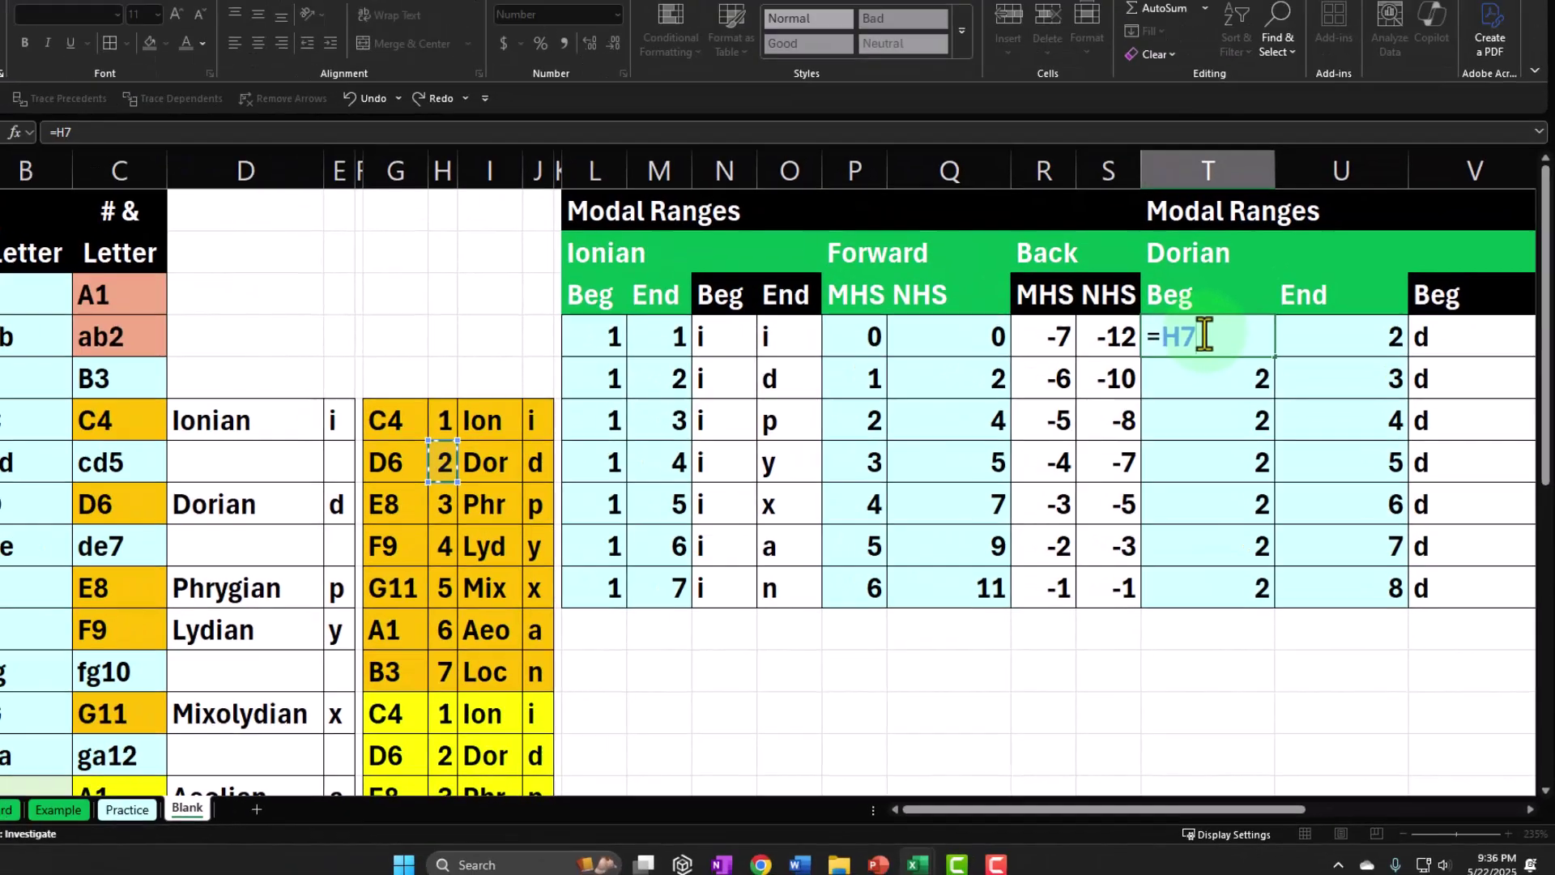
key(Return)
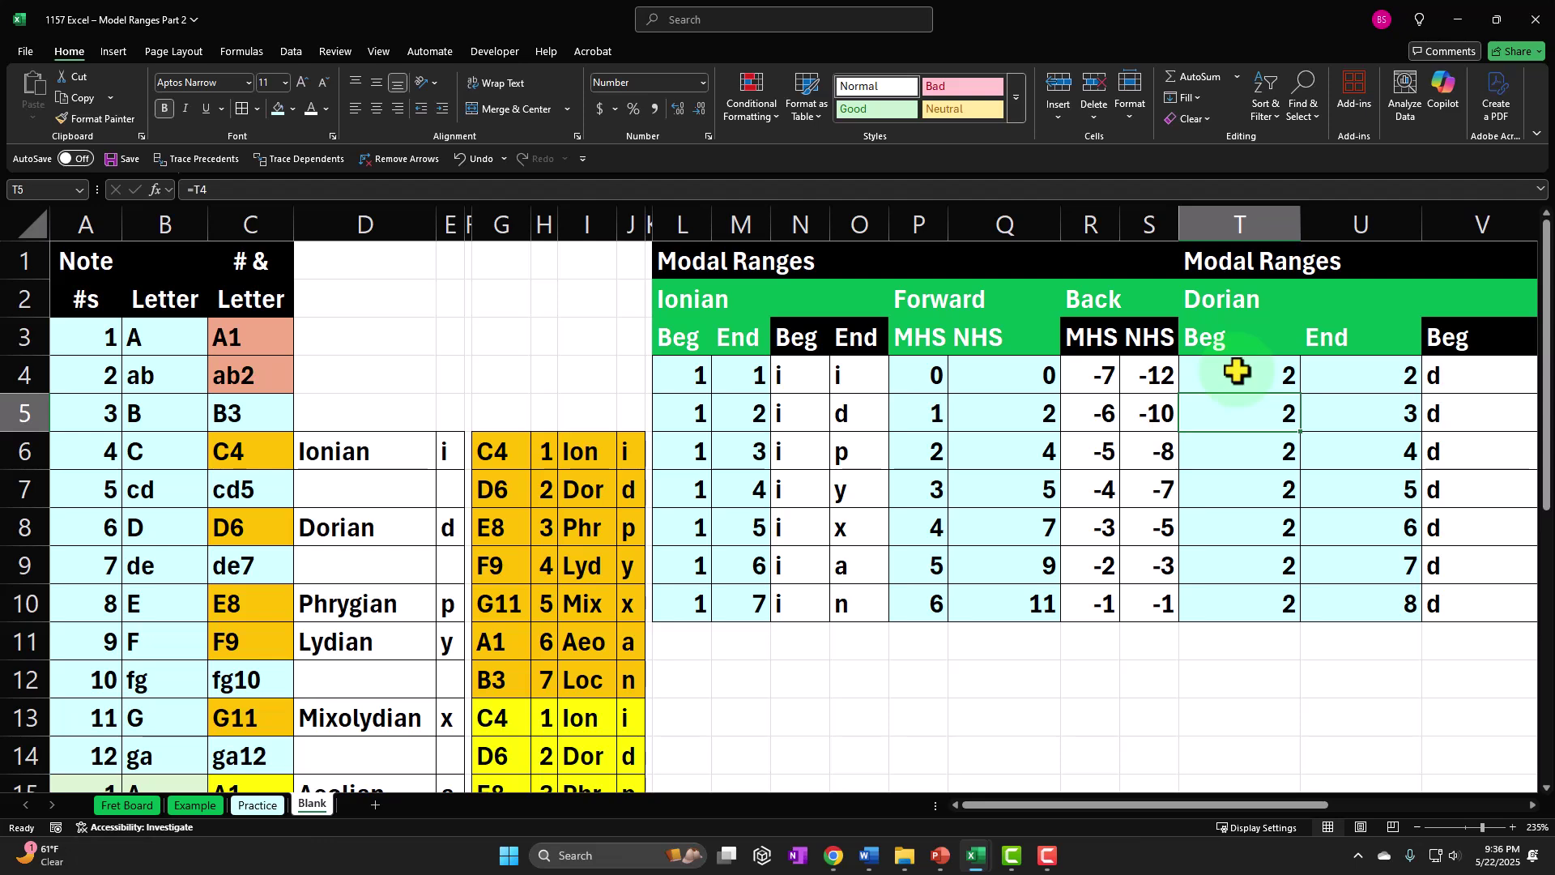
- Examine the Dorian Beg formula in T5, the lookup in W6 and the End formulas in U4:U7 and U10
double_click(1259, 411)
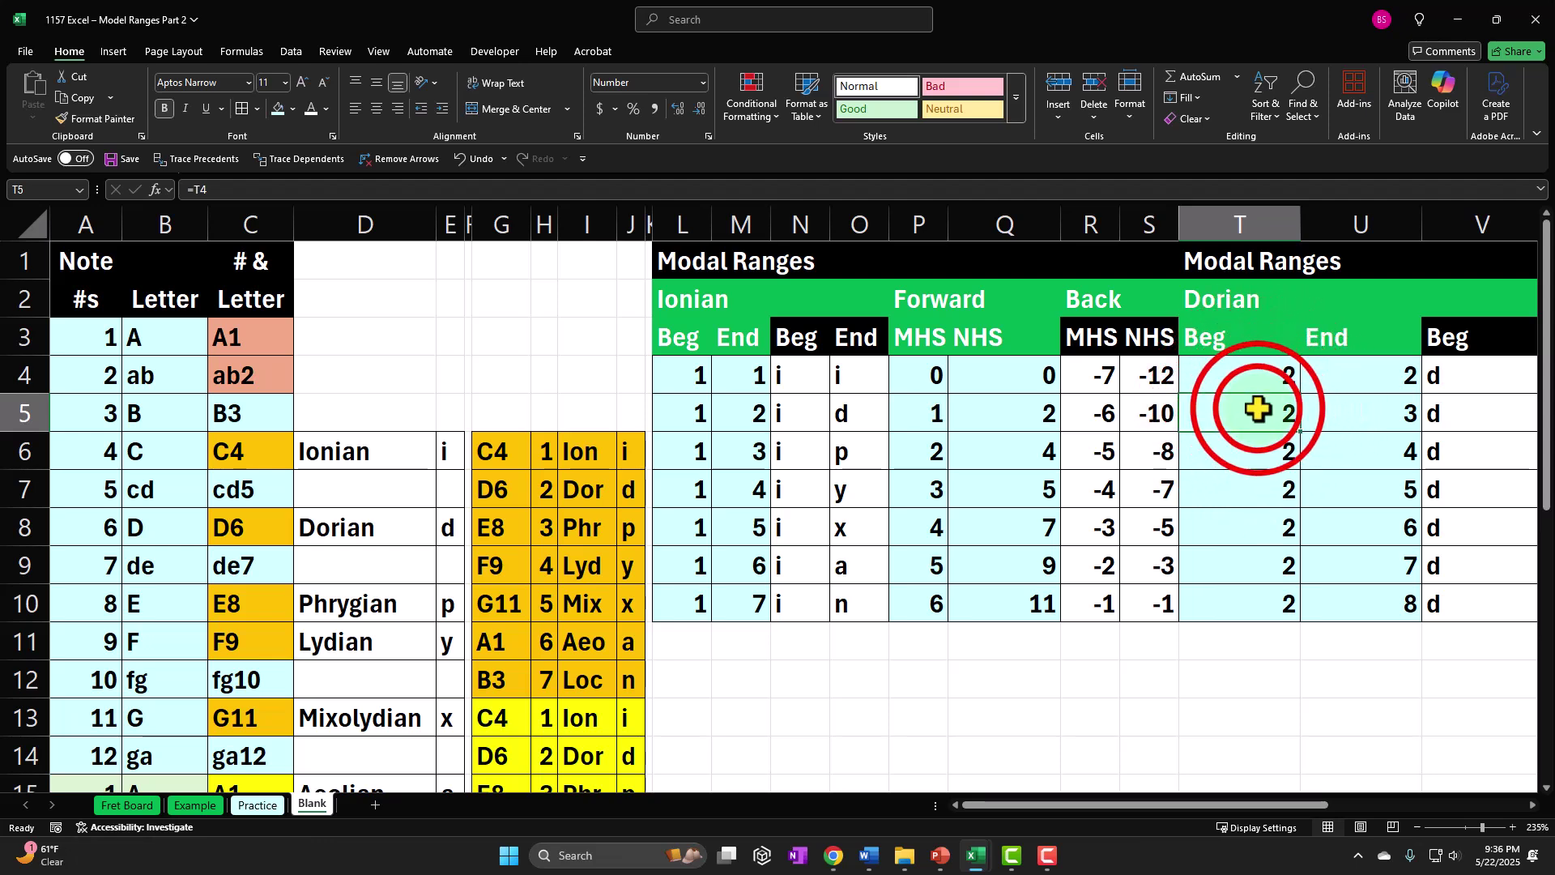
key(Return)
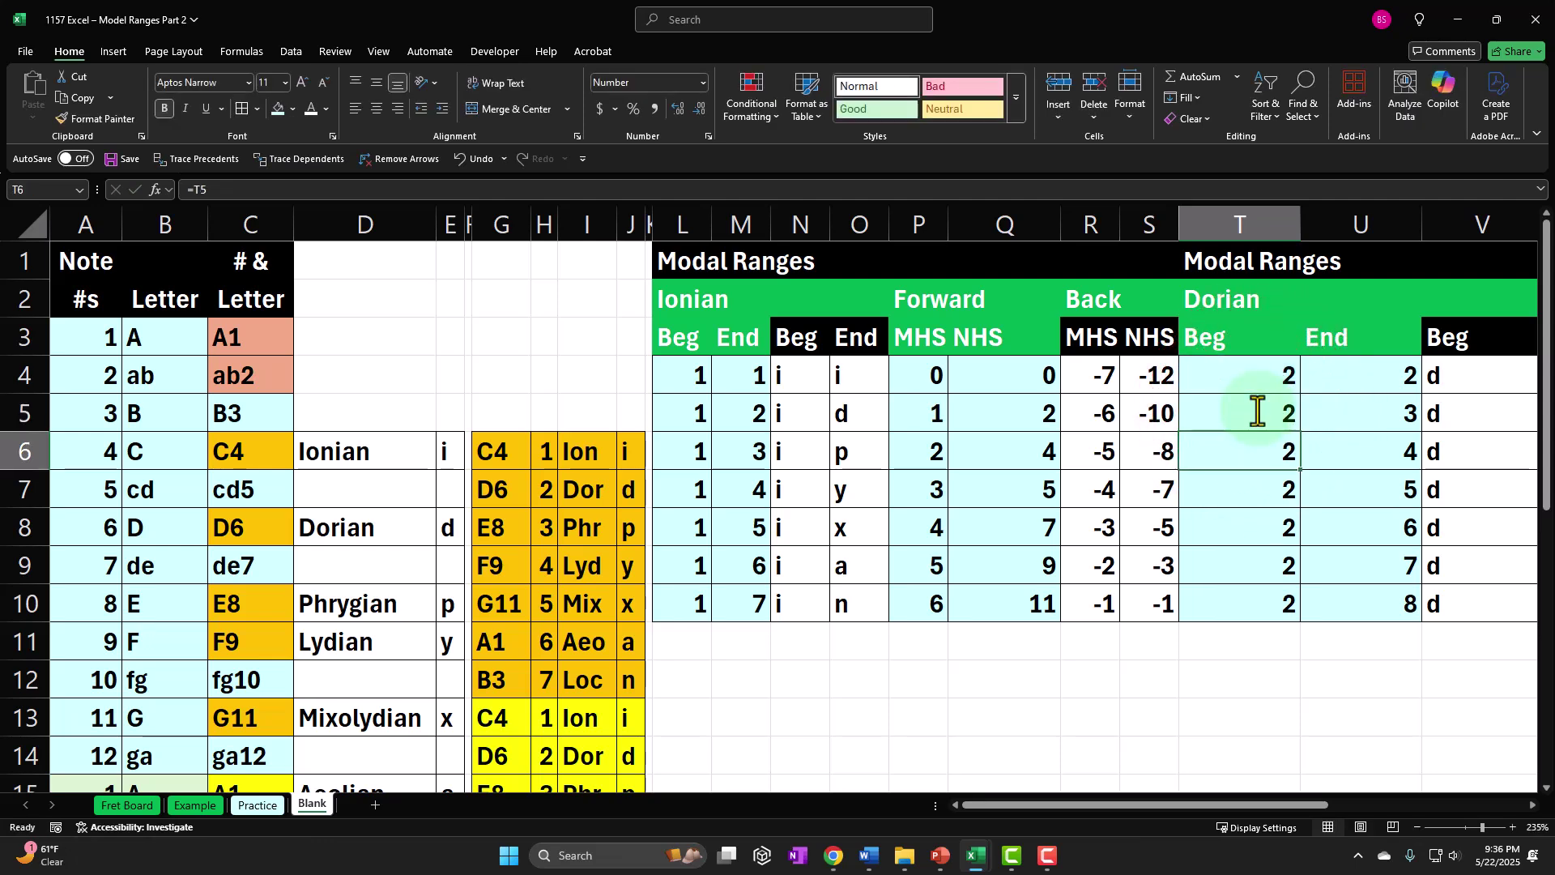
key(Right)
key(Right)
key(Right)
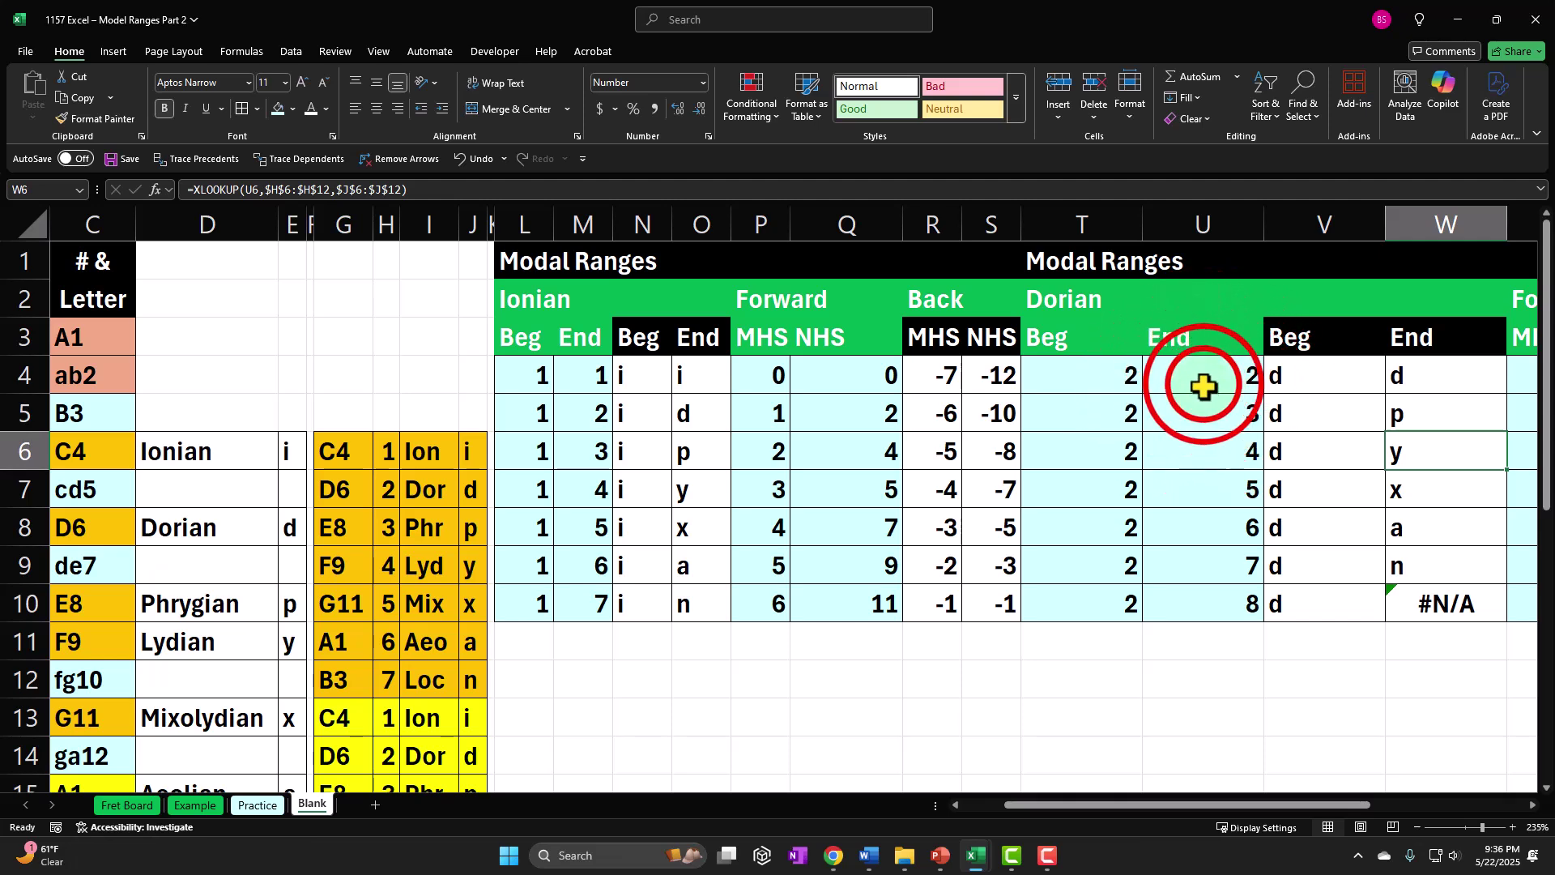
double_click(1199, 380)
click(1197, 397)
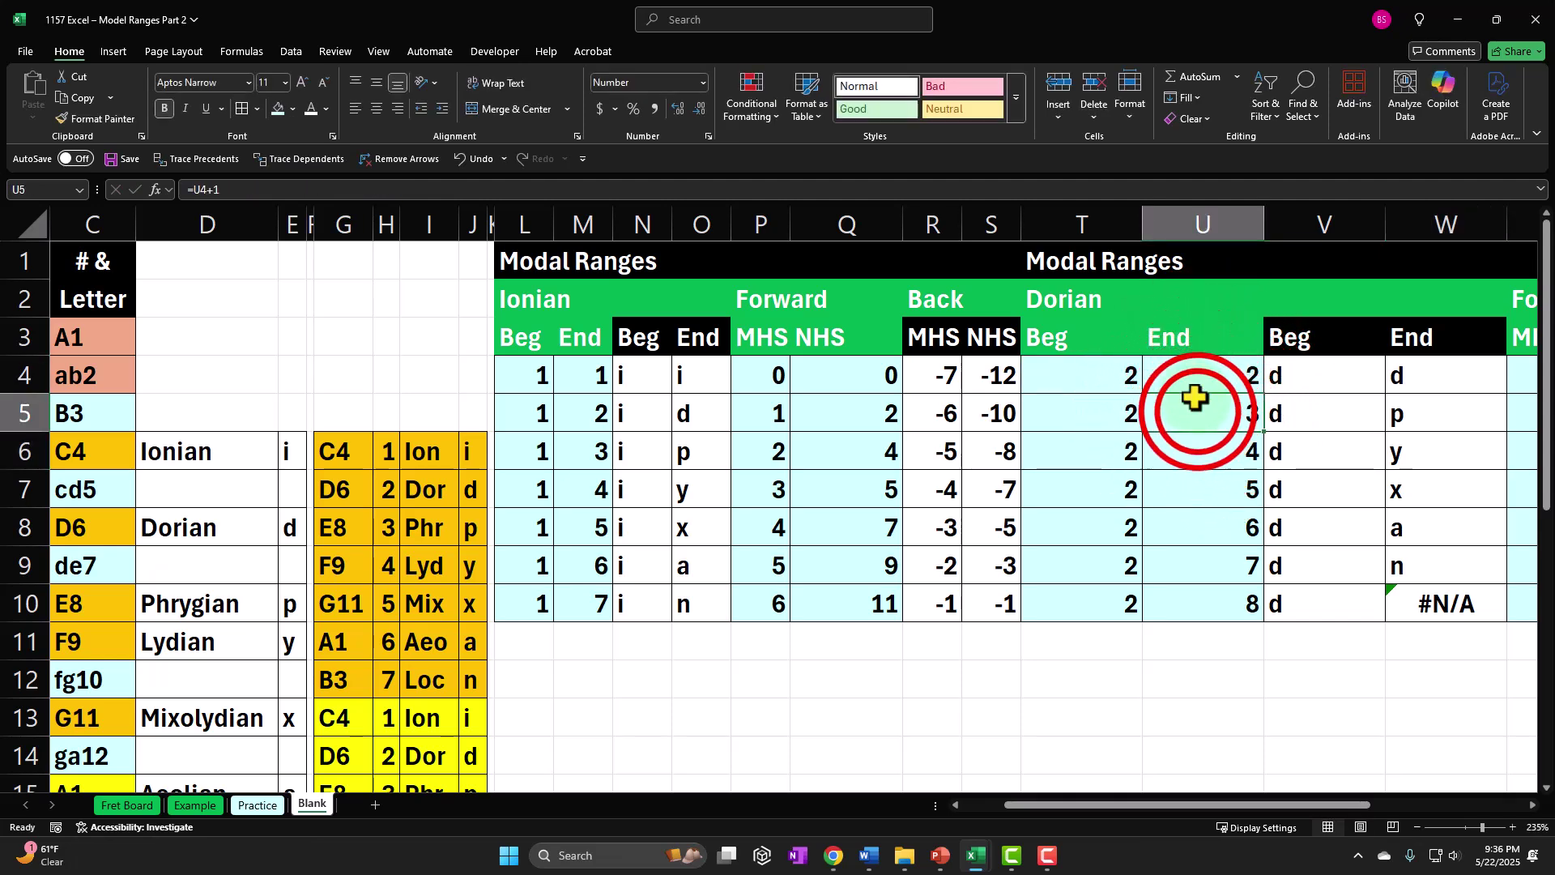
double_click(1195, 410)
click(1204, 452)
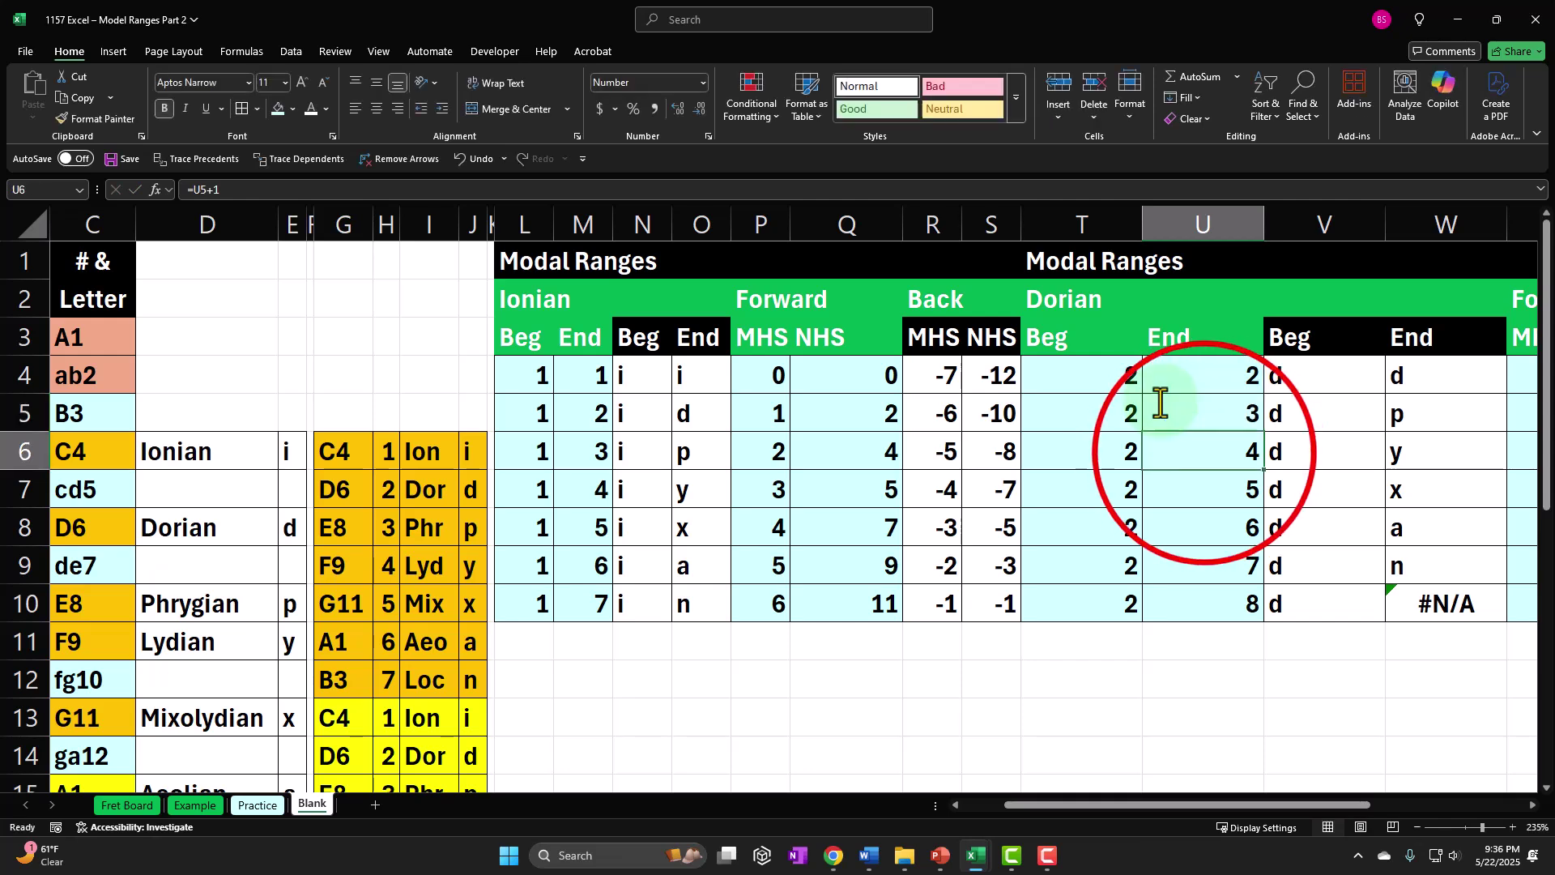
double_click(1204, 452)
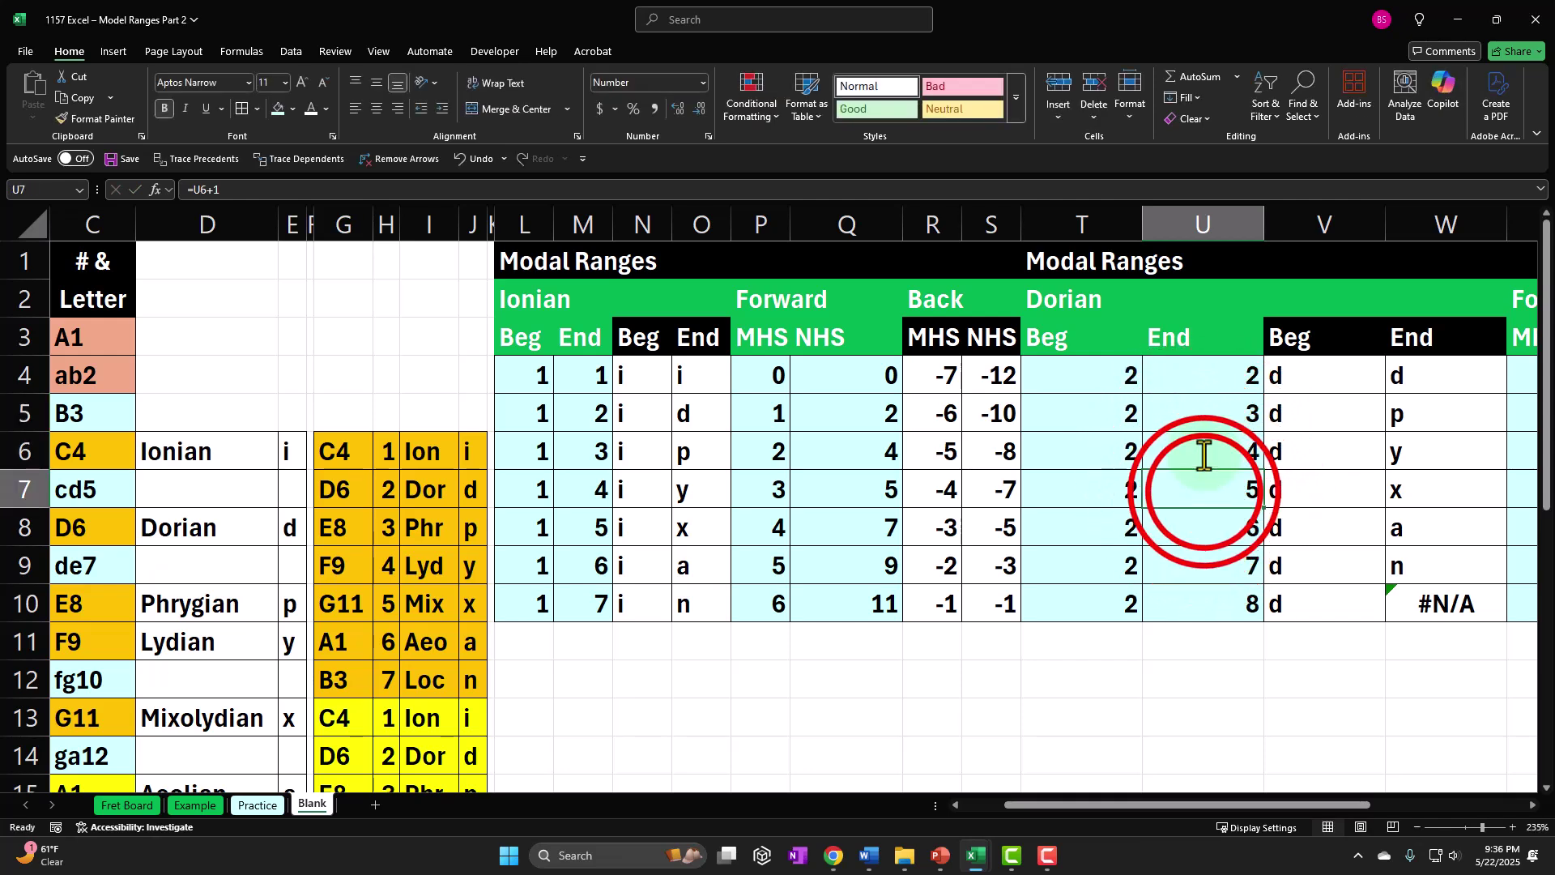
click(1197, 492)
double_click(1202, 496)
key(Return)
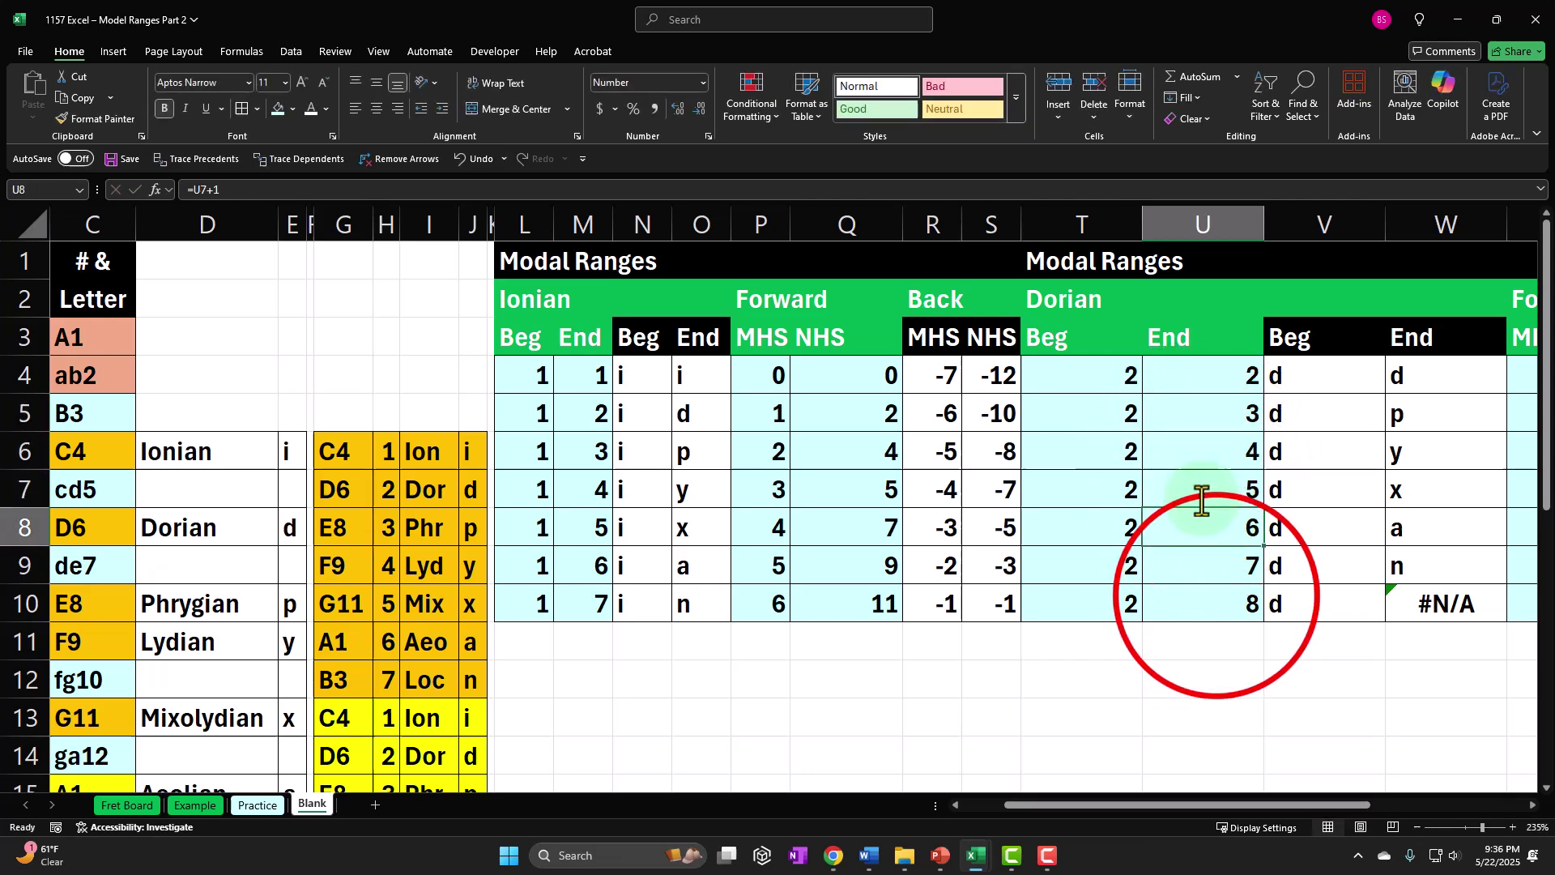
click(1217, 598)
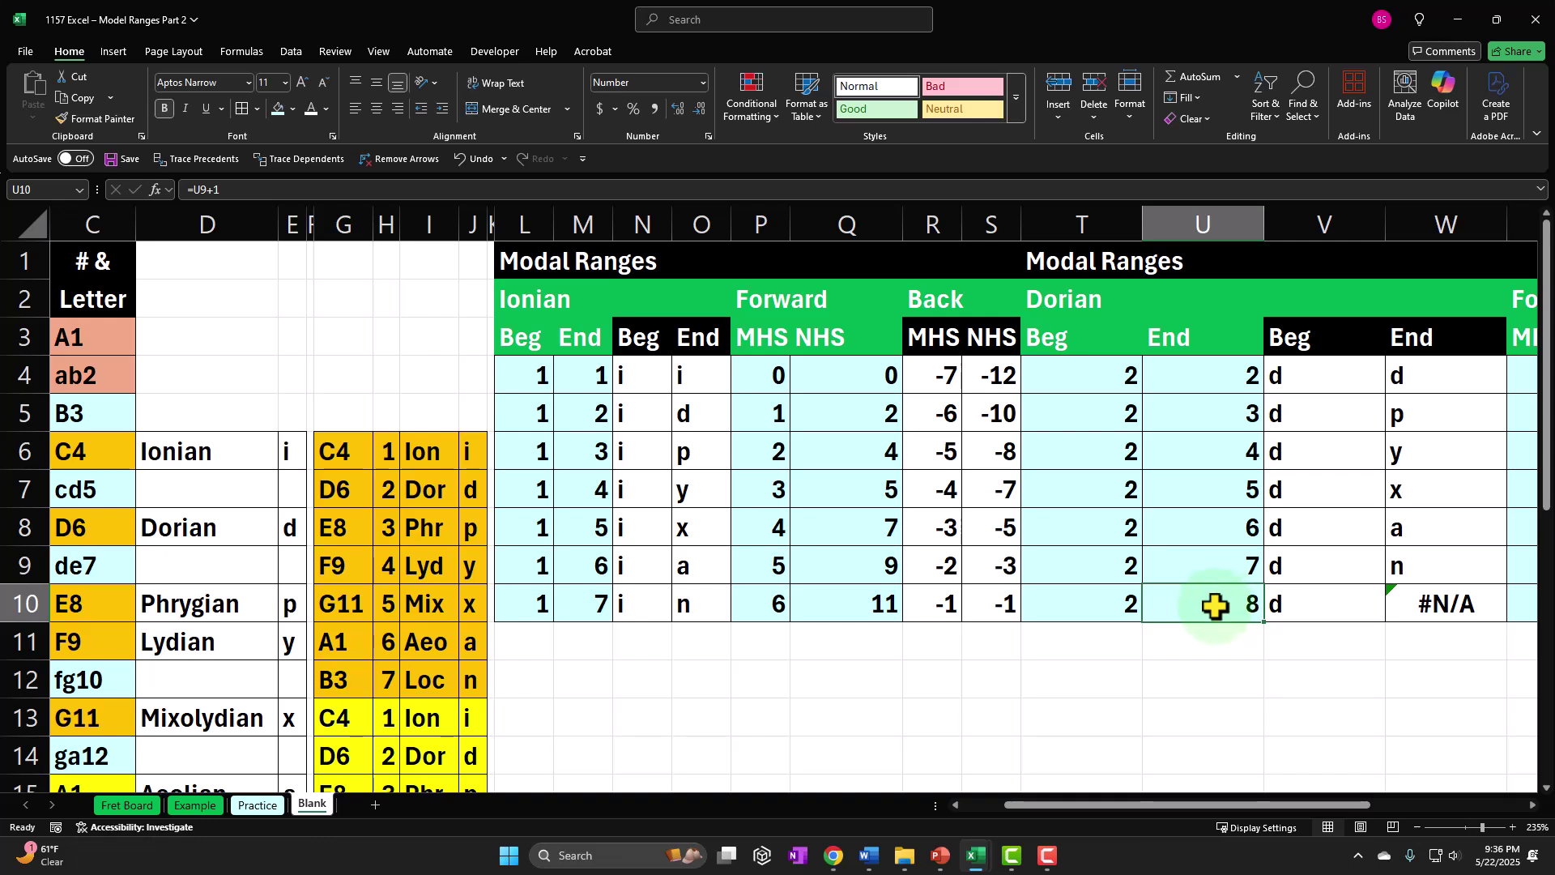
- Change the Ionian End formula in M5 to =IF(M4+1>0,M4+1,M4+1+7)
double_click(587, 411)
key(Return)
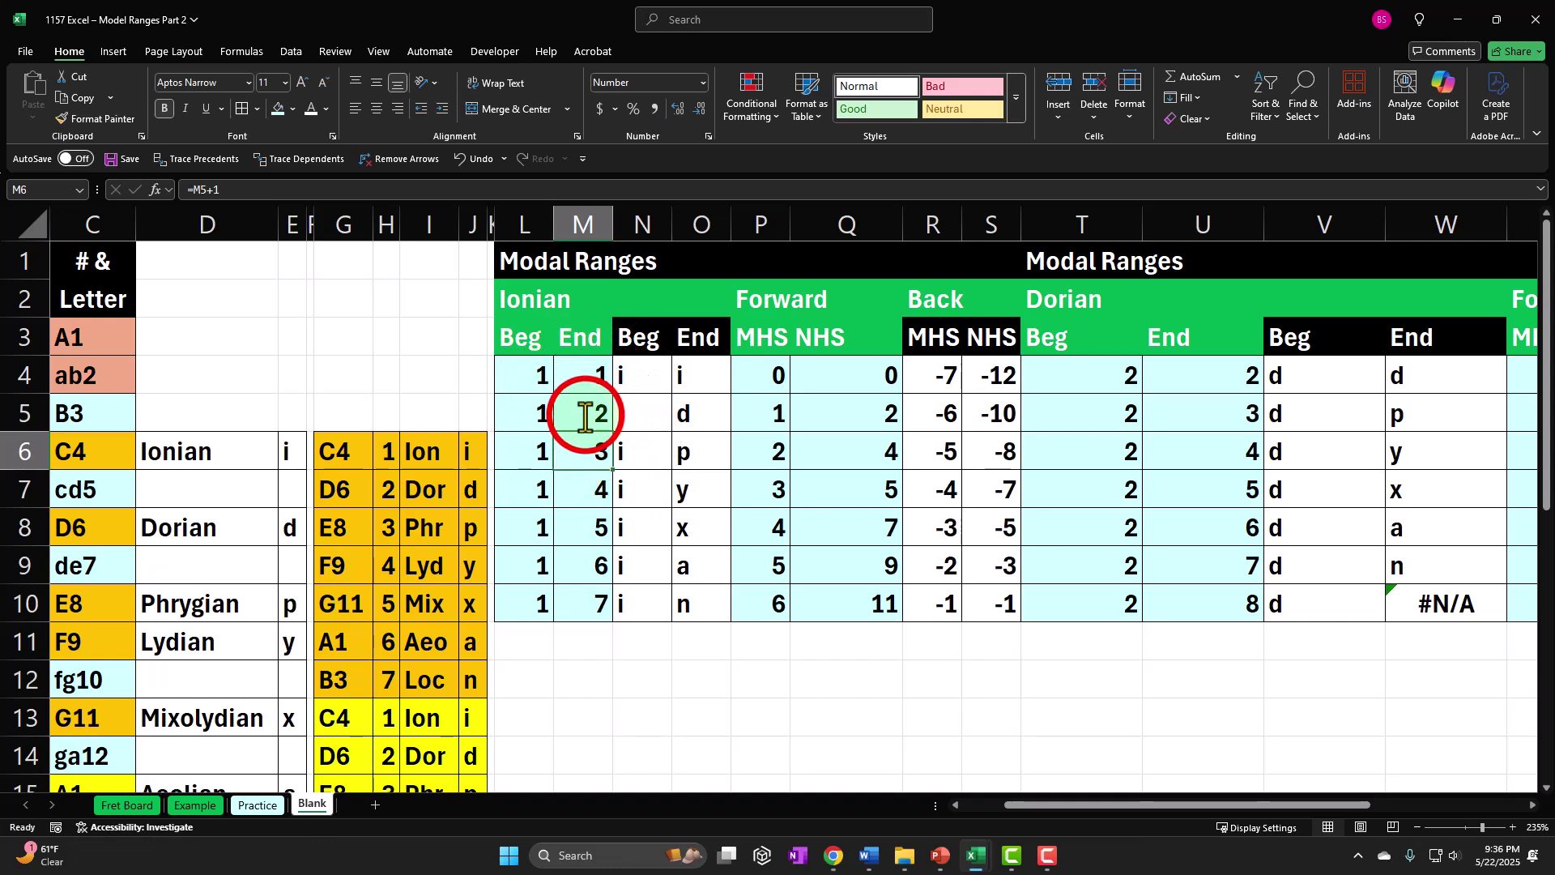
click(587, 414)
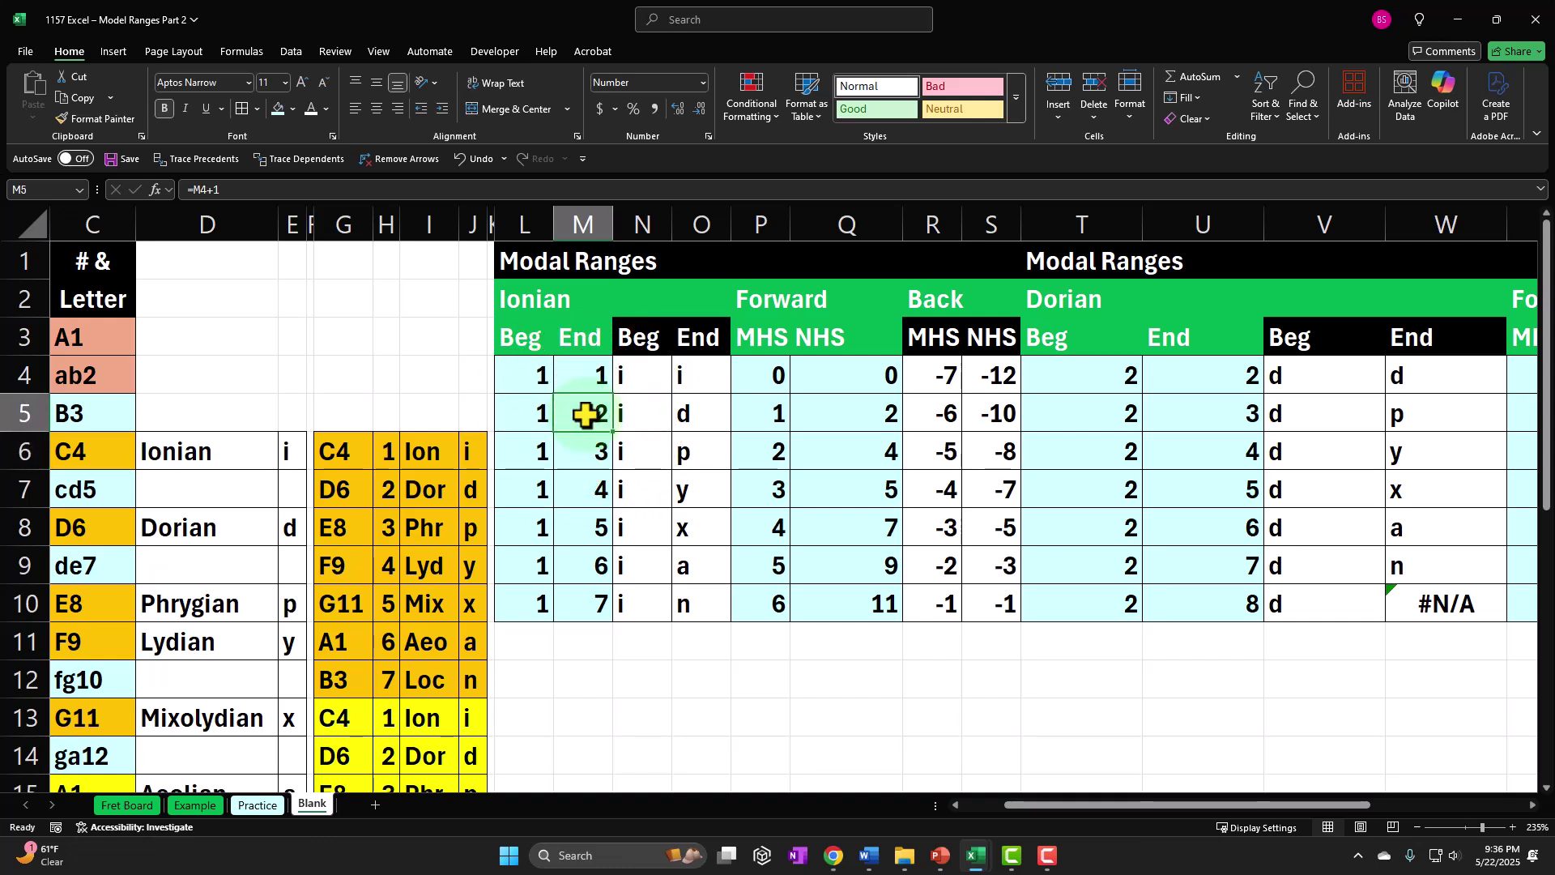
double_click(587, 414)
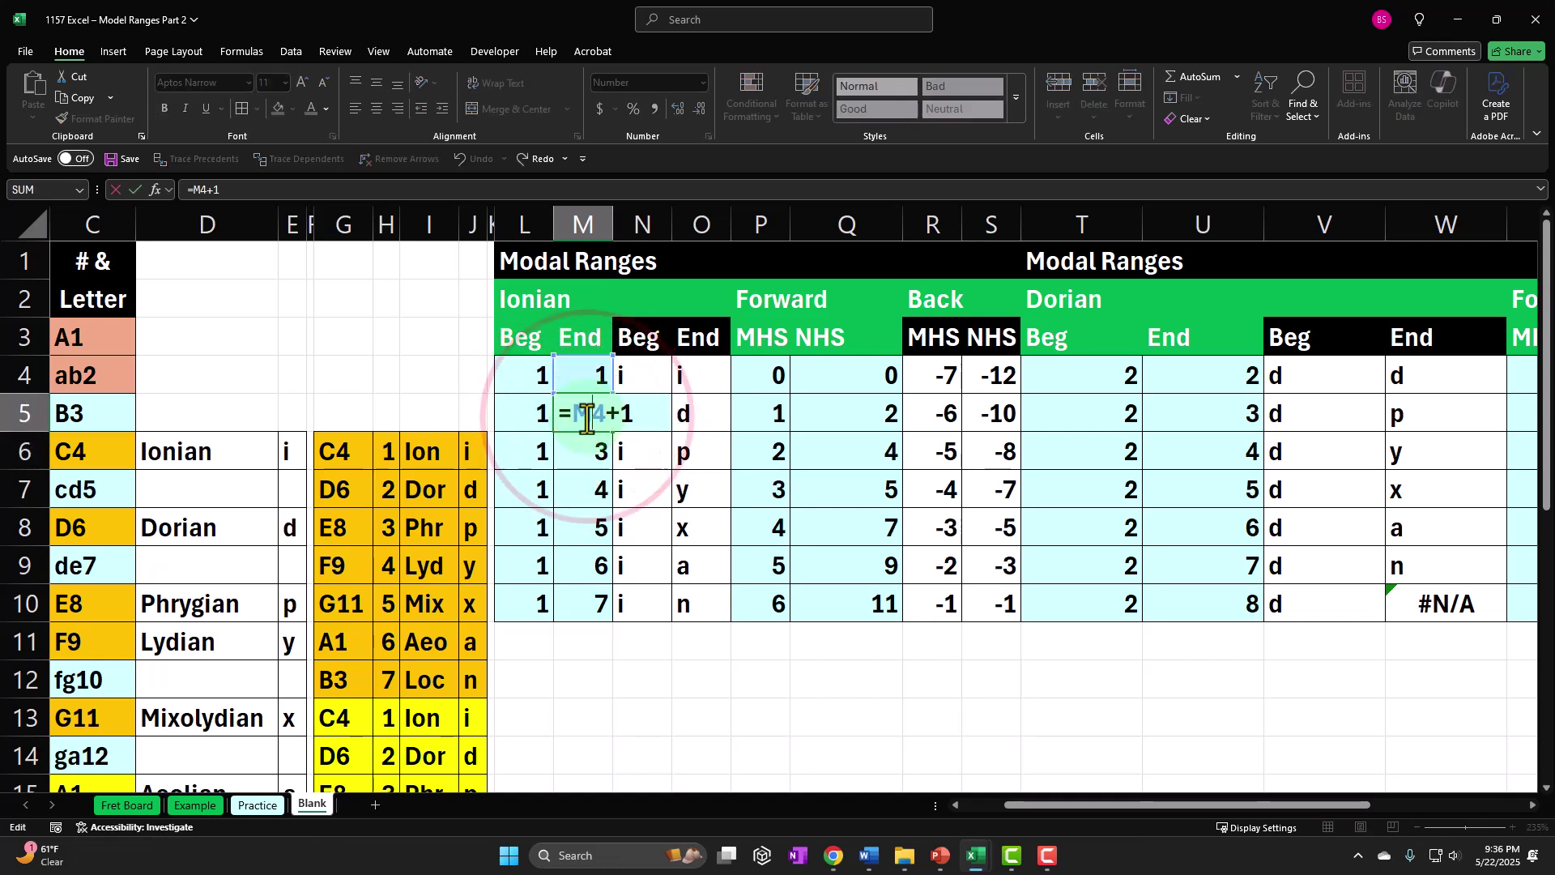
key(Return)
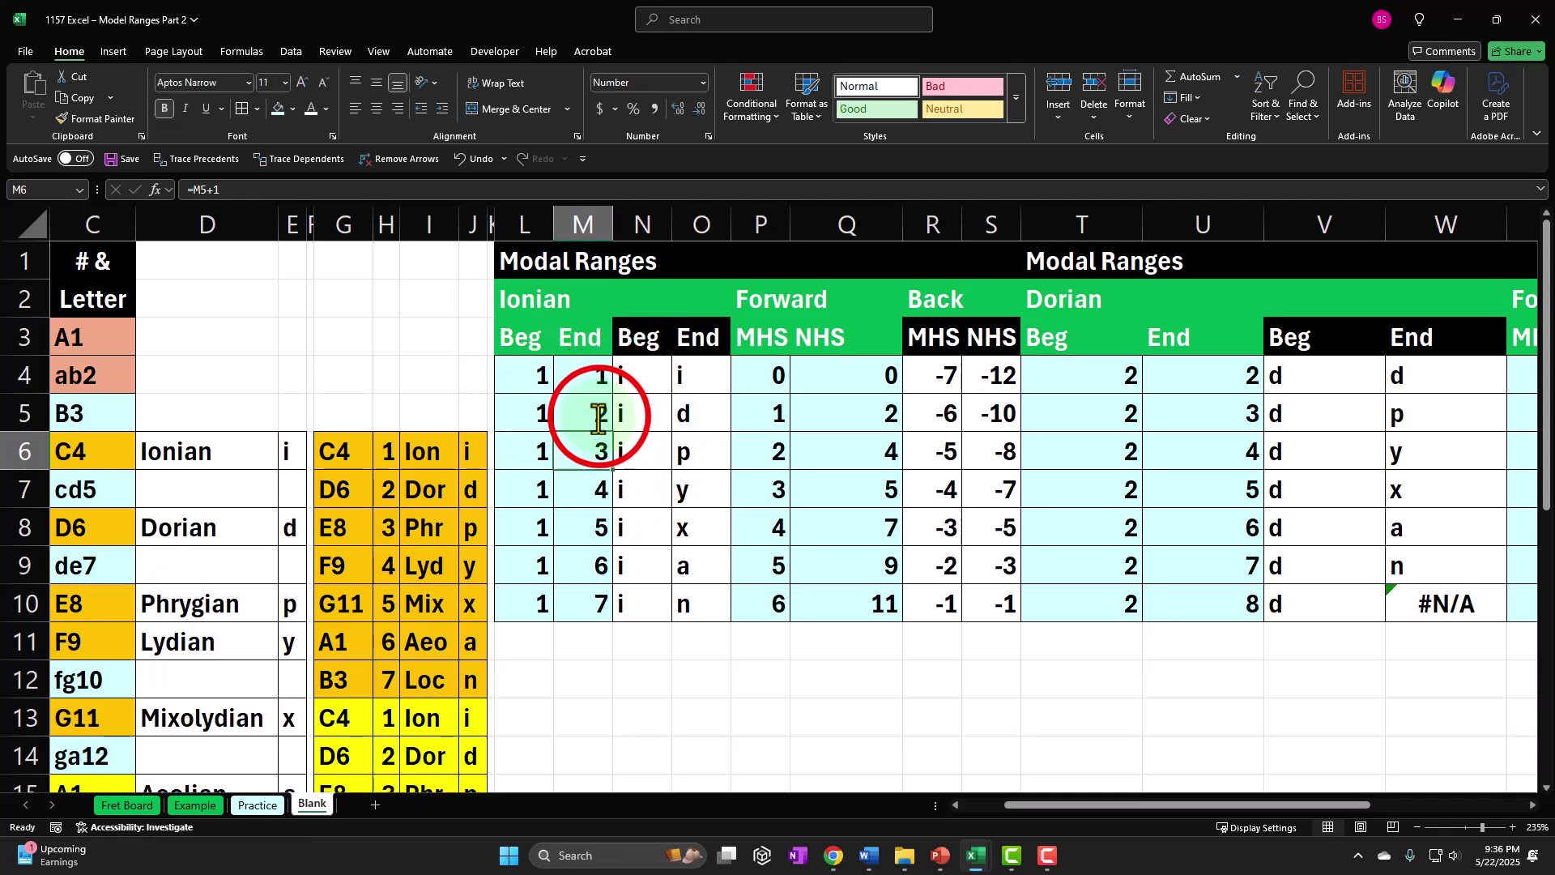
click(595, 417)
double_click(579, 414)
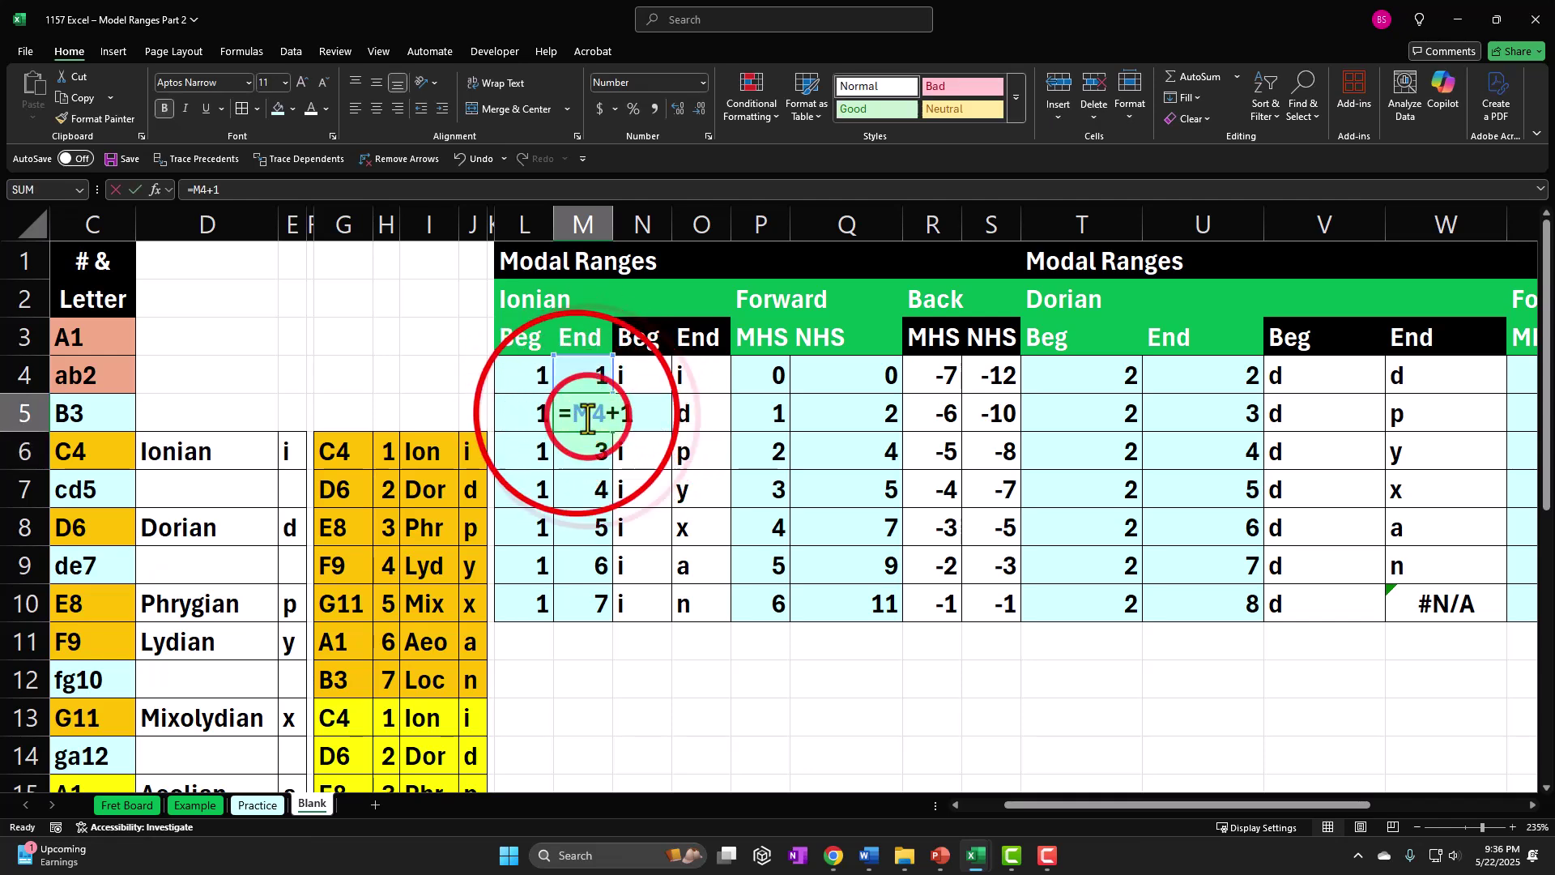
text(if)
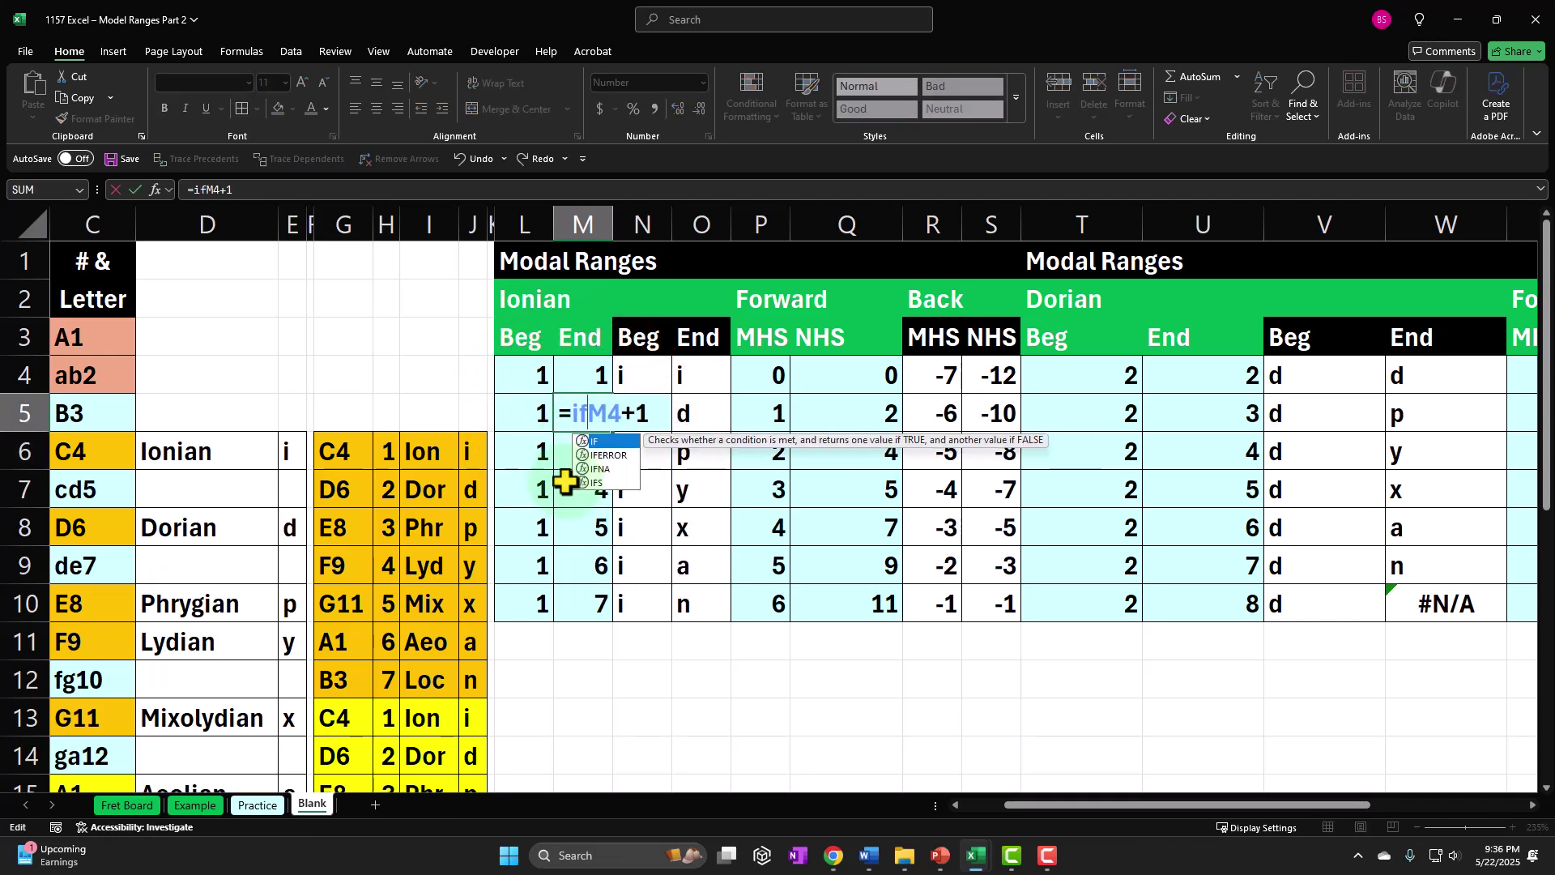
key(Tab)
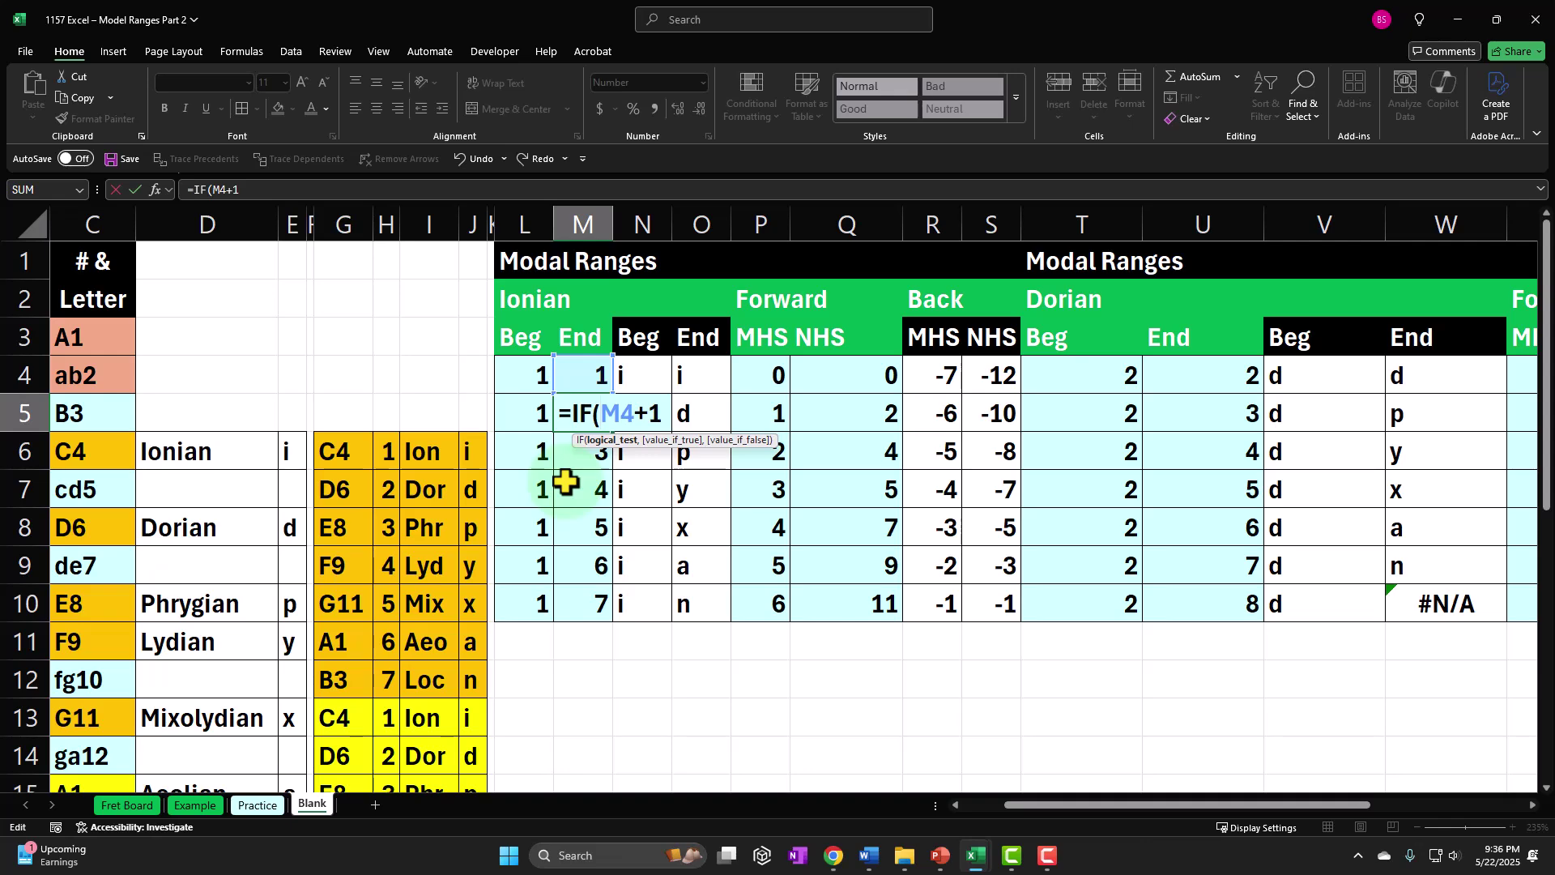
click(660, 414)
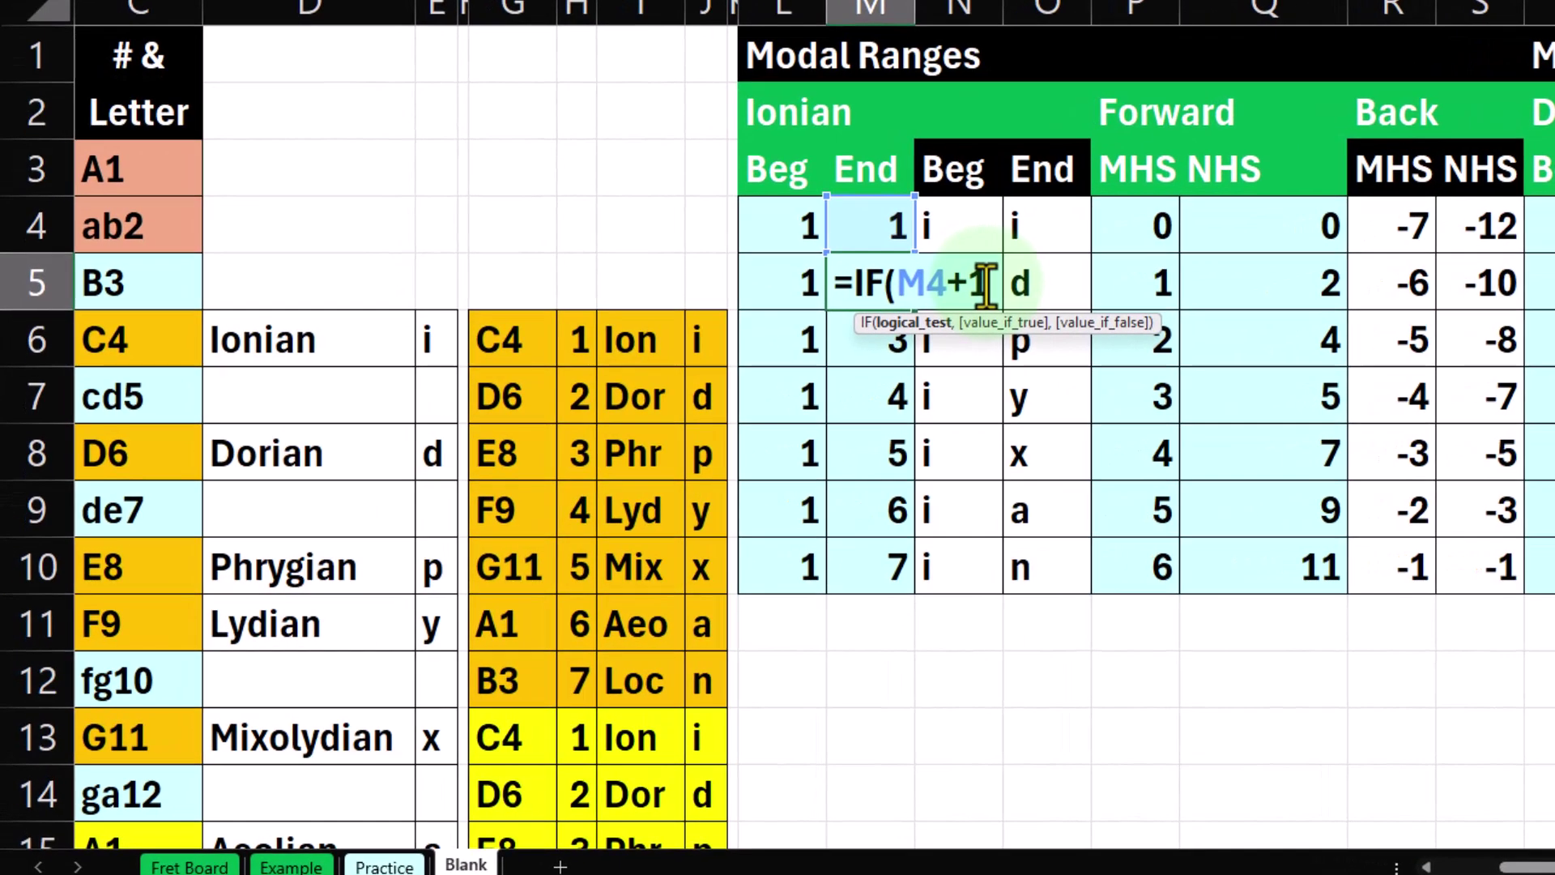
text(>0,M4+1,M4+1+7)
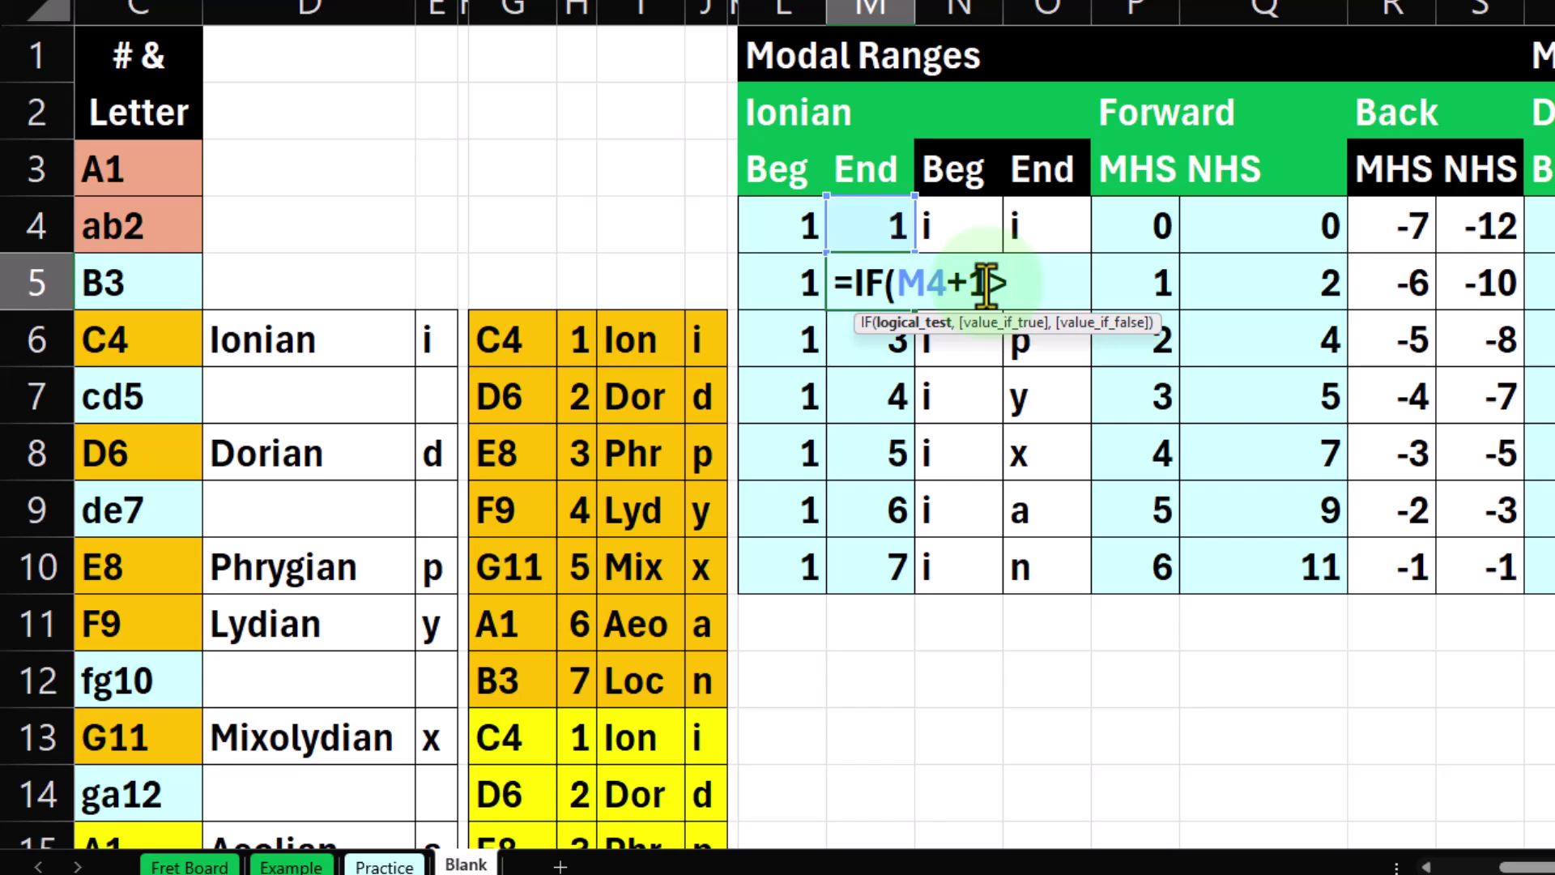
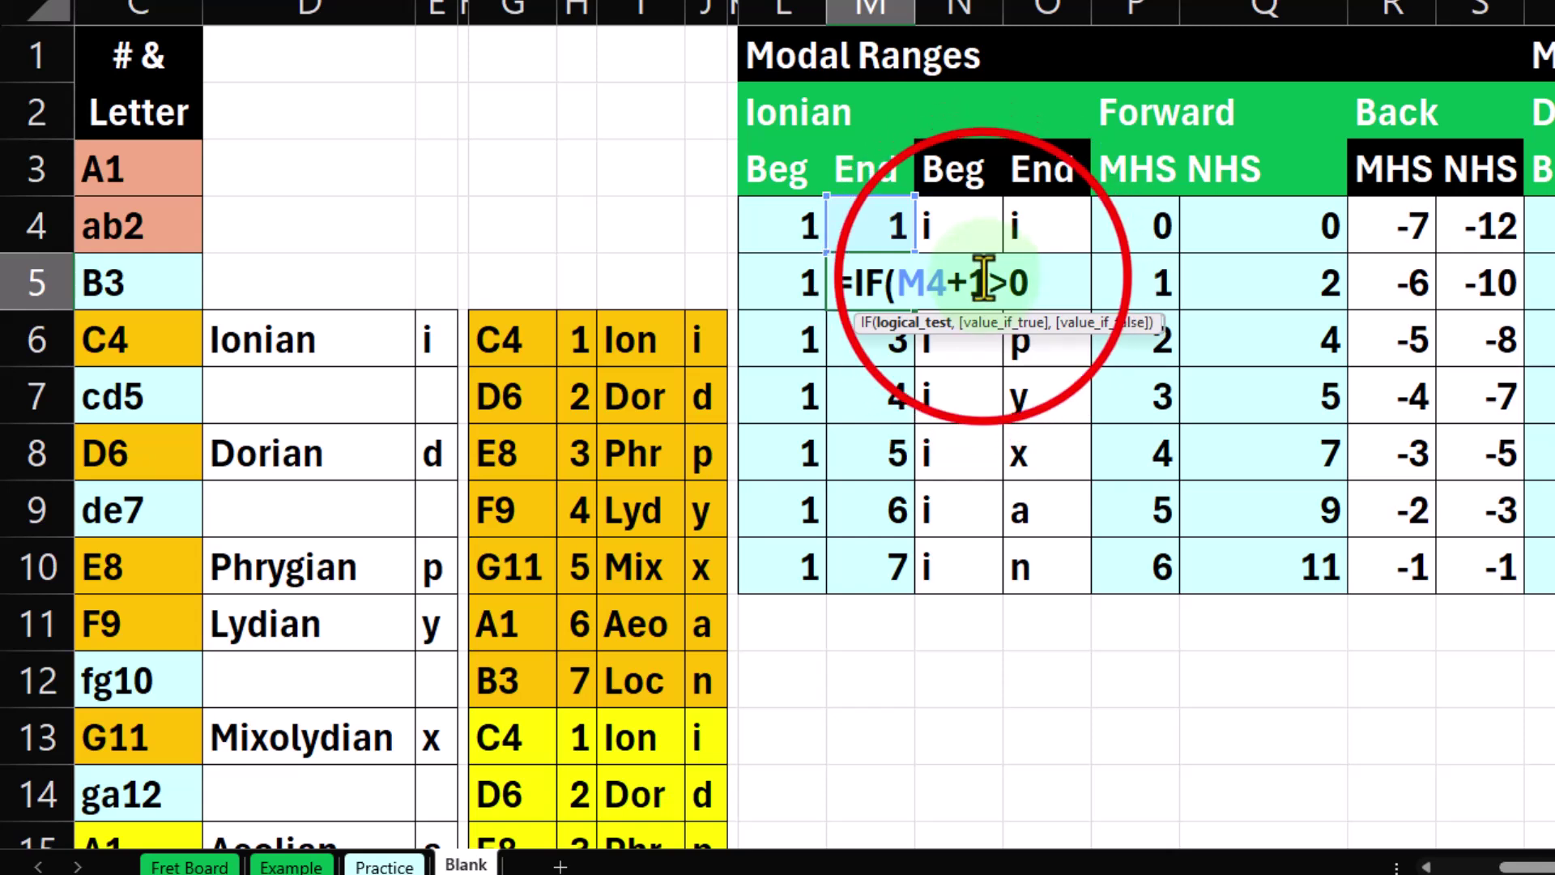
text(,)
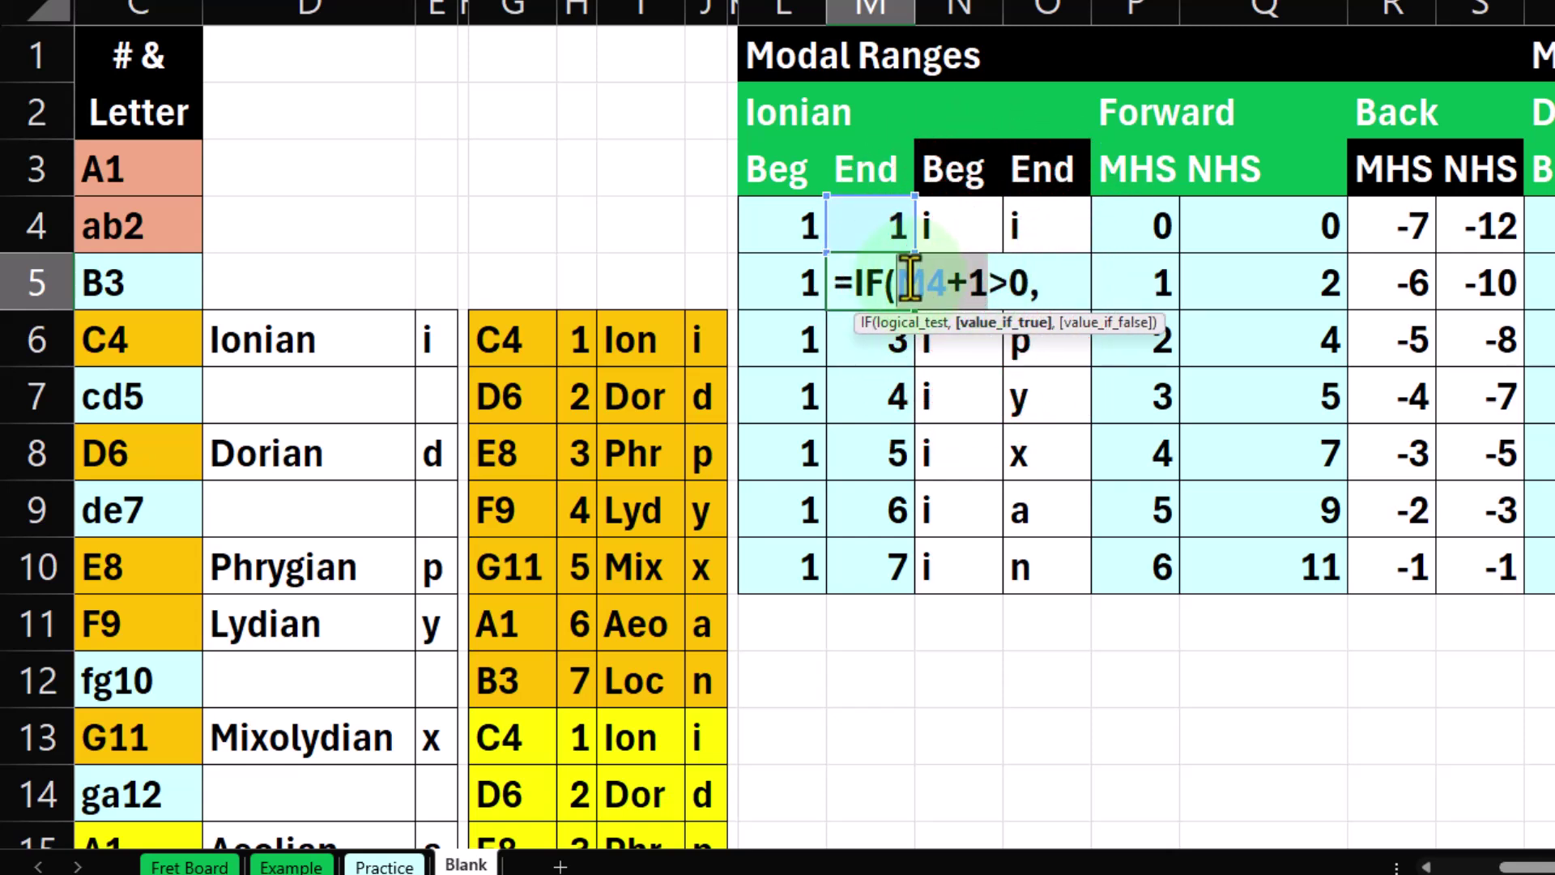
text(M4+1,M4+1+7)
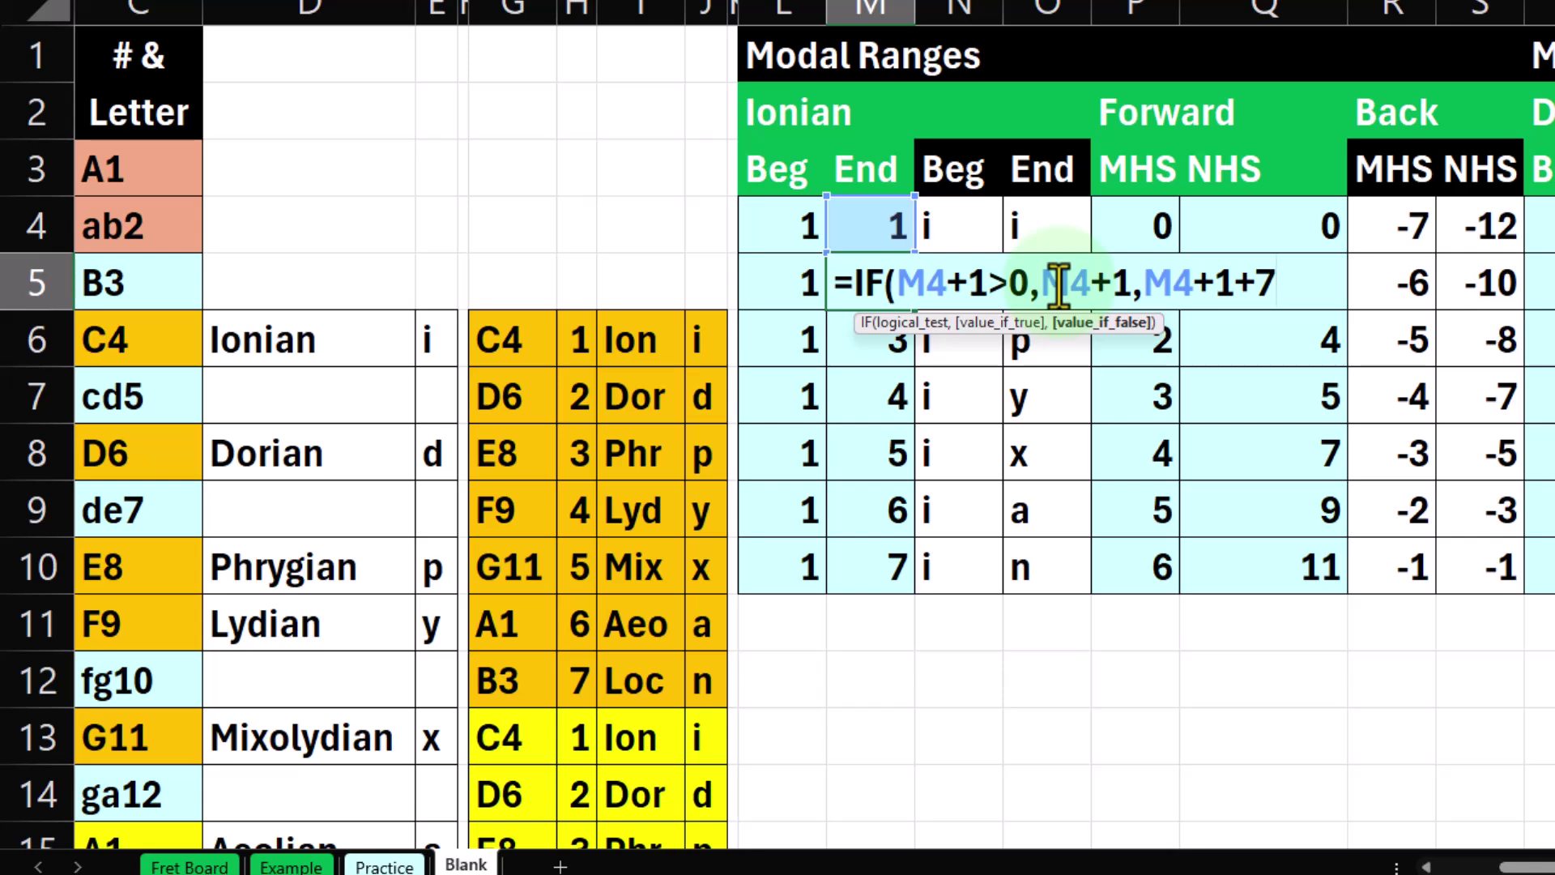
text())
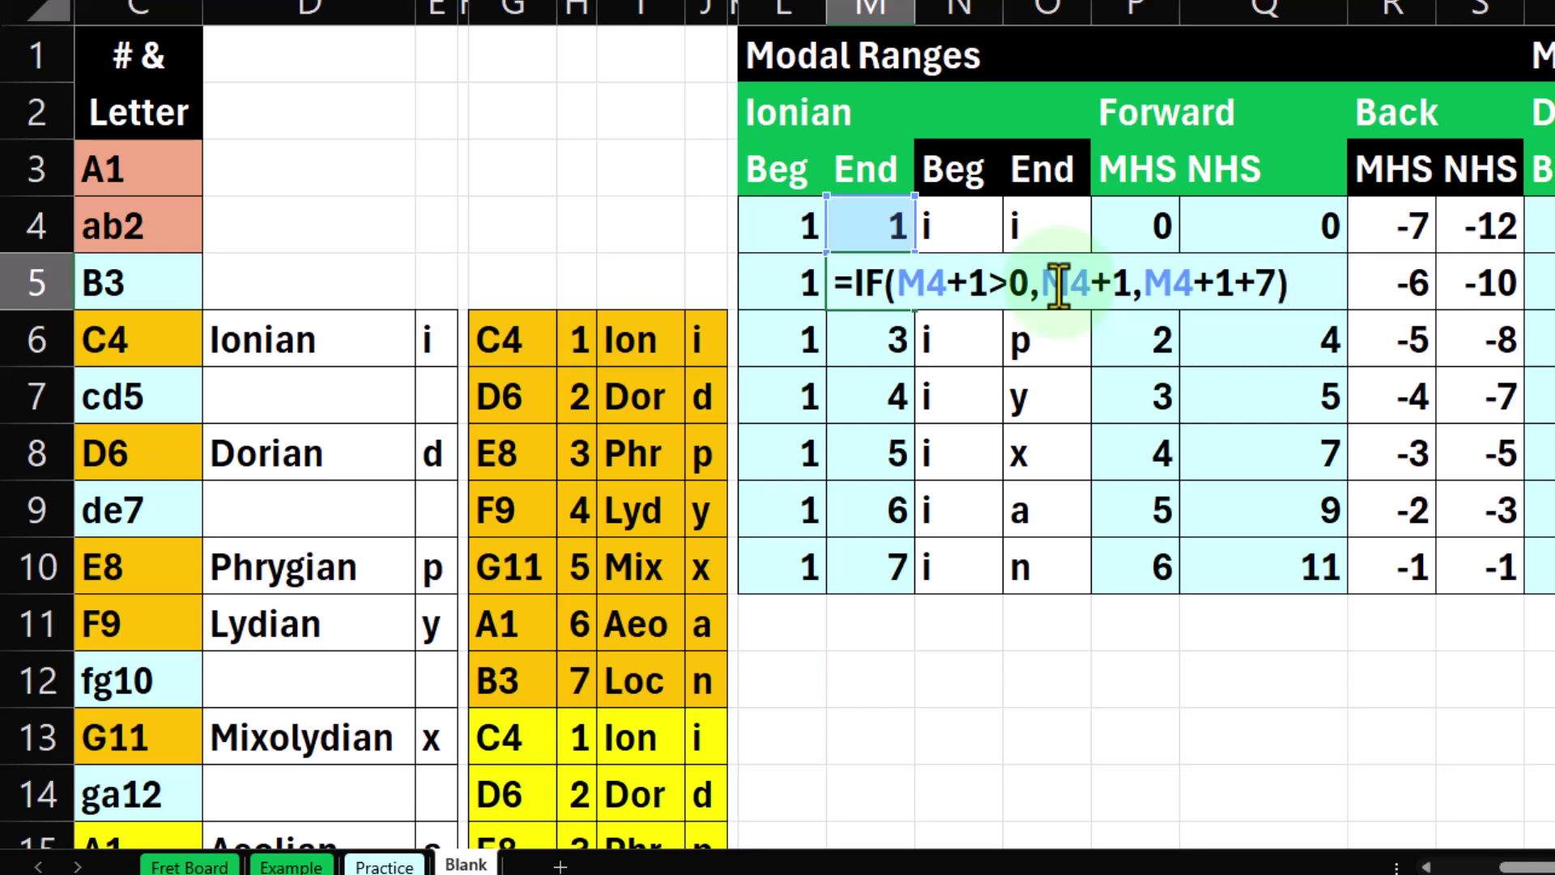
key(Return)
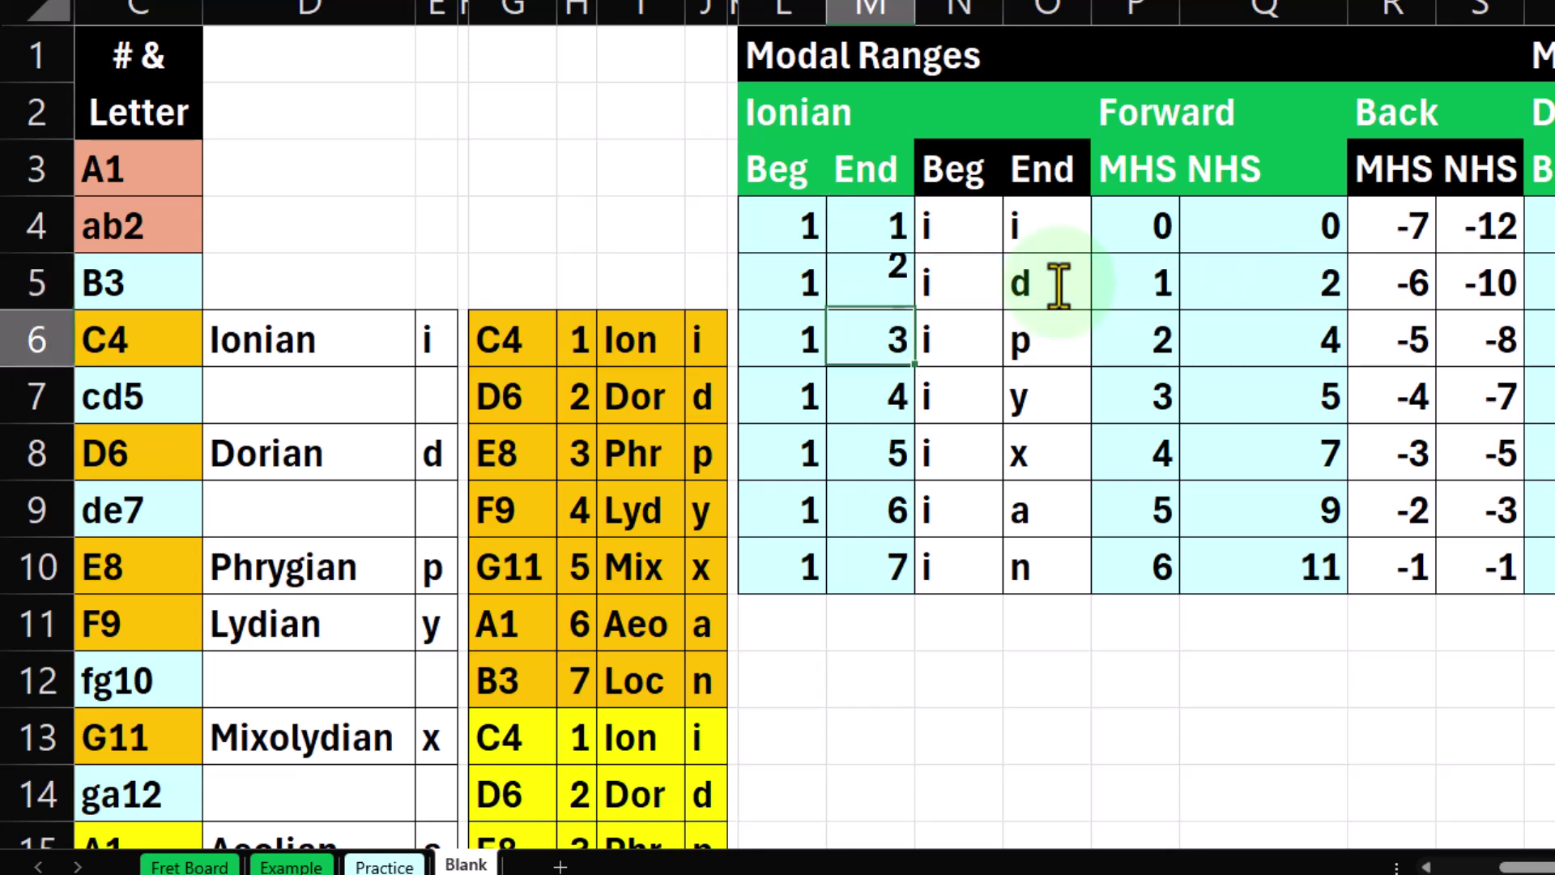
- Fill the Ionian End formula from M5 down through M10
click(909, 283)
drag(913, 301, 889, 585)
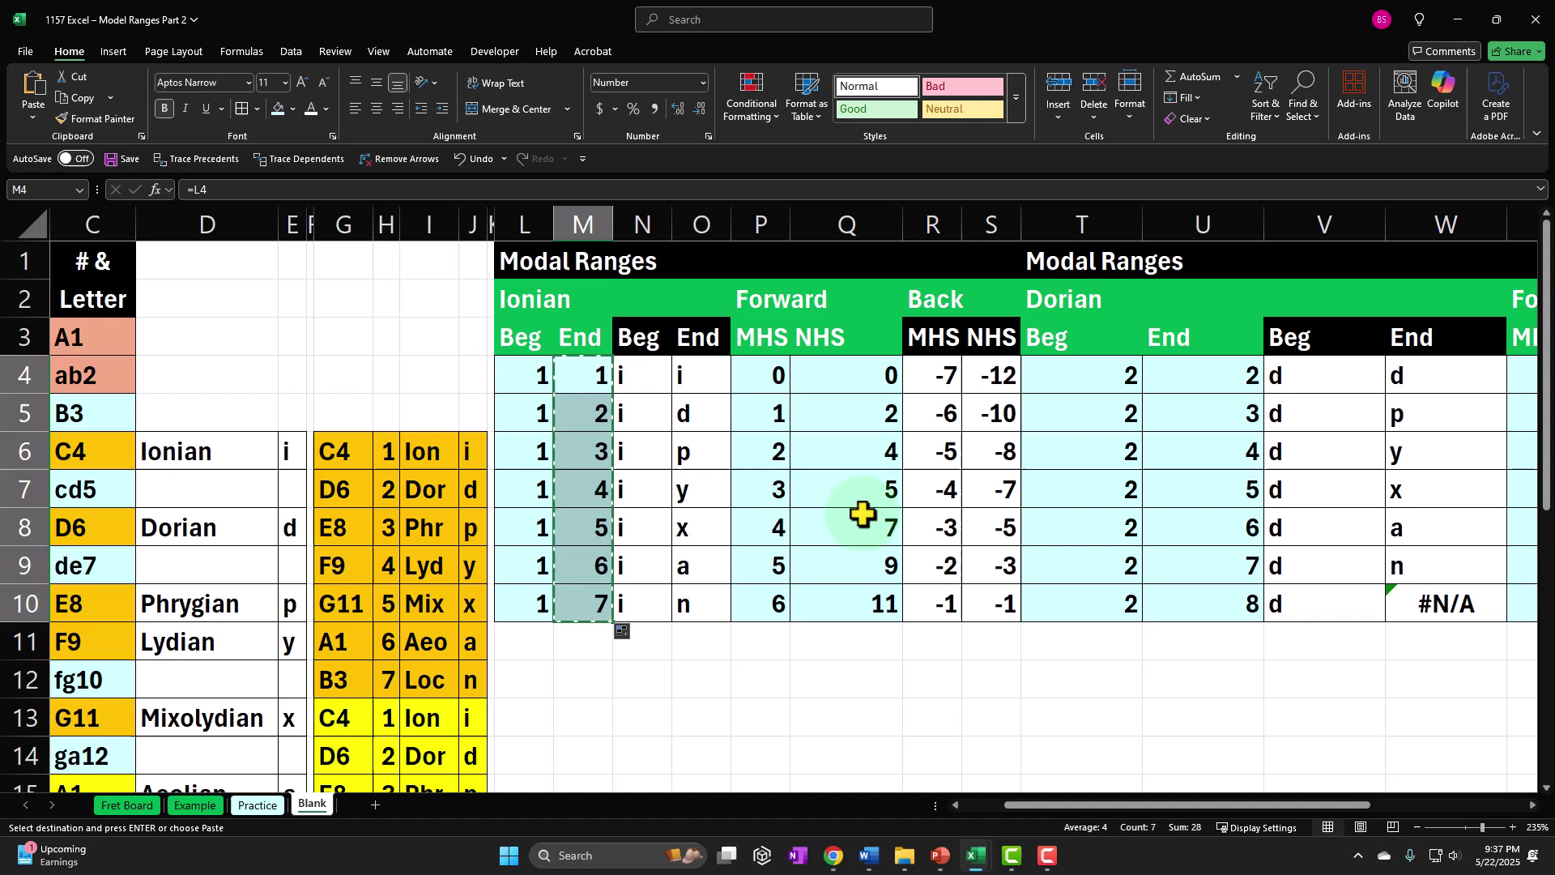
key(ctrl+c)
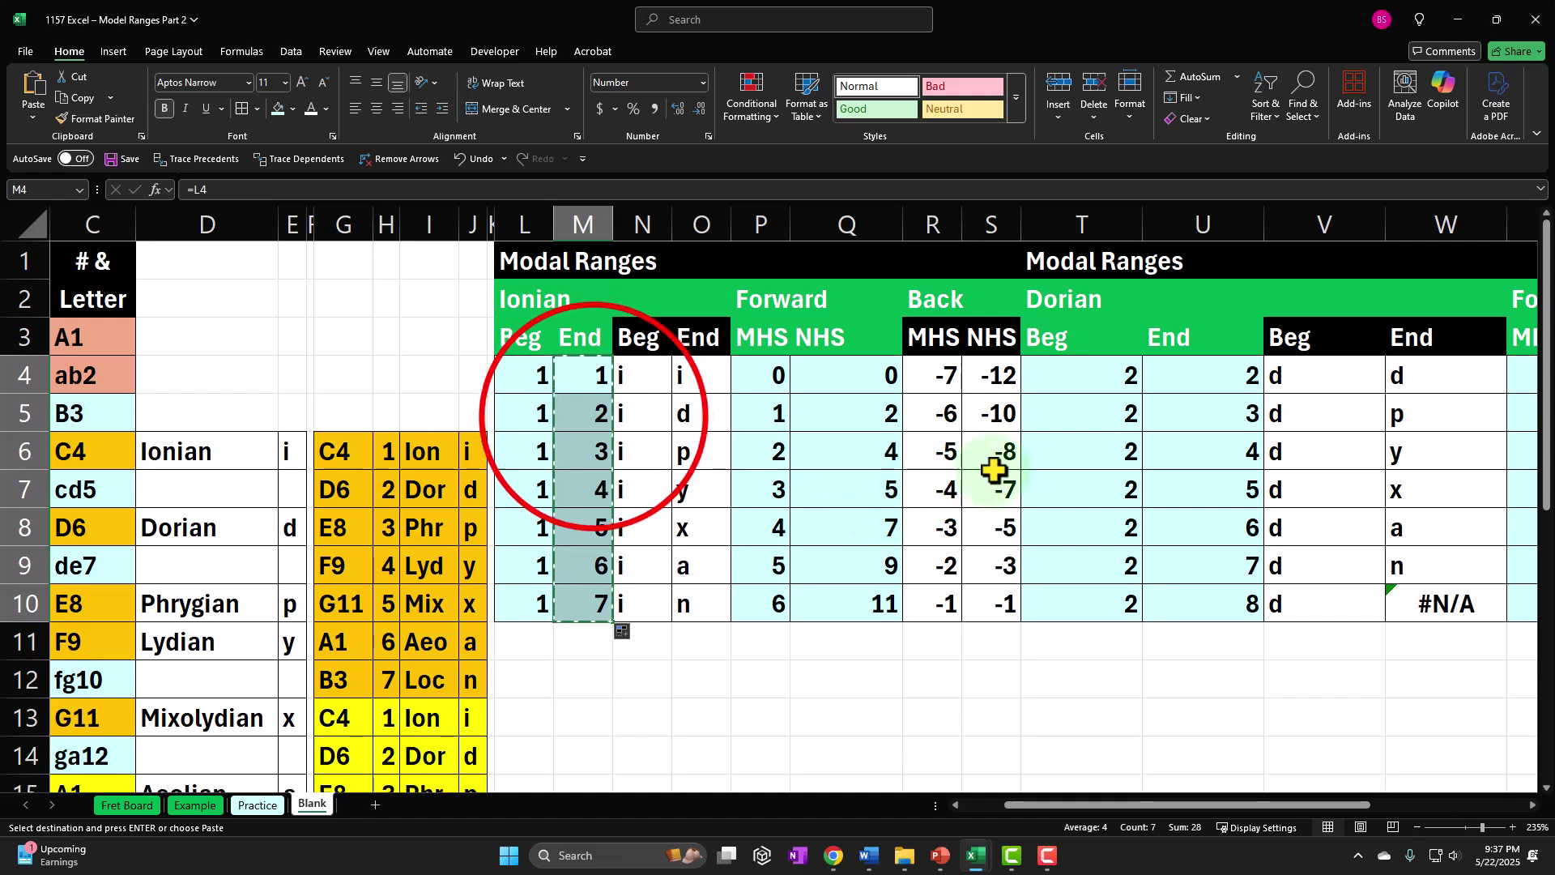
- Copy the Ionian End formulas in M5:M10 to the Dorian Beg cells T5:T10 and check the formula in T10
drag(583, 413, 583, 600)
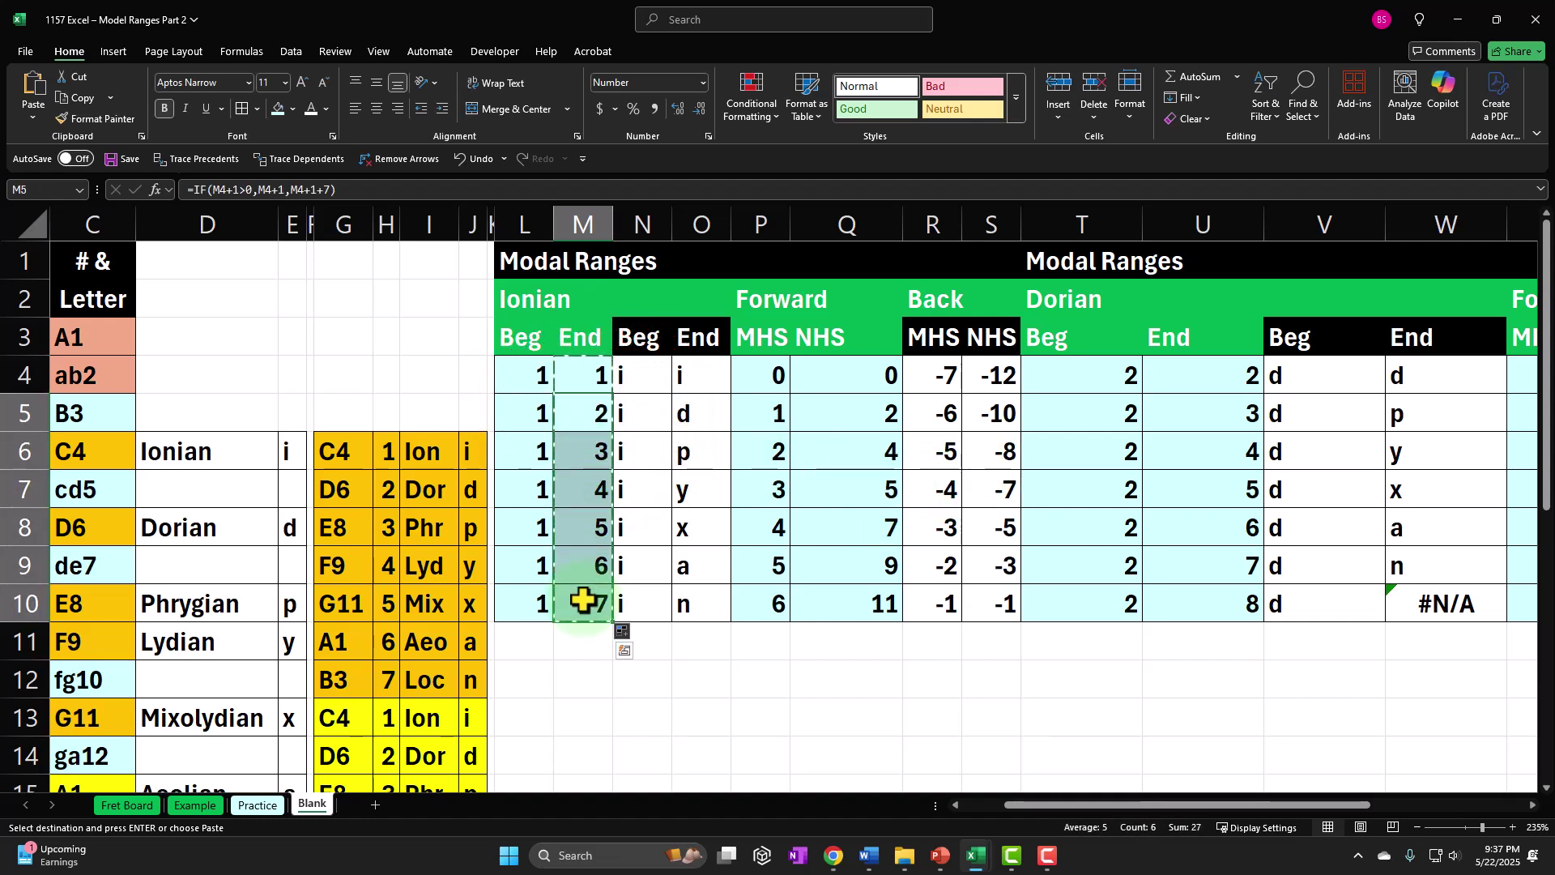
key(ctrl+c)
click(1119, 411)
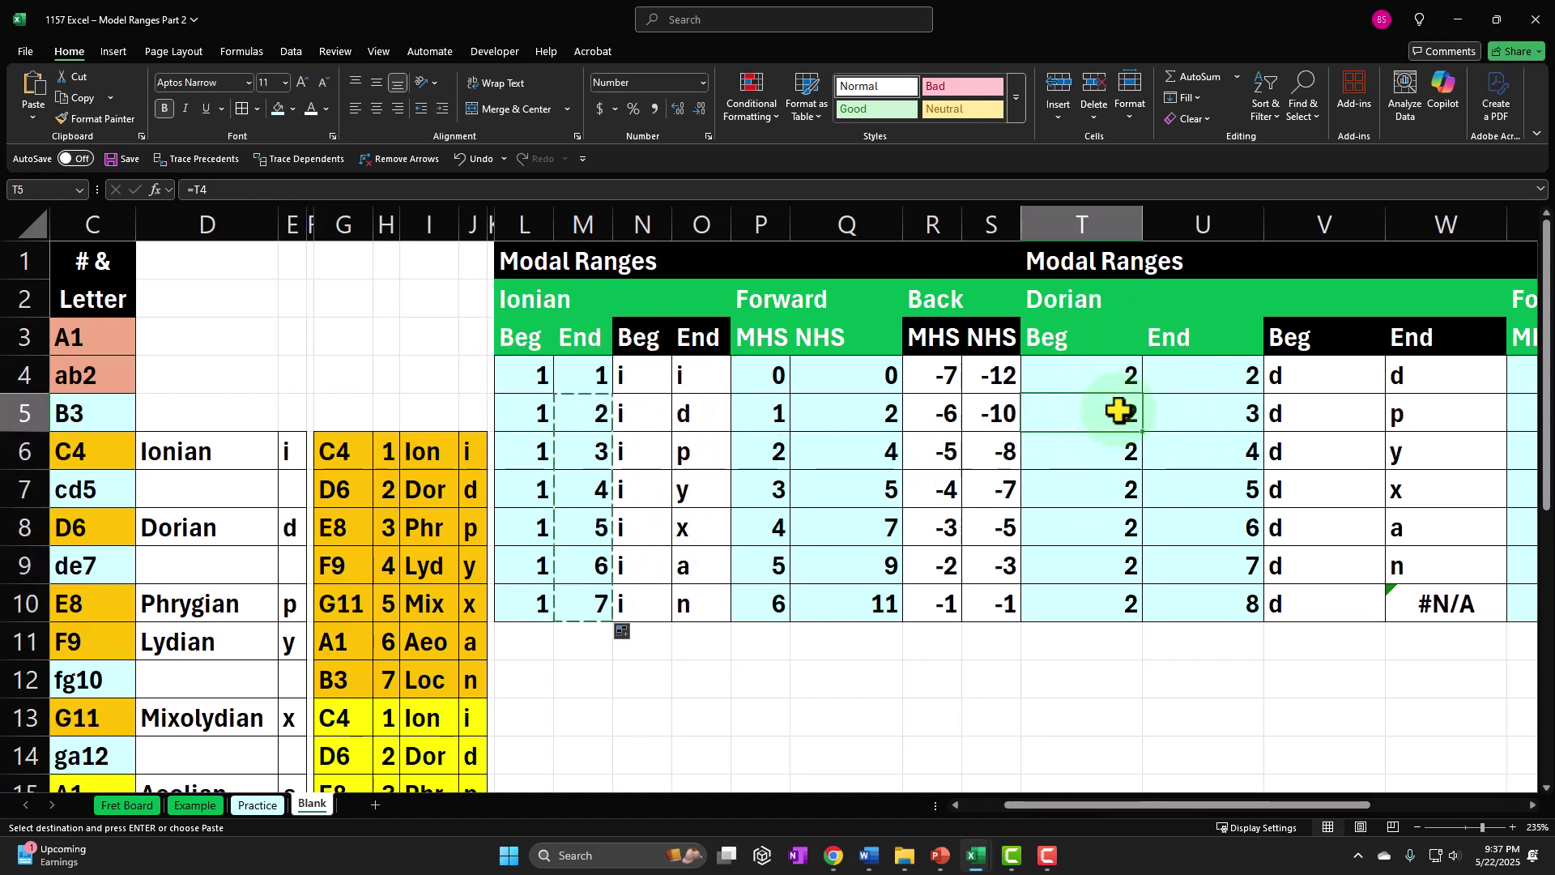
key(shift+Down)
key(shift+Down)
key(shift+Down)
key(shift+Down)
key(shift+Down)
key(ctrl+v)
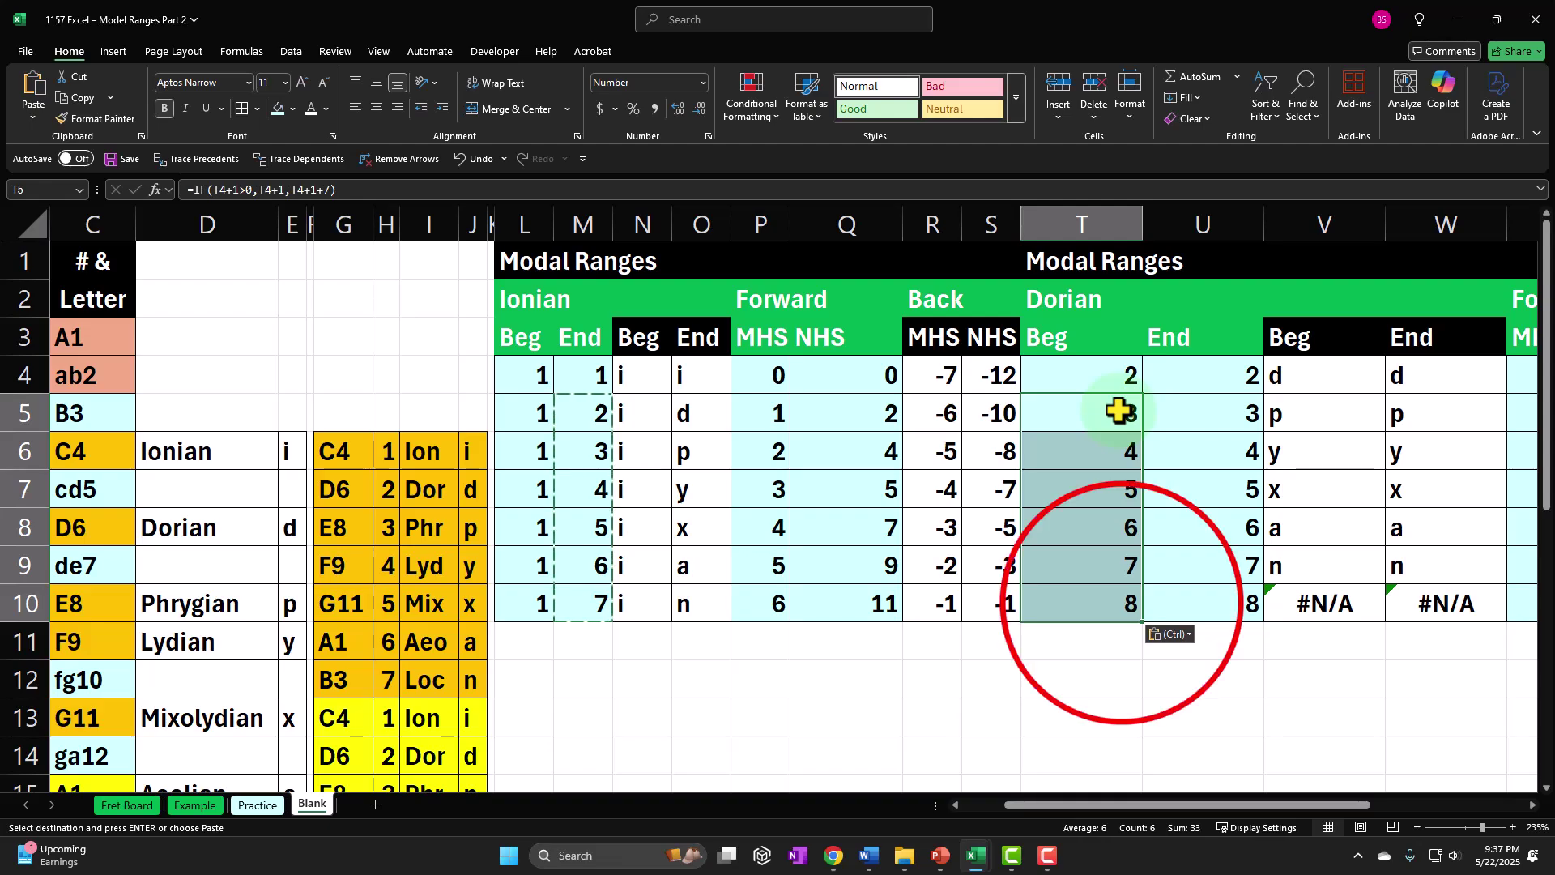
double_click(1116, 603)
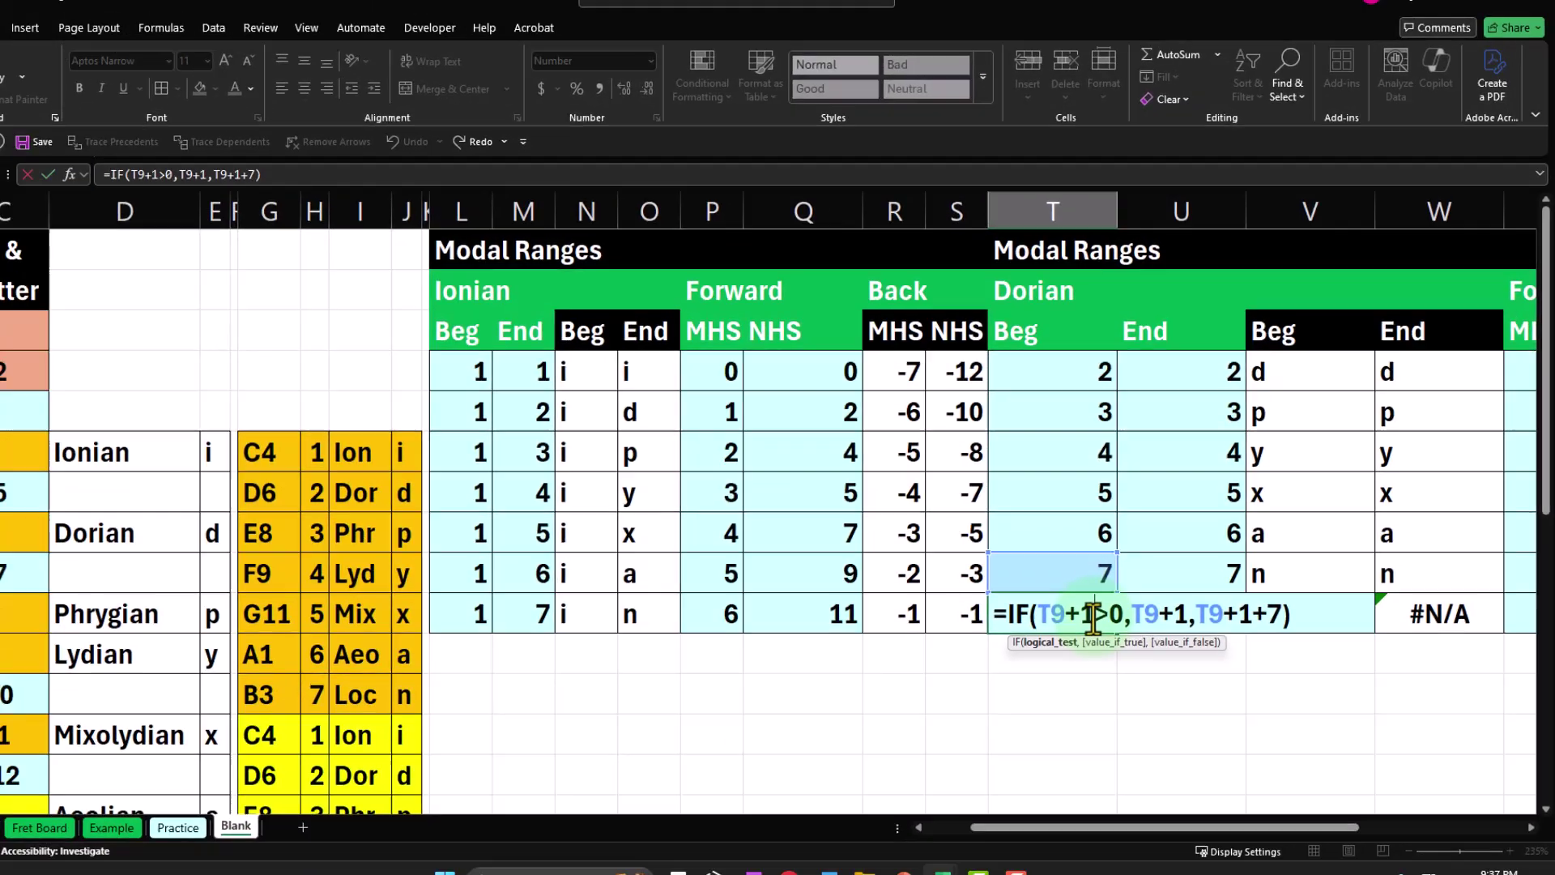
key(Return)
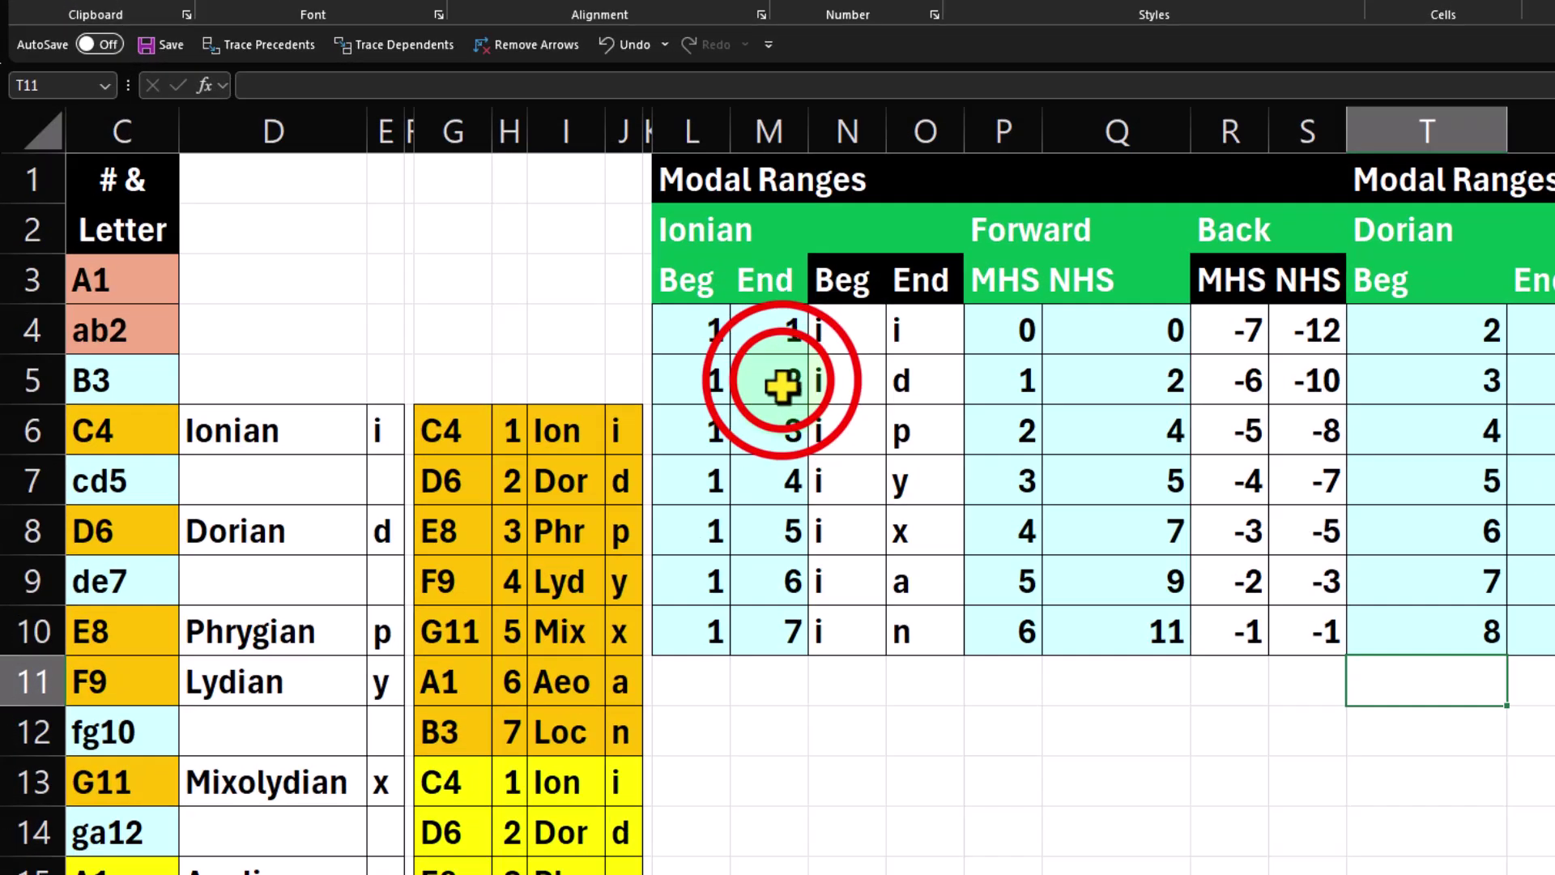
- Change the Ionian End formula in M5 to =IF(M4+1<8,M4+1,M4+1-7)
double_click(598, 414)
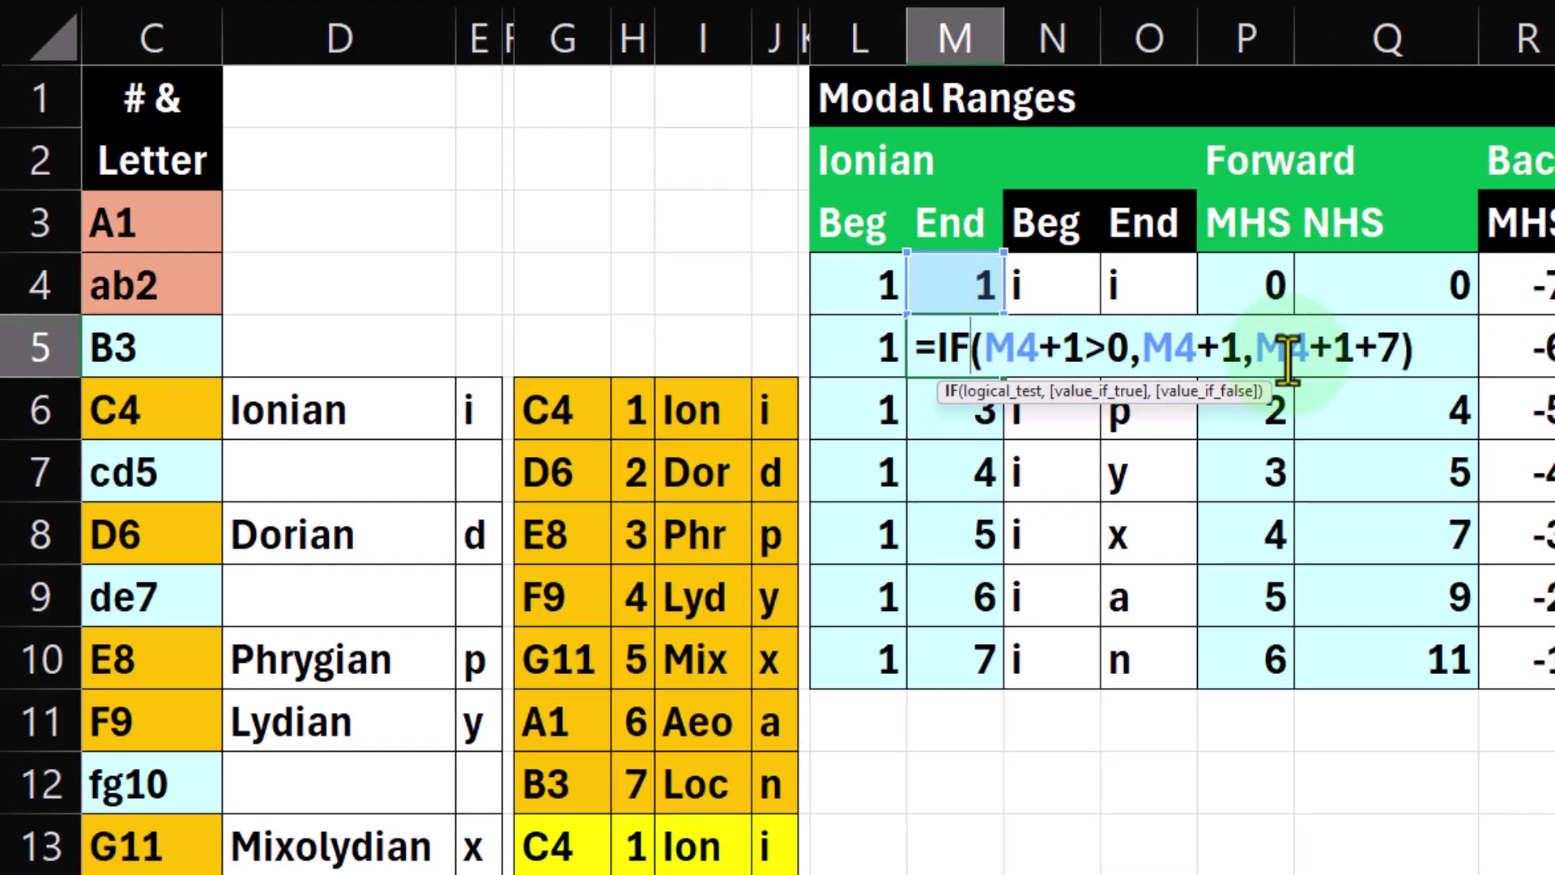
click(1109, 352)
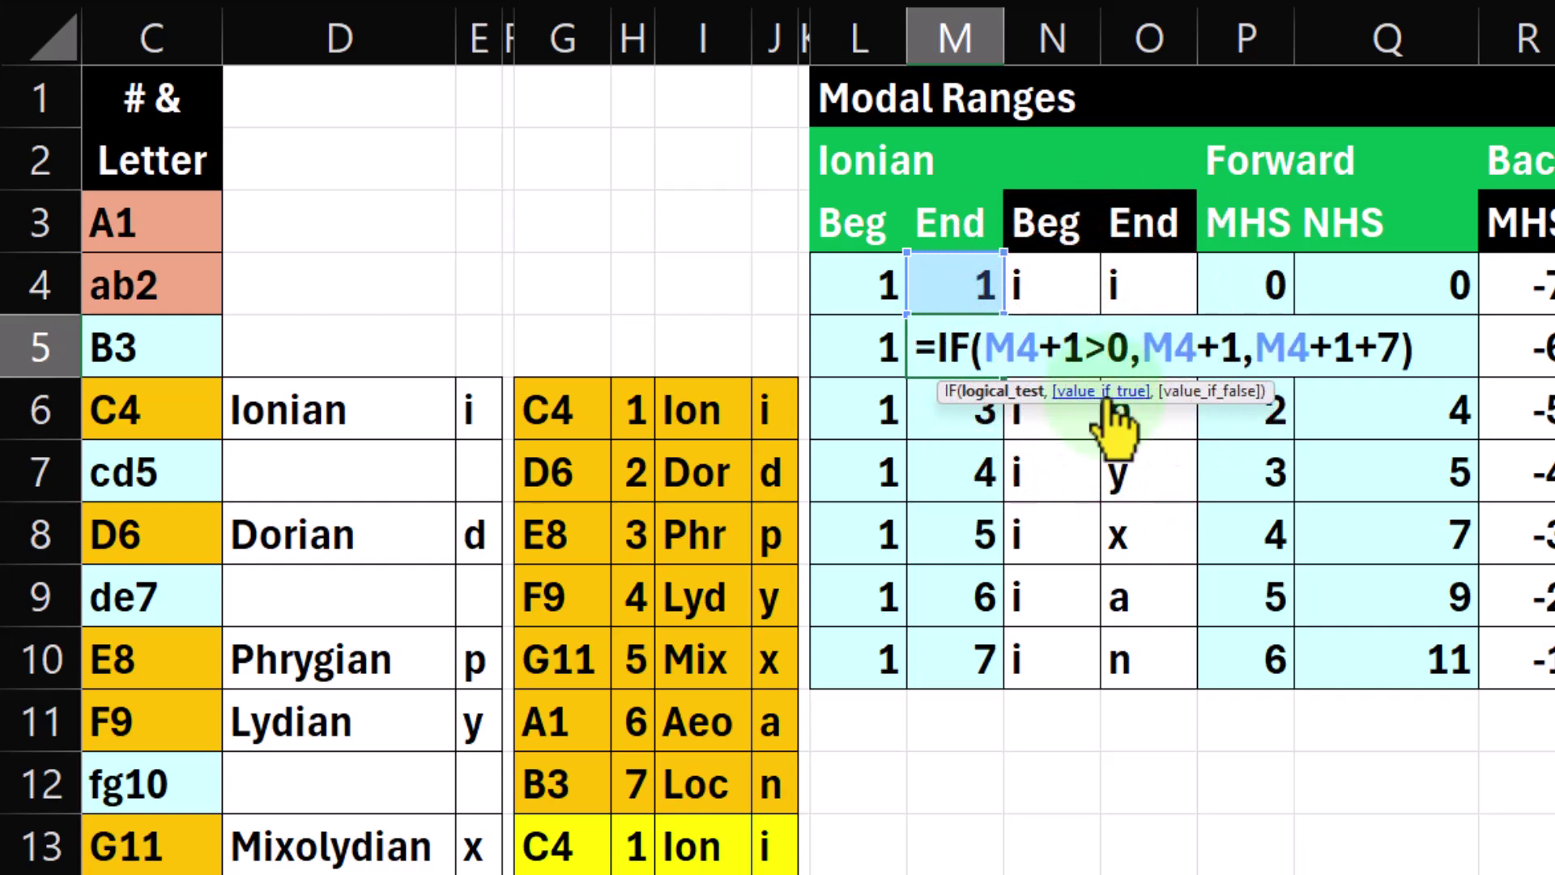
key(BackSpace)
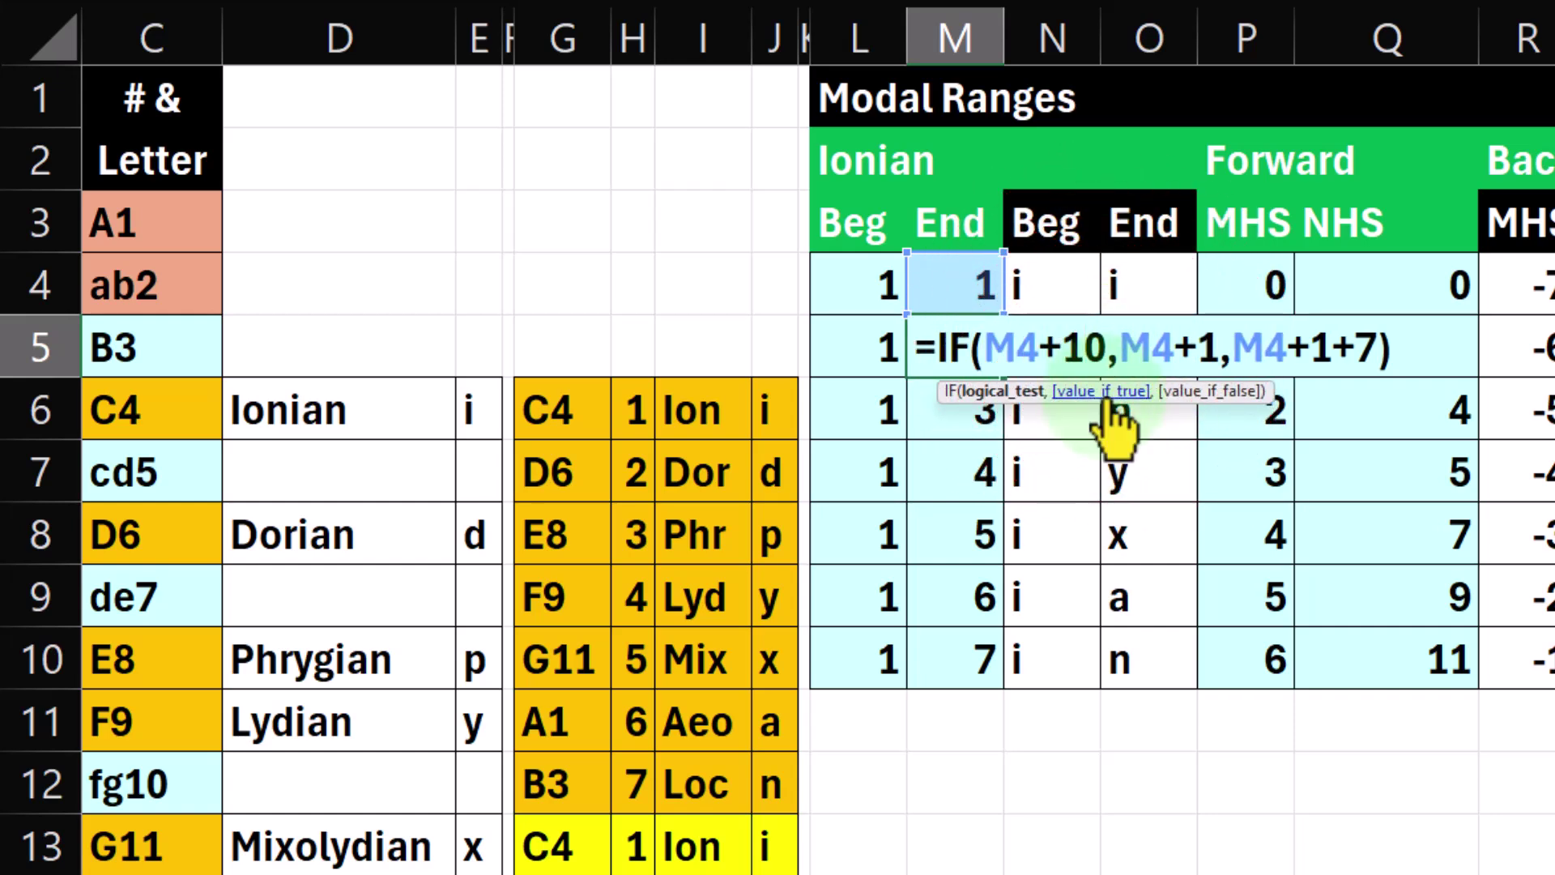
text(<8)
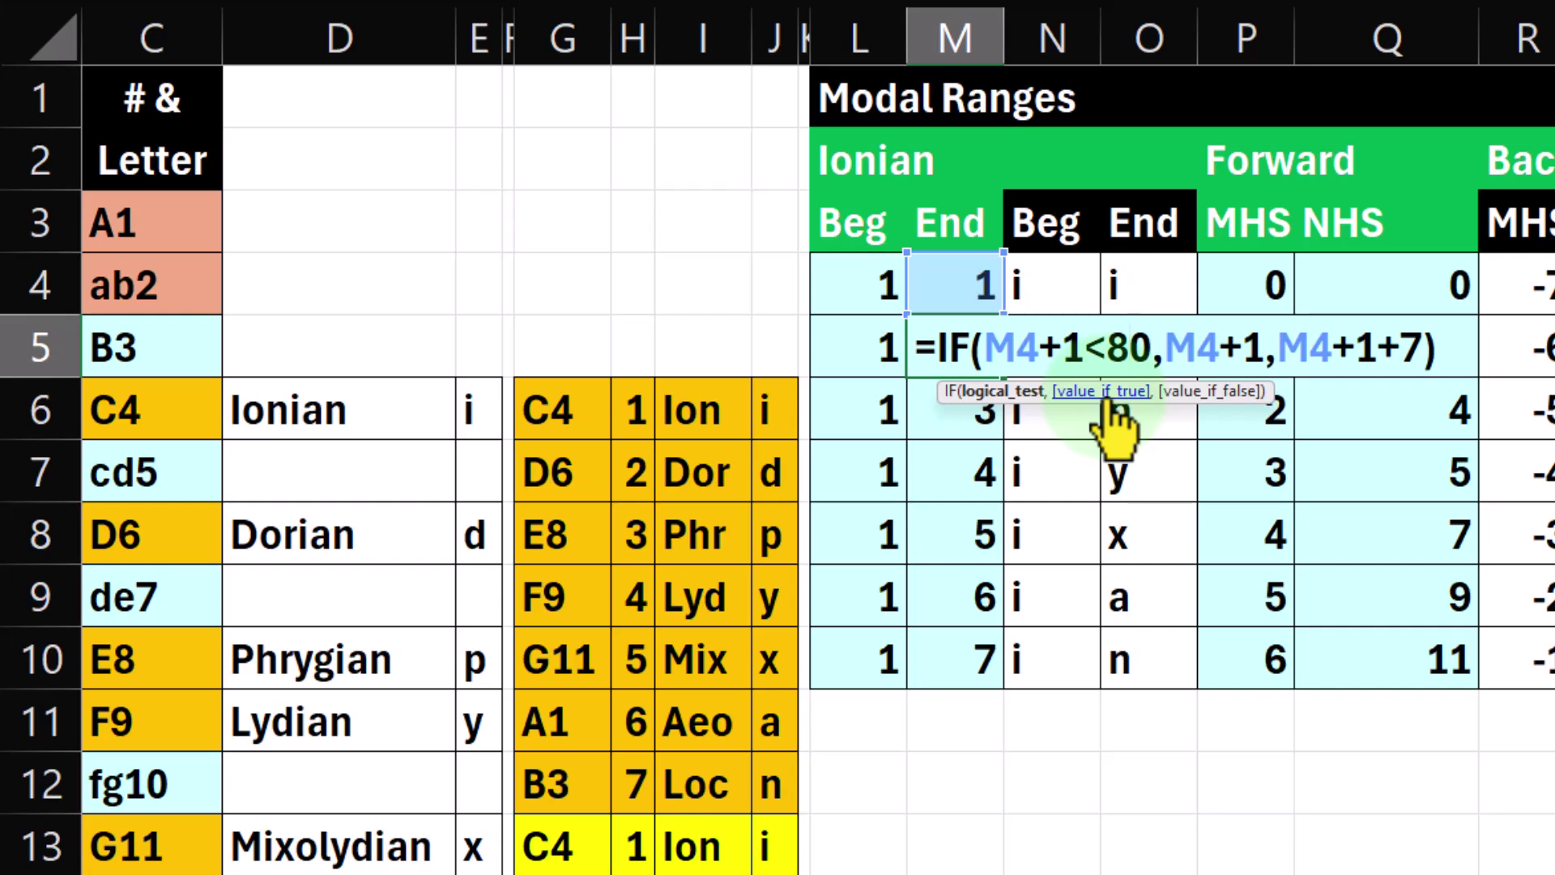
key(Delete)
key(Right)
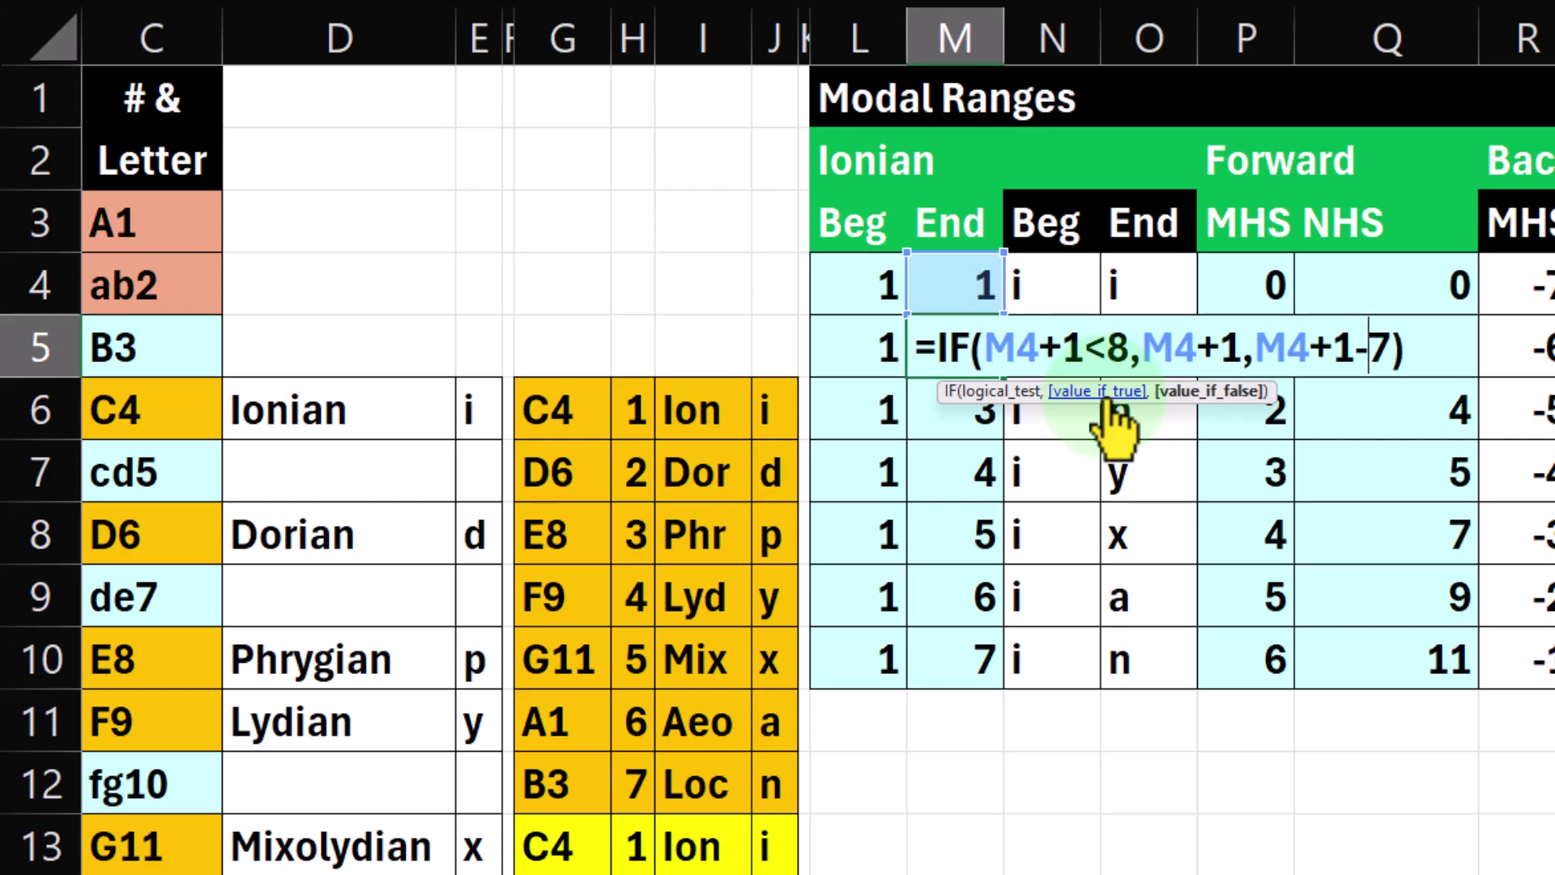
key(Return)
- Try copying the End formulas from M5:M10 over the Dorian Beg cells T5:T10 again
drag(956, 347, 955, 658)
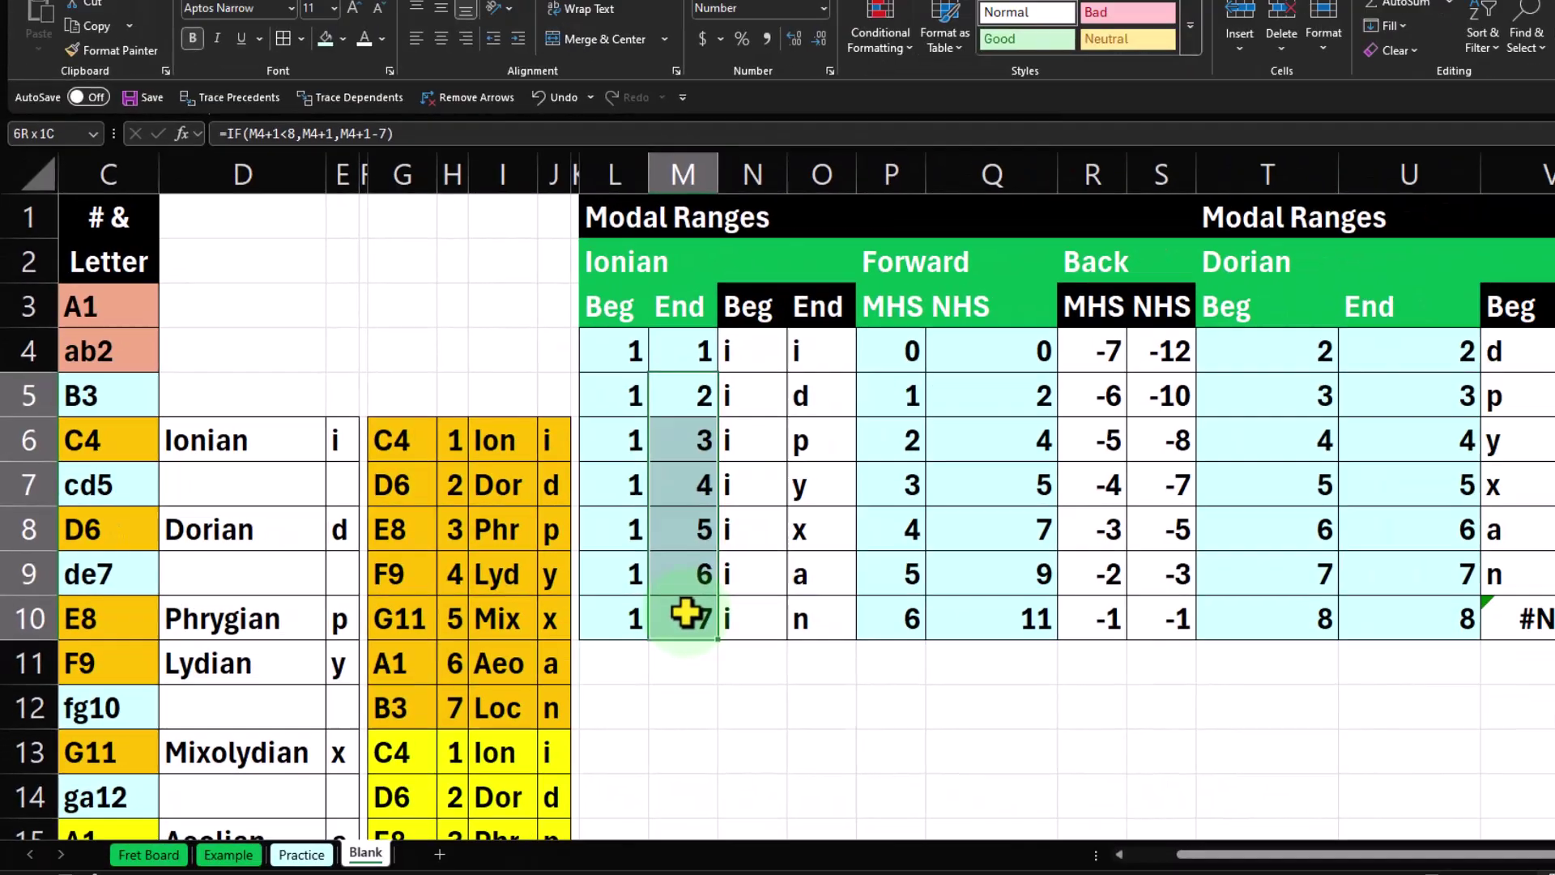
key(ctrl+c)
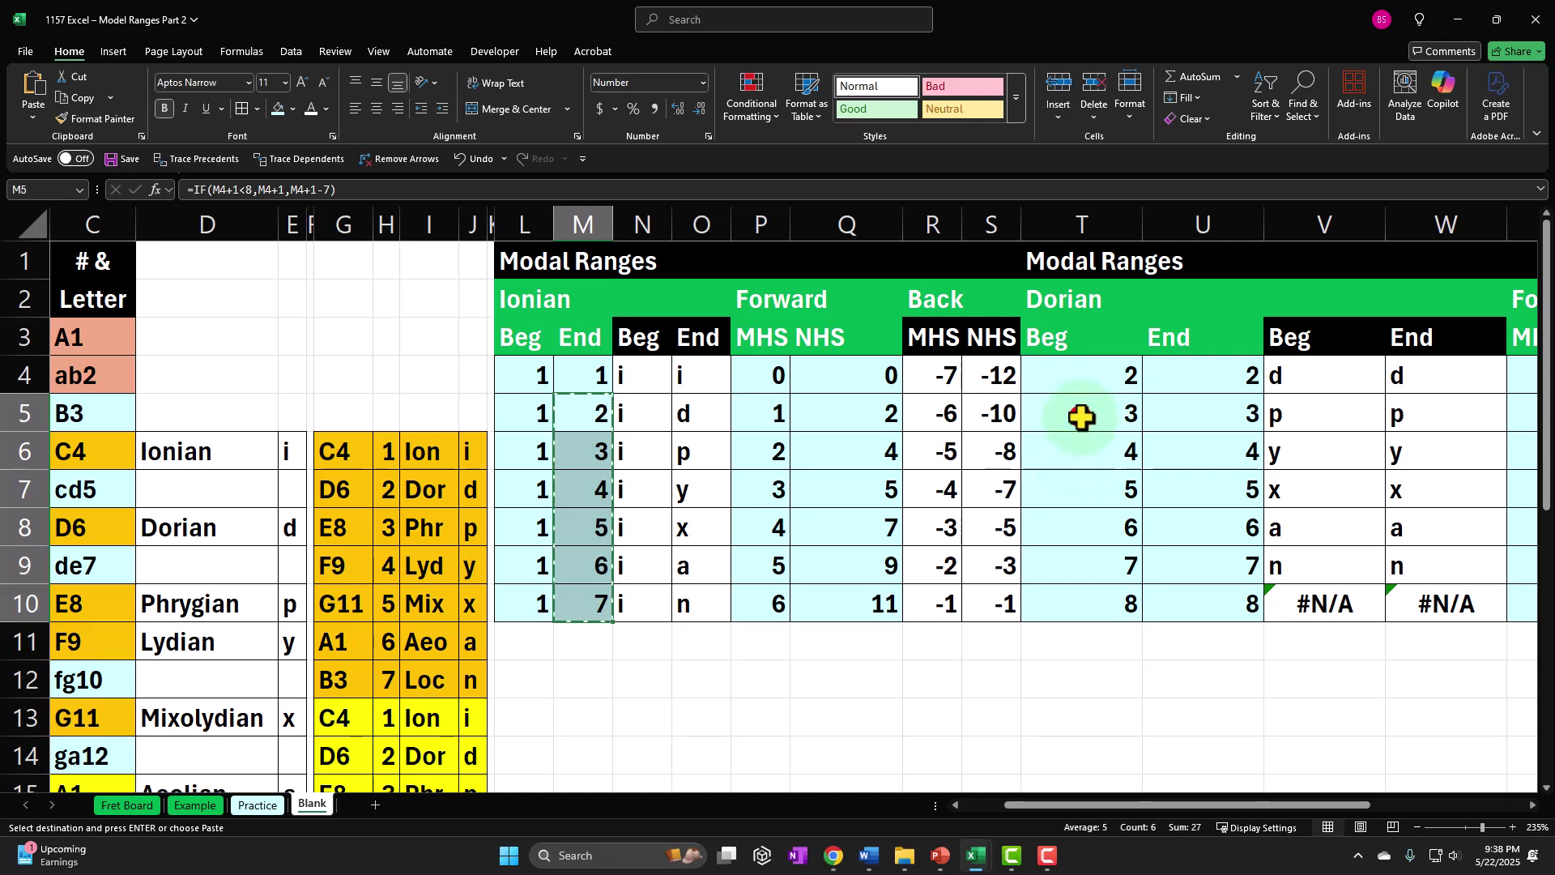
drag(1083, 417, 1083, 599)
key(ctrl+v)
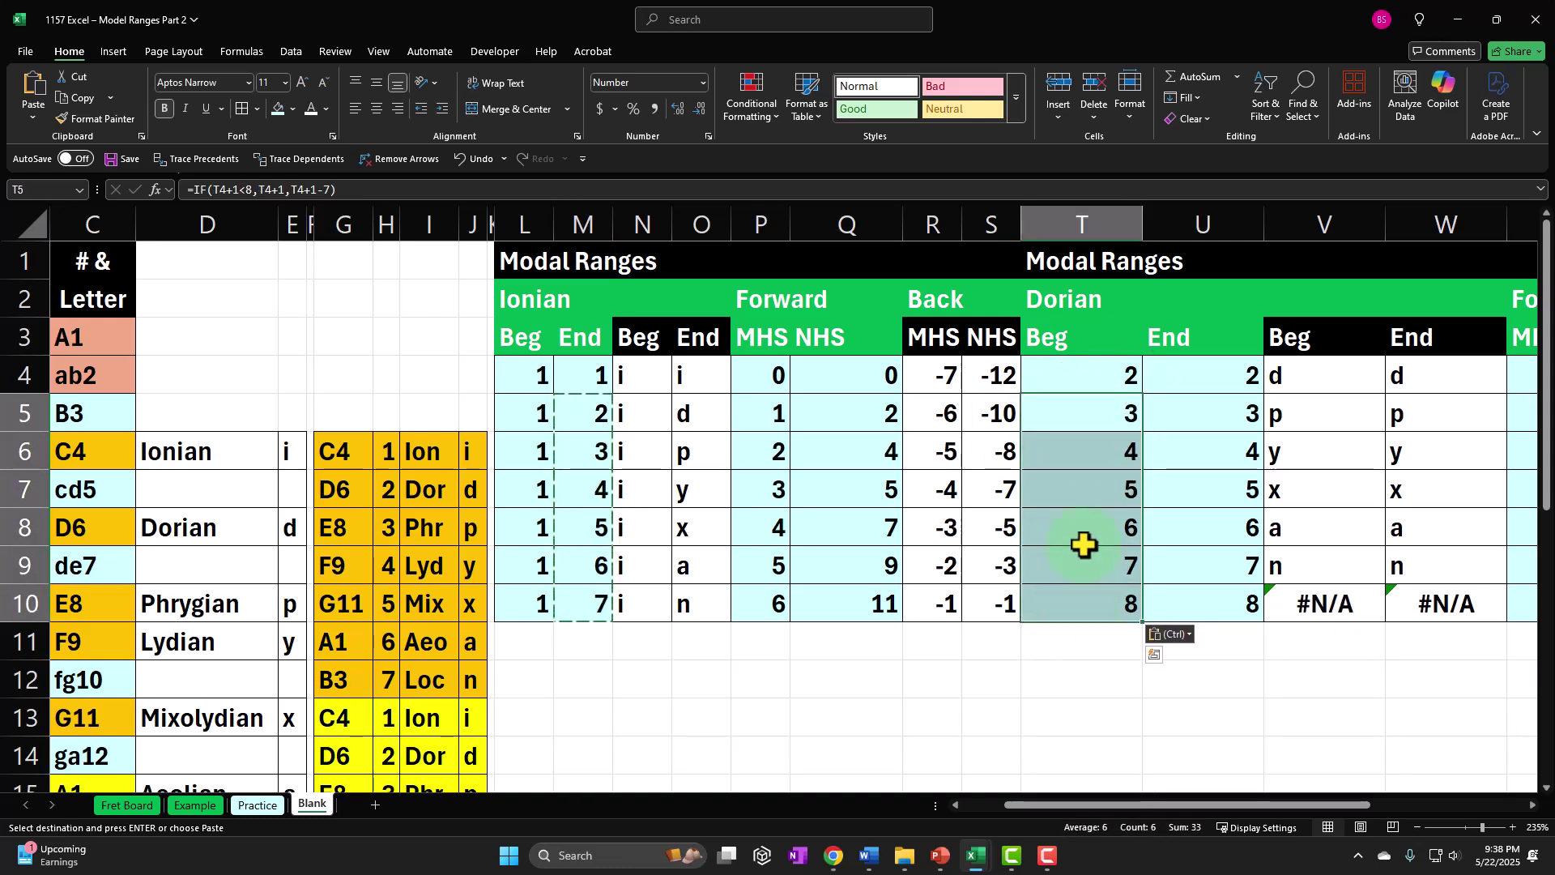
- Fill the revised Ionian End formula from M5 down through M10 and copy M5:M10
click(600, 415)
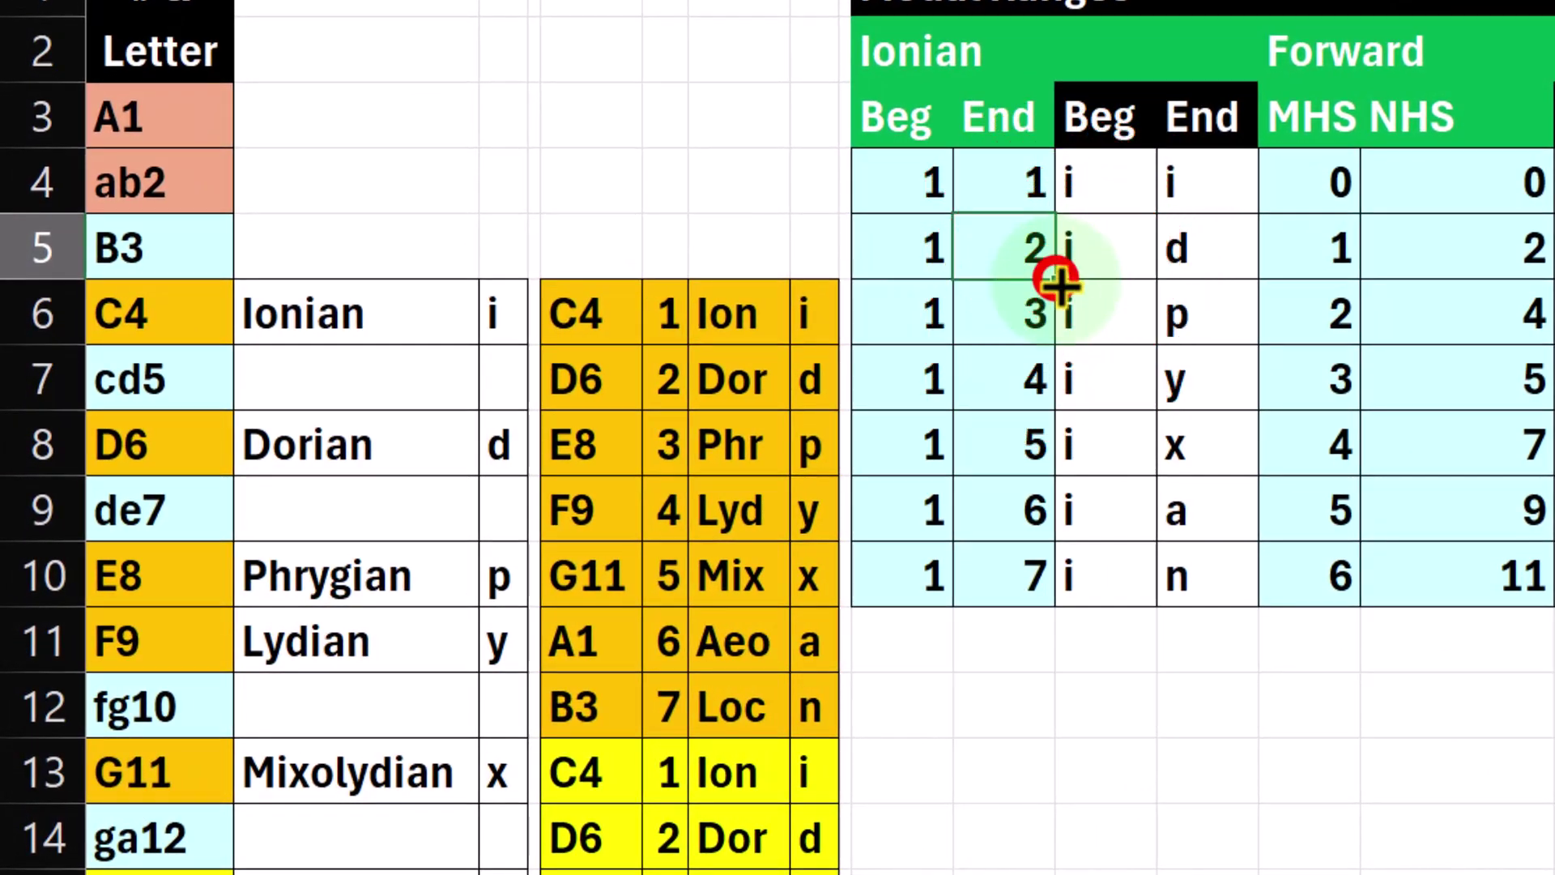
drag(676, 411, 670, 599)
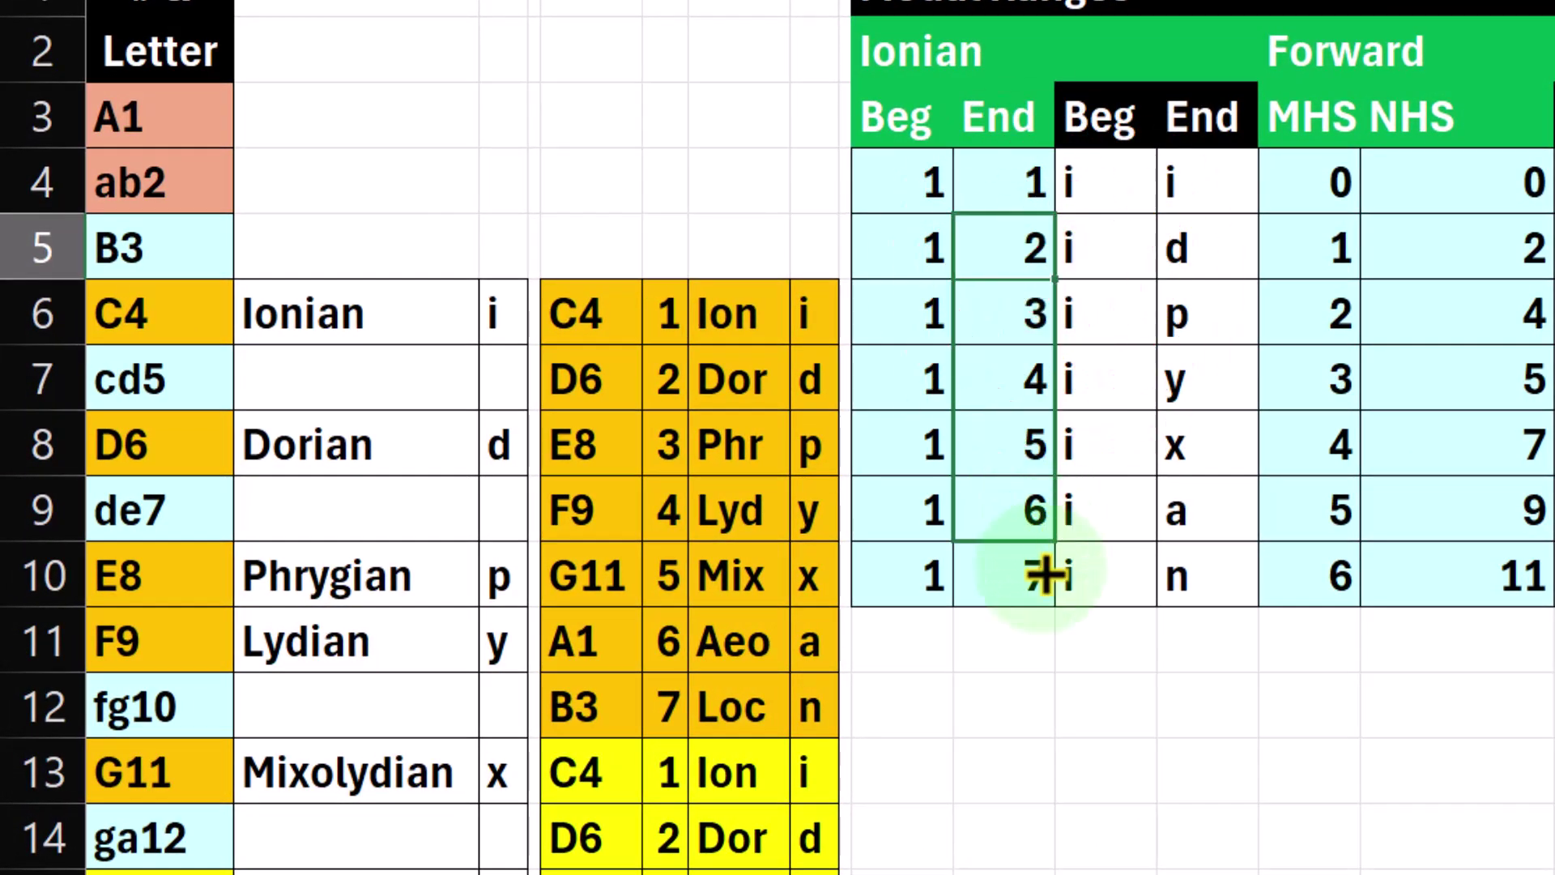
drag(1045, 575, 1041, 577)
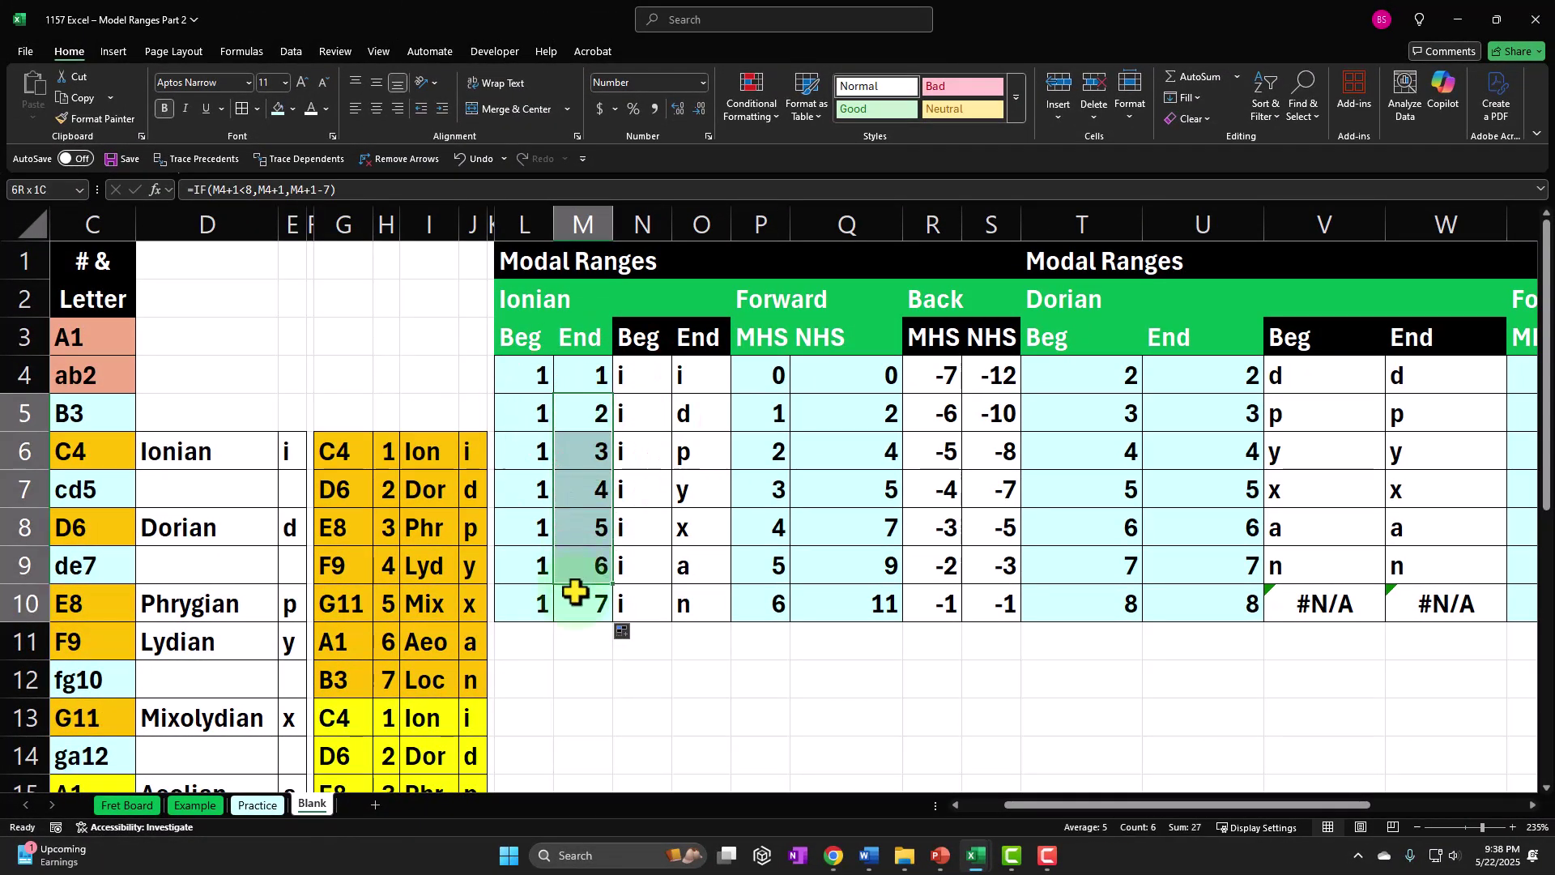
key(ctrl+c)
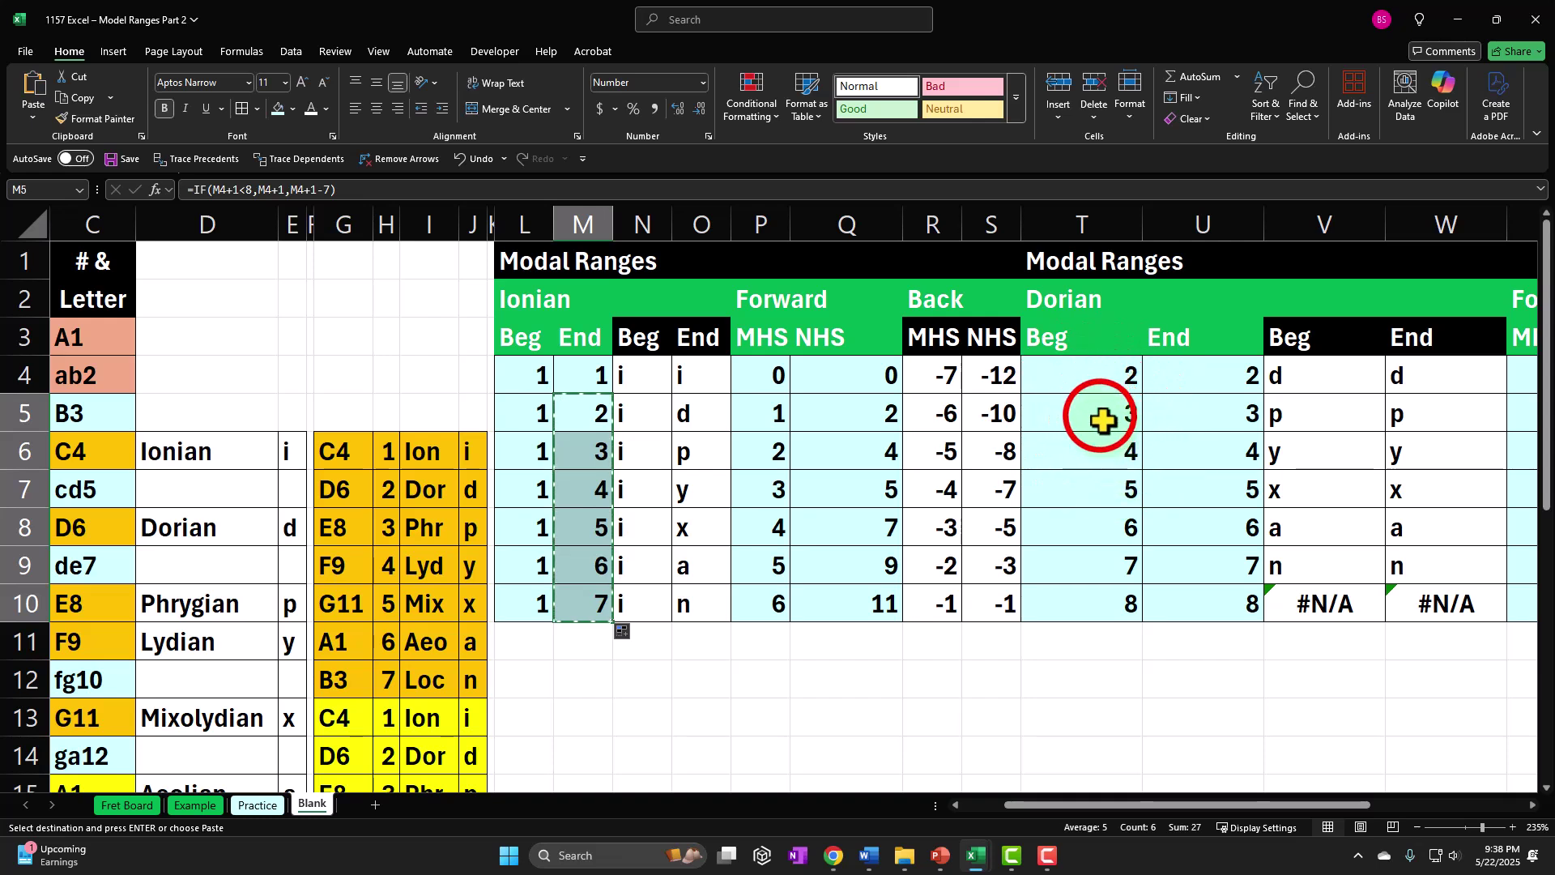
- Paste the copied wraparound formulas into the Dorian Beg column from T5 and check each cell down to T10
click(1100, 416)
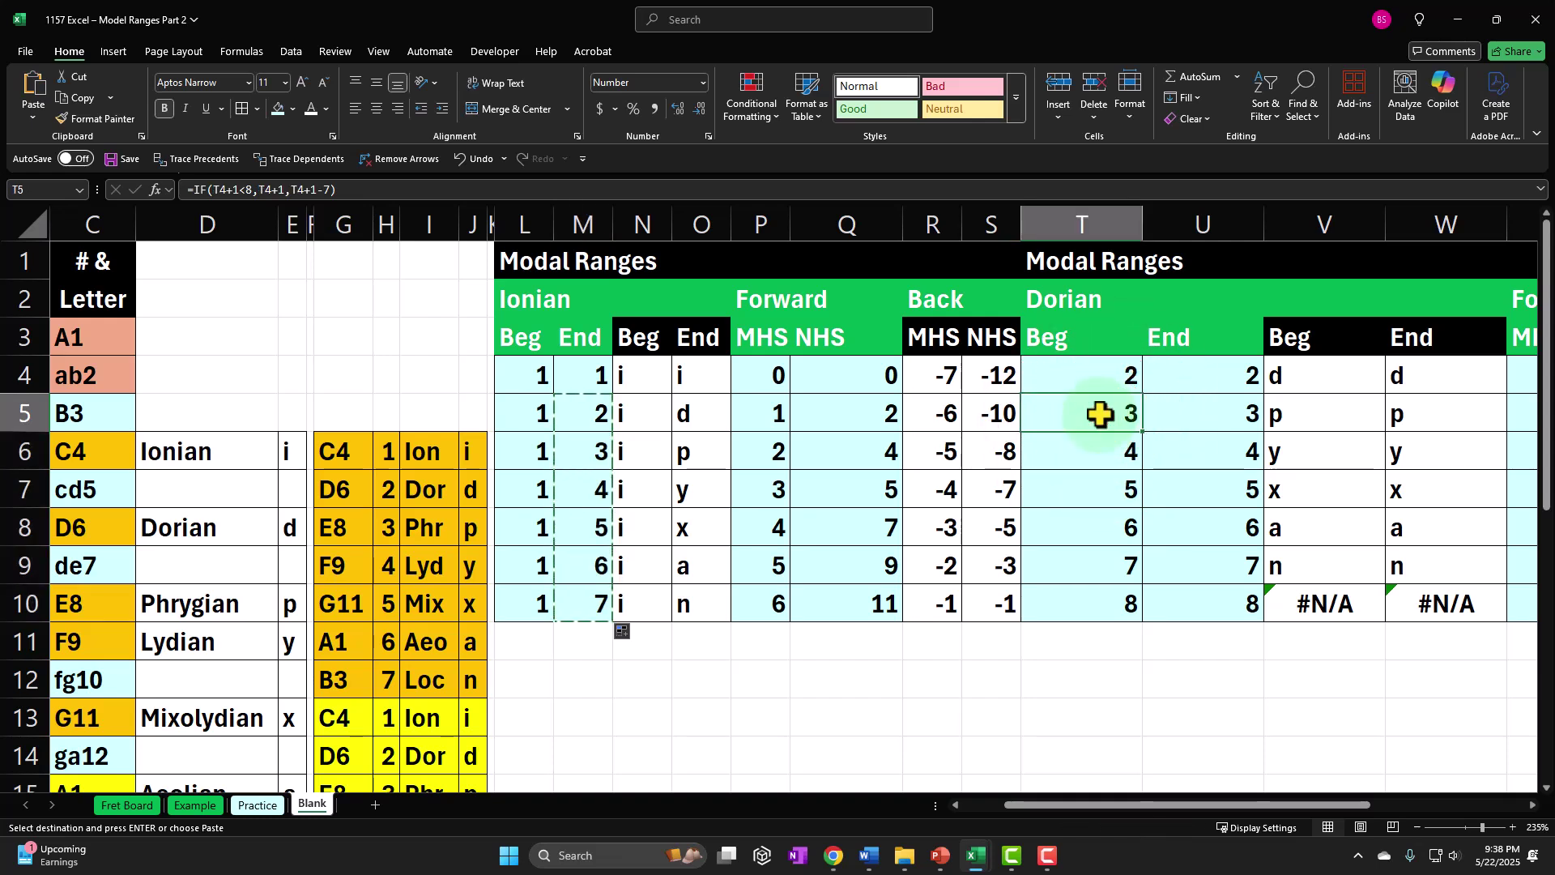
key(ctrl+v)
click(1093, 392)
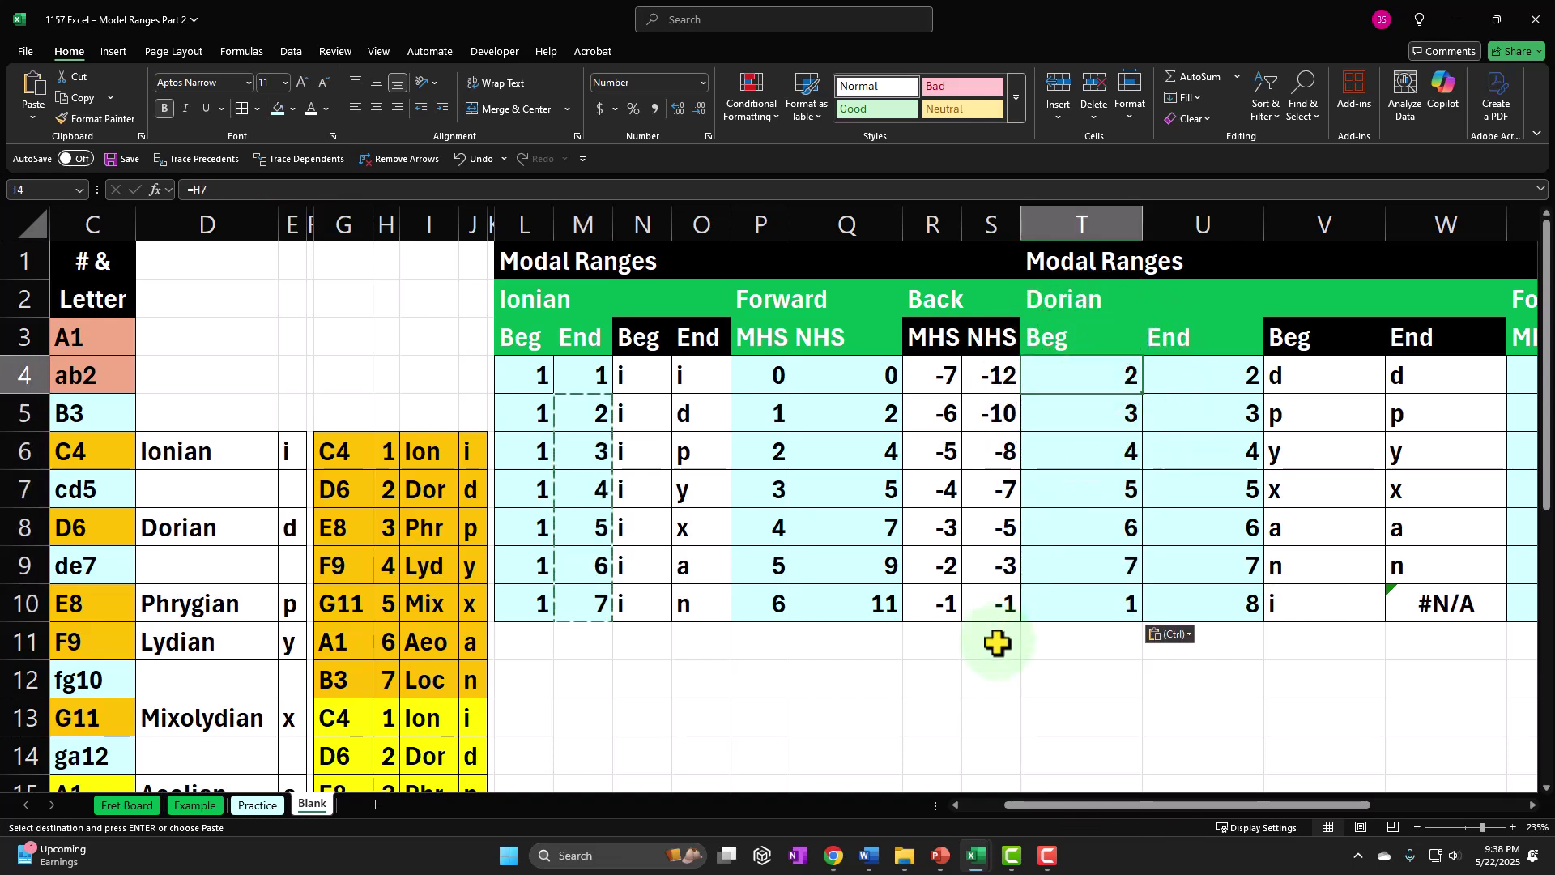
key(Down)
key(Down)
key(Down)
key(Down)
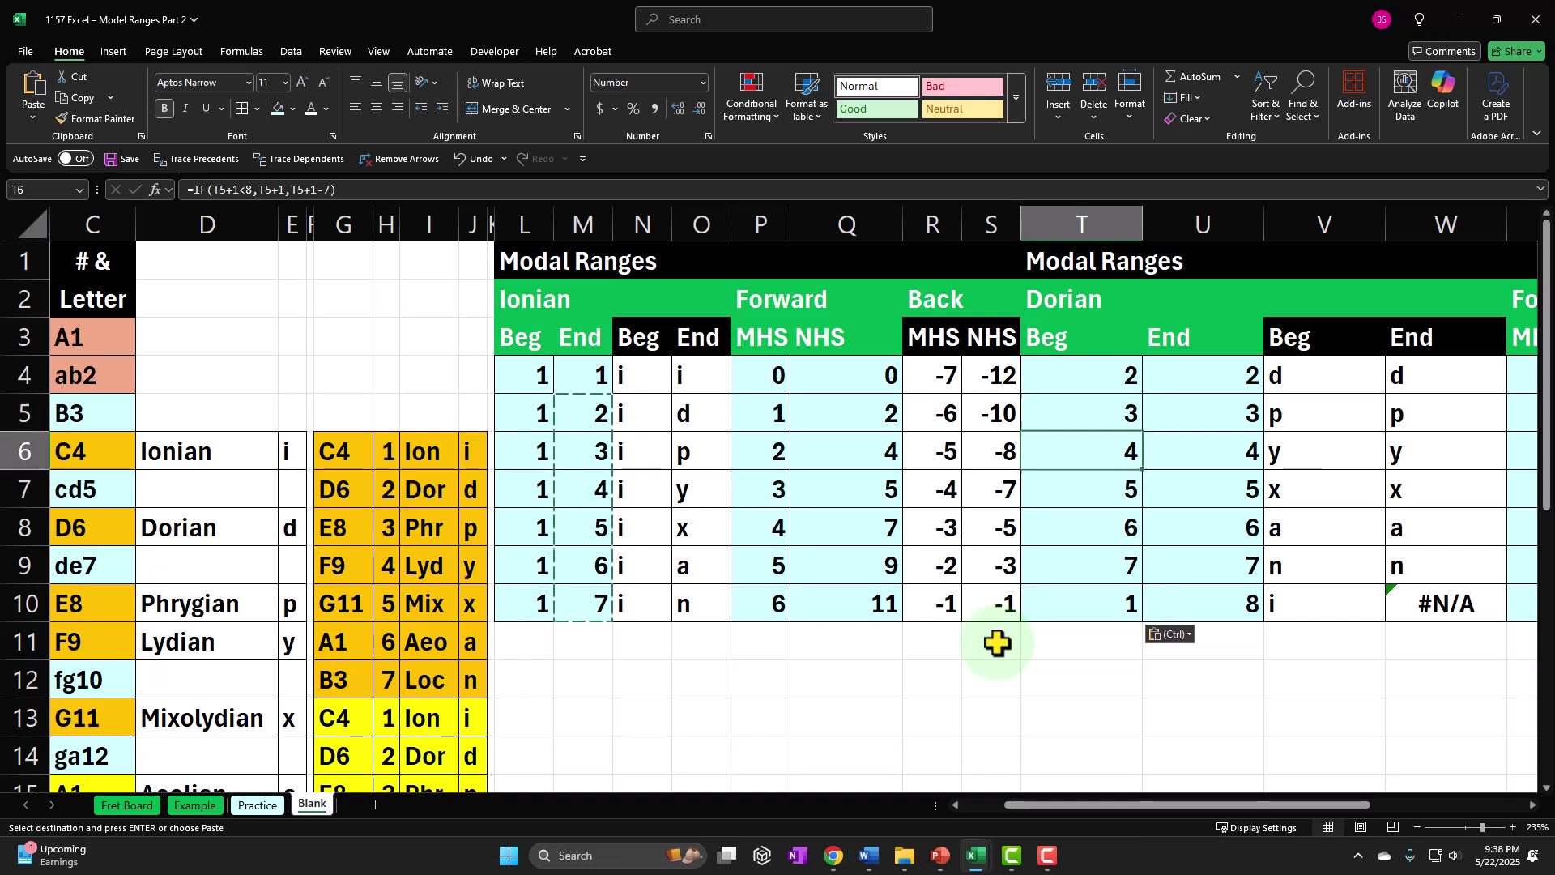
key(Down)
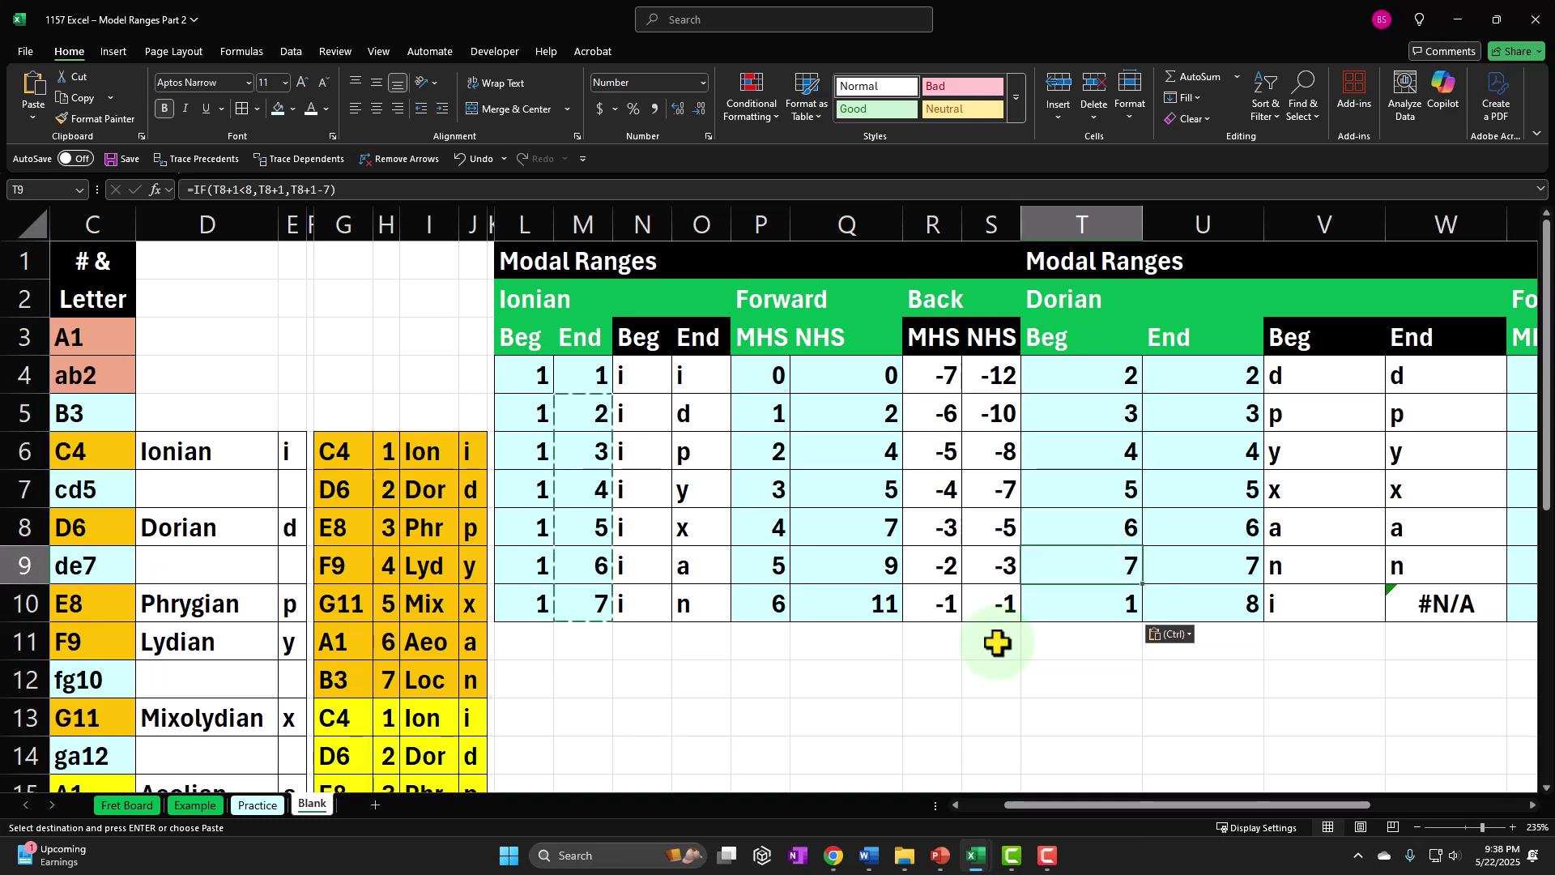
key(Down)
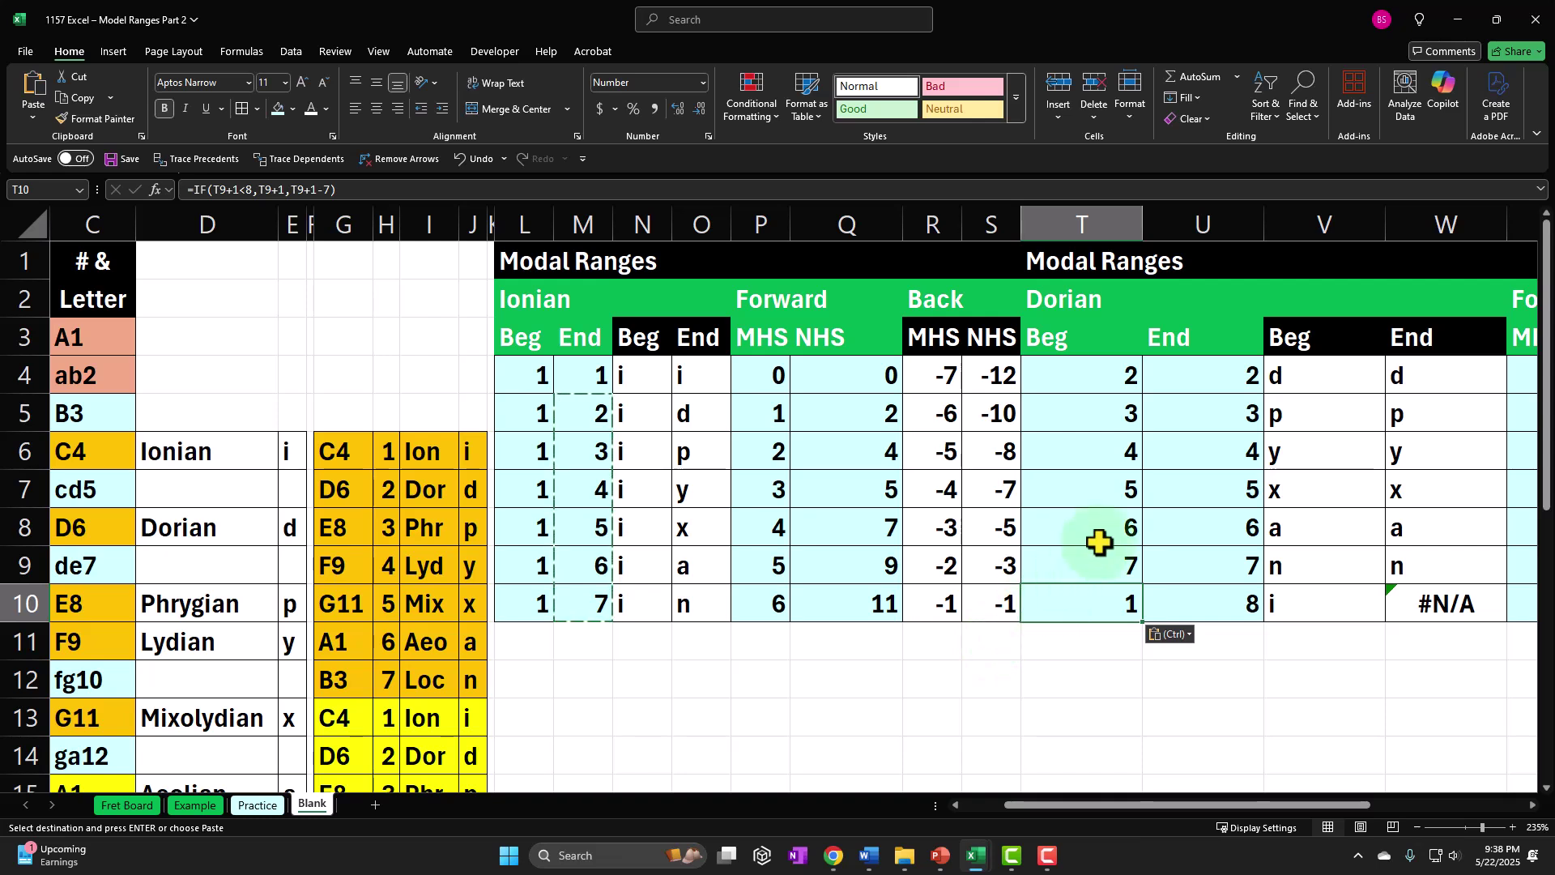
- Paste the copied wraparound formulas into the Dorian End cells U5:U10
click(1197, 419)
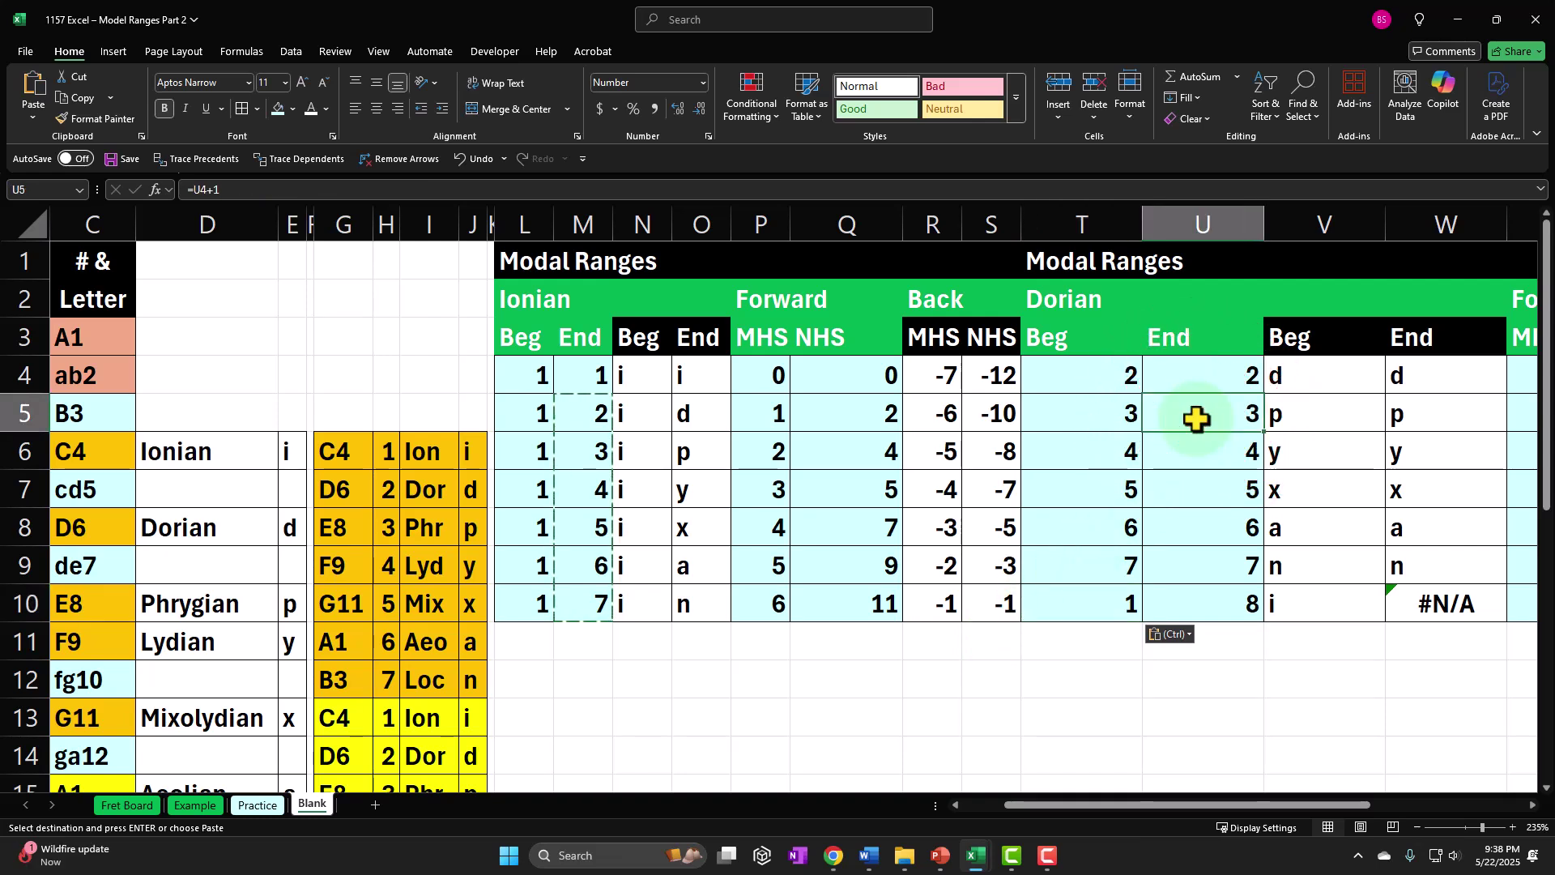
key(ctrl+v)
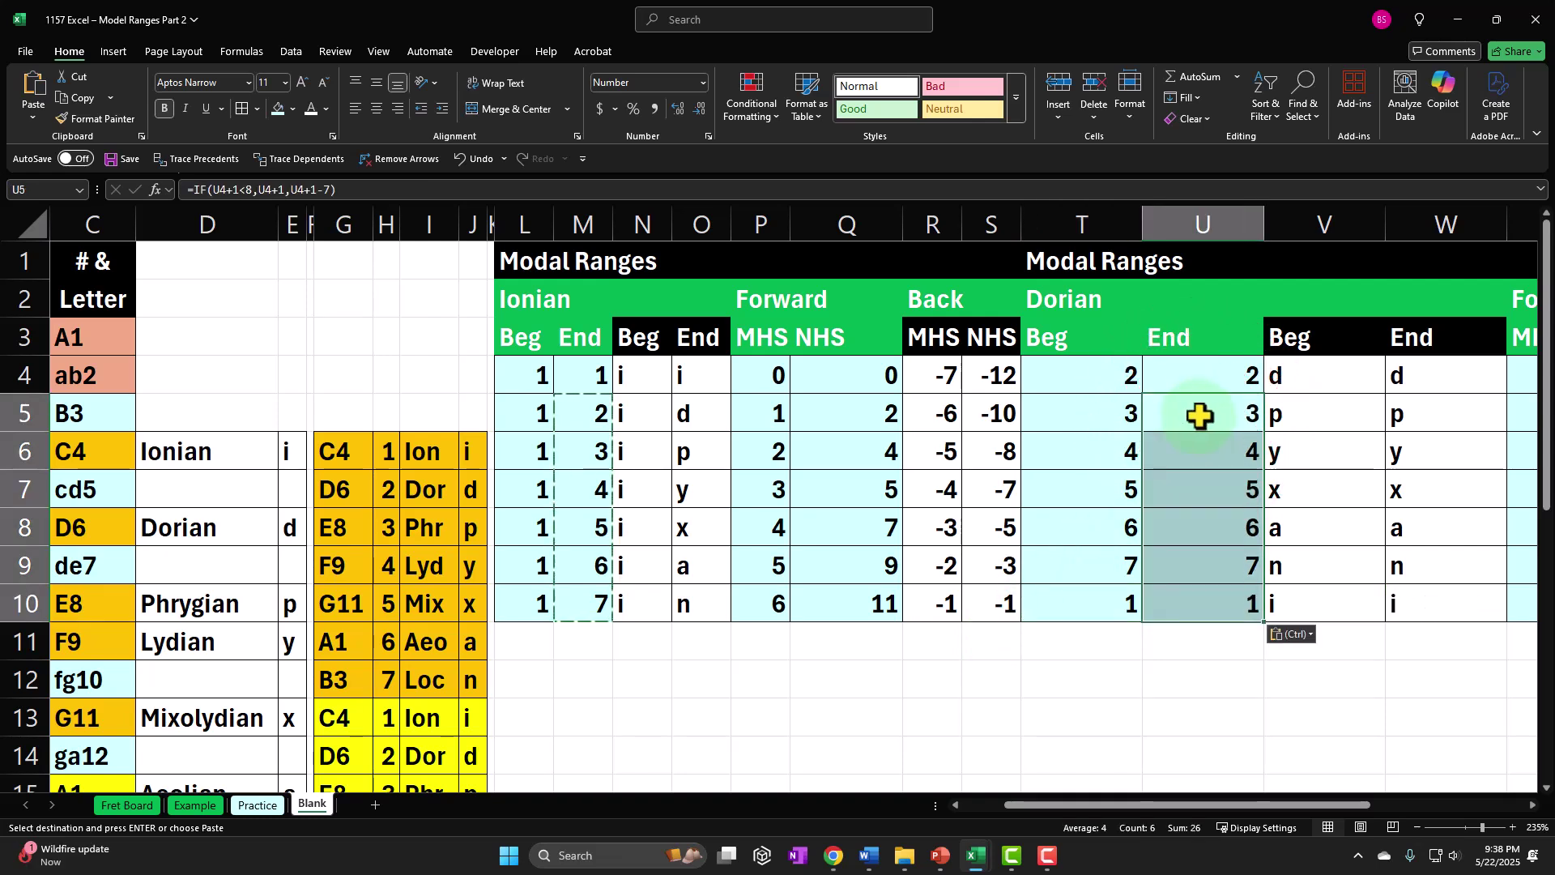
- Replace the Dorian Beg formula in T5 with =T4 and fill it down through T10
click(1110, 414)
text(=)
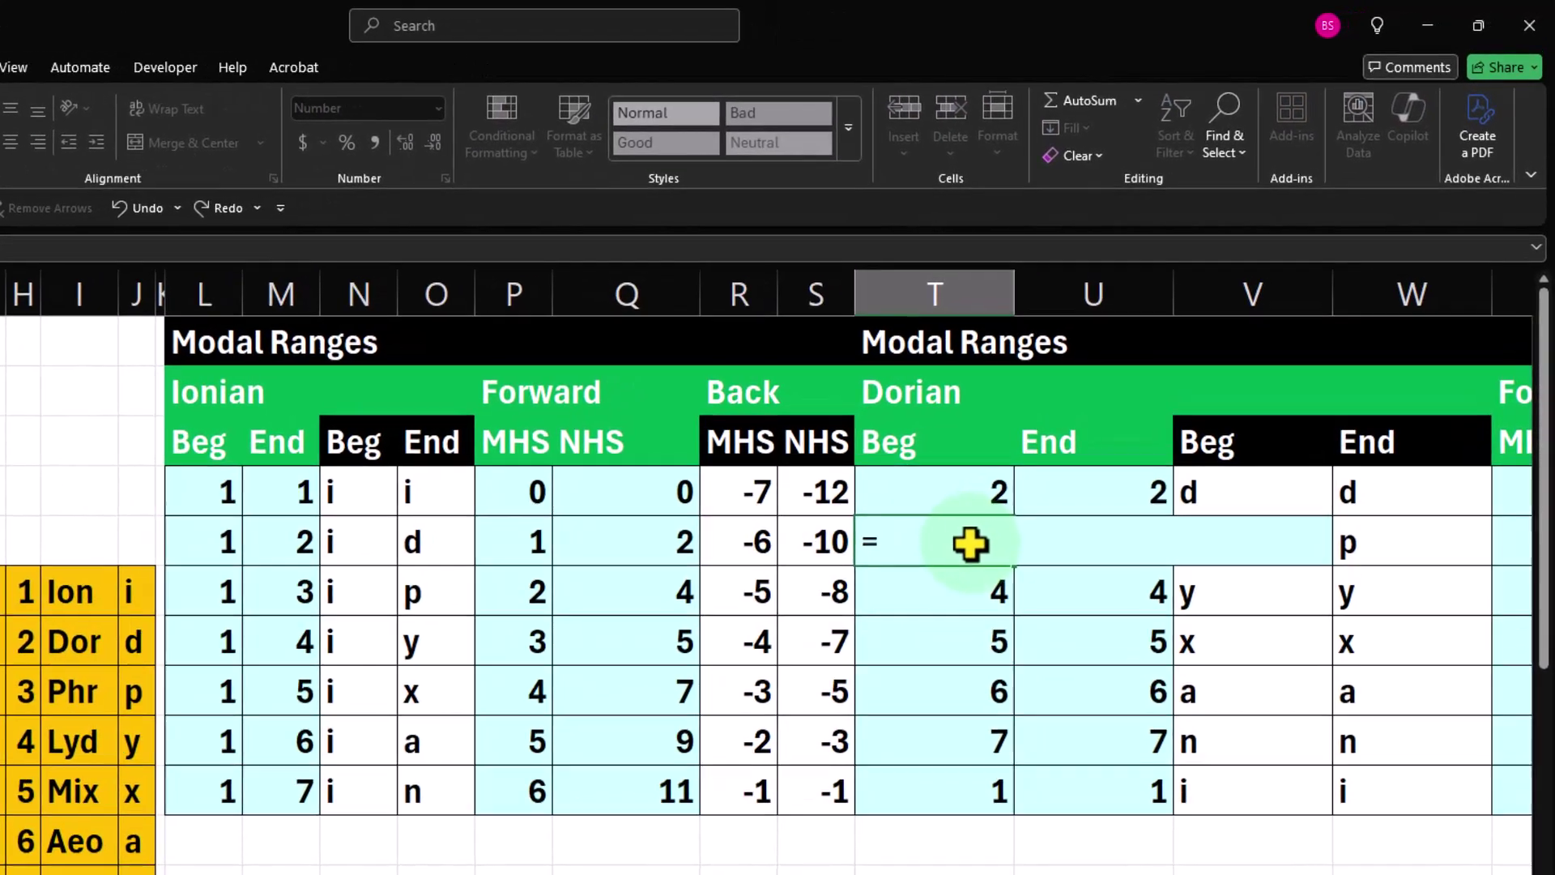
key(Up)
key(Return)
click(1009, 564)
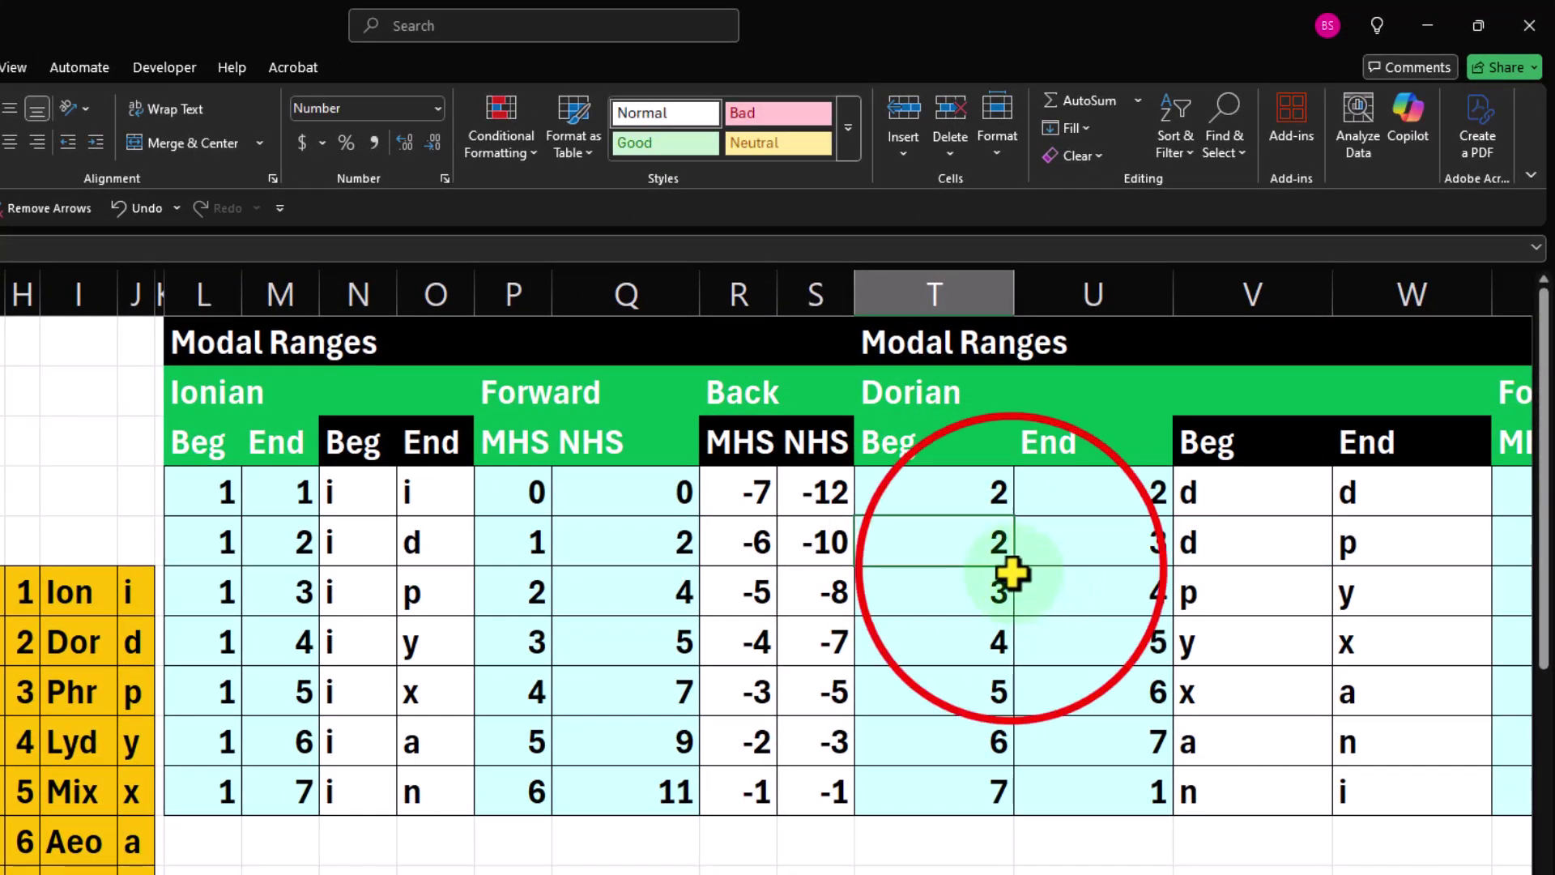
drag(1010, 565, 1004, 795)
click(952, 629)
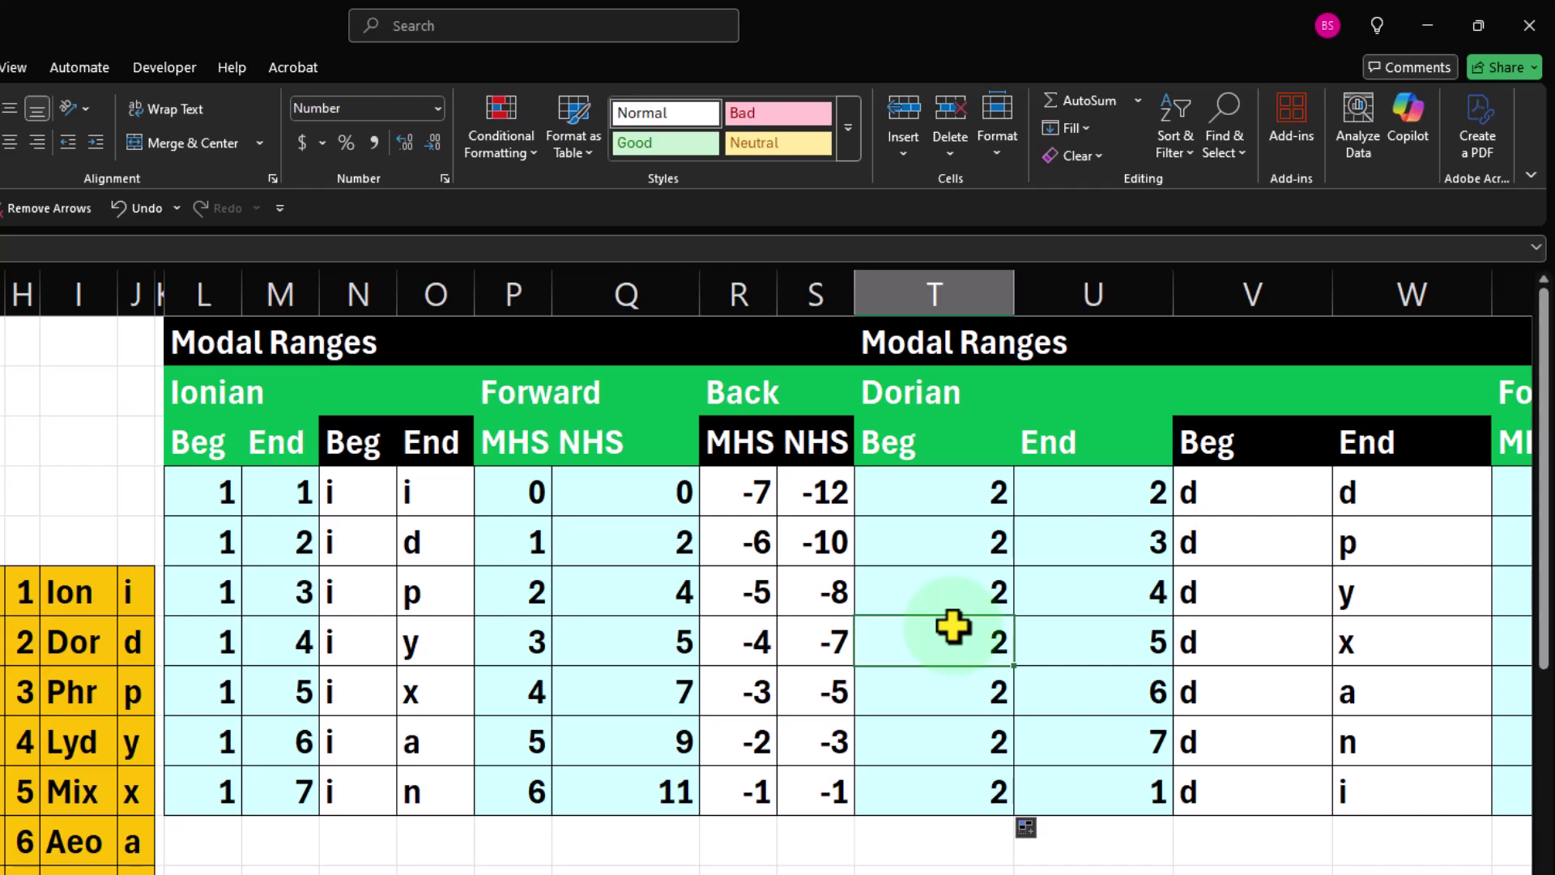
- Narrow the Dorian block's columns T through AA
click(934, 294)
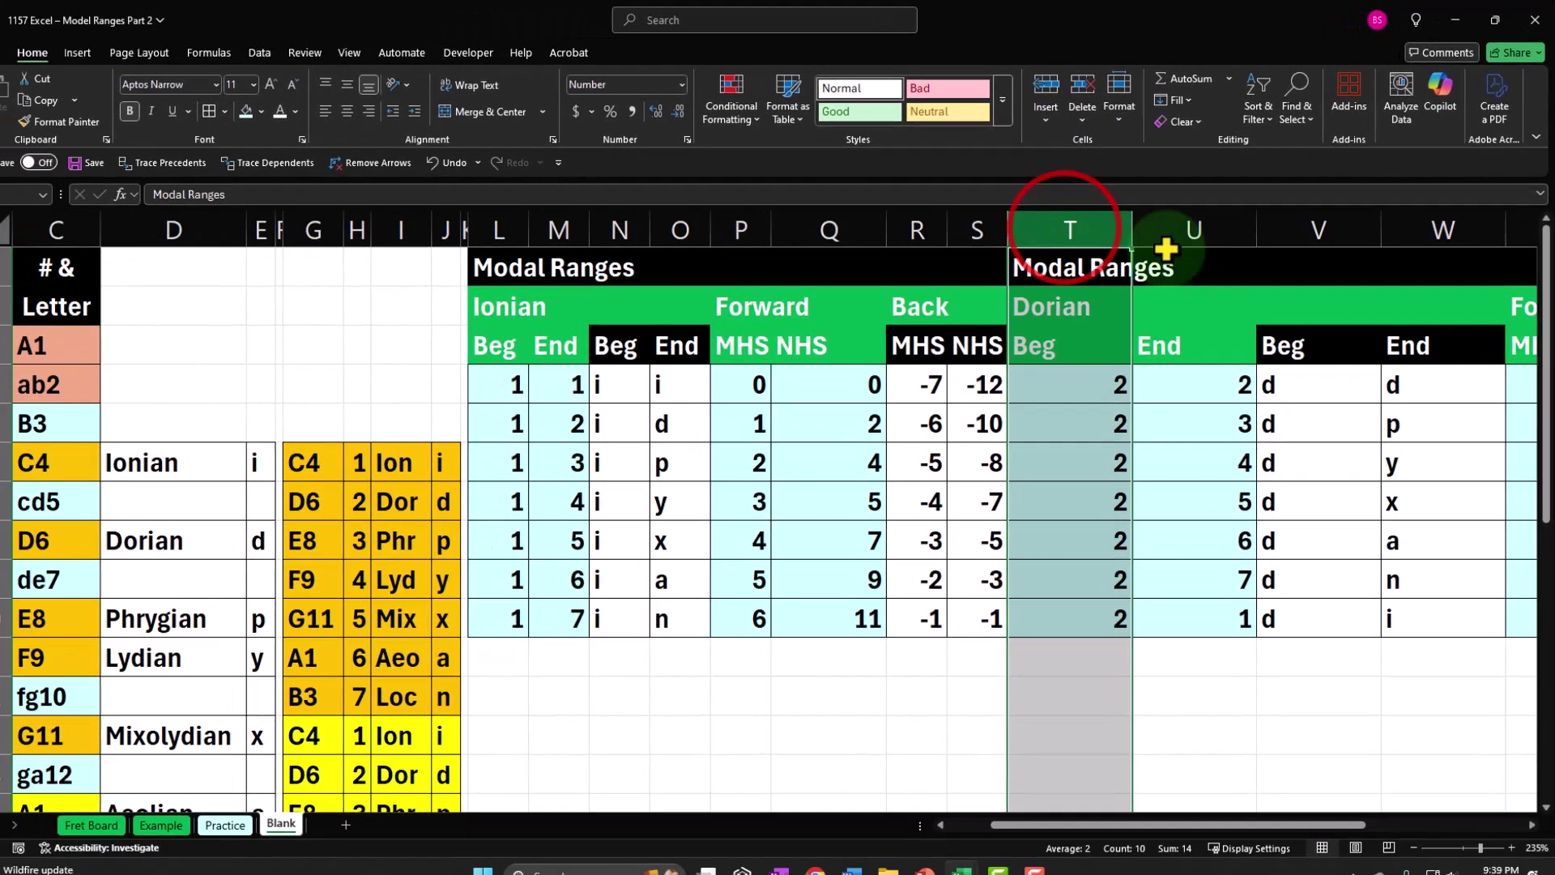
drag(1166, 248, 1308, 222)
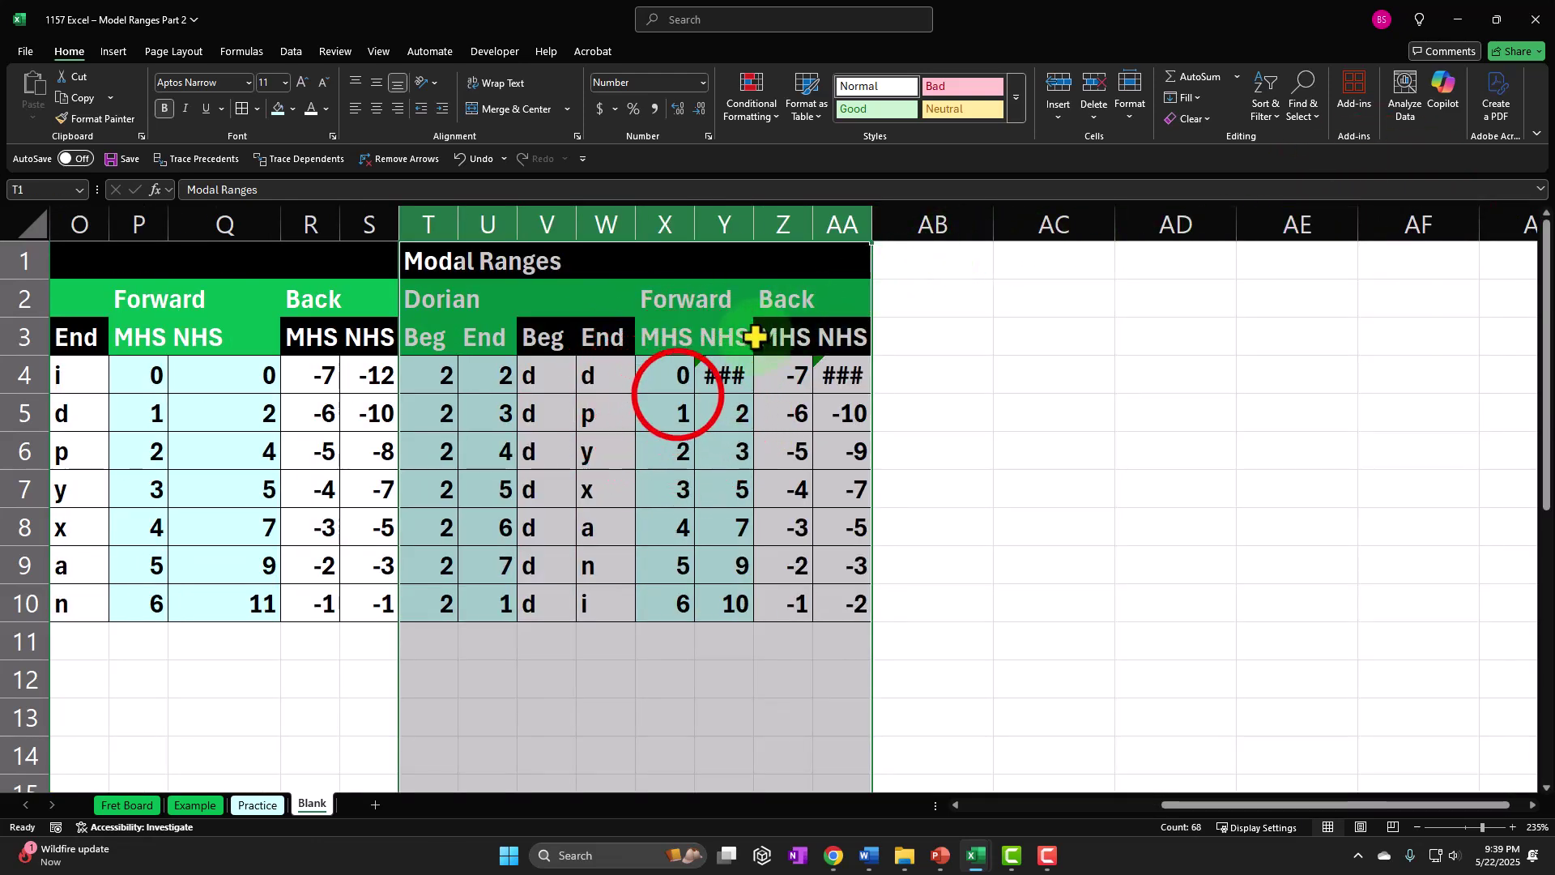
- Widen column Y to fit its contents and check the Dorian Forward NHS formula in Y4
click(665, 417)
key(Left)
key(Left)
key(Left)
key(Left)
key(Left)
key(Left)
key(Left)
key(Left)
key(Left)
key(Left)
key(Left)
key(Left)
key(Left)
key(Left)
key(Left)
key(Left)
key(Left)
key(Left)
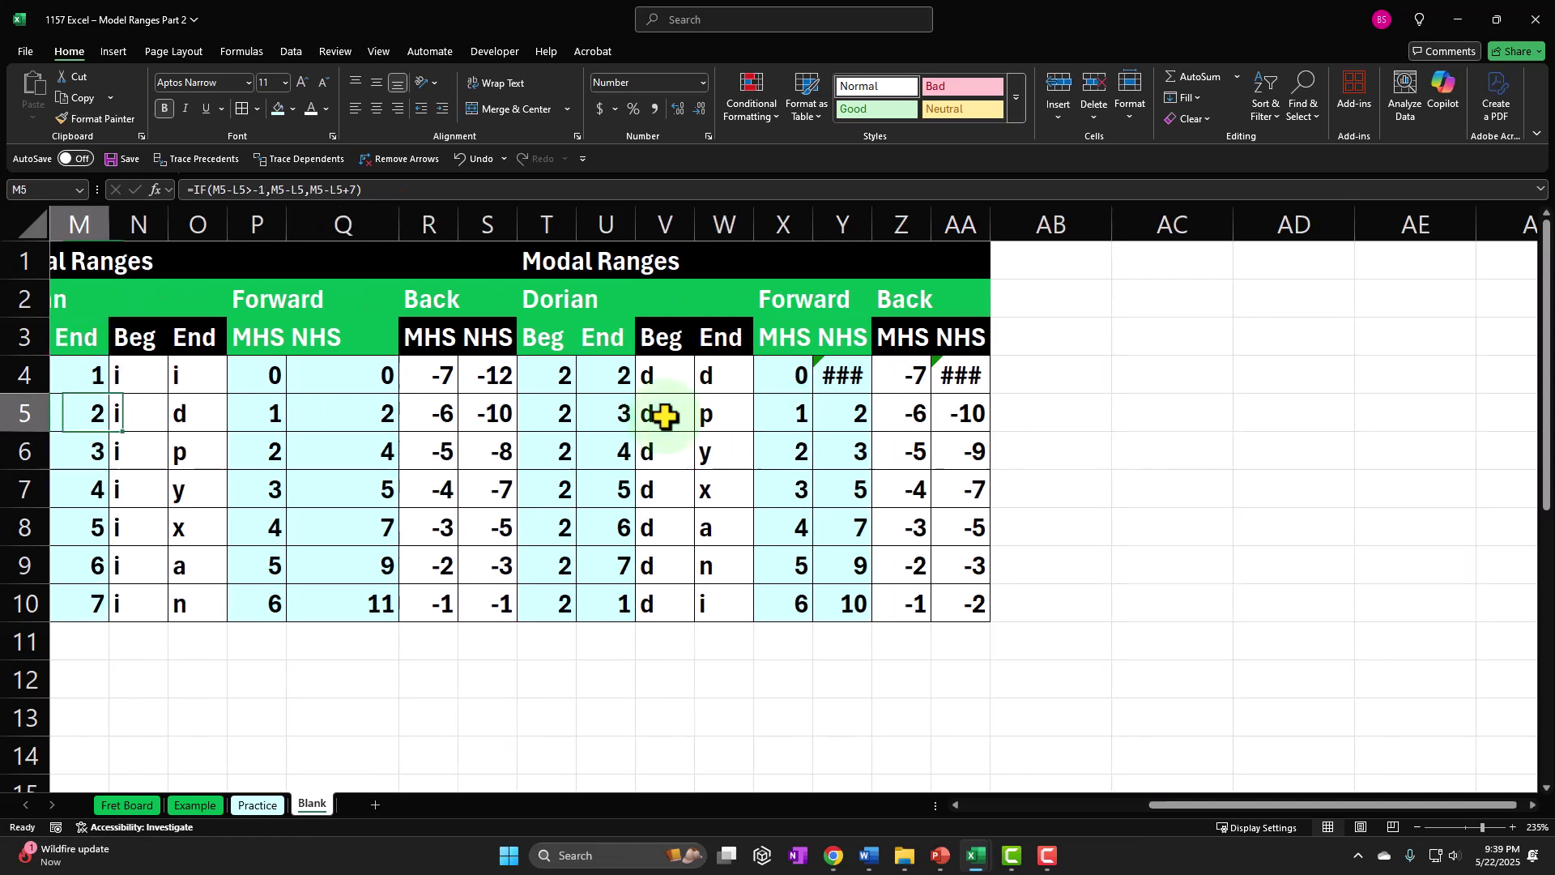
key(Left)
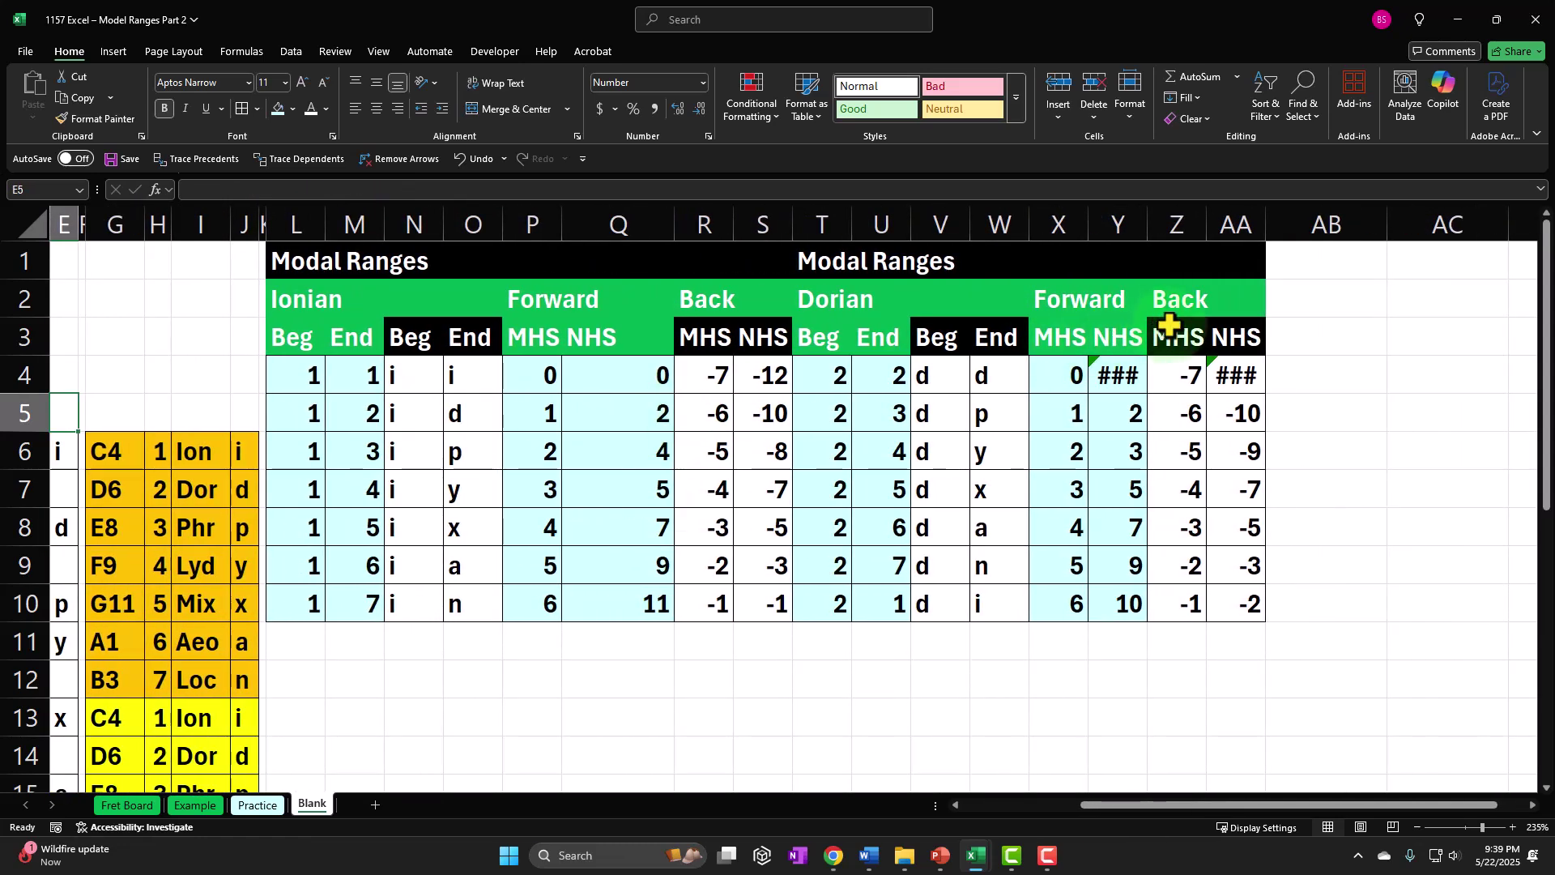
click(1148, 235)
double_click(1148, 235)
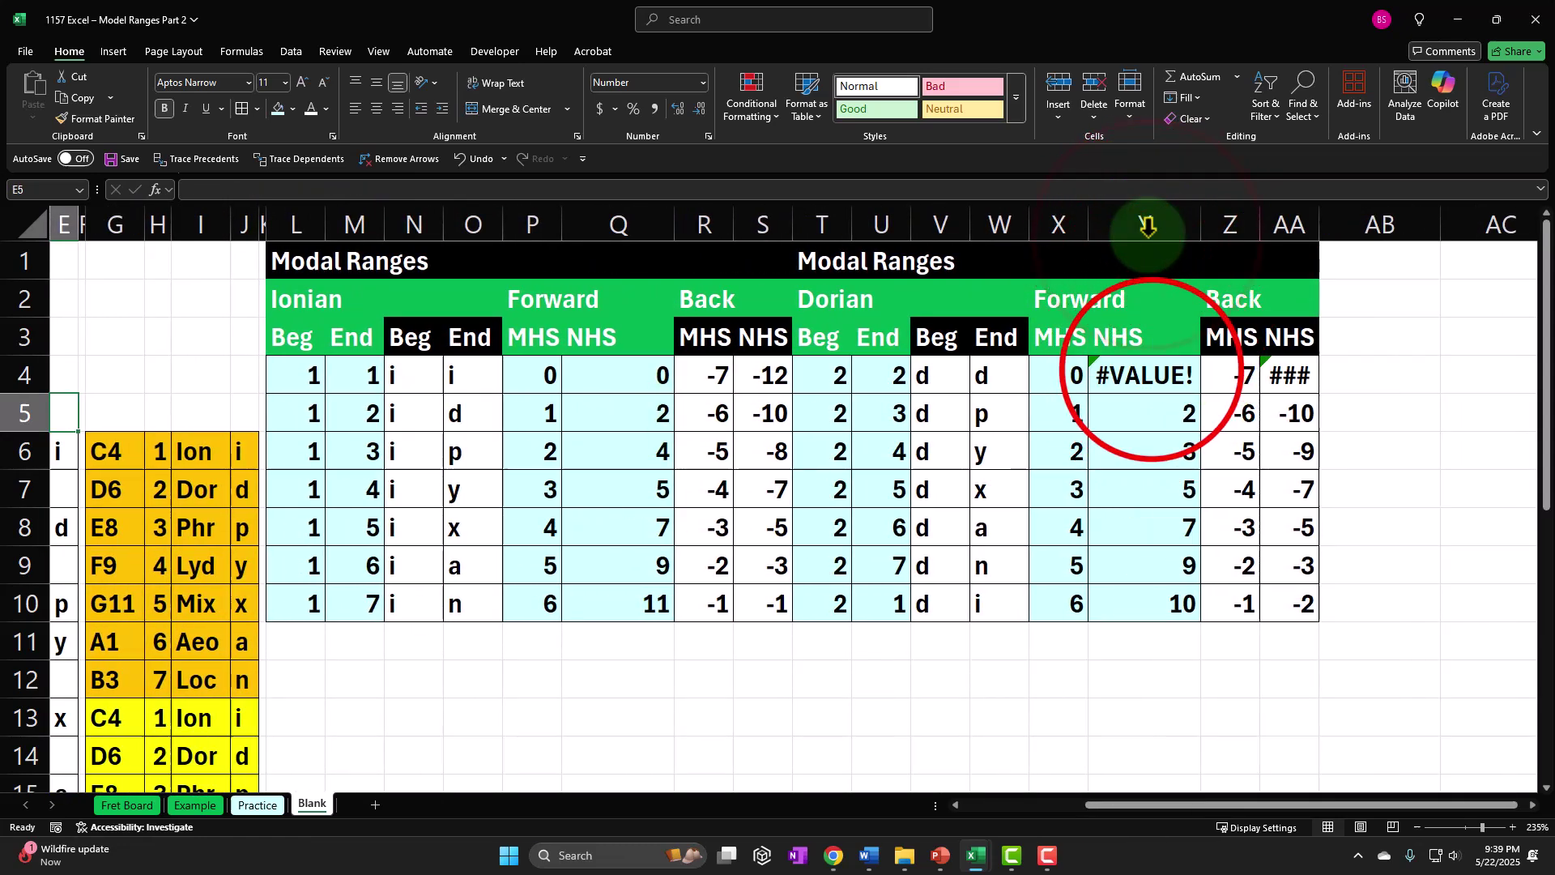
double_click(1149, 375)
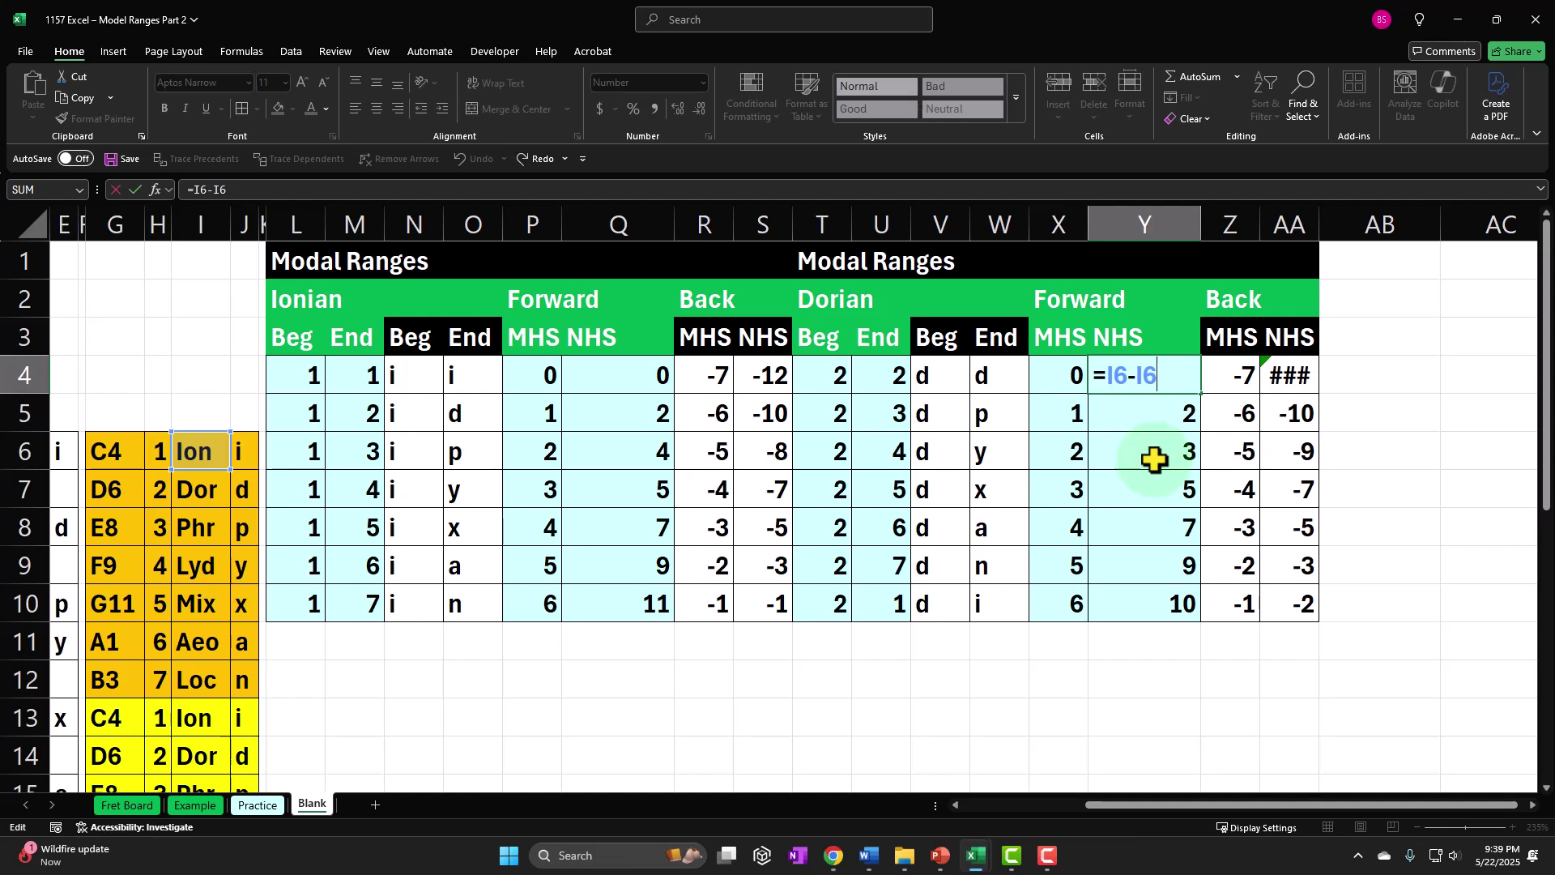
key(Return)
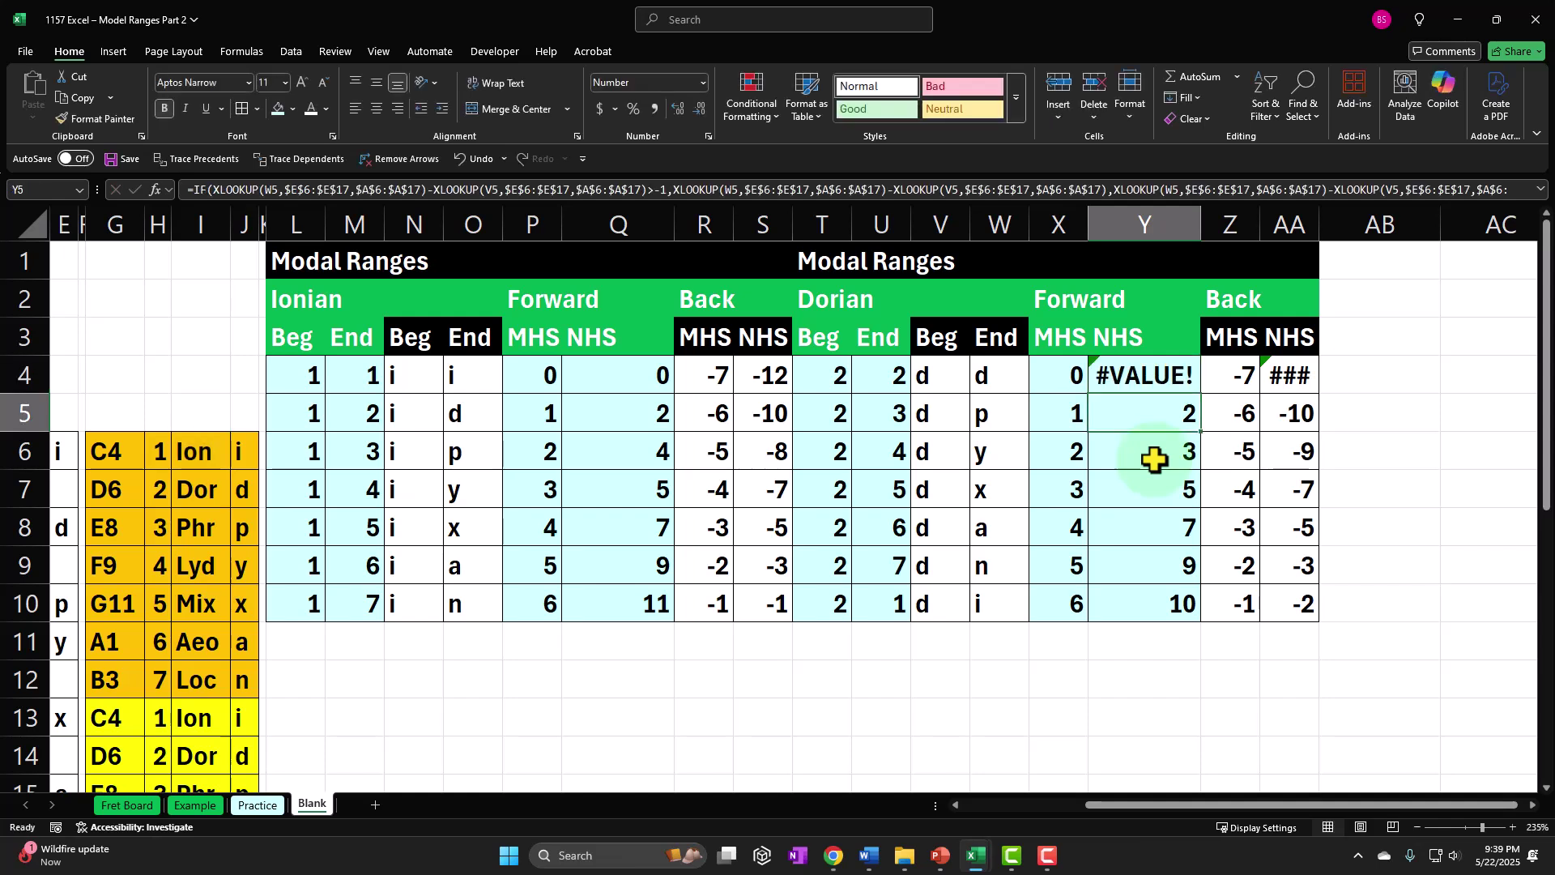
- Select the Dorian header cells in rows 2 and 3, starting at T2, and open the fill color options
key(Left)
key(Left)
key(Left)
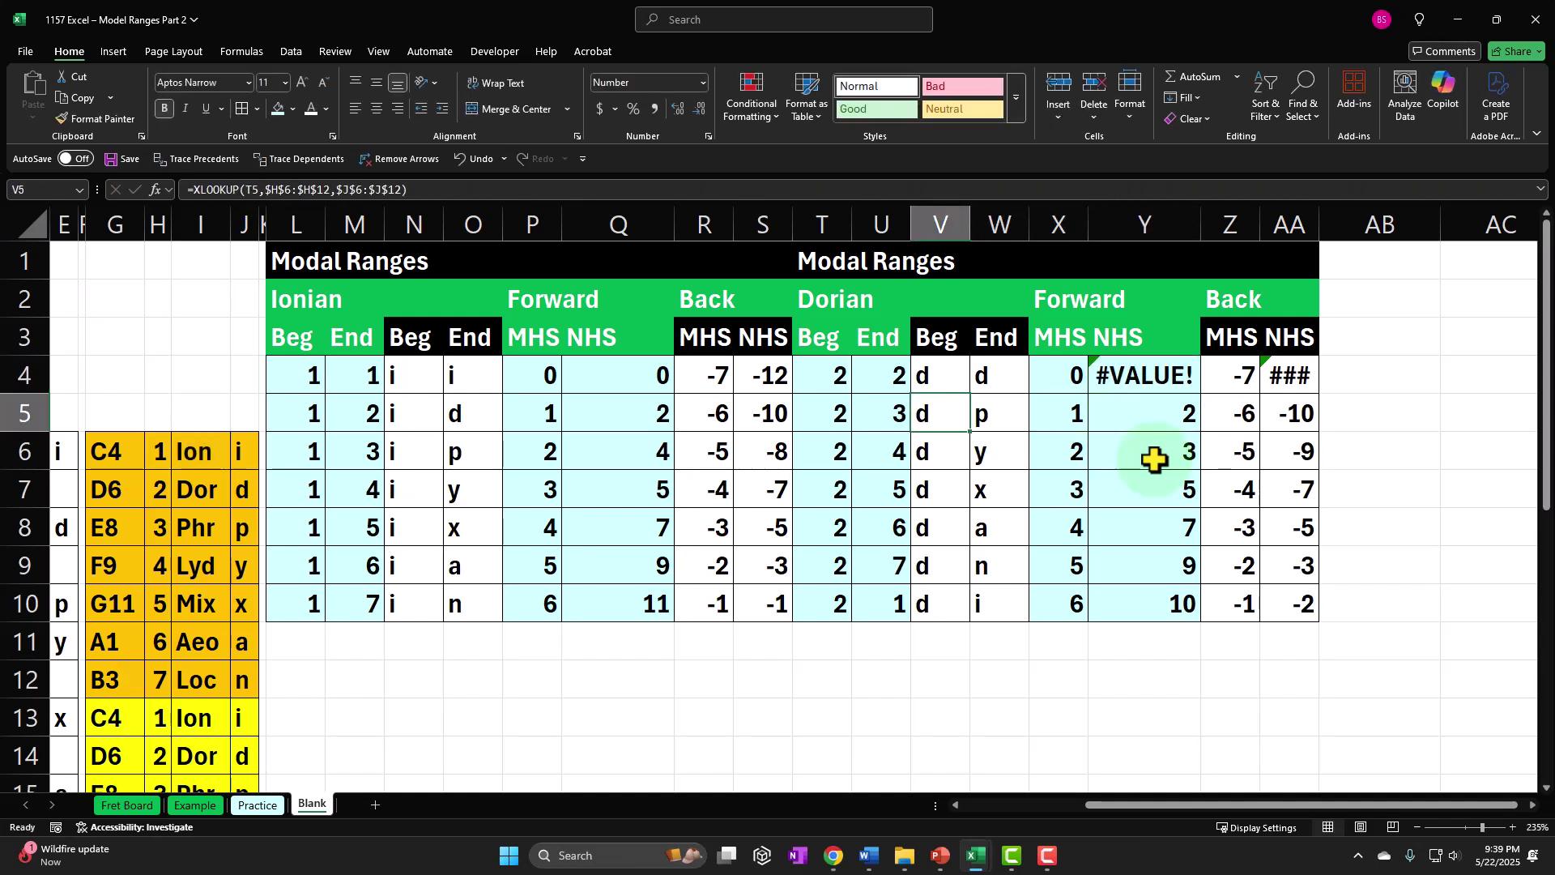
mouse_move(835, 297)
mouse_down()
mouse_move(851, 319)
mouse_move(829, 322)
mouse_up()
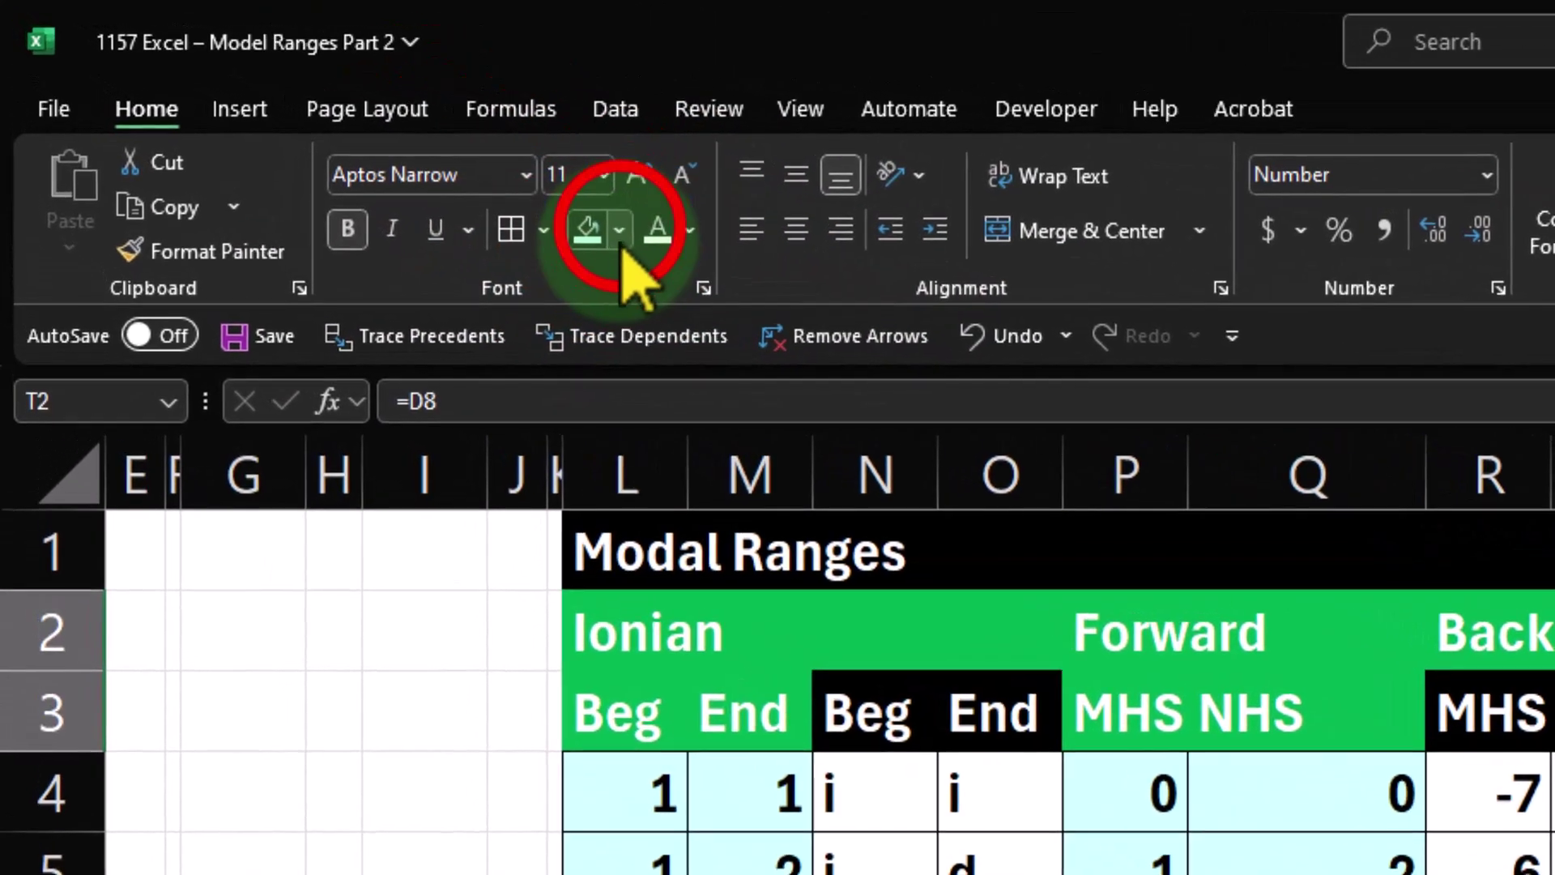
- Fill the Dorian block's header cells T2:U3, U2:AA2 and X3:Y3 with the standard dark blue
click(294, 108)
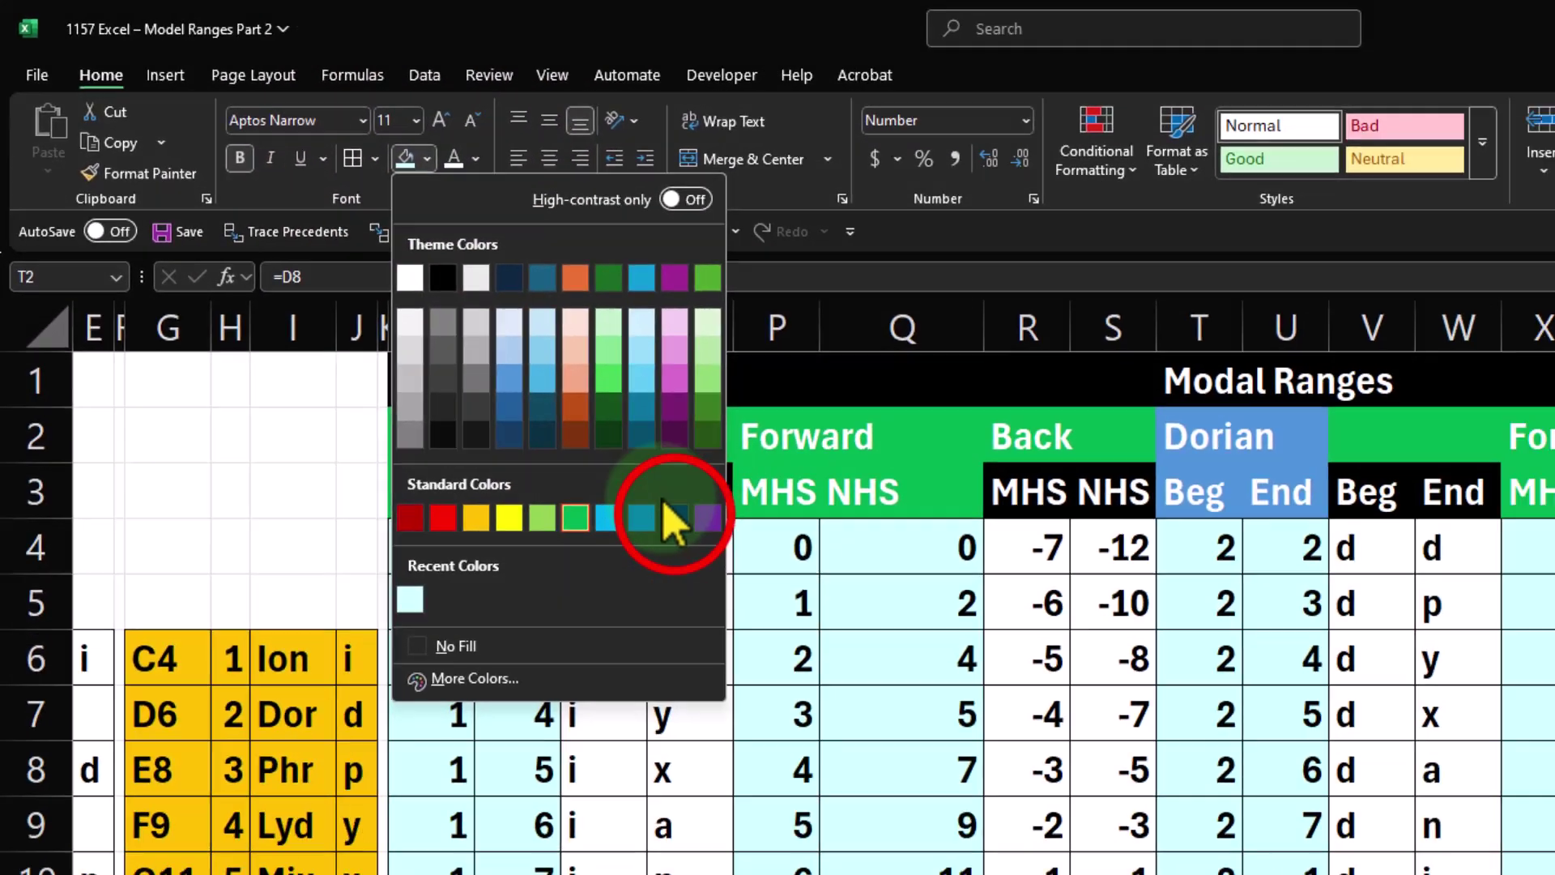
click(838, 644)
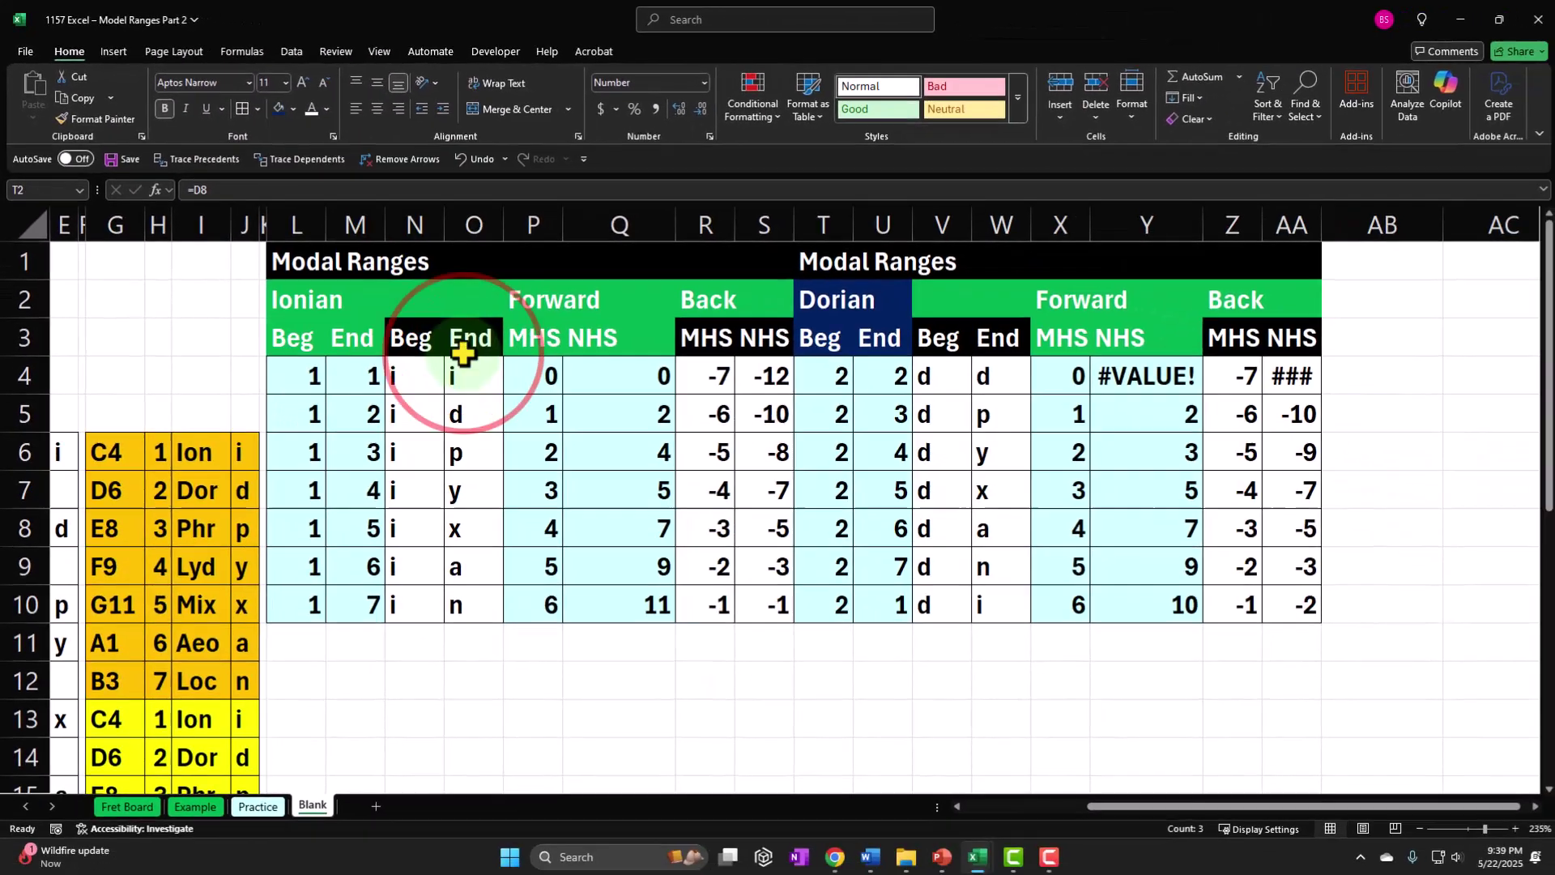
drag(879, 295, 1287, 299)
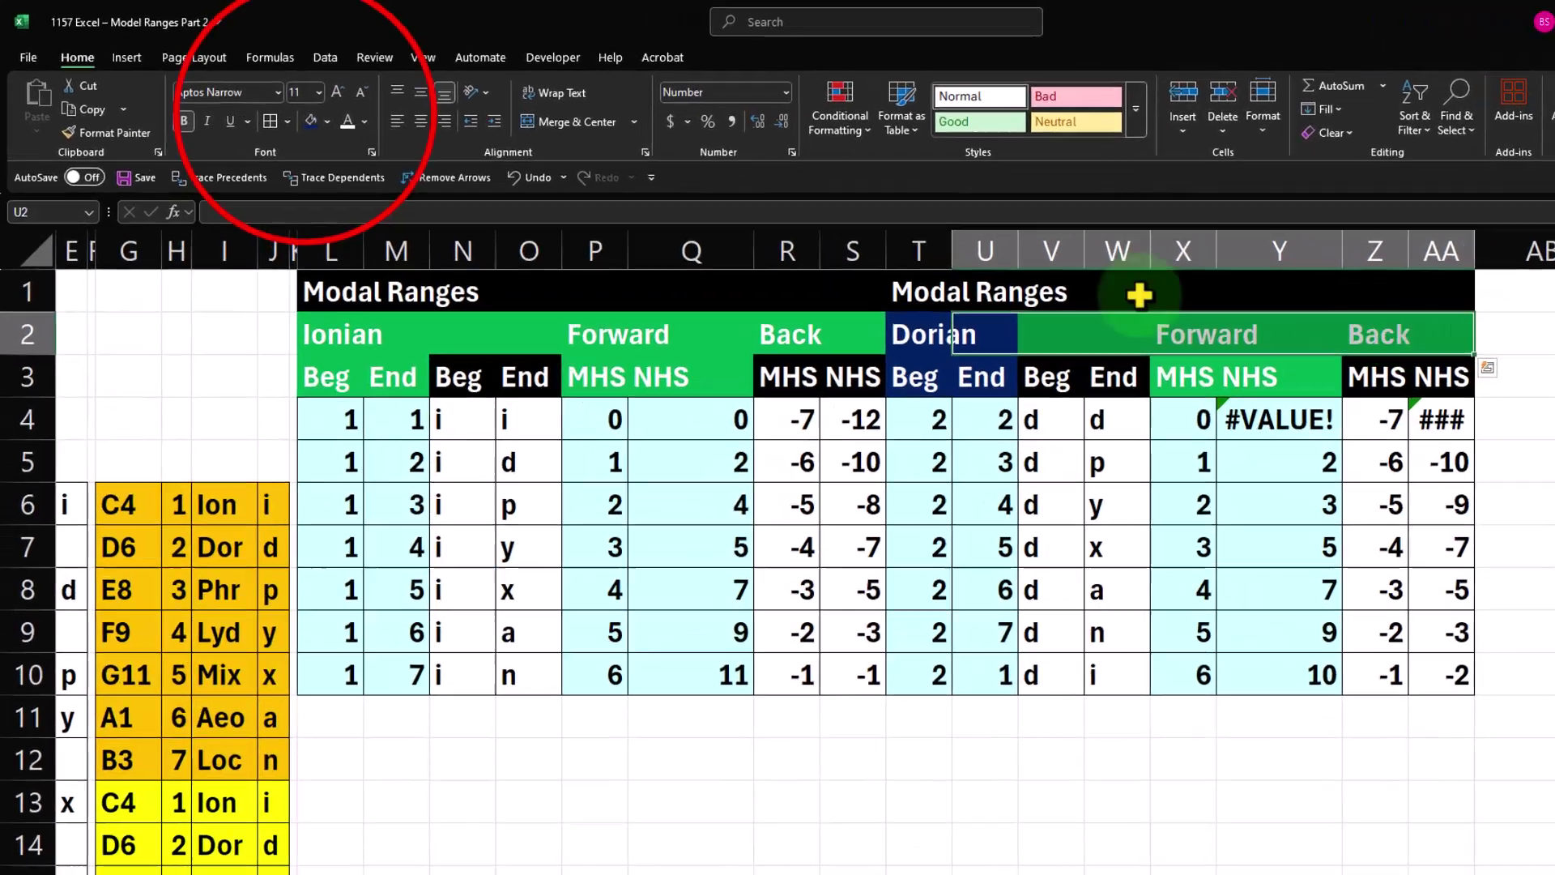
click(277, 107)
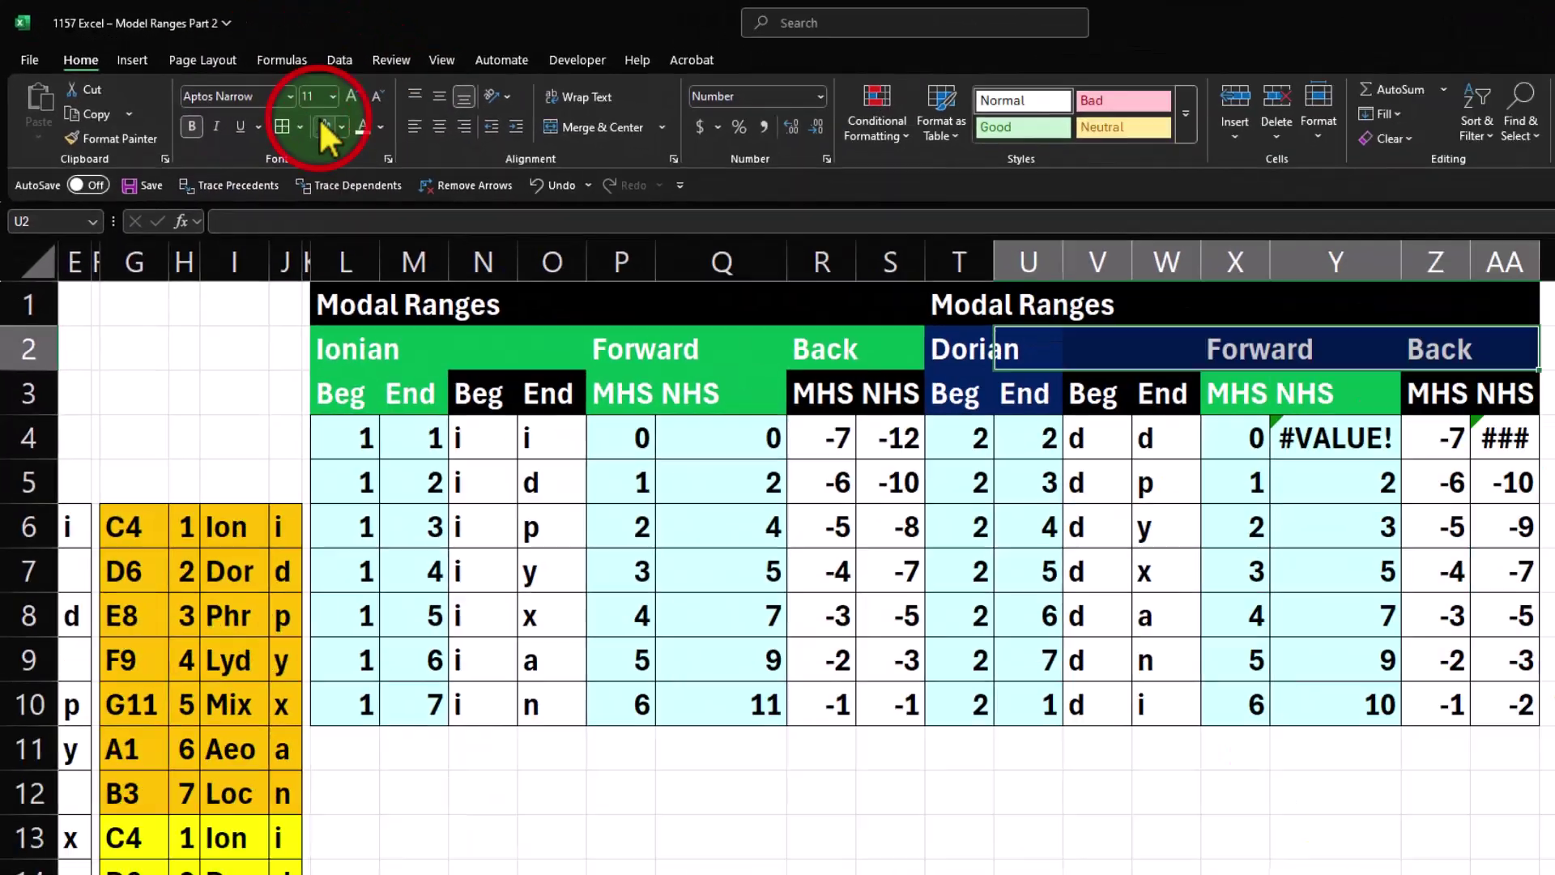
drag(1224, 393, 1369, 393)
click(357, 139)
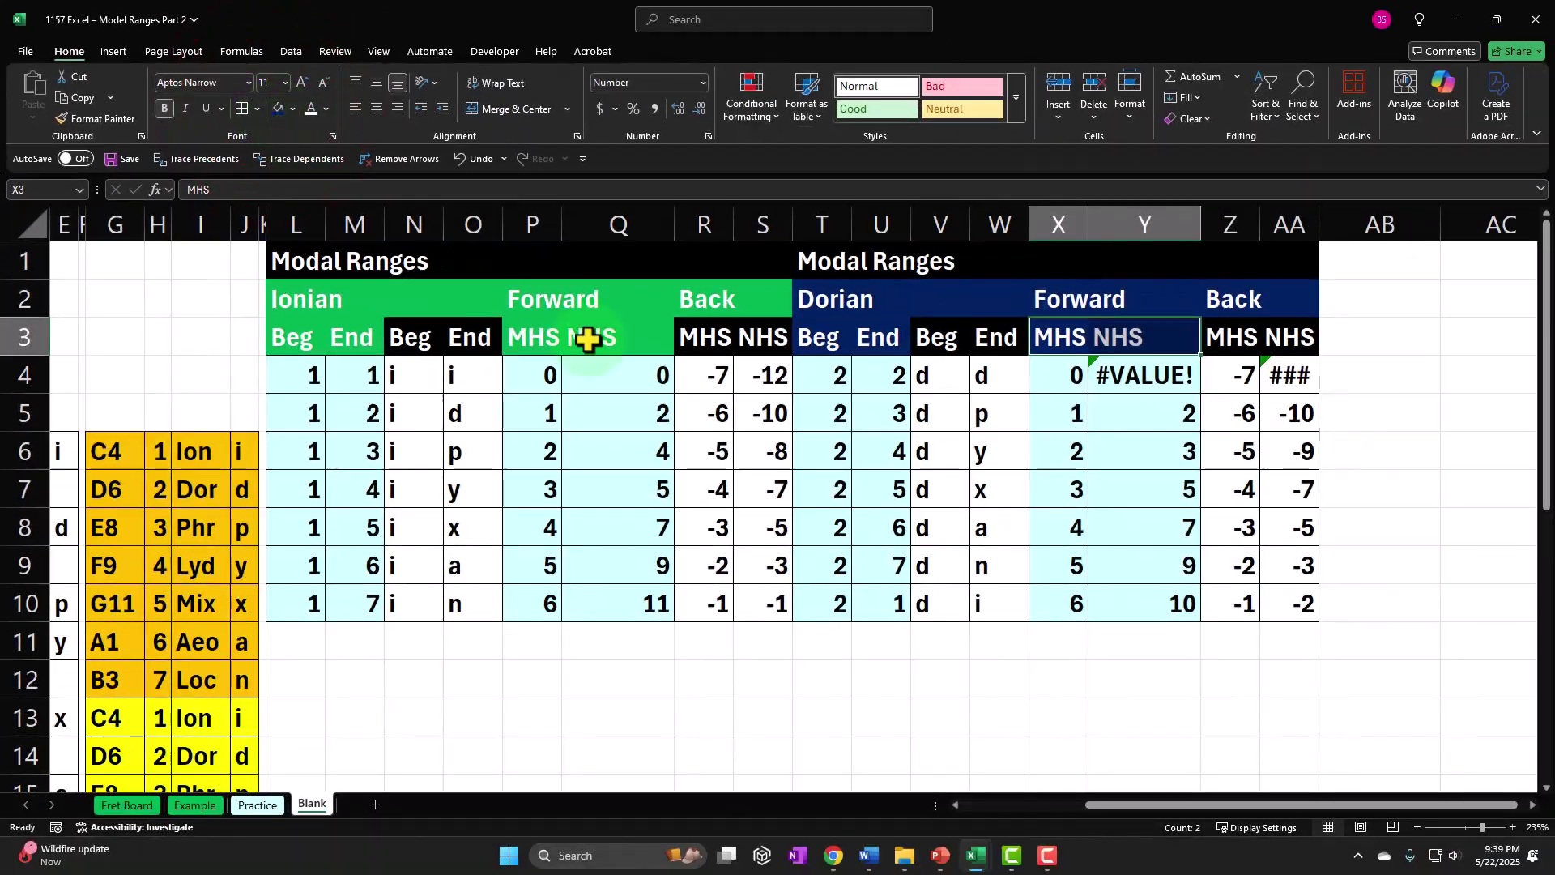
- Examine the Dorian block's Beg and End numbers and mode letters row by row across T4:W10
click(825, 392)
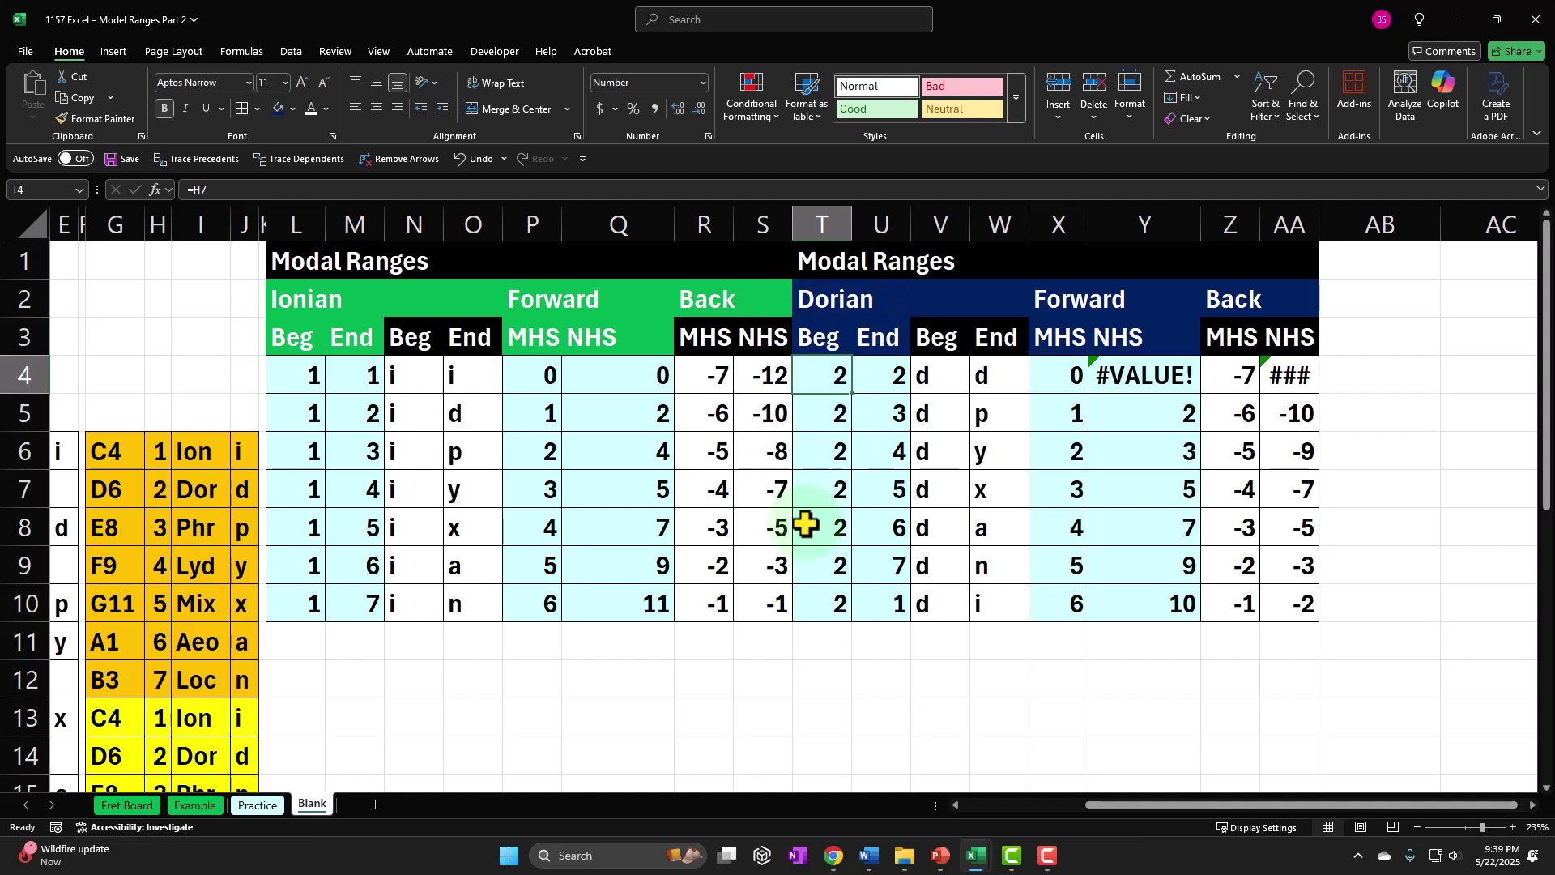
key(Right)
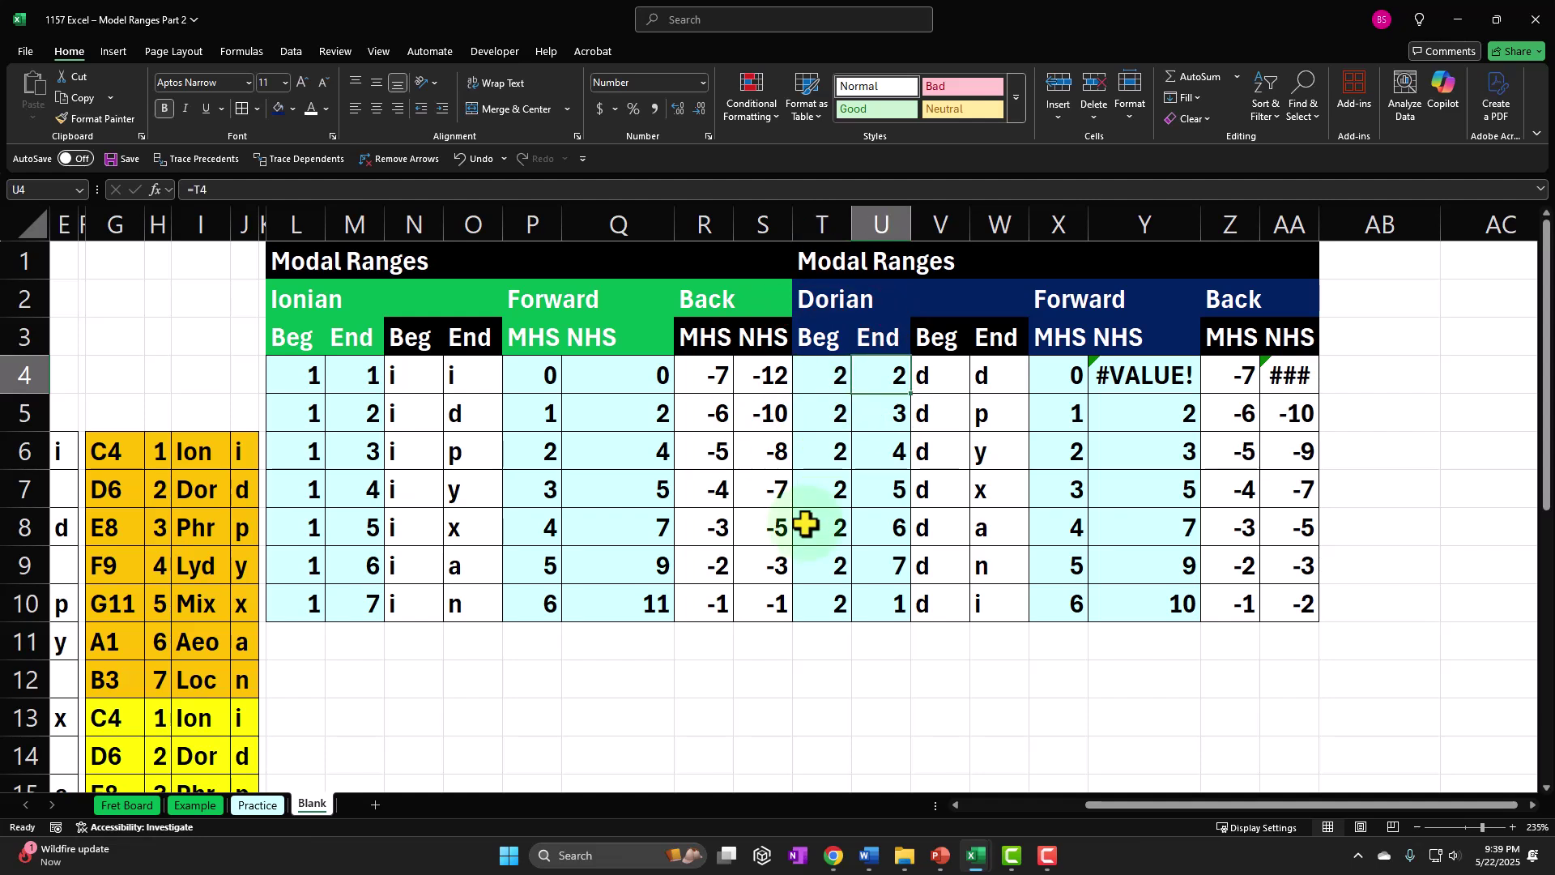
key(Right)
key(Right)
key(Down)
key(Left)
key(Left)
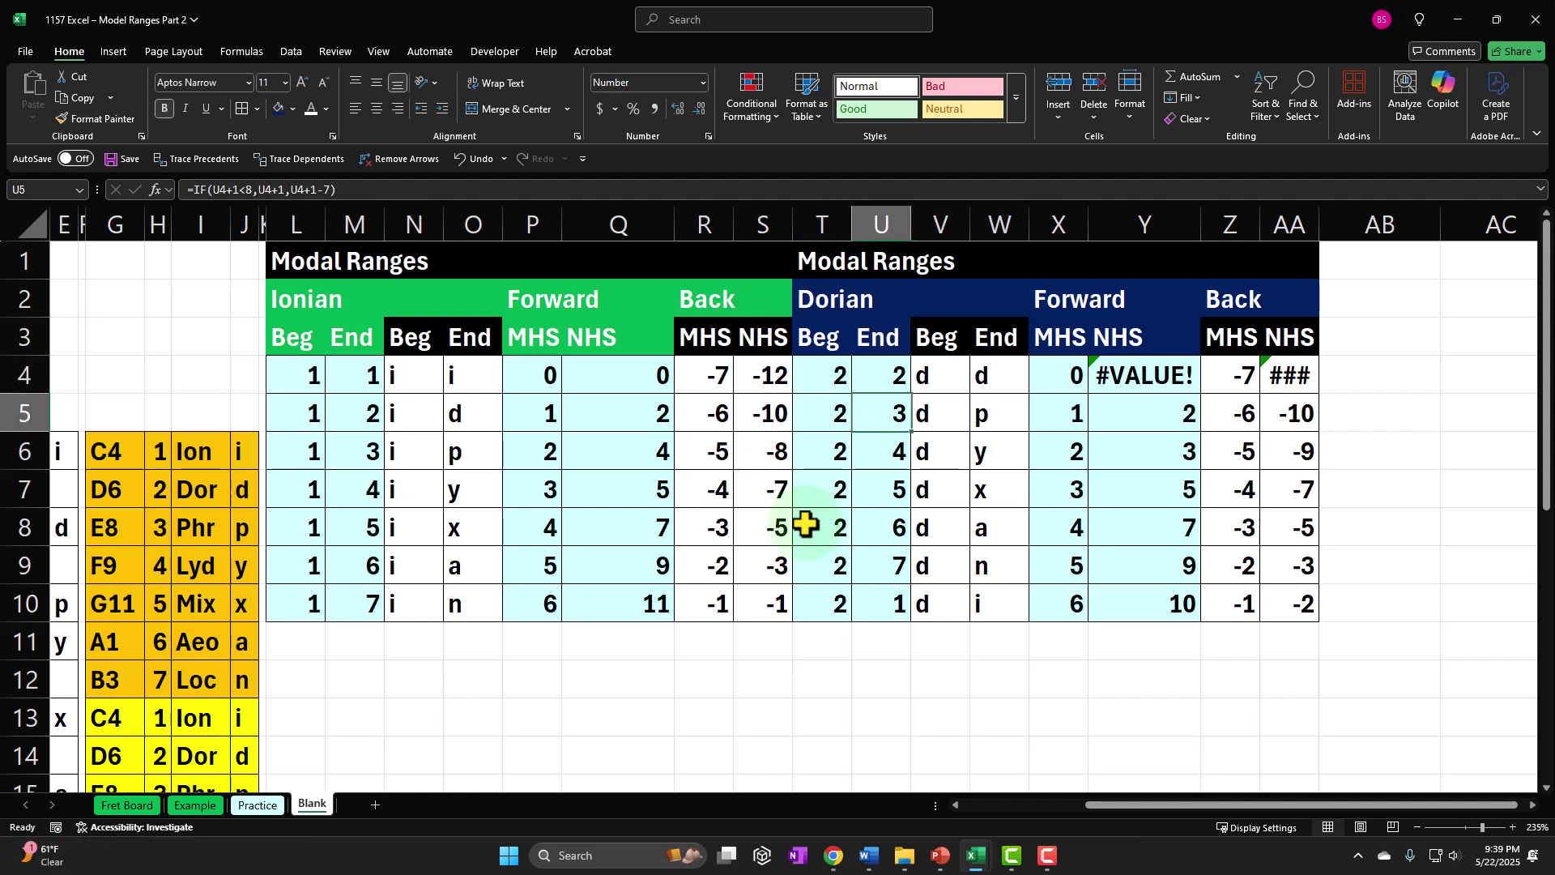
key(Left)
key(Right)
key(Right)
key(Right)
key(Down)
key(Left)
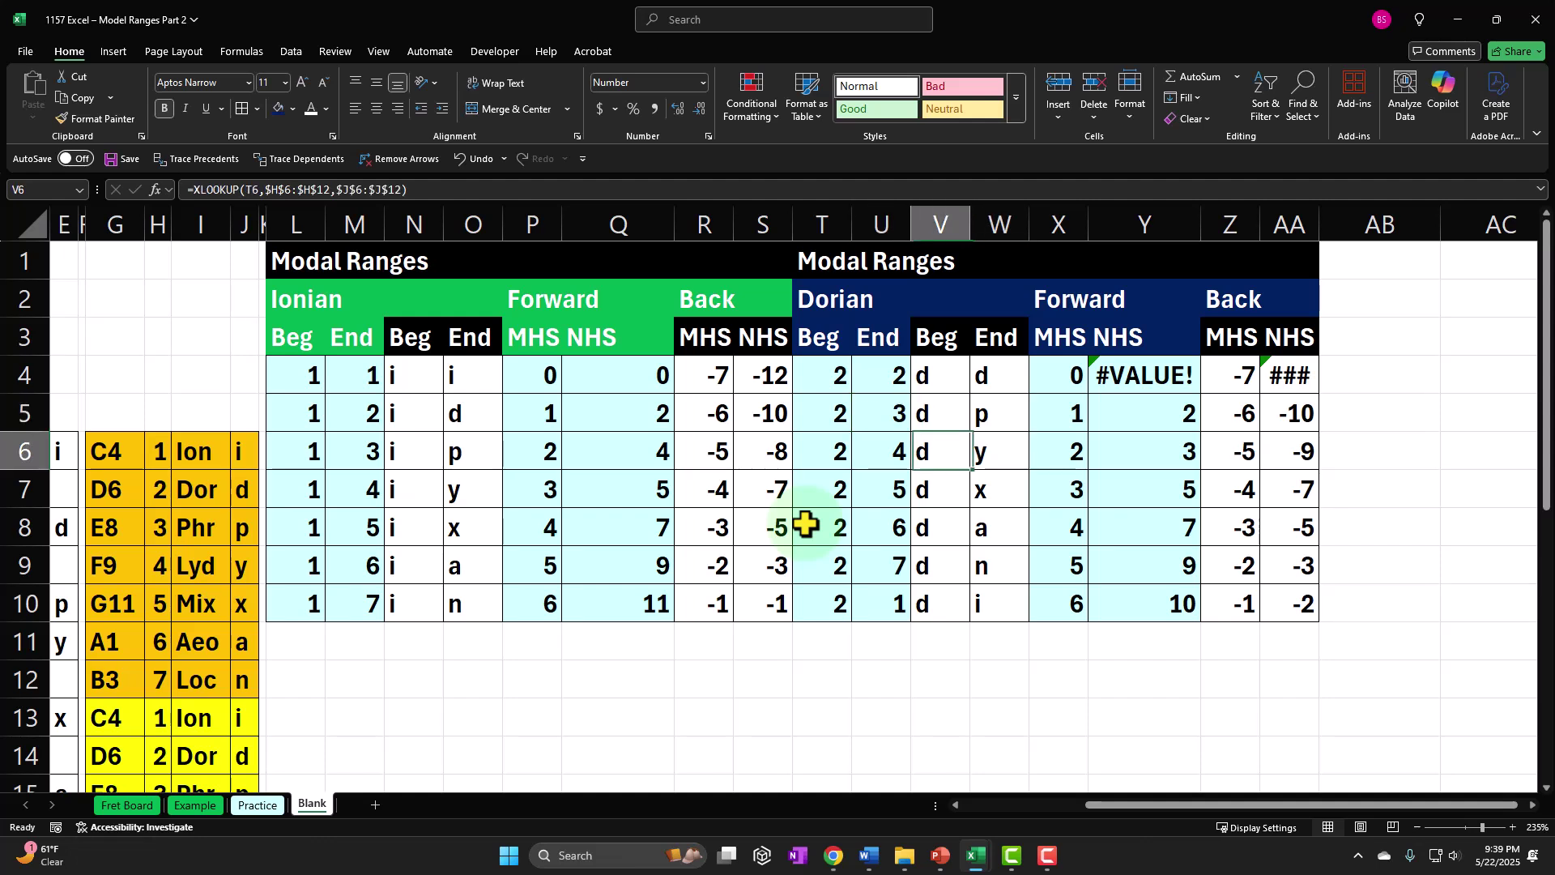
key(Left)
key(Left)
key(Right)
key(Right)
key(Right)
key(Down)
key(Left)
key(Left)
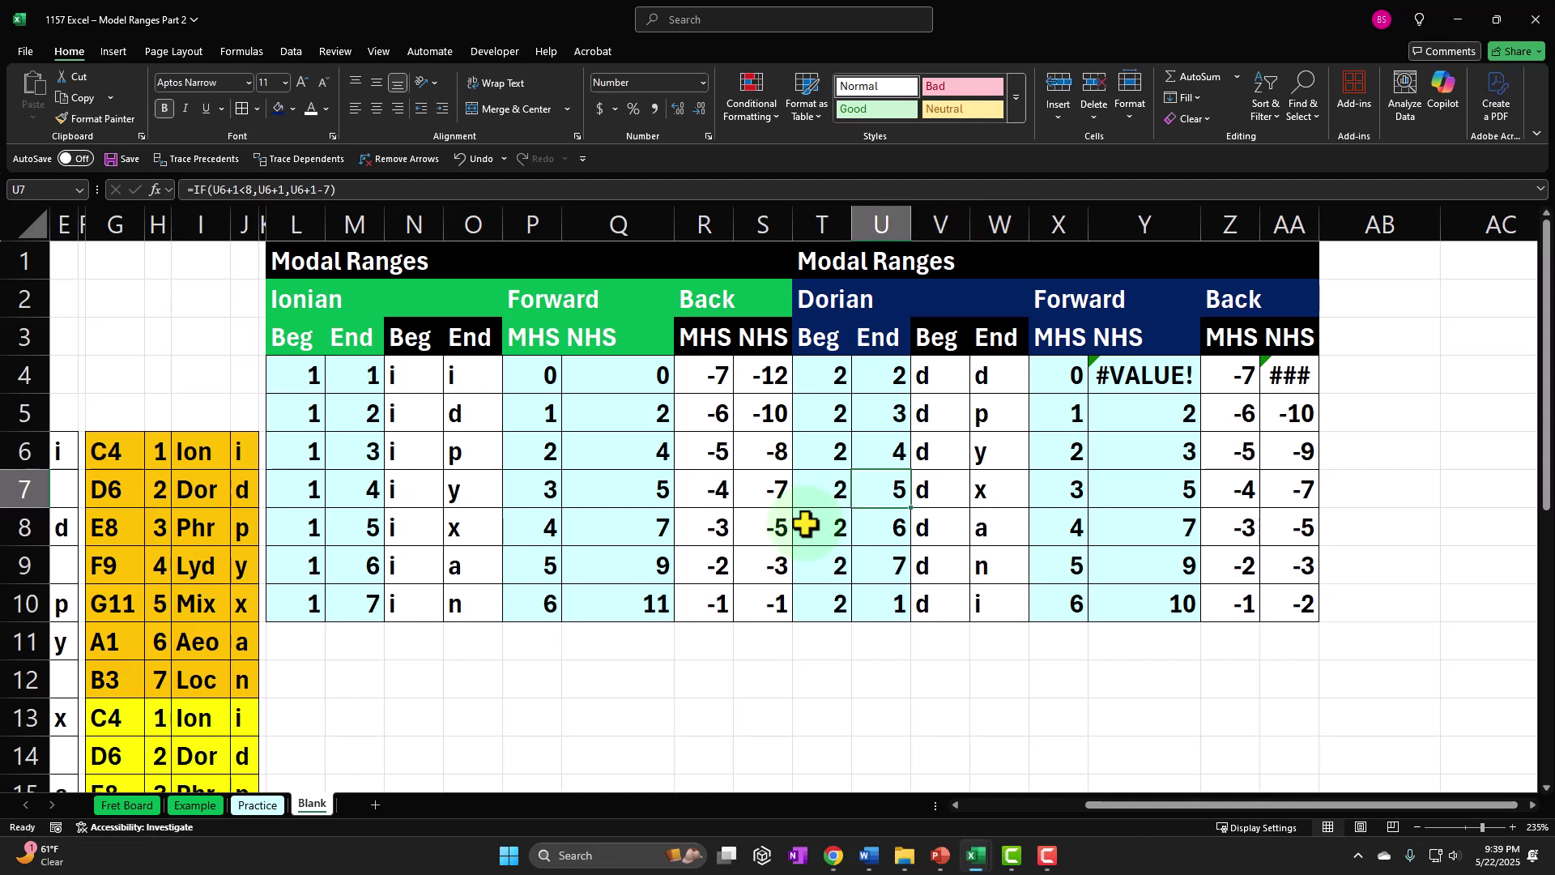
key(Left)
key(Right)
key(Right)
key(Right)
key(Down)
key(Left)
key(Left)
key(Left)
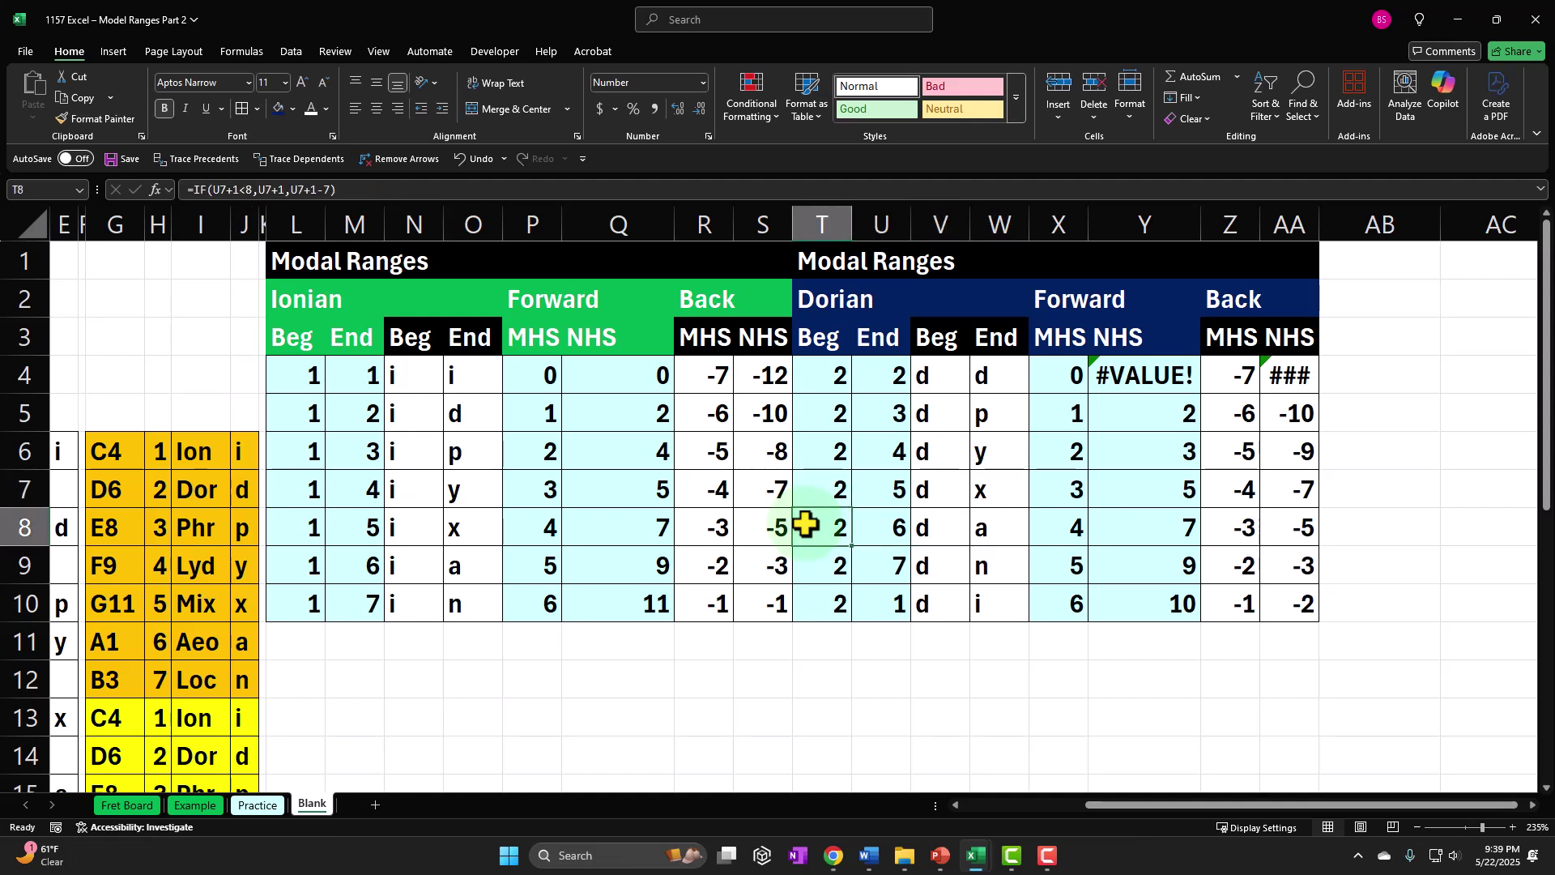
key(Right)
key(Right)
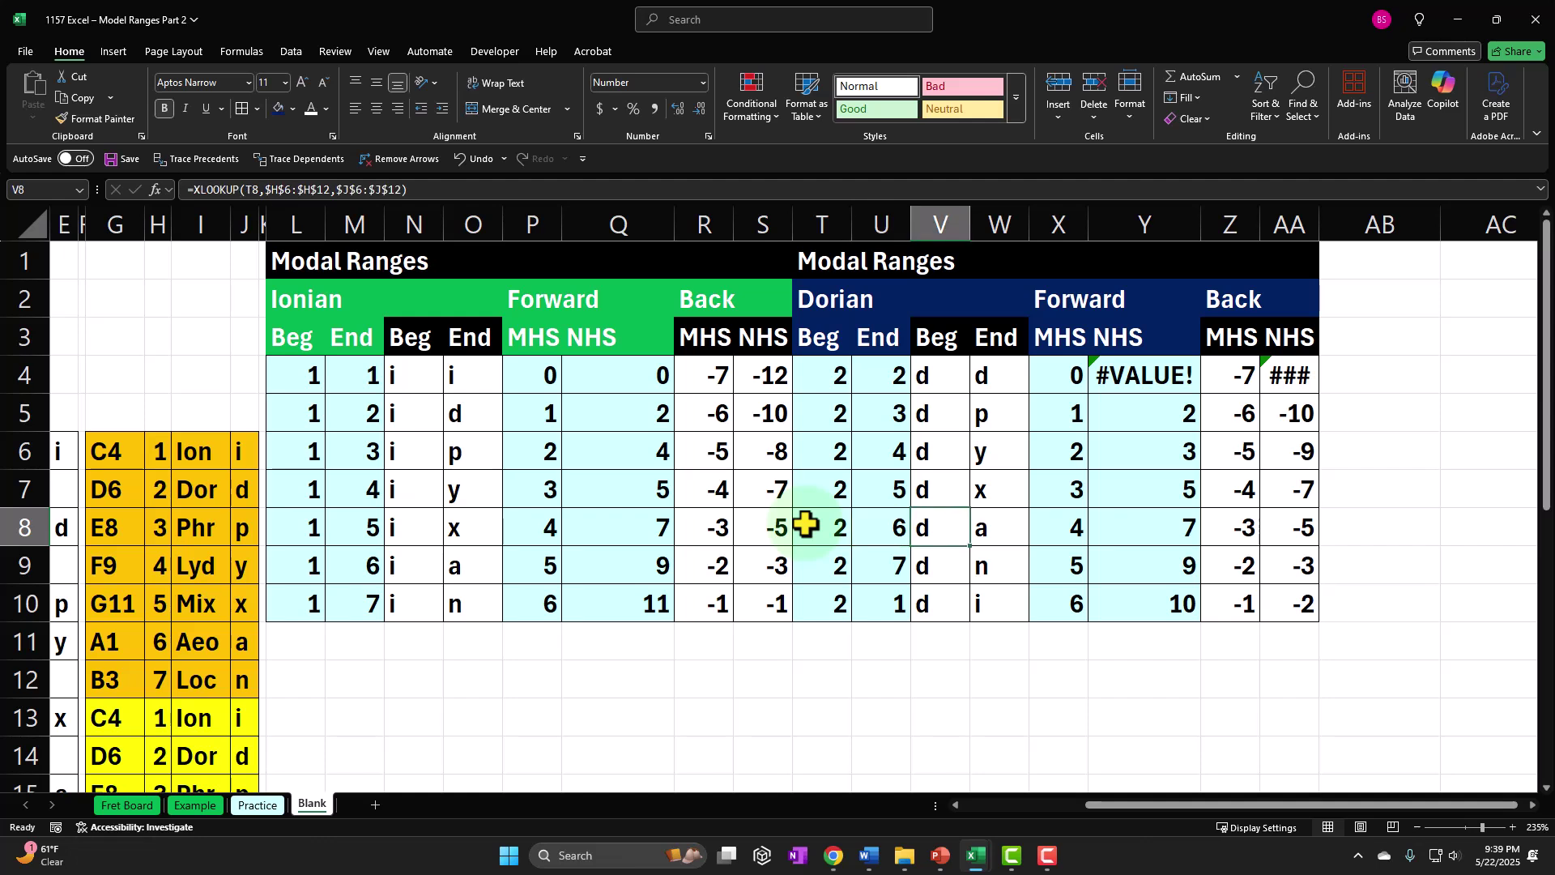
key(Right)
key(Down)
key(Left)
key(Left)
key(Left)
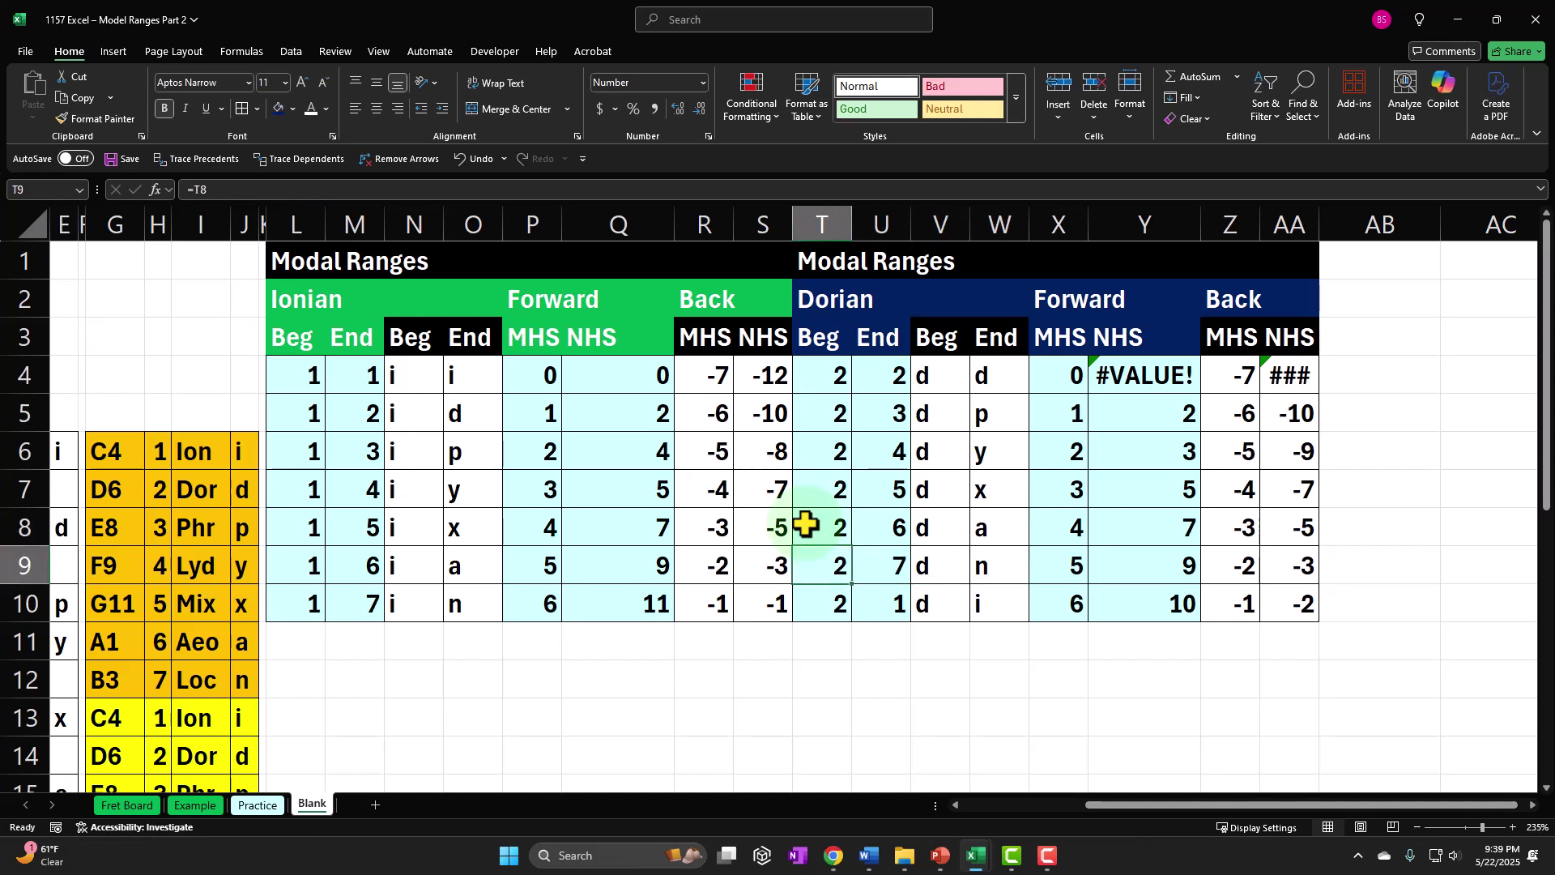
key(Right)
key(Right)
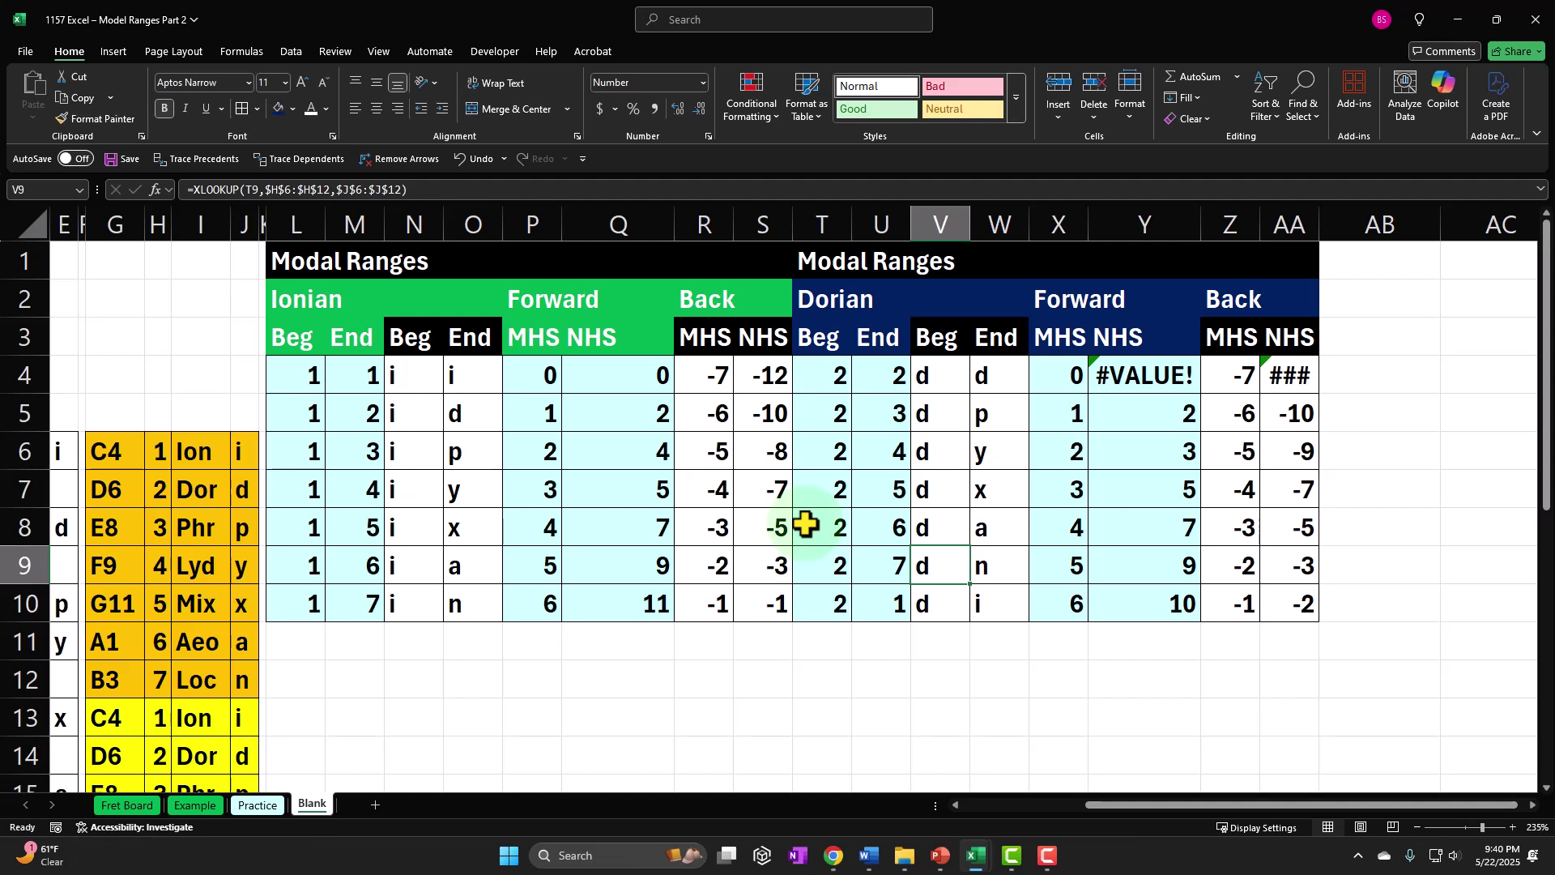
key(Right)
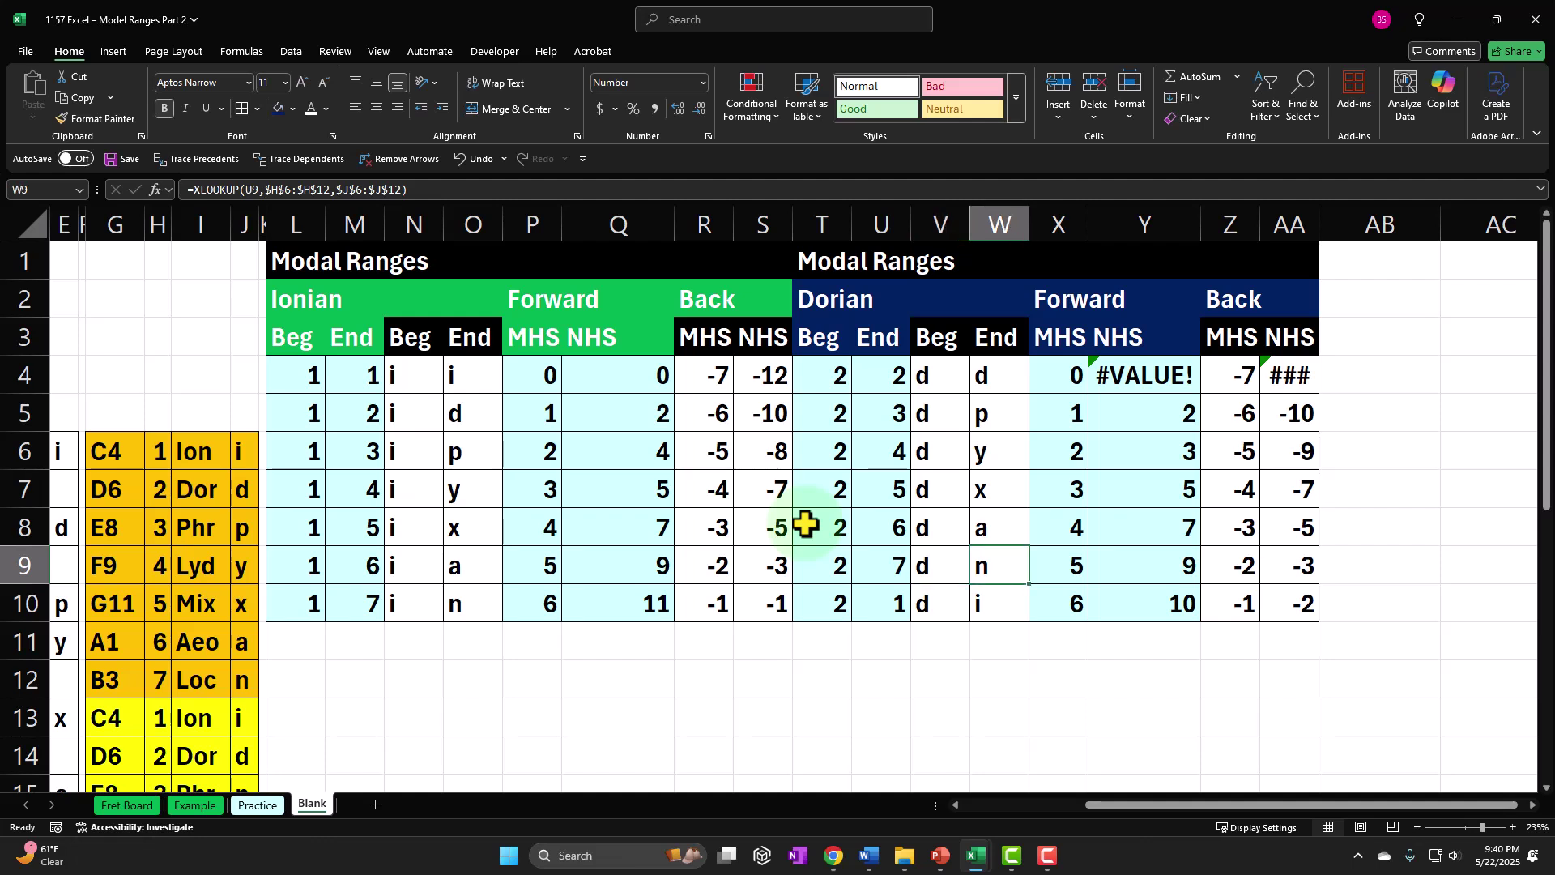
key(Down)
key(Left)
key(Left)
key(Left)
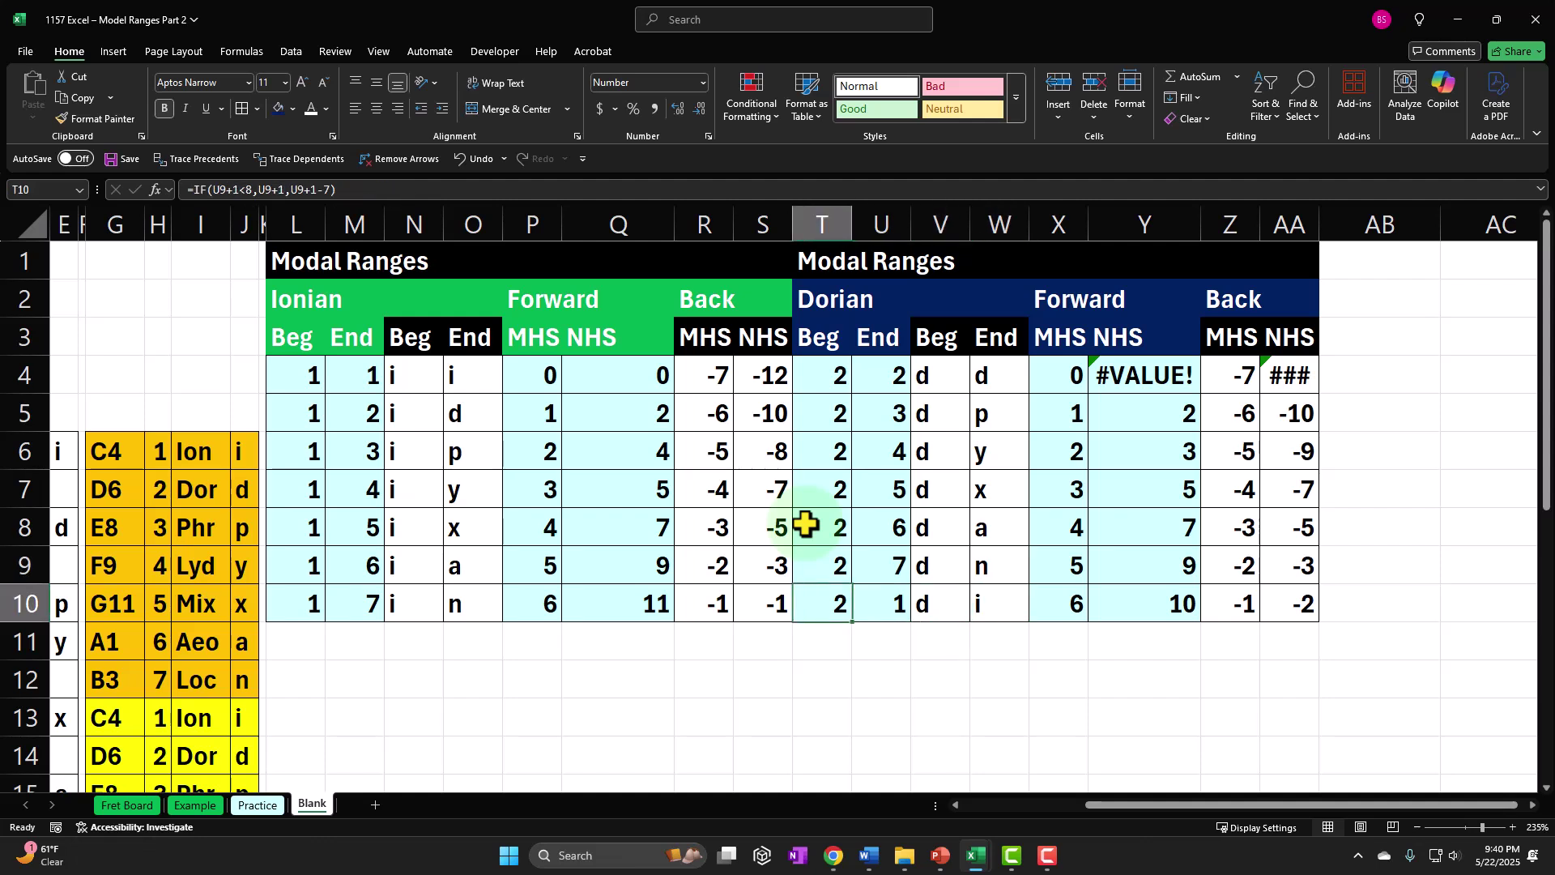
key(Right)
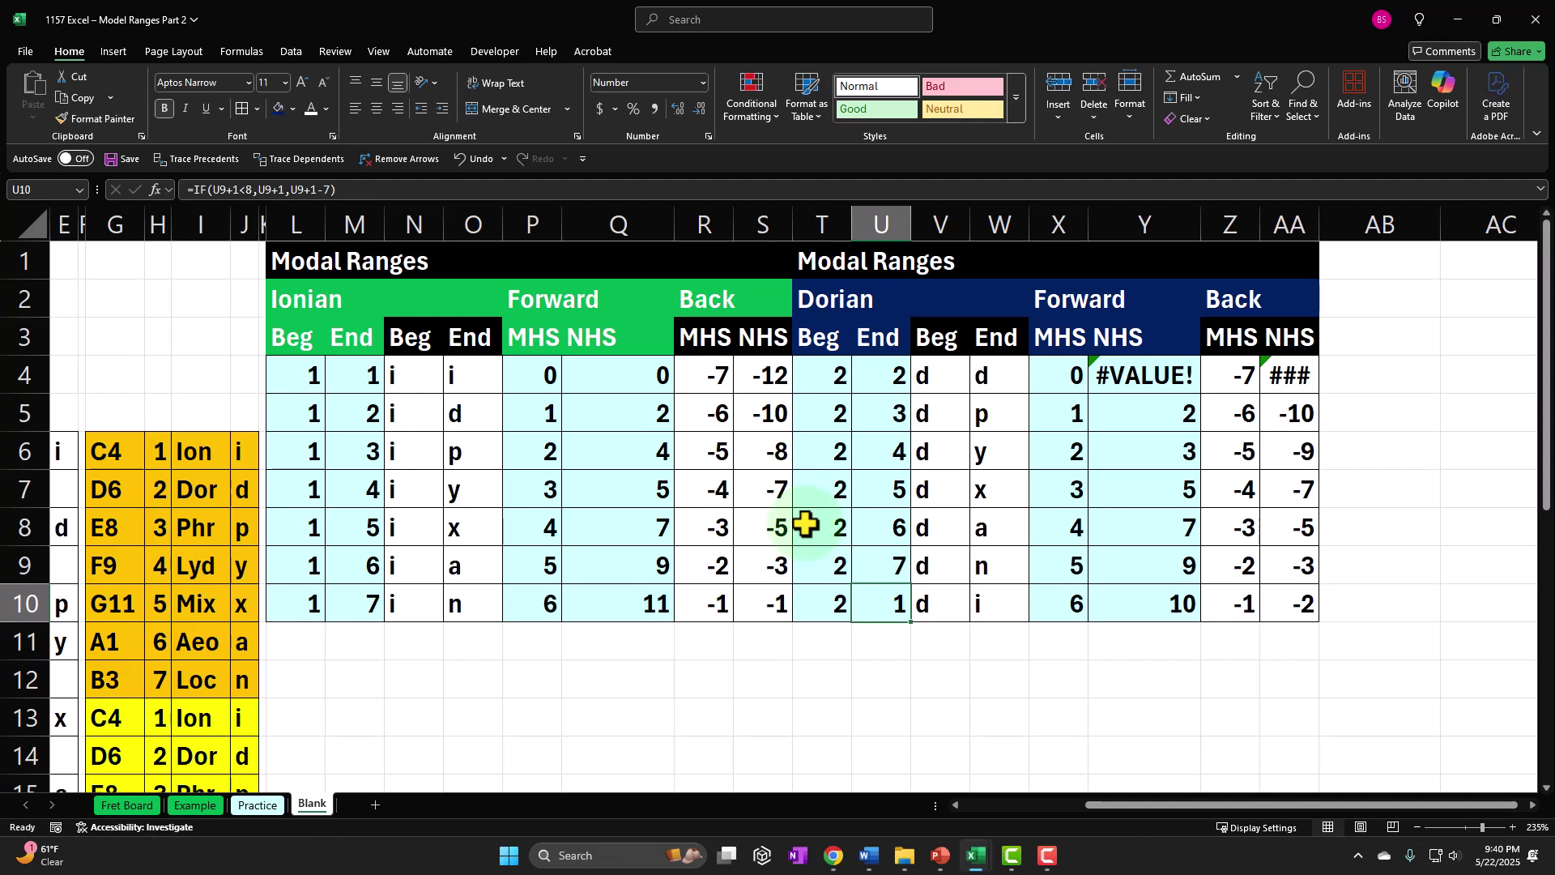
key(Right)
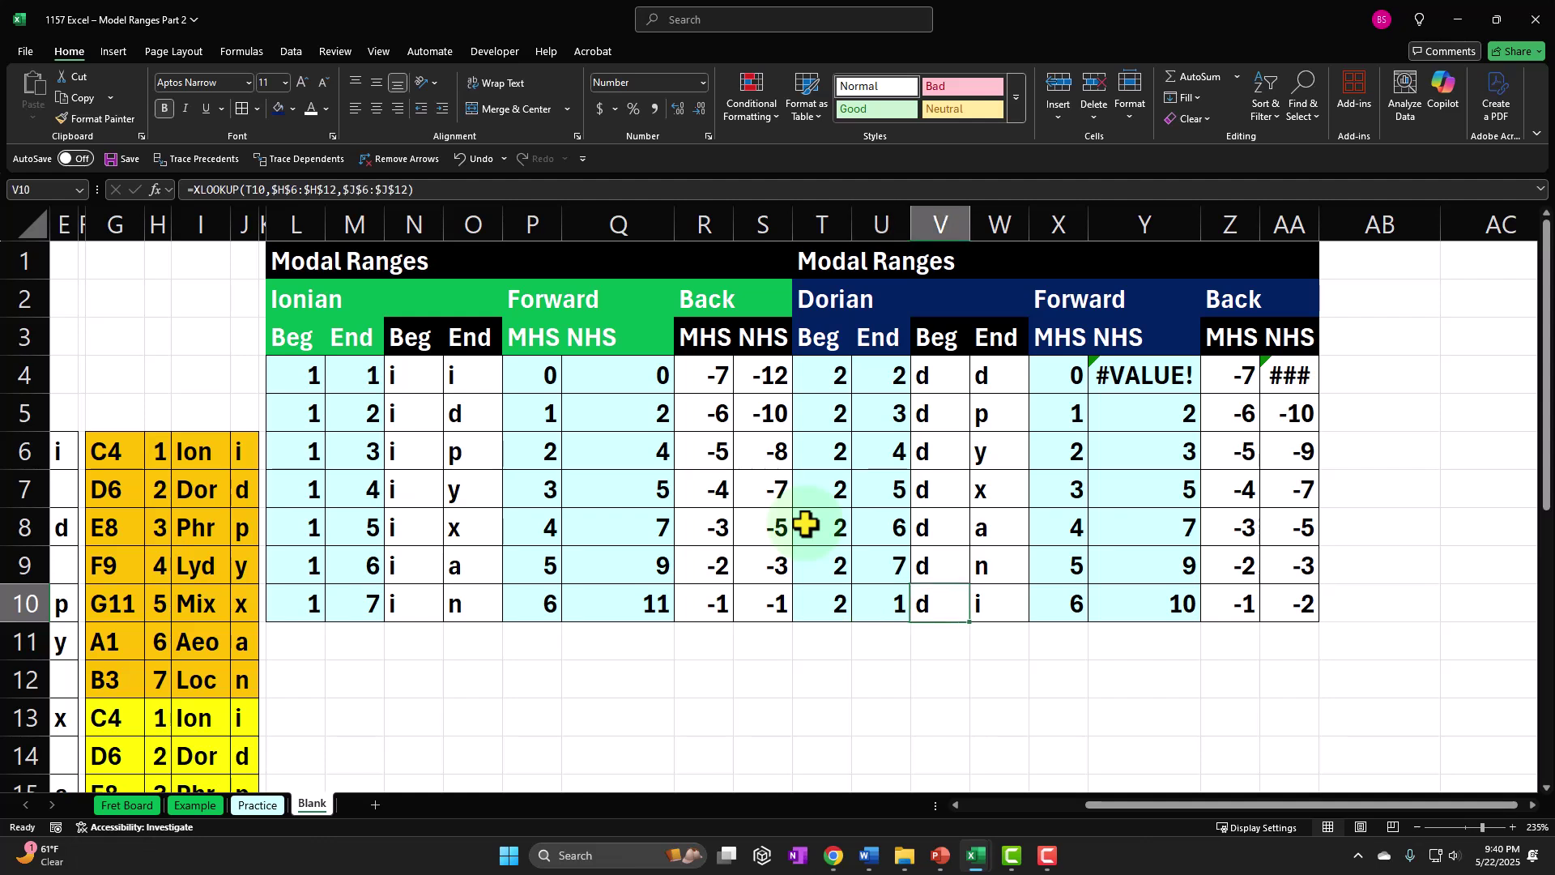
key(Right)
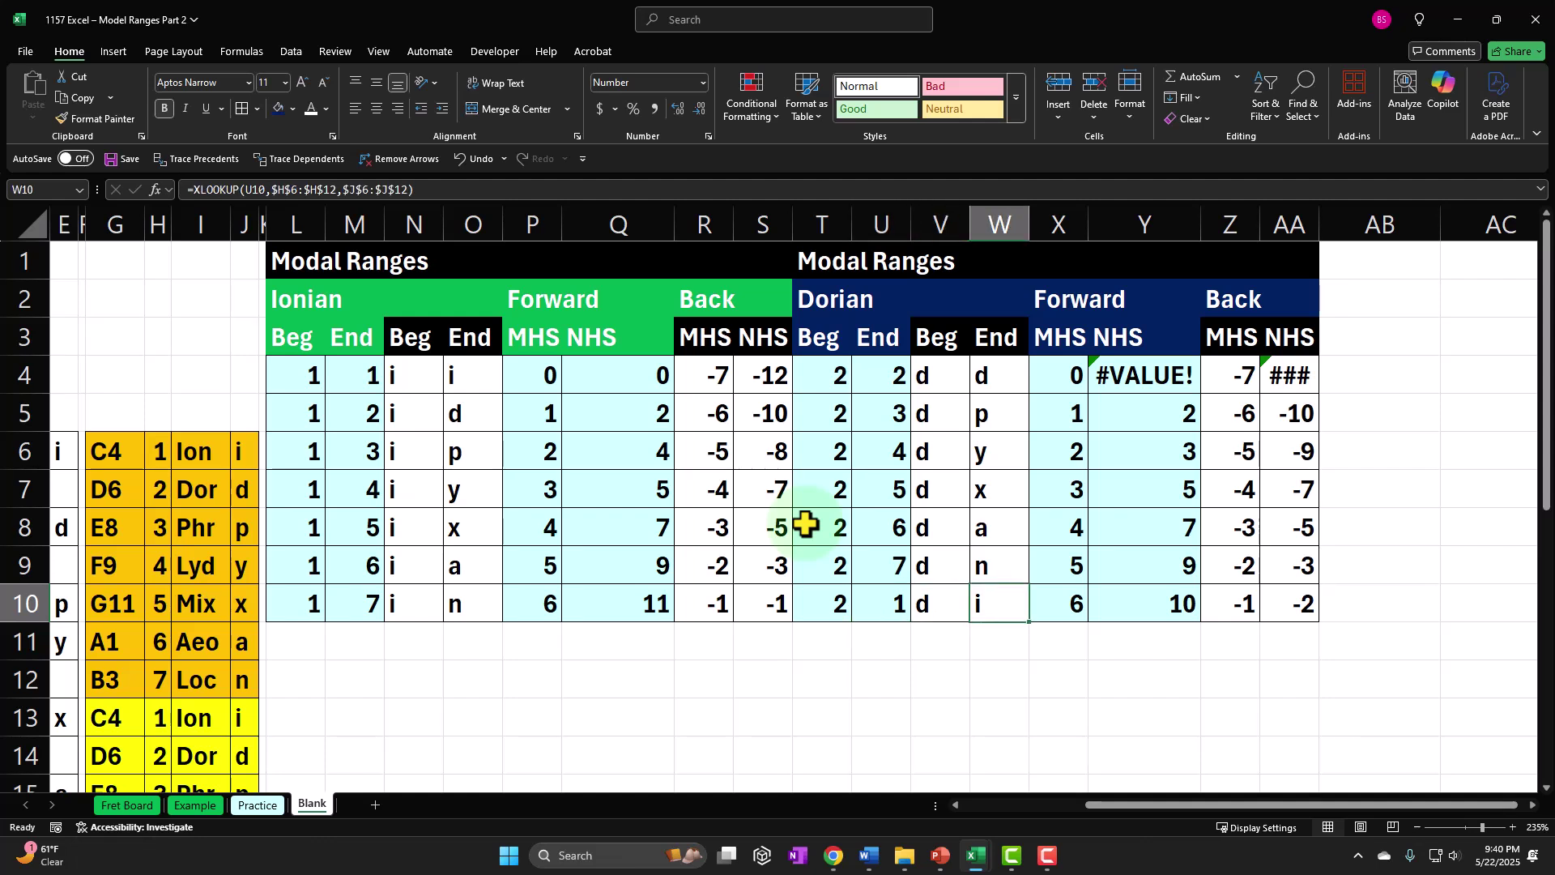
mouse_move(818, 377)
mouse_down()
mouse_move(895, 445)
mouse_move(997, 599)
mouse_up()
- Inspect the forward MHS formulas of the Dorian block in X4:X10 and the cells they reference
double_click(1057, 374)
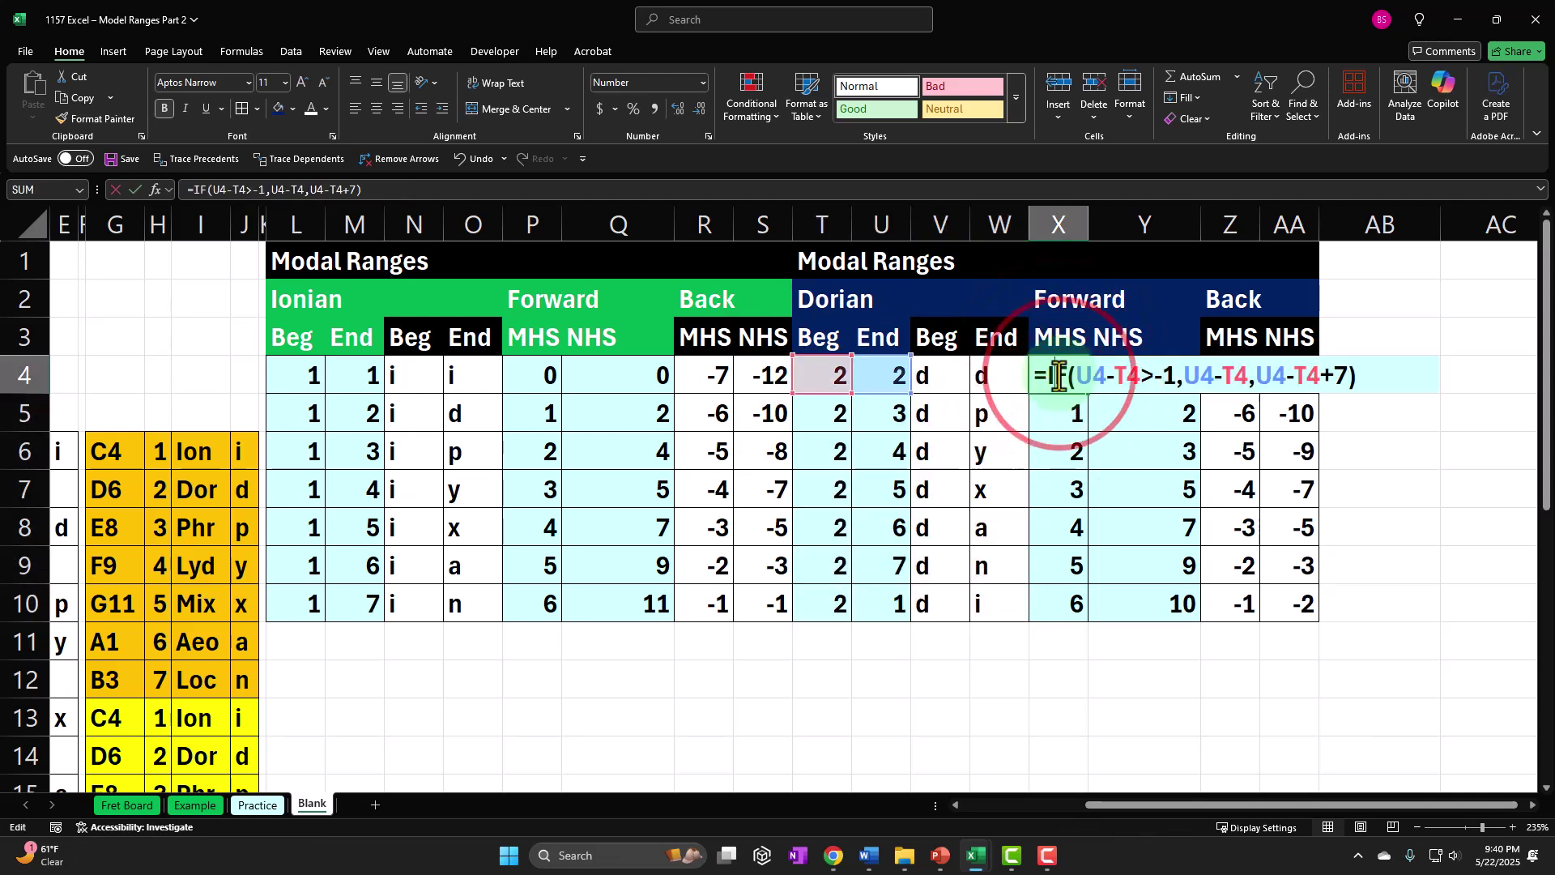
key(Escape)
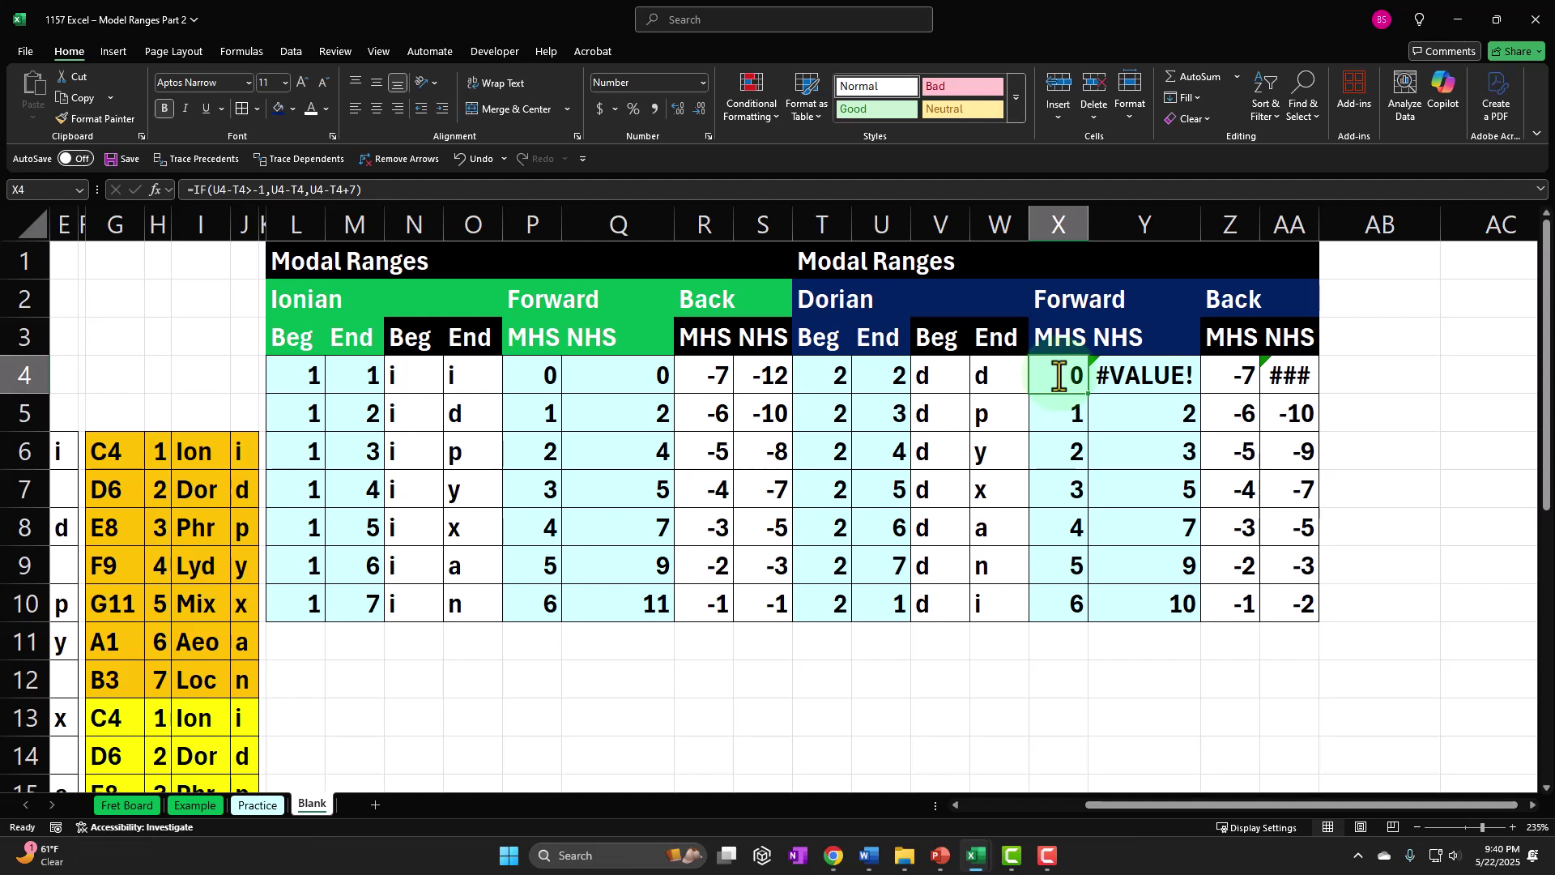
key(Down)
key(Down)
key(Down)
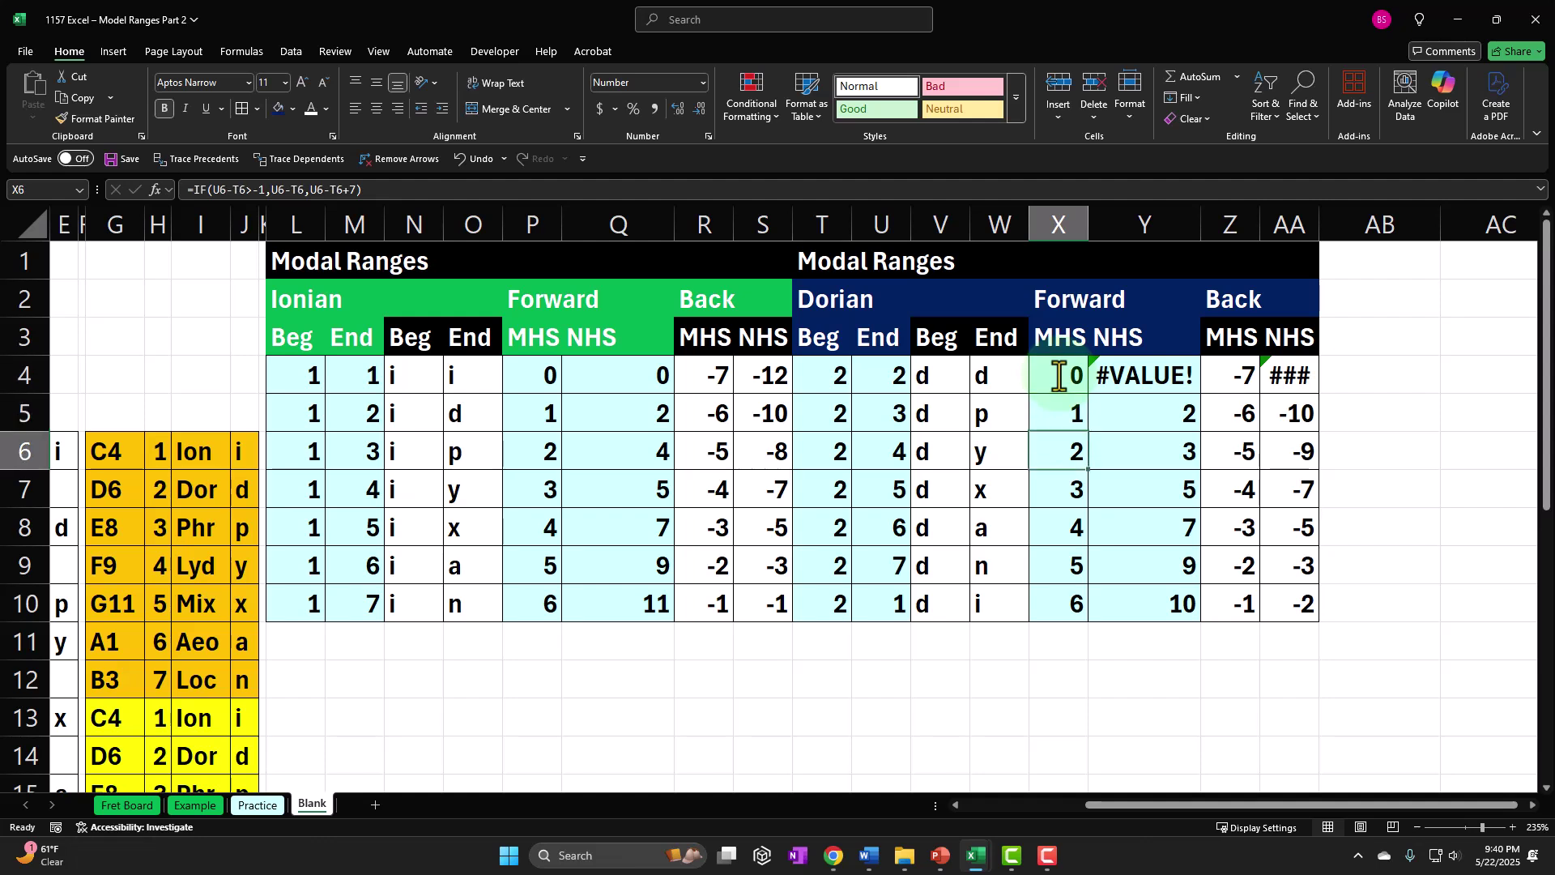
key(Down)
key(Down)
key(Down)
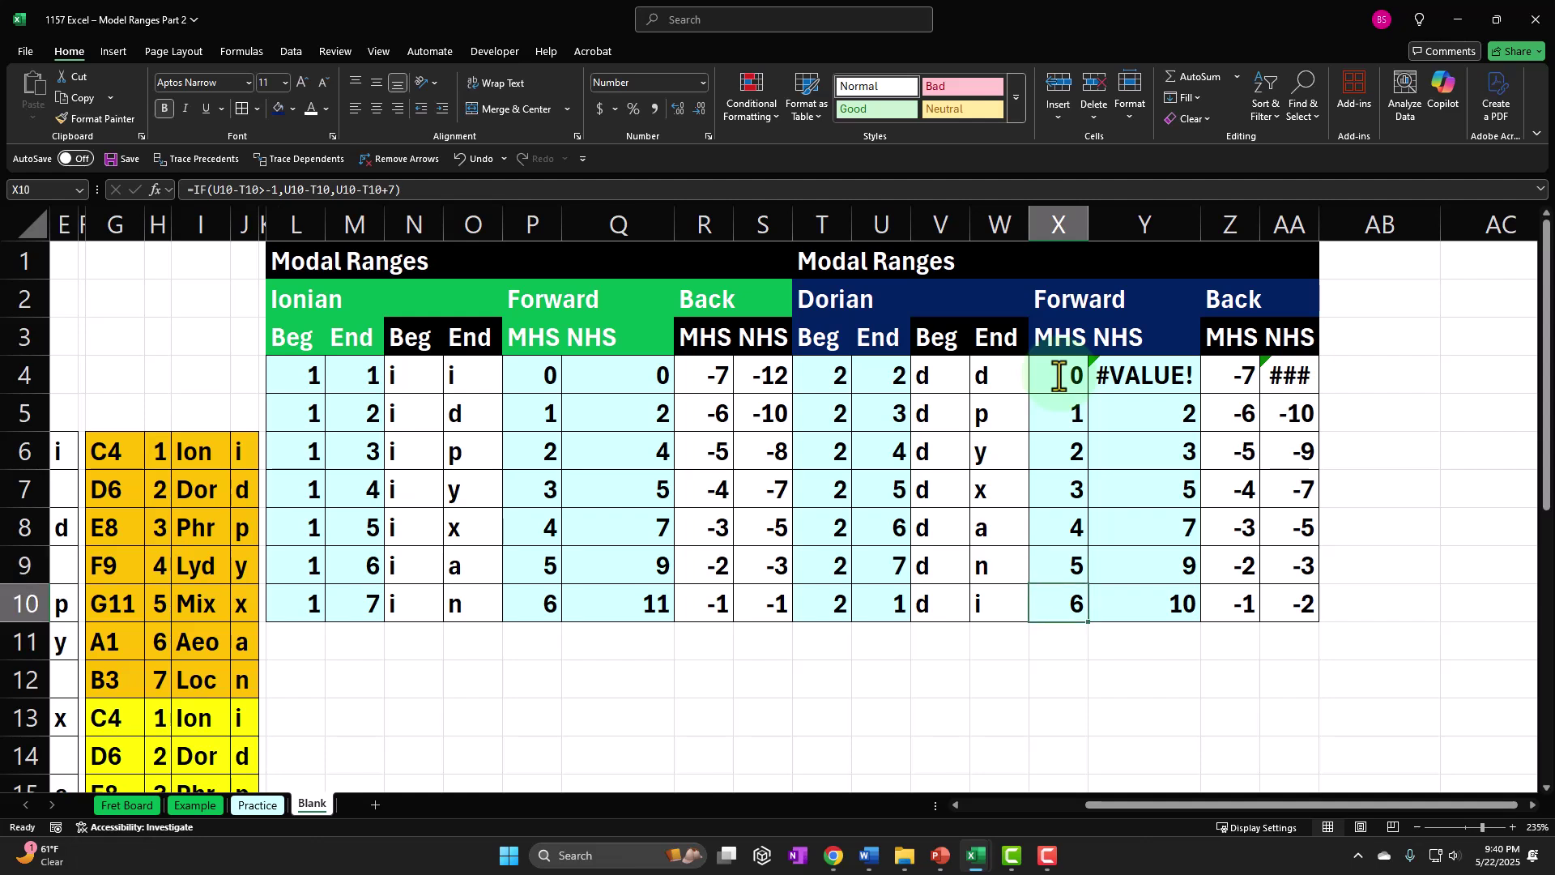
double_click(1057, 411)
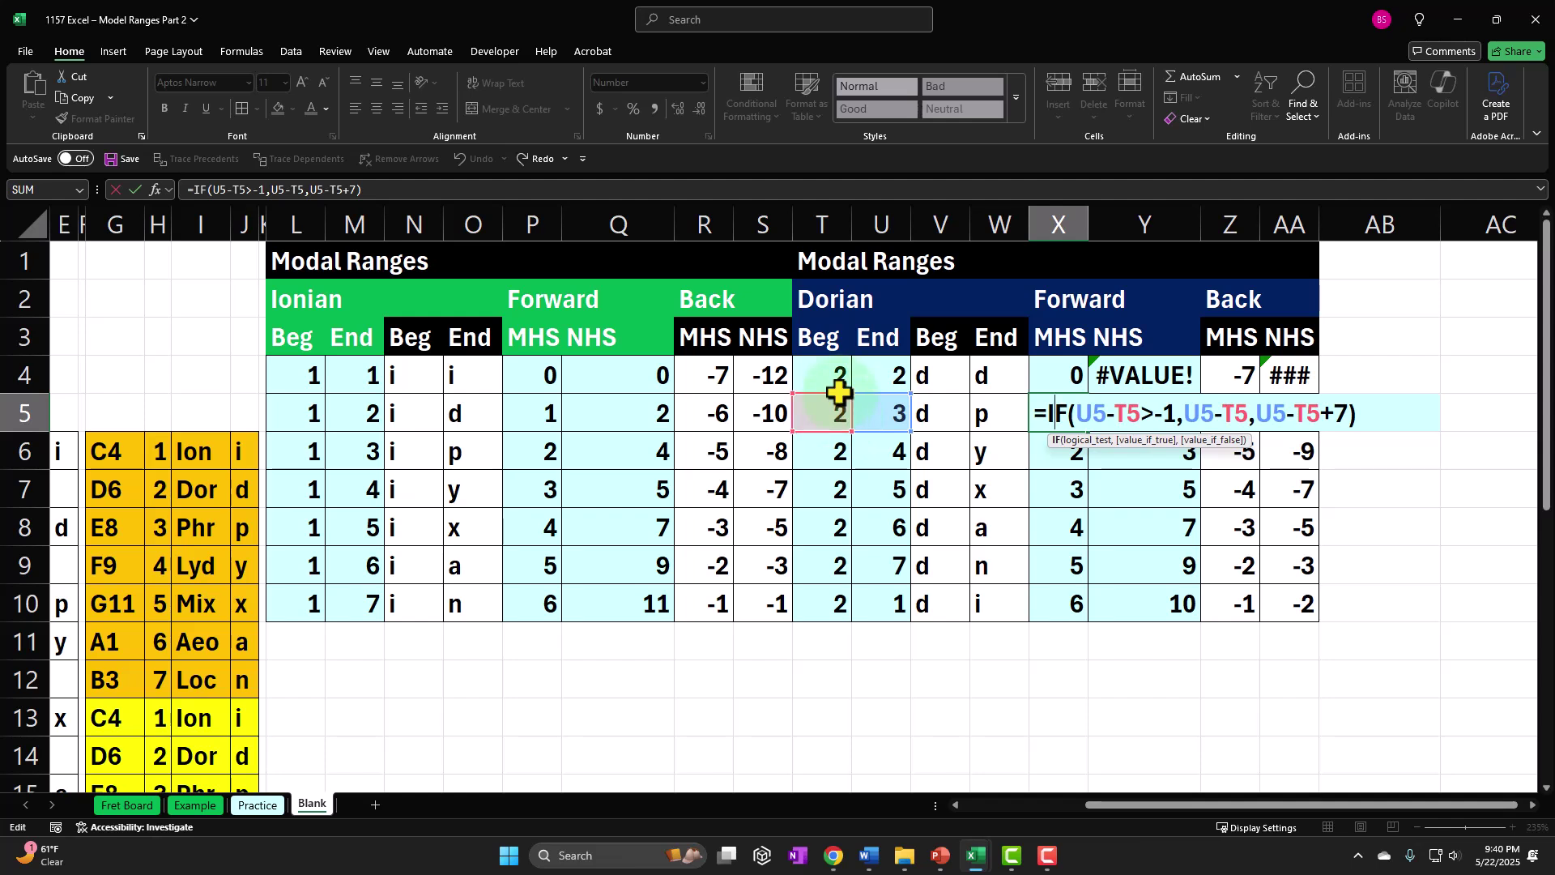
key(Return)
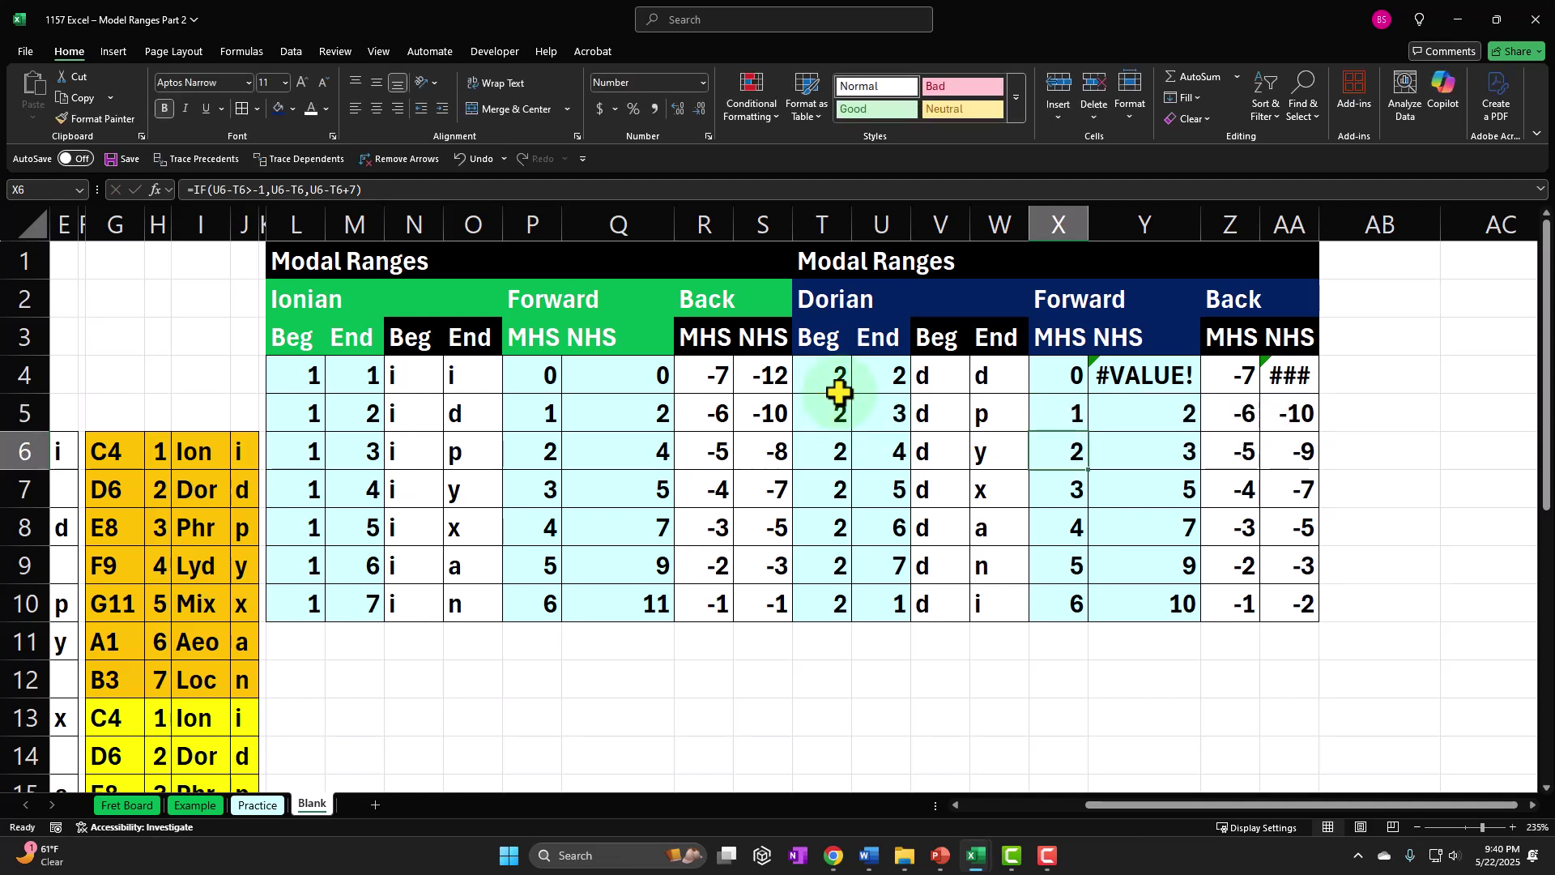
- Check the formula in the Dorian forward NHS cell Y4 against the cells below it
key(Right)
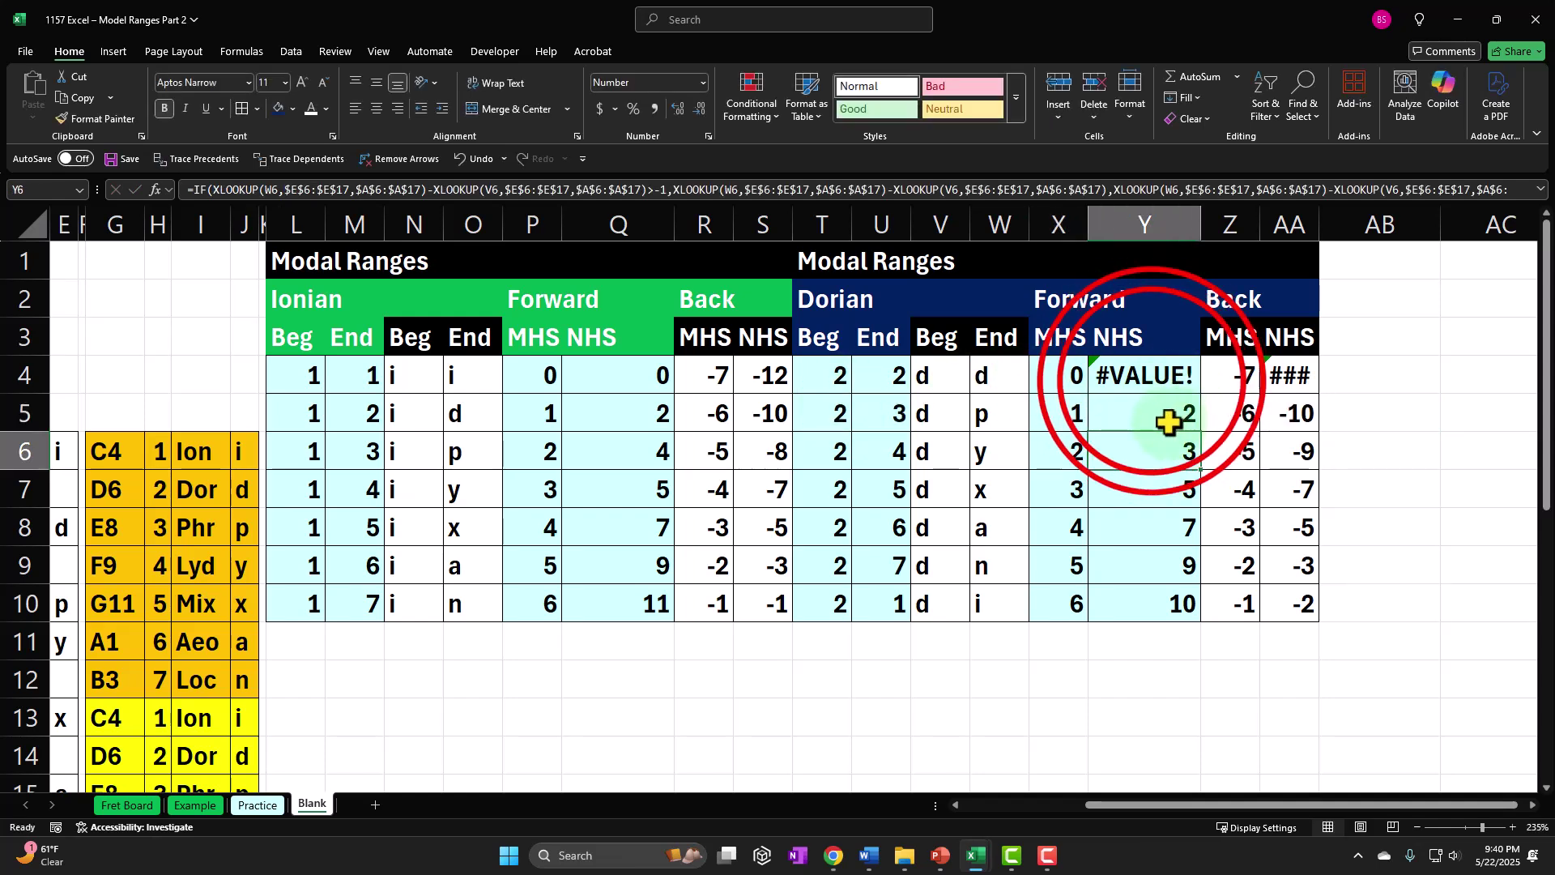
double_click(1150, 379)
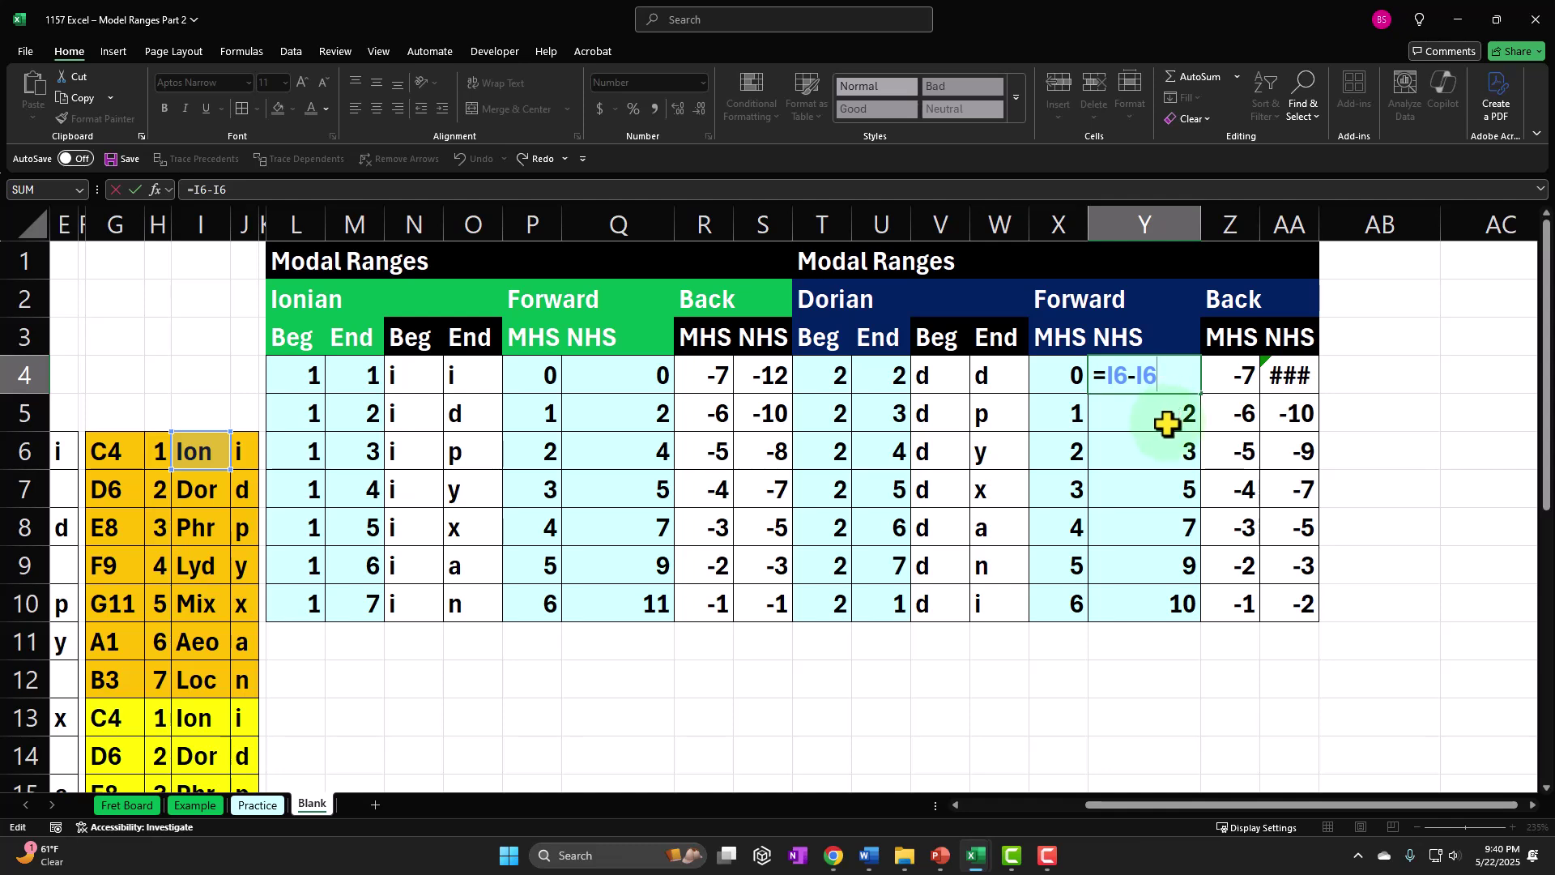
click(1168, 424)
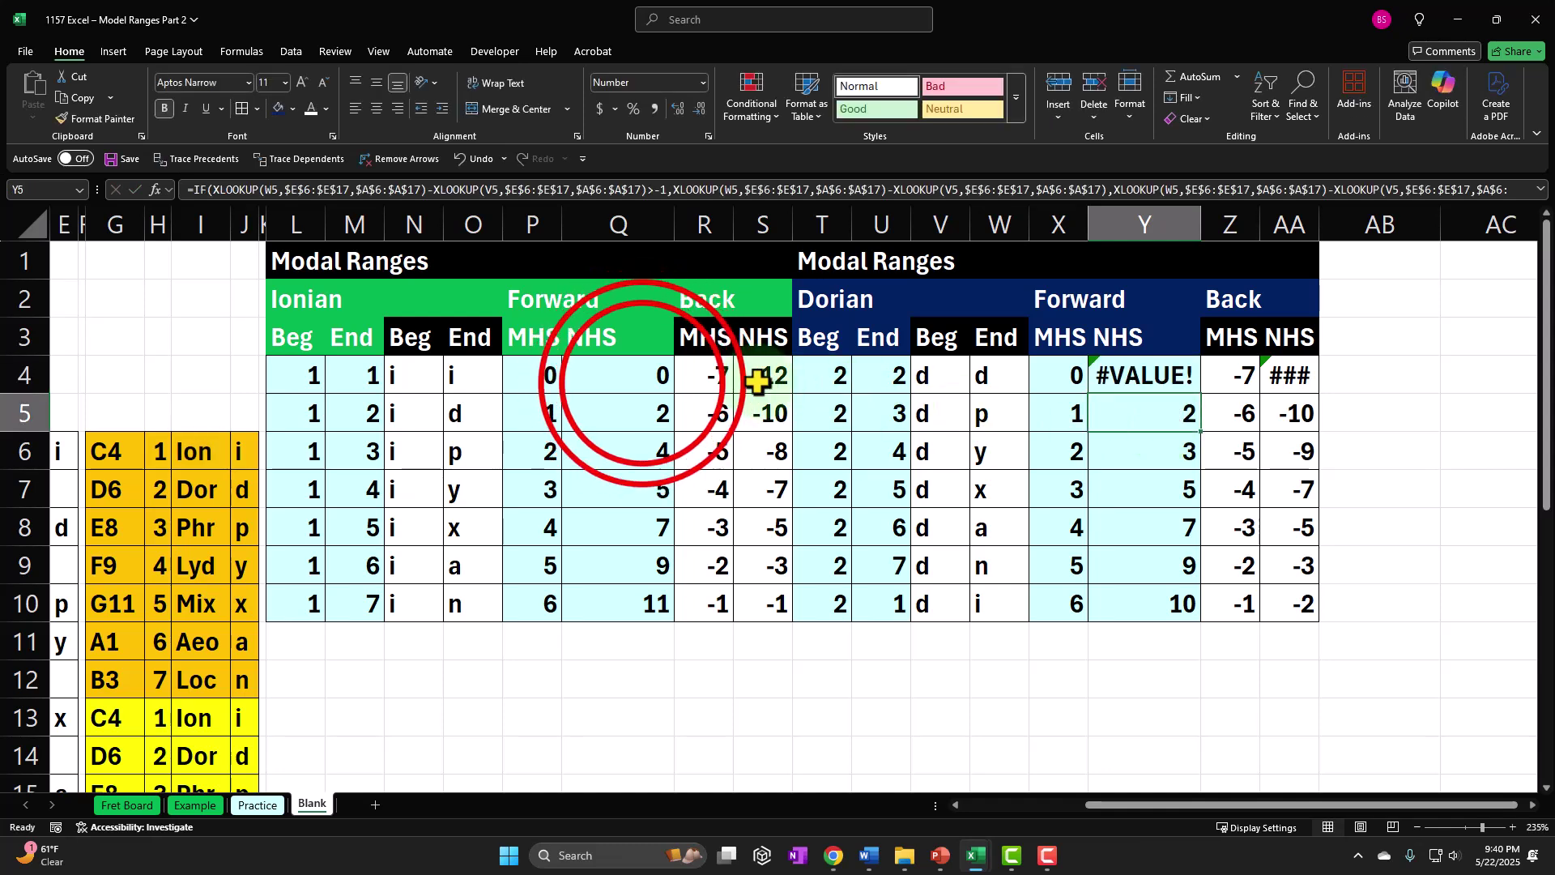
- Replace the A6-A6 formula in the Ionian forward NHS cell Q4 by filling the Q5 formula up into it
double_click(644, 383)
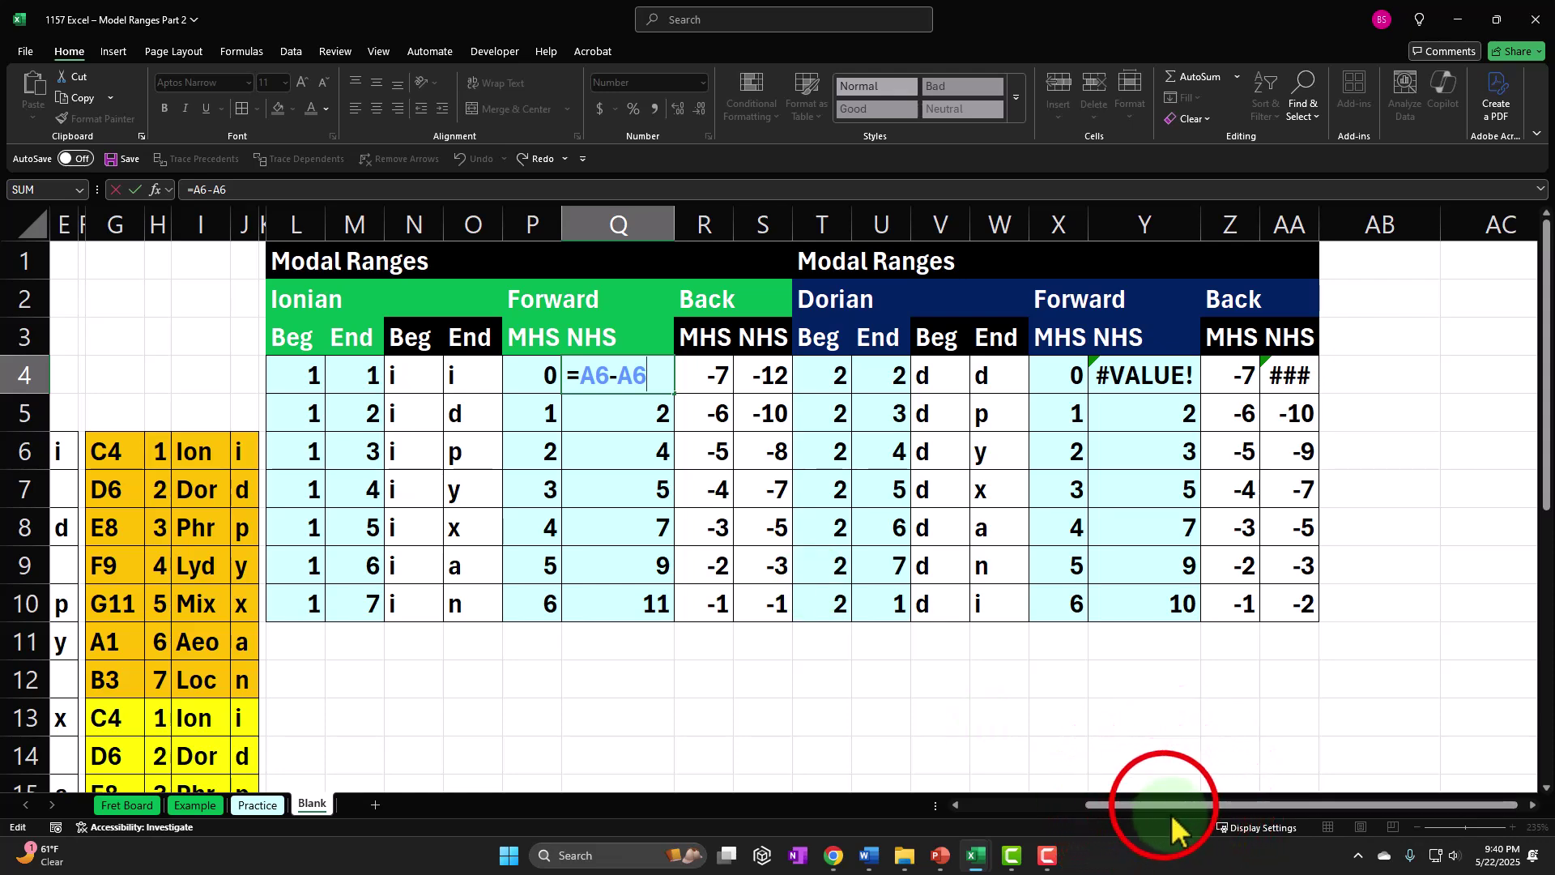
drag(1164, 805, 997, 810)
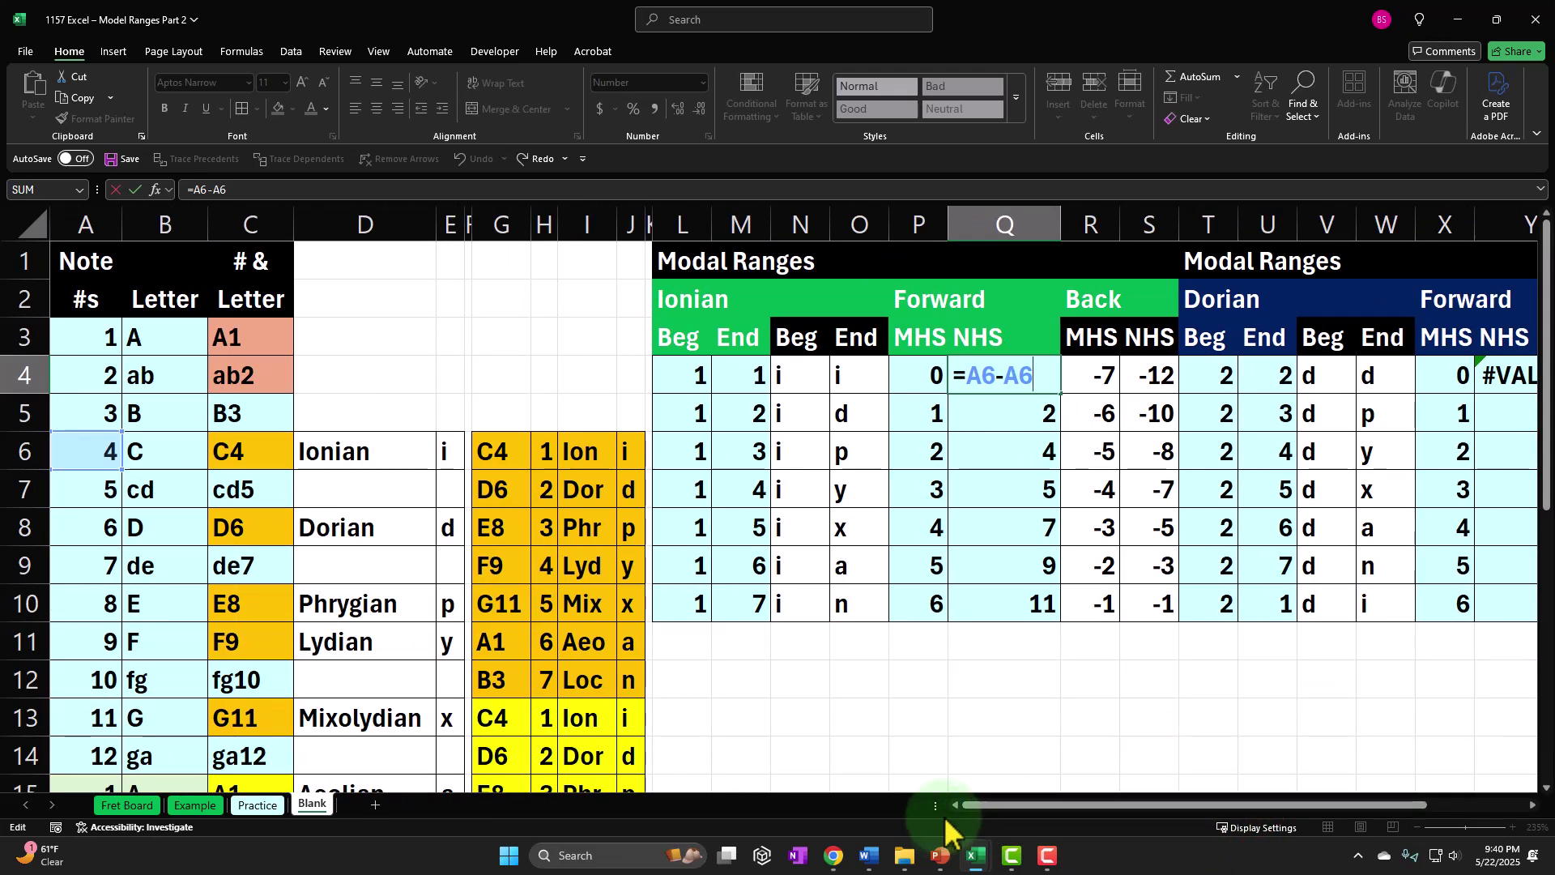
key(Return)
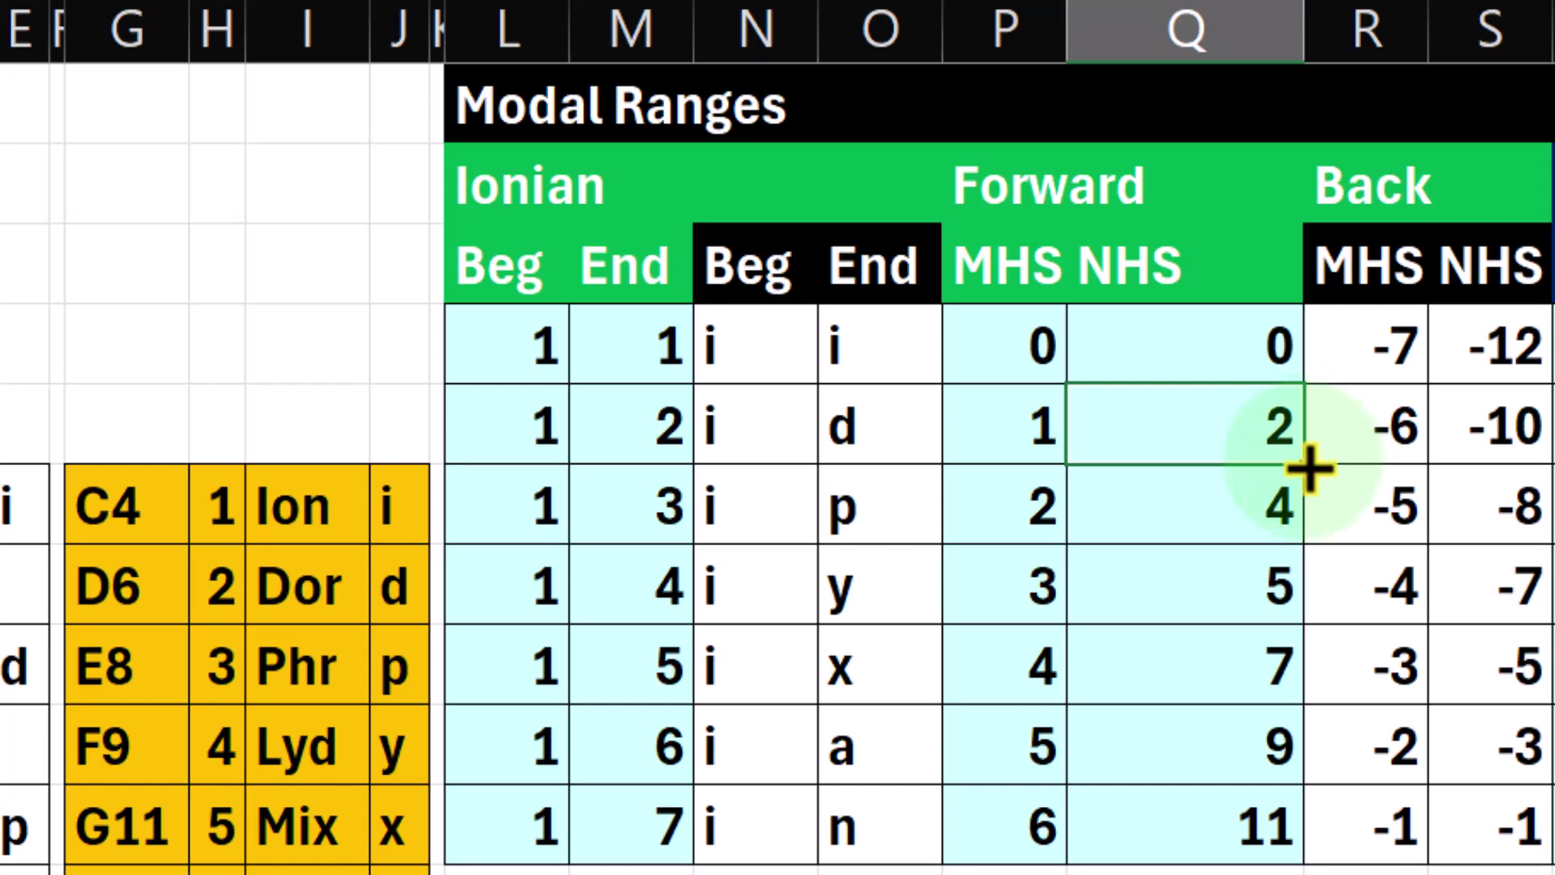
drag(1305, 464, 1285, 319)
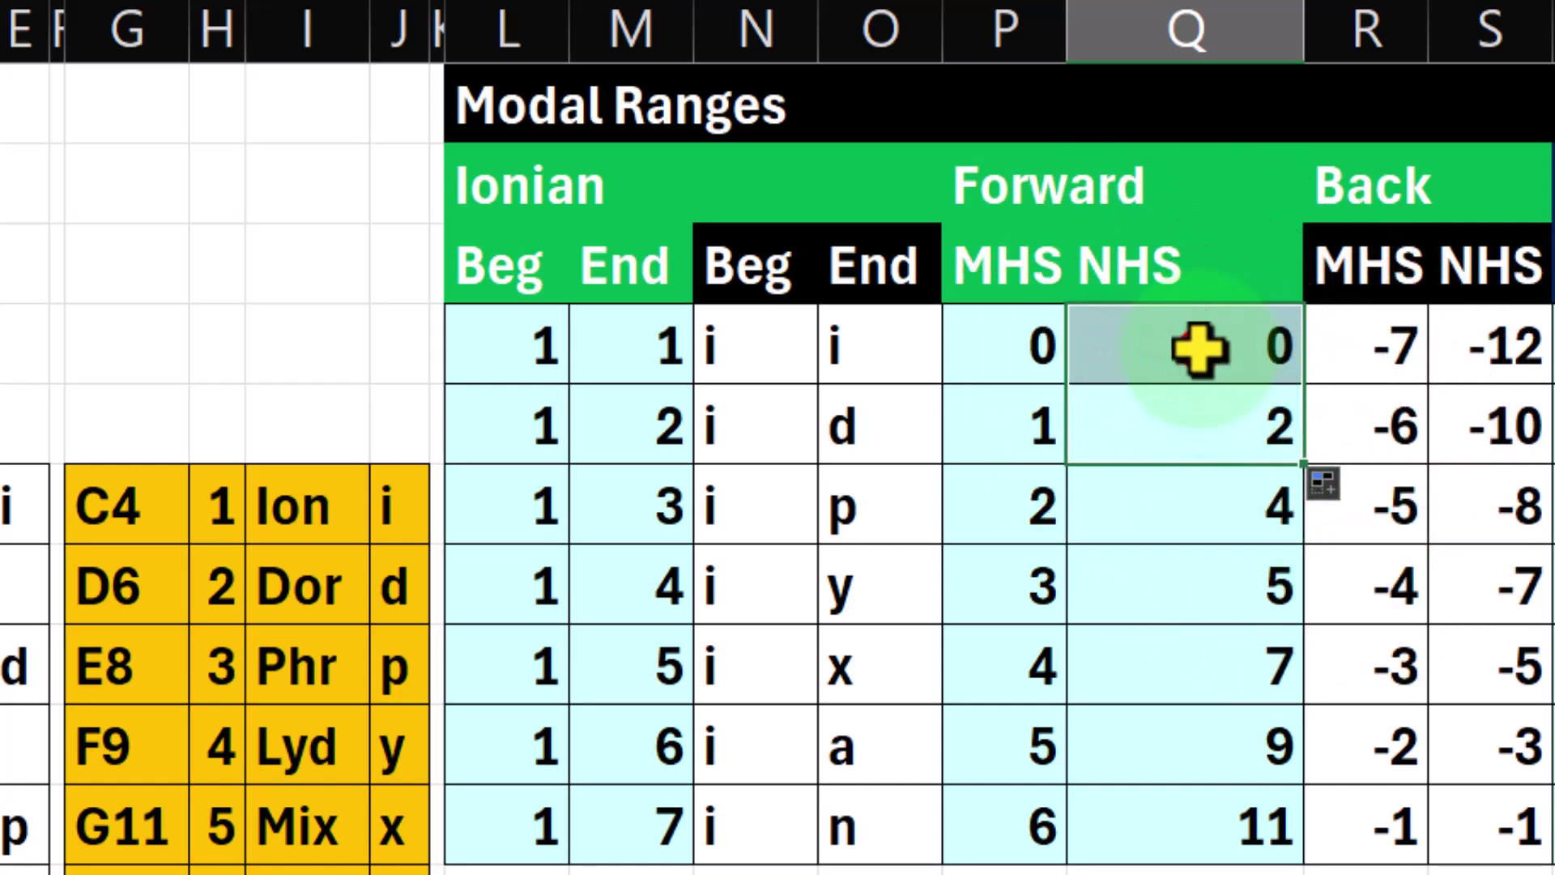
- Copy the Ionian forward NHS formulas in Q4:Q10 and paste them into the Dorian forward NHS column starting at Y4
drag(1199, 348, 1189, 811)
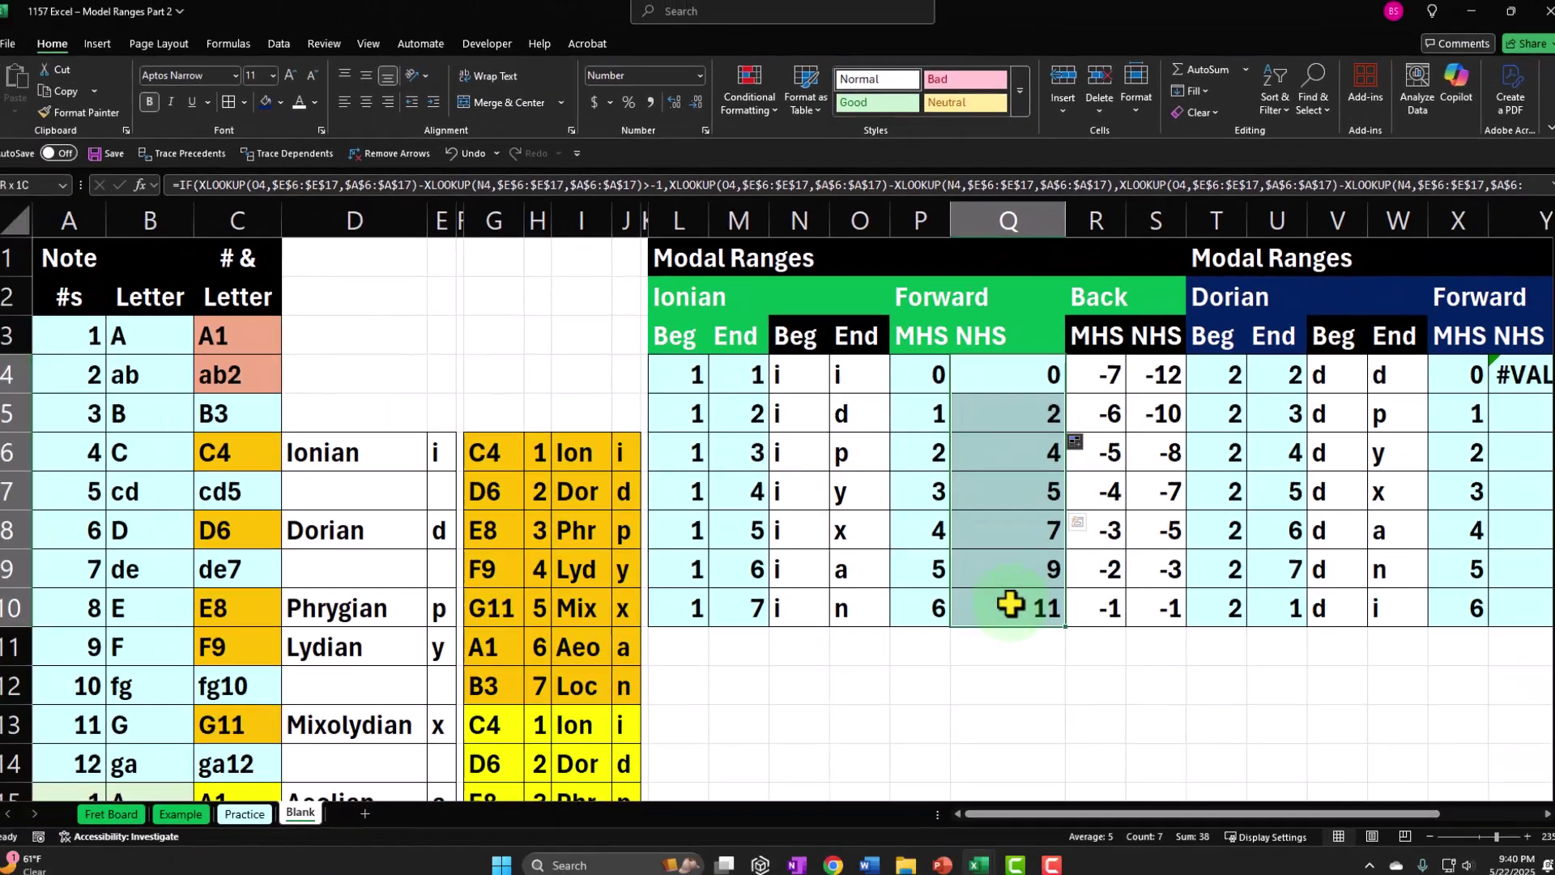
drag(1011, 603, 1010, 603)
key(ctrl+c)
drag(1145, 825, 1196, 822)
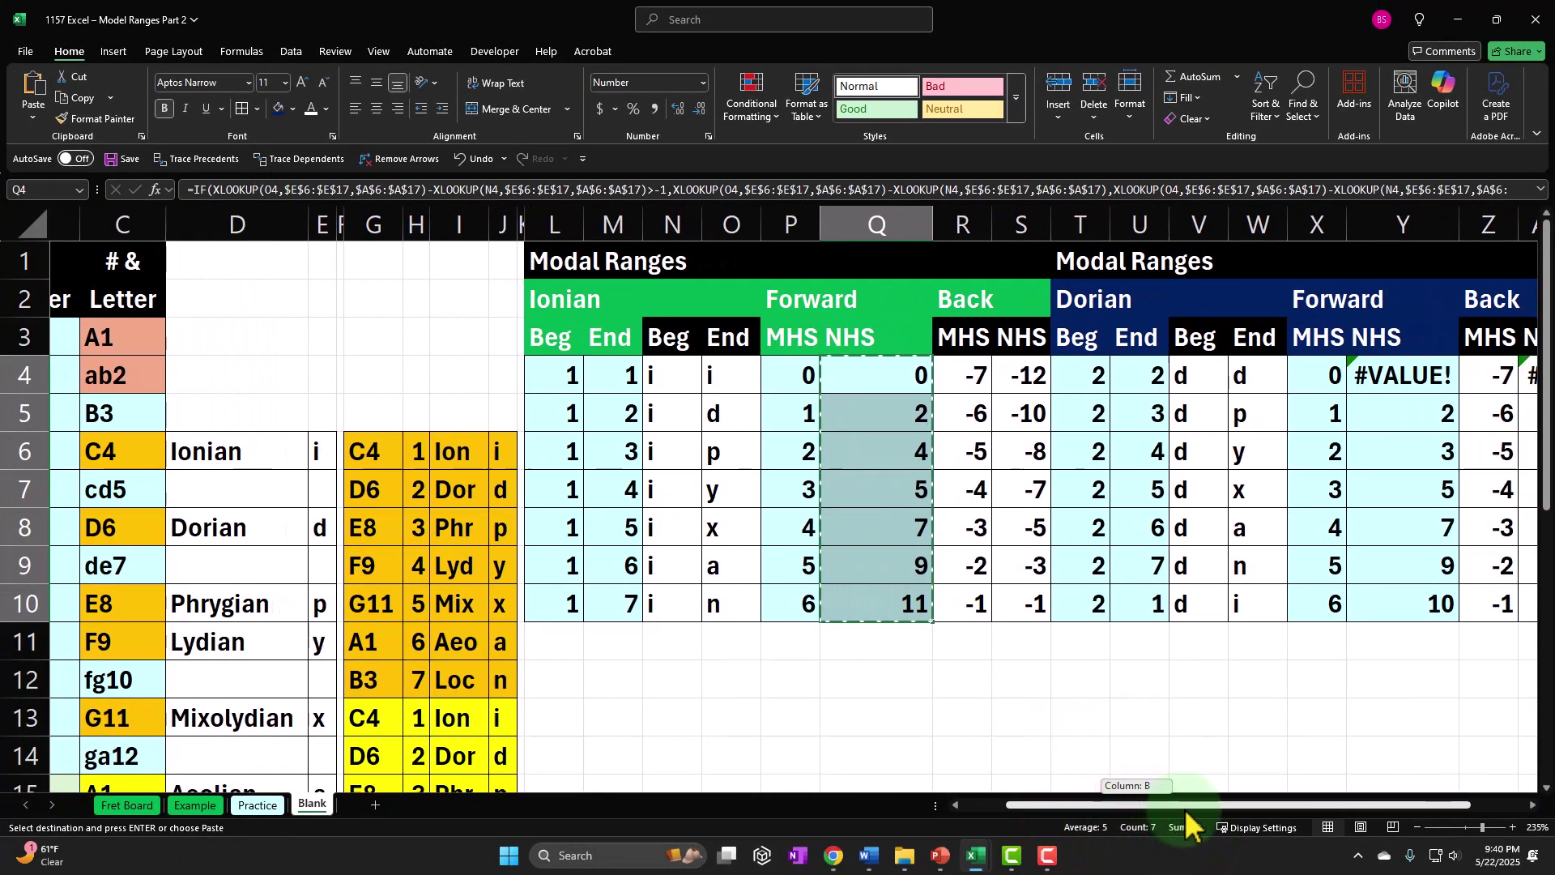
click(1384, 376)
key(ctrl+v)
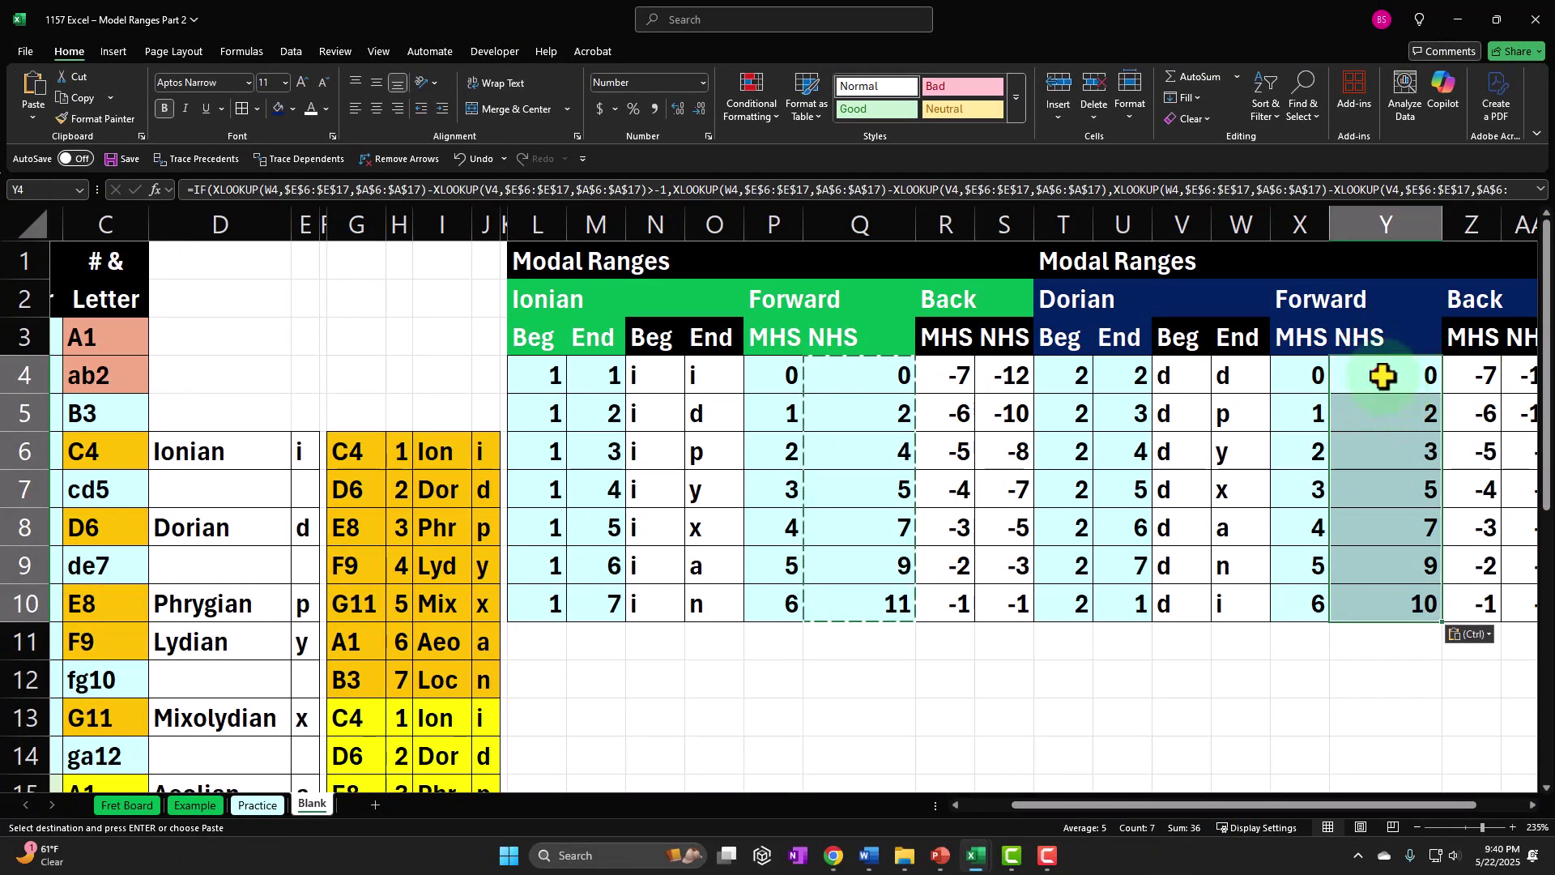
- Autofit the width of column Y, the Dorian forward NHS column
click(1384, 376)
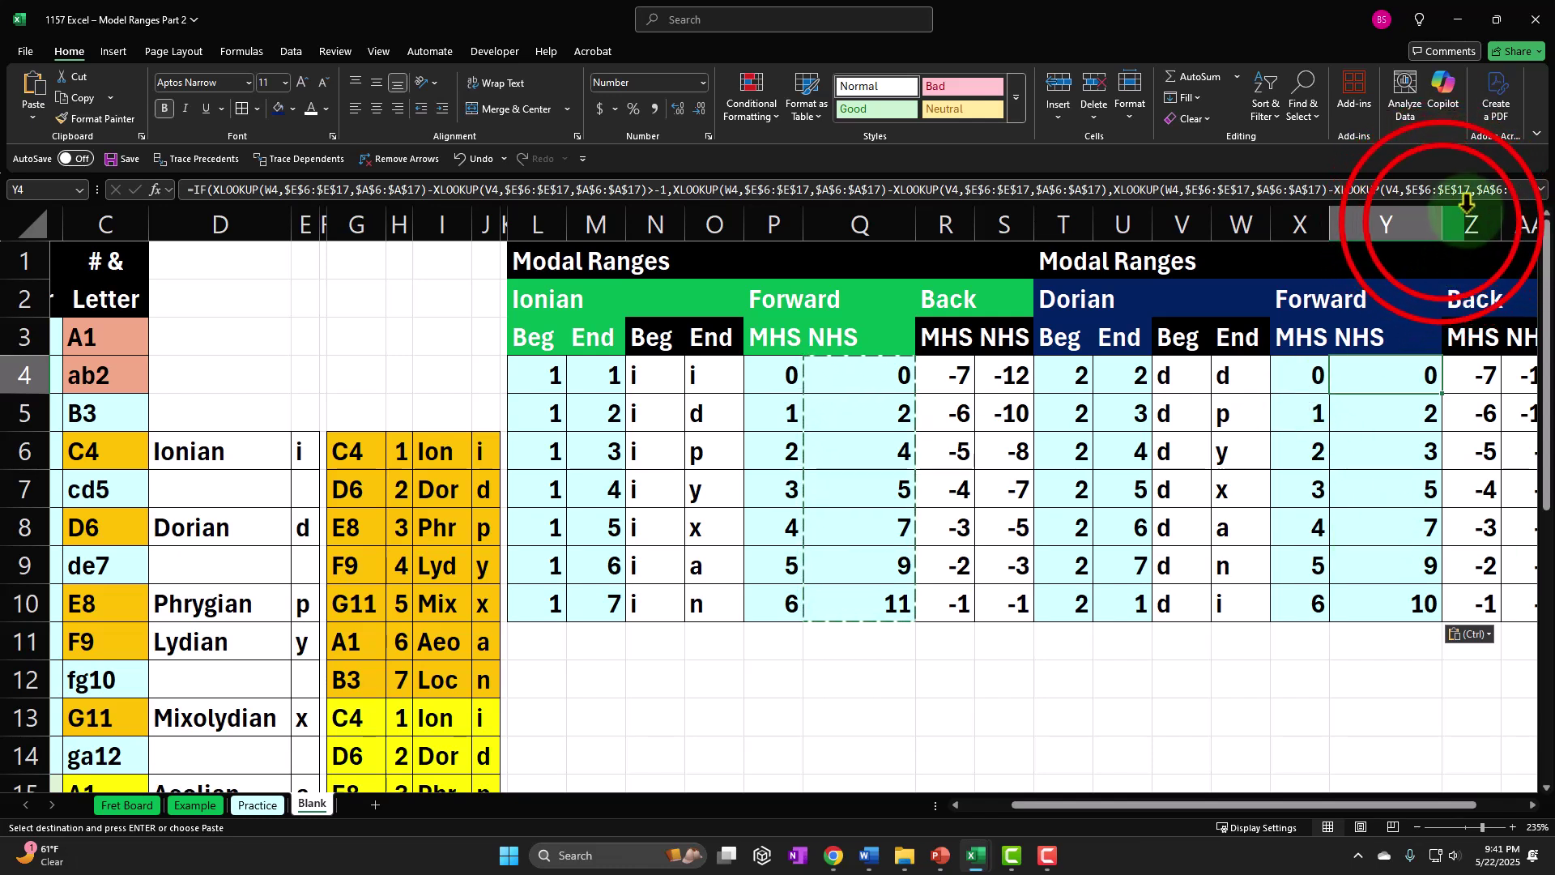
double_click(1442, 219)
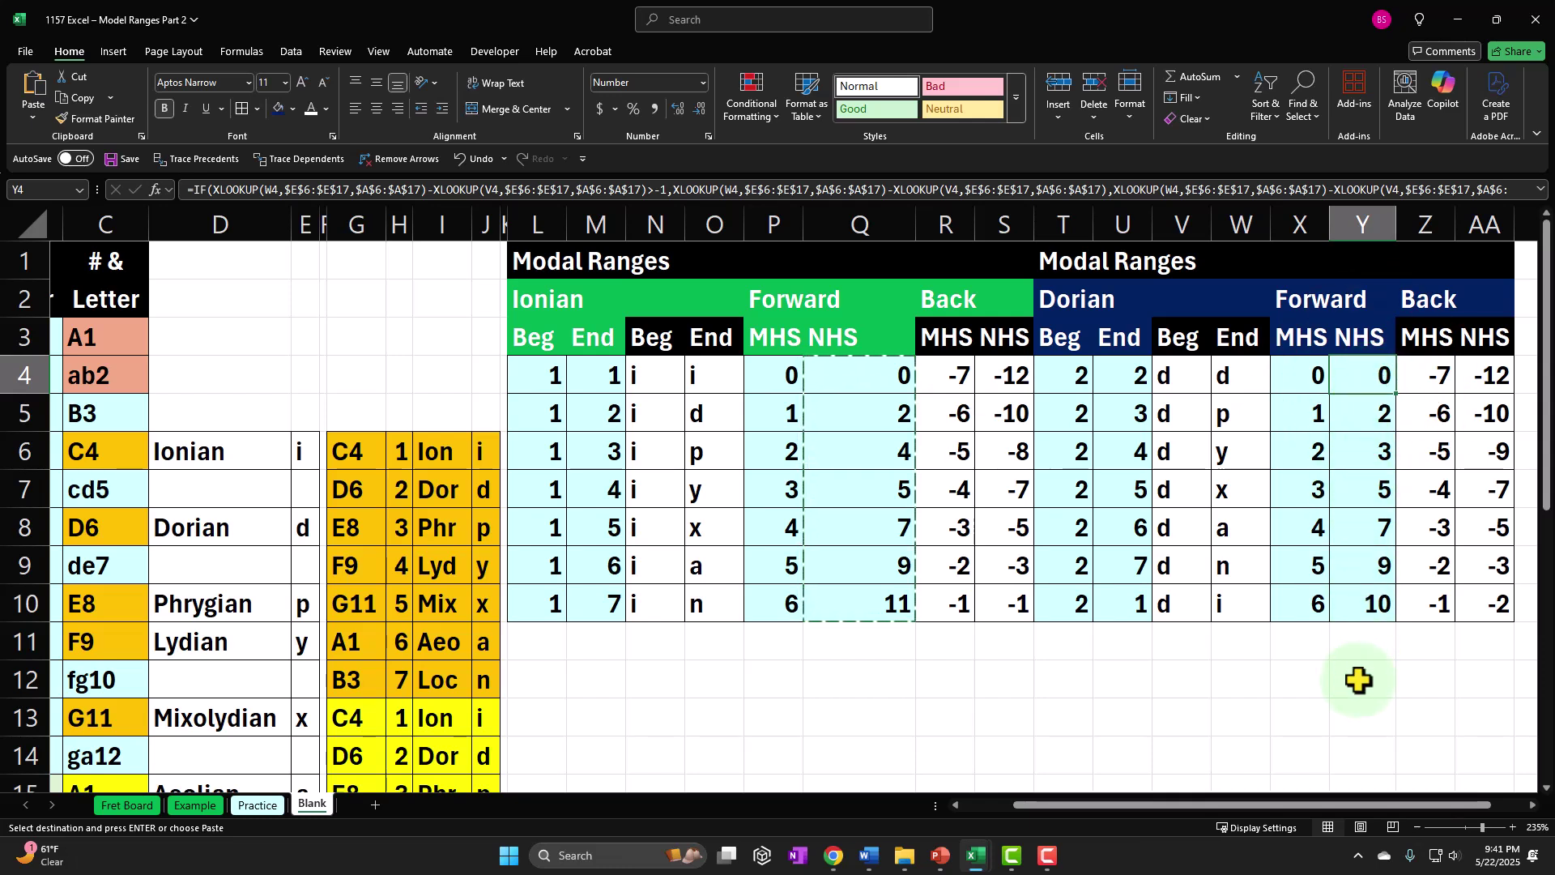
- Check the pasted forward NHS formulas of the Dorian block down Y5:Y10
key(Down)
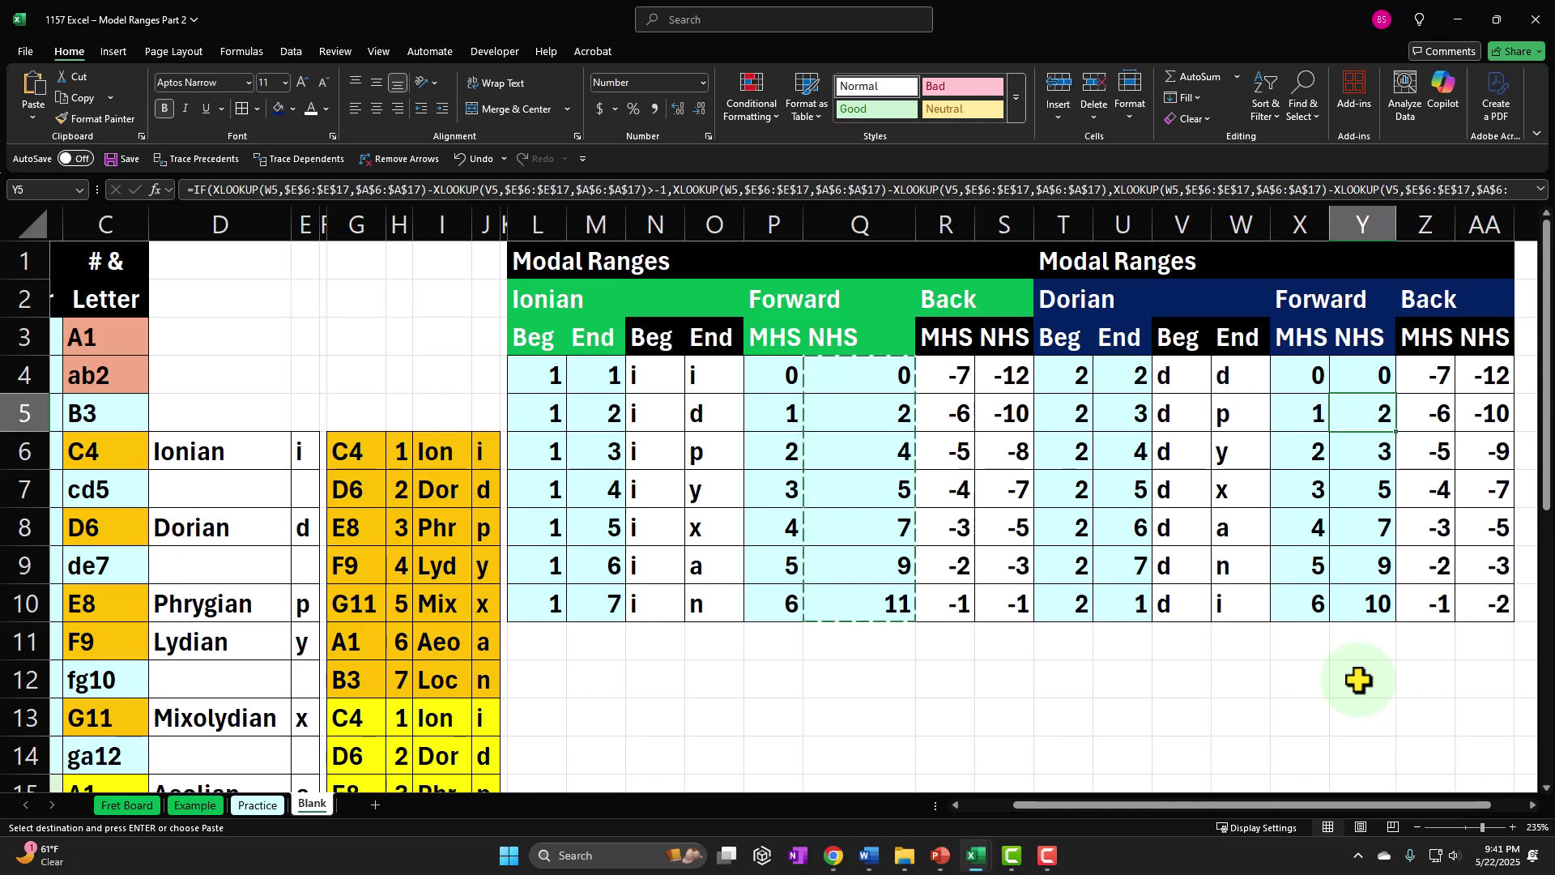
key(Down)
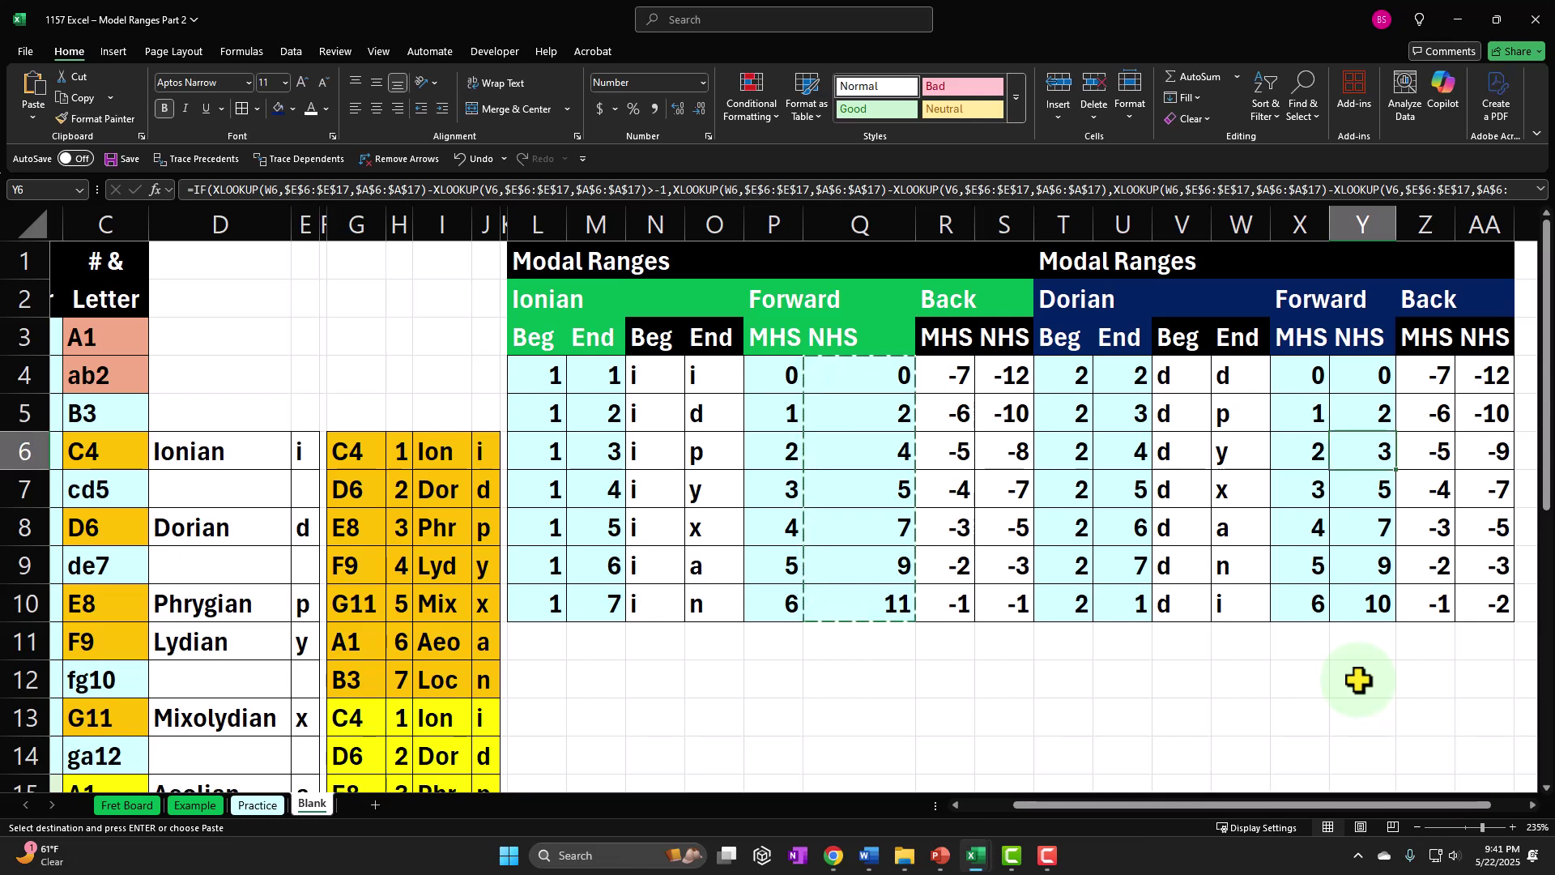
key(Down)
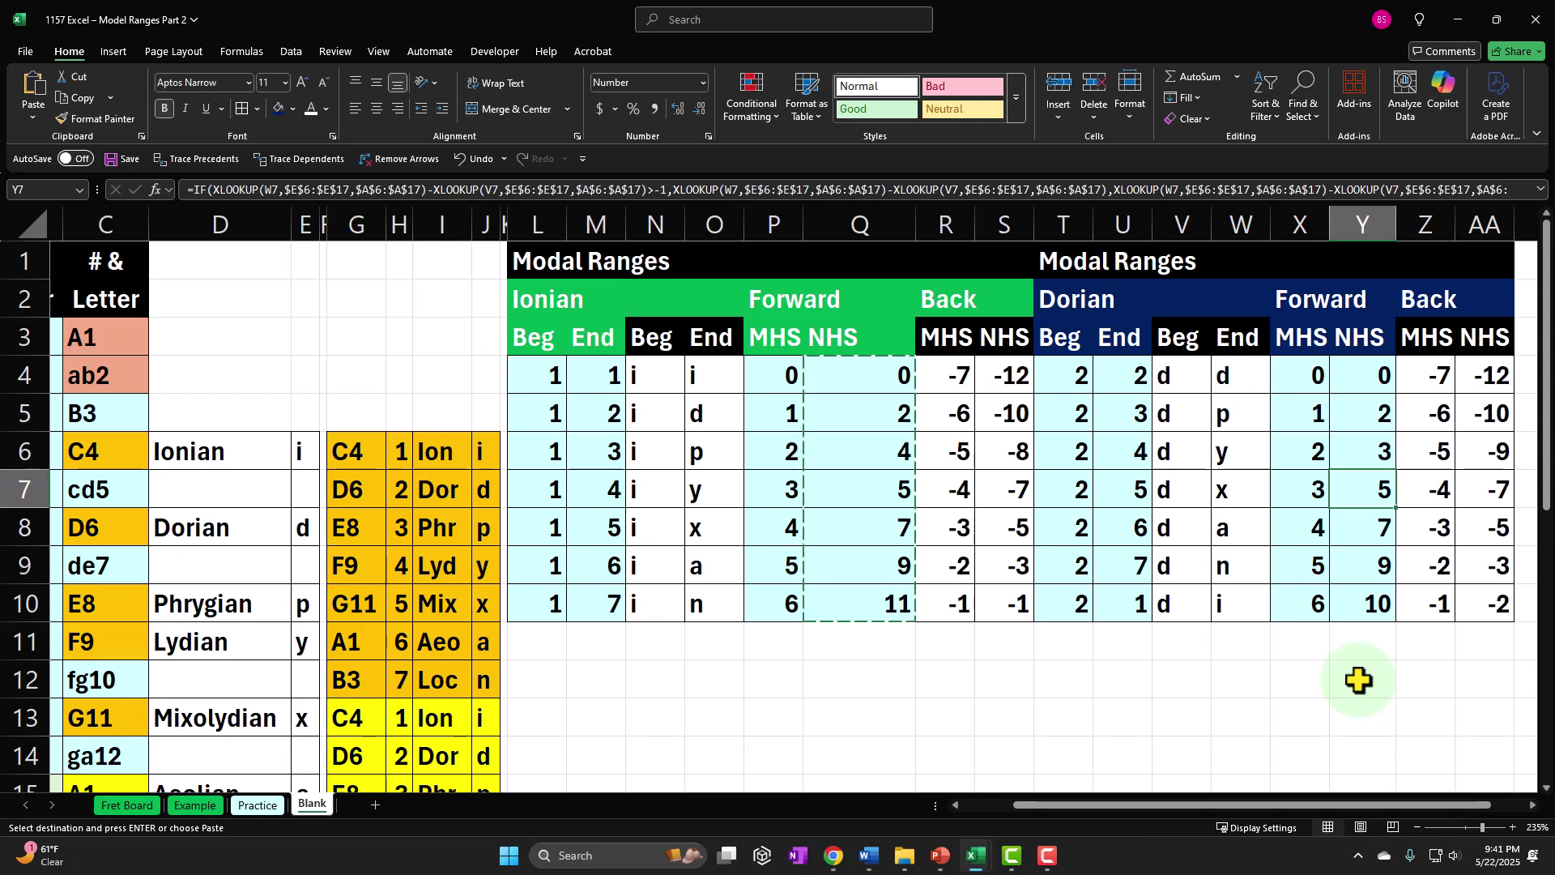
key(Down)
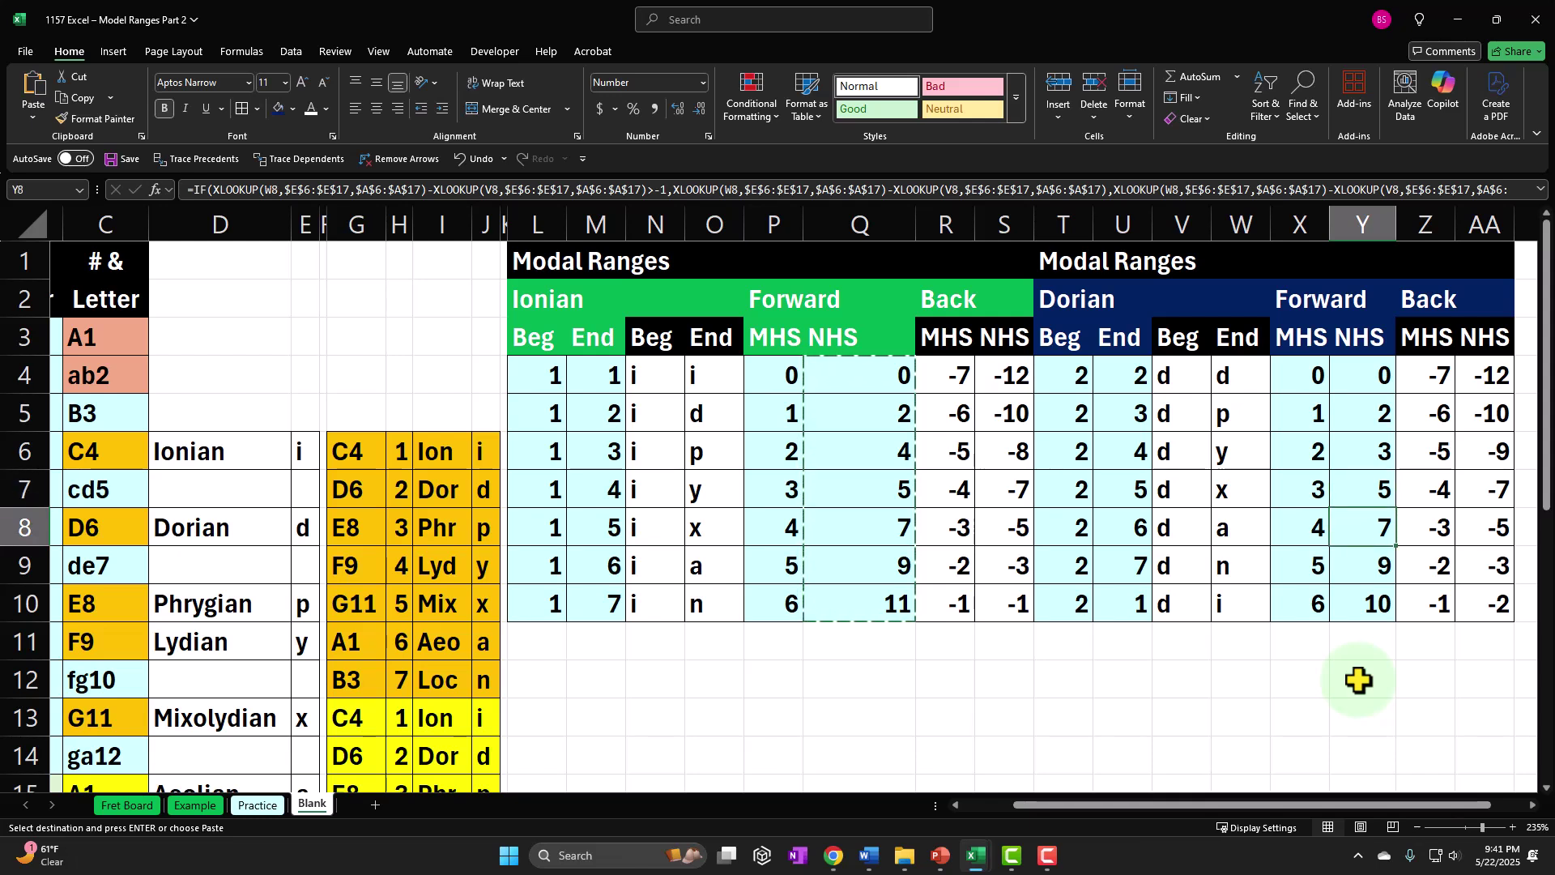
key(Down)
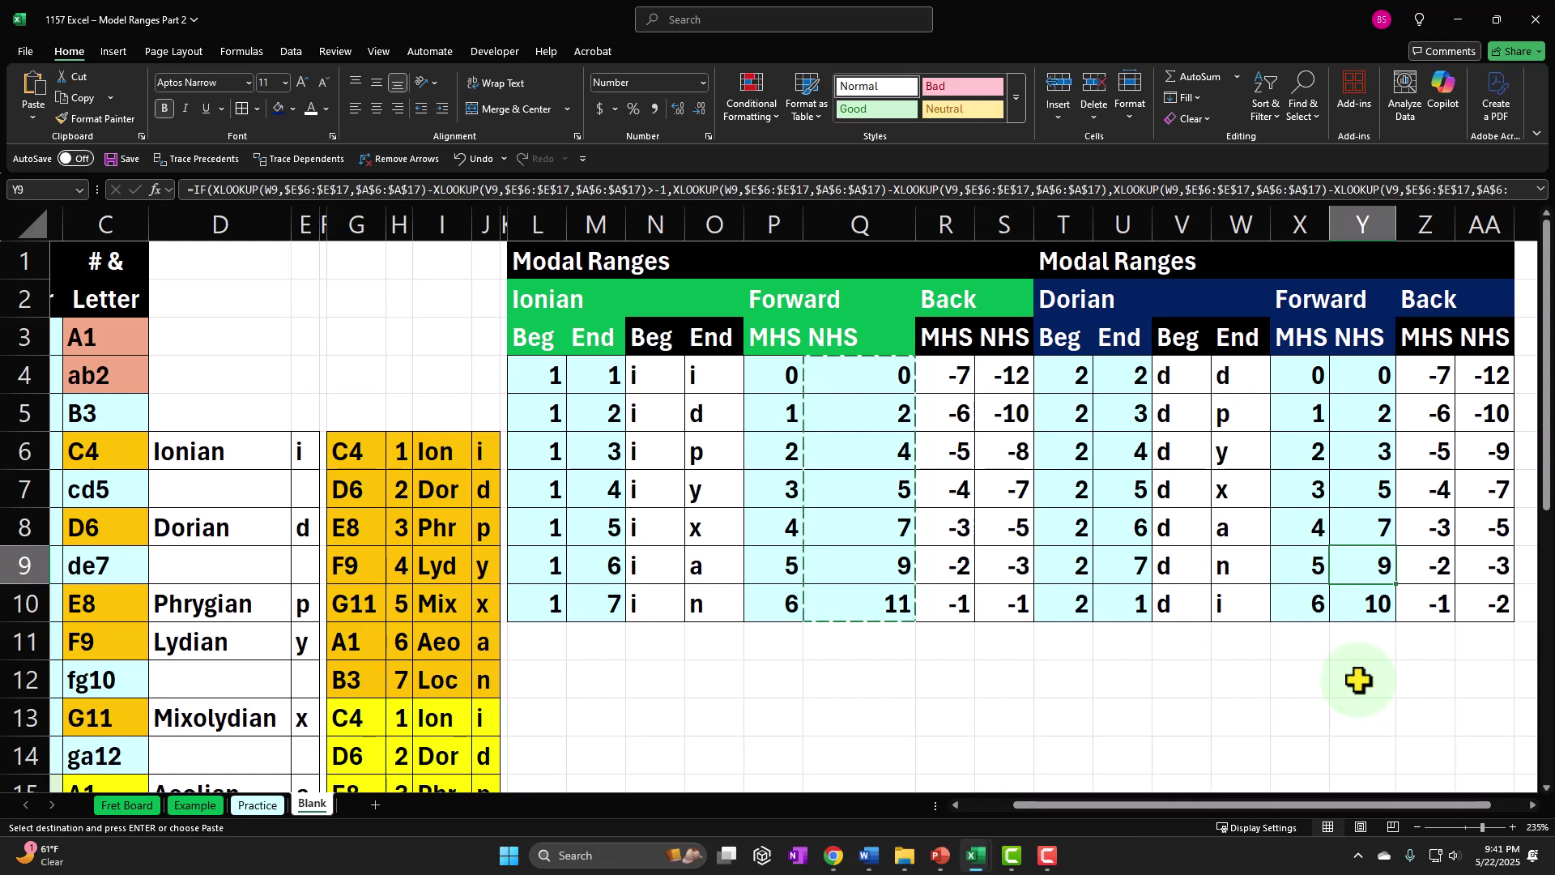
key(Down)
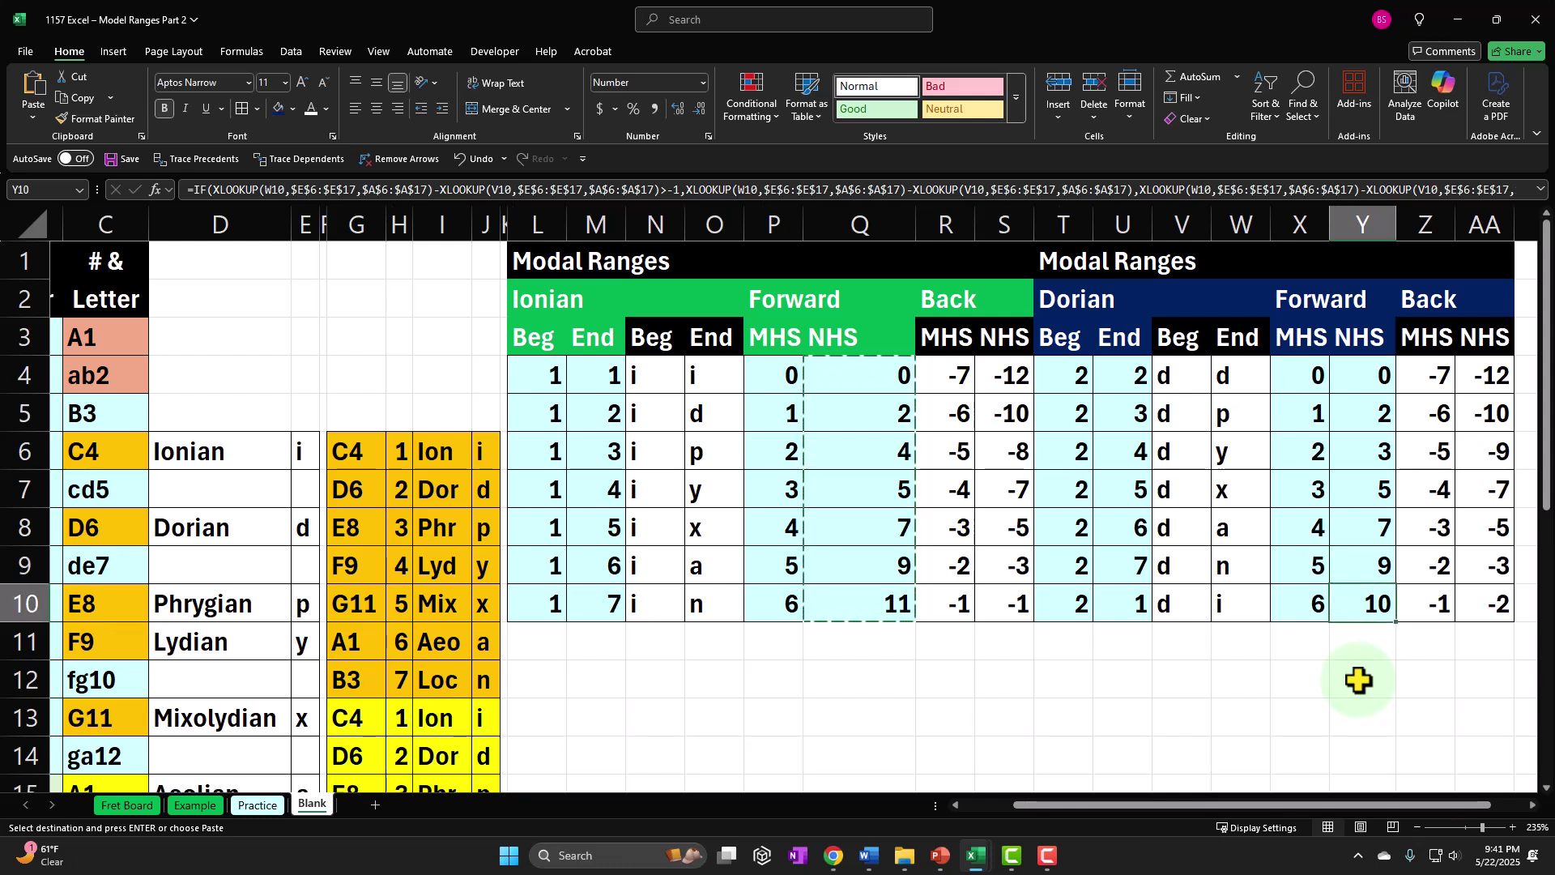
key(Up)
key(Up)
key(Up)
key(Up)
key(Up)
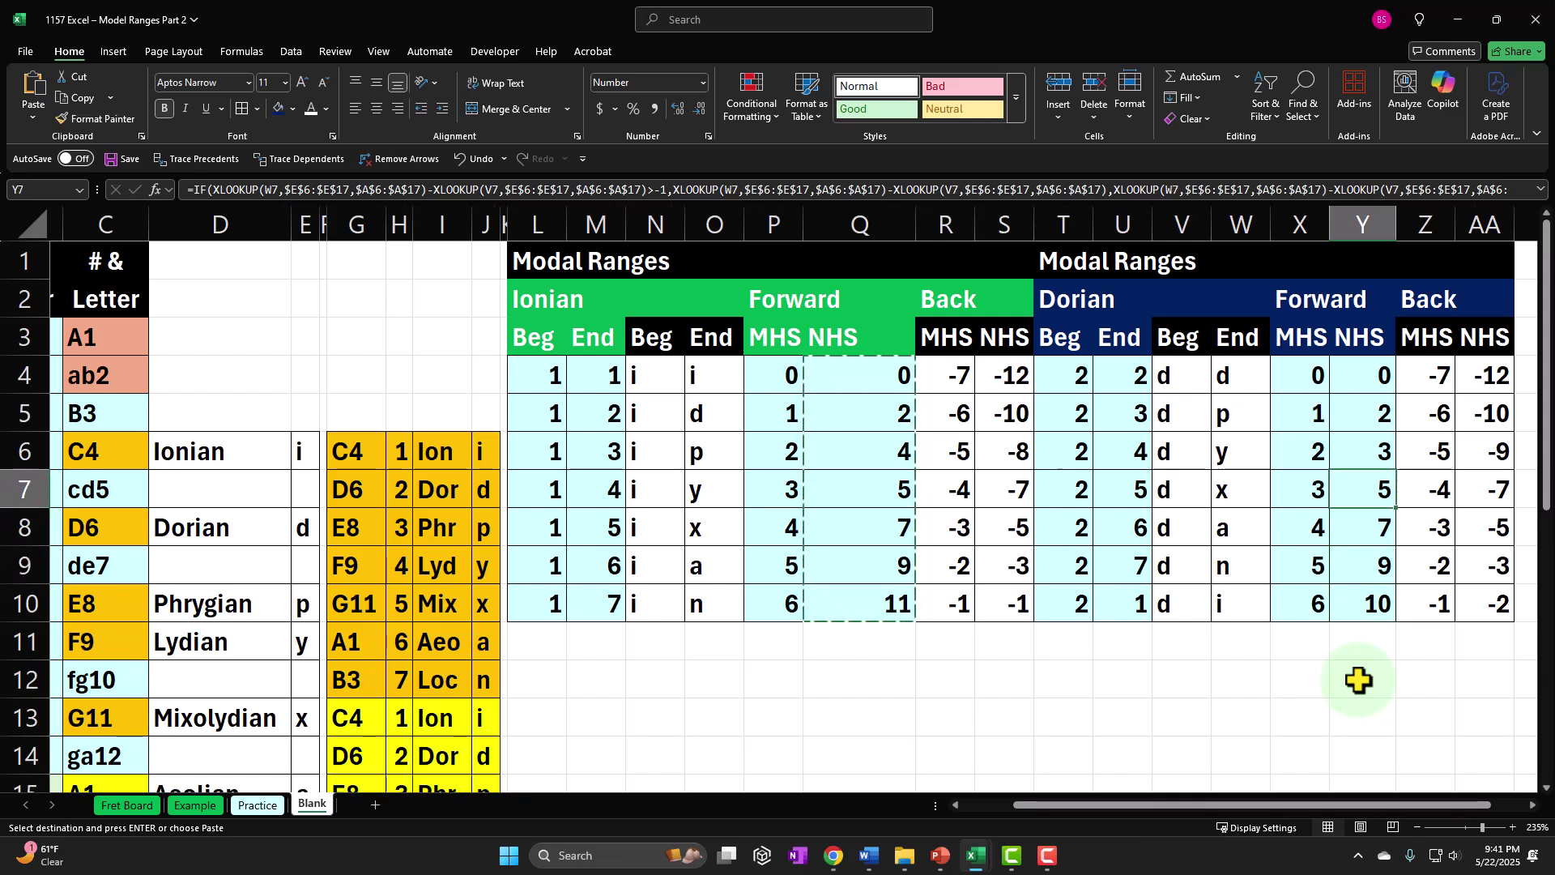
- Inspect the Dorian block's formulas in rows 4 and 5, from the Beg number in column T to the forward MHS in column X
key(Left)
key(Left)
key(Left)
key(Up)
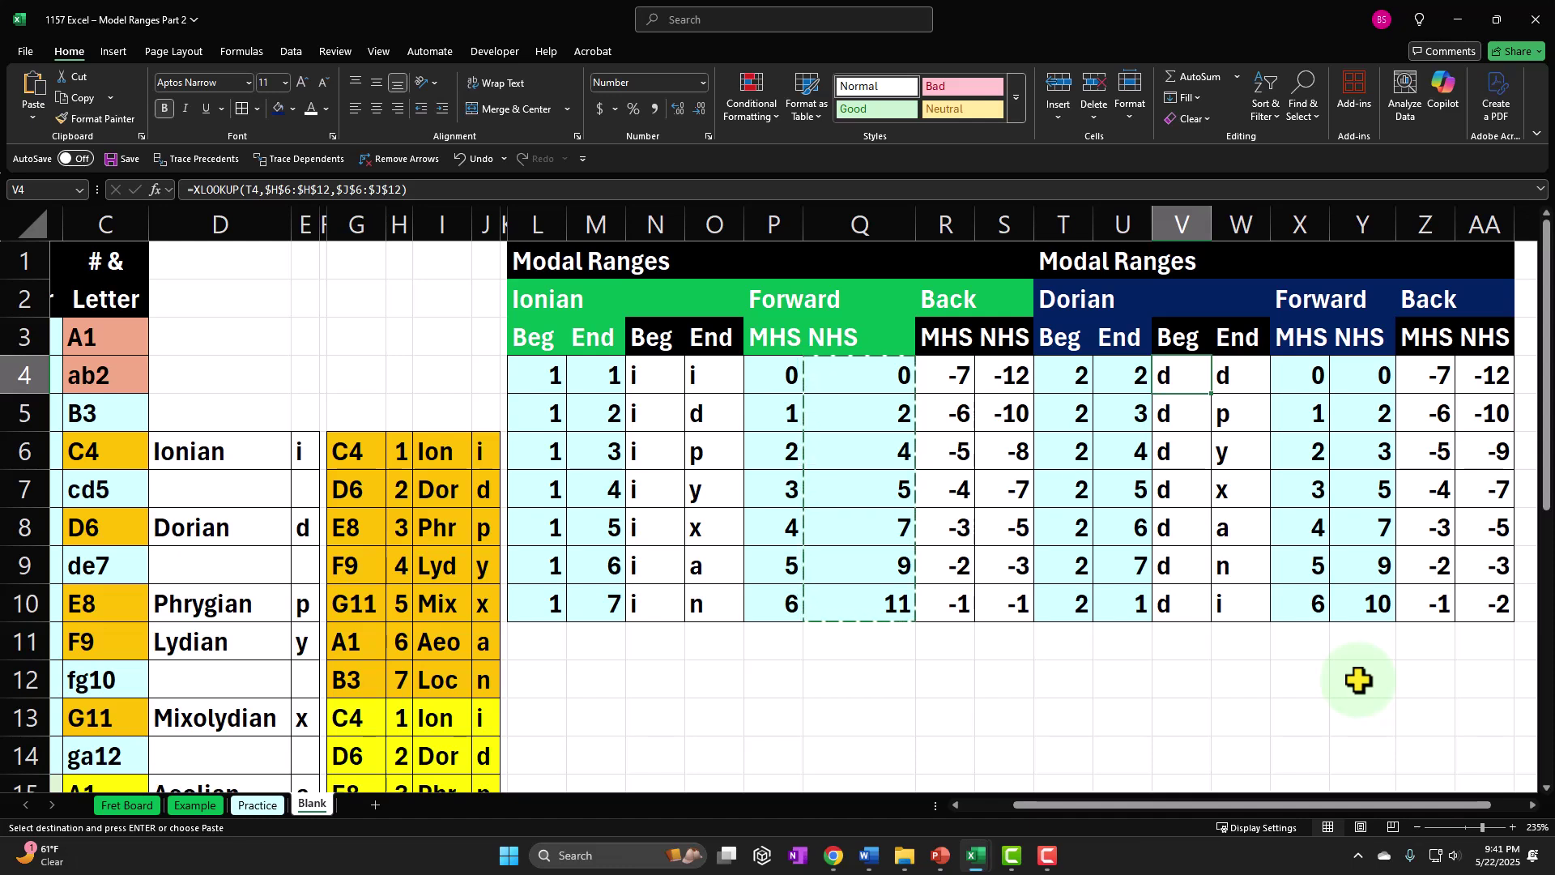
key(Right)
key(Right)
key(Right)
key(Left)
key(Down)
key(Left)
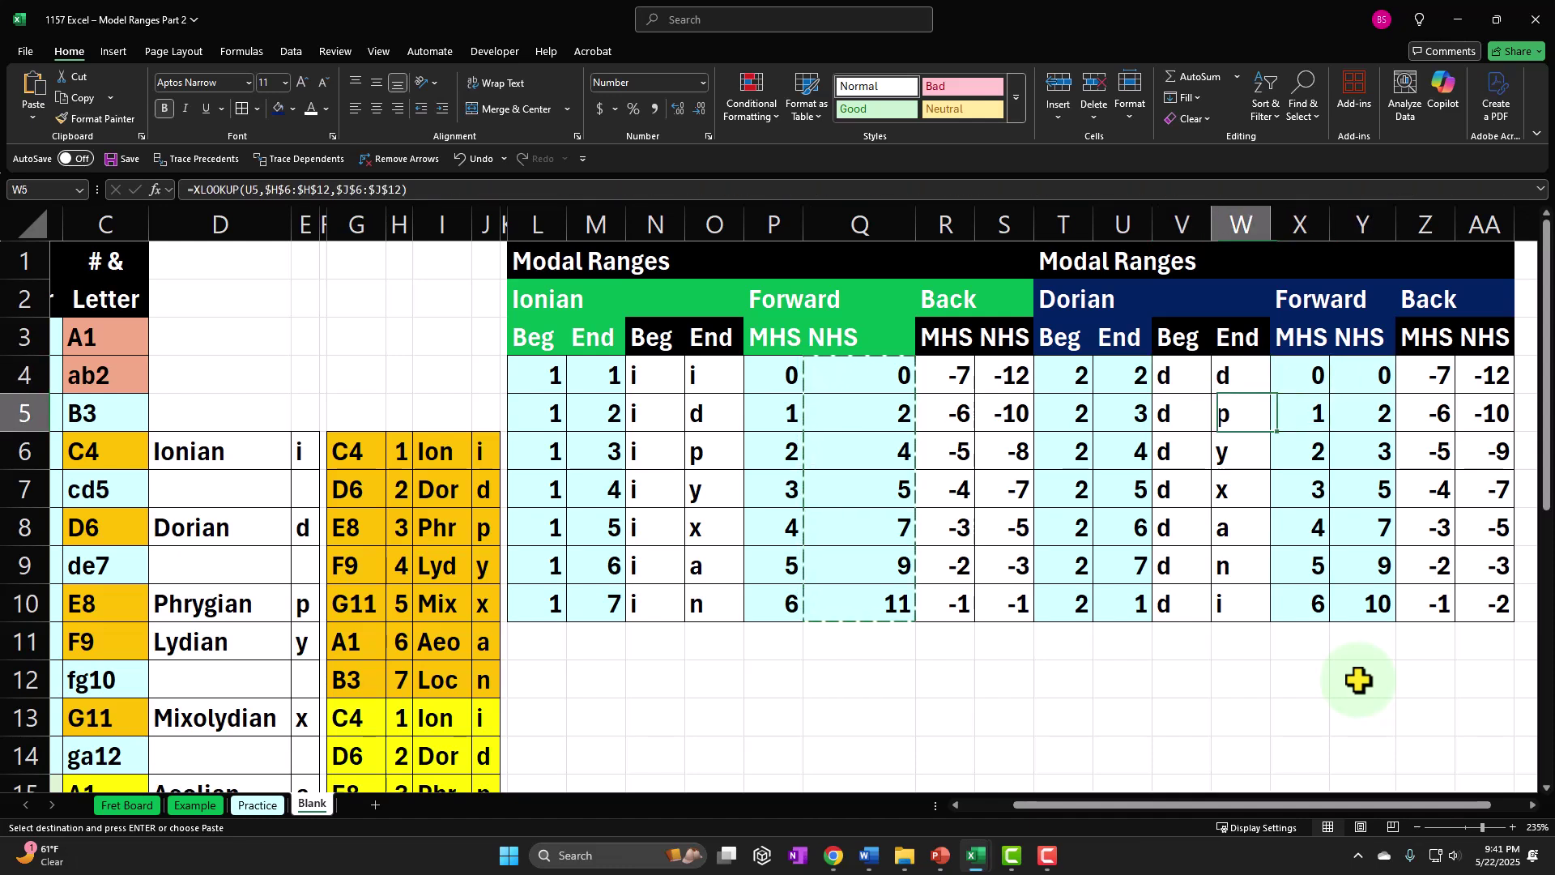
key(Left)
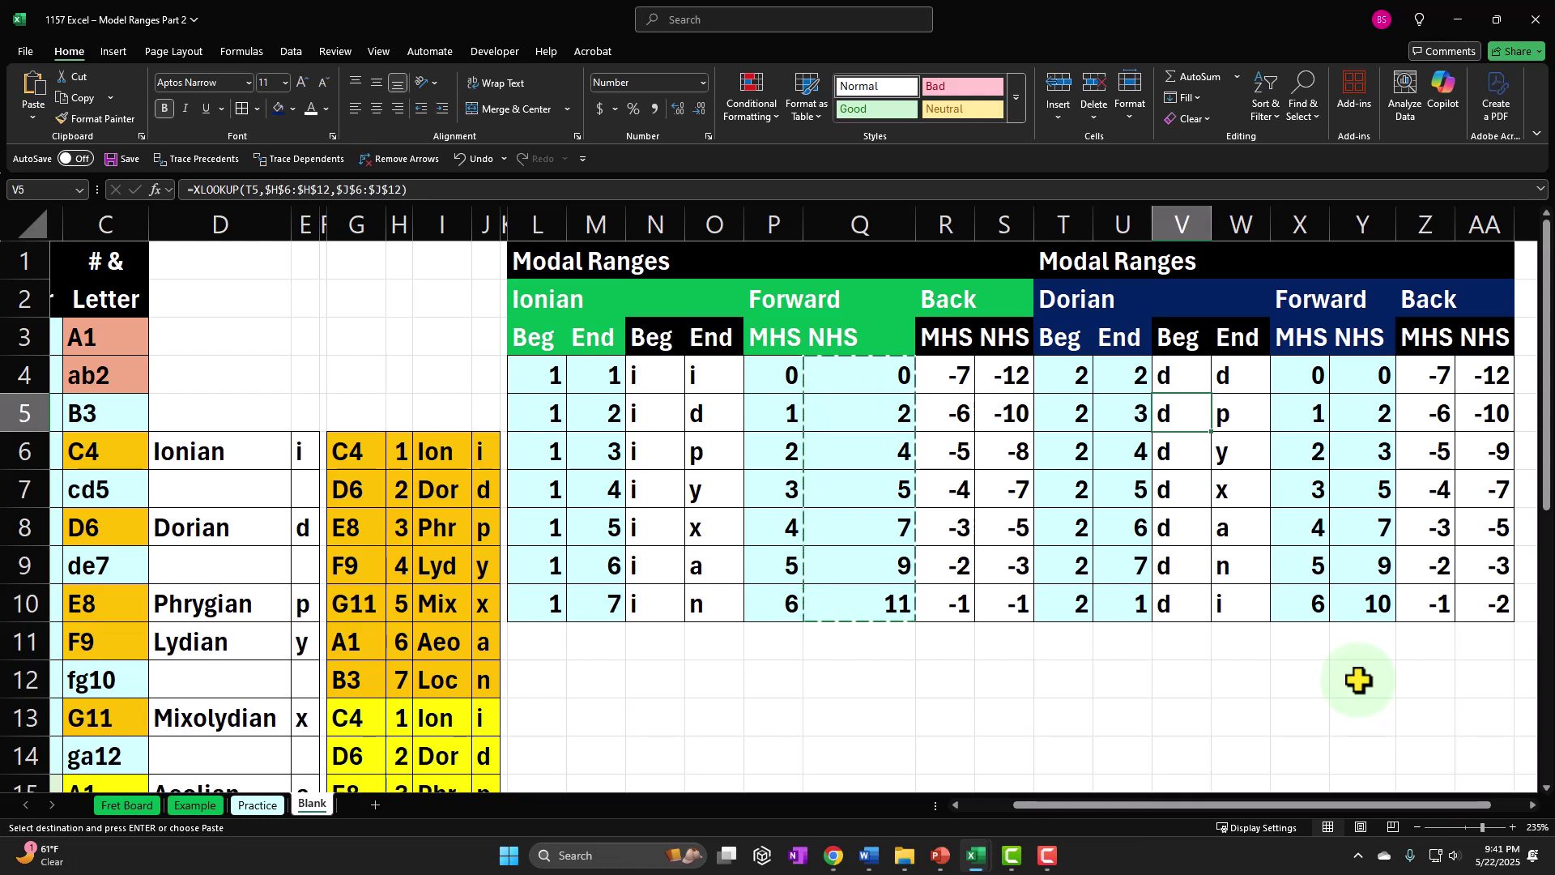
key(Left)
key(Left)
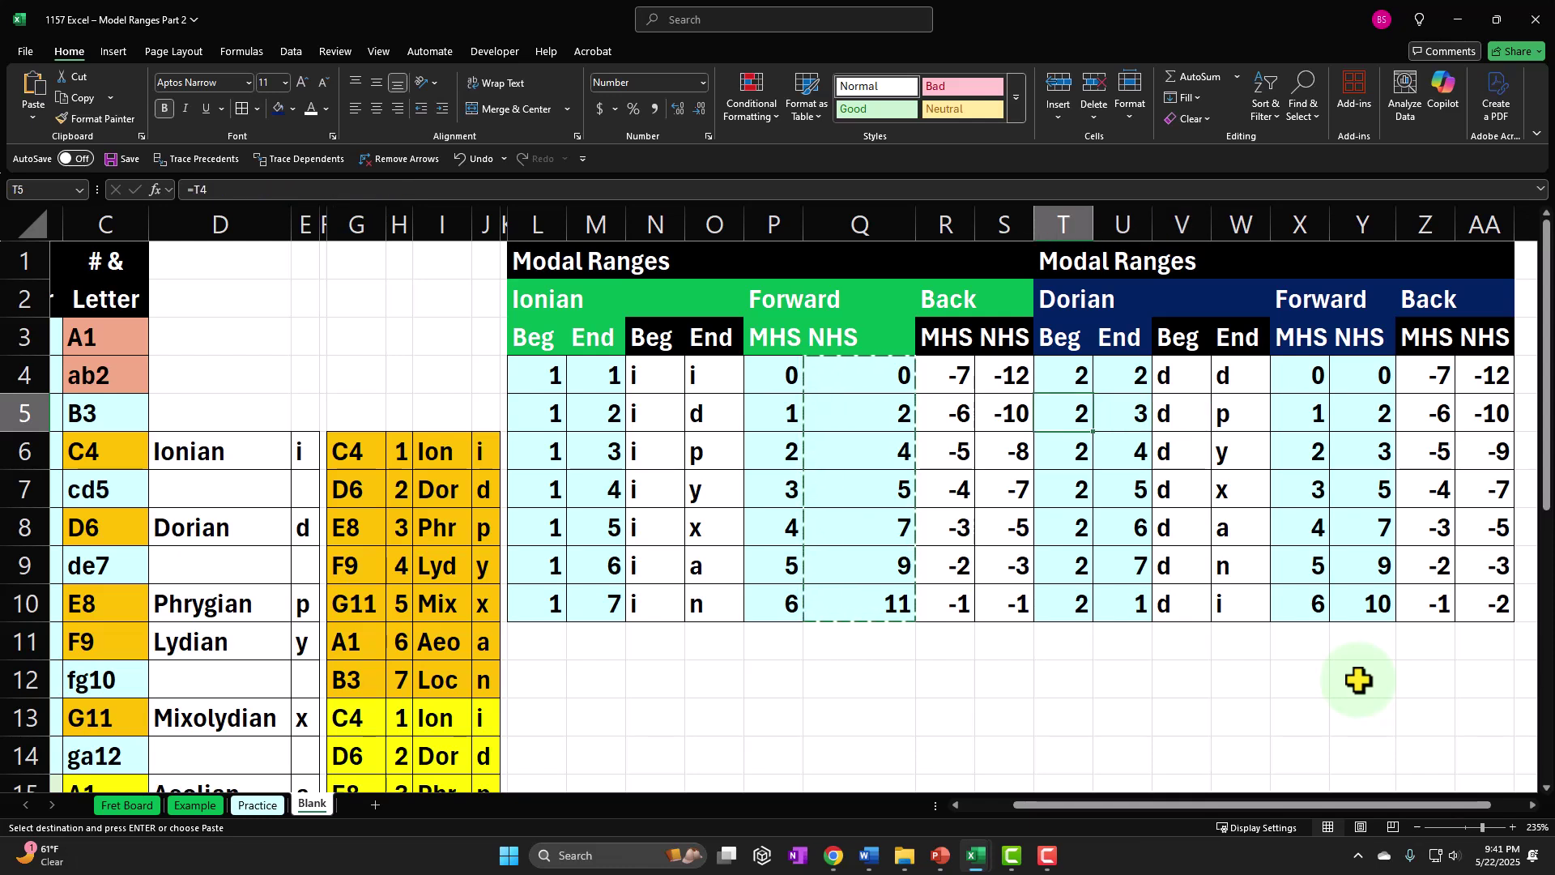
key(Right)
key(Right)
key(Right)
key(Right)
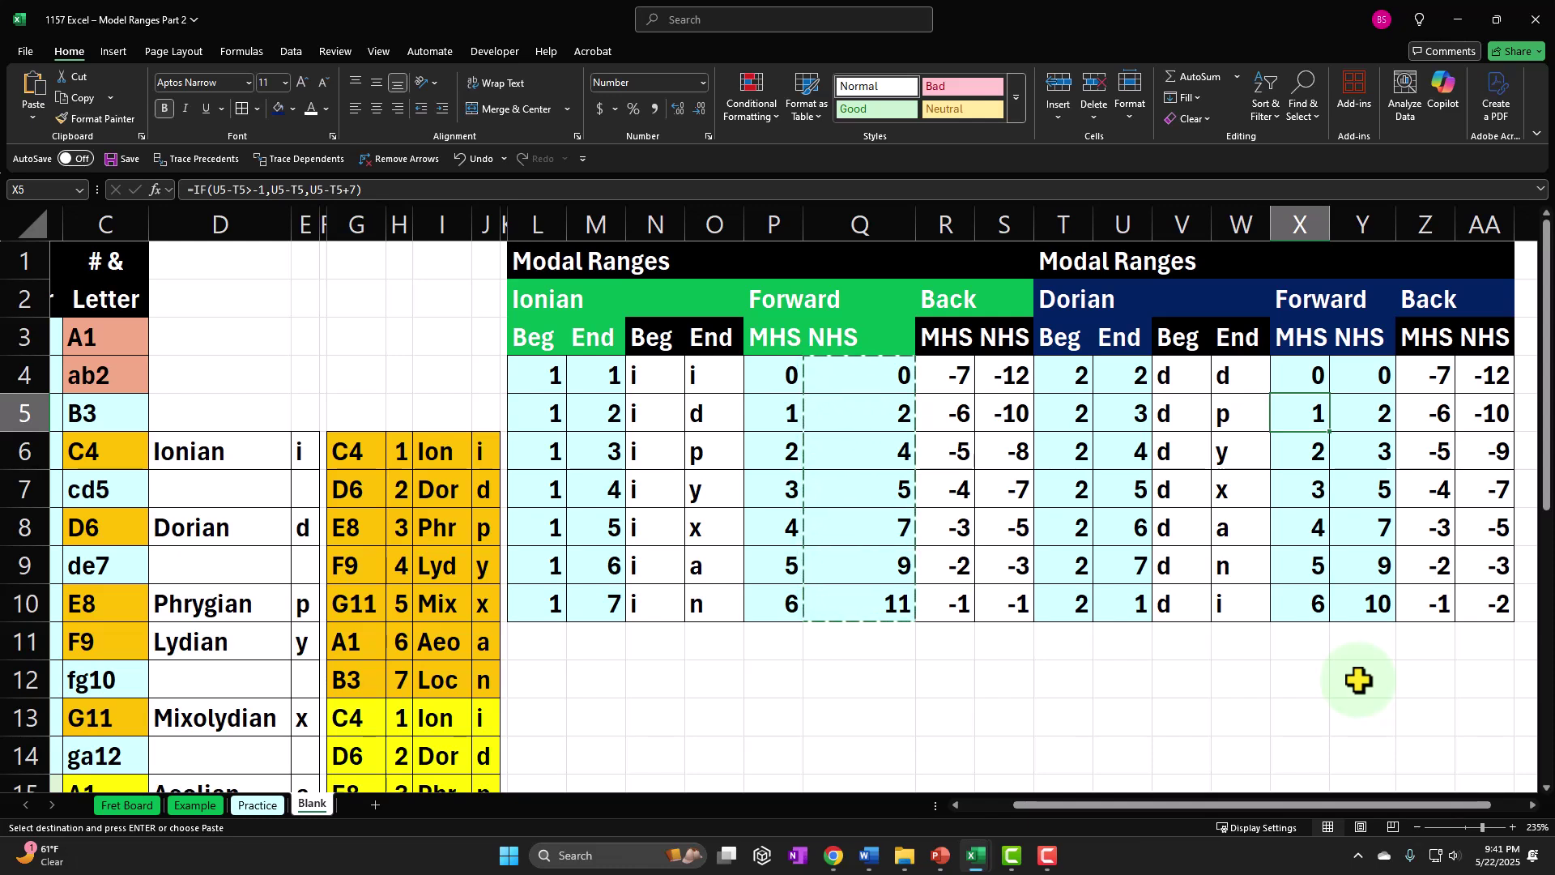
- Review the row 6 formulas of the Dorian block from the Beg number in T6 across to the back MHS in Z6
key(Right)
key(Left)
key(Down)
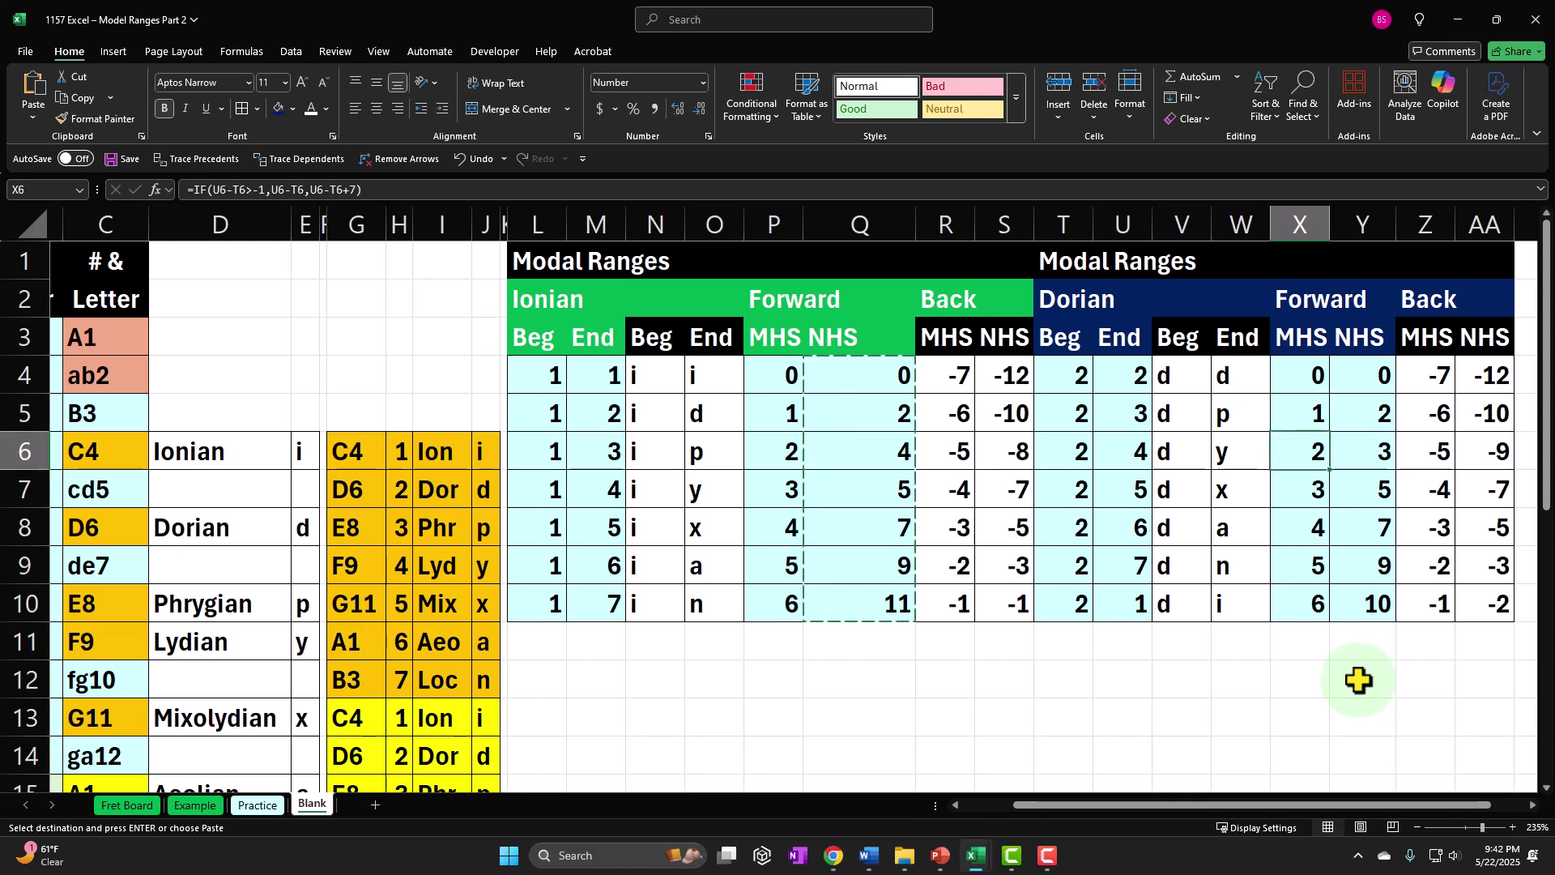
key(Left)
key(Left)
key(Left)
key(Left)
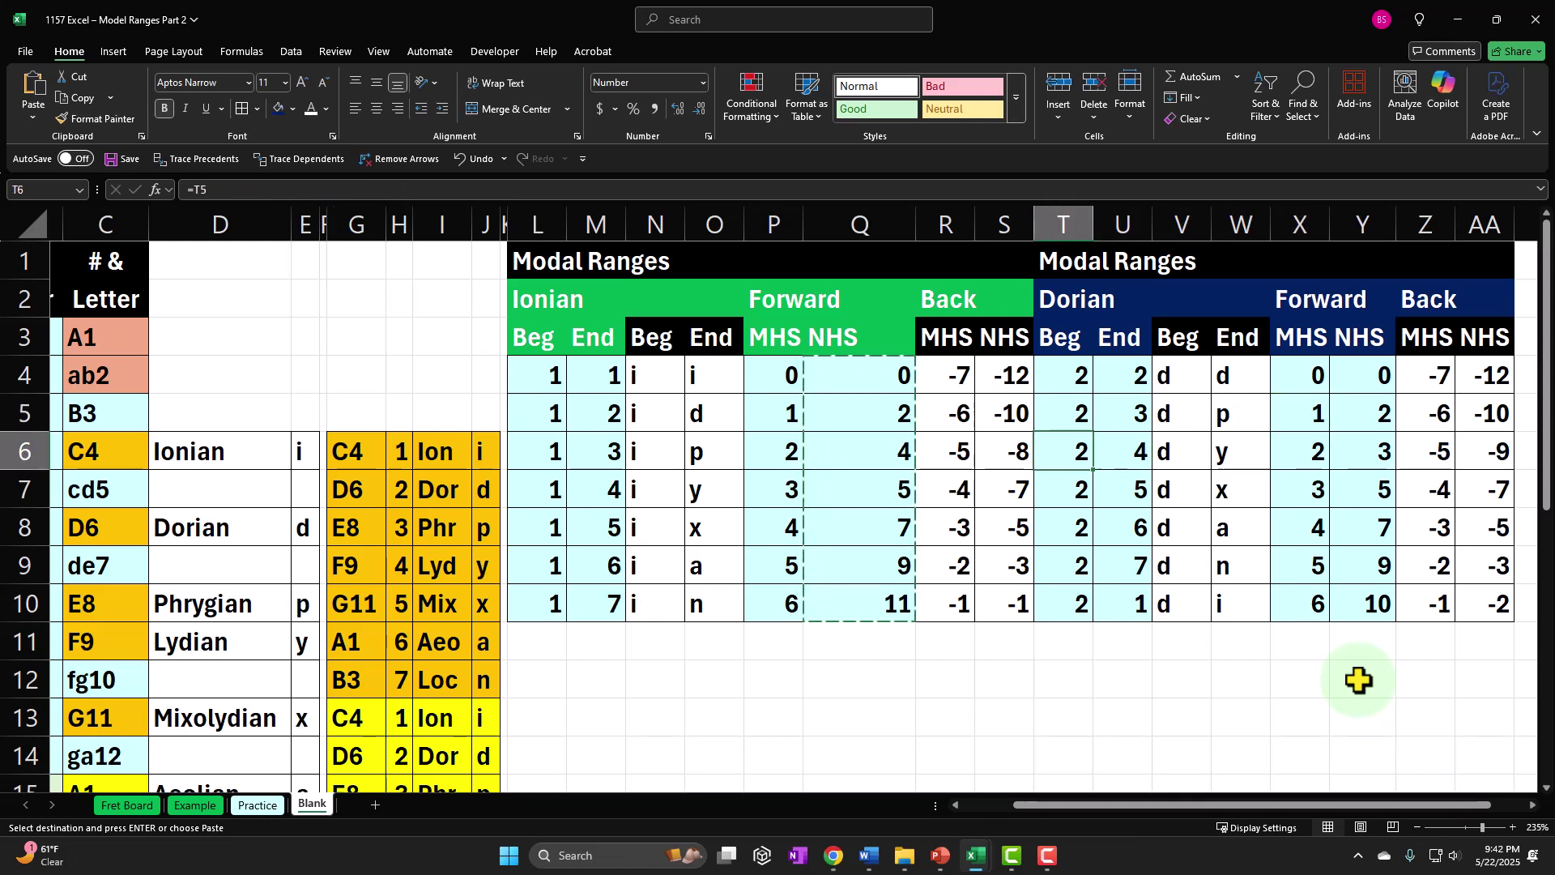
key(Right)
key(Right)
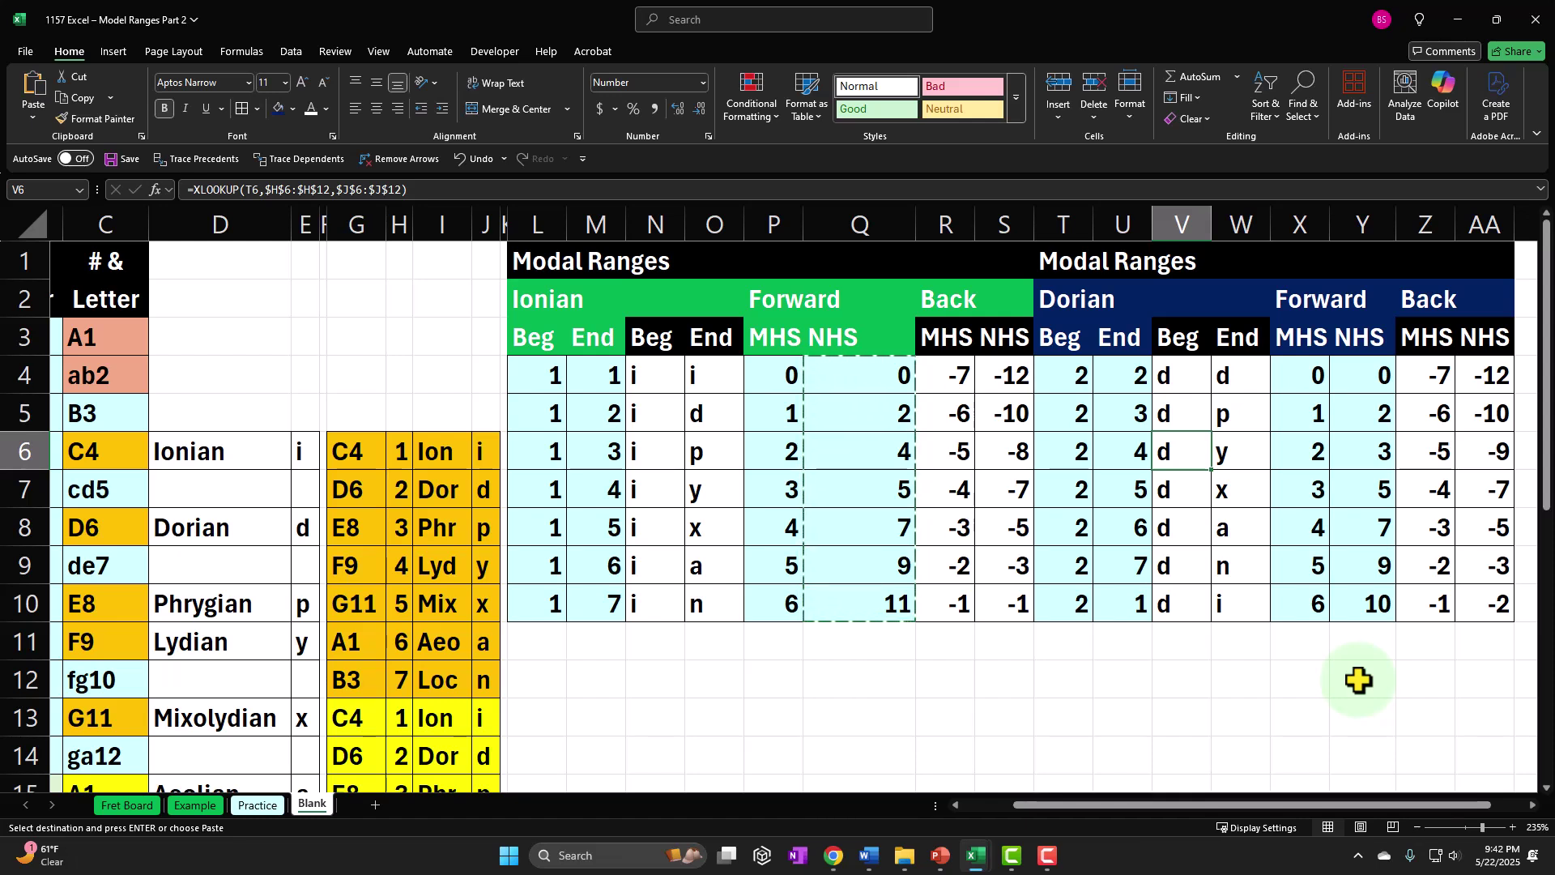
key(Right)
key(Right)
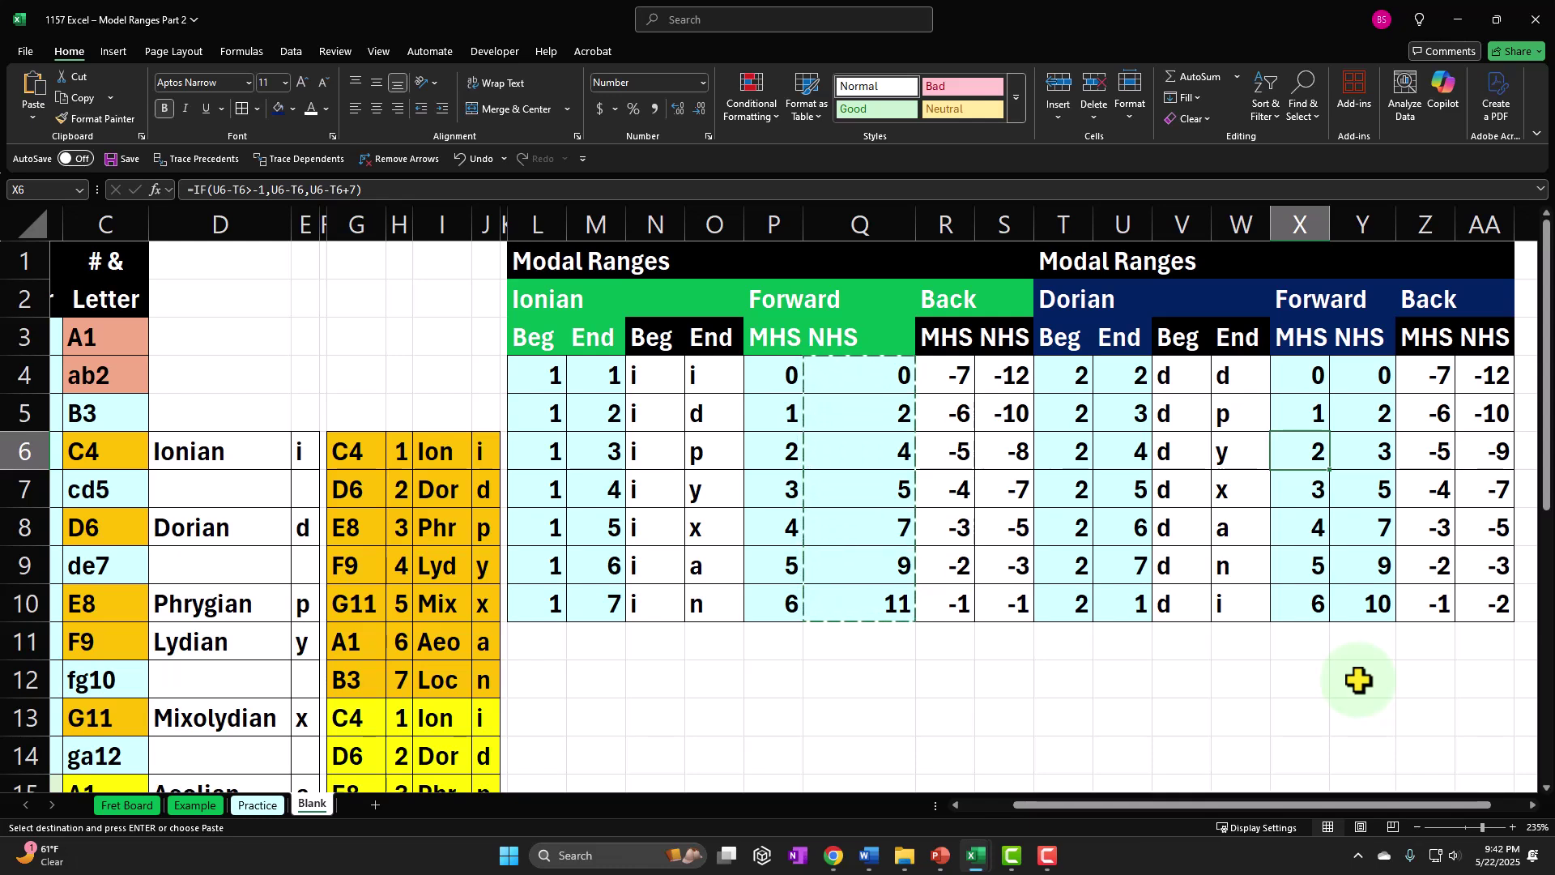
key(Right)
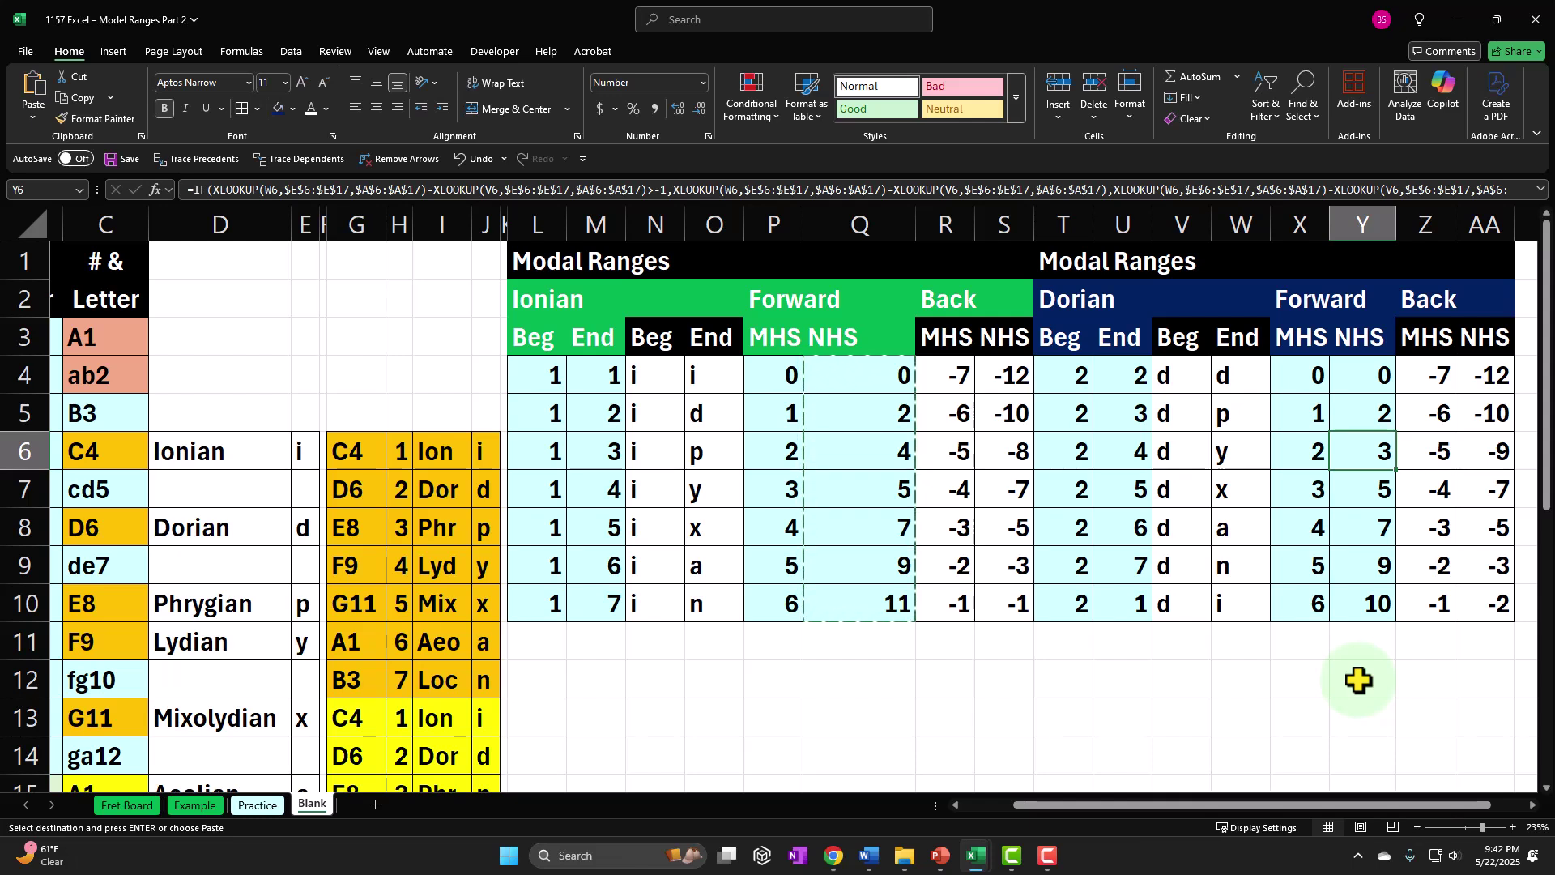
key(Right)
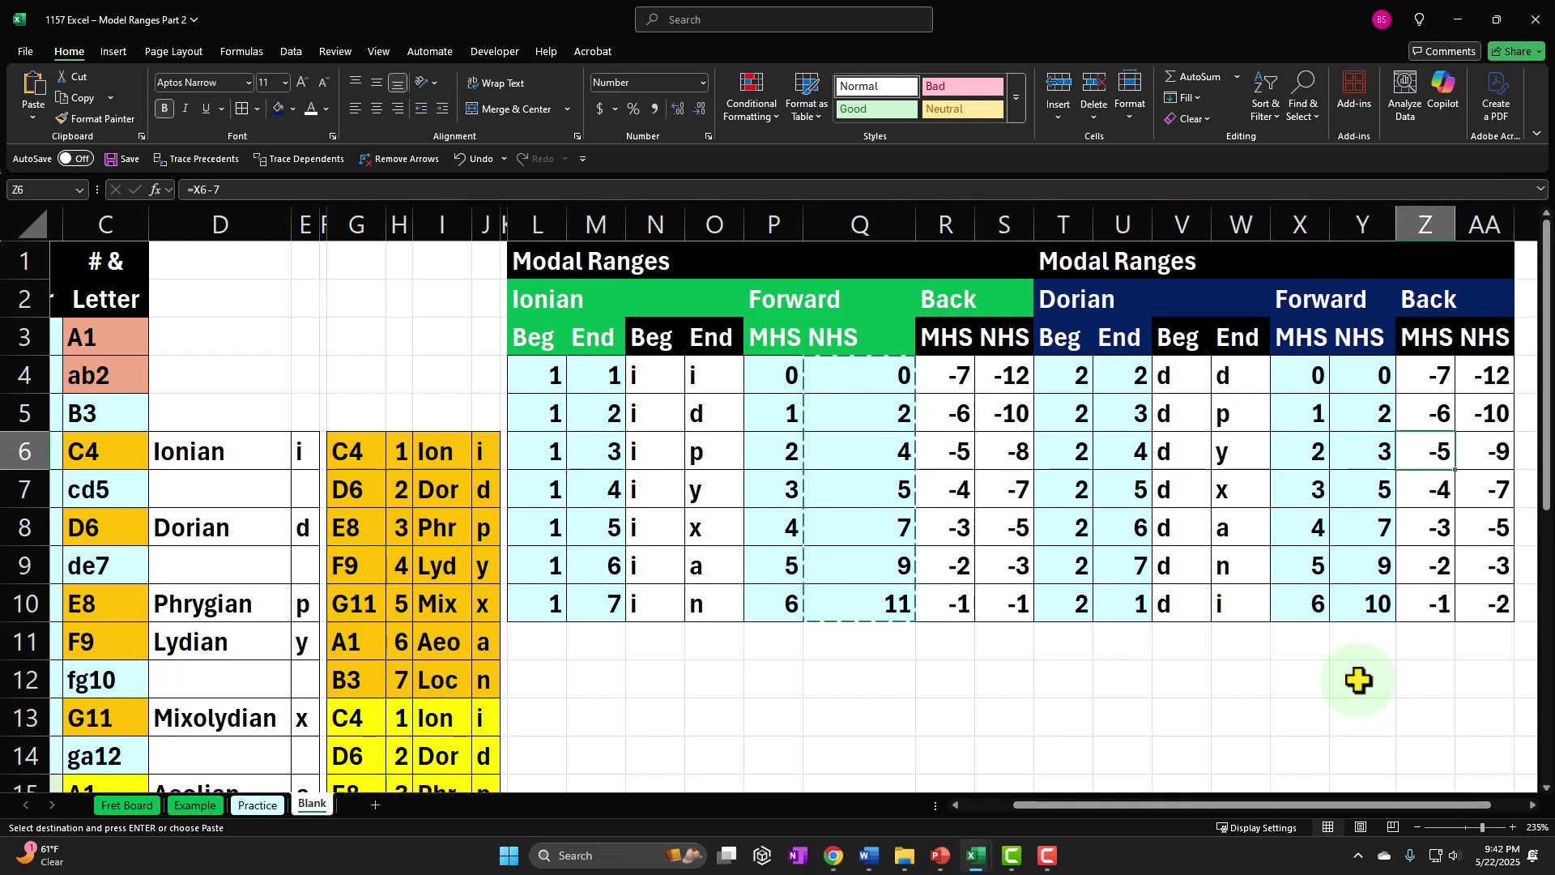
- Compare the back MHS and NHS formulas in Z6 and AA6 with the forward formulas in X6 and Y6
key(Left)
key(Left)
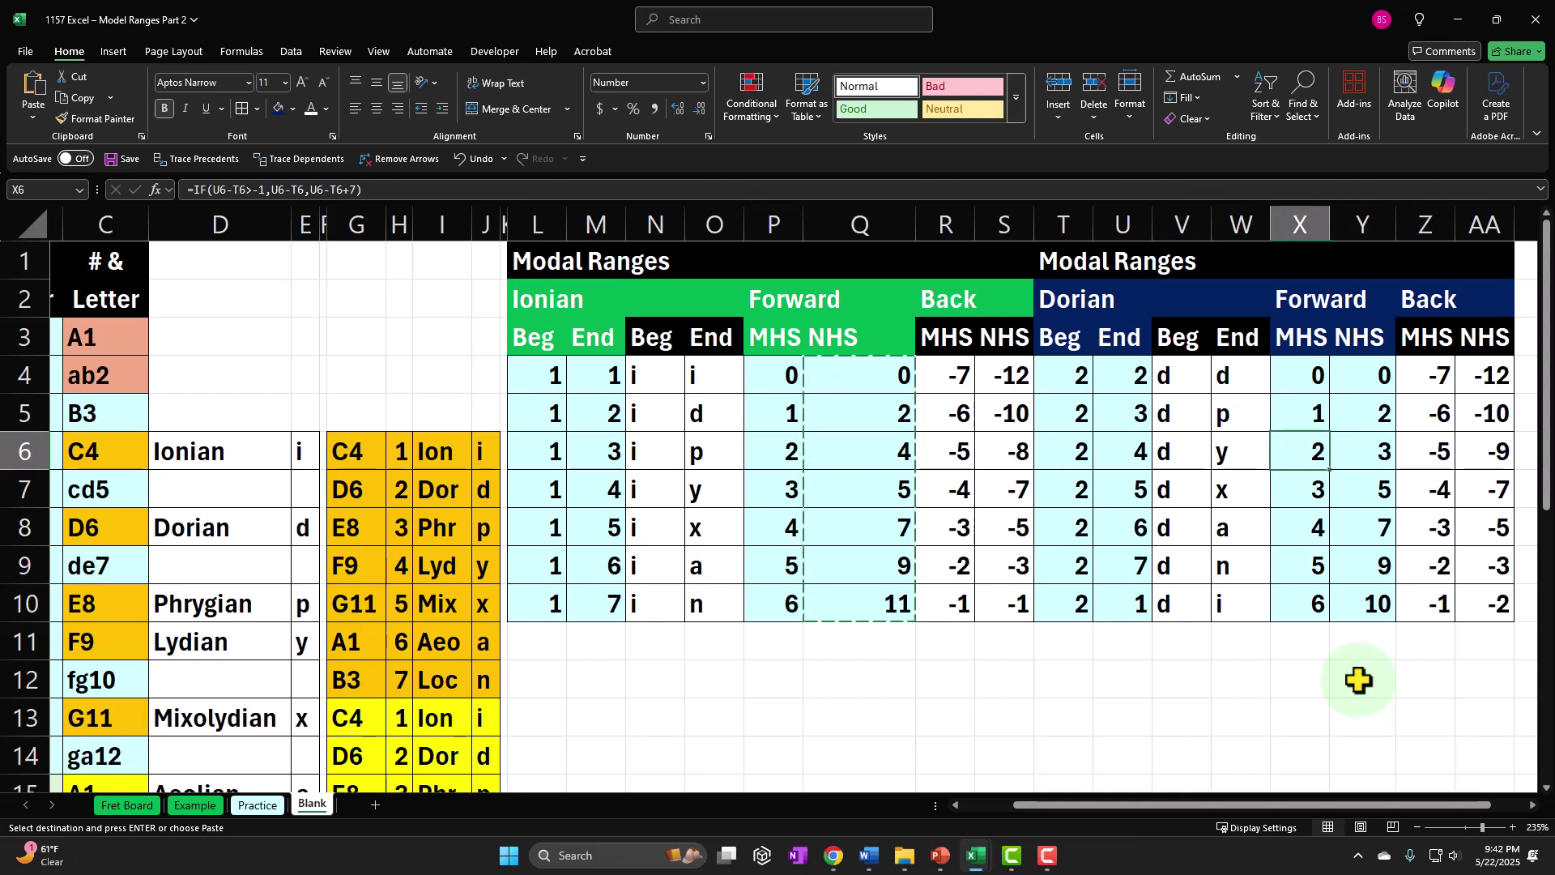
key(Right)
key(Right)
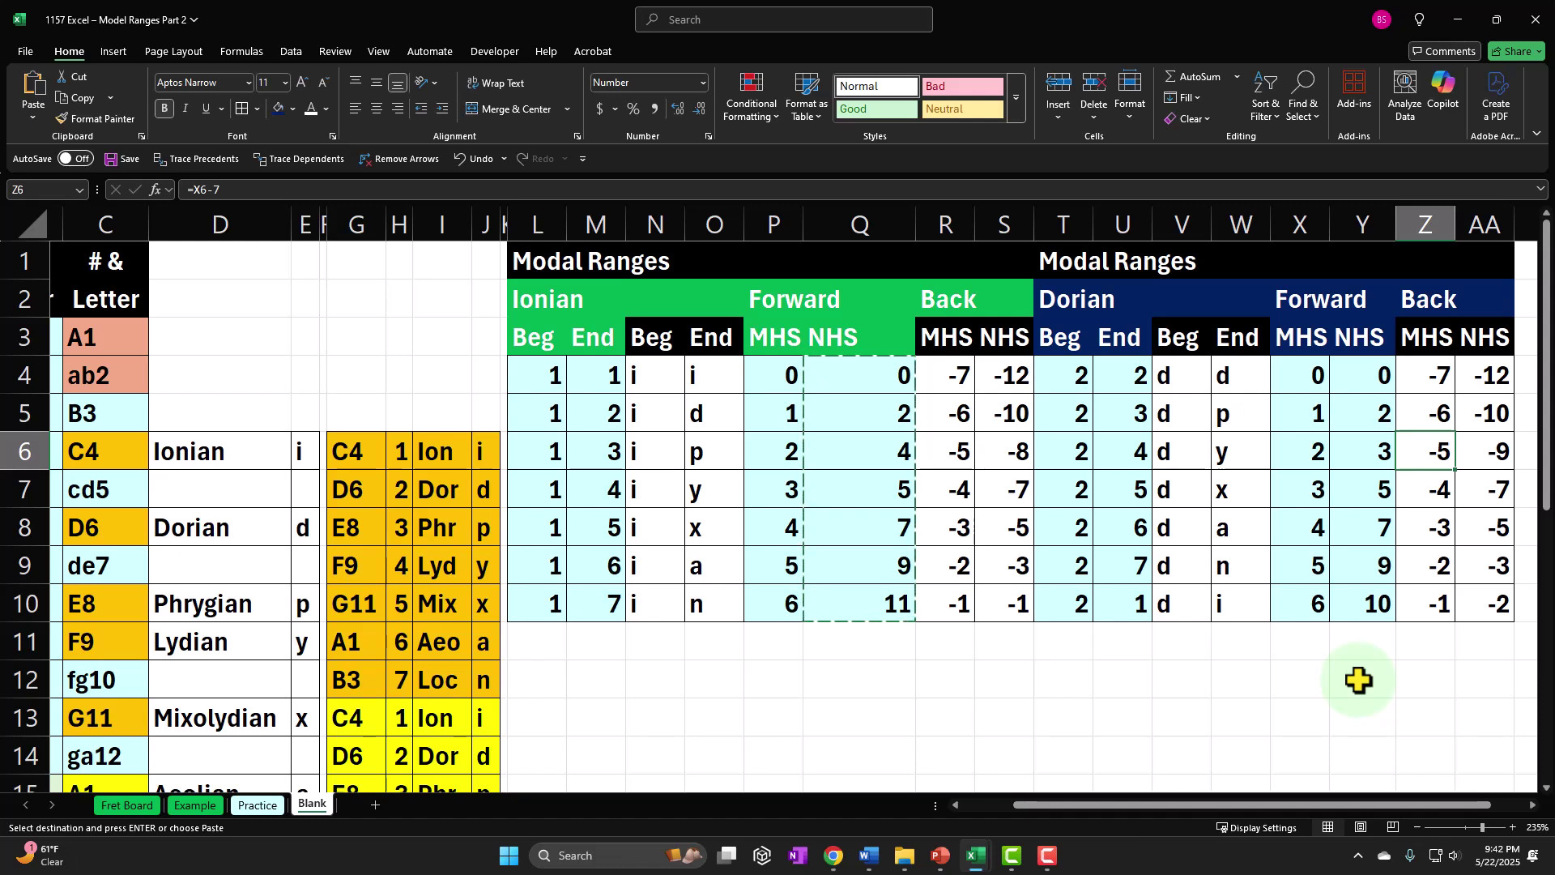
key(Left)
key(Left)
key(Left)
key(Left)
key(Right)
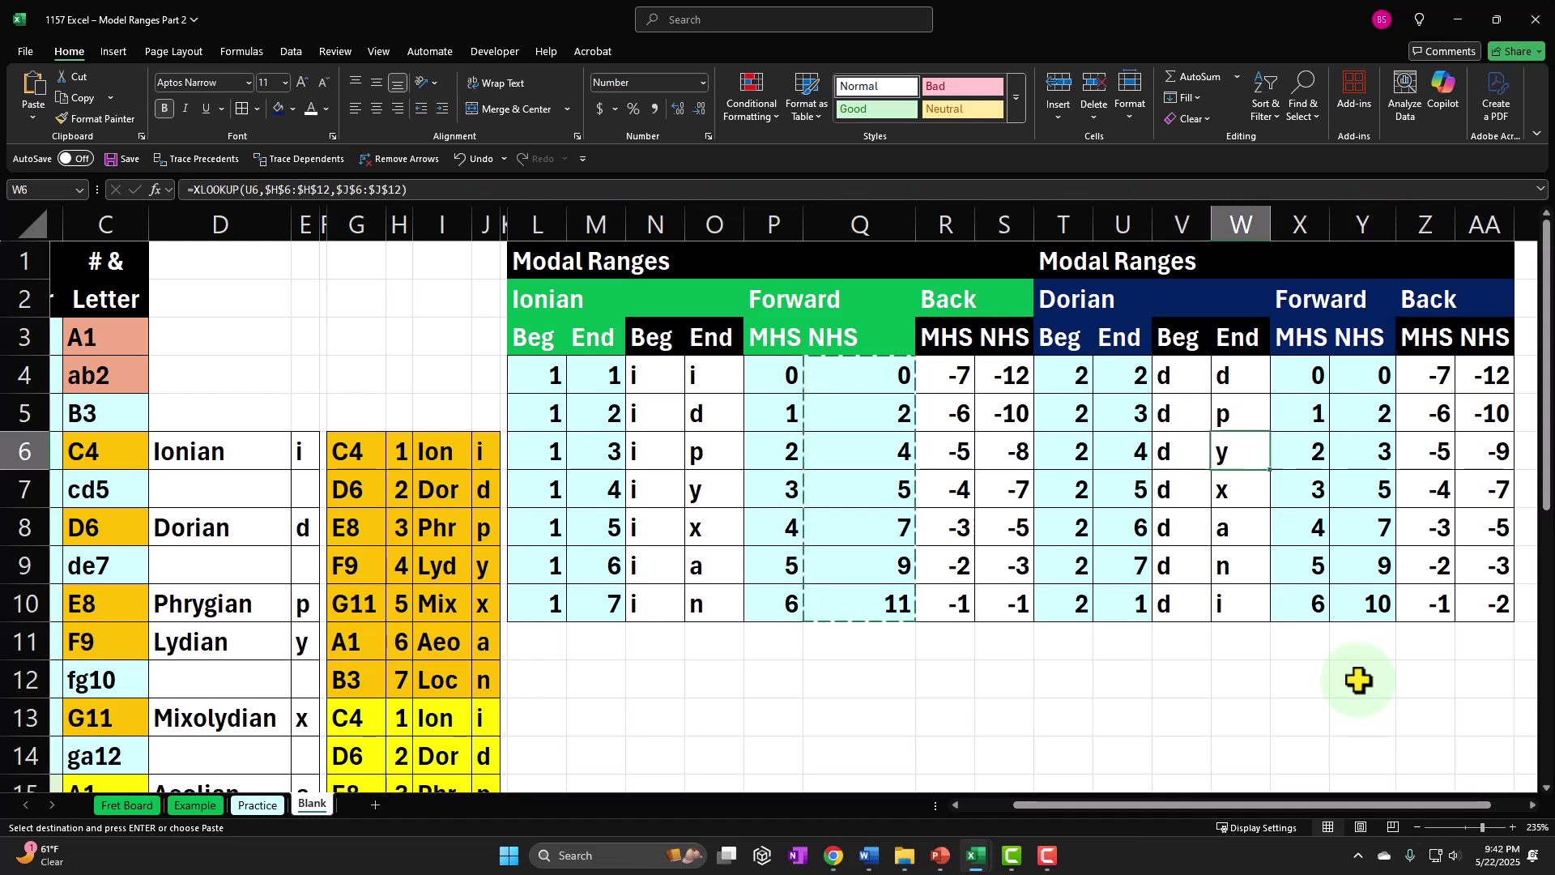
key(Right)
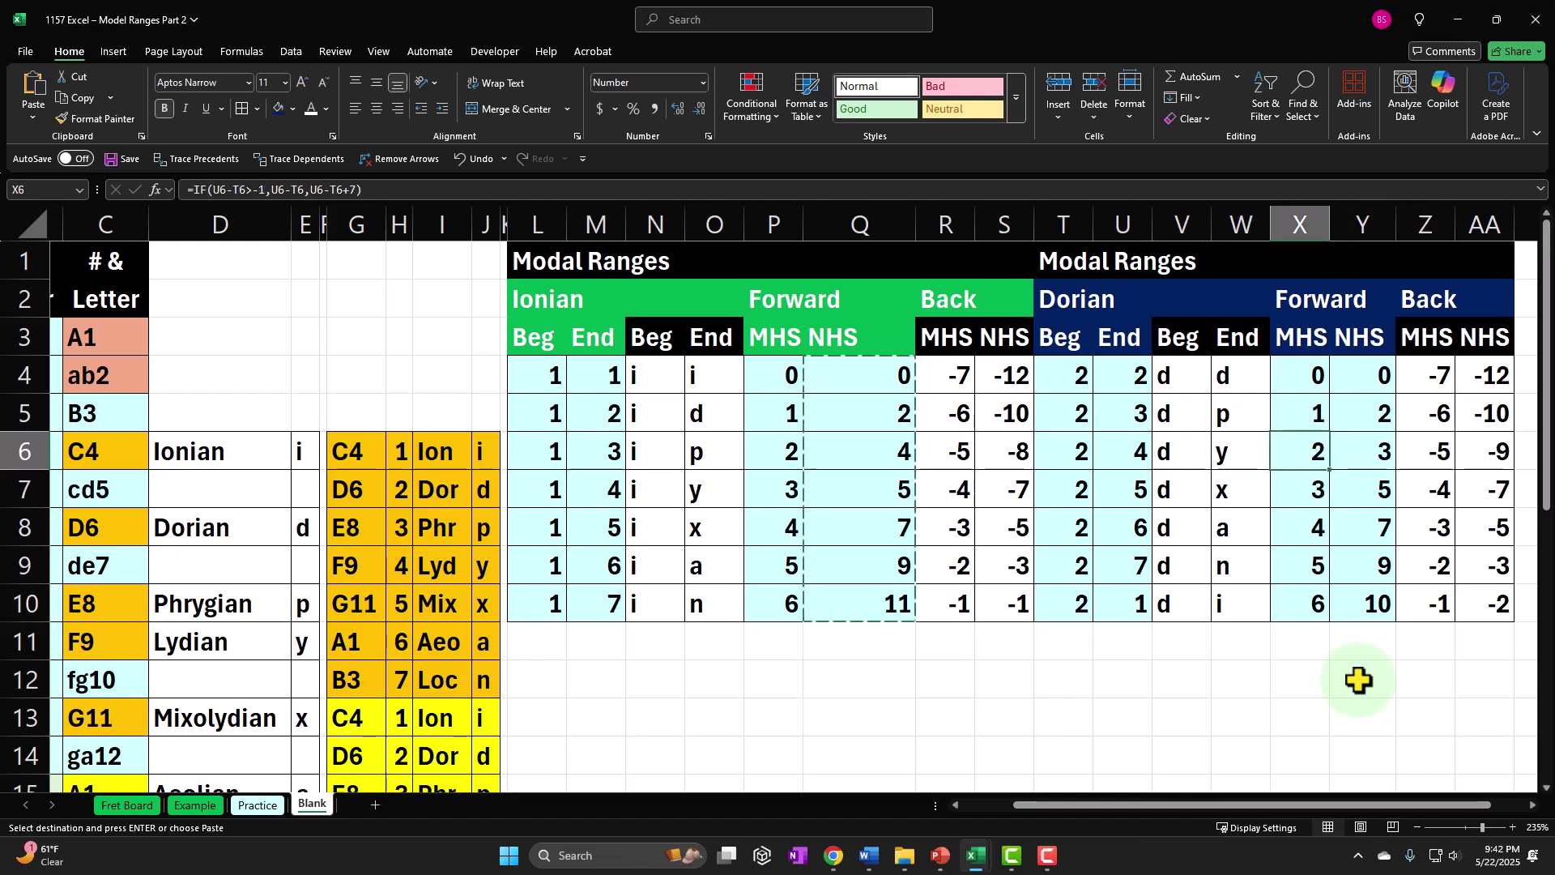
key(Right)
key(Right)
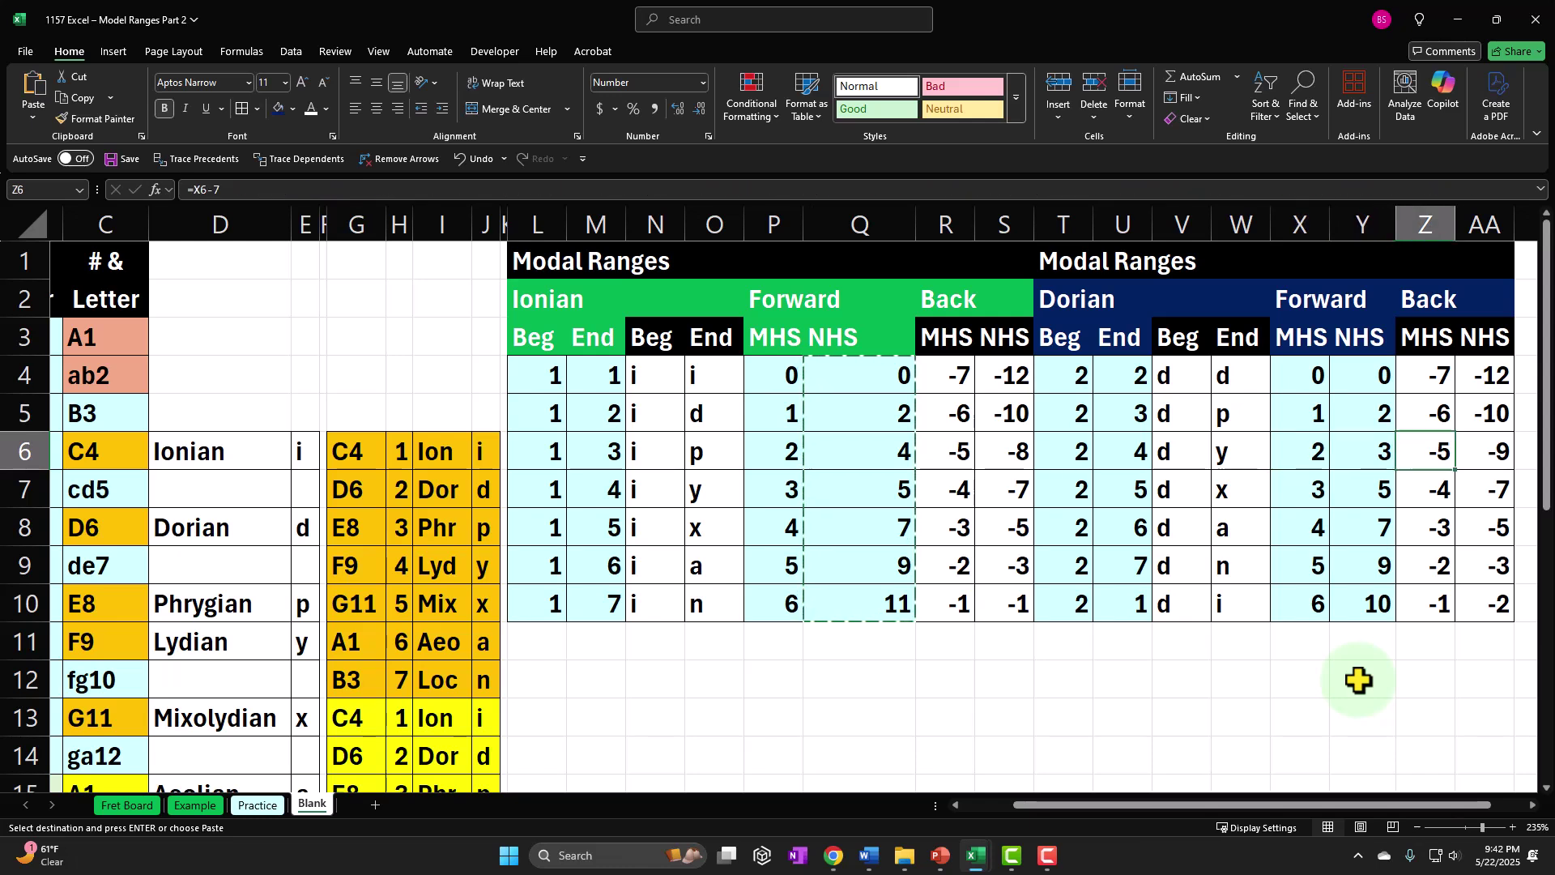
key(Left)
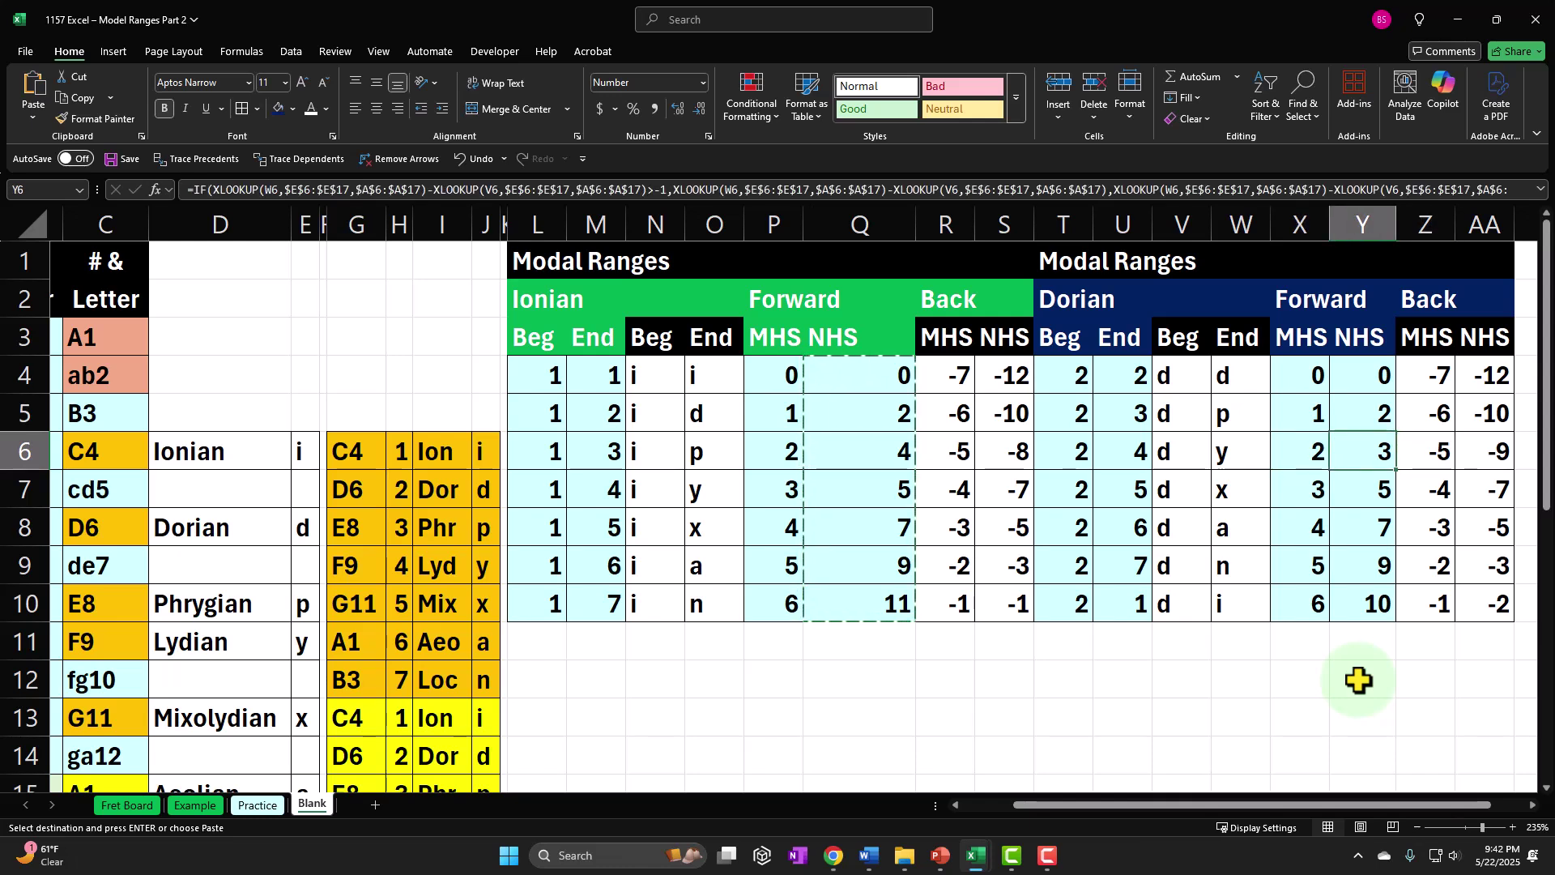
key(Right)
key(Right)
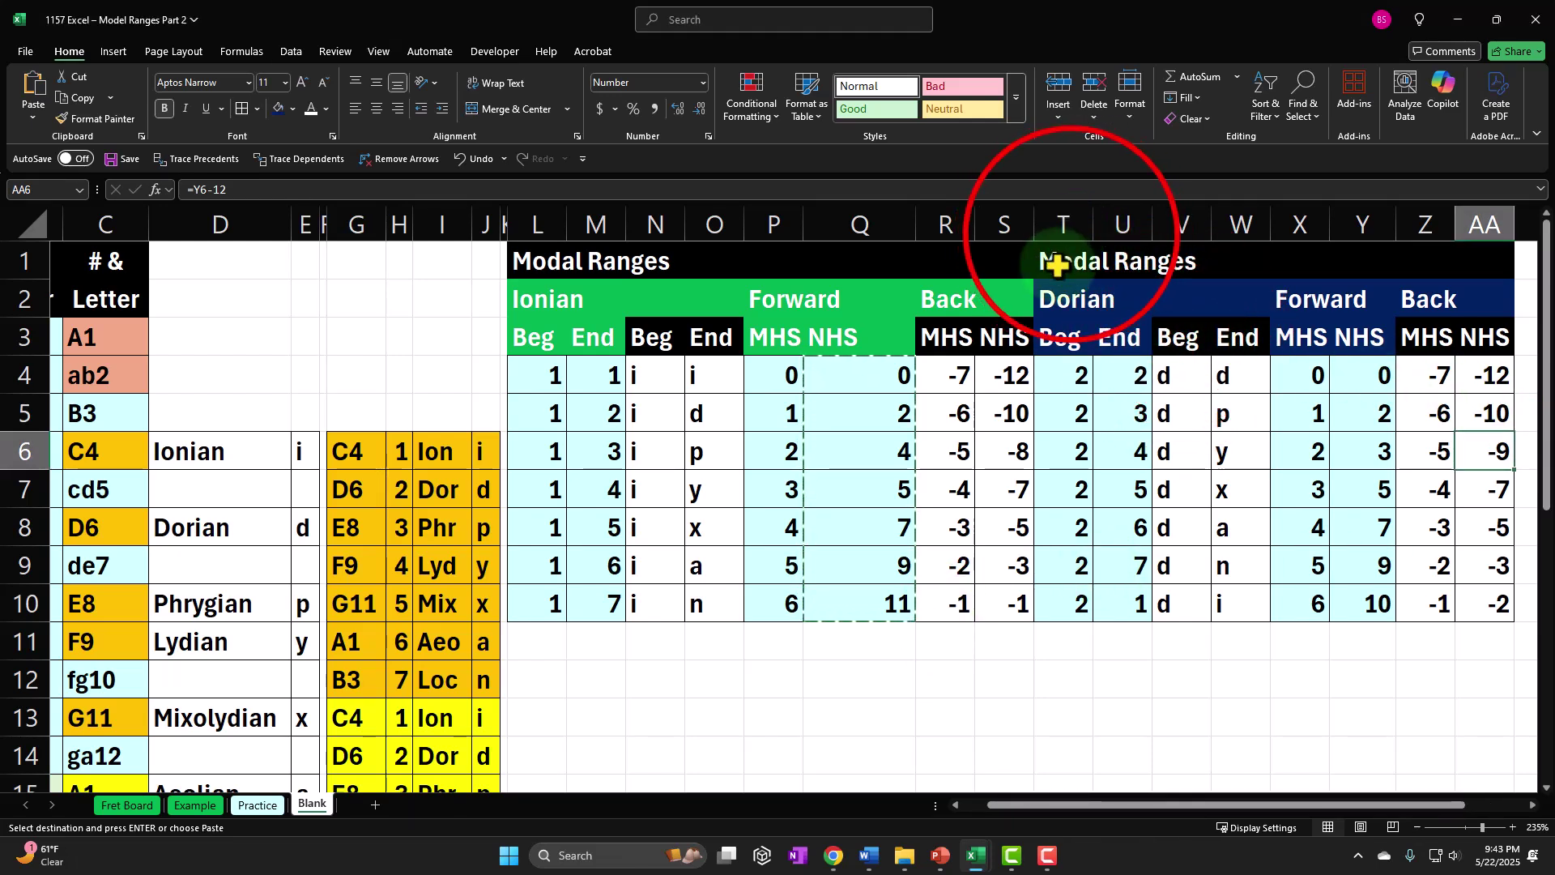
- Copy the whole Dorian block in columns T:AA and paste it as a third modal range block starting at AB1
drag(1071, 235, 1462, 285)
key(ctrl+c)
key(Right)
key(Right)
key(Right)
key(Right)
key(Right)
key(Right)
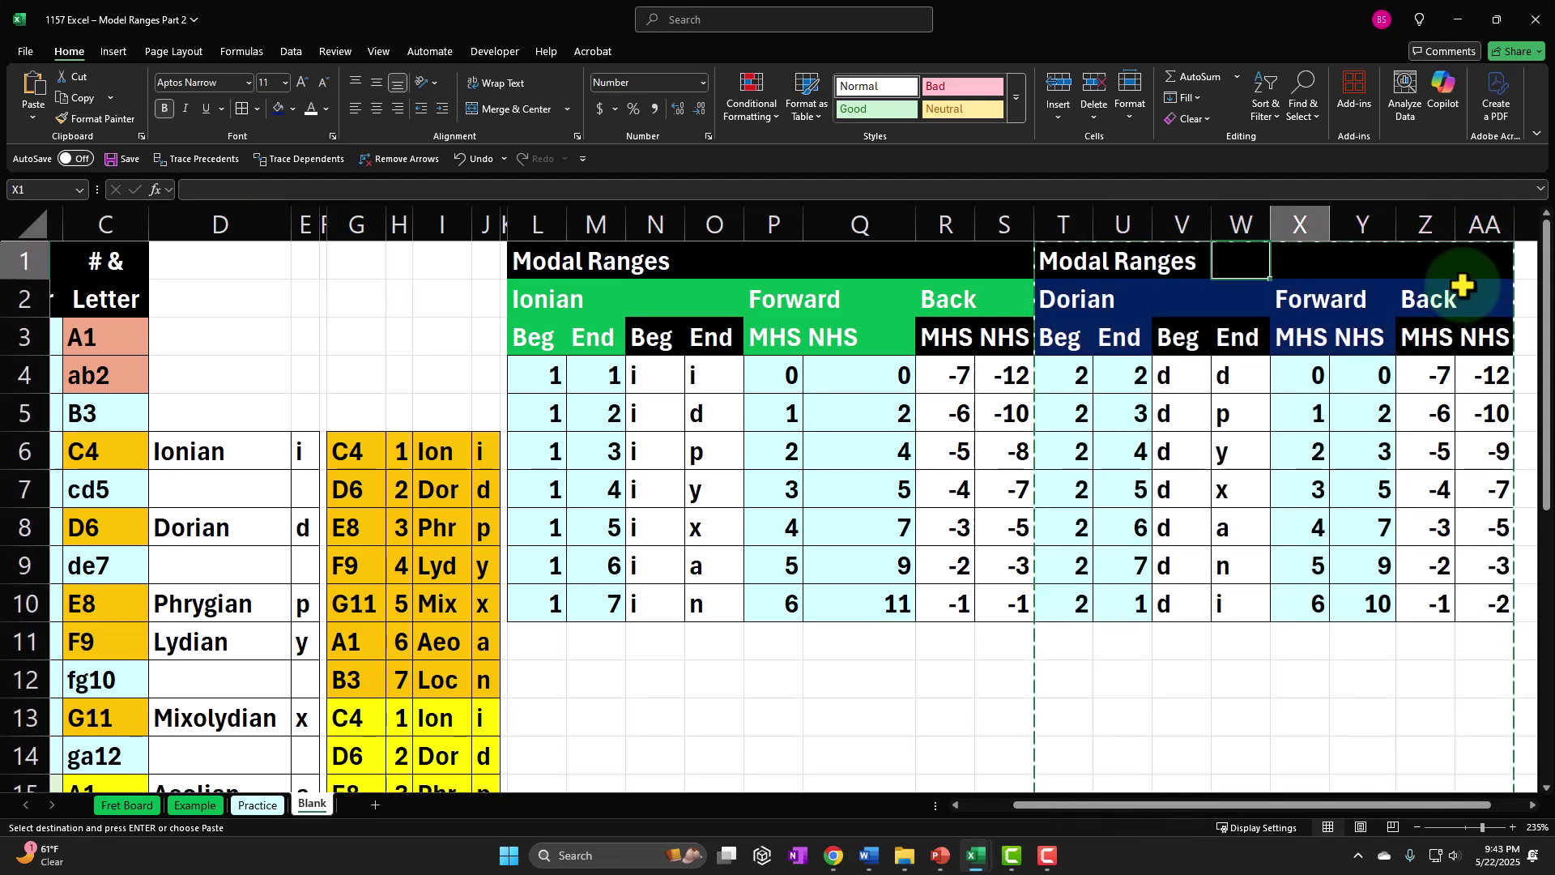
key(Right)
key(Right)
key(Right)
key(Left)
key(Left)
key(Right)
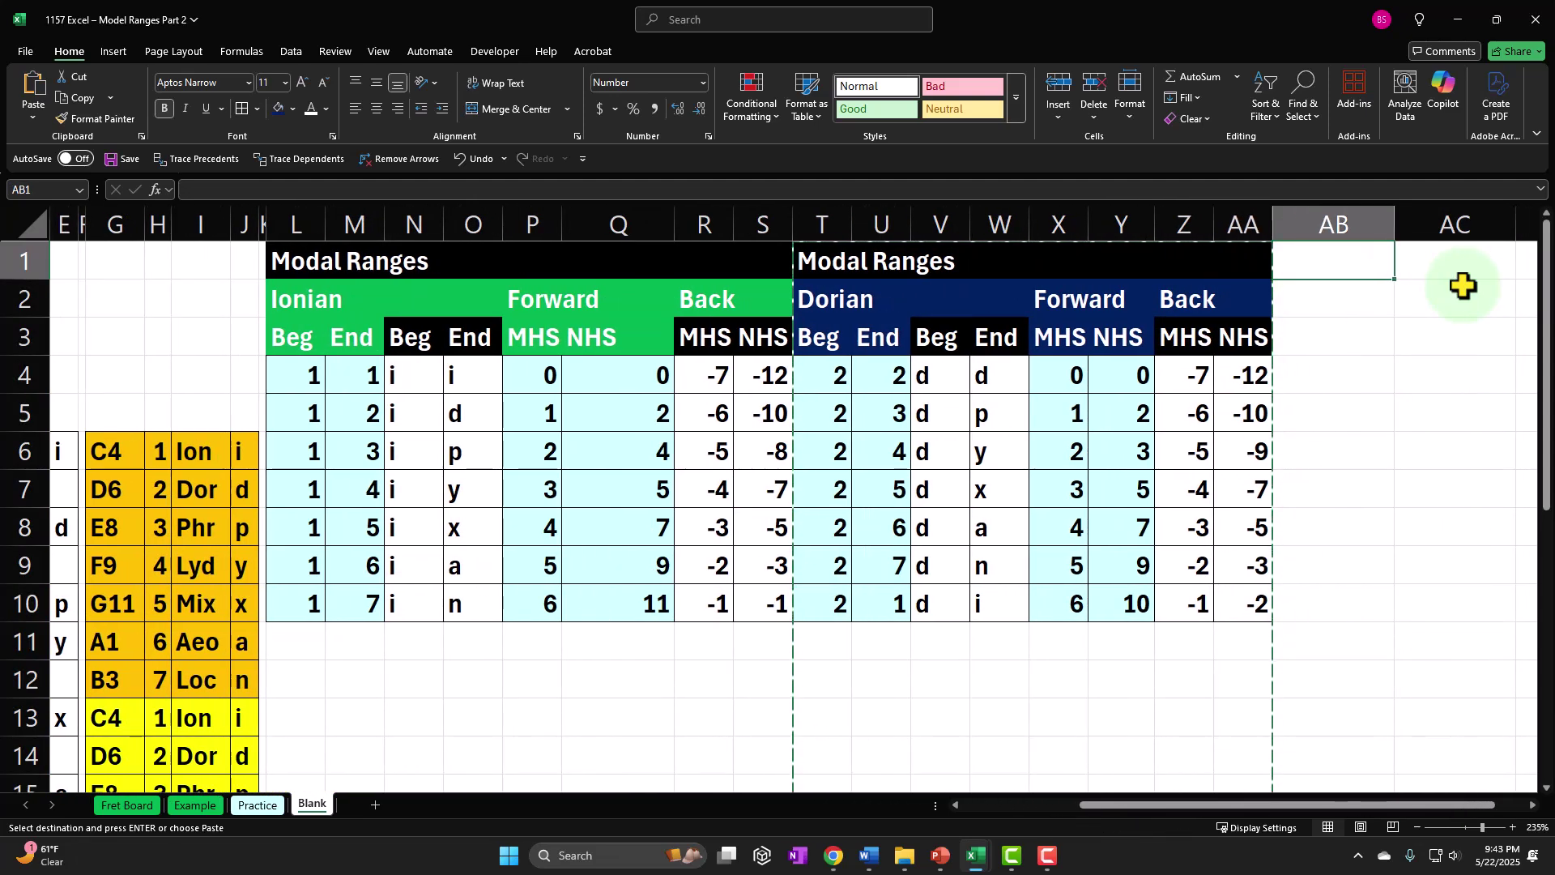
key(ctrl+v)
- Link the third block's mode heading in AB2 to the Phrygian name in D10
click(1298, 808)
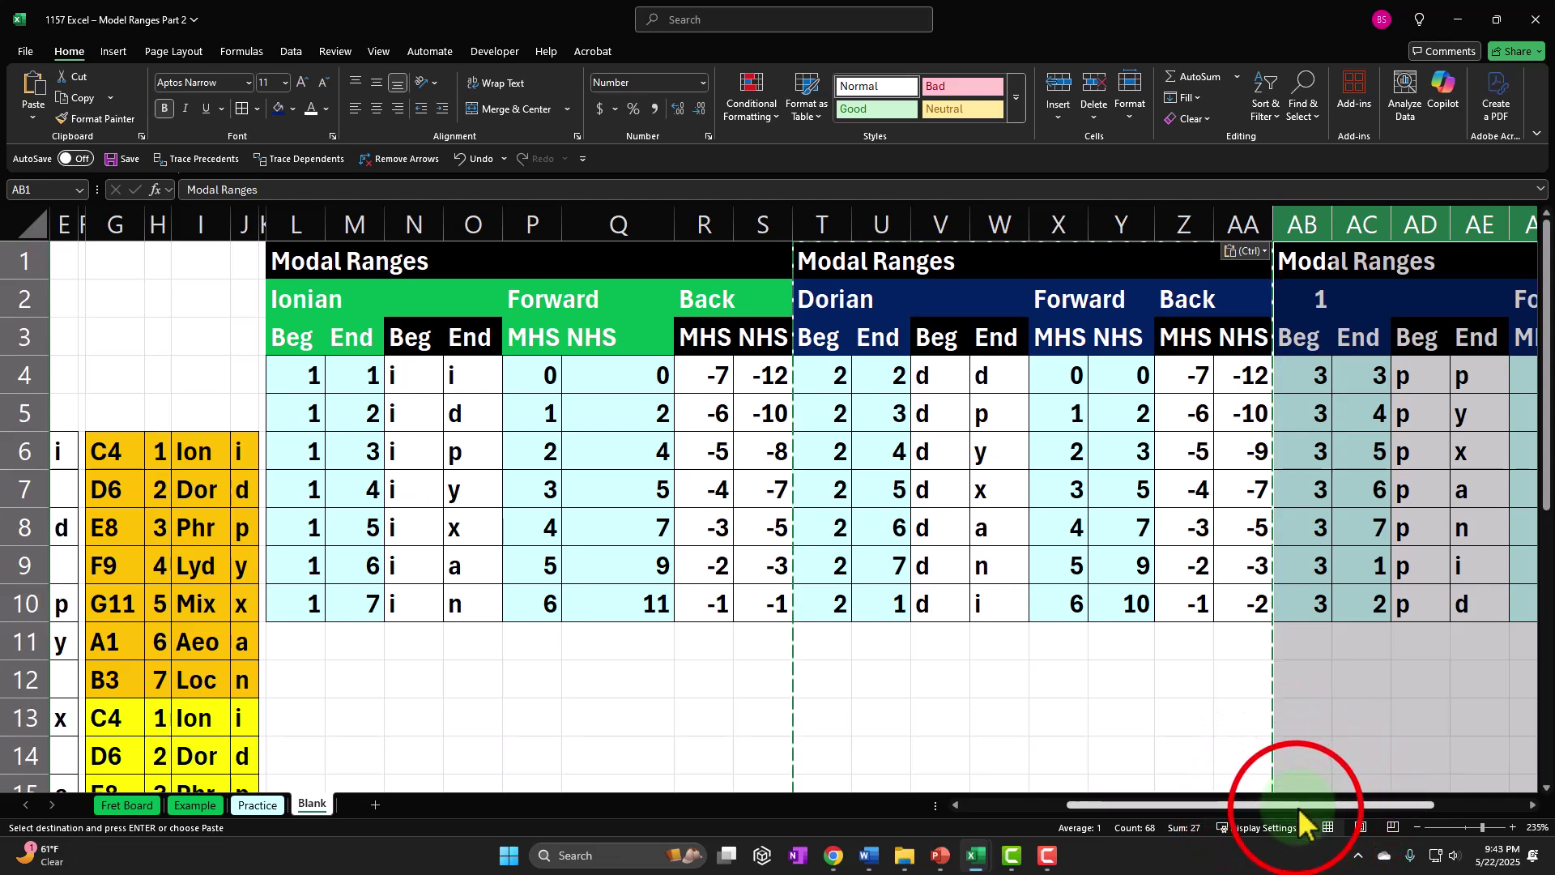
drag(1298, 810, 1376, 831)
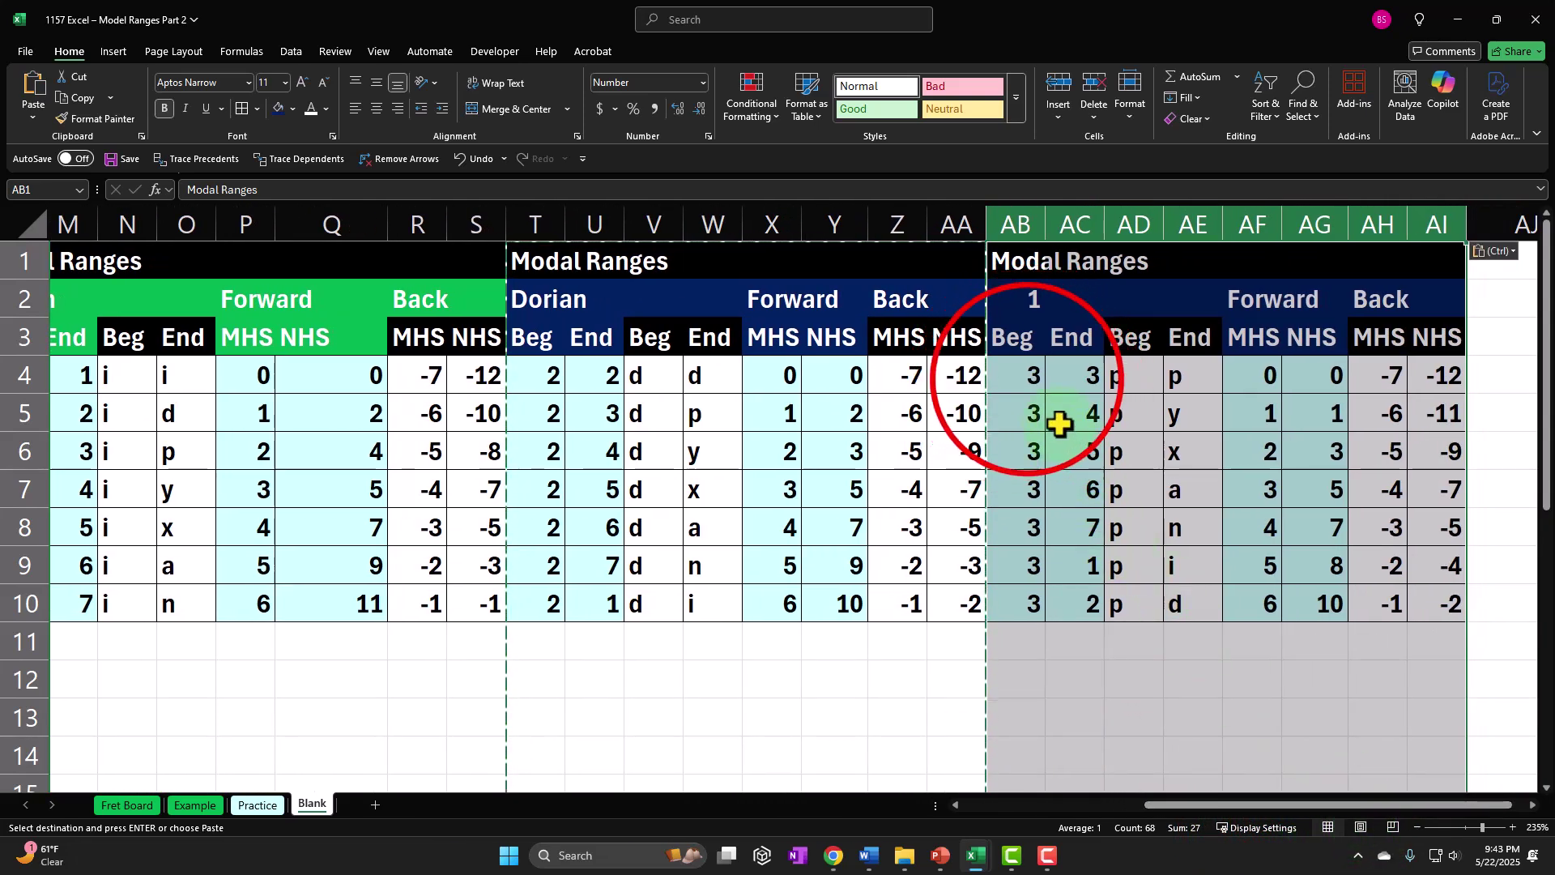
click(1029, 385)
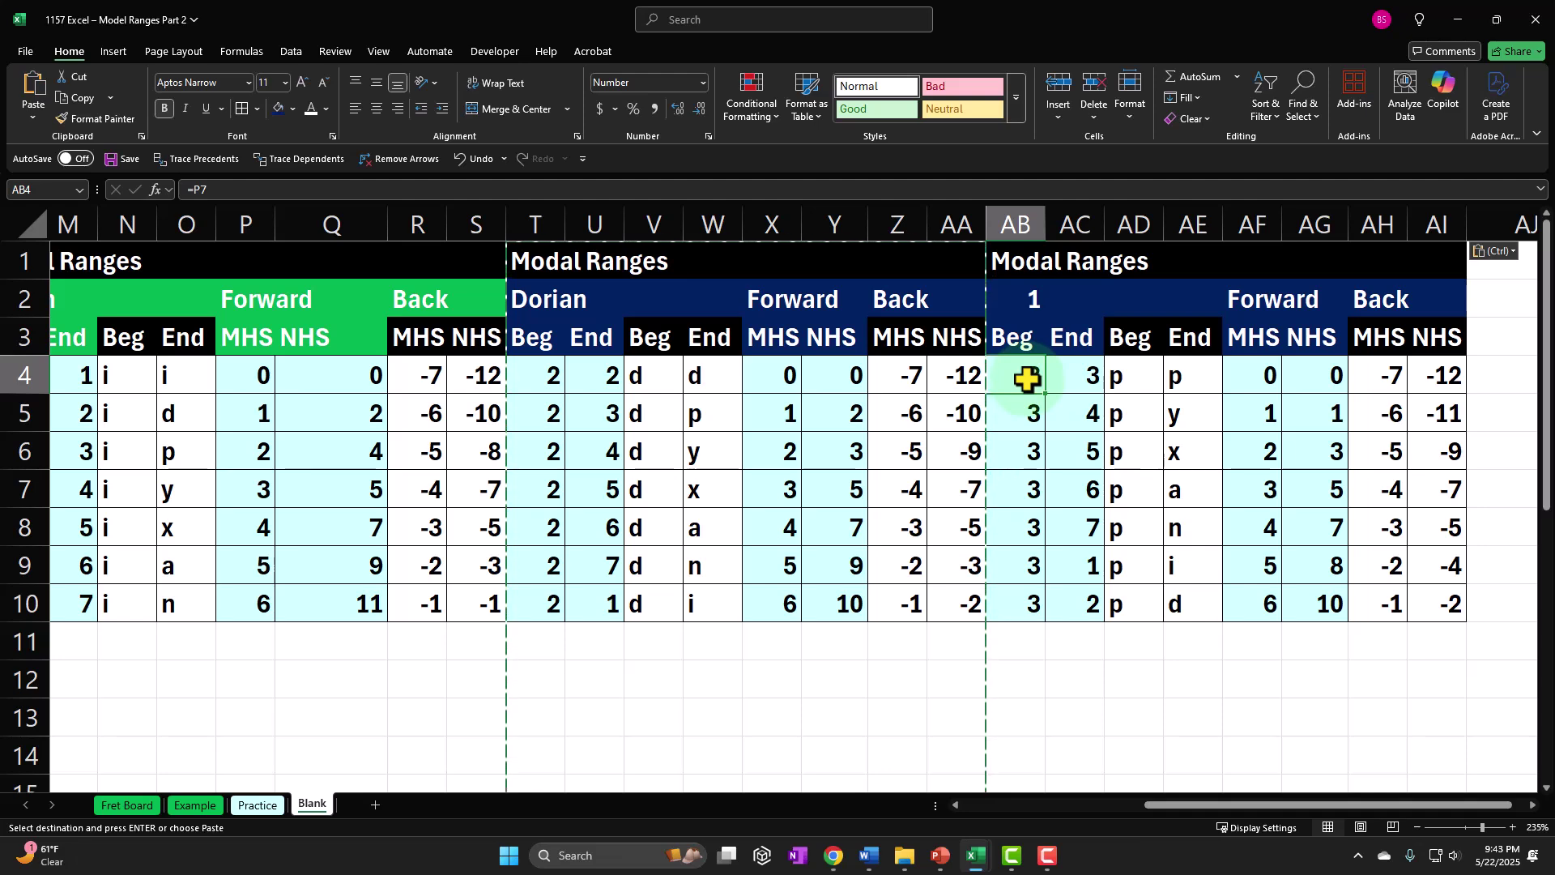
click(1051, 306)
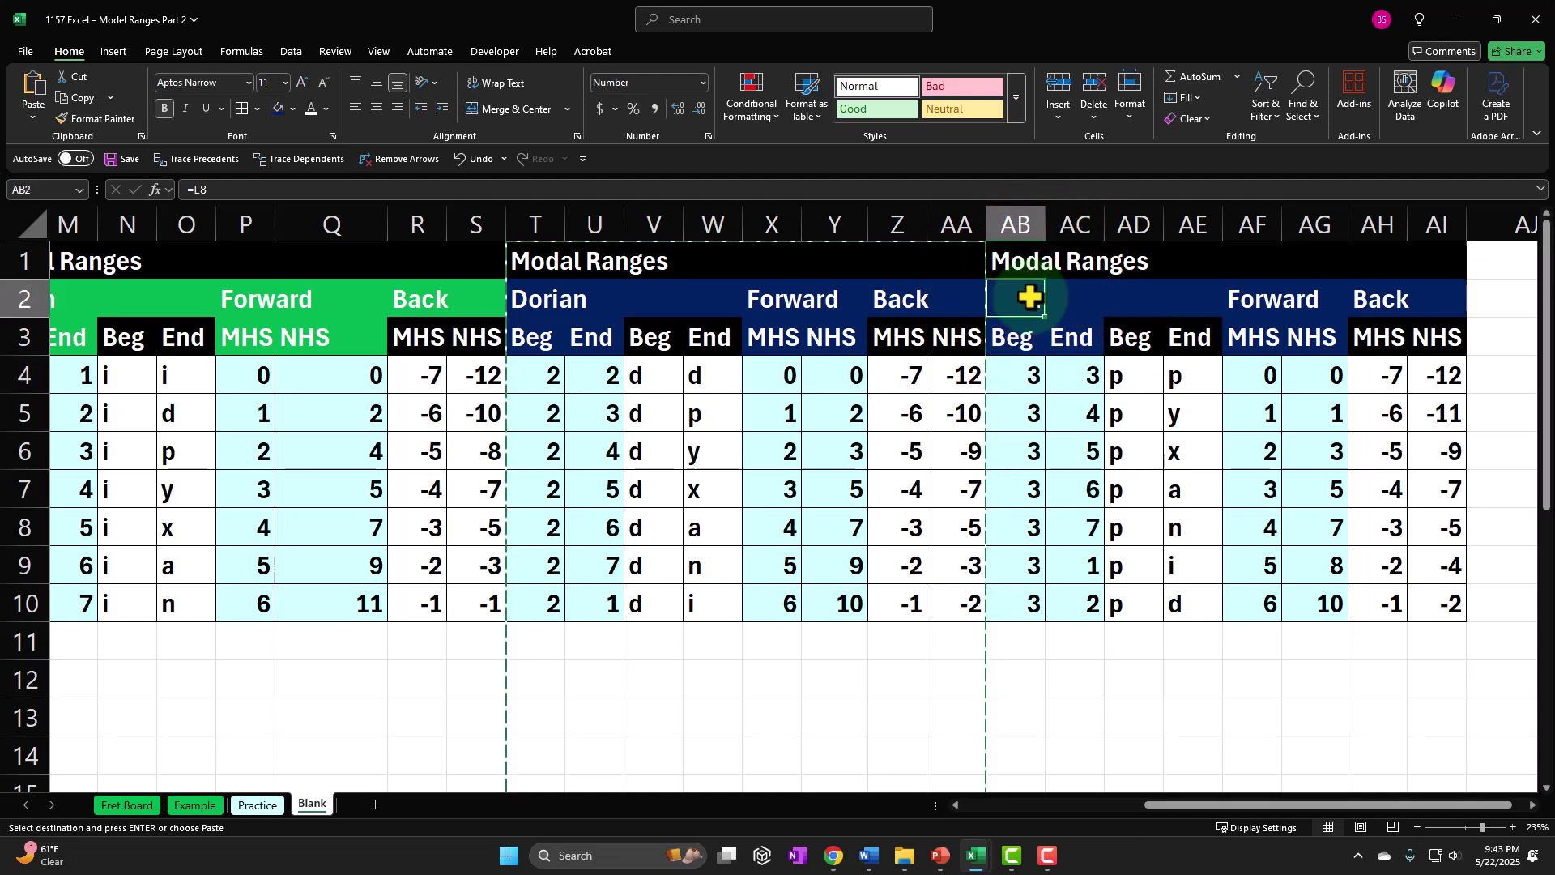
text(=)
key(Left)
key(Left)
key(Left)
key(Left)
key(Left)
key(Left)
key(Left)
key(Left)
key(Left)
key(Left)
key(Left)
key(Left)
key(Left)
key(Left)
key(Left)
key(Left)
key(Left)
key(Left)
key(Left)
key(Left)
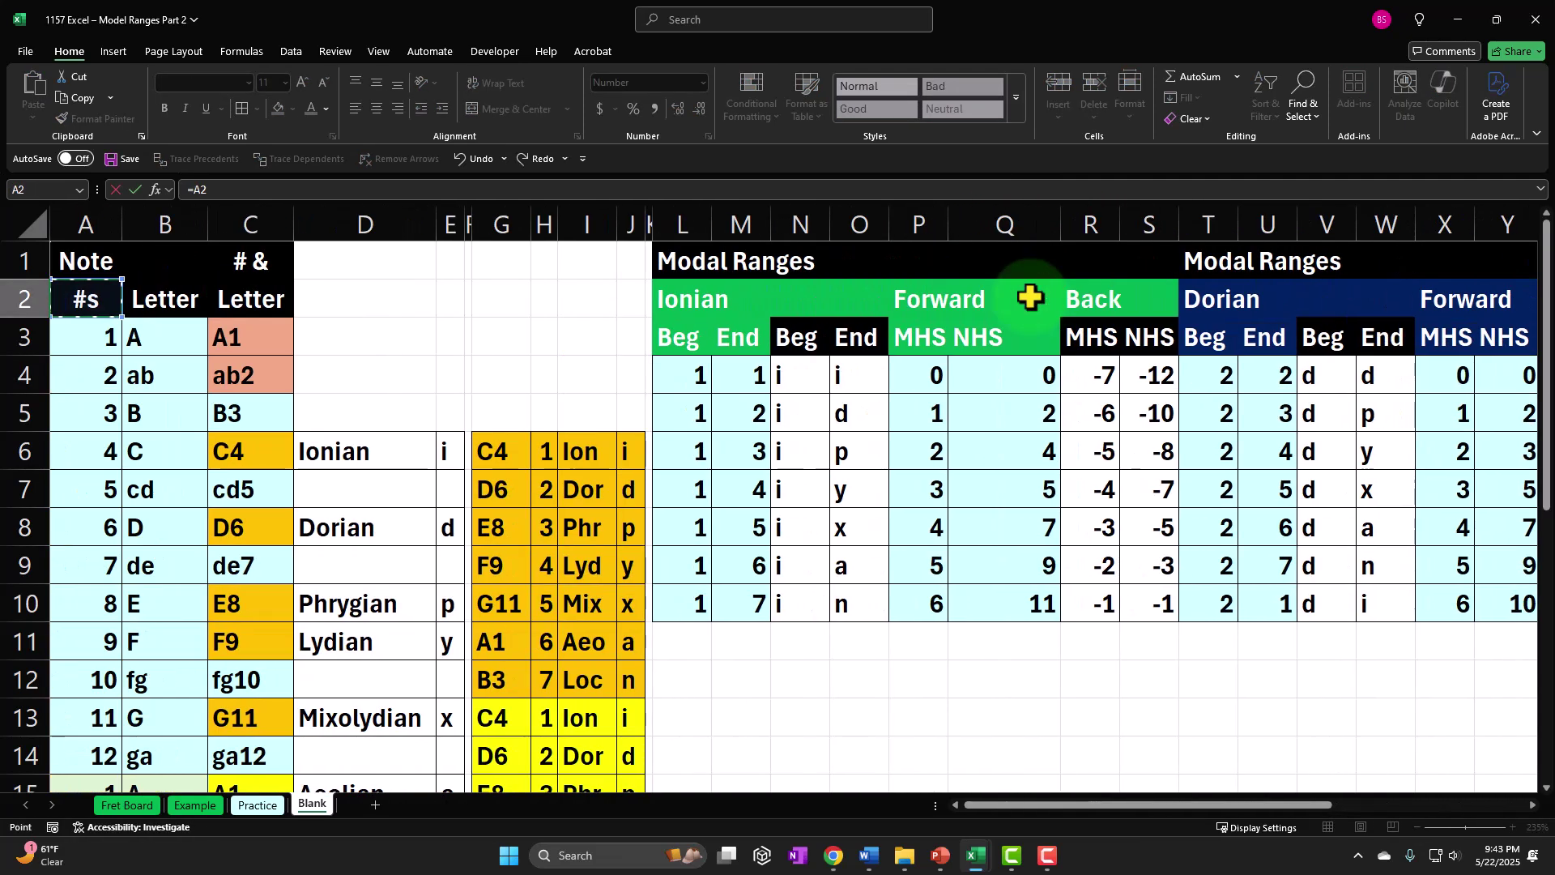
key(Right)
key(Down)
key(Down)
key(Down)
key(Down)
key(Right)
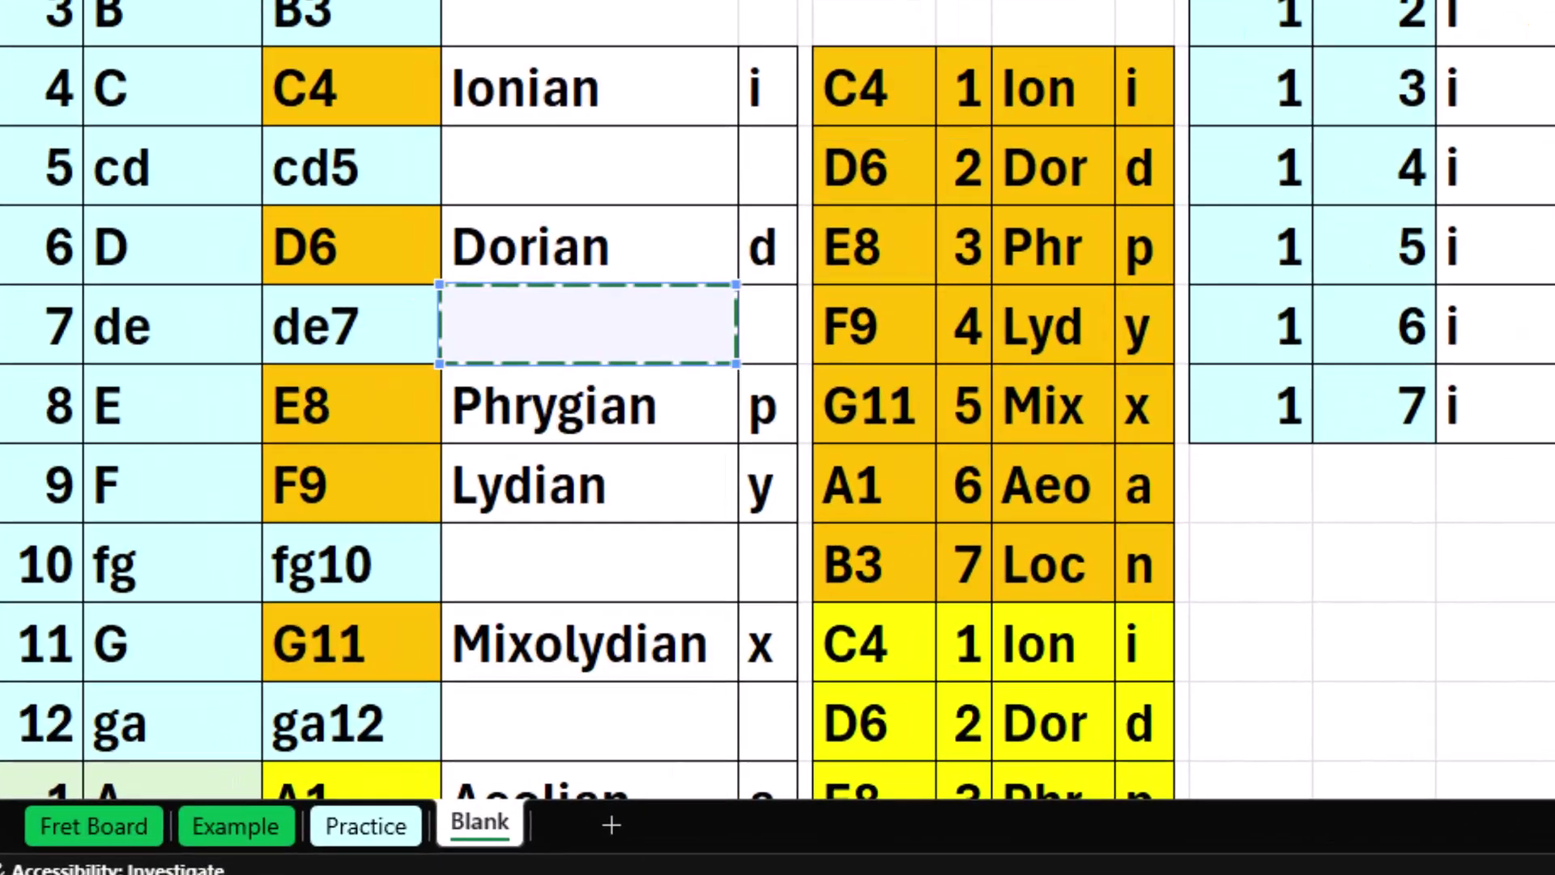
key(Down)
key(Return)
- Fill the Phrygian block's heading row AB2:AI2 with green
key(Right)
key(Right)
key(Right)
key(Right)
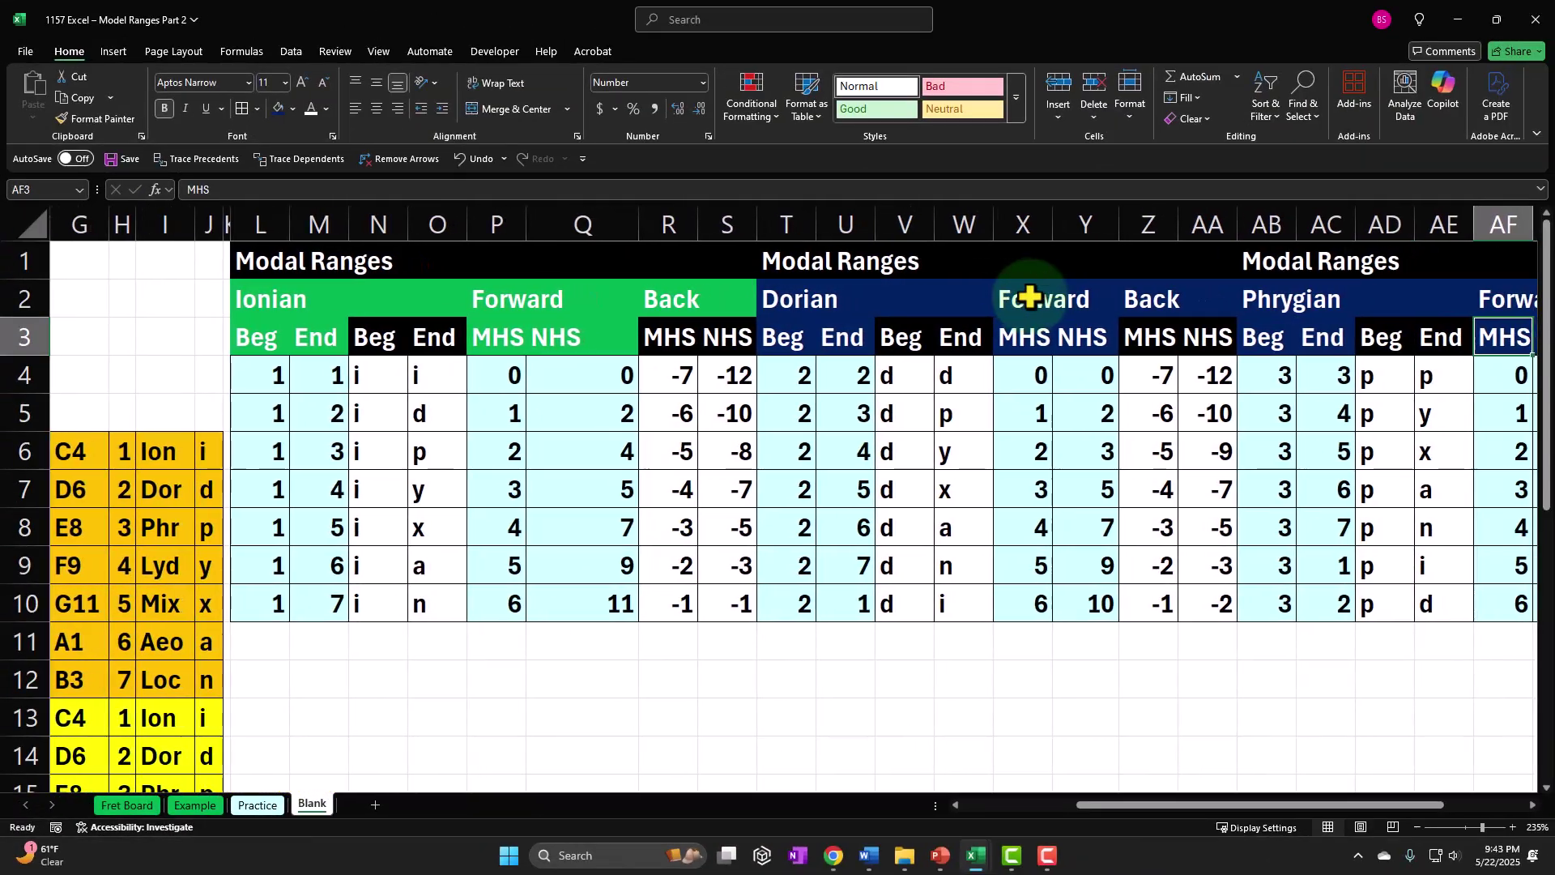
scroll(1252, 800, right, 3)
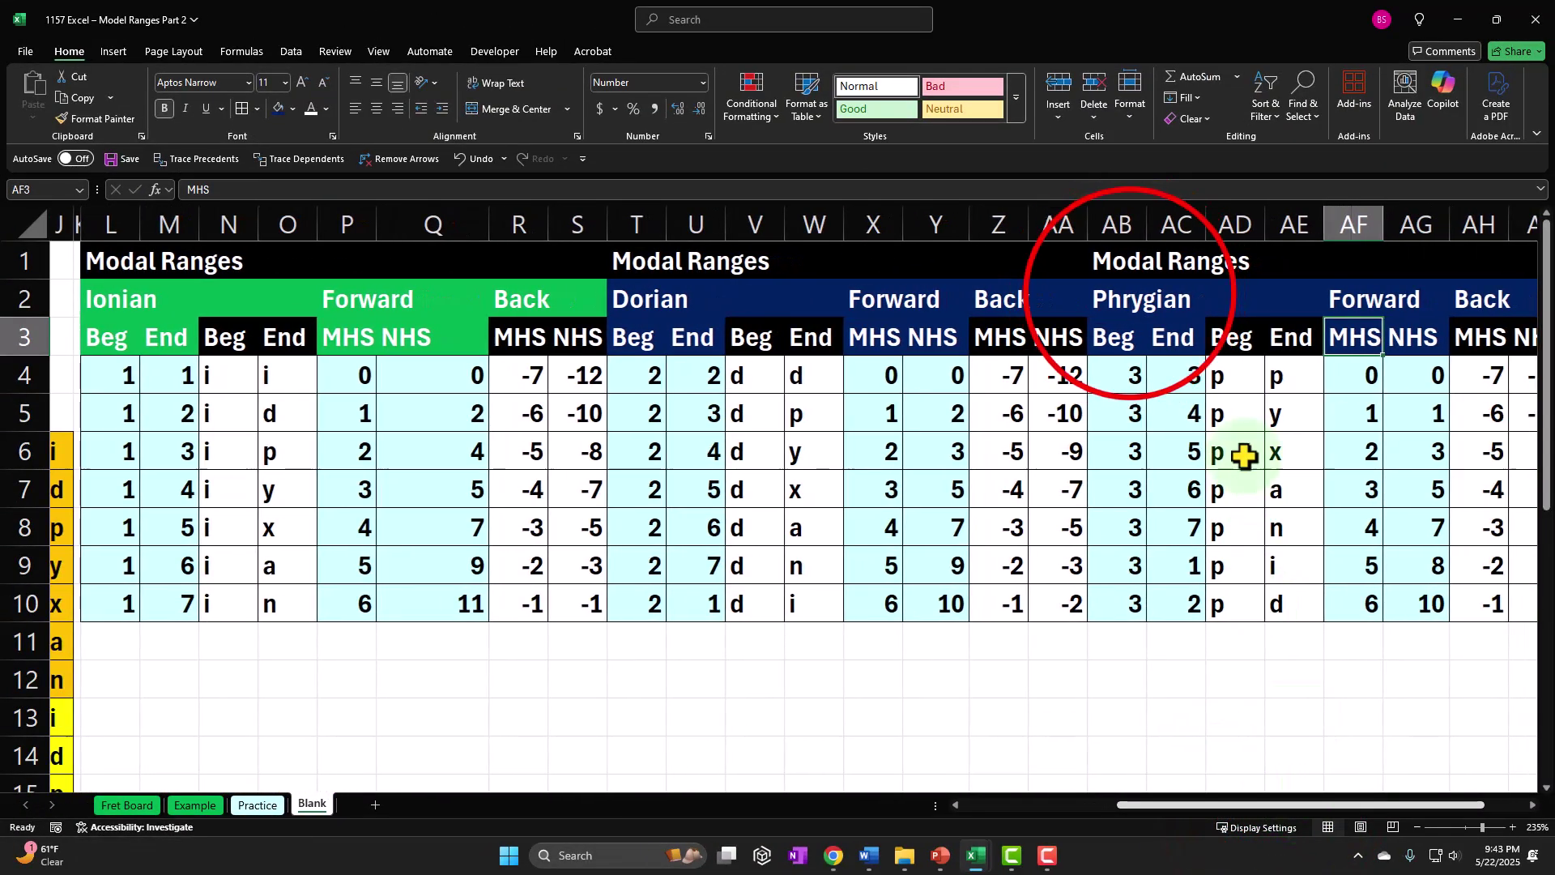
drag(1119, 284, 1342, 298)
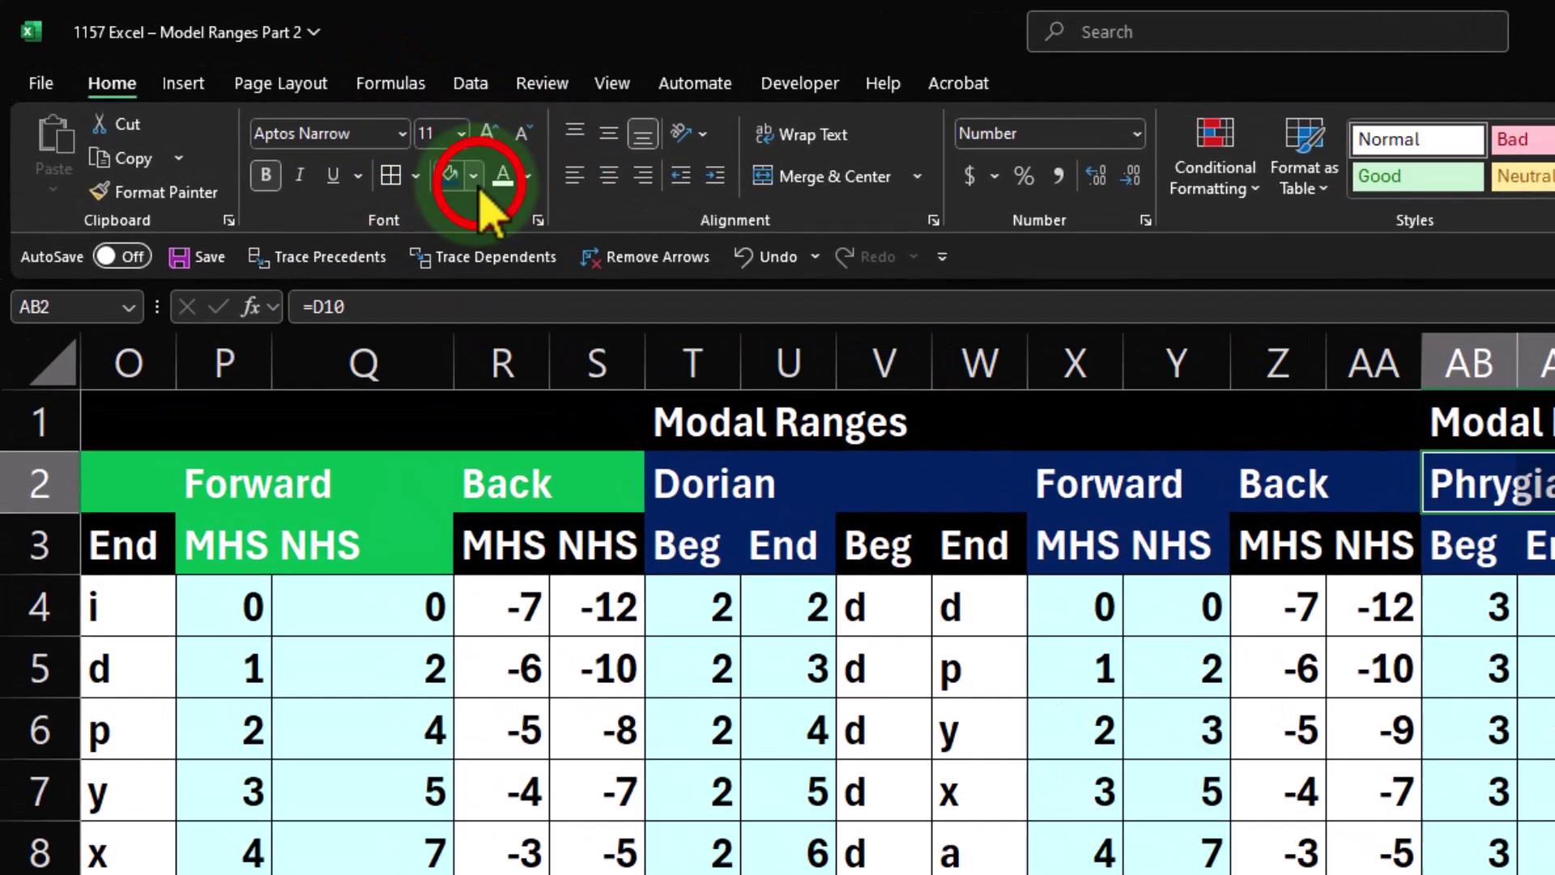
click(292, 108)
click(639, 574)
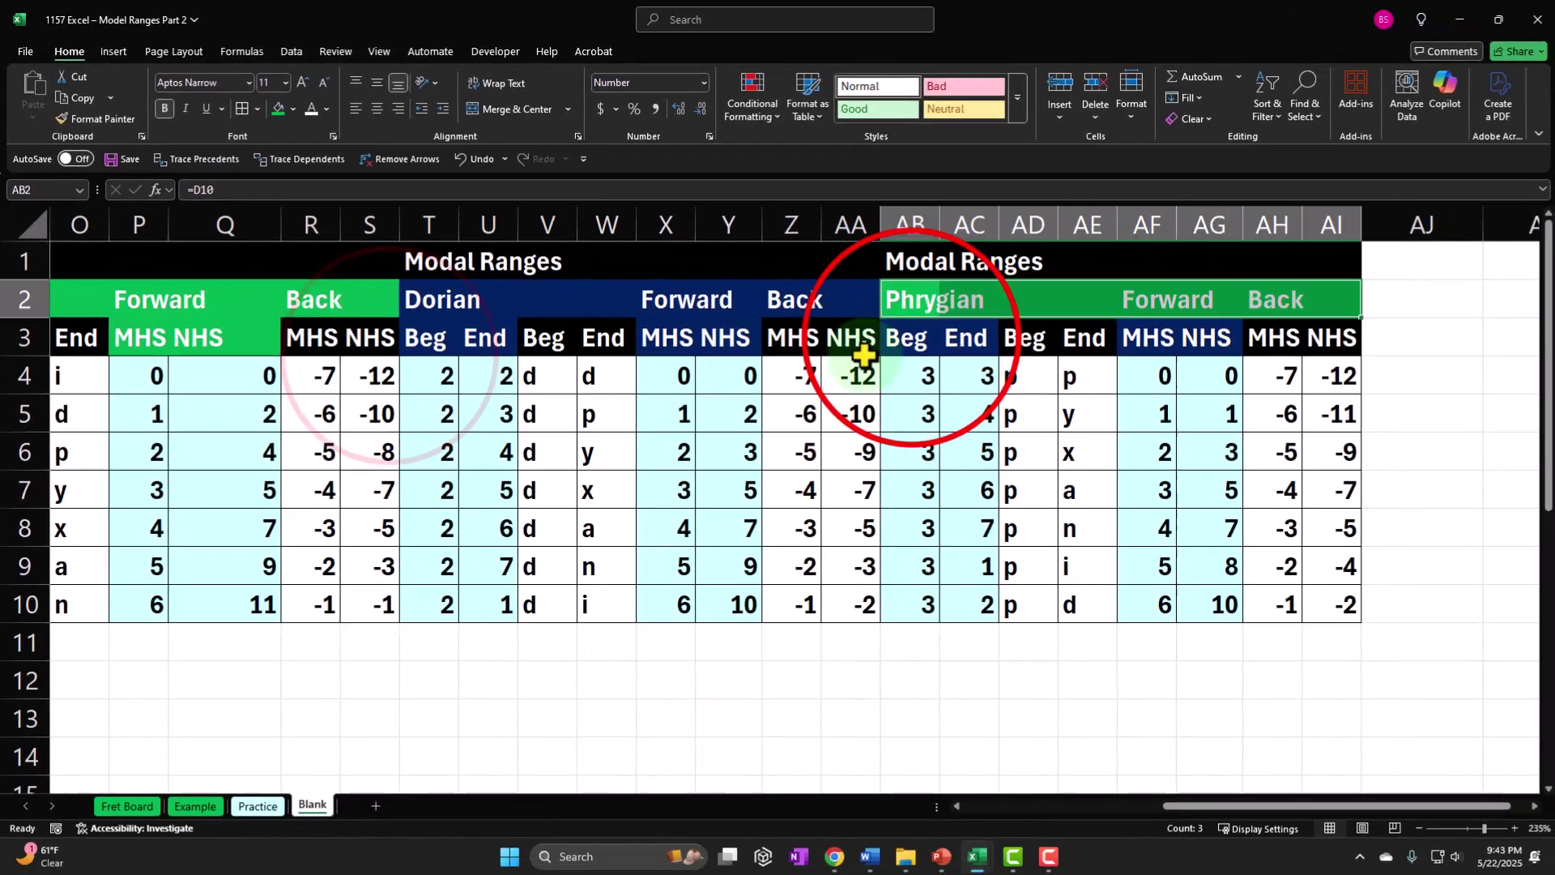
- Apply the same green fill to the Beg and End headers in AB3:AC3 and the forward MHS and NHS headers in AF3:AG3
click(908, 338)
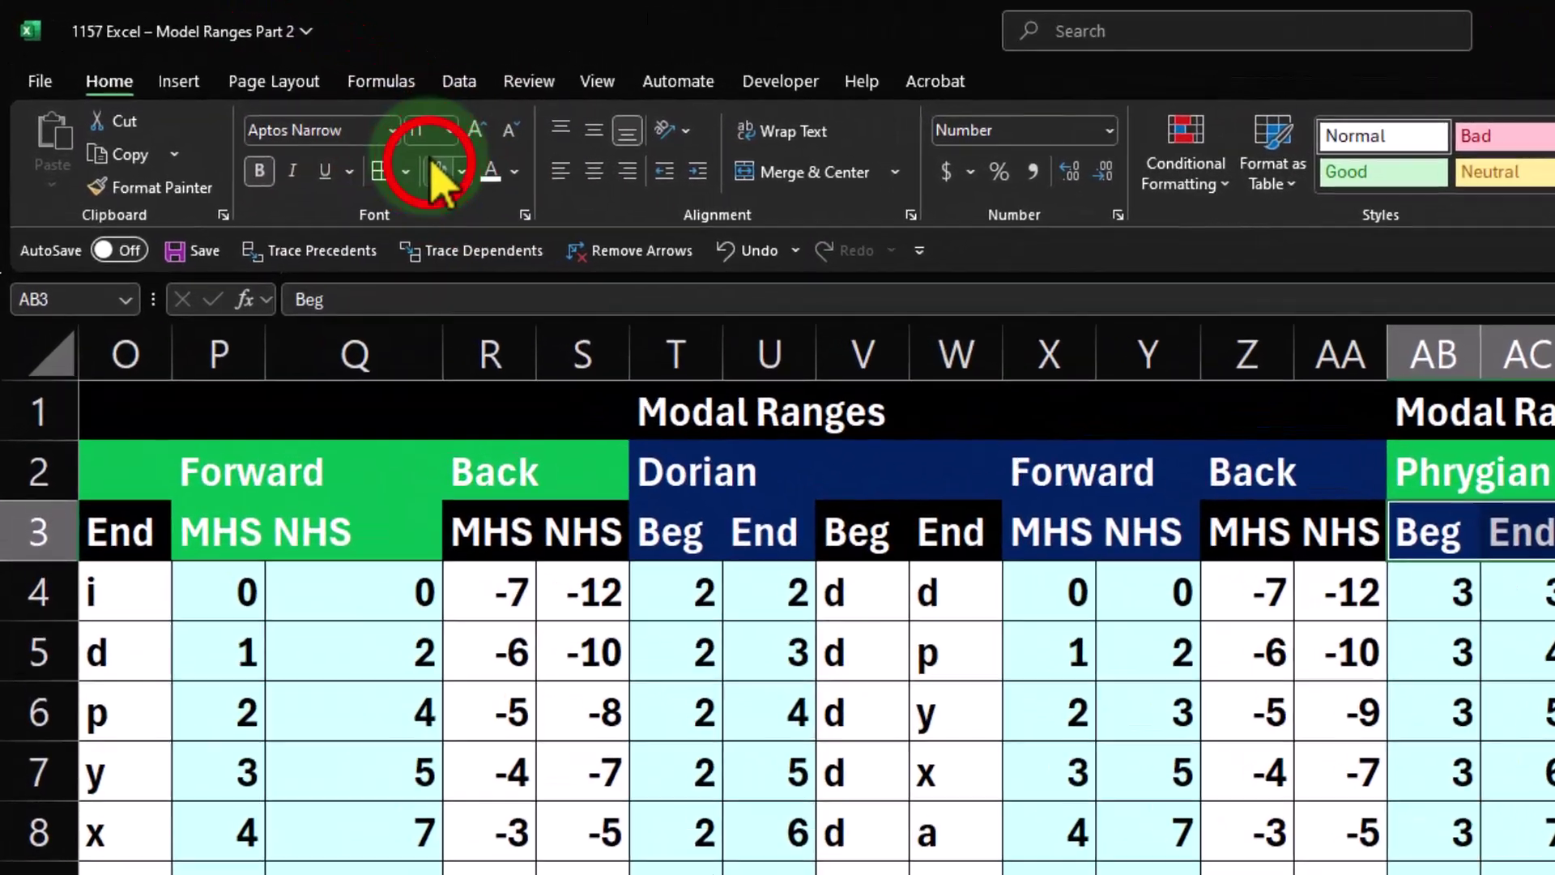
click(438, 171)
drag(1163, 333, 1218, 333)
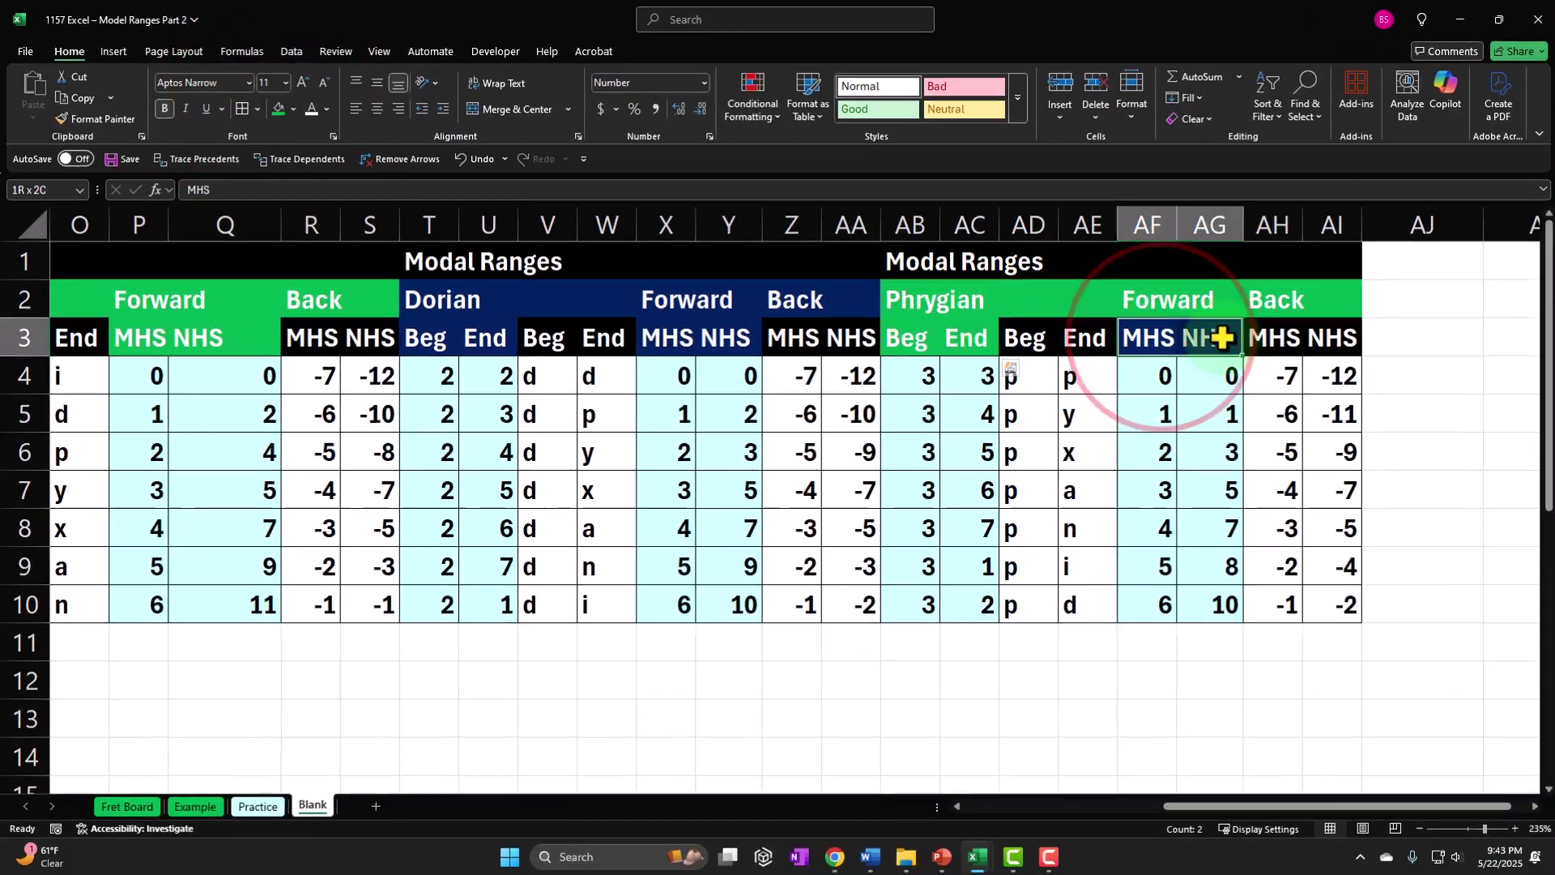
click(396, 154)
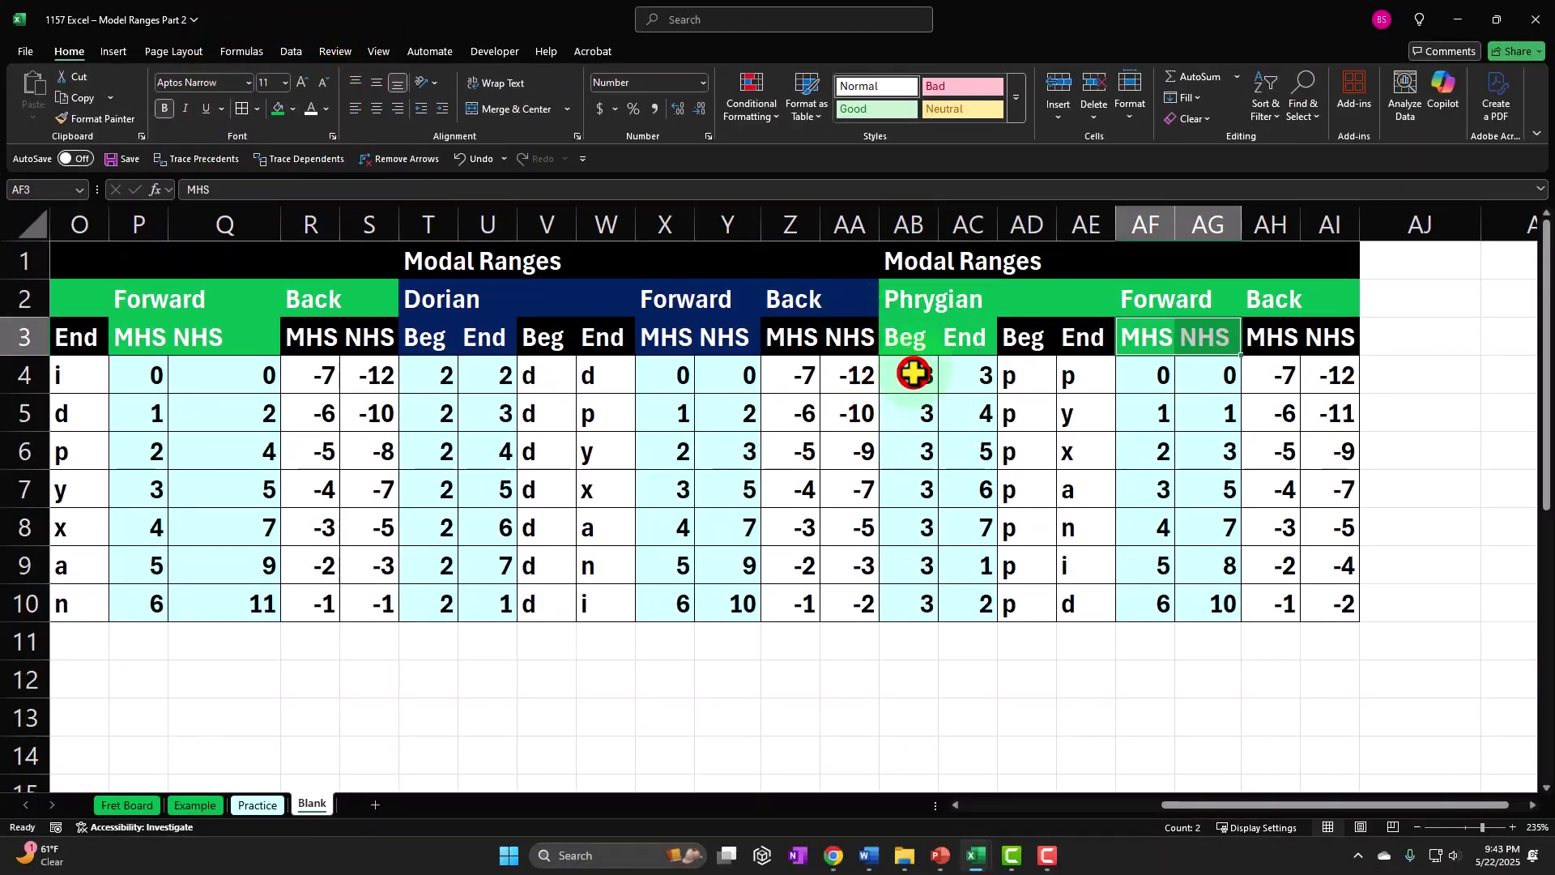
- Replace the Phrygian block's first Beg number in AB4 with a link to the Phrygian mode number in H8
click(1299, 531)
key(F2)
key(Escape)
text(=)
key(Left)
key(Left)
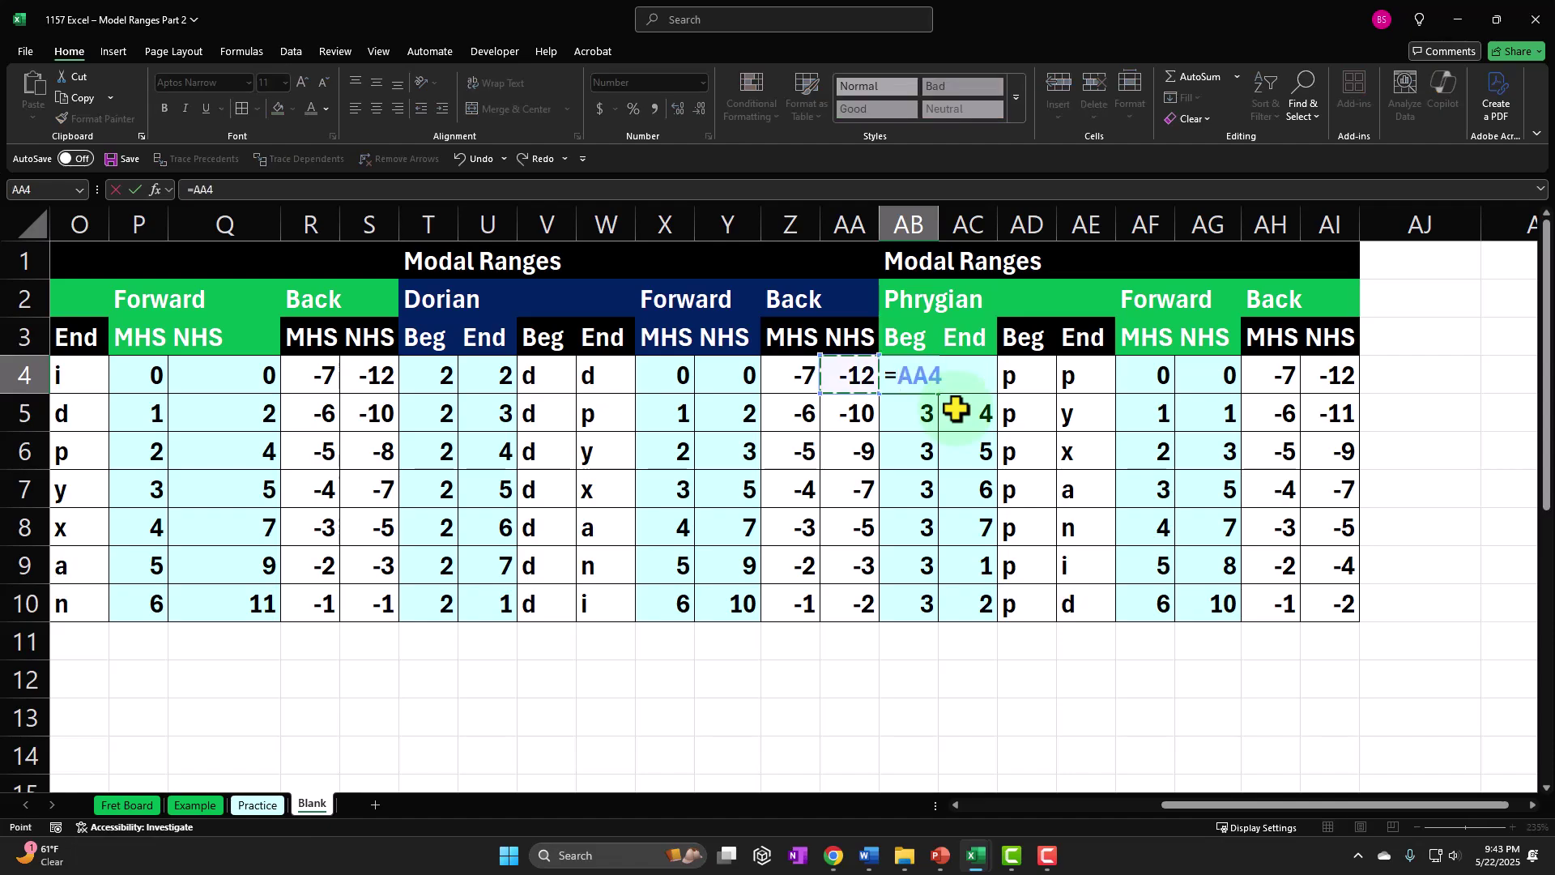
key(Left)
key(Left)
key(Left)
key(Left)
key(Left)
key(Left)
key(Left)
key(Left)
key(Left)
key(Left)
key(Left)
key(Left)
key(Left)
key(Left)
key(Left)
key(Left)
key(Left)
key(Left)
key(Left)
key(Left)
key(Right)
key(Right)
key(Right)
key(Right)
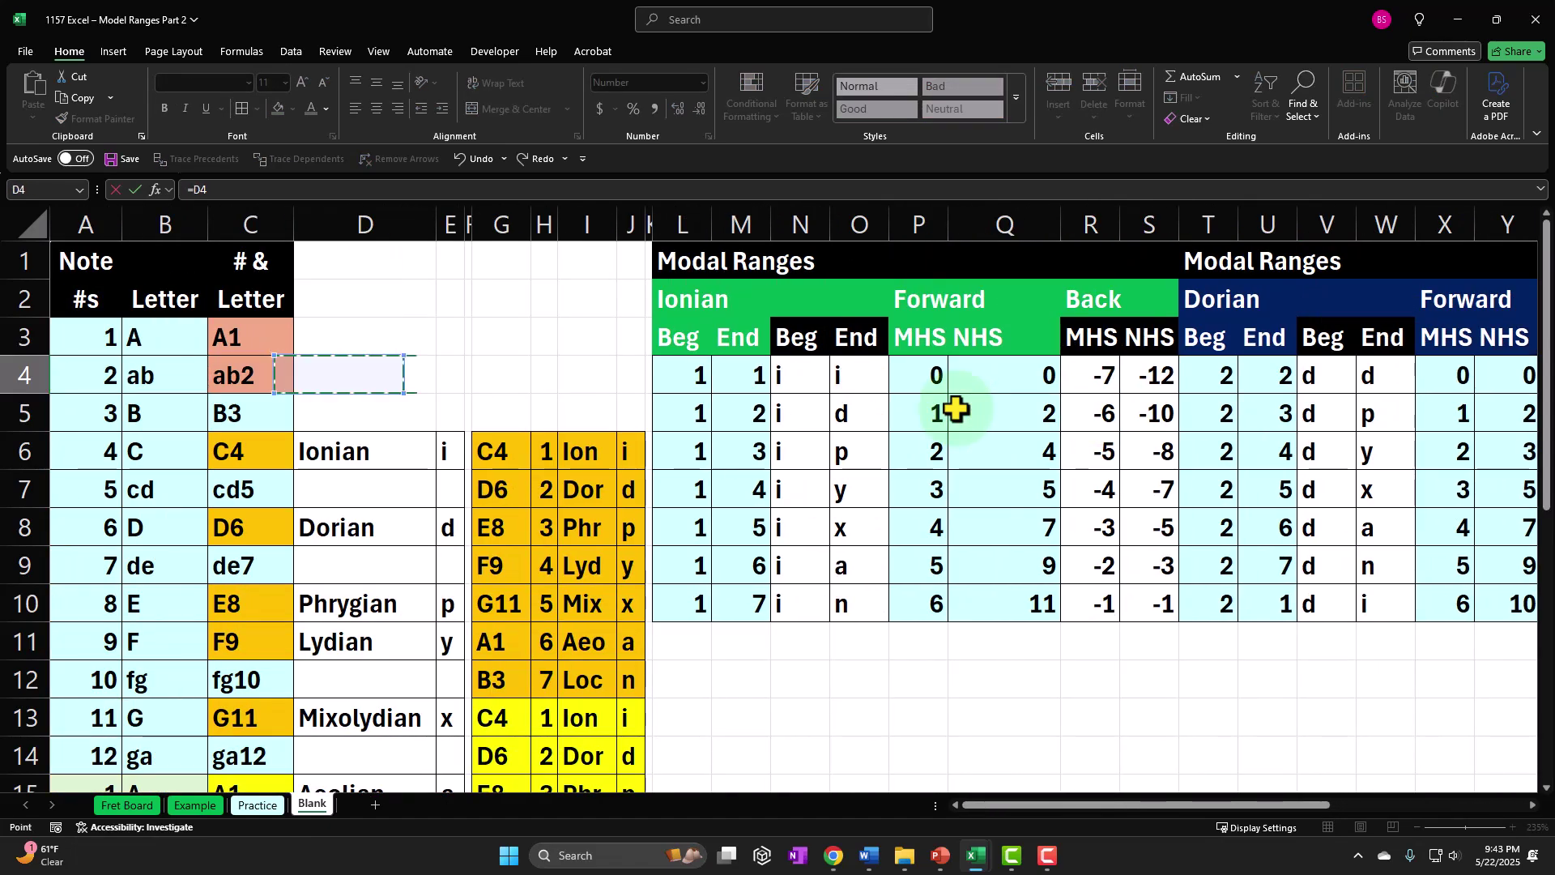
key(Down)
key(Down)
key(Down)
key(Down)
key(Right)
key(Right)
key(Right)
key(Return)
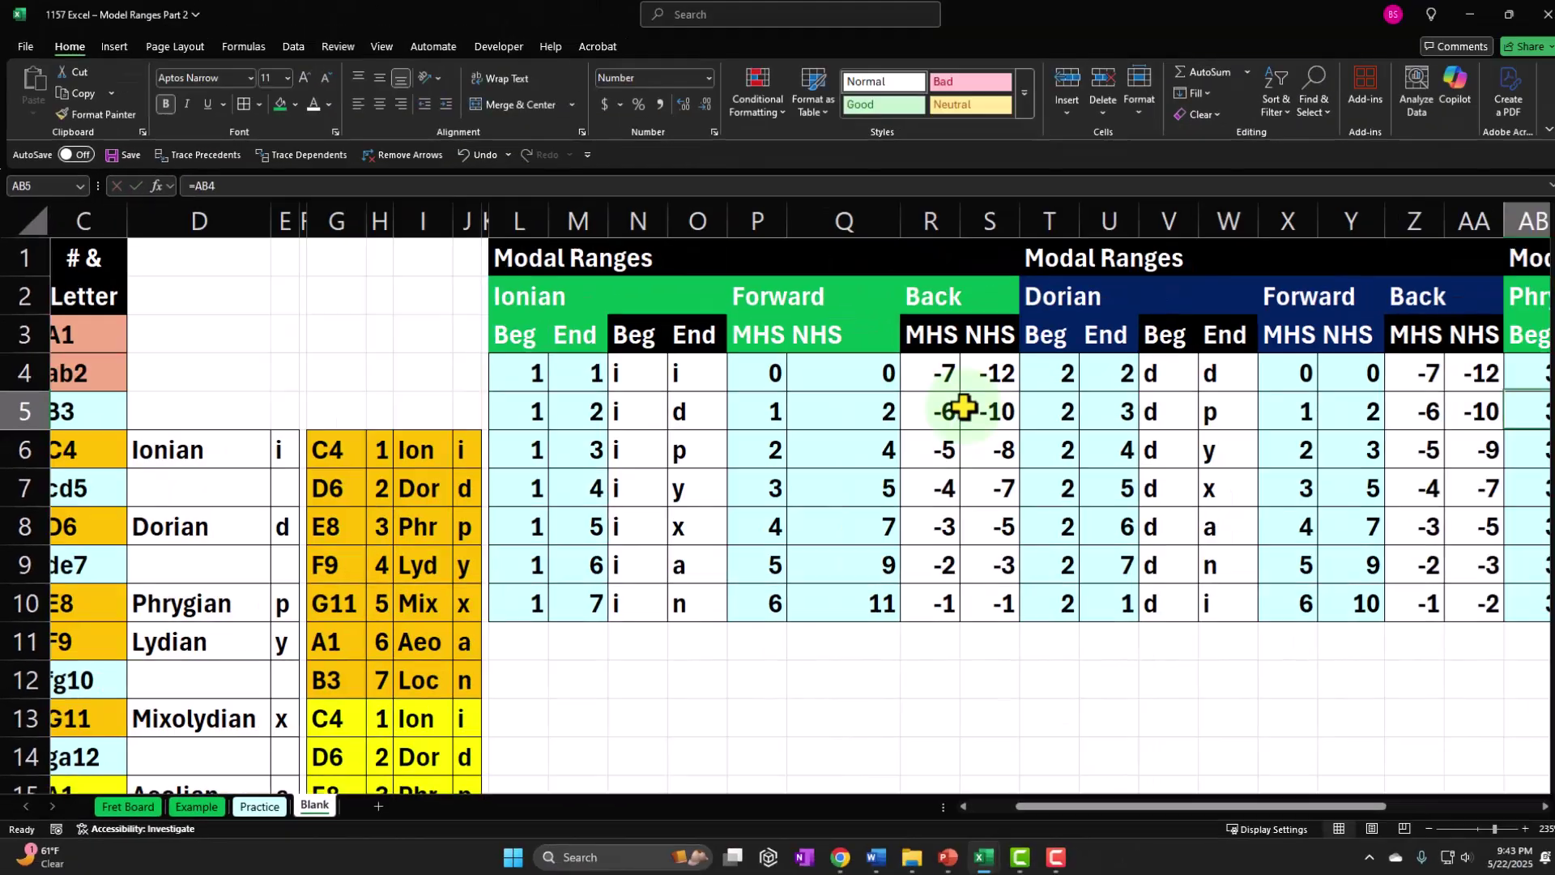
- Check the Beg and End number formulas of the Phrygian block row by row in AB4:AC10
key(Right)
key(Right)
key(Right)
key(Right)
key(Right)
key(Right)
key(Right)
key(Right)
key(Right)
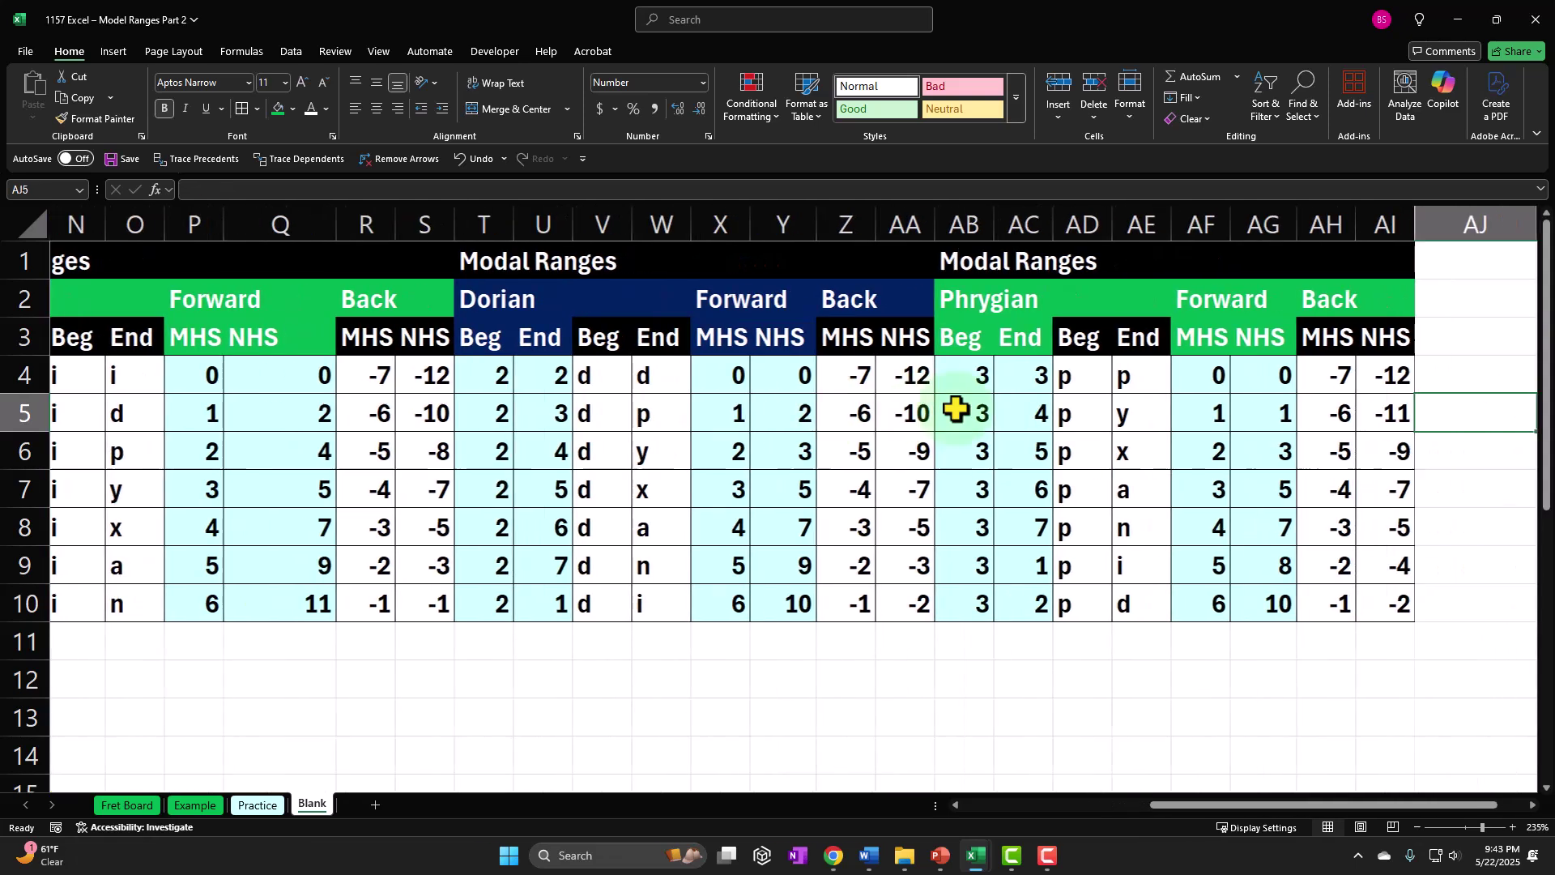
click(805, 378)
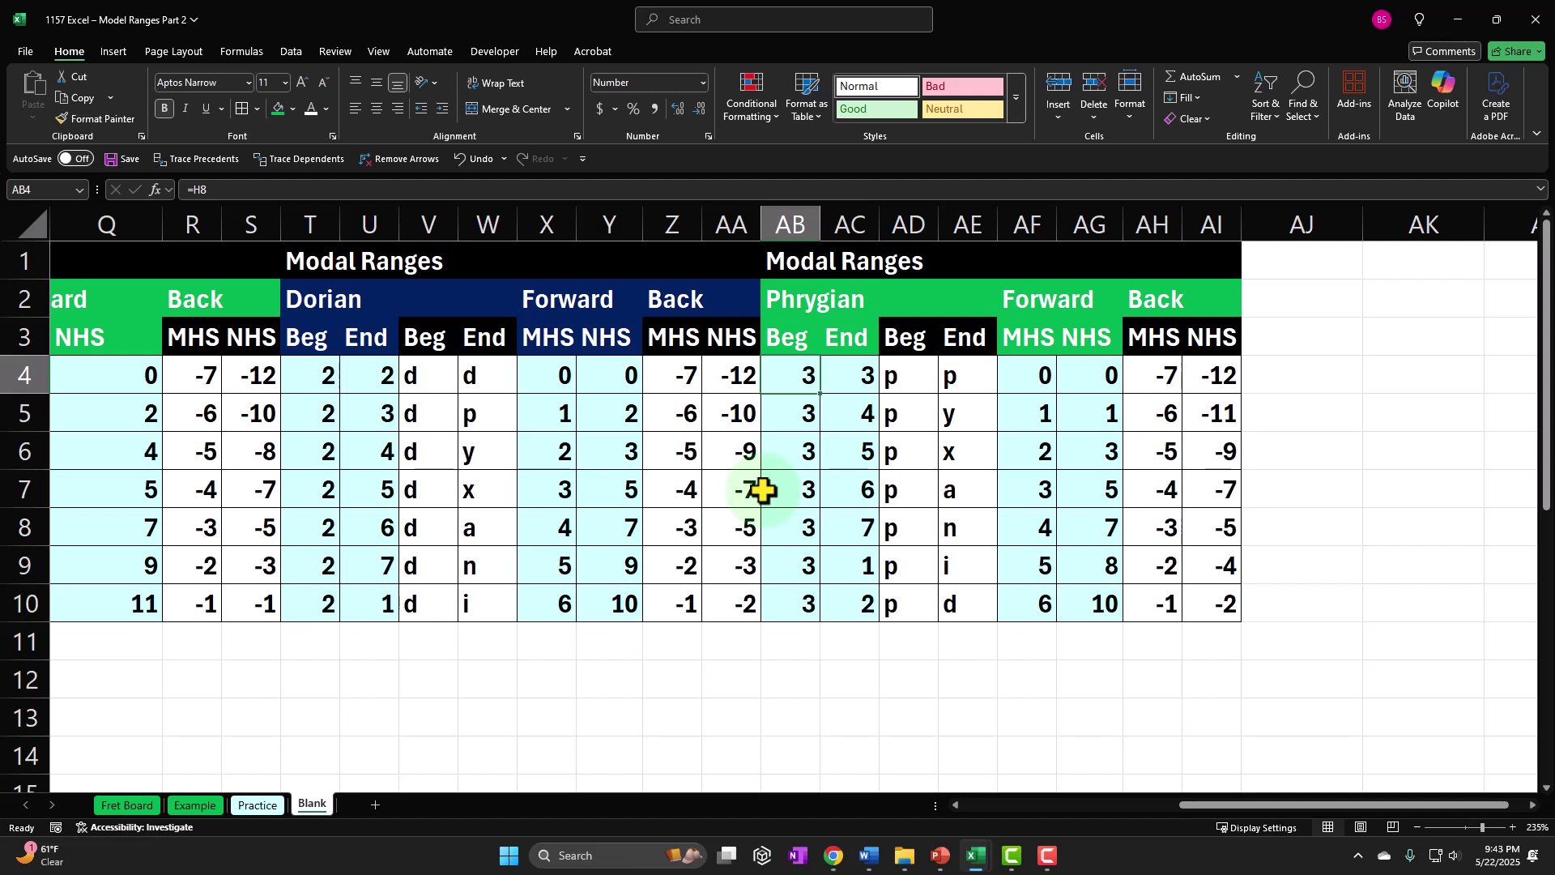
key(Right)
key(Left)
key(Down)
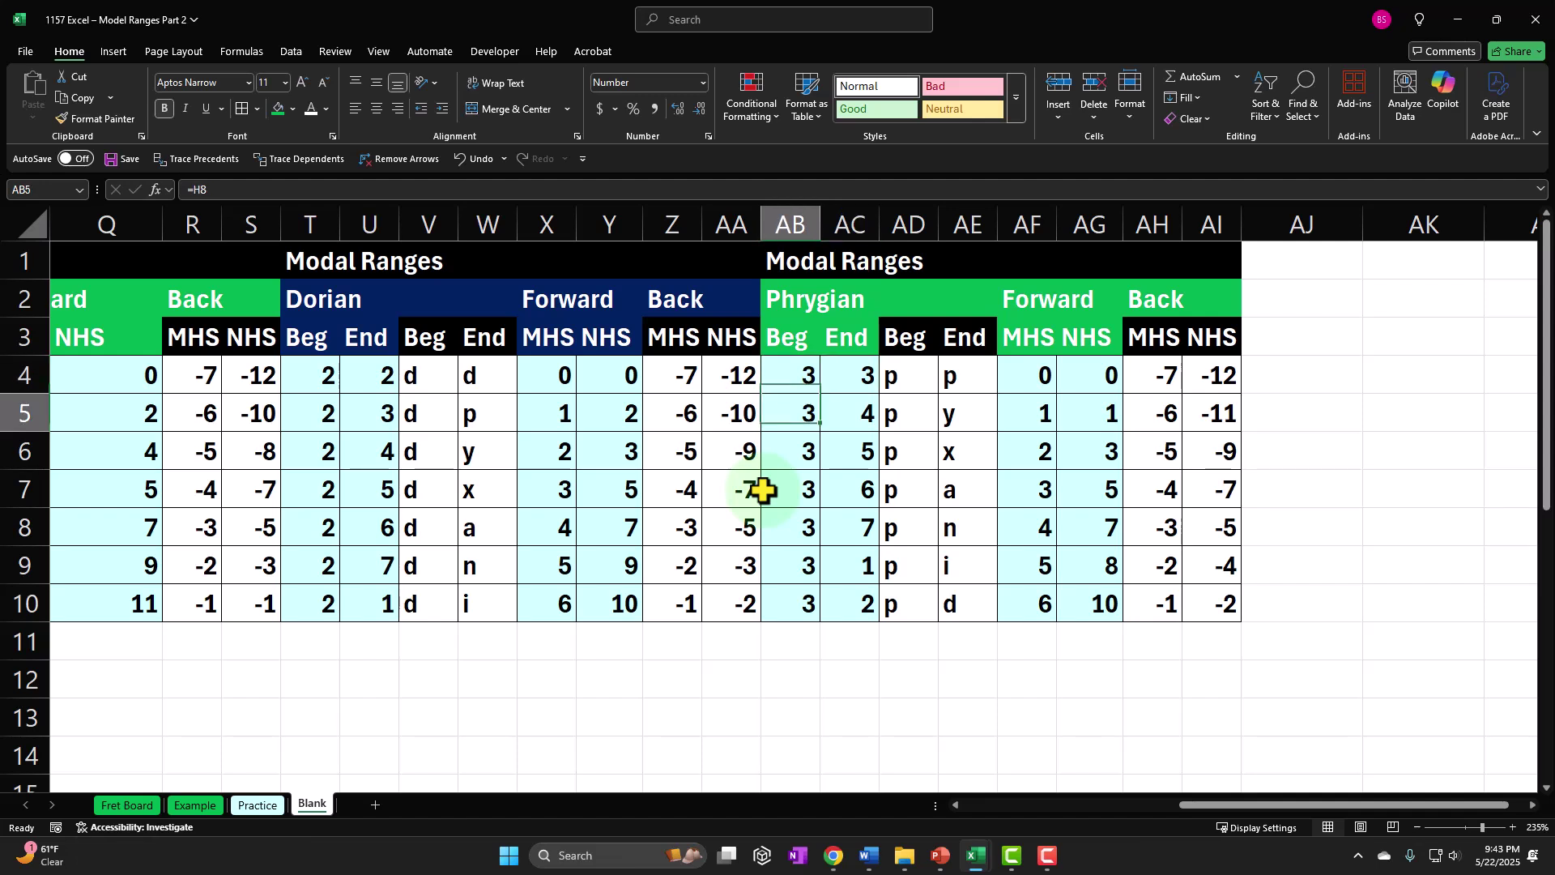
key(Right)
key(Left)
key(Down)
key(Right)
key(Down)
key(Left)
key(Right)
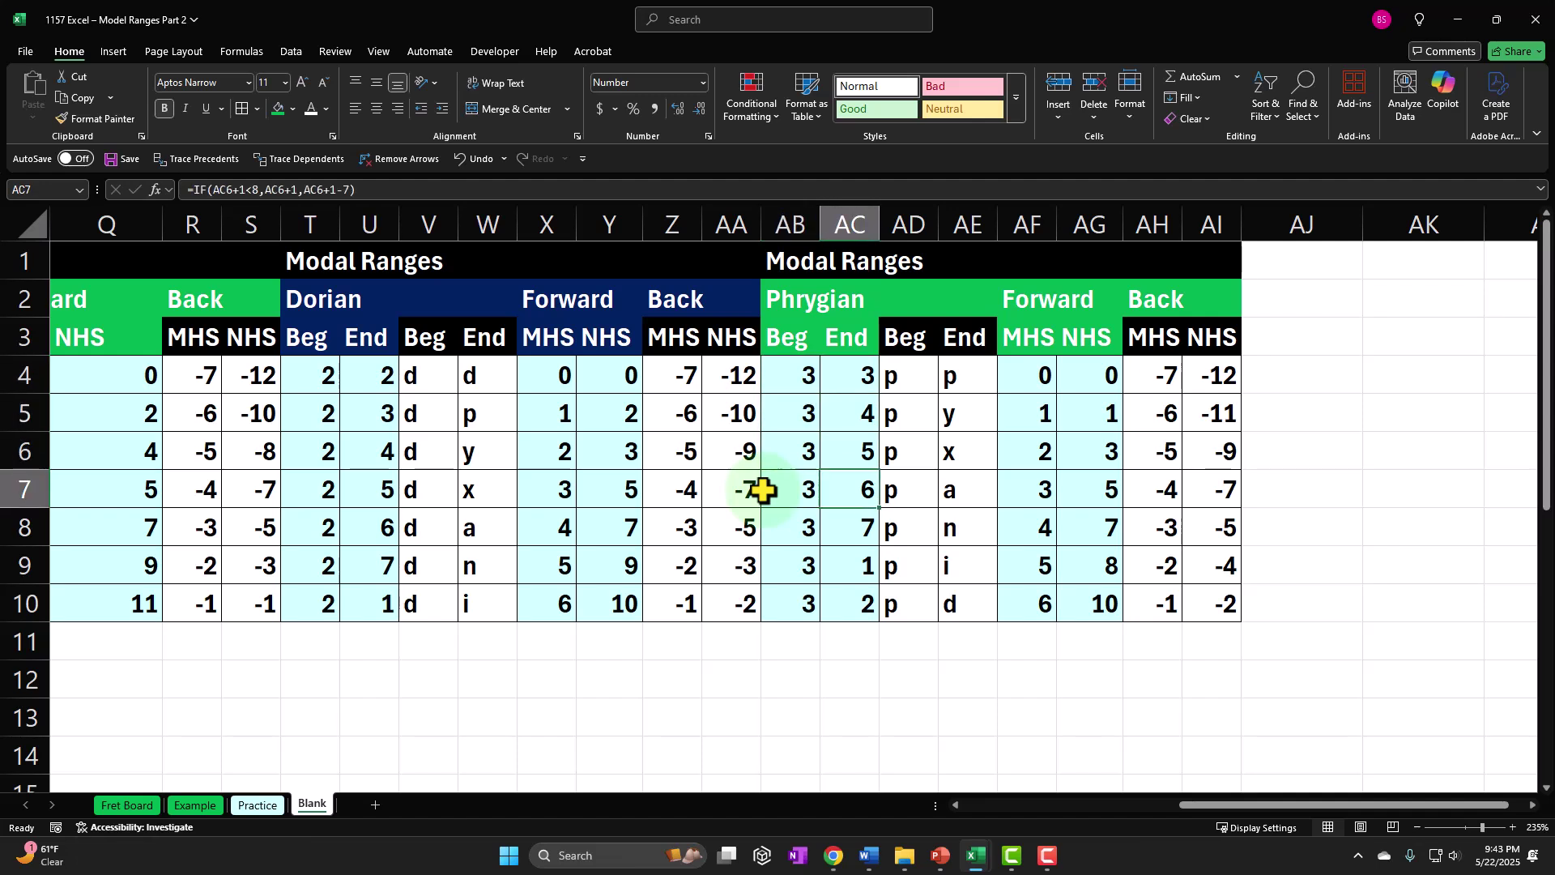
key(Down)
key(Left)
key(Right)
key(Down)
key(Left)
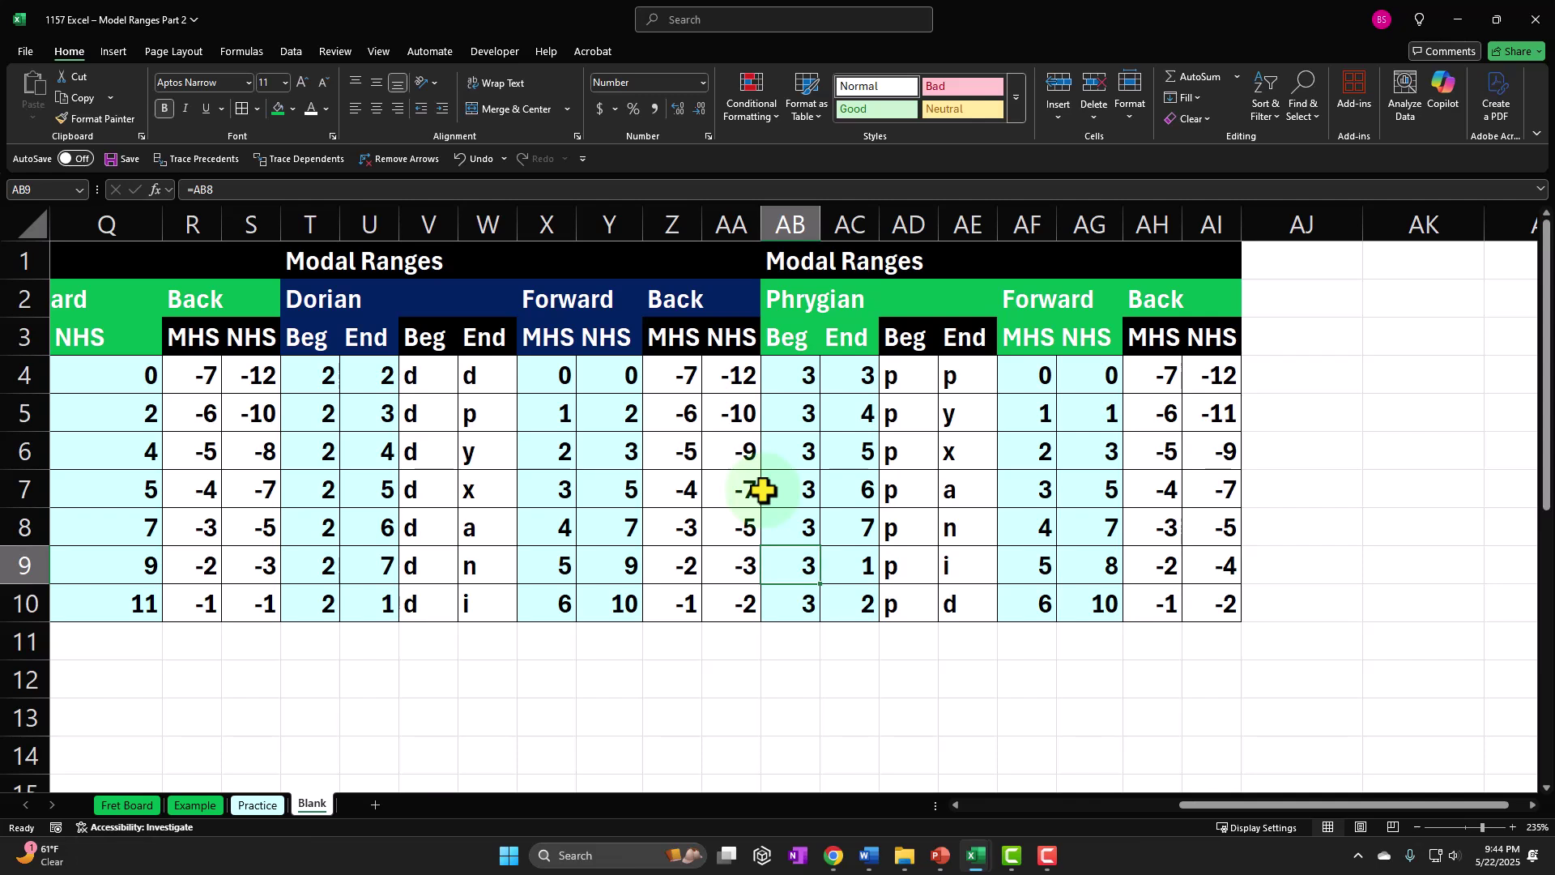
key(Right)
key(Down)
key(Left)
key(Right)
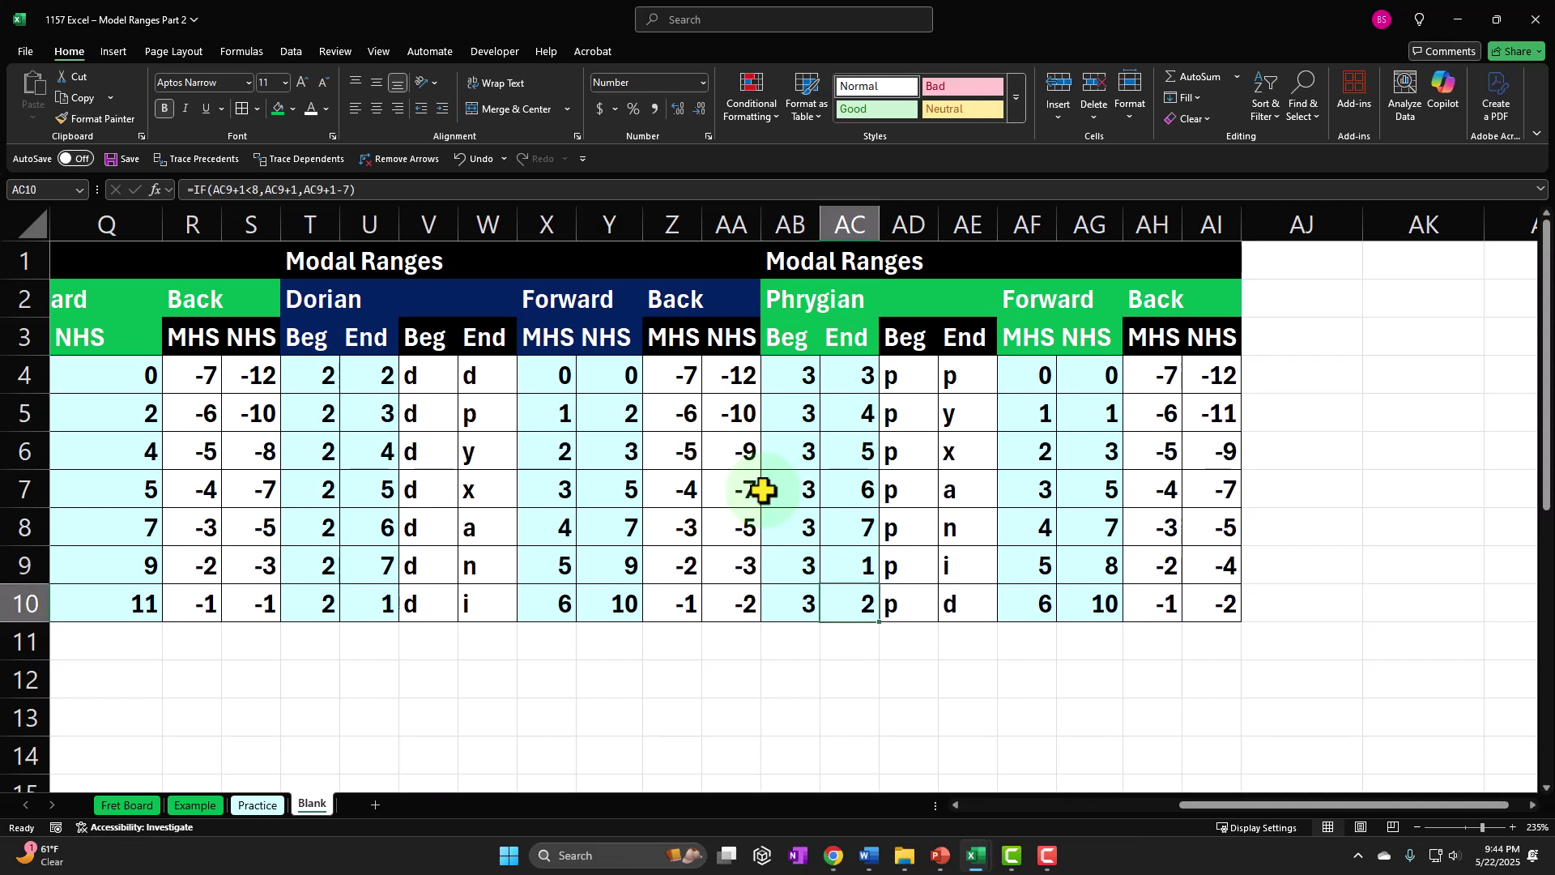
- Review the Phrygian block's row 5 formulas from the Beg number in AB5 through the letter lookups to the forward MHS in AF5
key(Up)
key(Up)
key(Up)
key(Up)
key(Up)
key(Left)
key(Right)
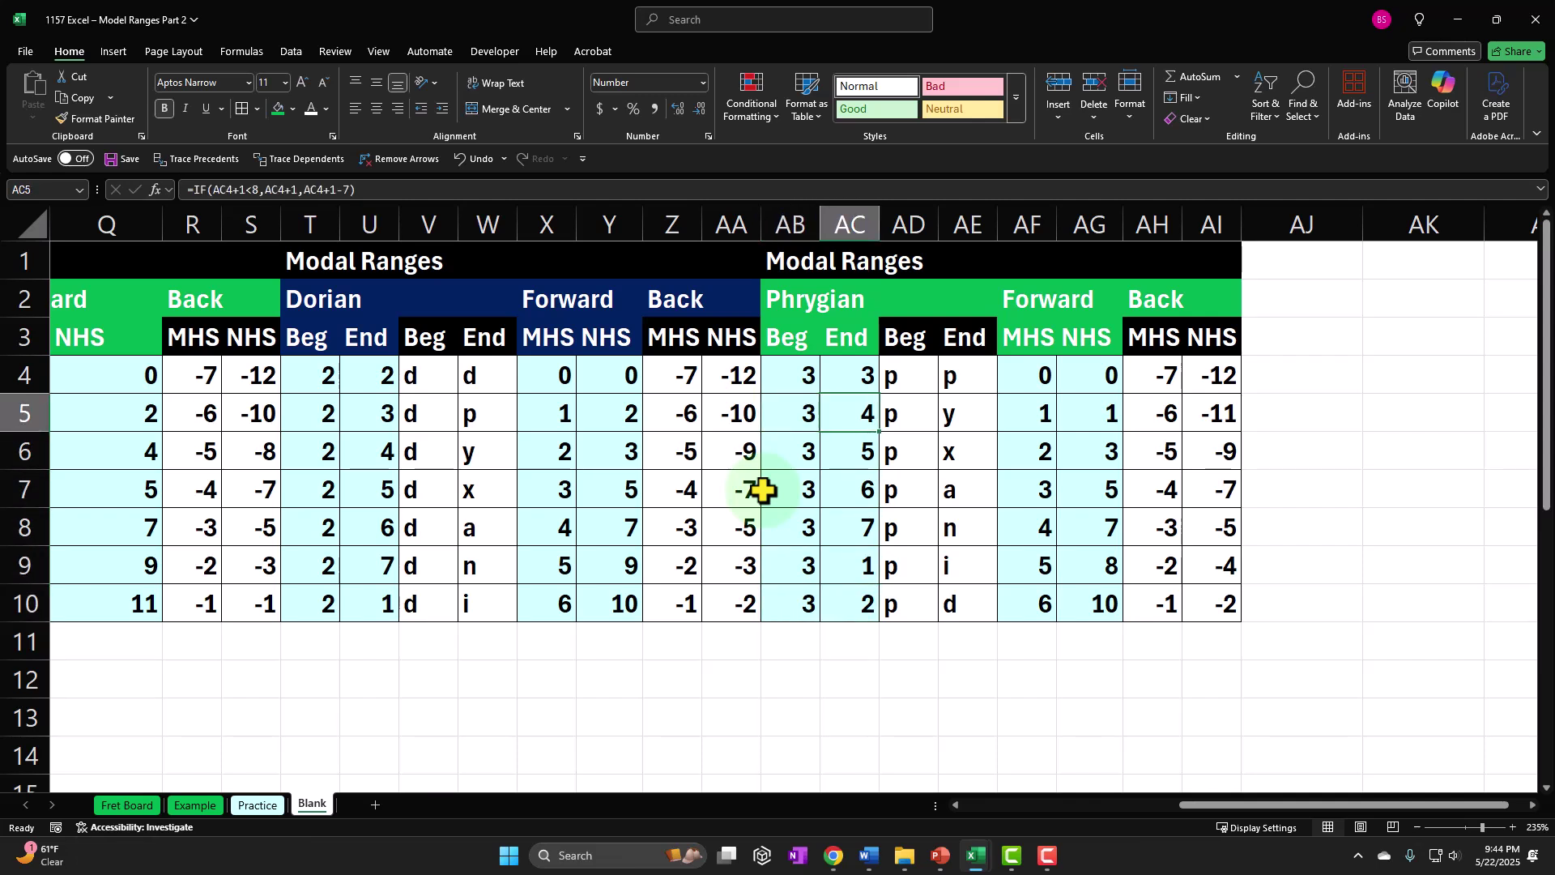
key(Right)
key(Right)
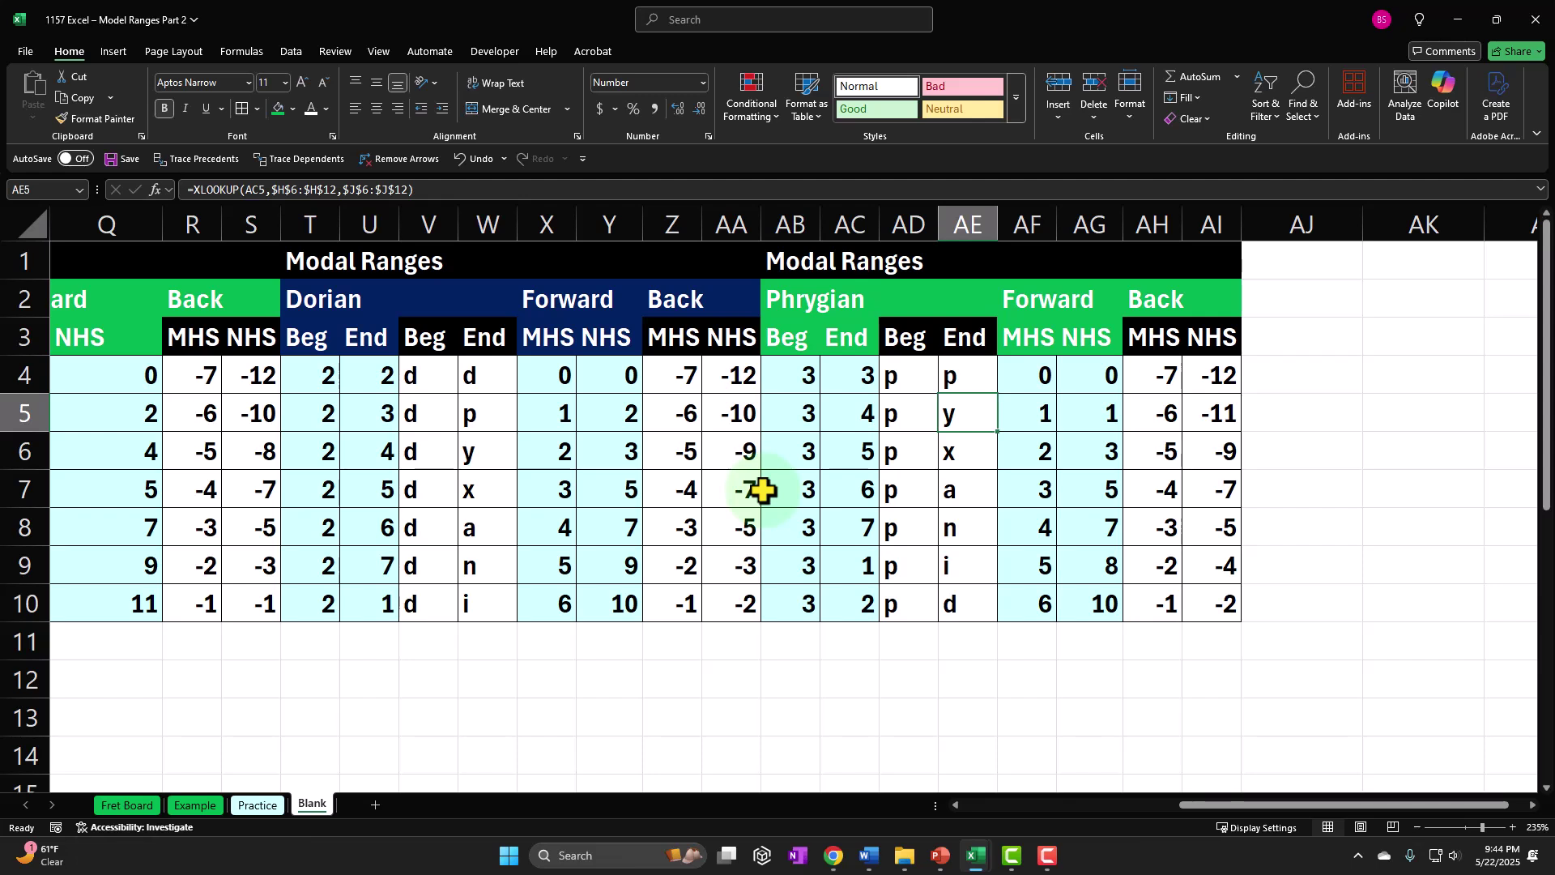
key(Left)
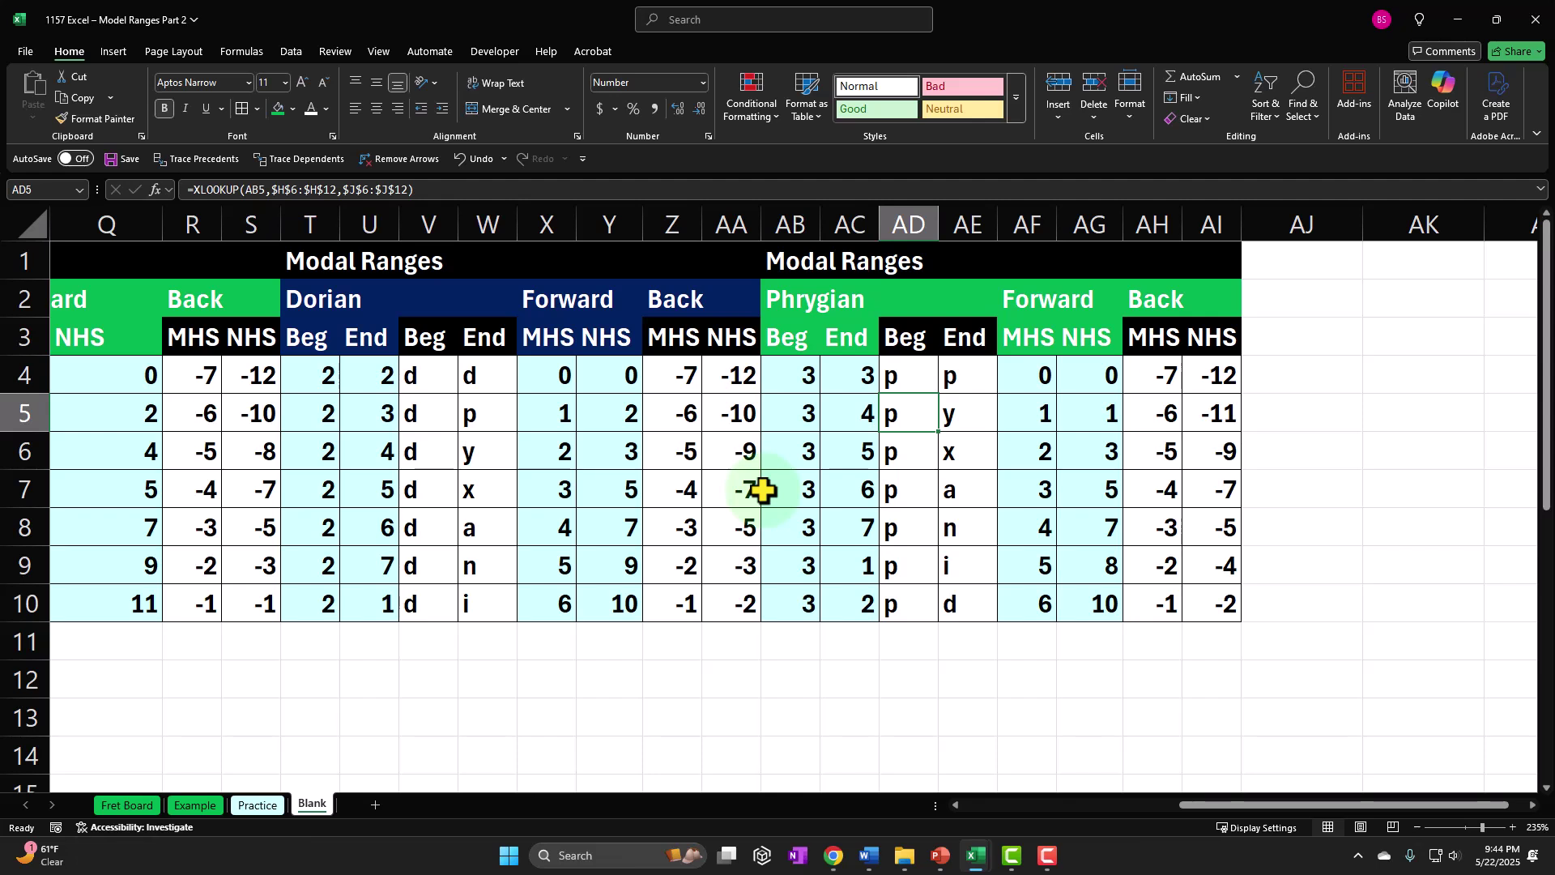
key(Left)
key(Left)
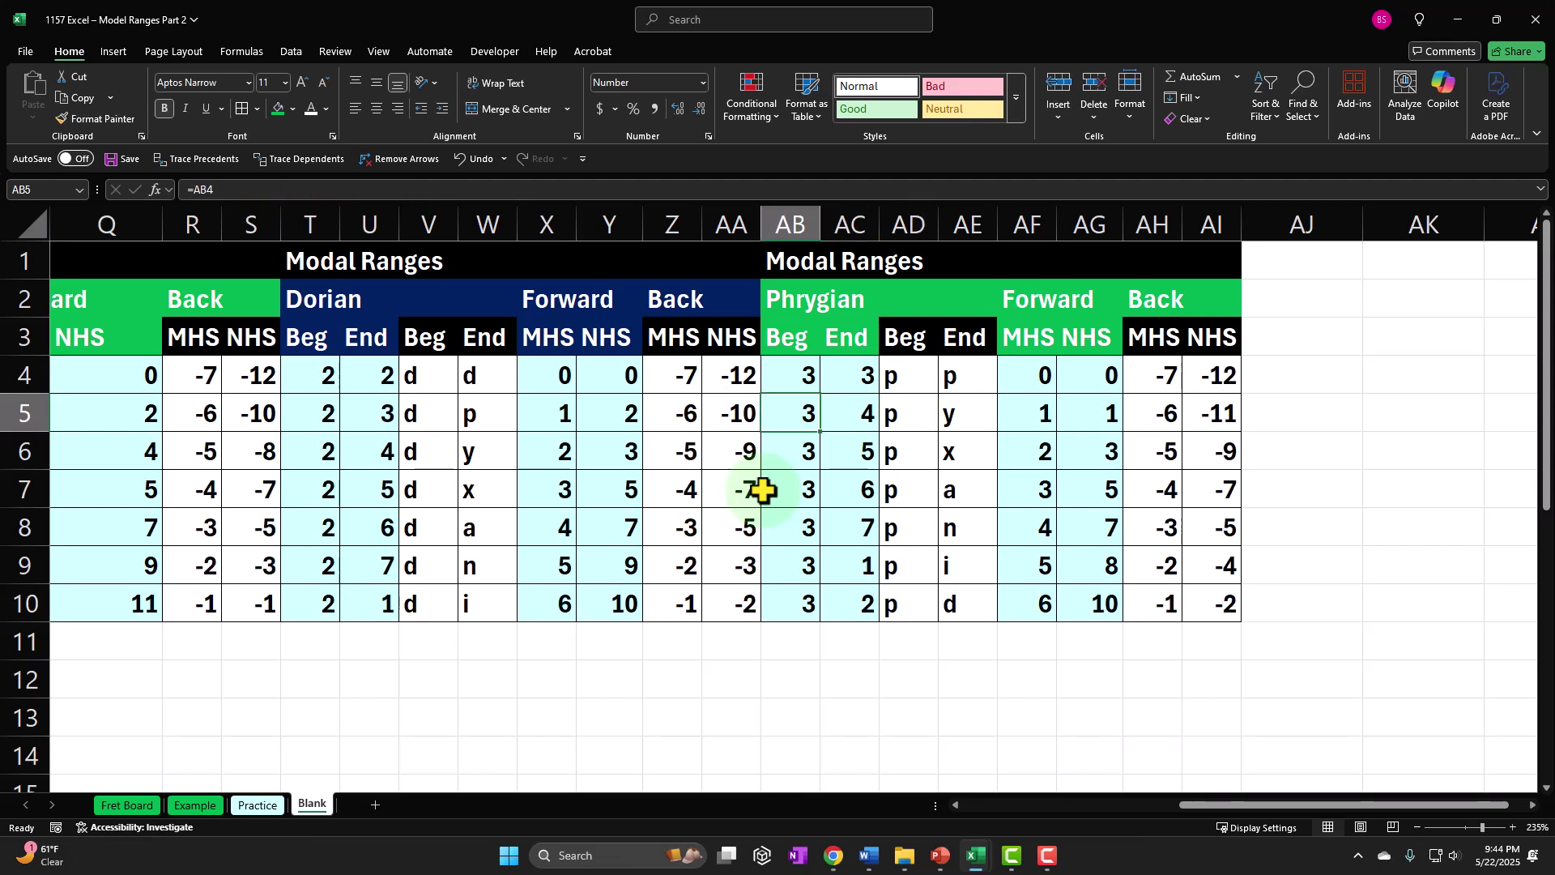
key(Right)
key(Right)
key(Right)
key(Right)
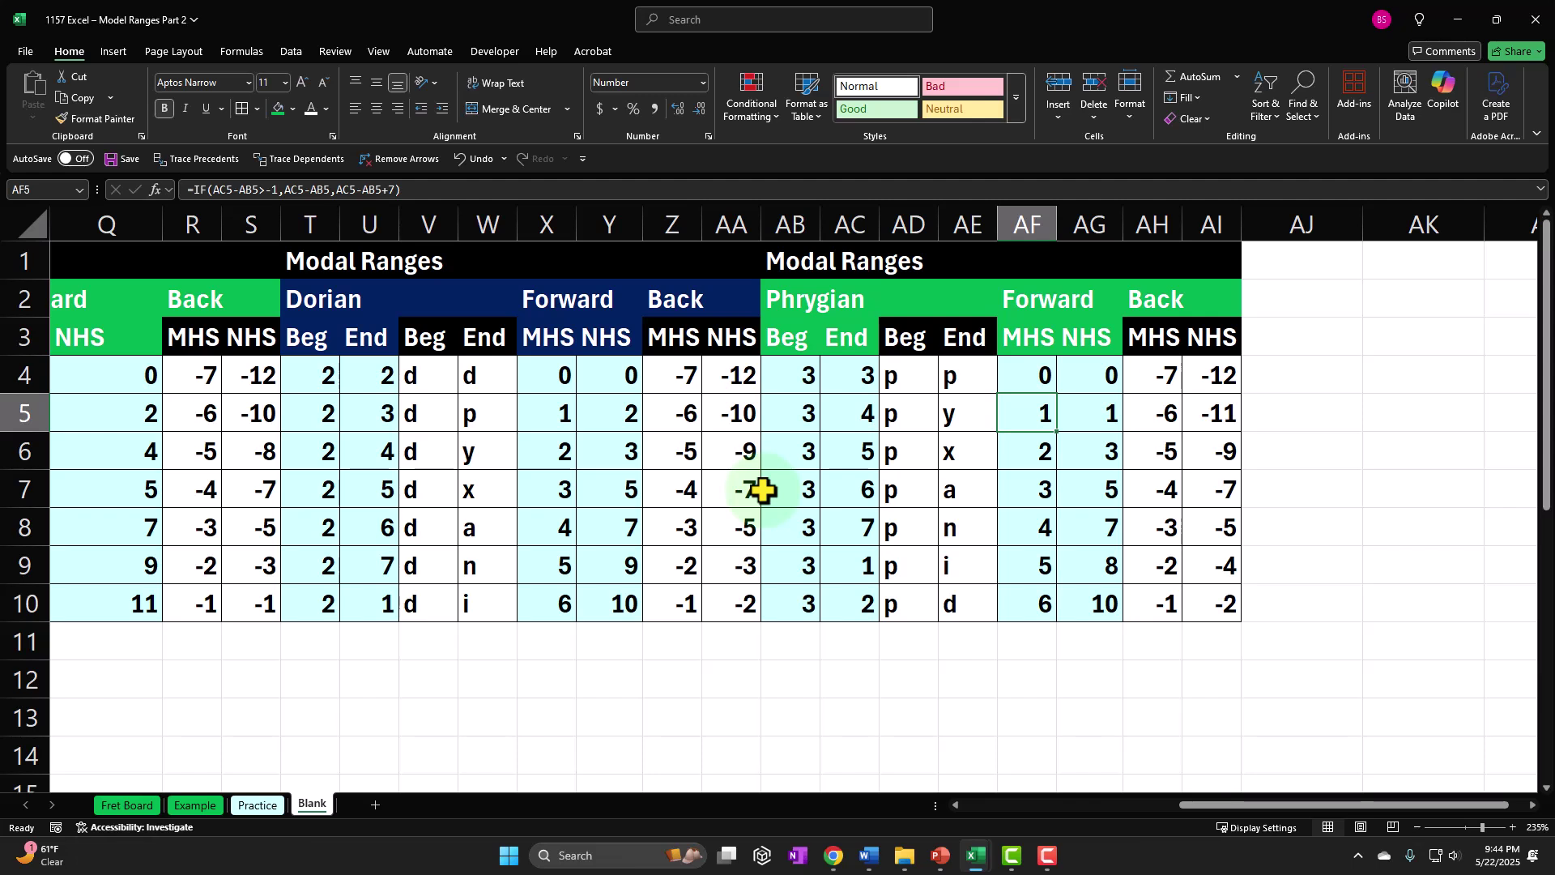
- Compare the forward NHS formula in AG5 with the forward MHS in AF5 and the back MHS and NHS formulas in AH5 and AI5
key(Right)
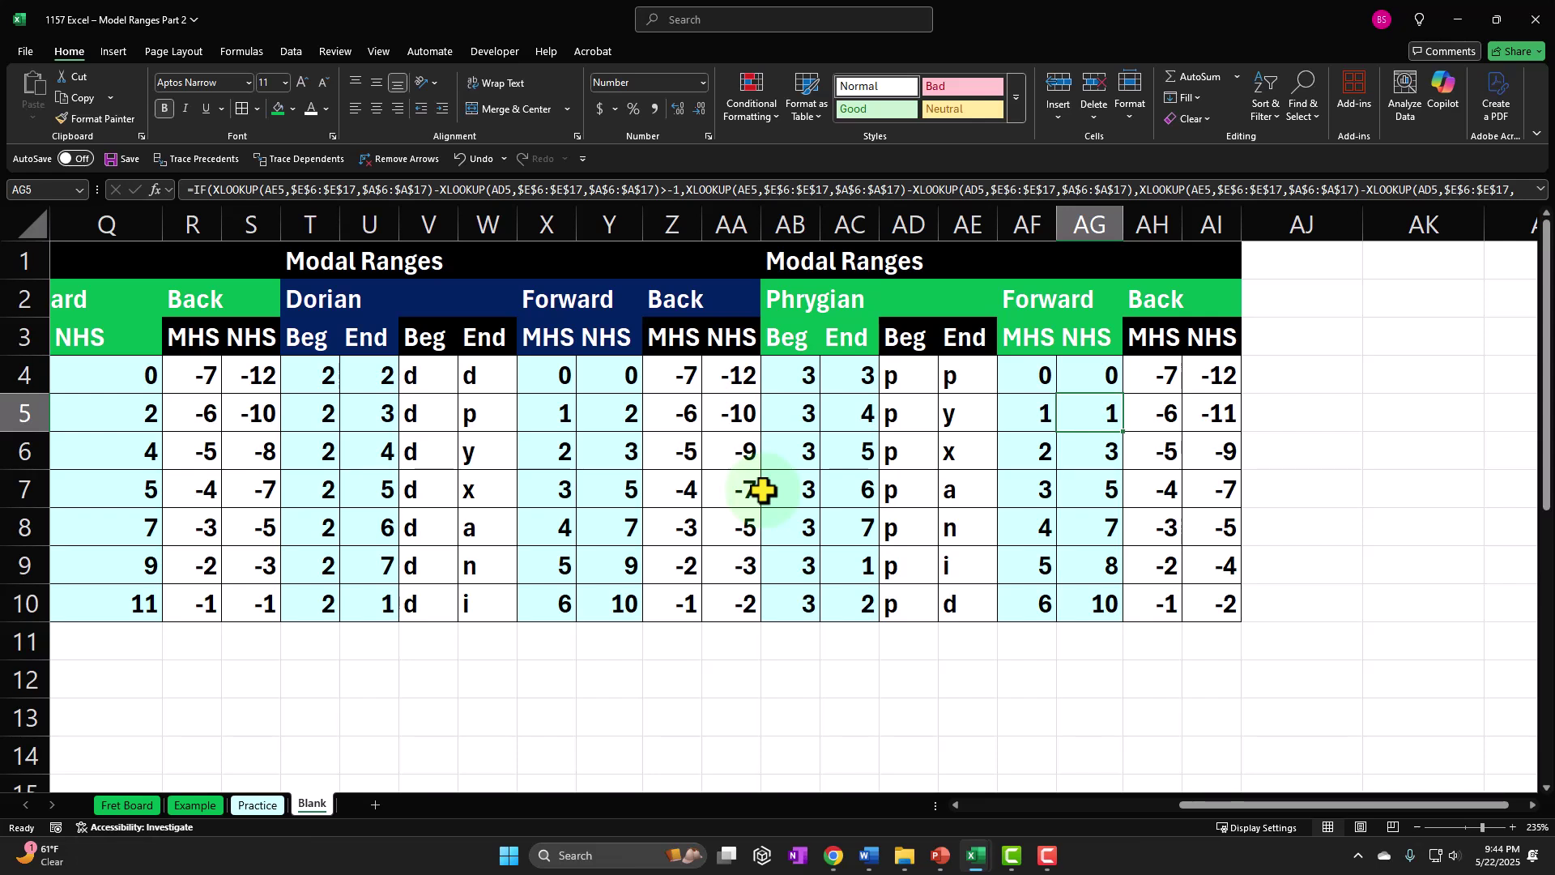
key(Right)
key(Left)
key(Left)
key(Right)
key(Right)
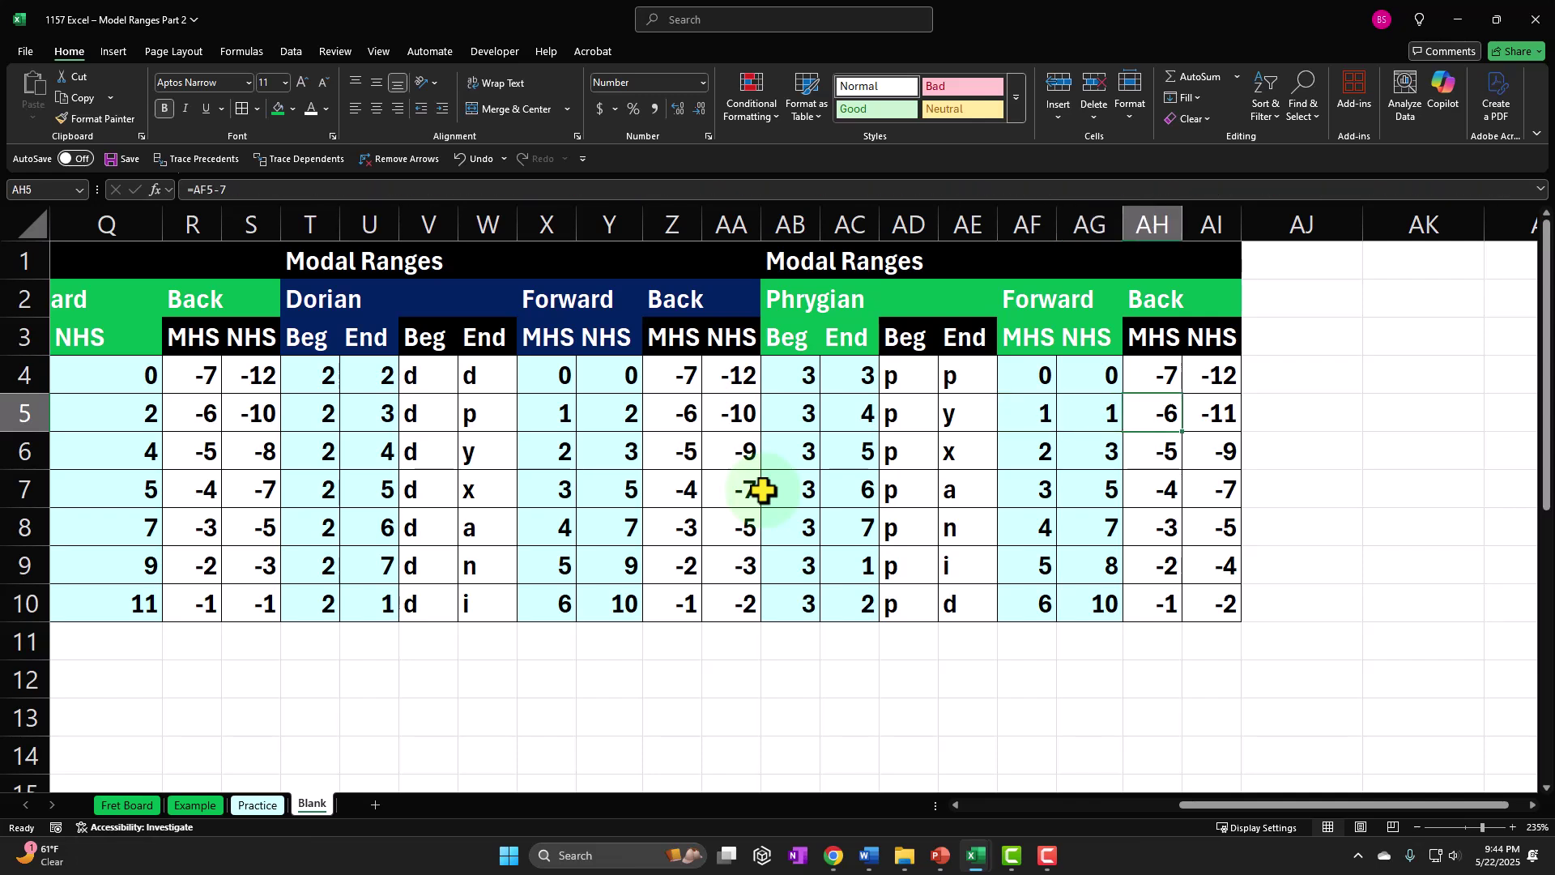
key(Right)
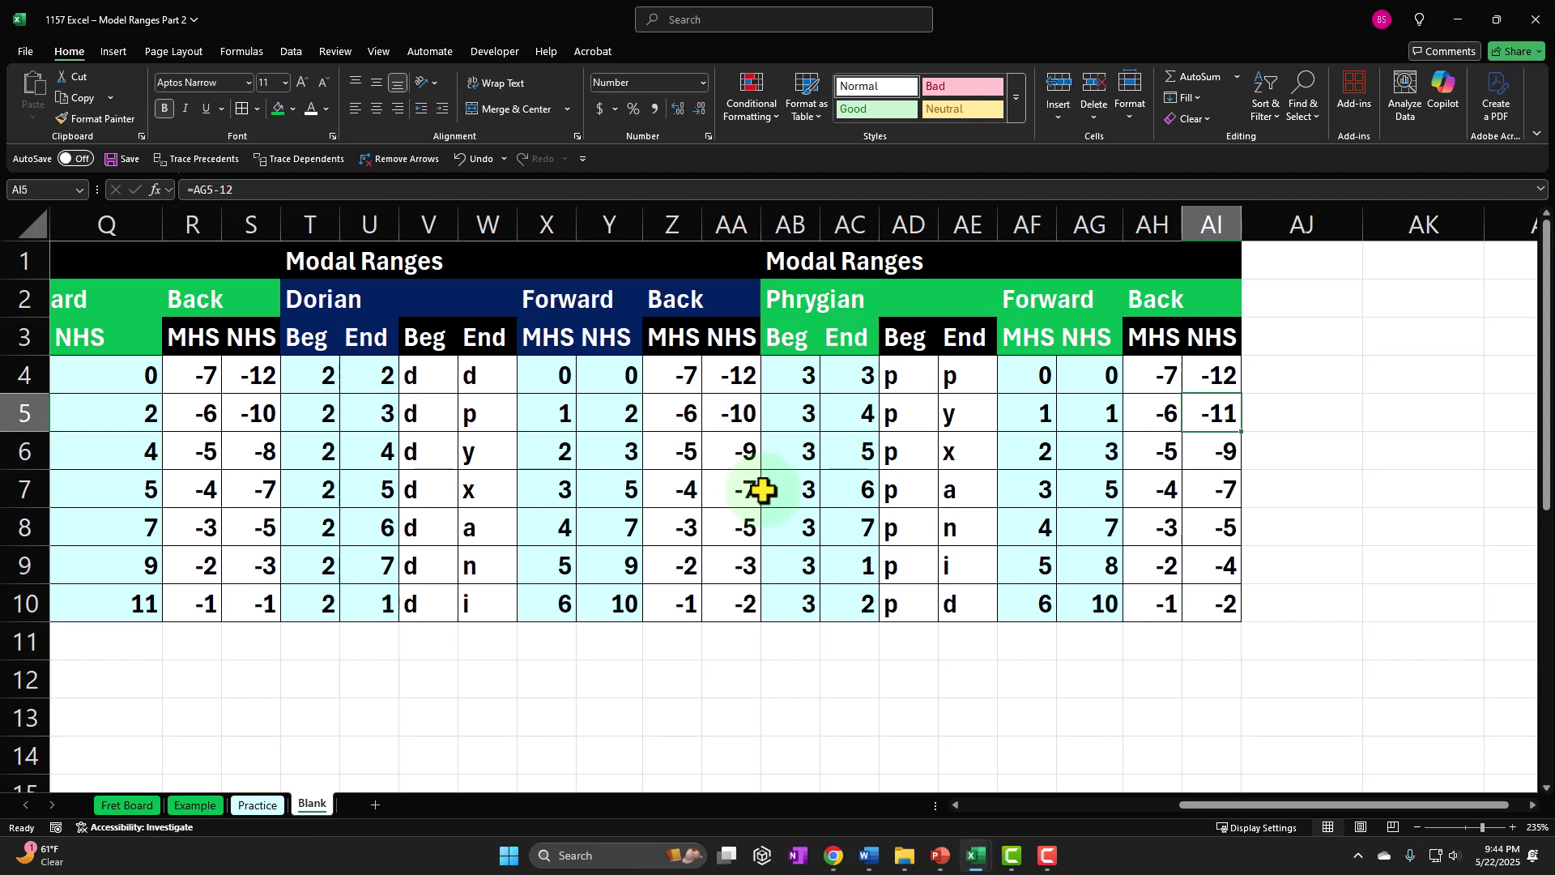
- Review the Phrygian block's row 6 formulas from the Beg number in AB6 across to the forward NHS in AG6
key(Down)
key(Left)
key(Left)
key(Left)
key(Left)
key(Left)
key(Left)
key(Left)
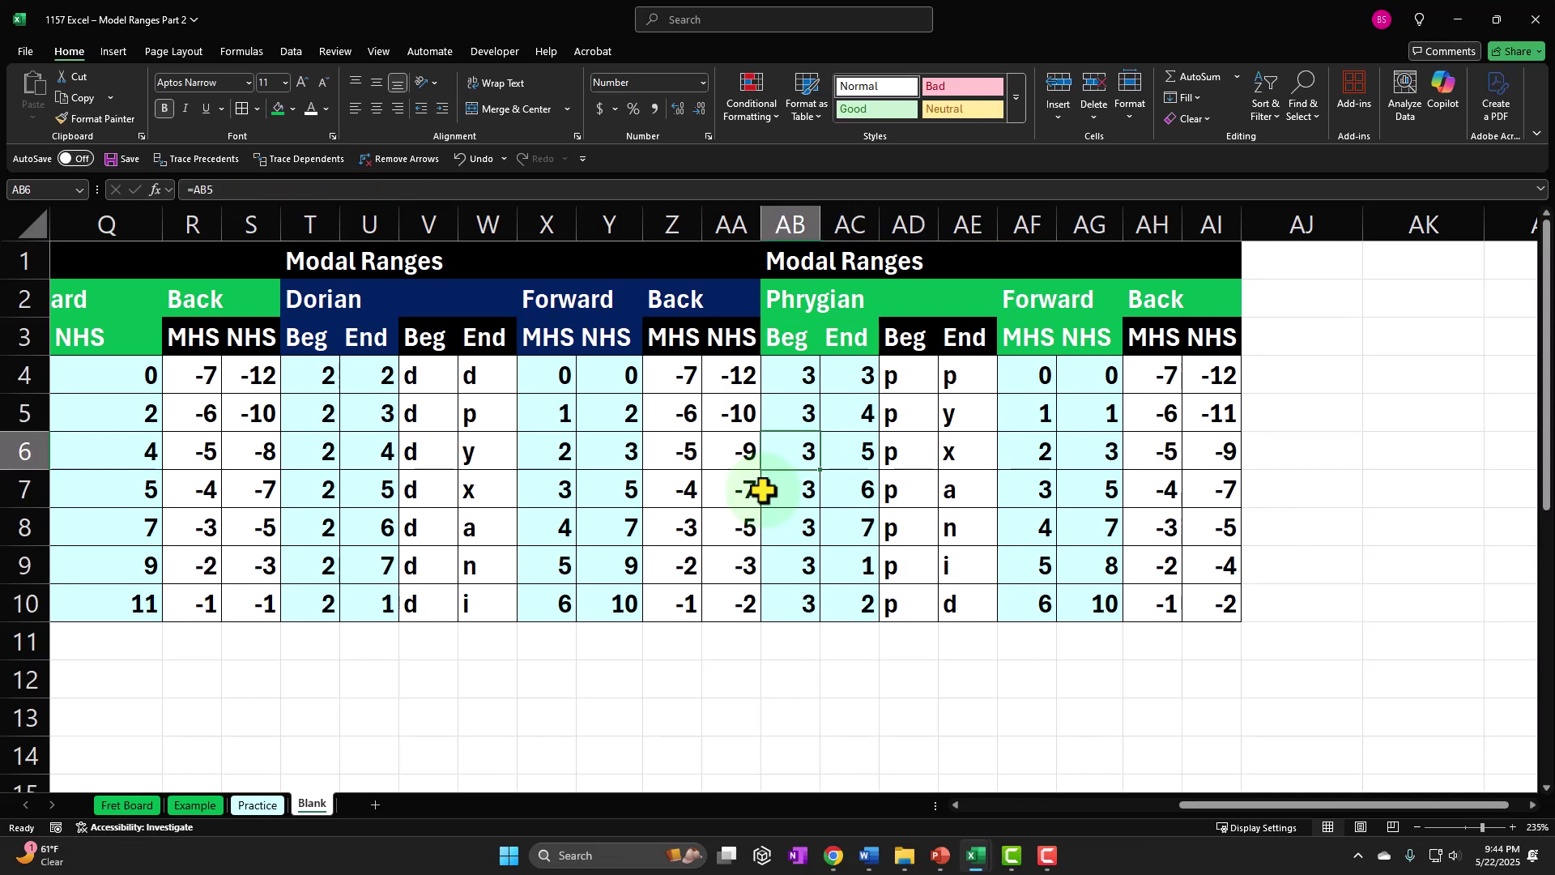
key(Right)
key(Right)
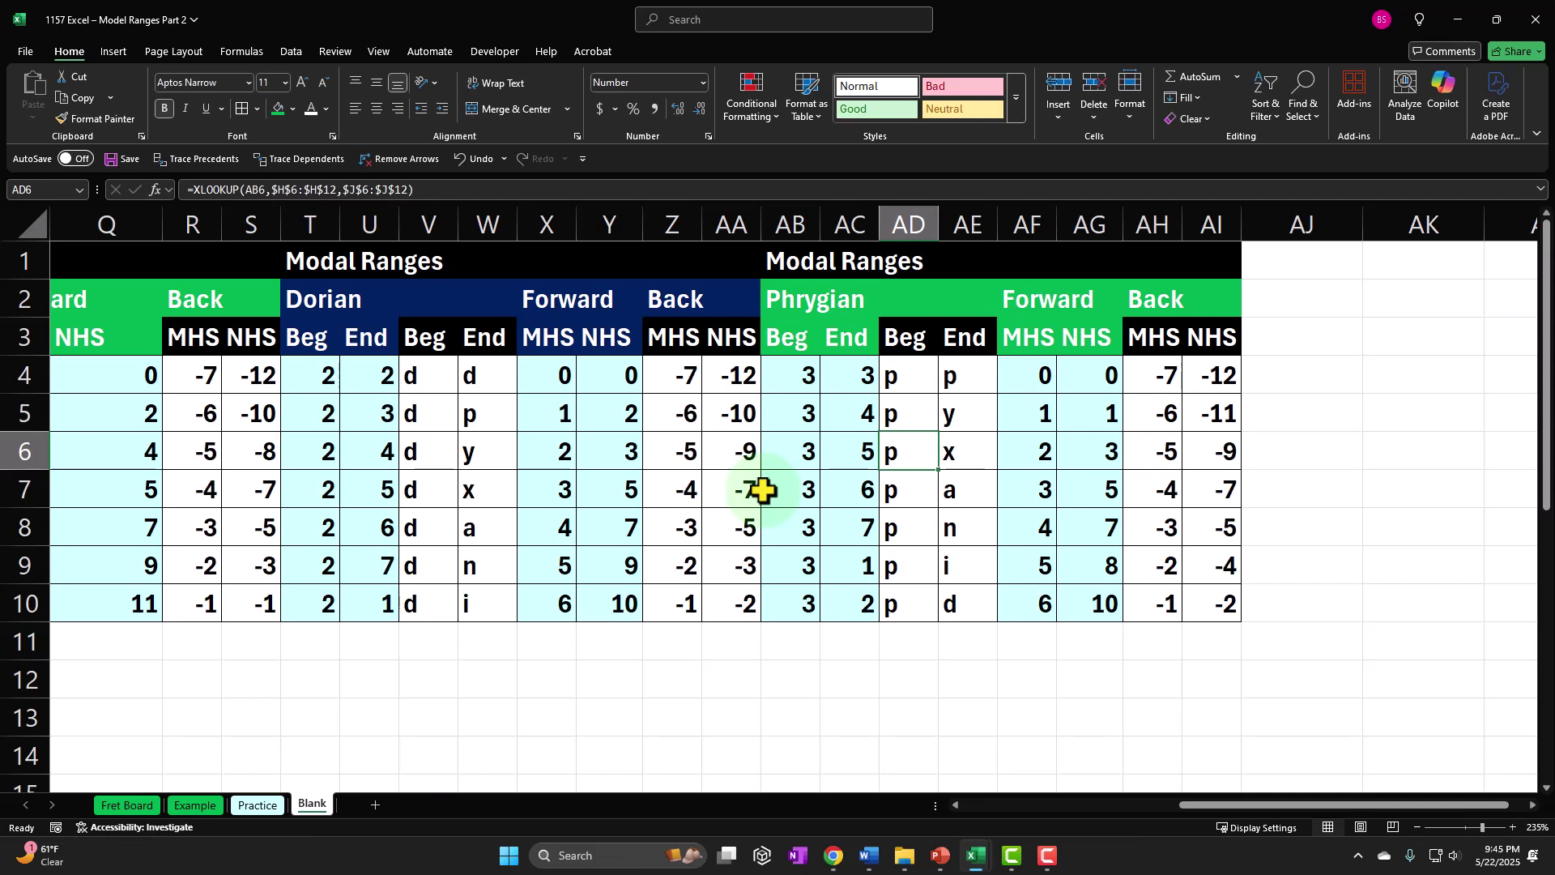
key(Right)
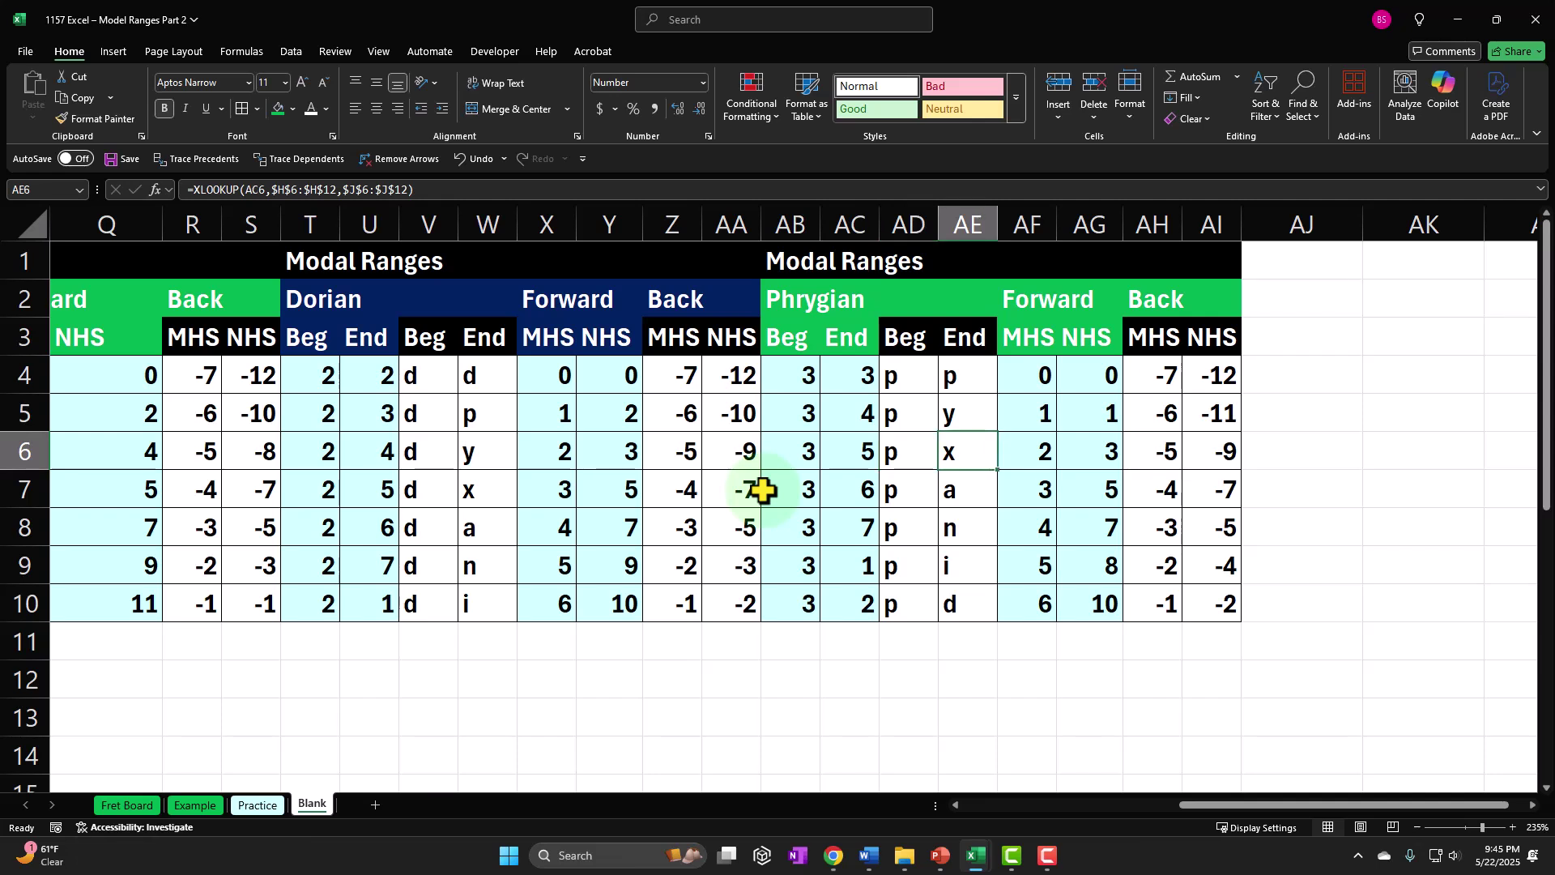
key(Right)
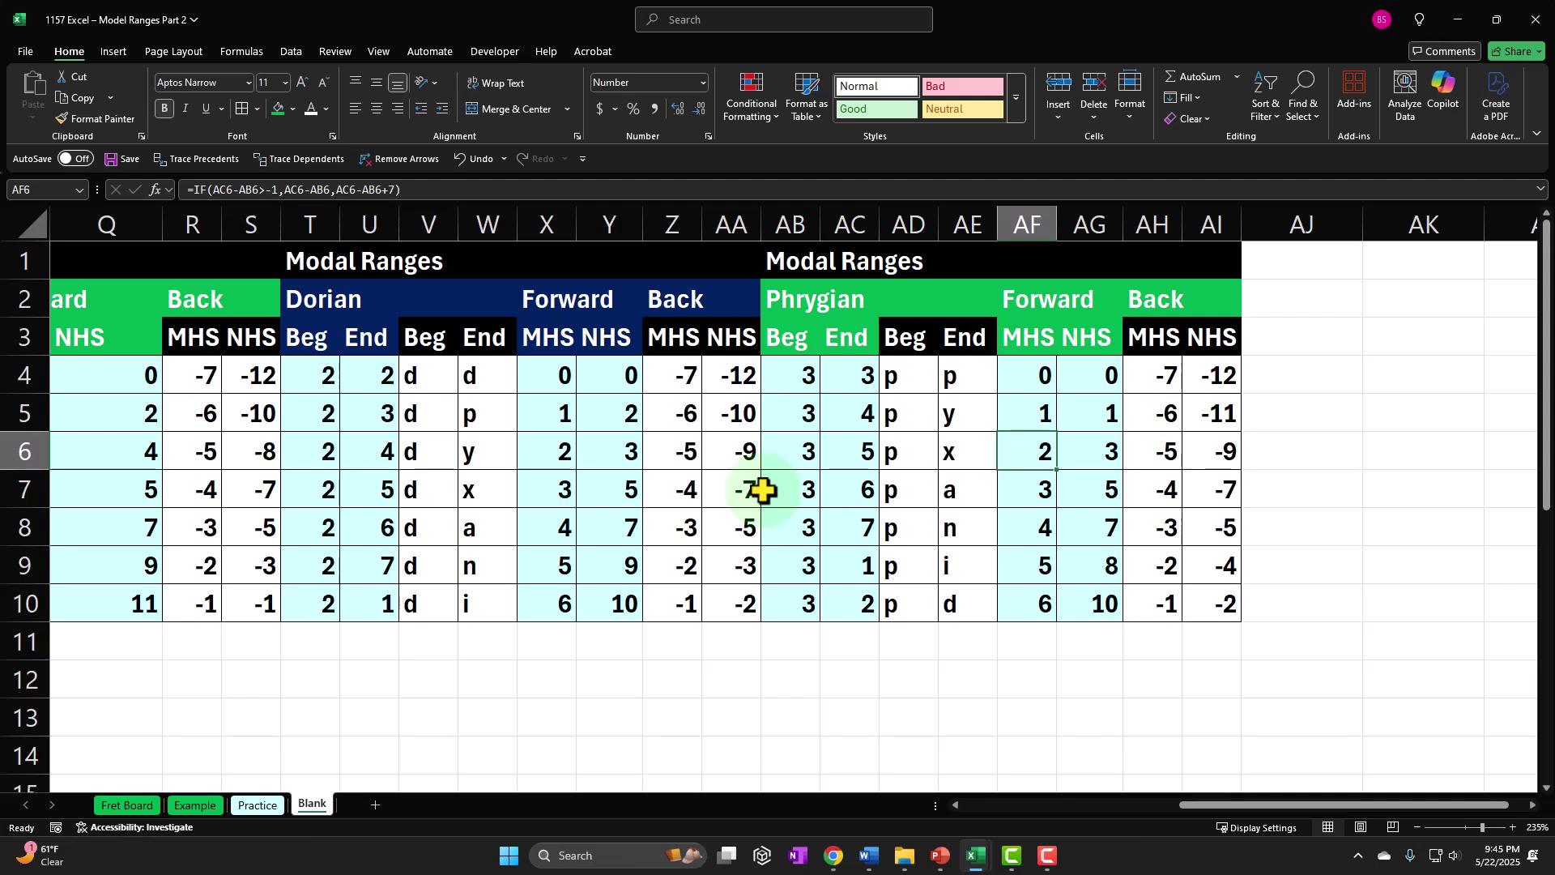
key(Right)
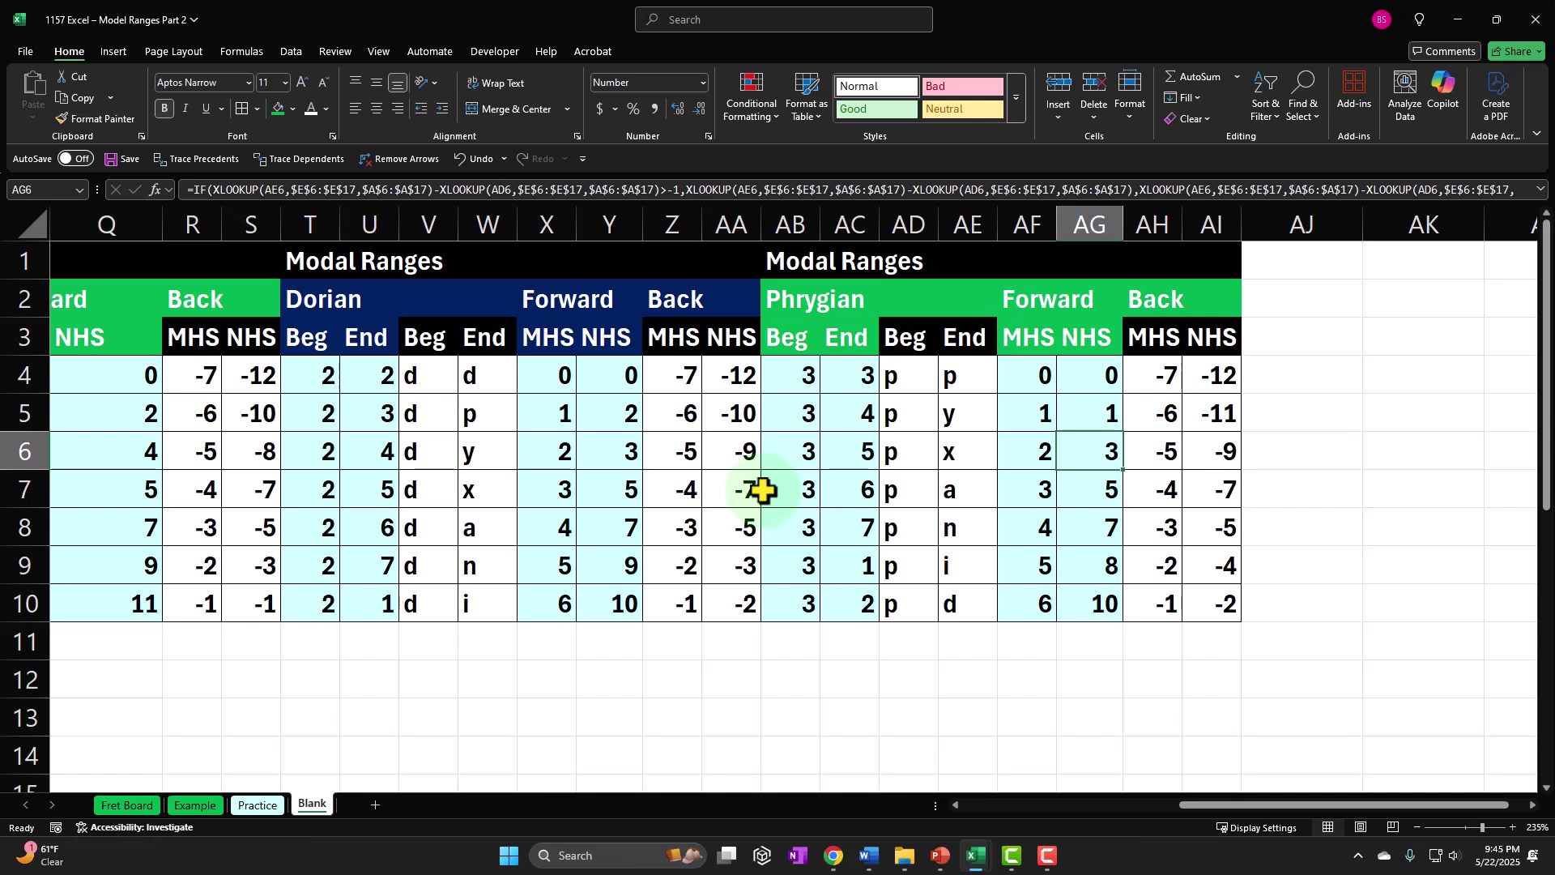
- Compare the forward MHS and NHS formulas in AF6:AG6 with the back MHS and NHS formulas in AH6:AI6 and AI7
key(Left)
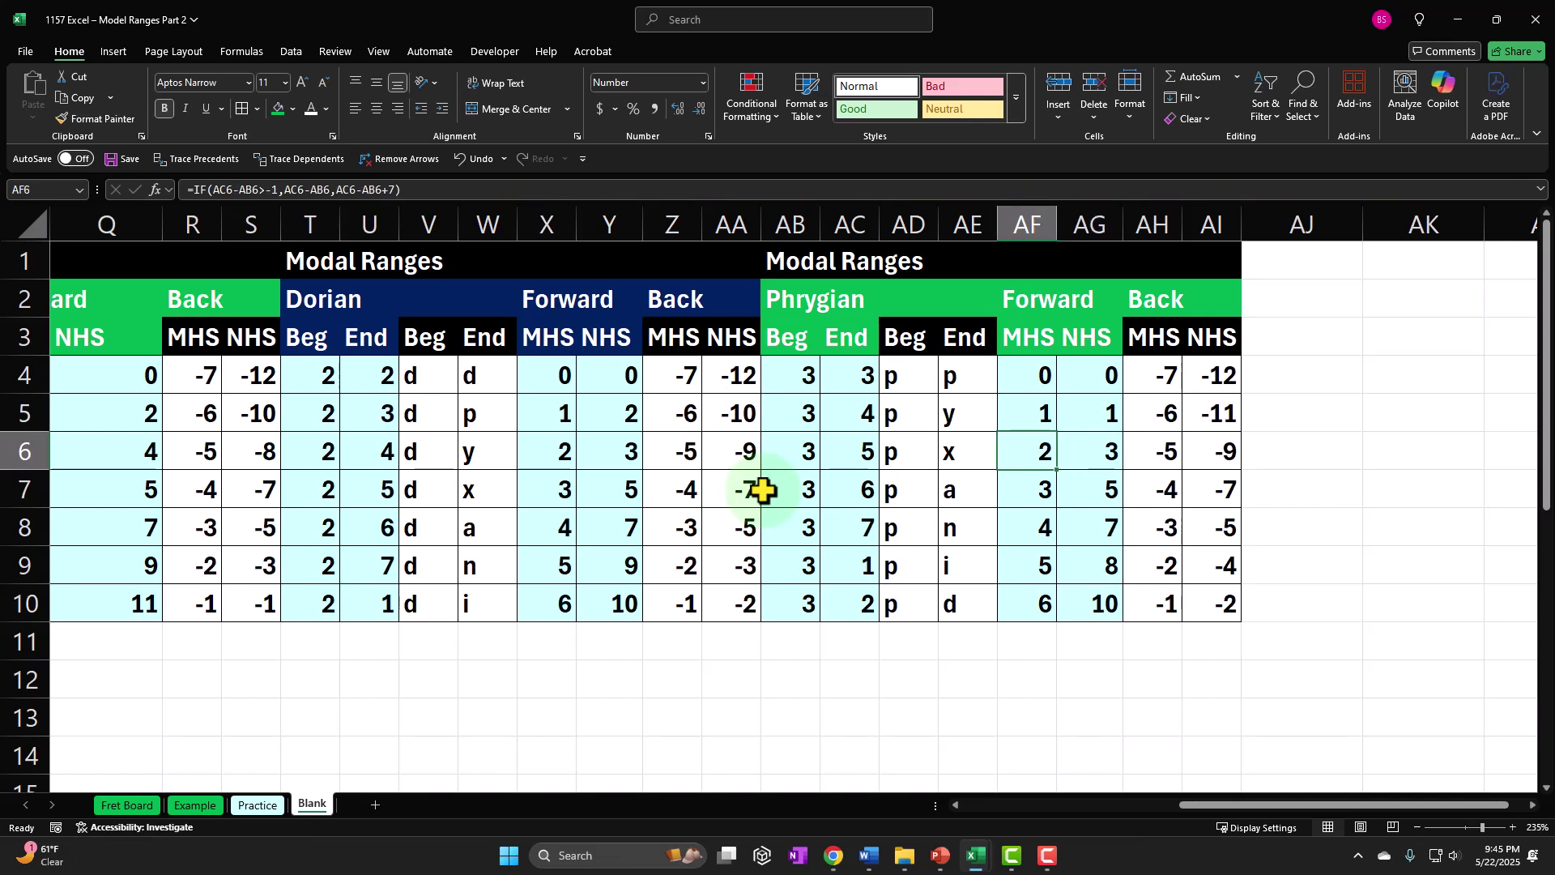
key(Right)
key(Right)
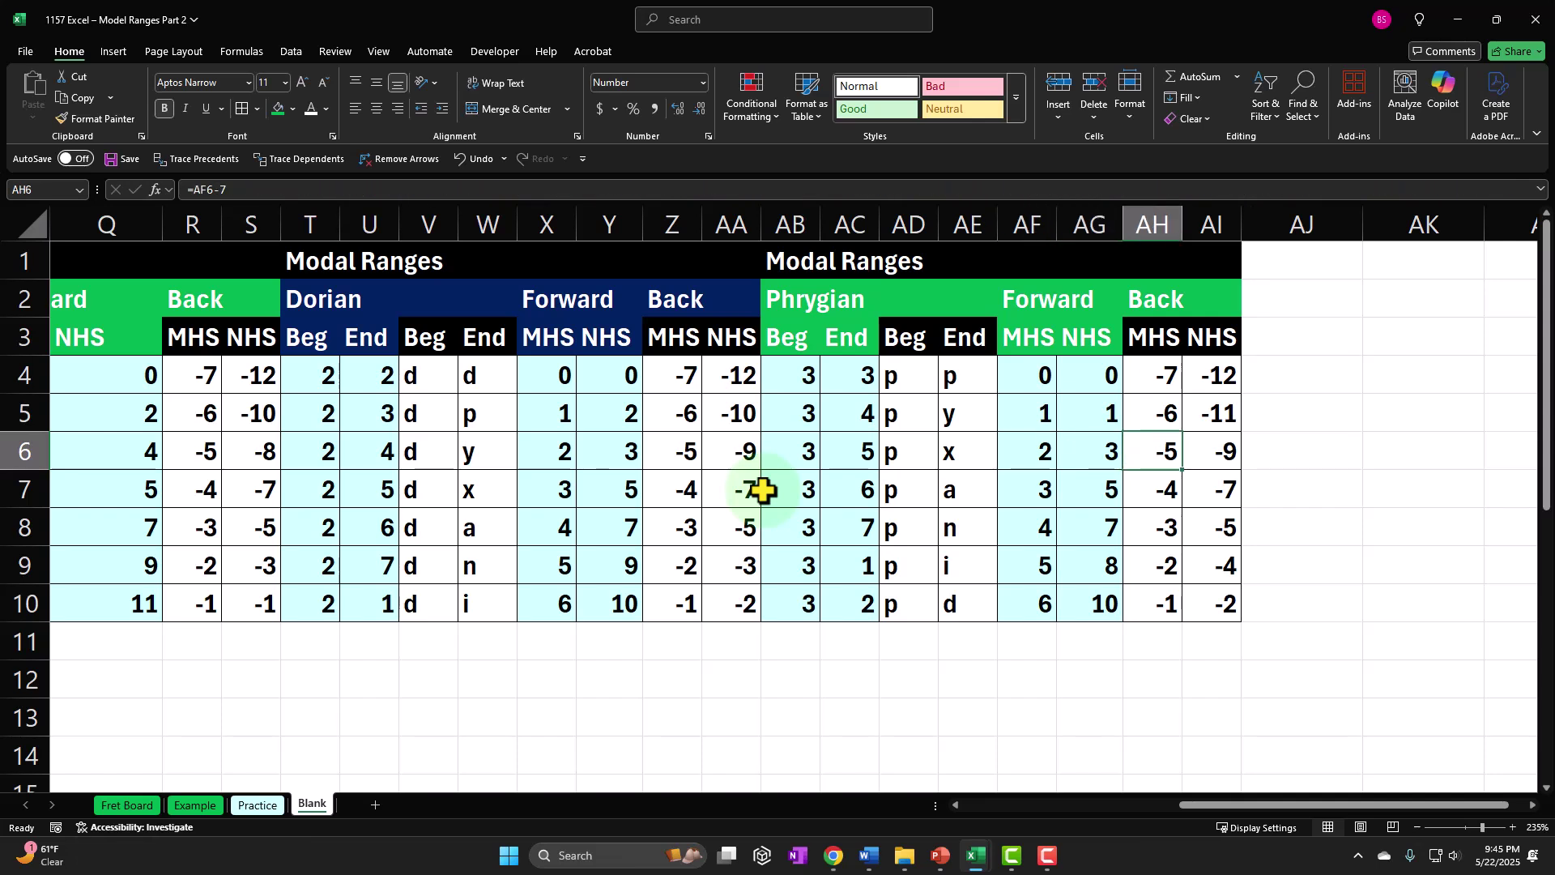
key(Left)
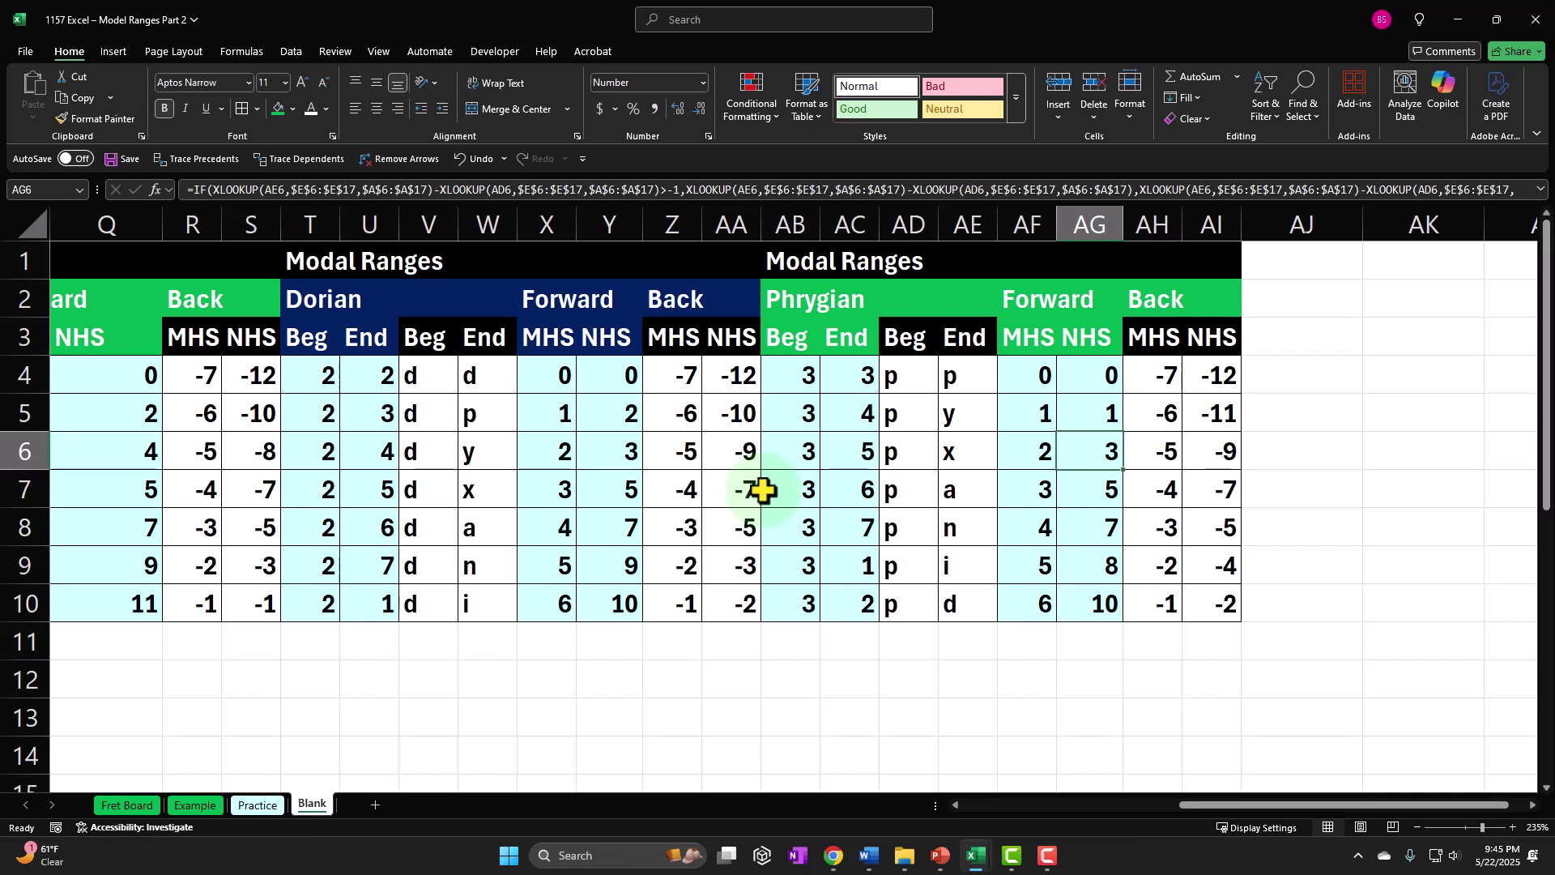
key(Right)
key(Right)
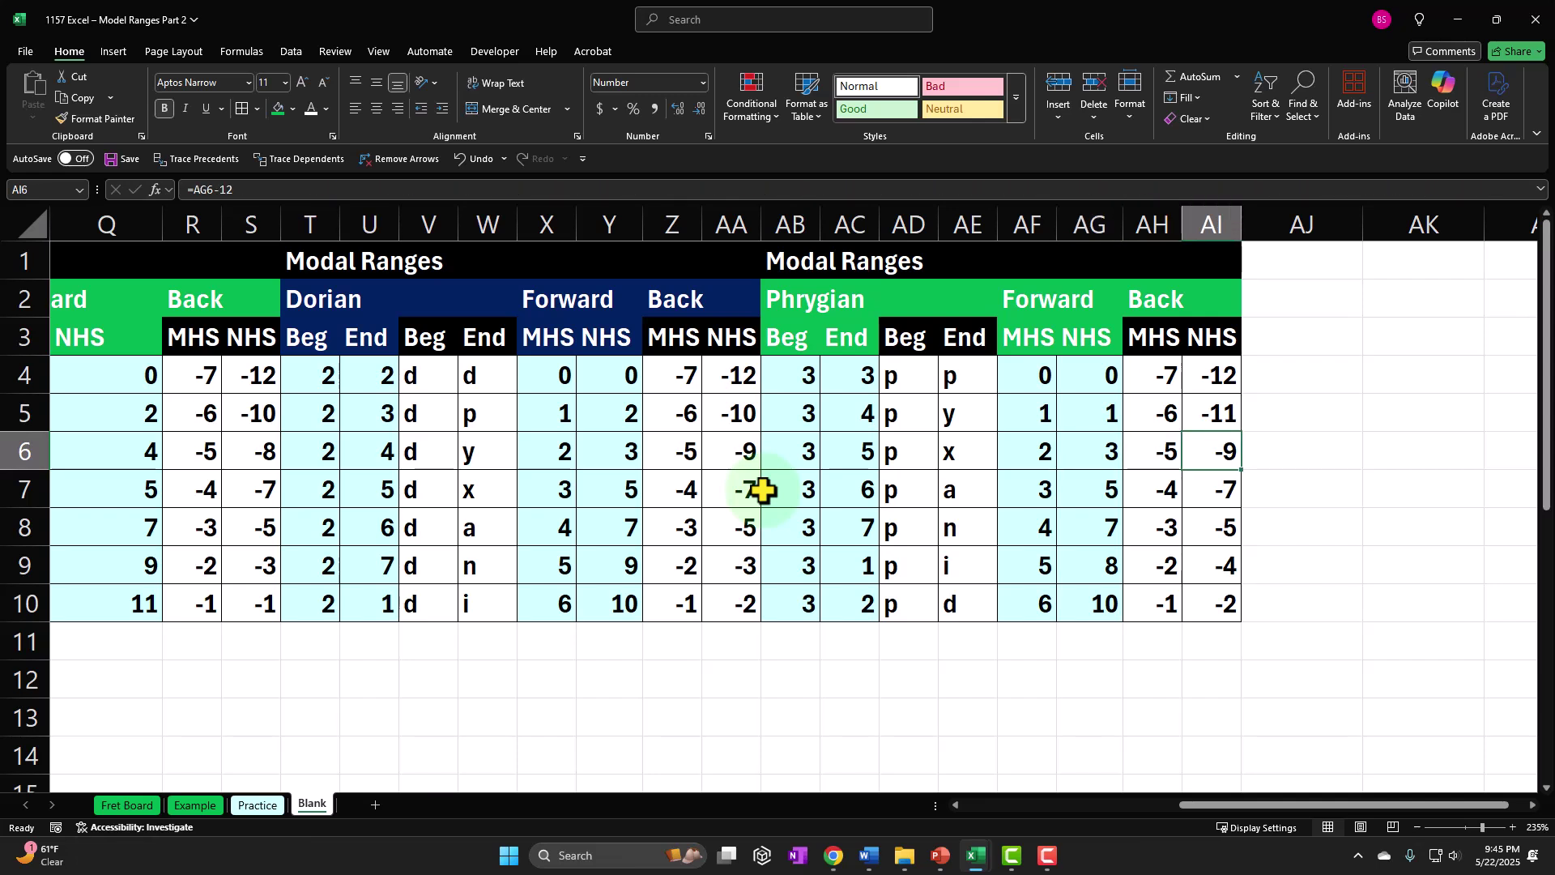
key(Down)
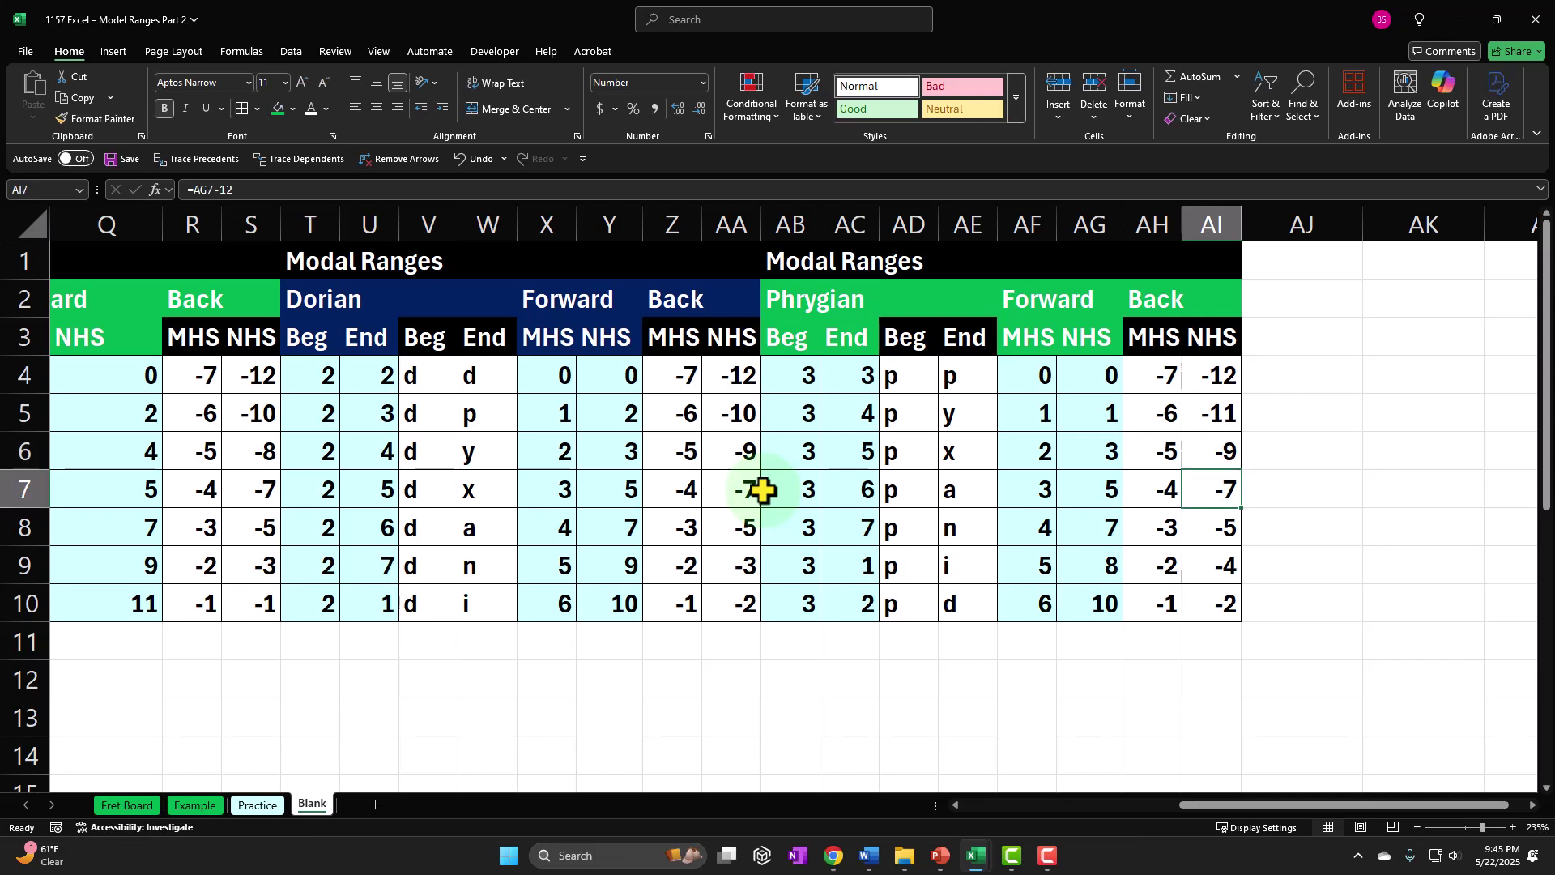
- Copy the whole Phrygian block, columns AB:AI, and paste it into the adjacent columns starting at AJ1
drag(791, 260, 1191, 597)
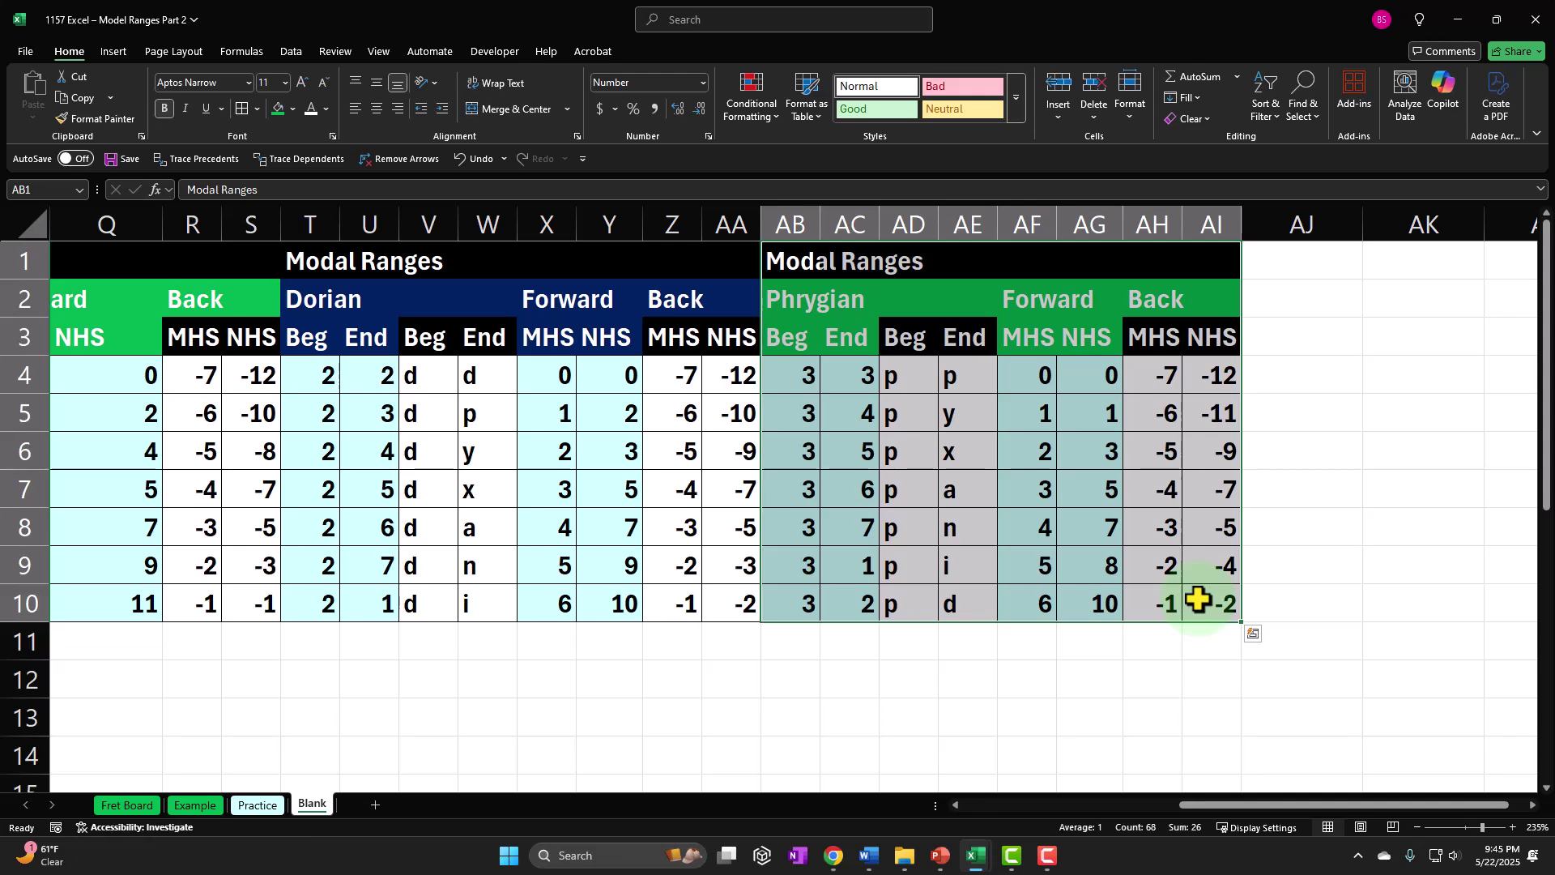
key(ctrl+q)
drag(790, 226, 1210, 260)
key(ctrl+c)
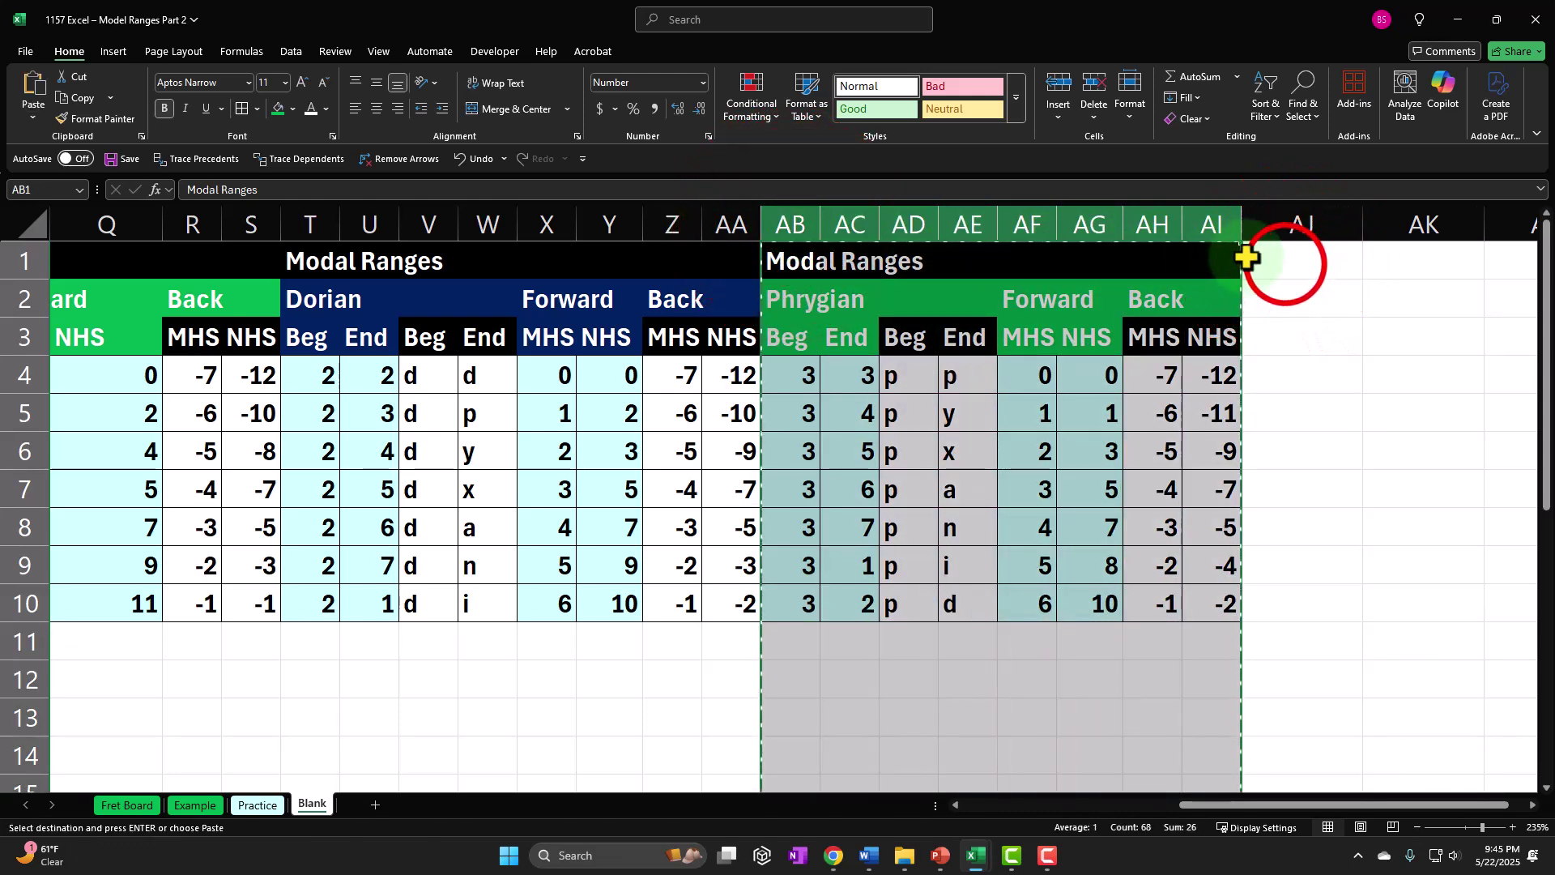
click(1286, 263)
key(ctrl+v)
- Link the new block's mode title in AJ2 to the Lydian name in D11 with =D11
click(1290, 290)
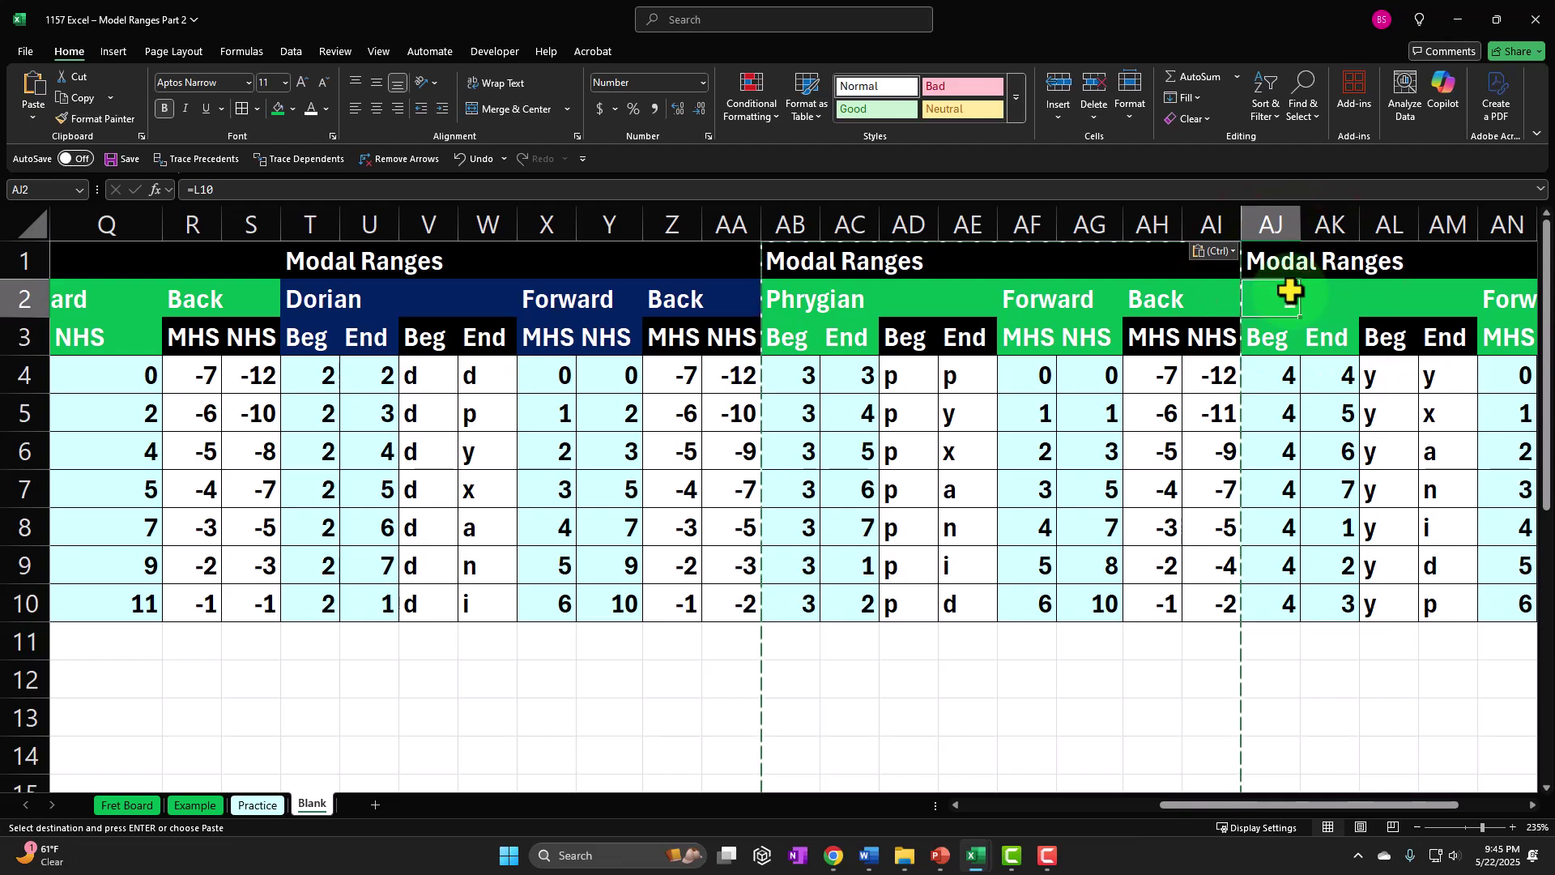
text(=)
key(Left)
key(Left)
key(Left)
key(Left)
key(Left)
key(Left)
key(Left)
key(Left)
key(Left)
key(Left)
key(Left)
key(Left)
key(Left)
key(Left)
key(Left)
key(Left)
key(Left)
key(Left)
key(Left)
key(Left)
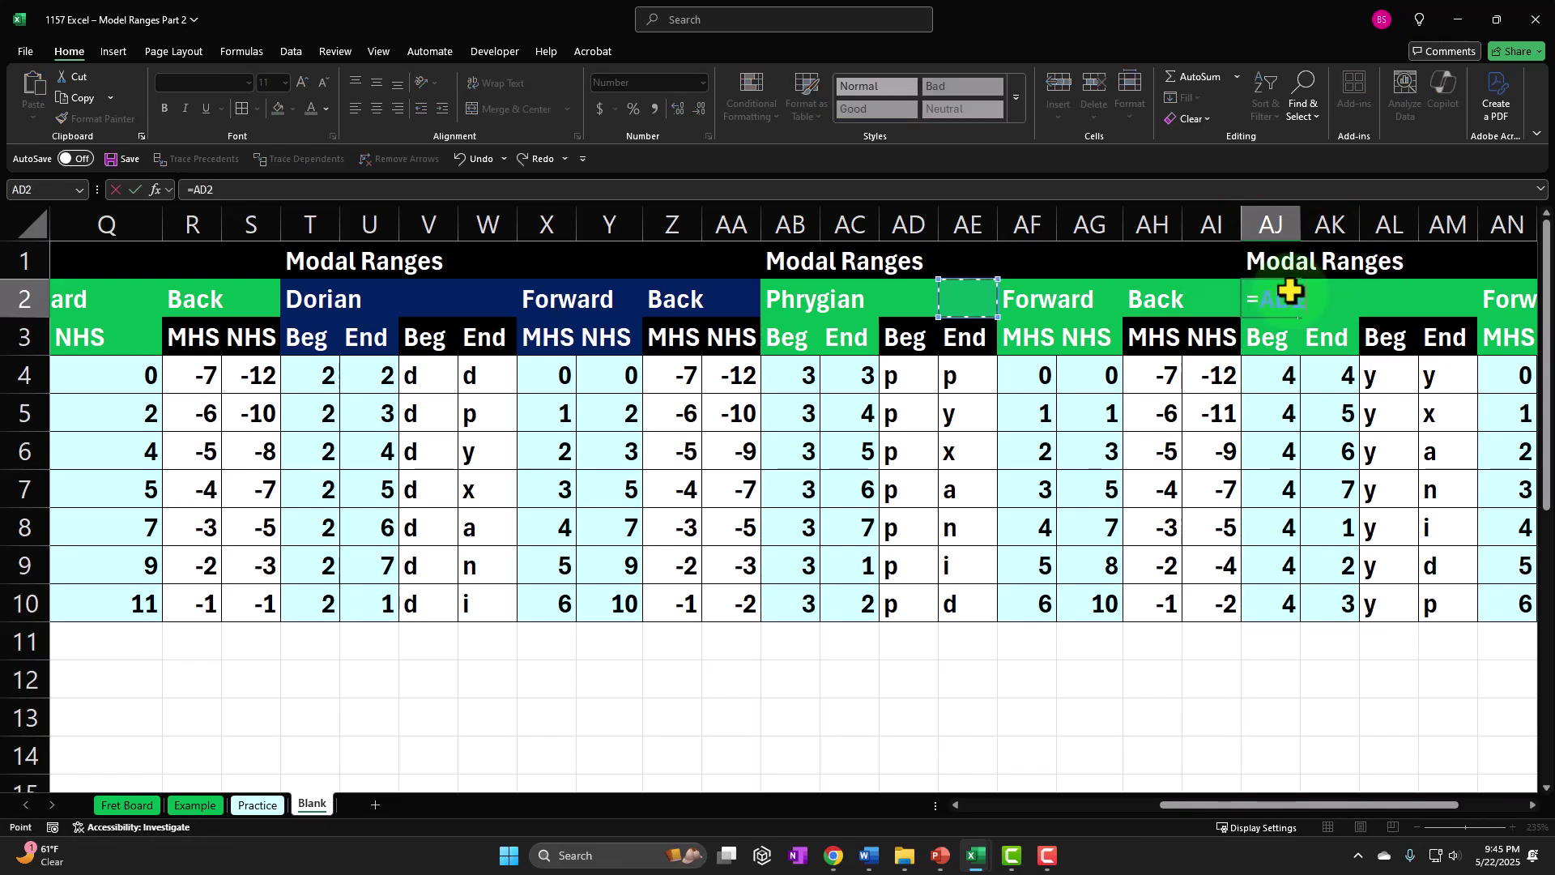
key(Left)
key(Left)
key(Left)
key(Left)
key(Left)
key(Left)
key(Left)
key(Left)
key(Left)
key(Left)
key(Left)
key(Left)
key(Left)
key(Left)
key(Left)
key(Right)
key(Down)
key(Down)
key(Down)
key(Down)
key(Down)
key(Down)
key(Down)
key(Down)
key(Down)
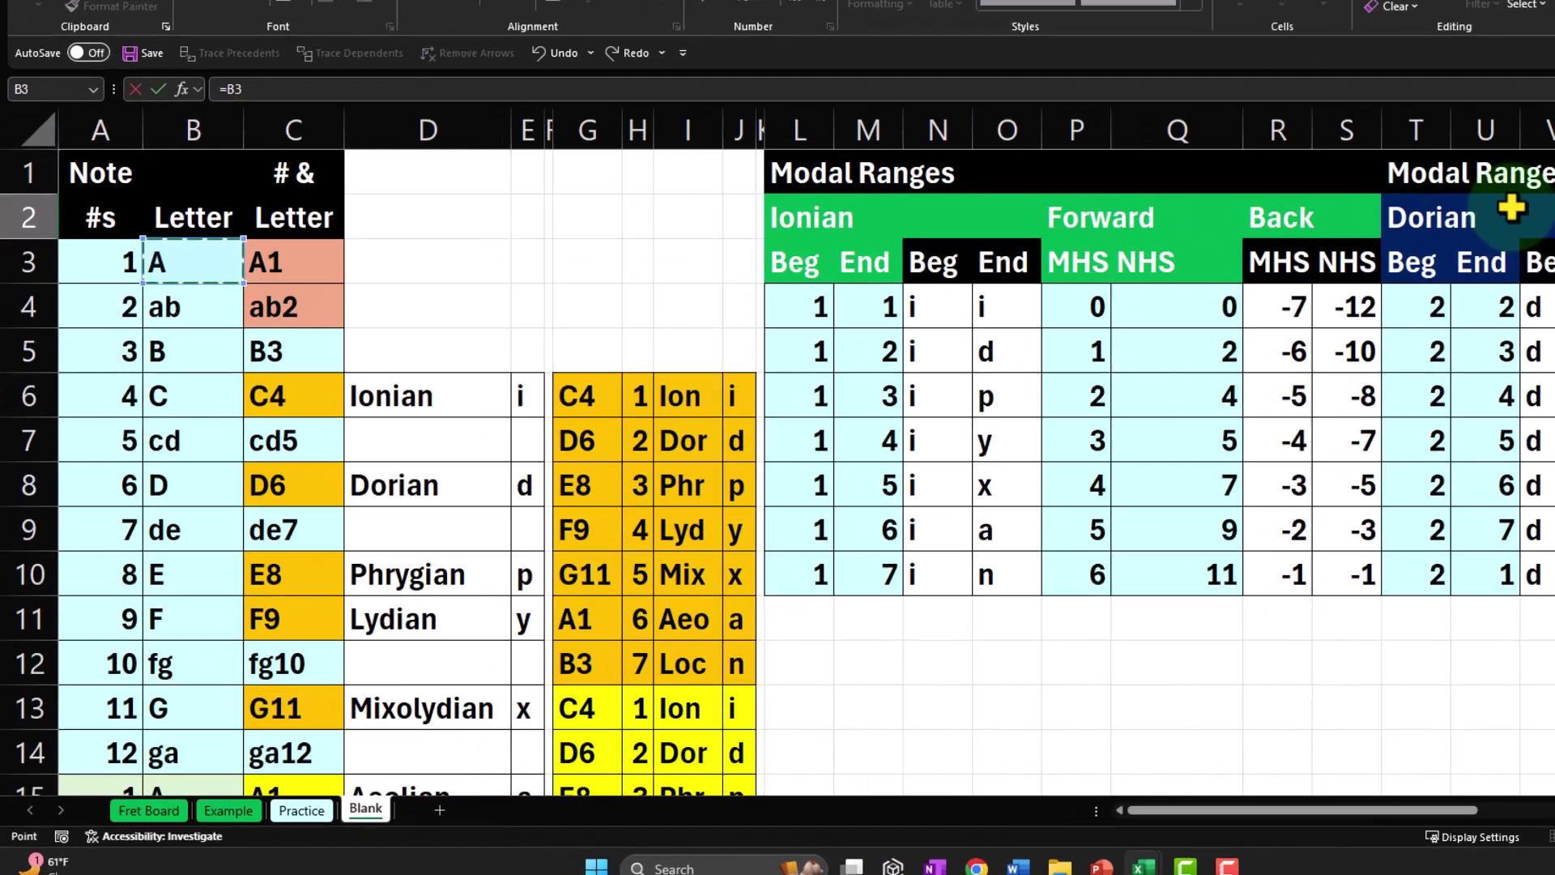
key(Right)
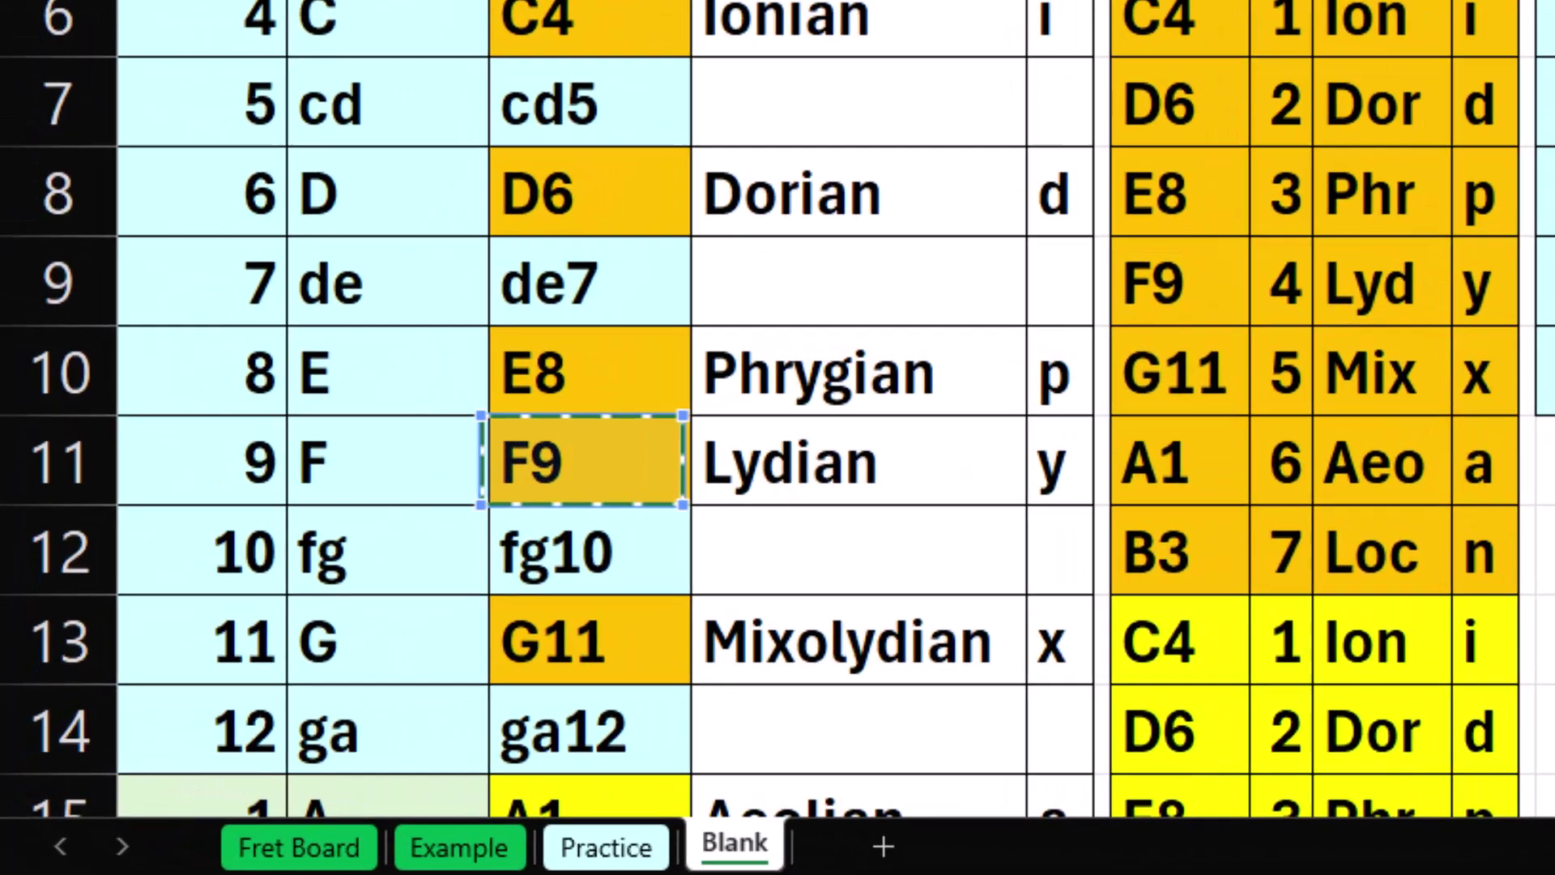
key(Right)
key(Return)
- Fill the Lydian title row from AJ2 to AQ2 with the standard dark blue color
key(Right)
key(Right)
key(Right)
key(Right)
key(Right)
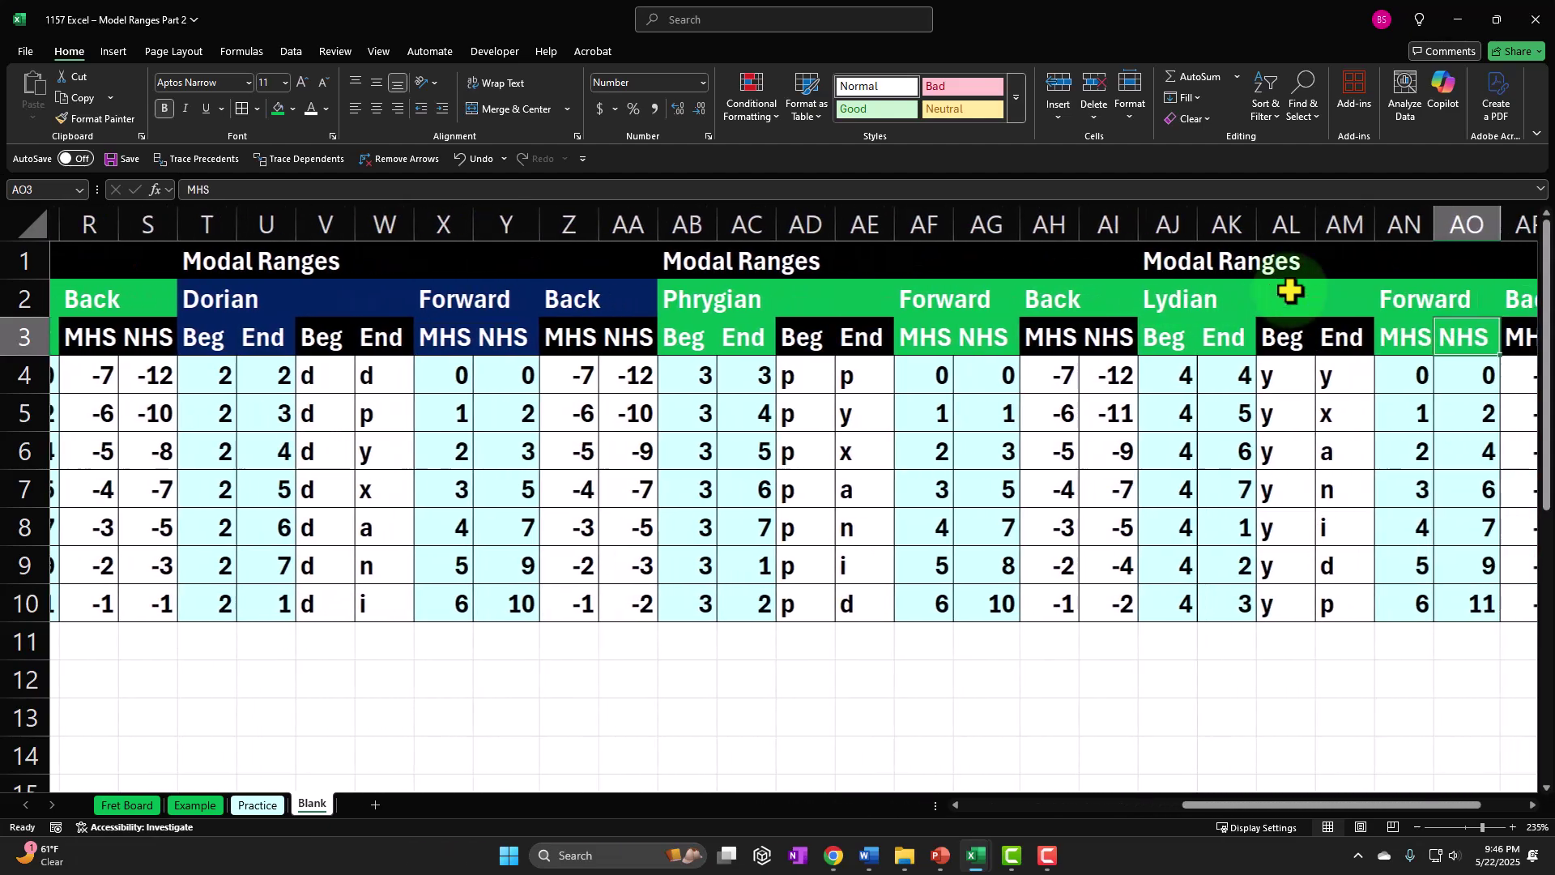
key(Right)
key(Right)
key(Right)
key(Right)
key(Right)
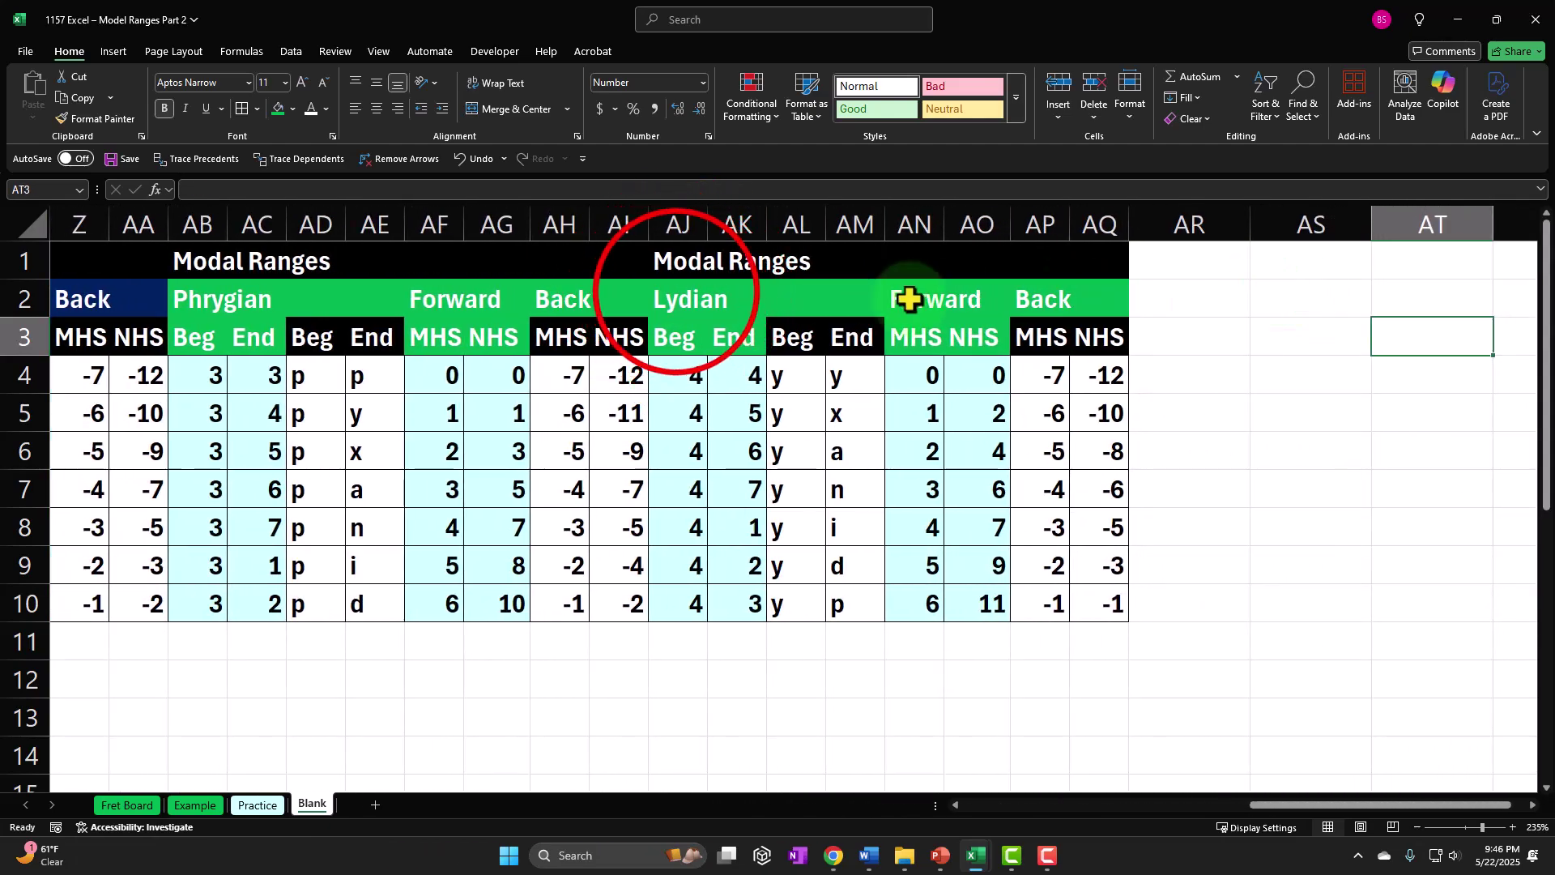
click(681, 296)
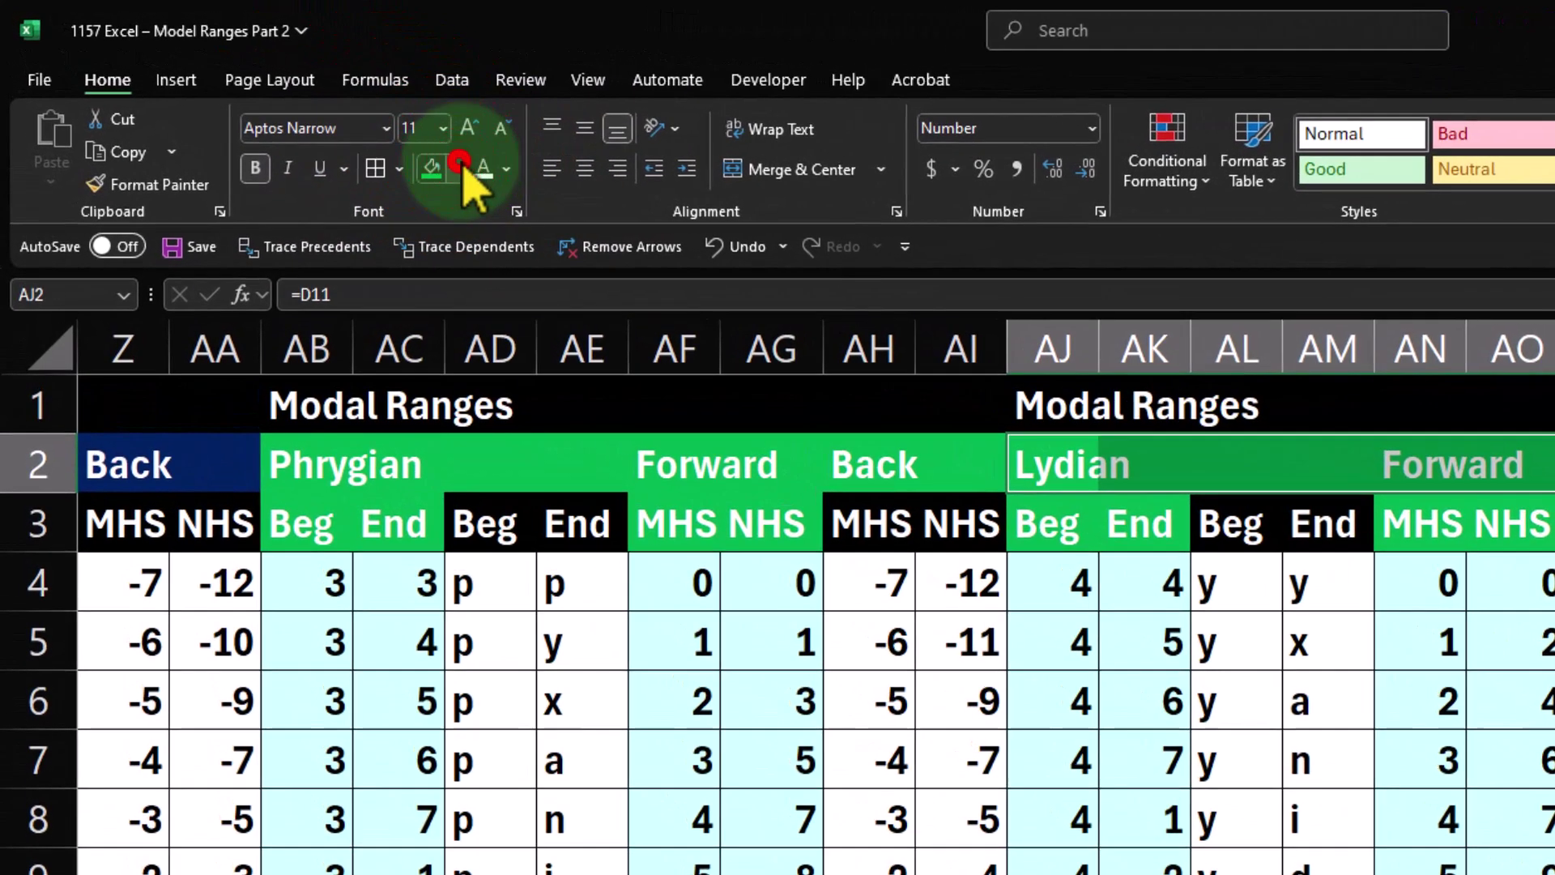
click(425, 158)
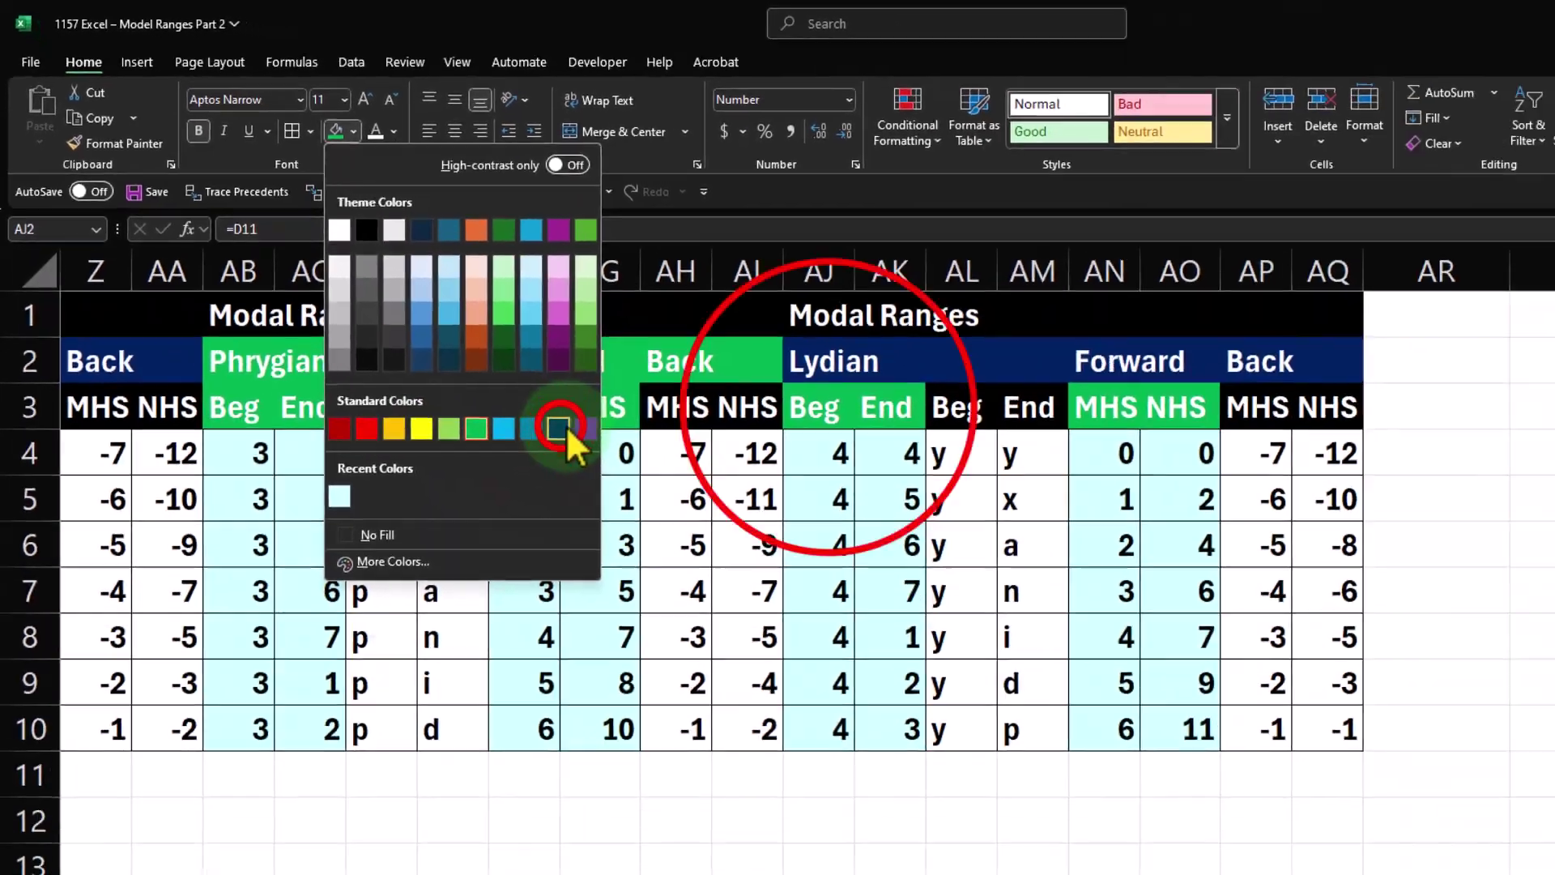
click(560, 427)
- Apply the same dark blue fill to the Beg/End headers in AJ3:AK3 and the forward MHS/NHS headers in AN3:AO3
drag(814, 406, 887, 407)
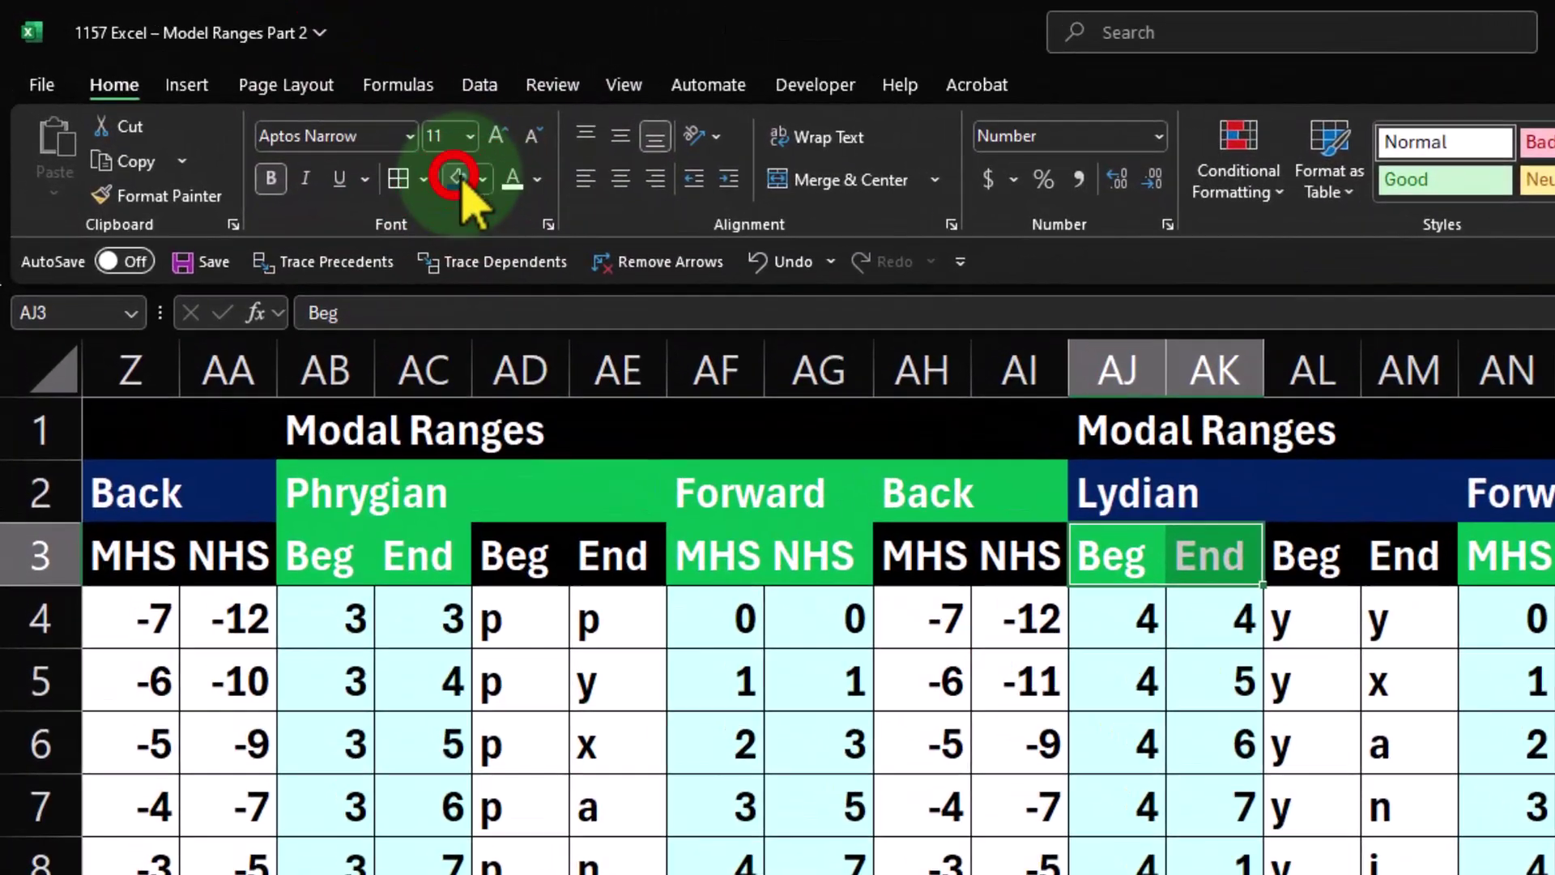
click(367, 143)
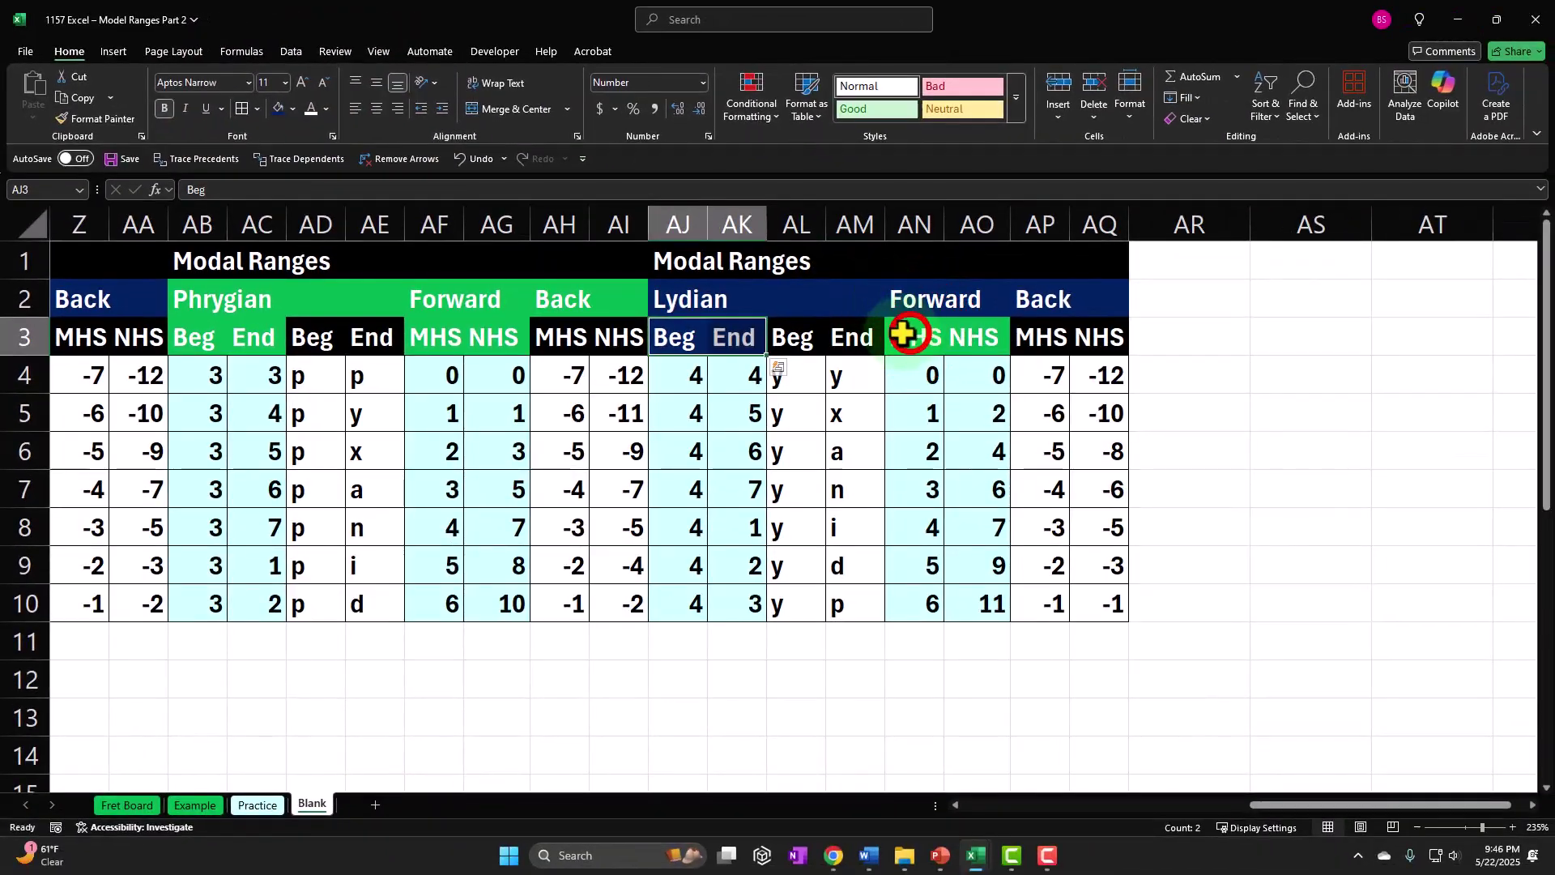
drag(1207, 446, 1261, 446)
click(300, 117)
- Link the Lydian block's first Beg number in AJ4 to the Lydian mode number in H9 with =H9
click(730, 405)
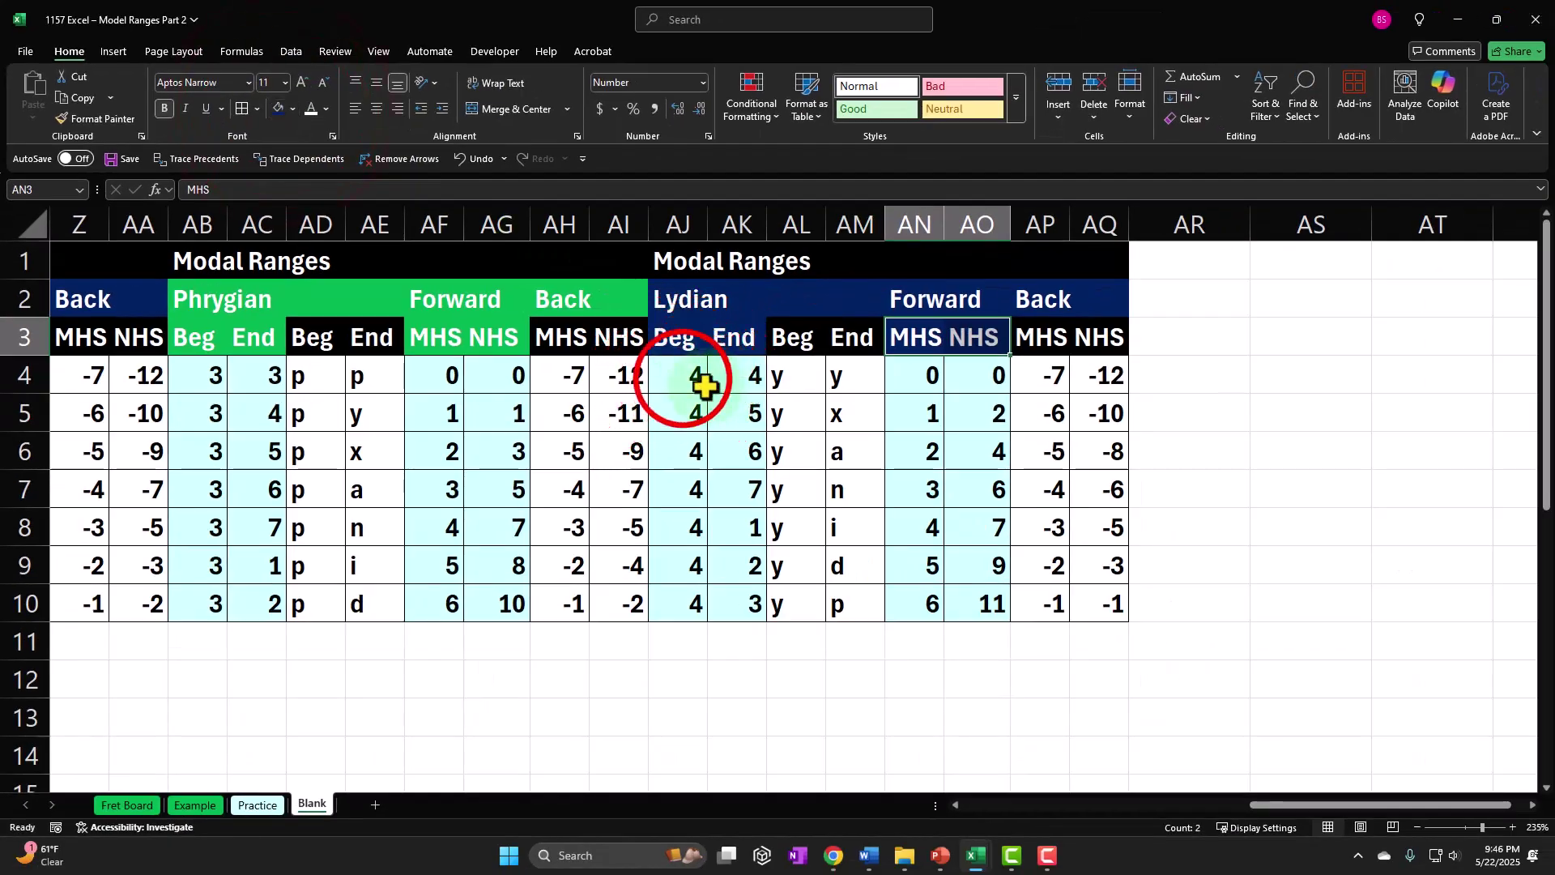
text(=)
key(Left)
key(Left)
key(Left)
key(Left)
key(Left)
key(Left)
key(Left)
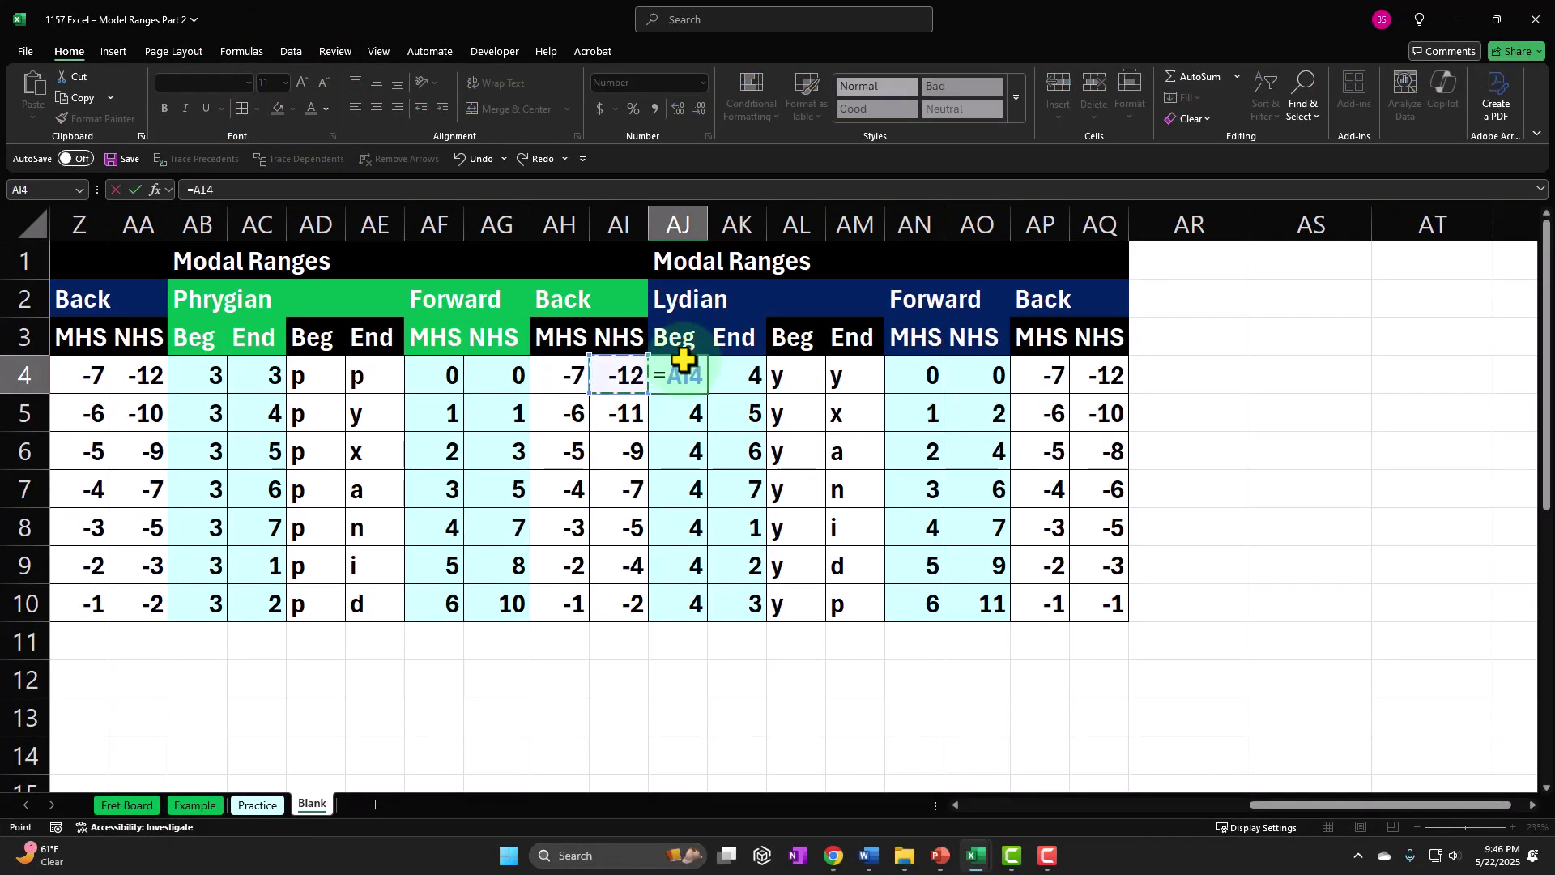
key(Left)
key(Left)
key(Left)
key(Left)
key(Left)
key(Left)
key(Left)
key(Left)
key(Left)
key(Left)
key(Left)
key(Left)
key(Left)
key(Left)
key(Left)
key(Left)
key(Left)
key(Left)
key(Left)
key(Left)
key(Right)
key(Right)
key(Right)
key(Right)
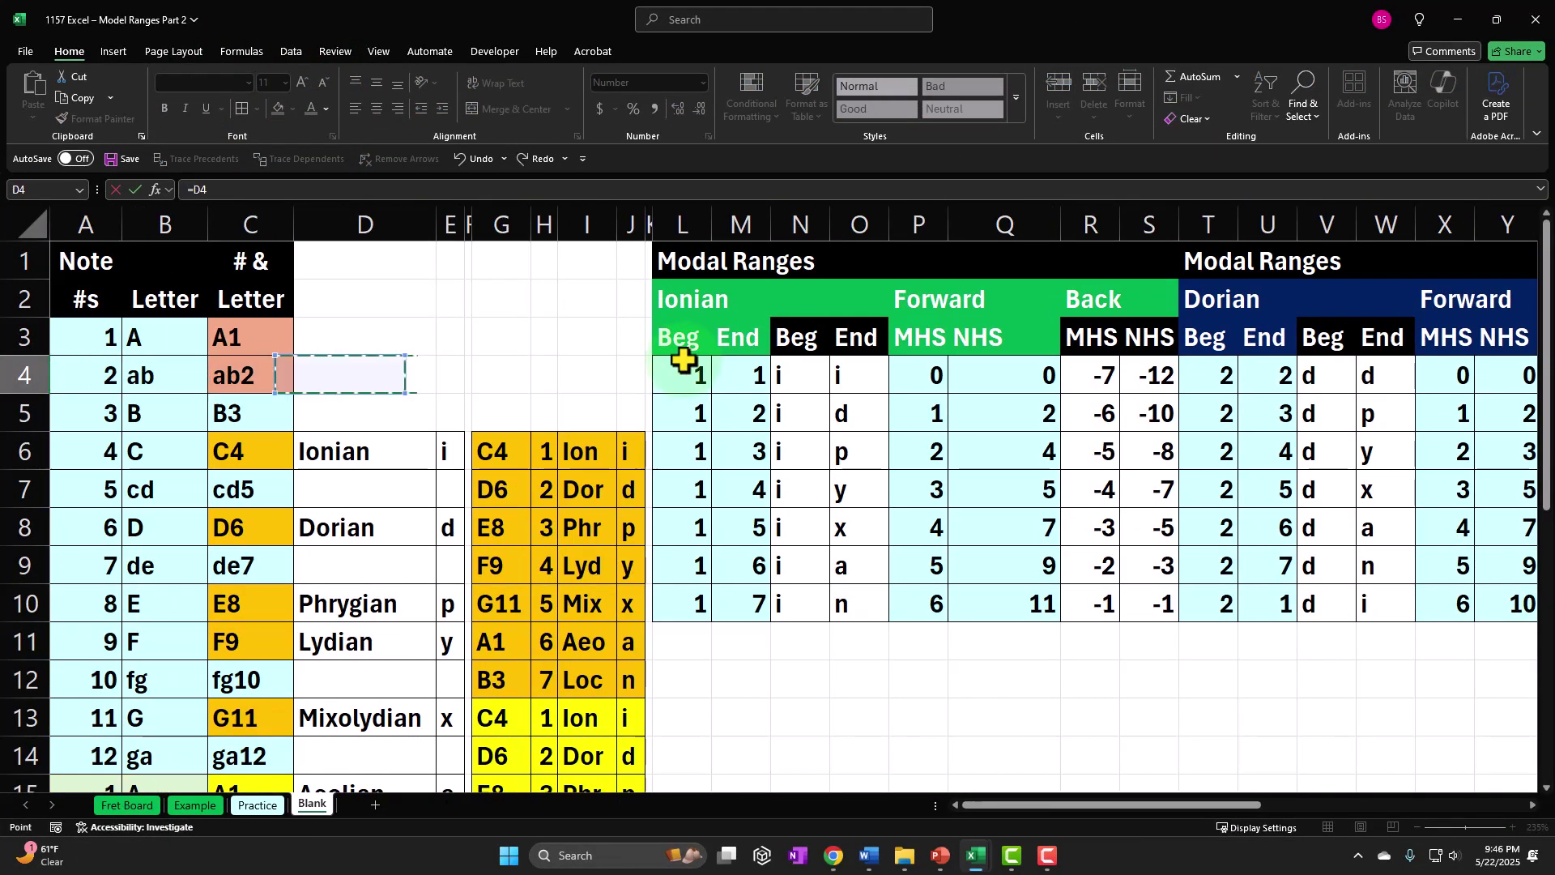
key(Down)
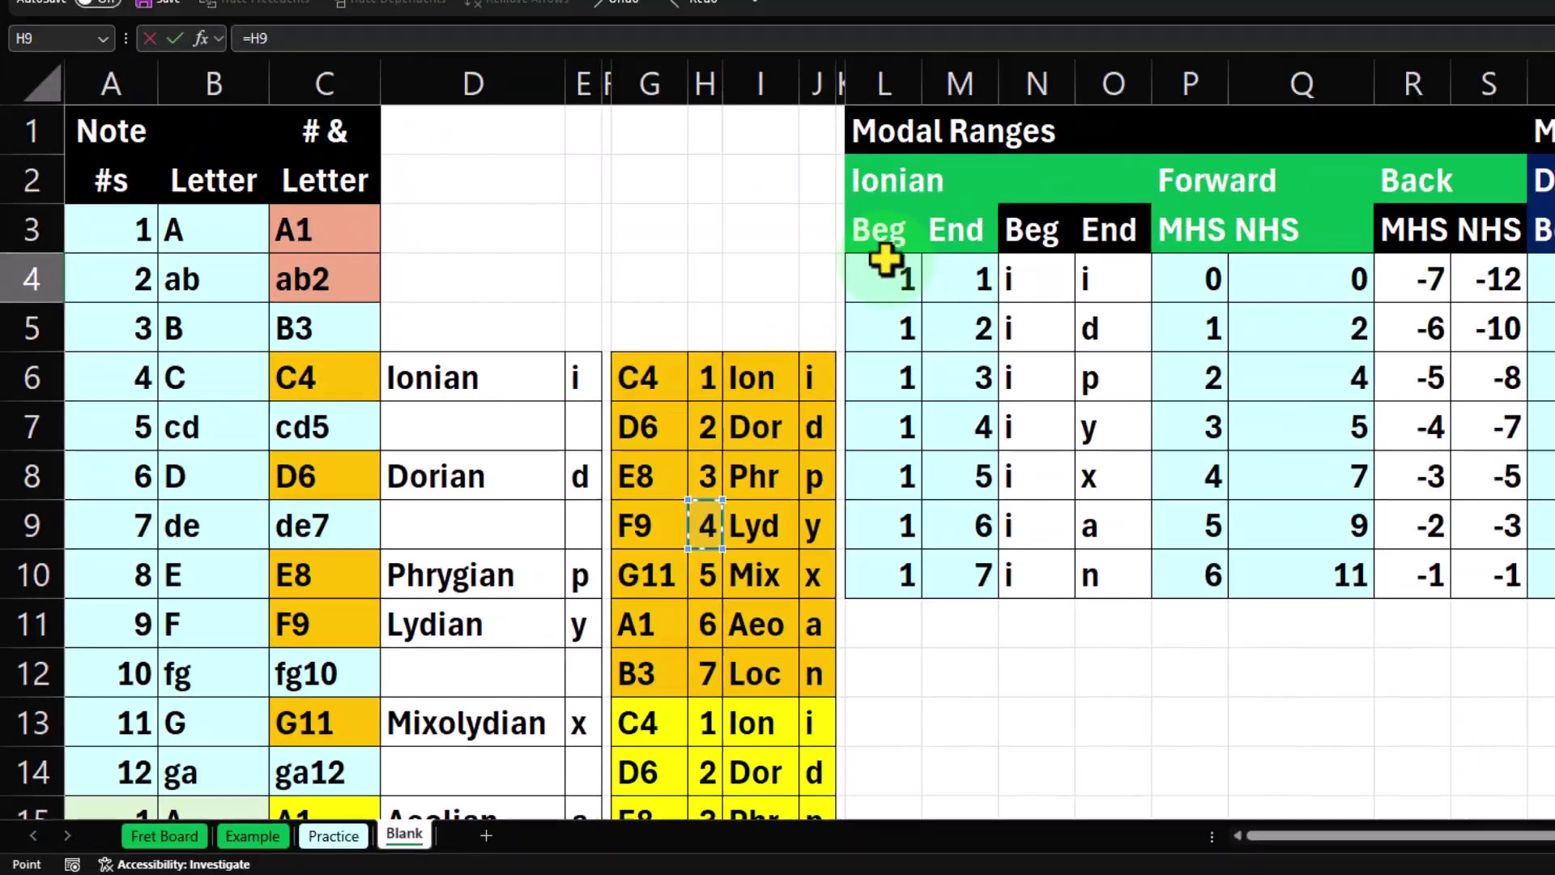
key(Escape)
- Check the Lydian block's Beg number formulas cell by cell from AJ4 down to AJ10
key(Right)
key(Right)
key(Right)
key(Right)
key(Right)
key(Right)
key(Right)
key(Right)
key(Right)
key(Right)
key(Right)
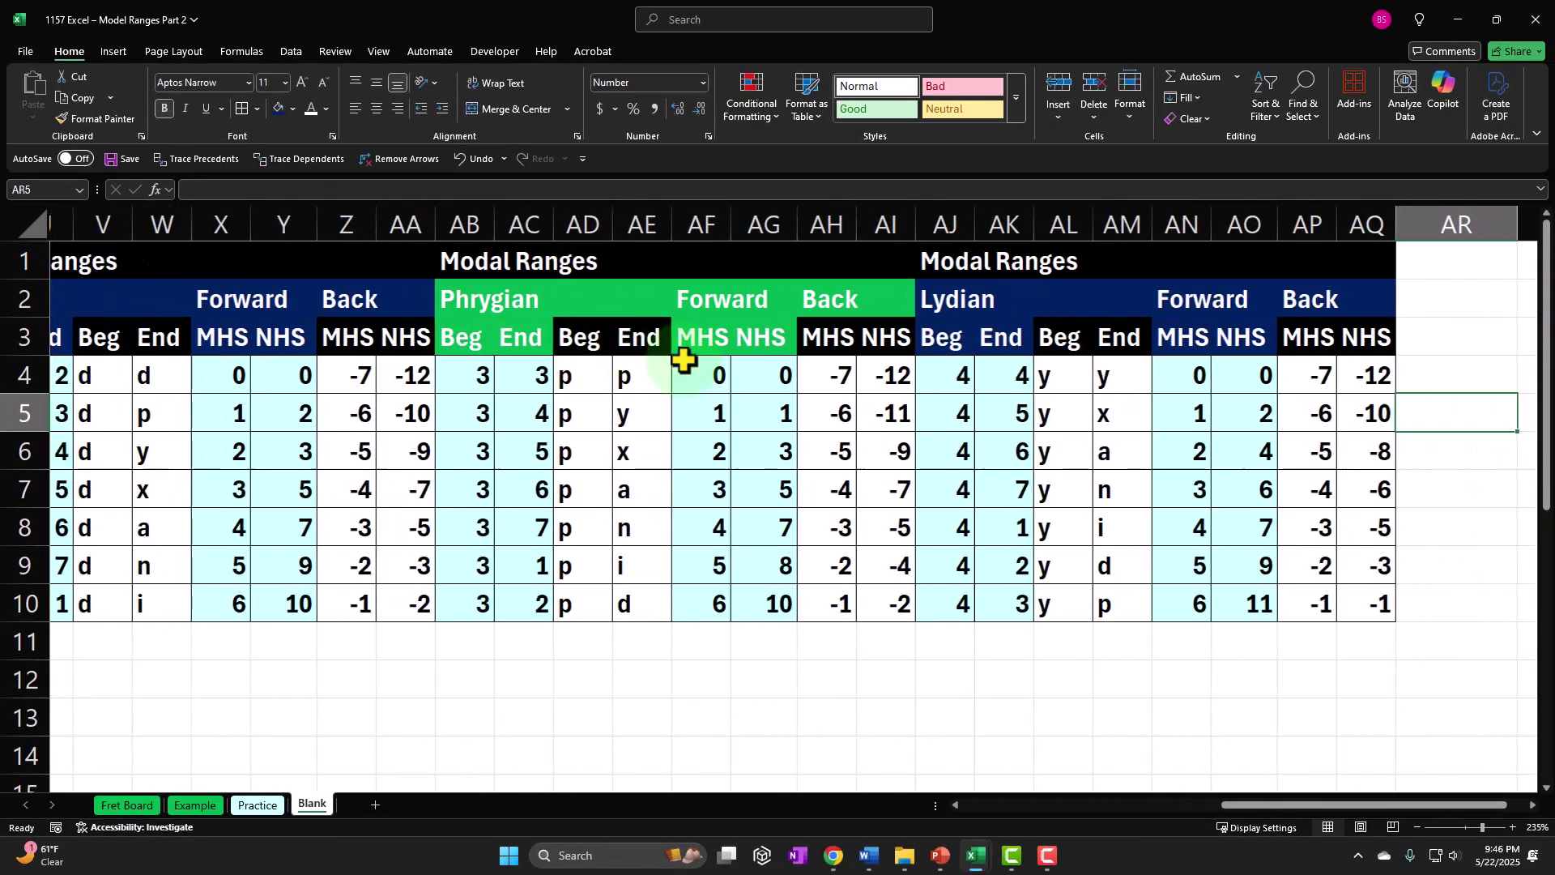
key(Right)
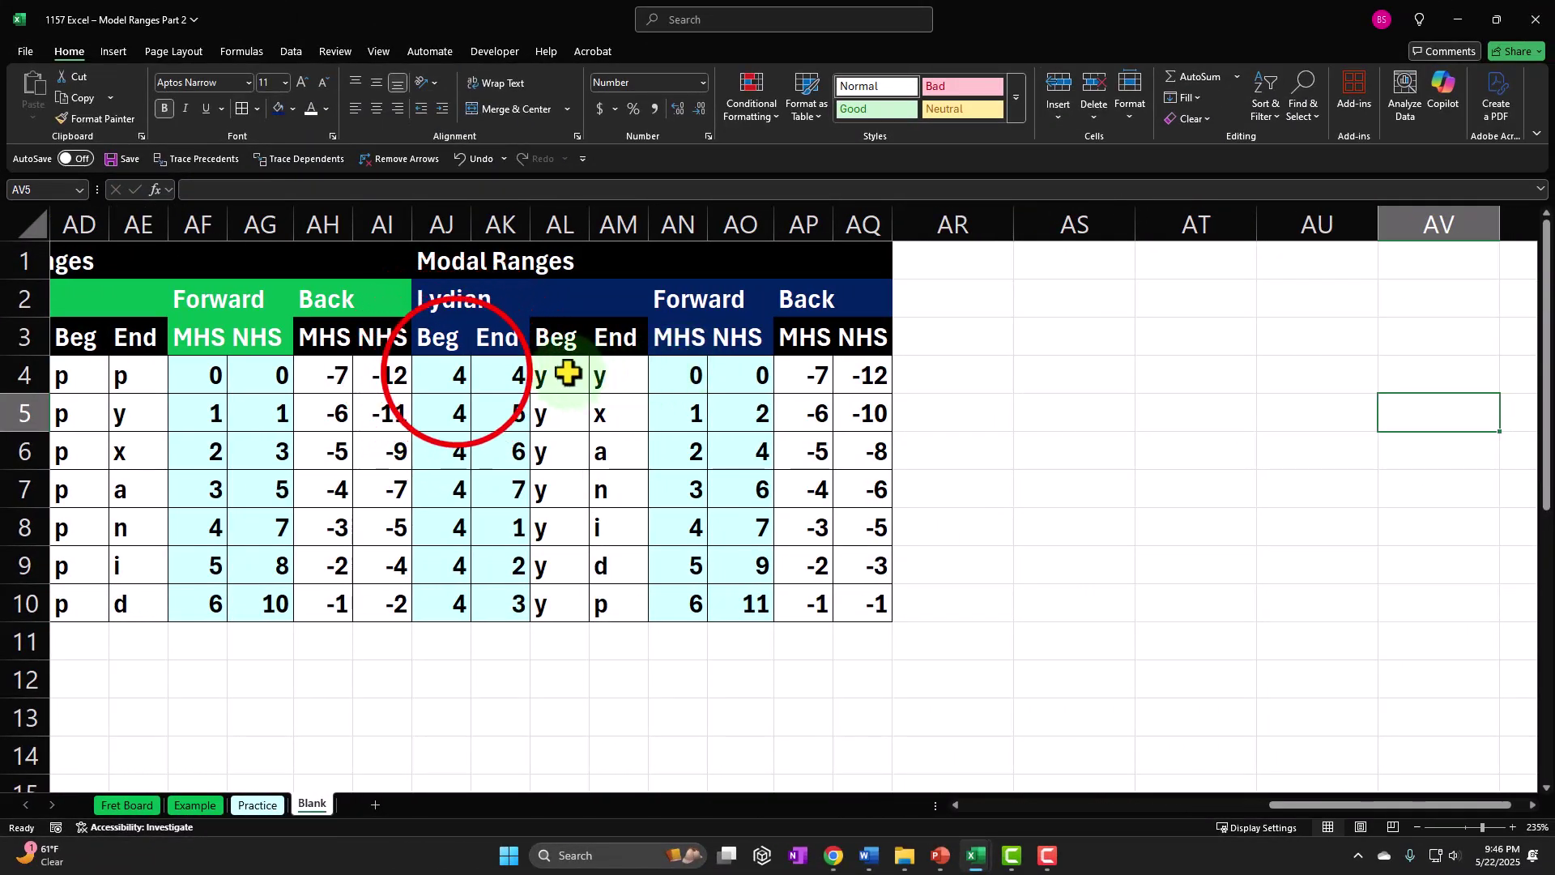
click(458, 372)
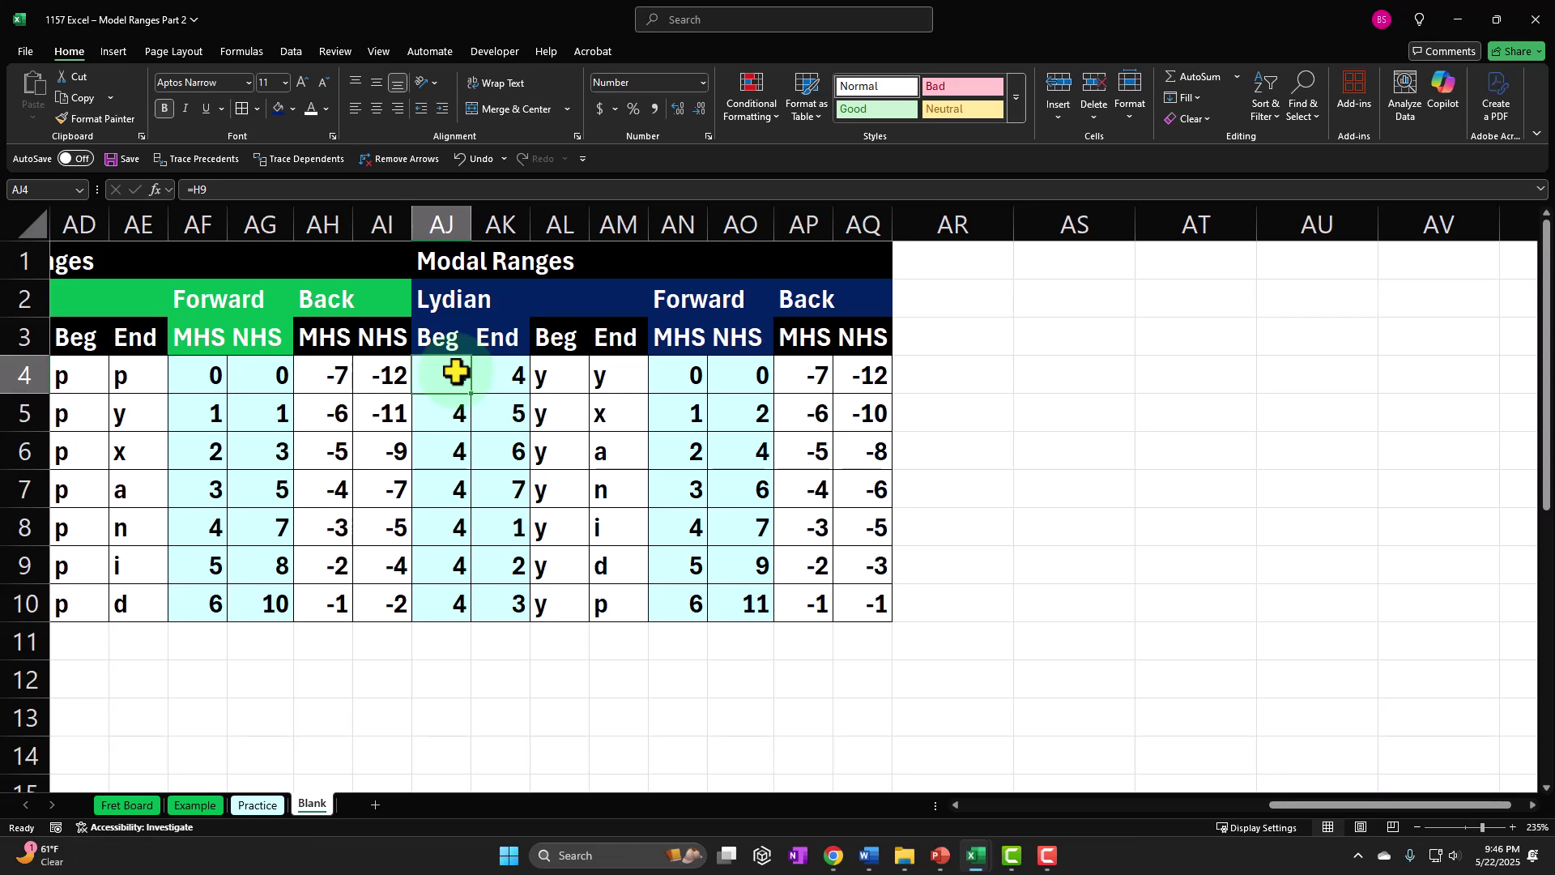
key(Down)
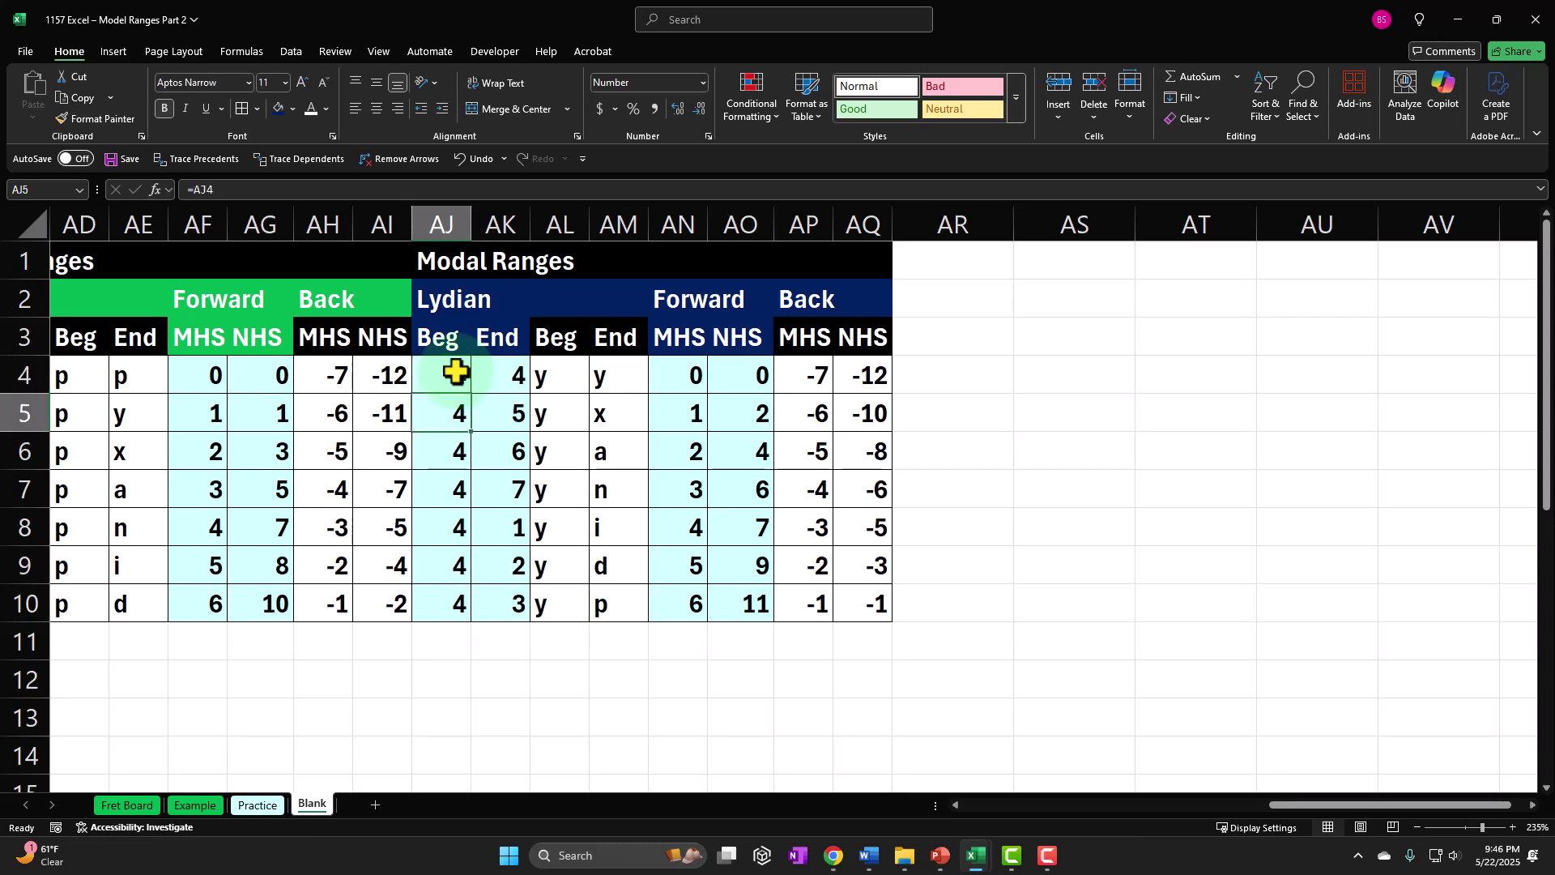
key(Down)
key(Down)
key(Down)
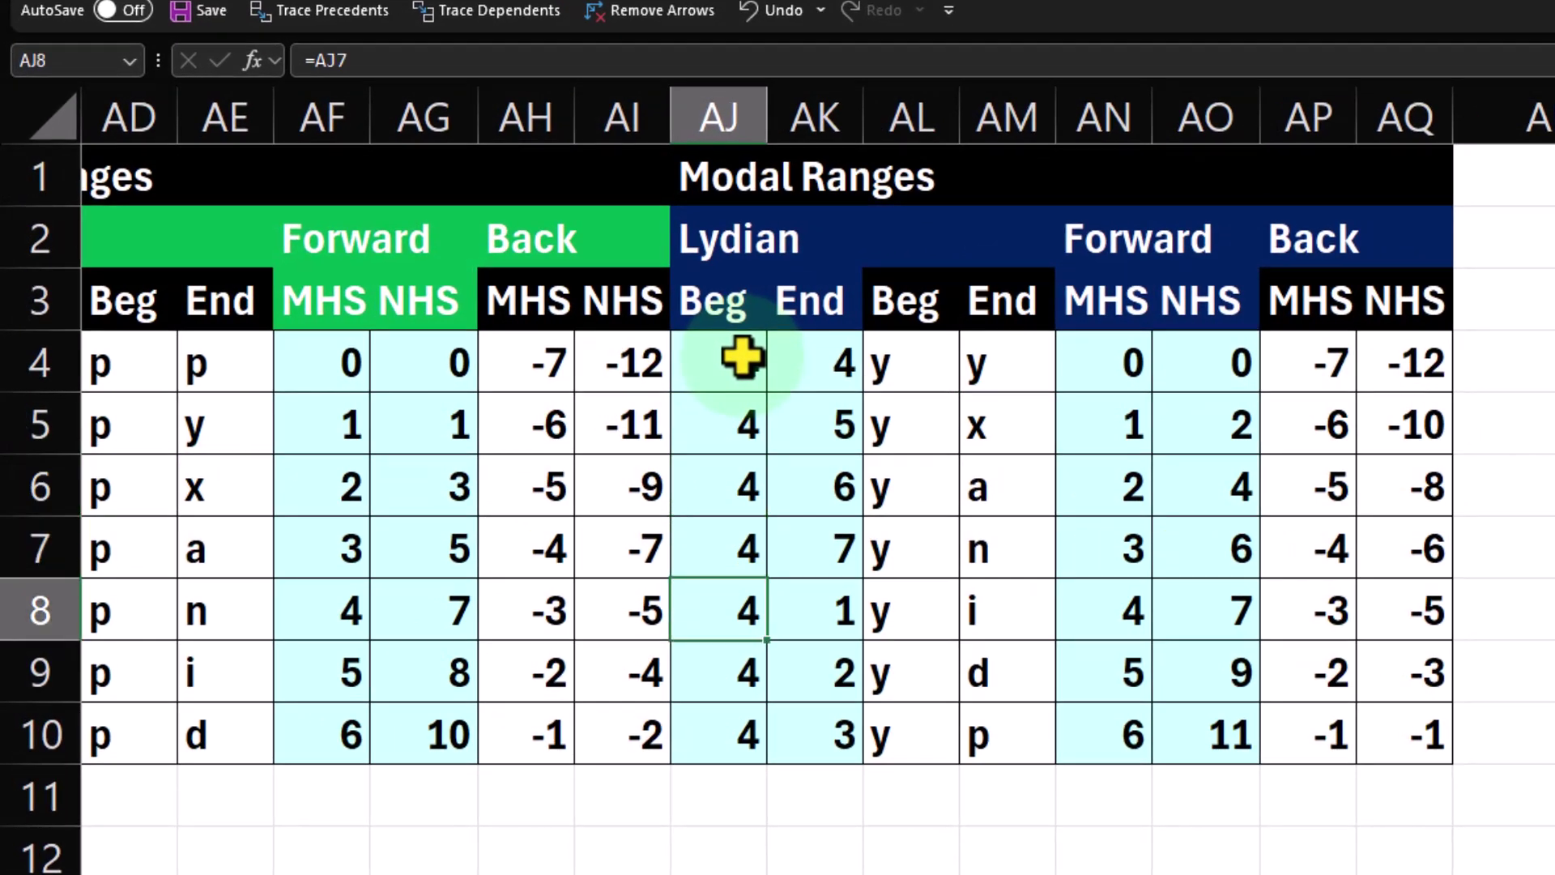
key(Down)
key(Down)
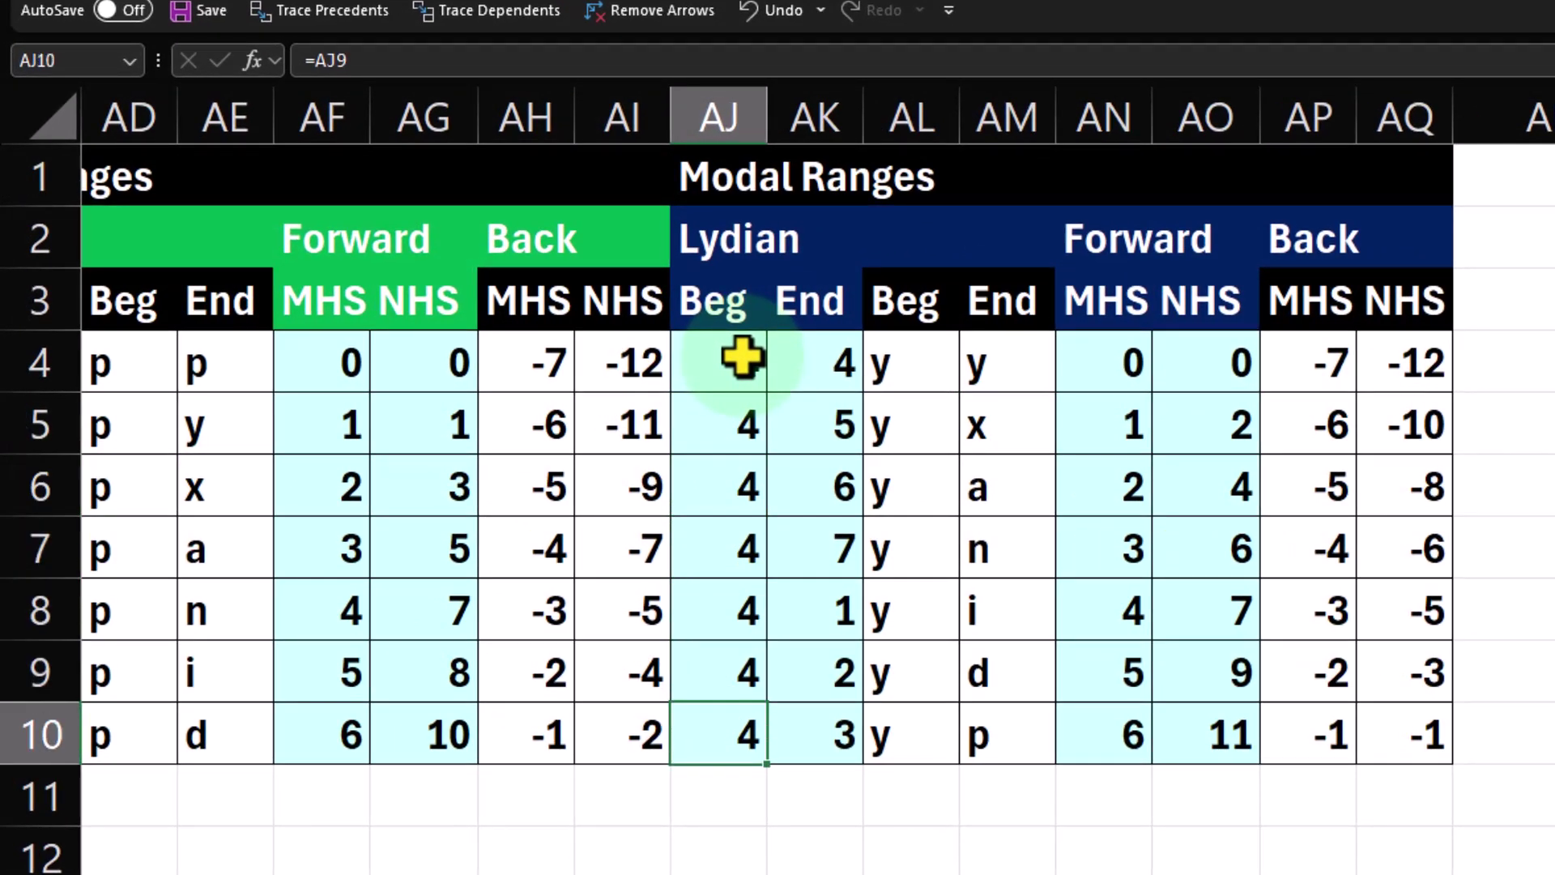
- Check the Lydian block's End number formulas in the AK column, starting at AK4
key(Right)
key(Up)
key(Up)
key(Up)
key(Up)
key(Up)
key(Up)
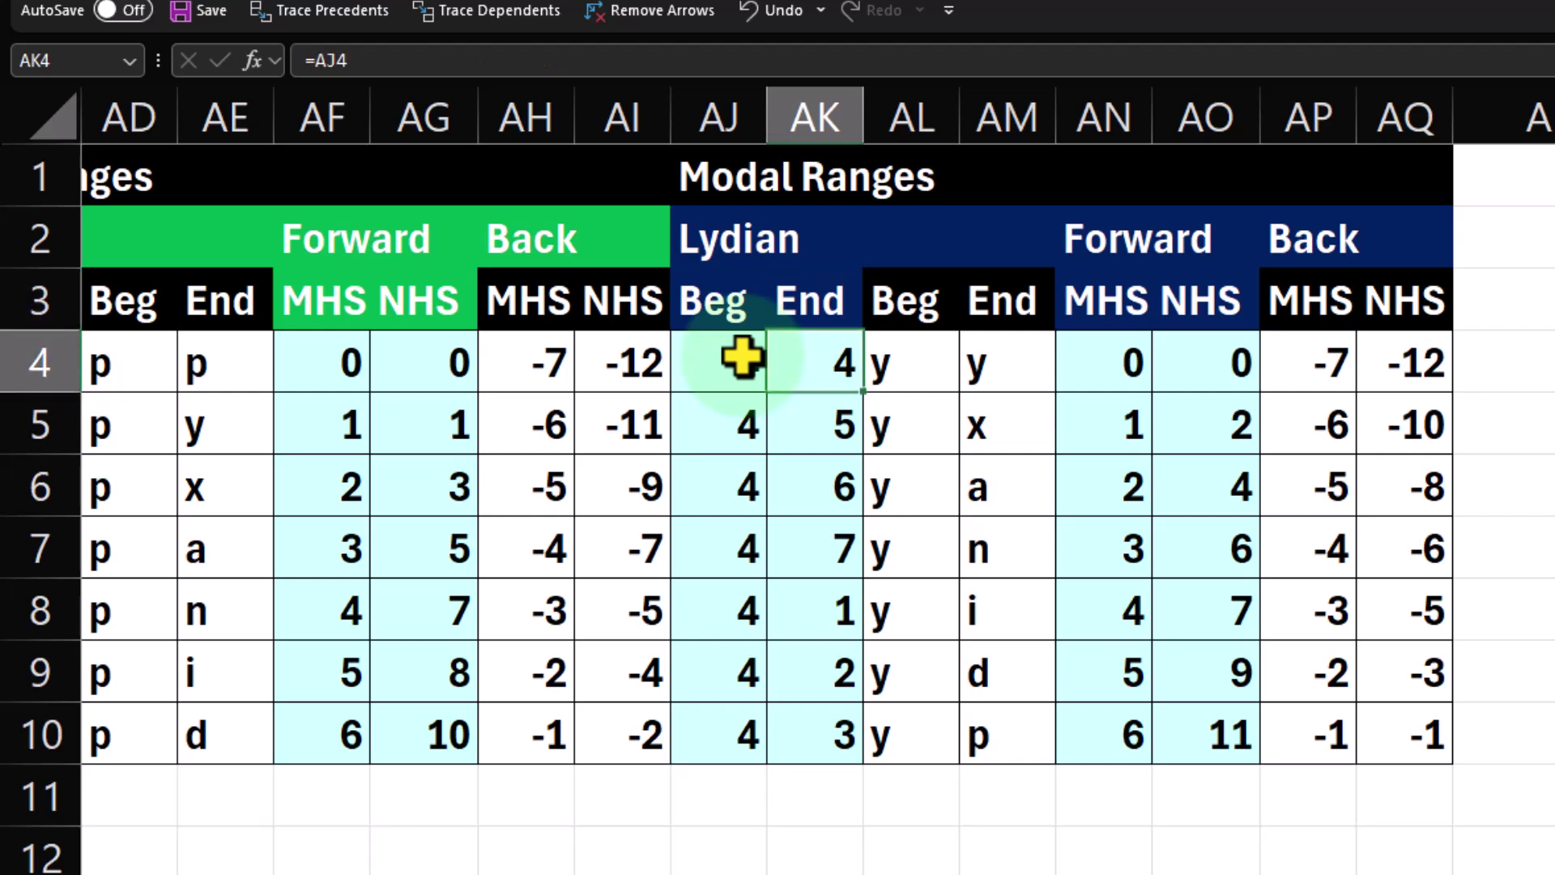
key(Down)
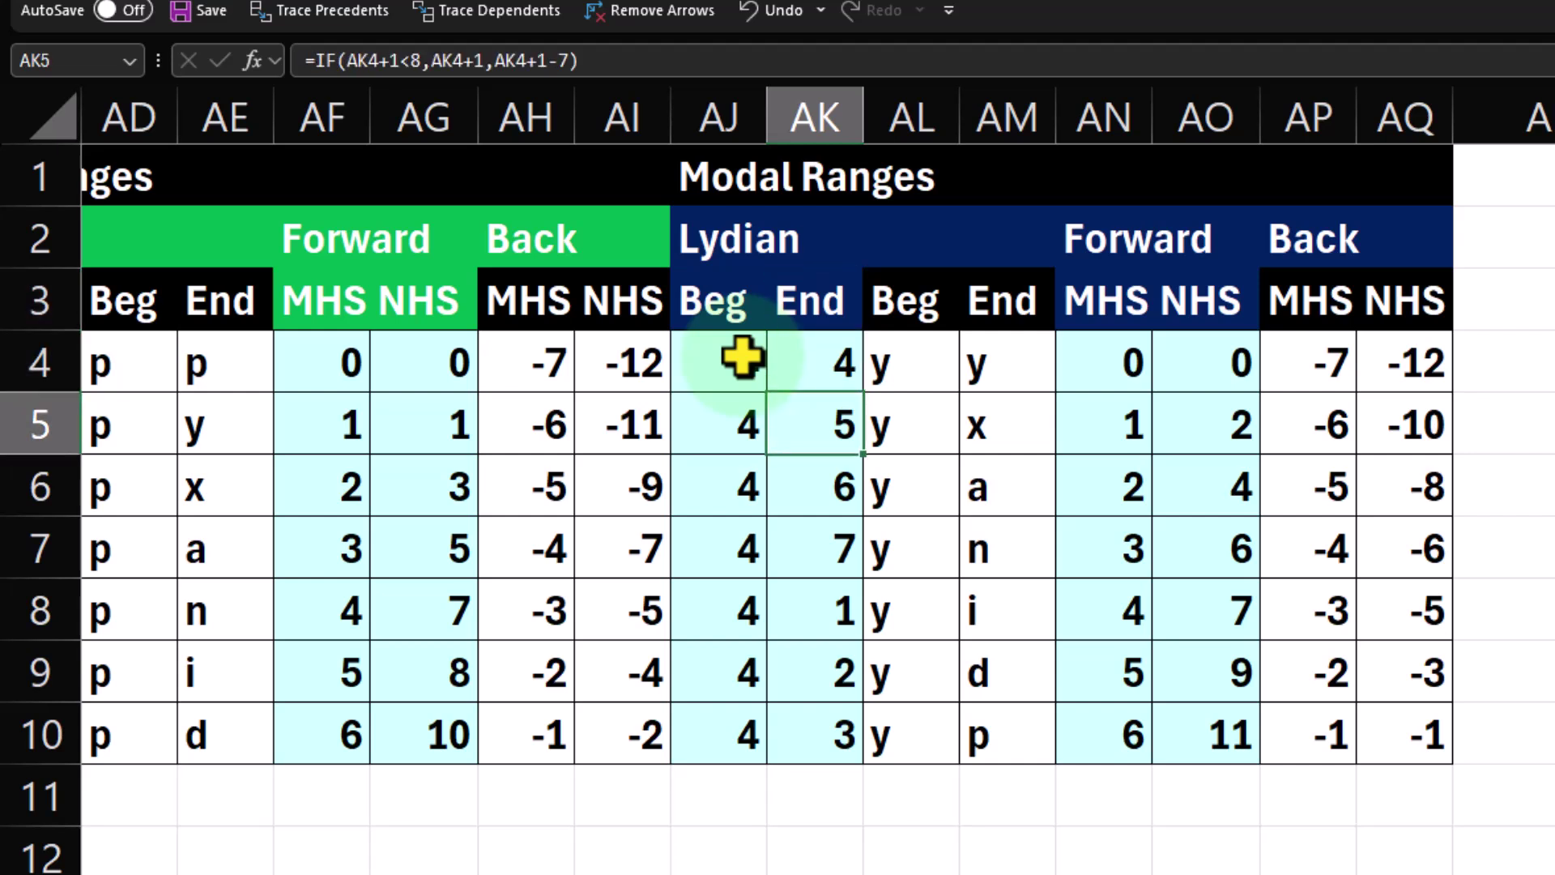
key(Down)
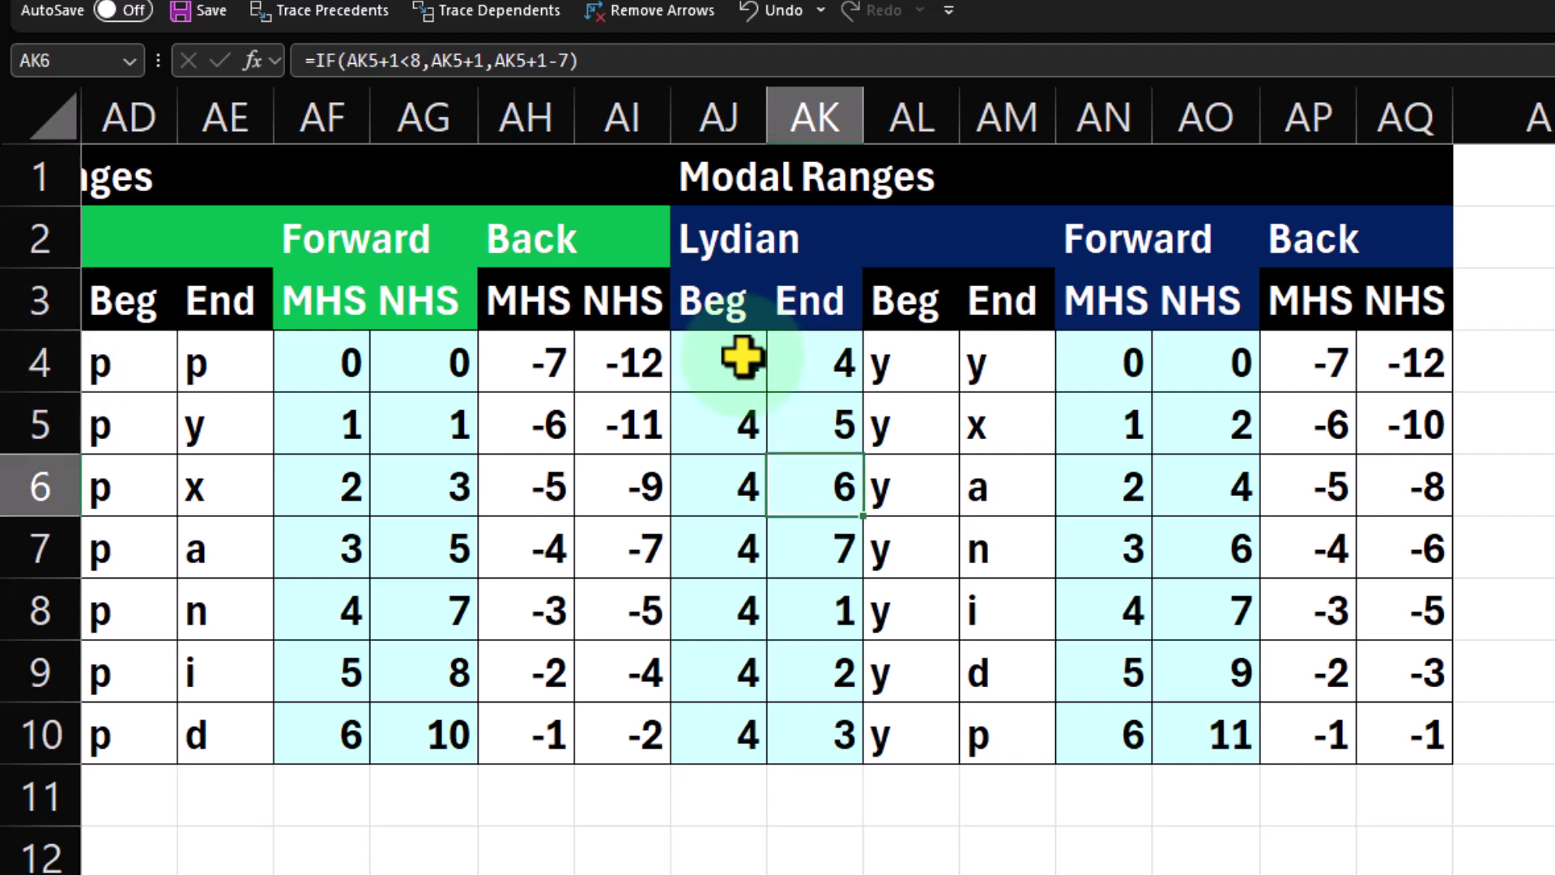
key(Down)
- Examine the Beg letter XLOOKUP formulas in column AL of the Lydian block down to AL10
key(Right)
key(Up)
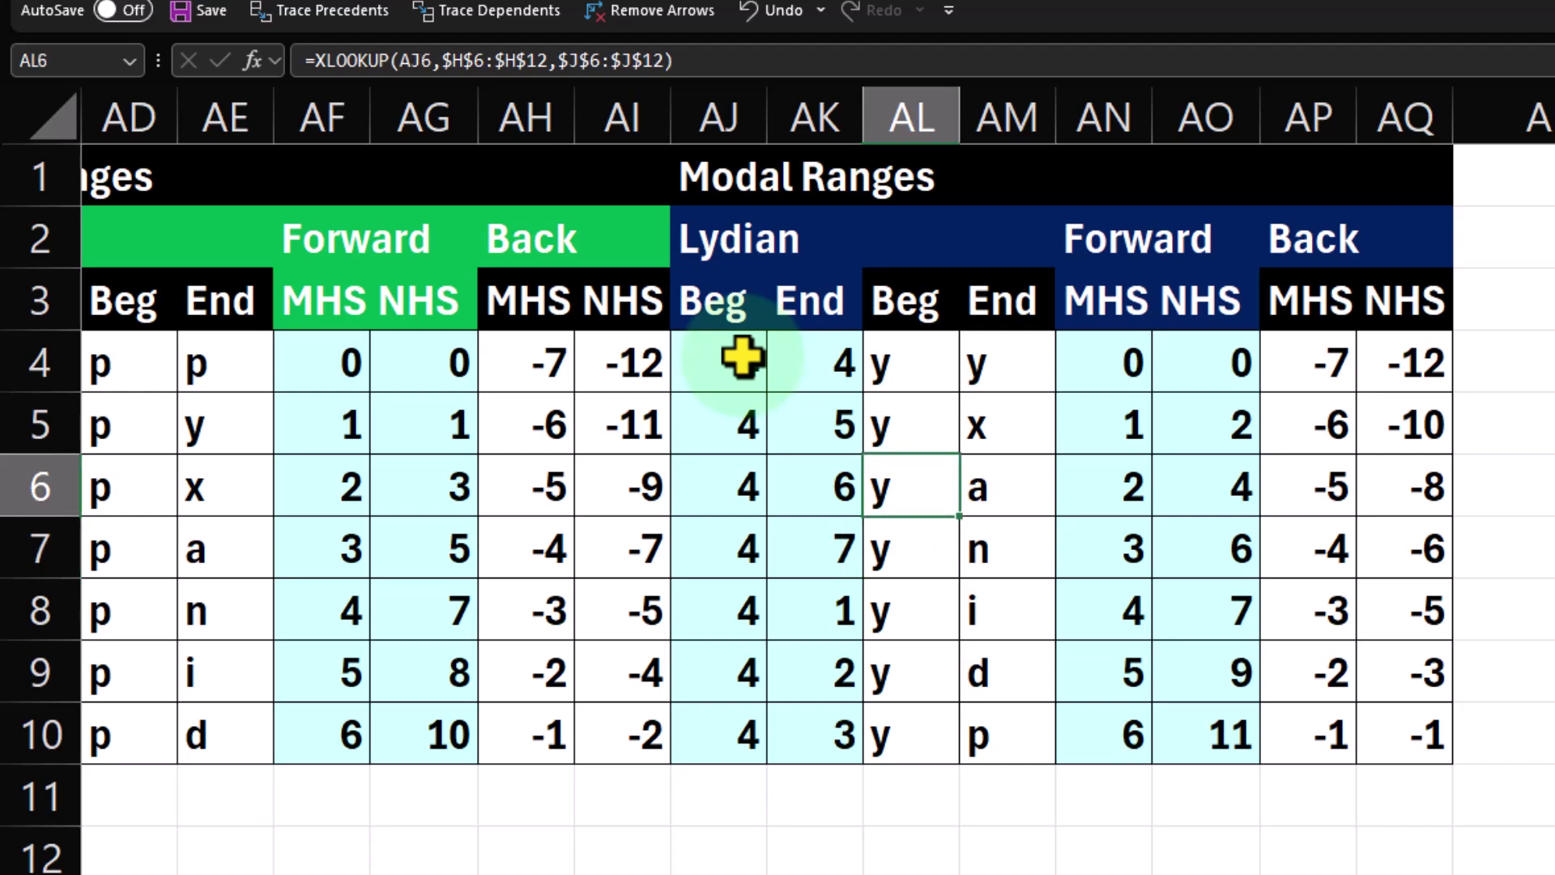
key(Down)
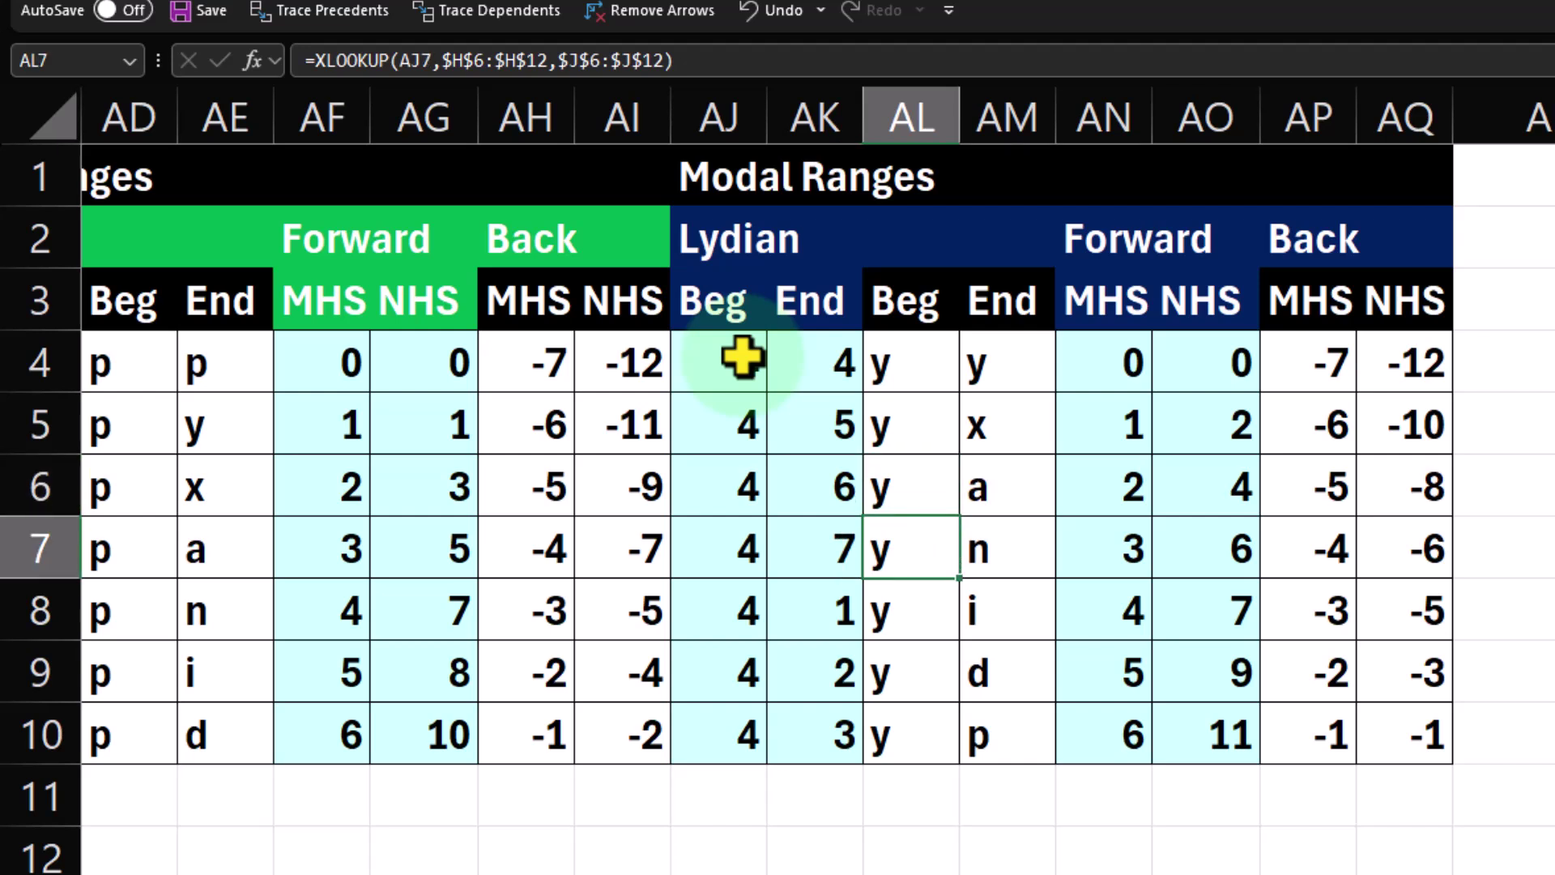
key(Down)
key(Down)
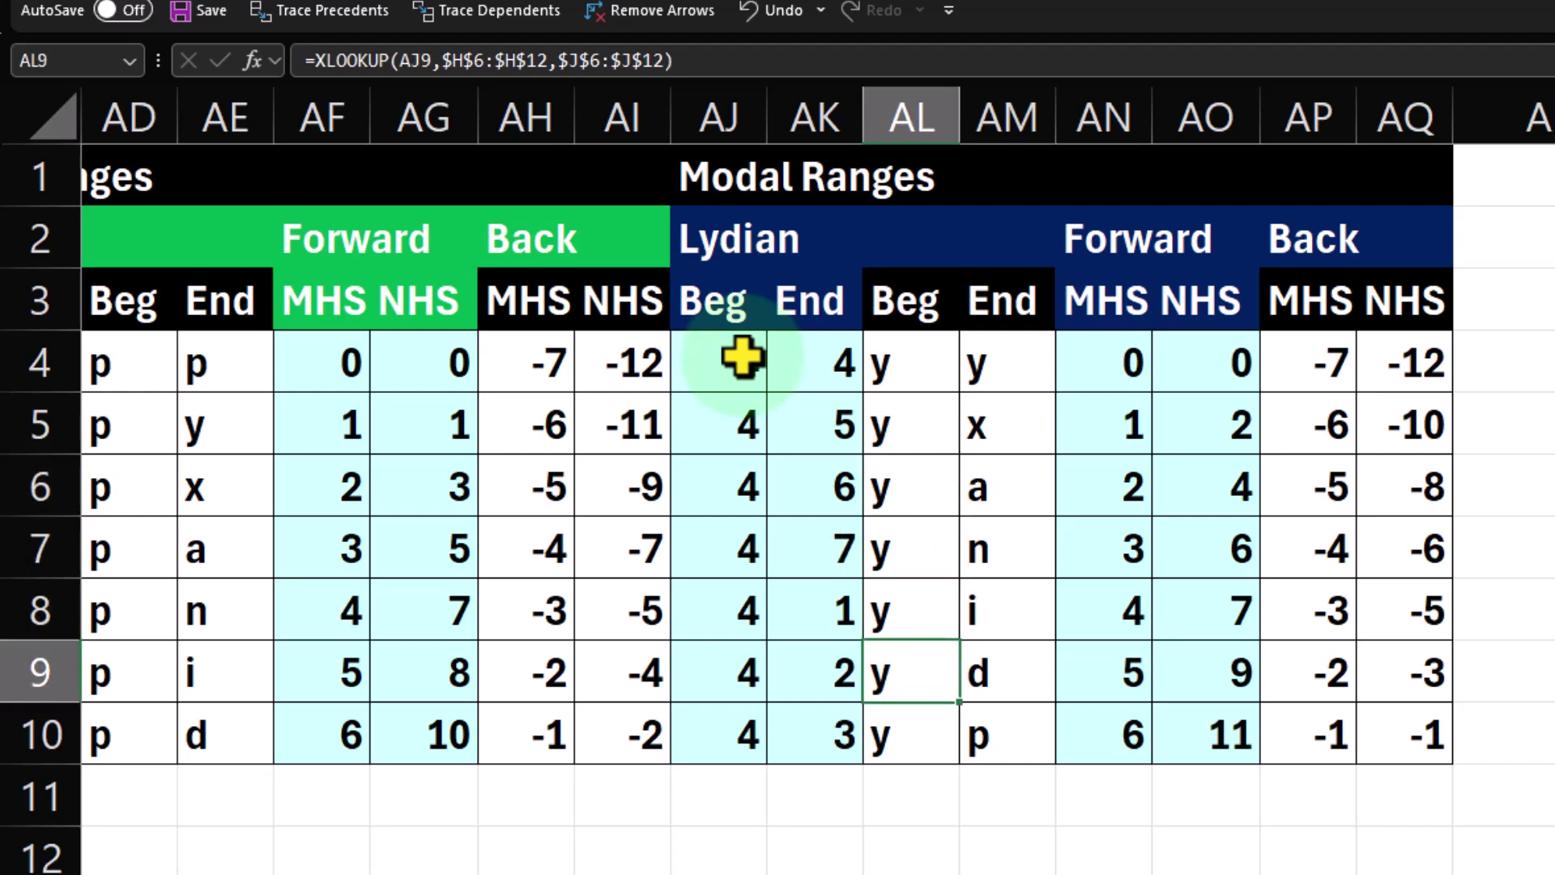
key(Down)
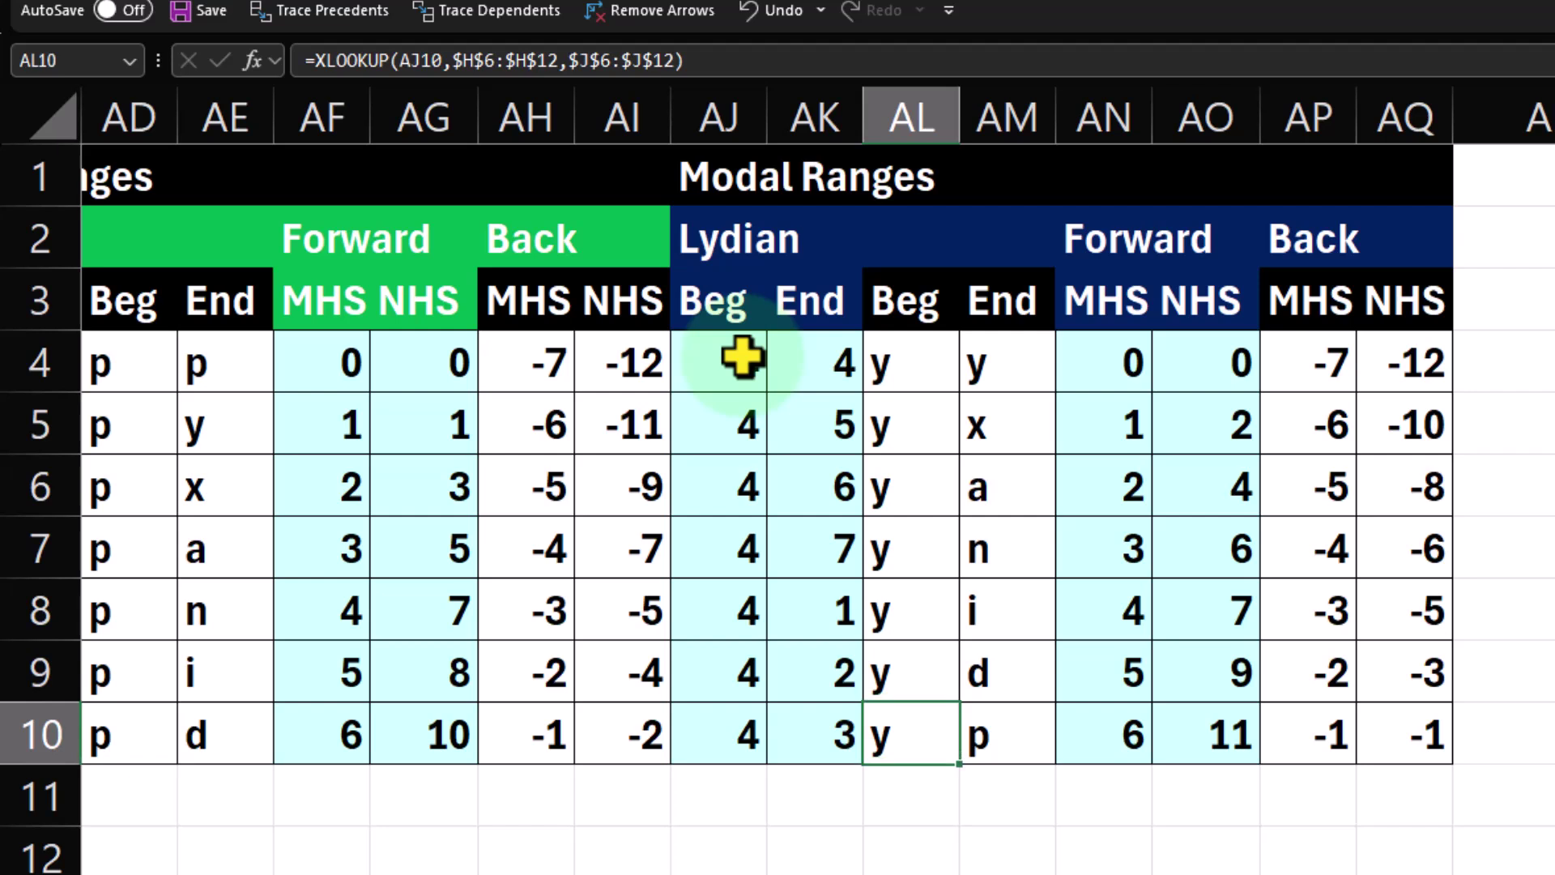
key(Up)
key(Up)
key(Up)
key(Up)
key(Up)
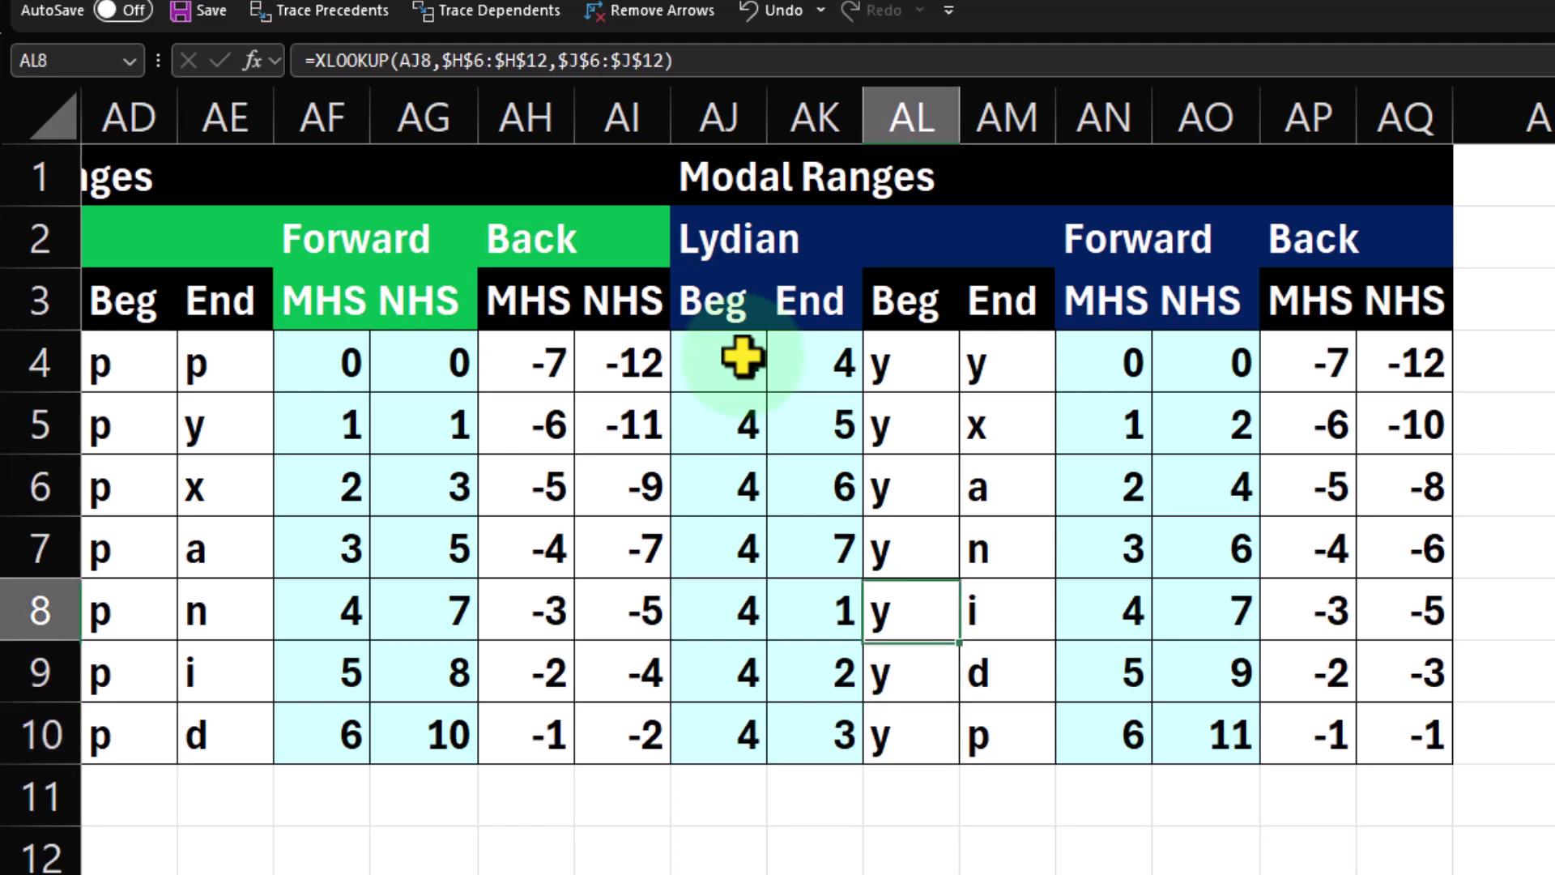
- Check the row 5 formulas of the Lydian block, comparing the Forward and Back MHS and NHS cells
key(Right)
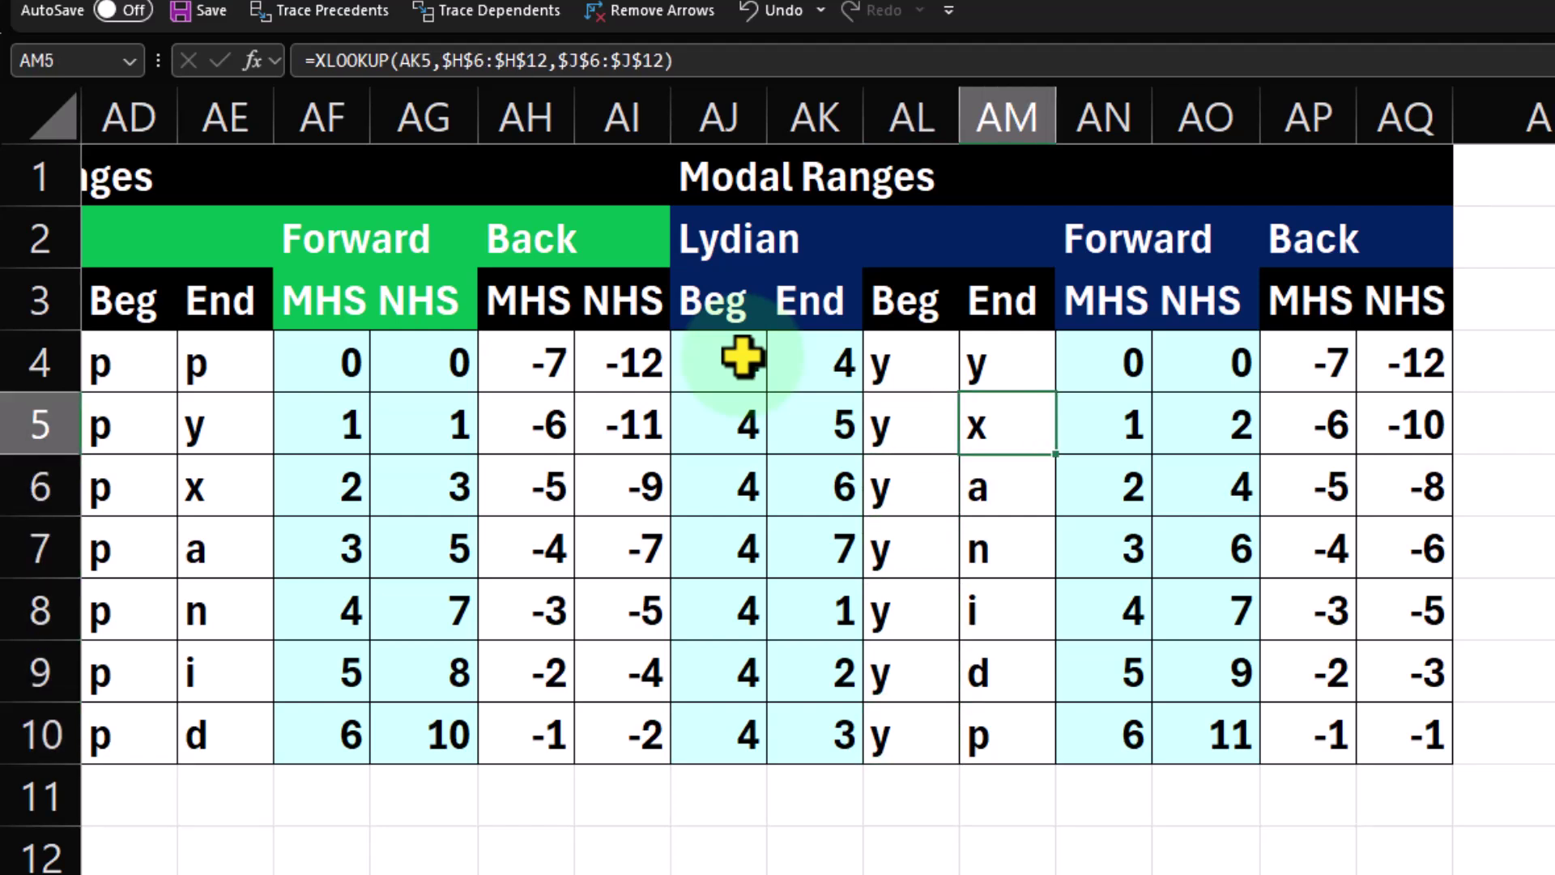
key(Left)
key(Left)
key(Left)
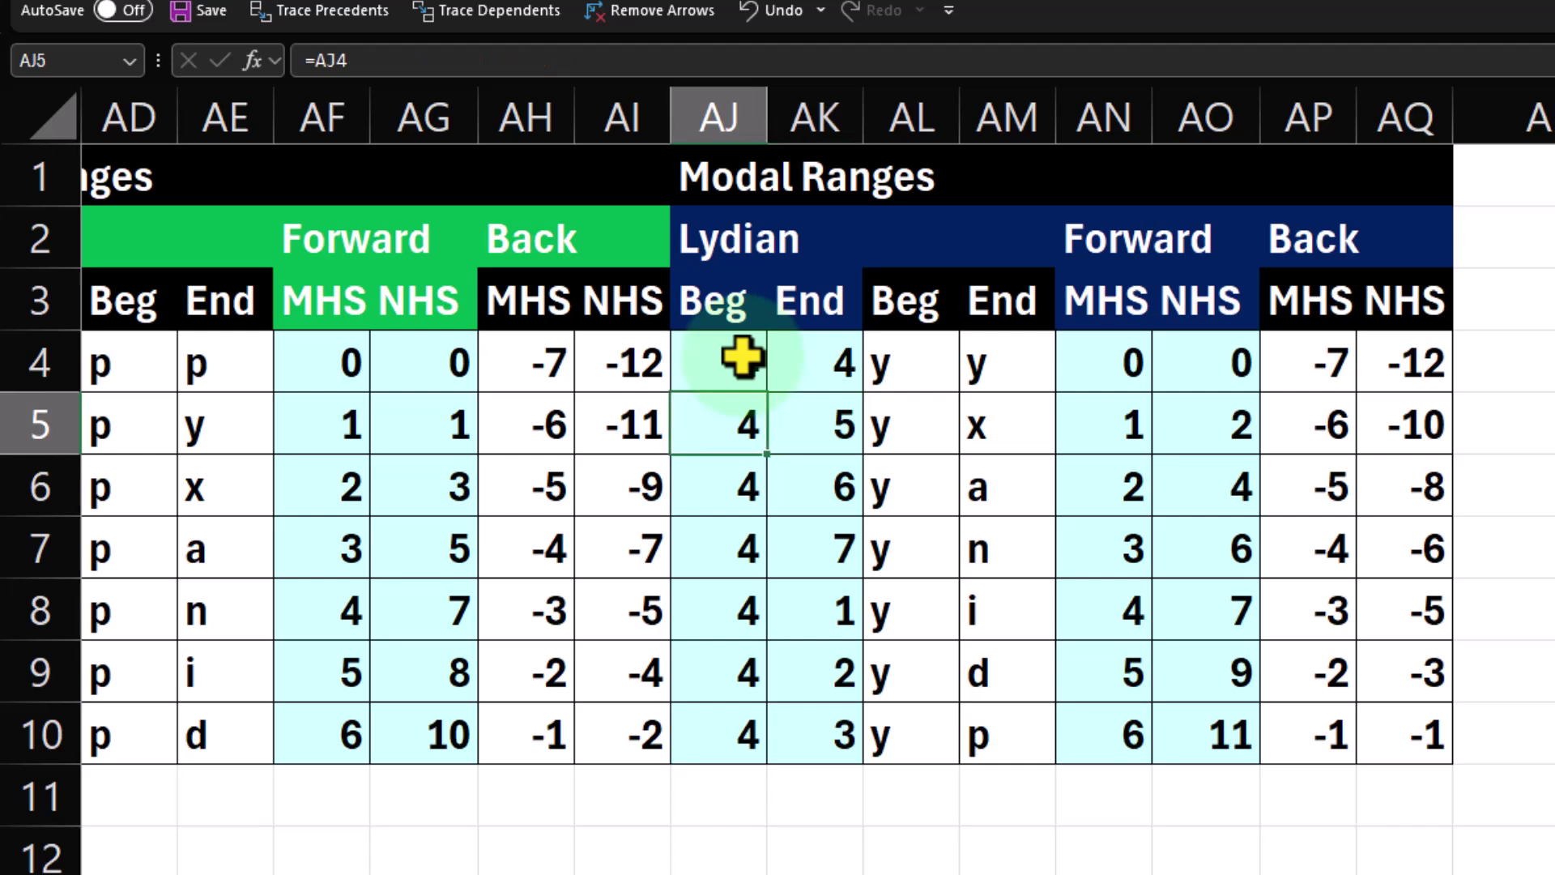
key(Right)
key(Right)
key(Right)
key(Right)
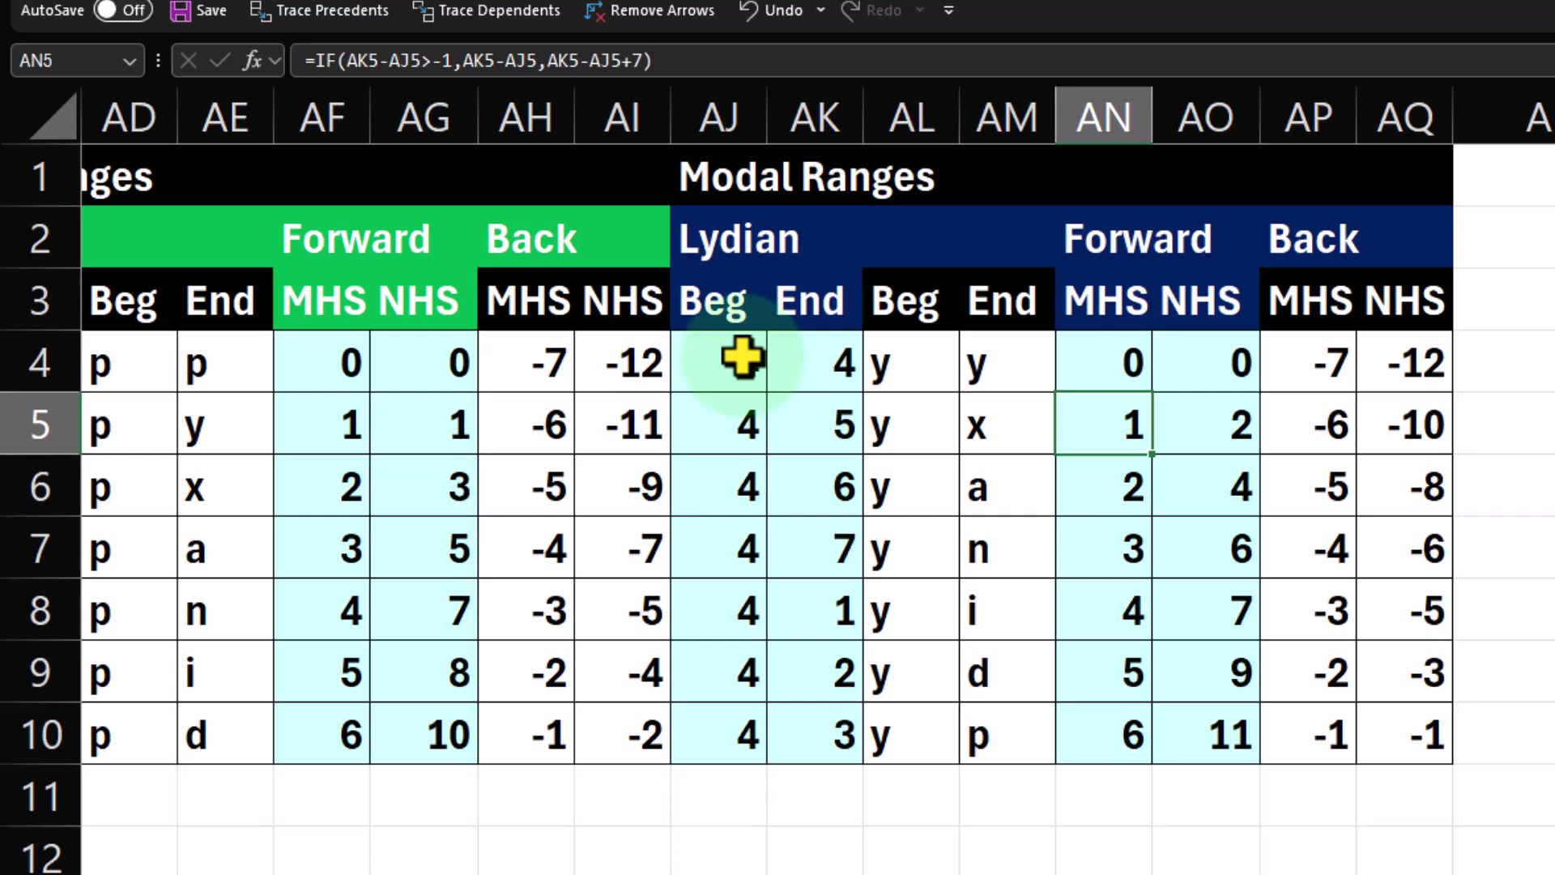
key(Right)
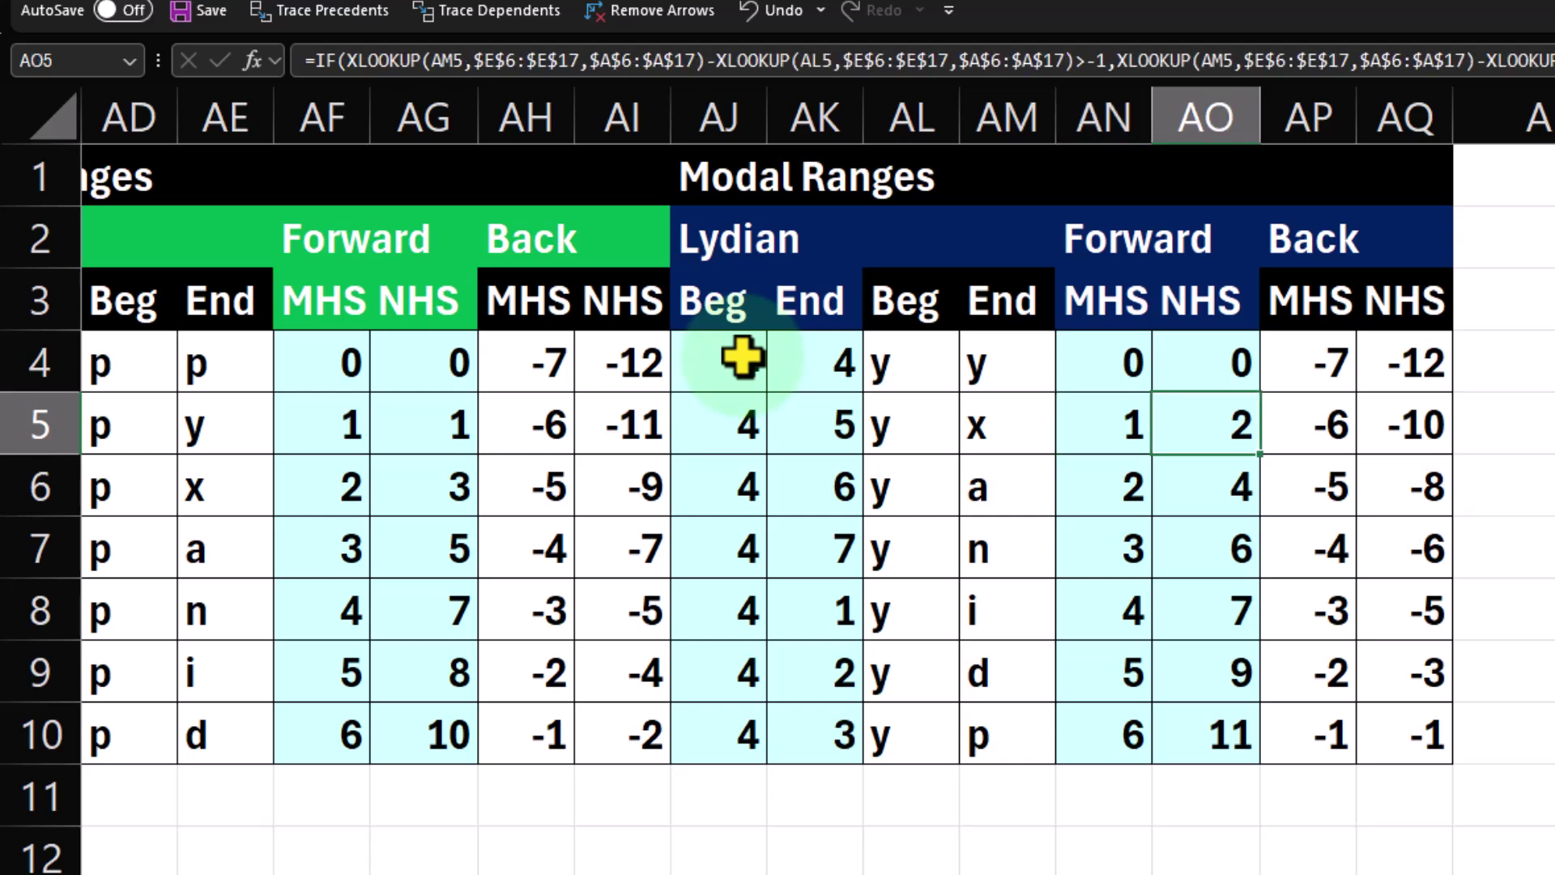
key(Left)
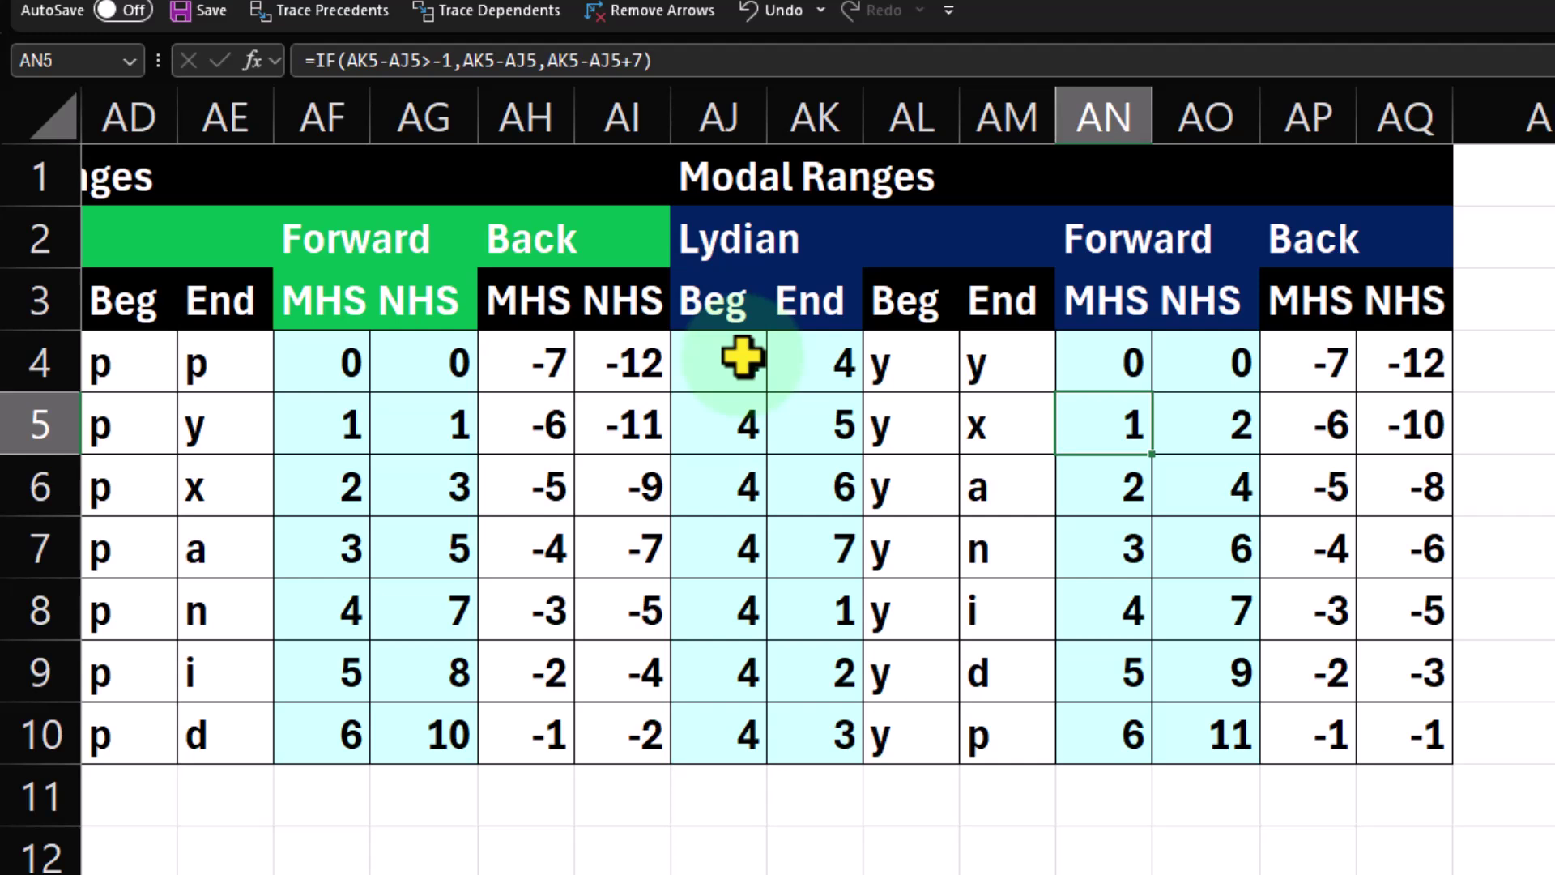
key(Right)
key(Right)
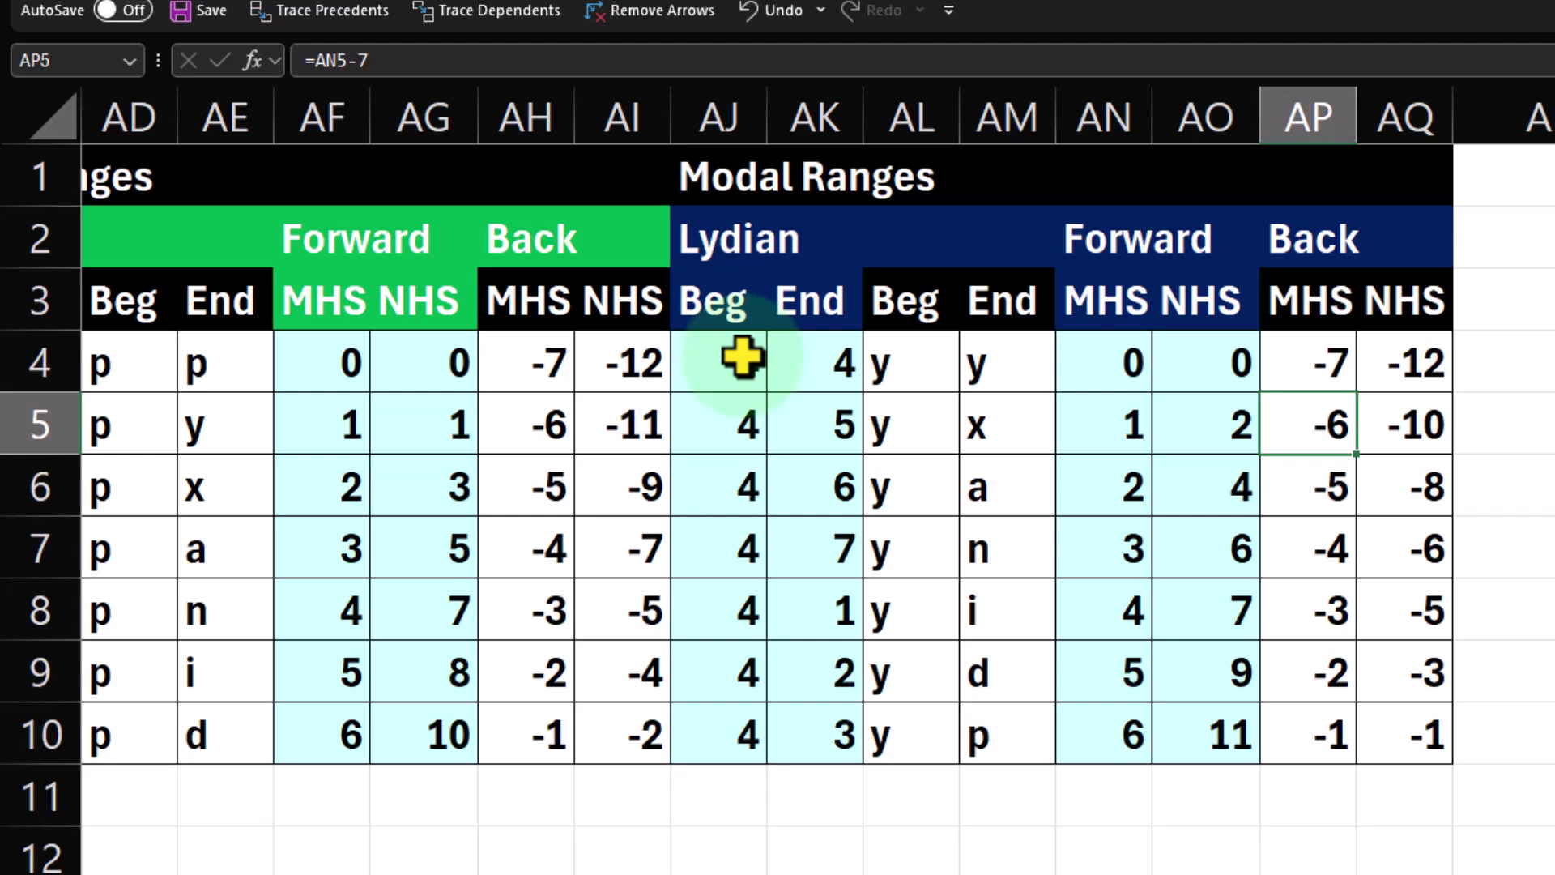
key(Left)
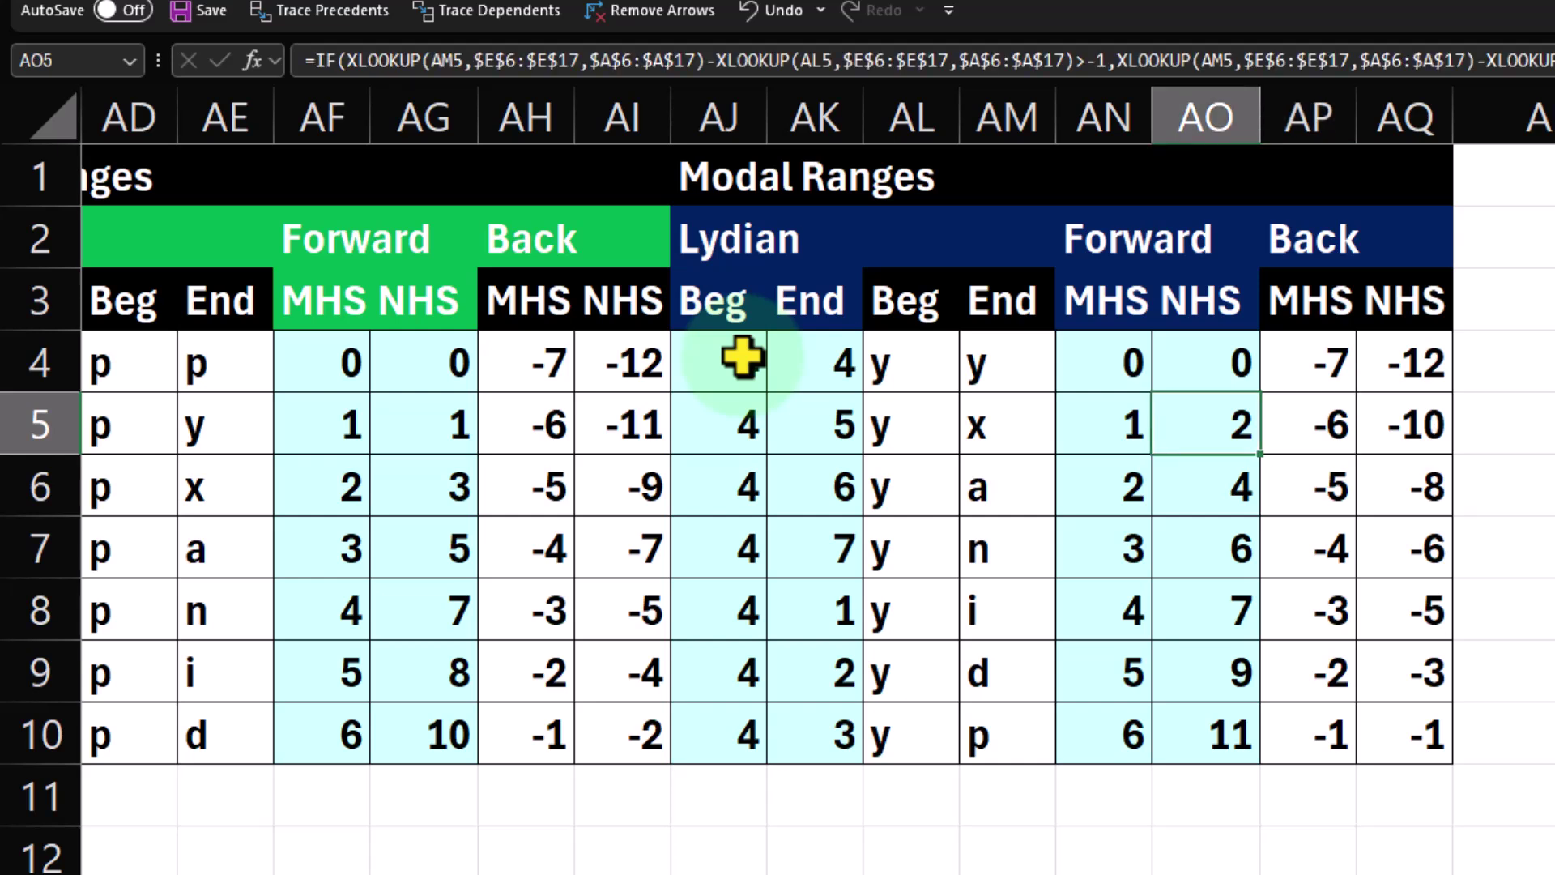
key(Right)
key(Right)
- Check the row 6 formulas of the Lydian block from AJ6 across to AQ6
key(Down)
key(Left)
key(Left)
key(Left)
key(Left)
key(Left)
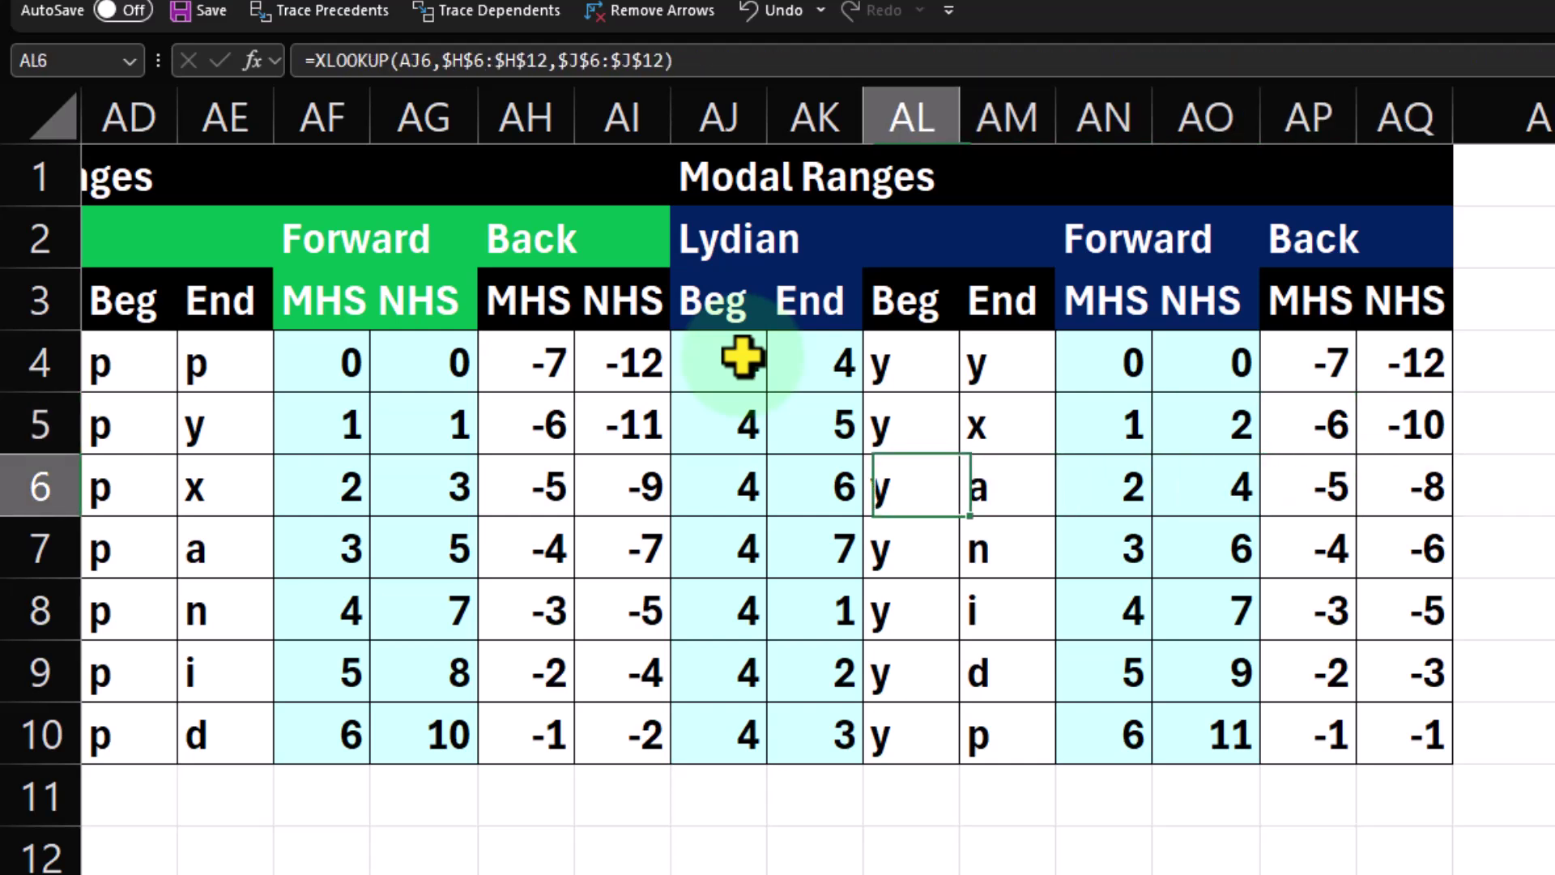
key(Left)
key(Left)
key(Right)
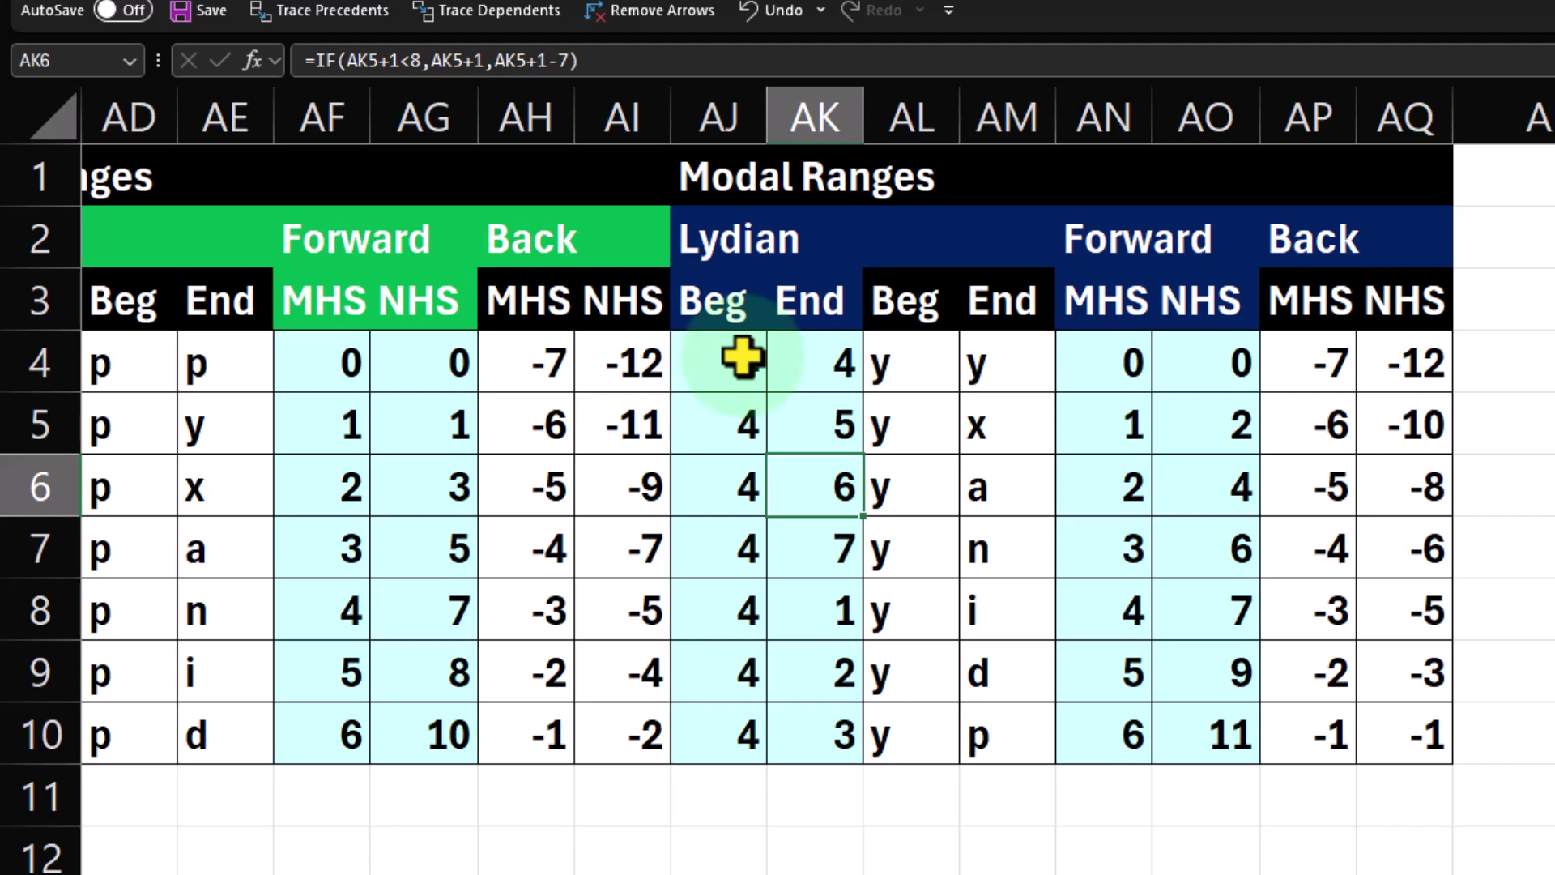
key(Right)
key(Right)
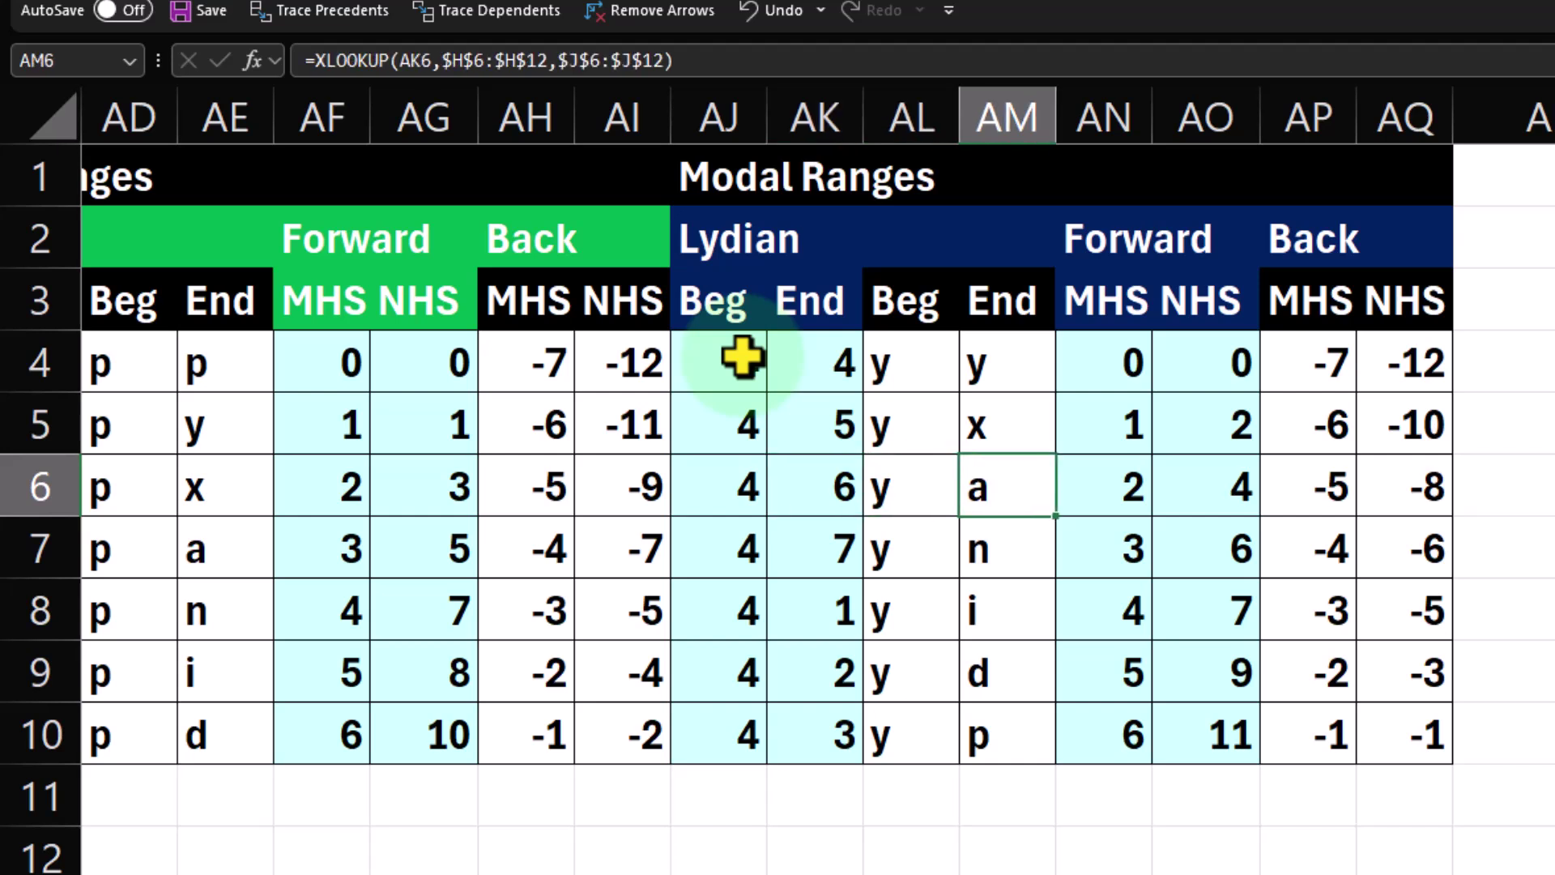
key(Right)
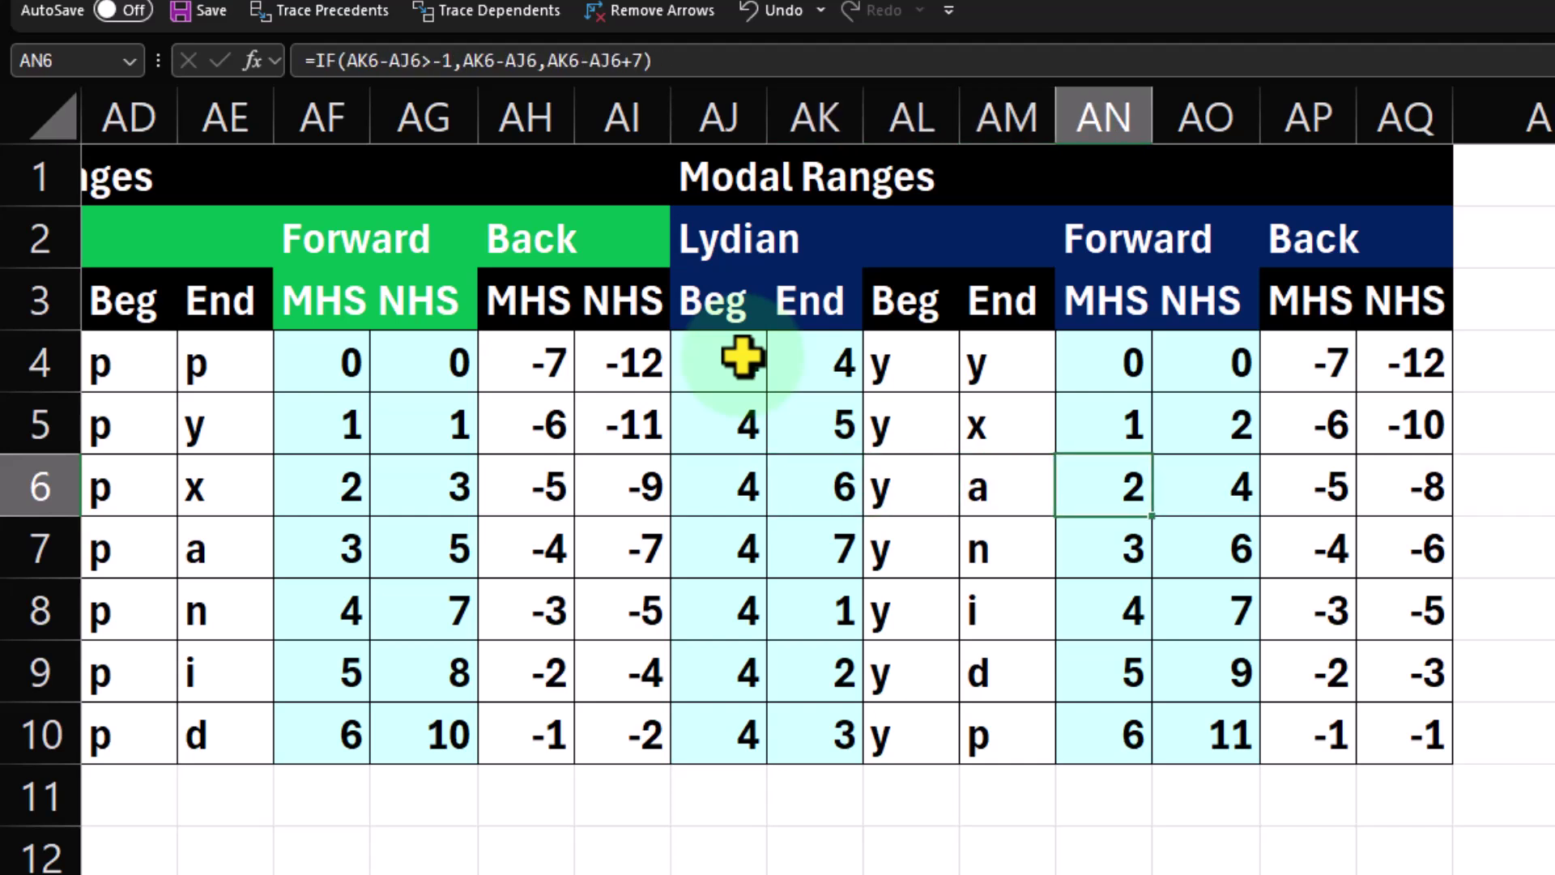
key(Right)
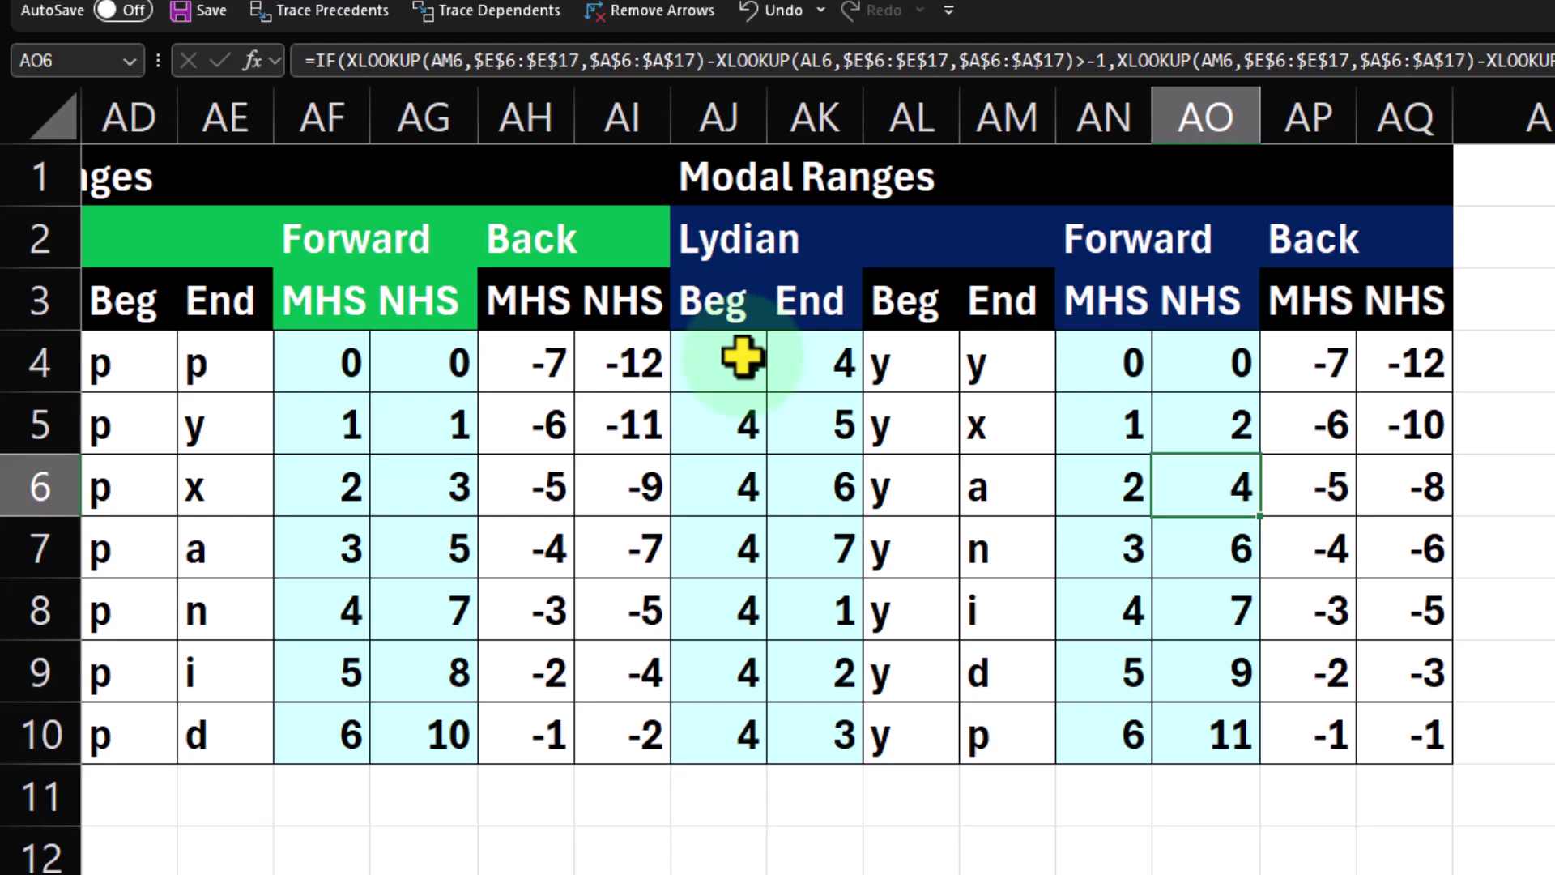
key(Left)
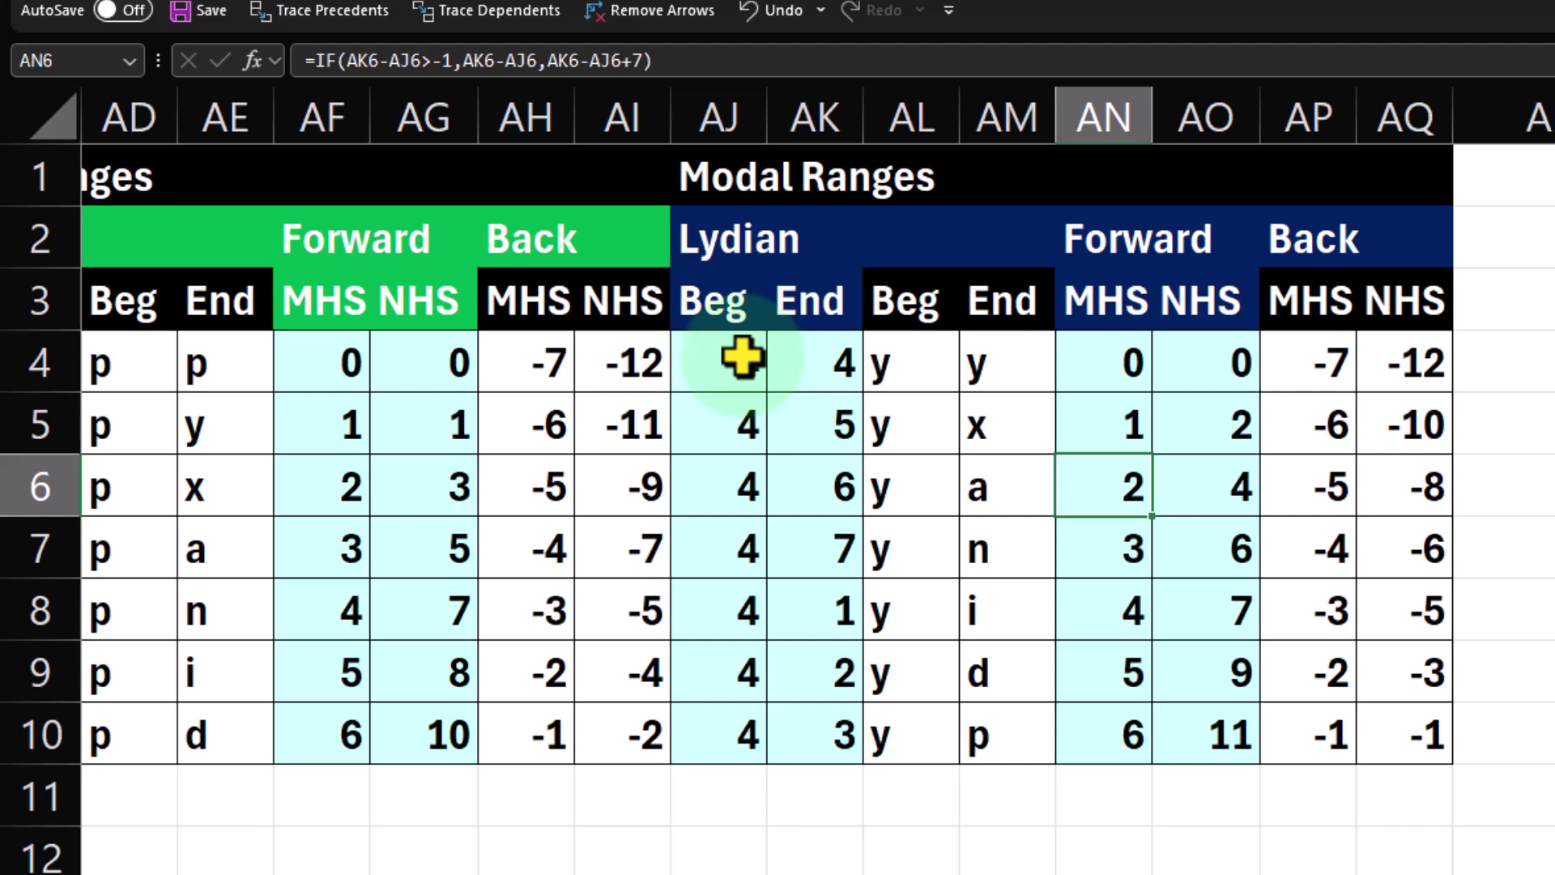
key(Right)
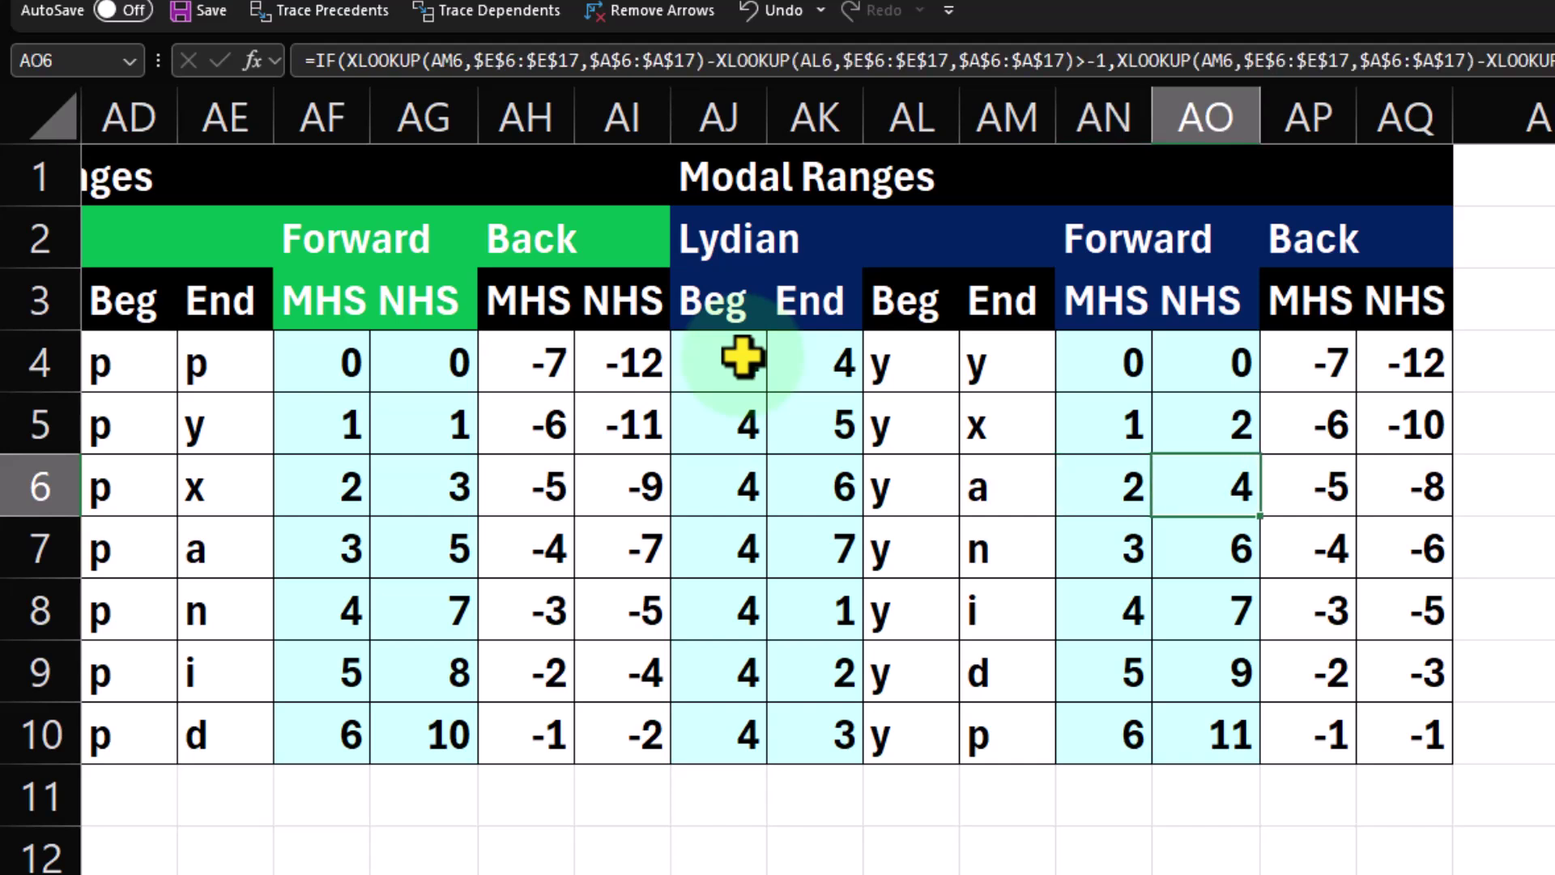
key(Left)
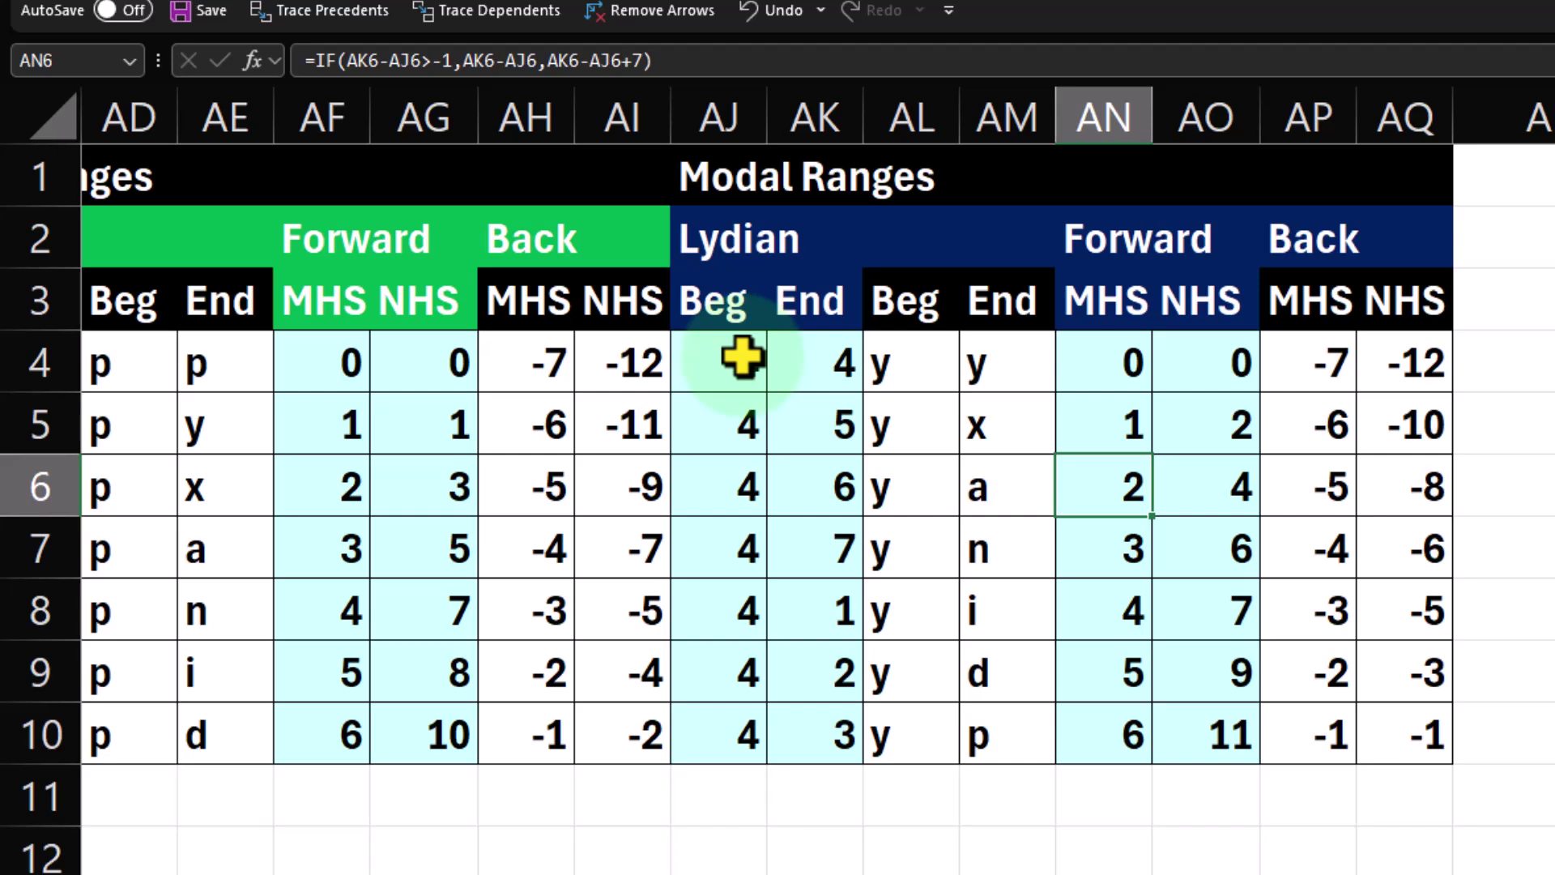
key(Right)
key(Right)
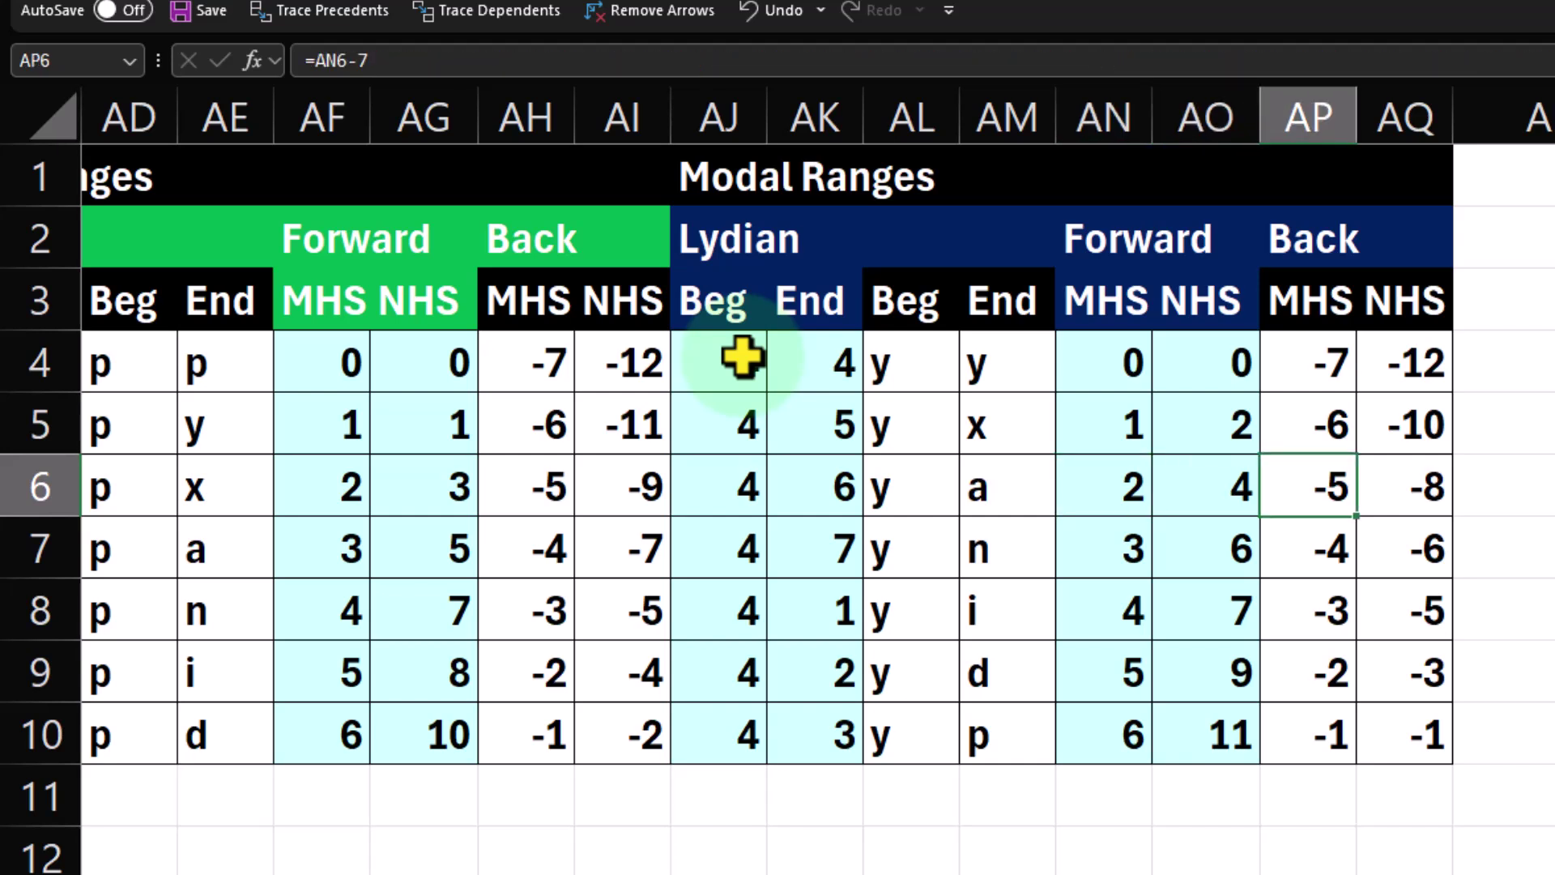
key(Left)
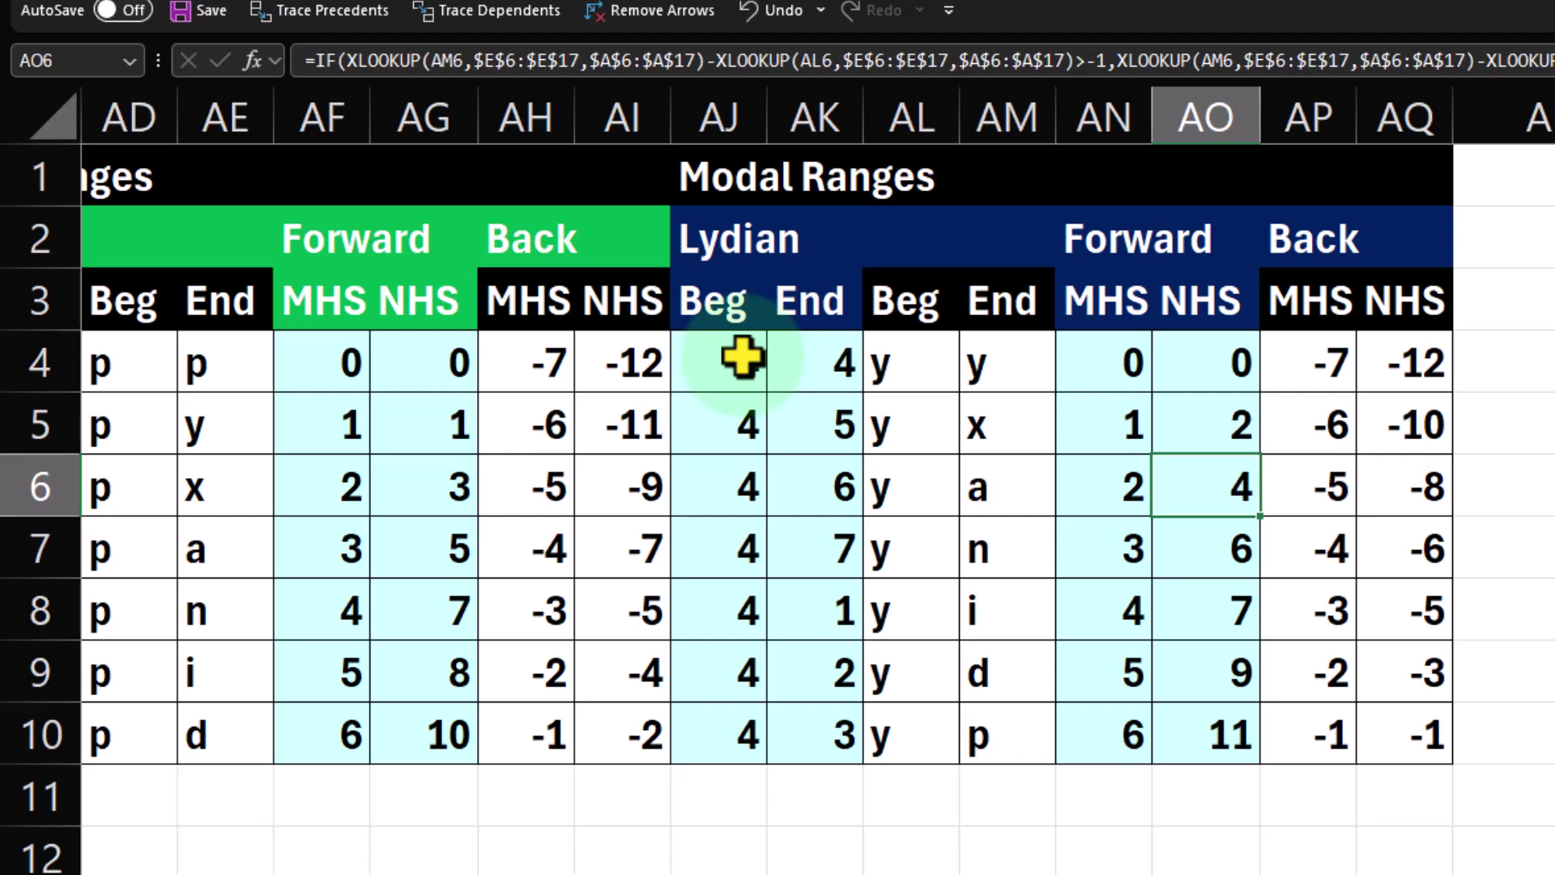
key(Right)
key(Right)
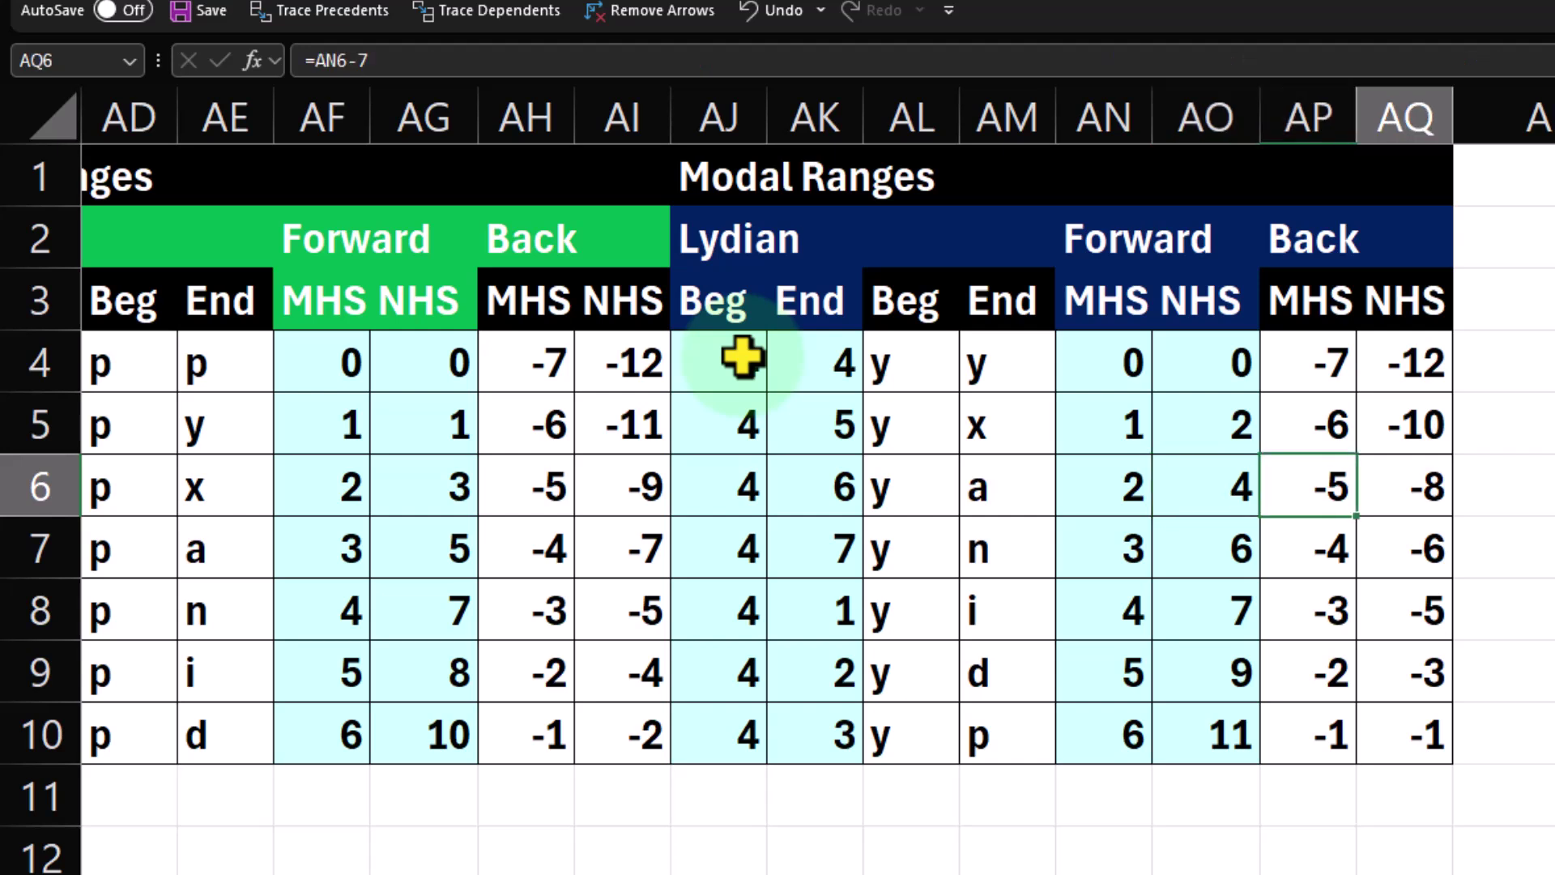
- Check the row 7 formulas of the Lydian block from AJ7 across to AQ7
key(Down)
key(Left)
key(Left)
key(Left)
key(Left)
key(Left)
key(Left)
key(Left)
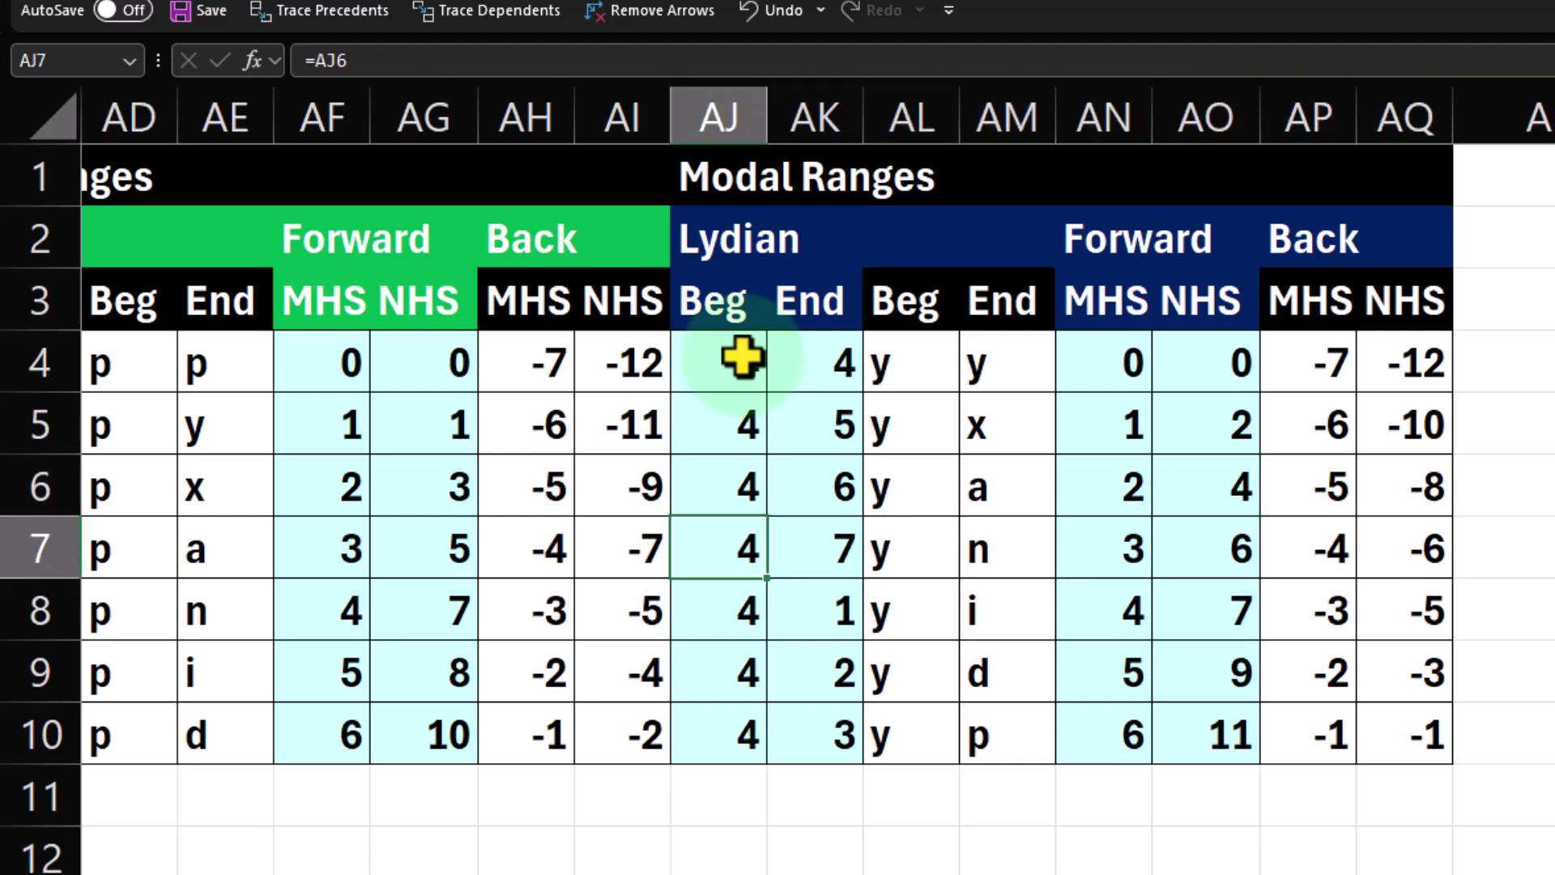
key(Right)
key(Right)
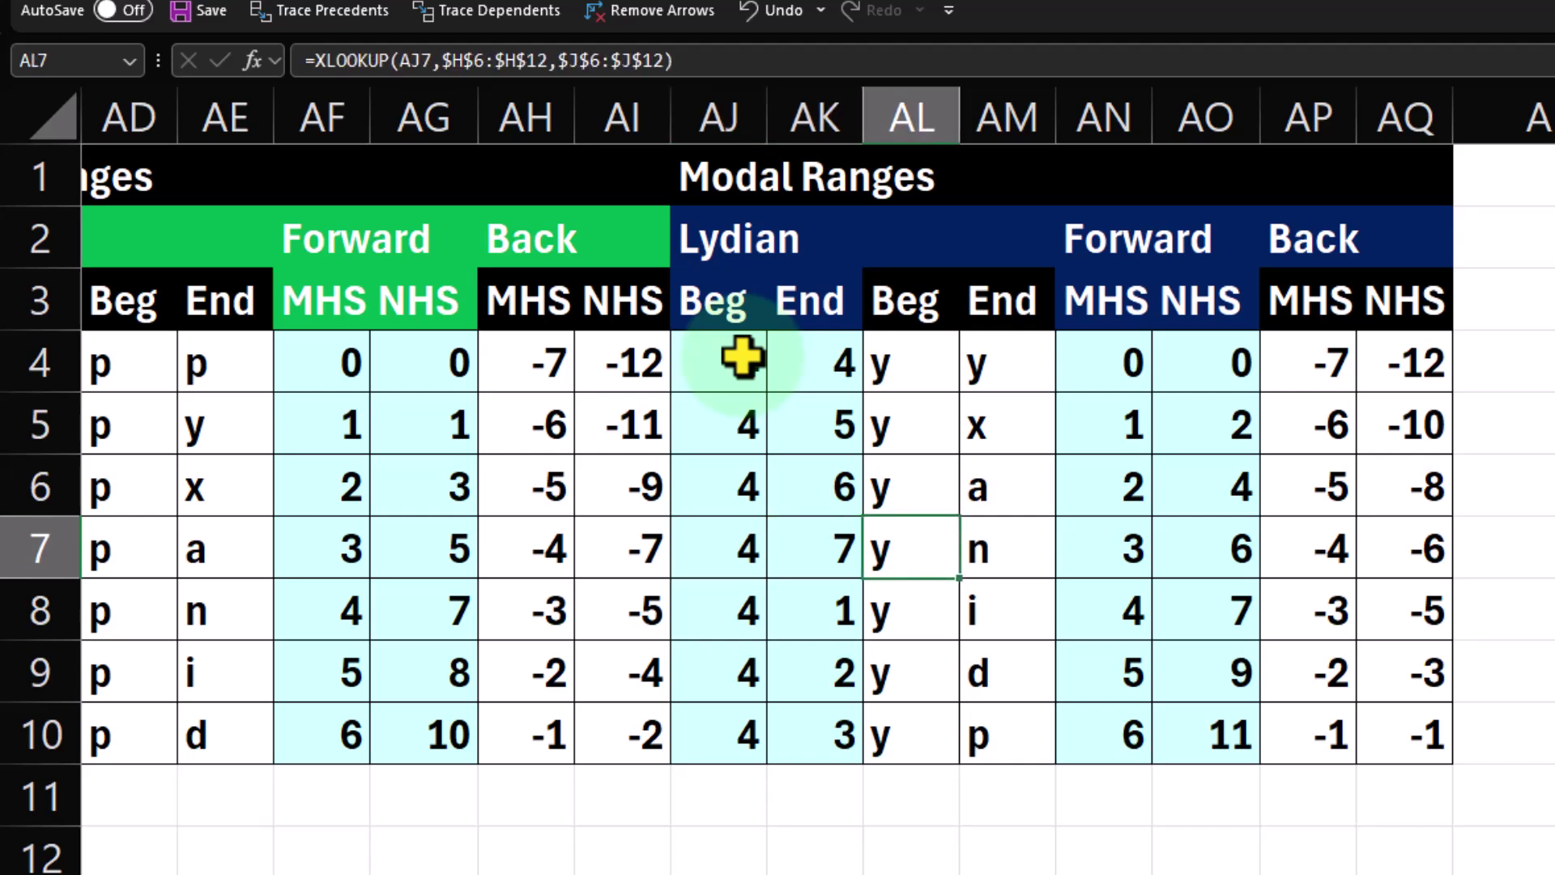
key(Right)
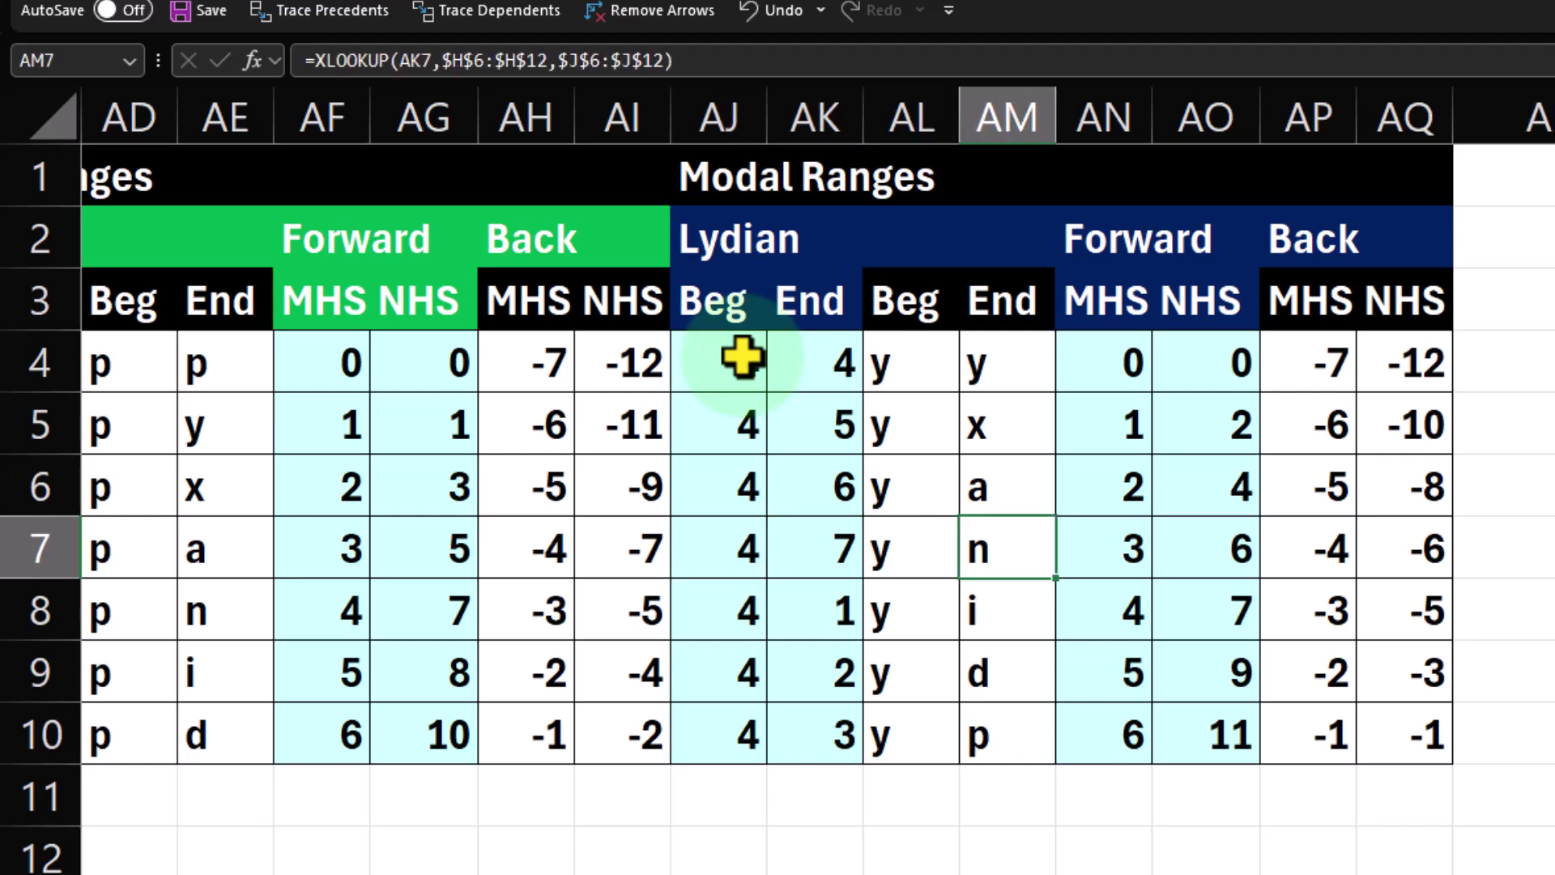
key(Right)
key(Right)
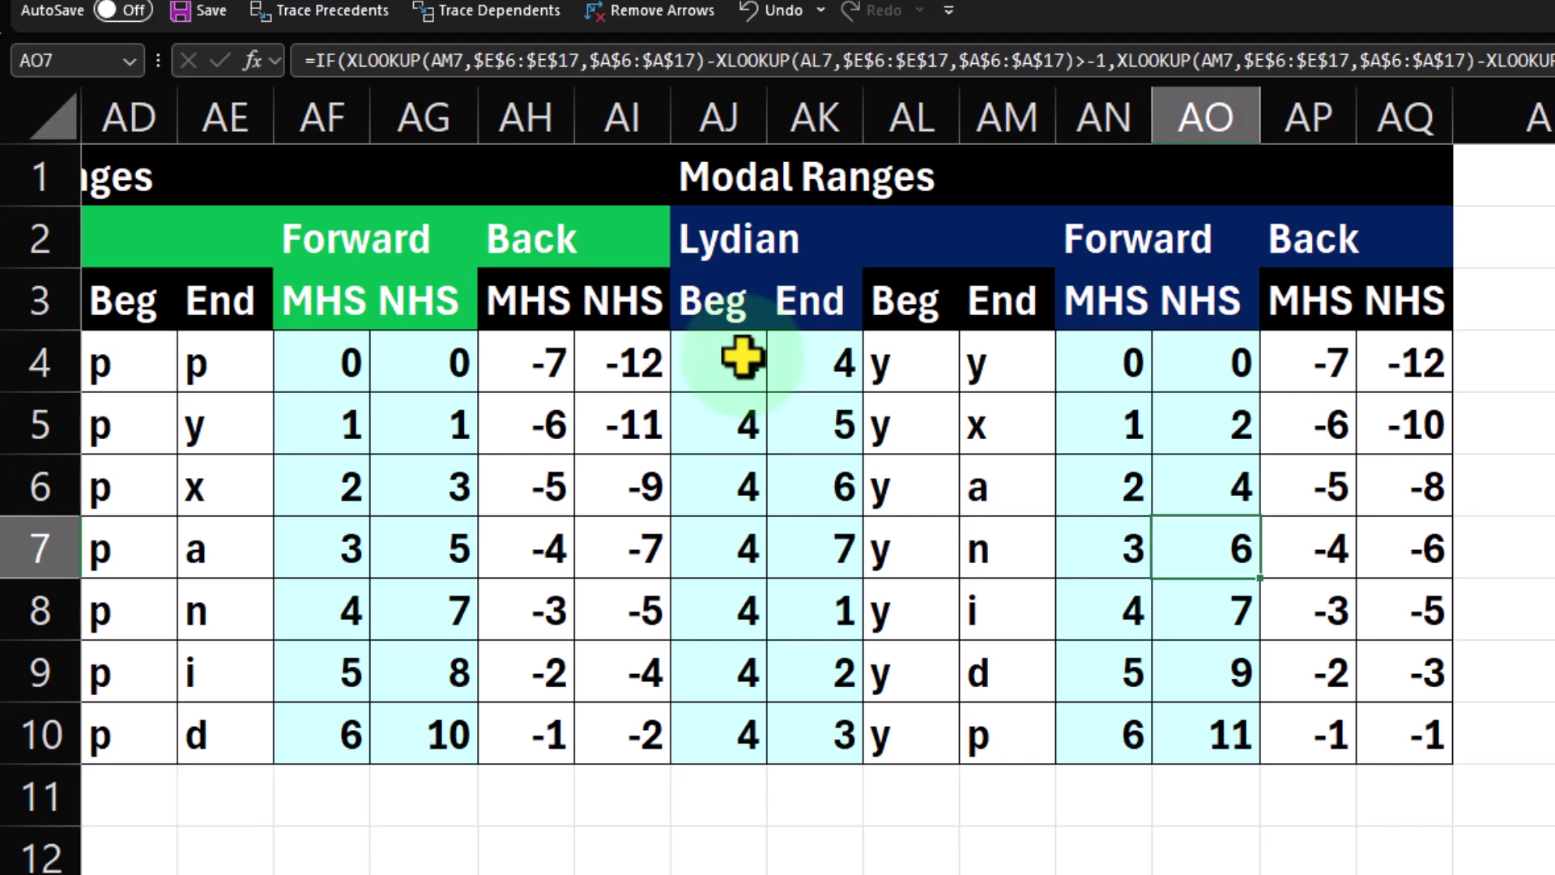
key(Left)
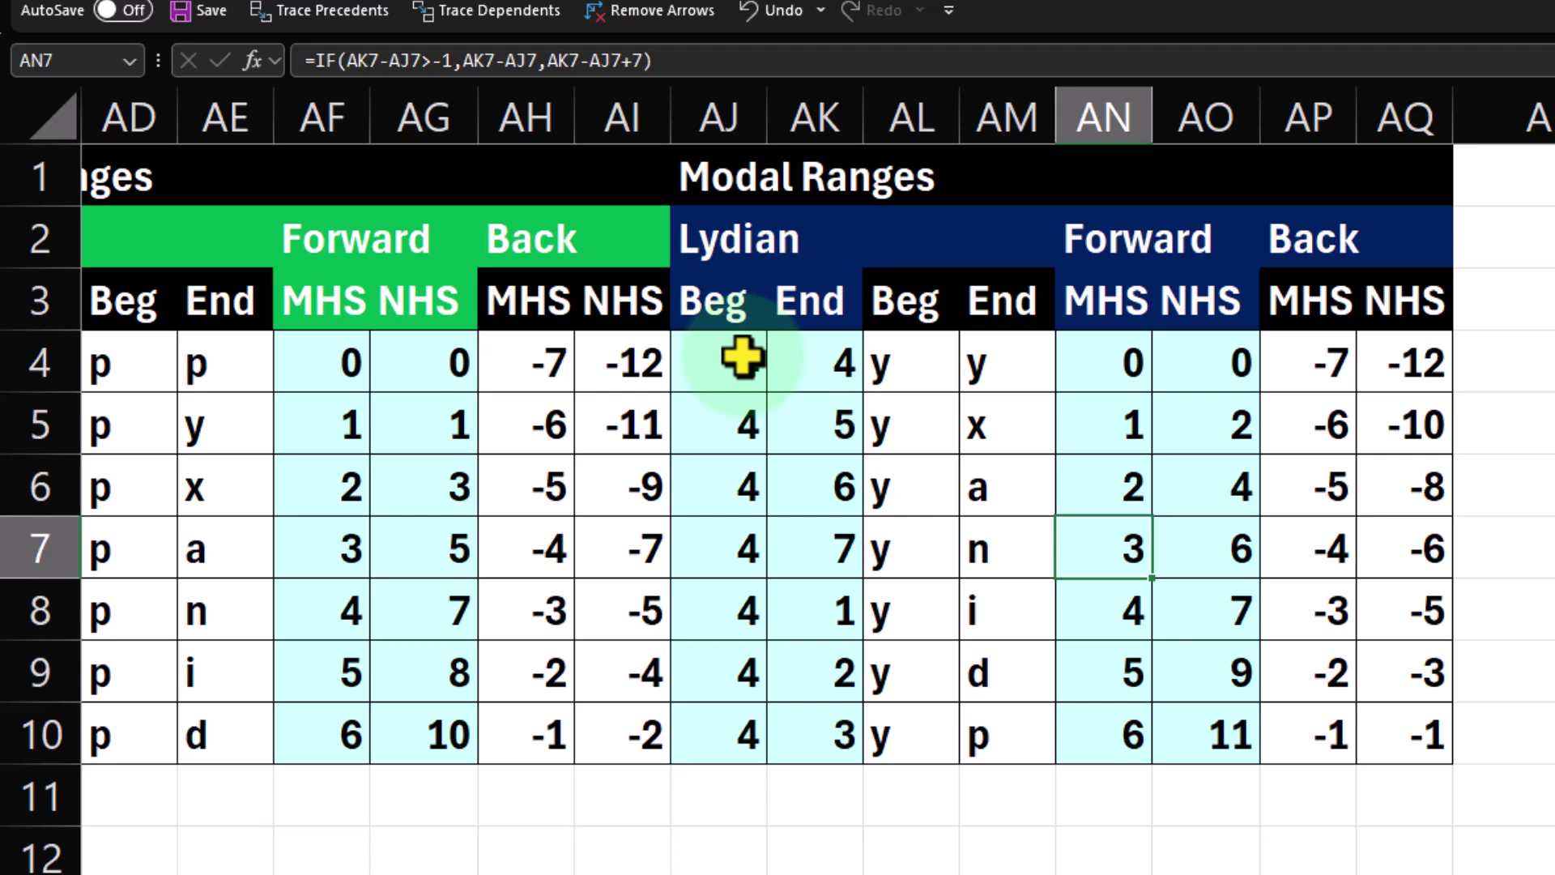
key(Right)
key(Right)
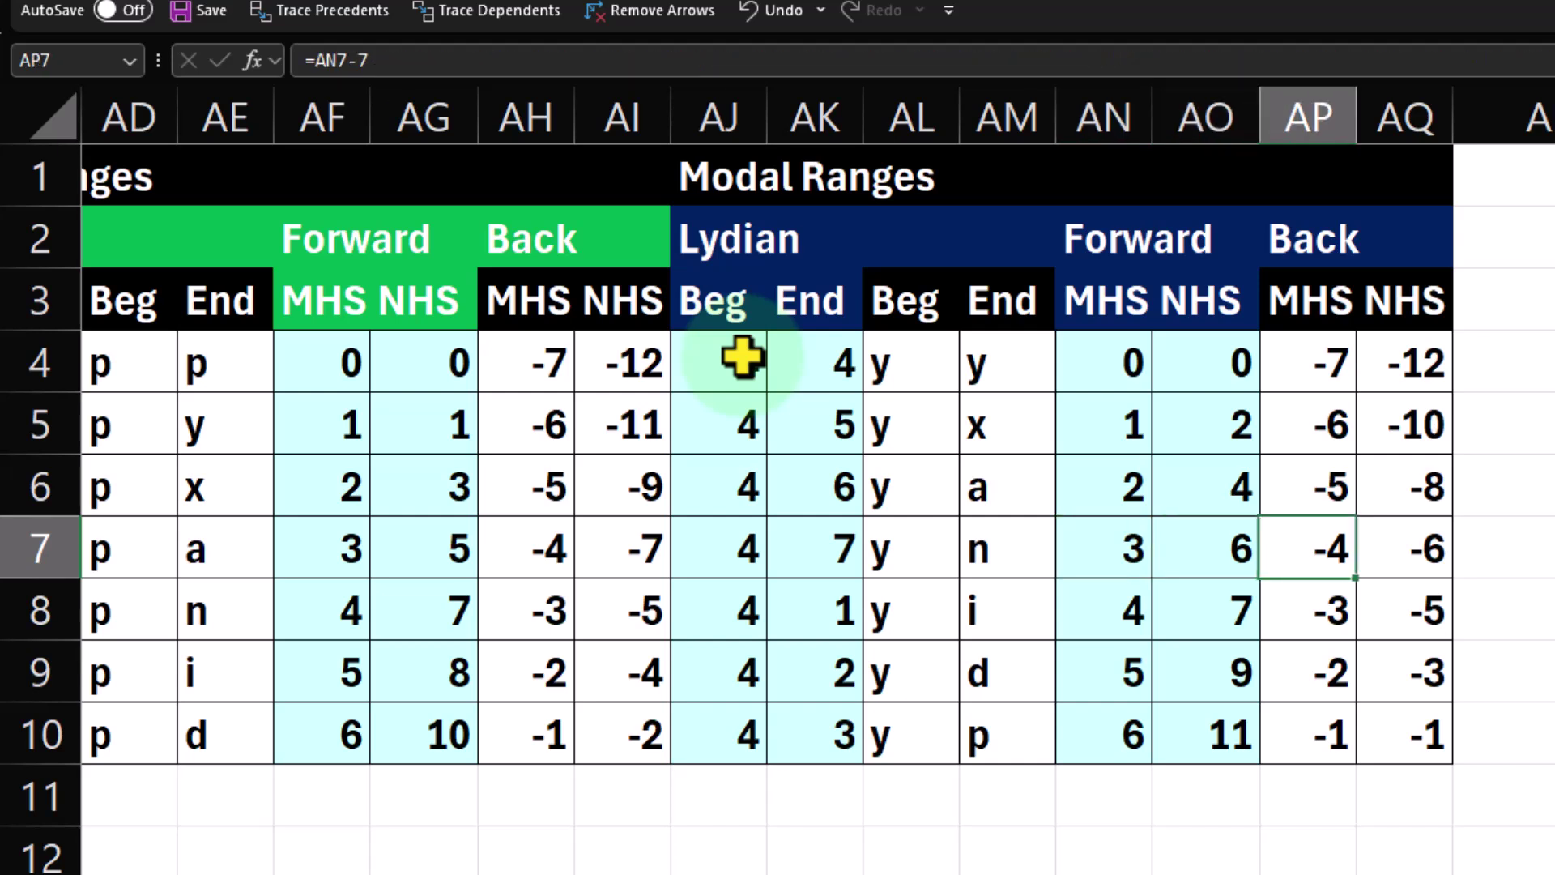
key(Left)
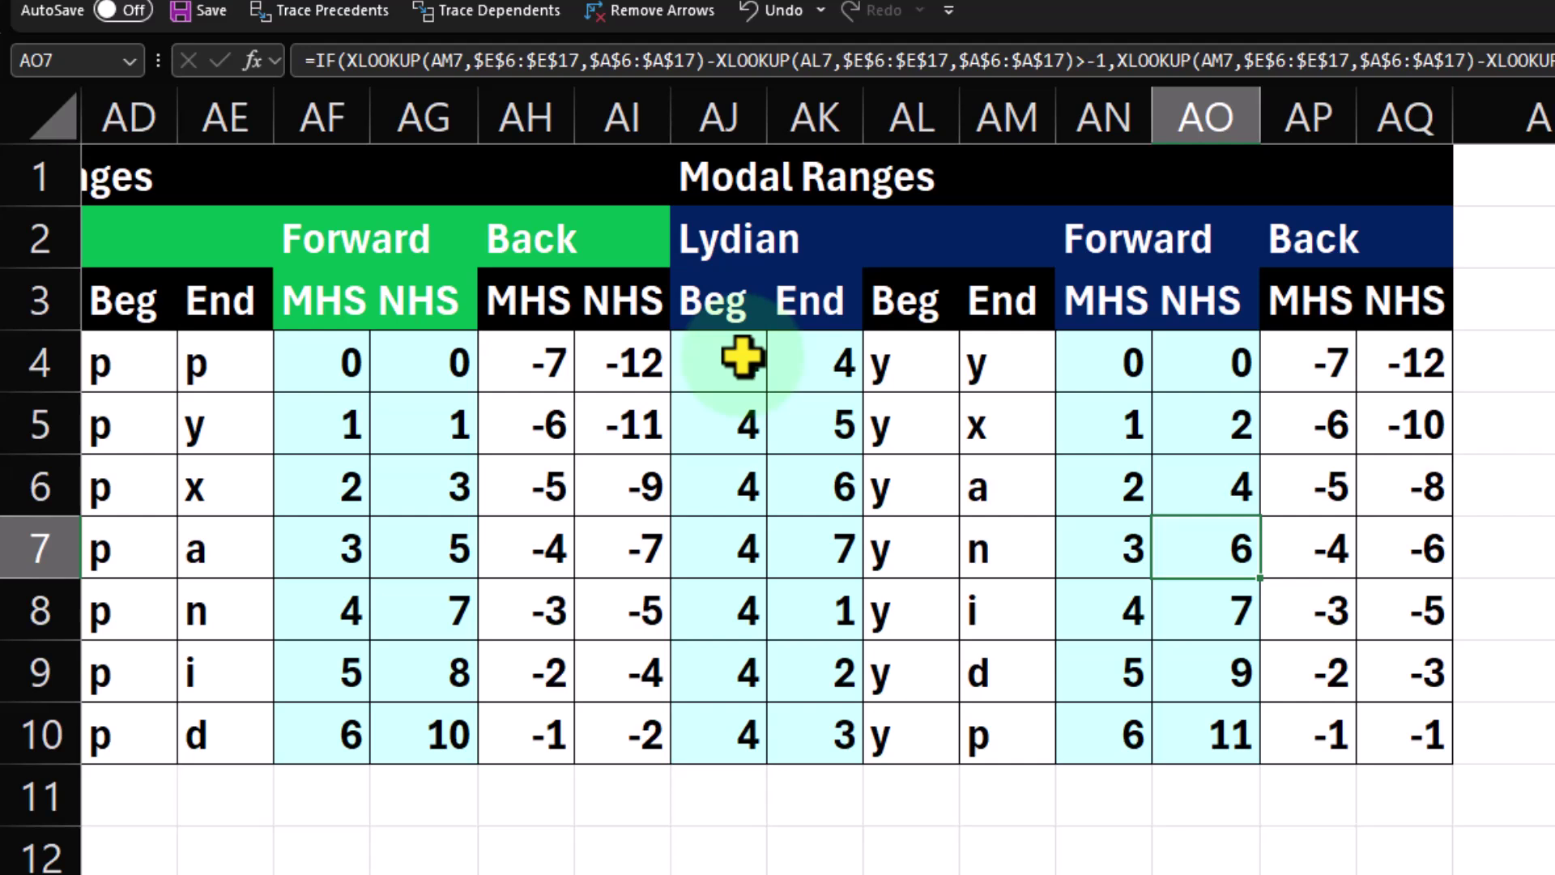
key(Right)
key(Right)
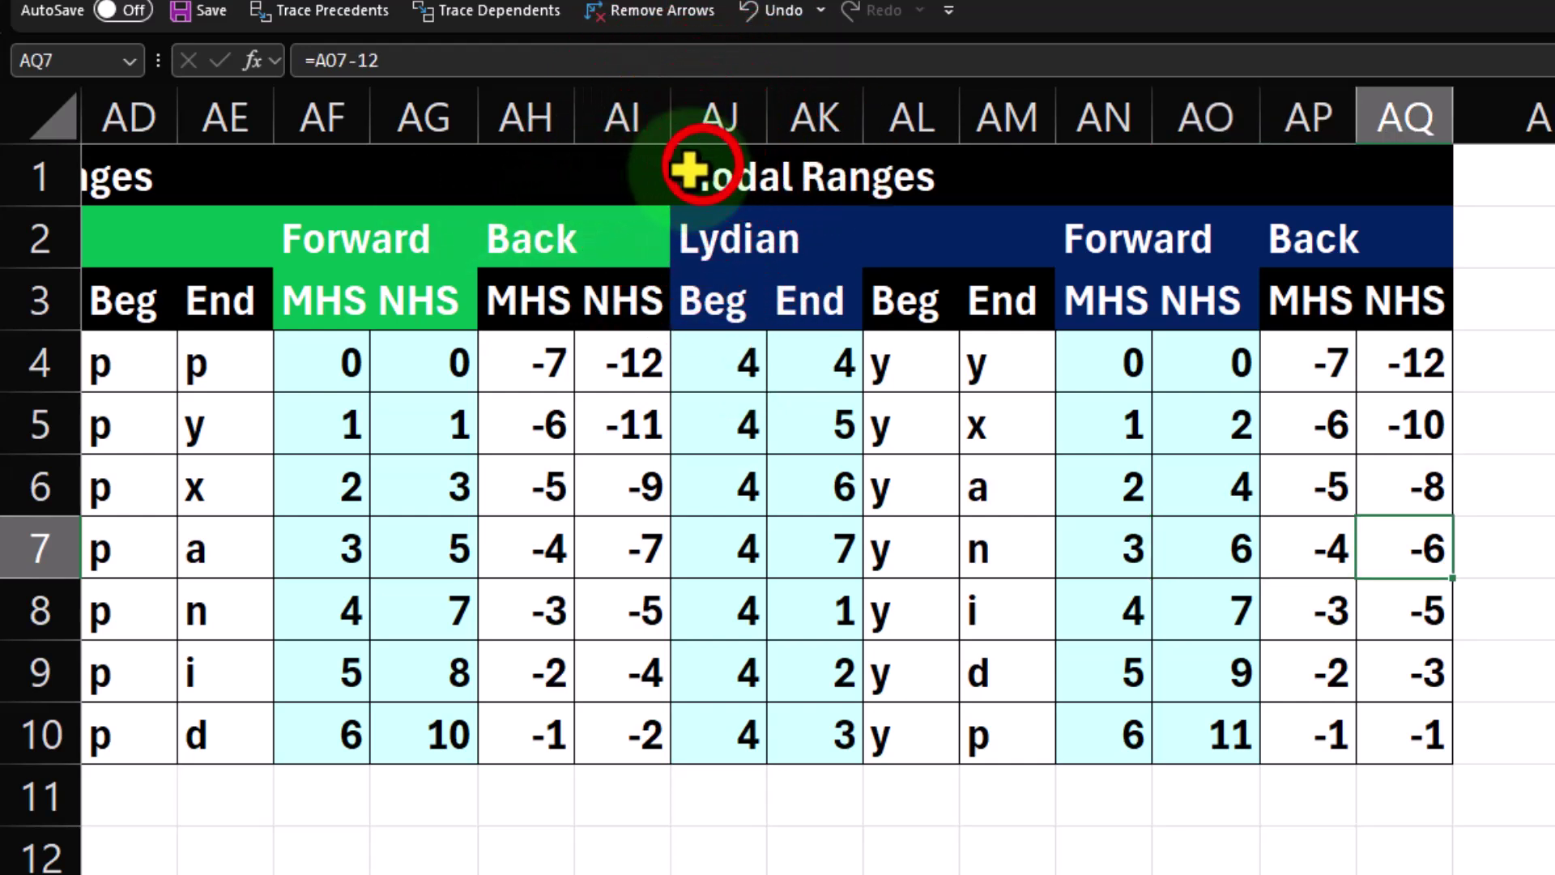
- Copy the Lydian block in columns AJ to AQ and paste it beside the original, starting at column AR
drag(688, 163, 1250, 656)
drag(720, 118, 1385, 143)
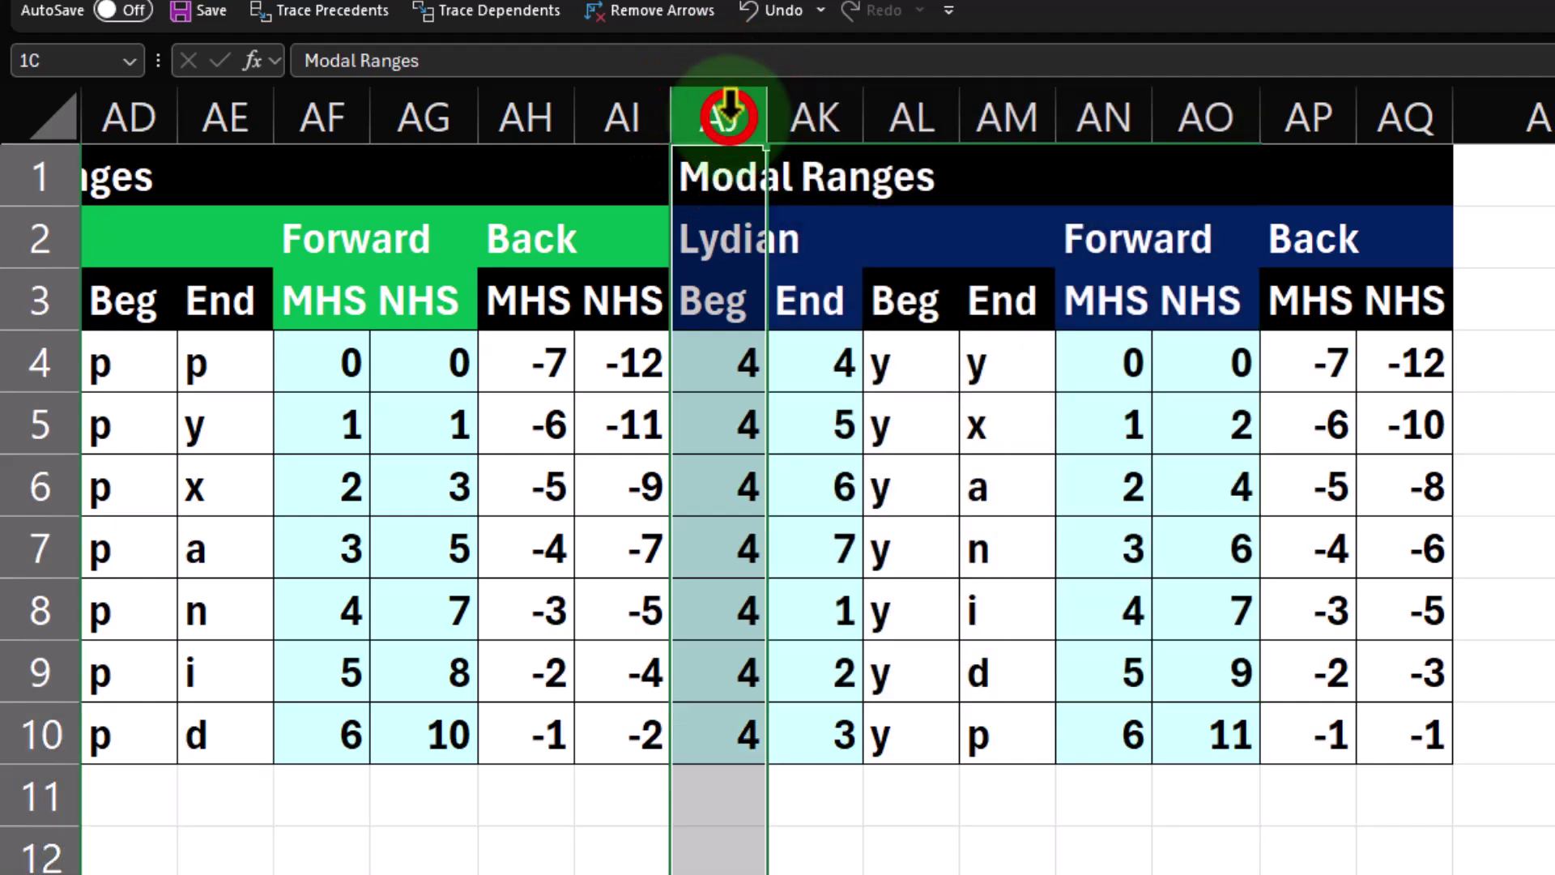
key(ctrl+c)
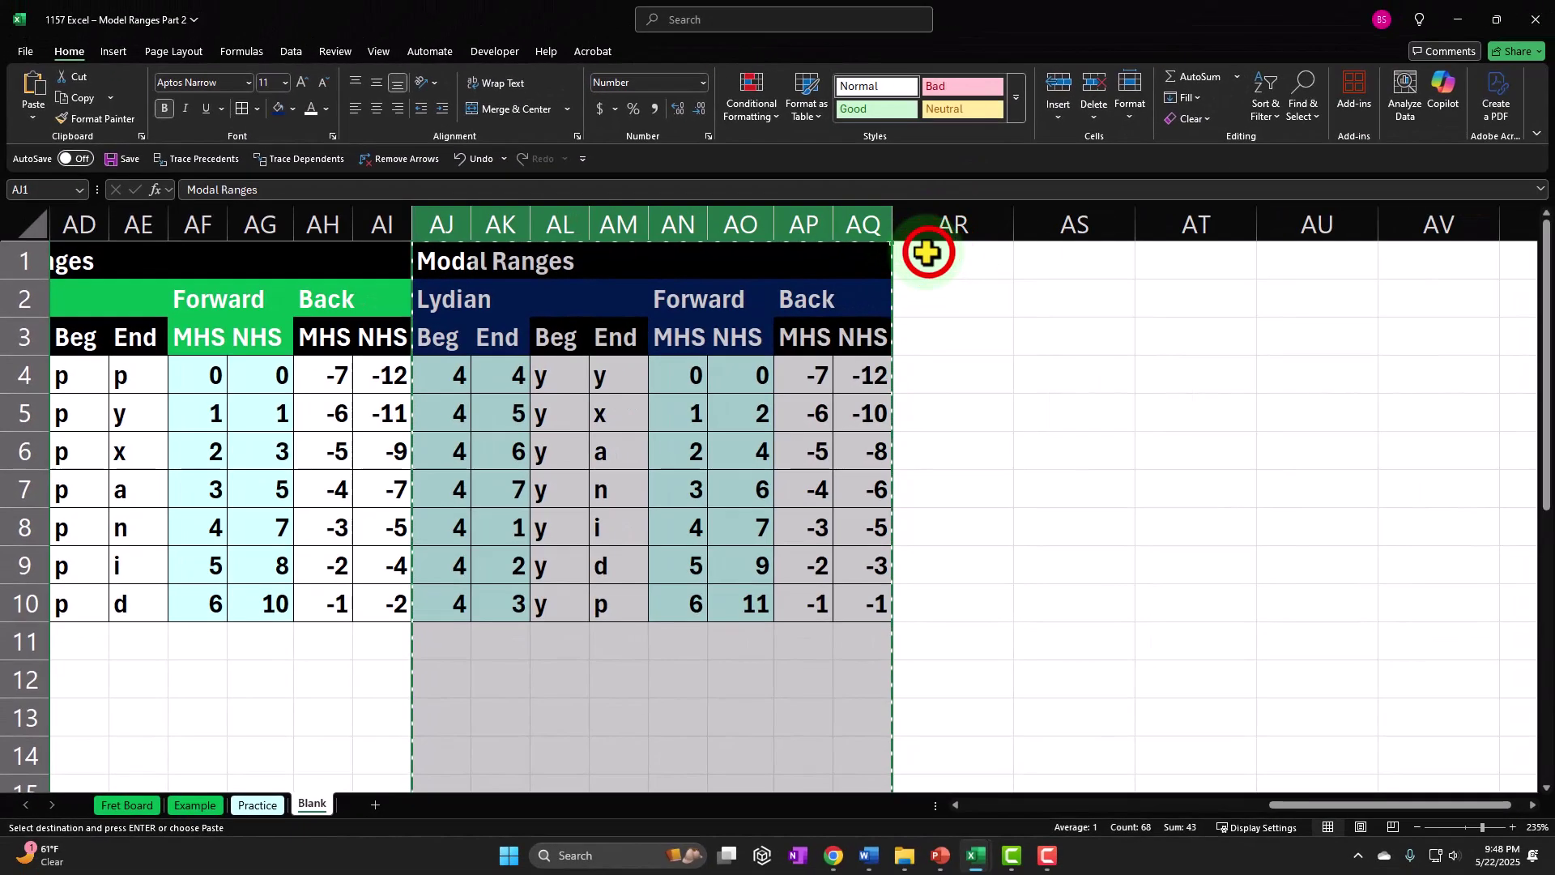
click(1495, 165)
key(ctrl+v)
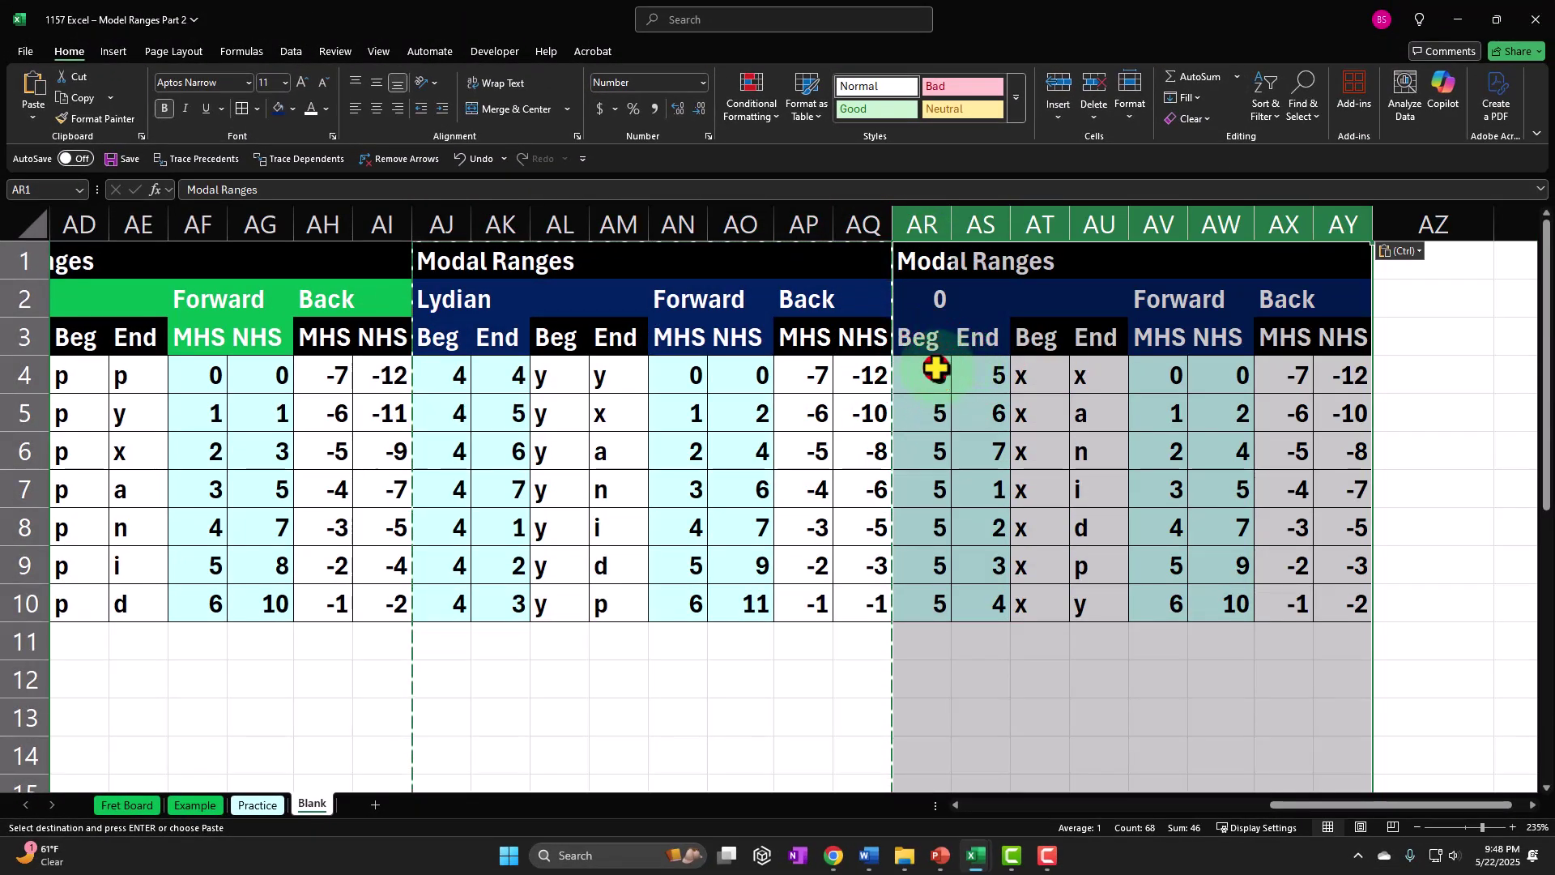
- Link the pasted block's first Beg number in AR4 to the Mixolydian mode number in H10 with =H10
click(932, 368)
text(=)
key(Left)
key(Left)
key(Left)
key(Left)
key(Left)
key(Left)
key(Left)
key(Left)
key(Left)
key(Left)
key(Left)
key(Left)
key(Left)
key(Left)
key(Left)
key(Left)
key(Left)
key(Left)
key(Left)
key(Left)
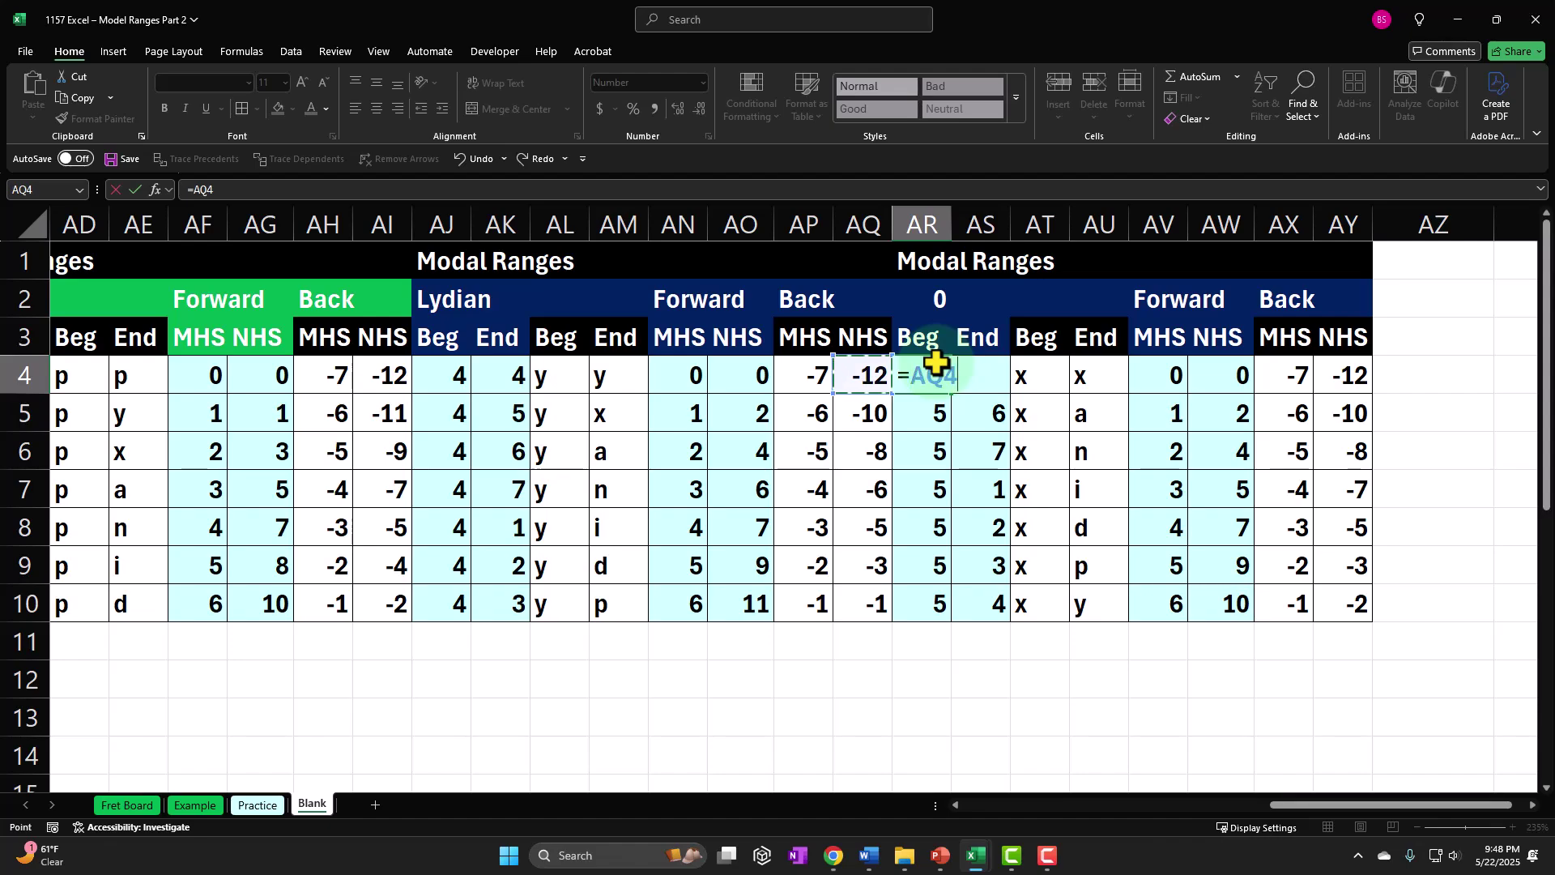
key(Down)
key(Down)
key(Left)
key(Left)
key(Left)
key(Left)
key(Left)
key(Left)
key(Left)
key(Left)
key(Left)
key(Left)
key(Left)
key(Left)
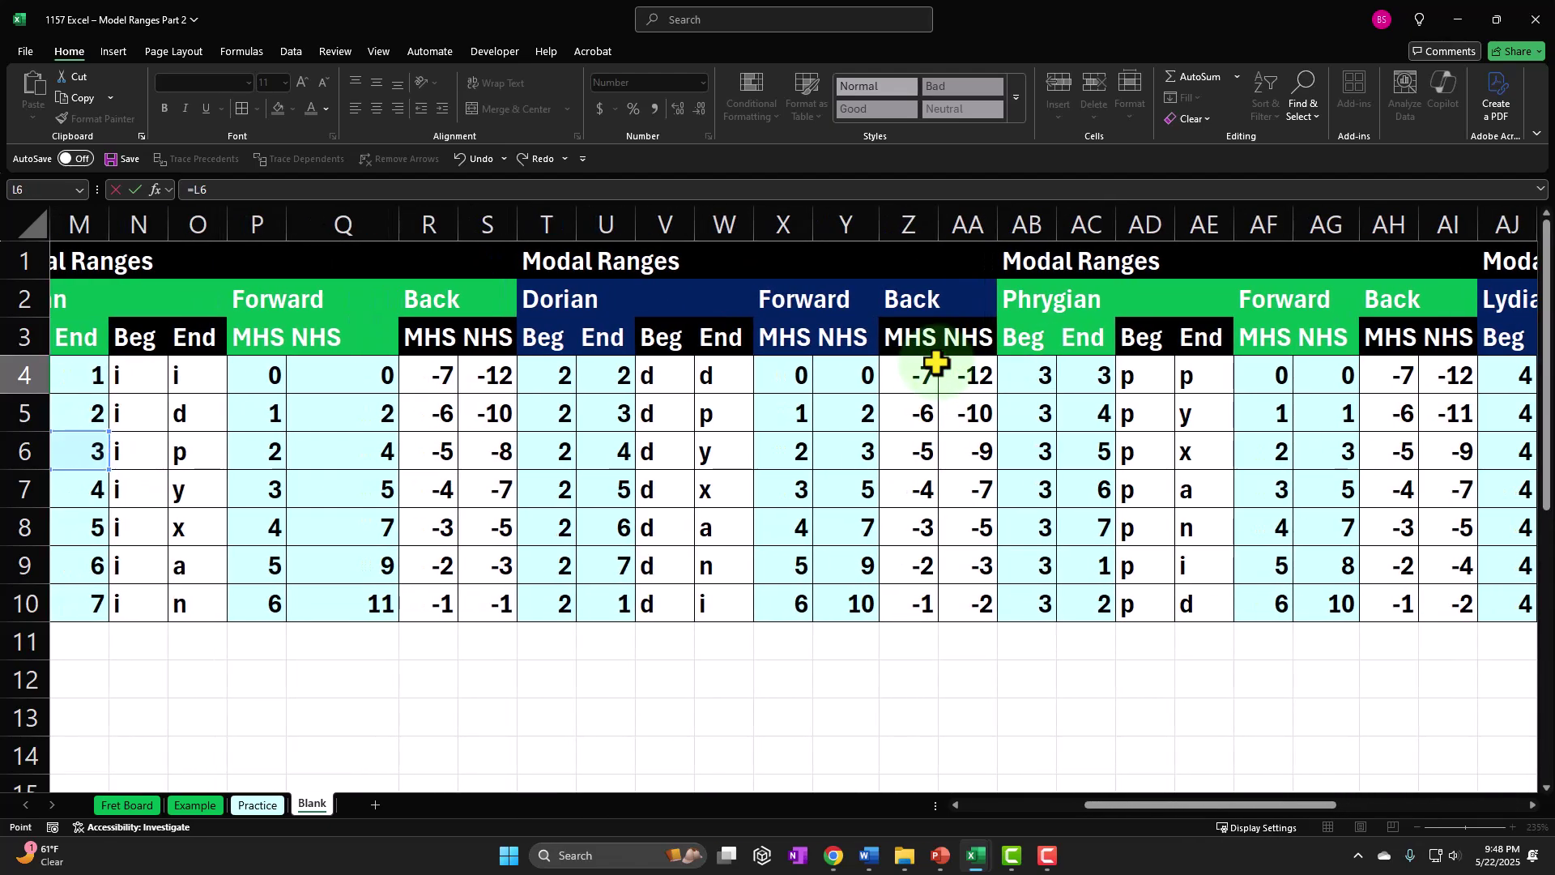
key(Down)
key(Right)
key(Down)
key(Down)
key(Down)
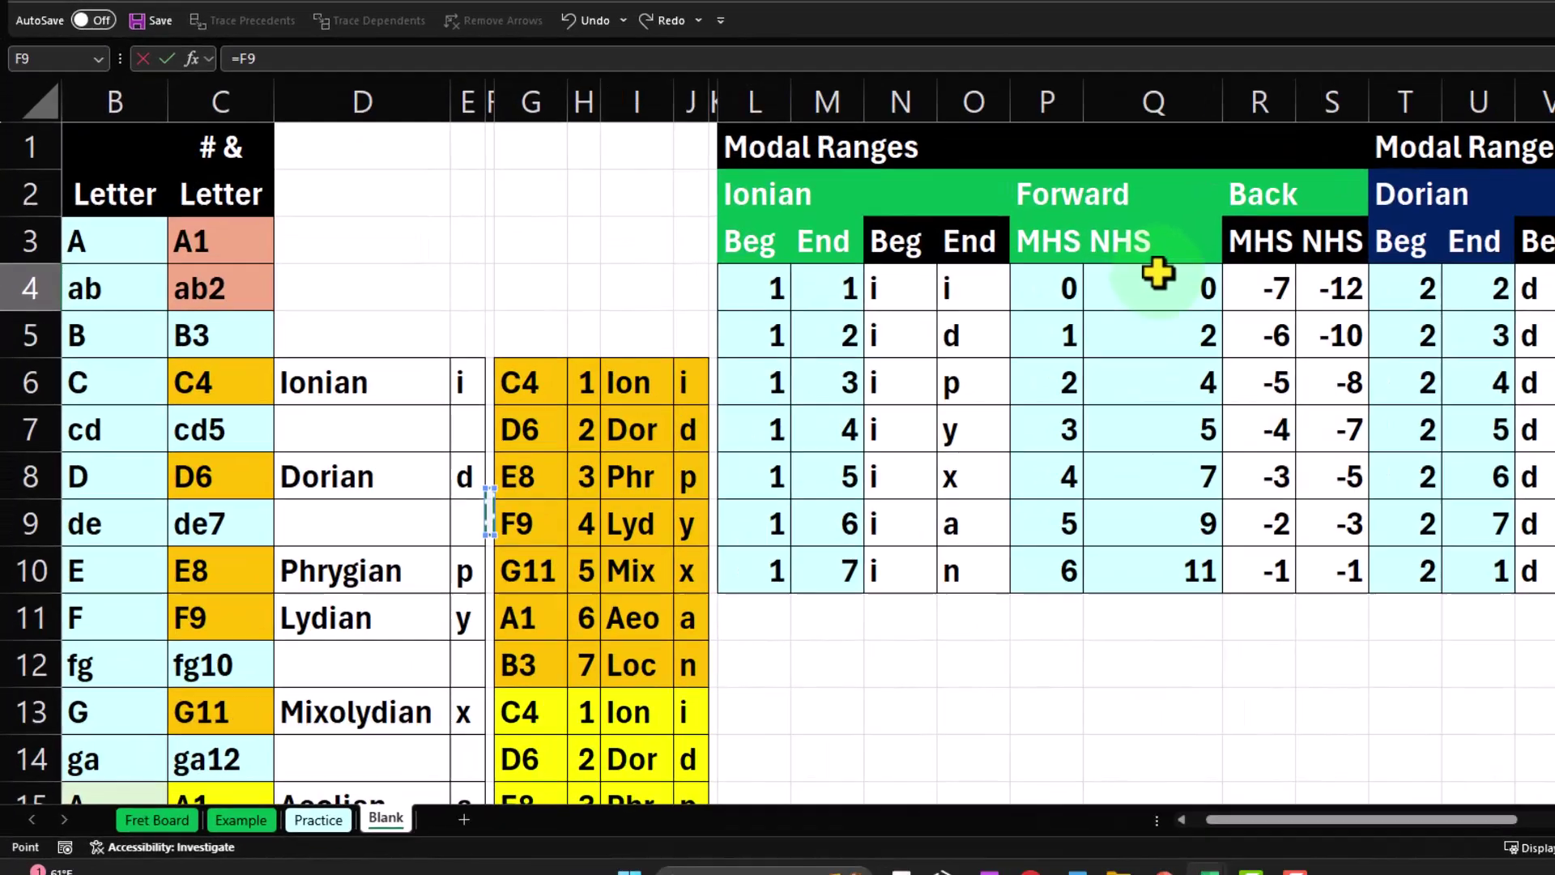
key(Right)
key(Right)
key(Right)
key(Right)
key(Right)
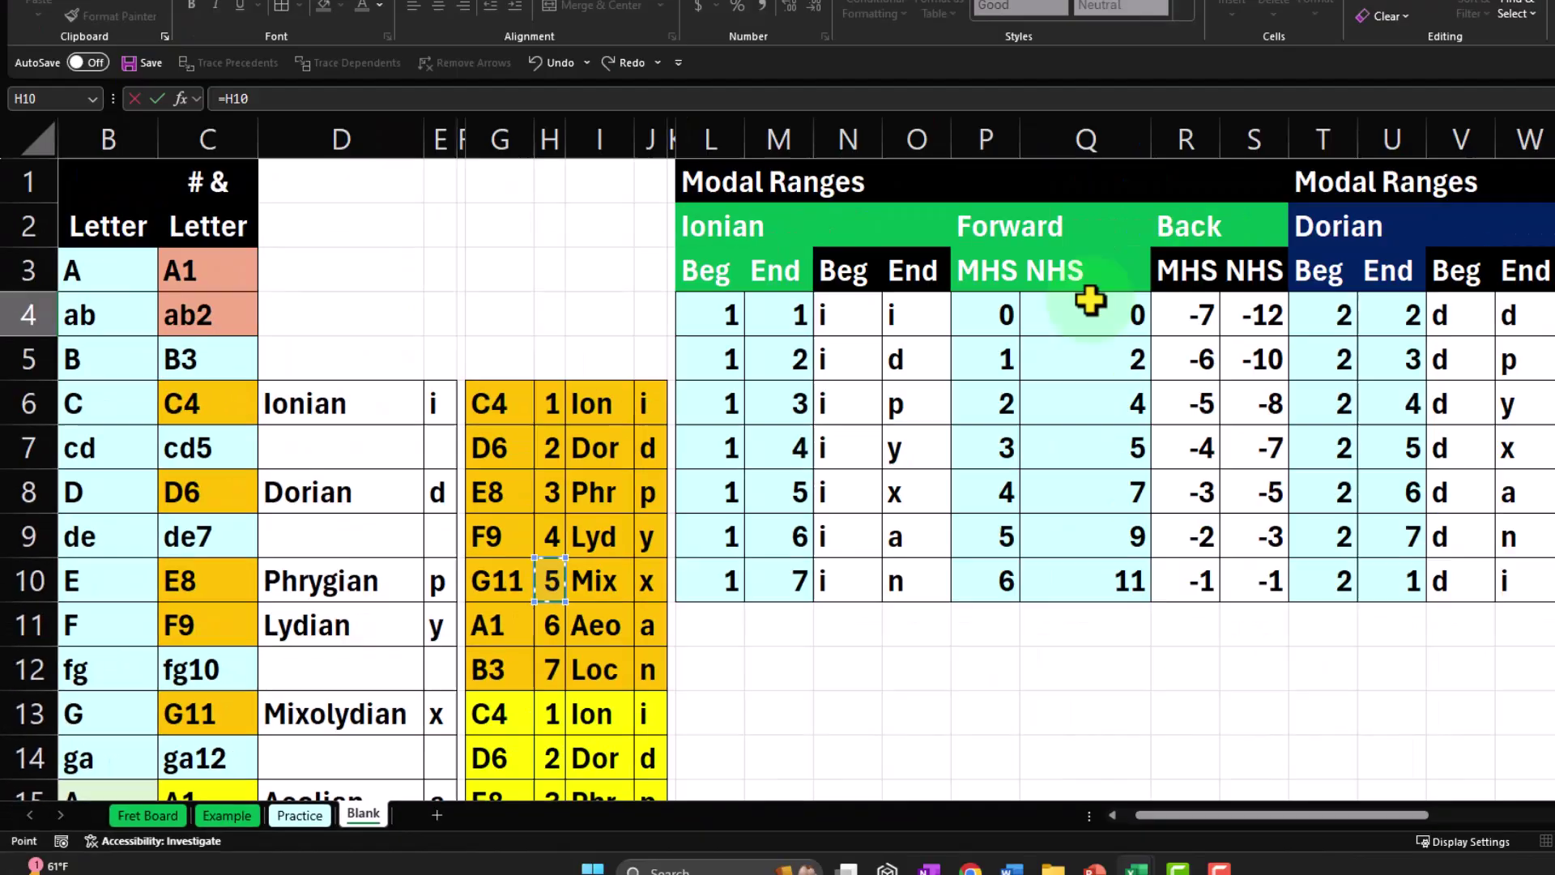
key(Return)
- Look across the new Mixolydian block from column AR through its Back columns, ending at AZ4
key(Right)
key(Right)
key(Right)
key(Right)
key(Right)
key(Right)
key(Right)
key(Right)
key(Right)
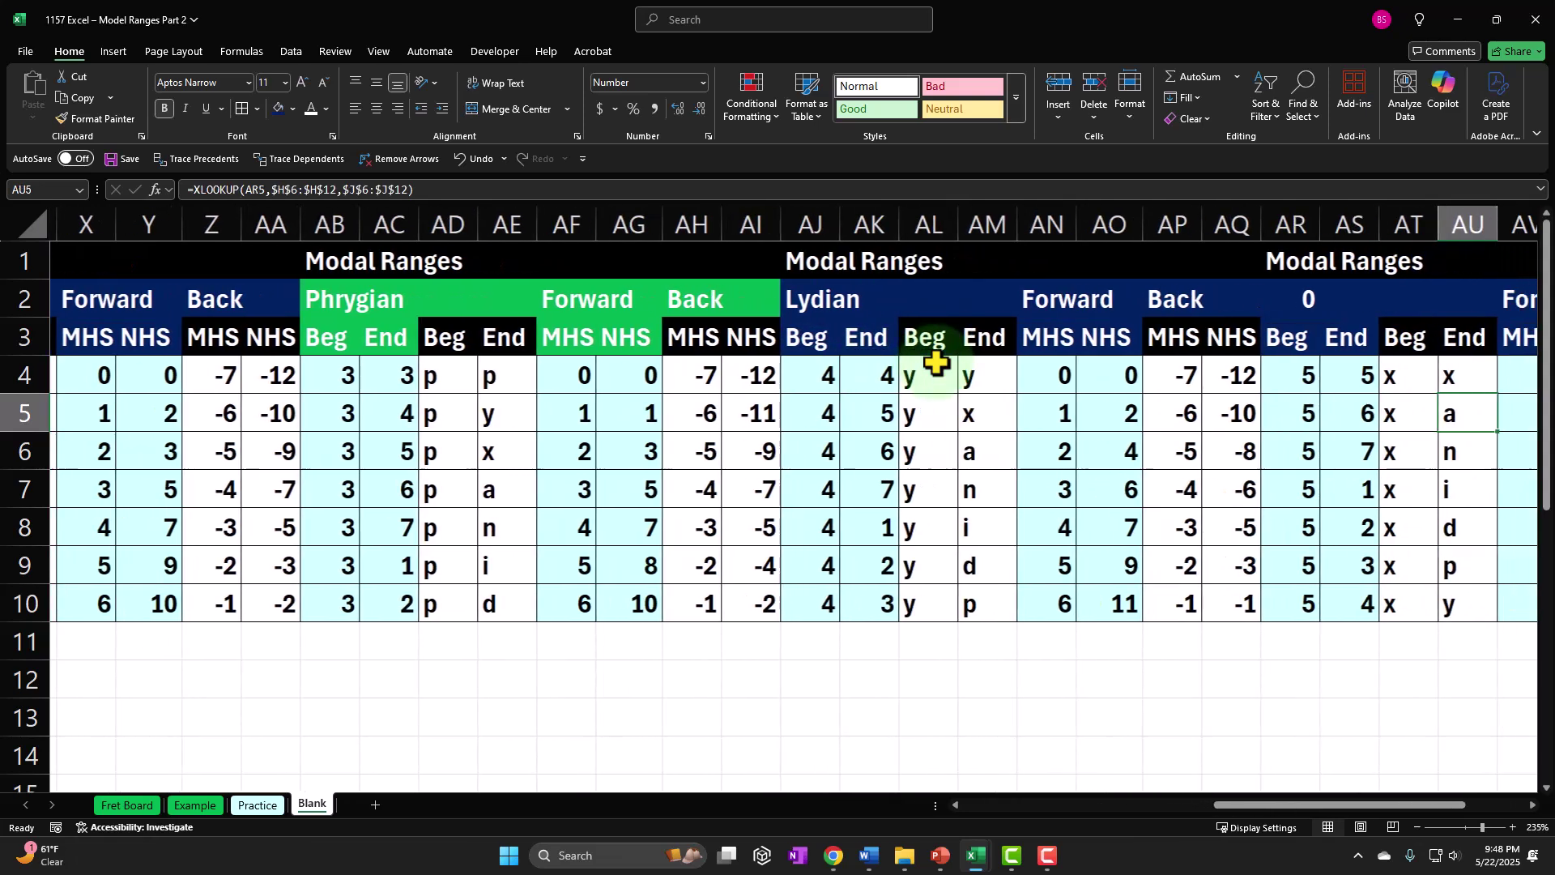
key(Up)
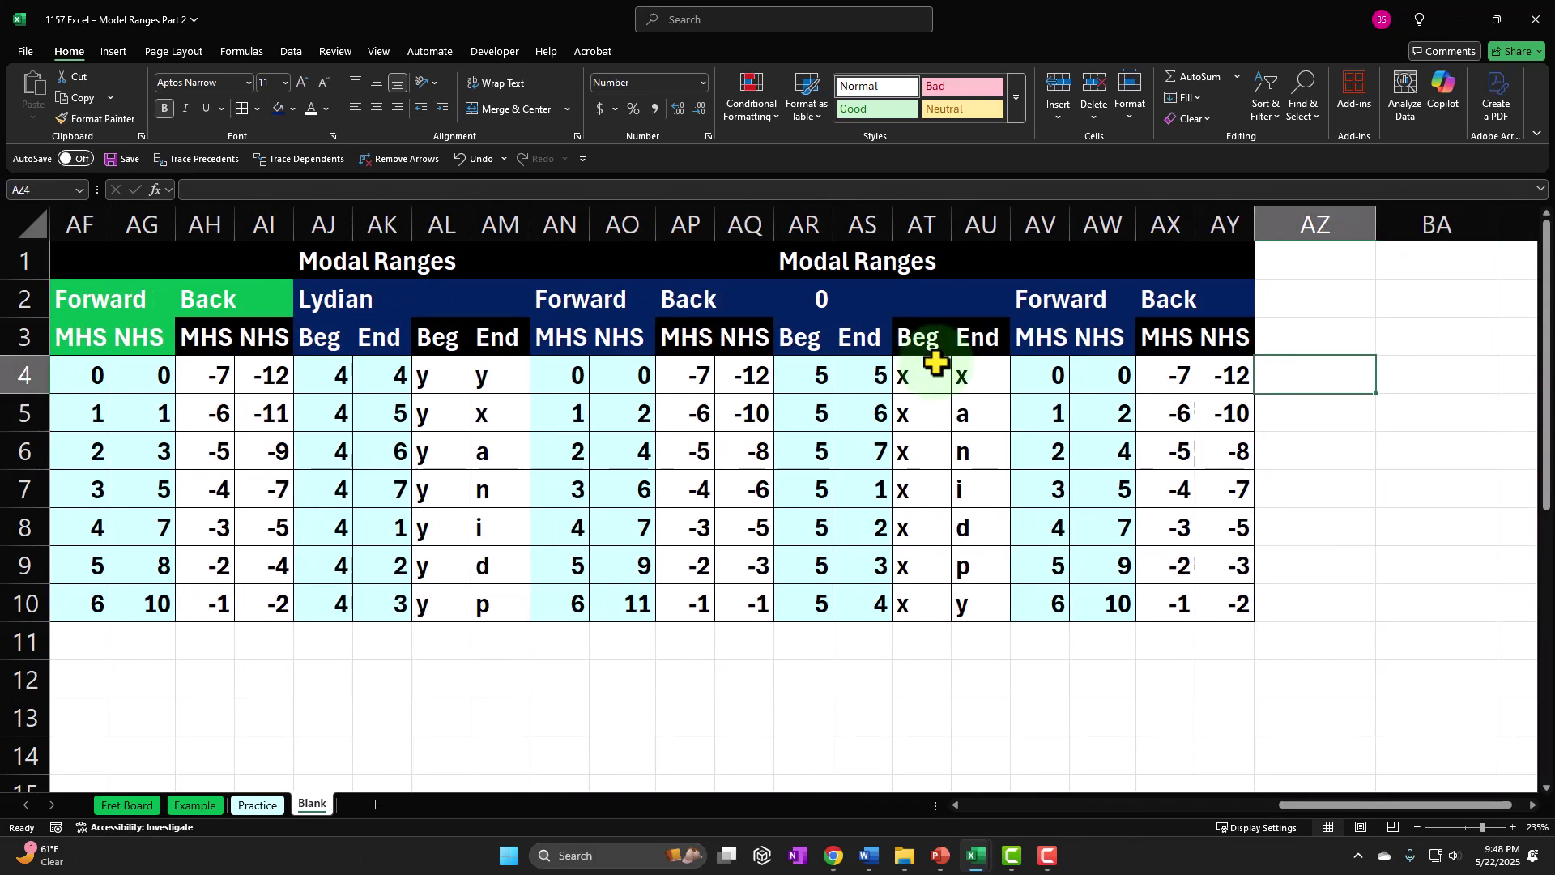
- Link the header of the copied block in AR2 to the Mixolydian mode name with =D13
text(=)
key(Left)
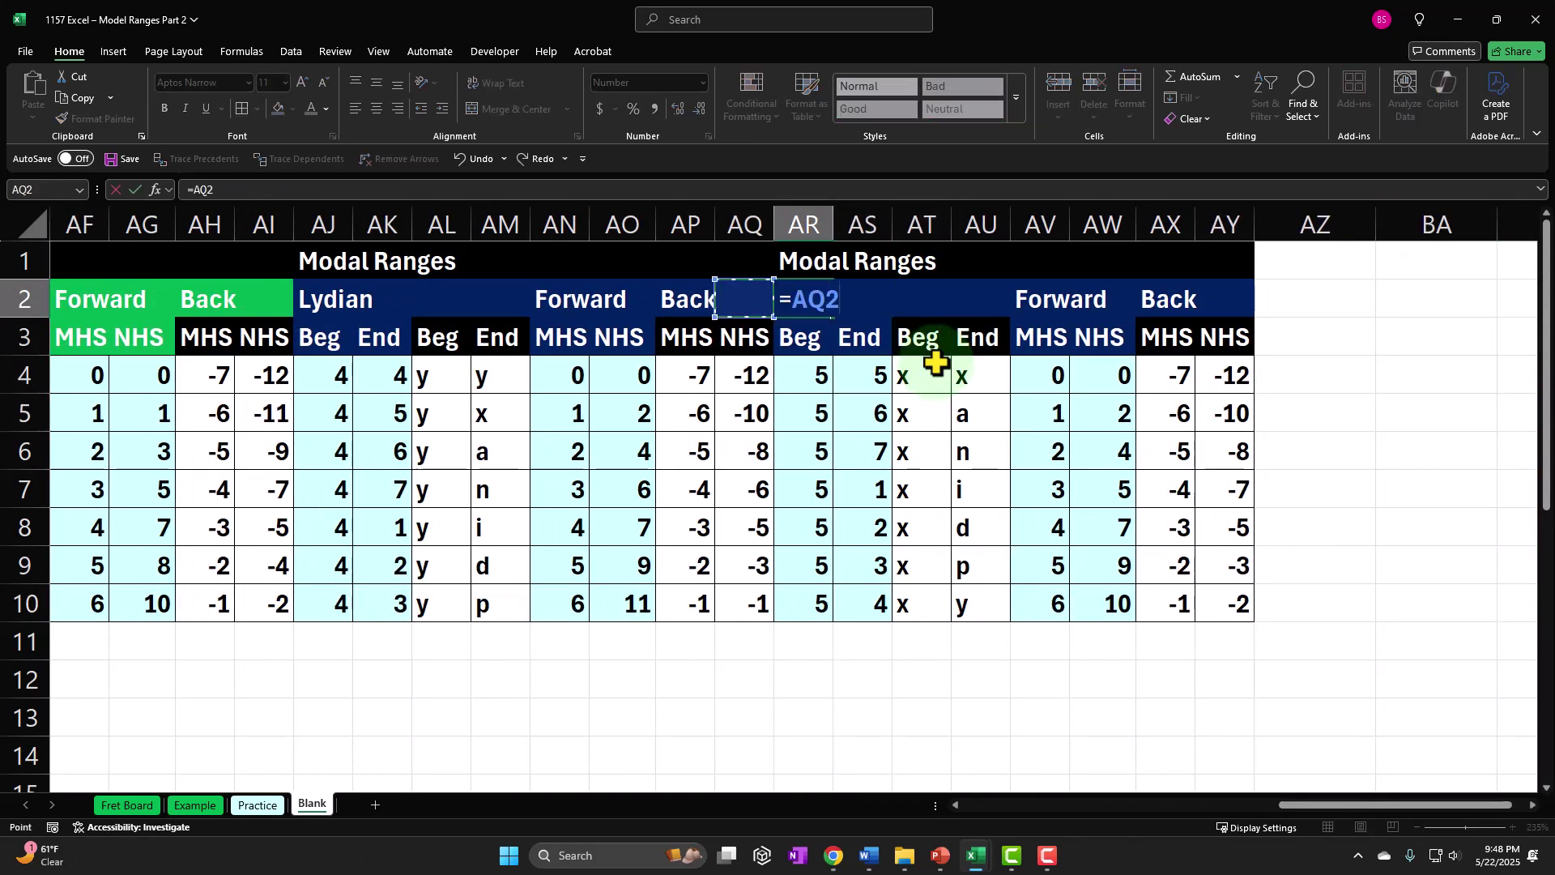
key(Left)
key(Left)
key(Left)
key(Left)
key(Left)
key(Left)
key(Left)
key(Left)
key(Left)
key(Left)
key(Left)
key(Left)
key(Left)
key(Left)
key(Left)
key(Left)
key(Left)
key(Left)
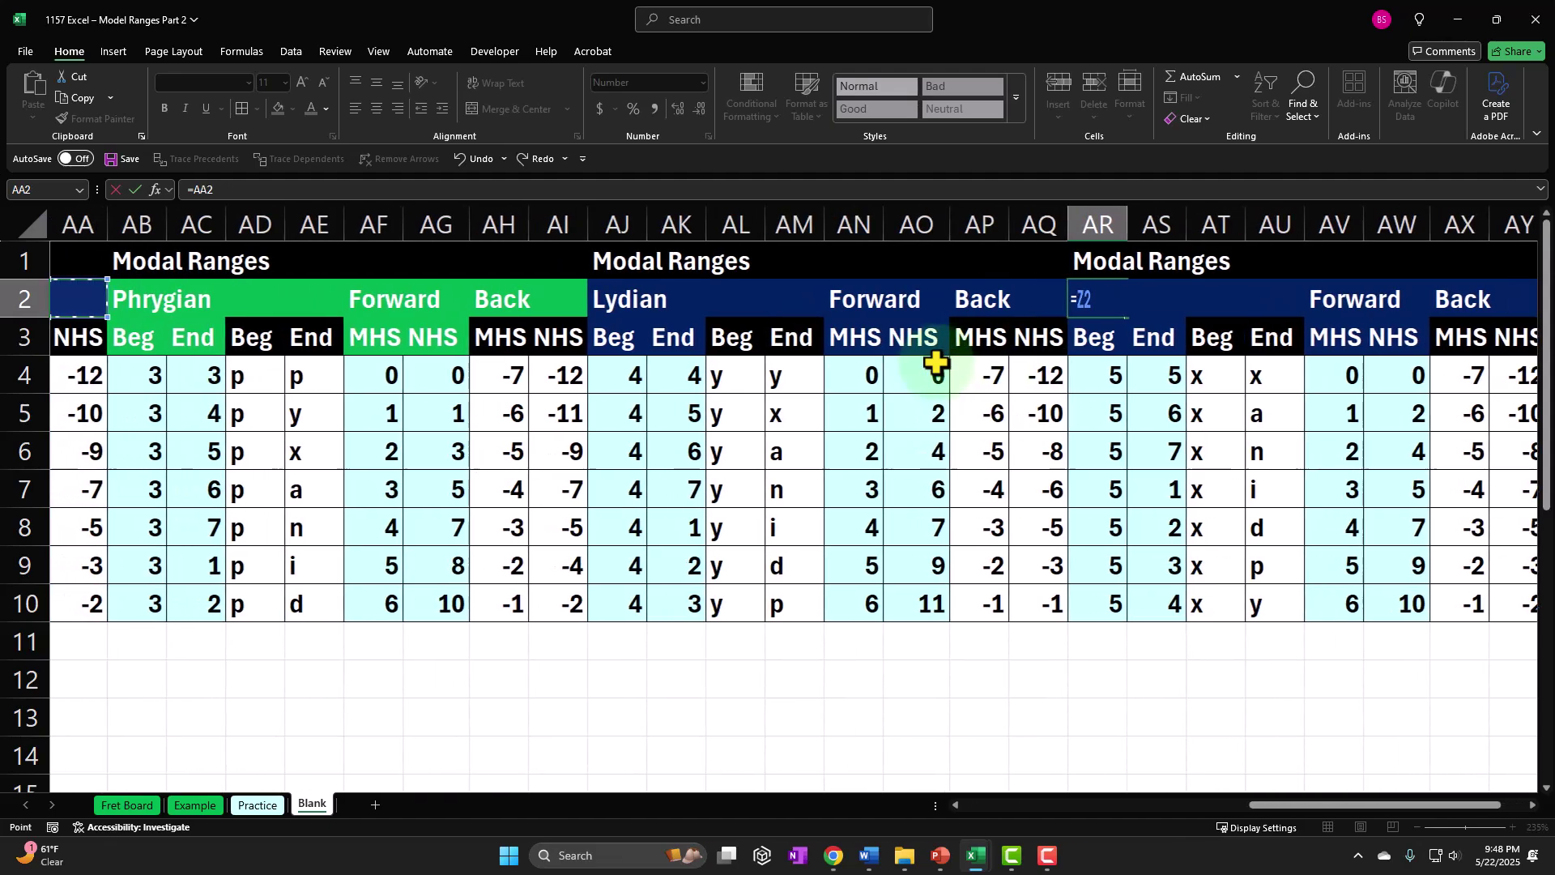
key(Left)
key(Left)
key(Left)
key(Left)
key(Left)
key(Left)
key(Left)
key(Left)
key(Left)
key(Left)
key(Left)
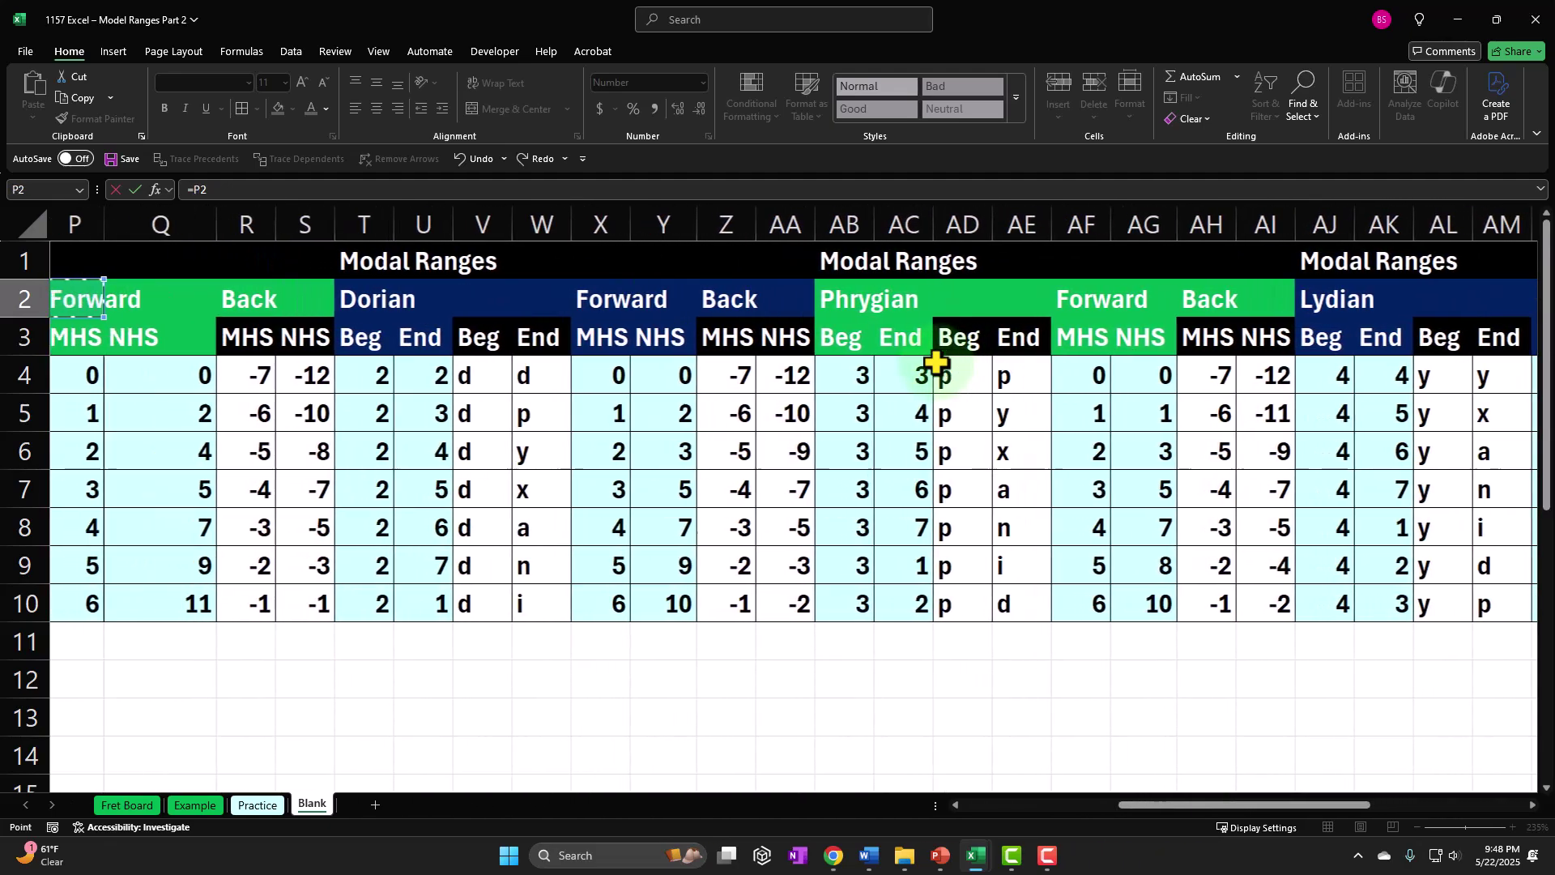
key(Left)
key(Left)
key(Left)
key(Left)
key(Left)
key(Left)
key(Left)
key(Left)
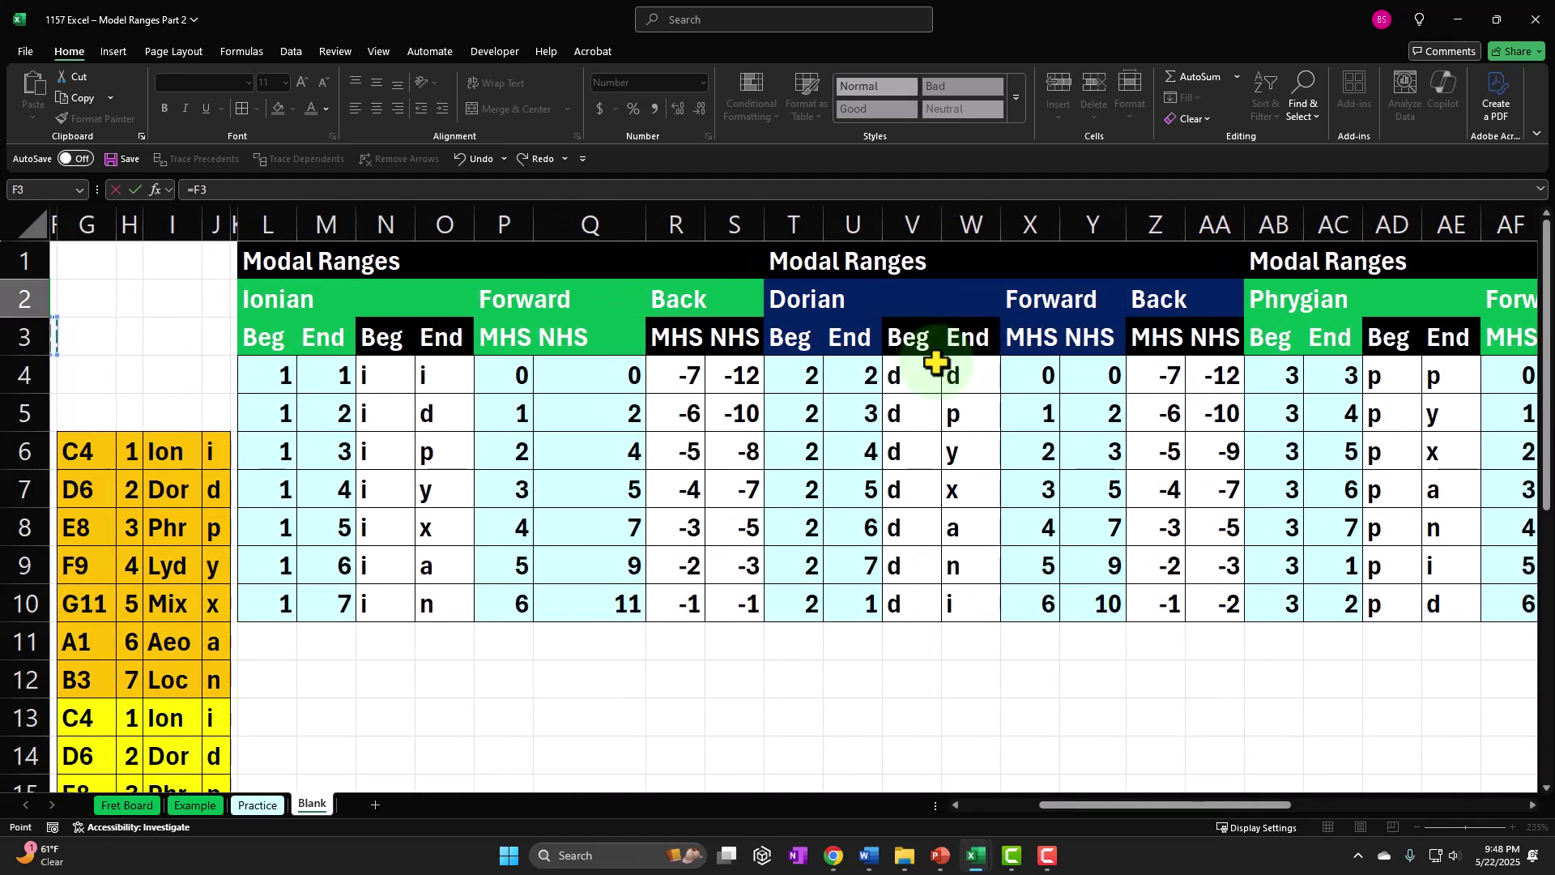
key(Down)
key(Down)
key(Down)
key(Down)
key(Down)
key(Down)
key(Down)
key(Down)
key(Down)
key(Down)
key(Down)
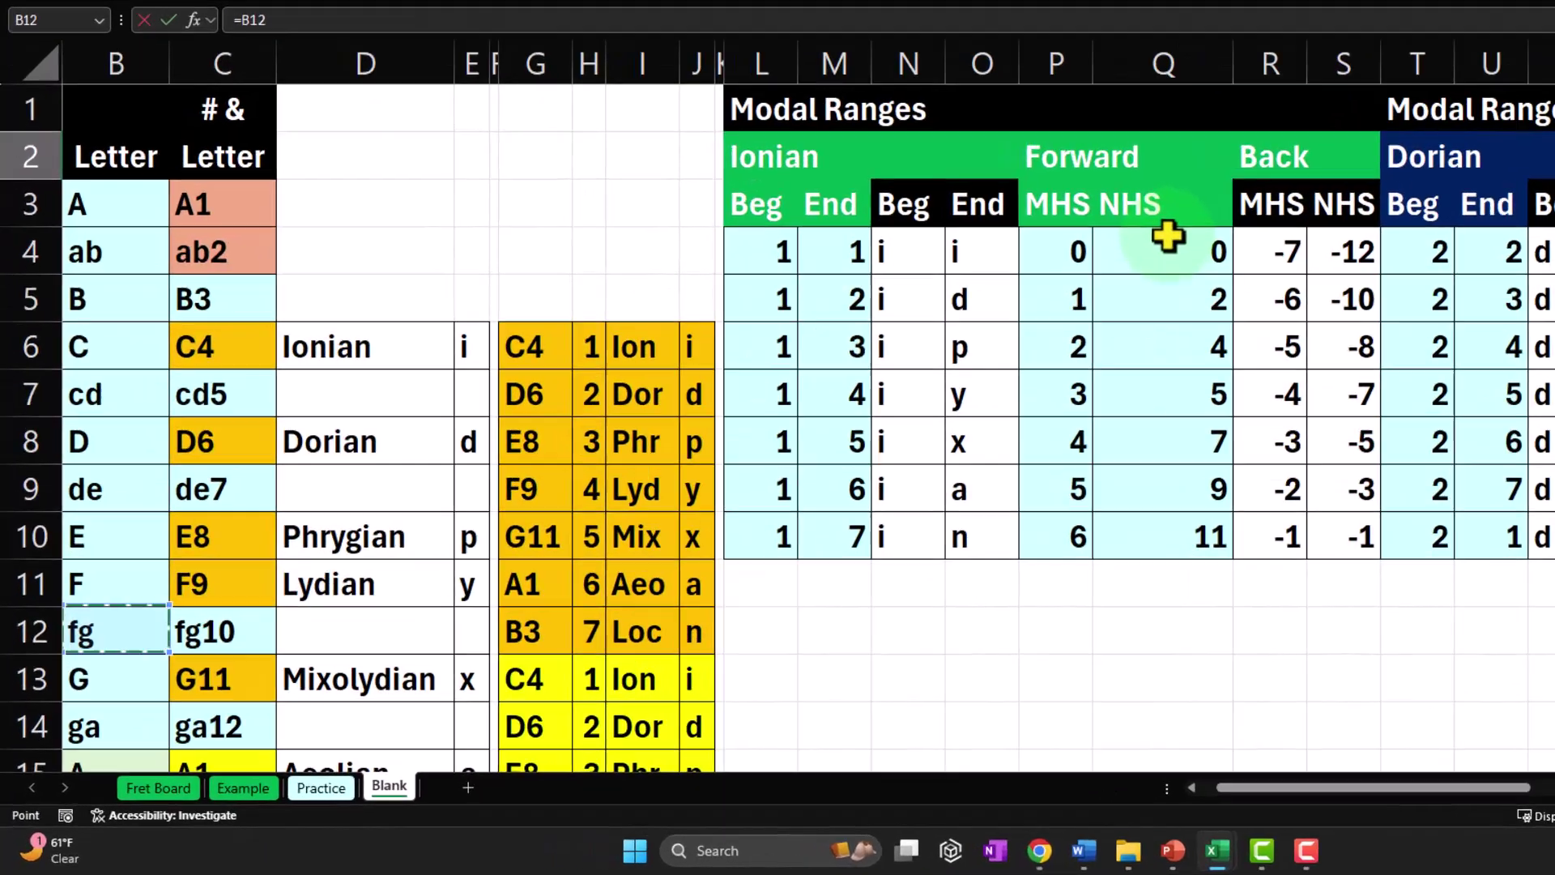
key(Right)
key(Return)
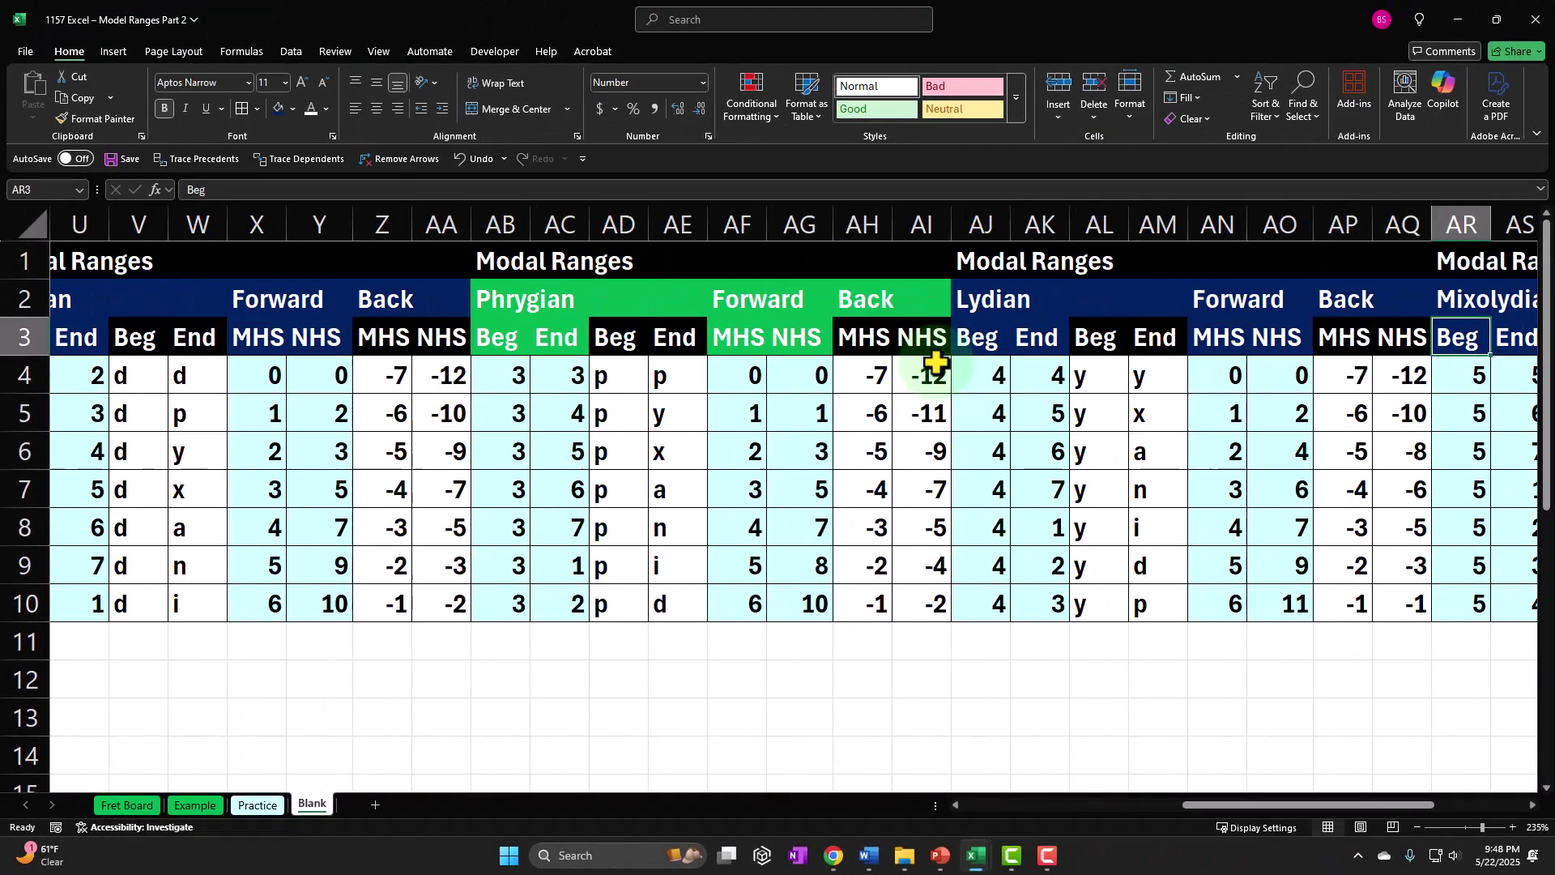
- Fill the Mixolydian block's row 2 header band, from AR2 through AY2, with the standard green
key(Right)
key(Right)
key(Right)
key(Right)
key(Right)
key(Right)
key(Right)
key(Right)
key(Right)
key(Right)
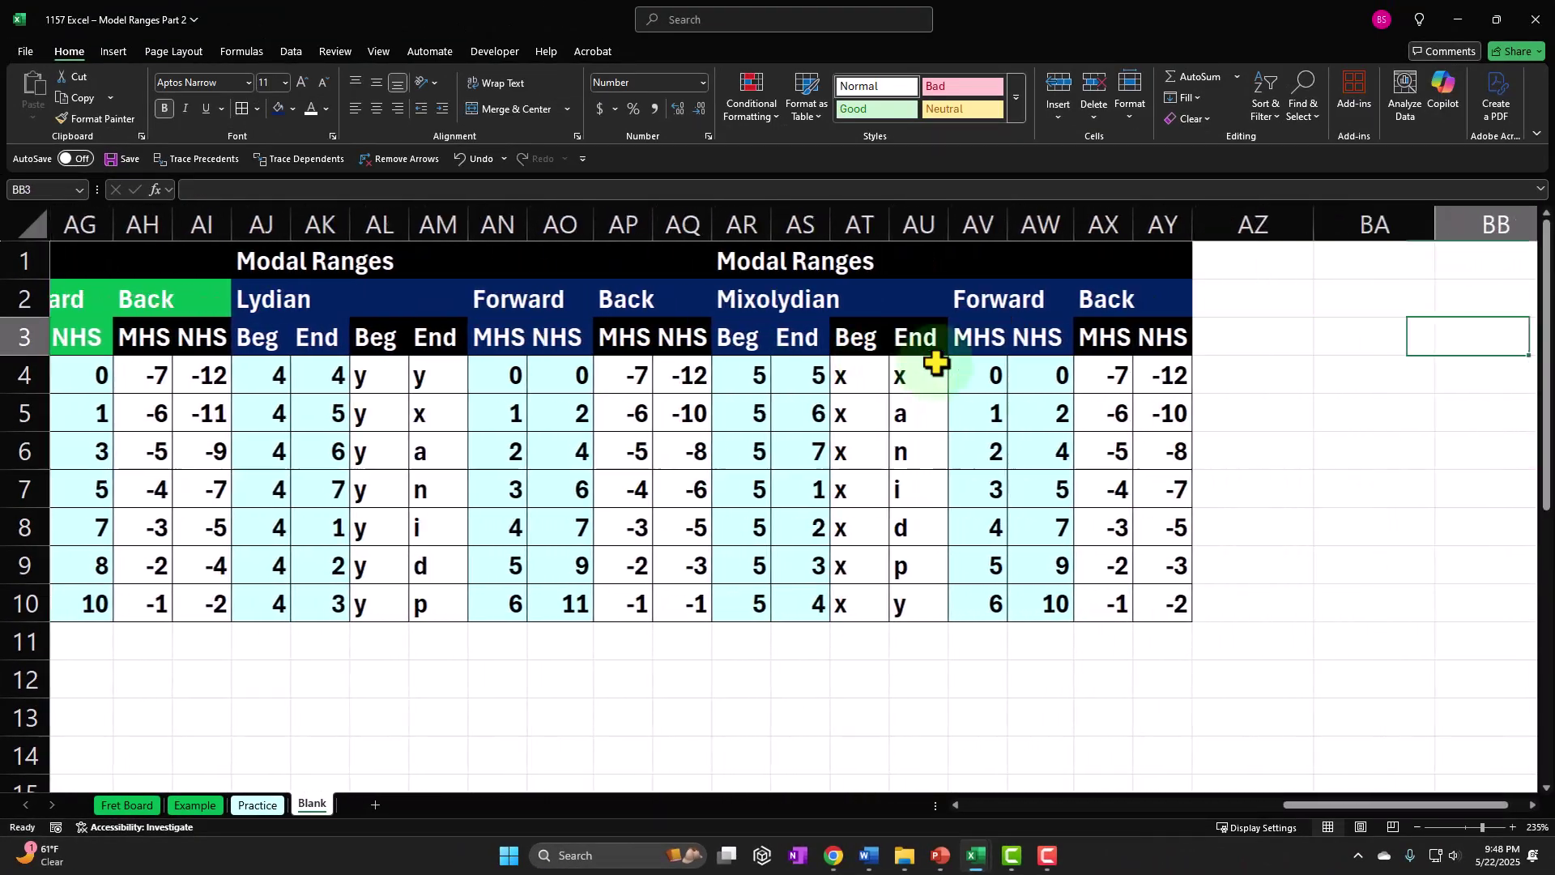
drag(679, 295, 1044, 297)
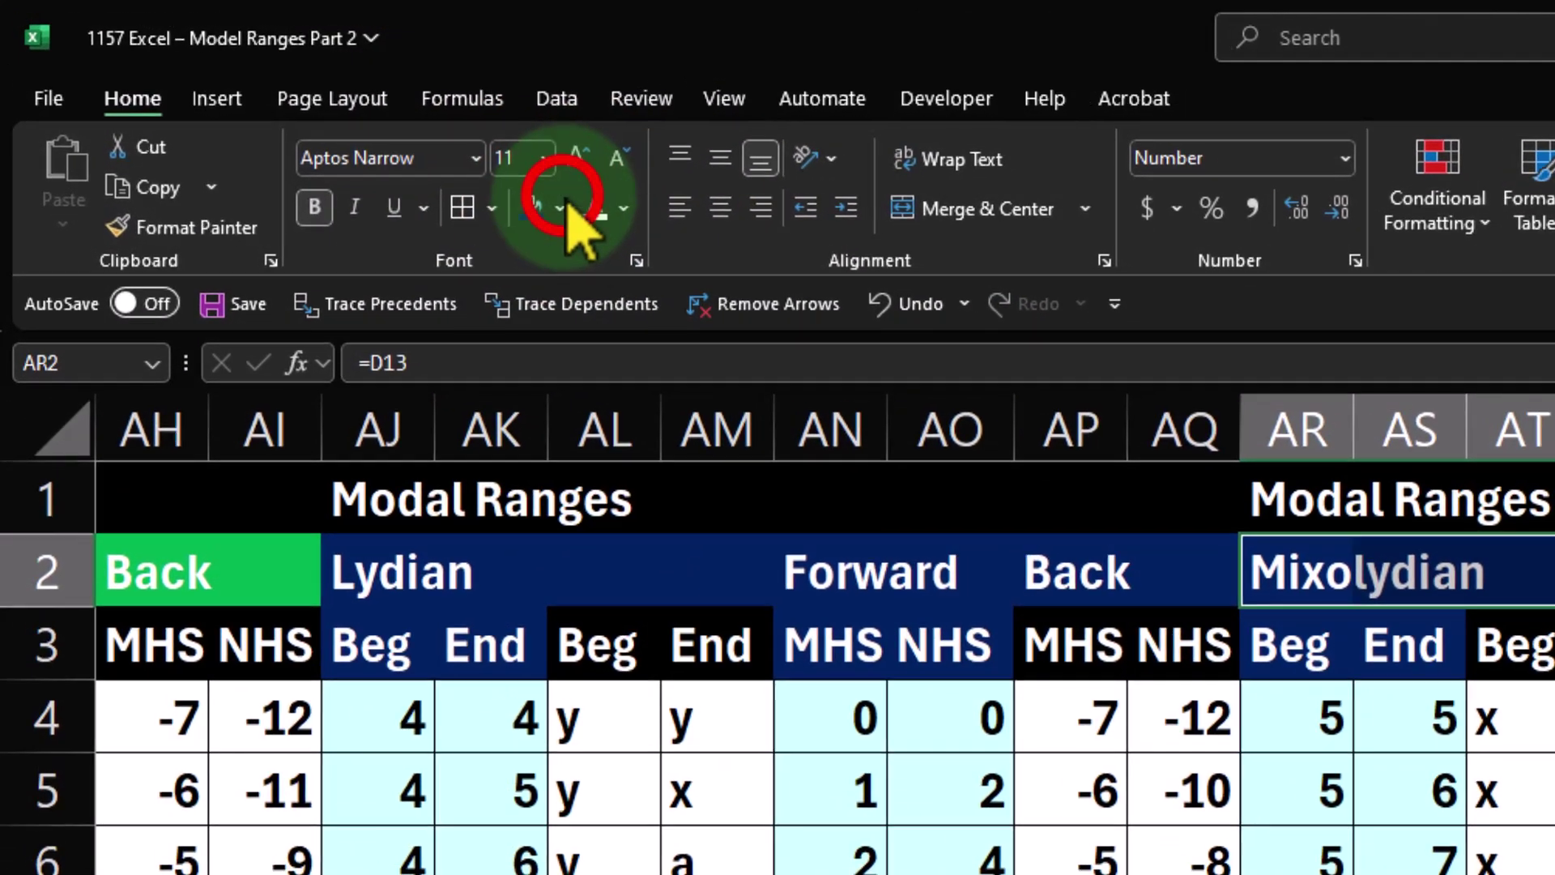
click(293, 109)
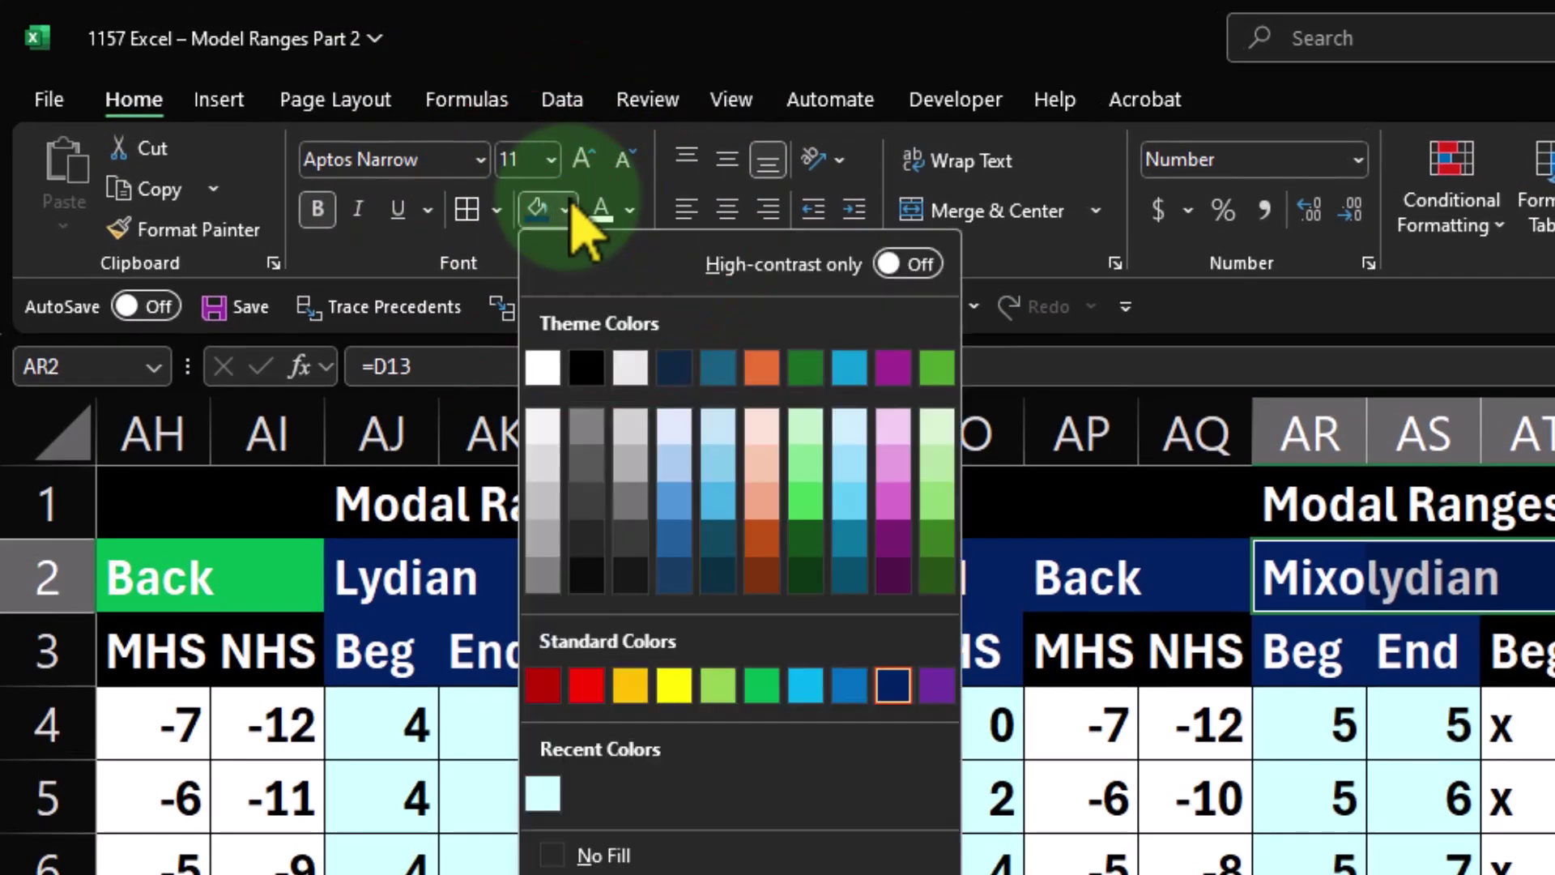
click(776, 689)
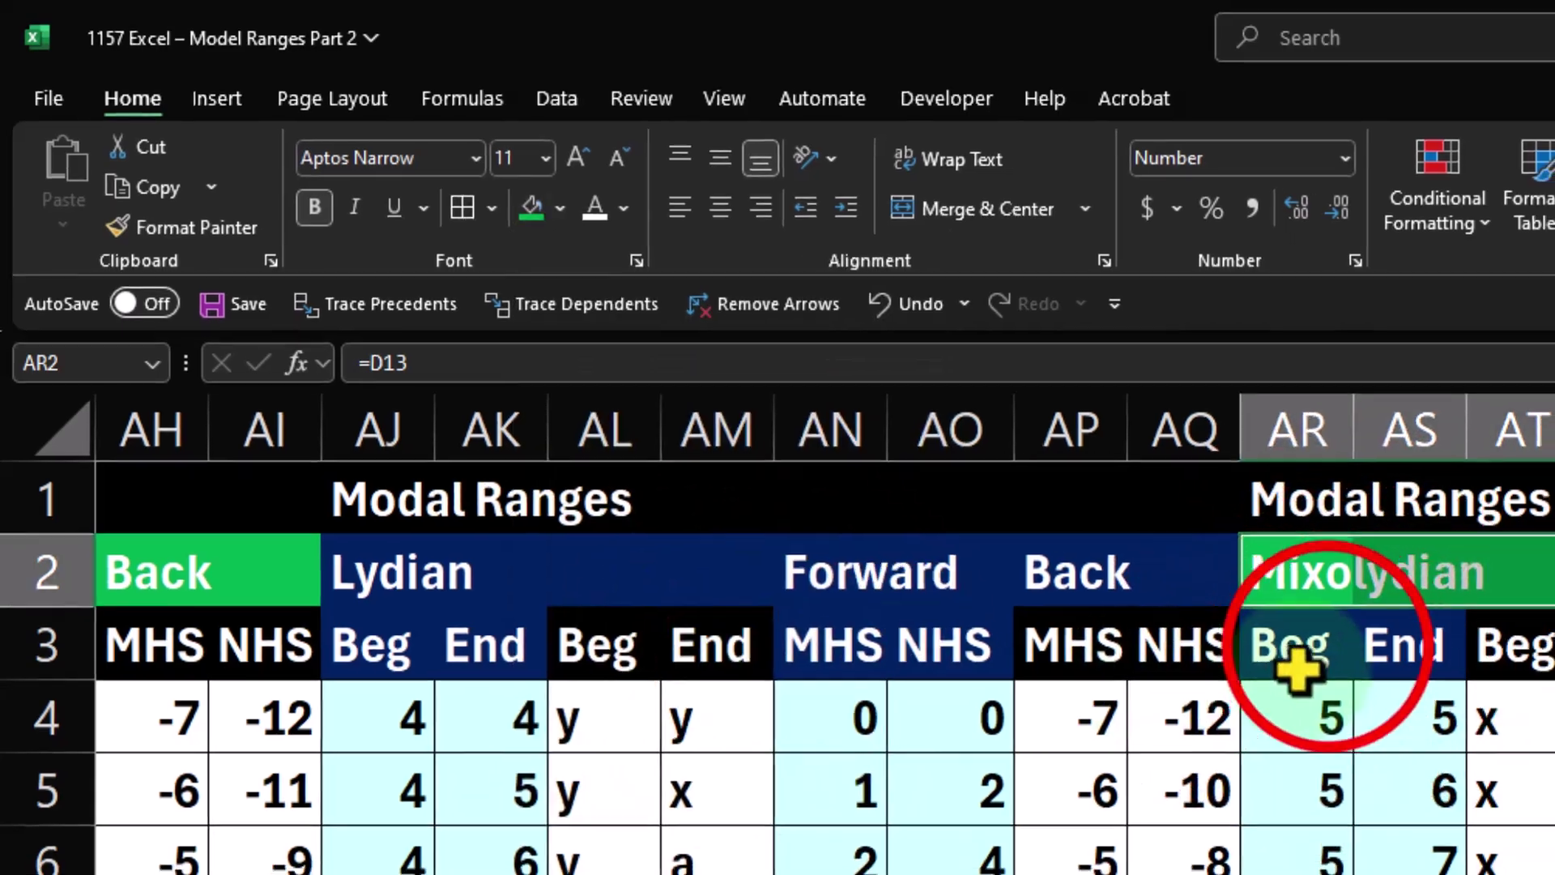
- Apply the same green fill to the Beg and End headers in AR3:AS3 and the Forward MHS and NHS headers in AV3:AW3
drag(1288, 651, 1417, 651)
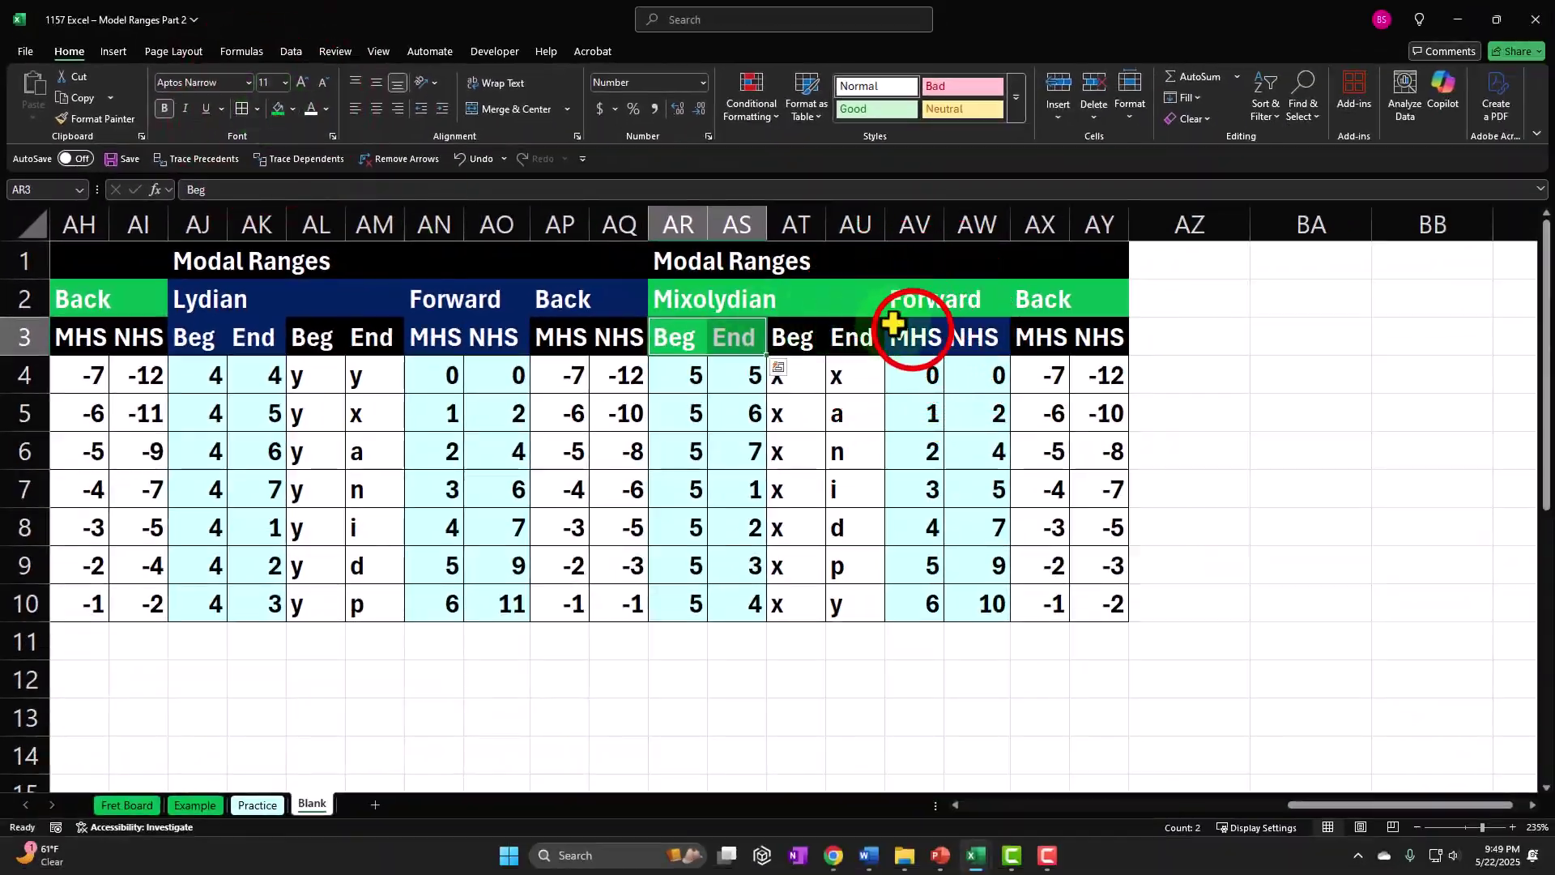
click(1363, 486)
drag(940, 334, 976, 334)
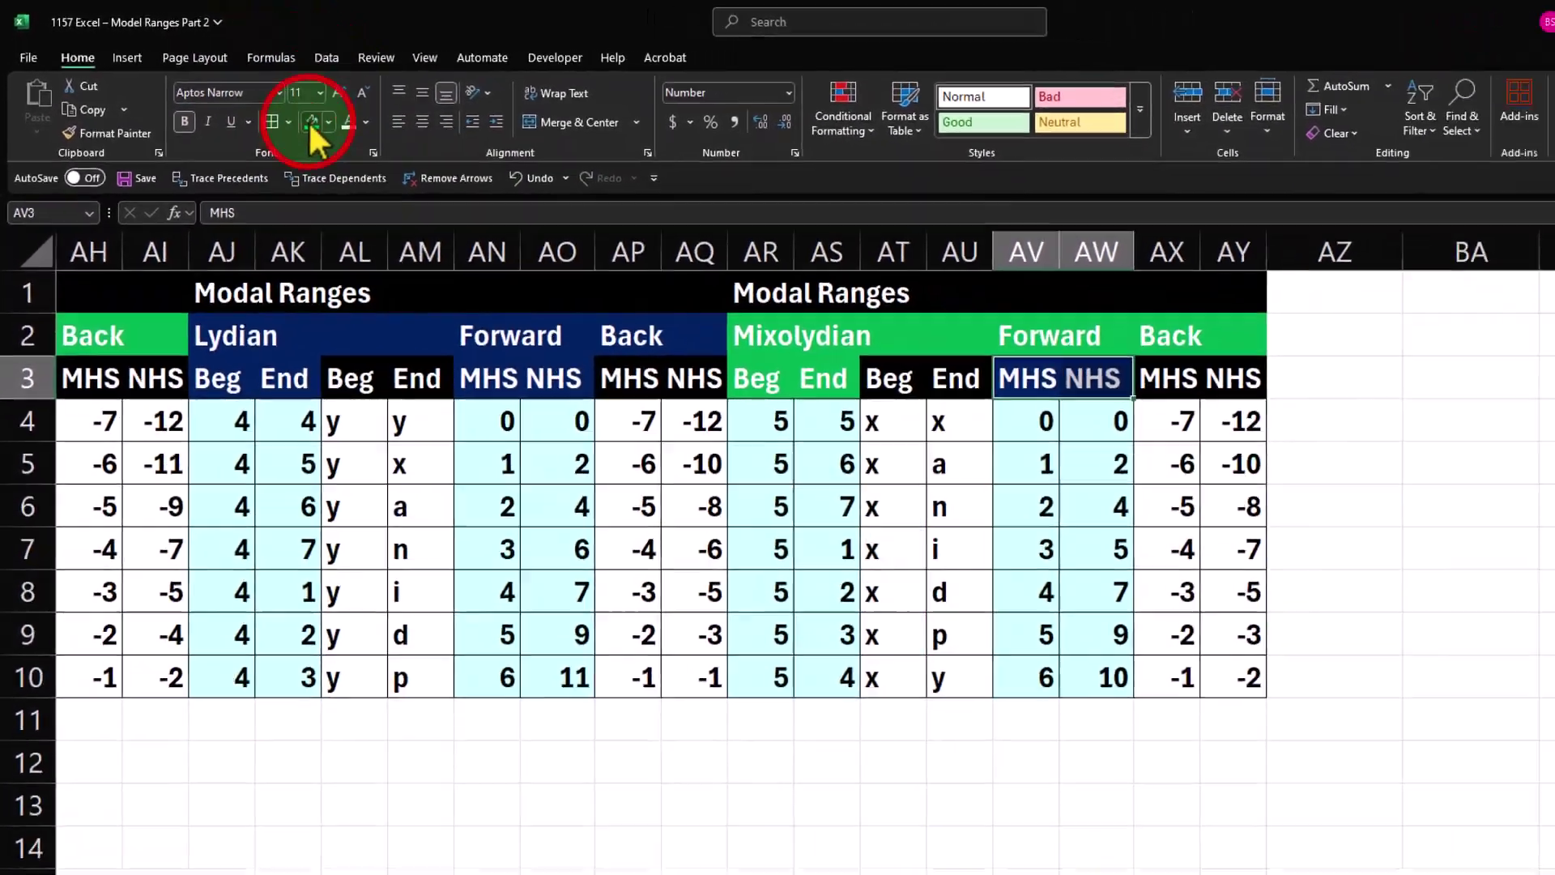
click(278, 110)
- Check the Mixolydian block's Beg and End number formulas in columns AR and AS, from row 4 down to row 10
click(748, 398)
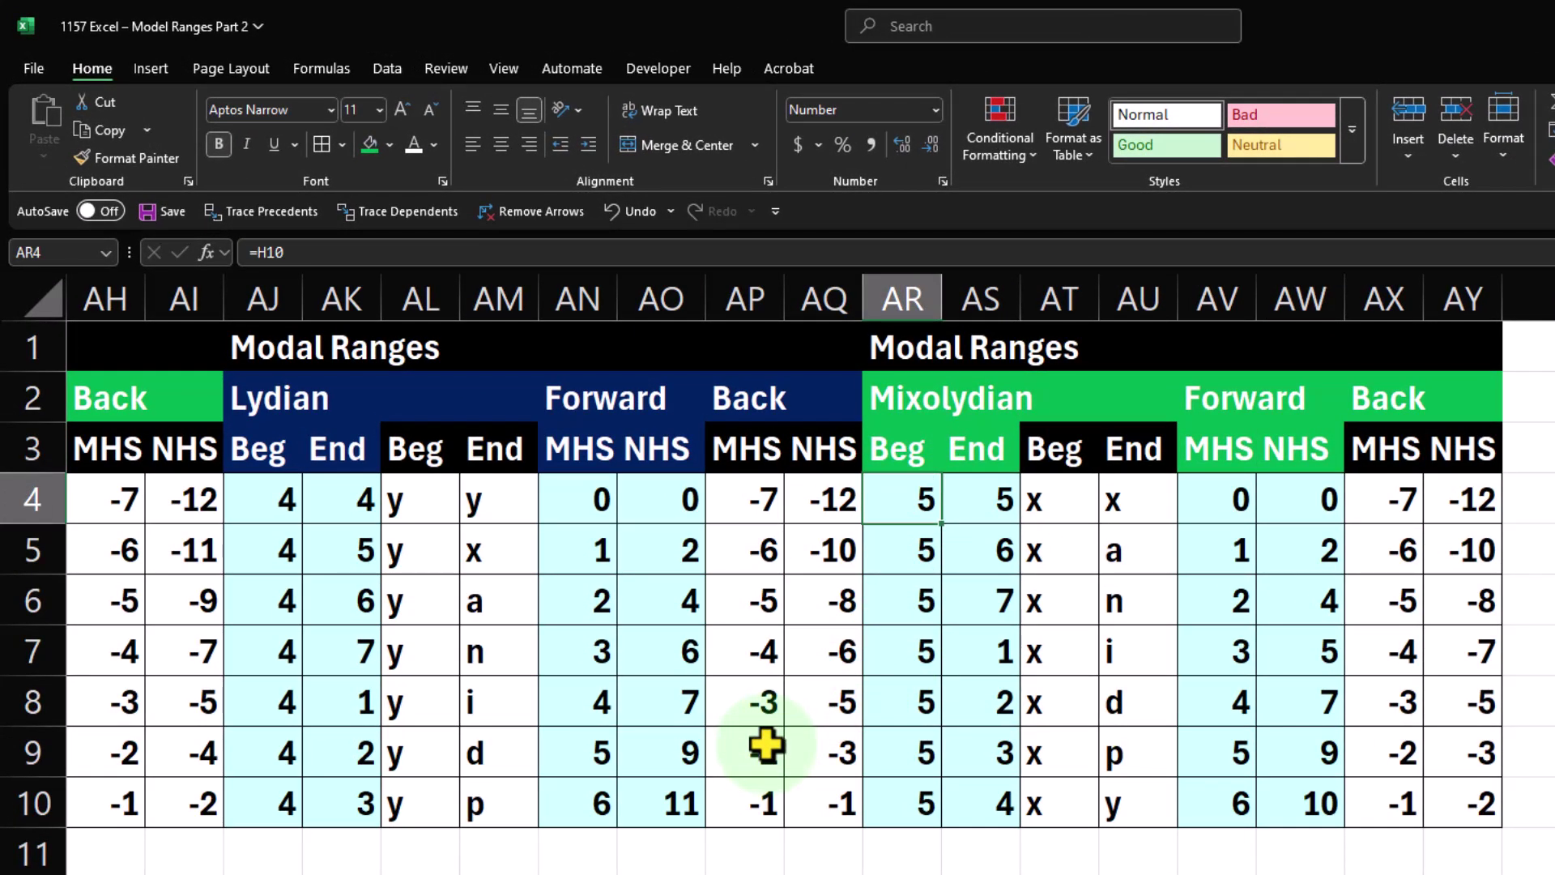
key(Tab)
key(Return)
key(Tab)
key(Down)
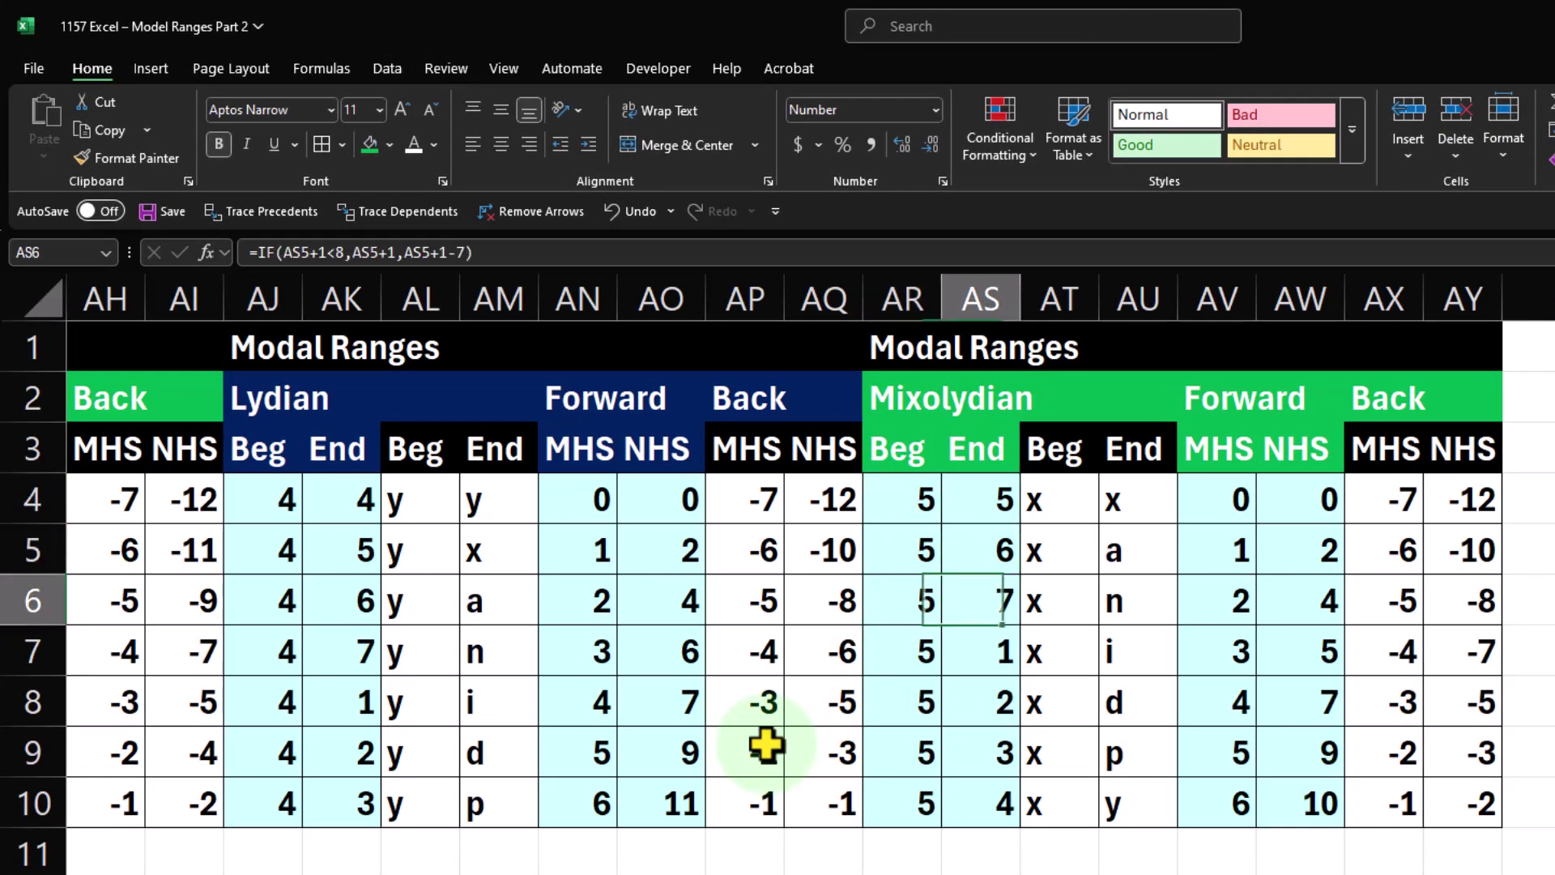
key(Down)
key(Left)
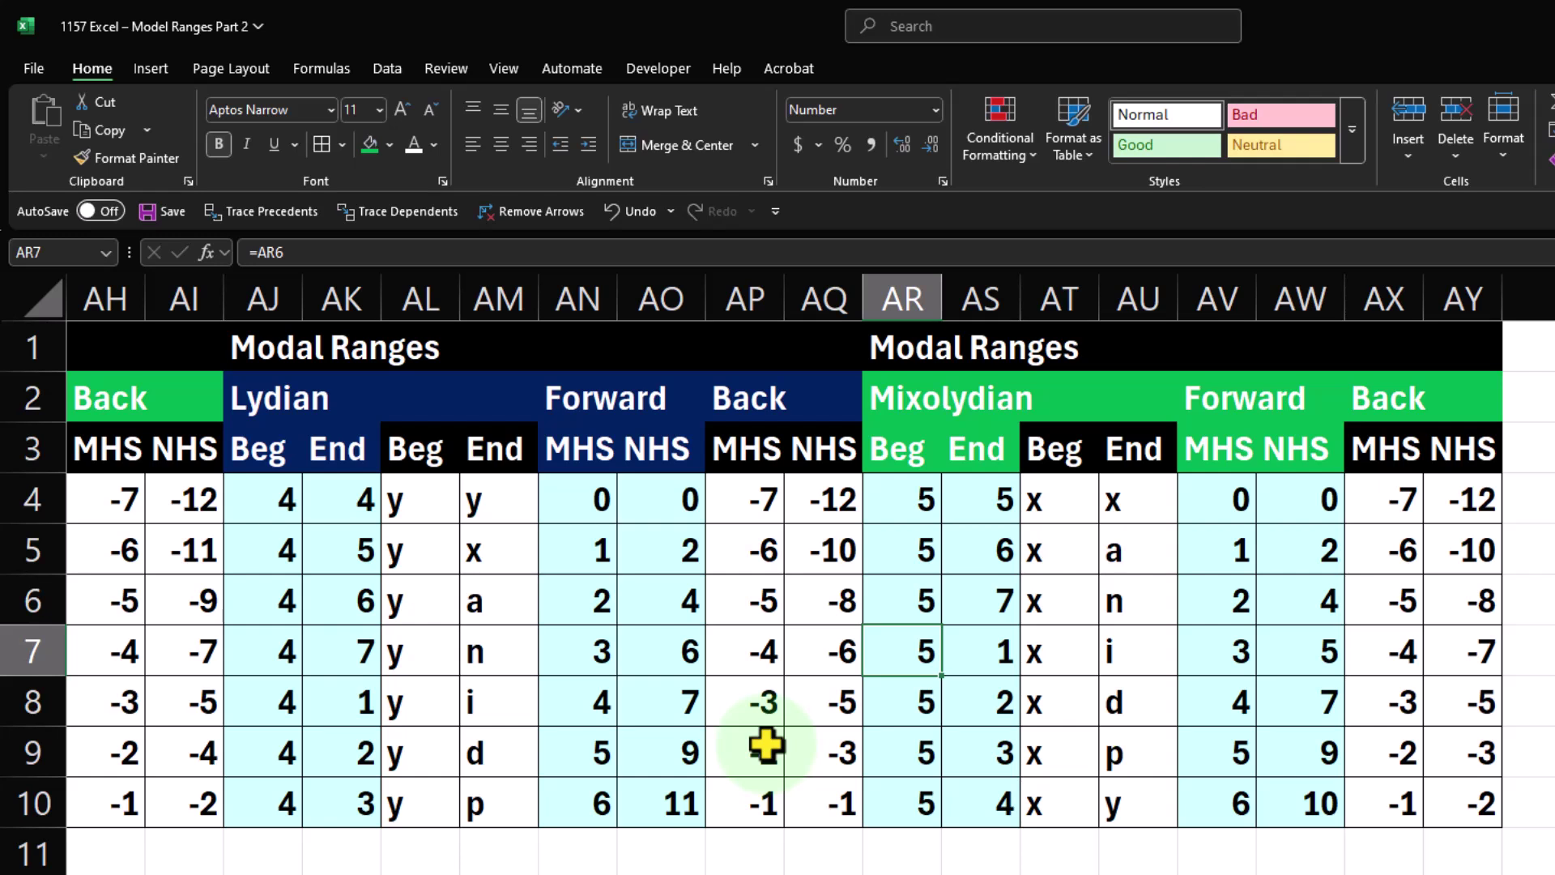
key(Right)
key(Down)
key(Left)
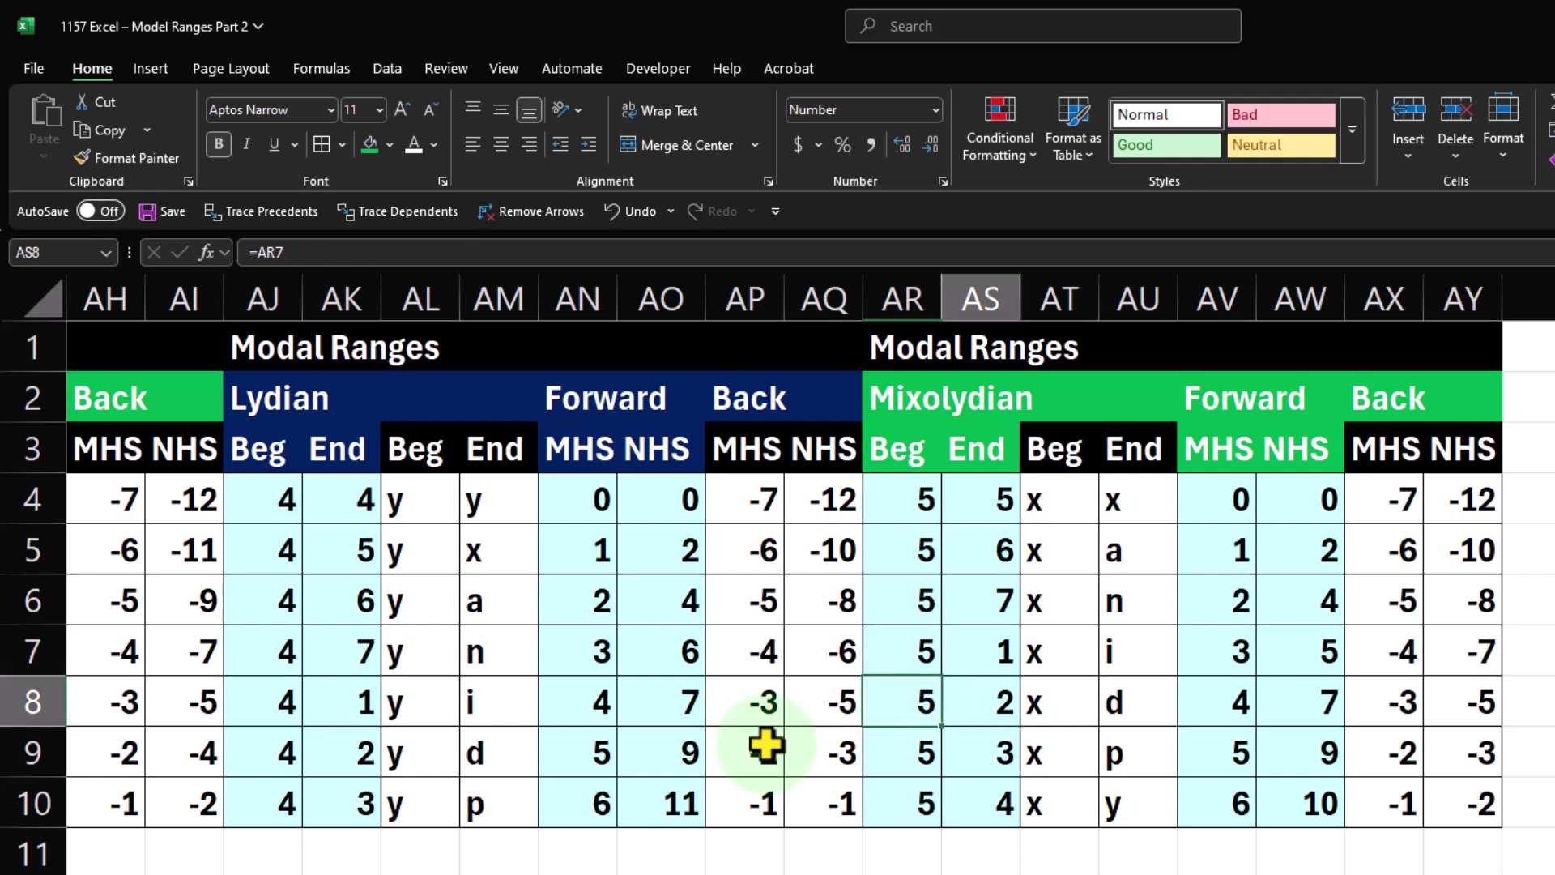
key(Right)
key(Down)
key(Left)
key(Right)
key(Left)
key(Right)
key(Down)
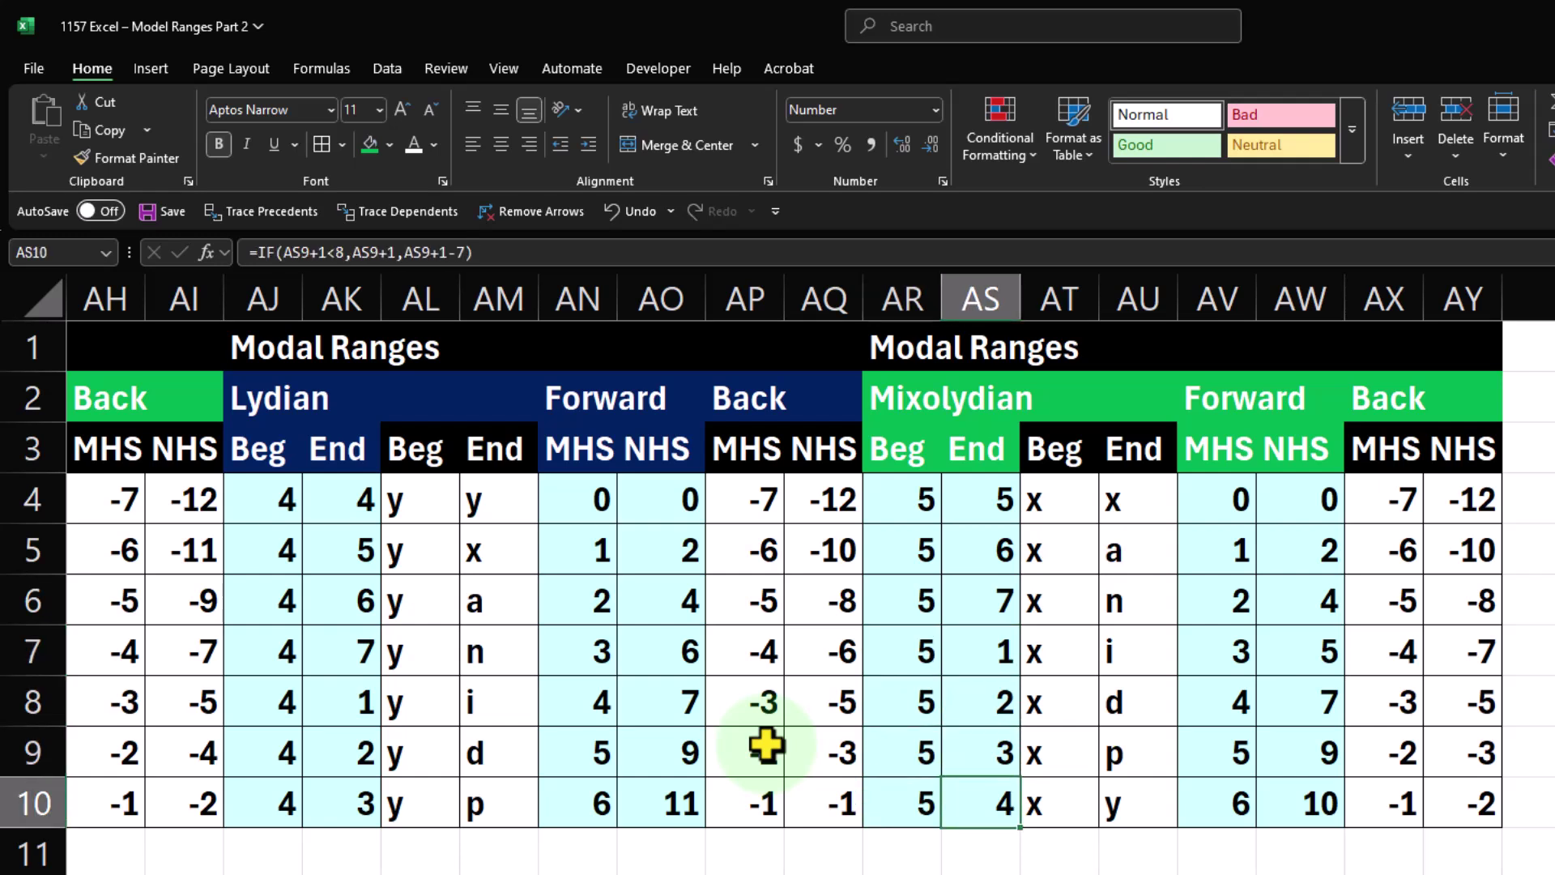
- Check the XLOOKUP formulas behind the Mixolydian Beg and End letters in columns AT and AU, rows 4 to 10
key(Up)
key(Up)
key(Up)
key(Up)
key(Up)
key(Up)
key(Right)
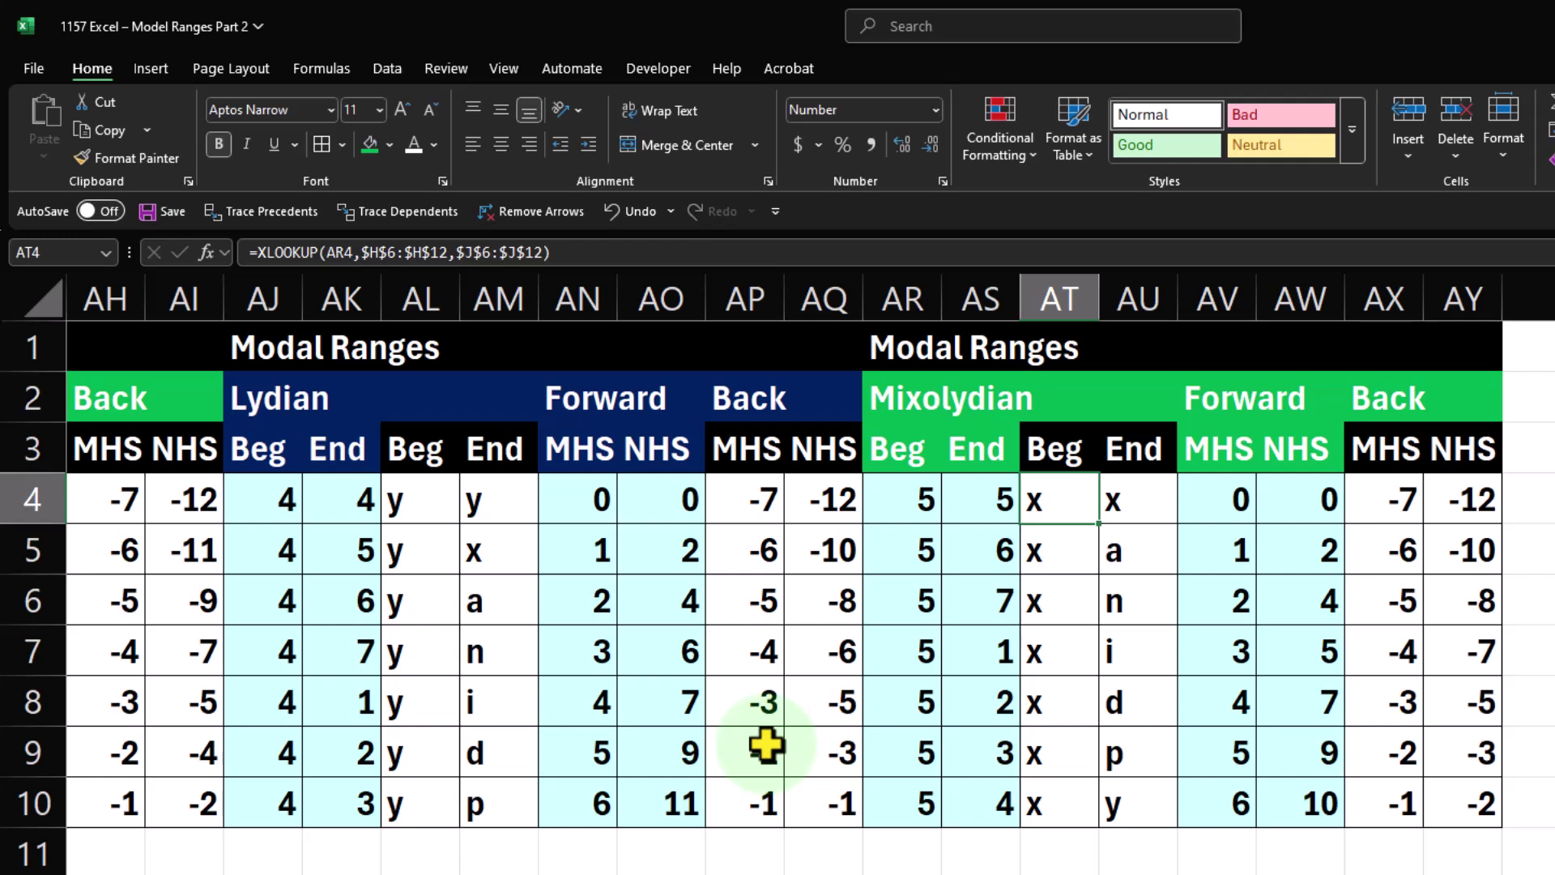
key(Right)
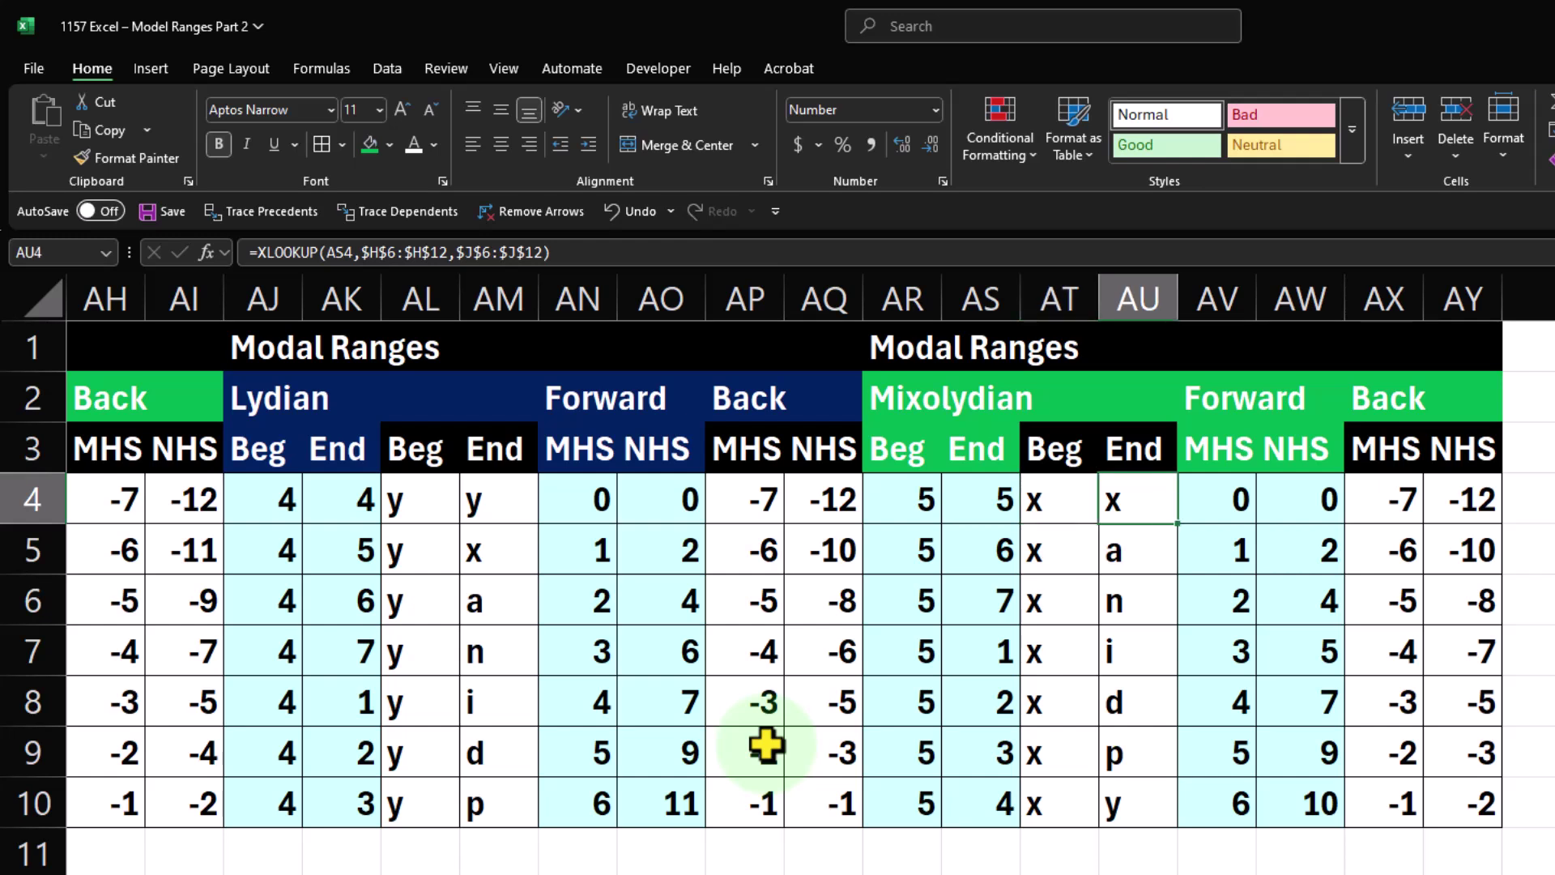
key(Left)
key(Down)
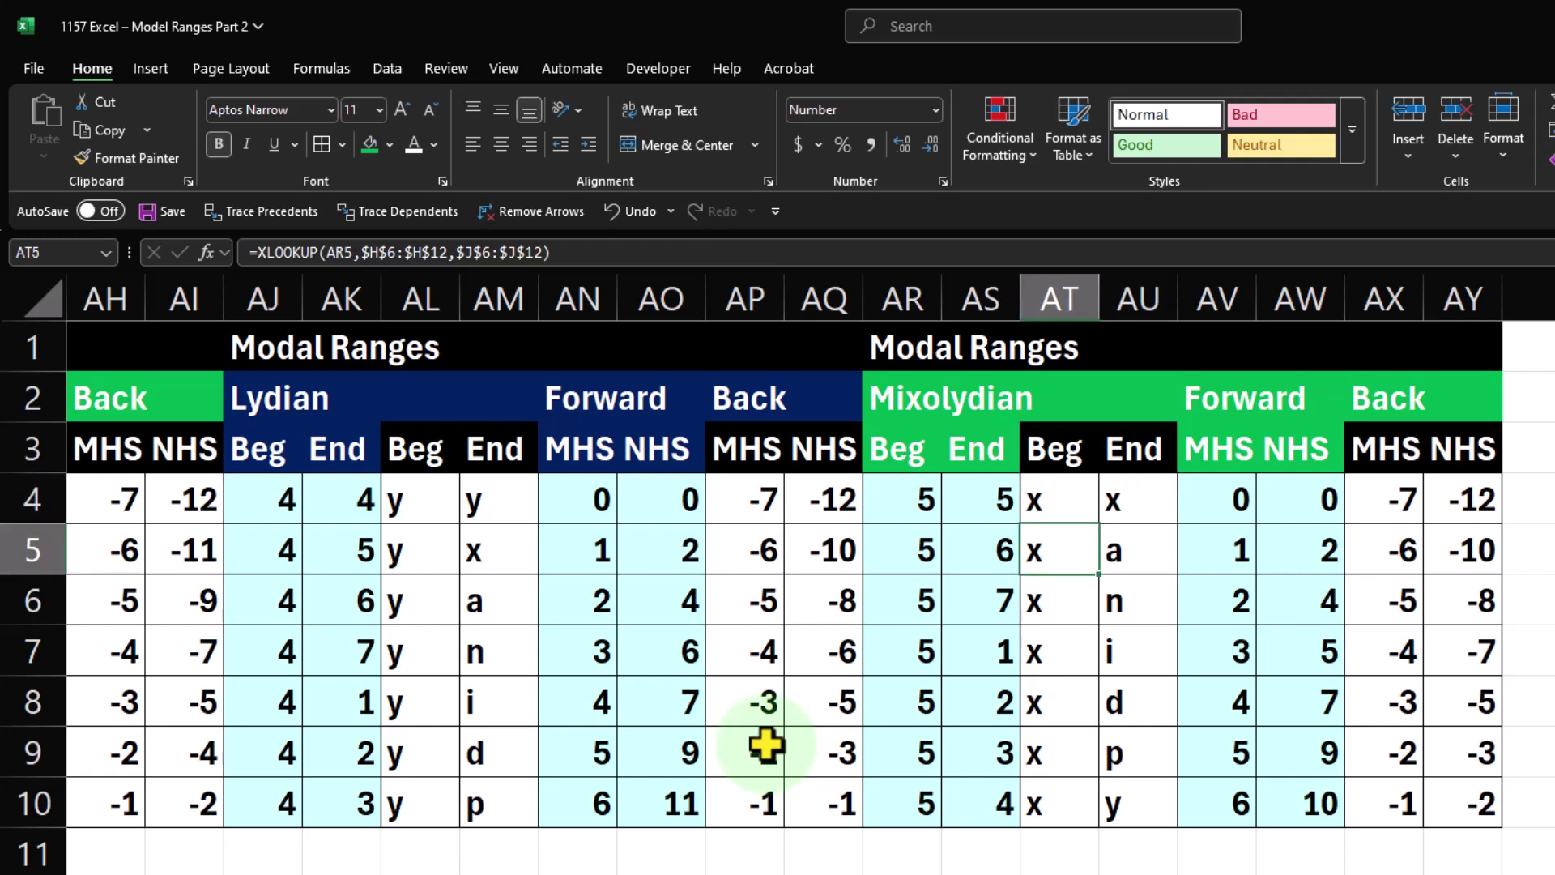
key(Right)
key(Left)
key(Down)
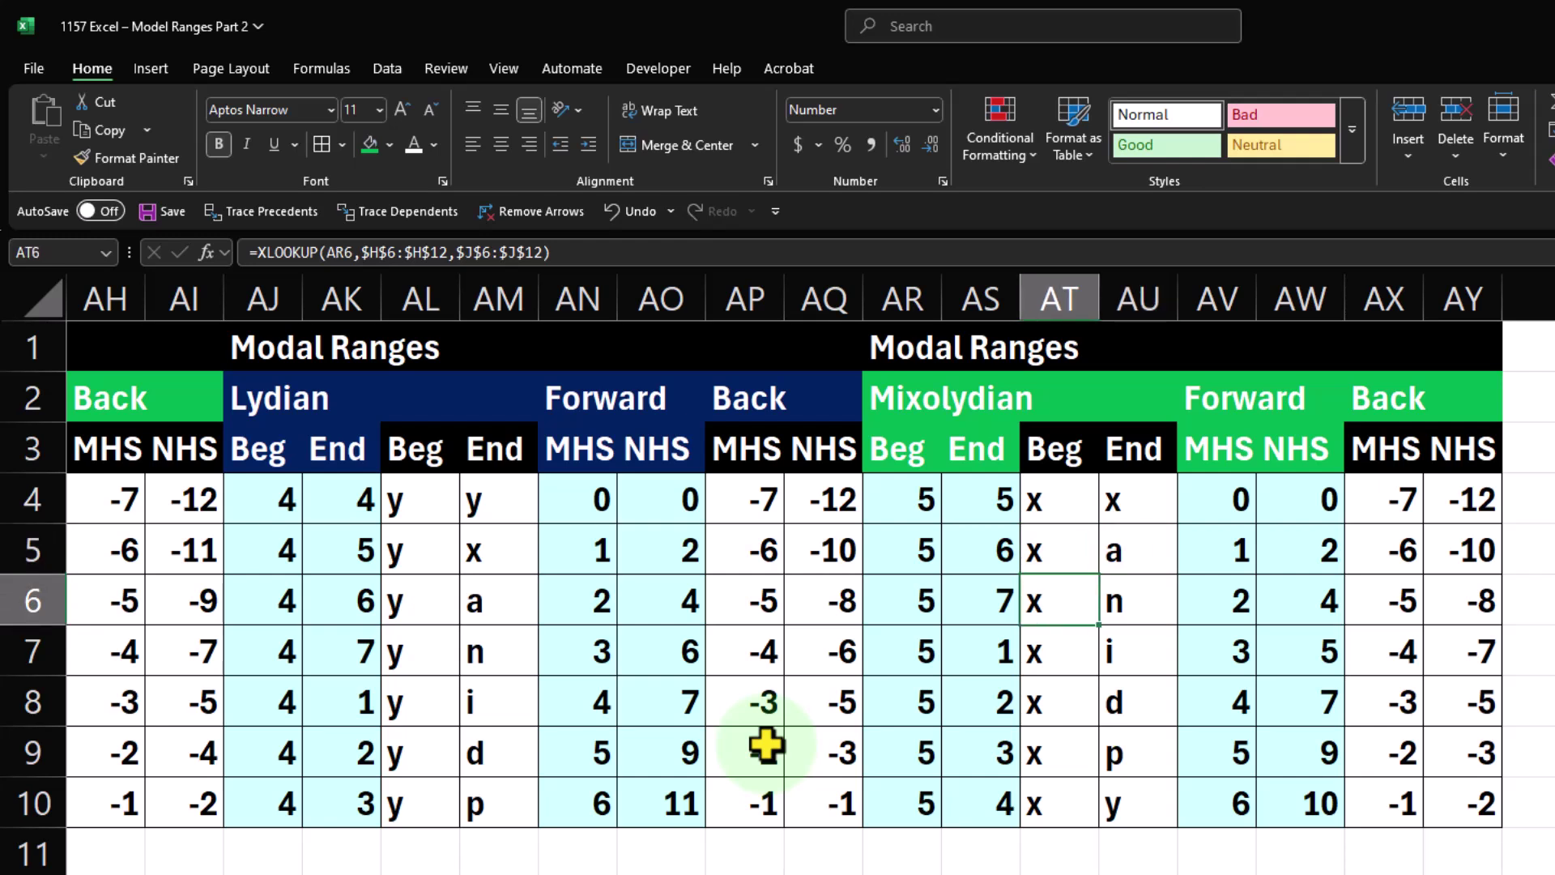
key(Right)
key(Left)
key(Down)
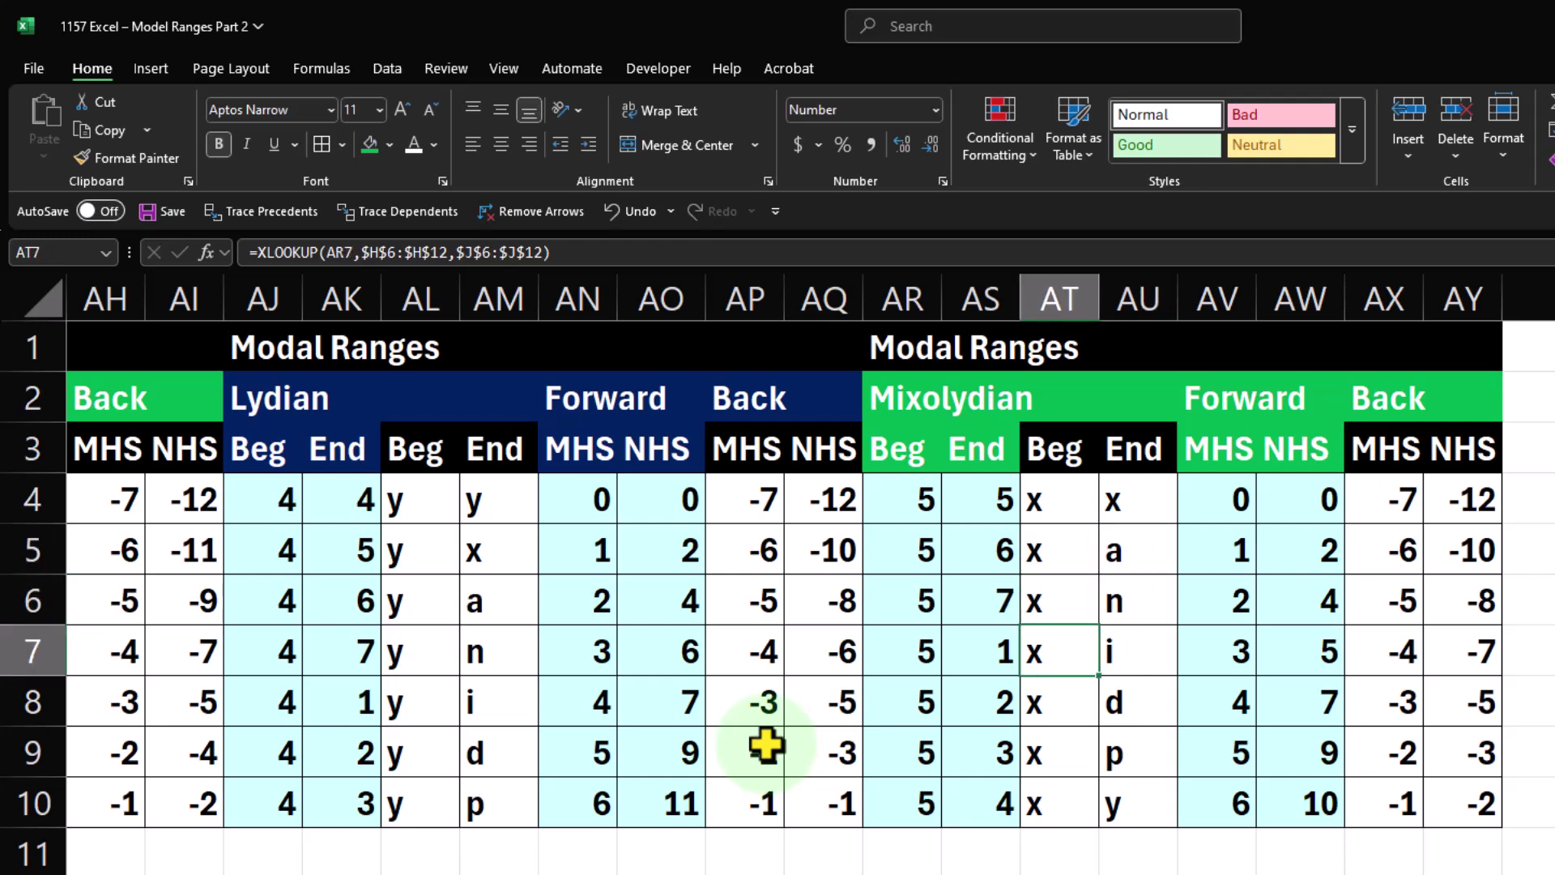
key(Right)
key(Down)
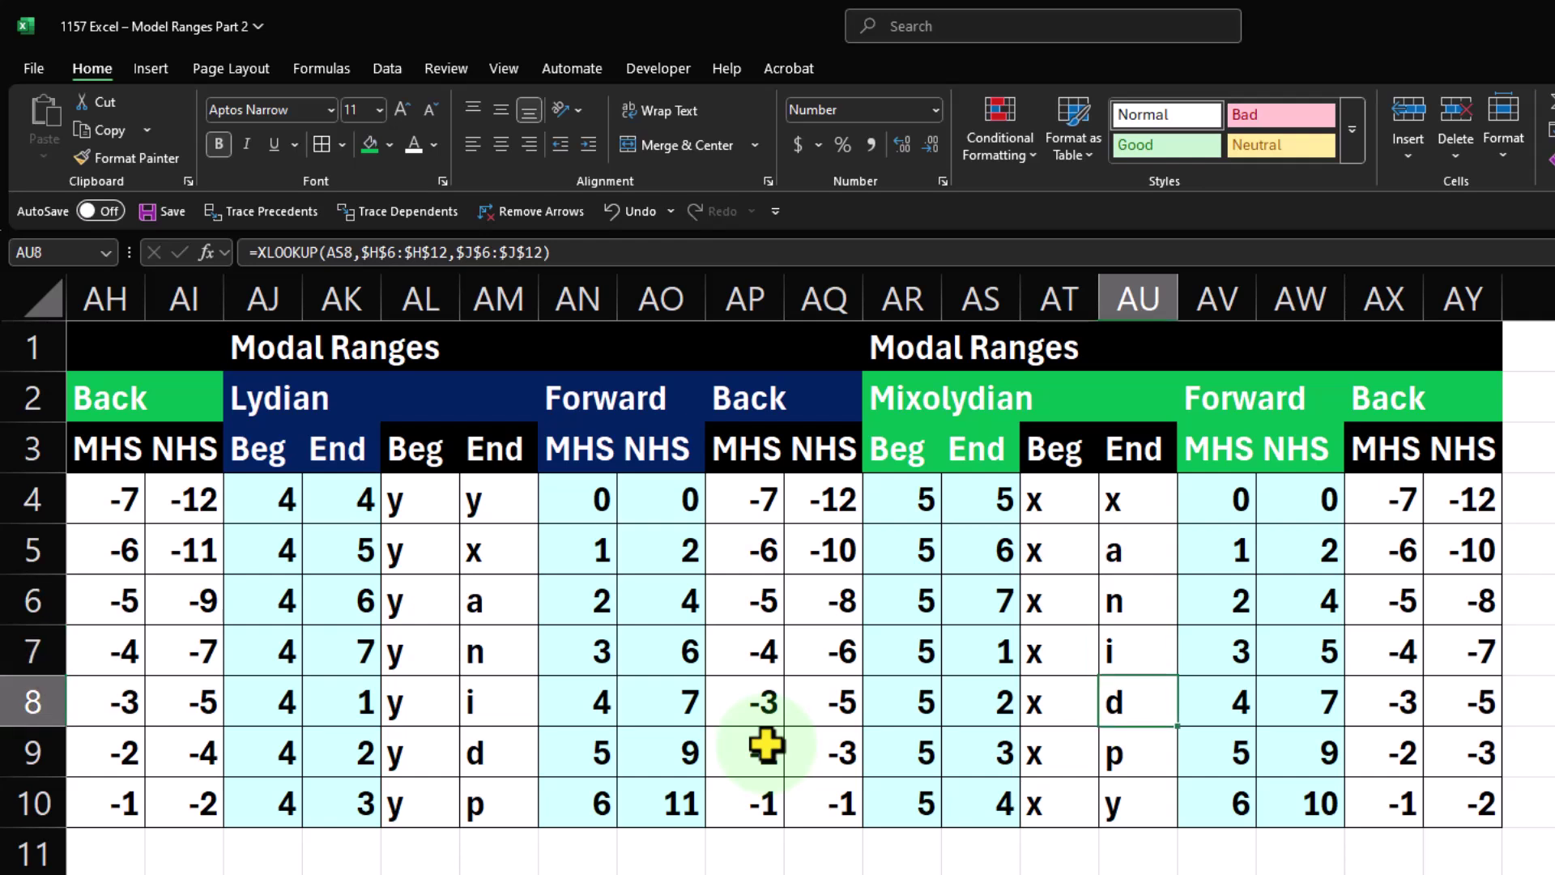
key(Left)
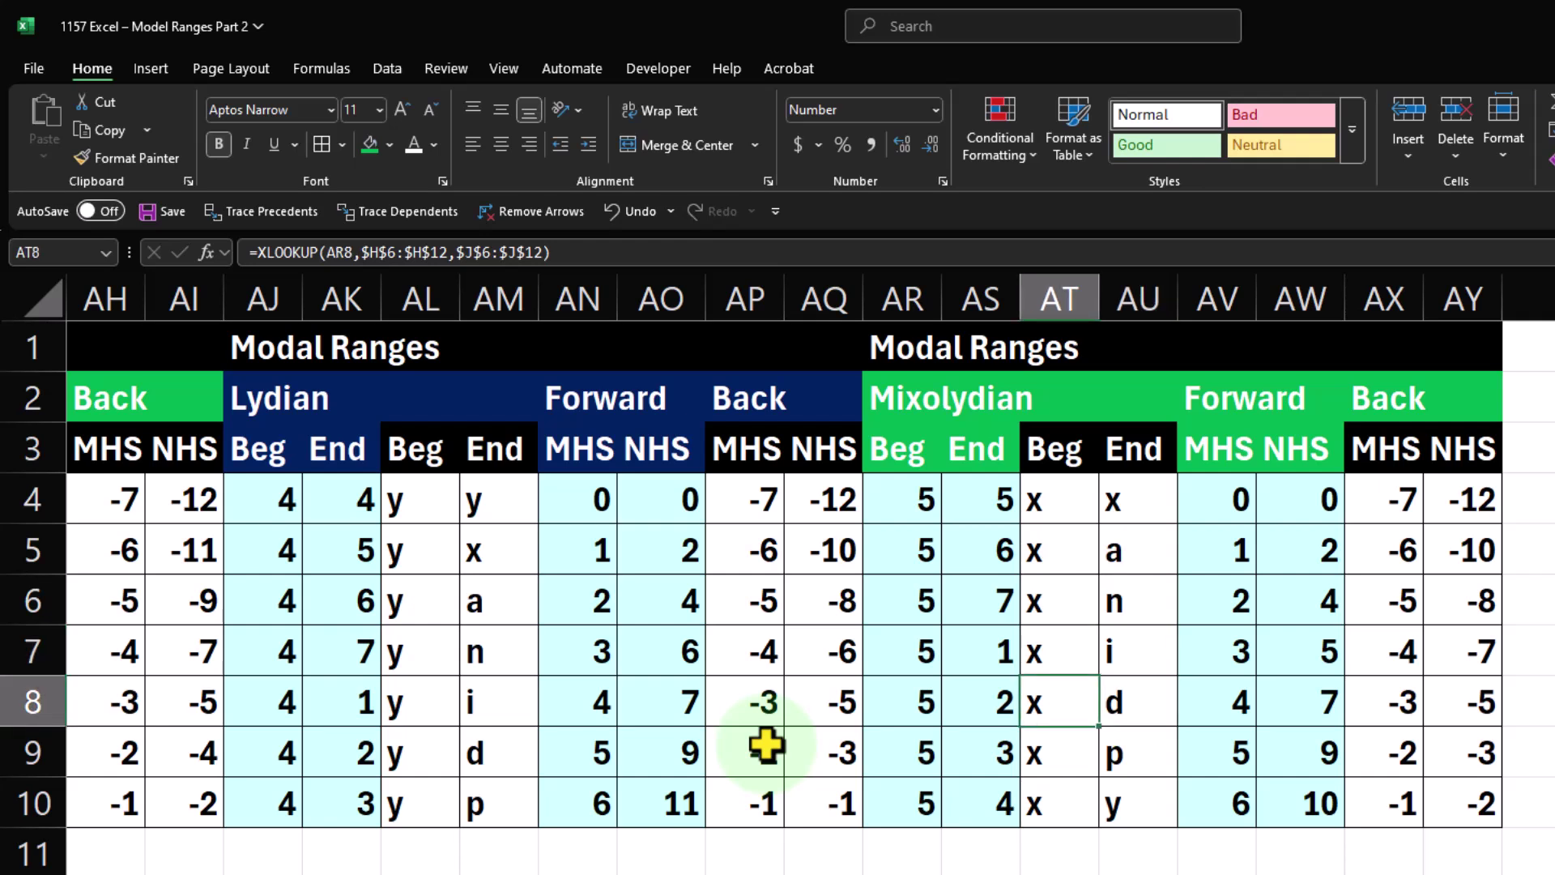
key(Right)
key(Down)
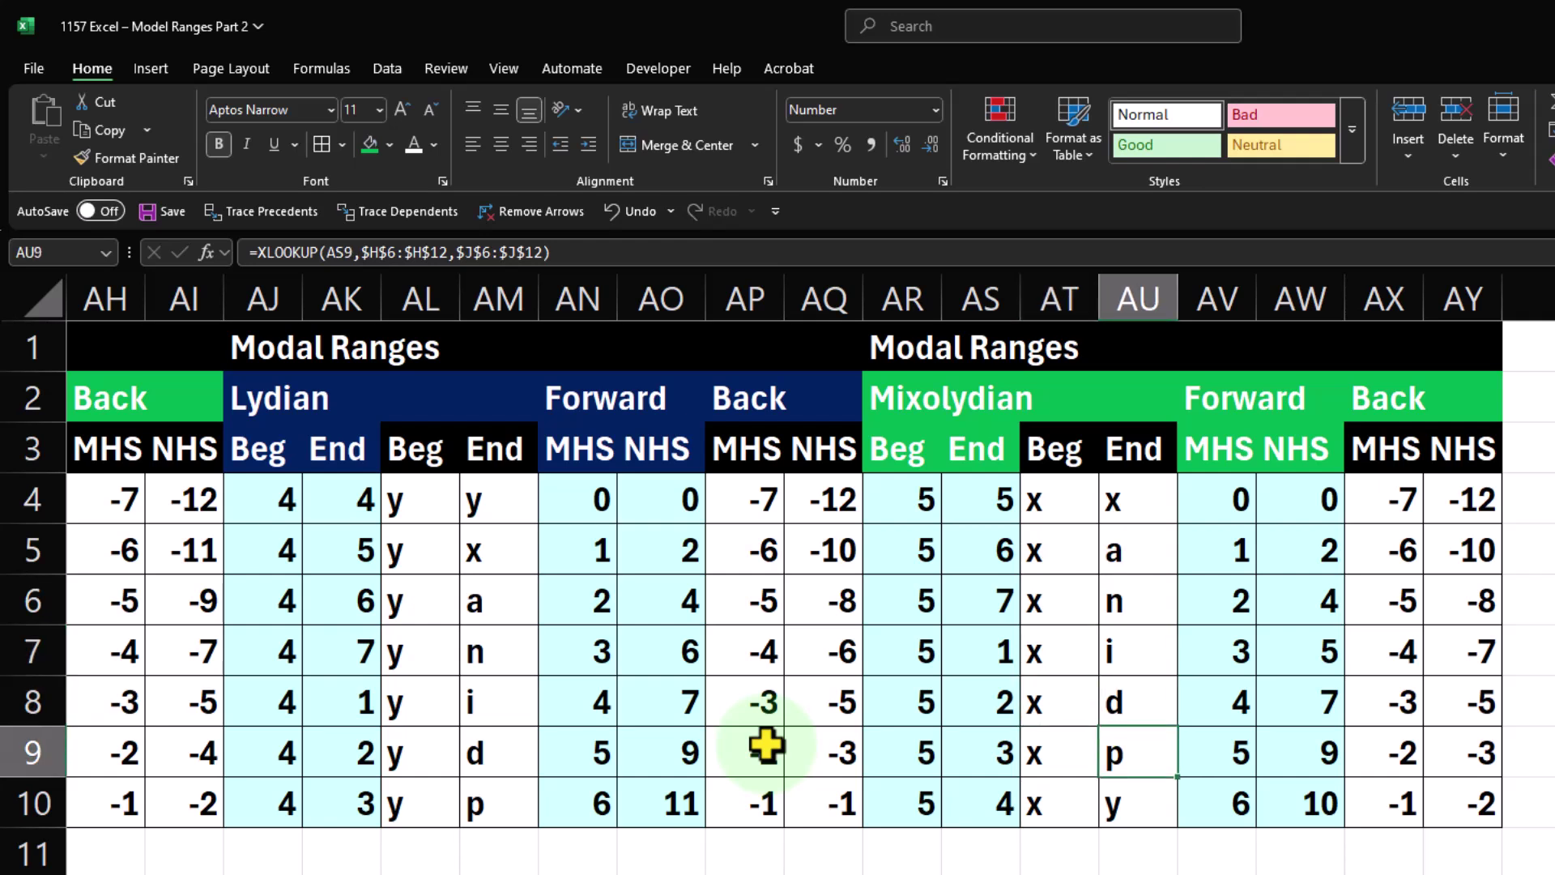
key(Left)
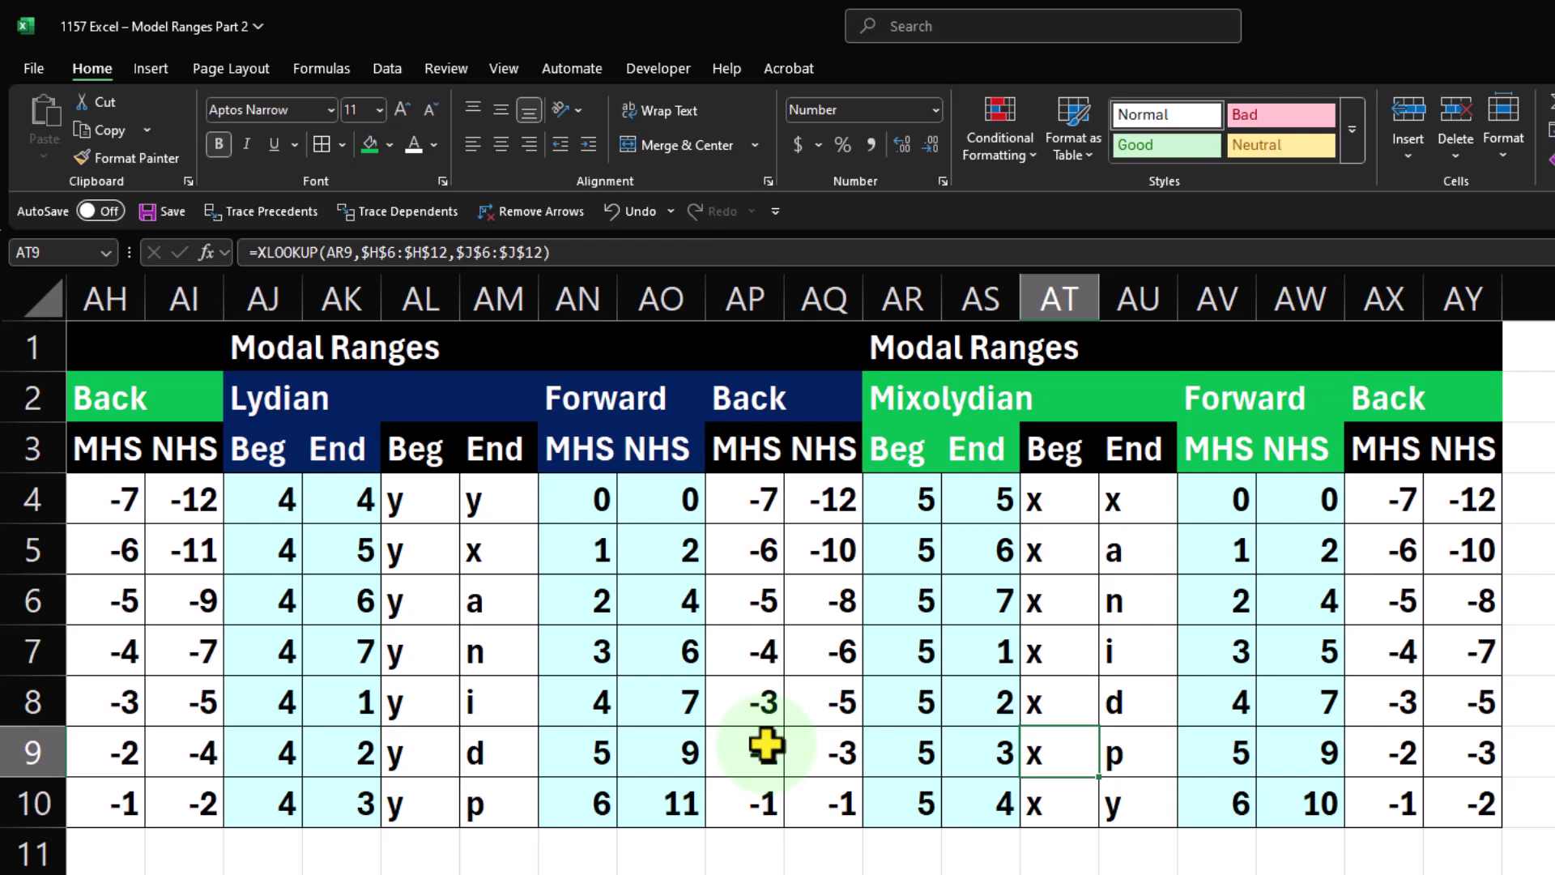
key(Right)
key(Down)
key(Left)
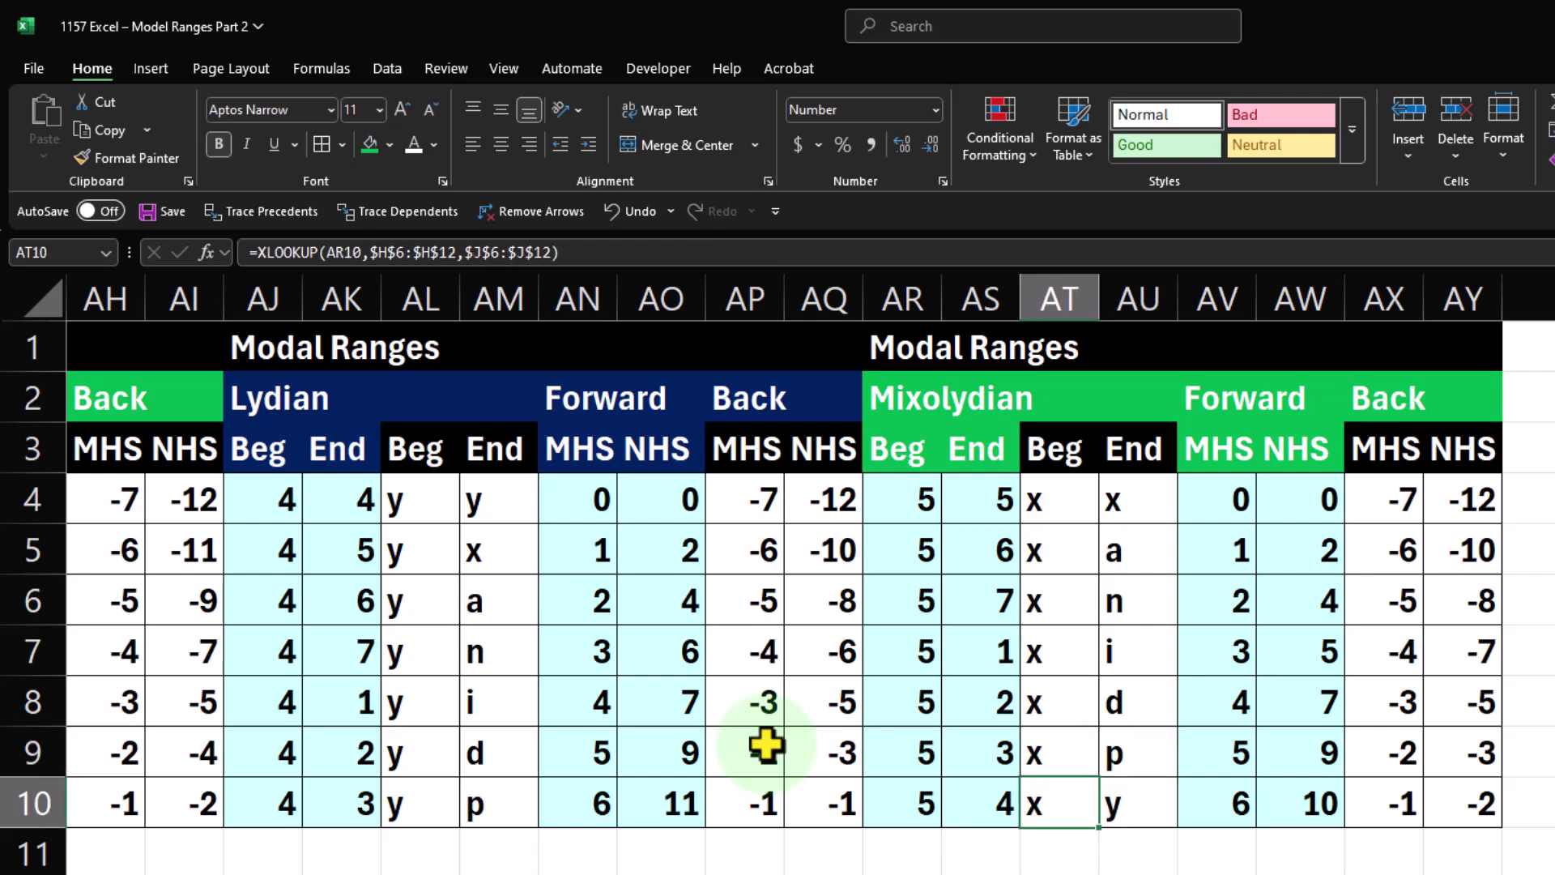
- Compare the row 5 Mixolydian letters with the Forward MHS and NHS formulas in AV5 and AW5, continuing to the Back MHS formula in AX5
key(Right)
key(Up)
key(Up)
key(Up)
key(Up)
key(Up)
key(Left)
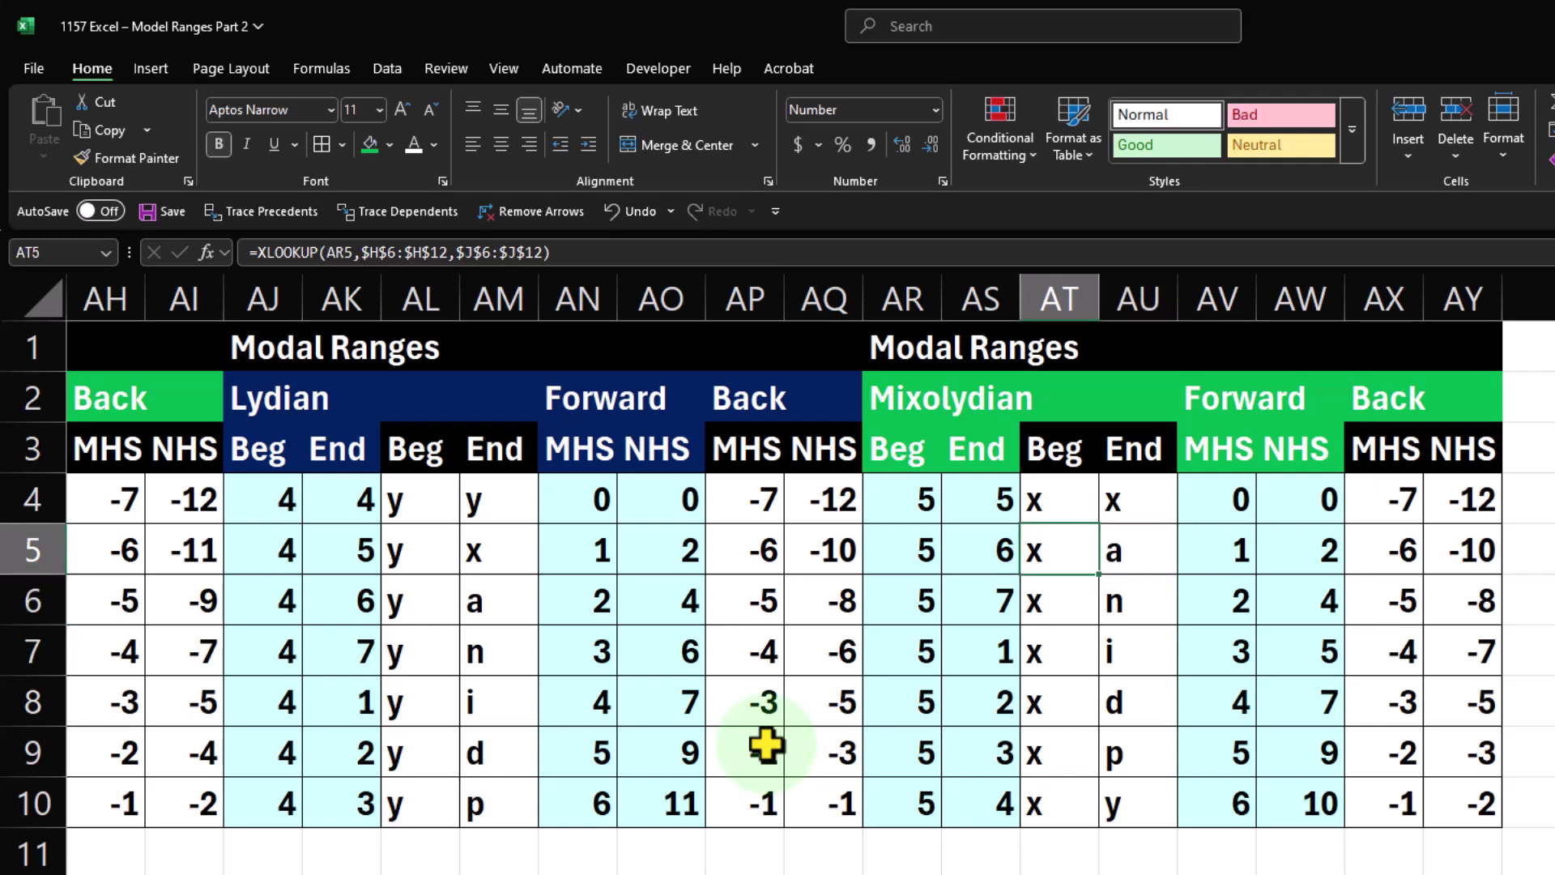
key(Right)
key(Right)
key(Right)
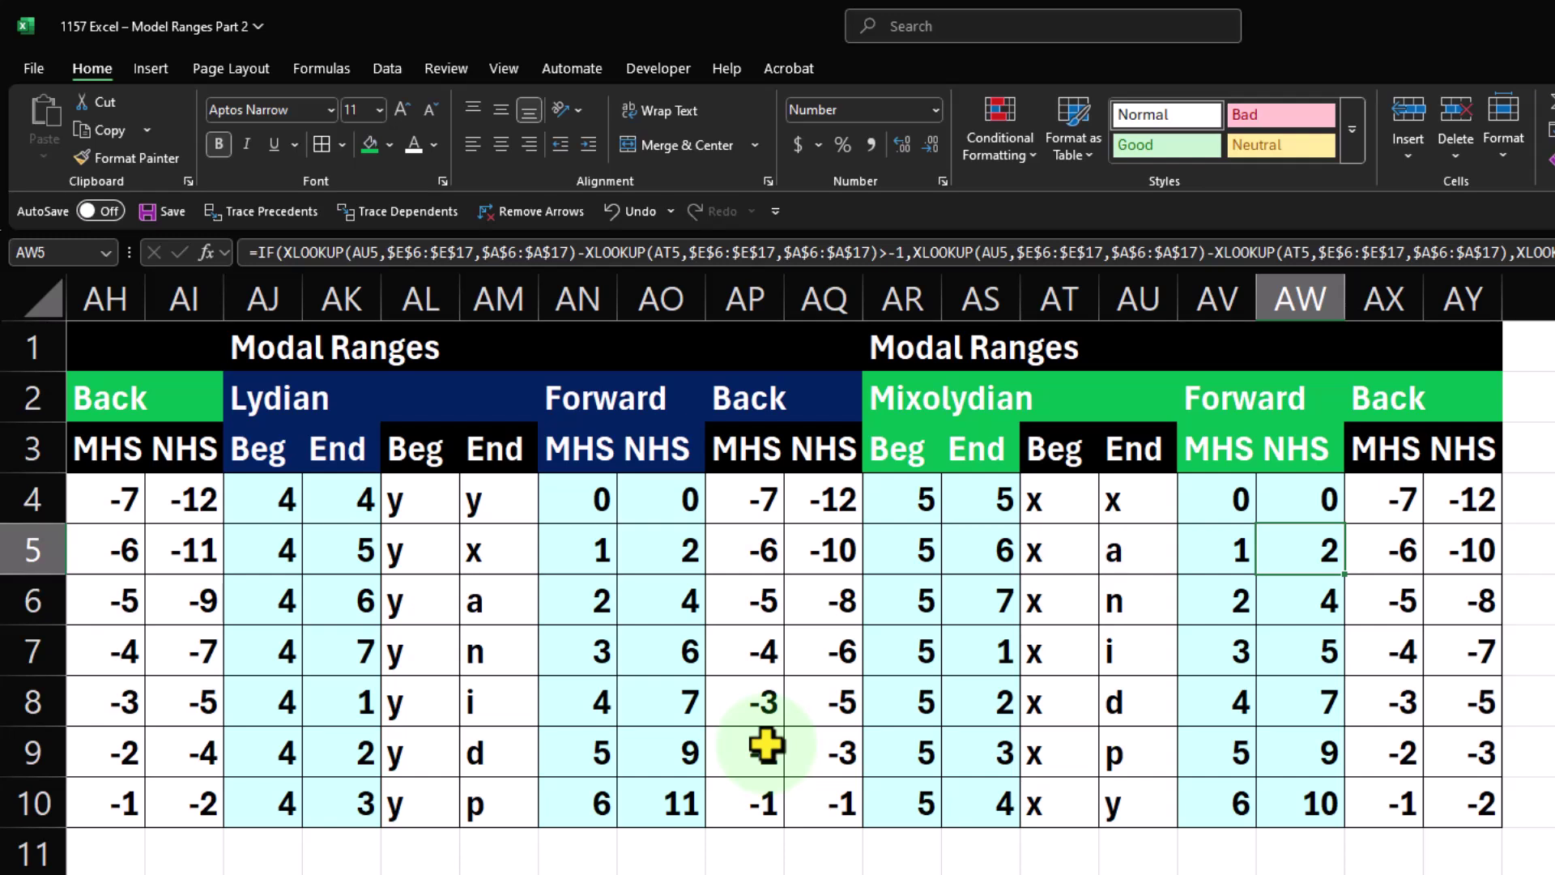
key(Left)
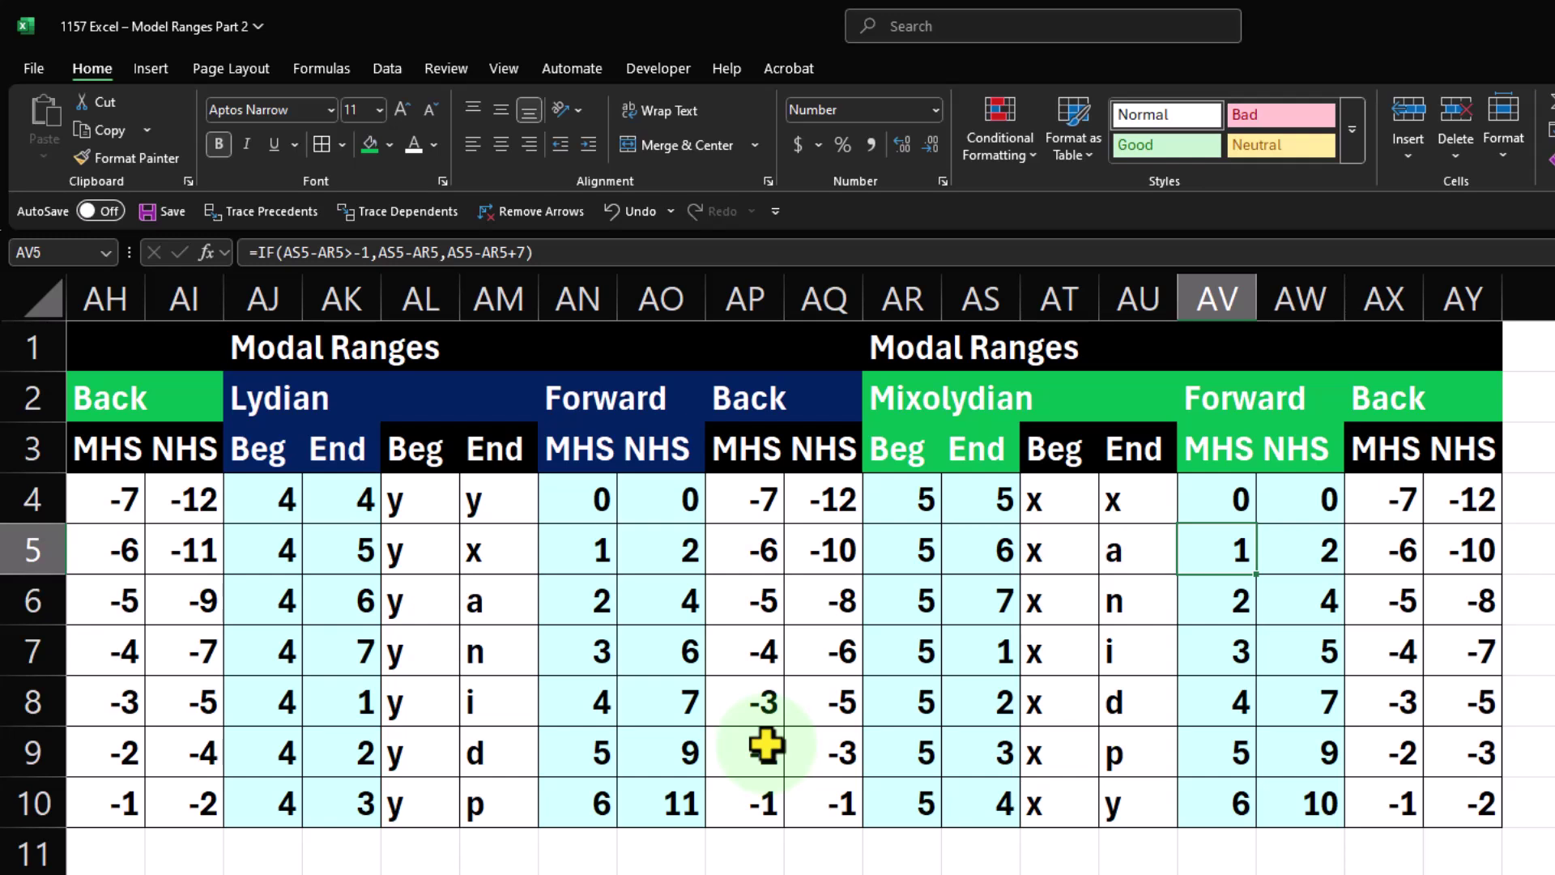
key(Left)
key(Left)
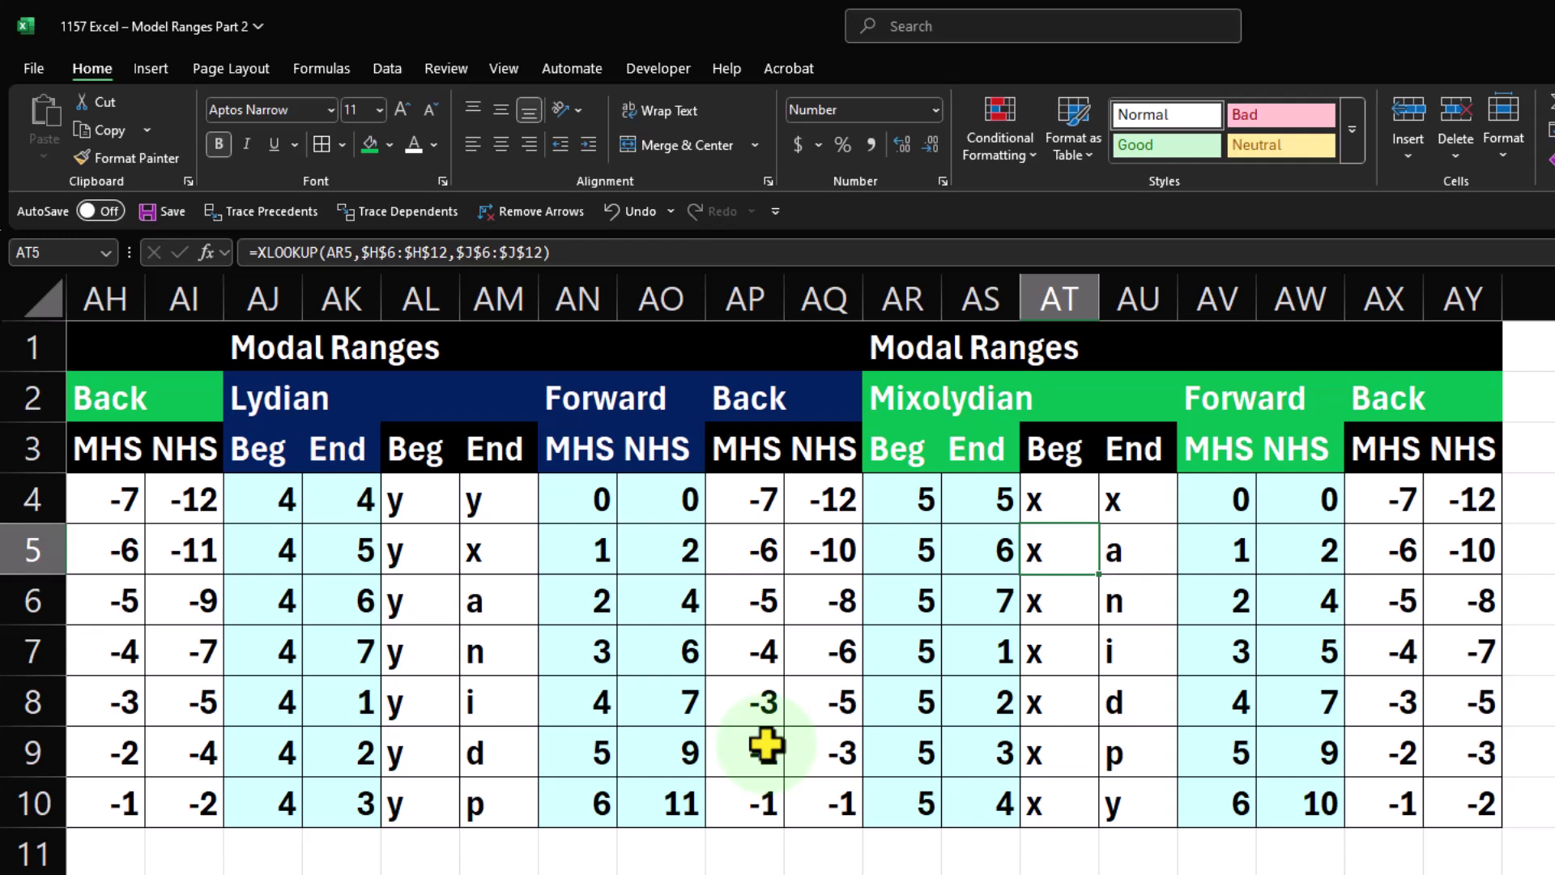
key(Right)
key(Right)
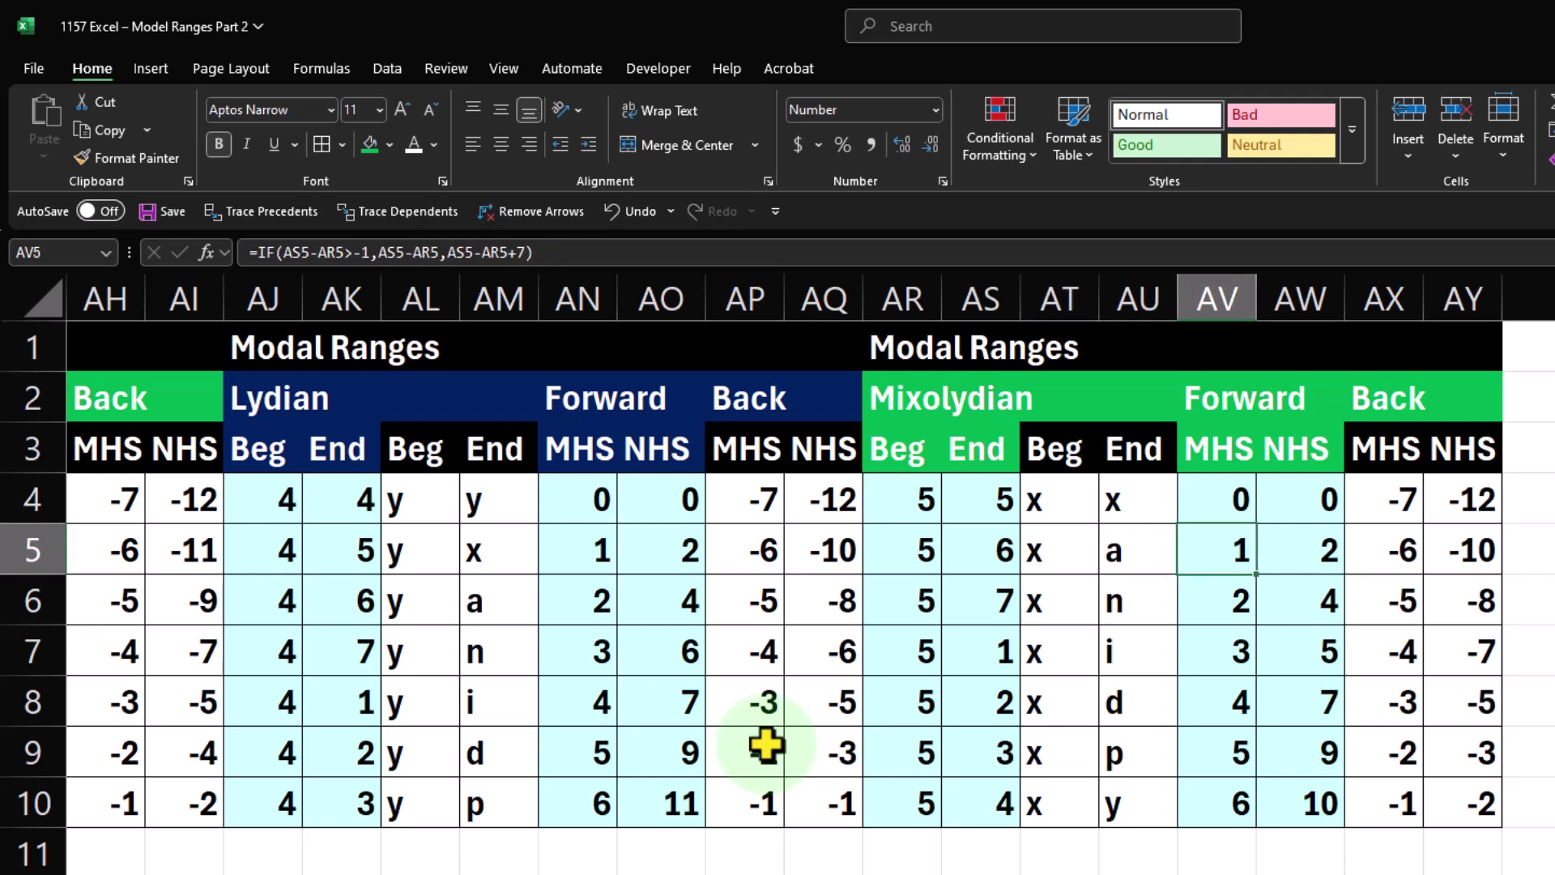
key(Left)
key(Left)
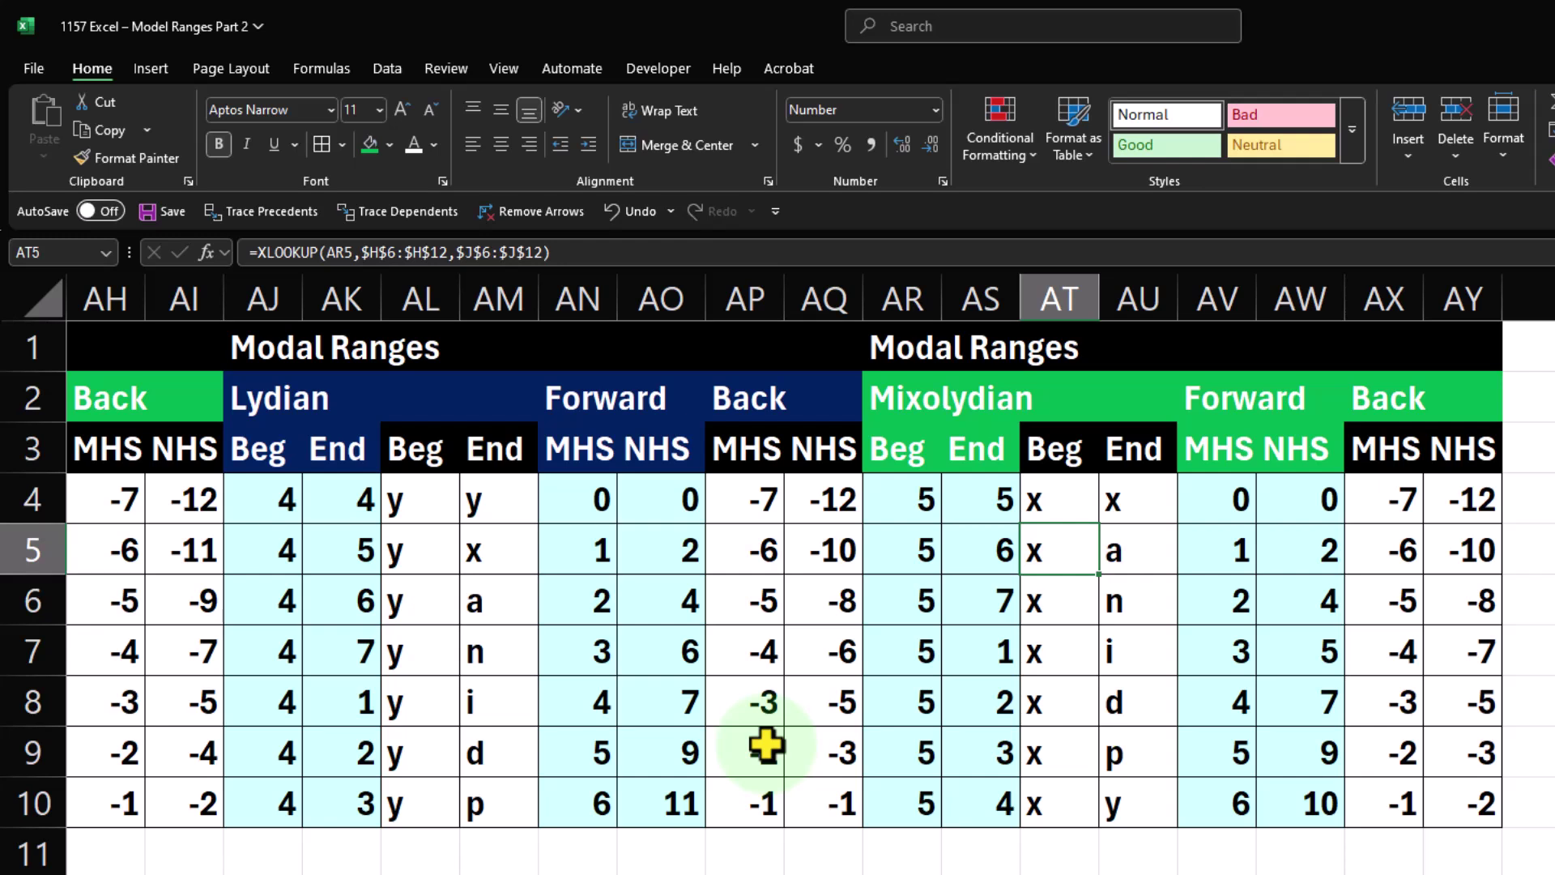
key(Right)
key(Right)
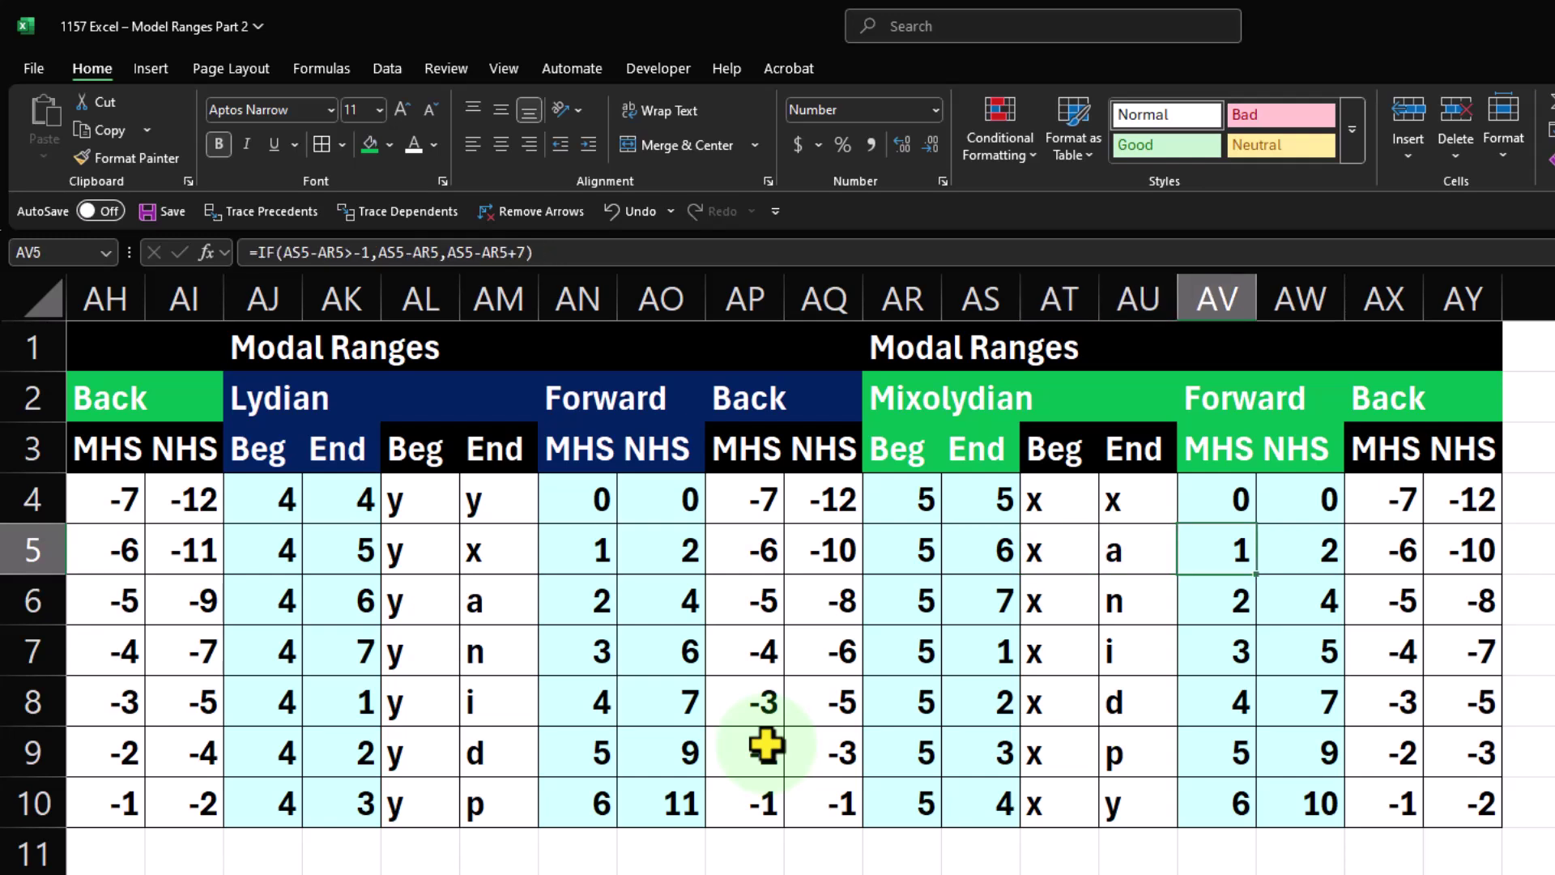
key(Right)
key(Right)
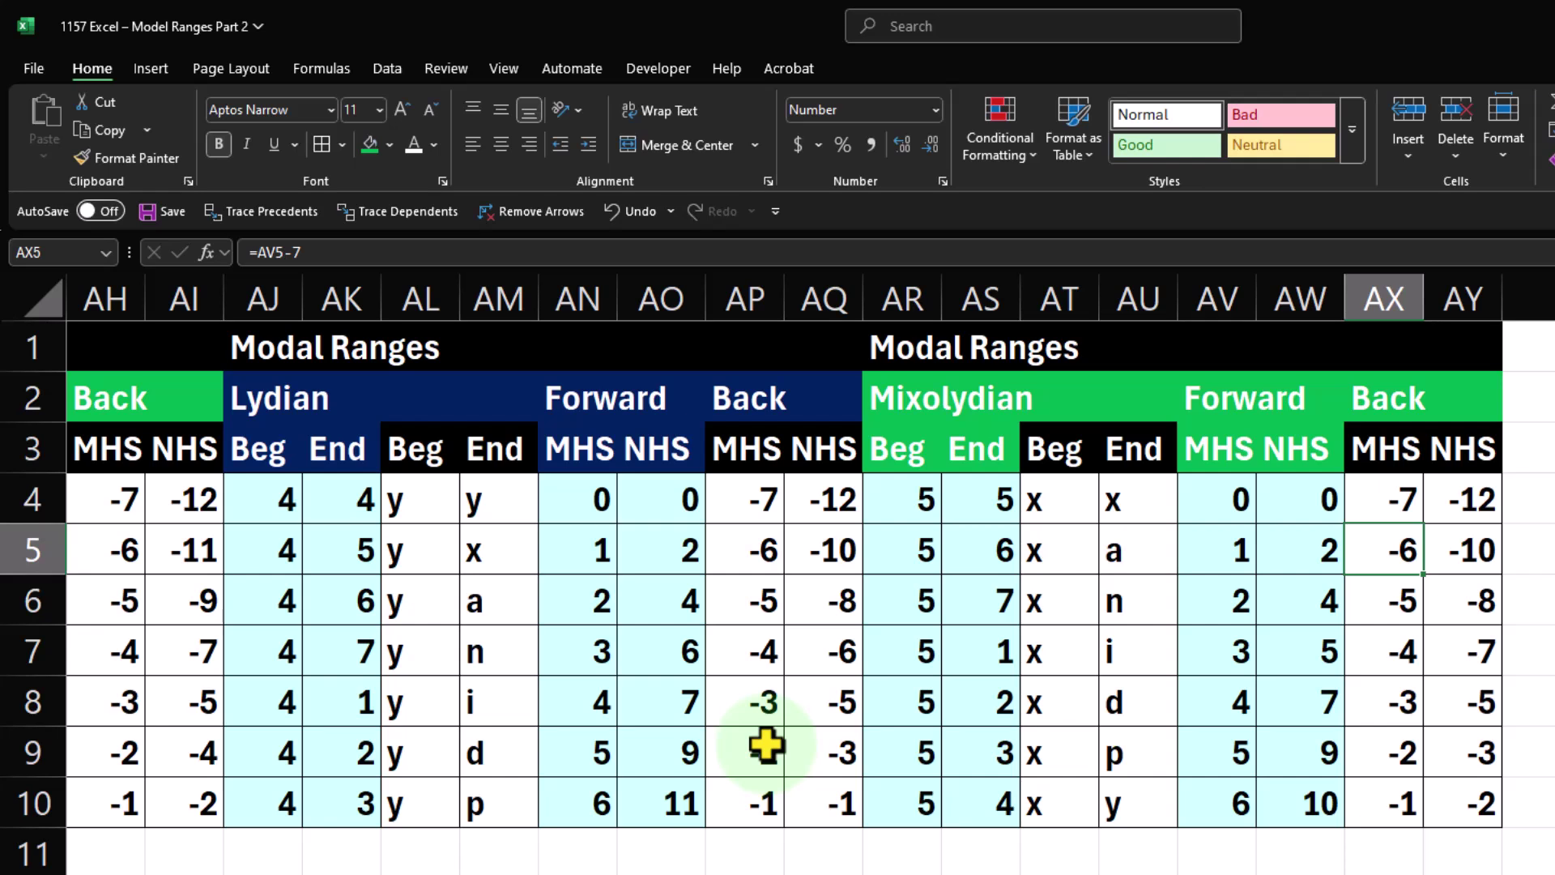
- Compare the Mixolydian Forward NHS formula in AW5 with the Back NHS formula in AY5
key(Left)
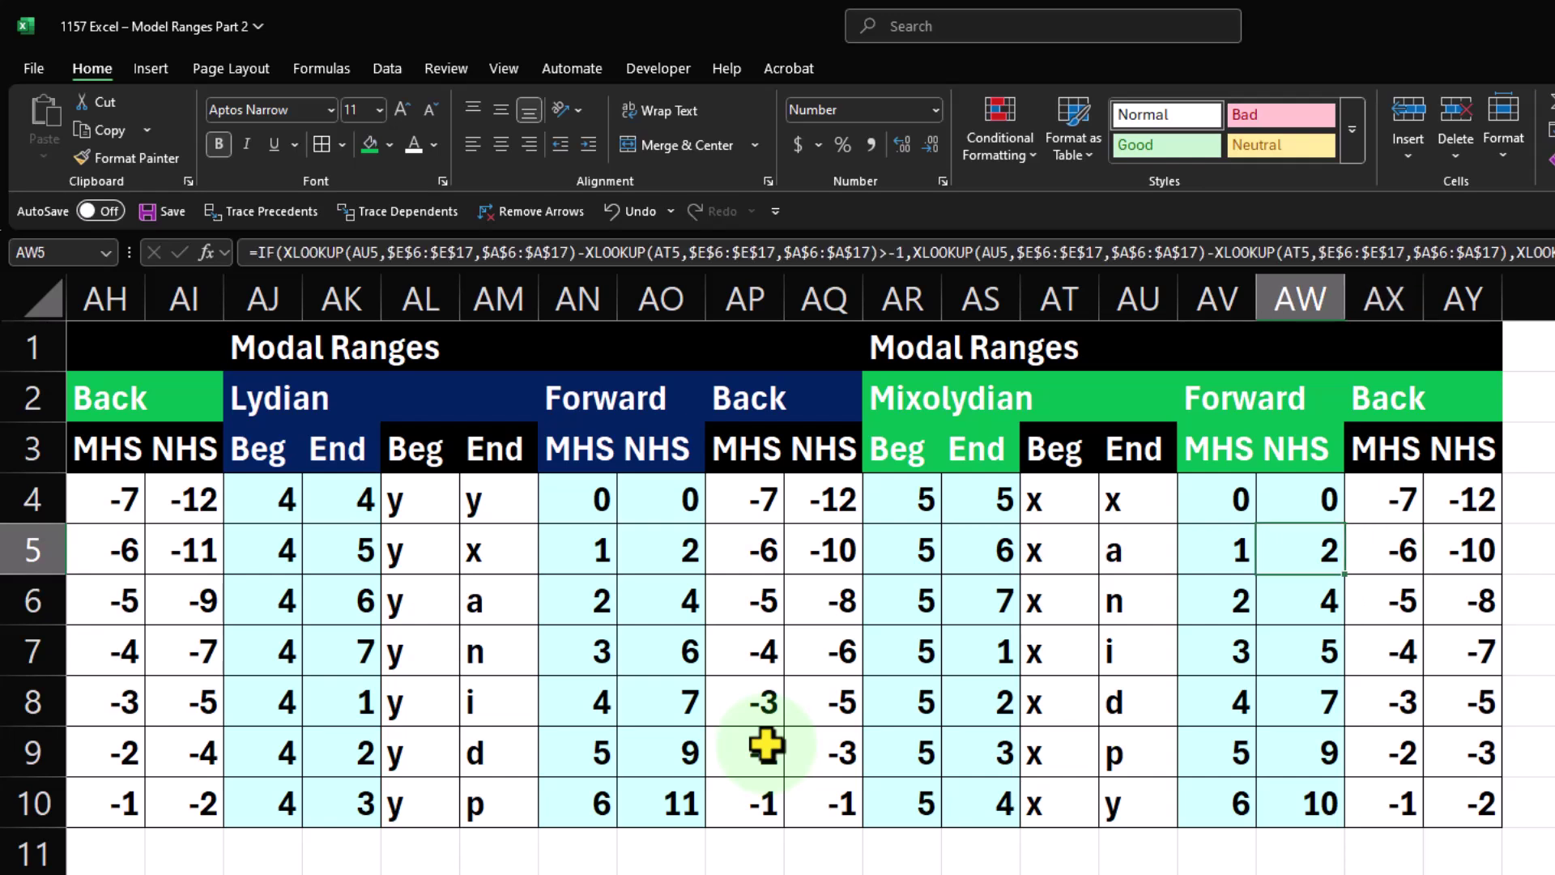
key(Right)
key(Right)
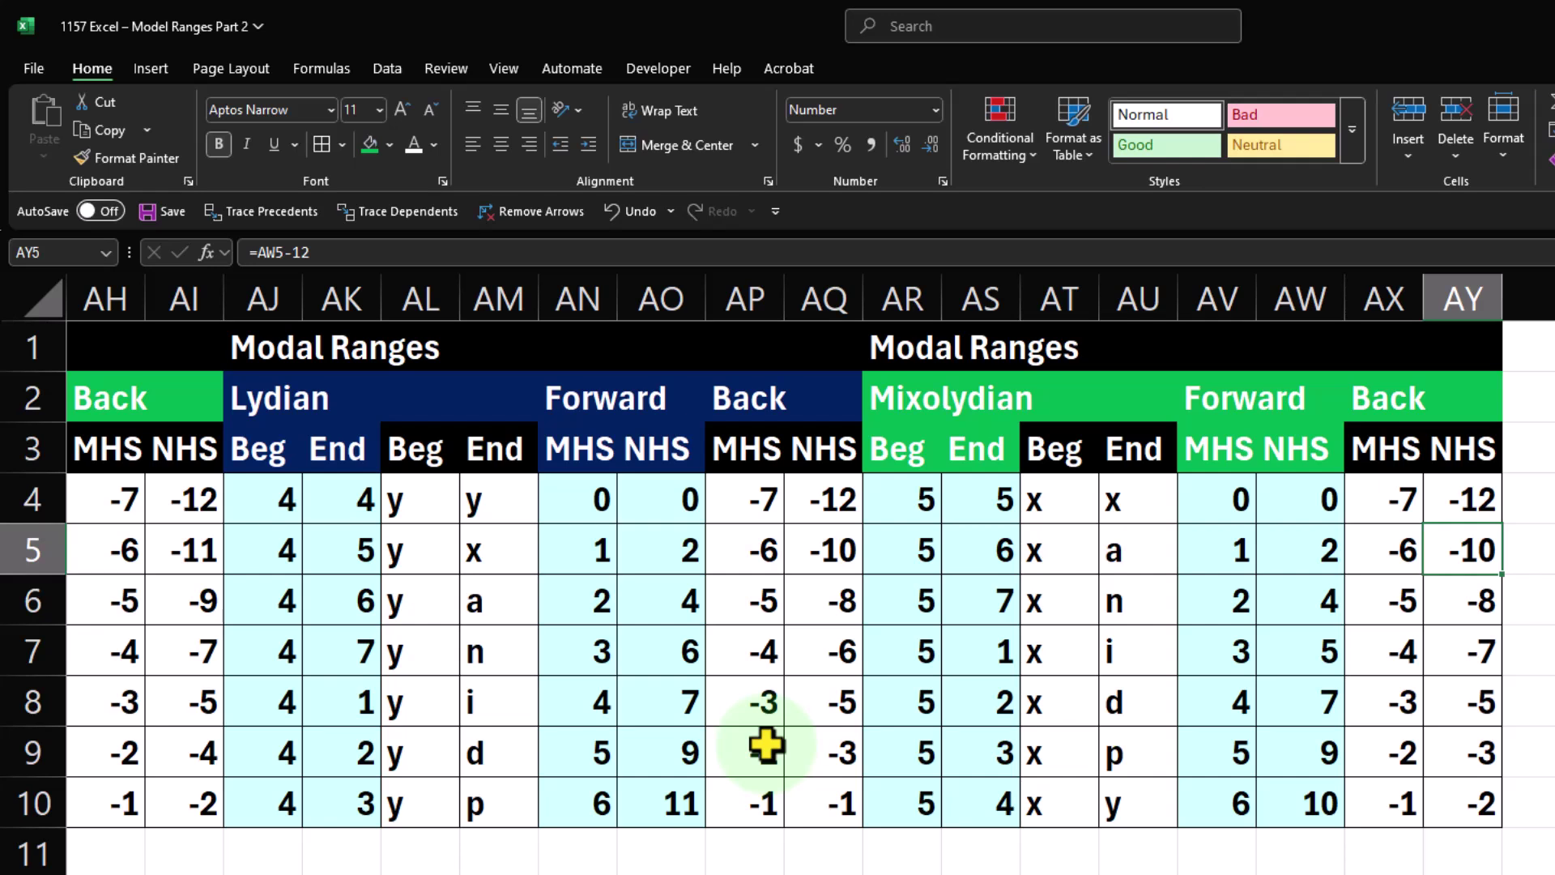
- Check the row 6 Mixolydian formulas from the Beg number in AR6 through the letters in AT6:AU6 to the Forward MHS in AV6
key(Down)
key(Left)
key(Left)
key(Left)
key(Left)
key(Left)
key(Left)
key(Left)
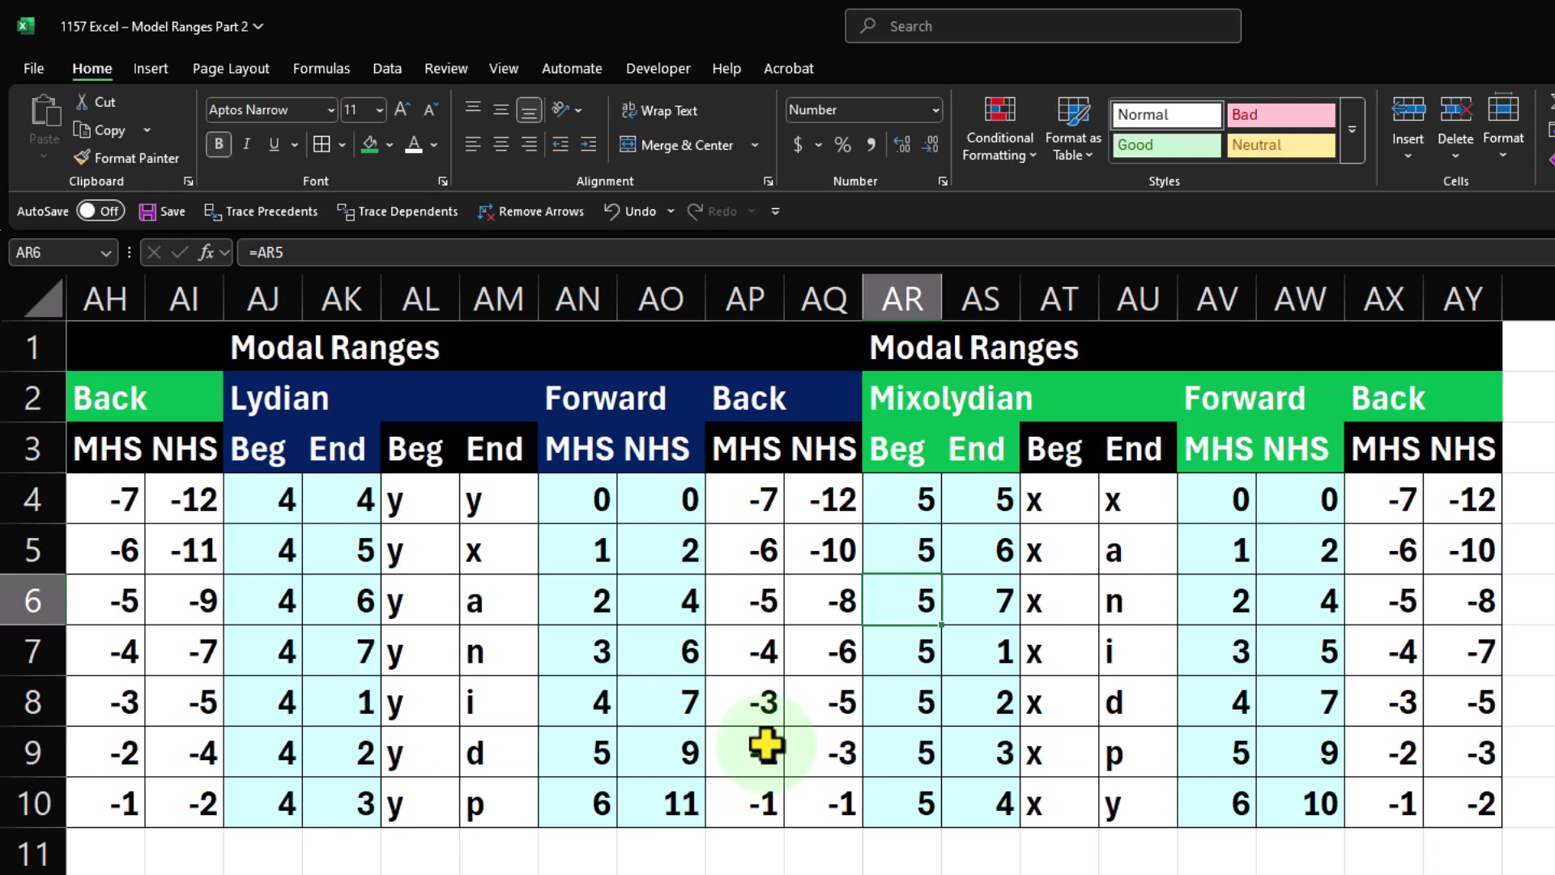
key(Right)
key(Right)
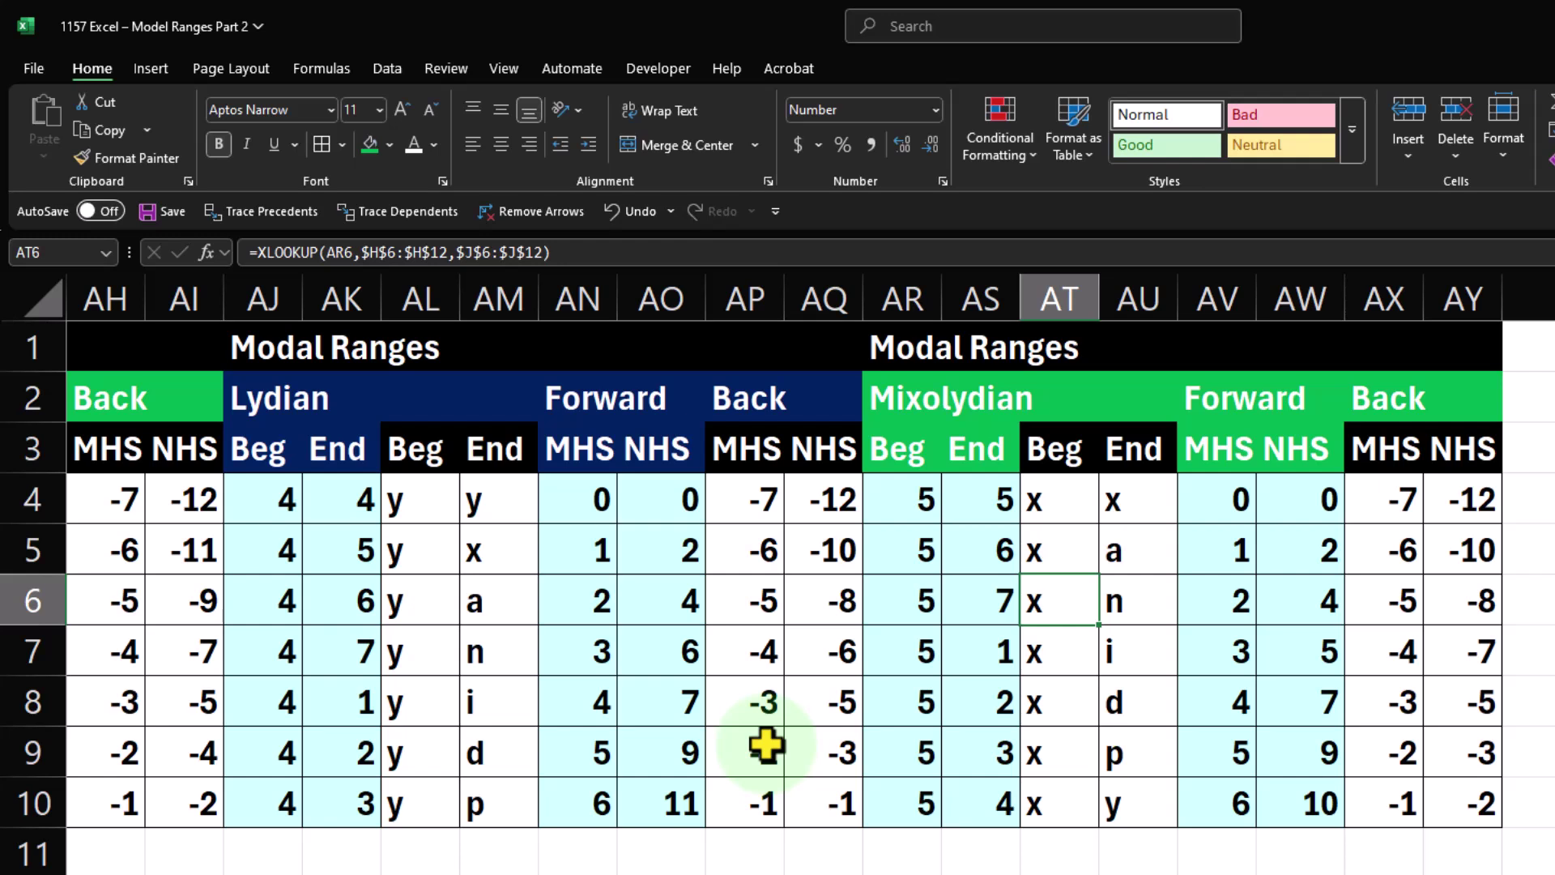
key(Right)
key(Right)
key(Right)
key(Left)
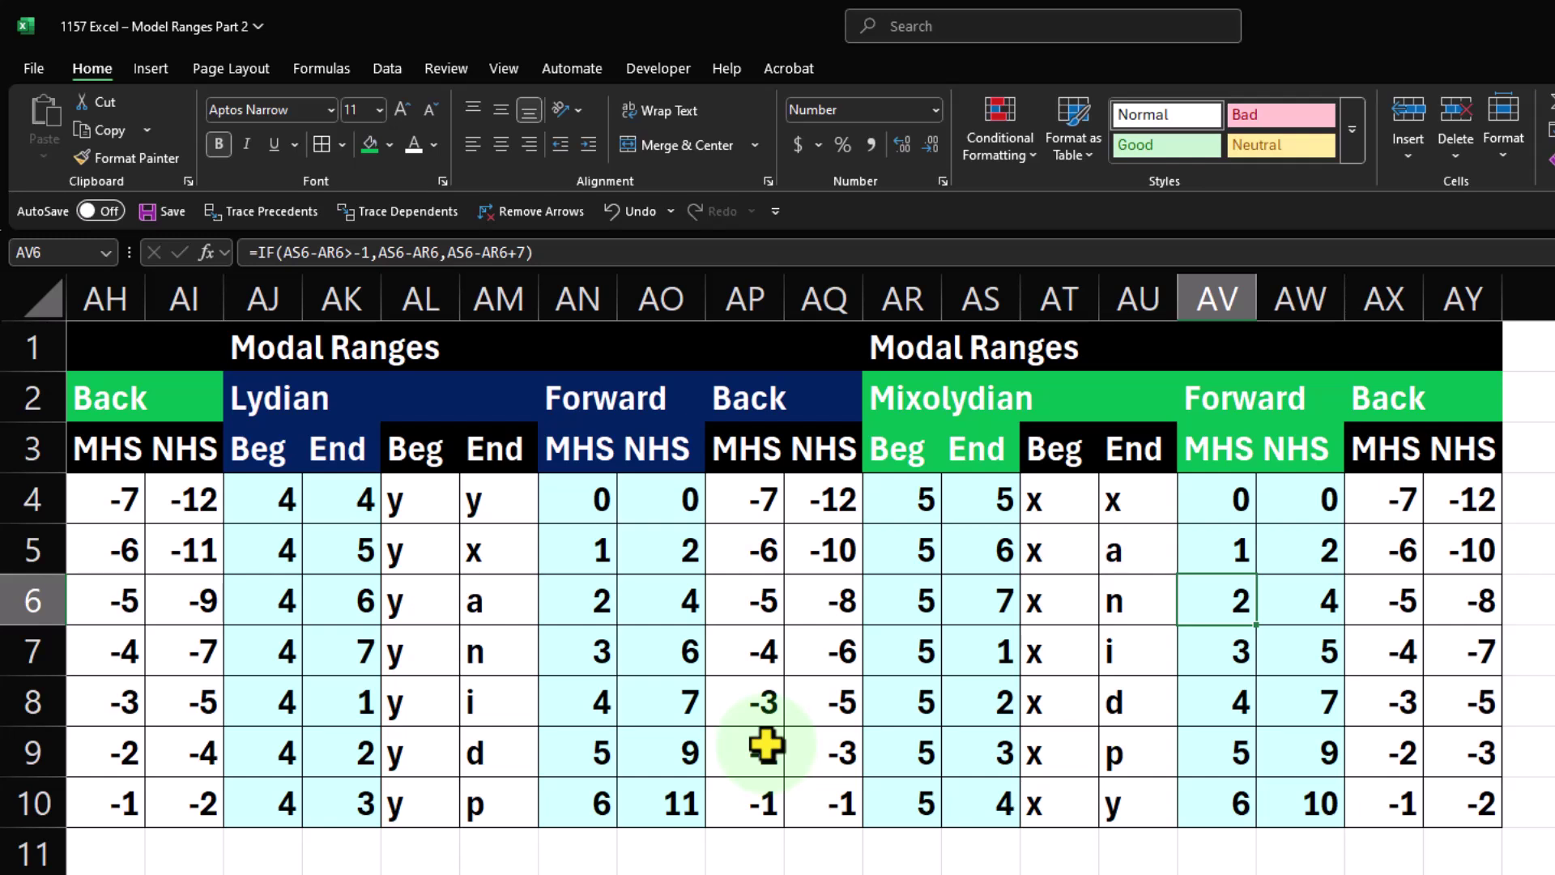
key(Left)
key(Left)
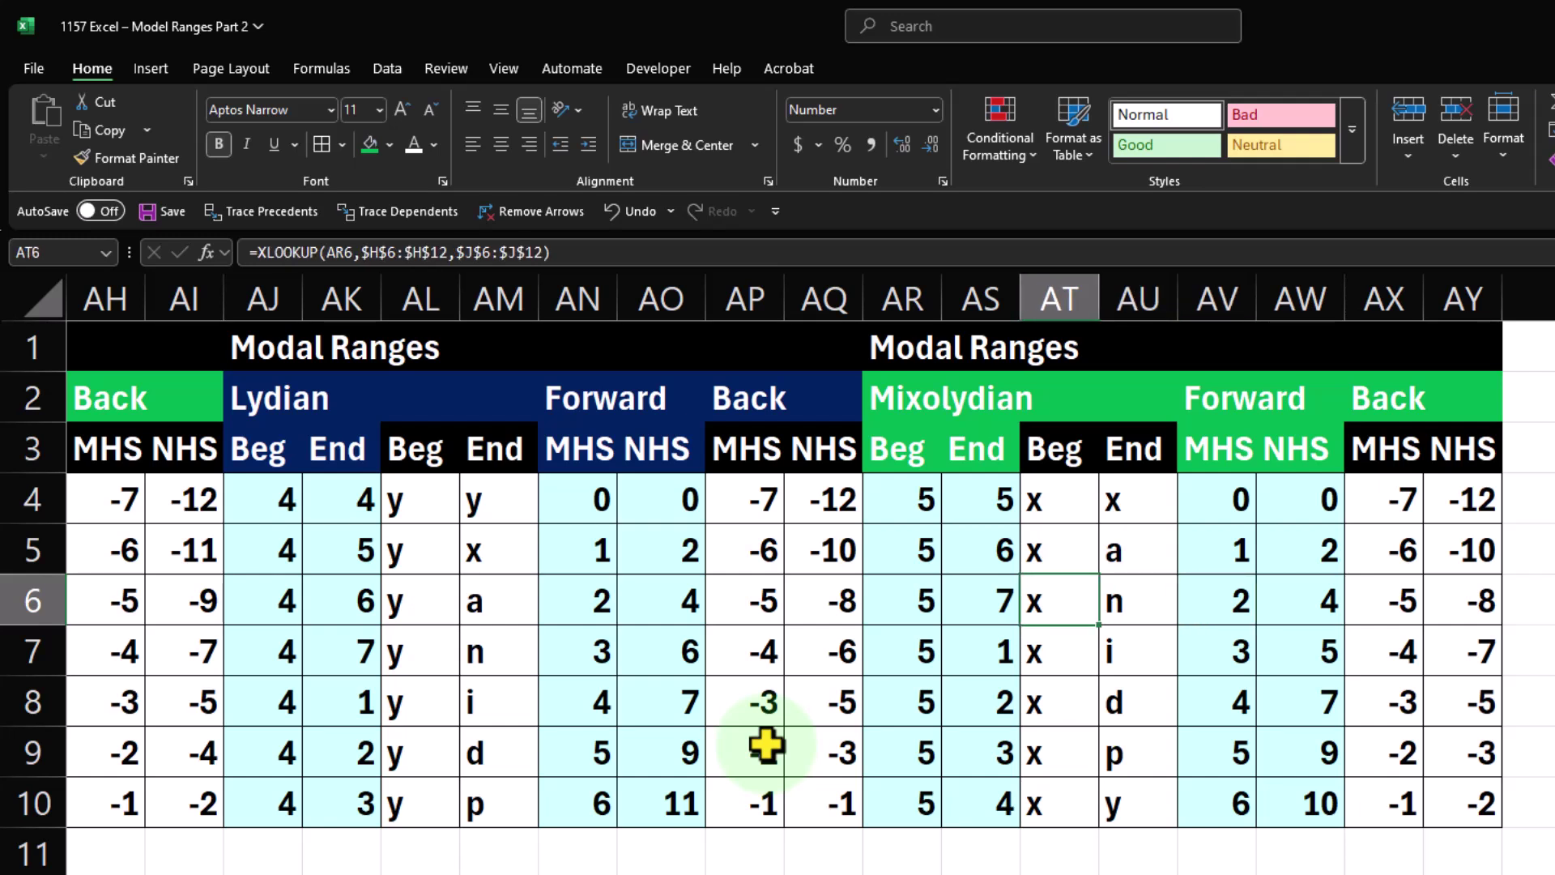
key(Right)
key(Right)
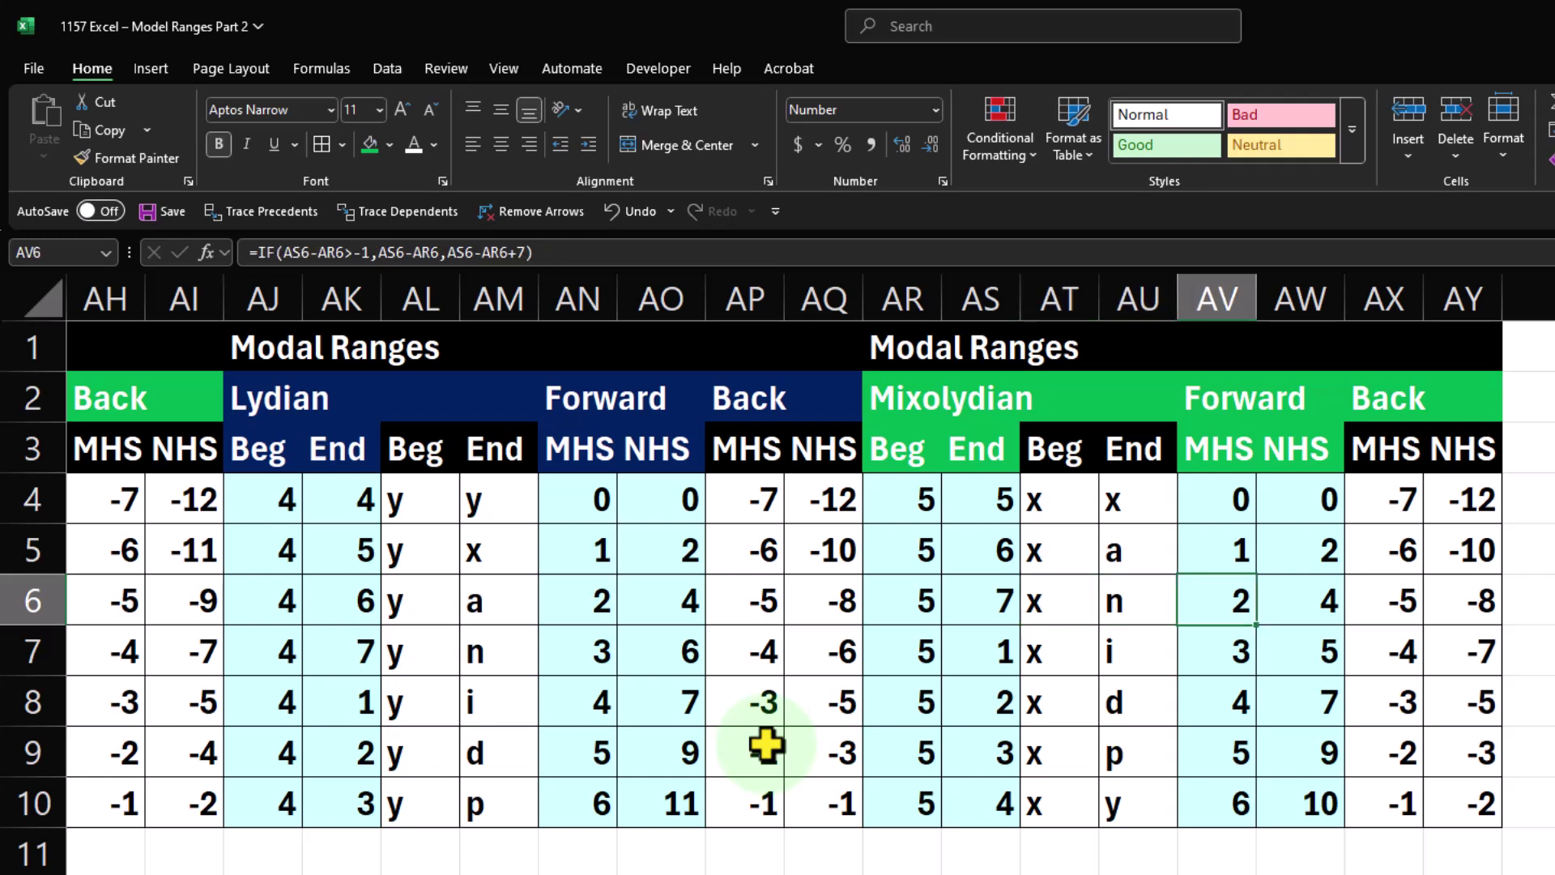
- Compare the Forward NHS formula in AW6 with the Back formulas in AX6 and AY6, finishing at the Beg number in AR7
key(Right)
key(Right)
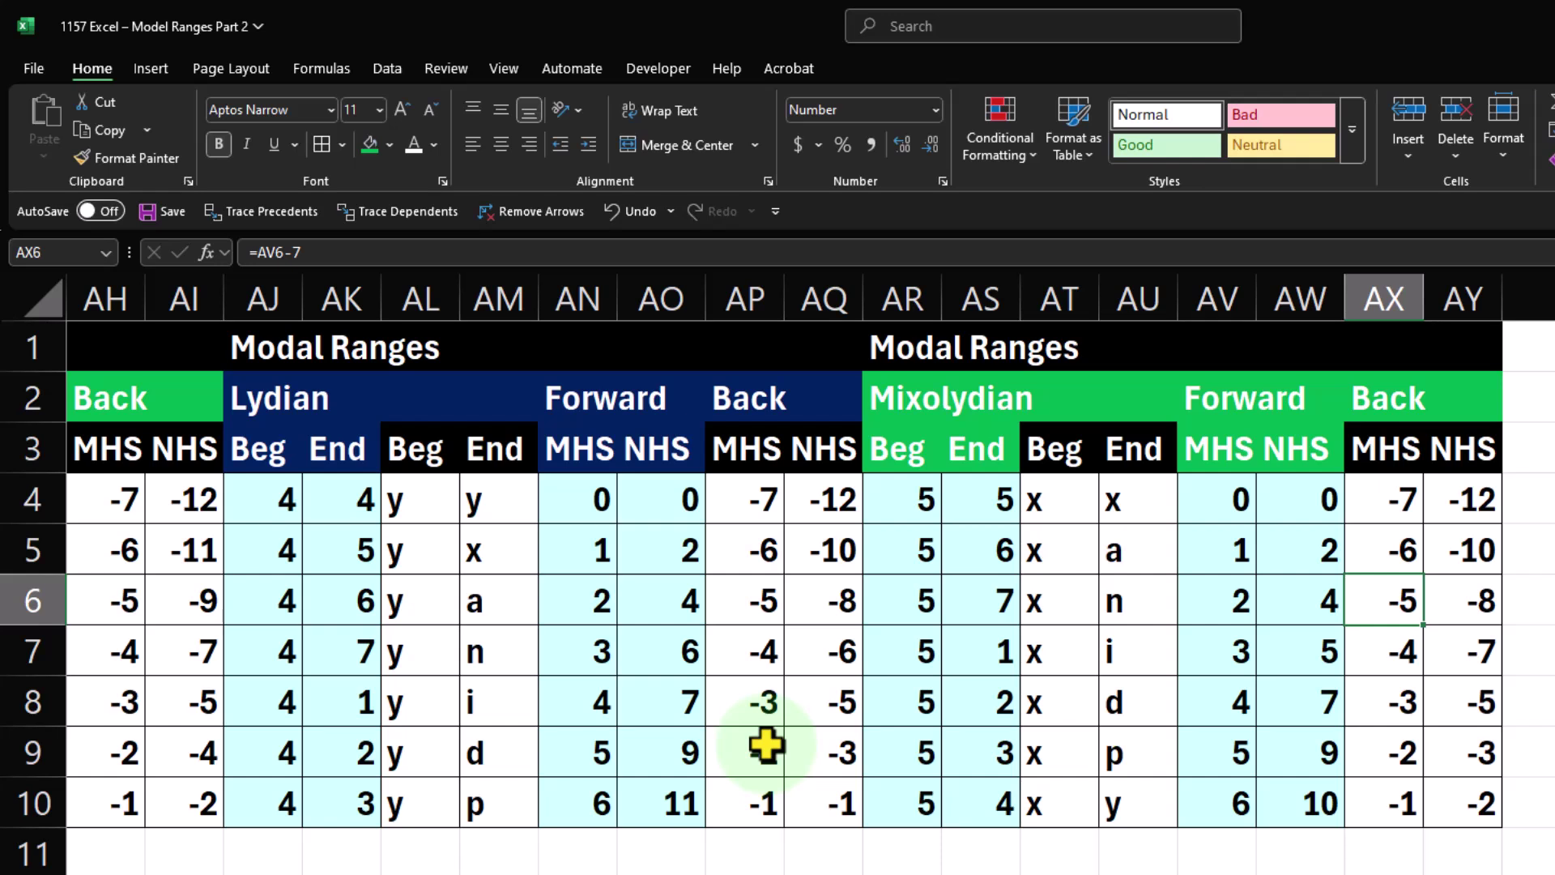
key(Left)
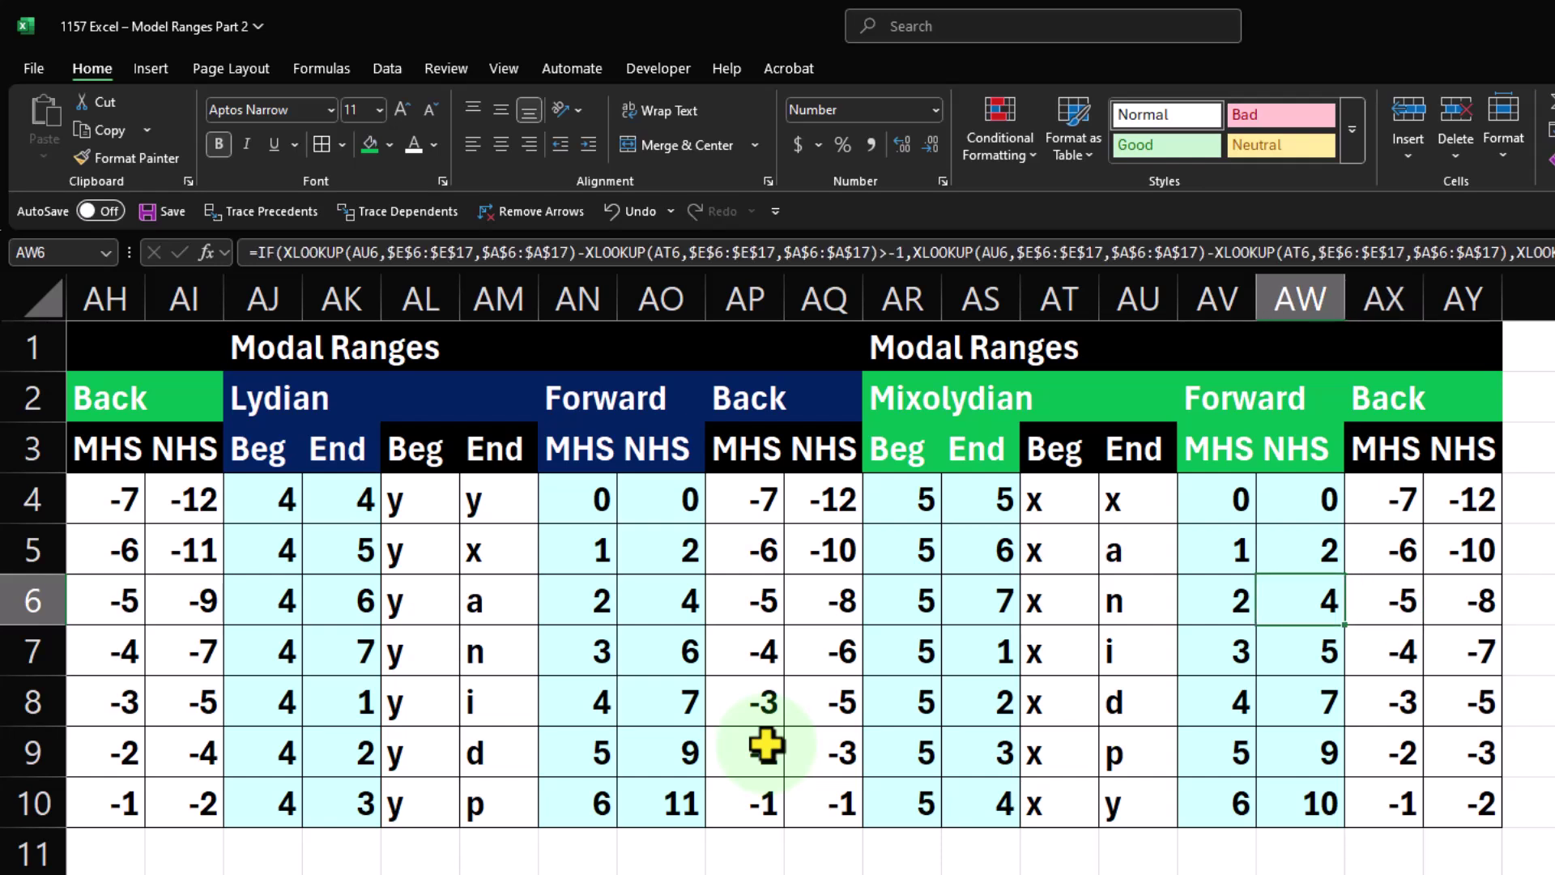
key(Right)
key(Right)
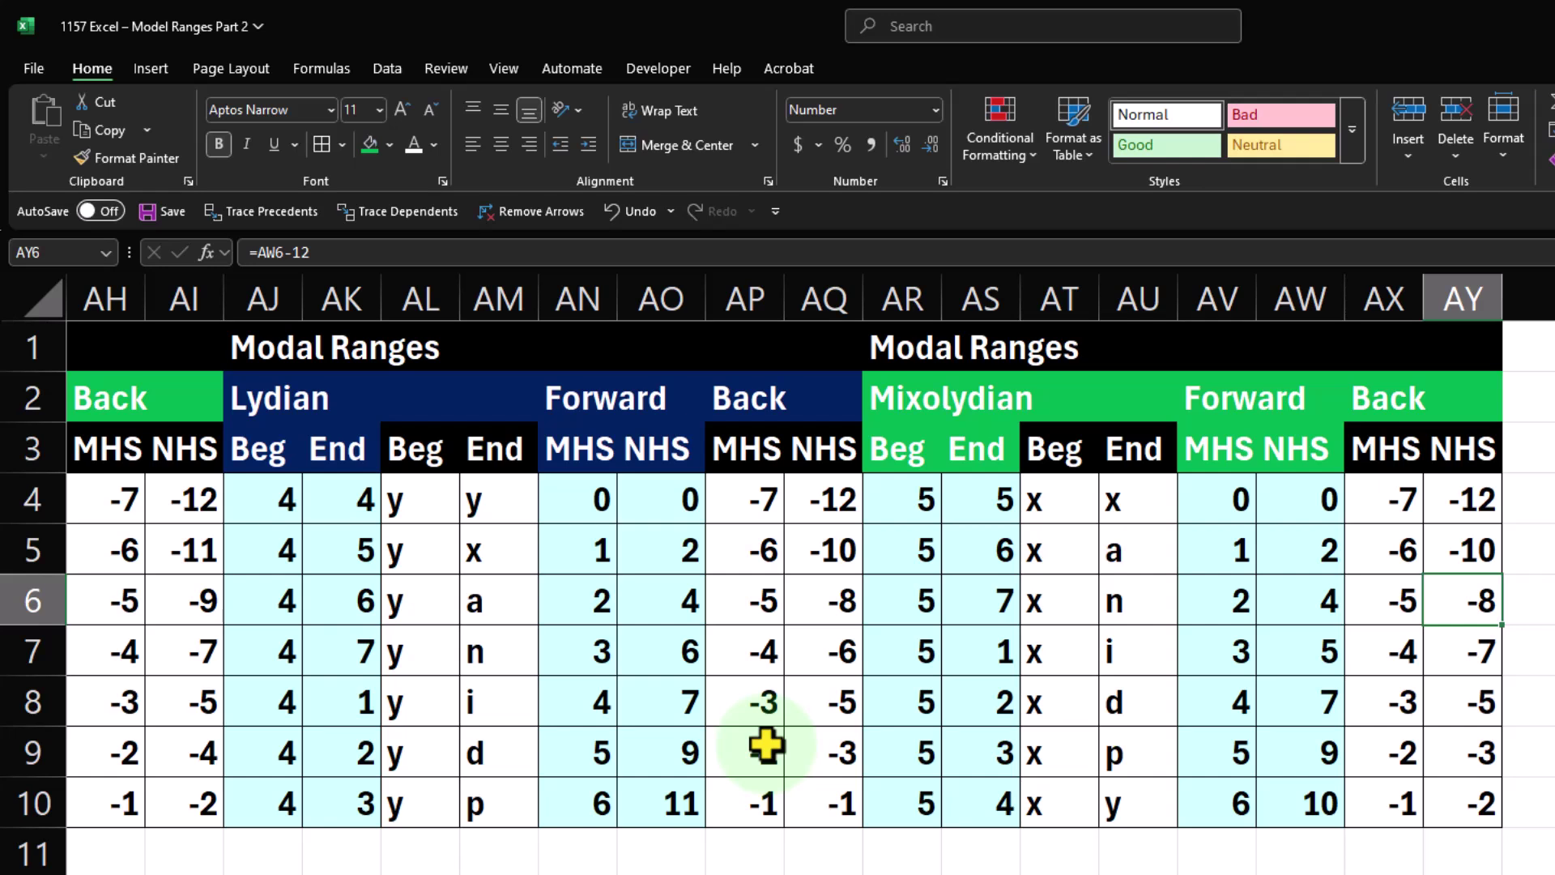
key(Down)
key(Left)
key(Left)
key(Left)
key(Left)
key(Left)
key(Left)
key(Left)
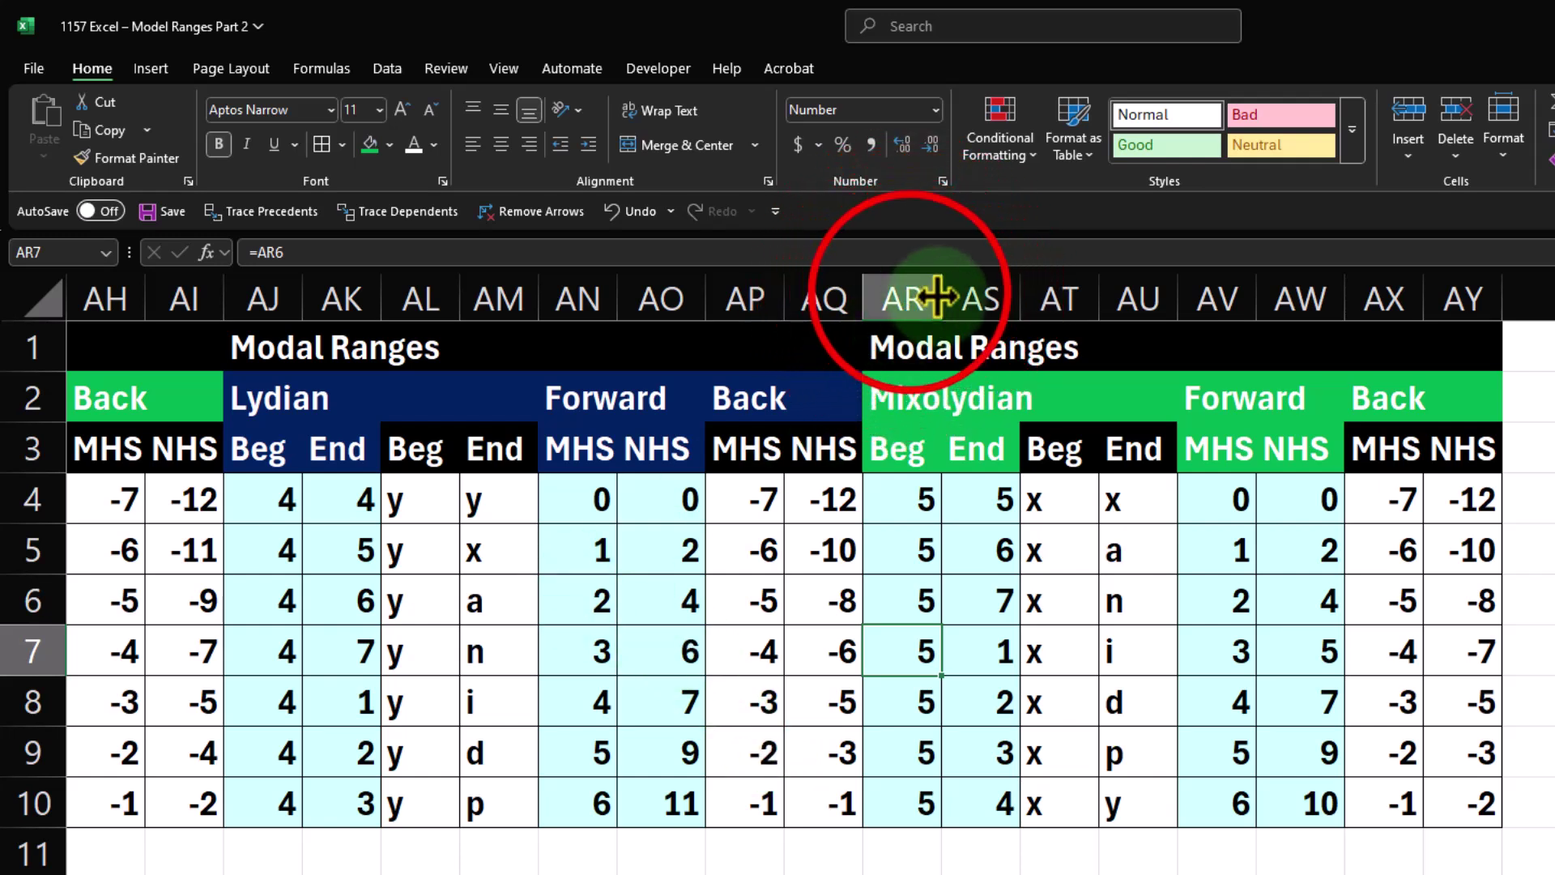
- Copy the Mixolydian block in columns AR:AY and paste it alongside, starting in column AZ
drag(910, 293, 1437, 359)
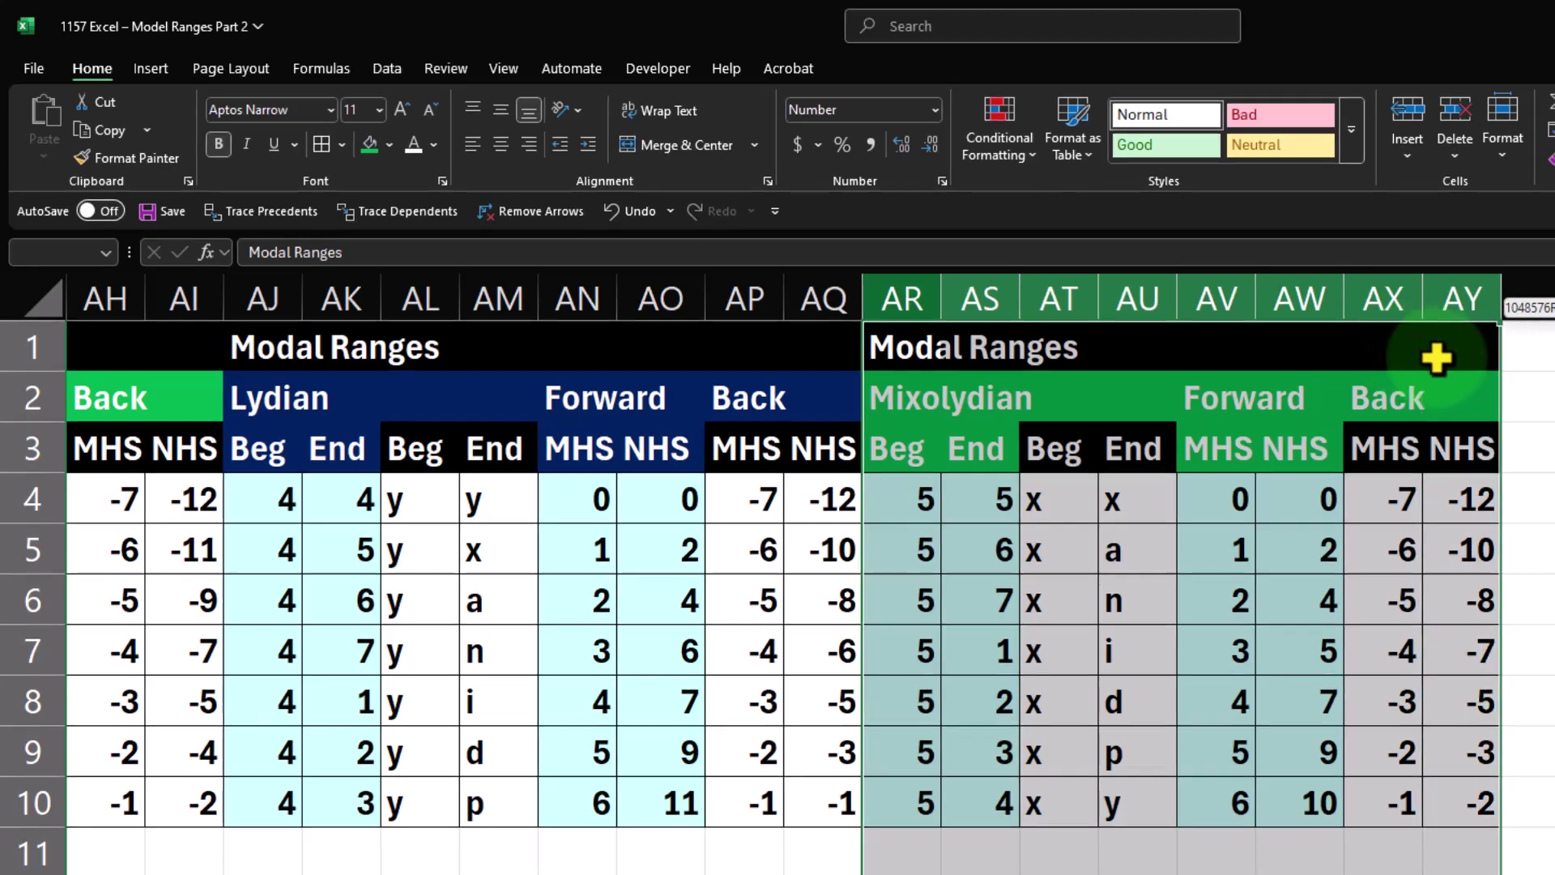
key(ctrl+c)
click(1543, 350)
key(ctrl+v)
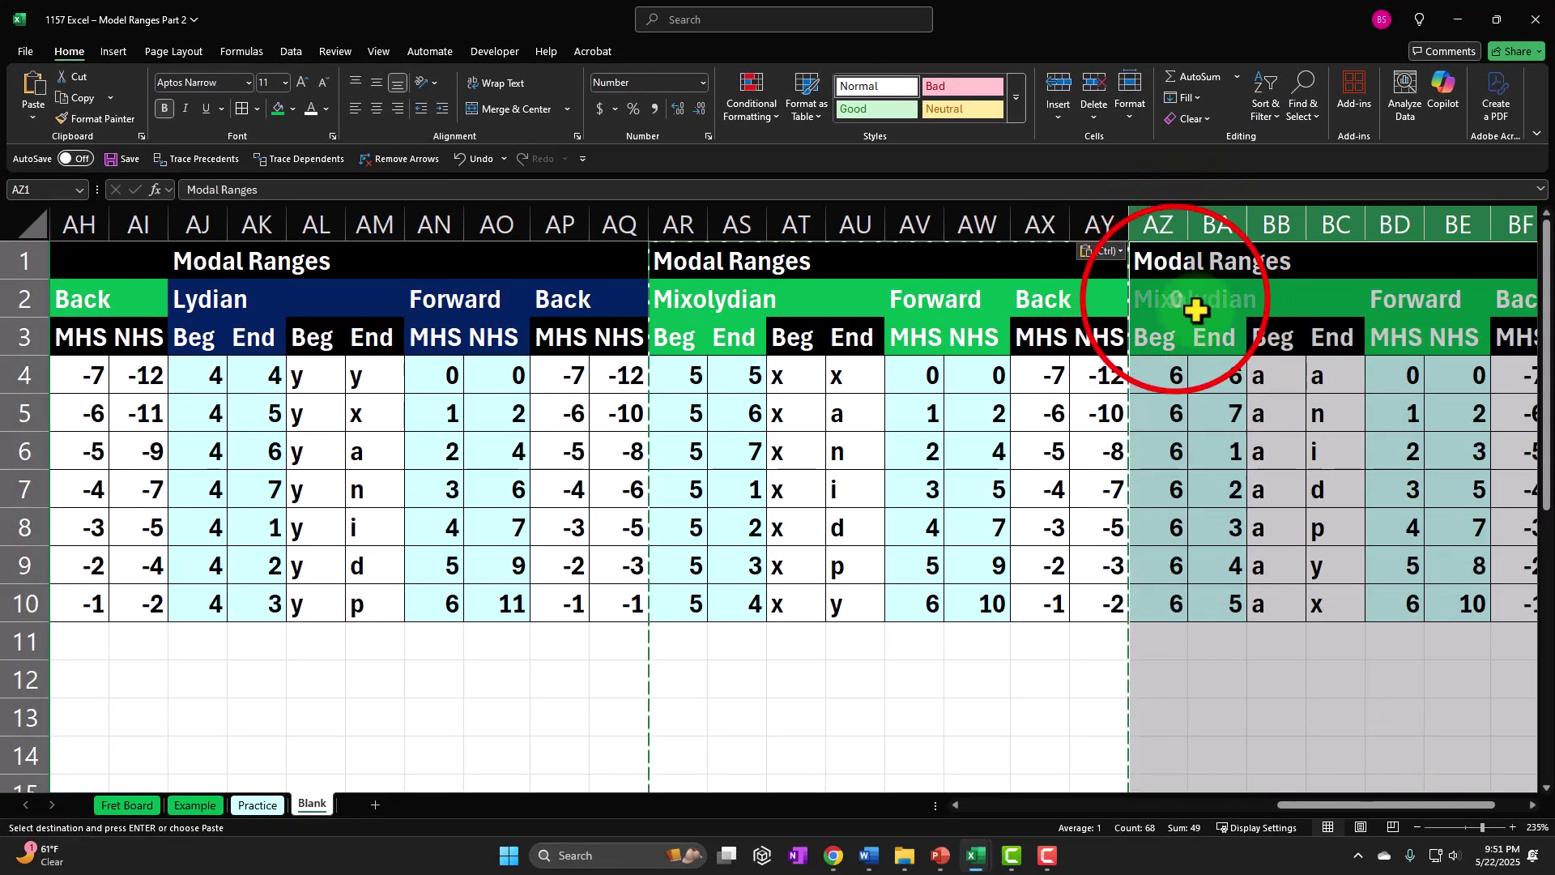
- Link the new block's mode name in AZ2 to the Aeolian name in D15
click(1175, 297)
text(=)
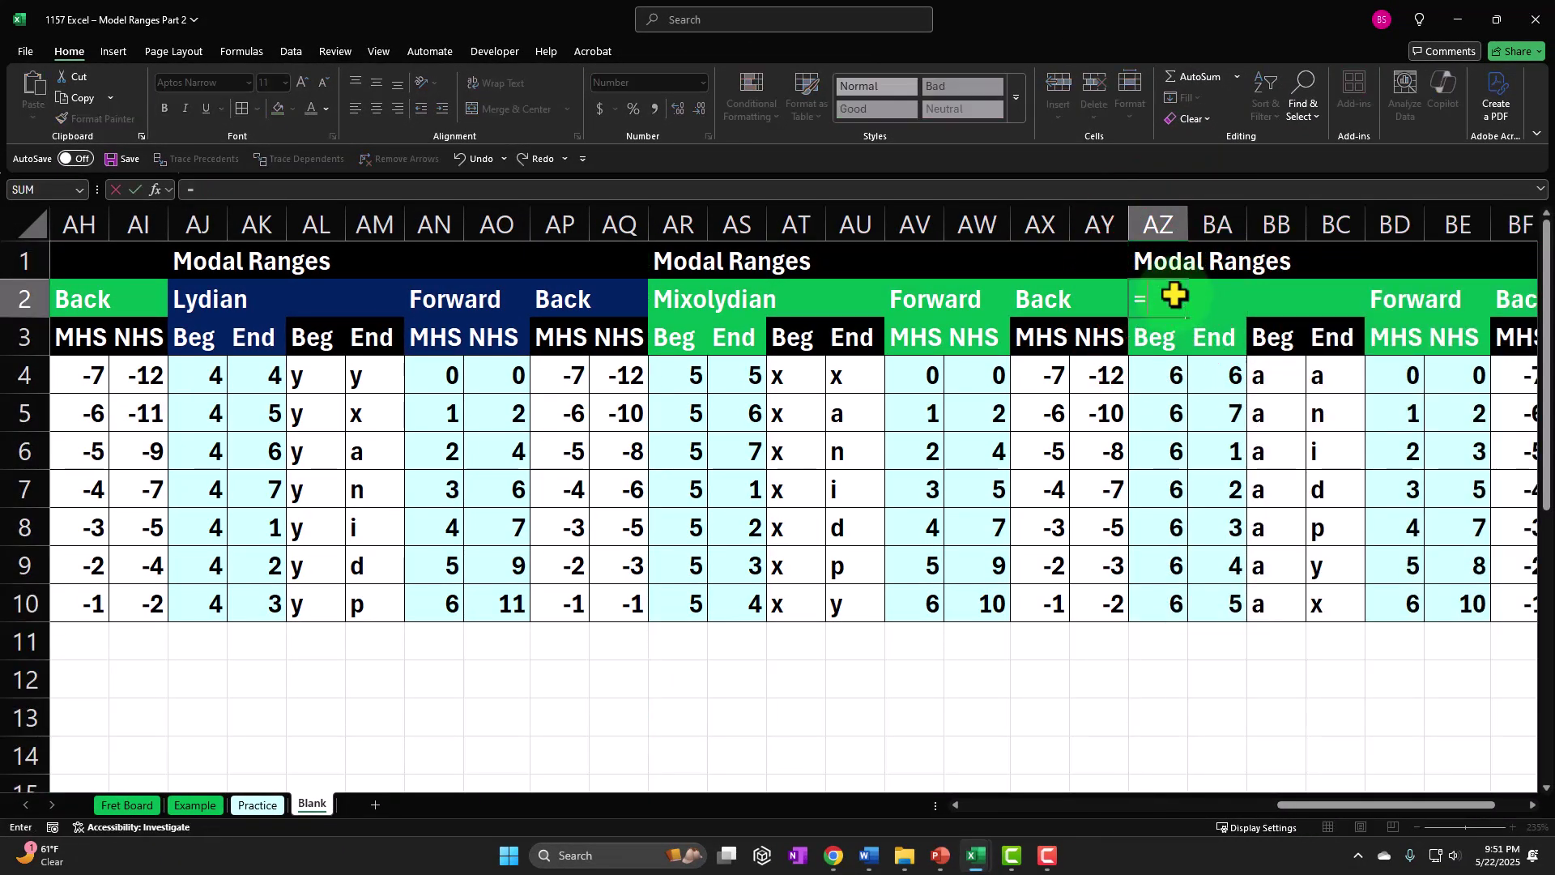
key(Left)
key(Left)
key(Left)
key(Left)
key(Left)
key(Left)
key(Left)
key(Left)
key(Left)
key(Left)
key(Left)
key(Left)
key(Left)
key(Left)
key(Left)
key(Left)
key(Left)
key(Left)
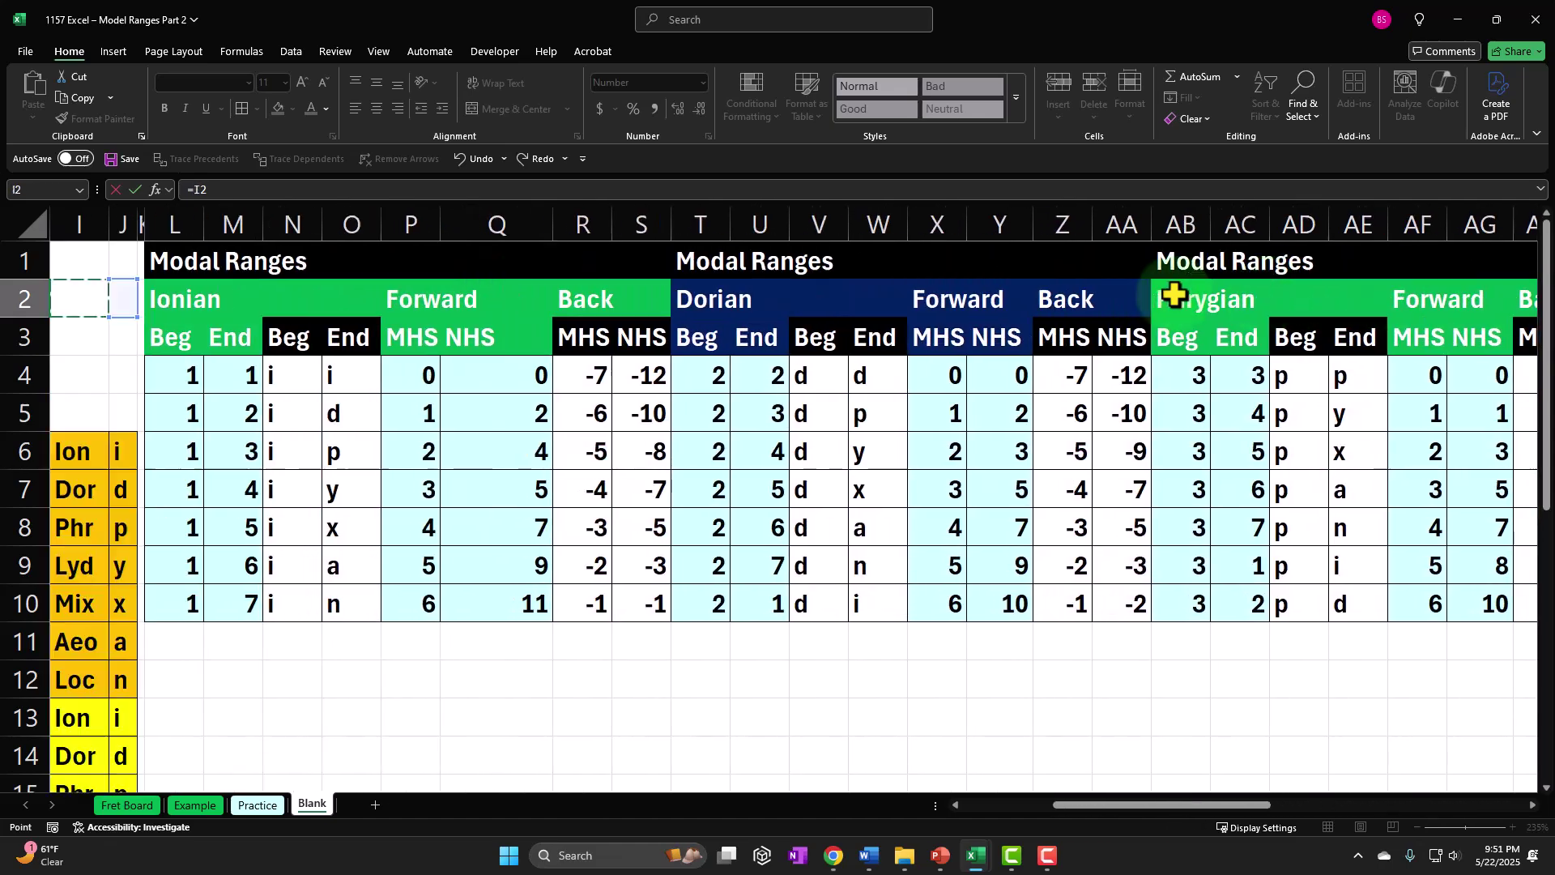
key(Left)
key(Left)
key(Left)
key(Left)
key(Left)
key(Left)
key(Left)
key(Down)
key(Down)
key(Down)
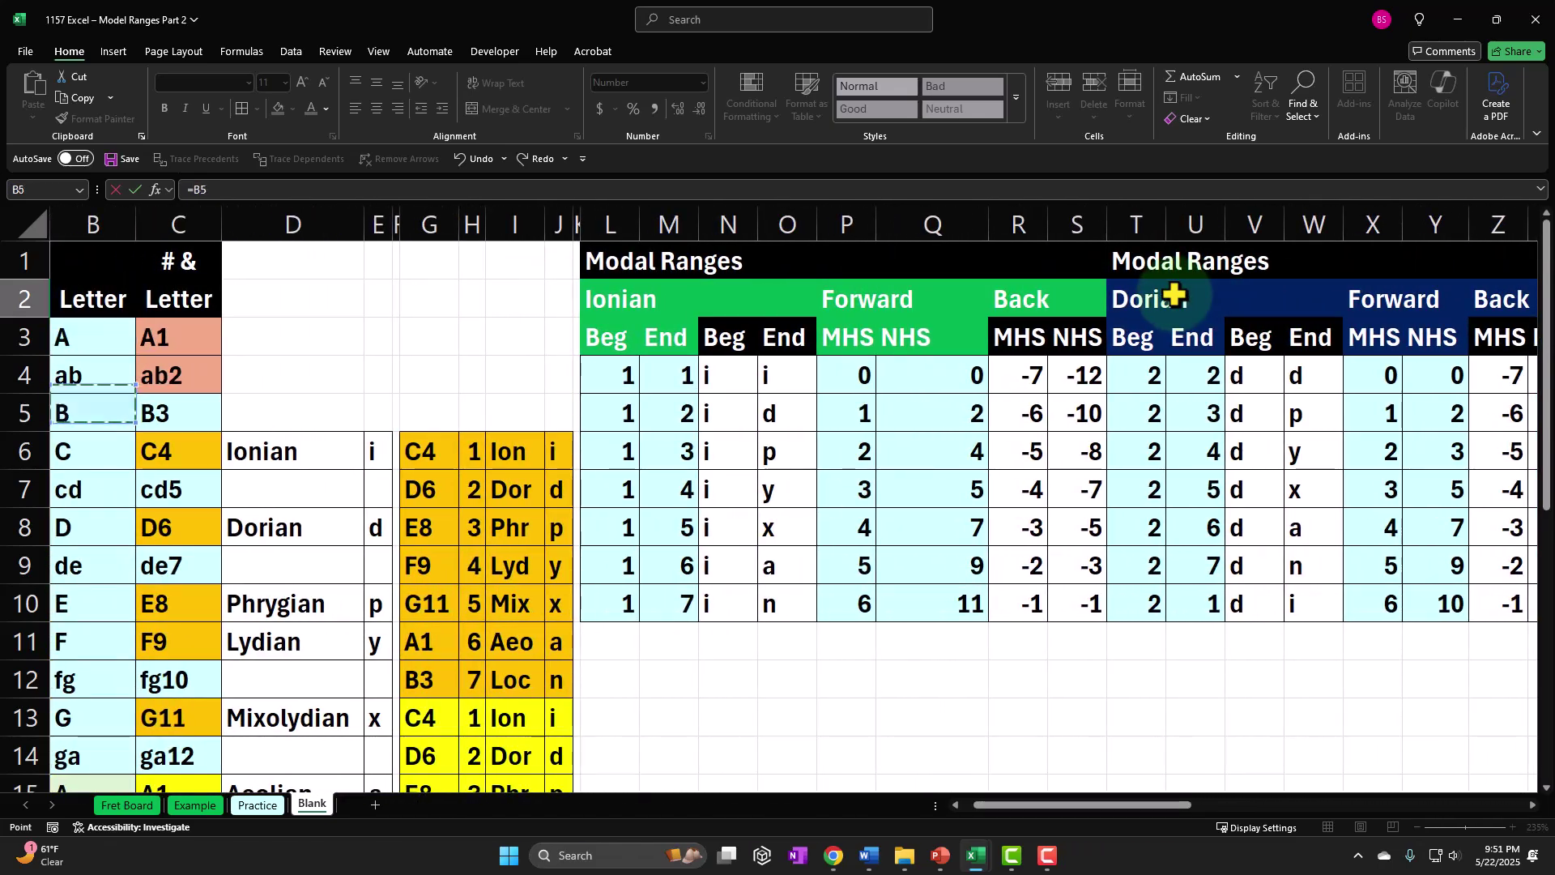
key(Down)
key(Down)
key(Down)
key(Down)
key(Down)
key(Down)
key(Down)
key(Down)
key(Down)
key(Down)
key(Down)
key(Down)
key(Down)
key(Right)
key(Right)
key(Up)
key(Up)
key(Up)
key(Return)
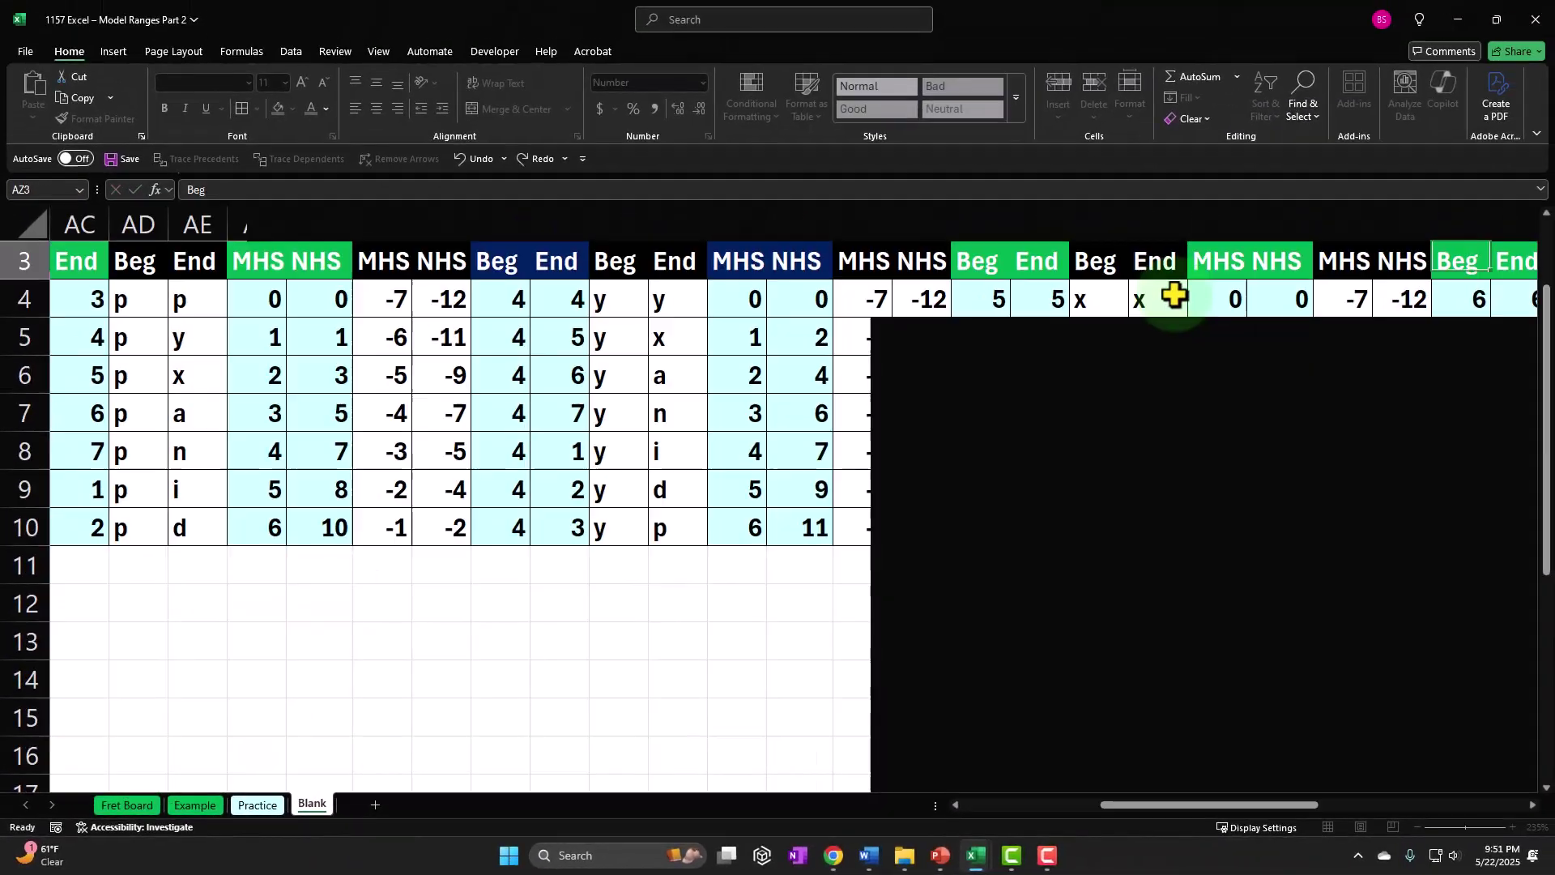
- Fill the Aeolian block's row 2 header, AZ2:BG2, with the standard dark blue colour
key(Up)
key(Up)
key(Right)
key(Right)
key(Right)
key(Right)
key(Right)
key(Right)
key(Right)
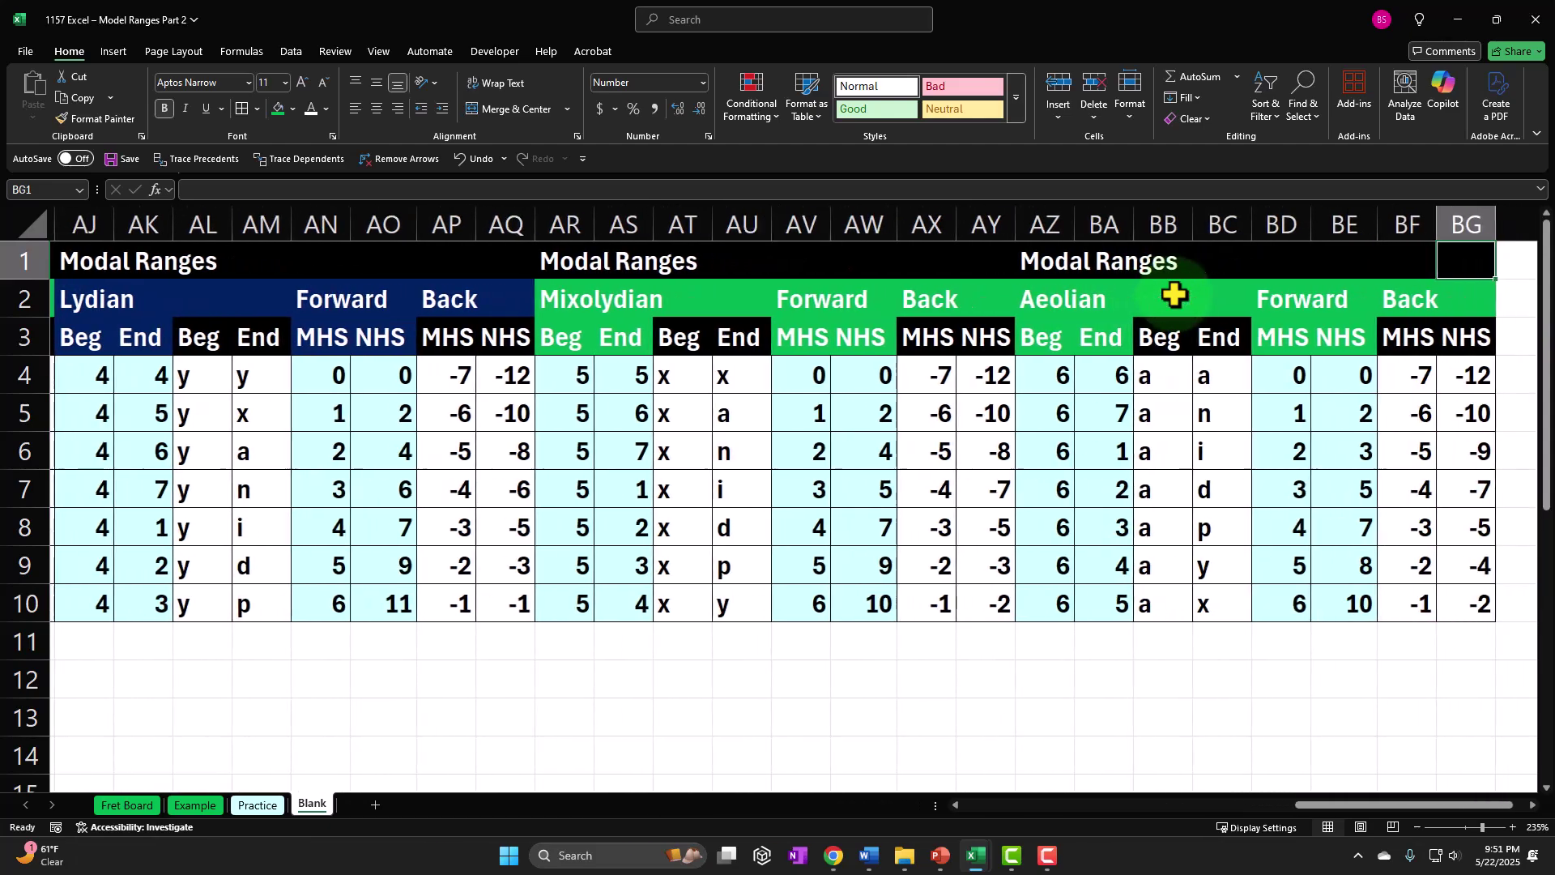
key(Right)
key(Right)
key(Right)
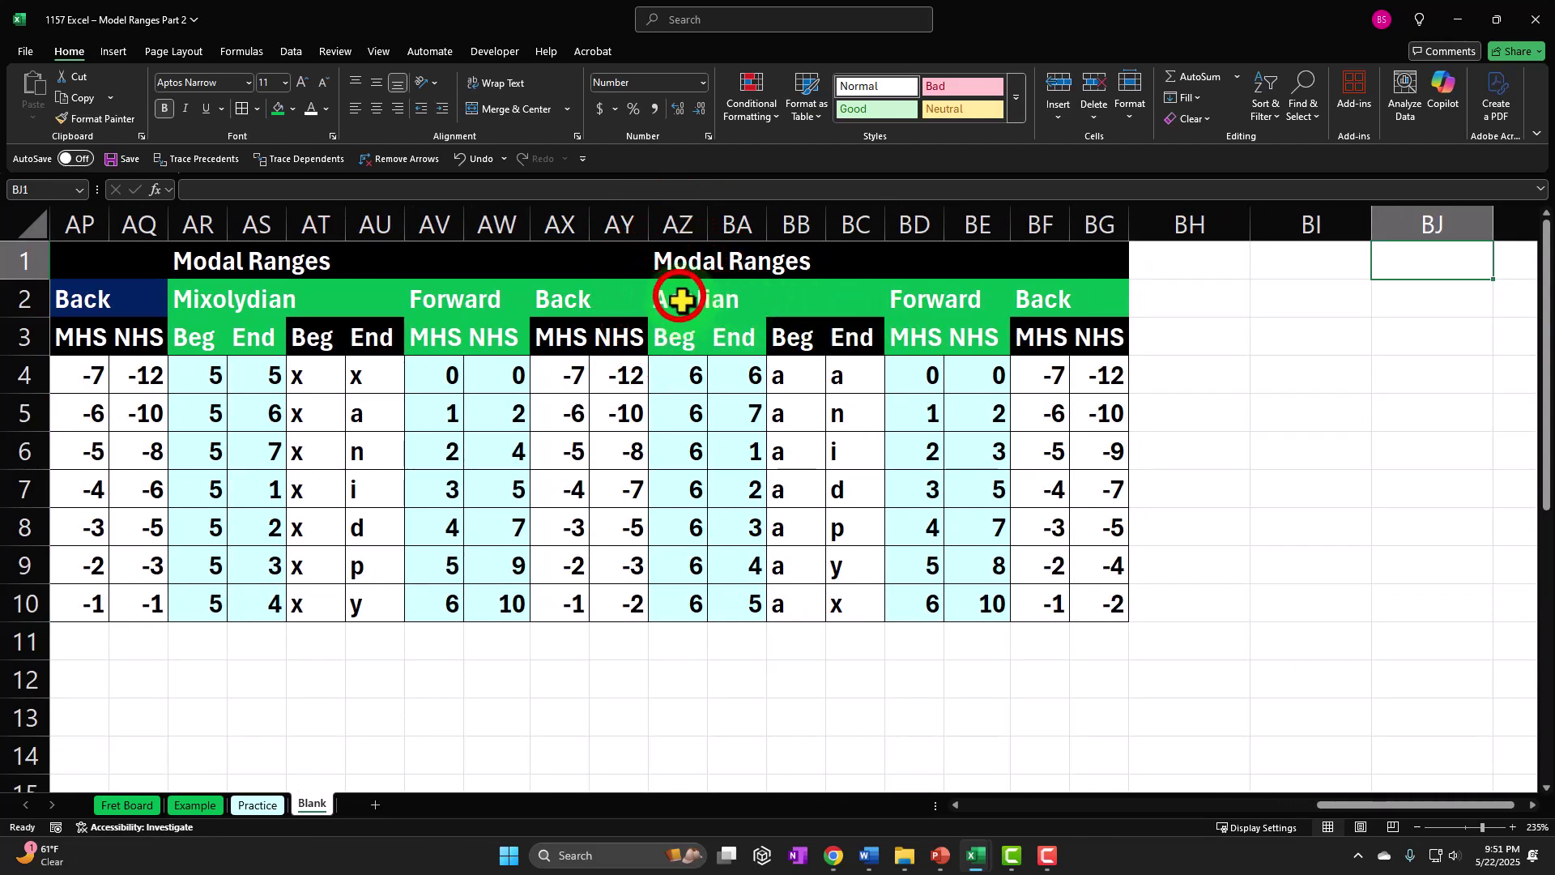
drag(680, 301, 928, 302)
drag(1065, 308, 1080, 306)
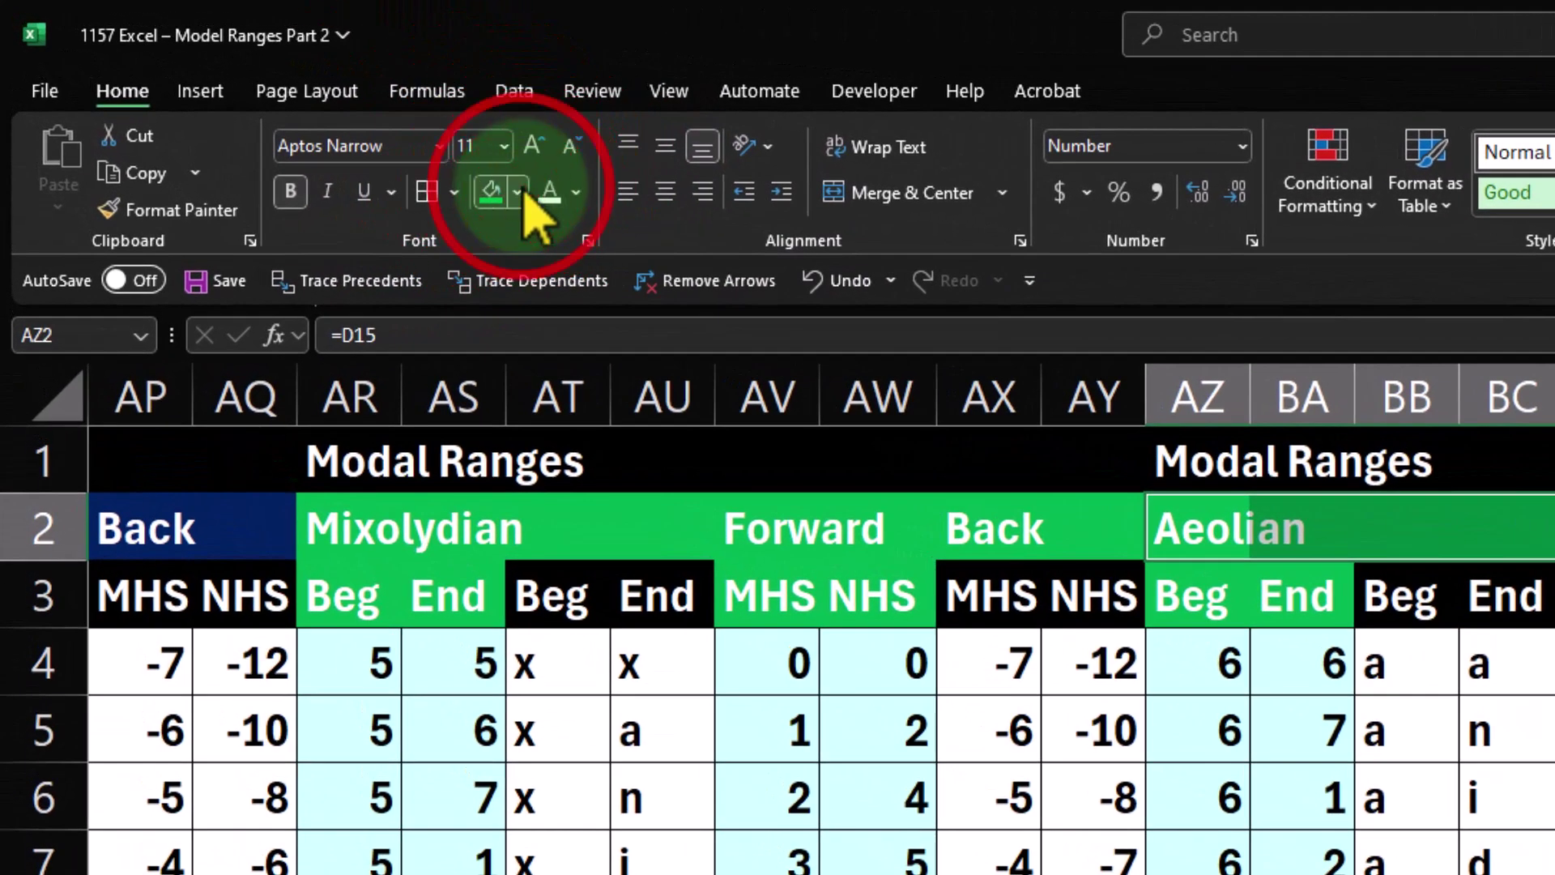
click(518, 195)
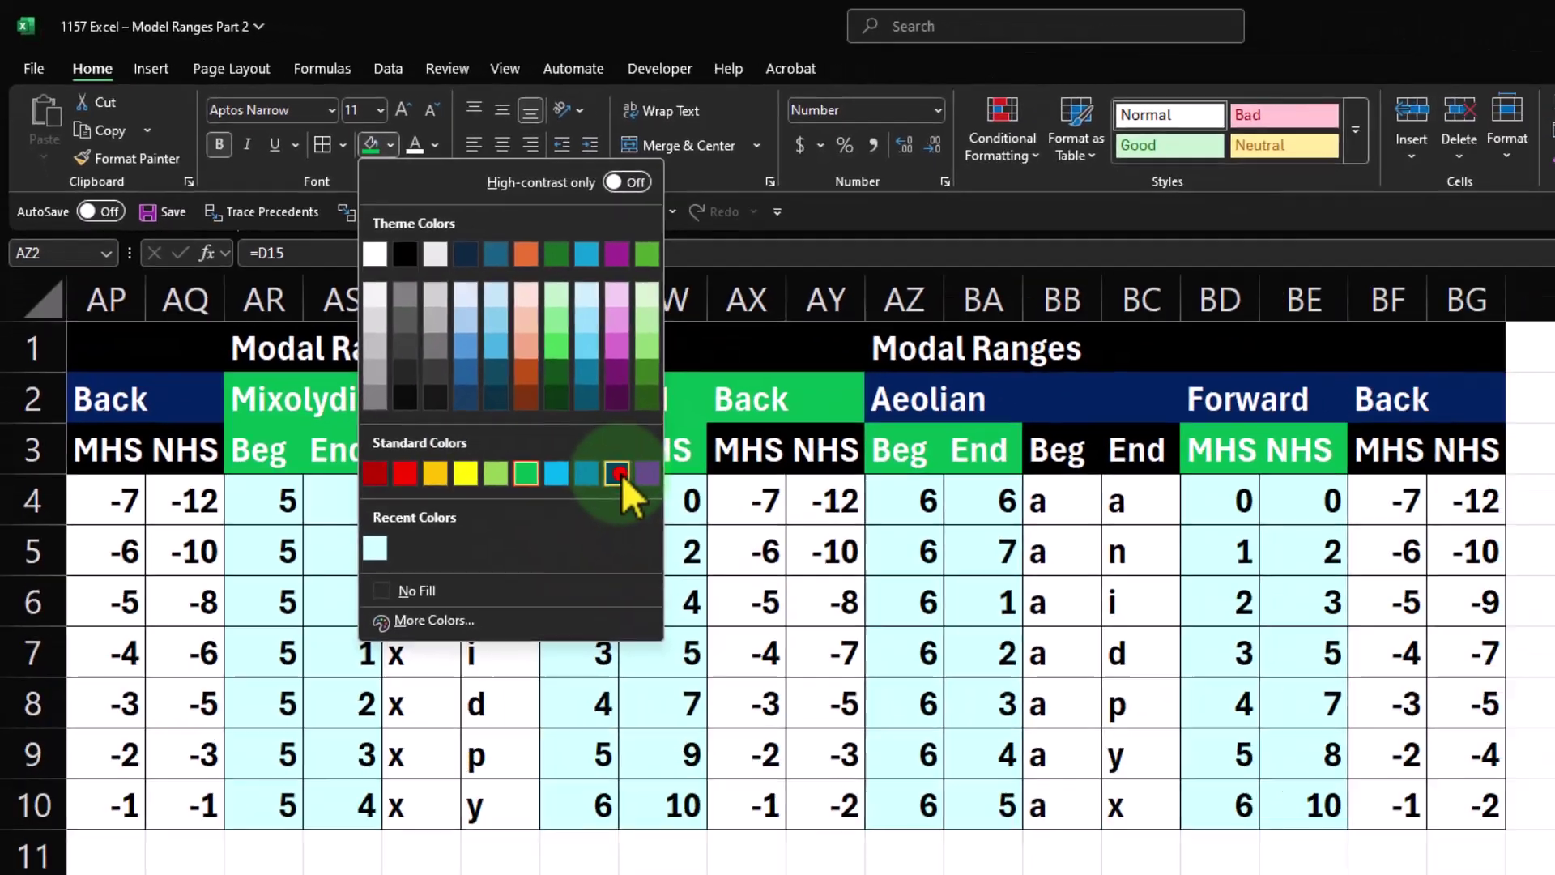
click(790, 630)
- Apply the same dark blue fill to the Beg and End headers in AZ3:BA3 and the Forward MHS and NHS headers in BD3:BE3
drag(673, 332, 733, 336)
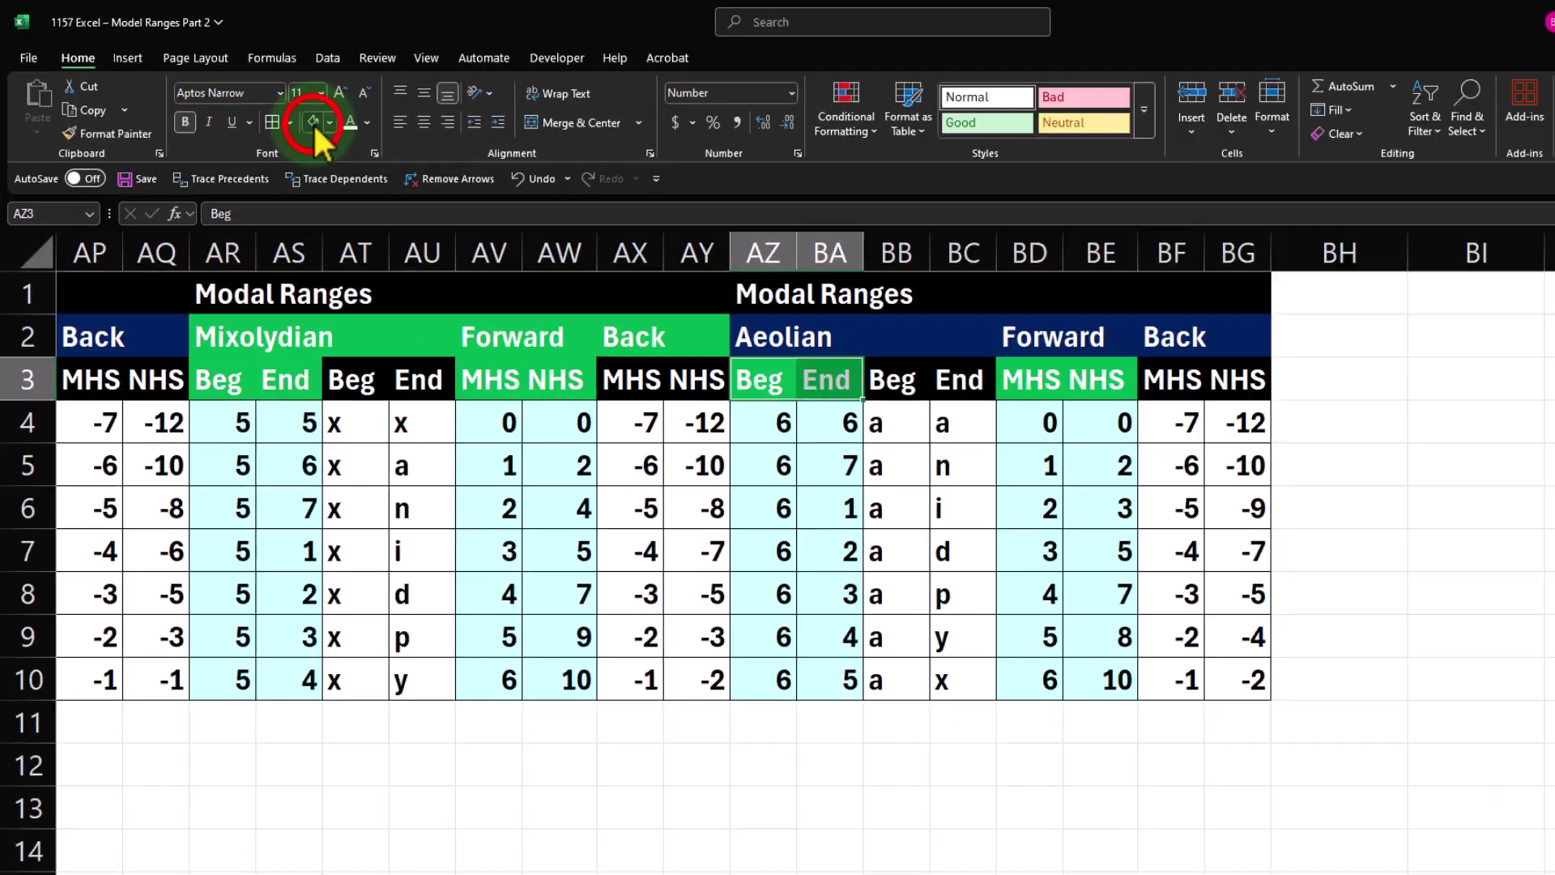
click(445, 174)
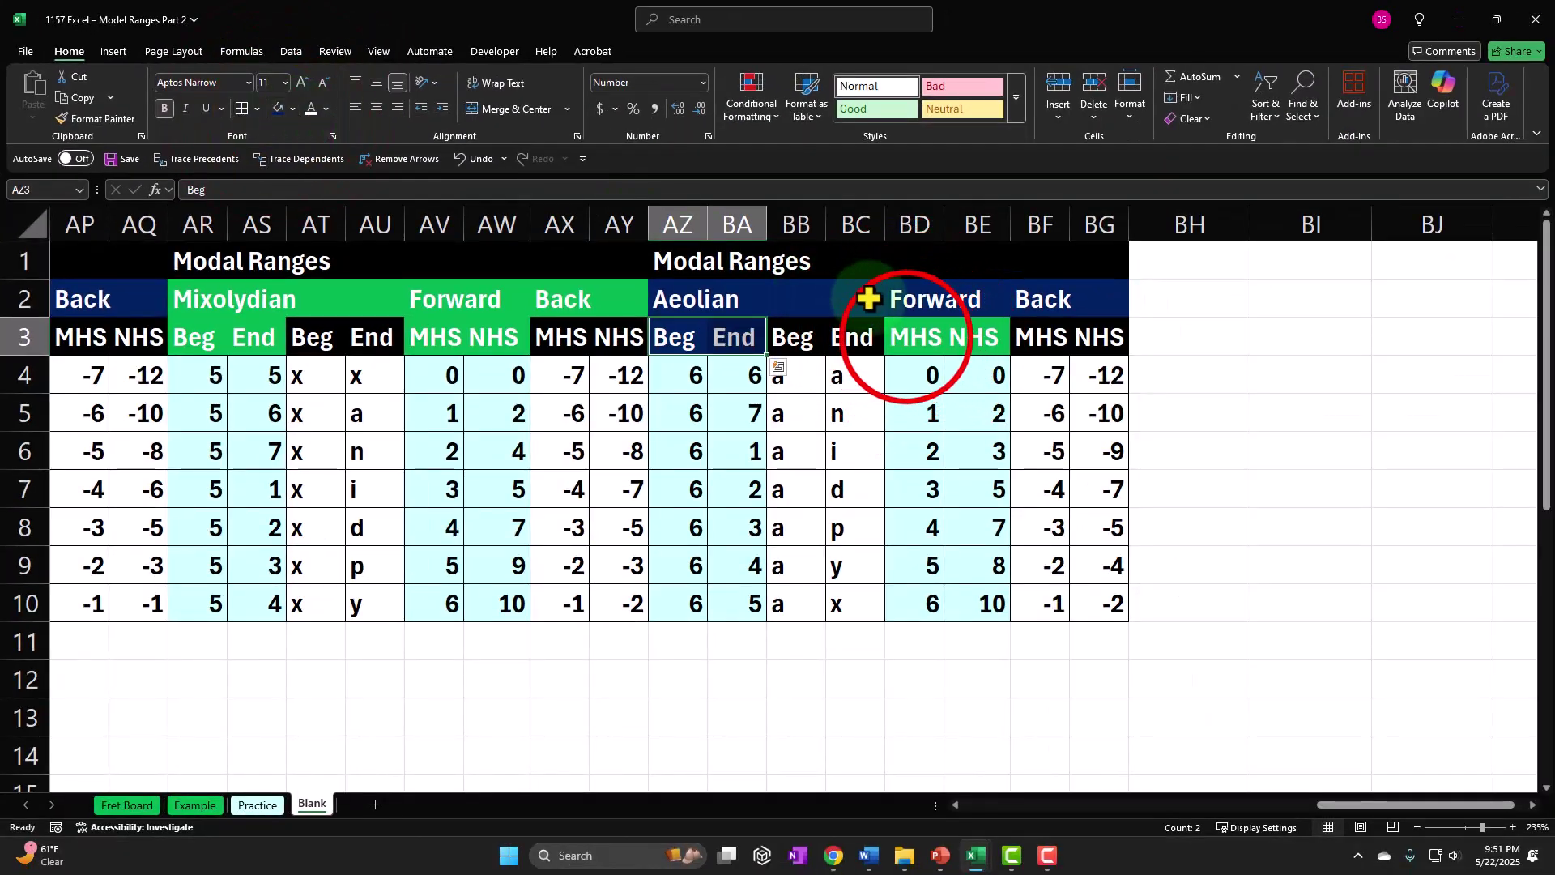
drag(906, 337, 962, 339)
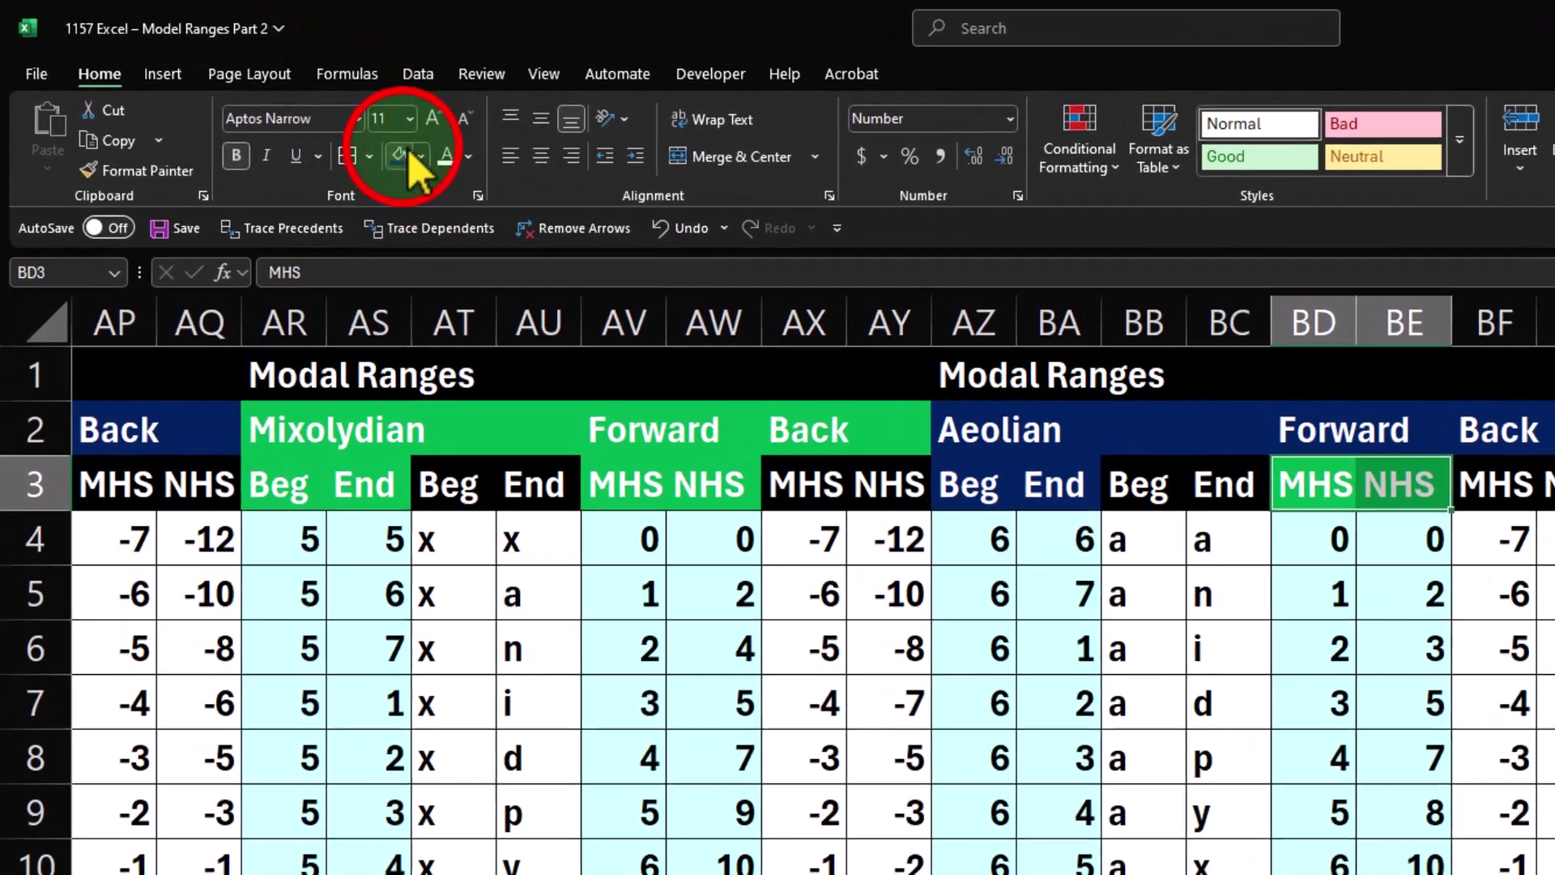
click(280, 108)
- Relink the first Aeolian Beg number in AZ4 to the Aeolian mode number in column H of the orange mode list
click(710, 381)
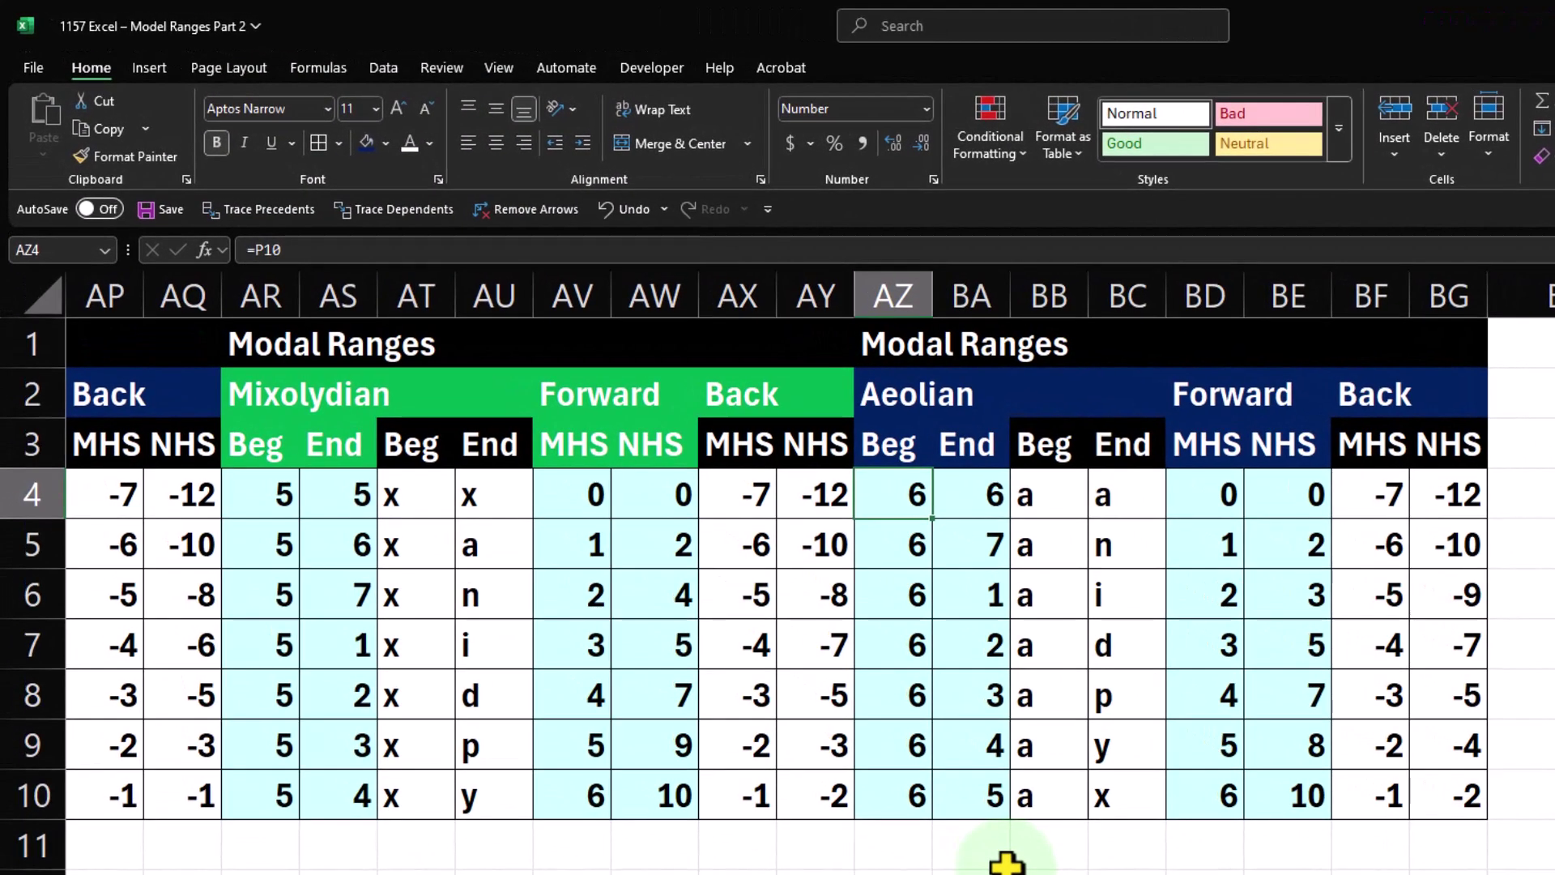
double_click(907, 484)
key(Return)
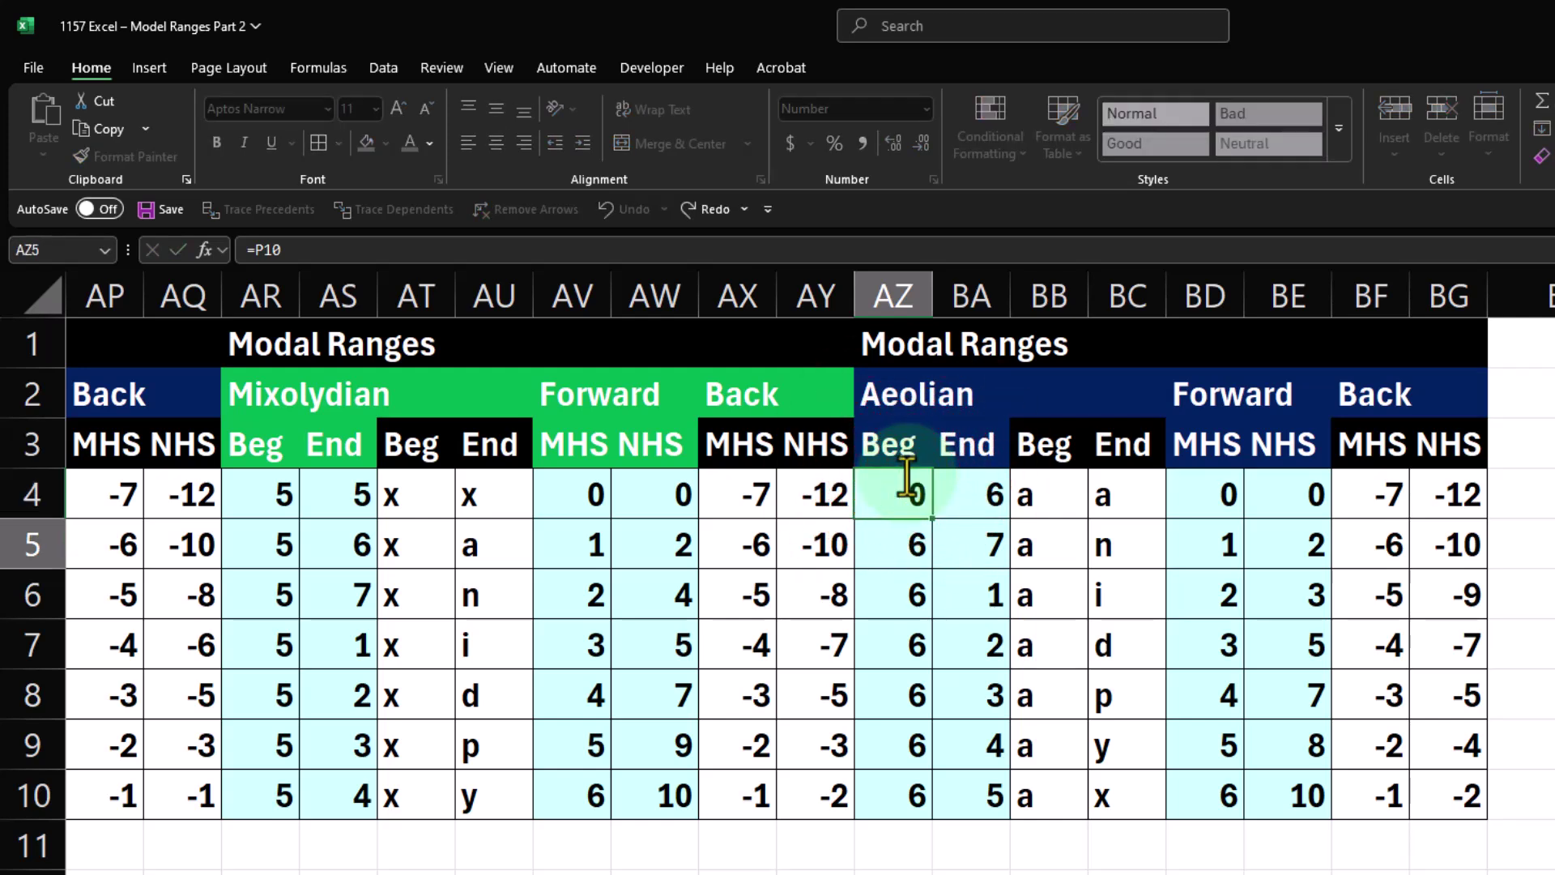
key(Up)
text(=)
key(Left)
key(Left)
key(Left)
key(Left)
key(Left)
key(Left)
key(Left)
key(Left)
key(Left)
key(Left)
key(Left)
key(Left)
key(Left)
key(Left)
key(Left)
key(Left)
key(Left)
key(Left)
key(Left)
key(Left)
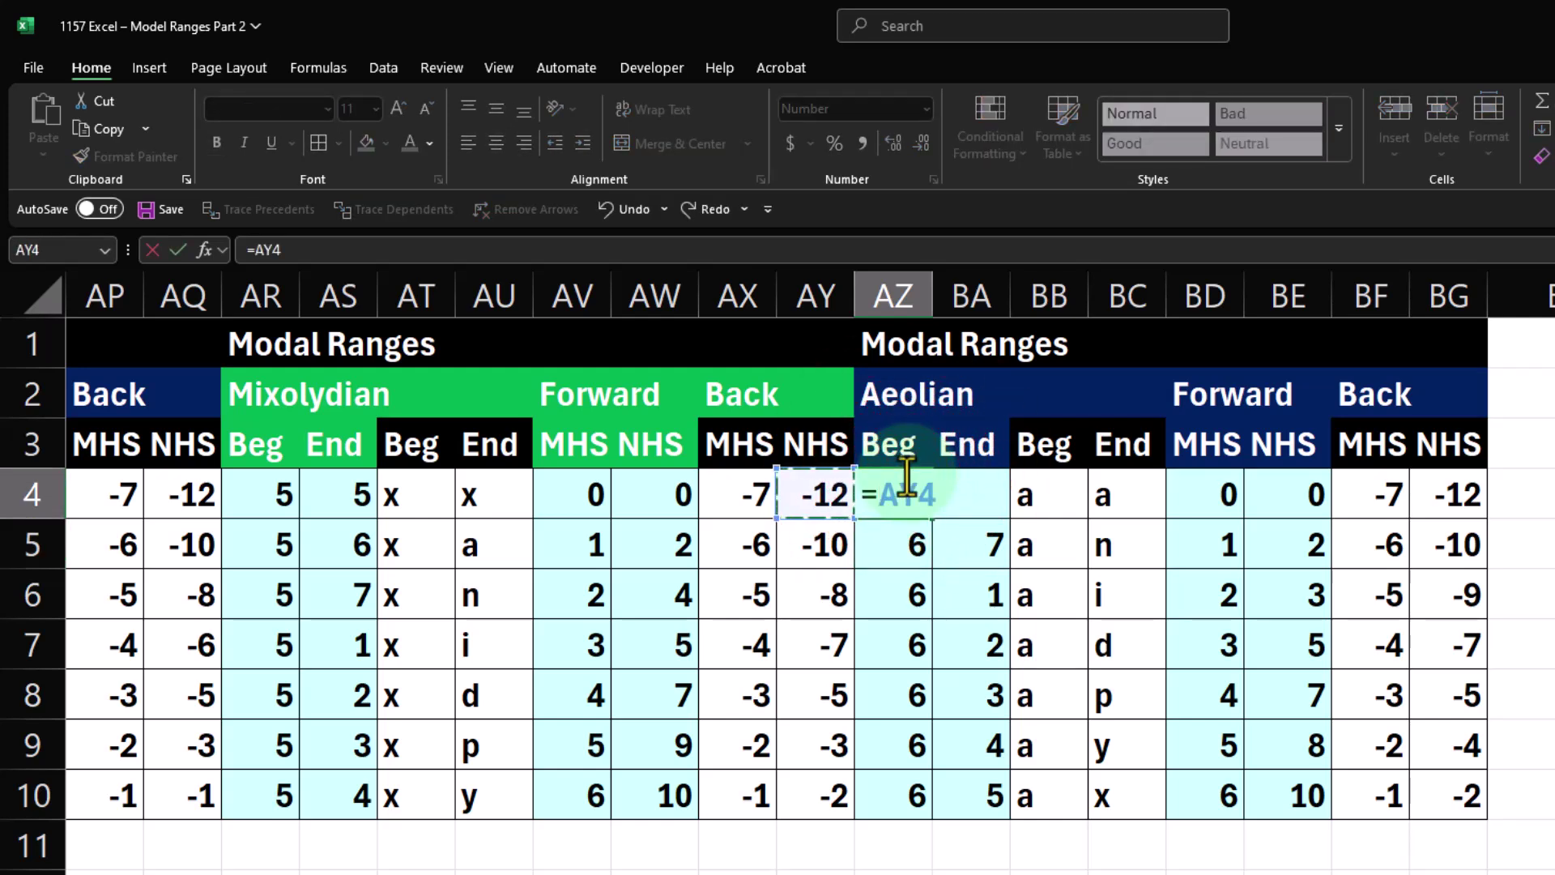
key(Left)
key(Left)
key(Left)
key(Left)
key(Left)
key(Left)
key(Left)
key(Left)
key(Left)
key(Left)
key(Left)
key(Left)
key(Left)
key(Left)
key(Left)
key(Left)
key(Left)
key(Left)
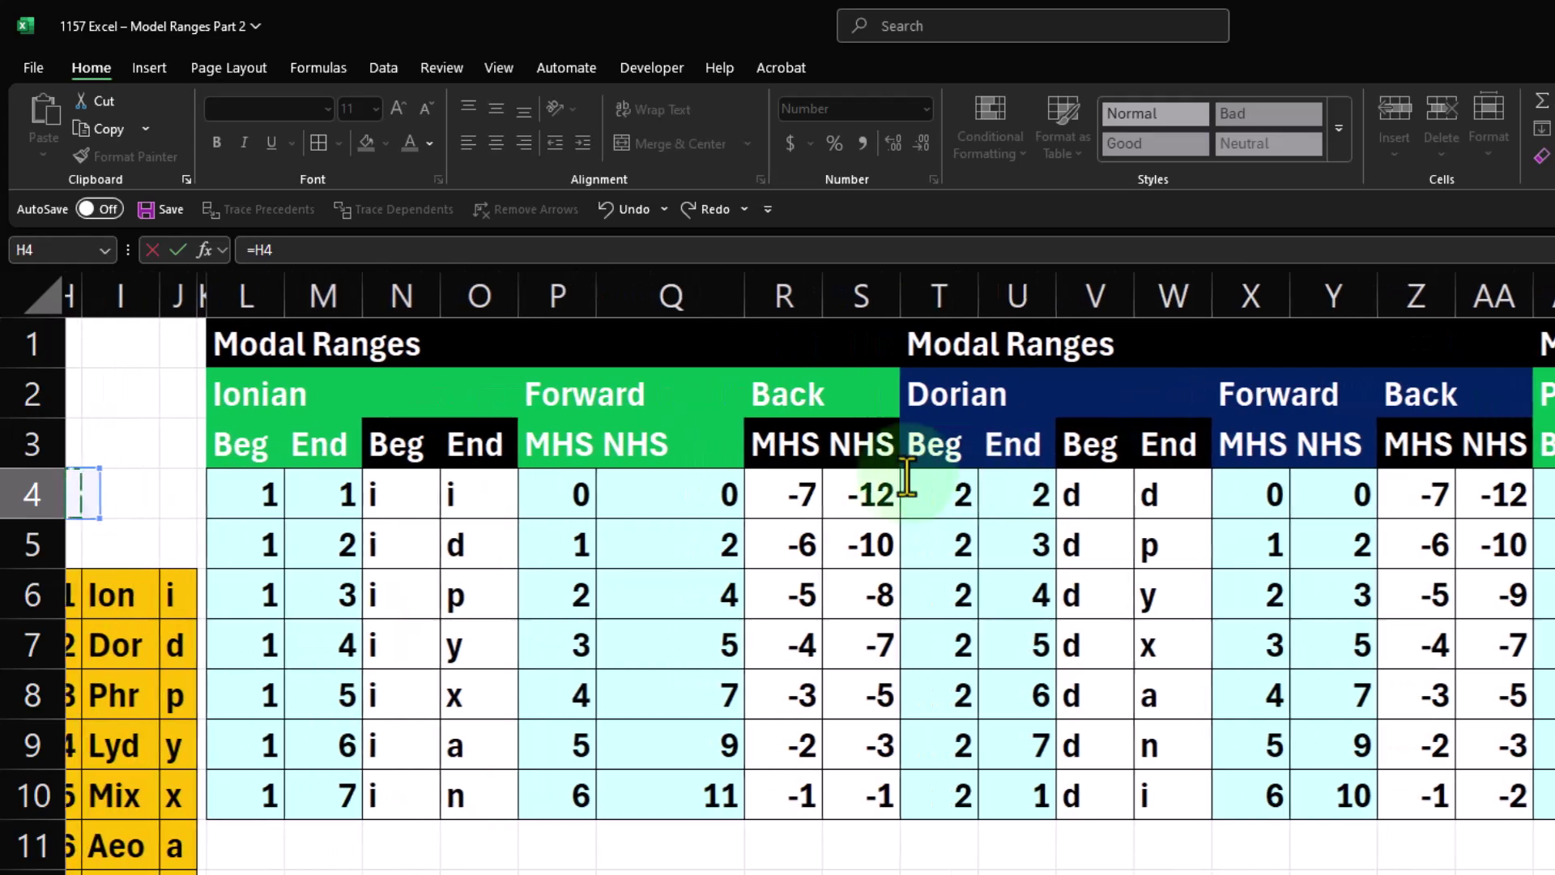
key(Down)
key(Down)
key(Down)
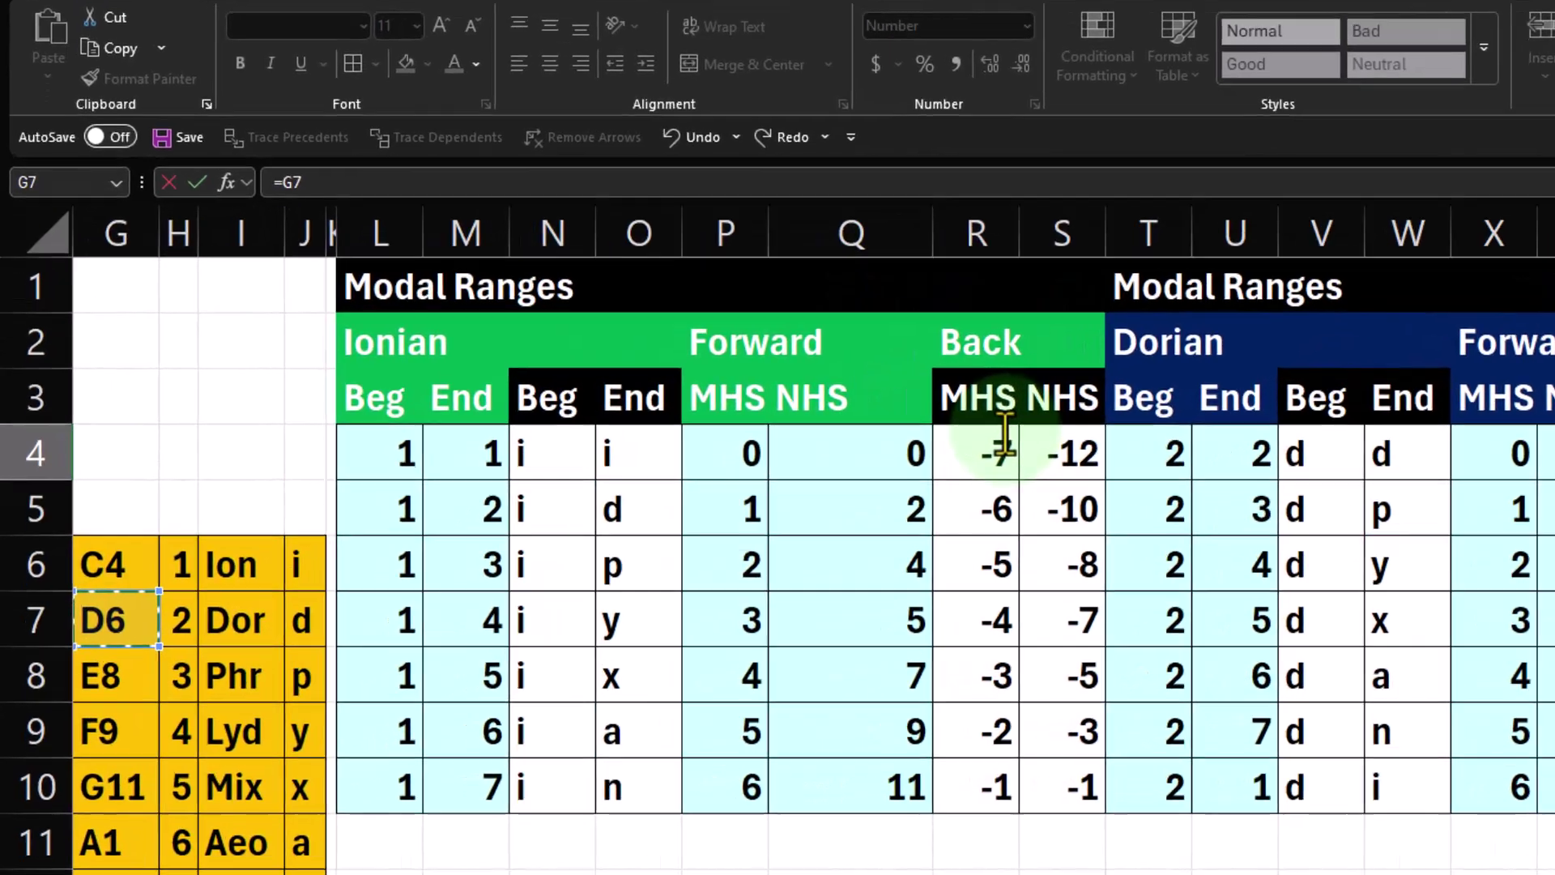
key(Down)
key(Down)
key(Down)
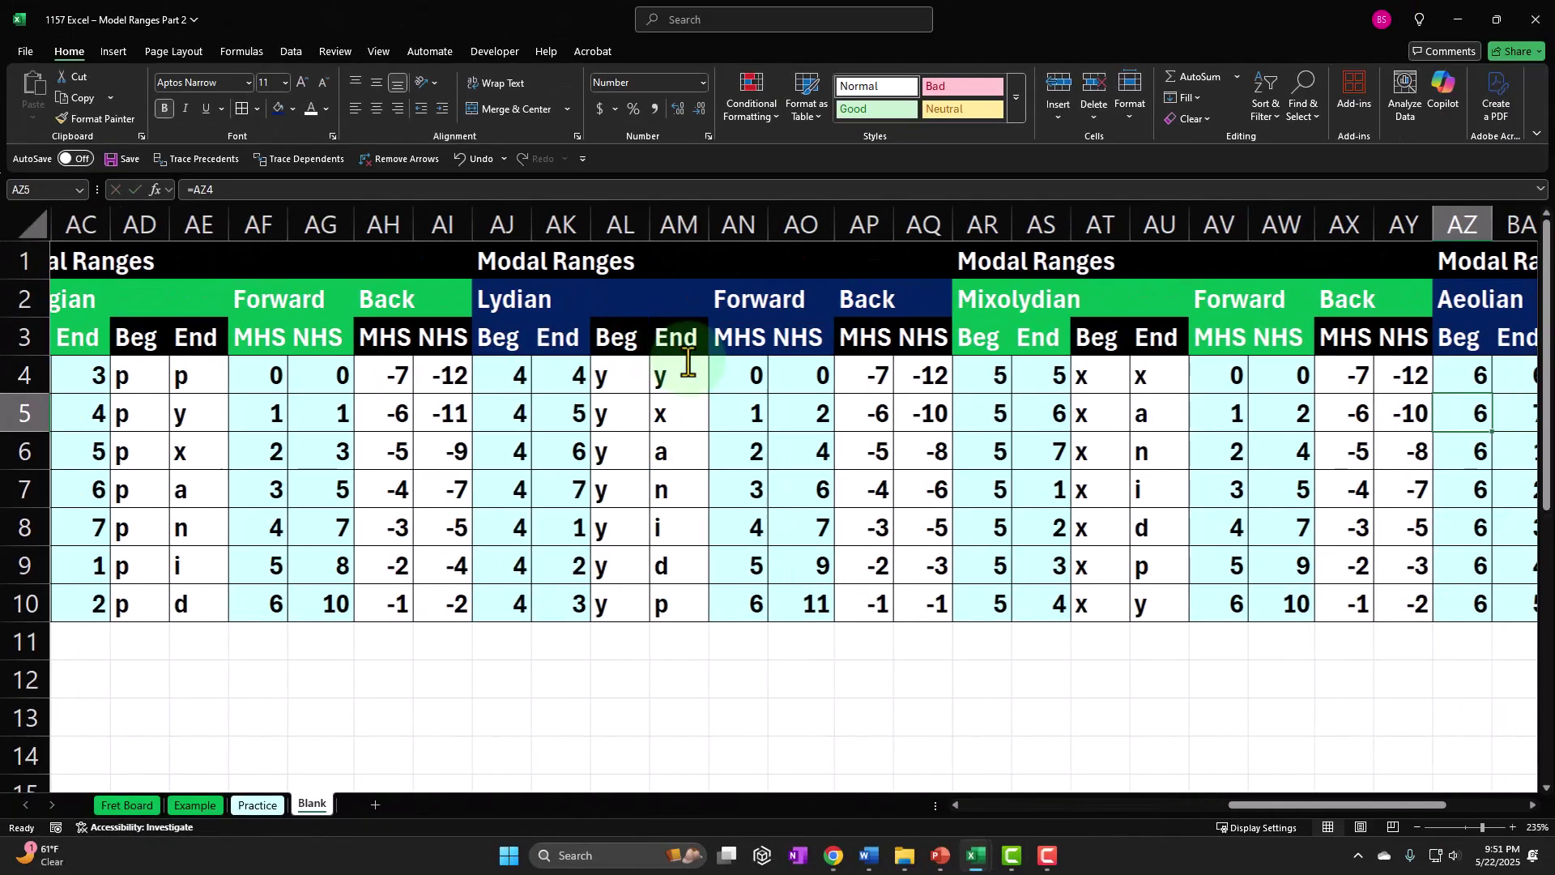
- Check the Beg number references down the Aeolian block's first column, AZ4:AZ10
key(Right)
key(Right)
key(Right)
key(Right)
key(Right)
key(Right)
key(Right)
key(Right)
key(Right)
key(Right)
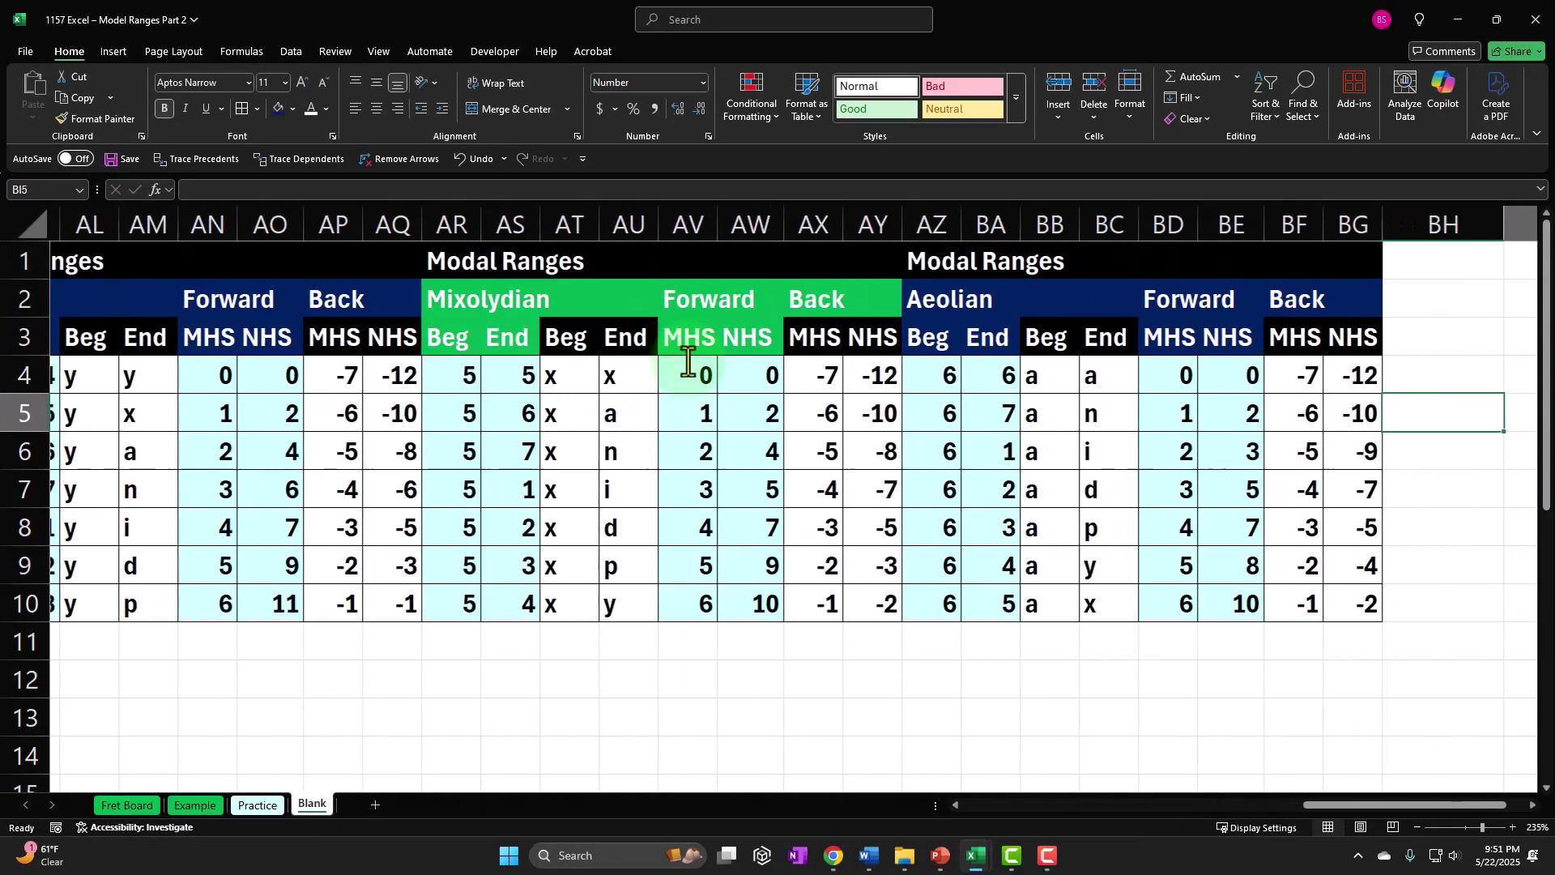
click(688, 371)
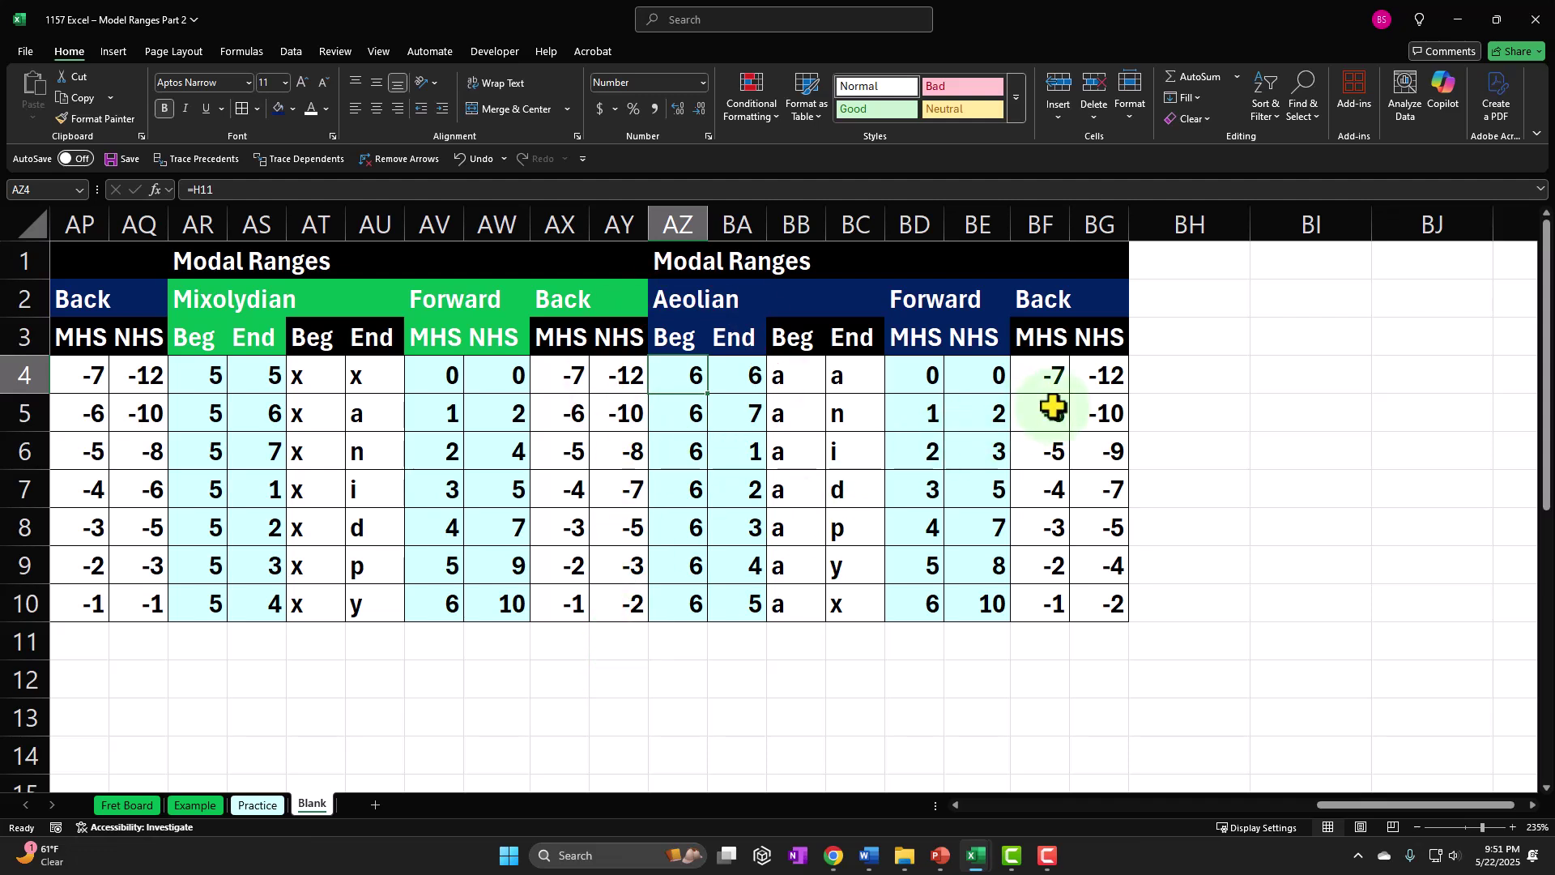
key(Down)
key(Down)
key(Down)
key(Down)
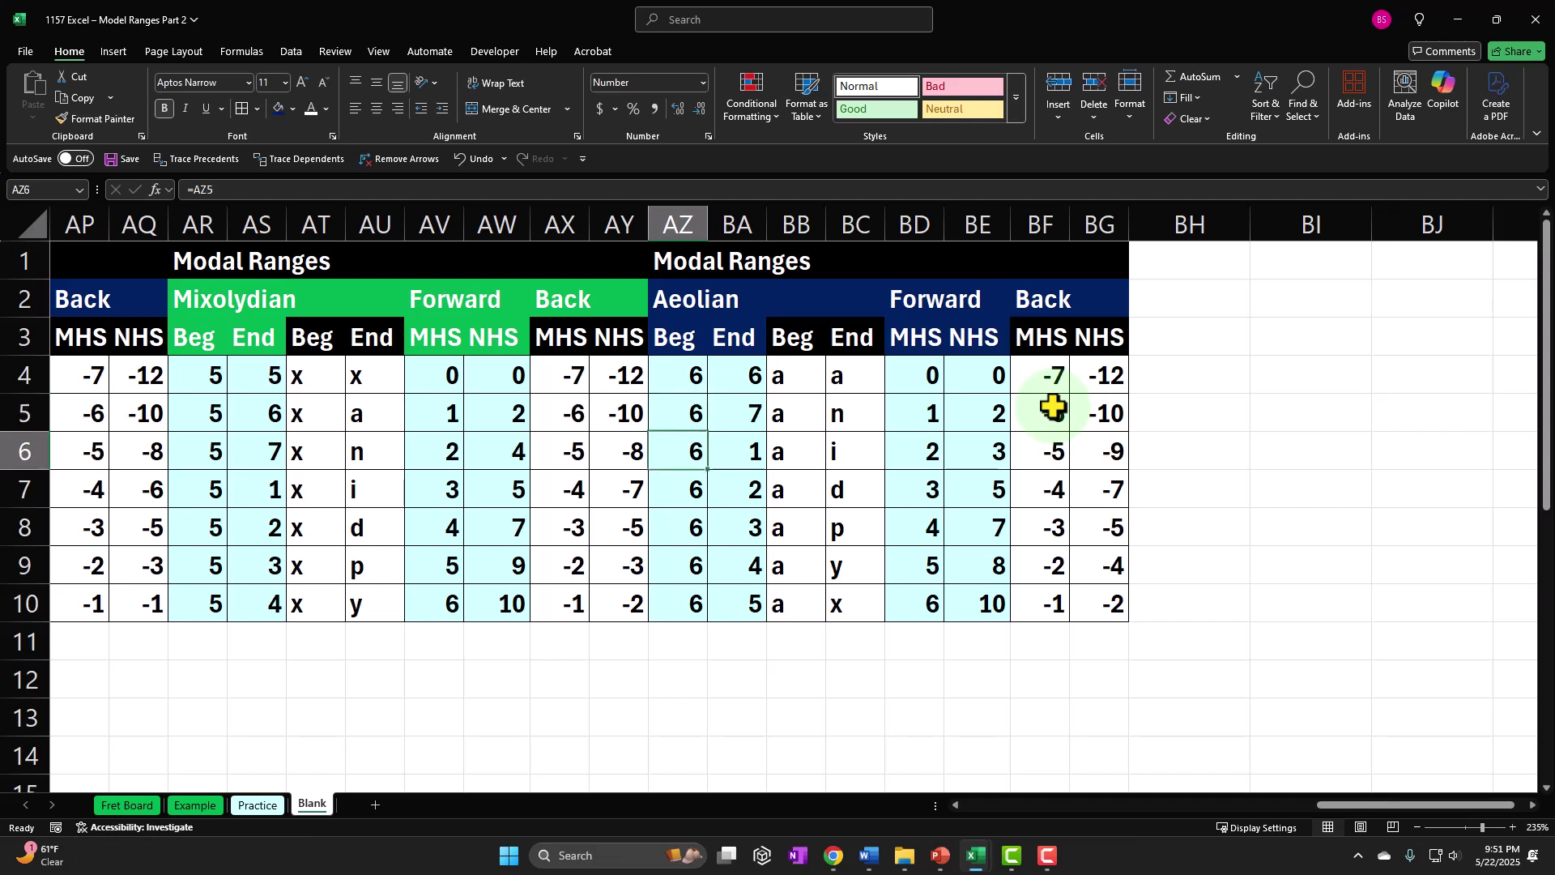
key(Down)
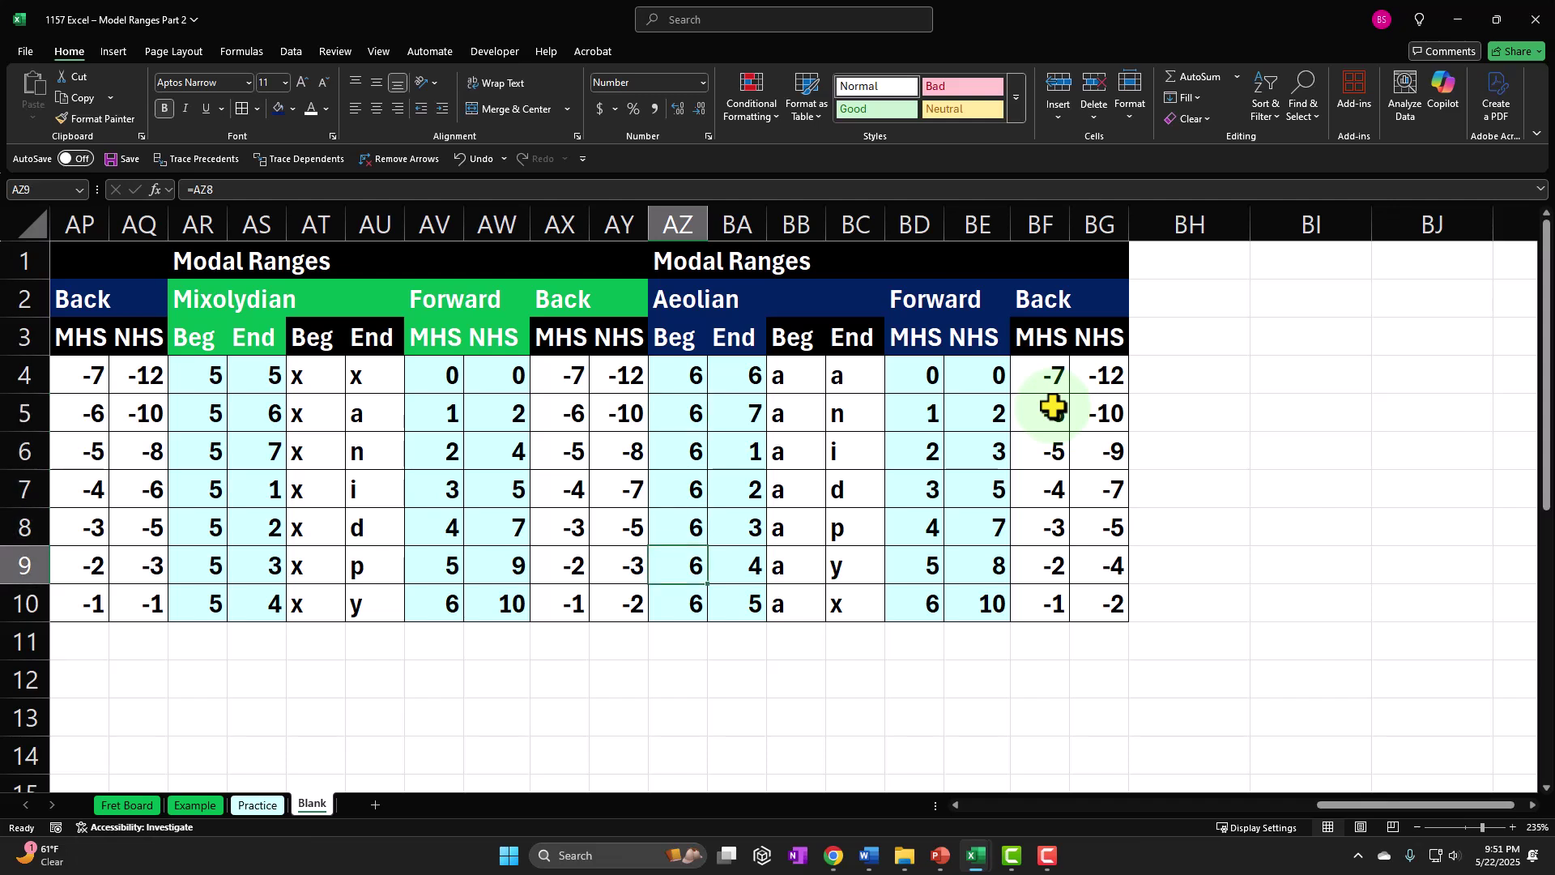
key(Down)
key(Up)
key(Up)
key(Up)
key(Up)
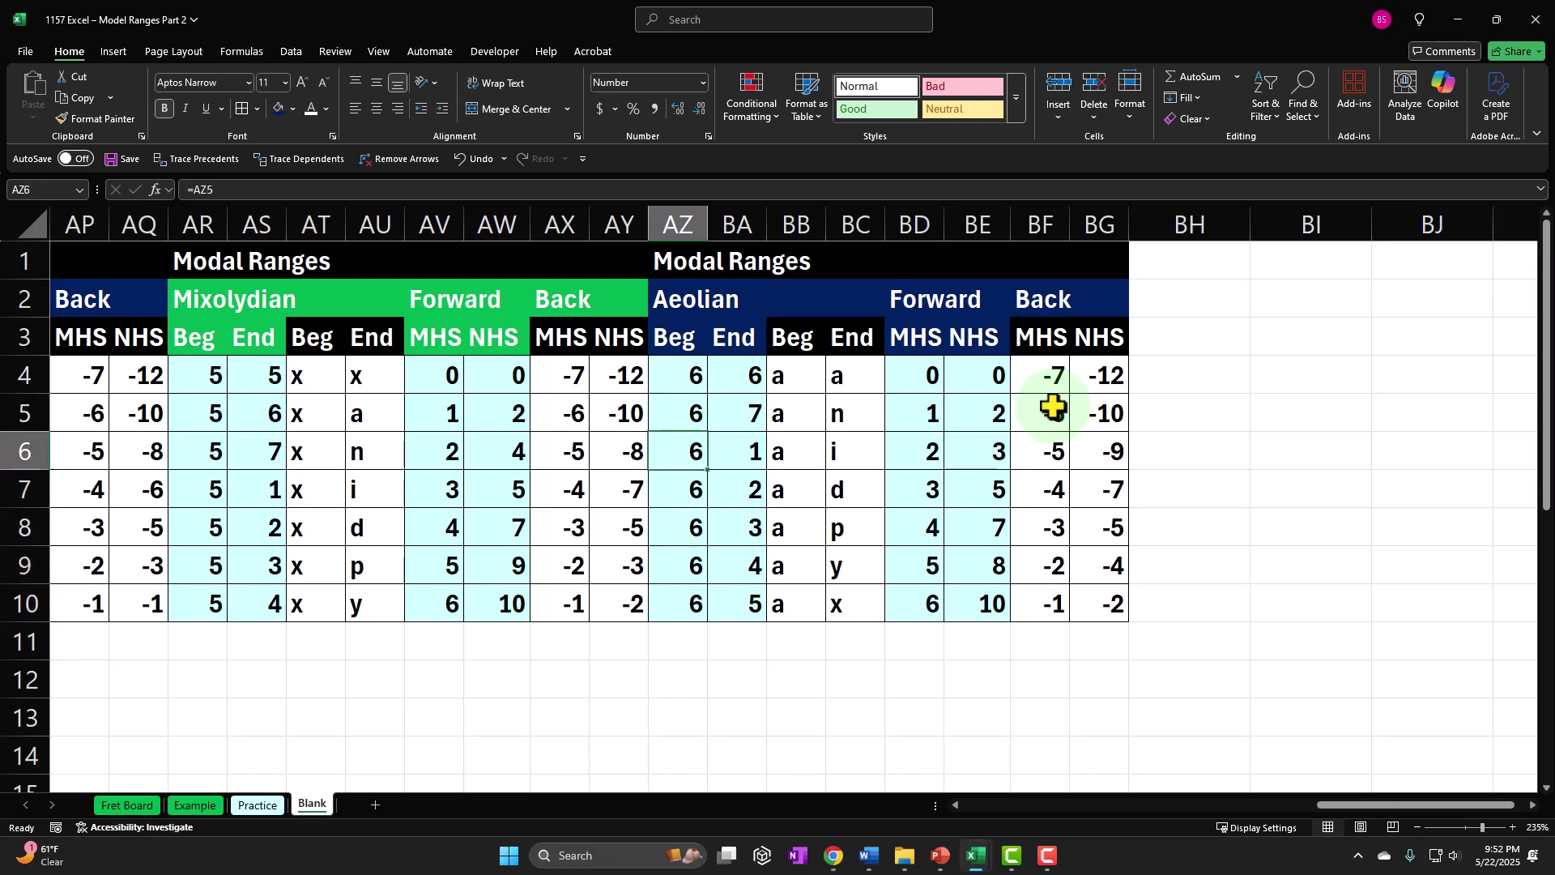
key(Down)
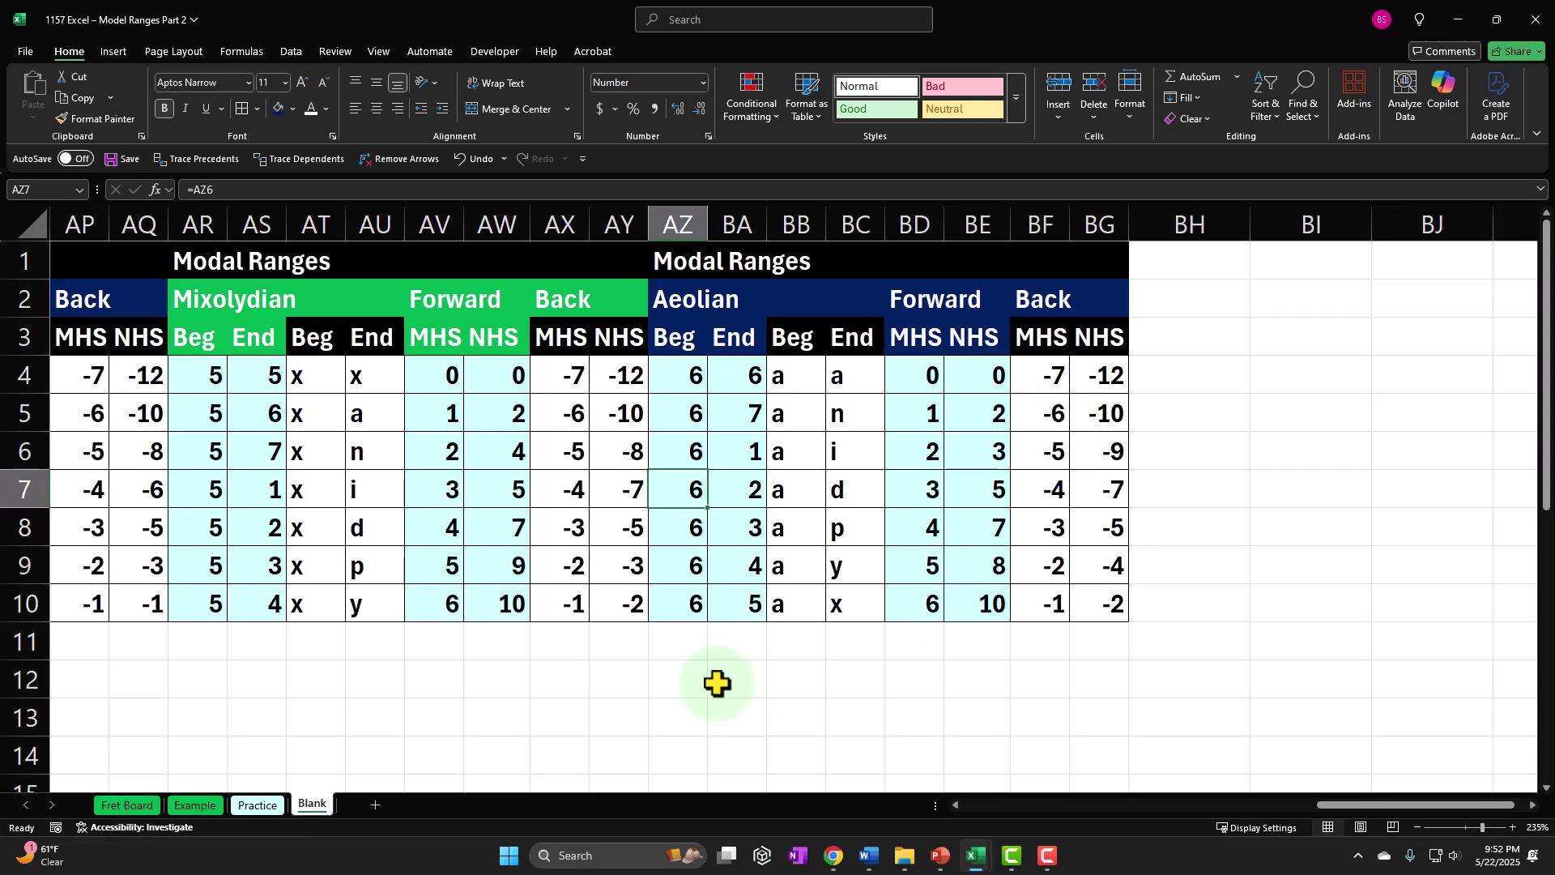
- Examine the Aeolian block's row 7 formulas, from the Beg letter lookup in BB7 to the Back NHS in BG7
key(Right)
key(Right)
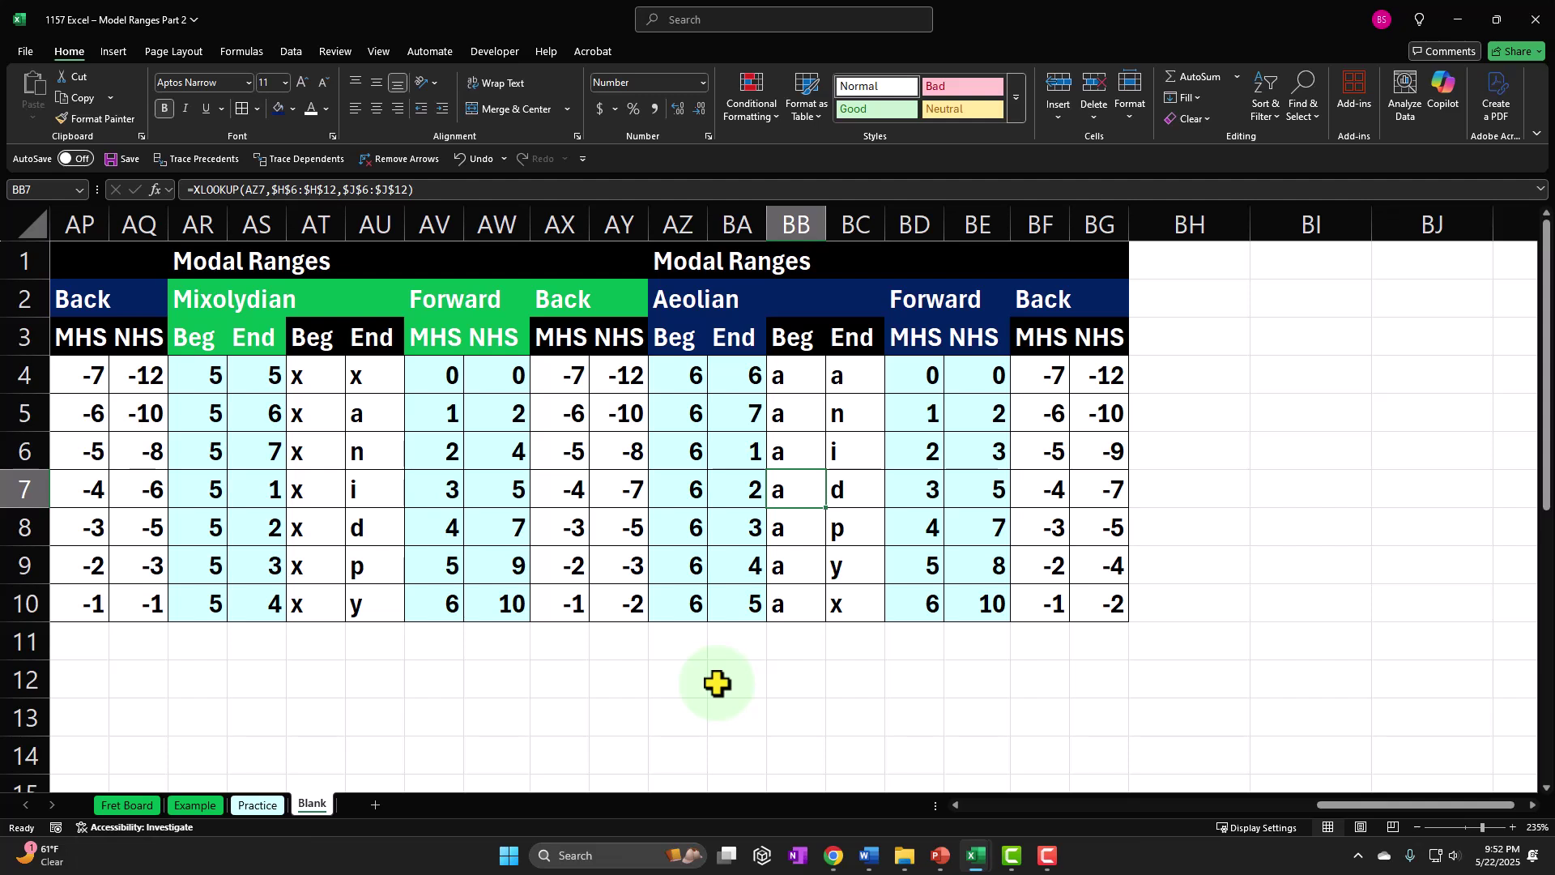
key(Right)
key(Right)
key(Right)
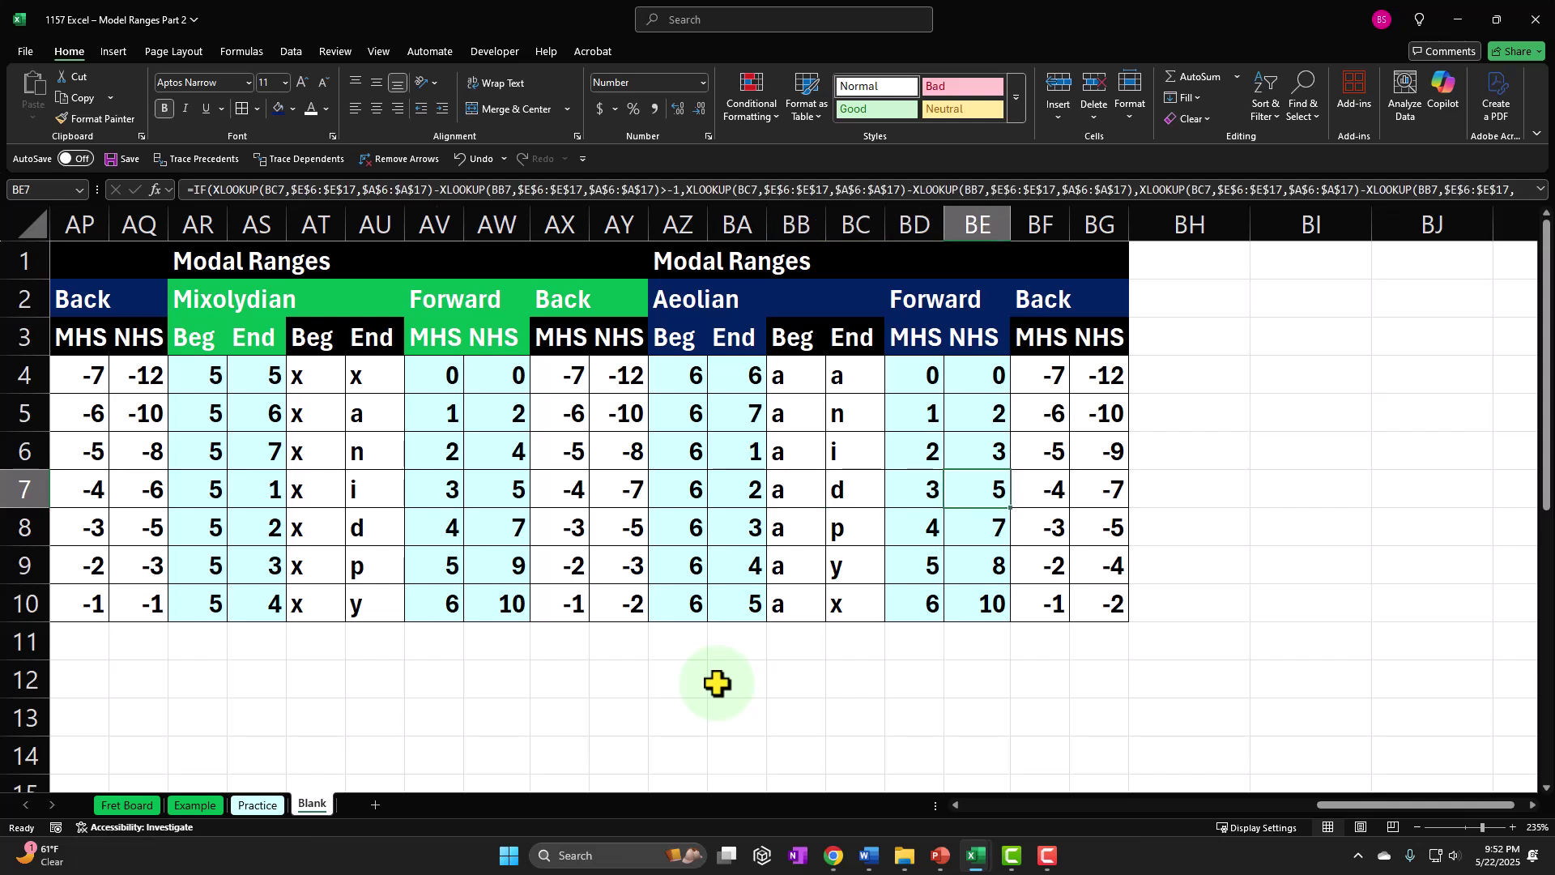
key(Left)
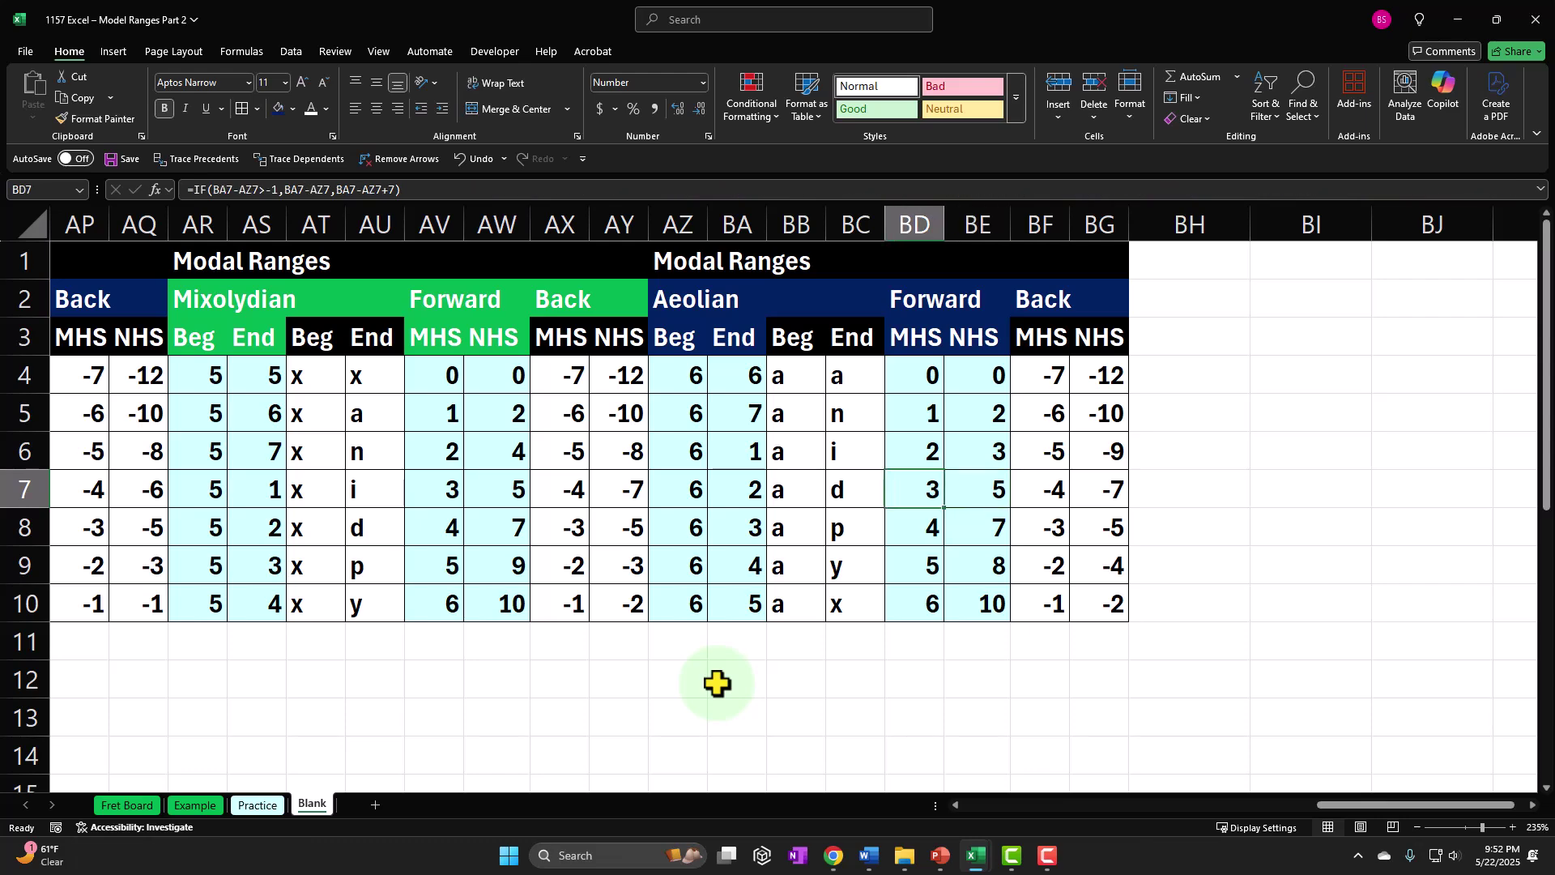
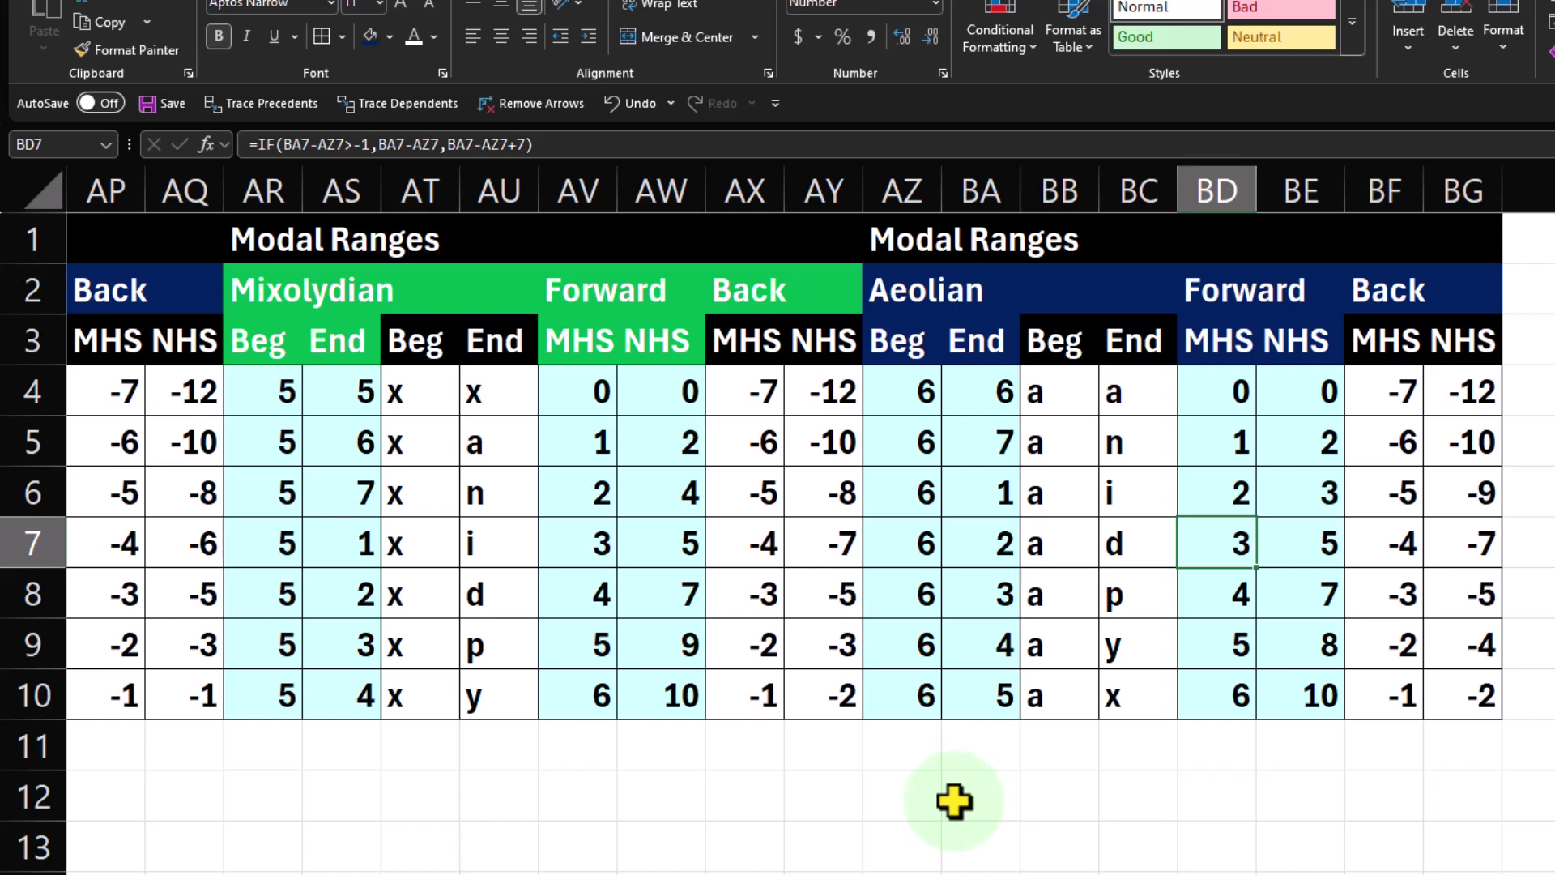
key(Right)
key(Right)
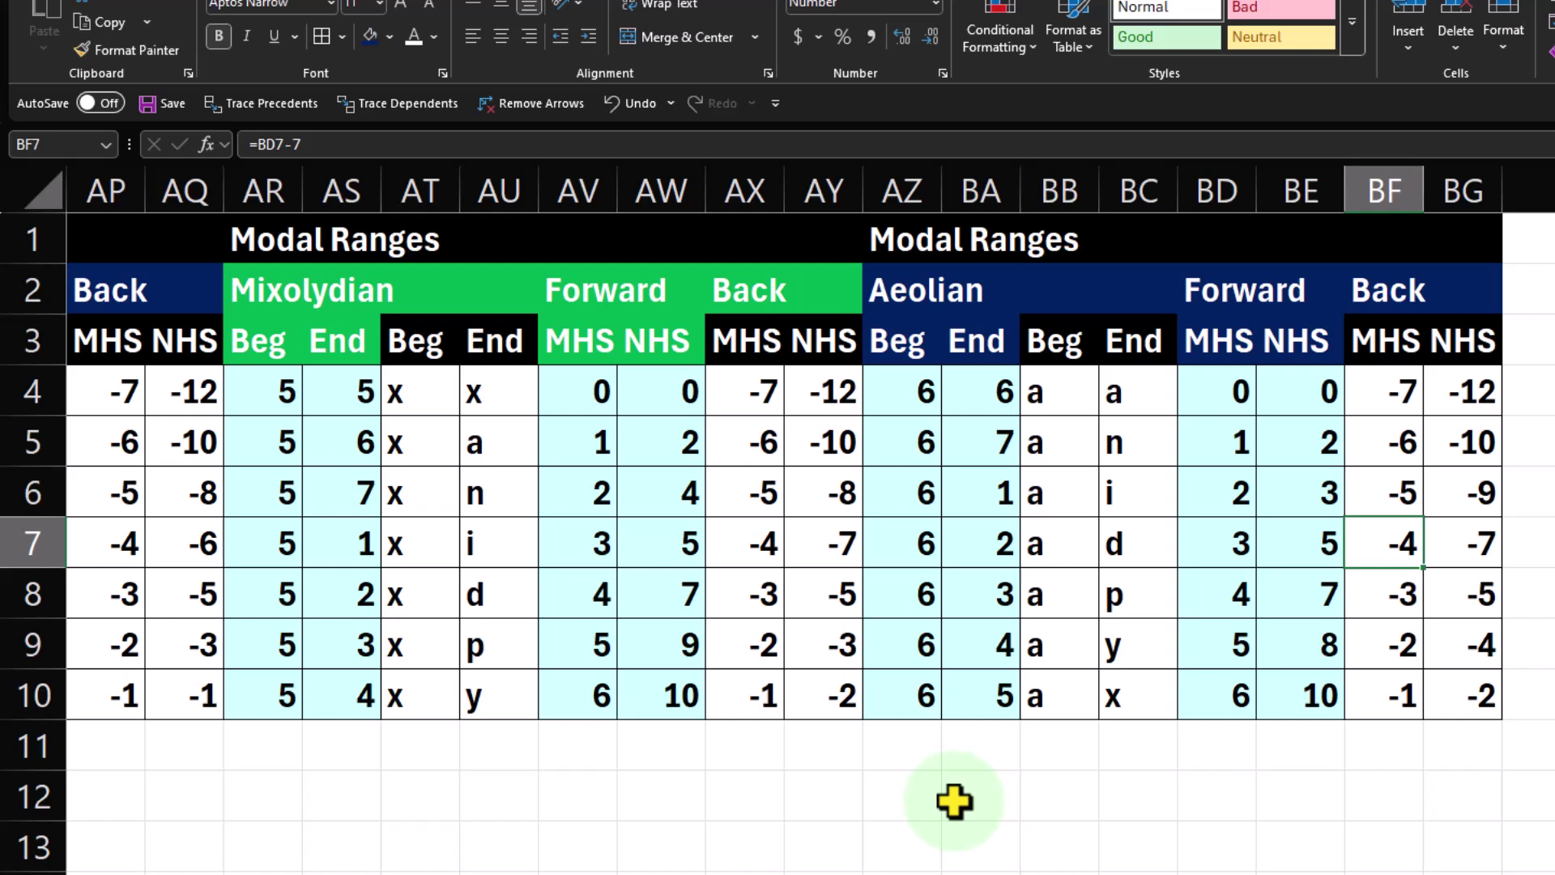
key(Left)
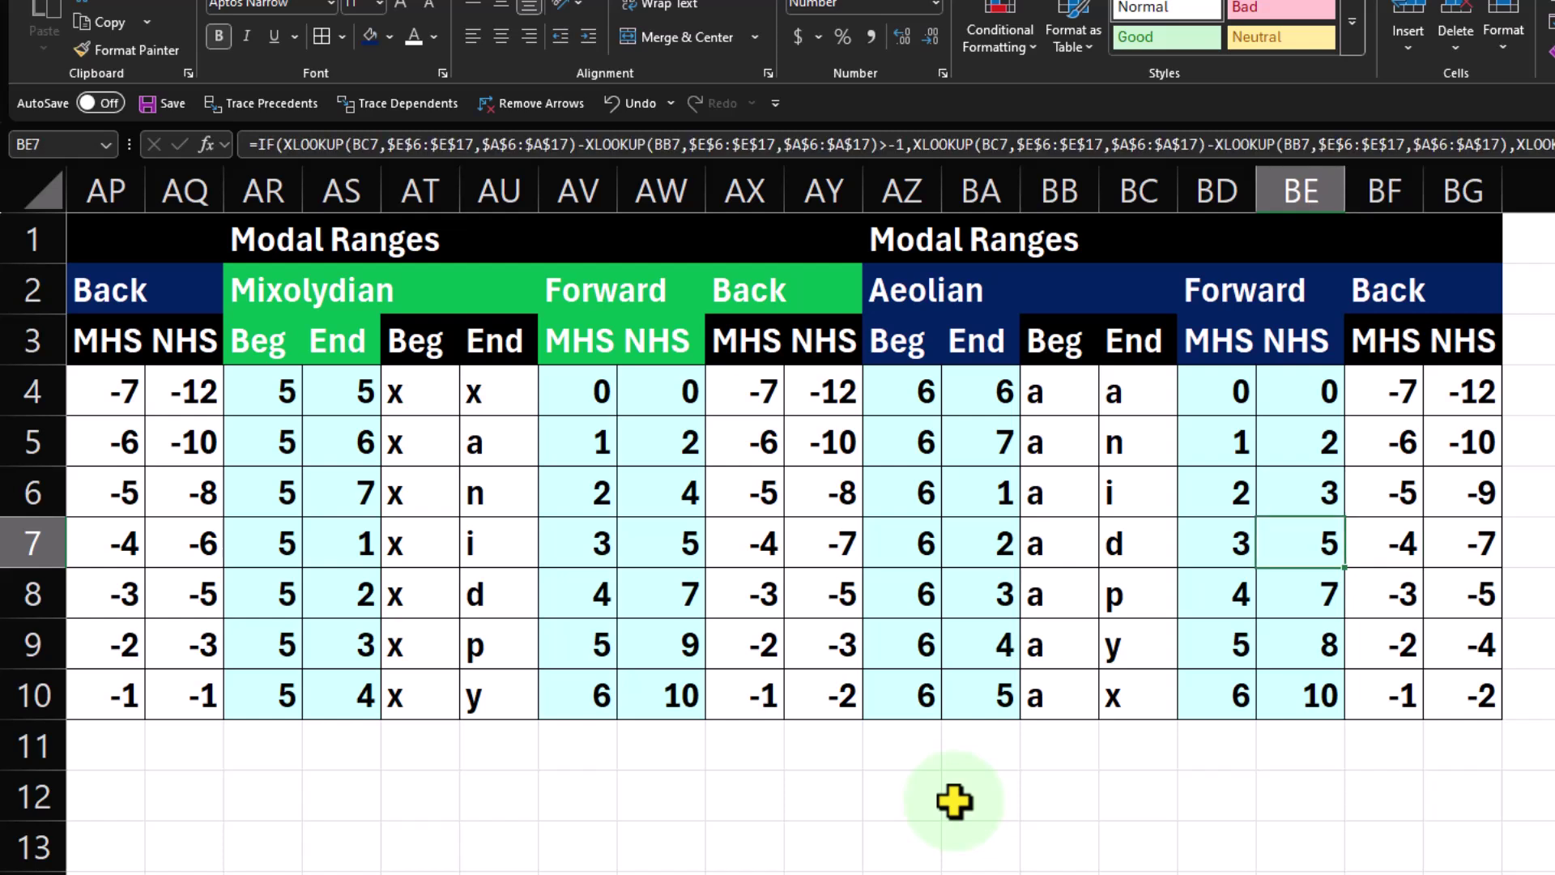
key(Right)
key(Right)
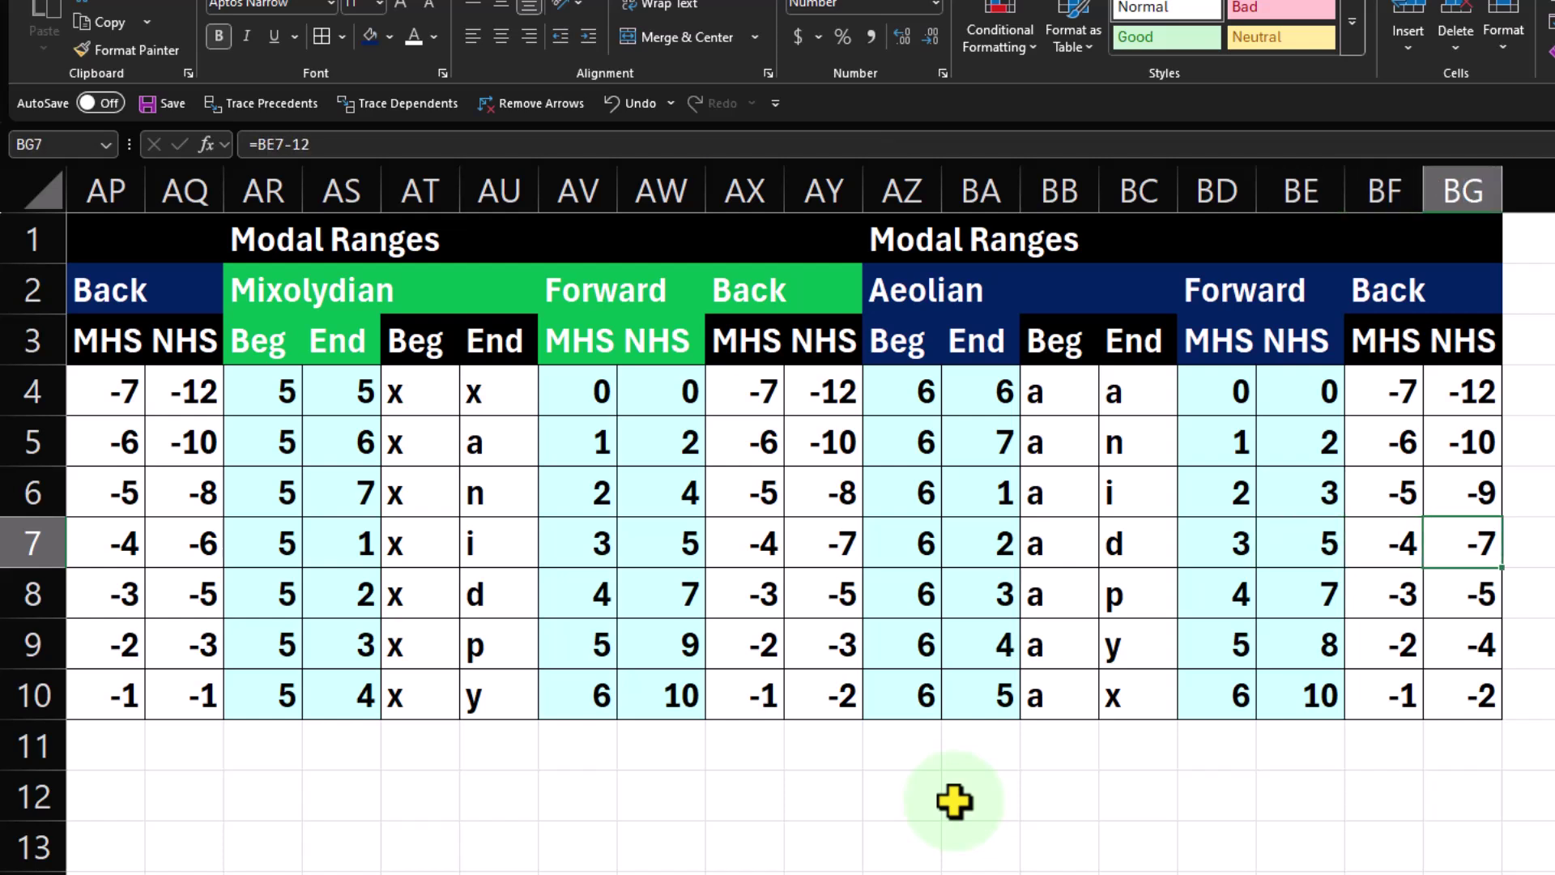
- Examine the Aeolian block's row 8 formulas, from the Beg number in AZ8 to the Back NHS in BG8
key(Down)
key(Left)
key(Left)
key(Left)
key(Left)
key(Left)
key(Left)
key(Left)
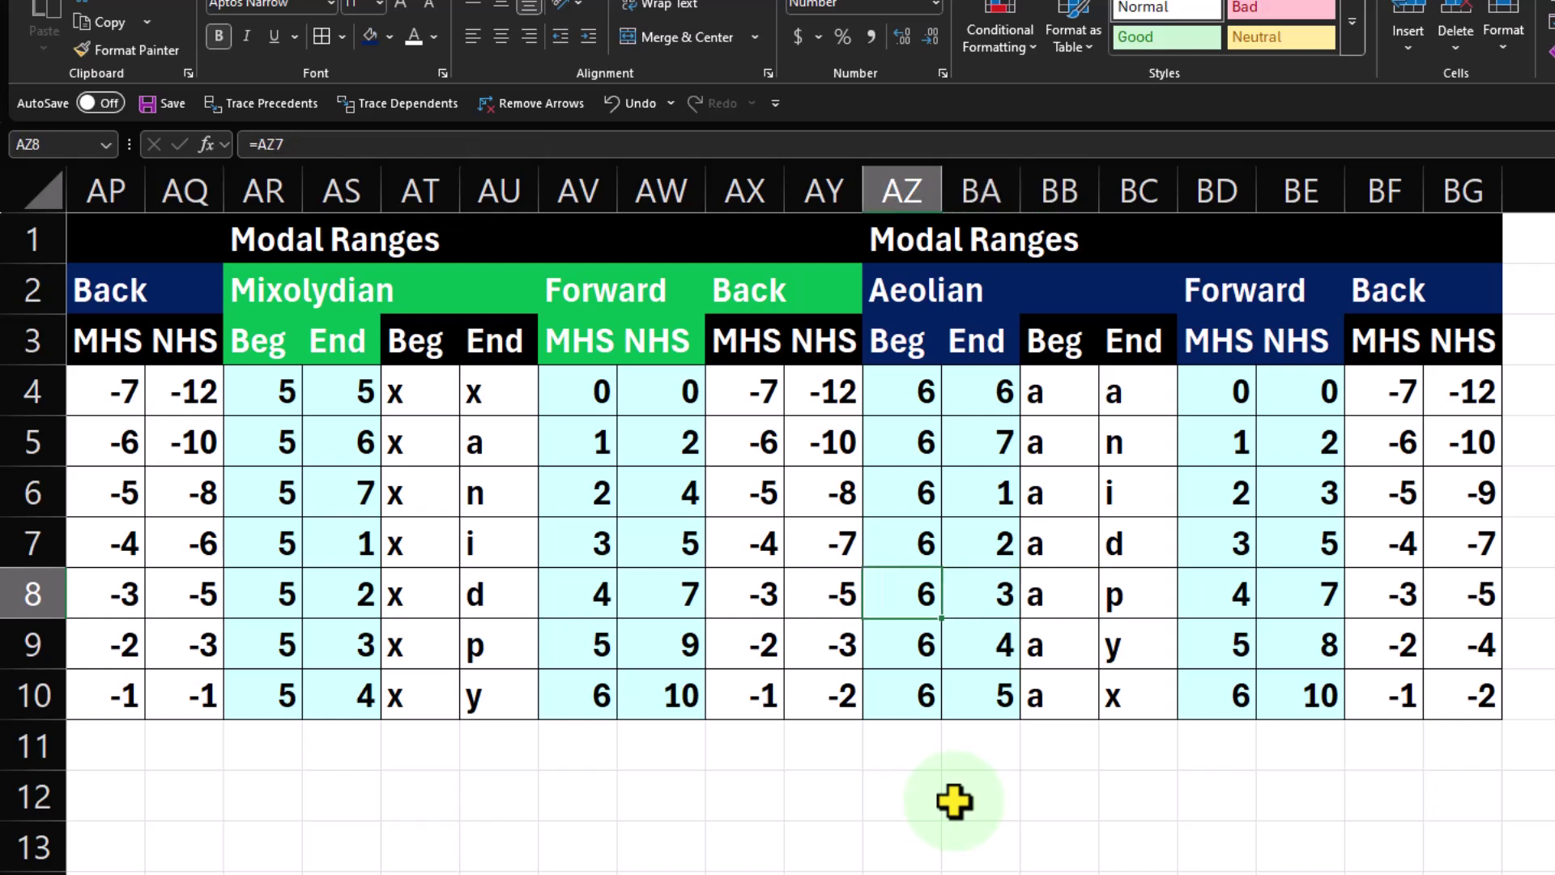
key(Right)
key(Right)
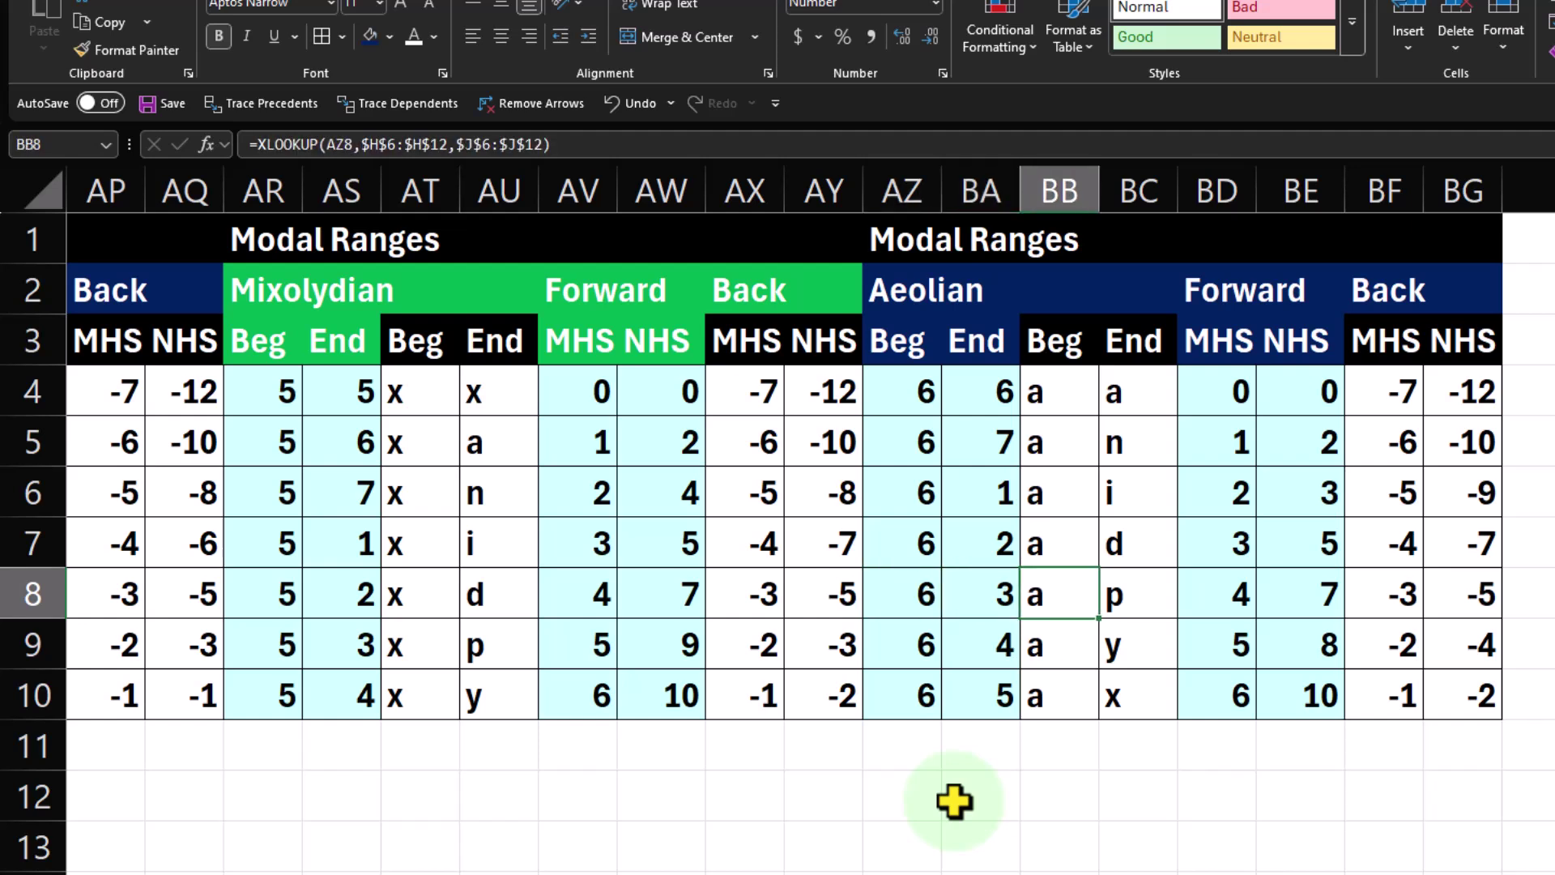
key(Right)
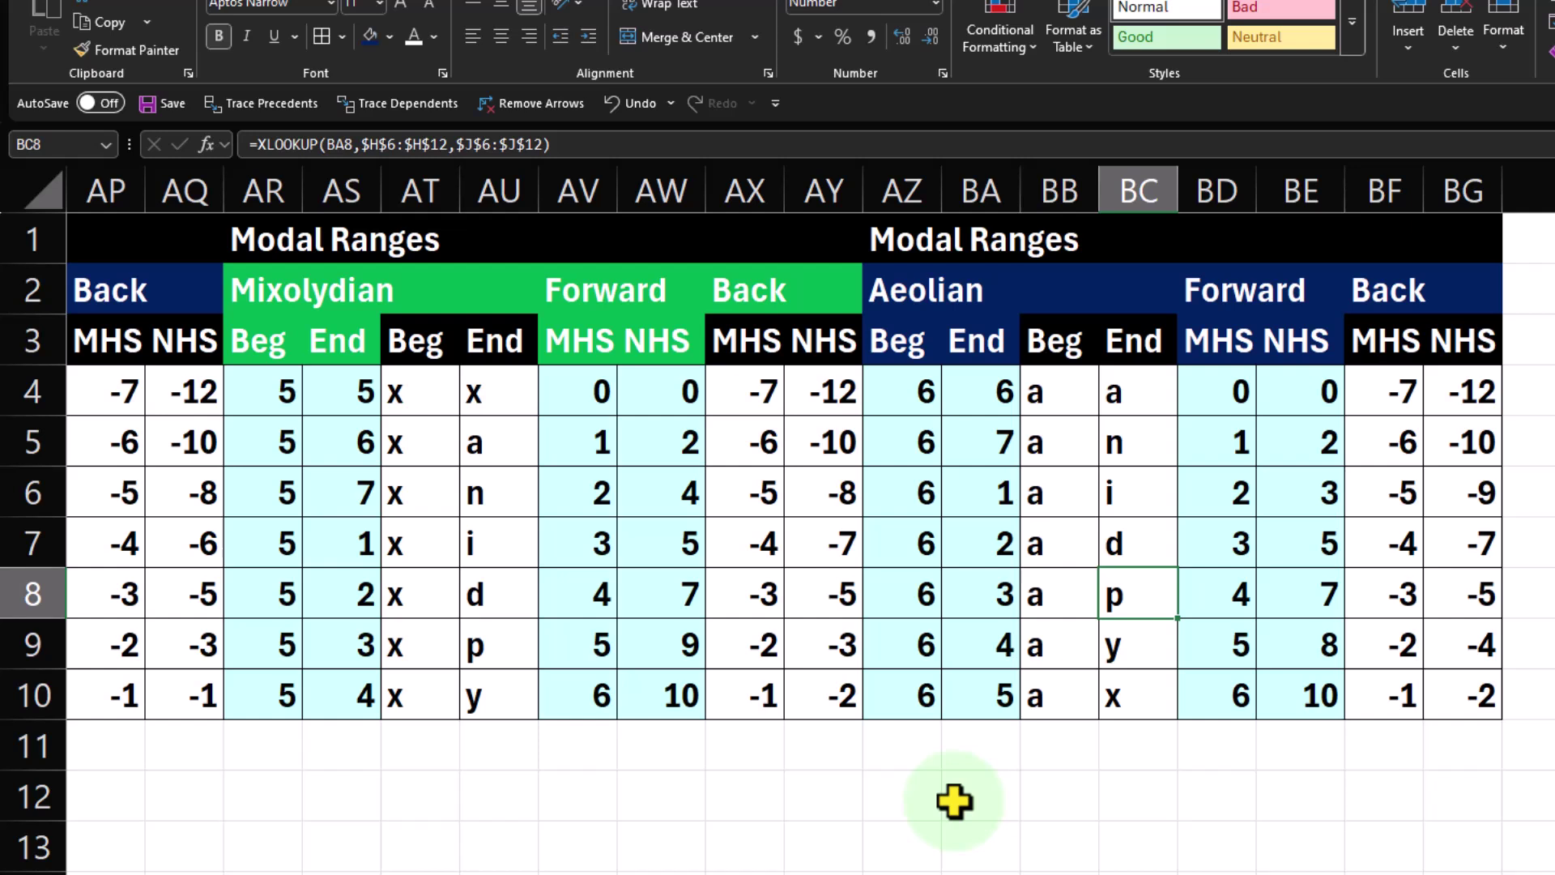
key(Right)
key(Right)
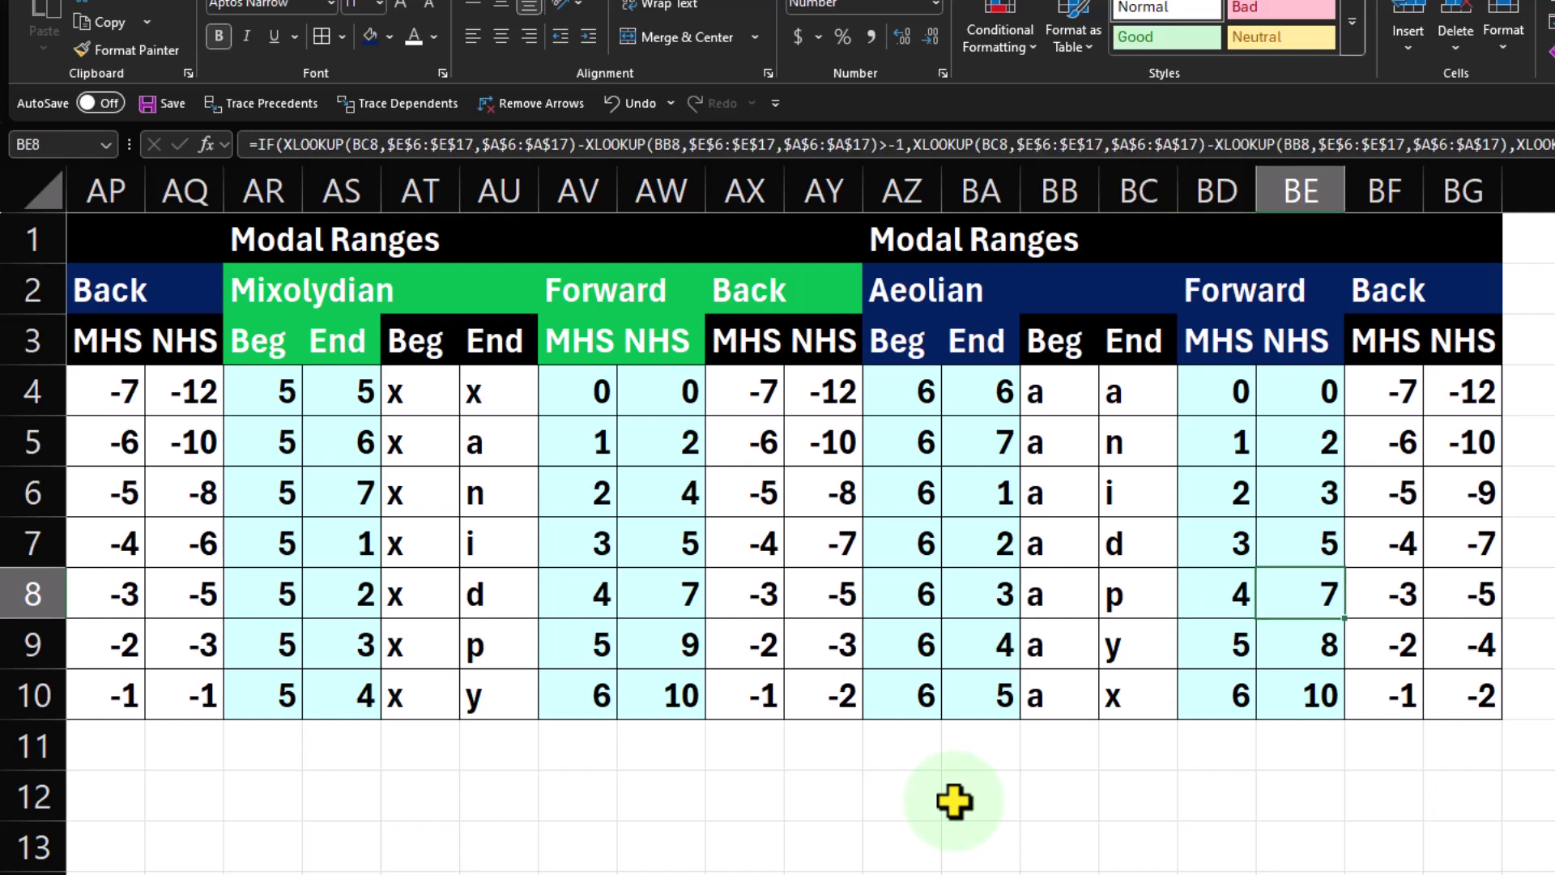
key(Left)
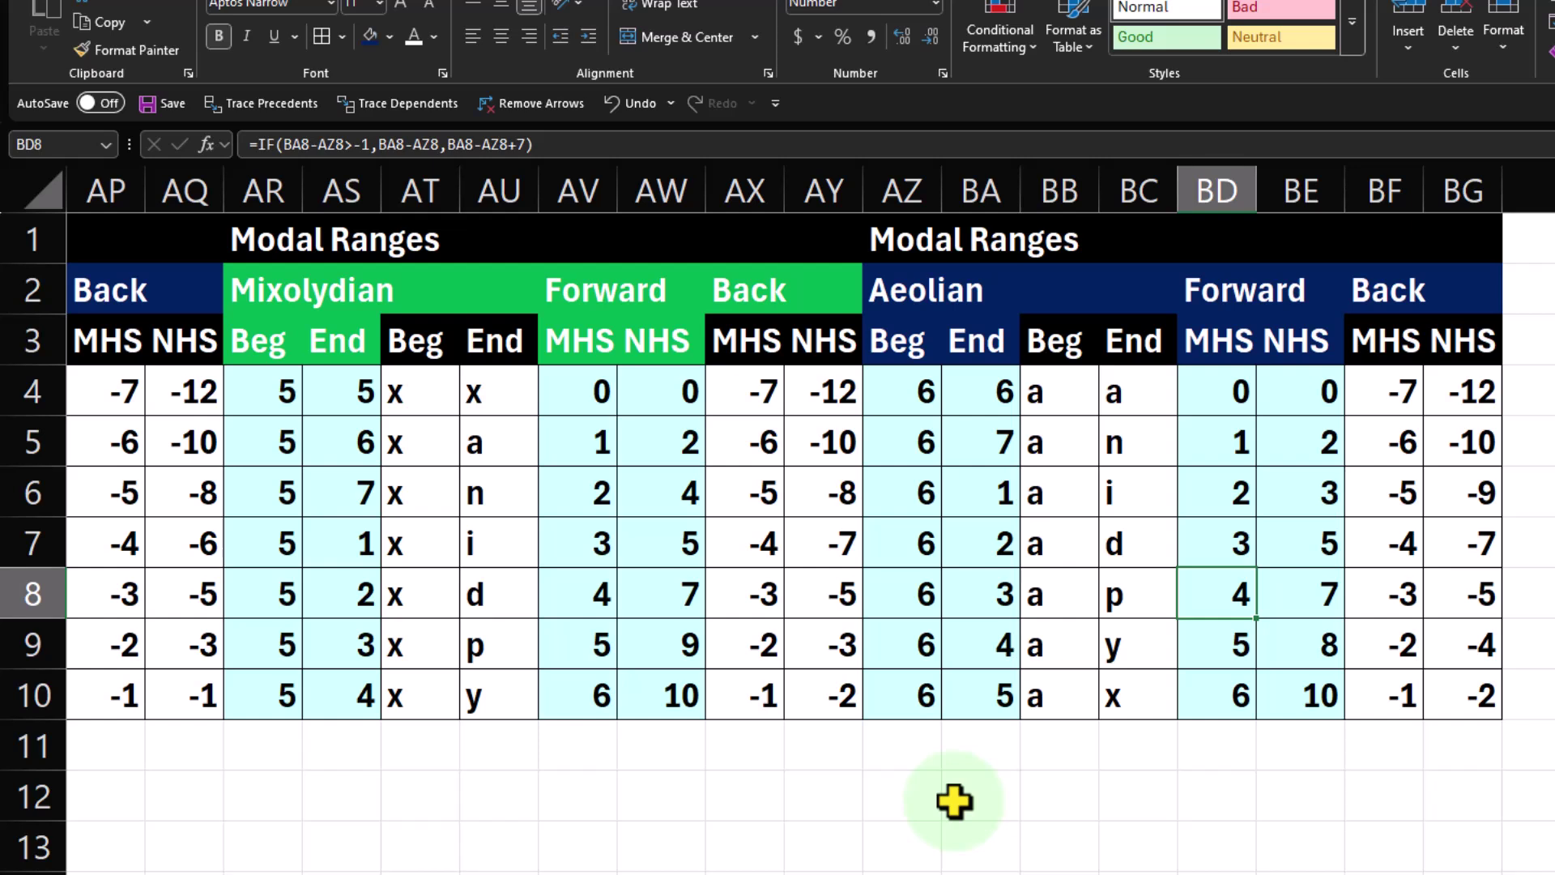
key(Right)
key(Right)
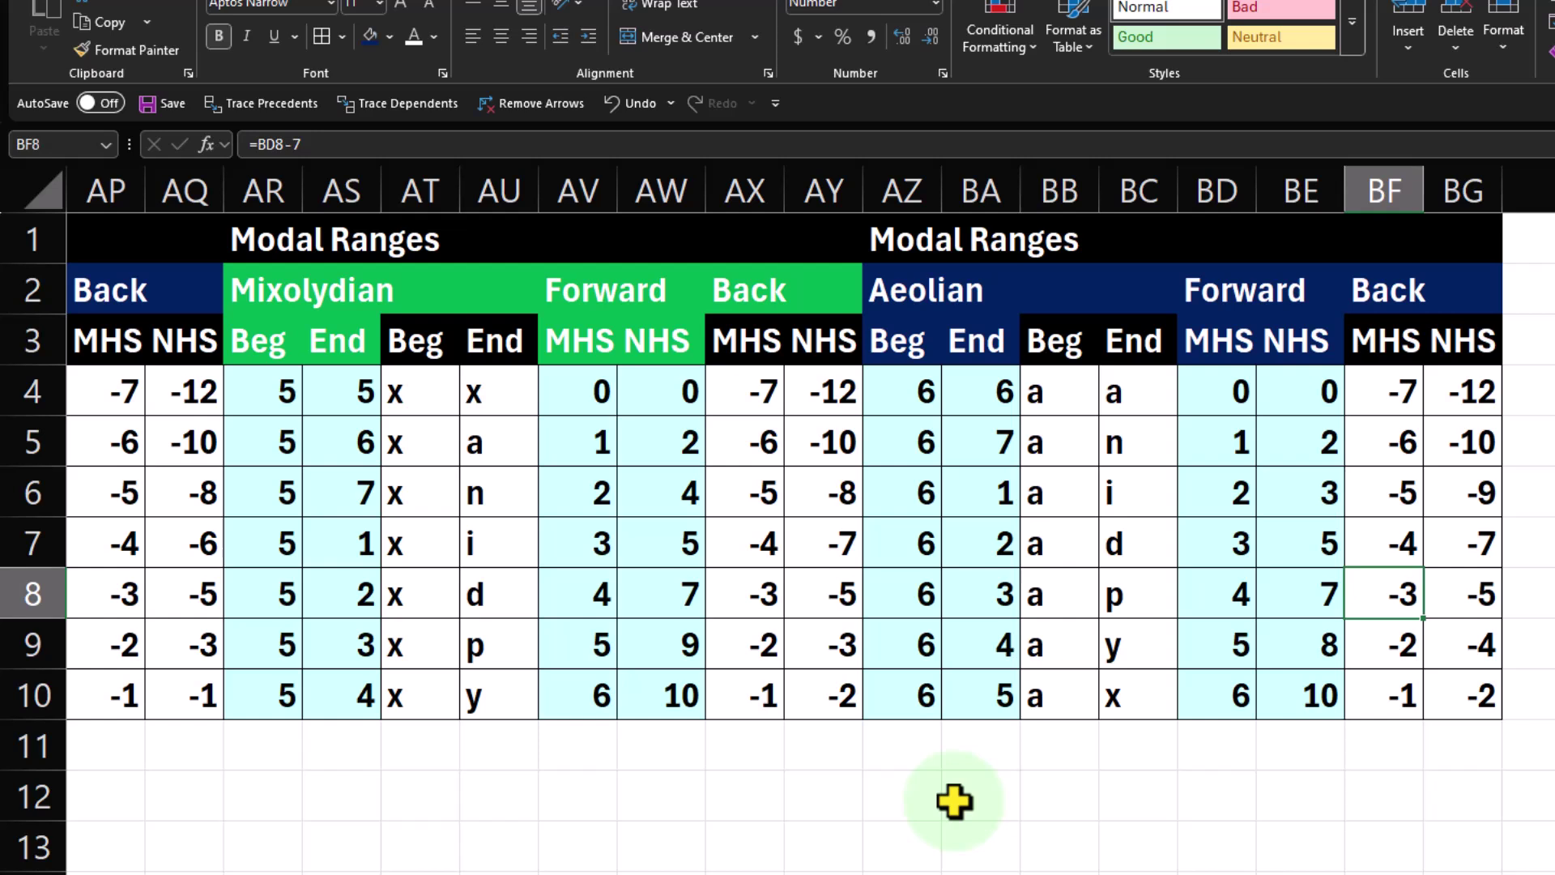
key(Left)
key(Down)
key(Up)
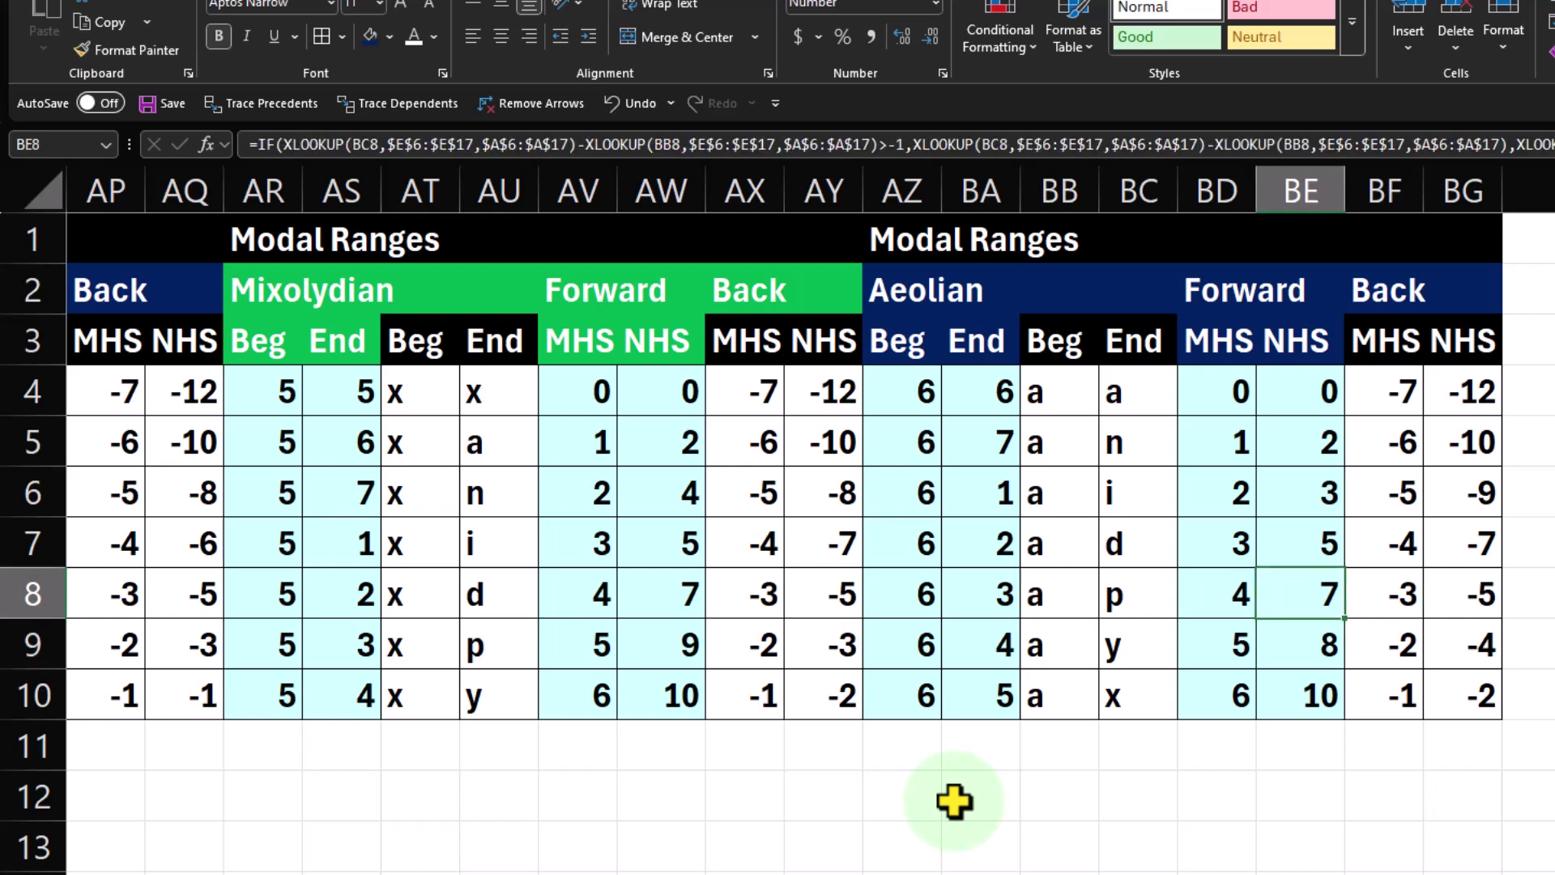
key(Right)
key(Right)
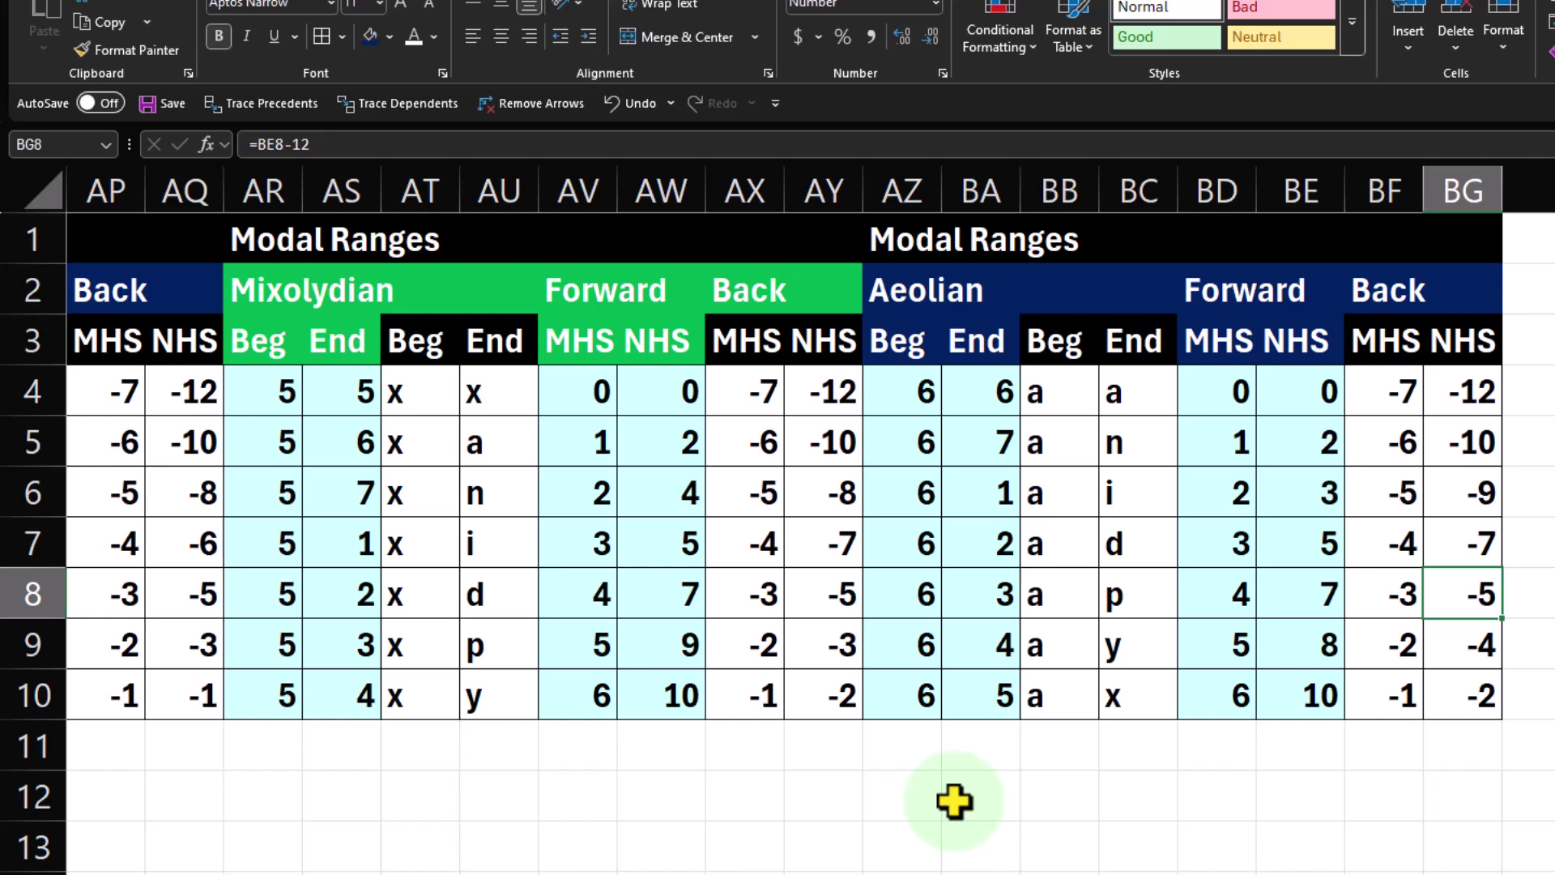
- Copy the Aeolian block's columns AZ:BG and paste them as a new block starting at BH1
drag(896, 182, 1438, 229)
key(ctrl+c)
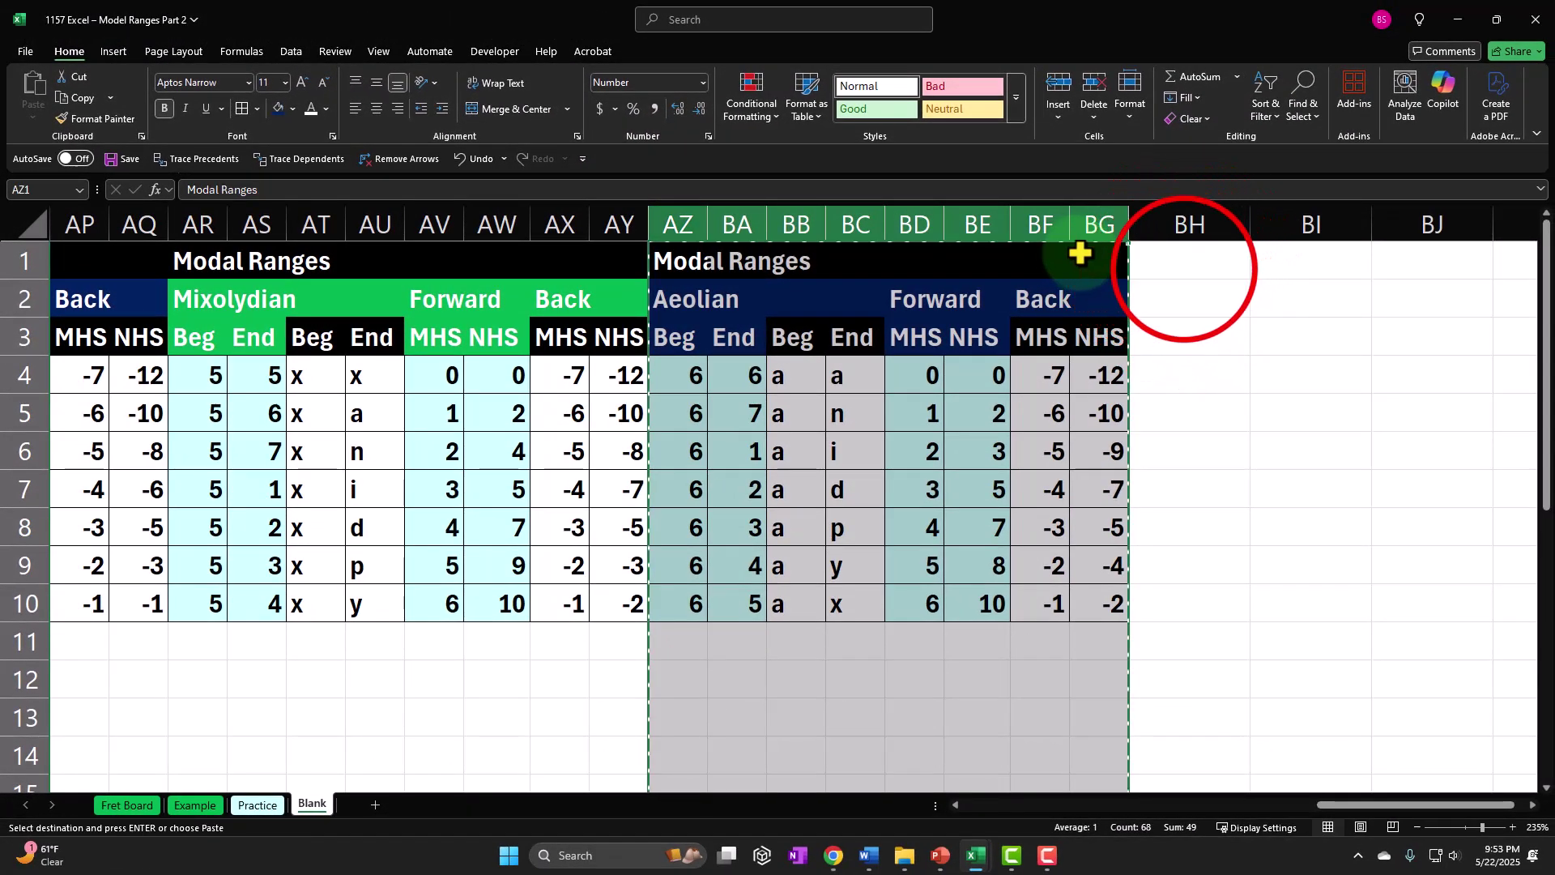
click(1183, 267)
key(ctrl+v)
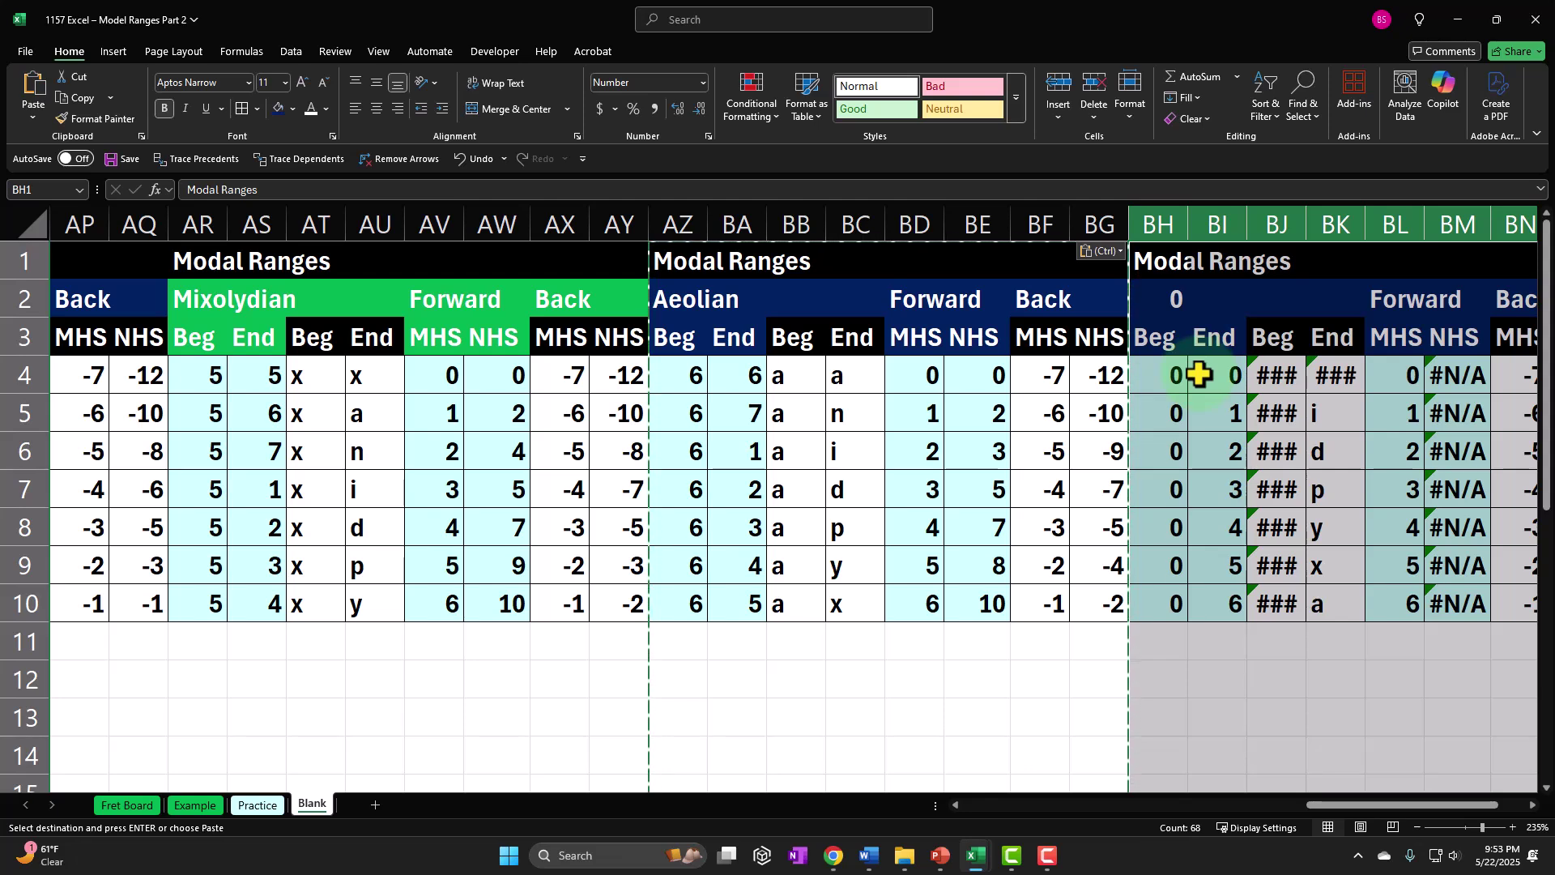
- Relink the new block's first Beg number in BH4 to the Loc mode number in H12 of the orange list
click(1166, 376)
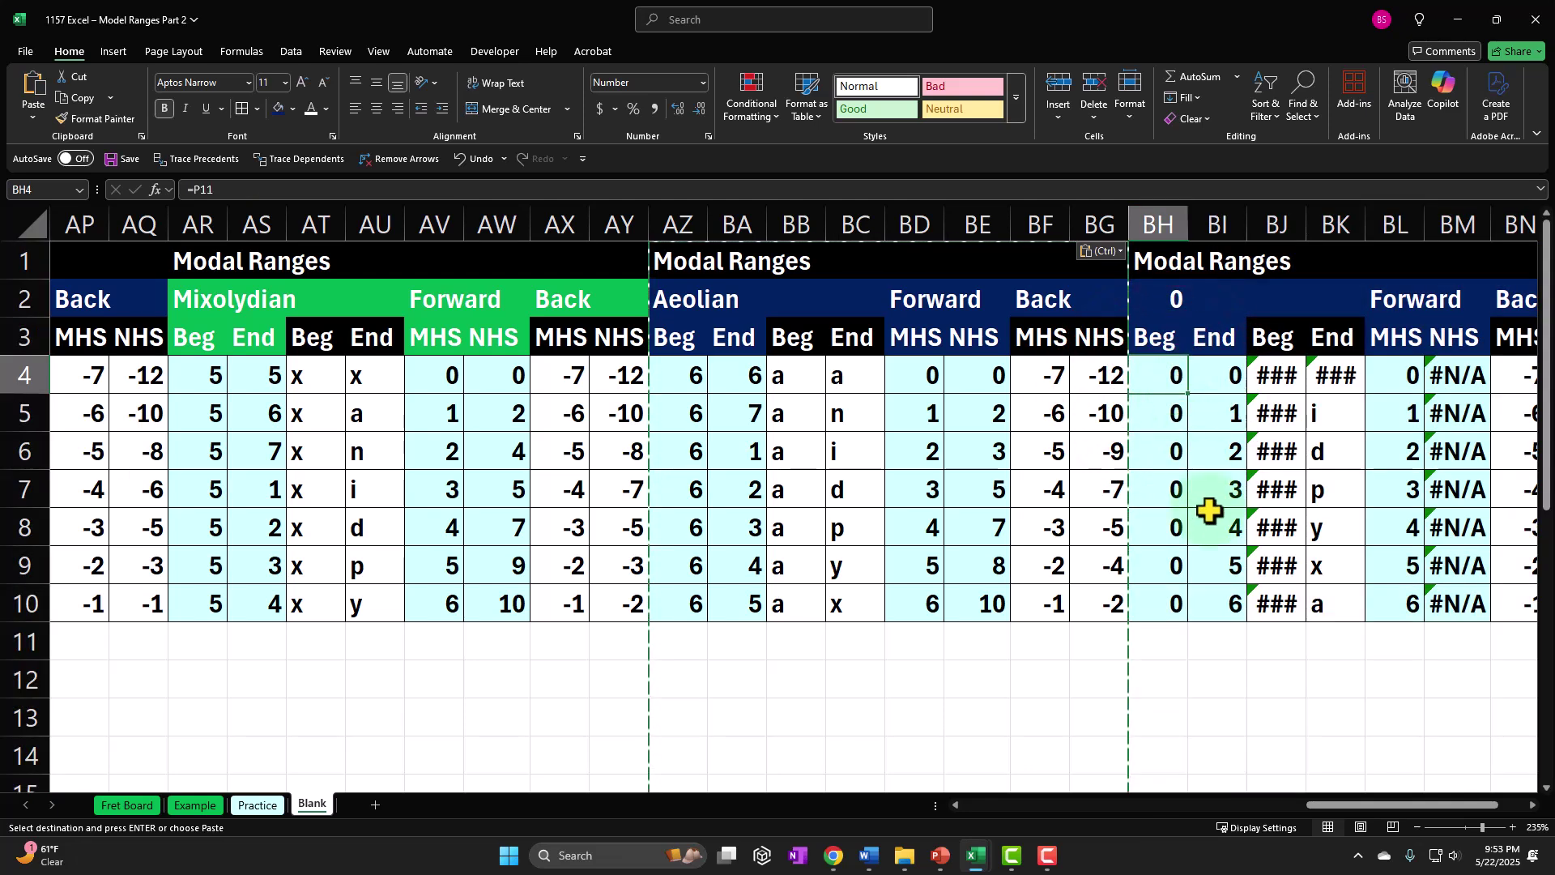
text(=)
key(Left)
key(Left)
key(Left)
key(Left)
key(Left)
key(Left)
key(Left)
key(Left)
key(Left)
key(Left)
key(Left)
key(Left)
key(Left)
key(Left)
key(Left)
key(Left)
key(Left)
key(Left)
key(Left)
key(Left)
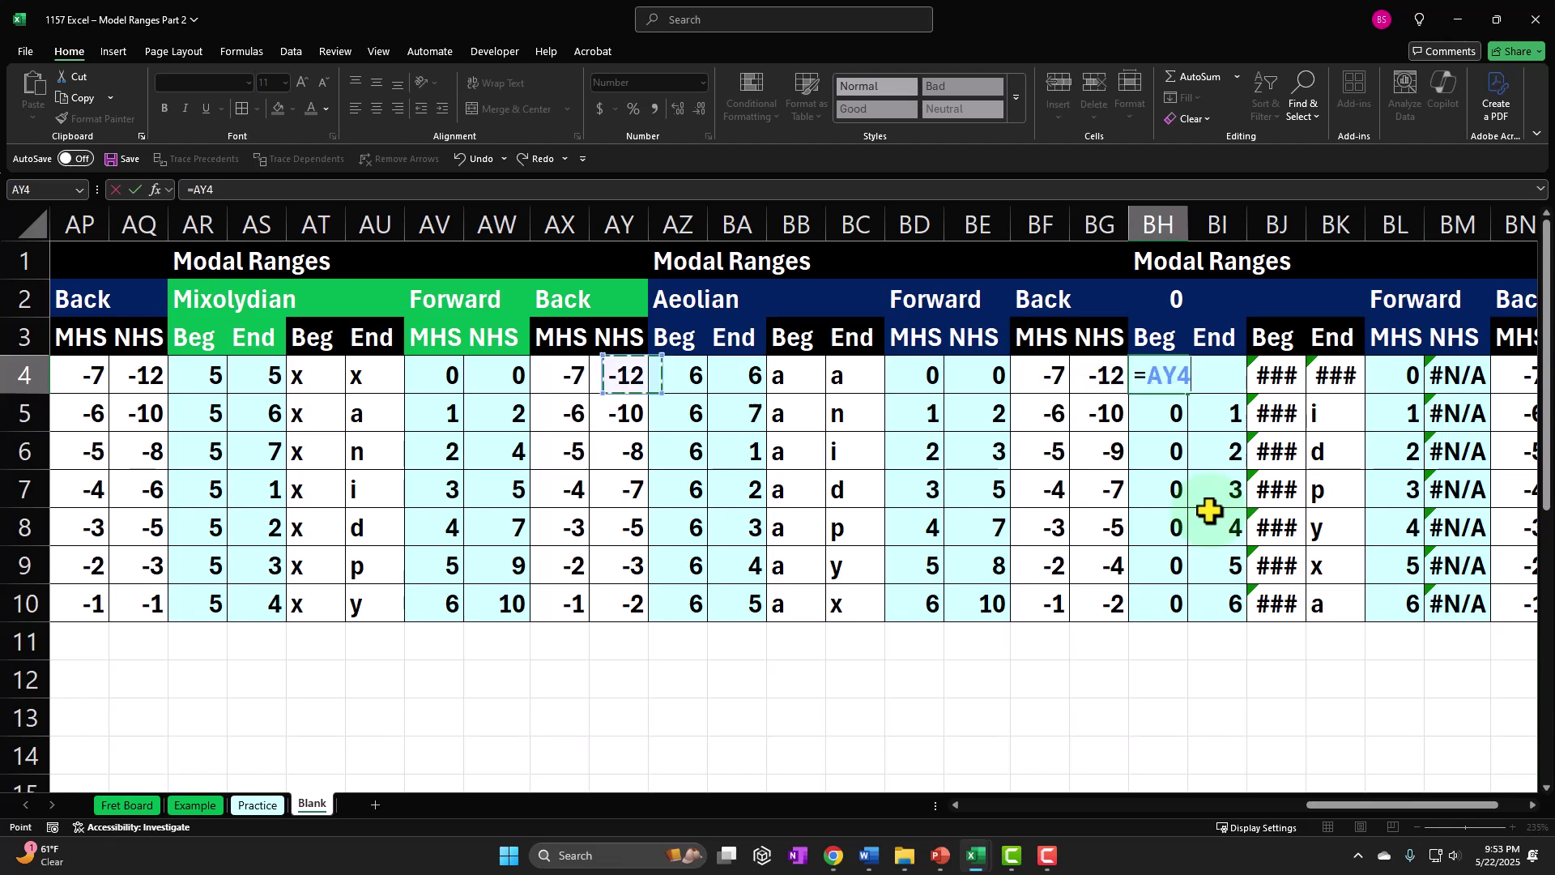
key(Left)
key(Left)
key(Left)
key(Left)
key(Left)
key(Left)
key(Left)
key(Left)
key(Left)
key(Left)
key(Left)
key(Left)
key(Left)
key(Left)
key(Left)
key(Left)
key(Left)
key(Left)
key(Left)
key(Left)
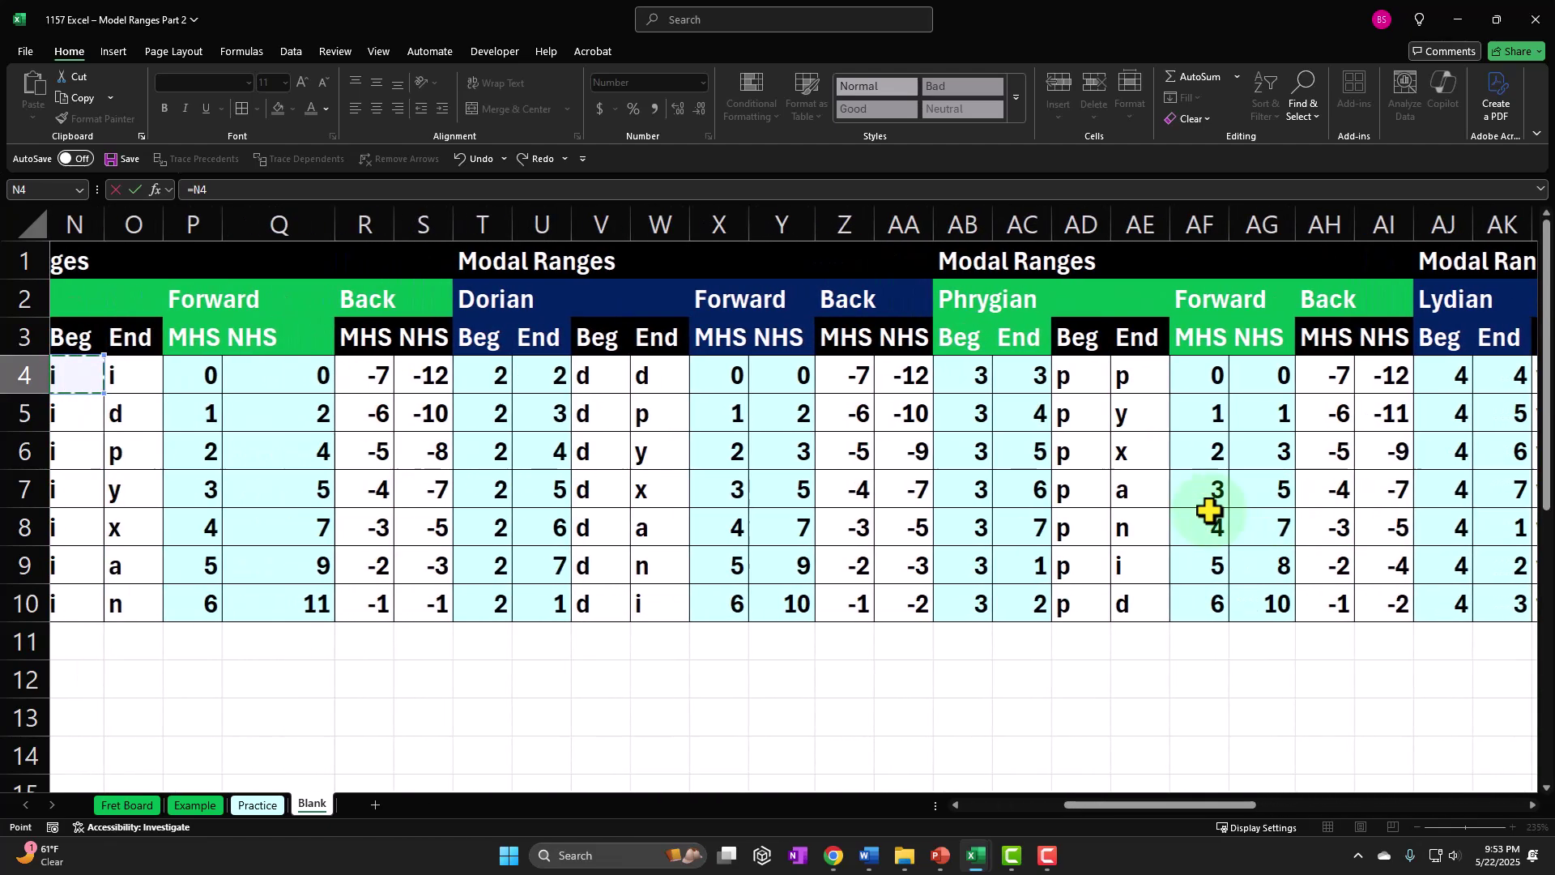
key(Left)
key(Left)
key(Left)
key(Left)
key(Left)
key(Left)
key(Left)
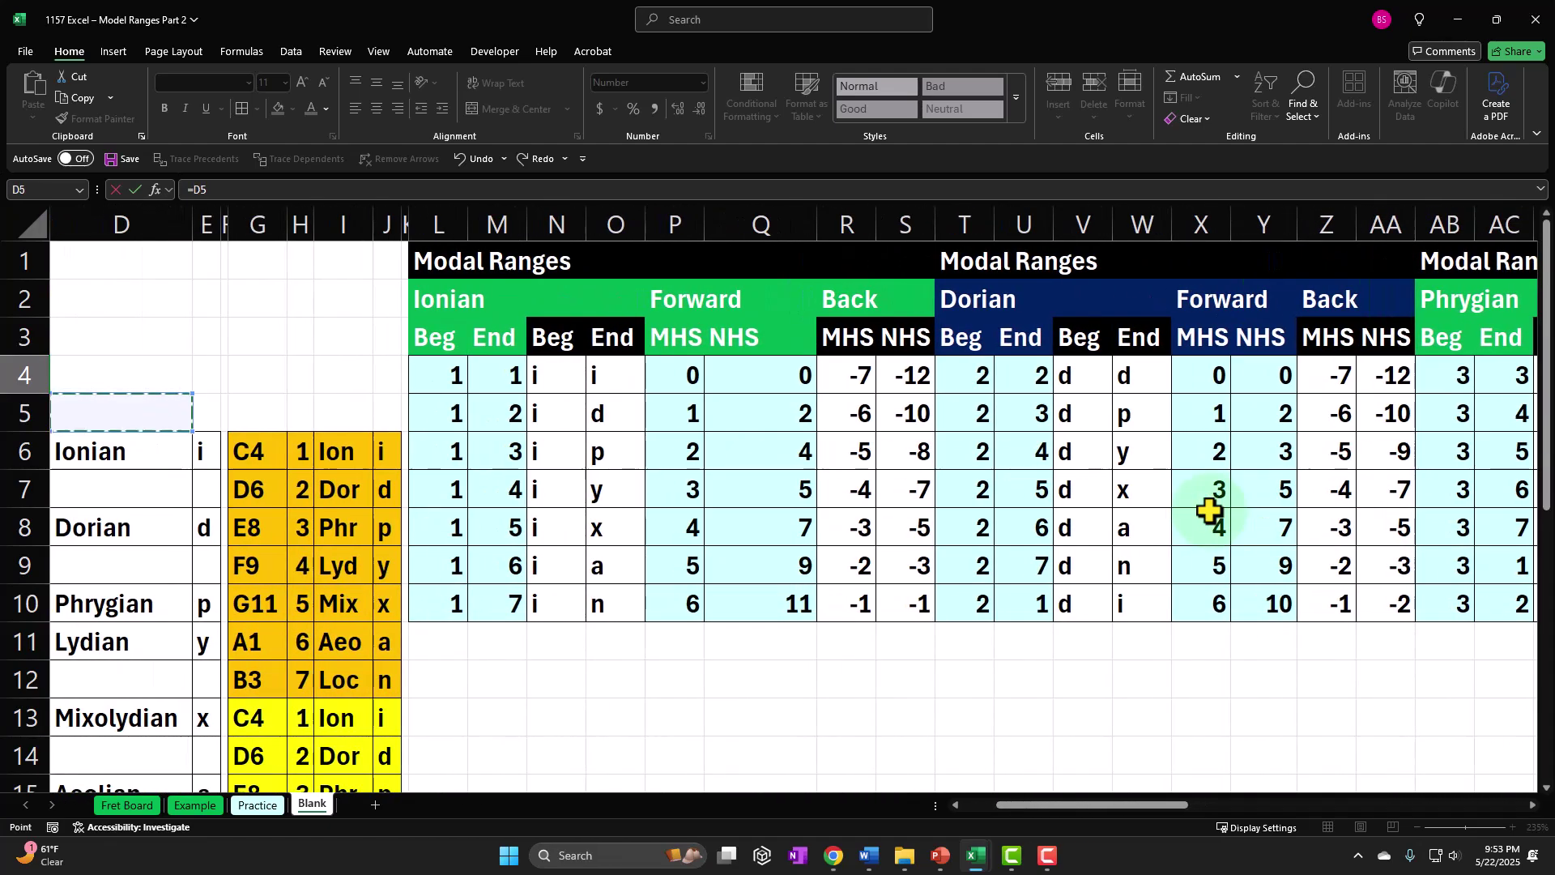
key(Down)
key(Down)
key(Down)
key(Down)
key(Down)
key(Down)
key(Down)
key(Down)
key(Right)
key(Right)
key(Right)
key(Right)
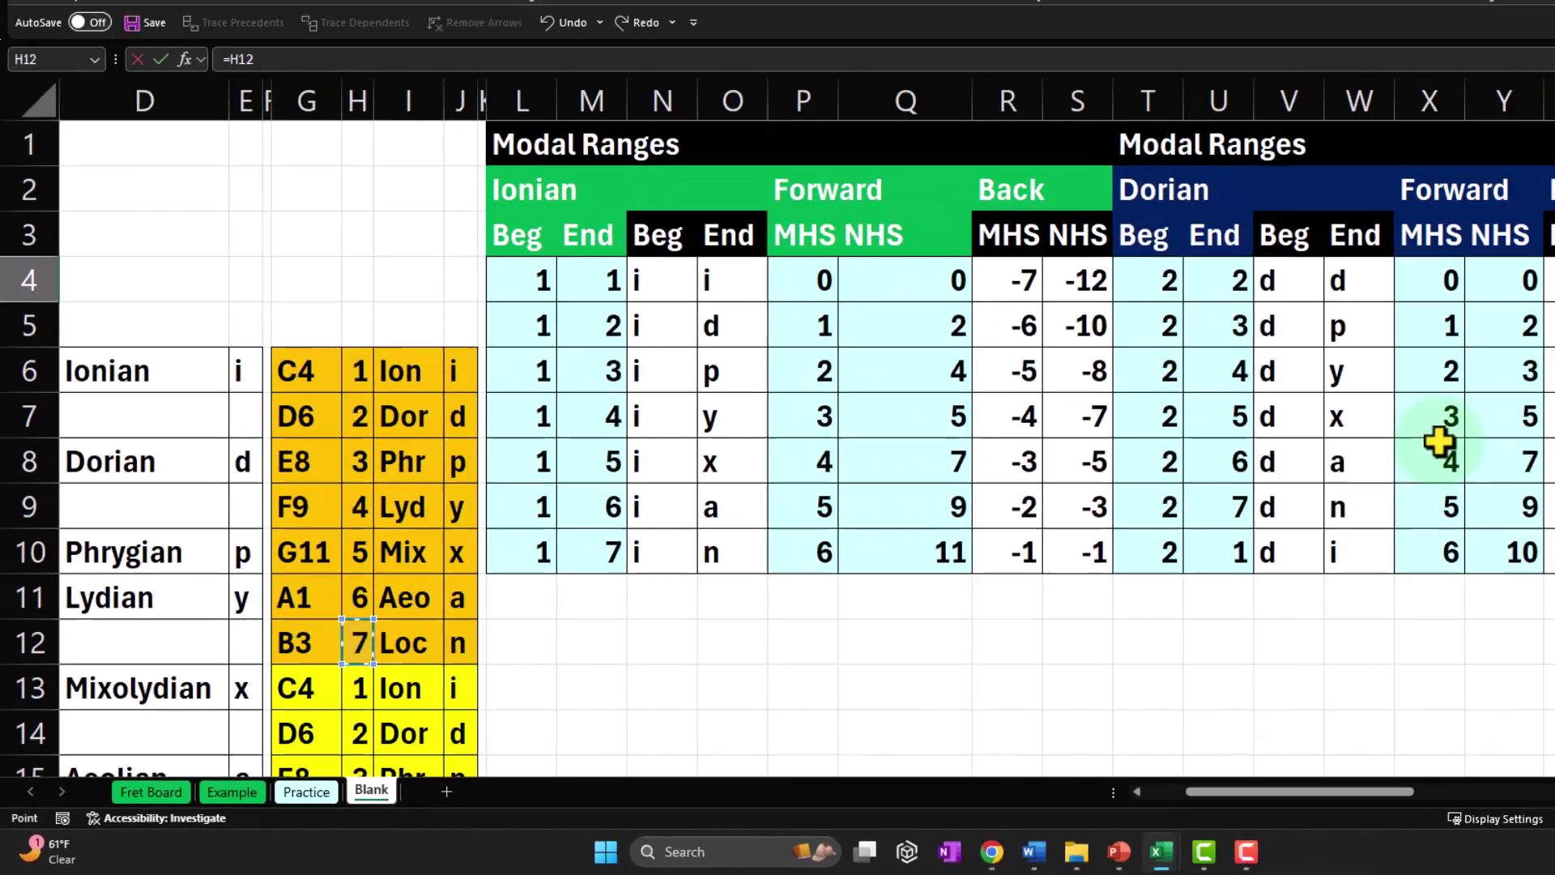
key(Escape)
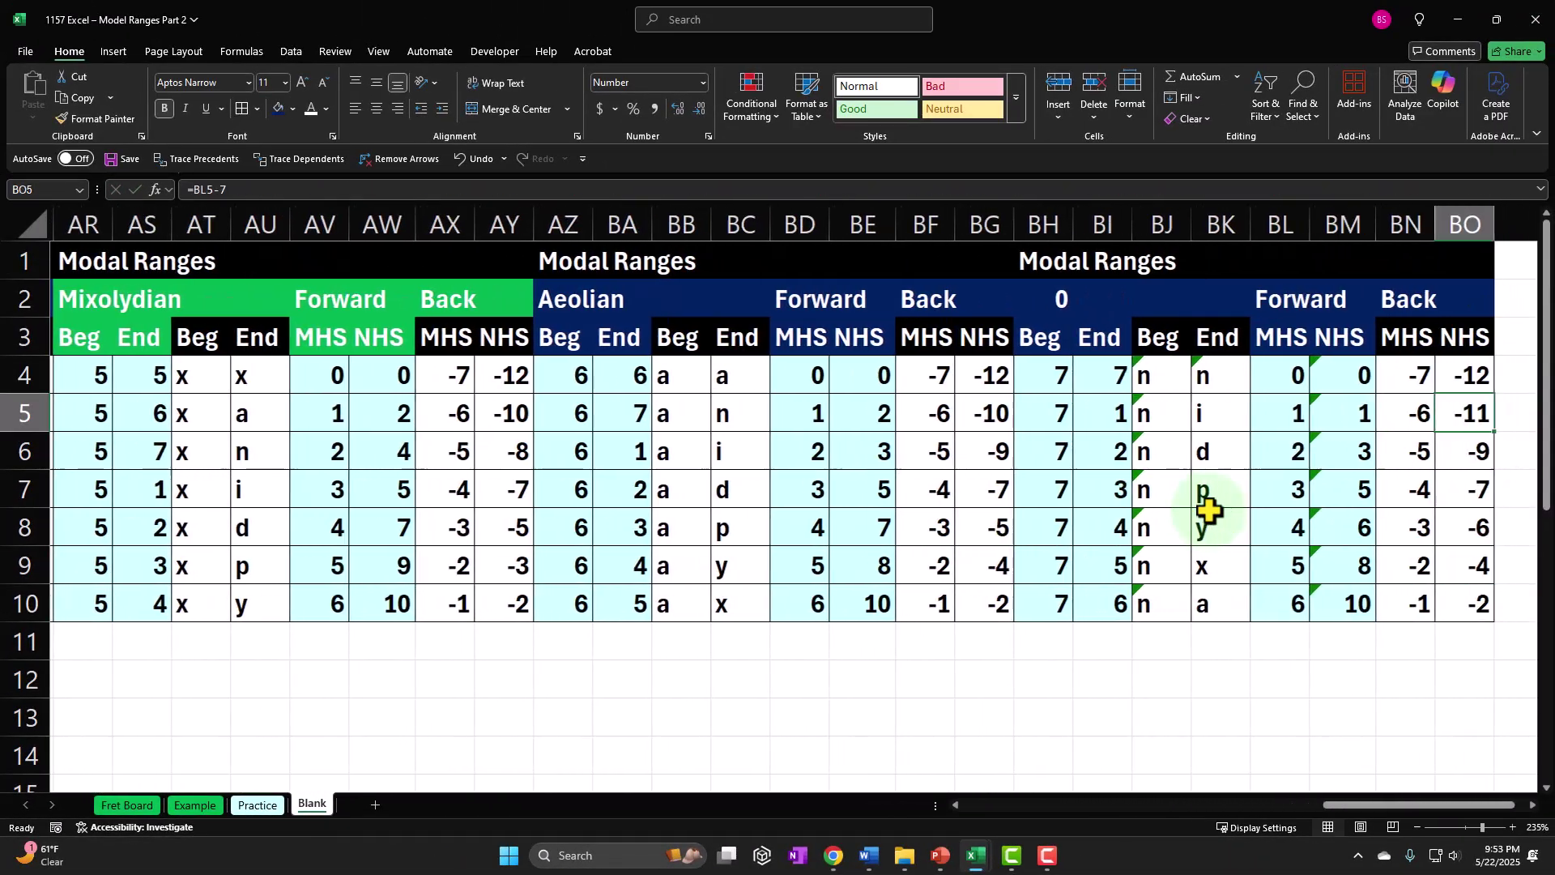
- Relink the new block's mode name in BH2 to the Locrian name in D17 of the mode list
key(Right)
key(Right)
key(Up)
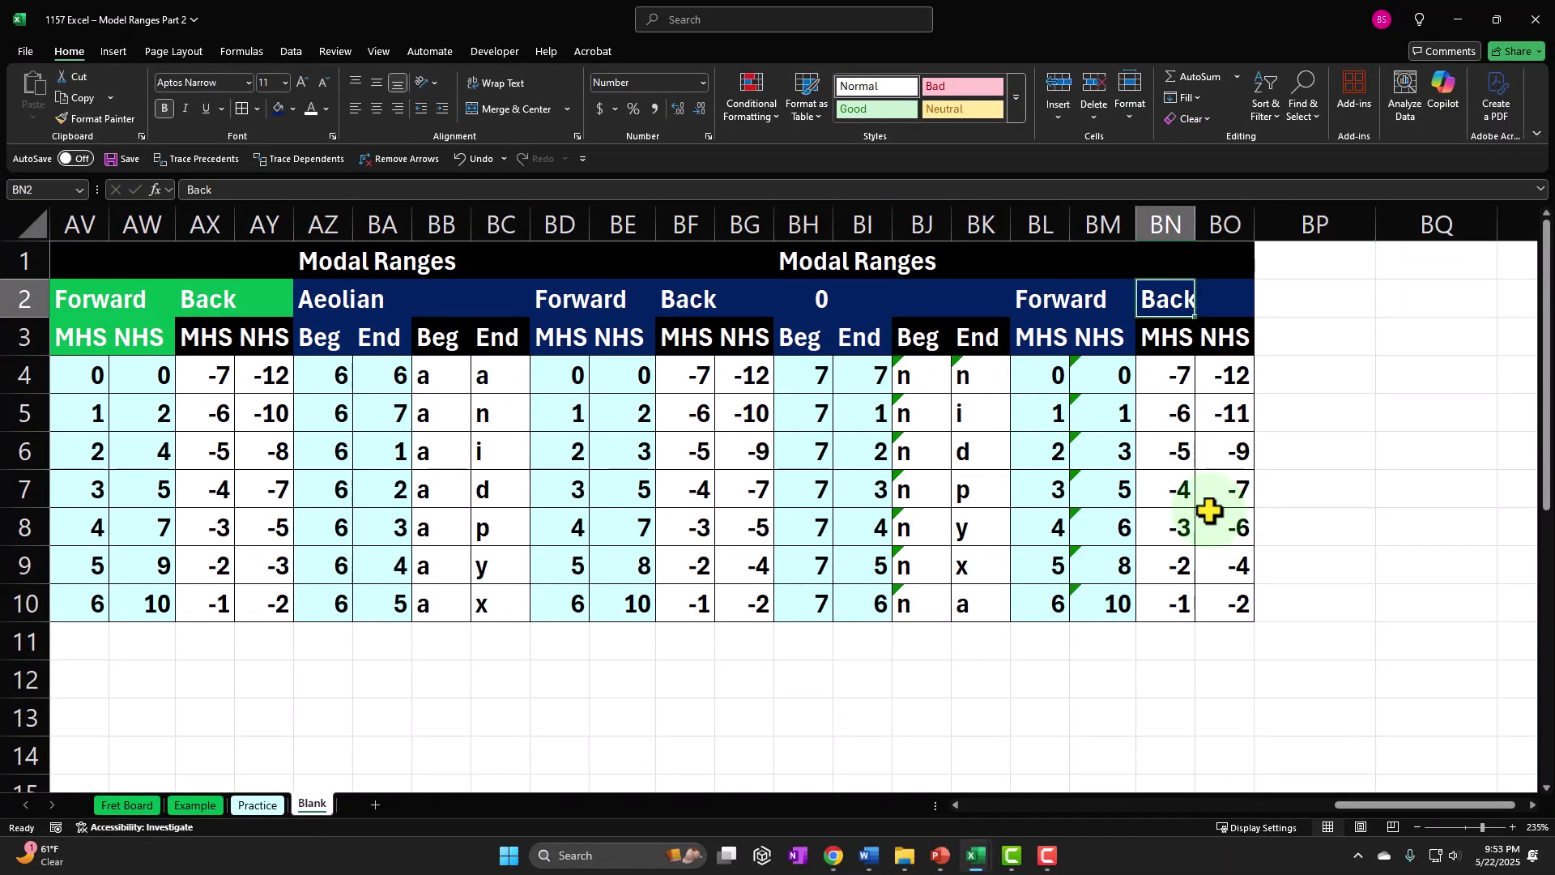
text(=)
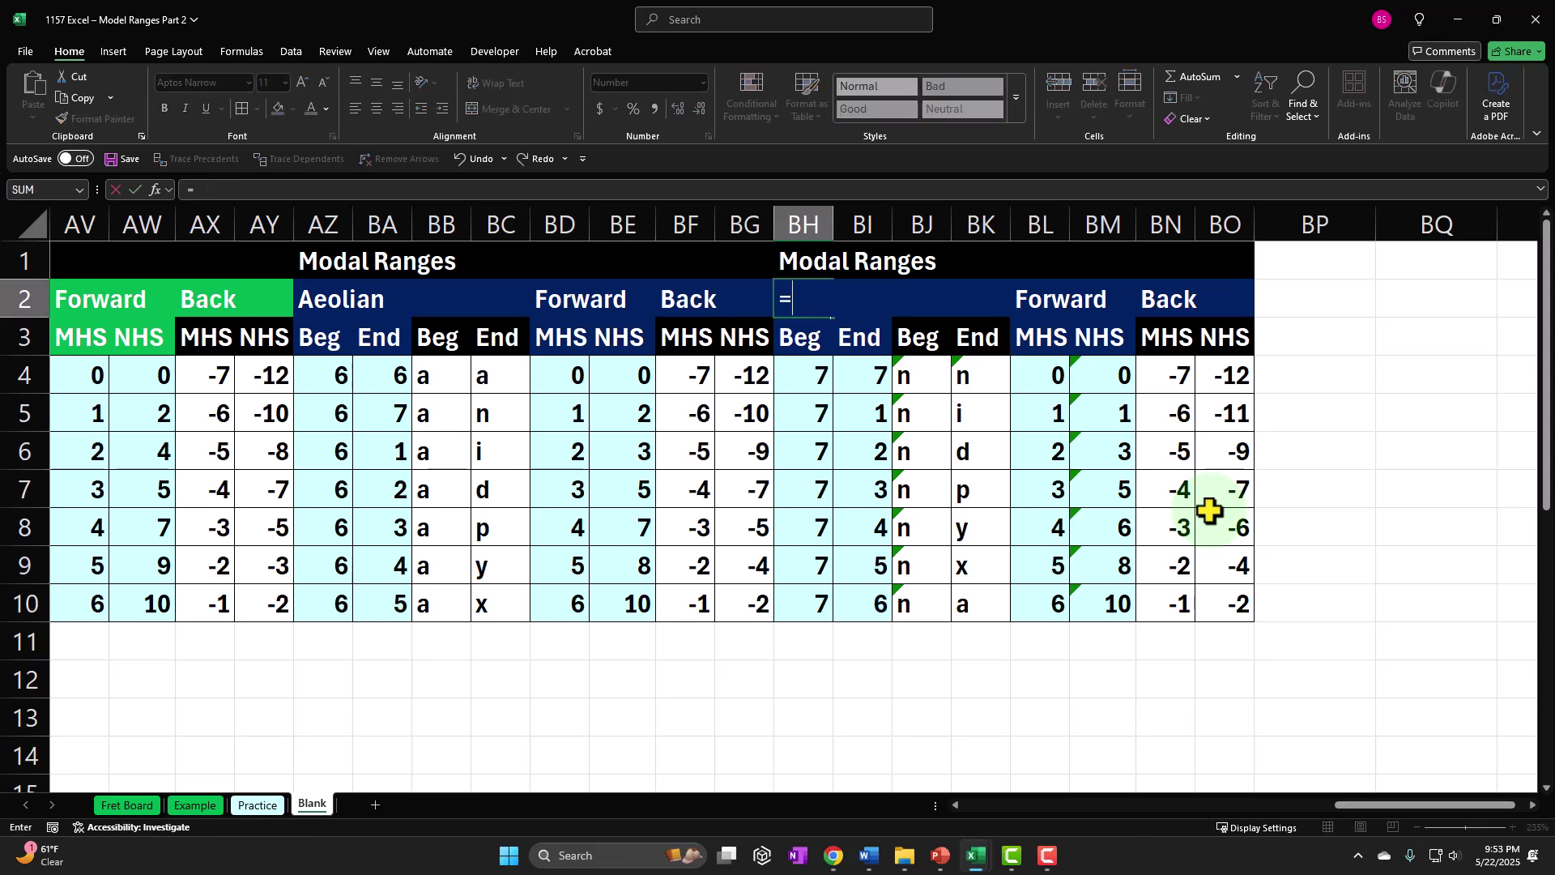
key(Left)
key(Left)
key(Left)
key(Left)
key(Left)
key(Left)
key(Left)
key(Left)
key(Left)
key(Left)
key(Left)
key(Left)
key(Left)
key(Left)
key(Left)
key(Left)
key(Left)
key(Left)
key(Left)
key(Left)
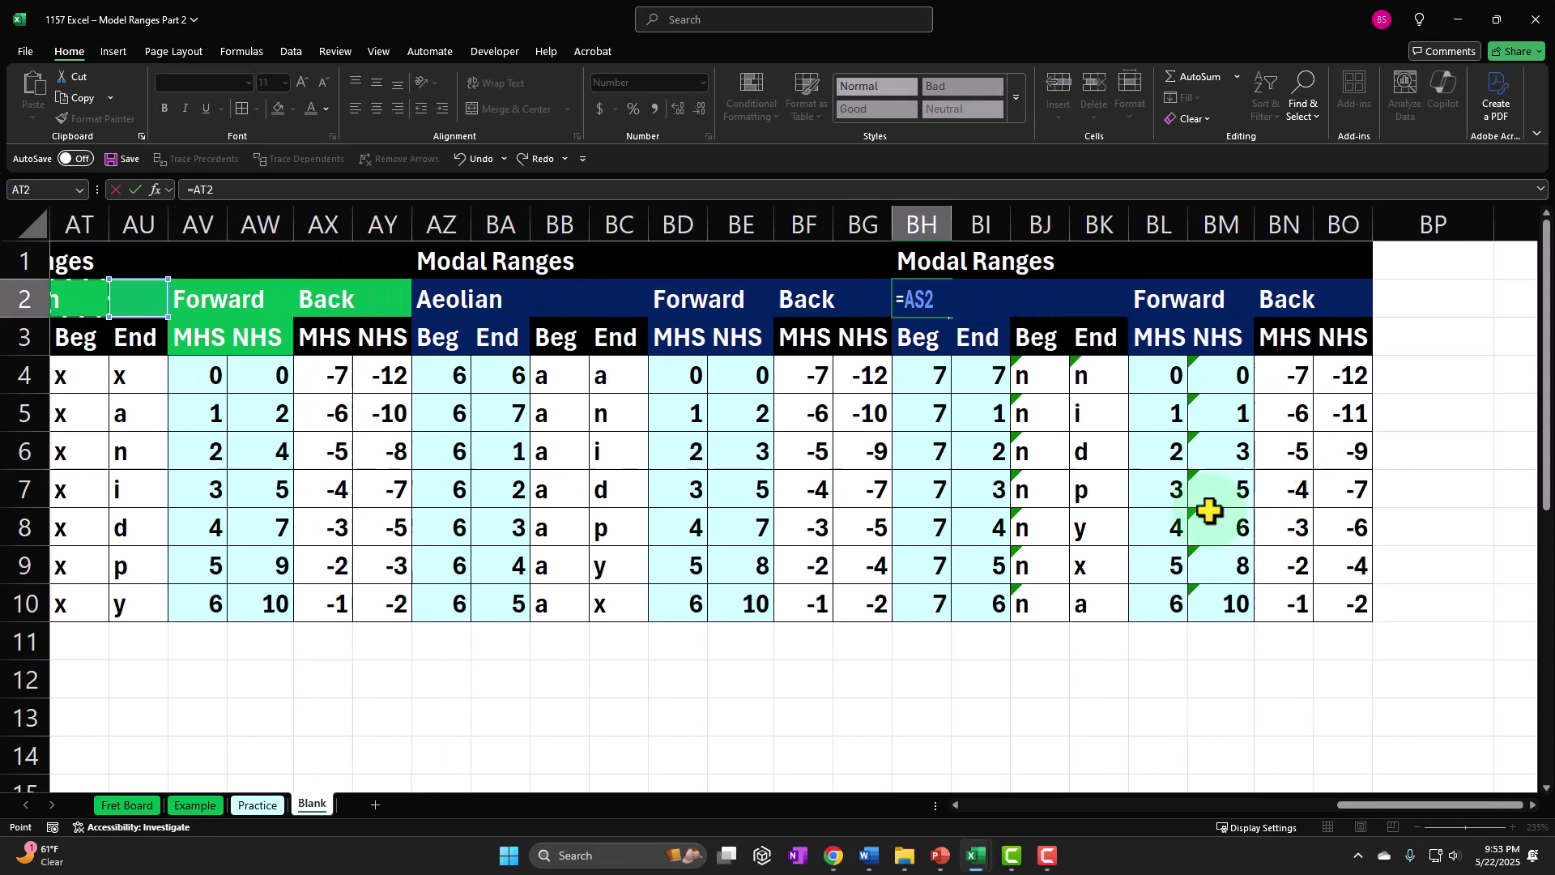
key(Left)
key(Left)
key(Left)
key(Left)
key(Left)
key(Left)
key(Left)
key(Left)
key(Left)
key(Left)
key(Left)
key(Left)
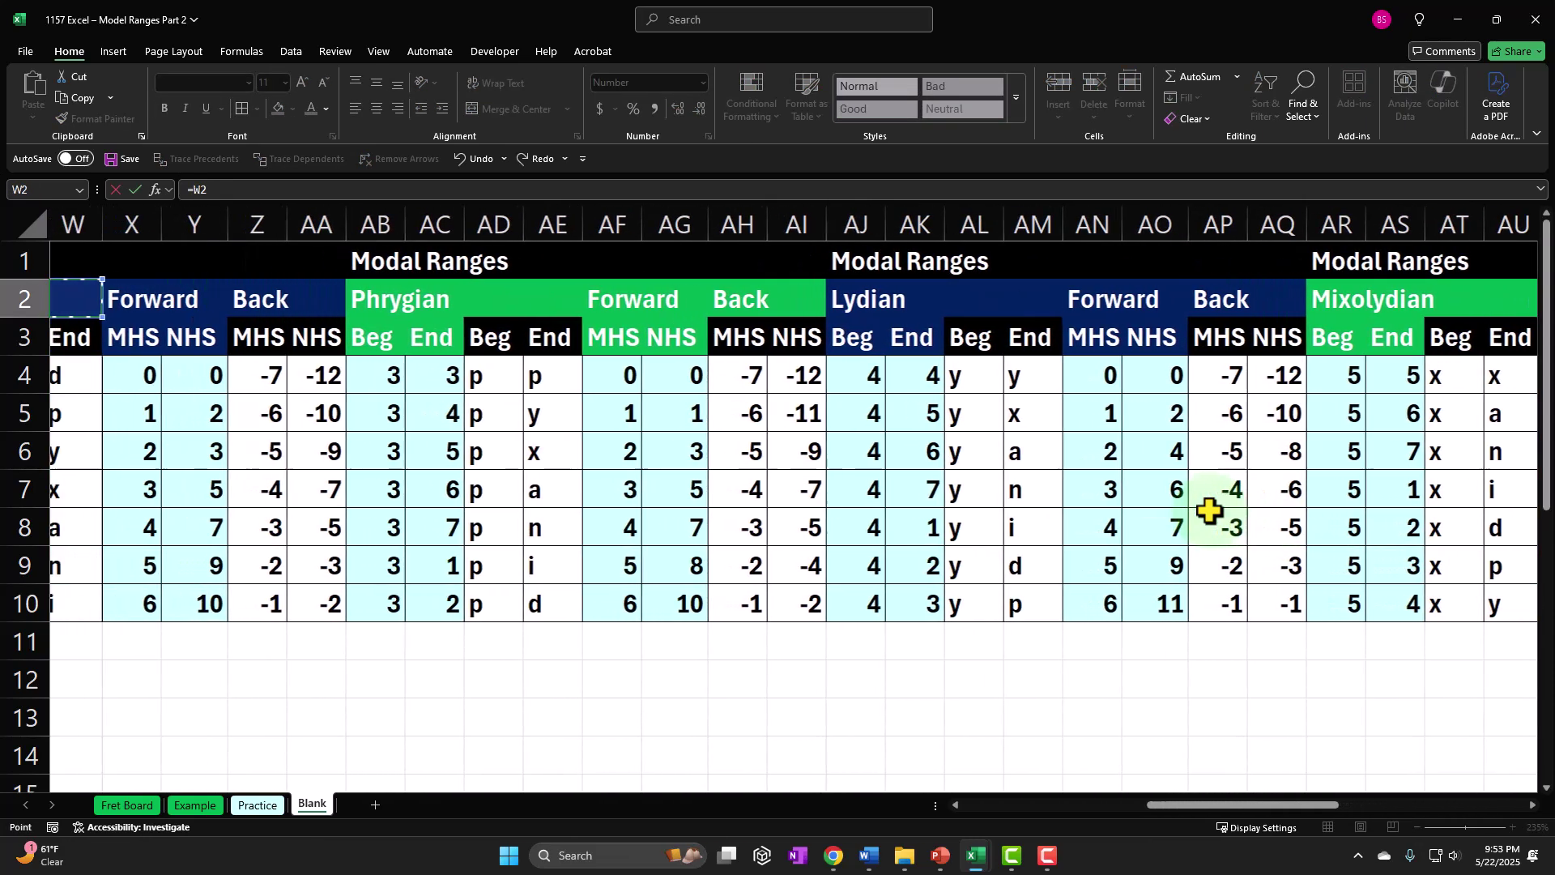
key(Left)
key(Left)
key(Left)
key(Left)
key(Left)
key(Left)
key(Left)
key(Left)
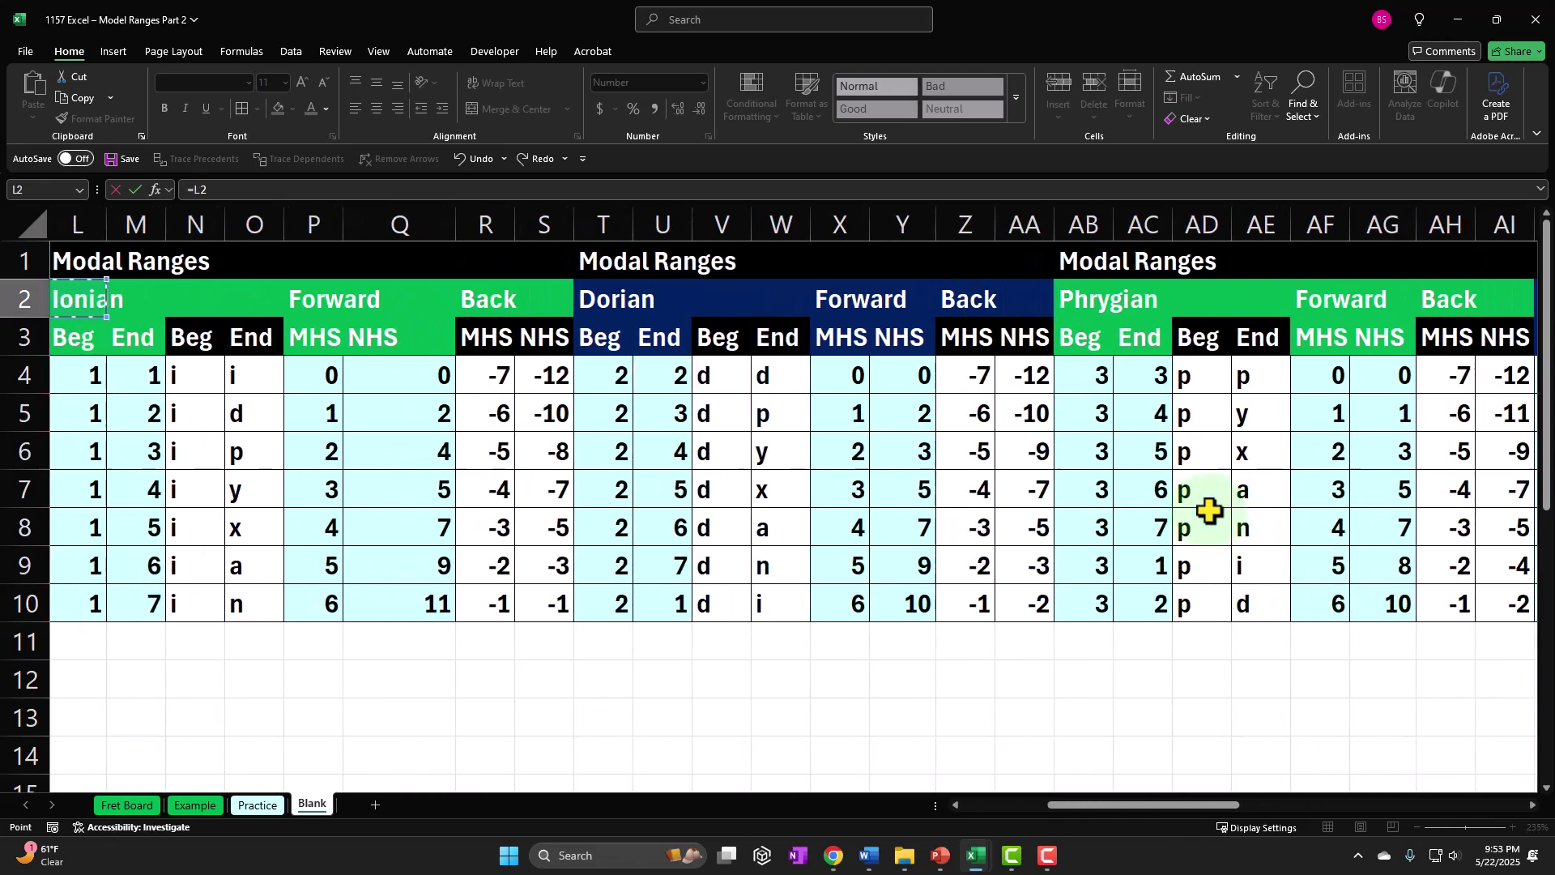
key(Down)
key(Down)
key(Left)
key(Left)
key(Left)
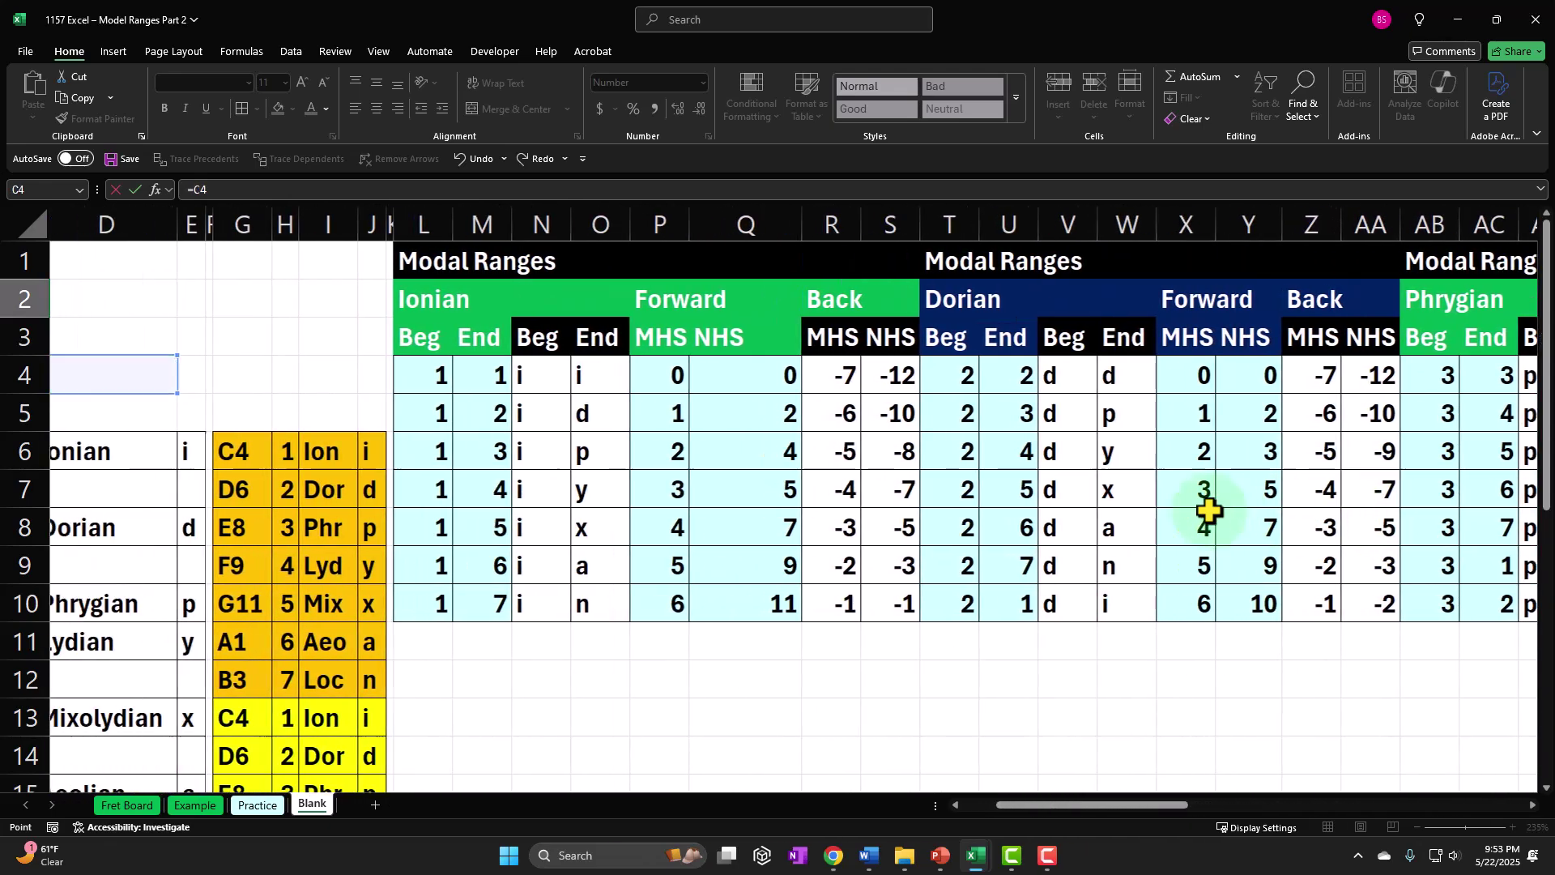
key(Down)
key(Down)
key(Down)
key(Down)
key(Down)
key(Down)
key(Down)
key(Down)
key(Down)
key(Down)
key(Right)
key(Up)
key(Up)
key(Up)
key(Up)
key(Up)
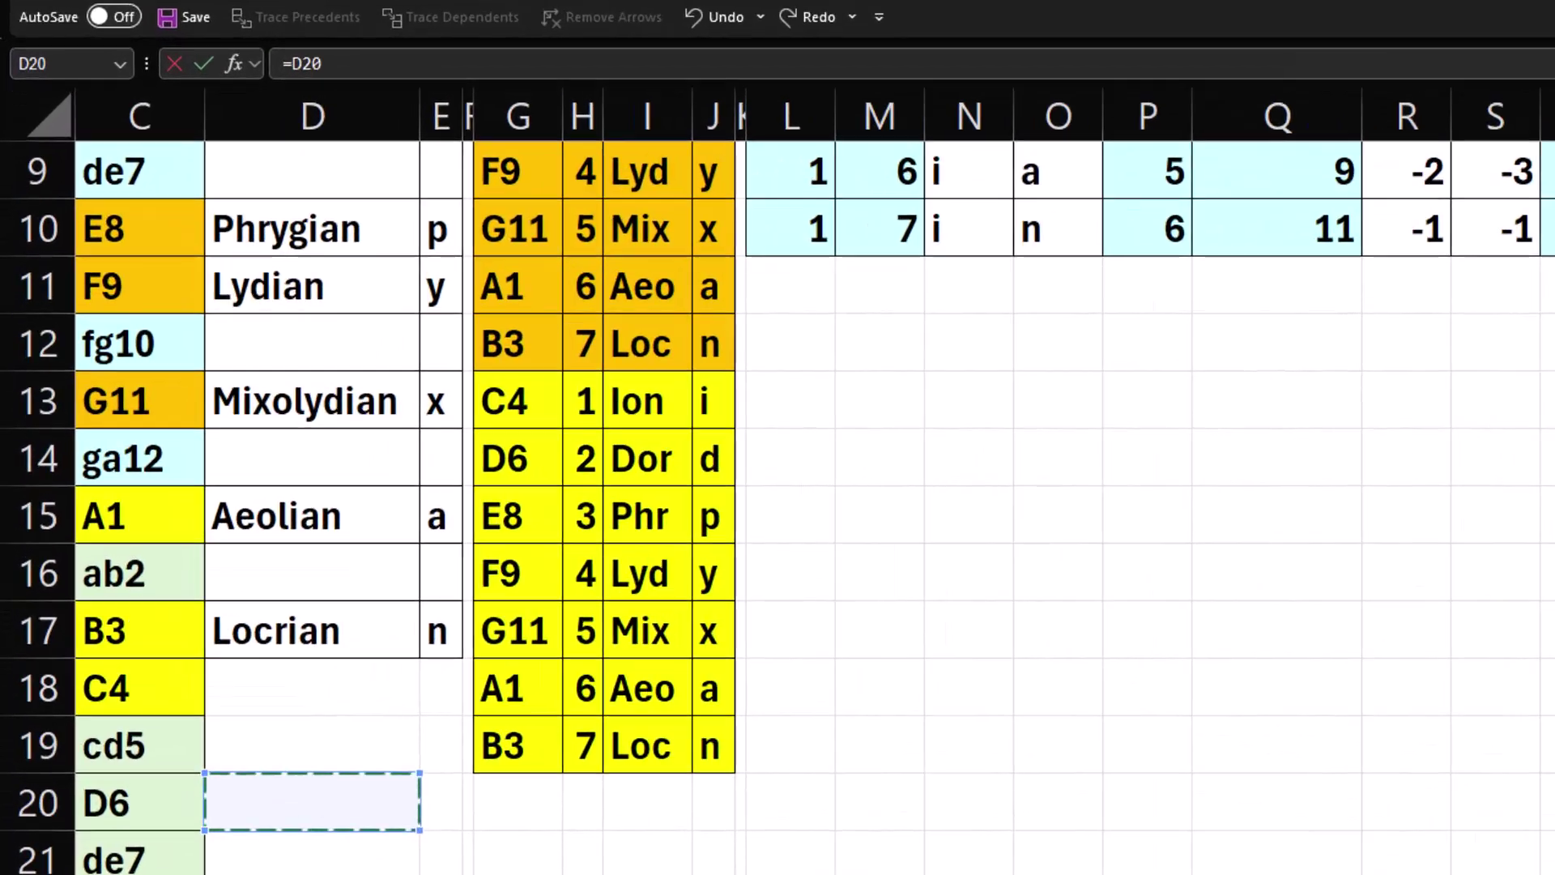
key(Return)
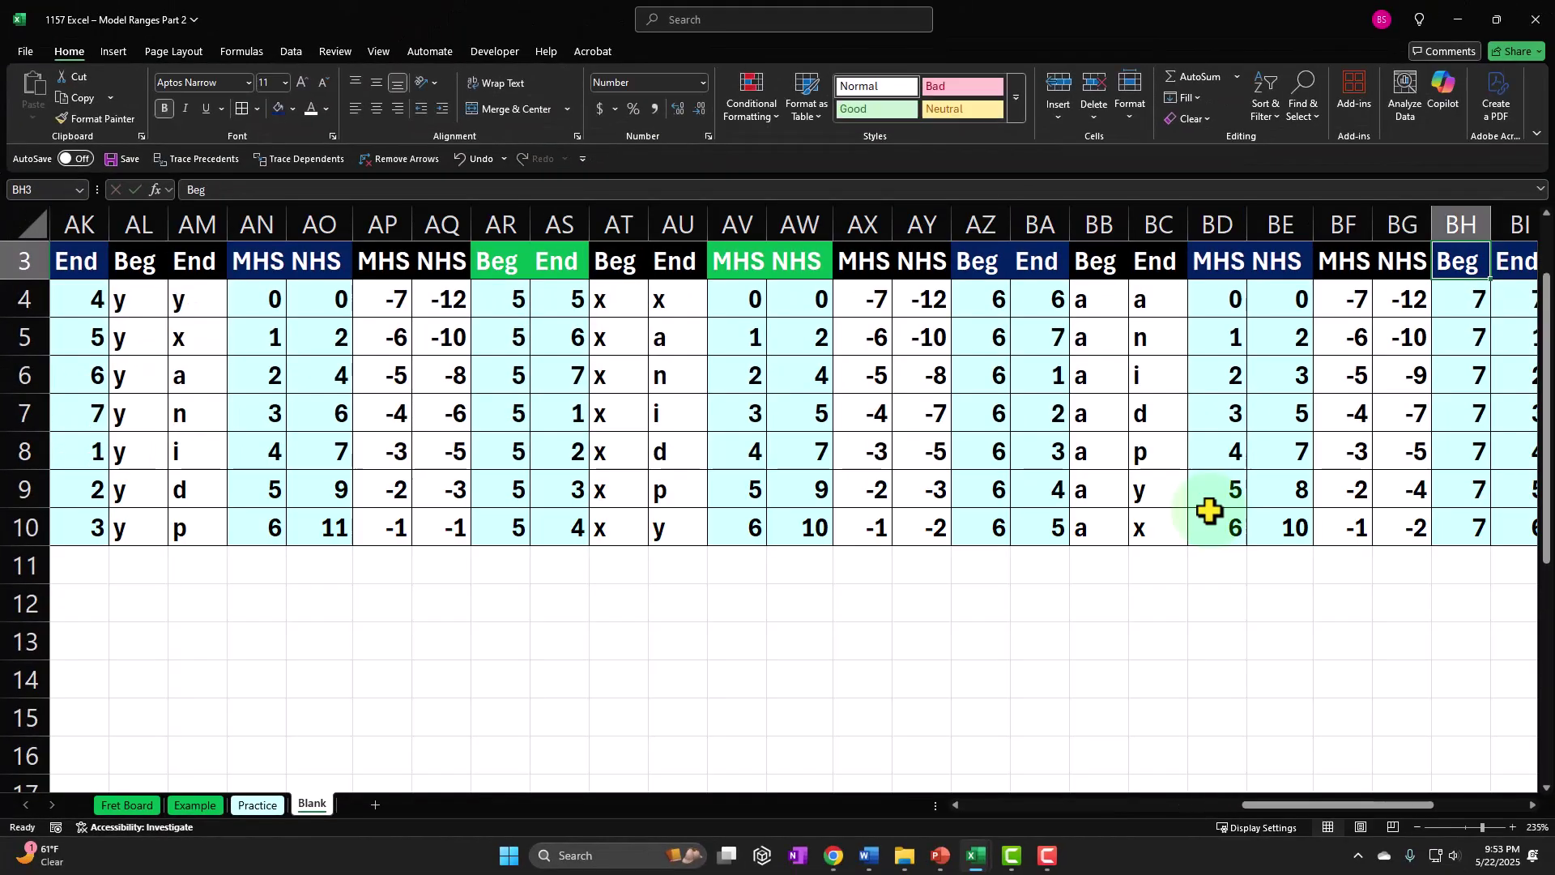
- Fill the Locrian block's mode name, Forward and Back header row, BH2:BO2, with standard green
key(Up)
key(Up)
key(Right)
key(Right)
key(Right)
key(Right)
key(Right)
key(Right)
key(Right)
key(Right)
key(Right)
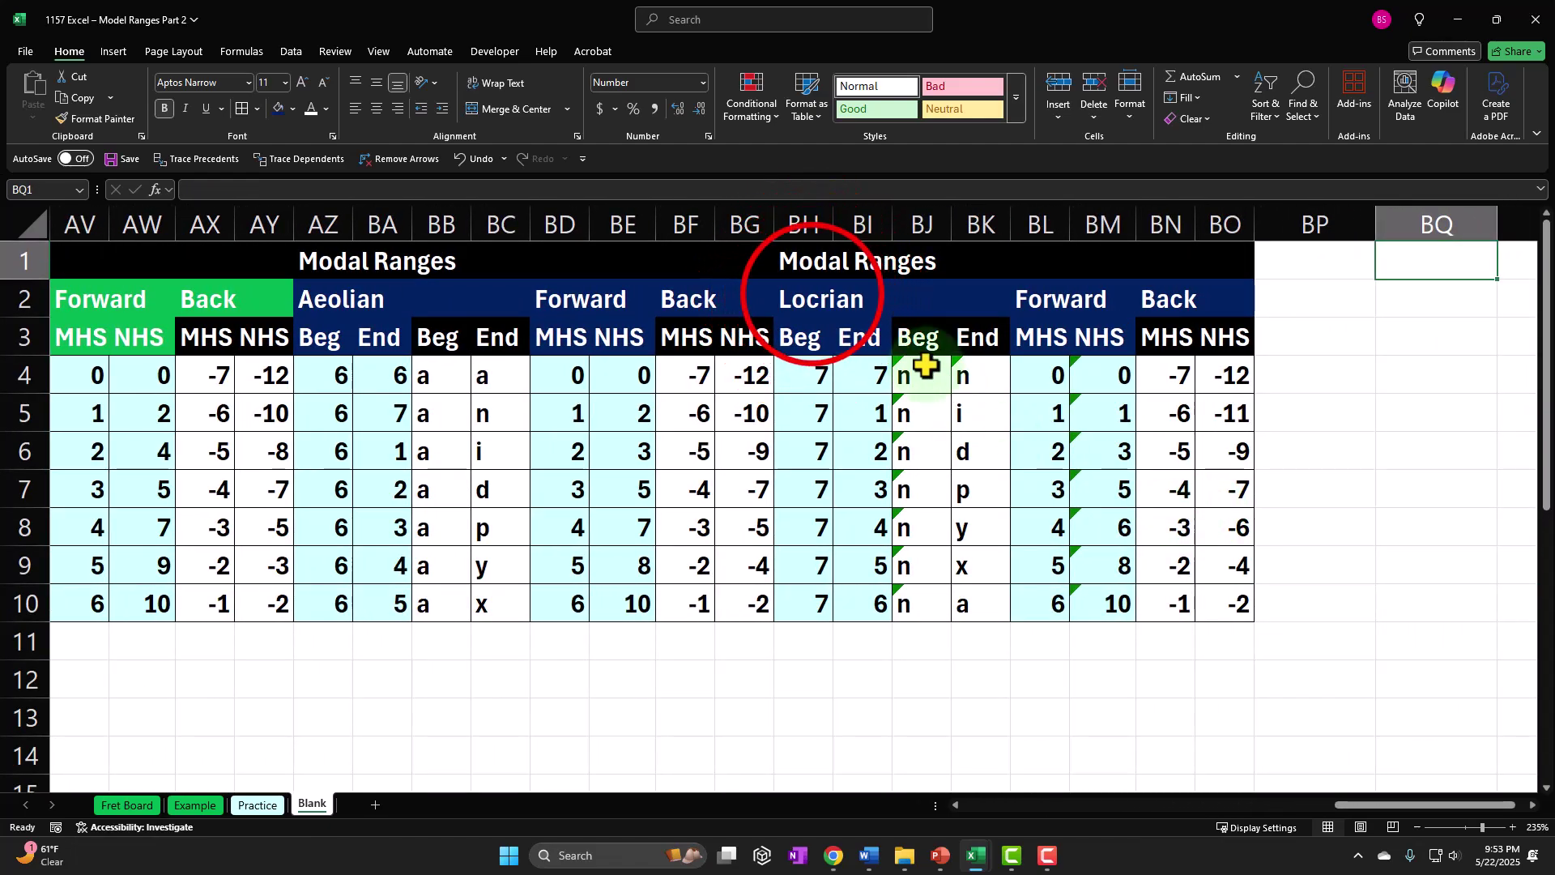
drag(809, 295, 1160, 292)
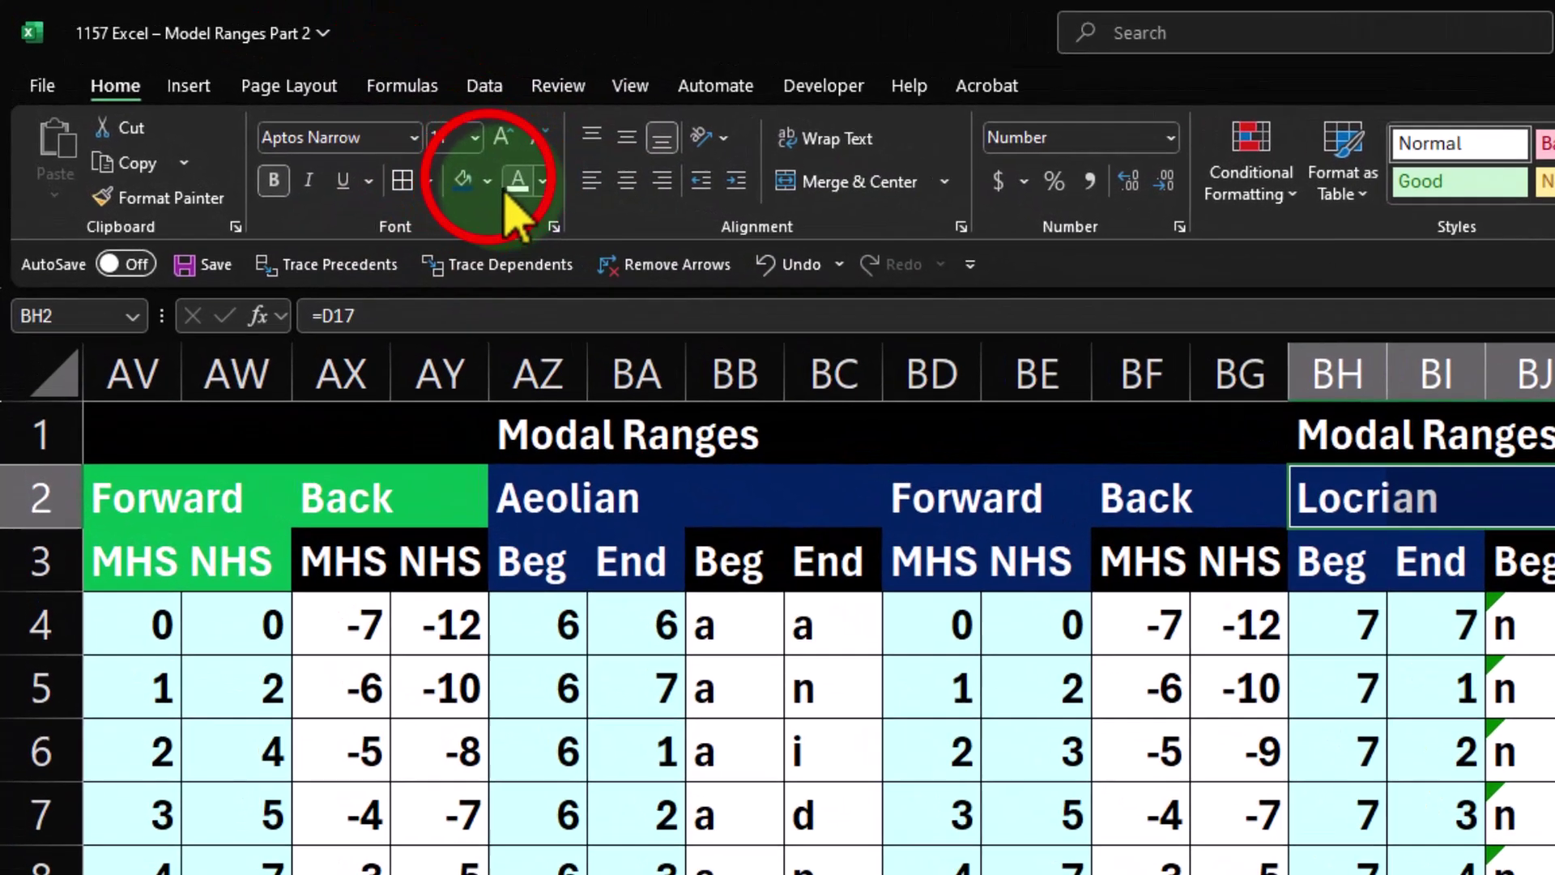
click(294, 108)
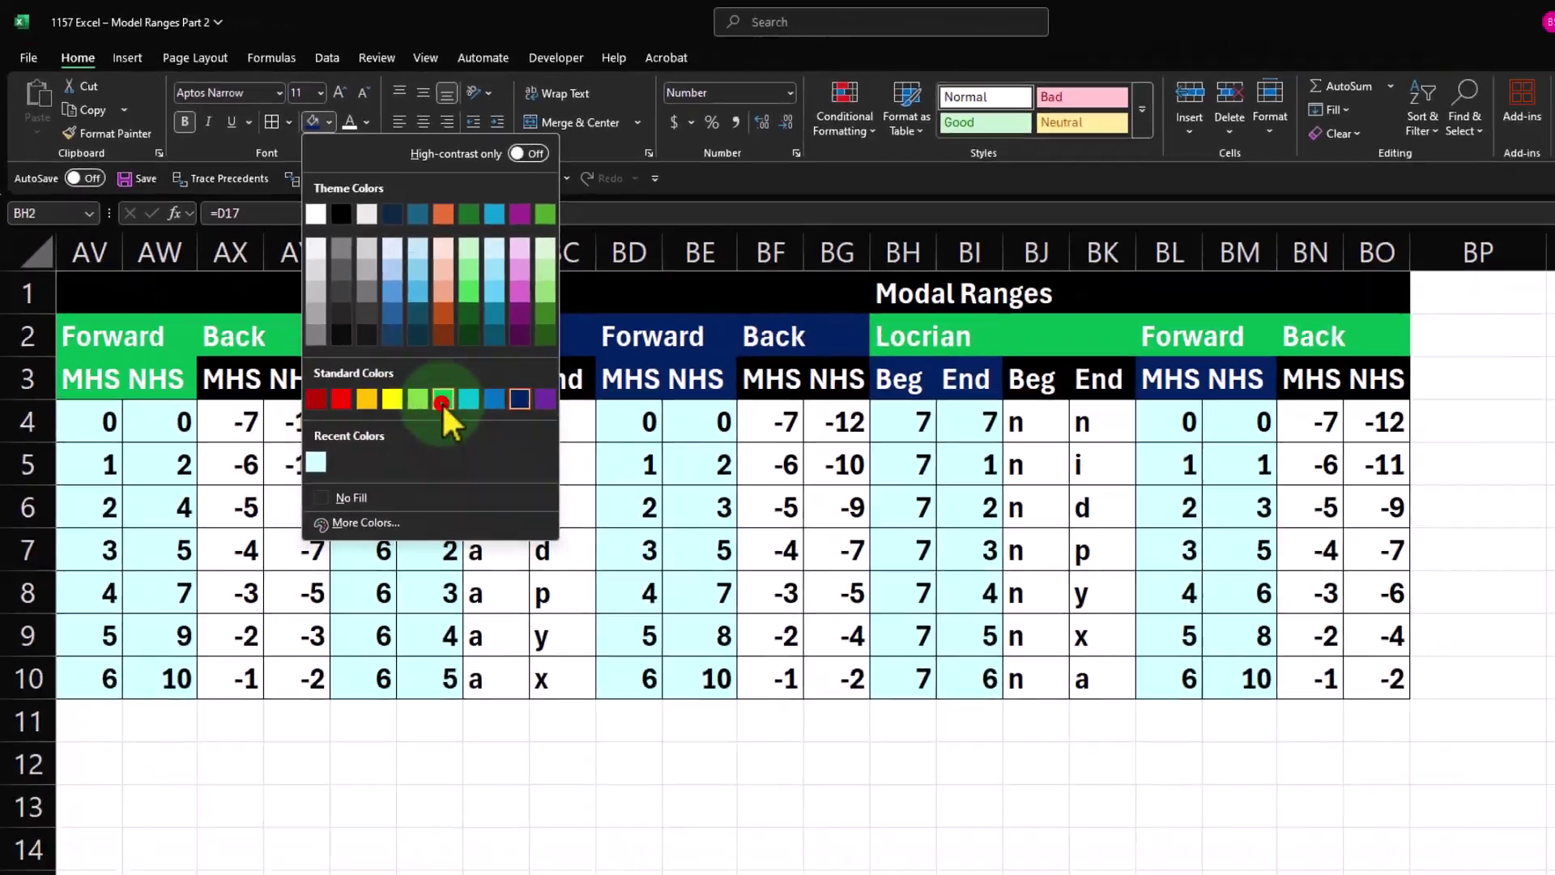
click(666, 585)
- Fill the Locrian block's Beg and End headers in BH3:BI3 and Forward MHS and NHS headers in BL3:BM3 with the same green
drag(802, 337, 863, 337)
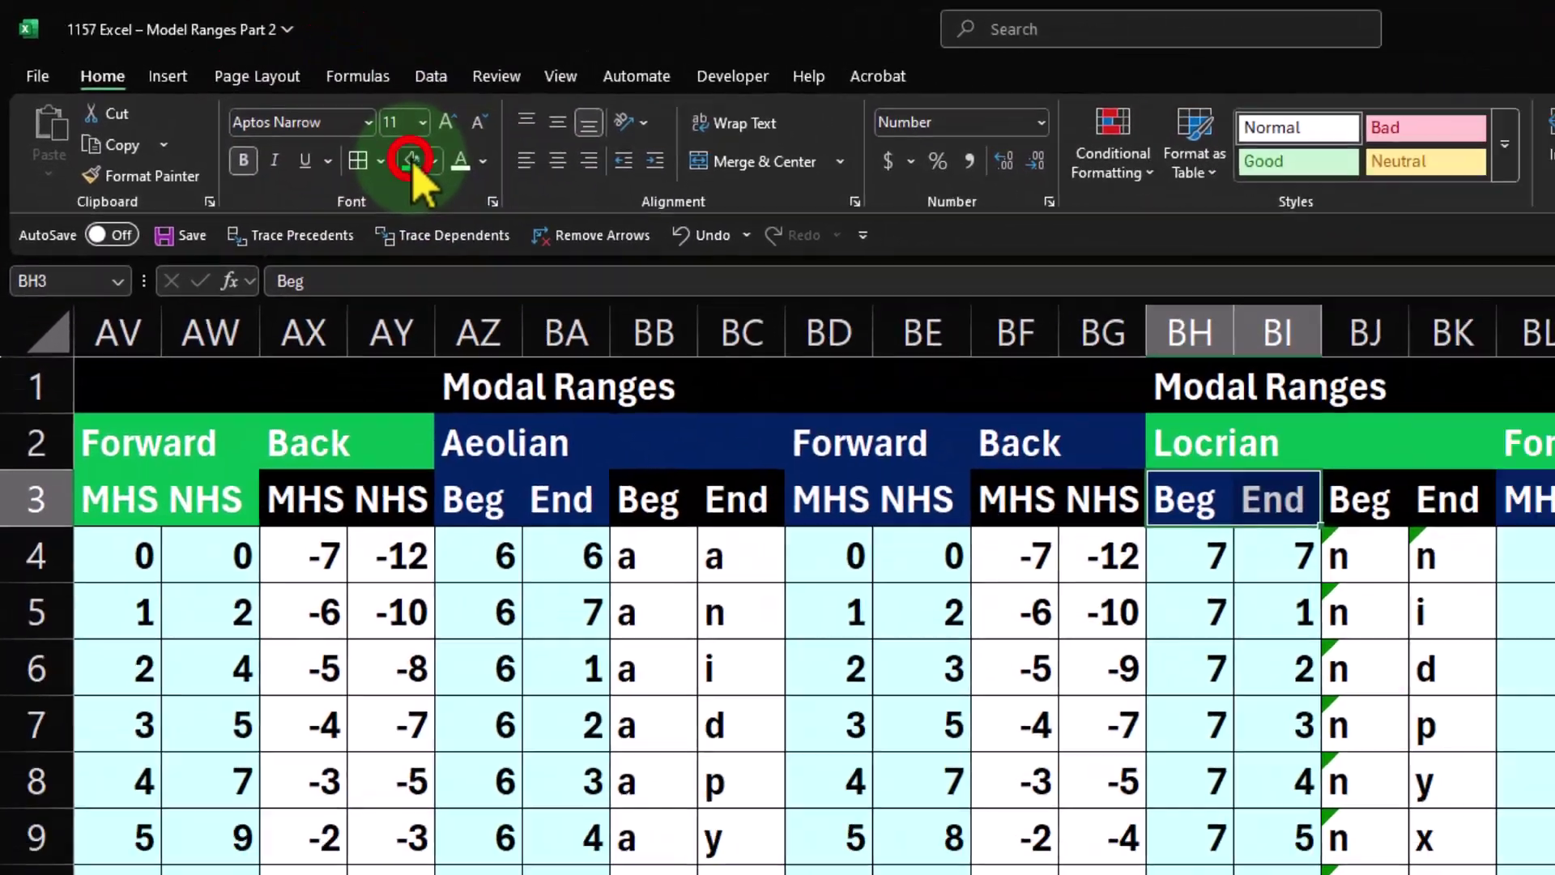
click(412, 159)
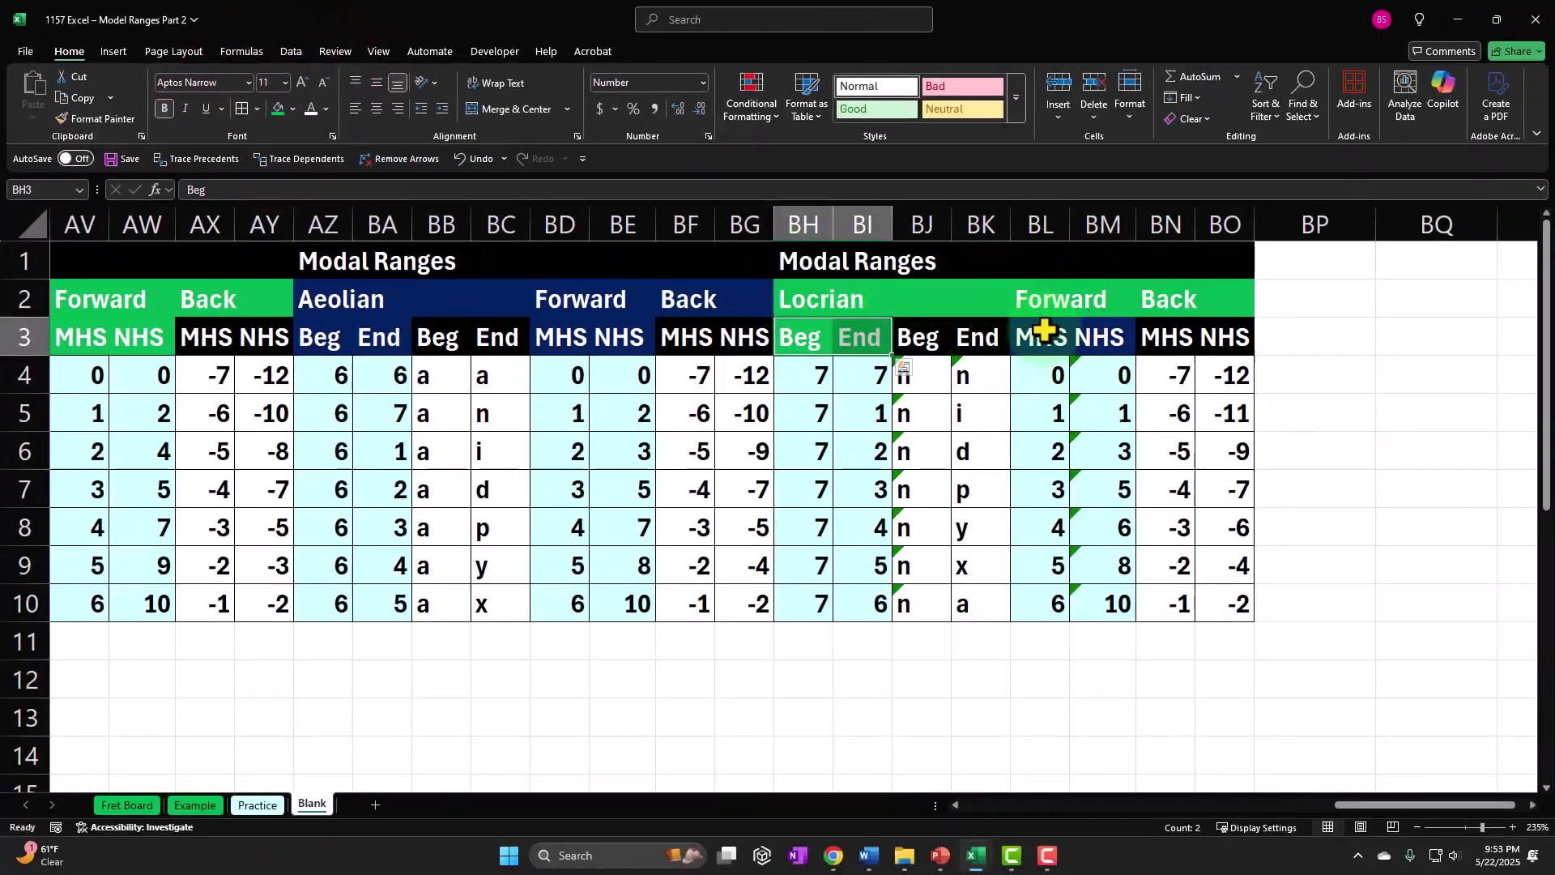
drag(1037, 337, 1090, 337)
click(456, 179)
click(1320, 617)
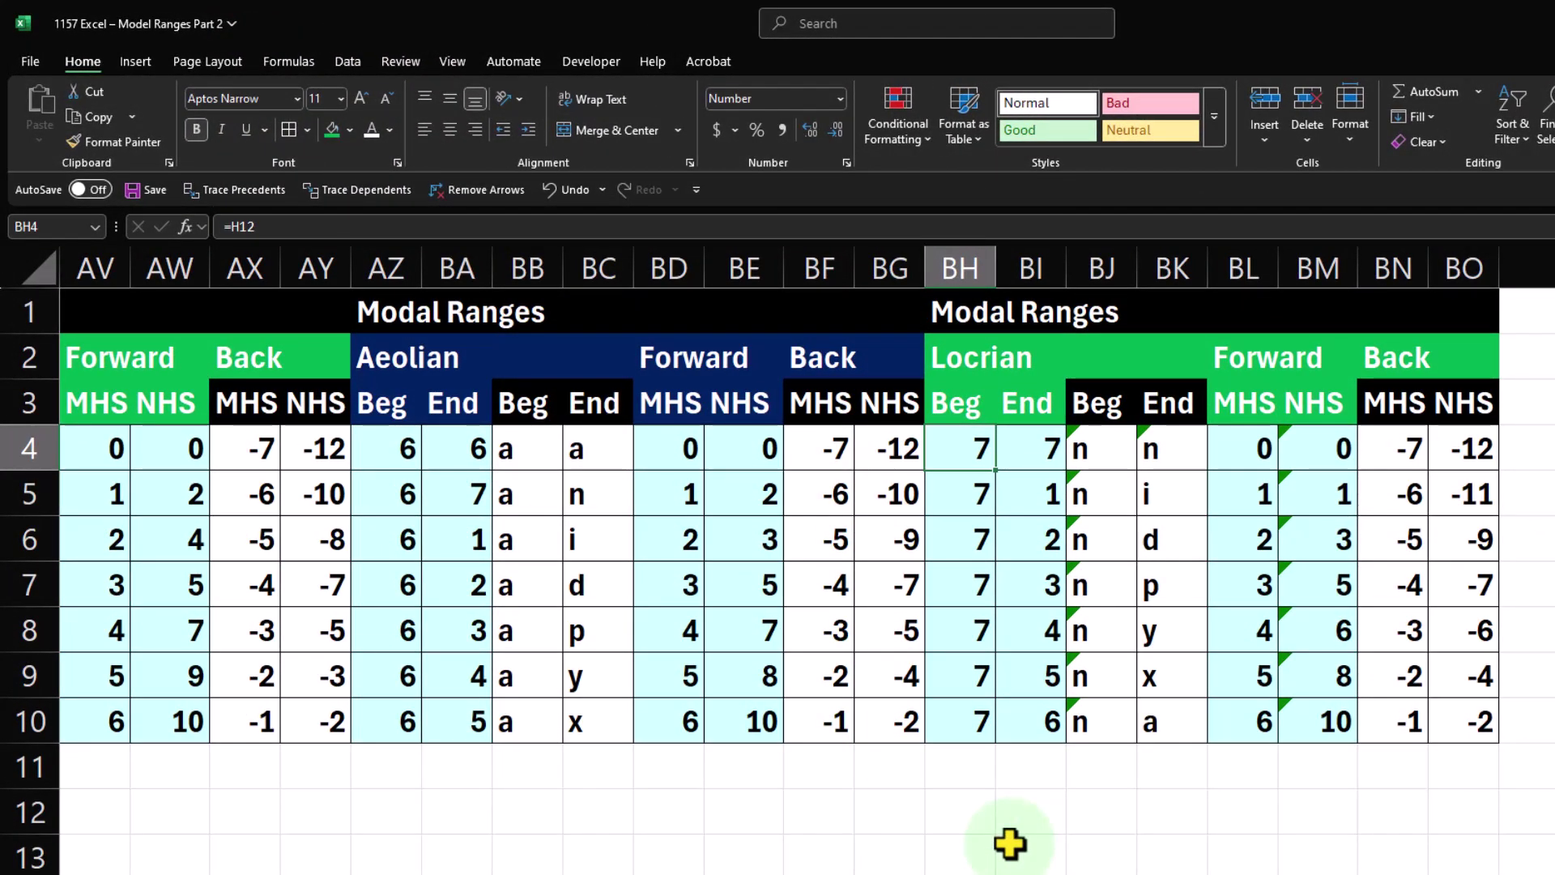
- Examine the Locrian block's Beg and End number formulas down columns BH and BI to row 10
key(Down)
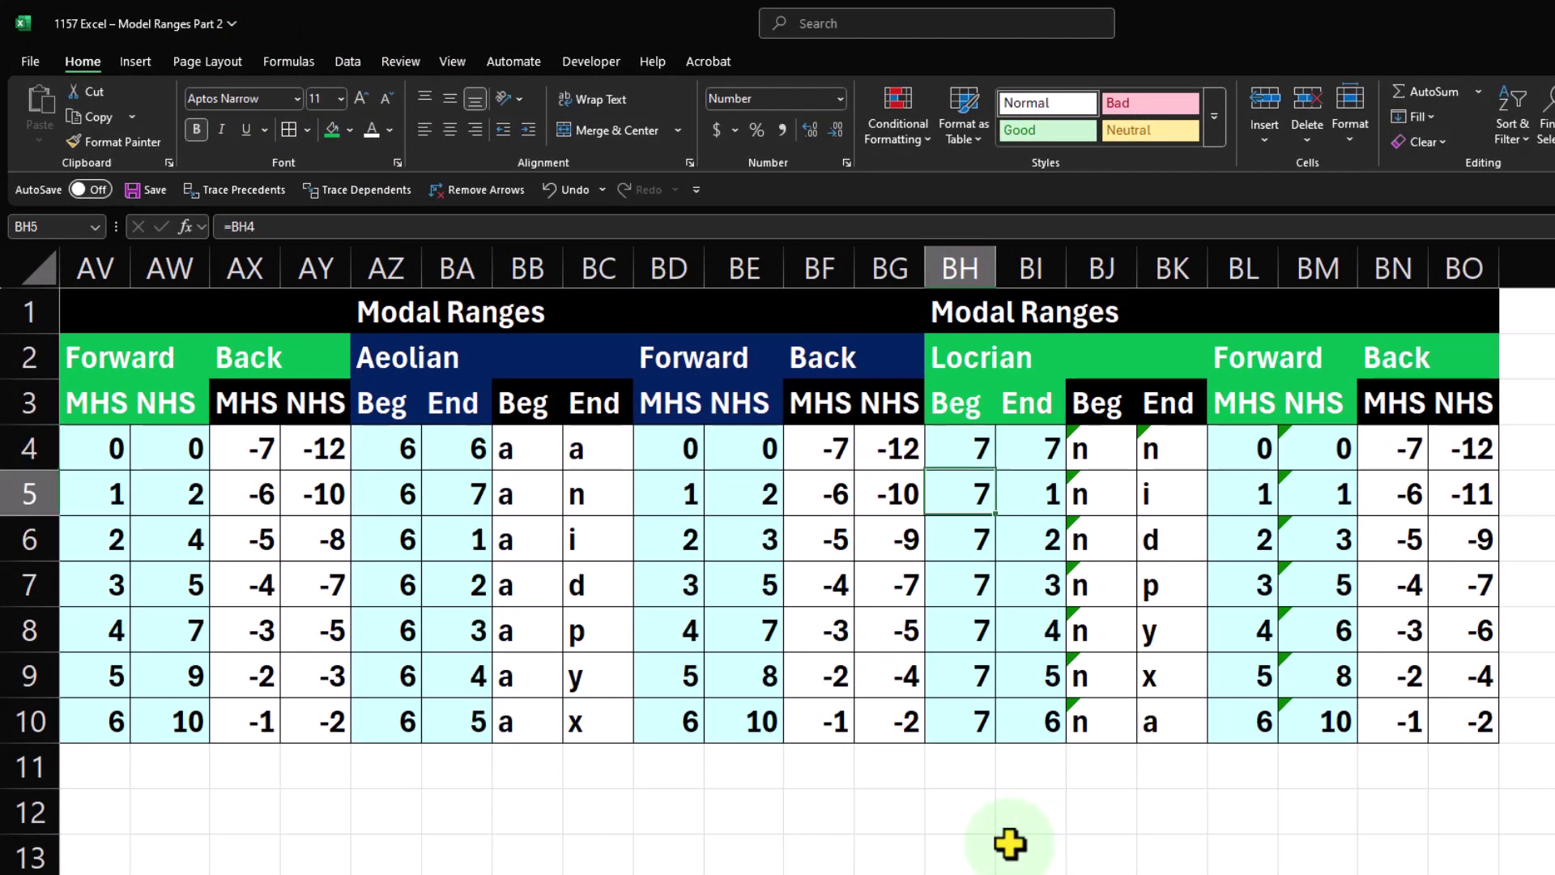
key(Right)
key(Down)
key(Down)
key(Down)
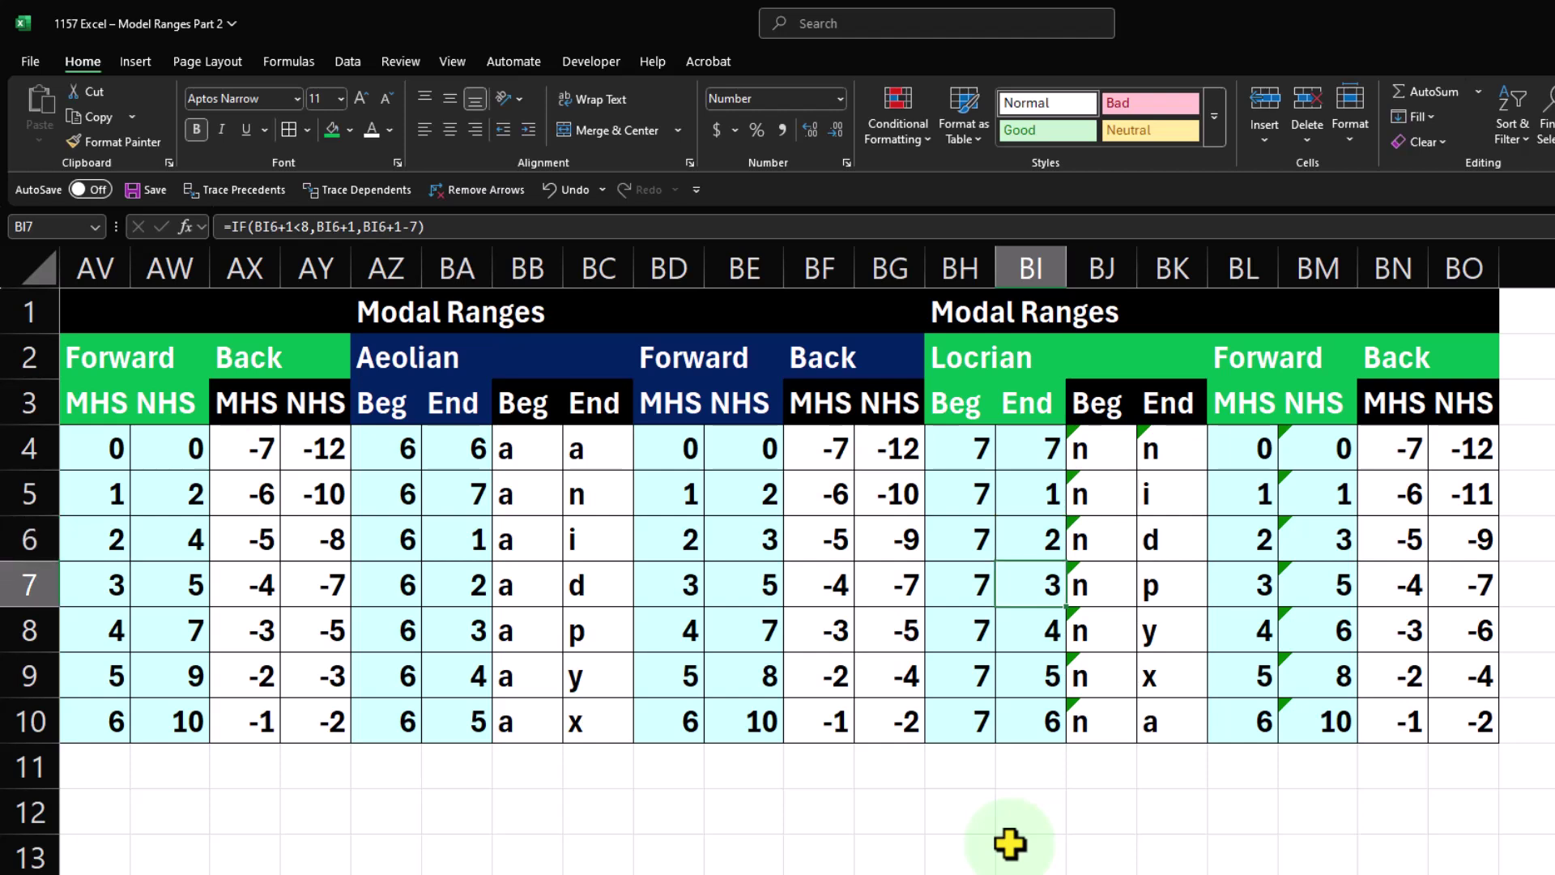
key(Down)
key(Down)
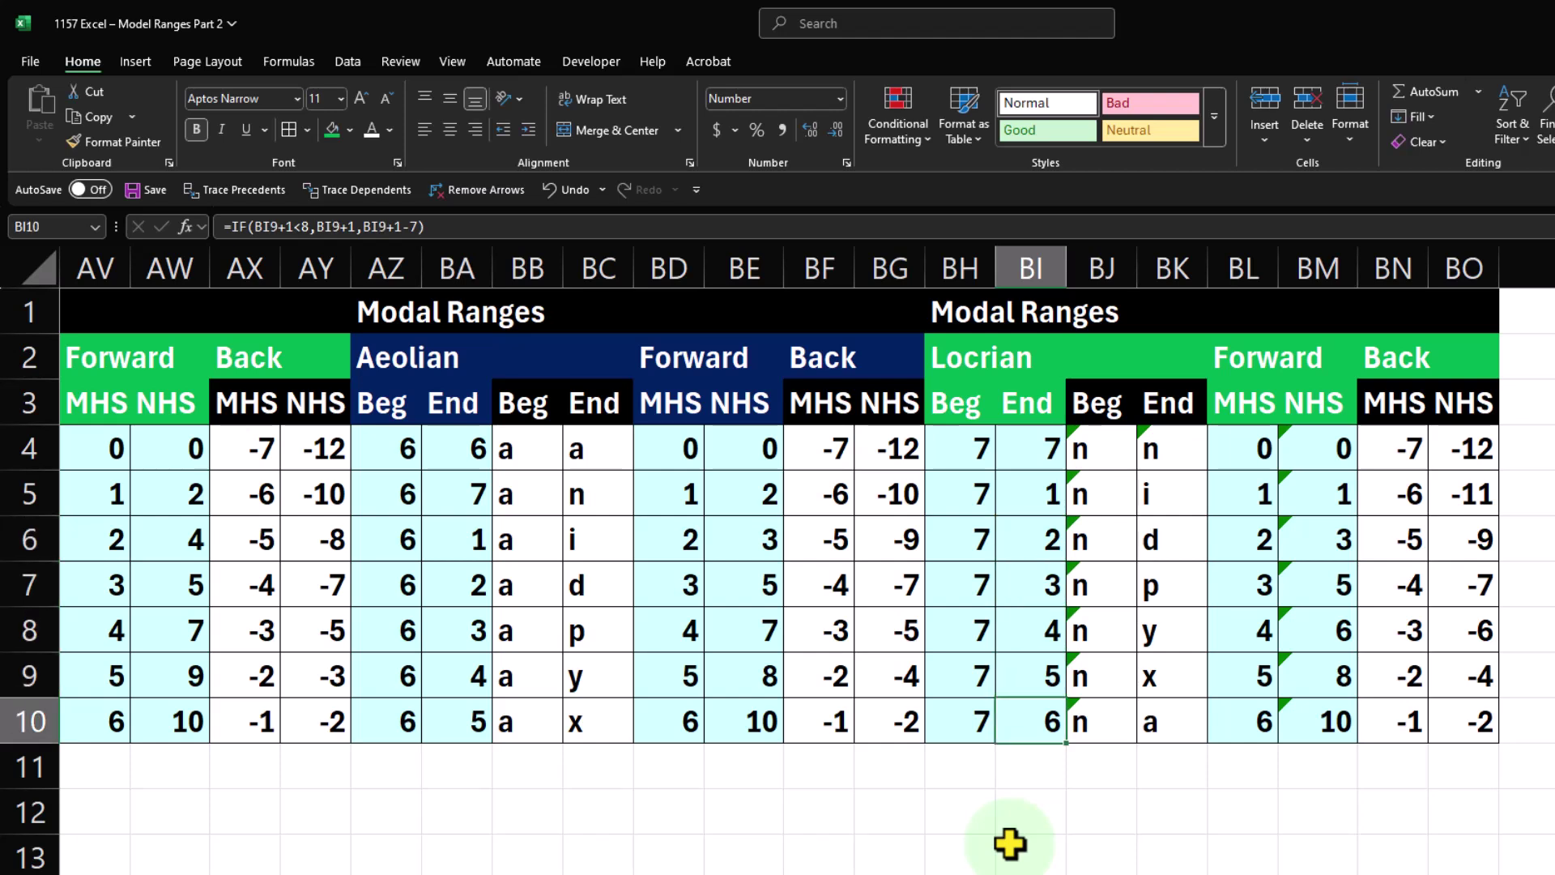
key(Up)
key(Up)
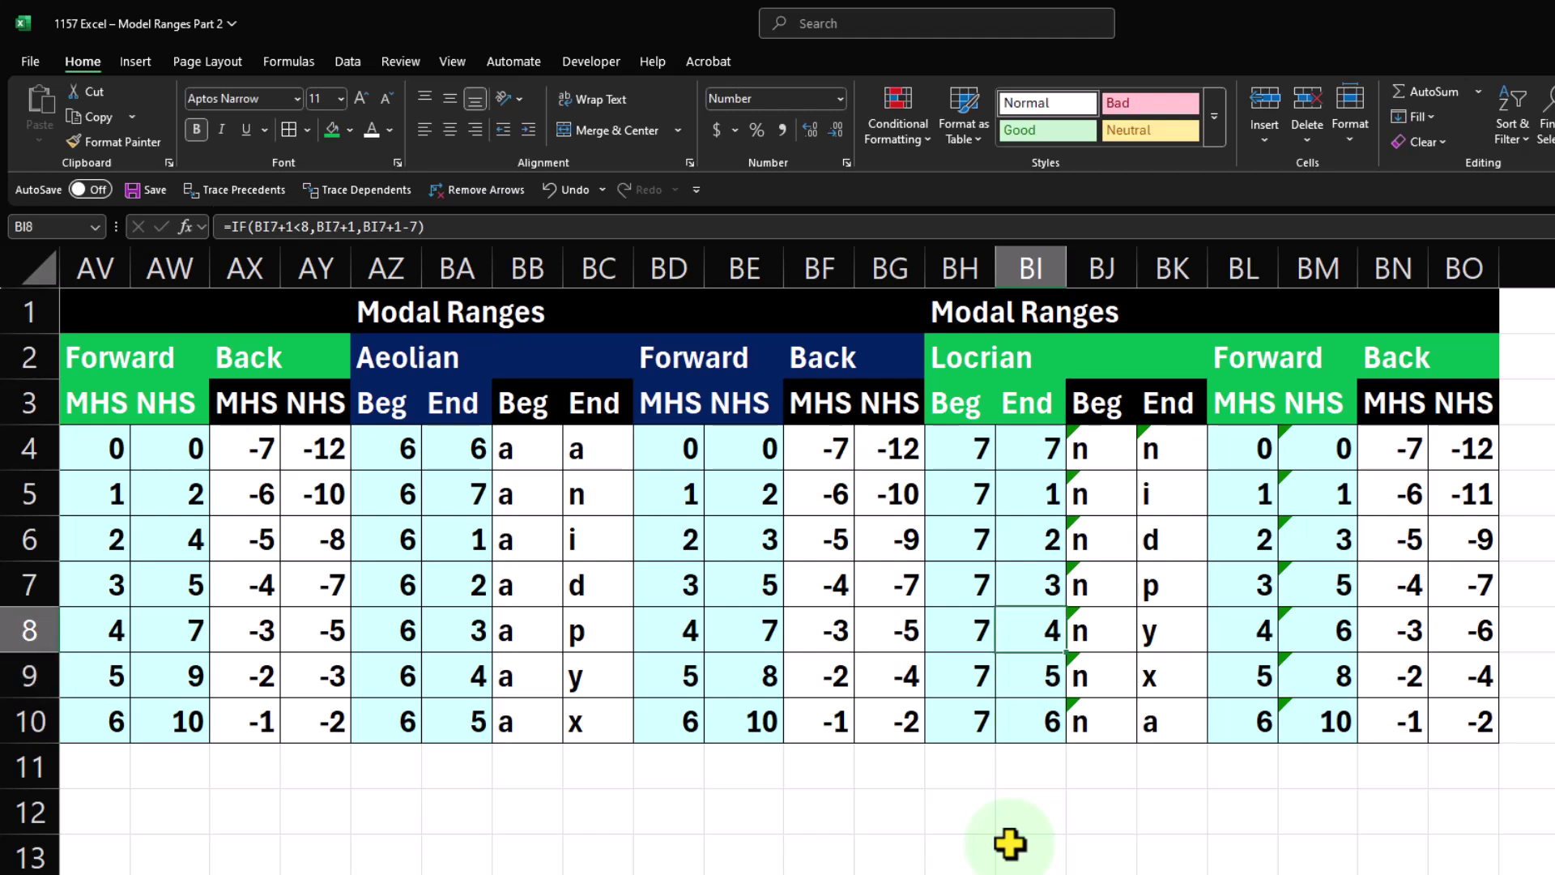
key(Up)
key(Down)
- Examine the Locrian block's row 8 formulas, from the Beg letter lookup in BJ8 to the Back NHS in BO8
key(Right)
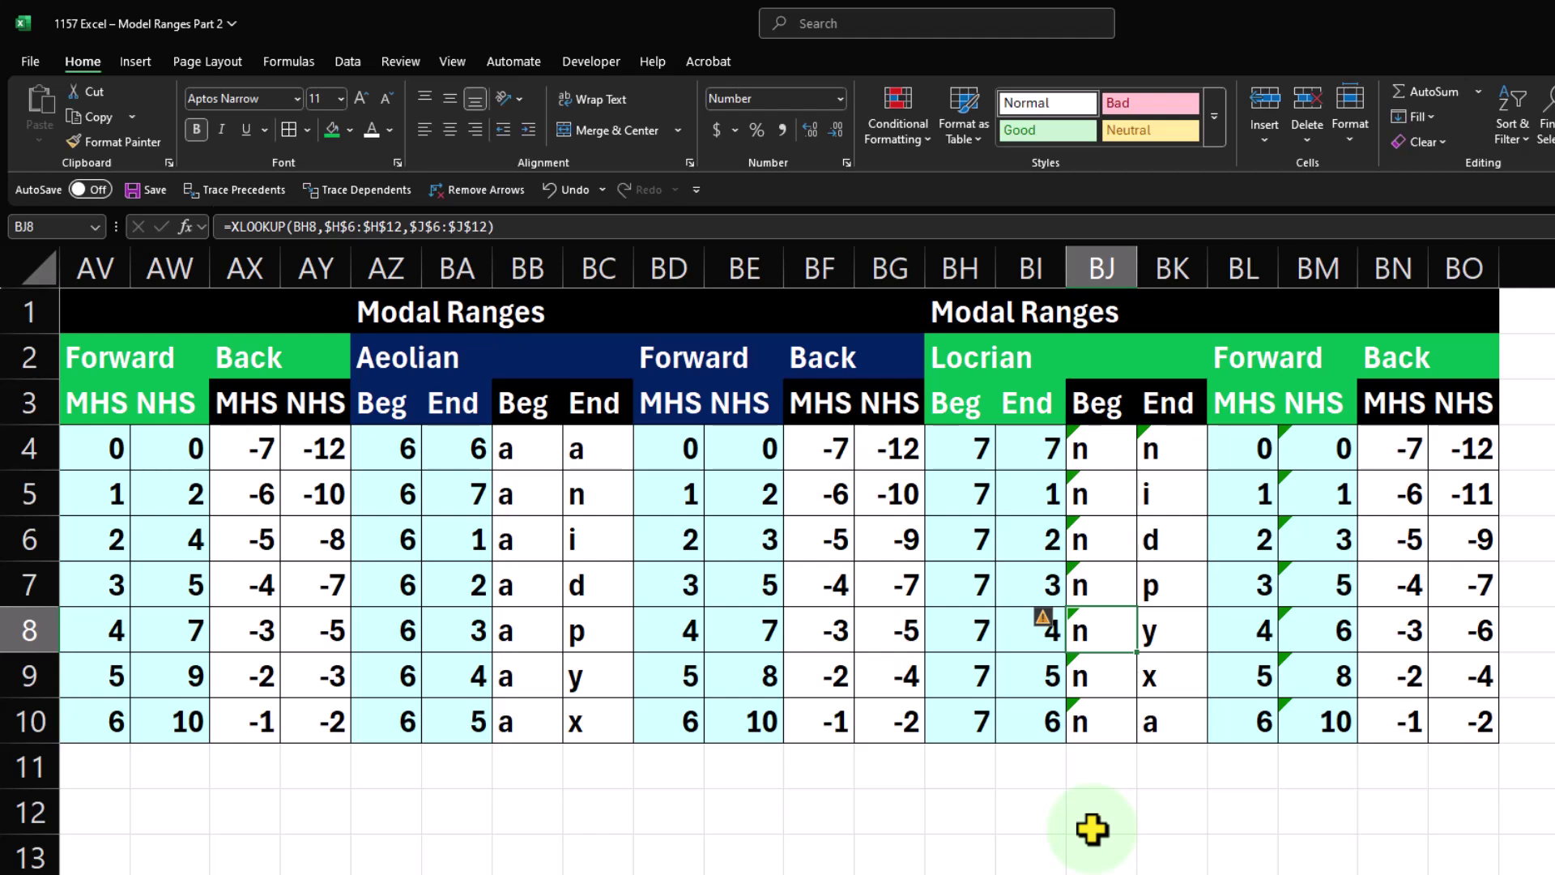
key(Right)
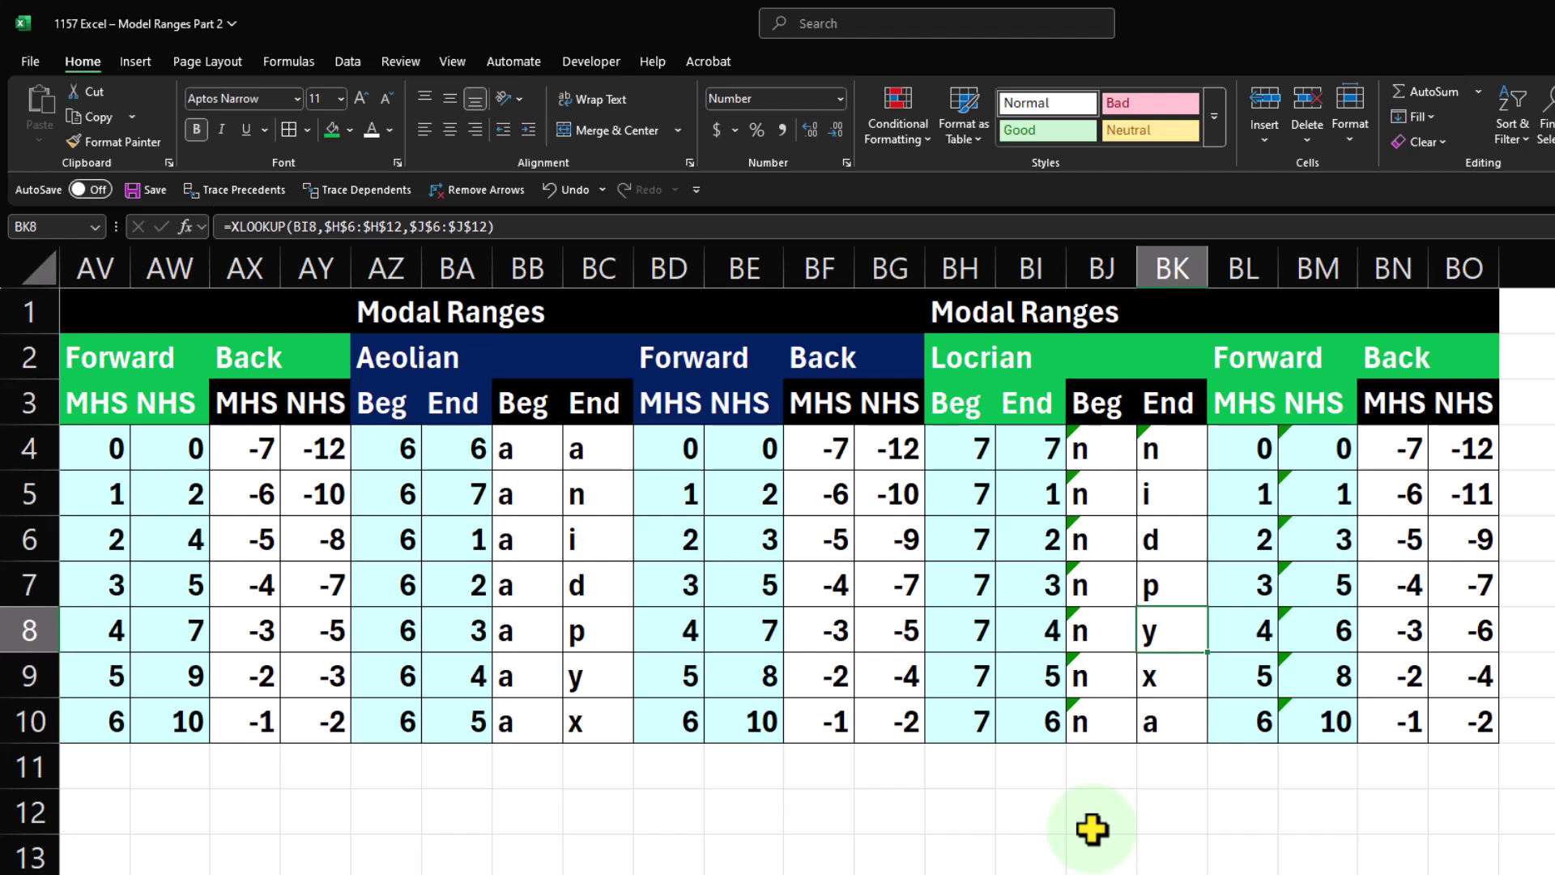
key(Right)
key(Right)
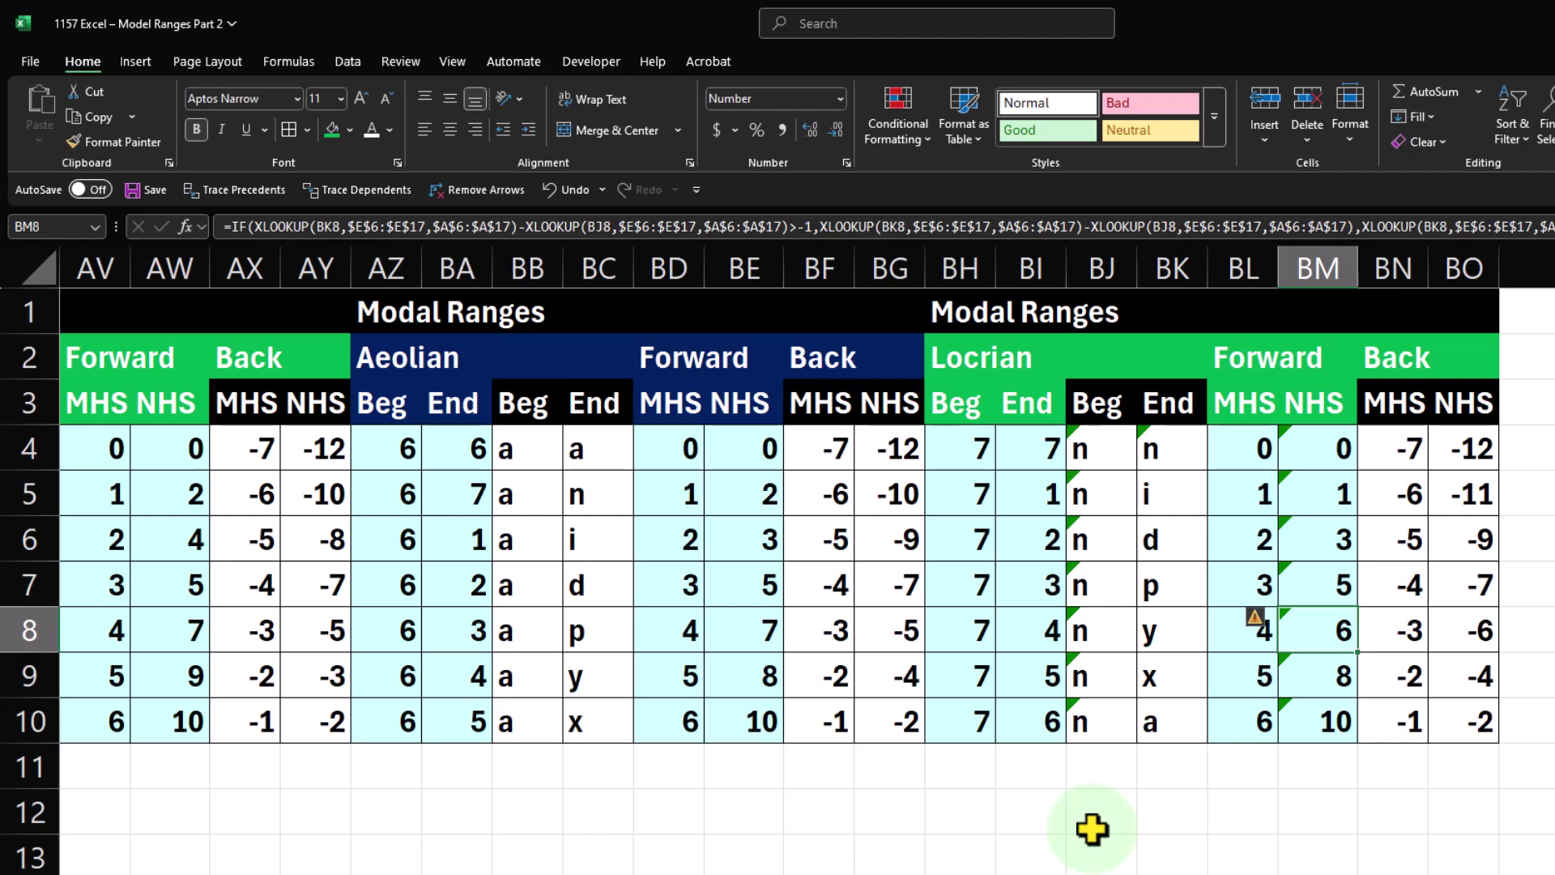
key(Left)
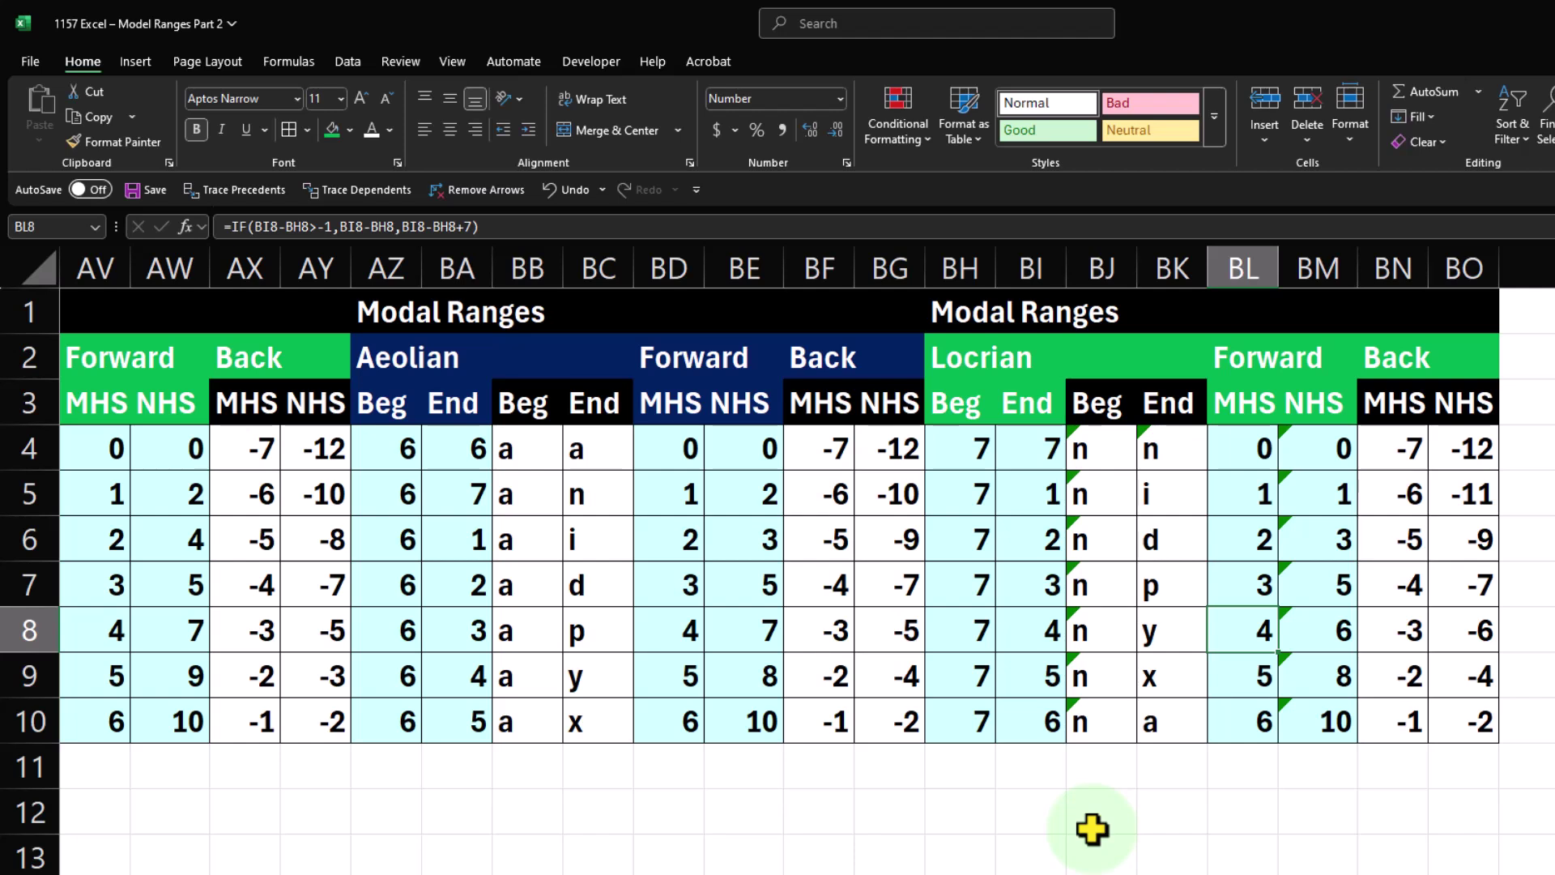
key(Right)
key(Right)
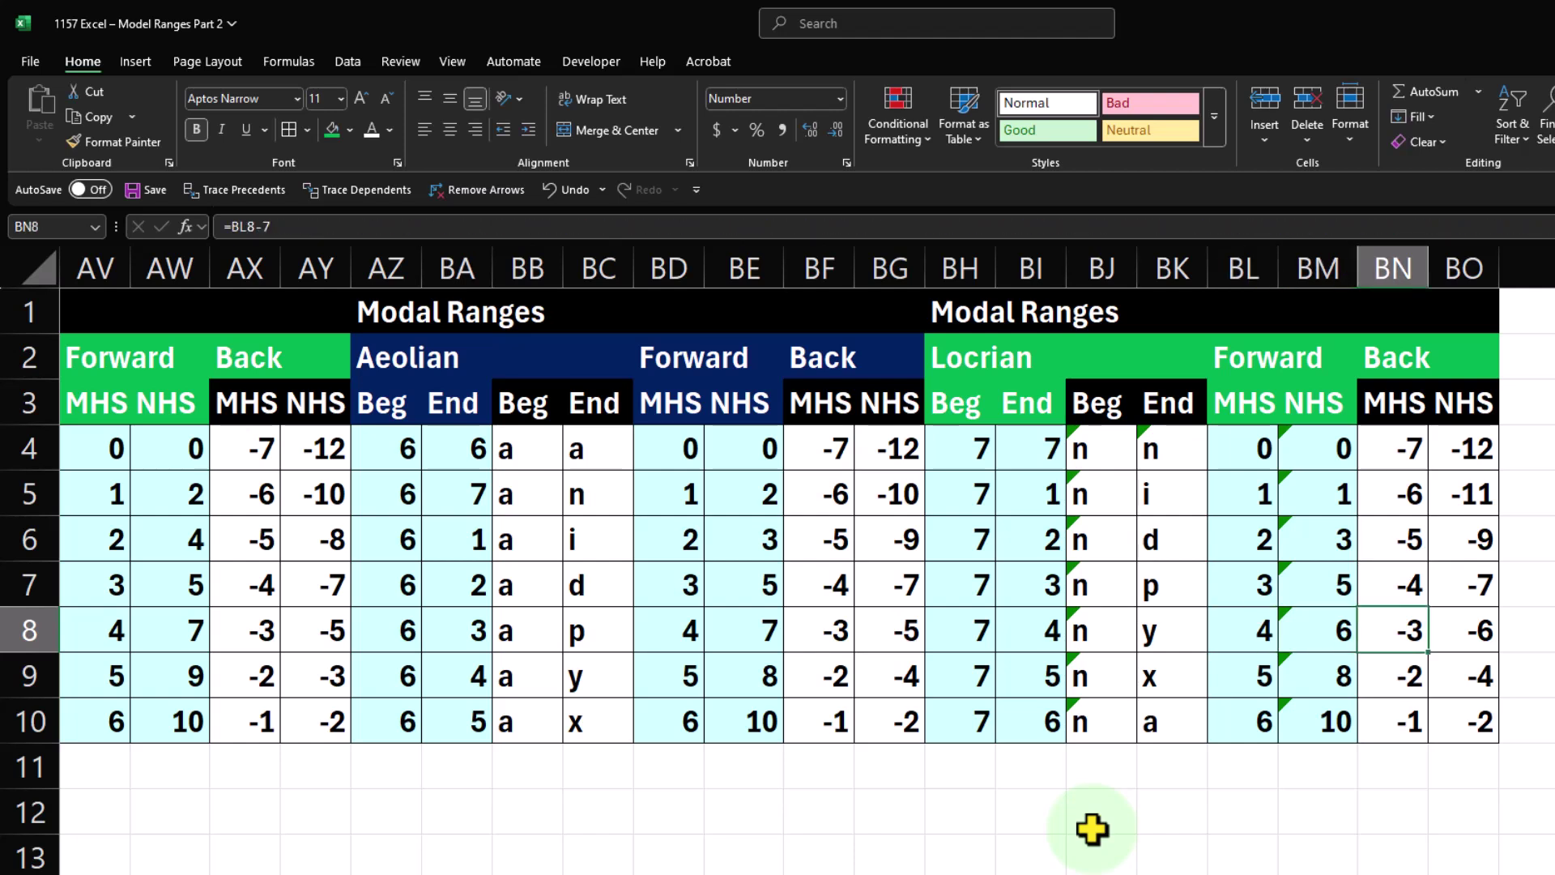
key(Left)
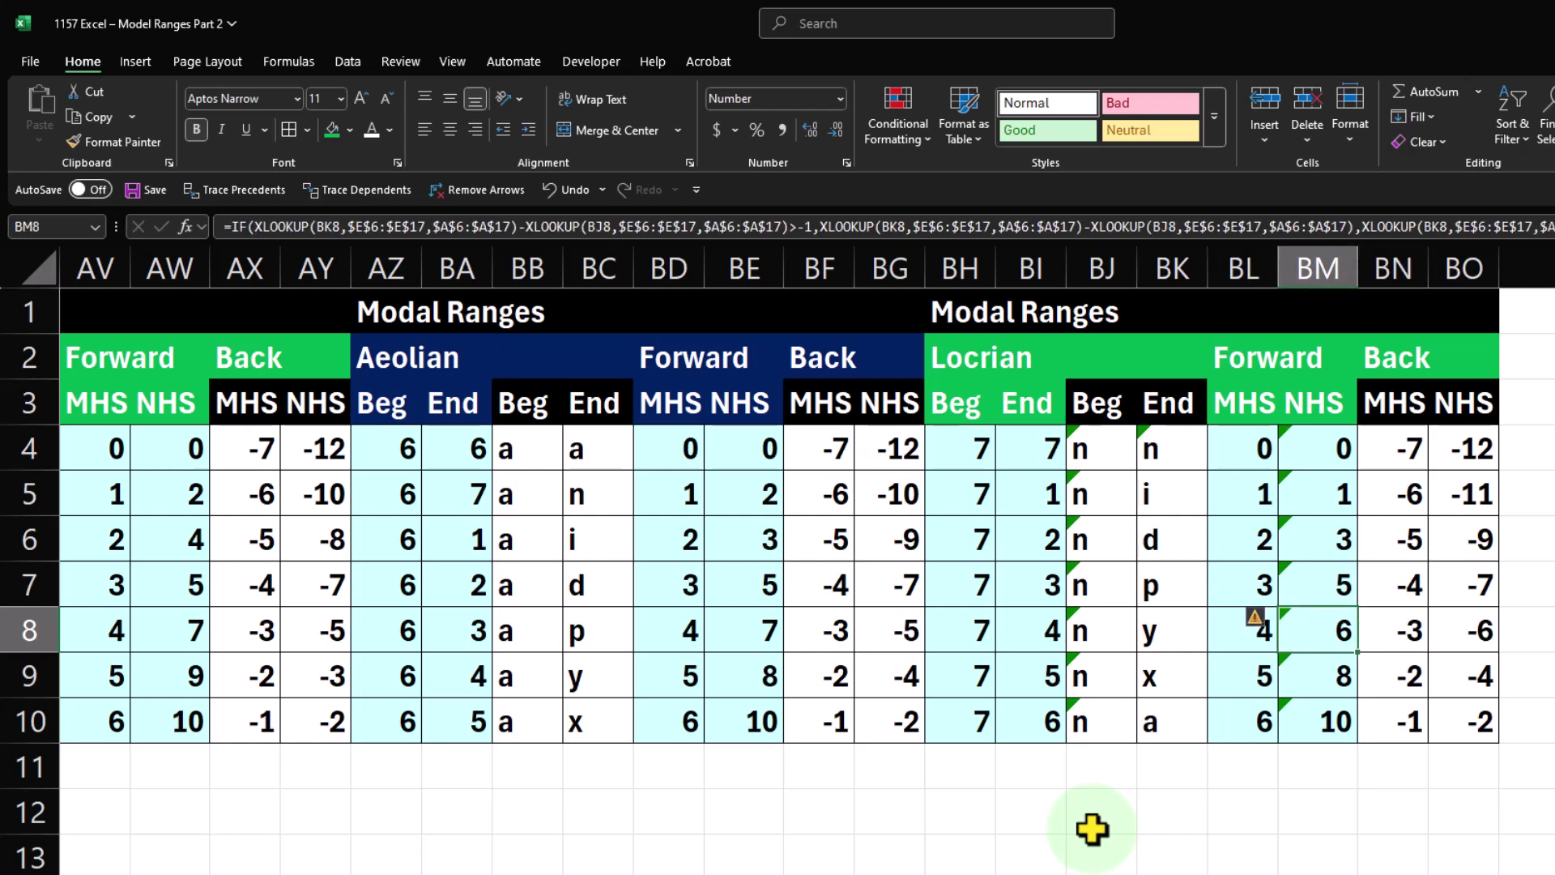
key(Right)
key(Right)
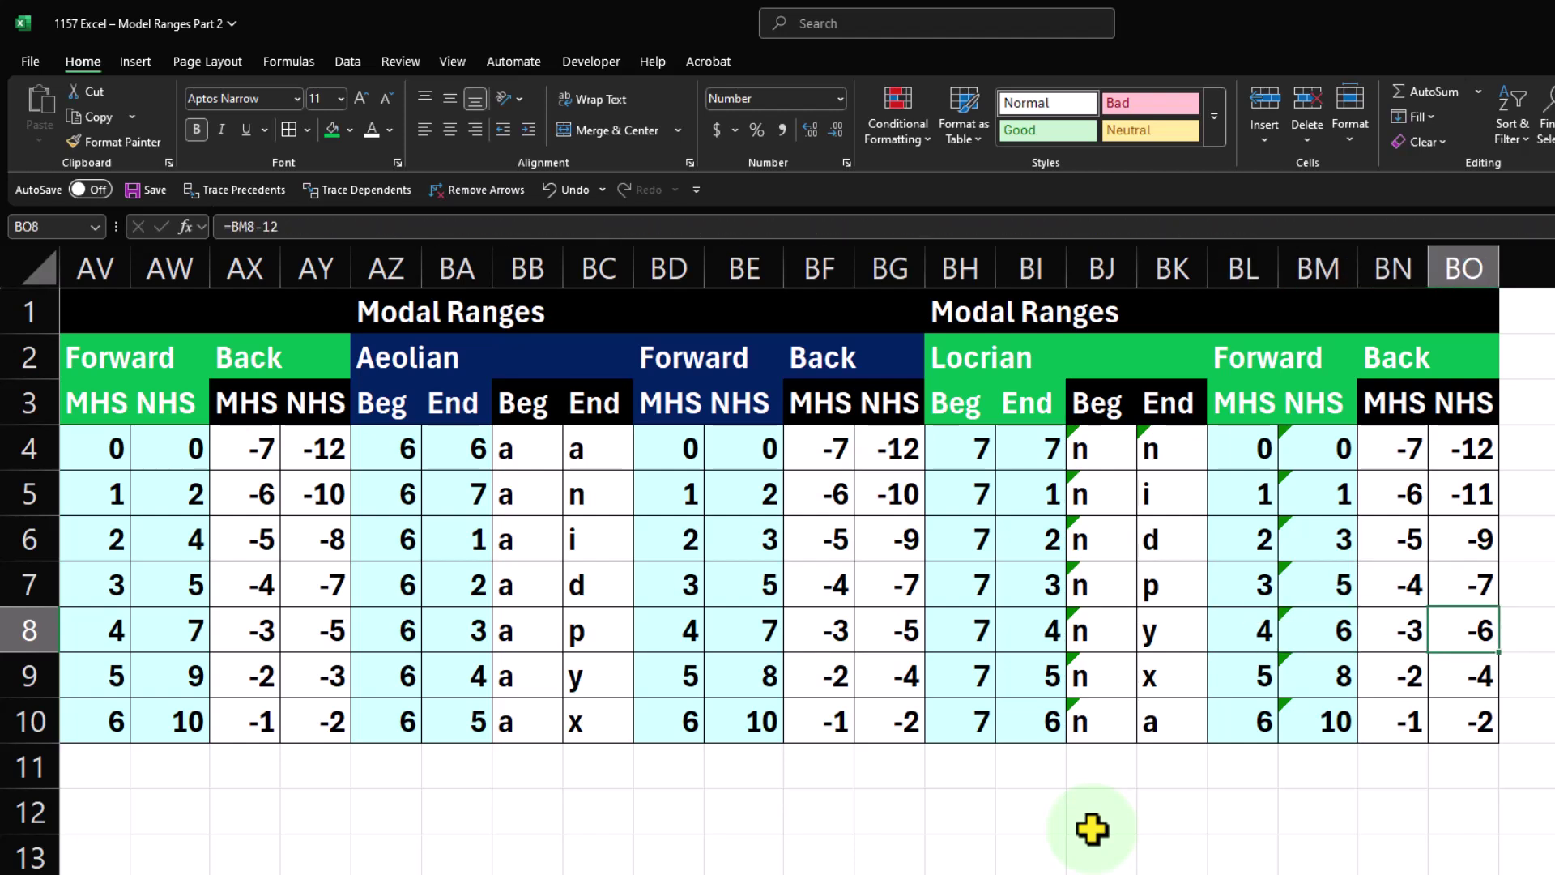
- Examine the Locrian block's Forward NHS formulas down column BM, from BM4 to BM10
key(Left)
key(Left)
key(Up)
key(Up)
key(Up)
key(Up)
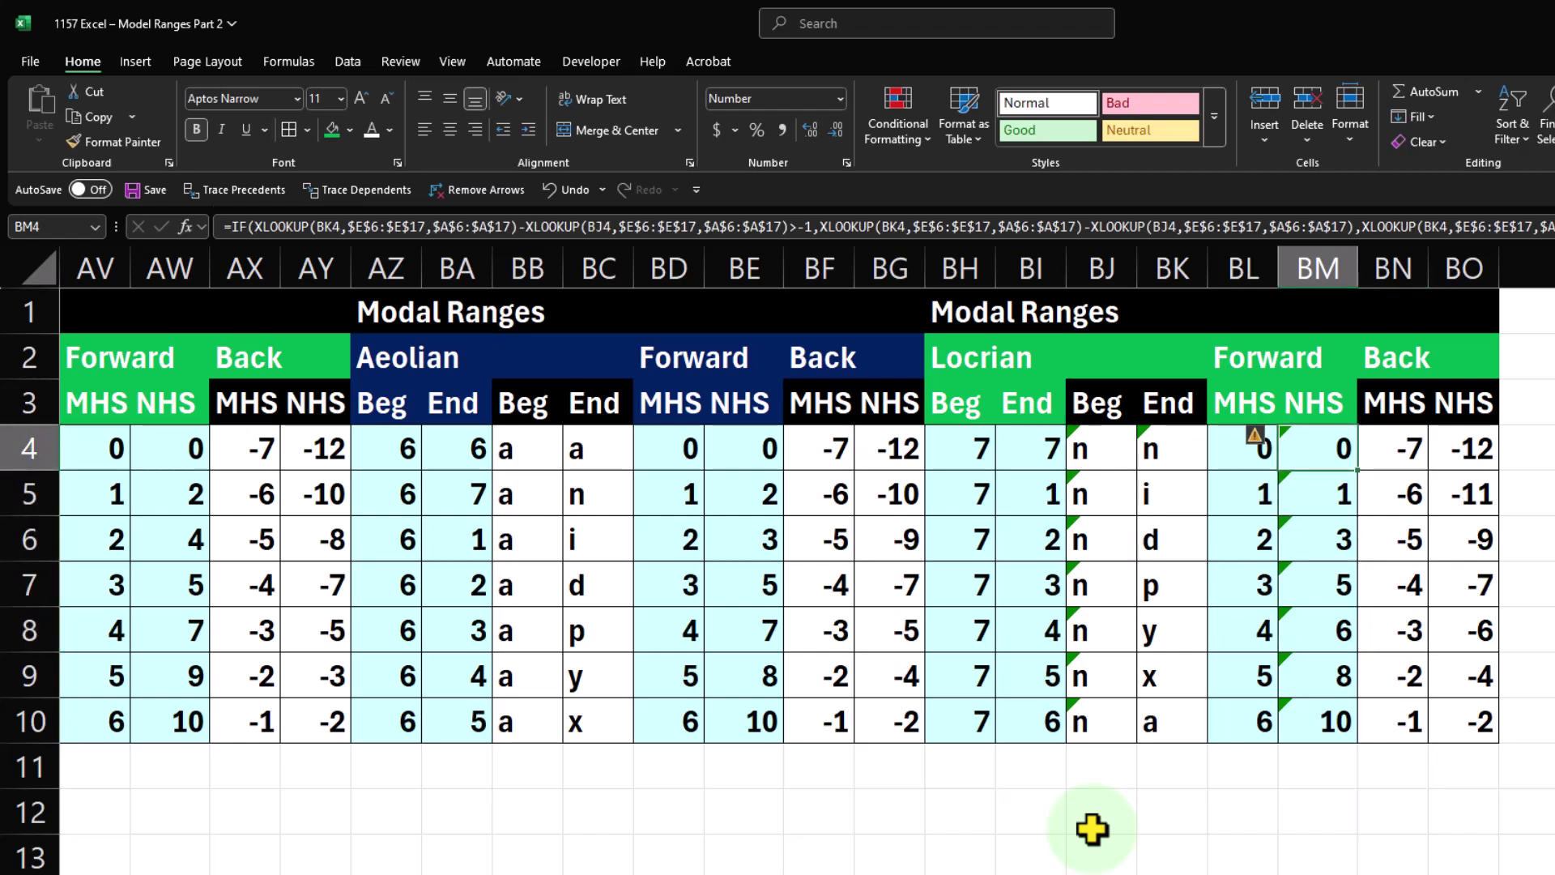
key(Down)
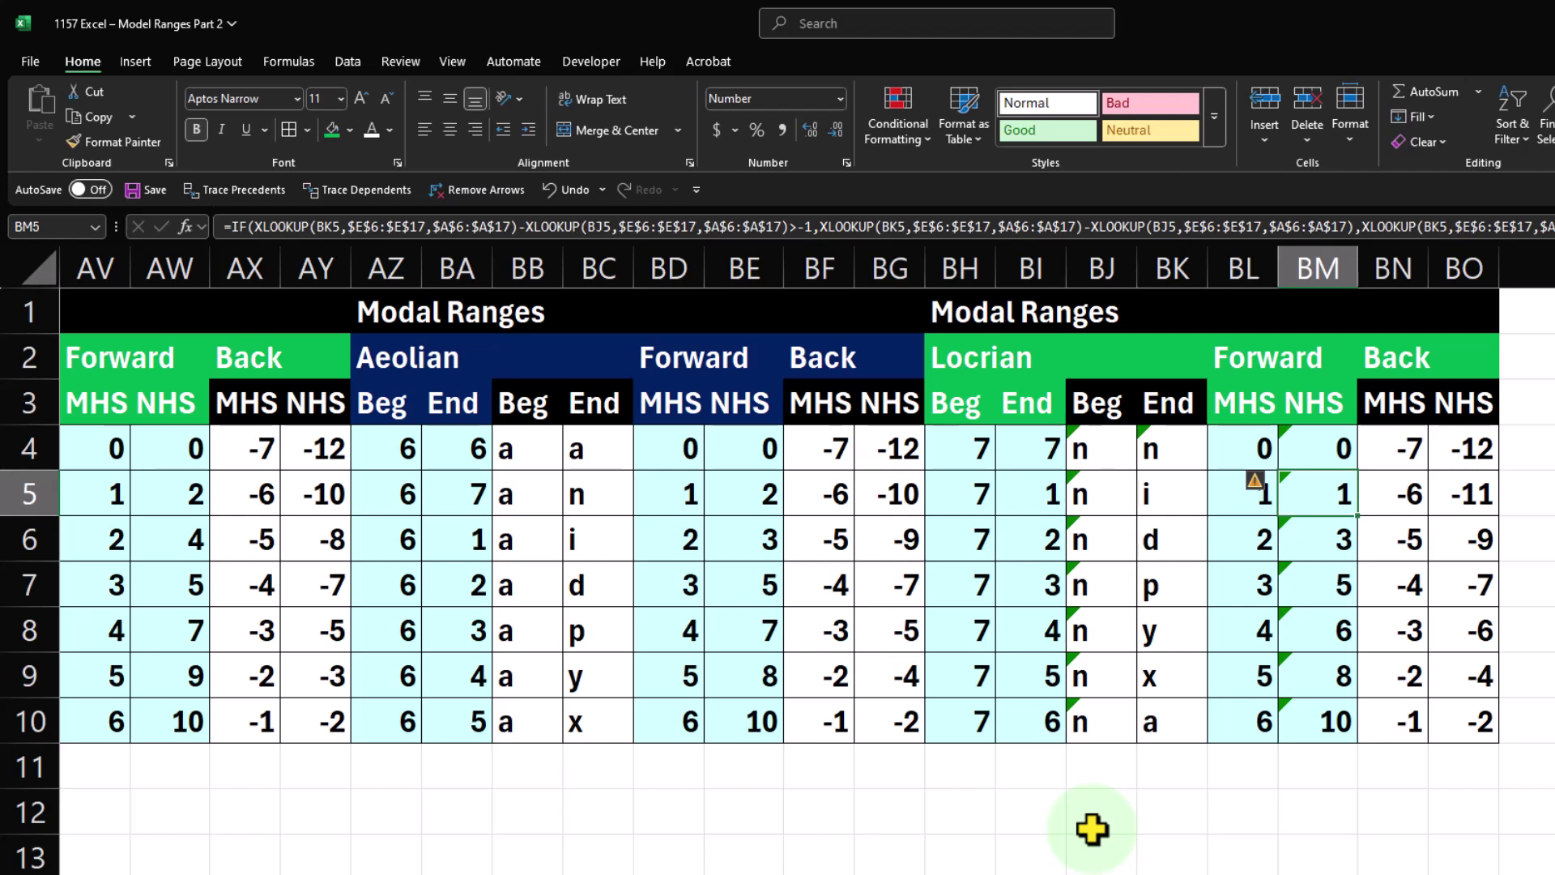
key(Down)
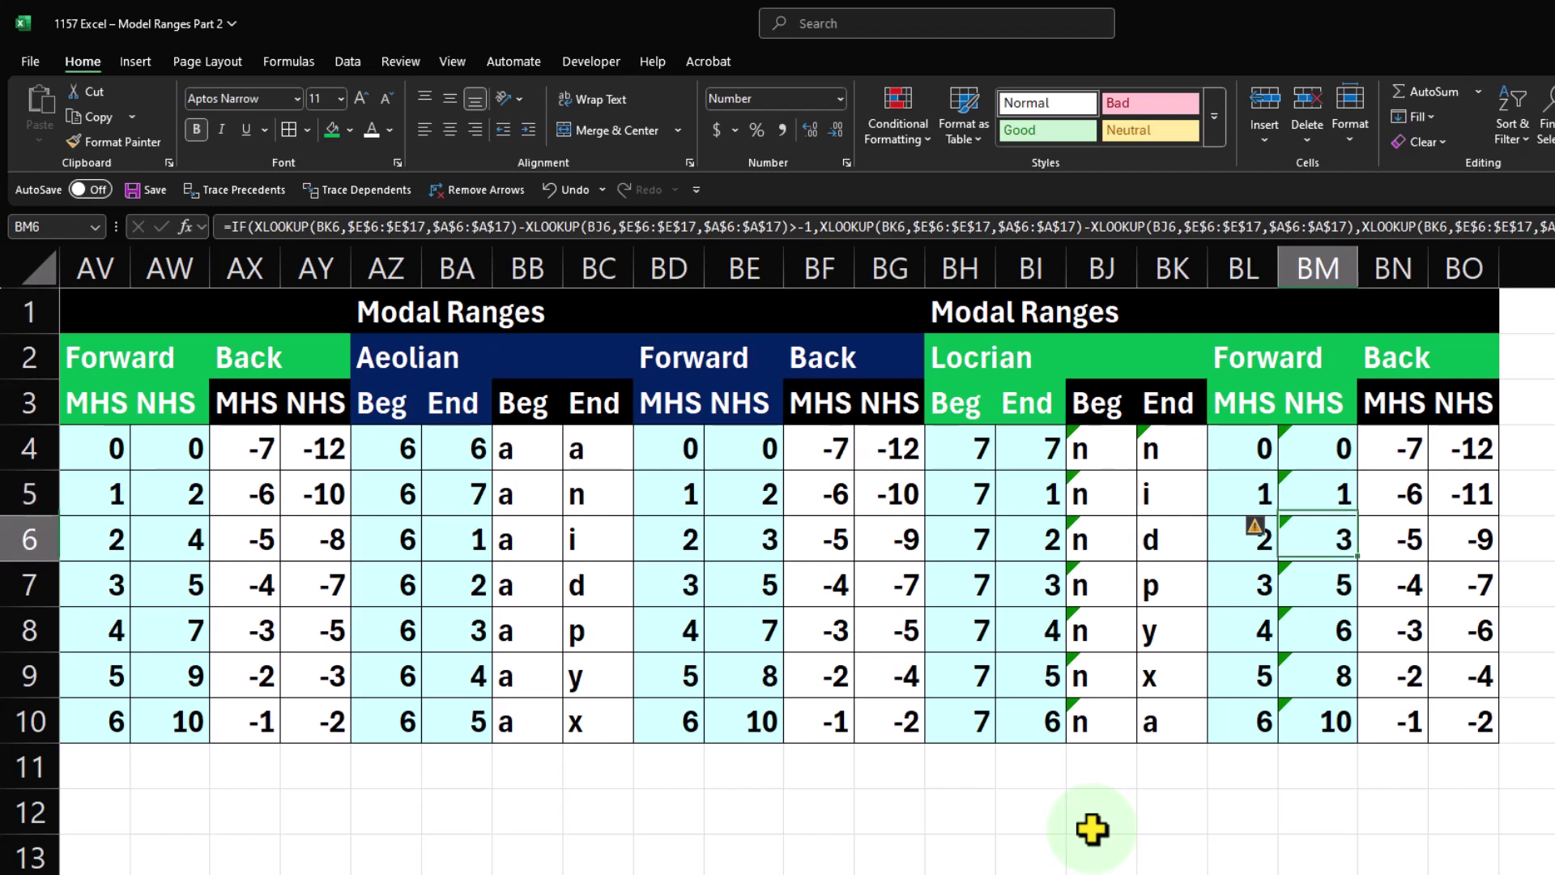
key(Down)
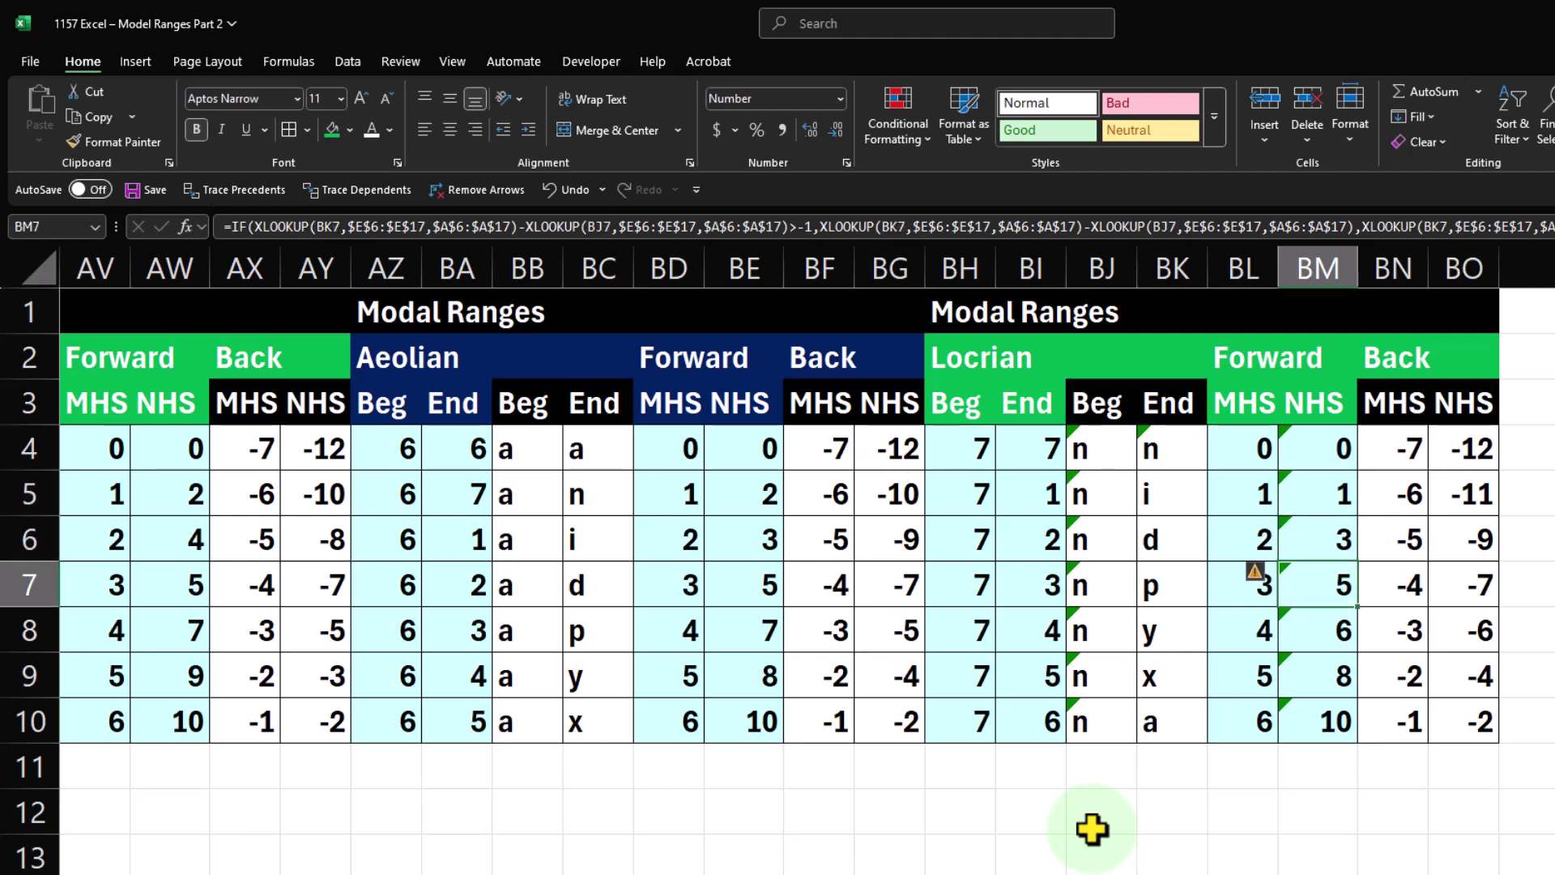
key(Down)
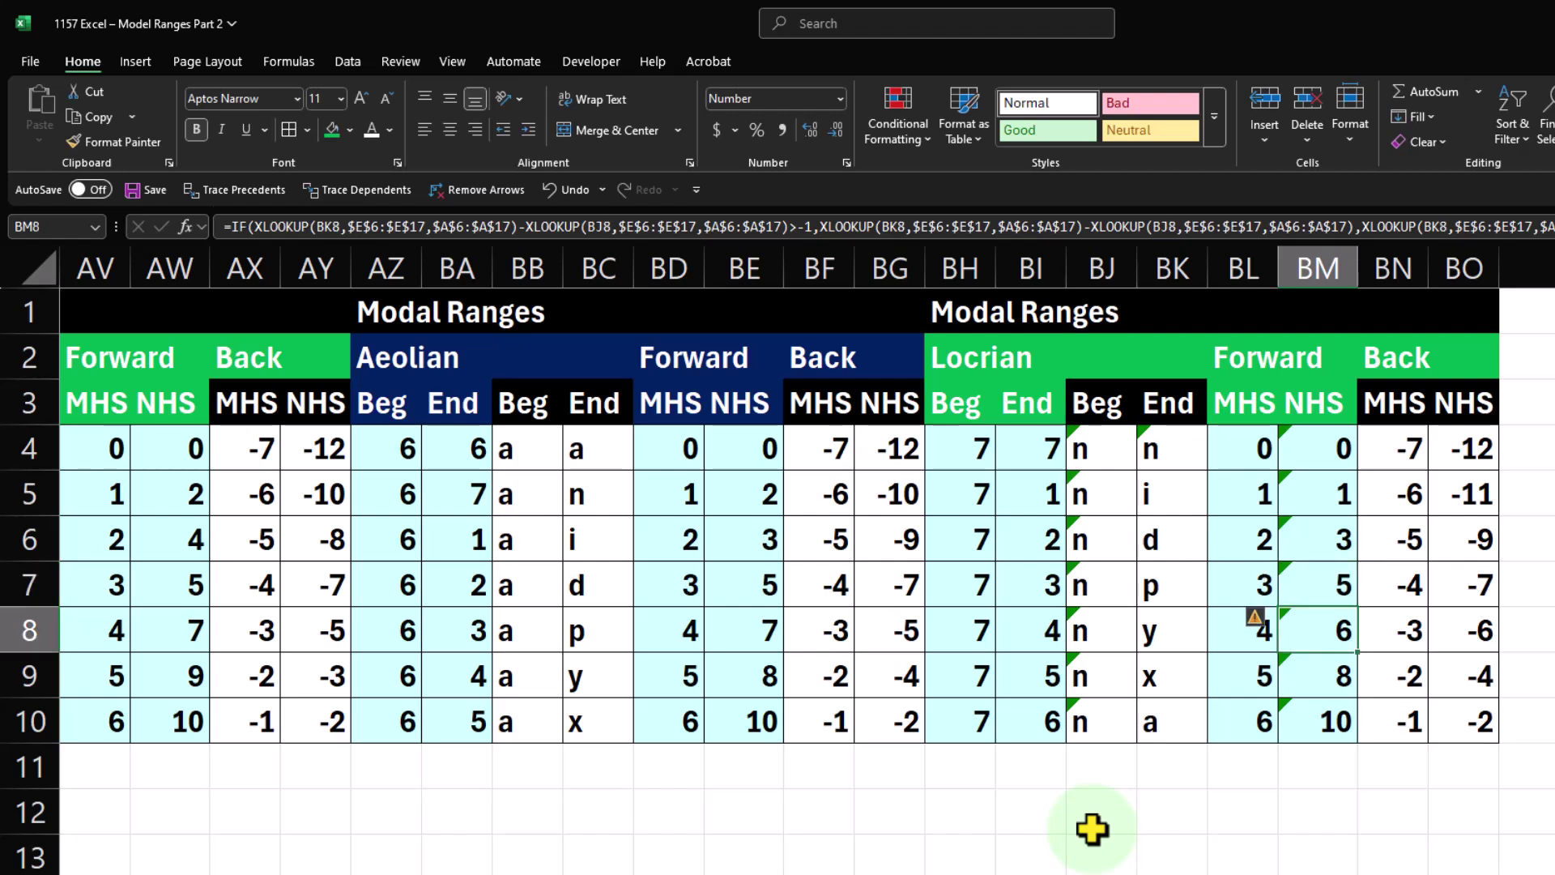
key(Down)
key(Down)
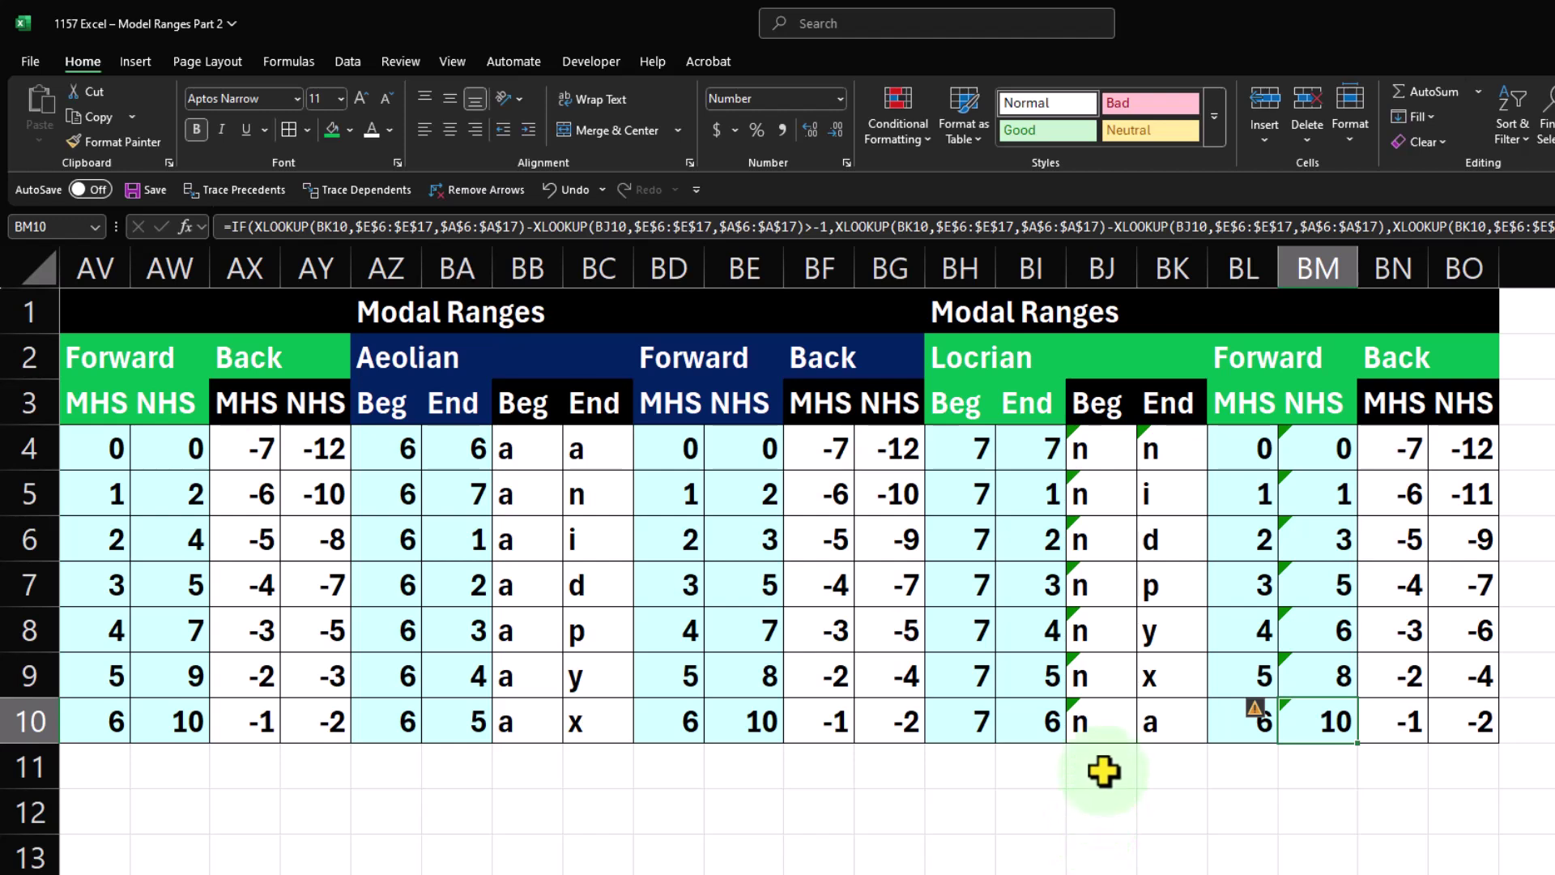
- Re-enter the Locrian block's Beg letter lookups in BJ4 and BJ5 unchanged to clear their error flags
click(1075, 434)
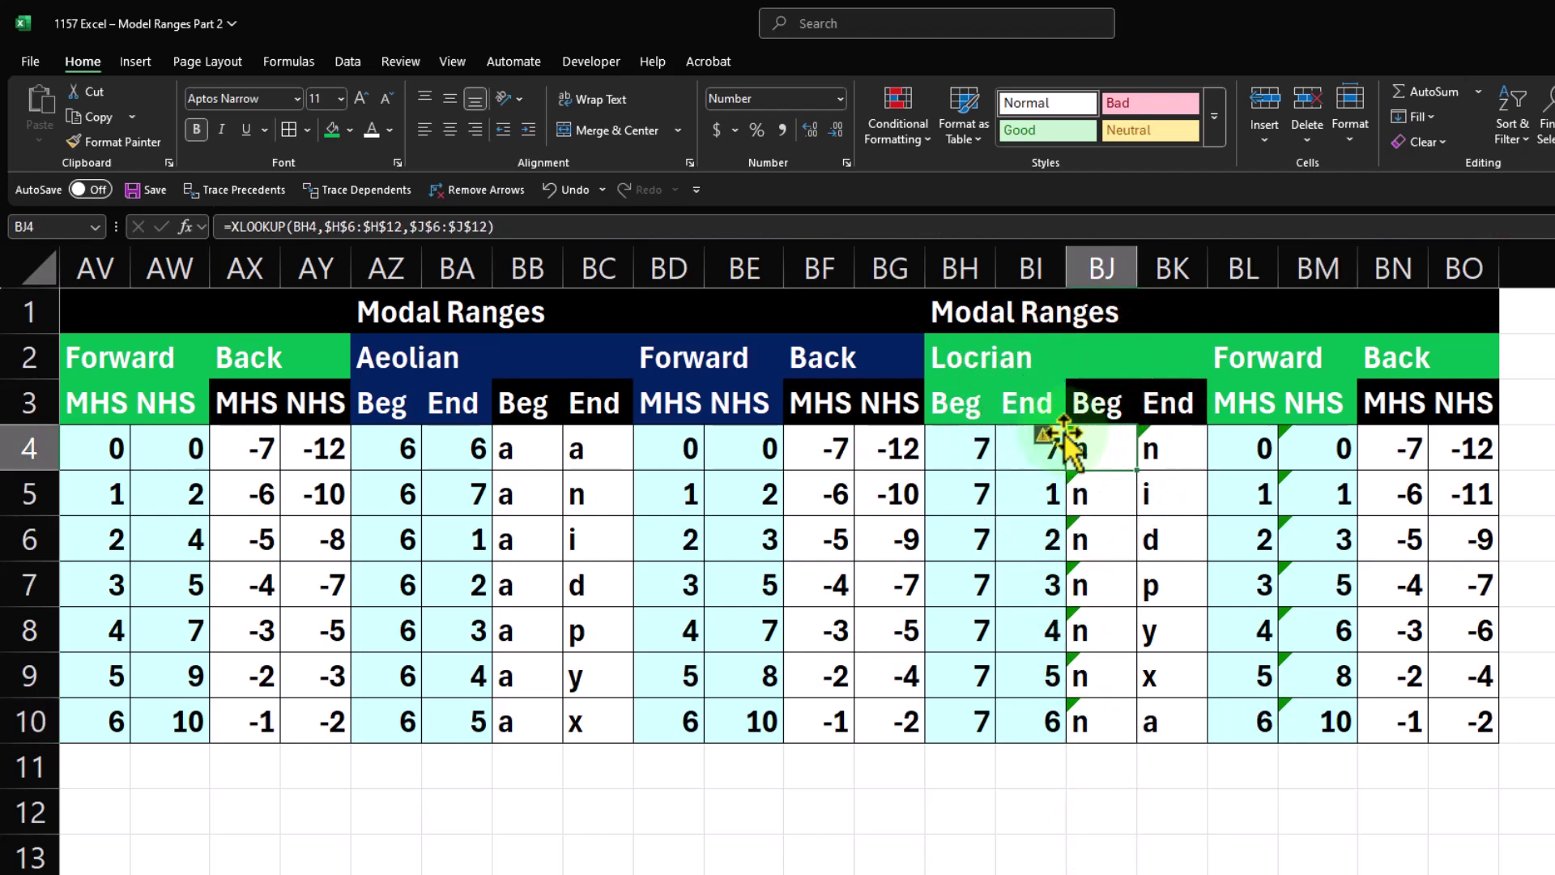
click(1058, 437)
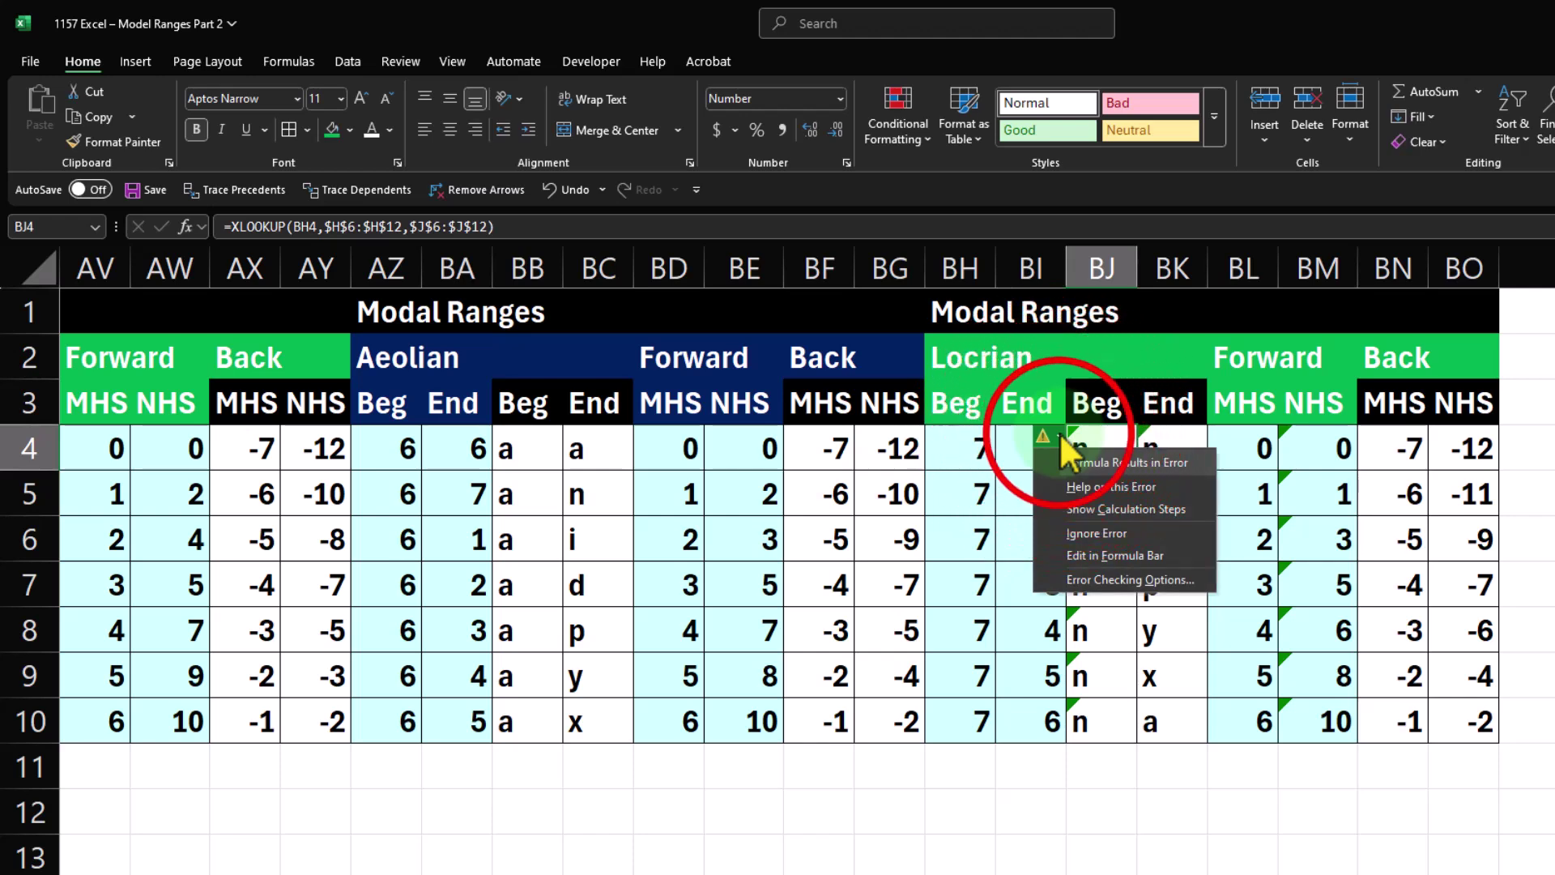
click(1086, 444)
double_click(1087, 443)
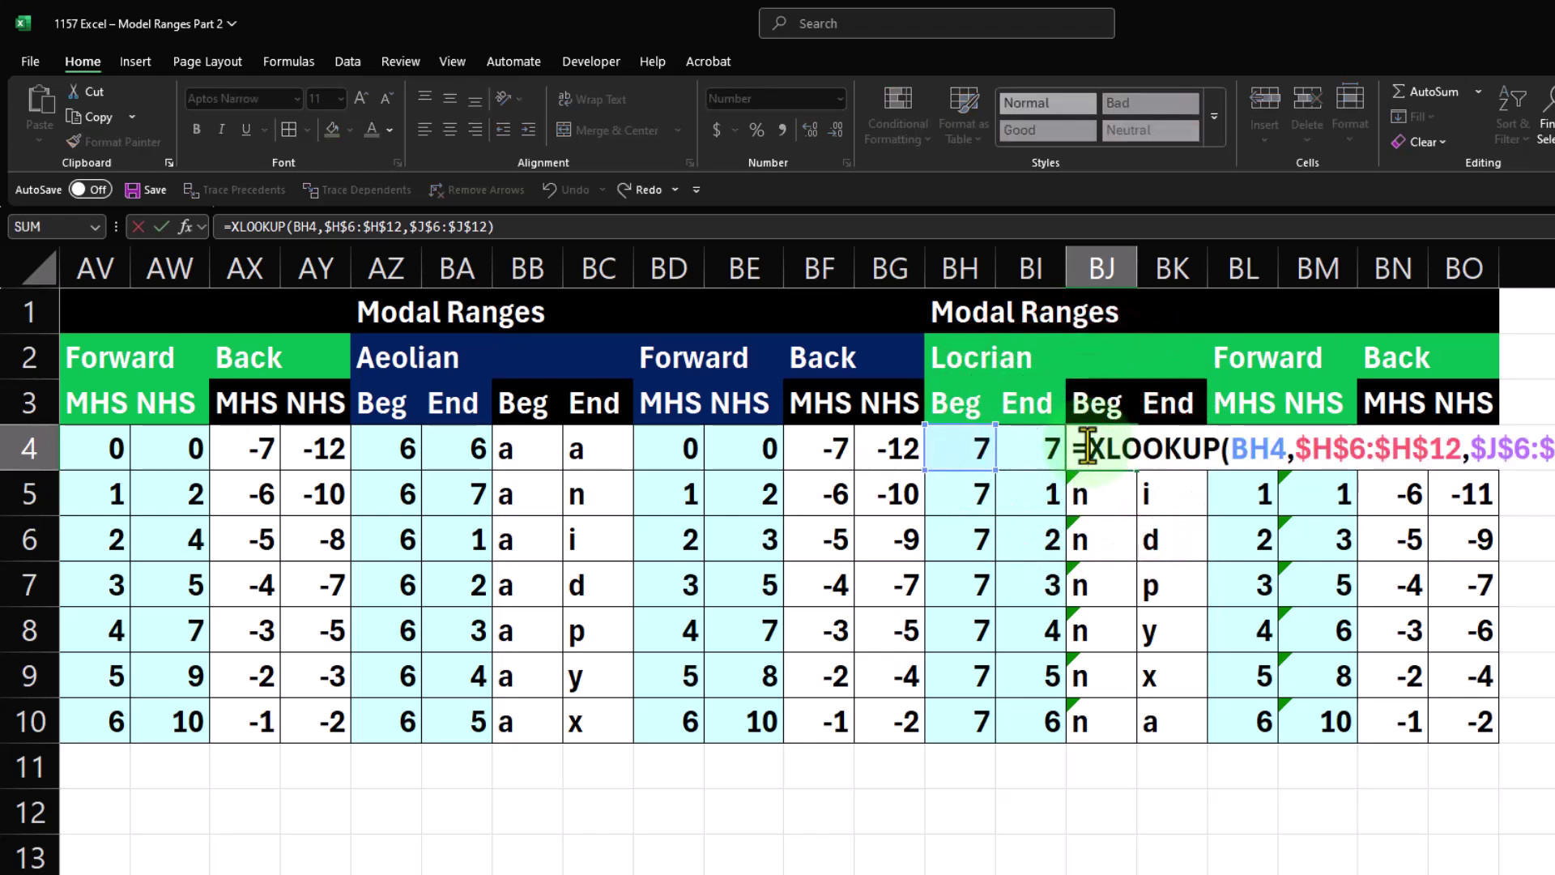
key(Return)
double_click(1090, 486)
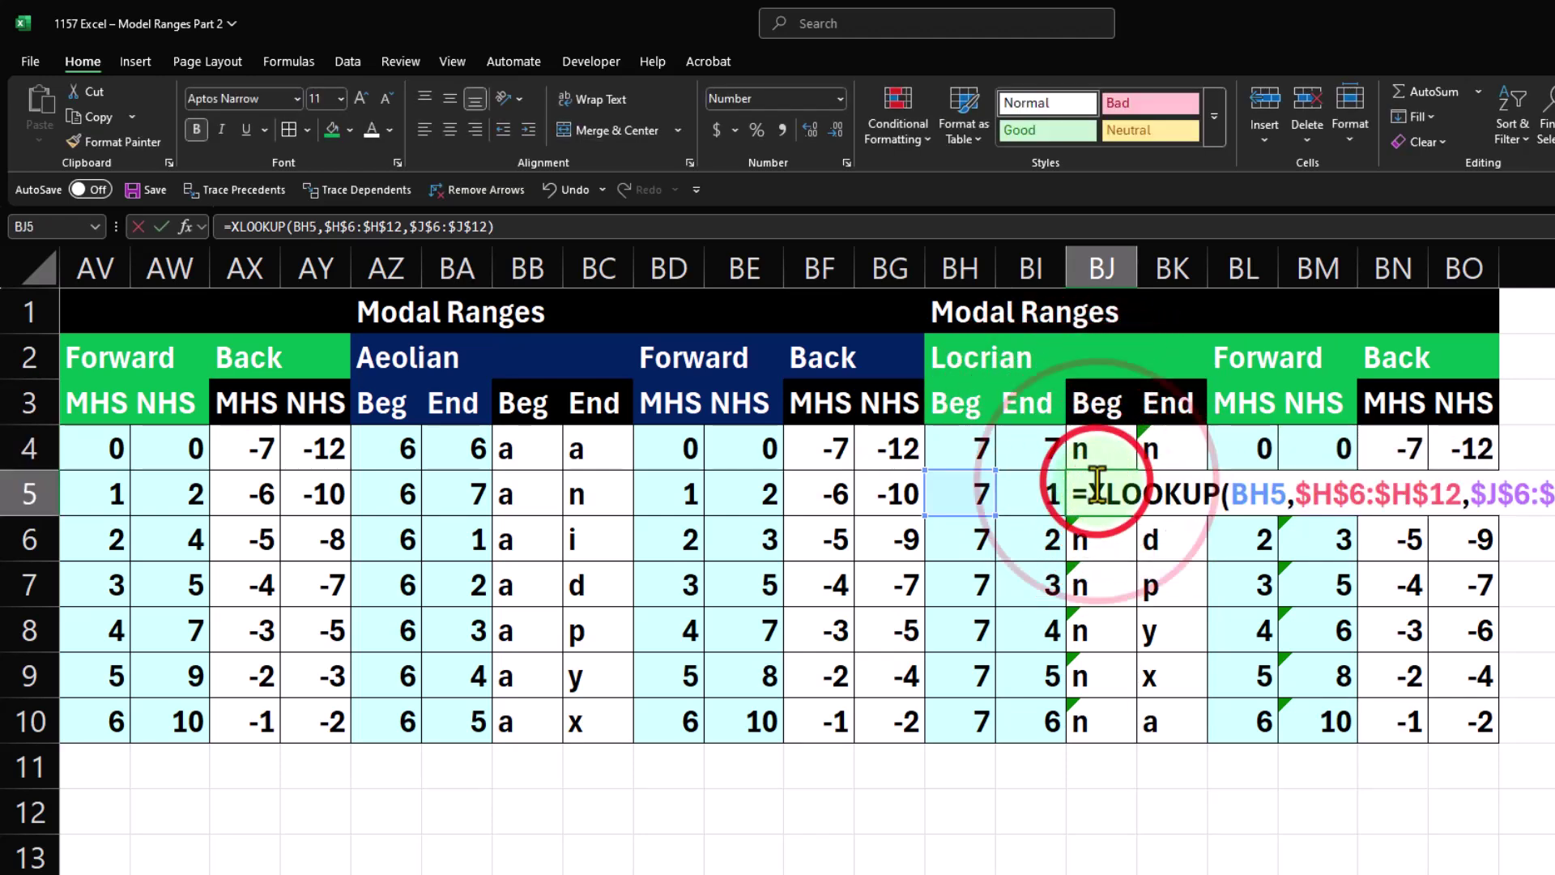
key(Return)
click(1106, 444)
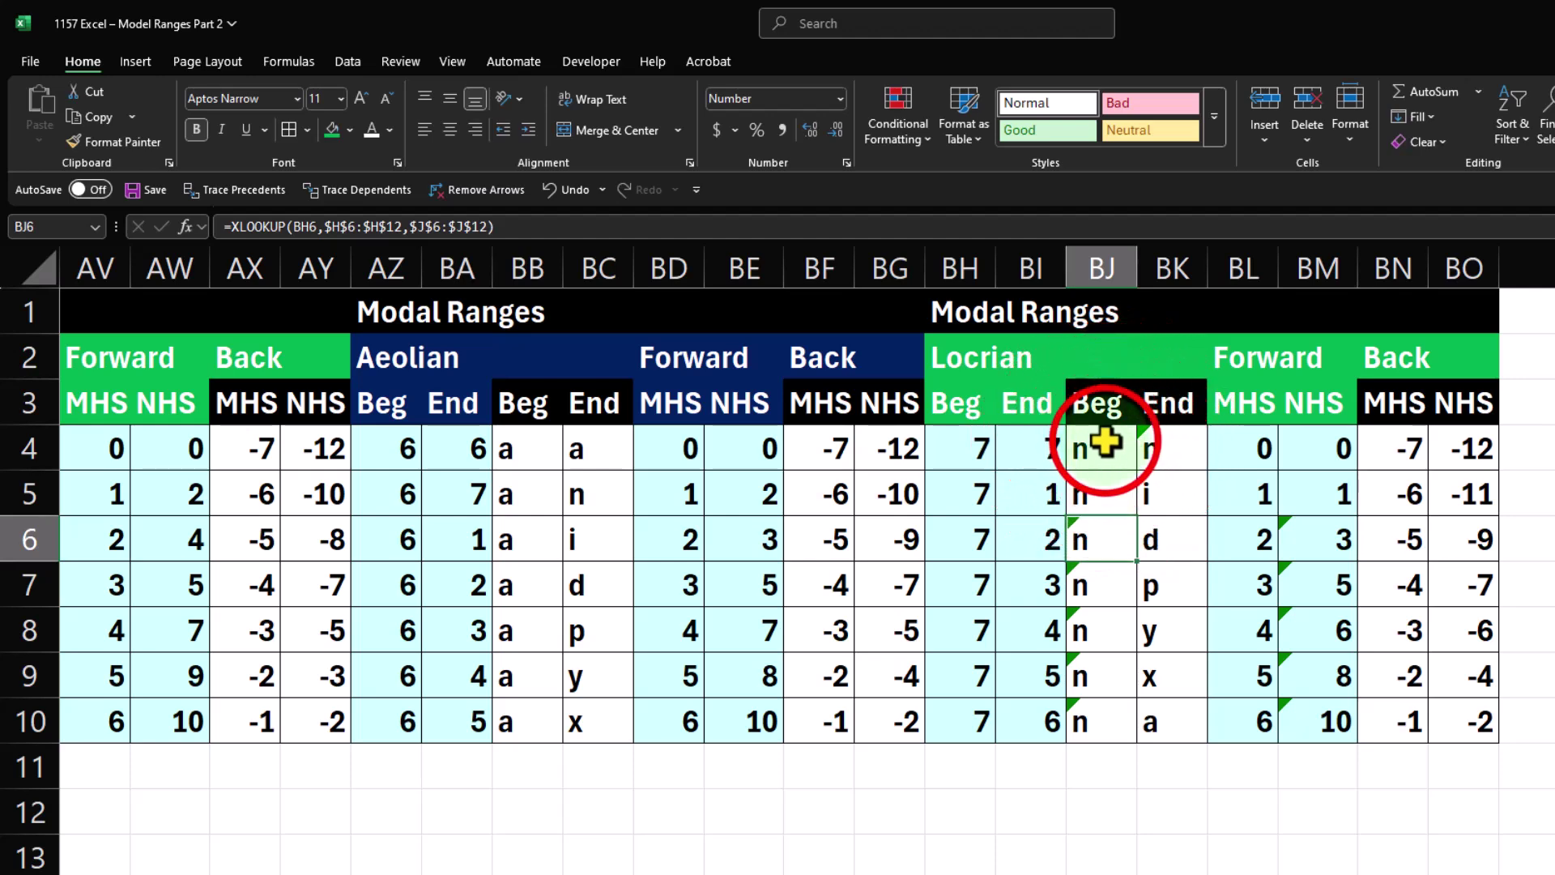
- Re-enter the remaining flagged Beg letter lookups in BJ6 to BJ10 of the Locrian block unchanged to clear their error flags
double_click(1102, 525)
click(1098, 585)
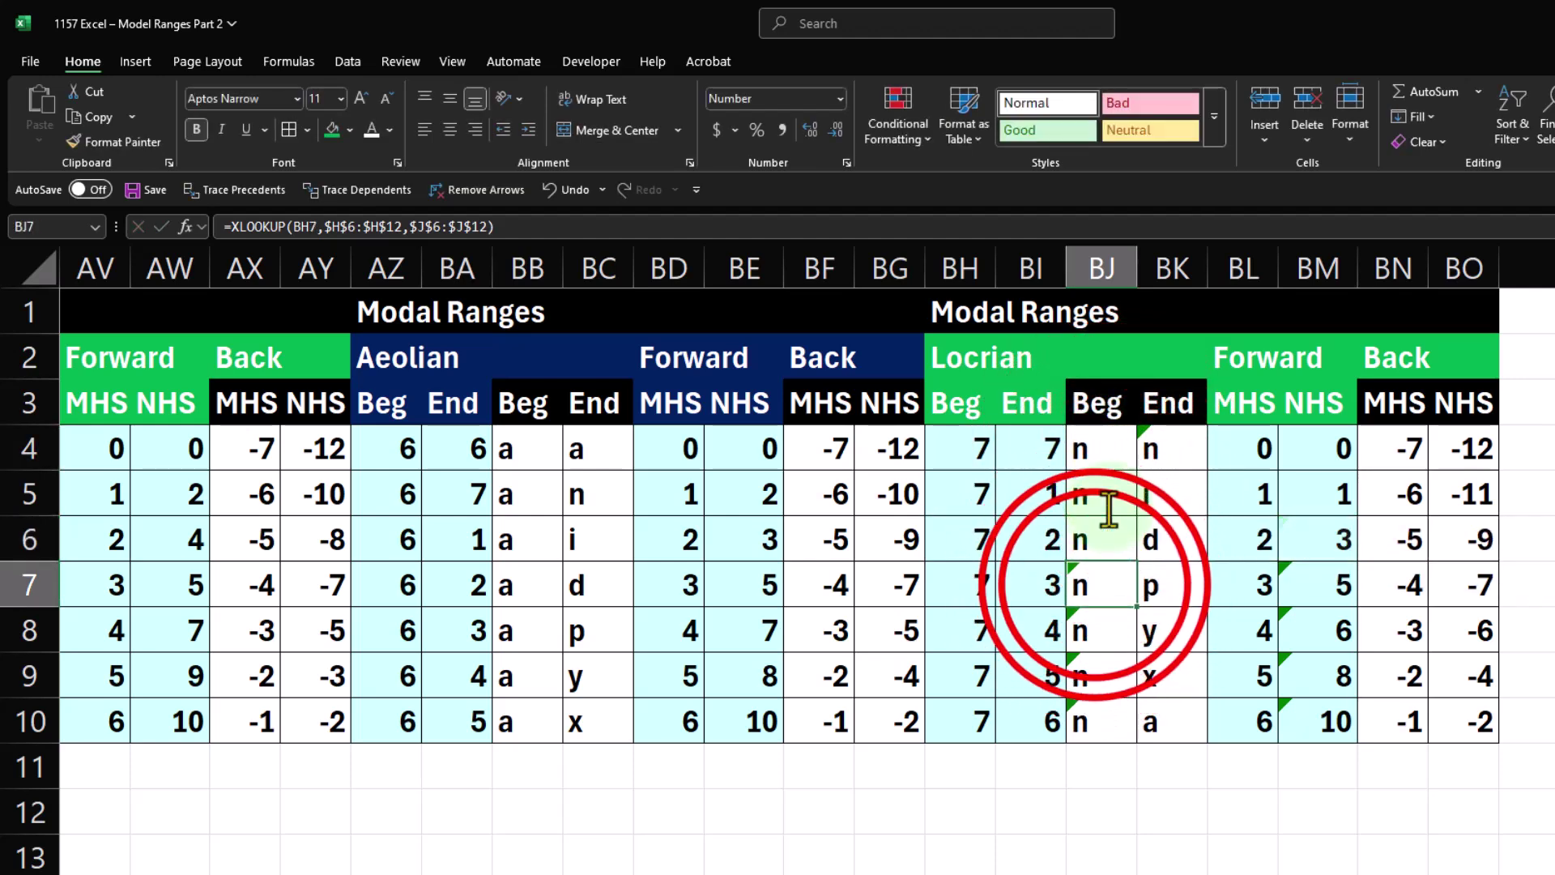
double_click(1094, 585)
click(1100, 630)
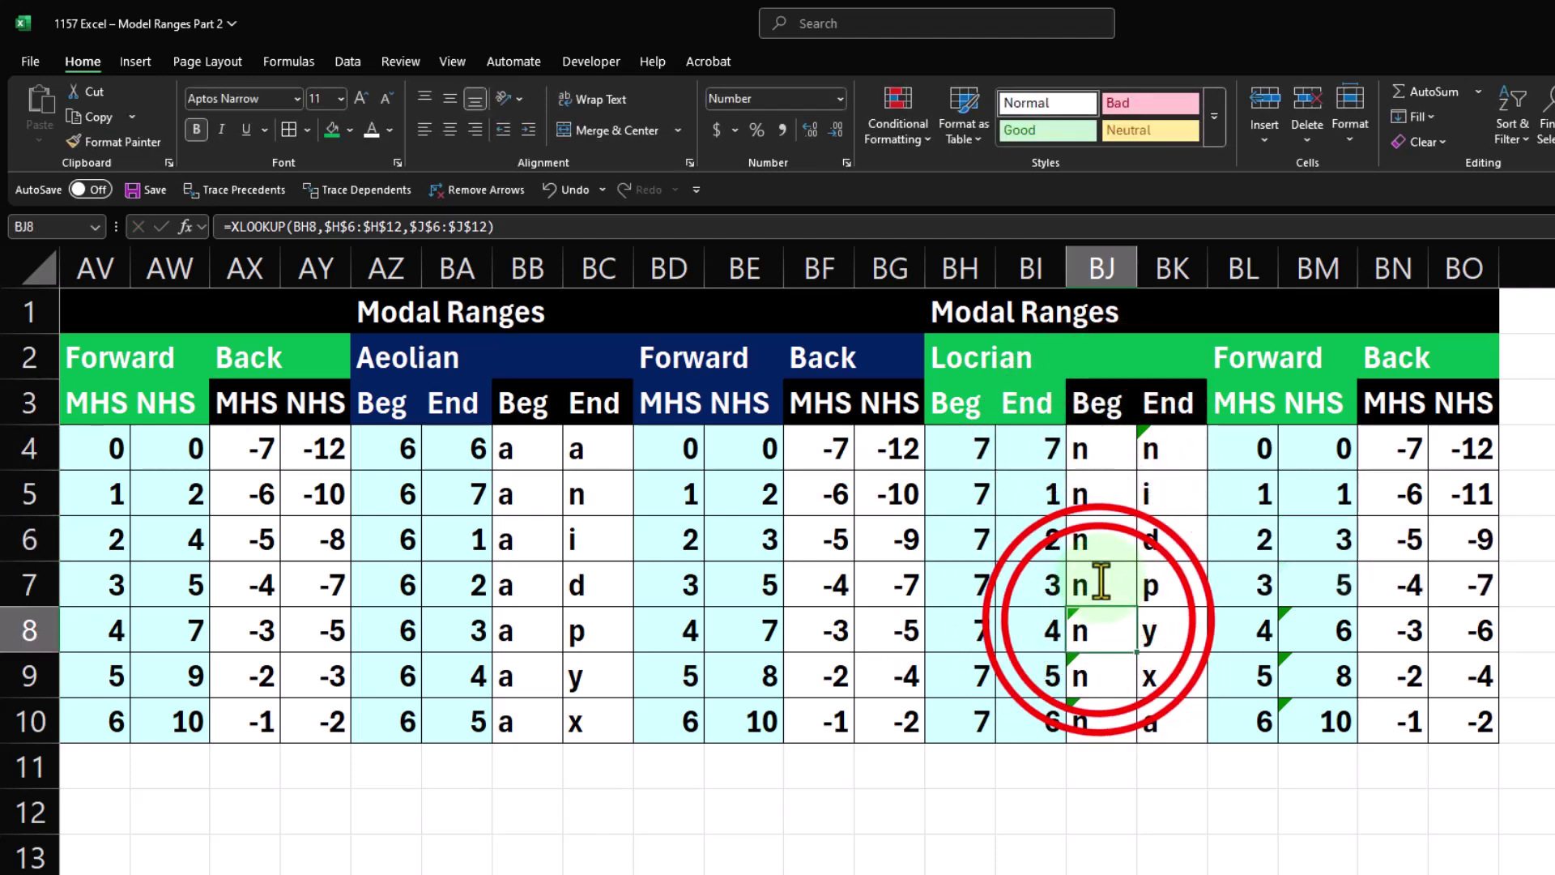
double_click(1100, 628)
click(1098, 675)
double_click(1095, 675)
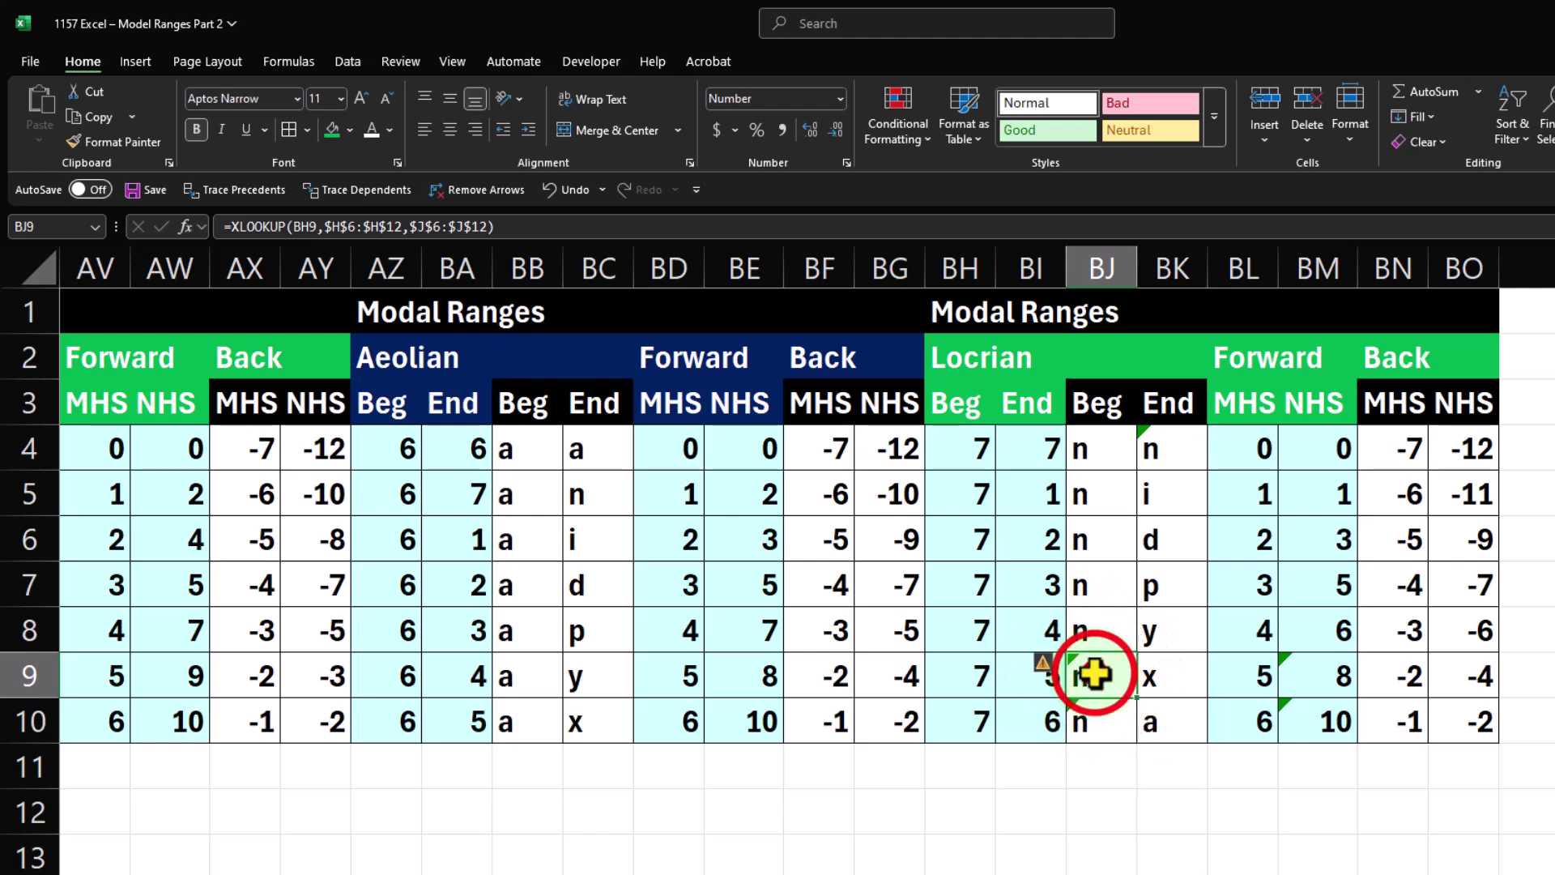
click(1095, 719)
double_click(1088, 721)
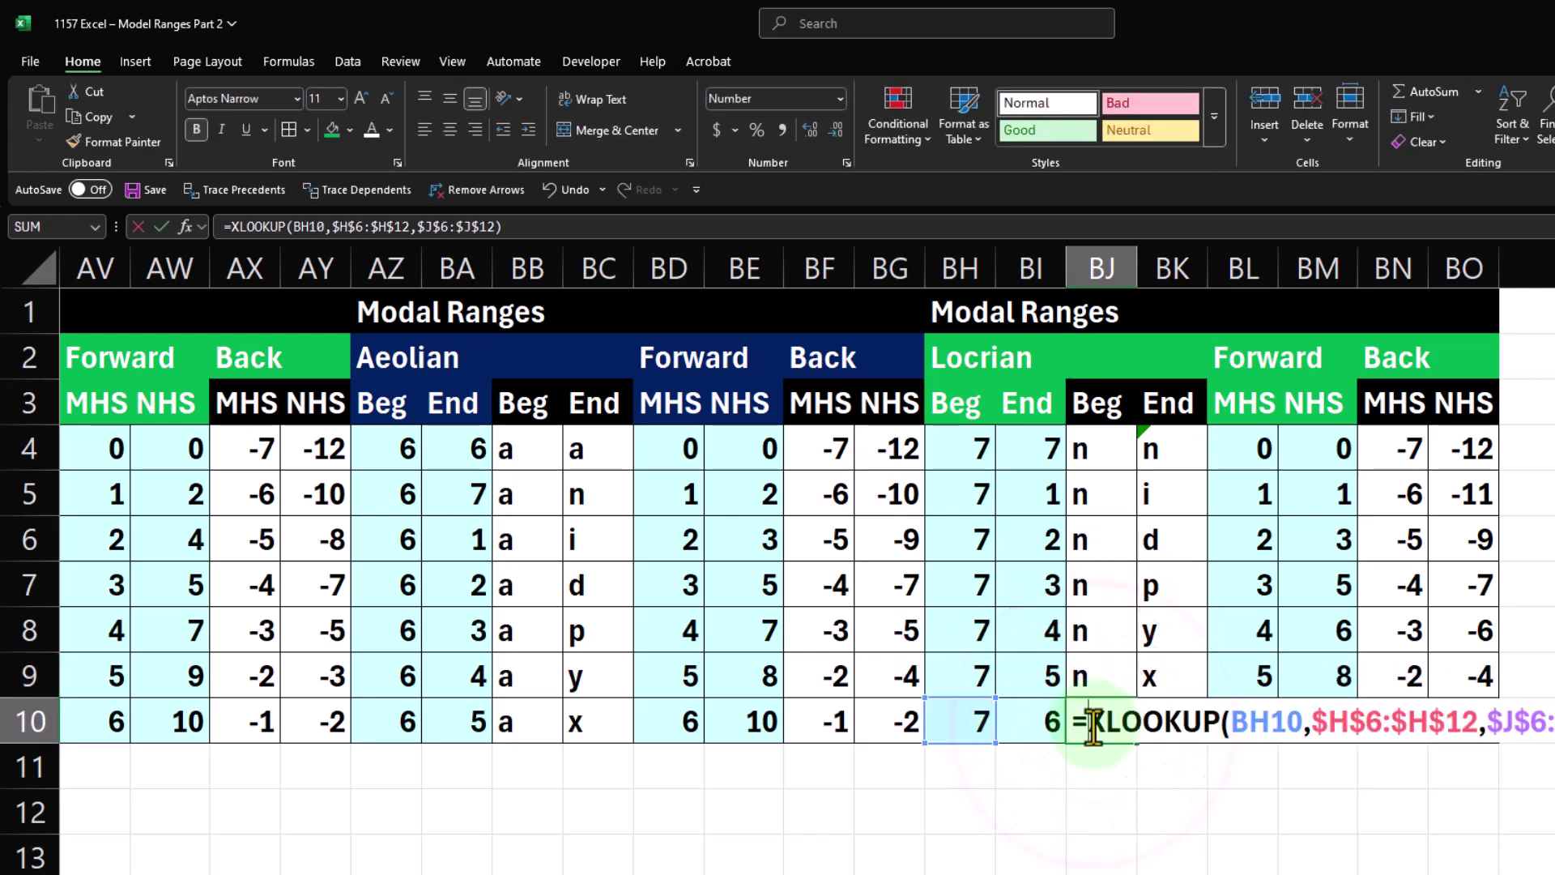
key(Return)
- Re-enter the Locrian block's End letter lookup in BK4 unchanged to clear its error flag
click(1181, 445)
double_click(1183, 445)
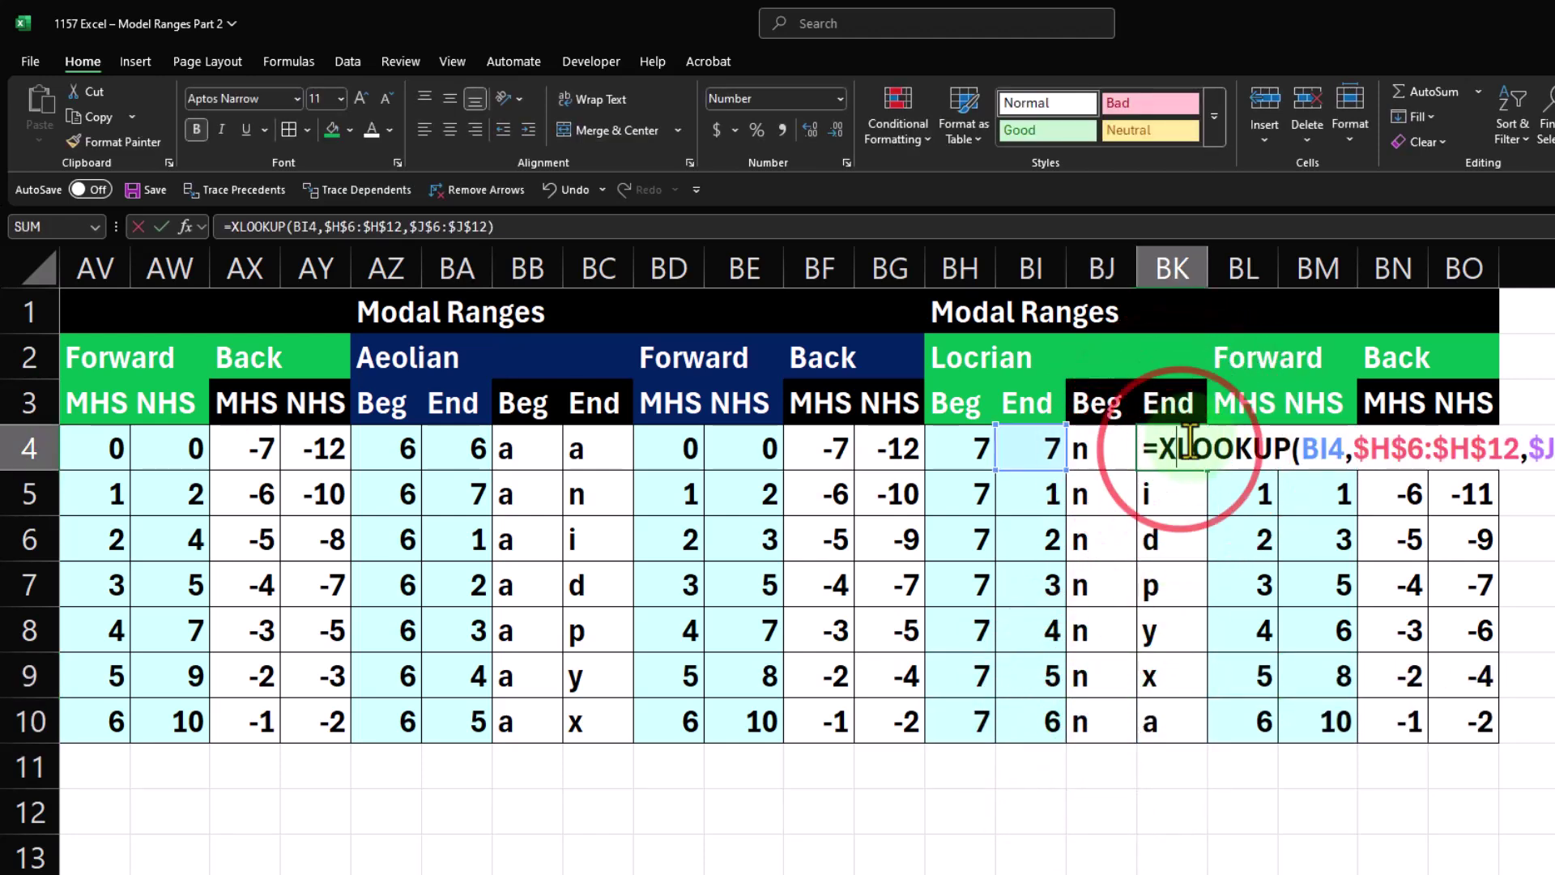
key(Return)
click(1190, 446)
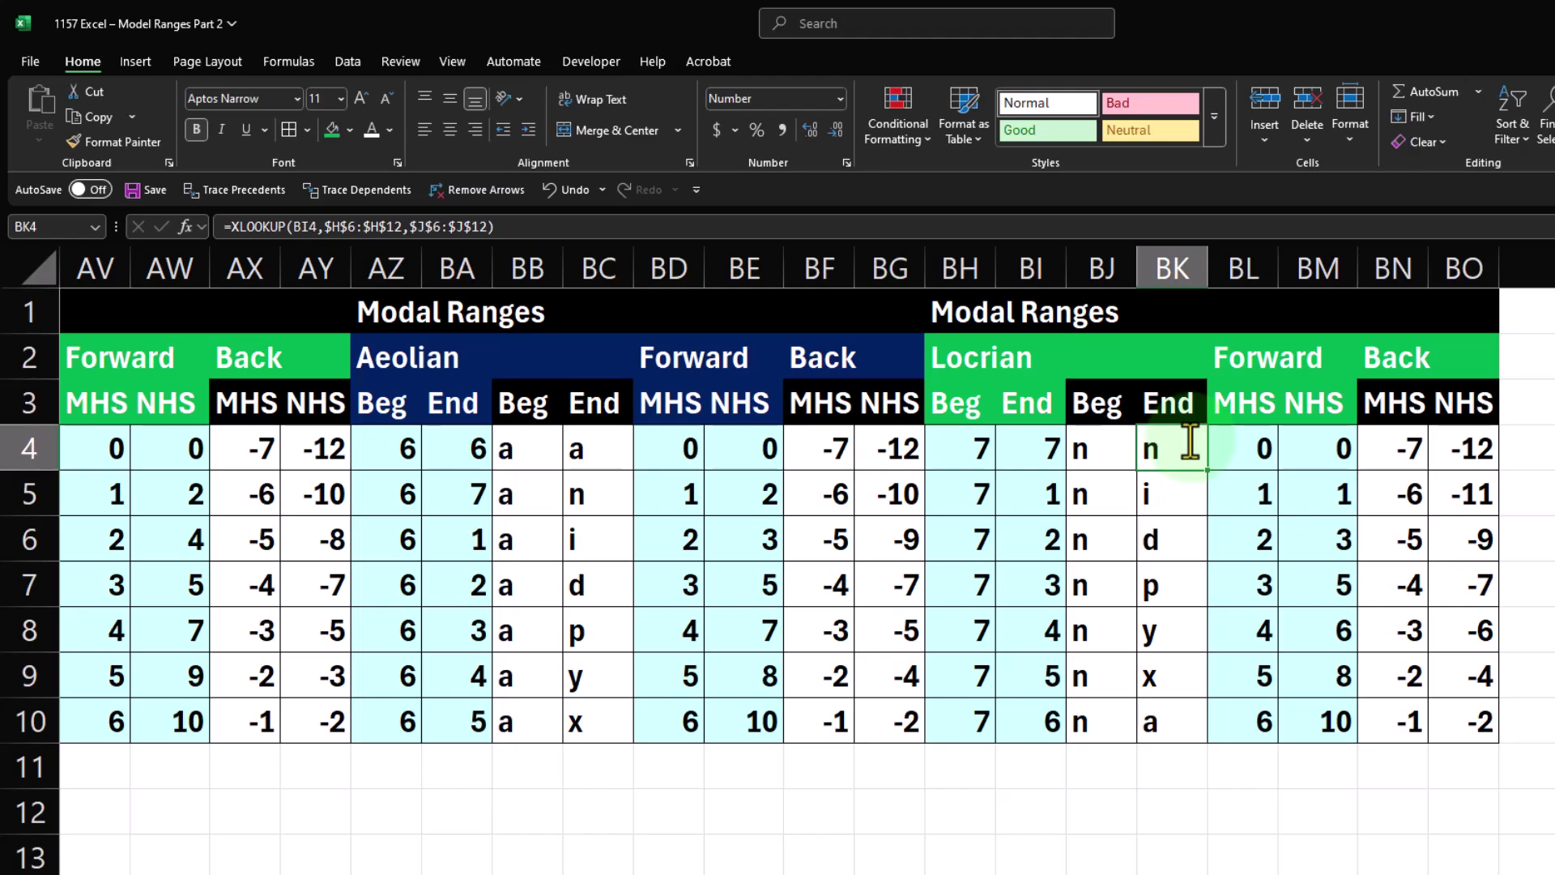
- Narrow the Ionian block's Forward NHS column Q to about the width of its neighbouring columns
key(Left)
key(Left)
key(Left)
key(Left)
key(Left)
key(Left)
key(Left)
key(Left)
key(Left)
key(Left)
key(Left)
key(Left)
key(Left)
key(Left)
key(Left)
key(Left)
key(Left)
key(Left)
key(Left)
key(Left)
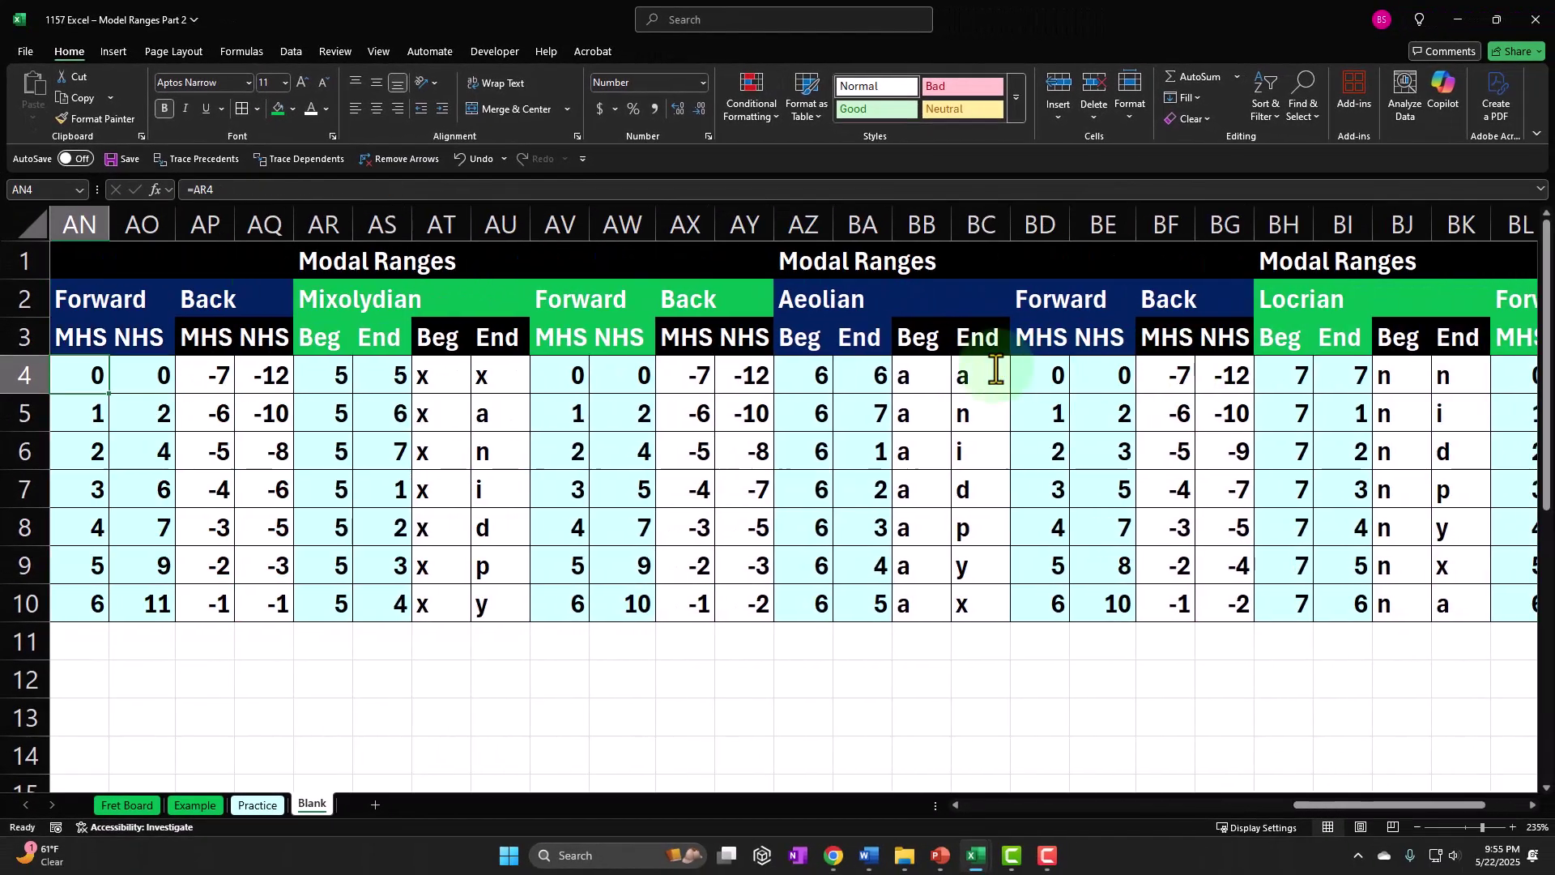
key(Left)
key(Left)
key(Left)
key(Left)
key(Left)
key(Left)
key(Left)
key(Left)
key(Left)
key(Left)
key(Left)
key(Left)
key(Left)
key(Left)
key(Left)
key(Left)
key(Left)
key(Left)
key(Left)
key(Left)
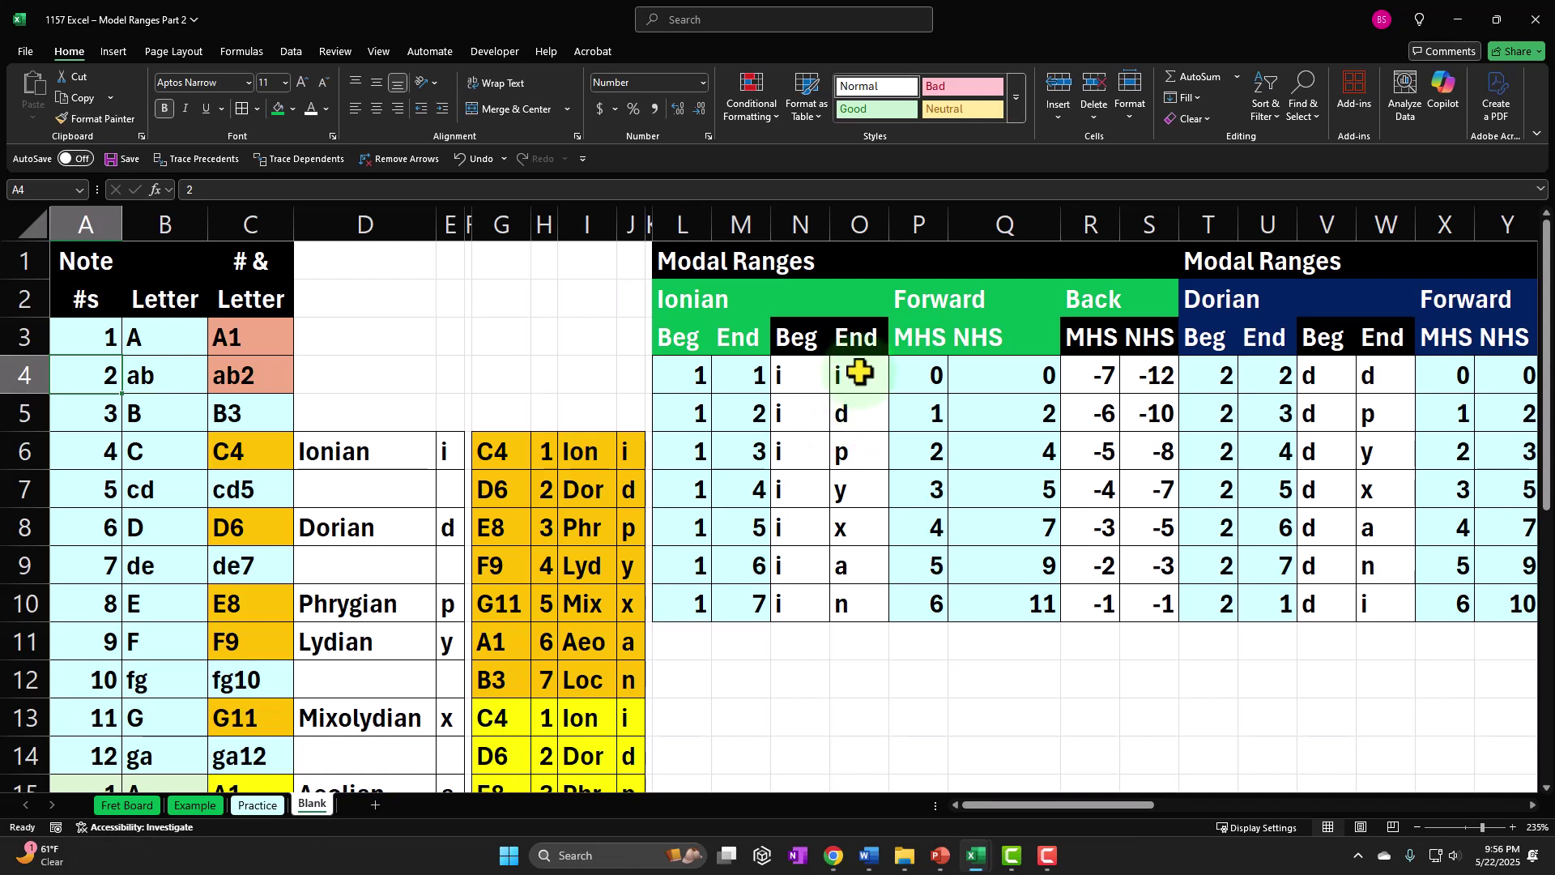
drag(1057, 223, 1004, 226)
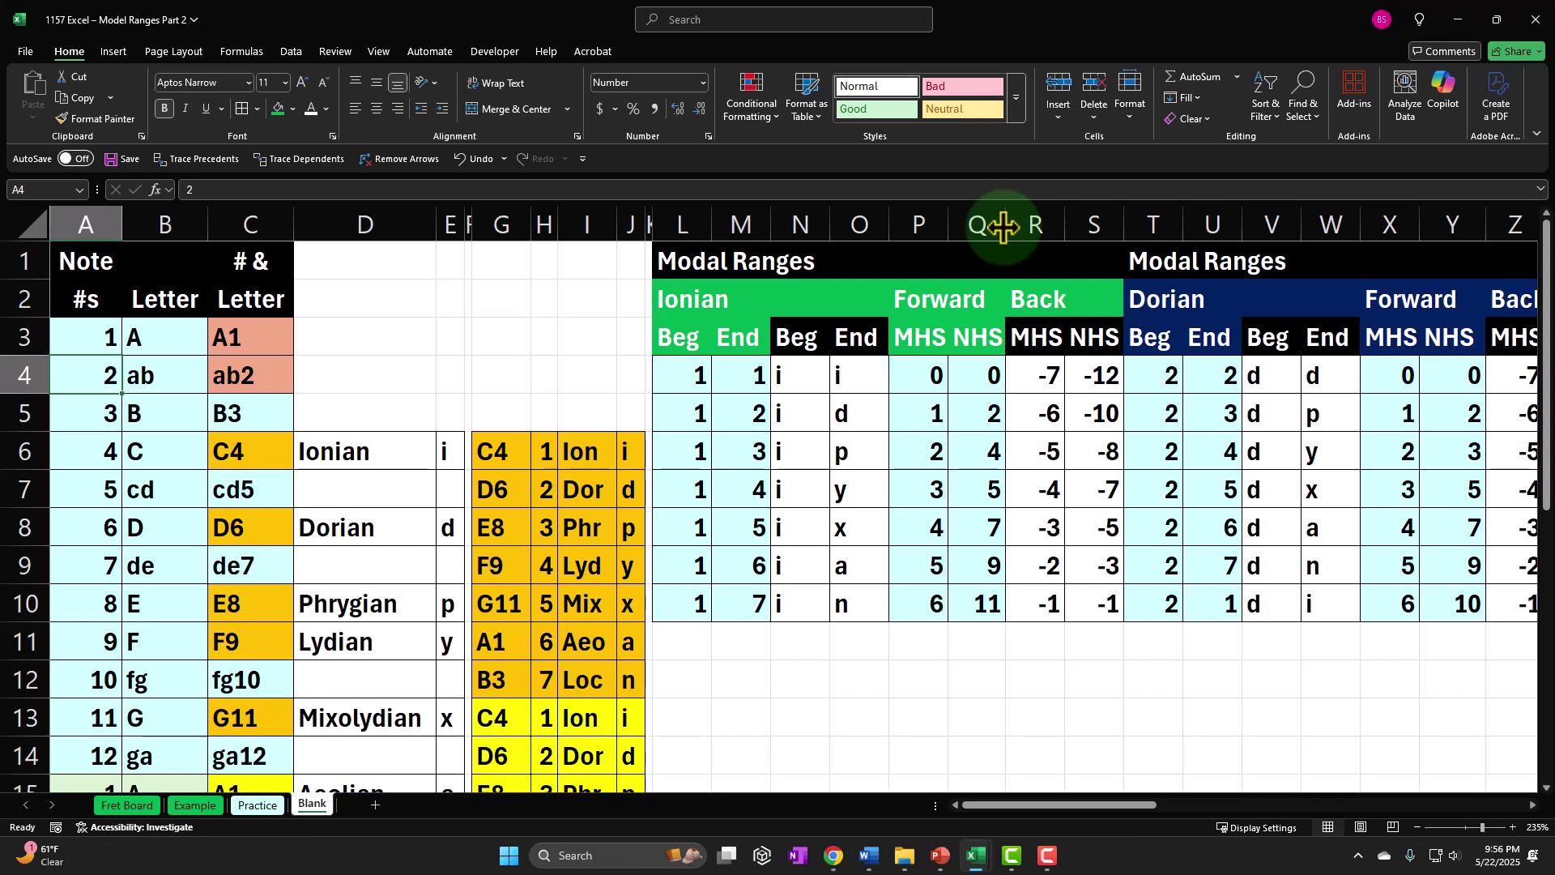